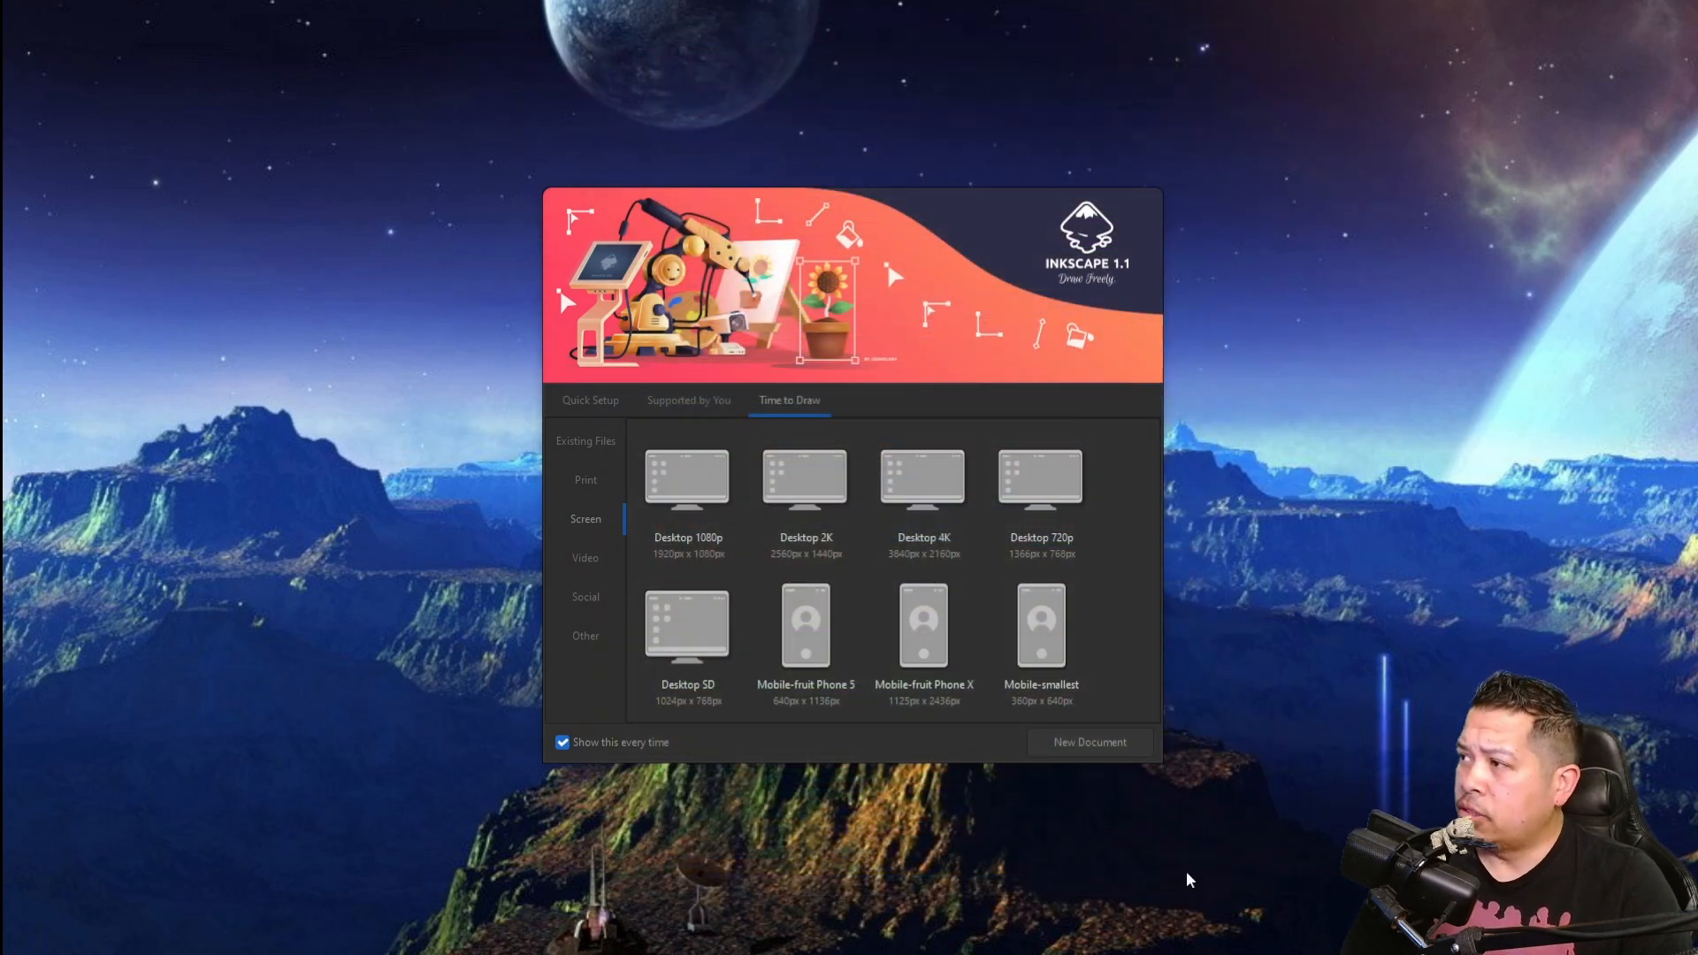
# Step: Create a new document from the Desktop 1080p screen template
pyautogui.click(911, 504)
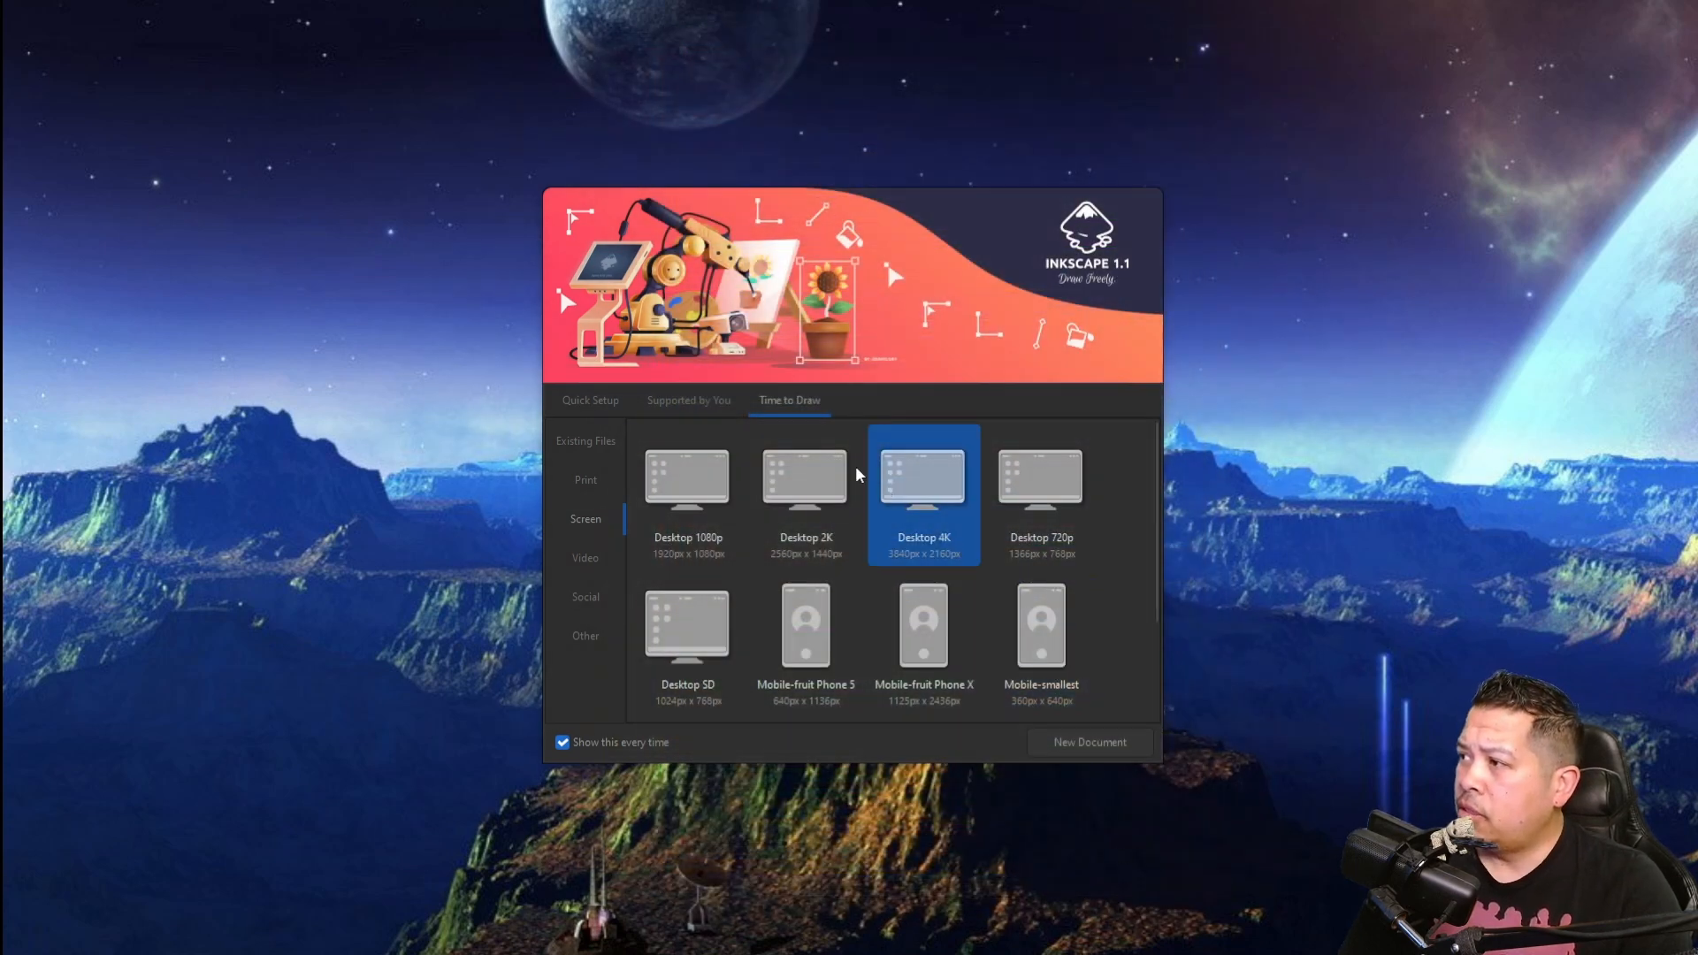
pyautogui.doubleClick(705, 490)
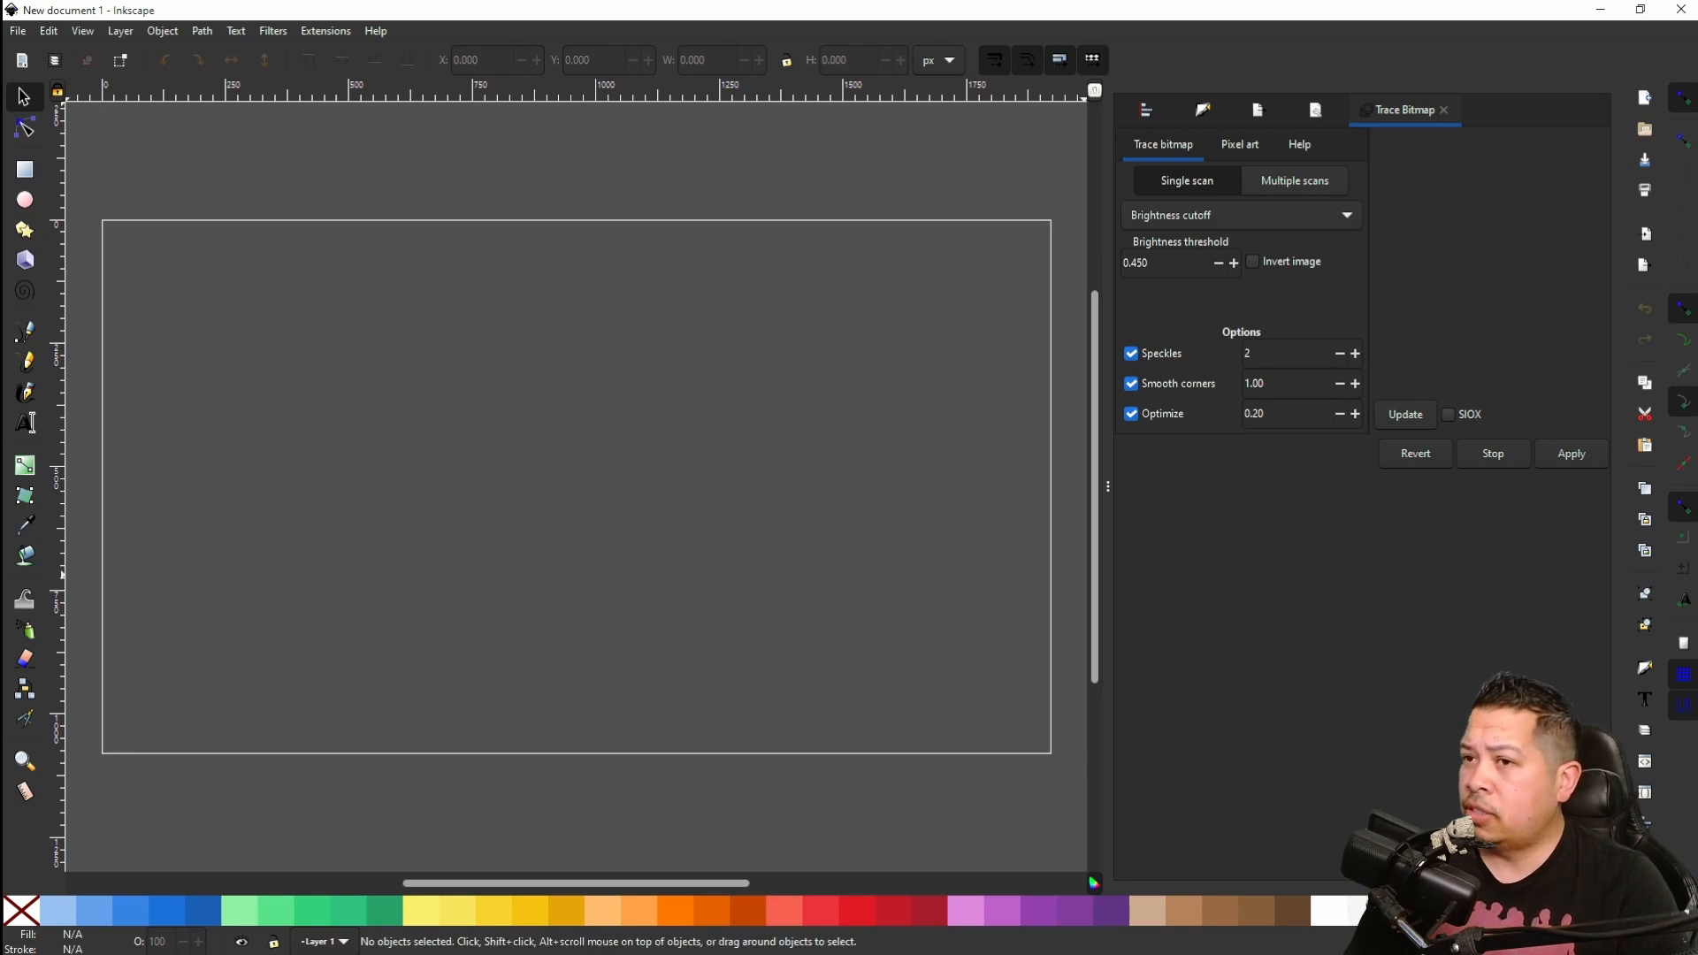
# Step: Set the document's custom page size to 10 mm wide and 160 mm high, using millimetres as the unit
pyautogui.moveTo(1565, 953)
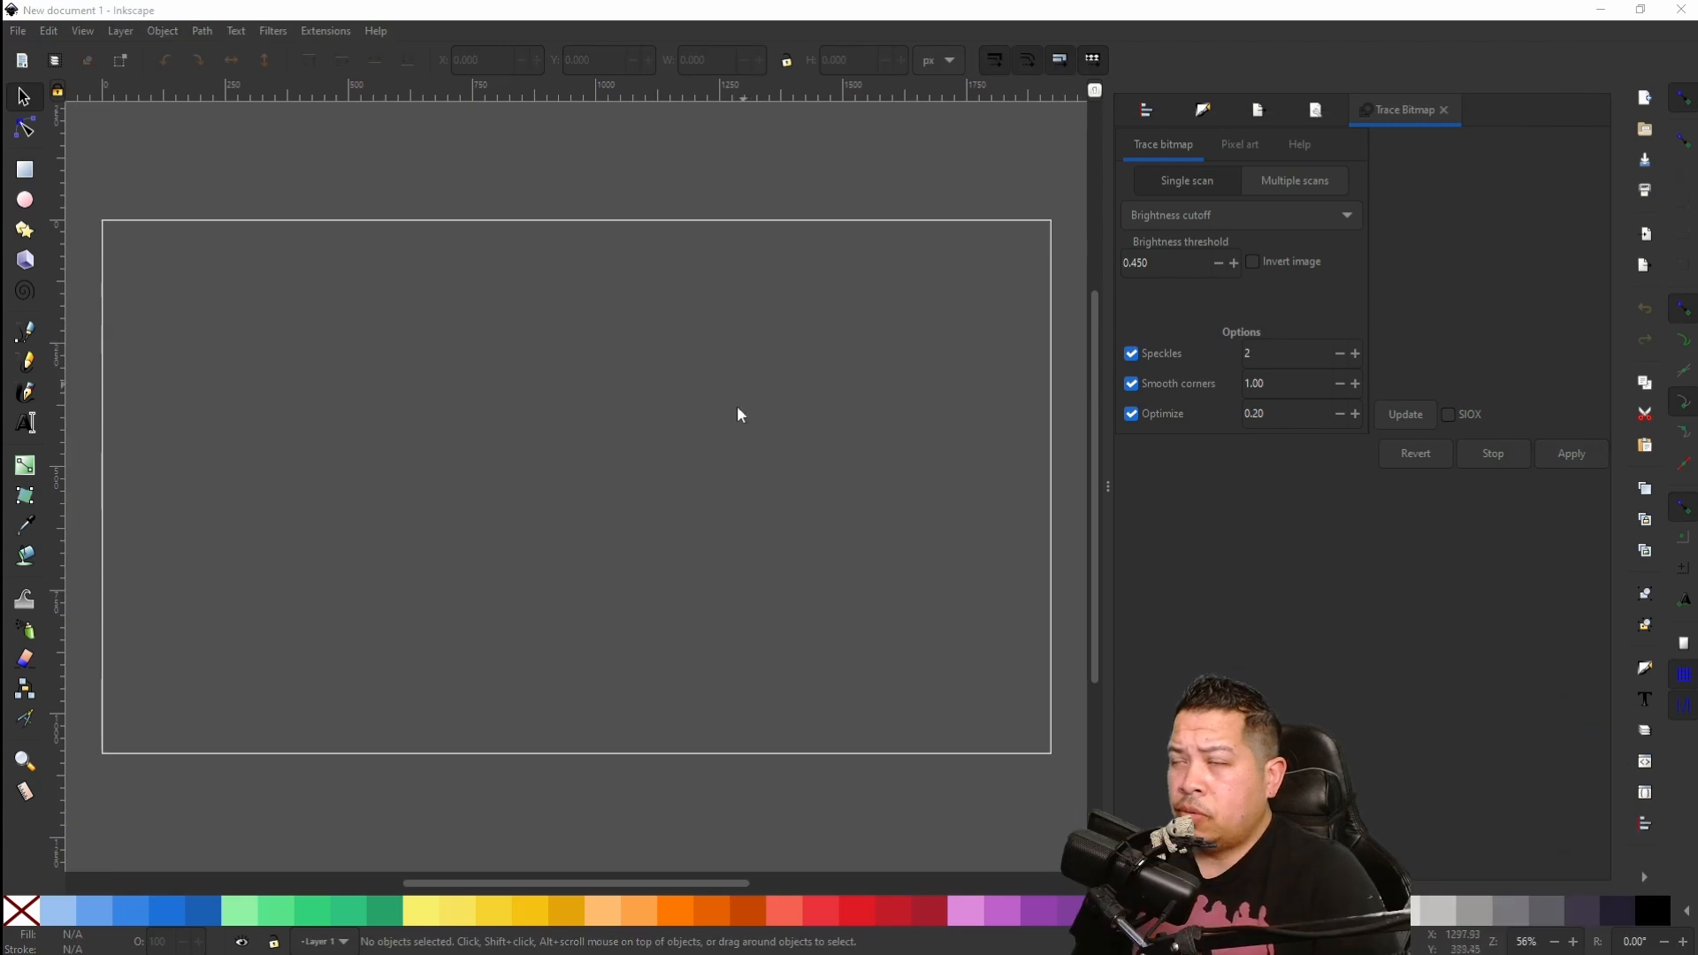
pyautogui.click(1647, 879)
pyautogui.click(1508, 876)
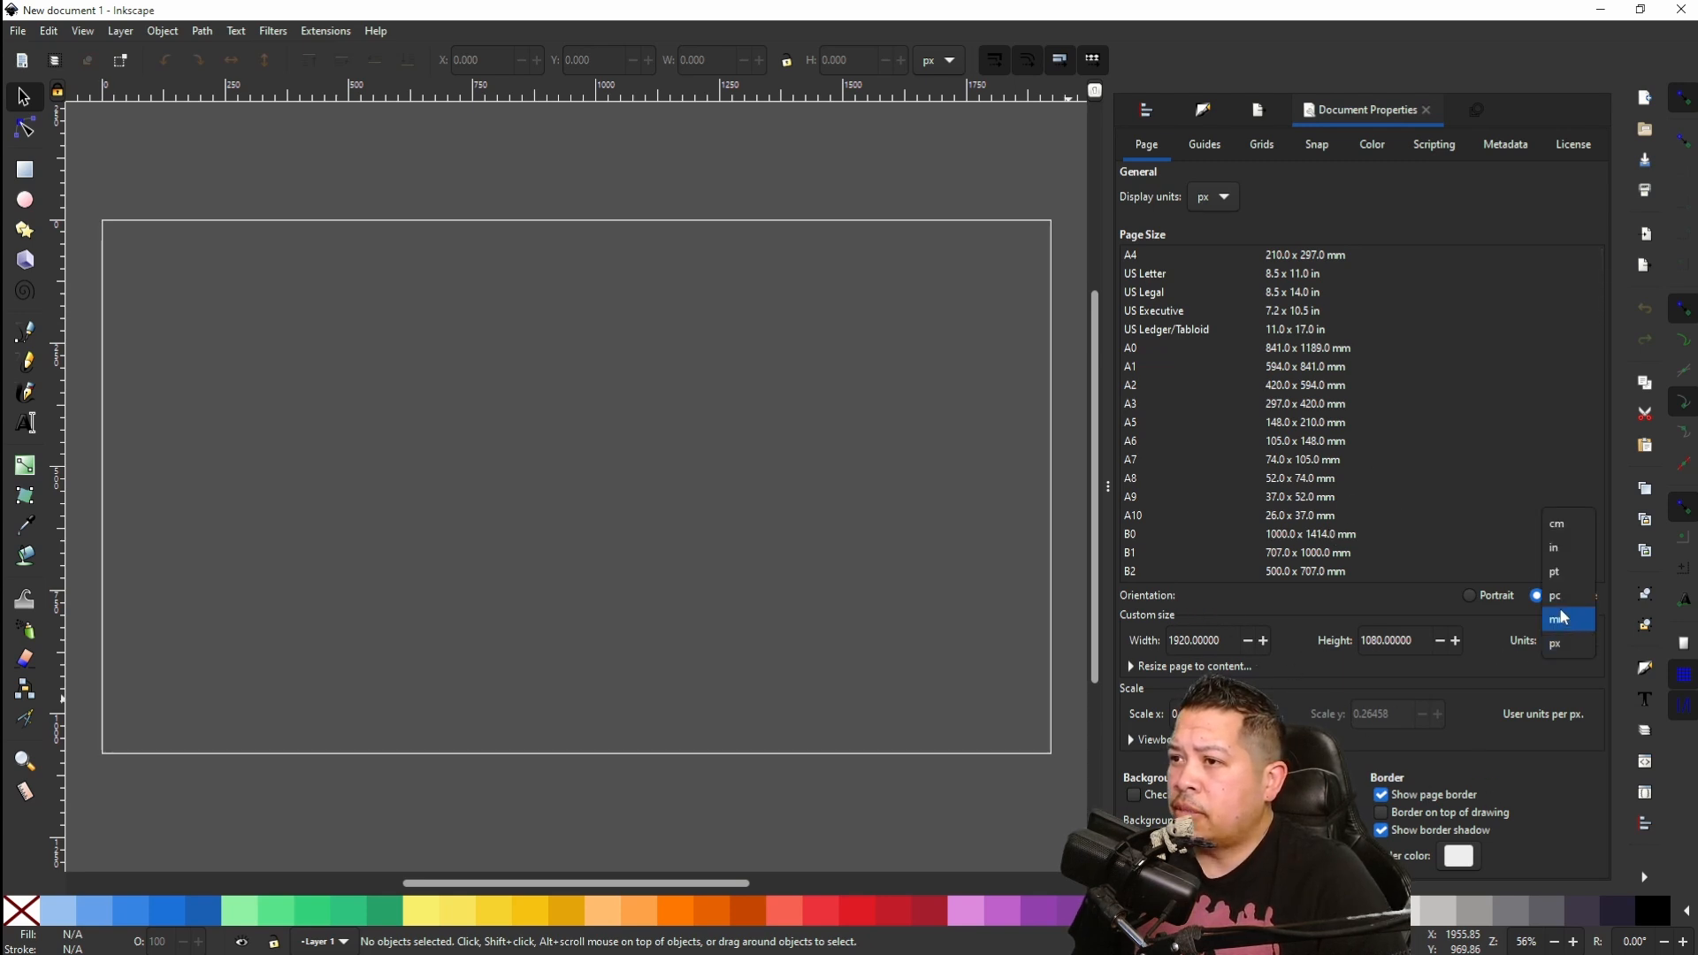
pyautogui.click(1566, 619)
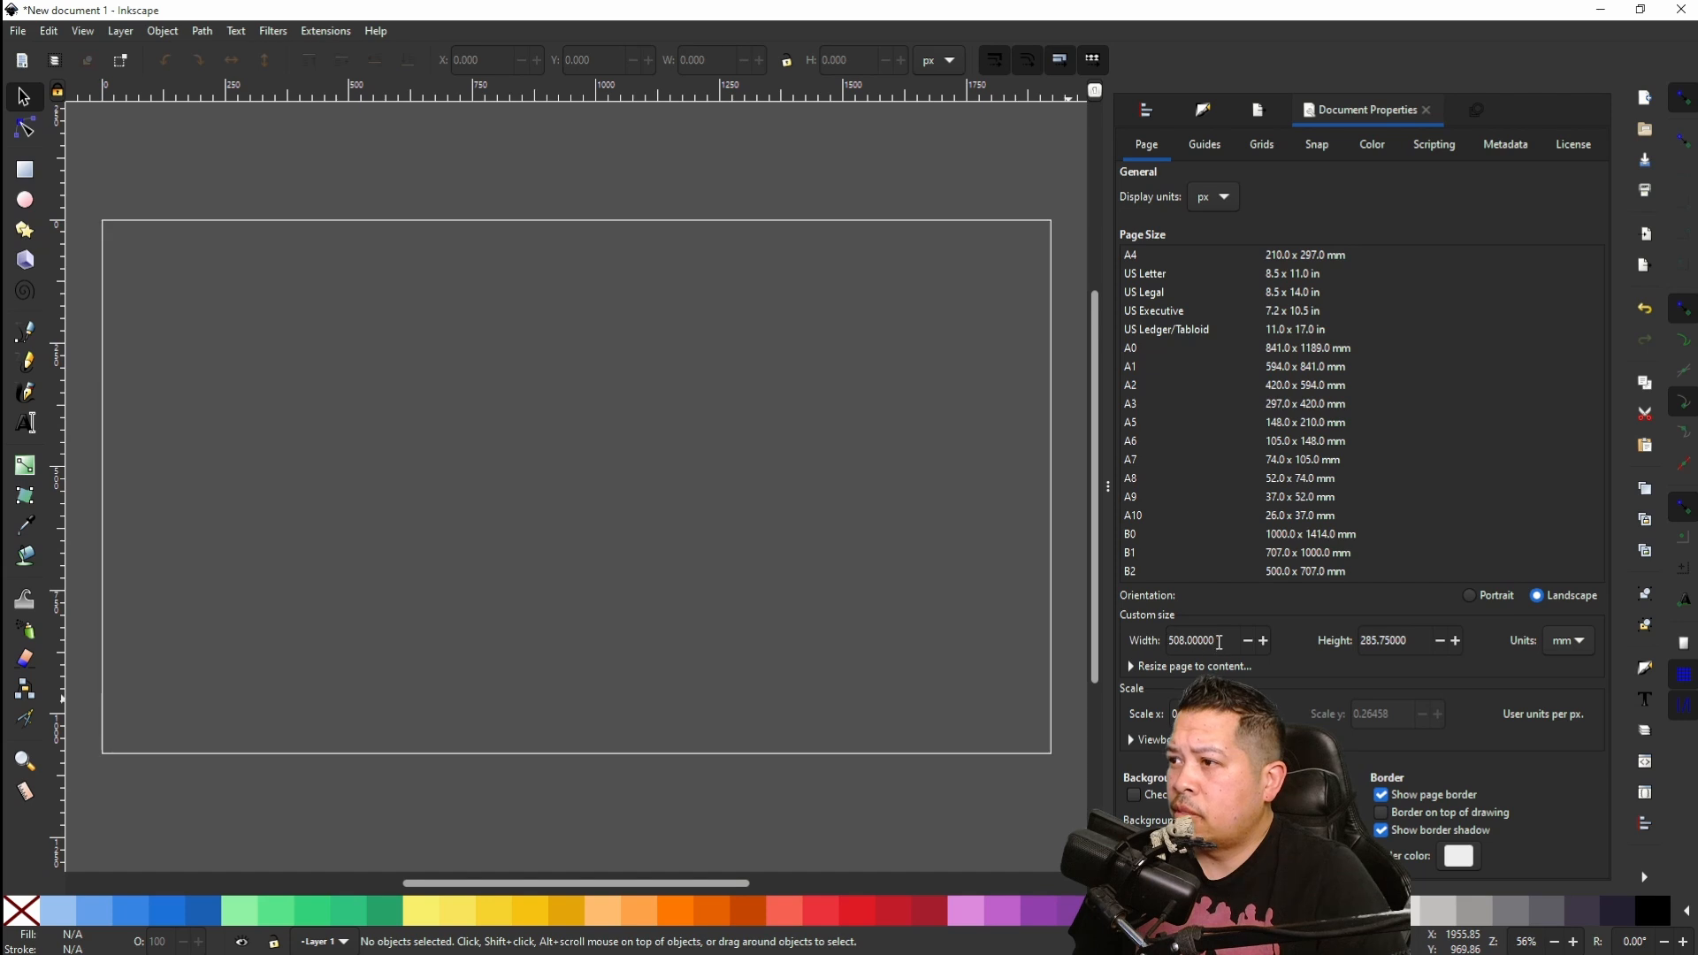
pyautogui.moveTo(1220, 642); pyautogui.dragTo(1134, 637)
pyautogui.write('19')
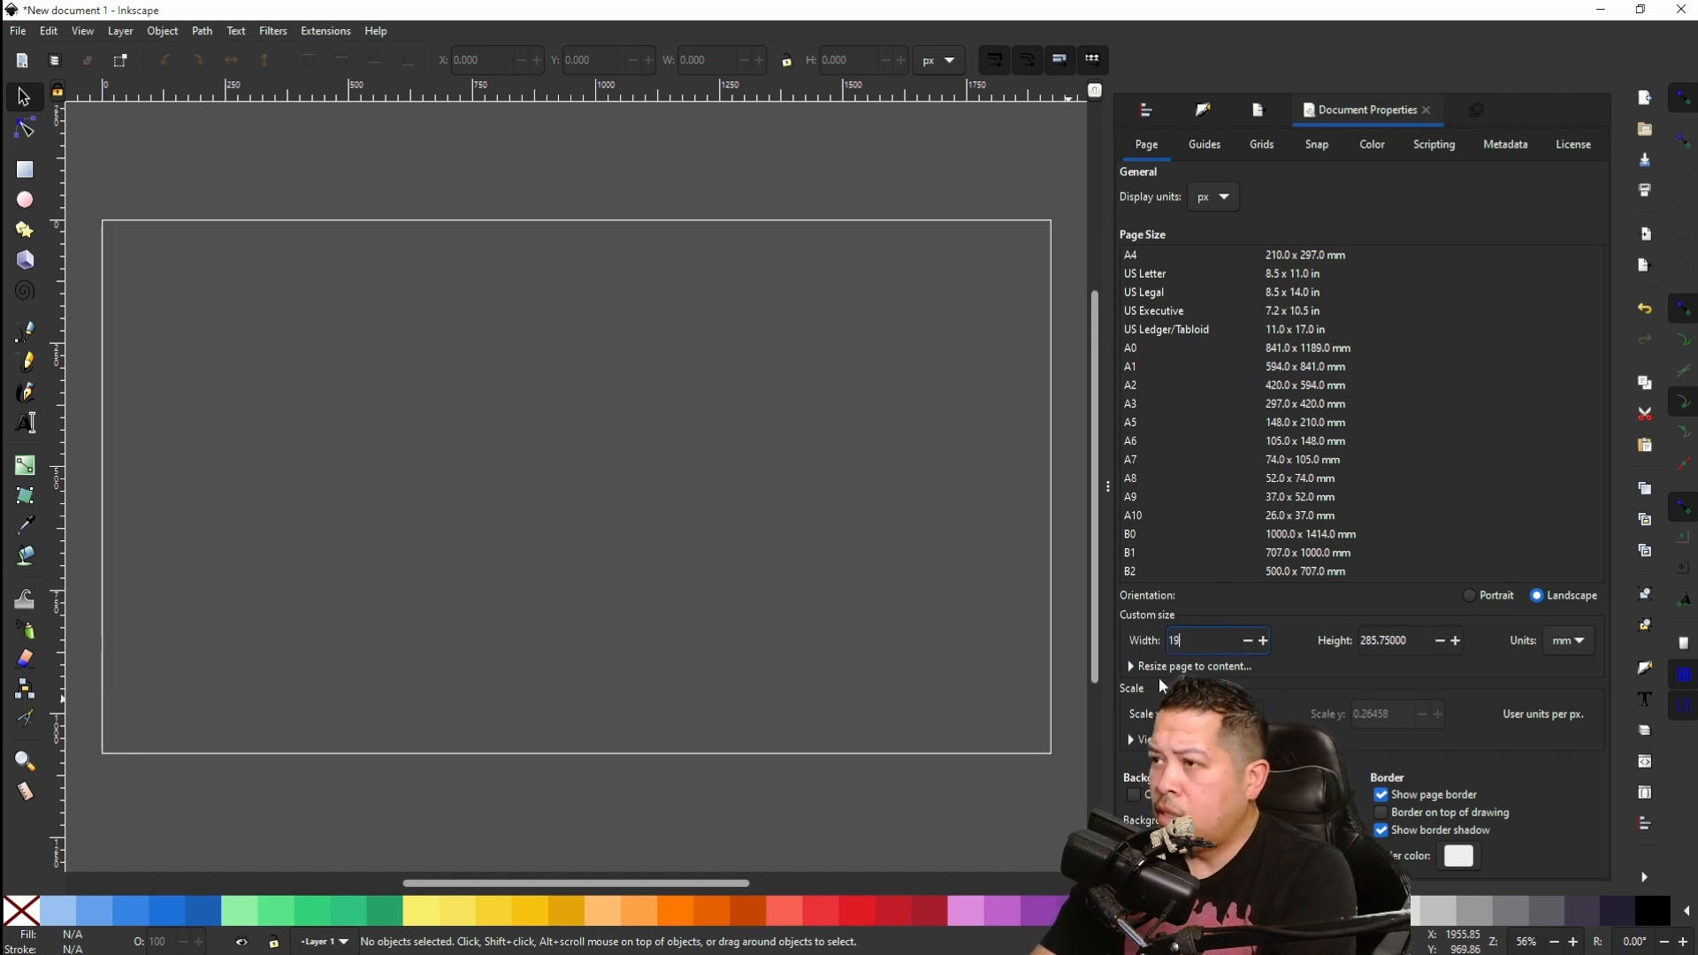
pyautogui.press('BackSpace')
pyautogui.write('0')
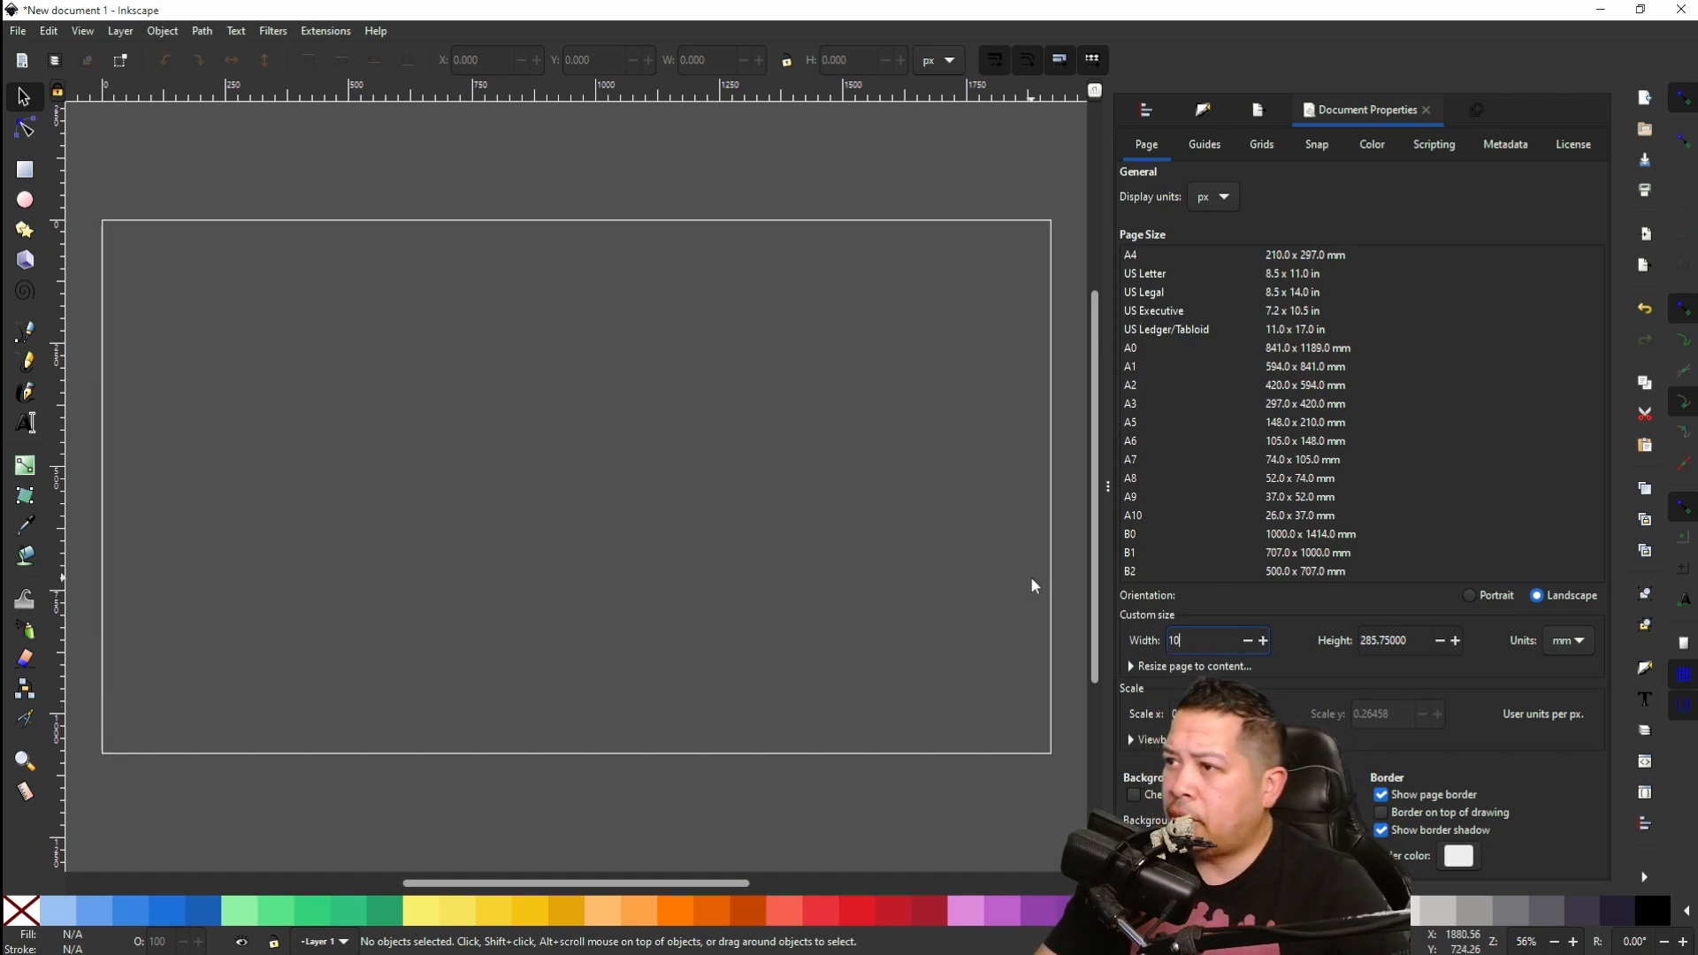
pyautogui.press('Tab')
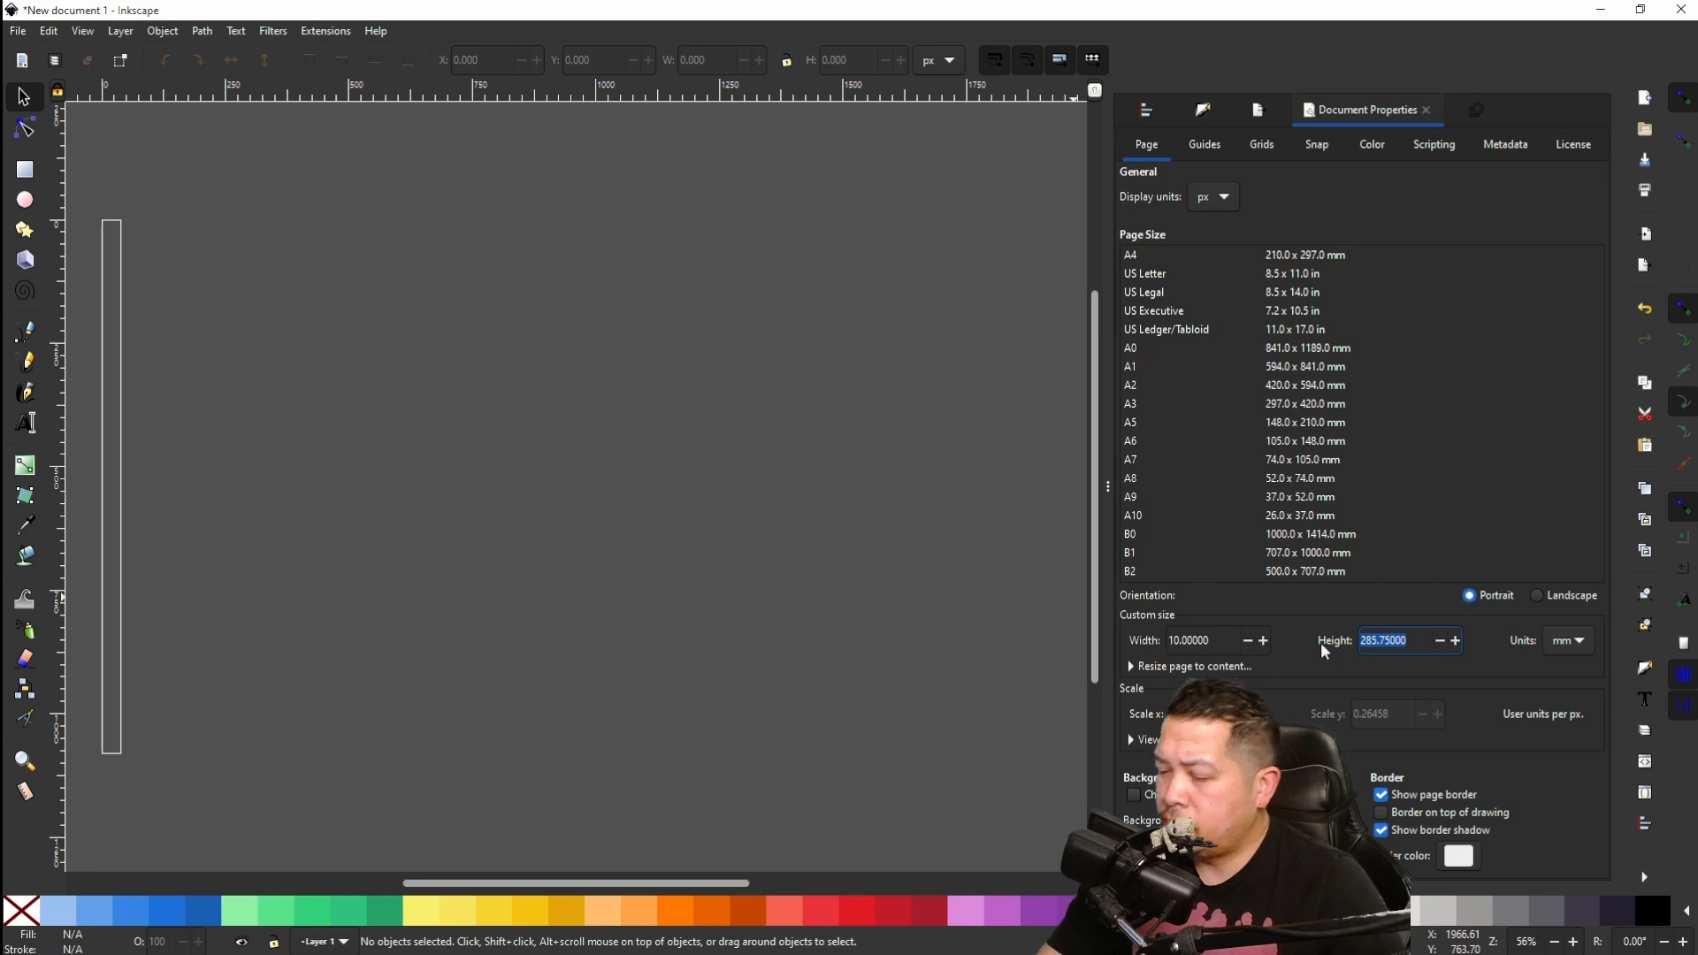
pyautogui.write('160')
pyautogui.press('Tab')
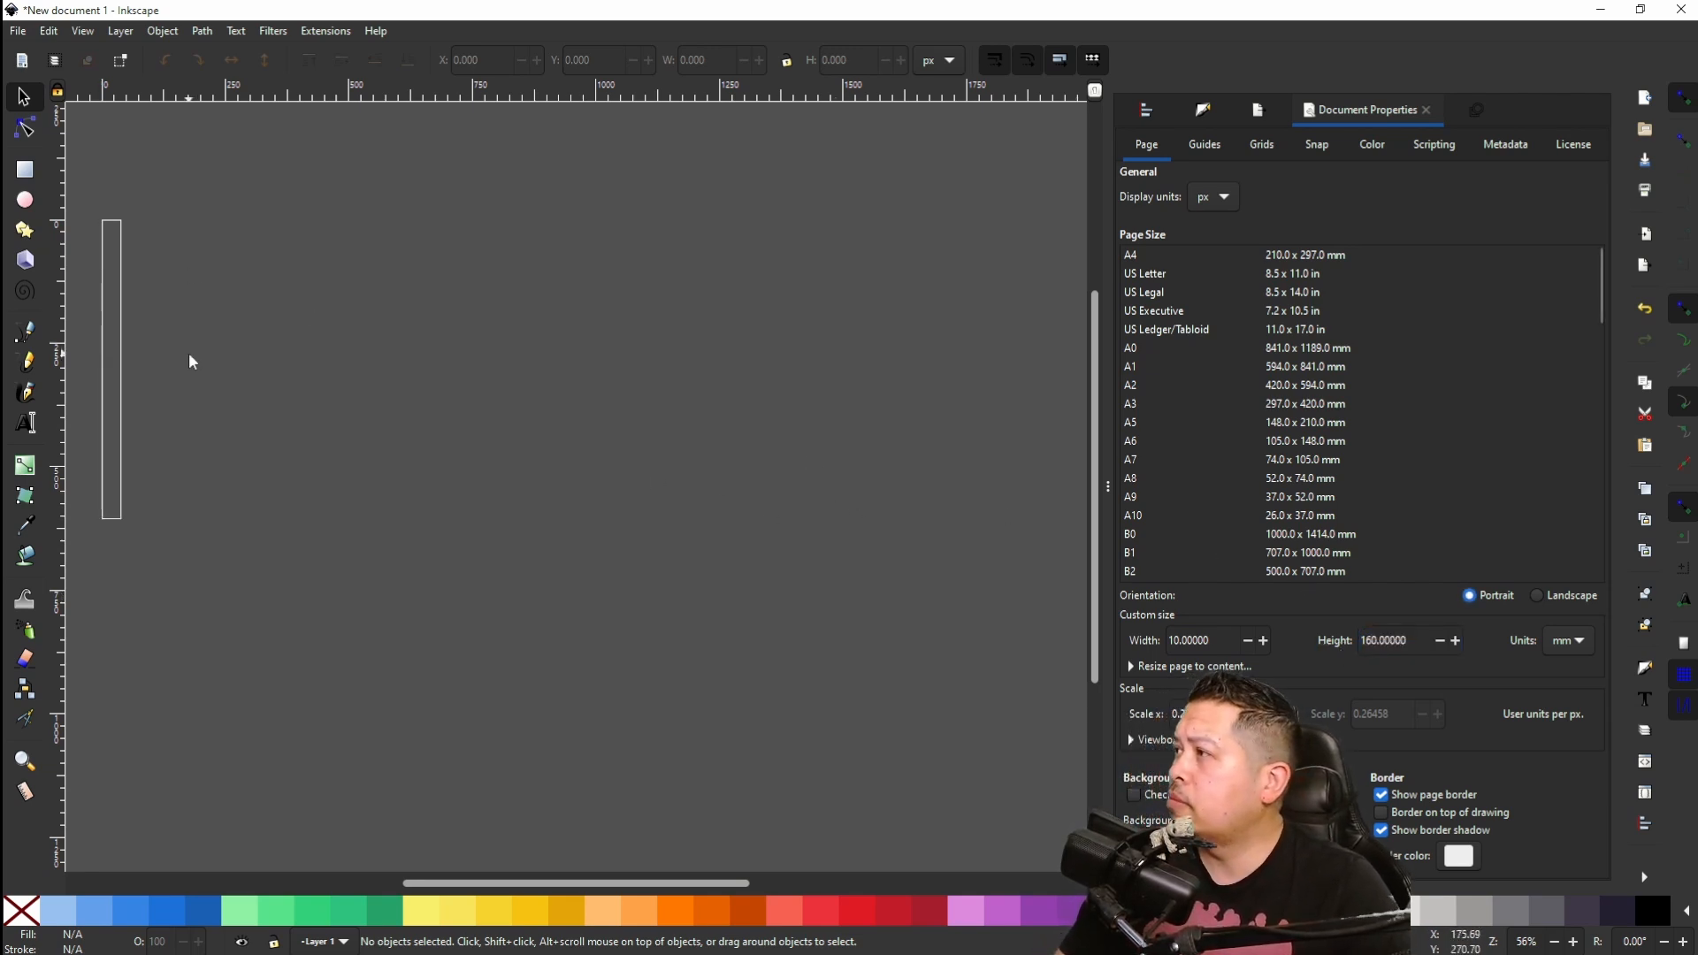
# Step: Import the image nintendo-2-logo-png-transparent (2) from the Downloads folder
pyautogui.hscroll(-10, 189, 353)
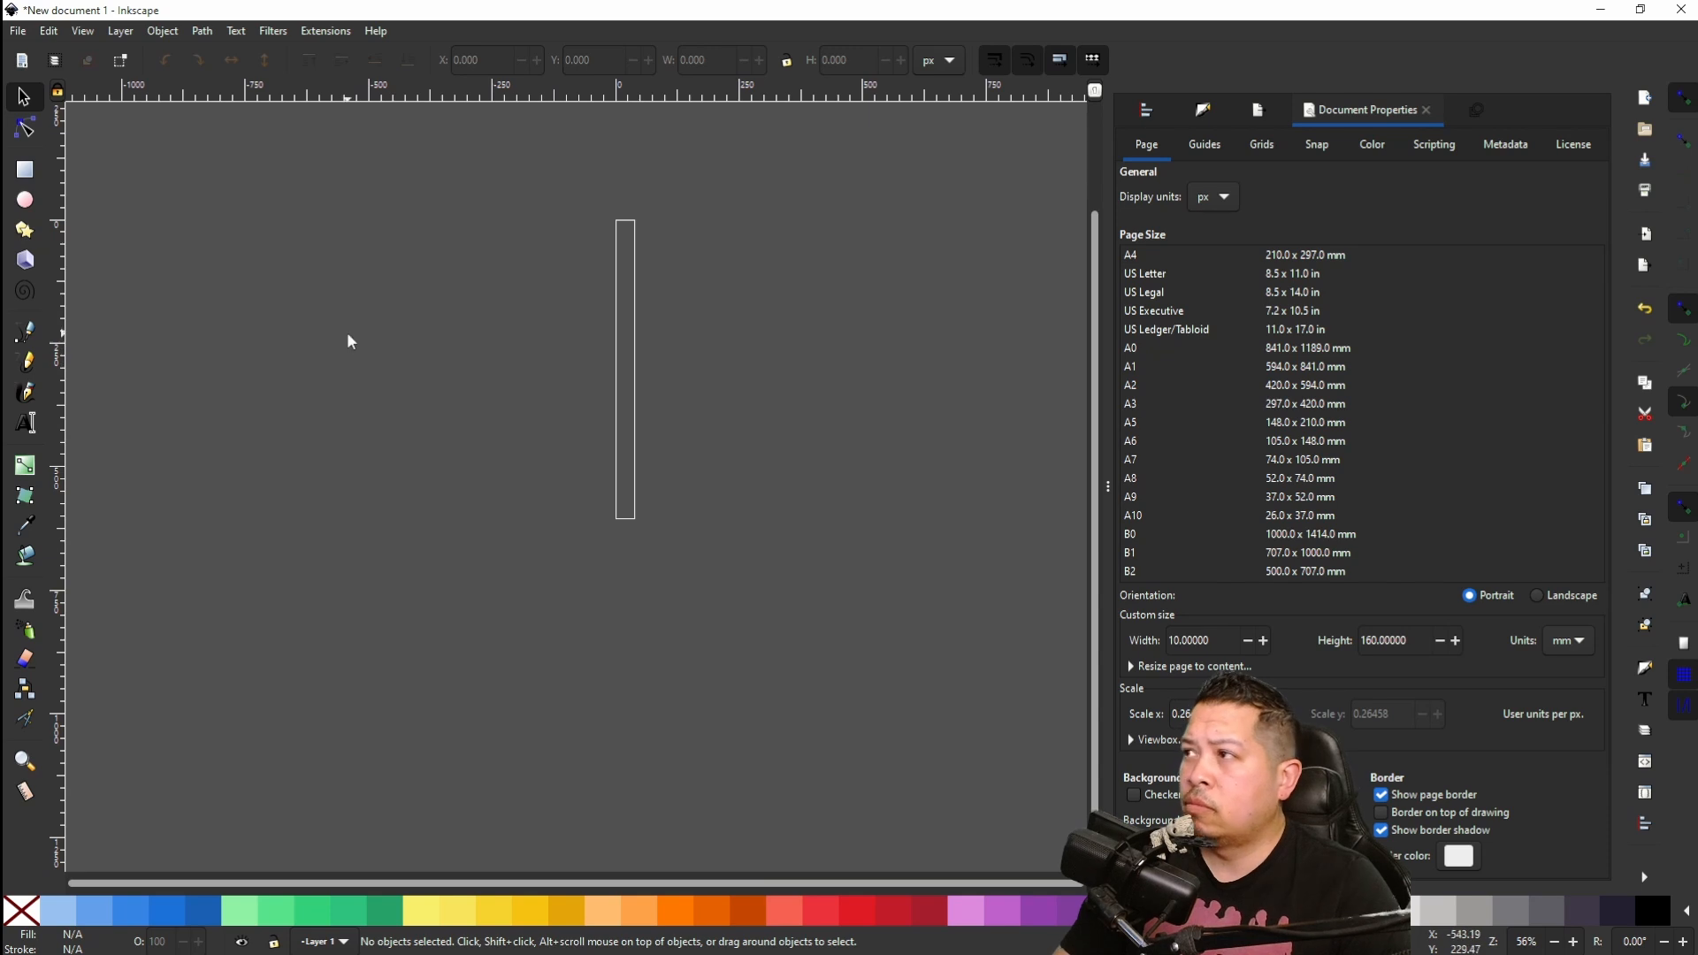
pyautogui.keyDown('ctrl'); pyautogui.scroll(2, 626, 310); pyautogui.keyUp('ctrl')
pyautogui.scroll(2, 626, 310)
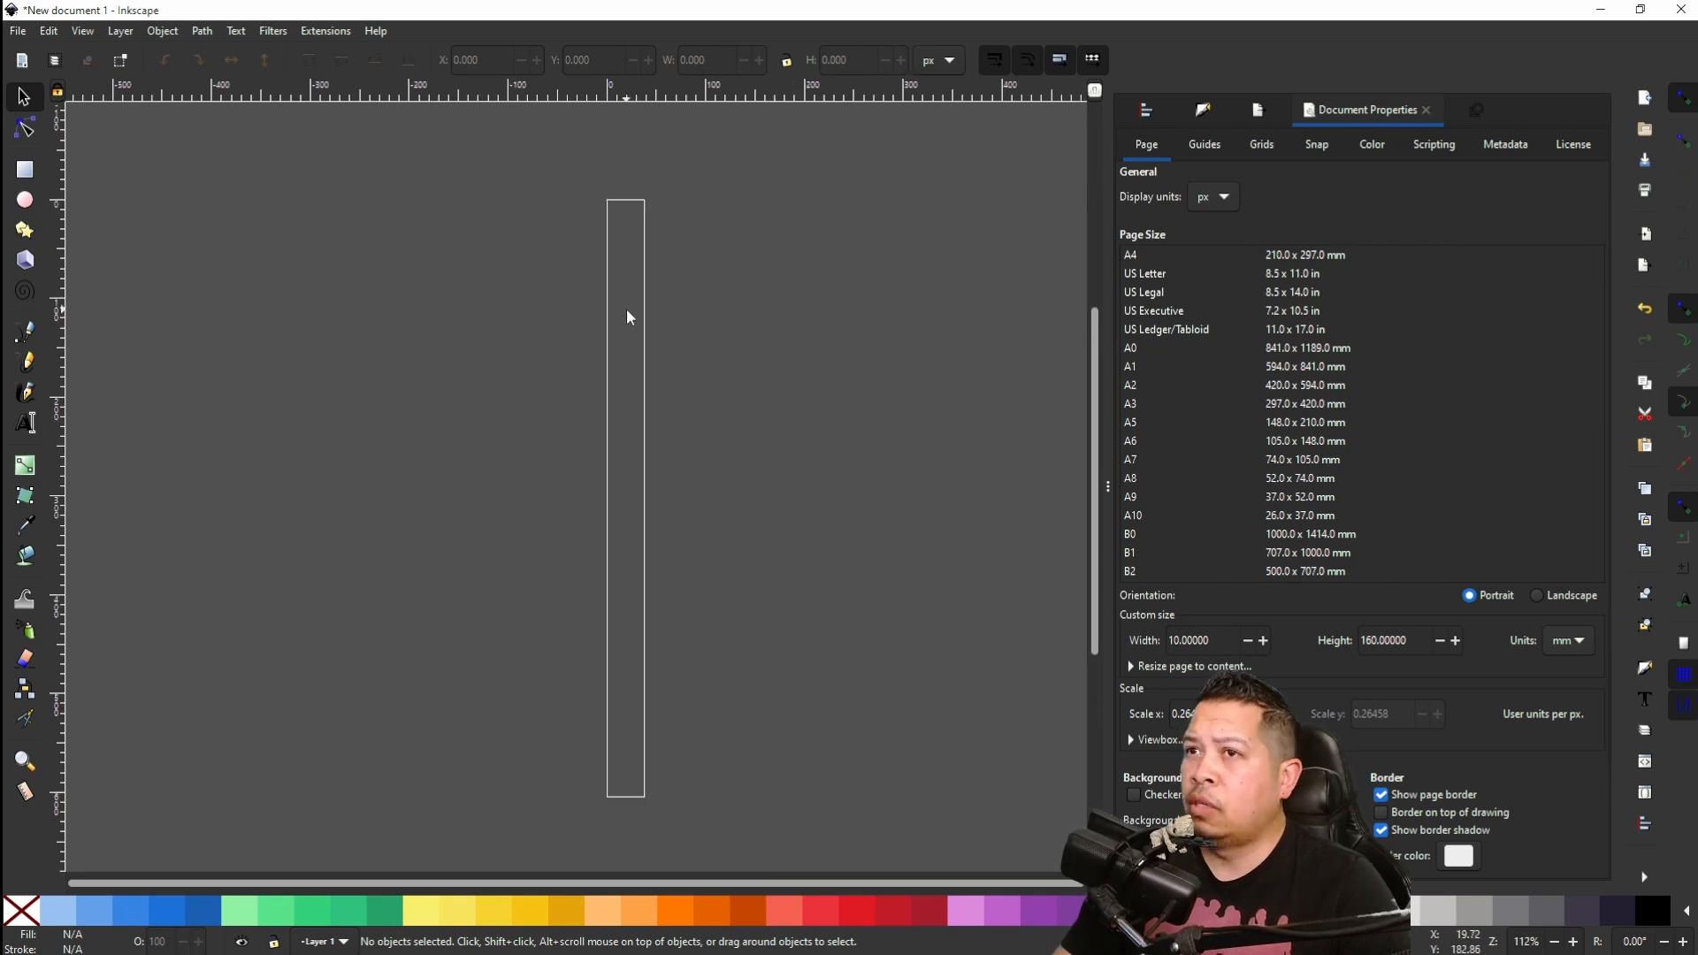
pyautogui.scroll(-2, 626, 312)
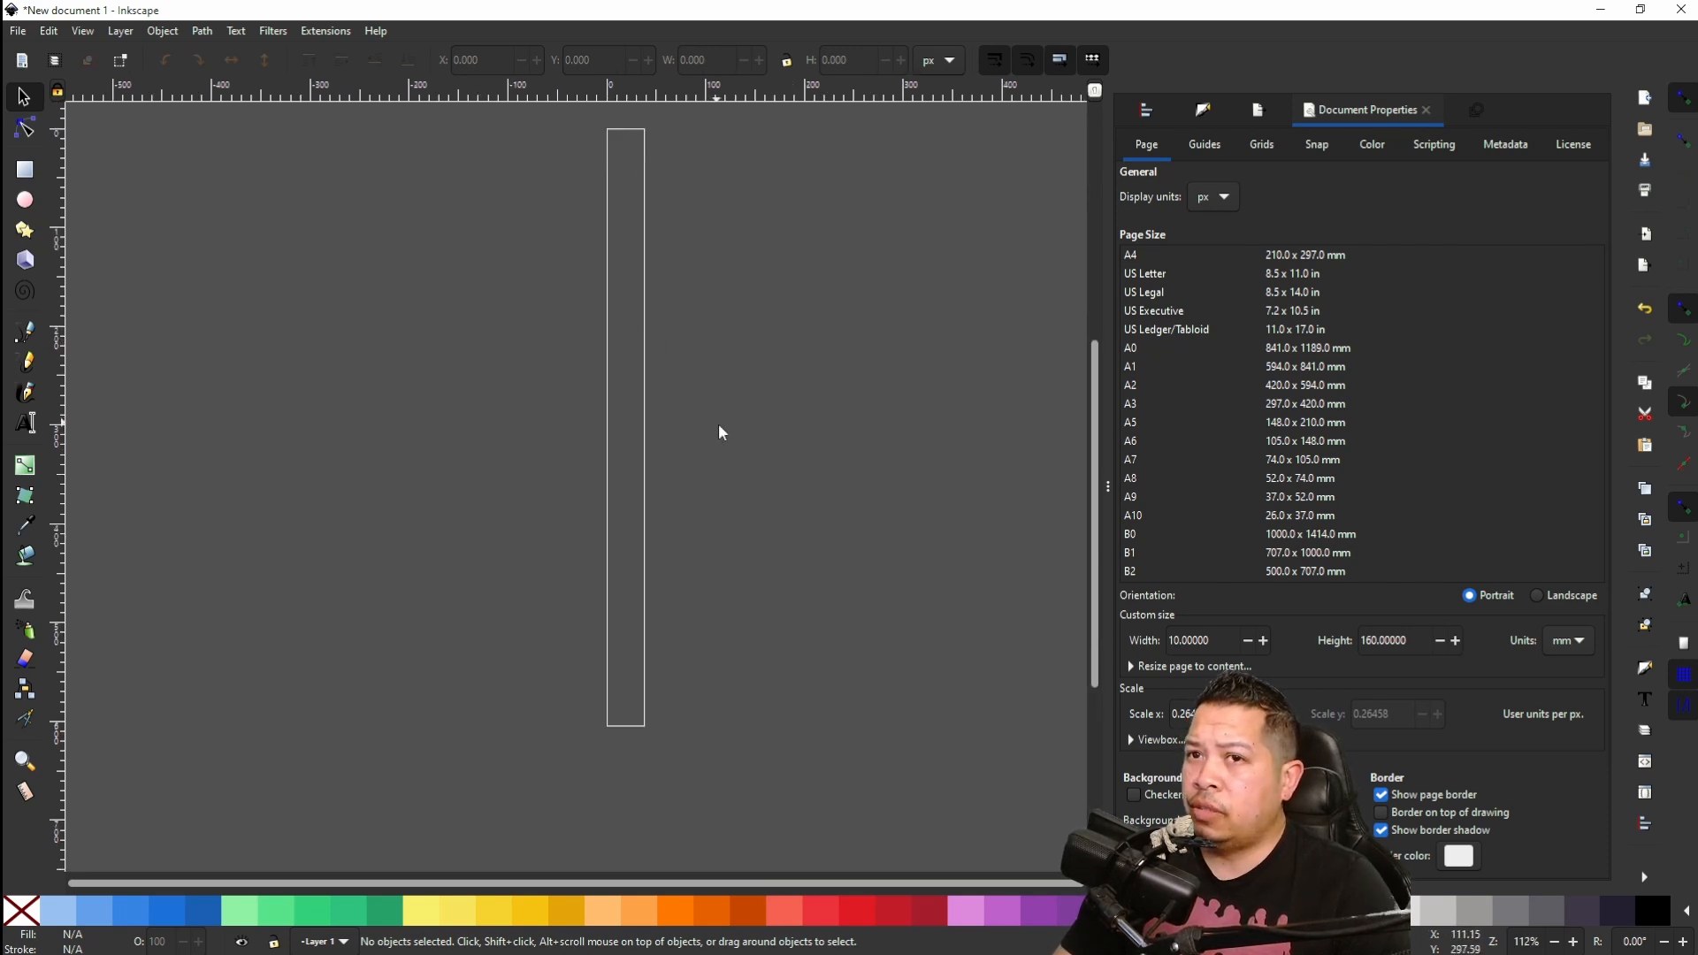
pyautogui.click(17, 31)
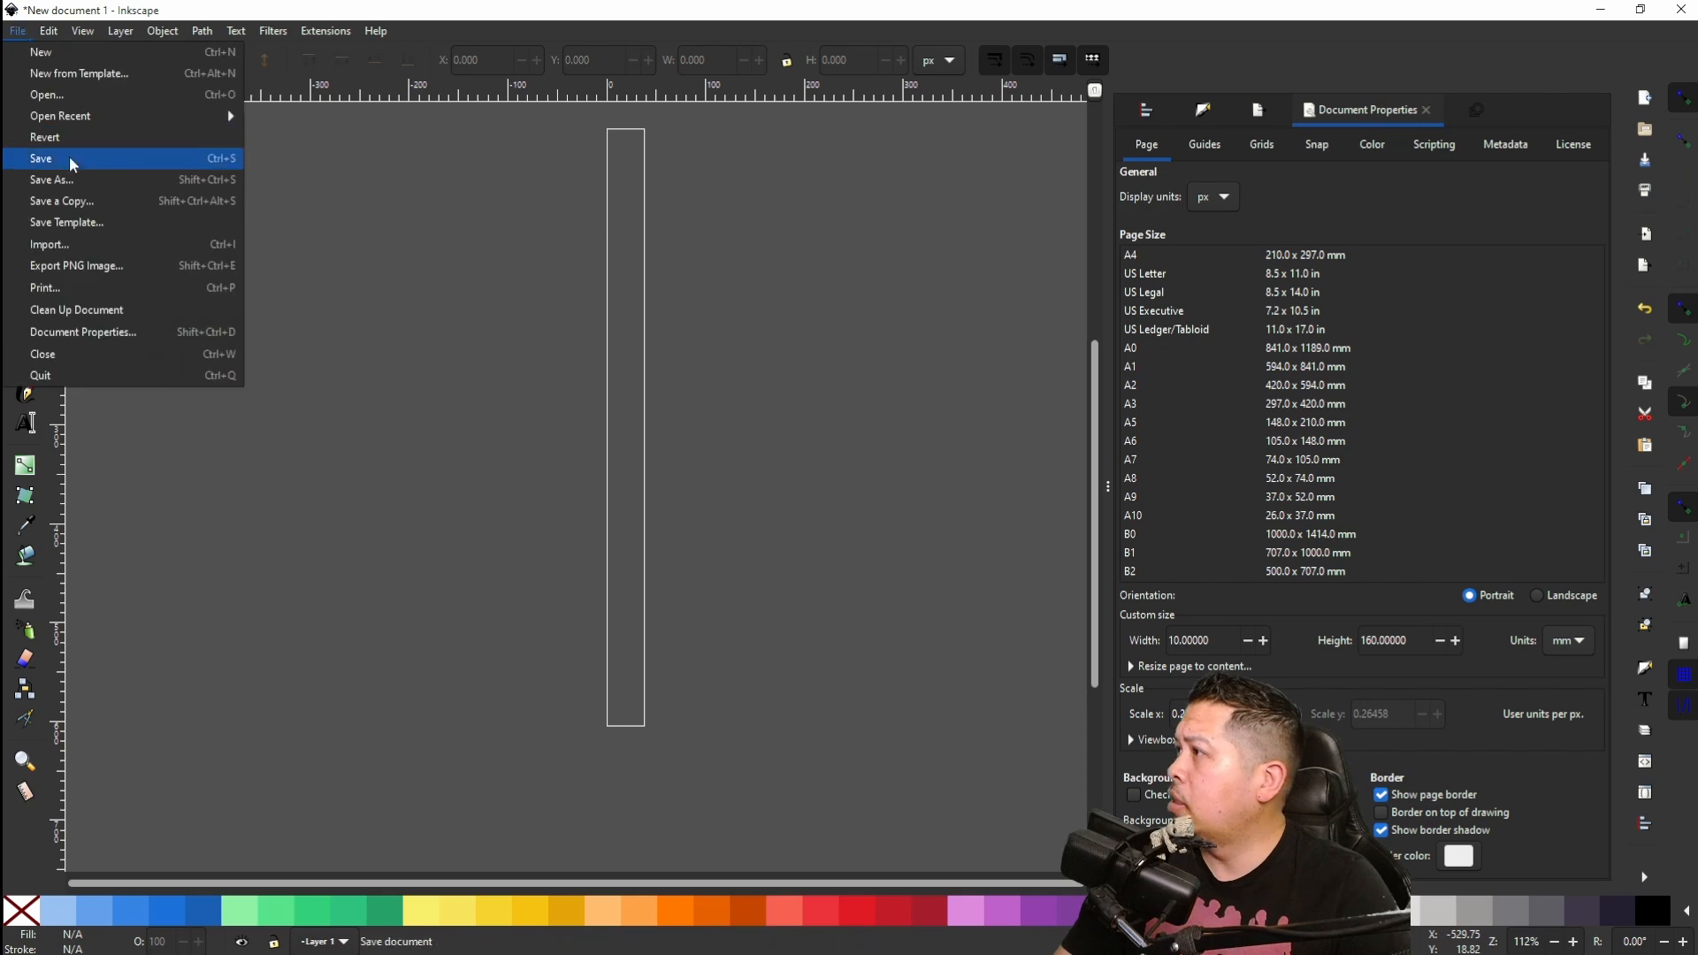
pyautogui.click(68, 243)
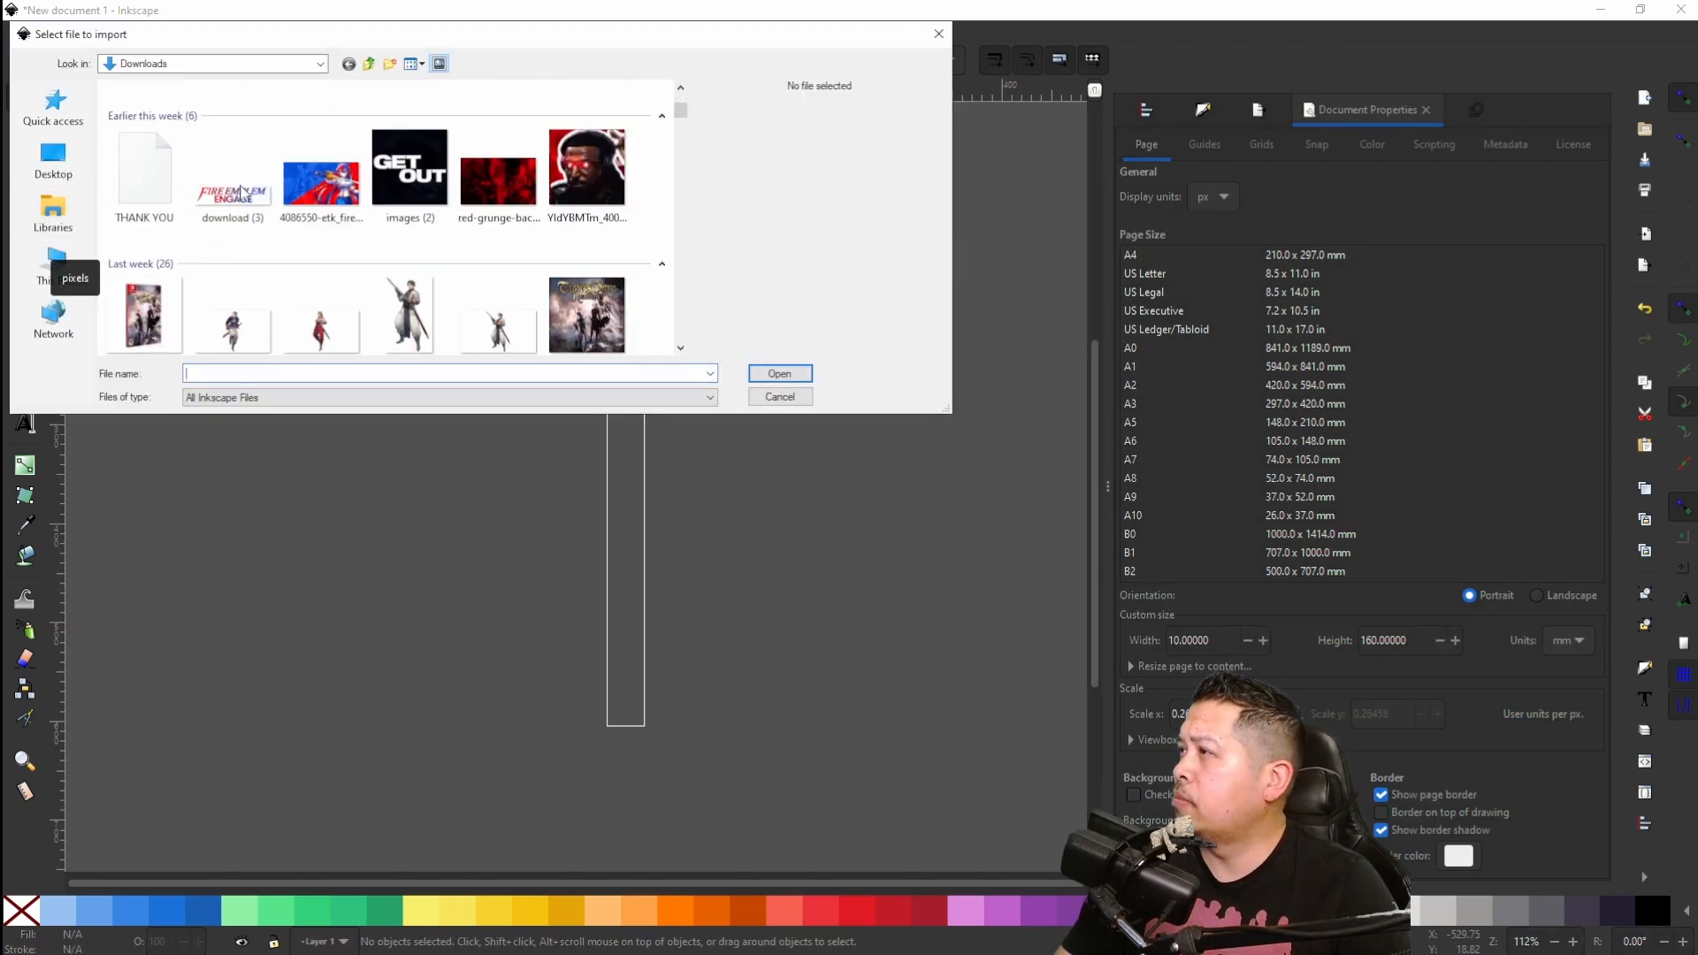
pyautogui.scroll(-5, 234, 230)
pyautogui.click(222, 264)
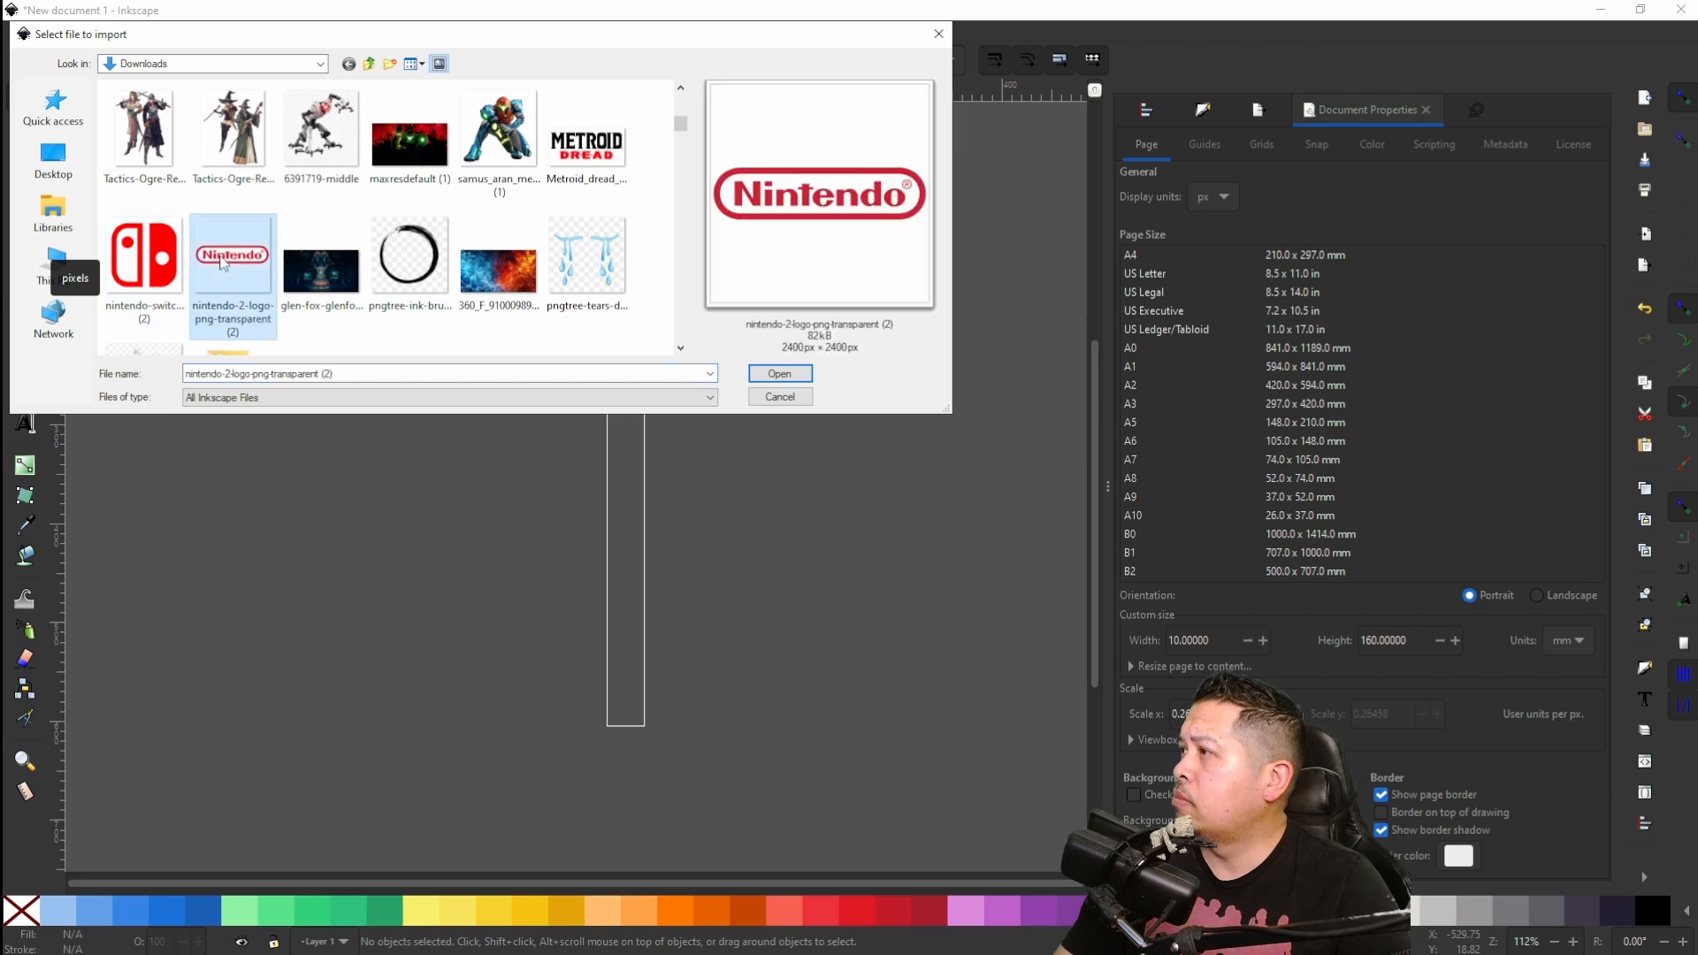
pyautogui.click(768, 373)
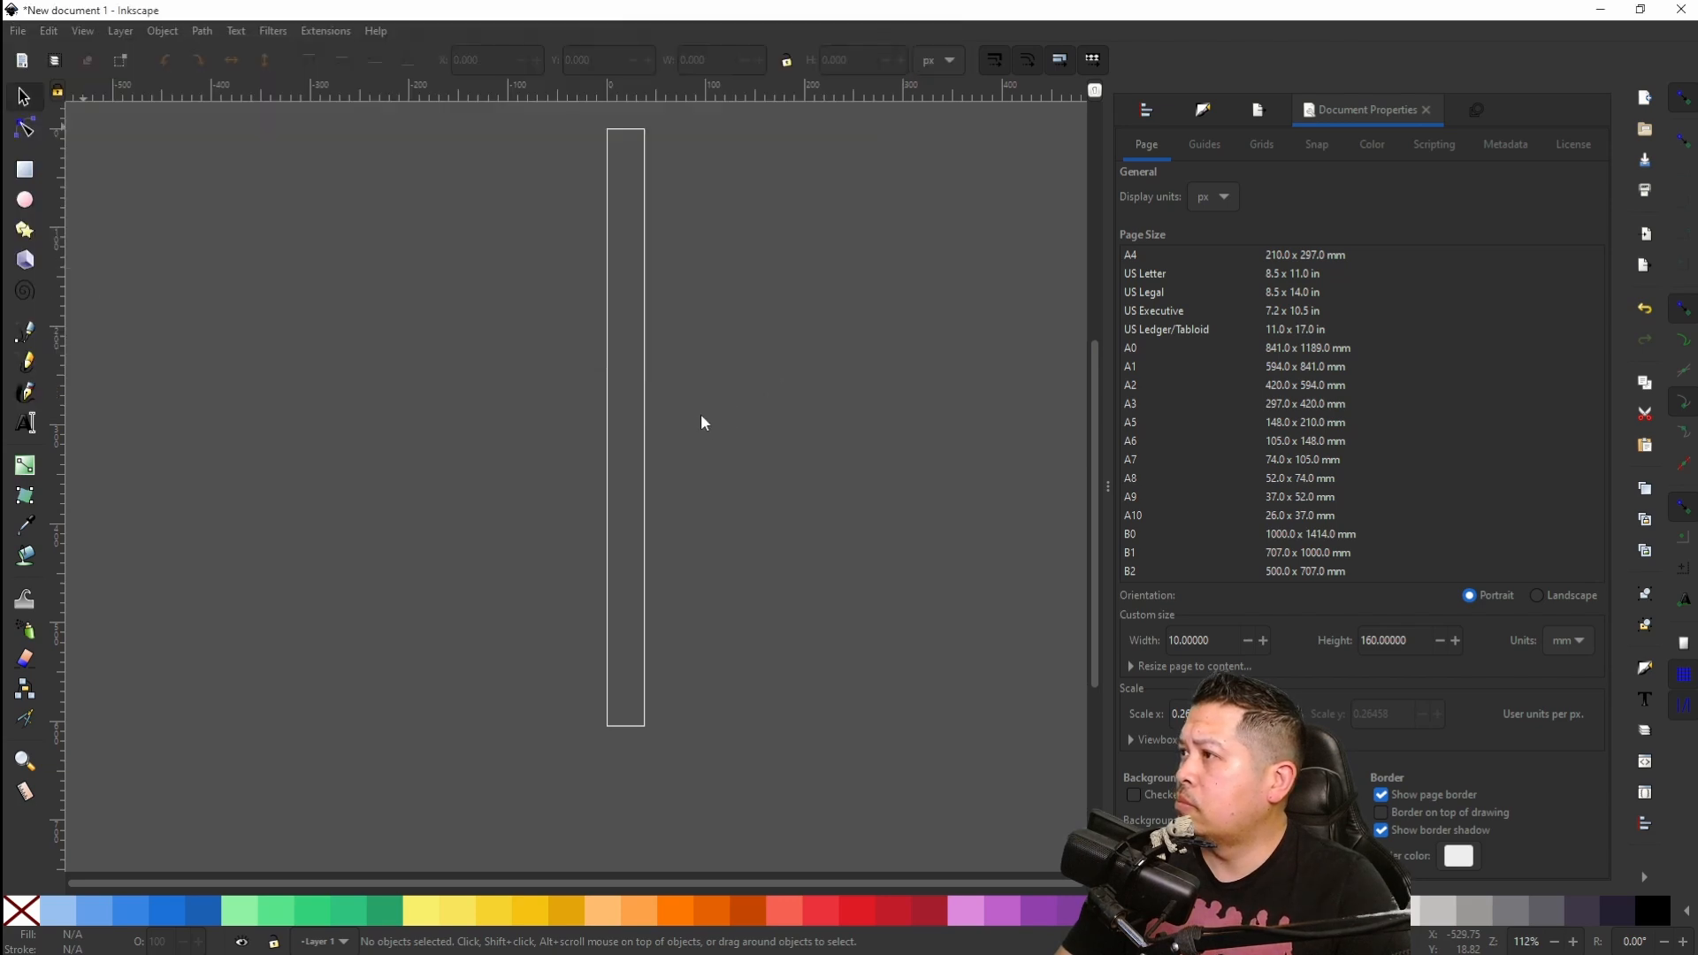
# Step: Trace the imported Nintendo logo with Trace Bitmap as a single scan using the brightness cutoff at 0.450
pyautogui.scroll(-3, 719, 367)
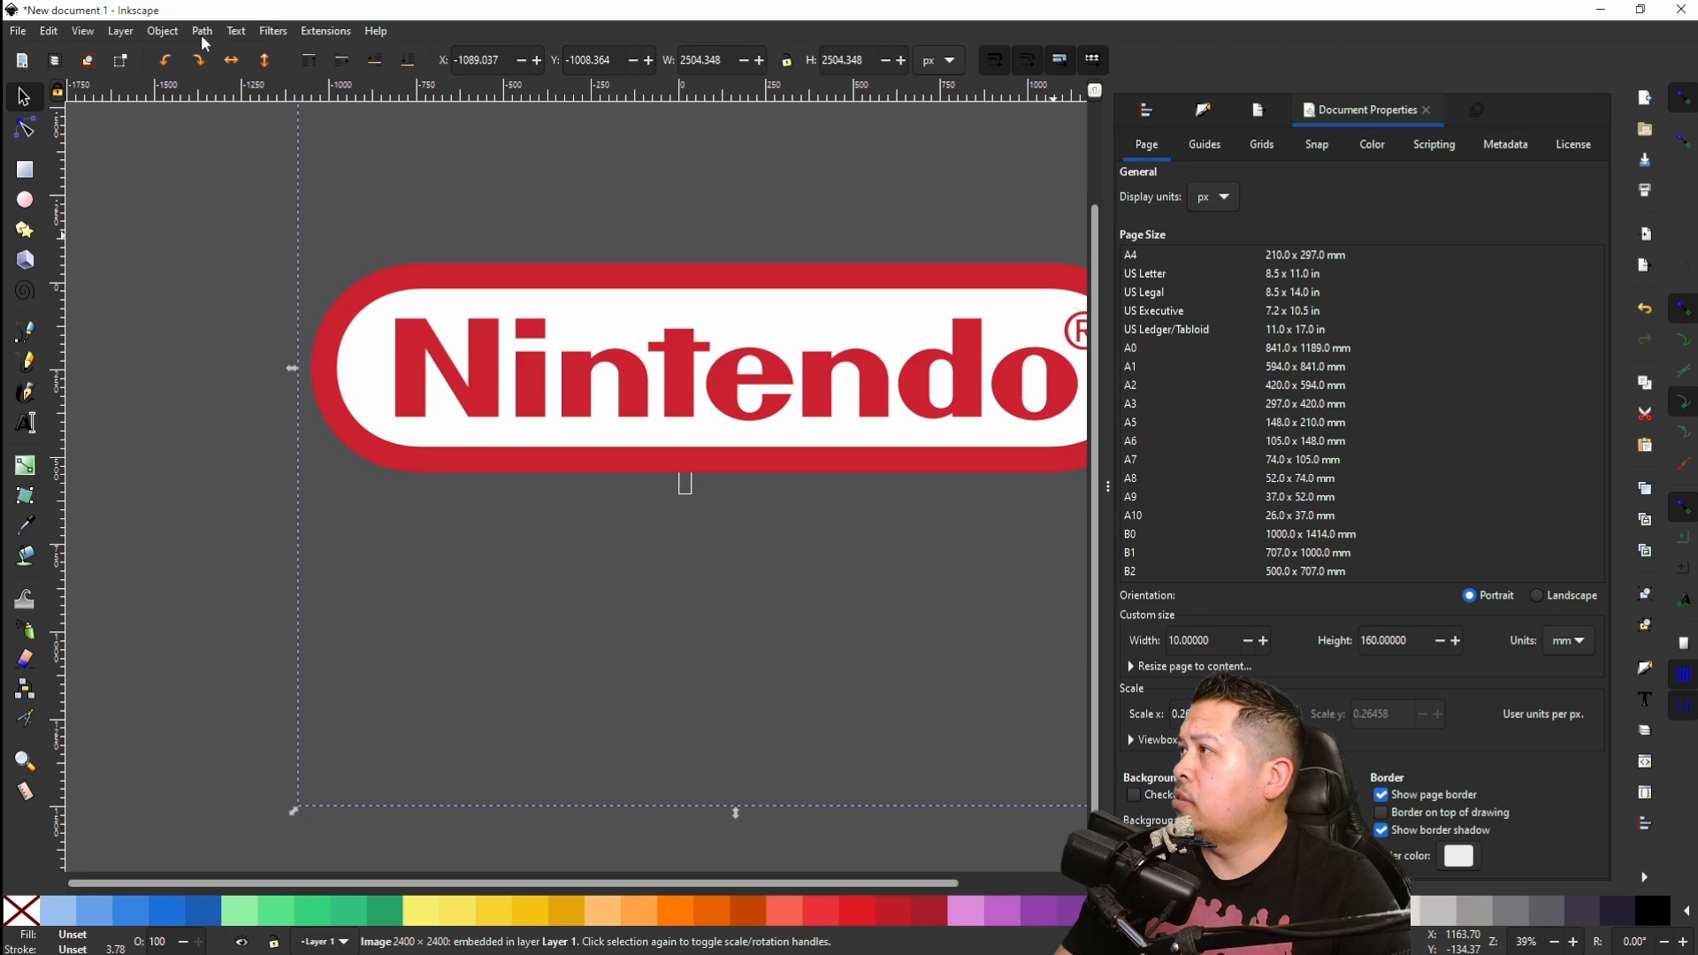
pyautogui.click(162, 31)
pyautogui.moveTo(206, 32)
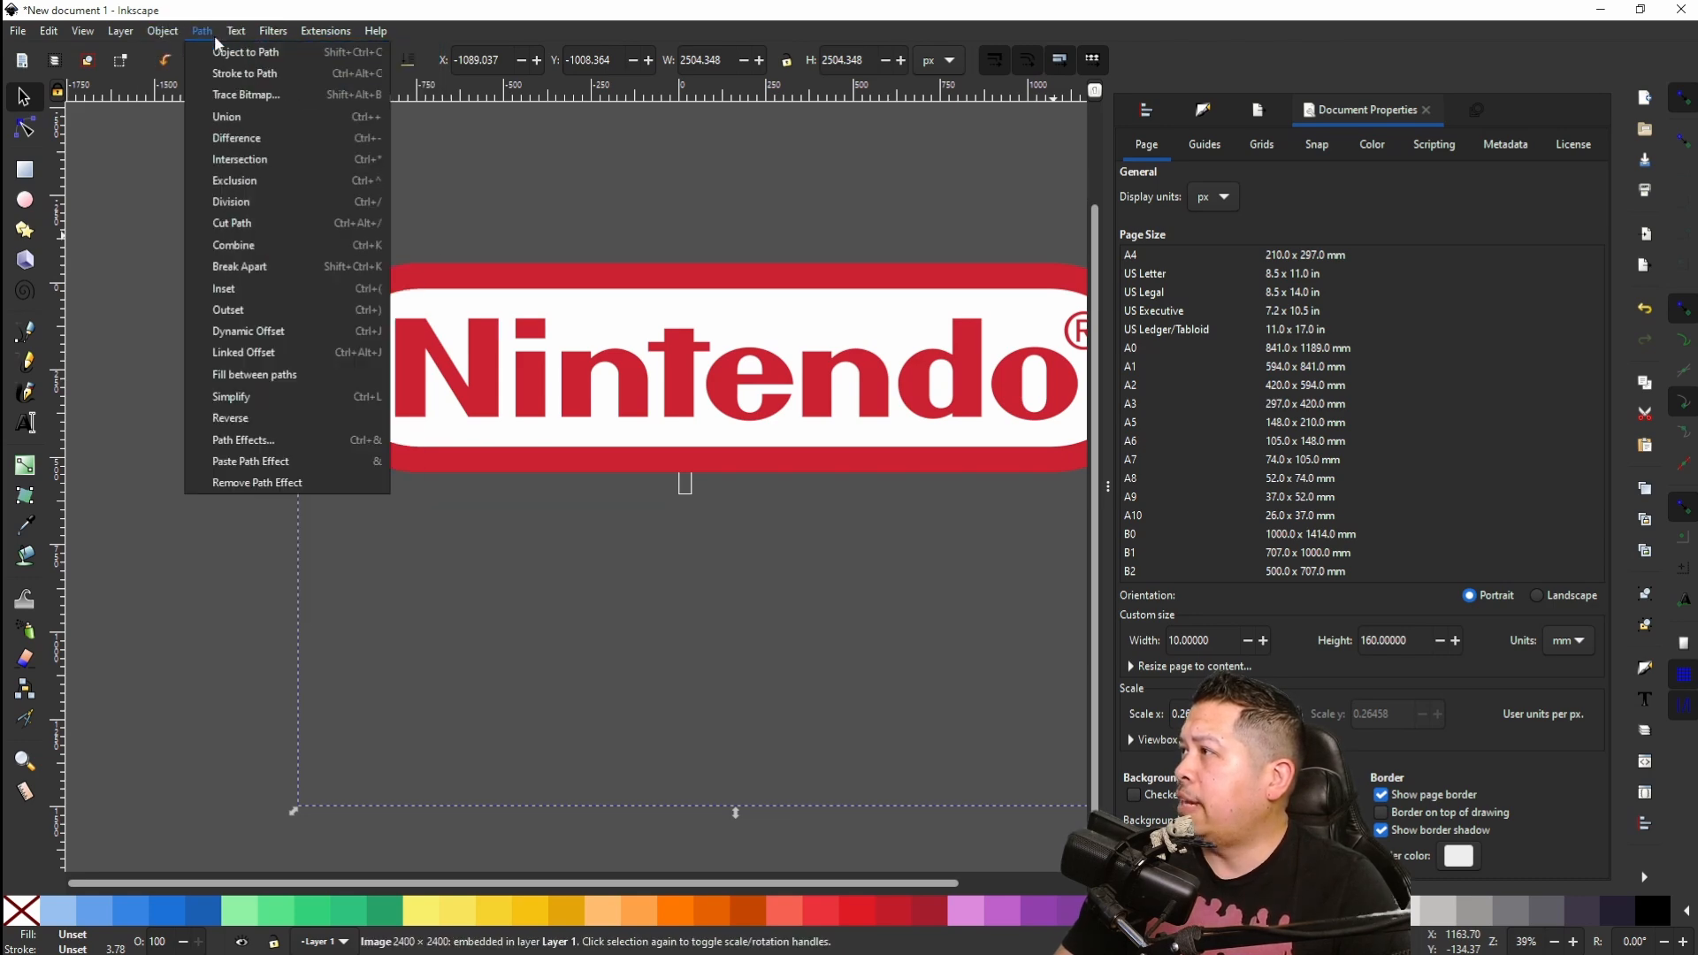
pyautogui.click(246, 94)
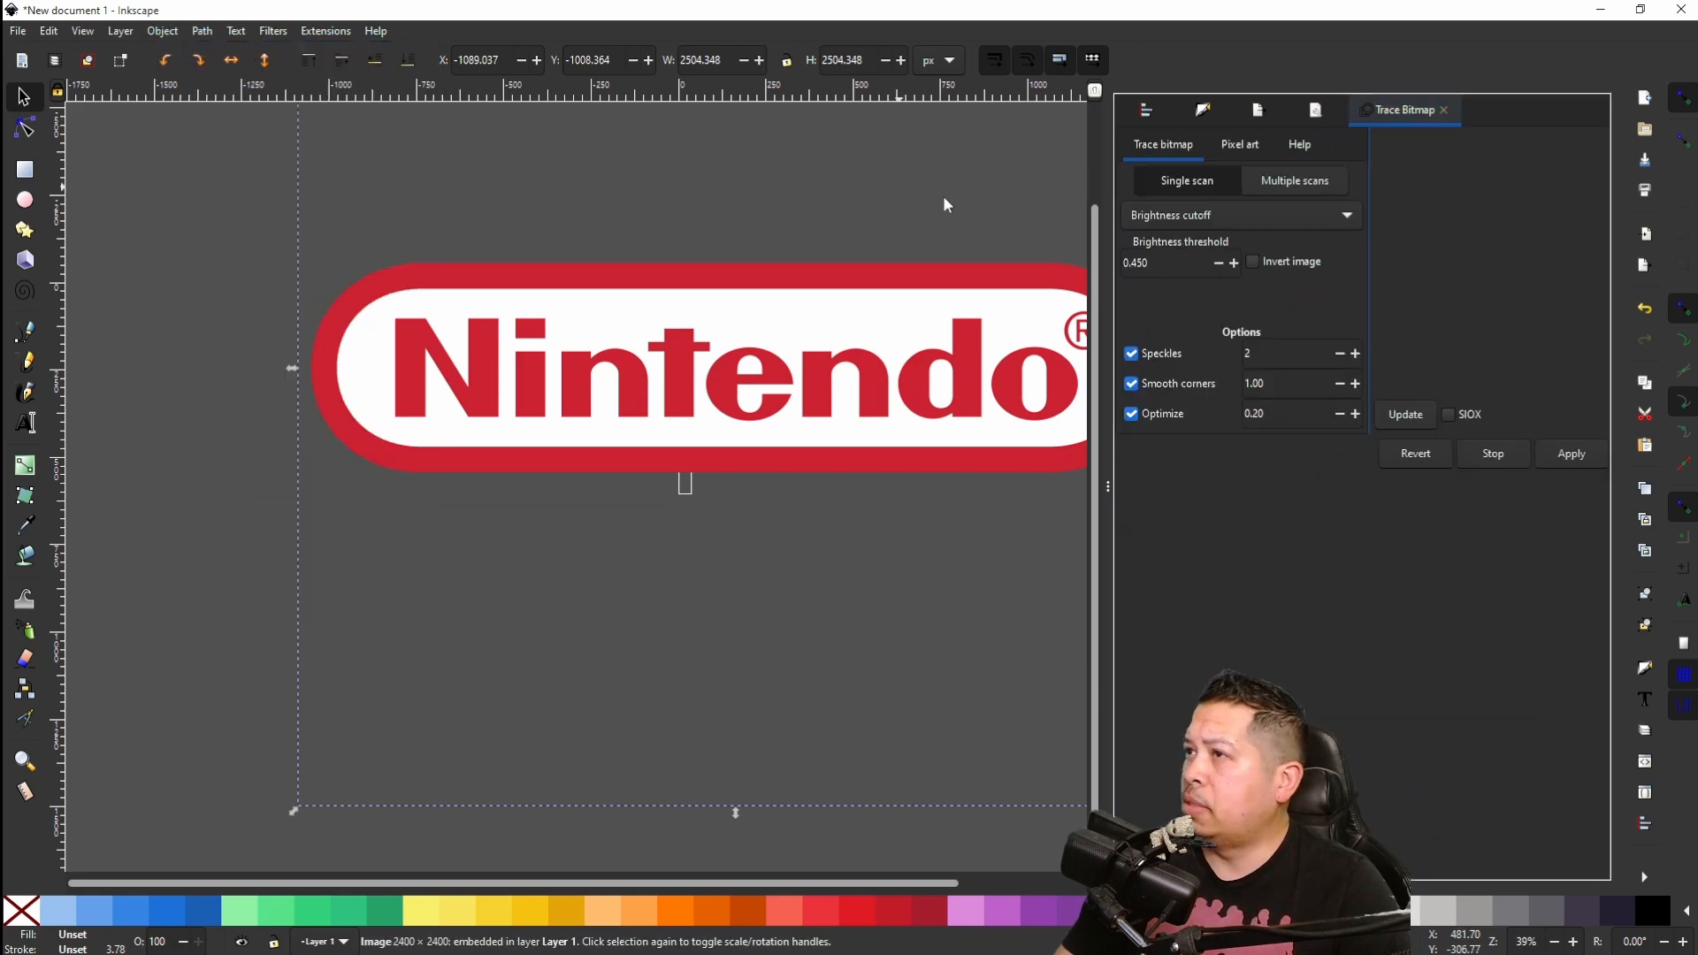
pyautogui.click(1408, 414)
pyautogui.click(1570, 455)
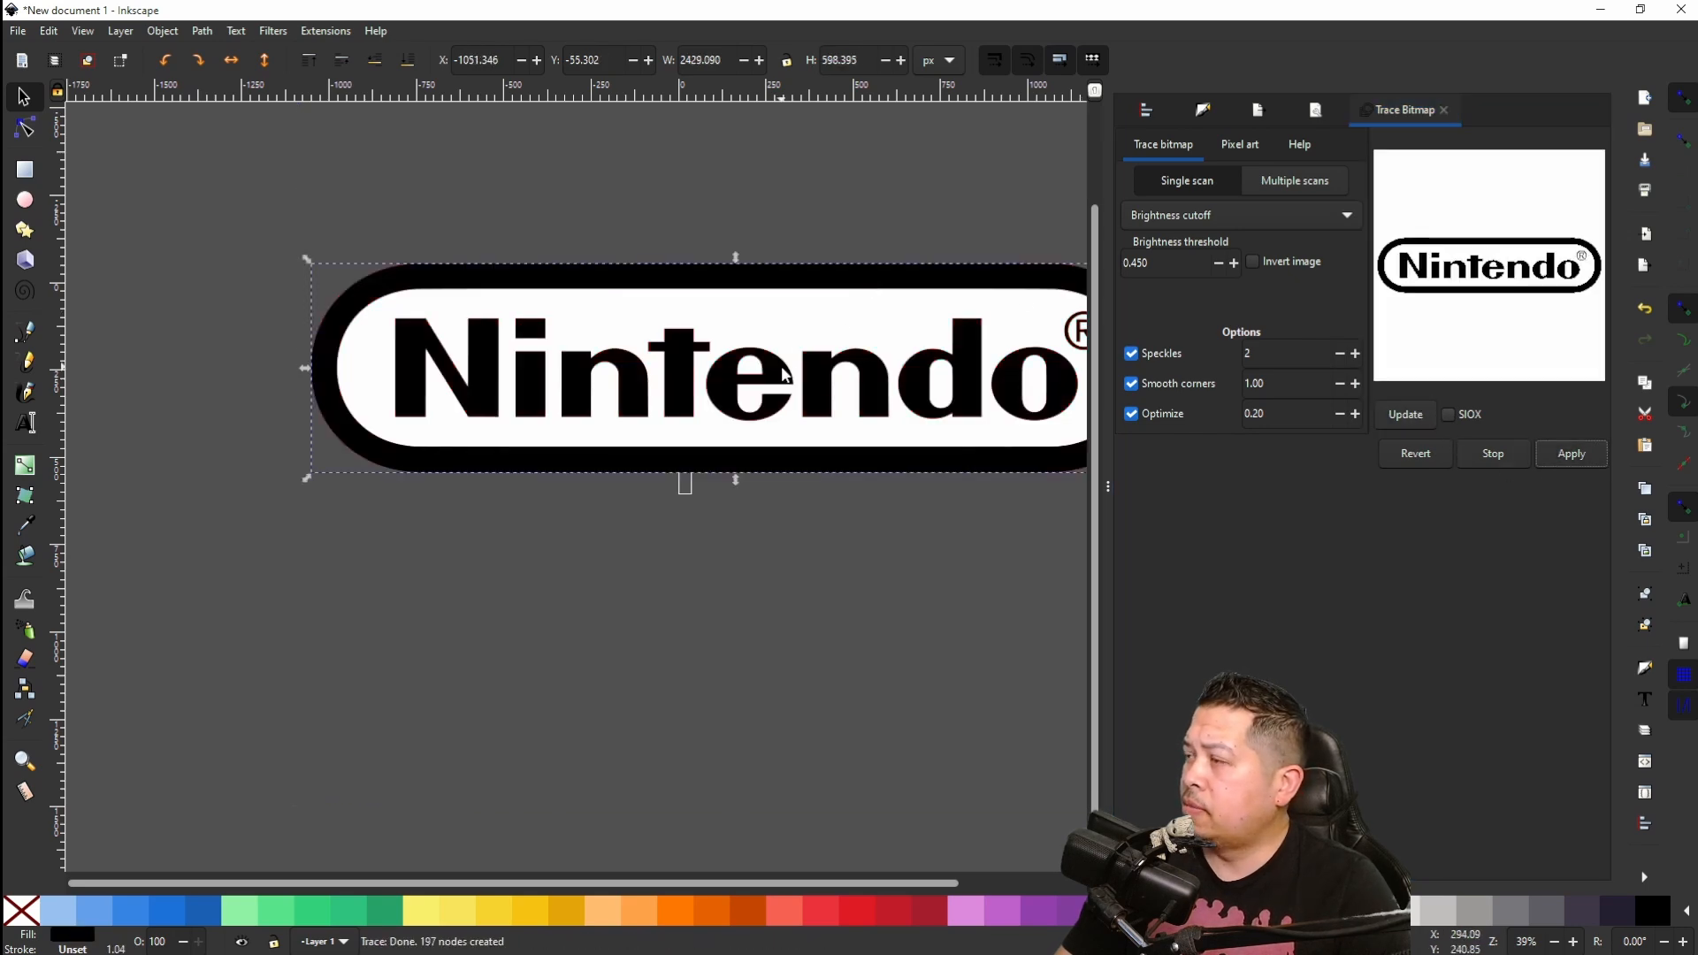
# Step: Move the black traced Nintendo logo off the original and delete the red bitmap image
pyautogui.moveTo(783, 376); pyautogui.dragTo(730, 745)
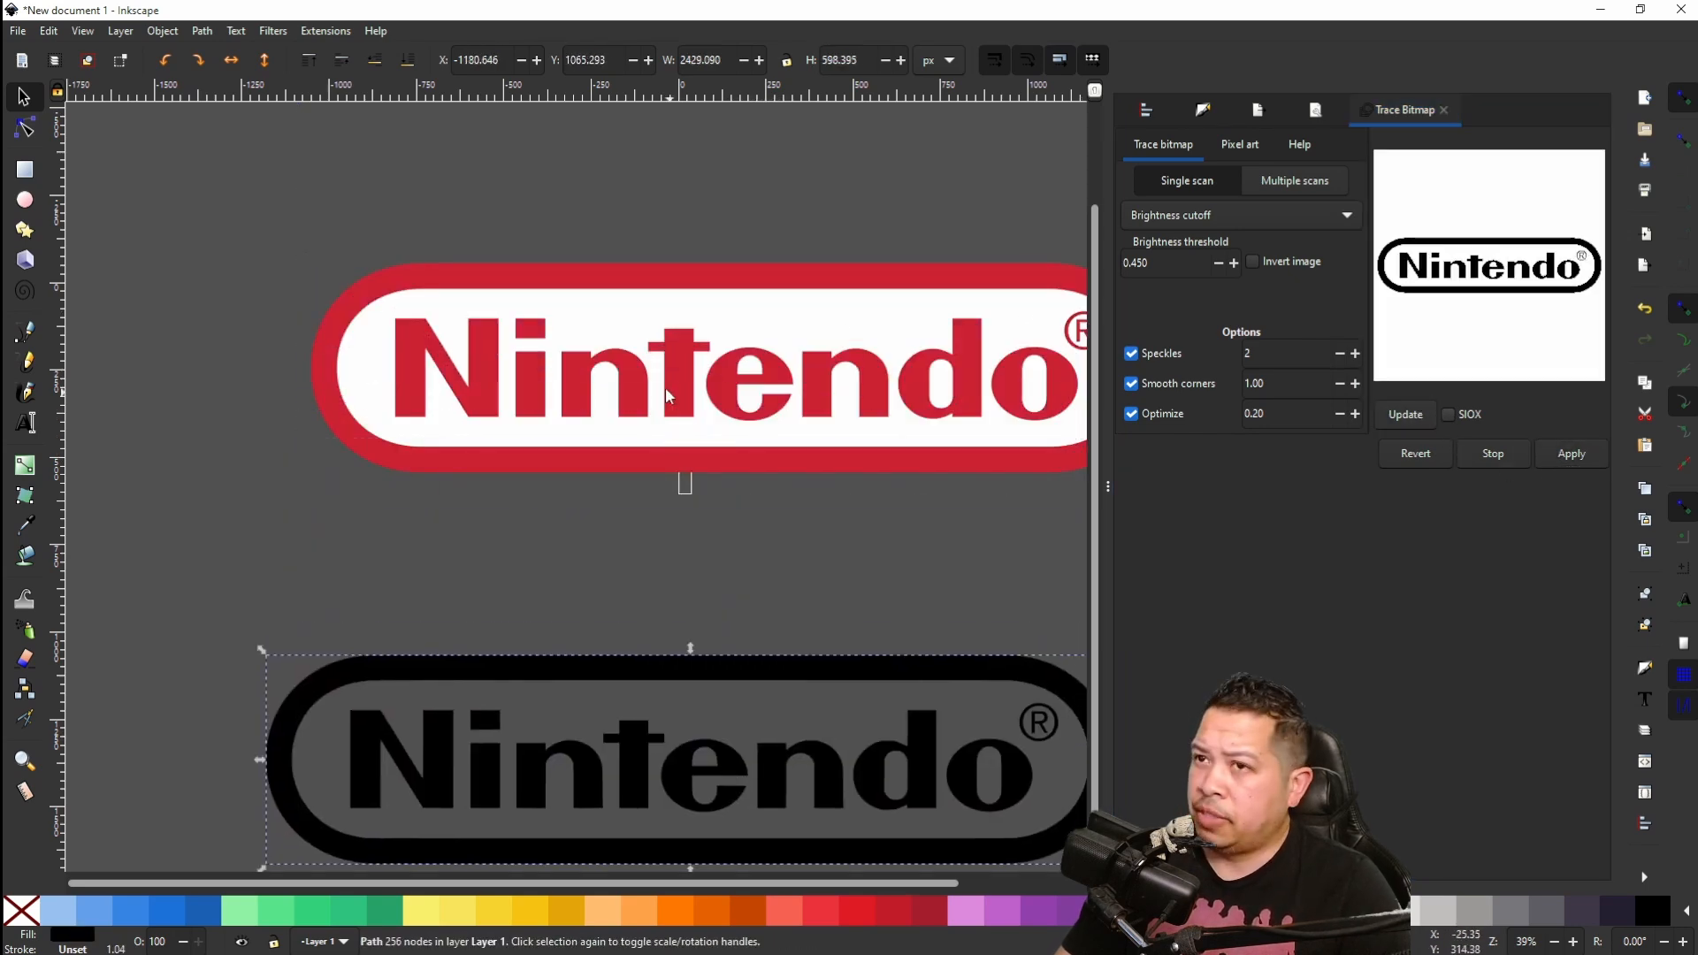
pyautogui.rightClick(726, 338)
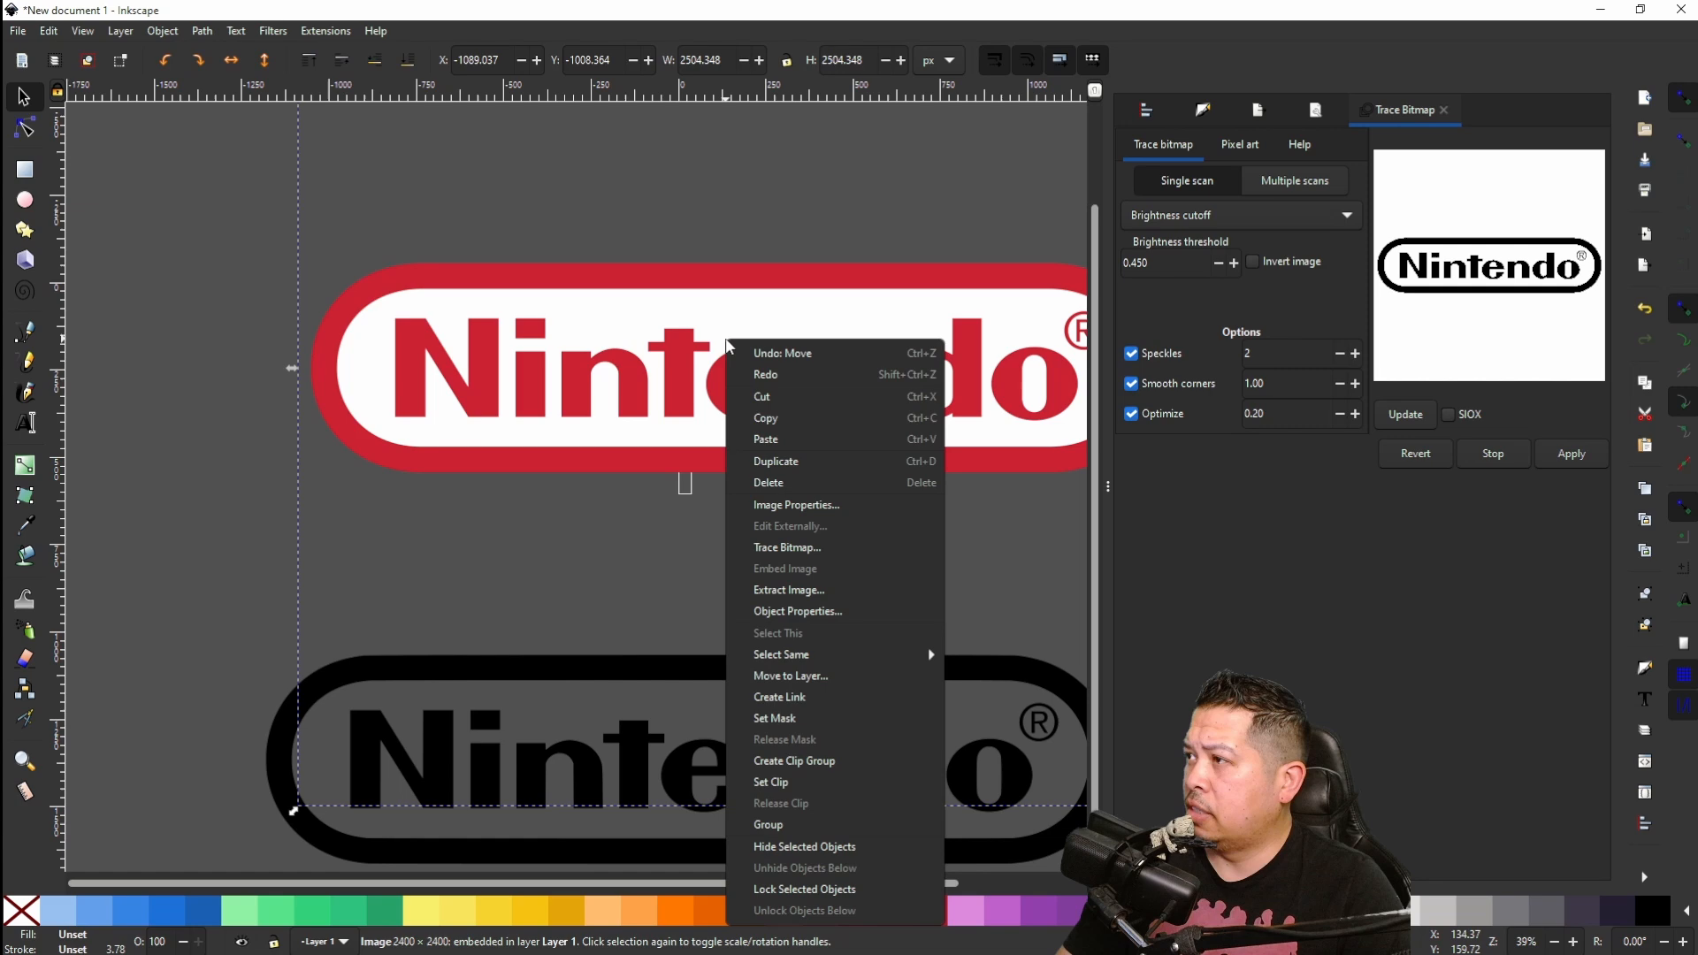
pyautogui.click(767, 484)
# Step: Move the traced Nintendo logo over the page and rotate it 90° clockwise so it reads downwards
pyautogui.moveTo(704, 680)
pyautogui.mouseDown()
pyautogui.moveTo(735, 561)
pyautogui.moveTo(715, 352)
pyautogui.mouseUp()
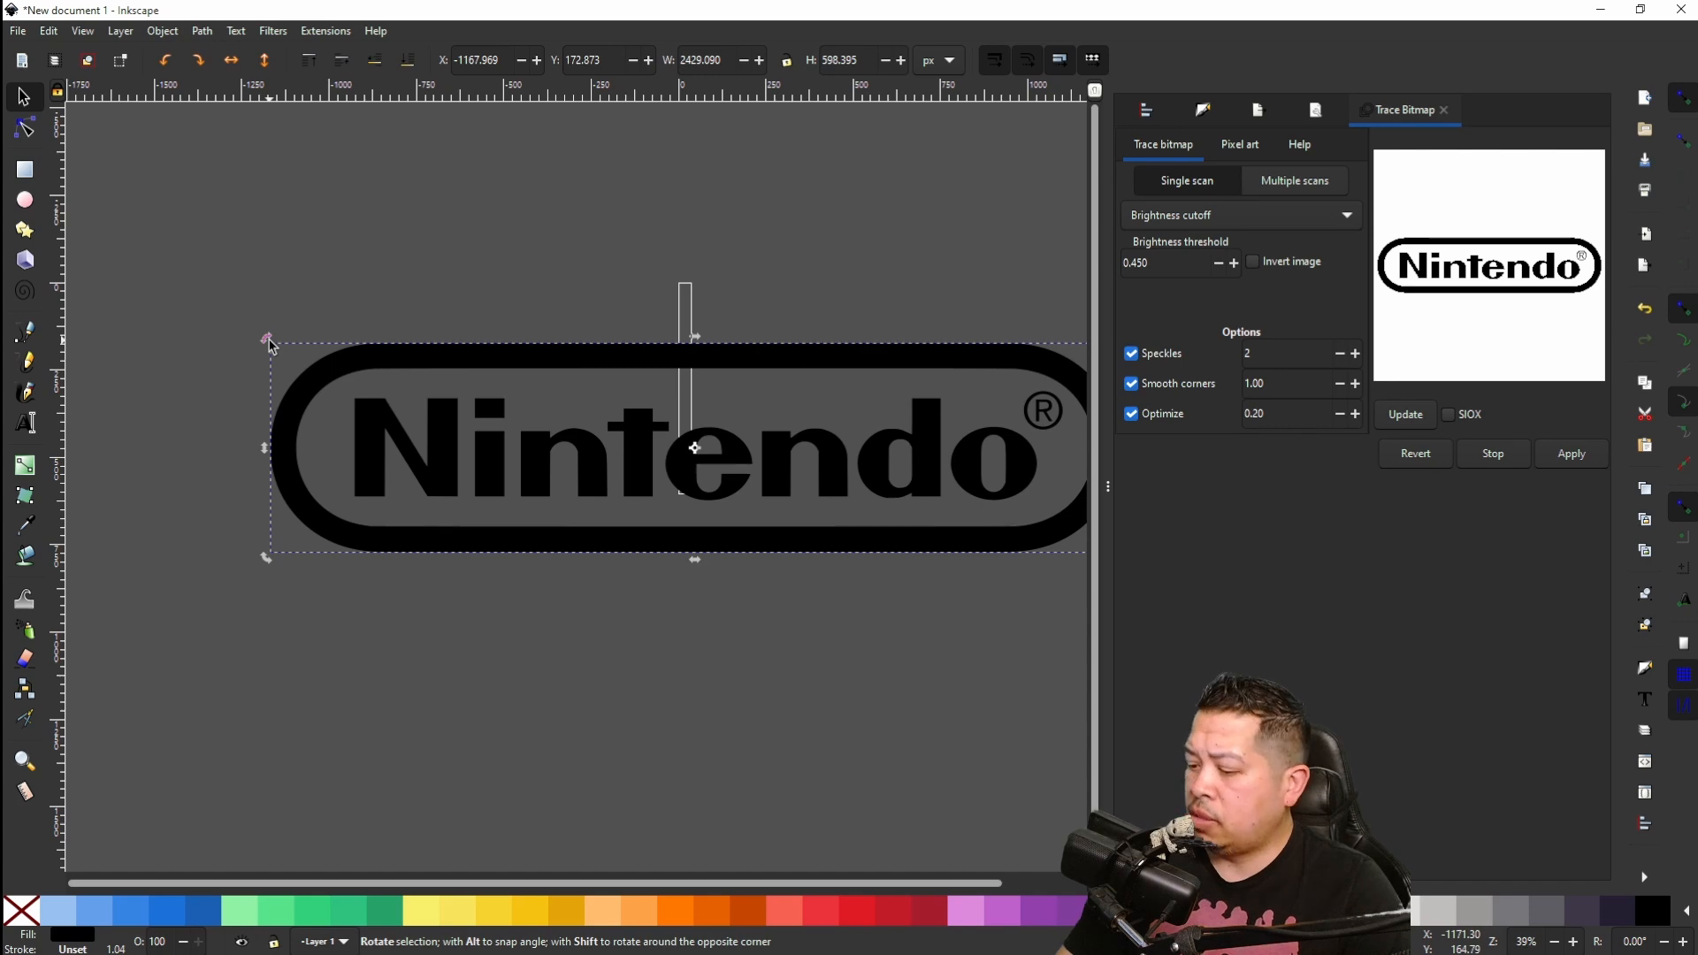
pyautogui.moveTo(270, 343); pyautogui.dragTo(750, 272)
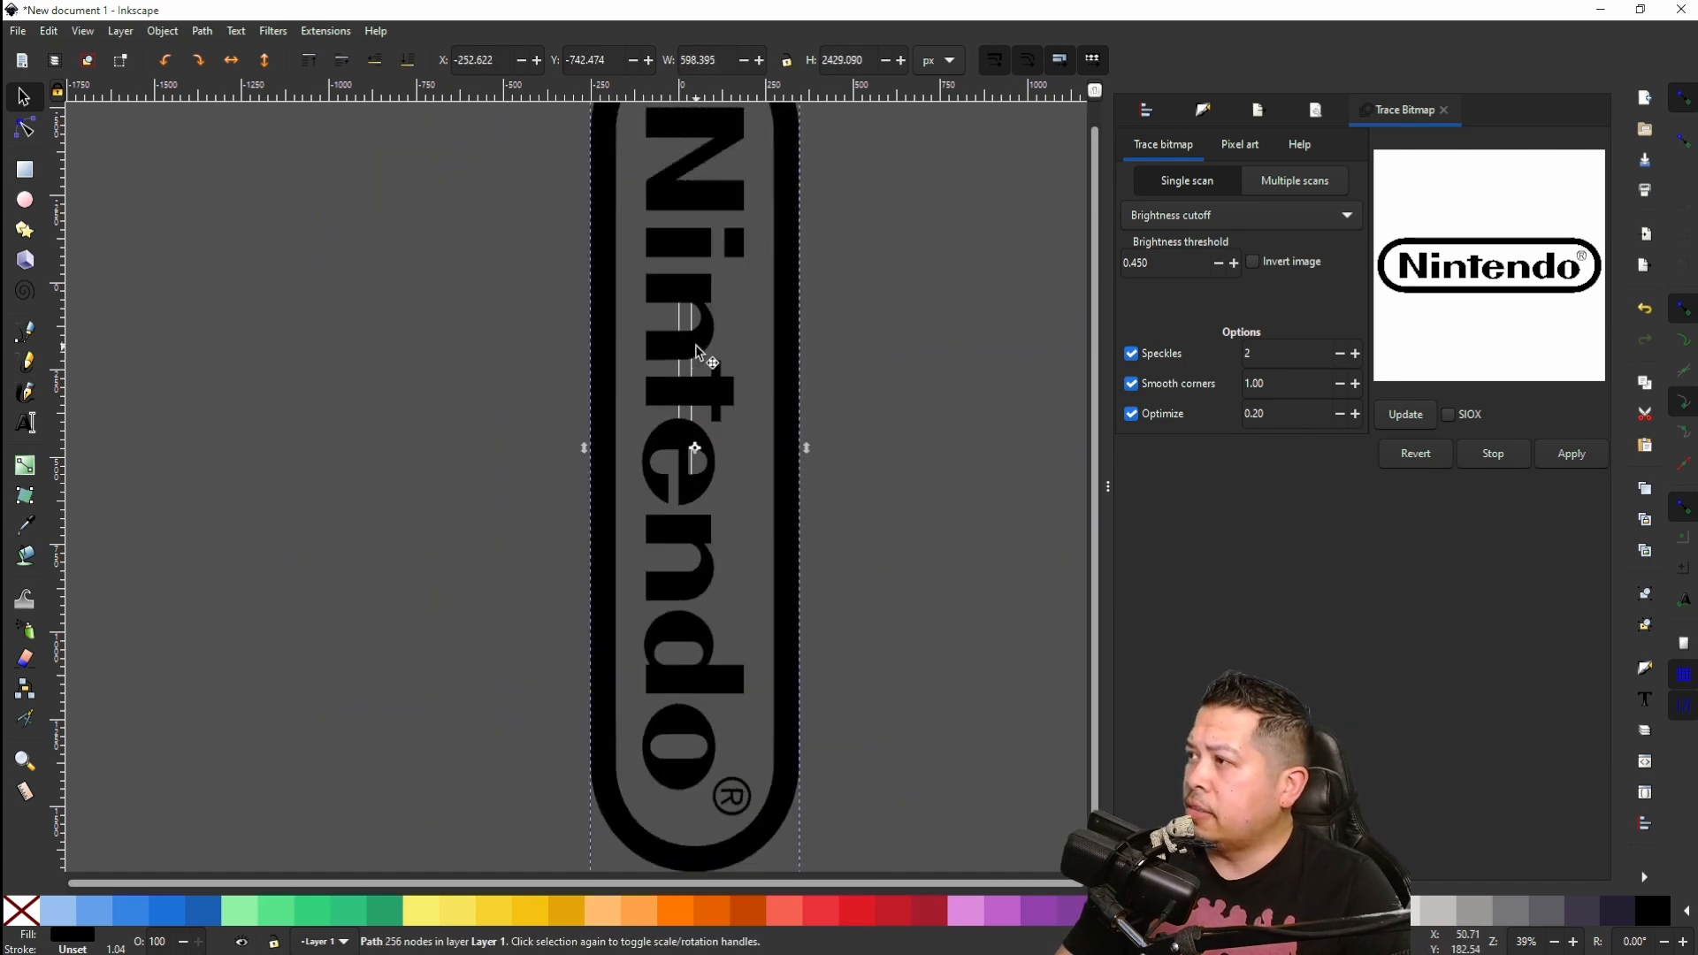
# Step: Scale the rotated Nintendo logo down to about 22 × 89 px and place it centred near the page's lower end
pyautogui.moveTo(809, 458); pyautogui.dragTo(852, 434)
pyautogui.scroll(4, 598, 439)
pyautogui.scroll(-1, 598, 439)
pyautogui.moveTo(851, 299); pyautogui.dragTo(851, 466)
pyautogui.moveTo(852, 527)
pyautogui.mouseDown()
pyautogui.moveTo(850, 474)
pyautogui.moveTo(847, 532)
pyautogui.mouseUp()
# Step: Import the red Nintendo Switch logo image from the Downloads folder
pyautogui.scroll(5, 456, 202)
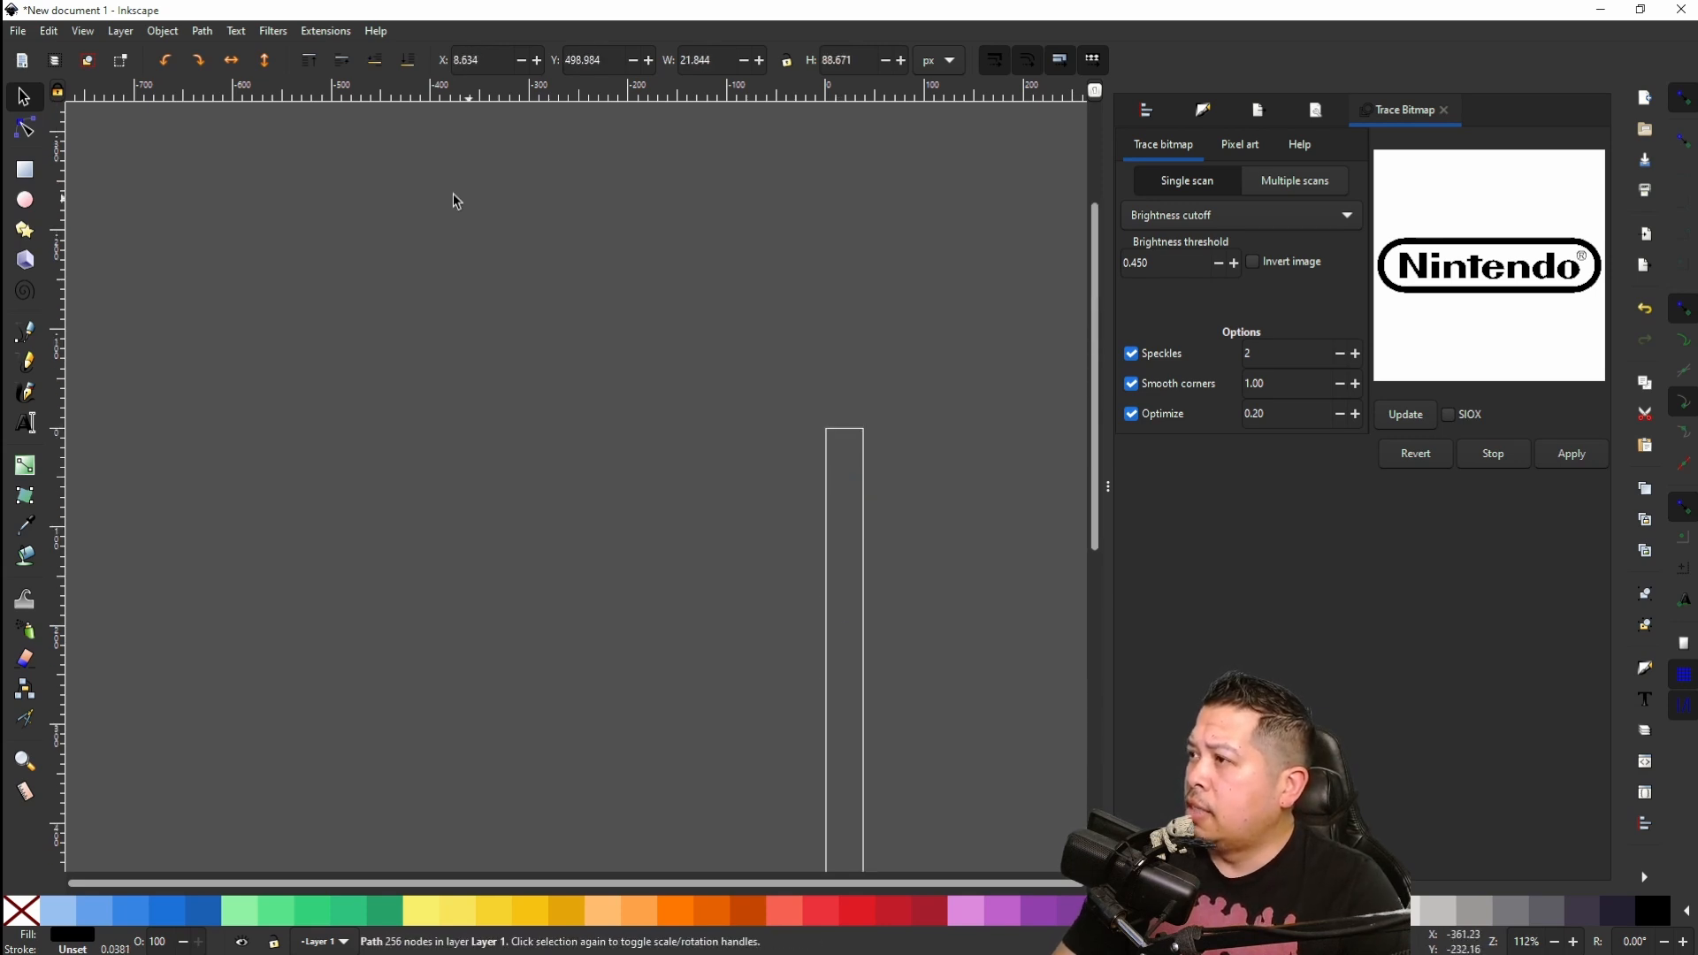
pyautogui.click(30, 34)
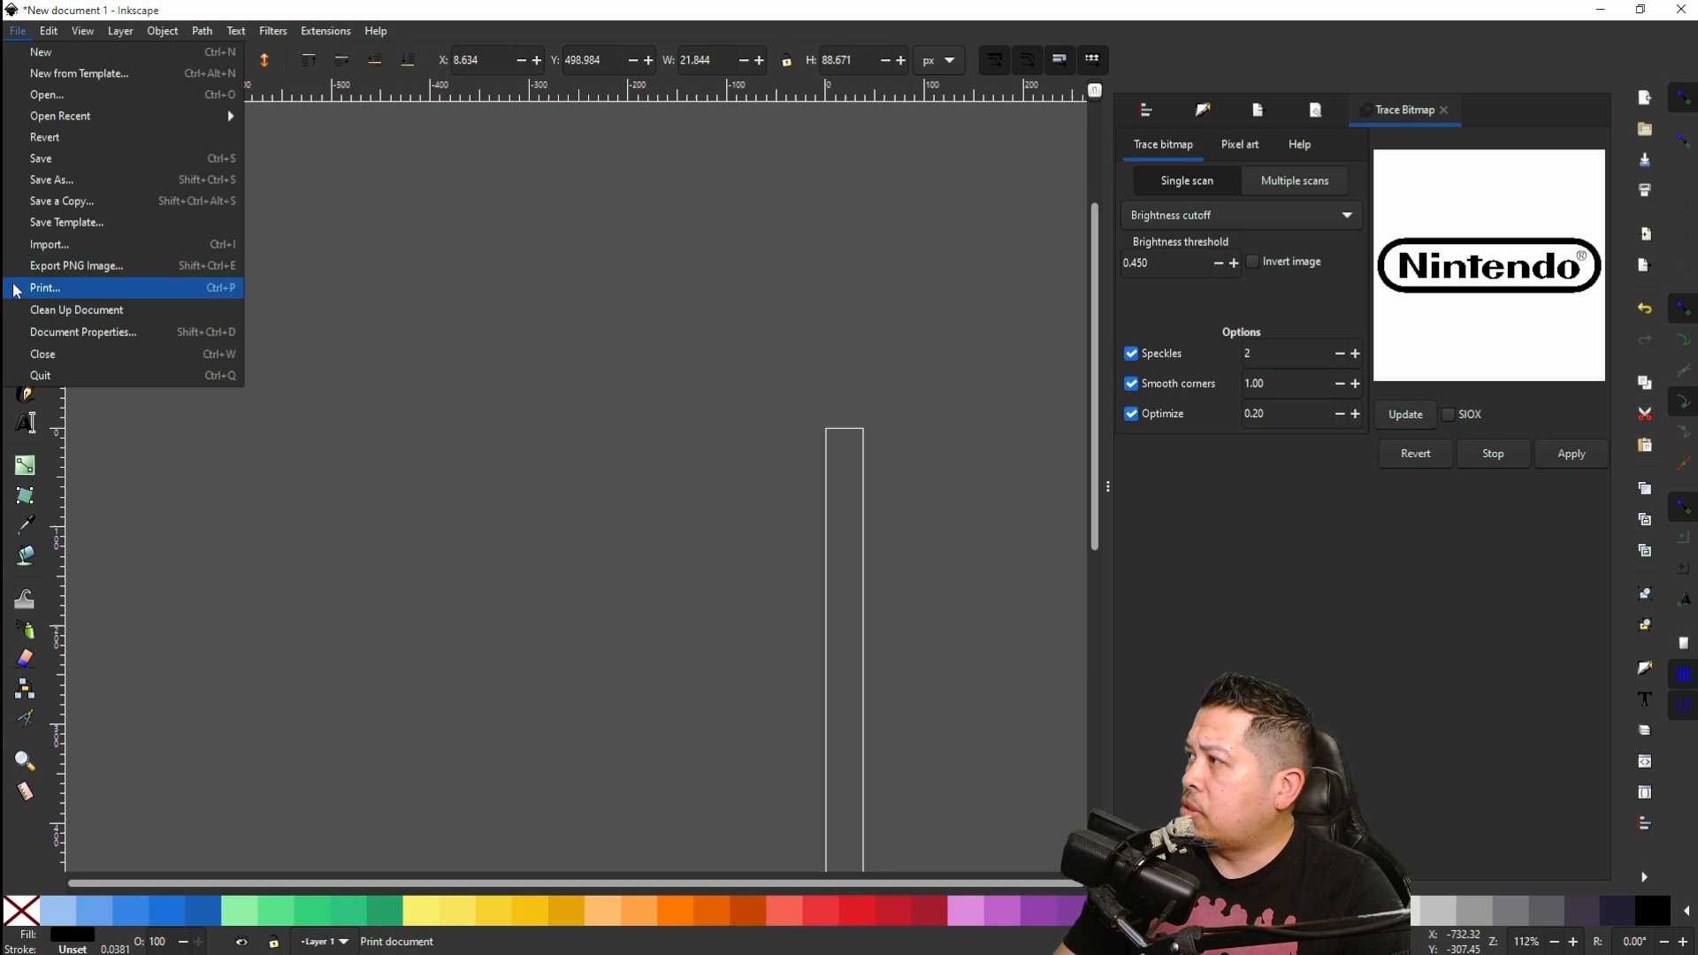
pyautogui.click(44, 239)
pyautogui.scroll(-9, 310, 301)
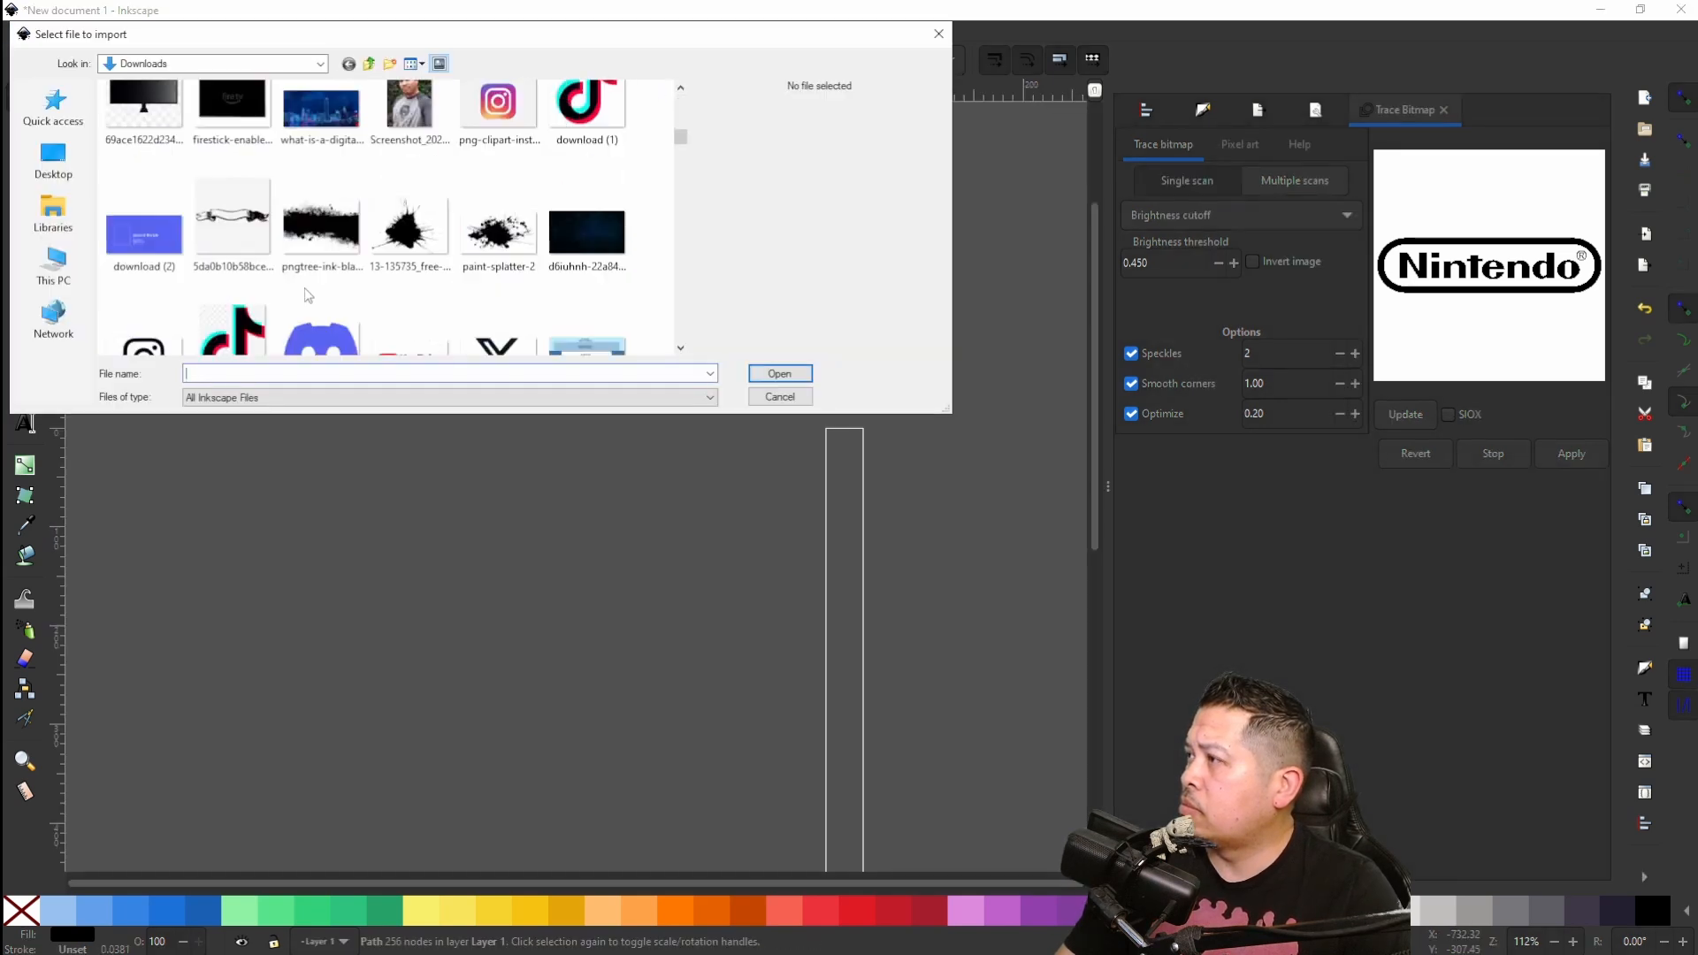
pyautogui.scroll(1, 236, 269)
pyautogui.scroll(3, 239, 274)
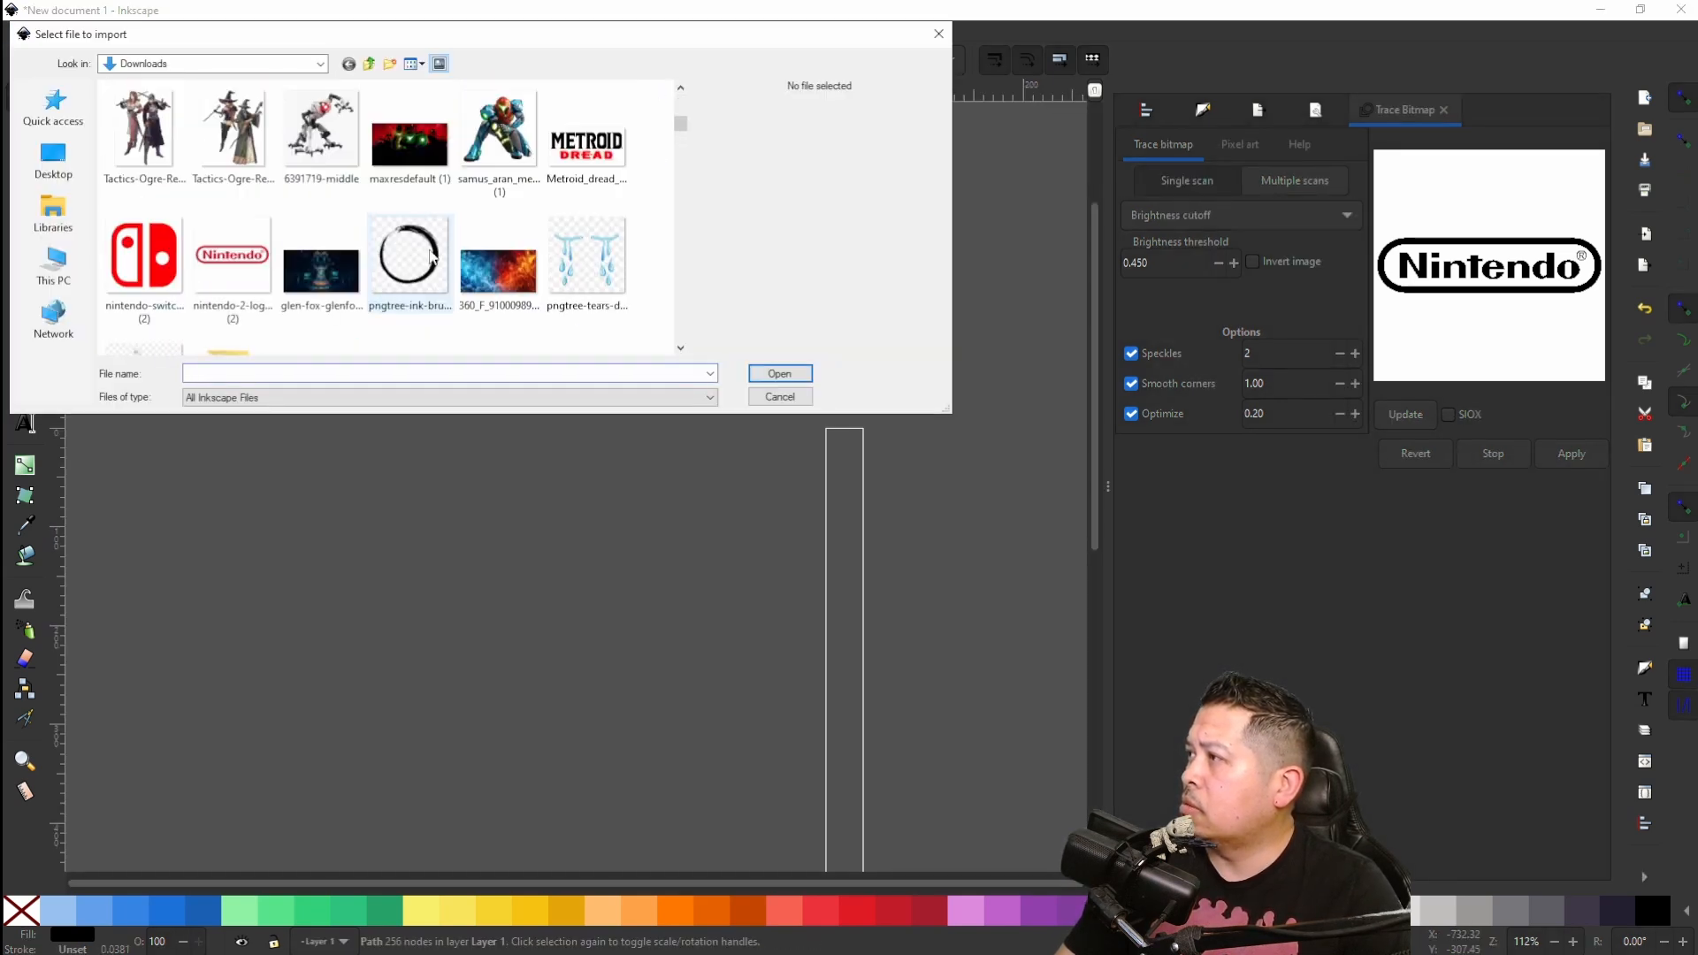
pyautogui.click(155, 285)
pyautogui.click(779, 373)
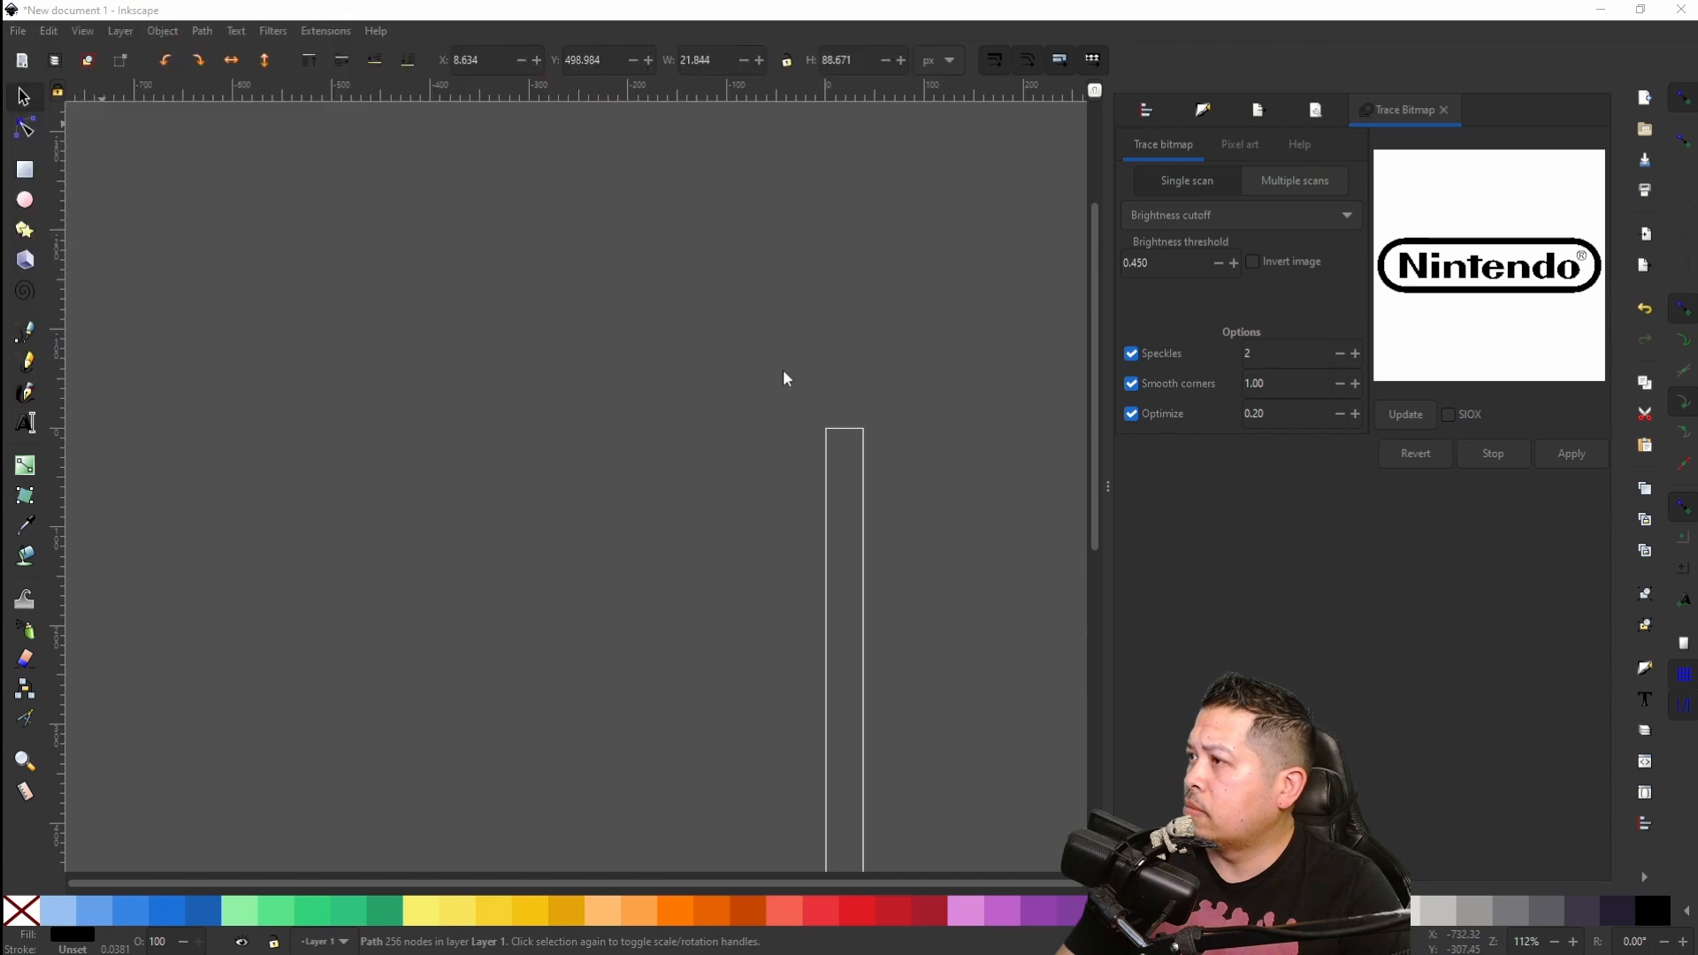
# Step: Trace the Switch logo as a single scan with brightness cutoff at 0.450 and delete the red original image
pyautogui.click(1408, 416)
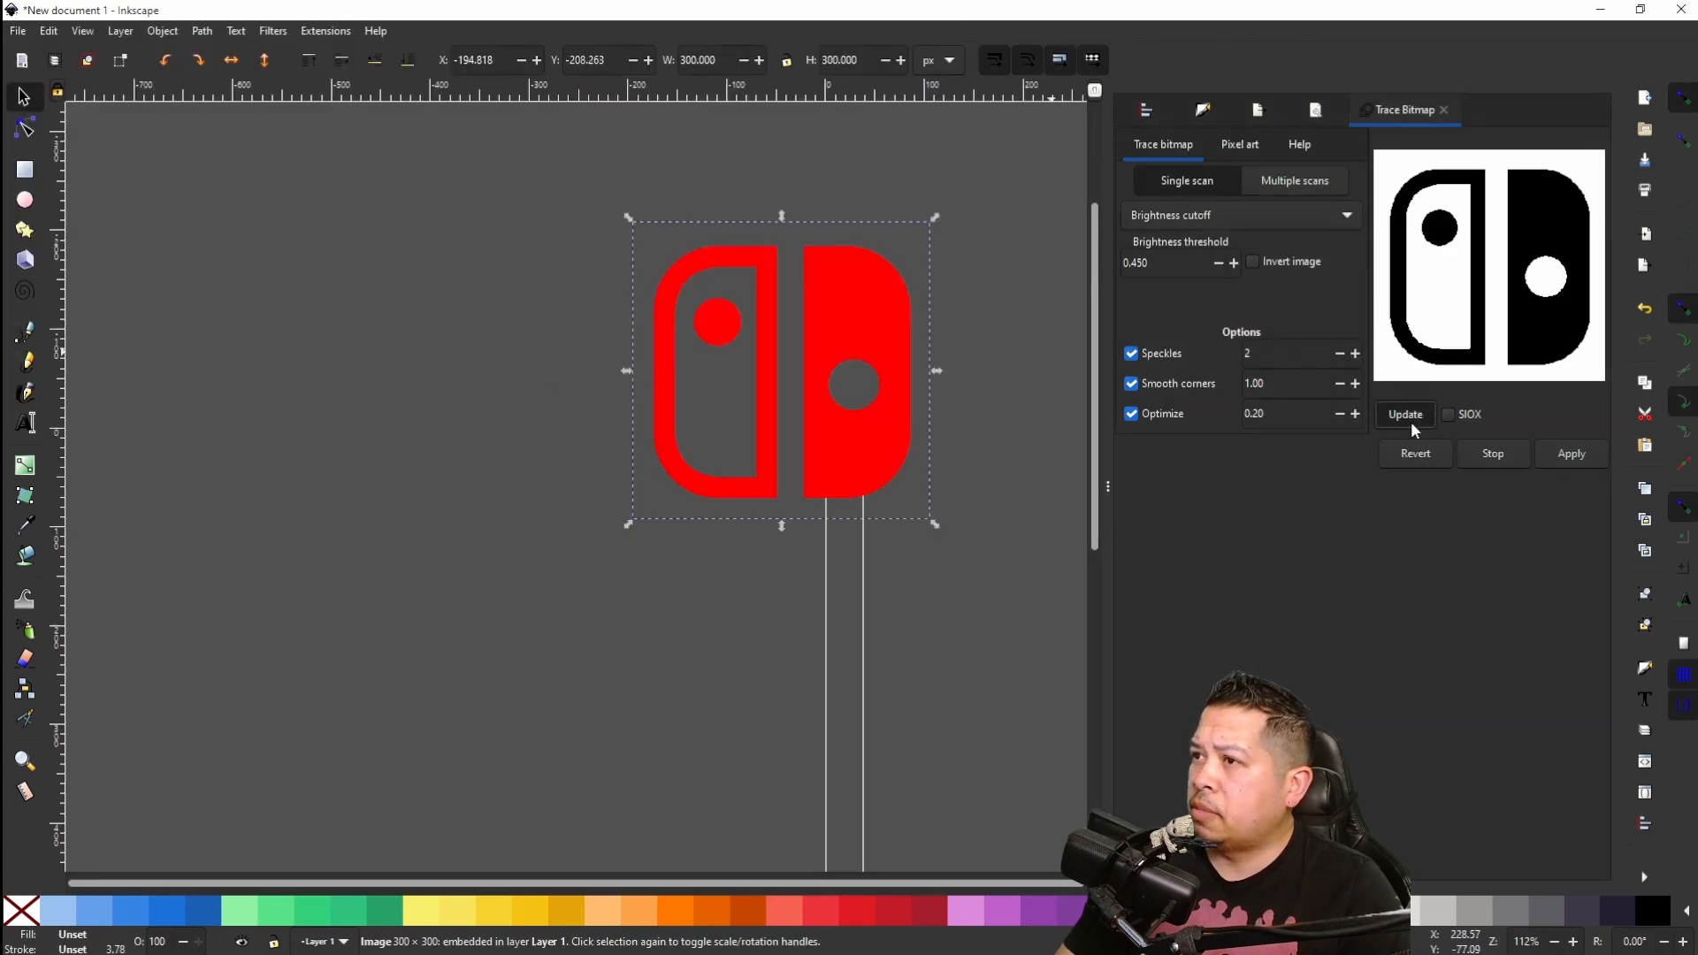
pyautogui.click(1579, 456)
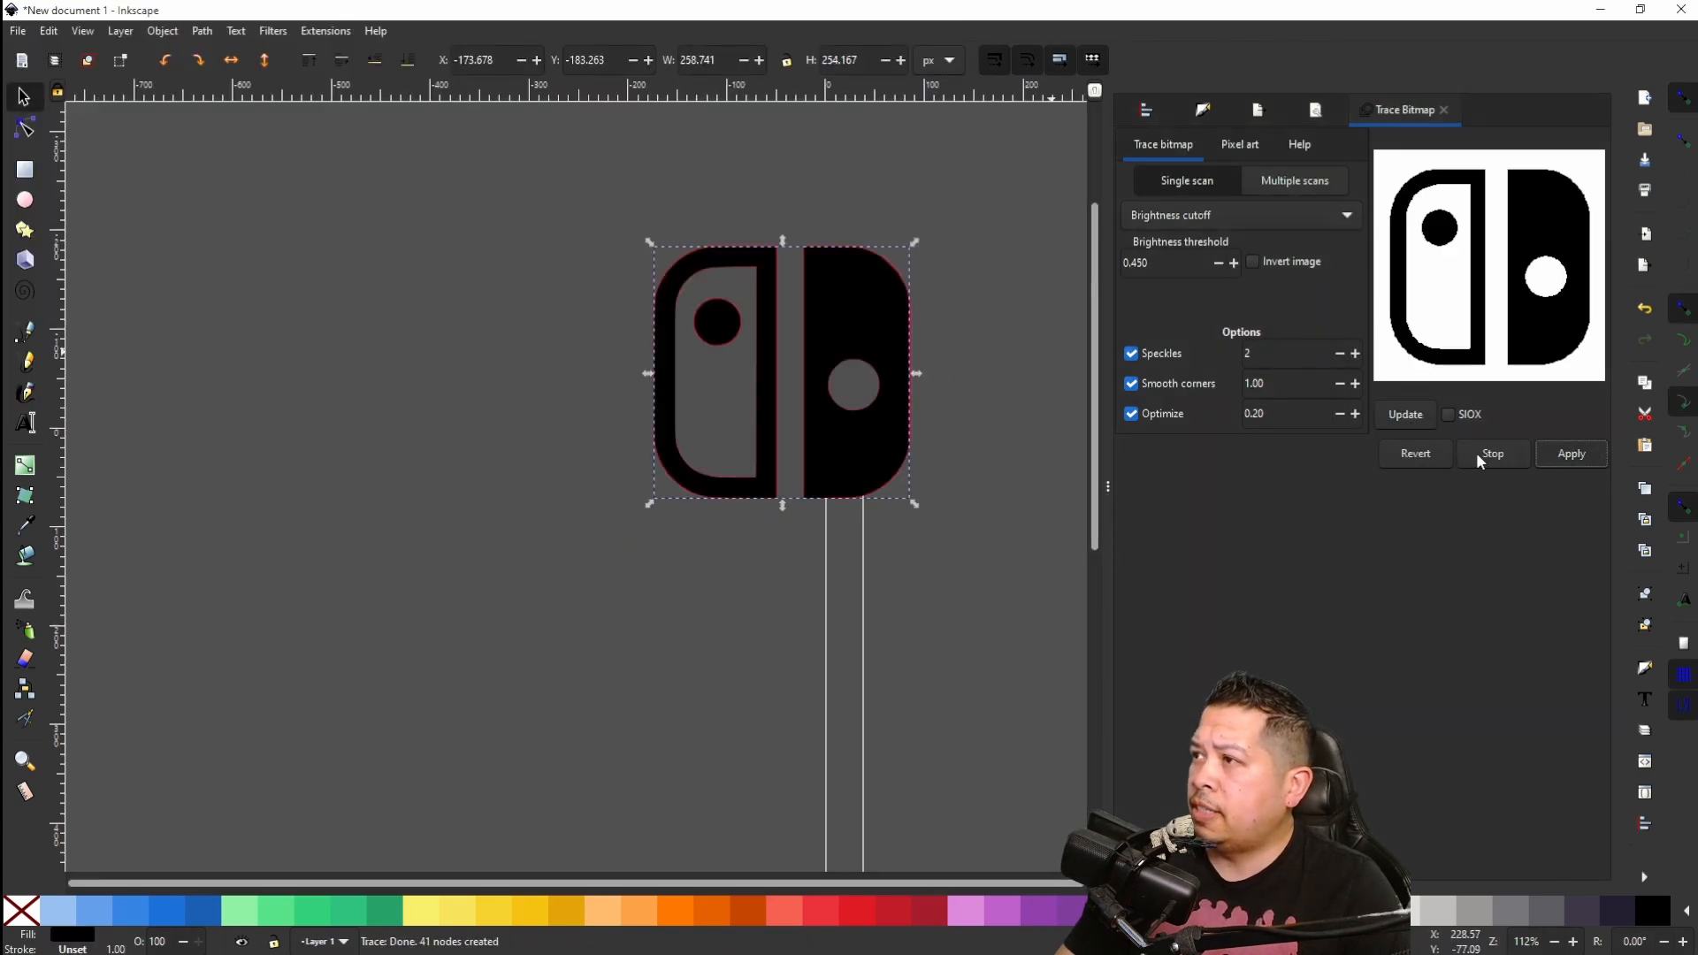
pyautogui.moveTo(845, 331)
pyautogui.mouseDown()
pyautogui.moveTo(398, 380)
pyautogui.moveTo(751, 485)
pyautogui.moveTo(859, 432)
pyautogui.mouseUp()
pyautogui.rightClick(834, 307)
pyautogui.click(901, 457)
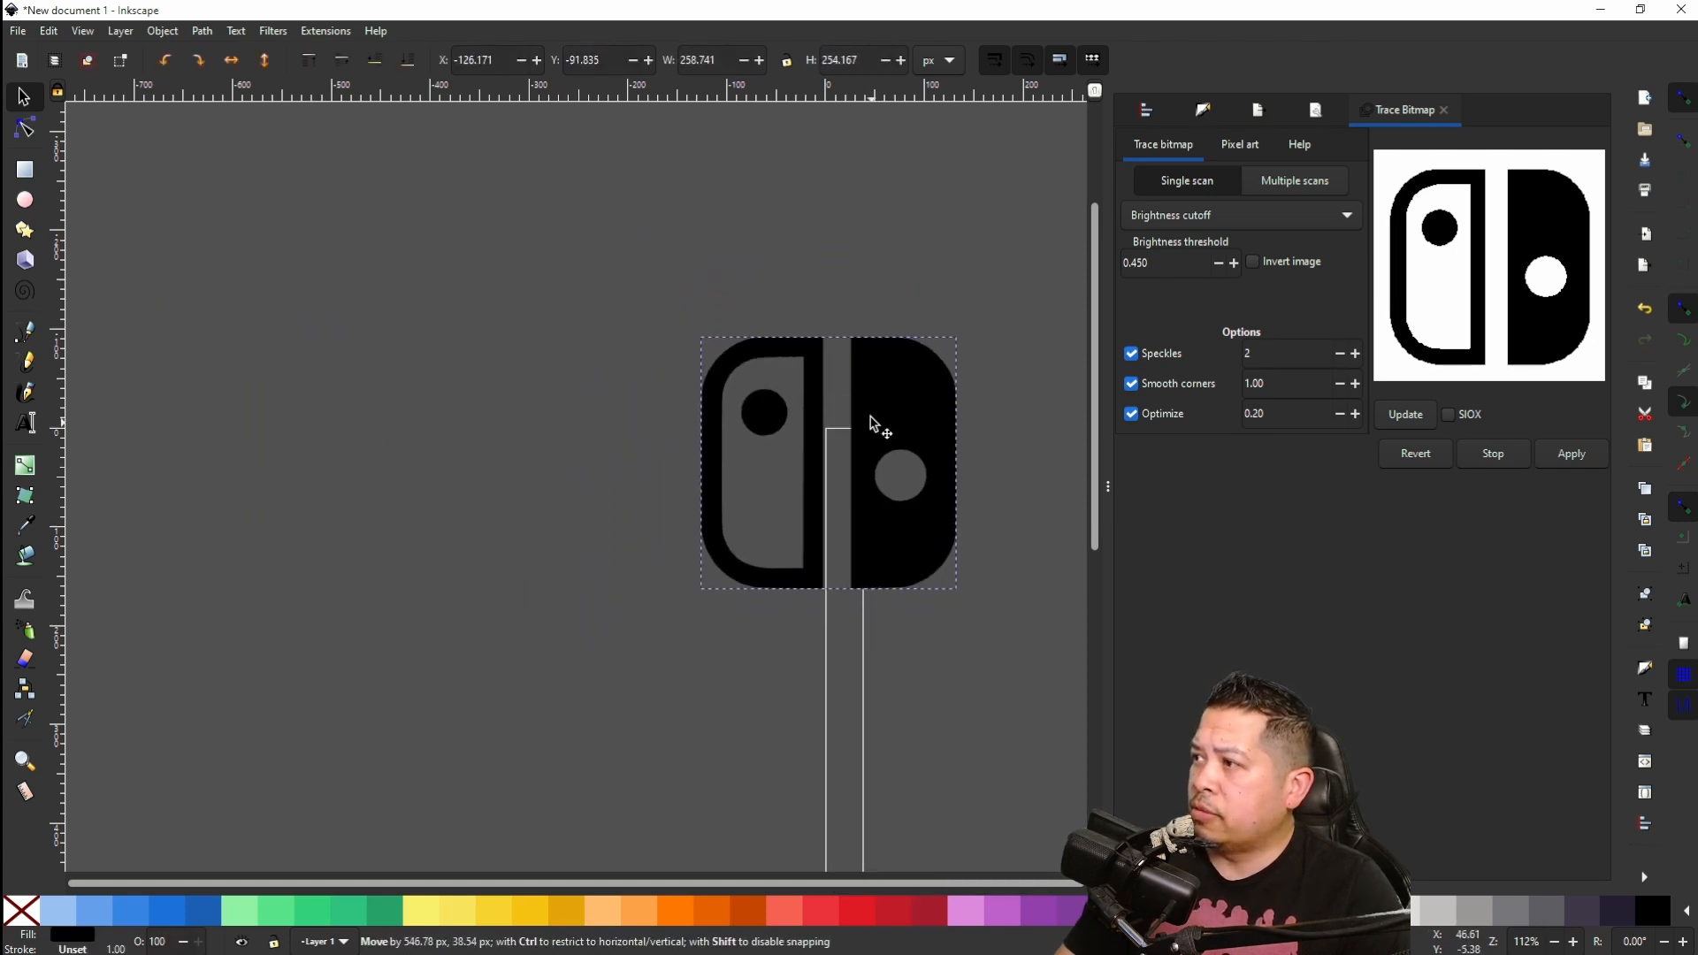
# Step: Scale the traced Switch logo down to about 31 × 30 px and position it inside the page's upper end
pyautogui.moveTo(832, 329); pyautogui.dragTo(842, 405)
pyautogui.scroll(5, 856, 453)
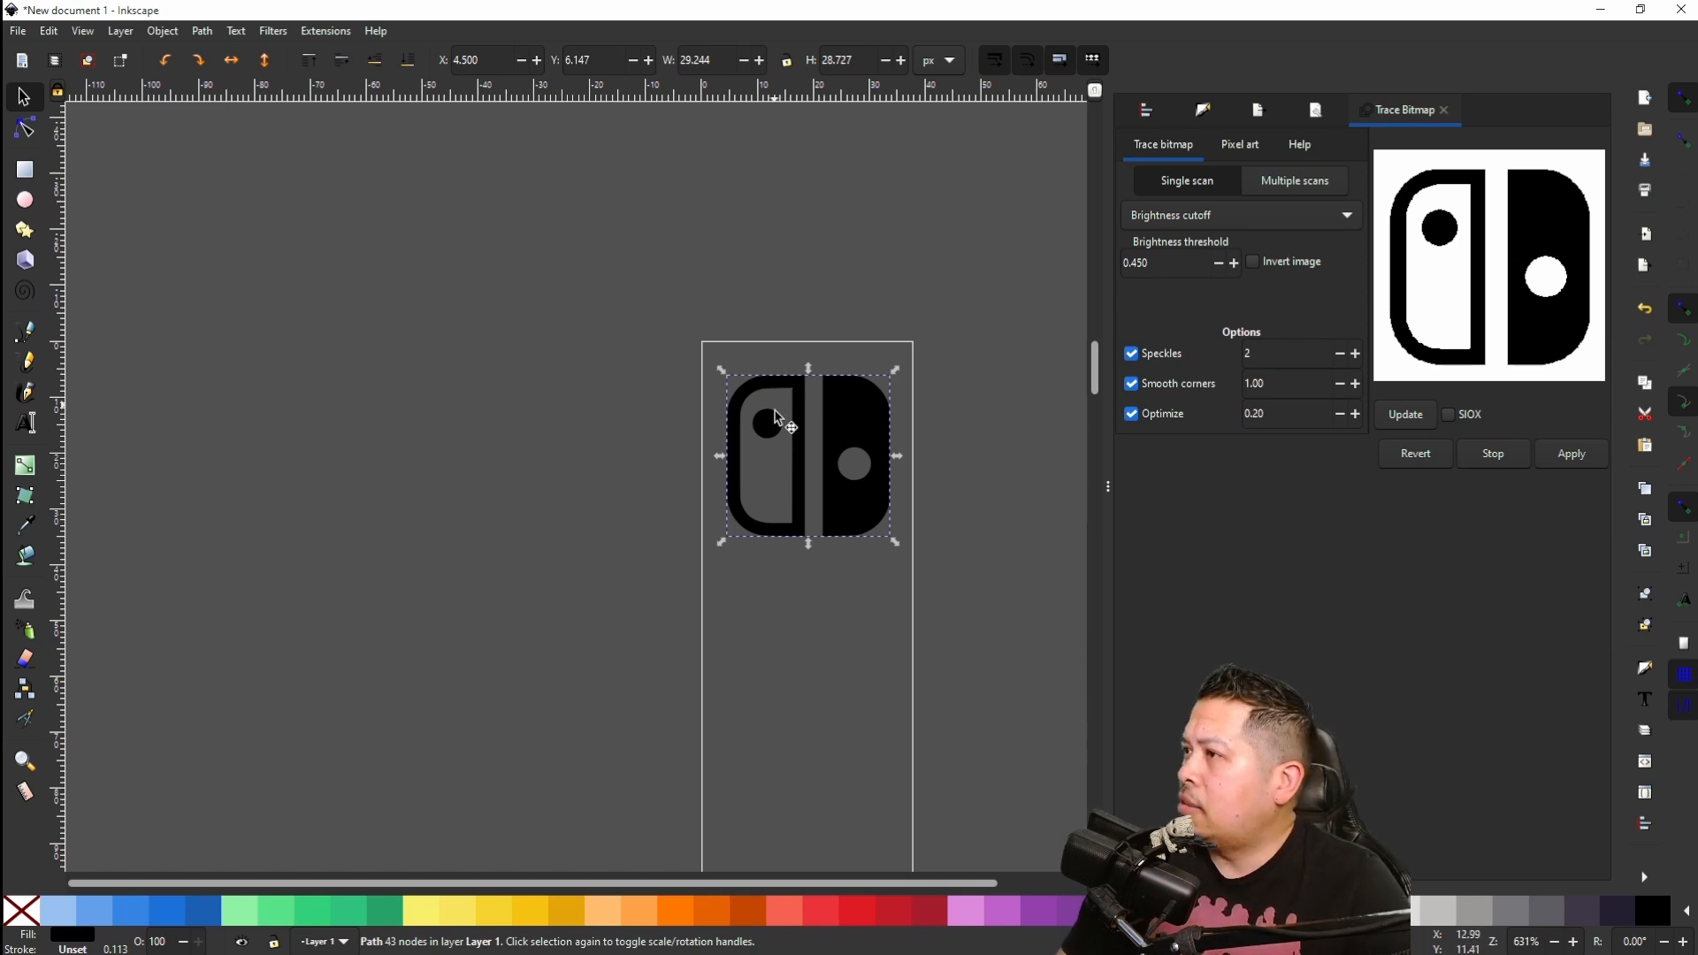
pyautogui.moveTo(812, 372); pyautogui.dragTo(812, 362)
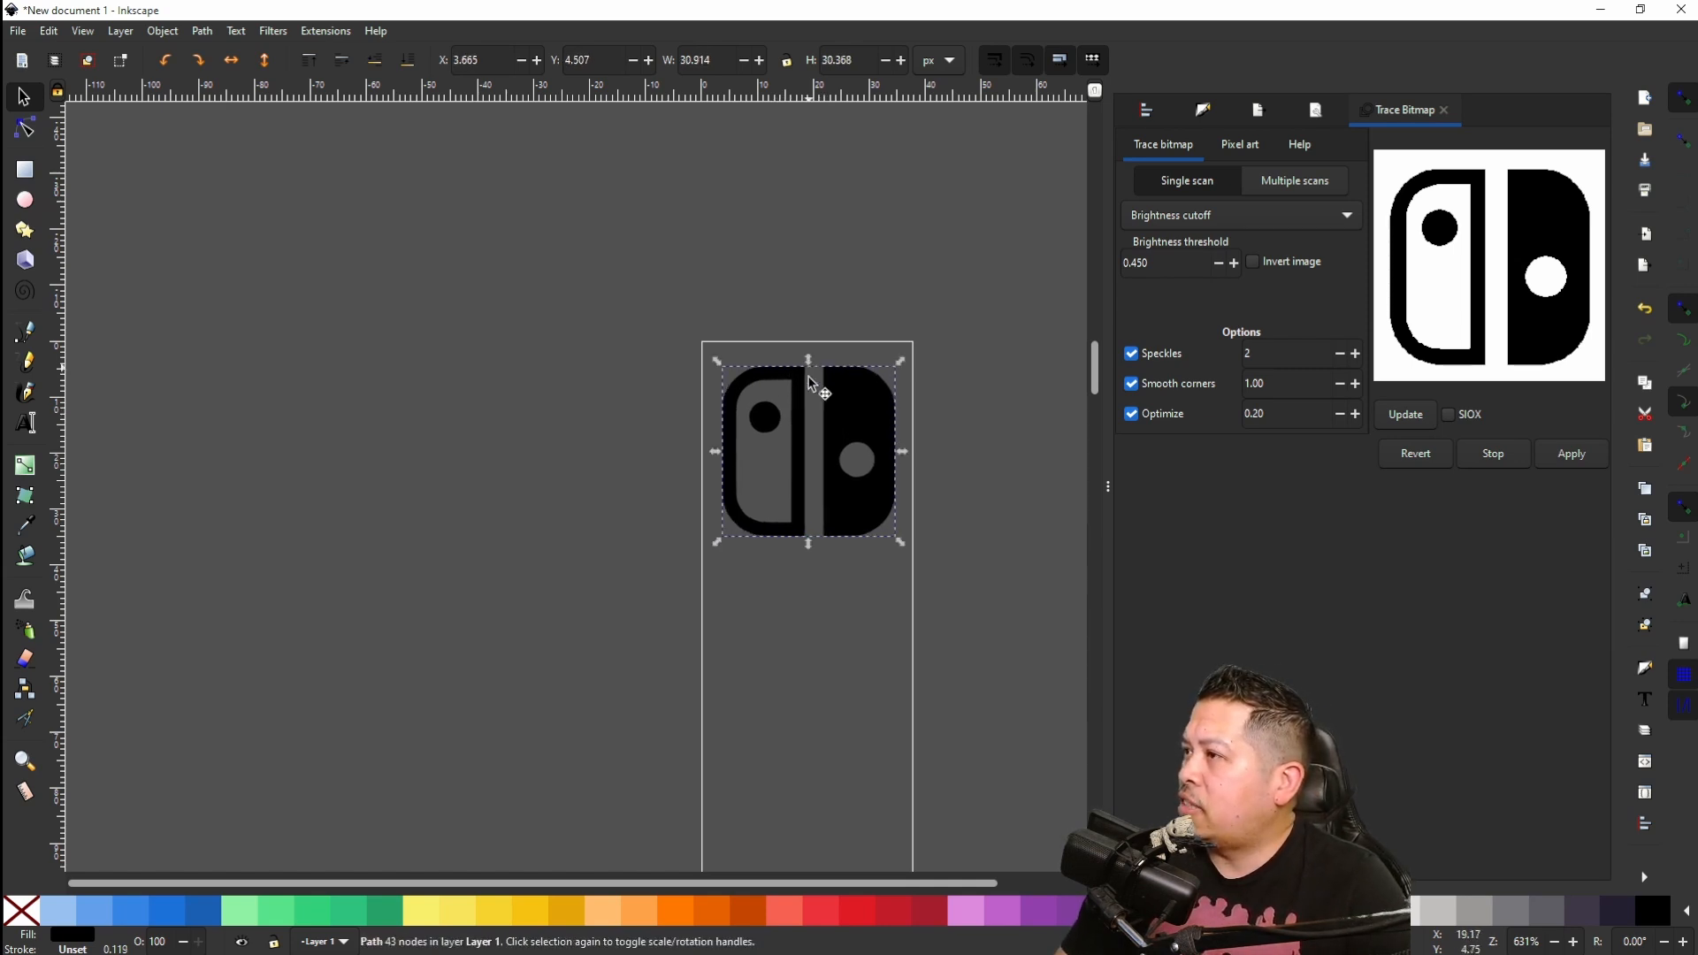
pyautogui.scroll(-3, 801, 482)
pyautogui.scroll(-2, 800, 482)
pyautogui.scroll(-6, 802, 508)
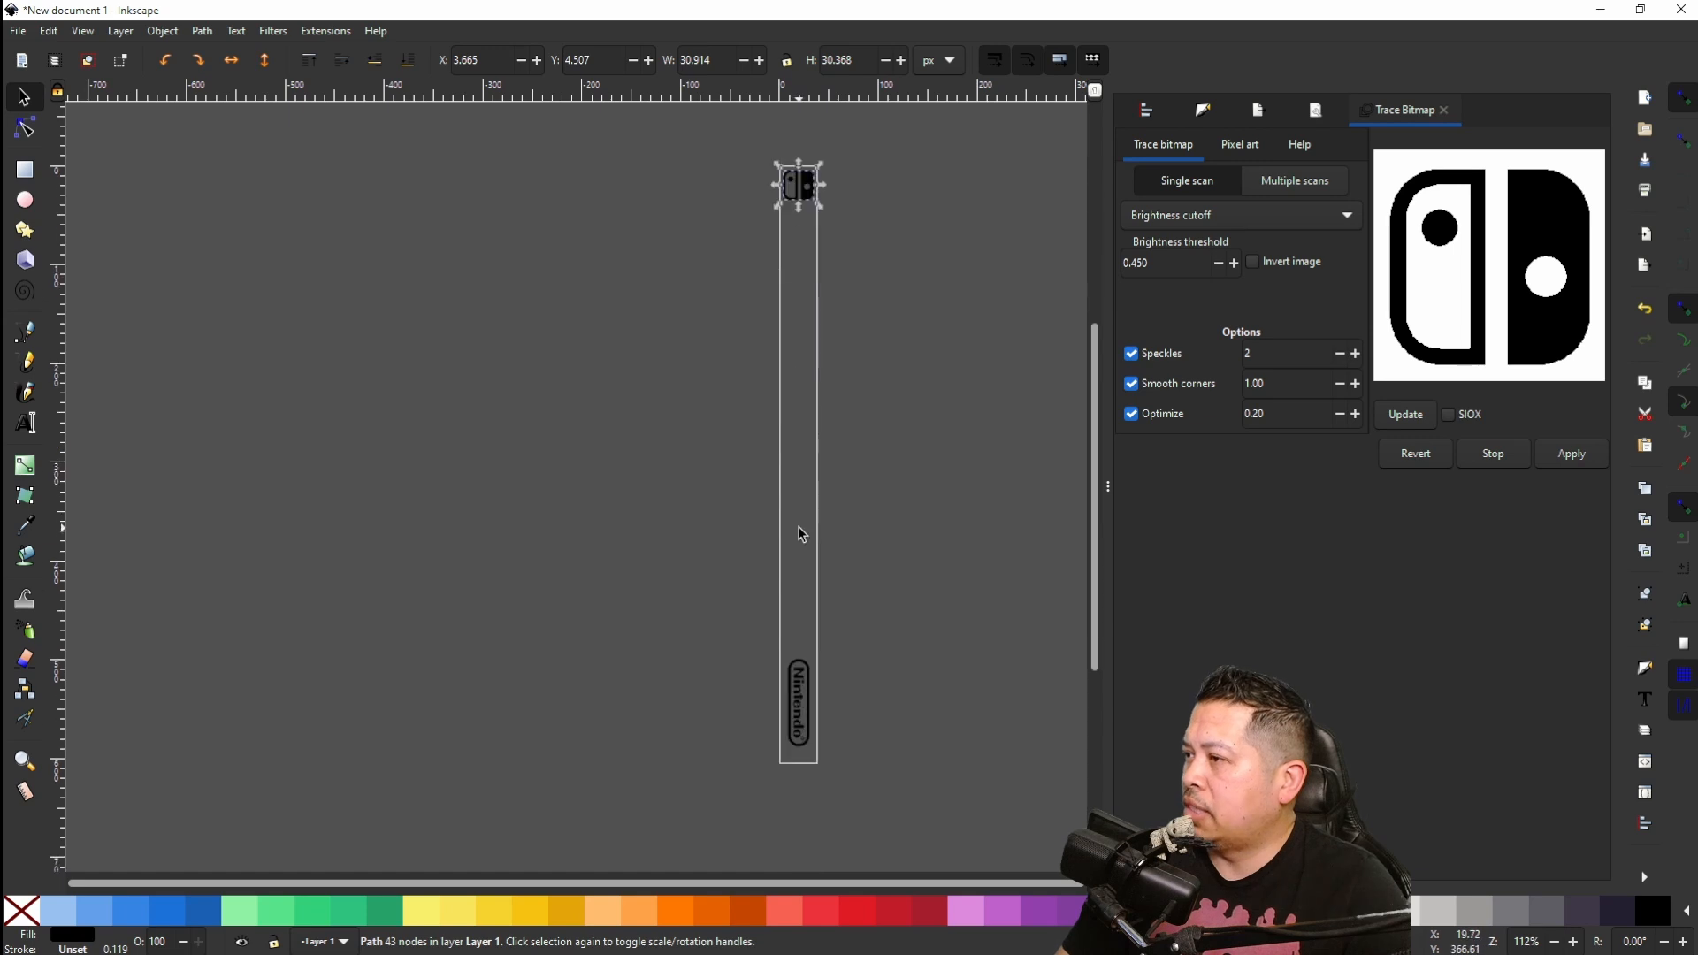
pyautogui.scroll(2, 790, 529)
pyautogui.click(17, 31)
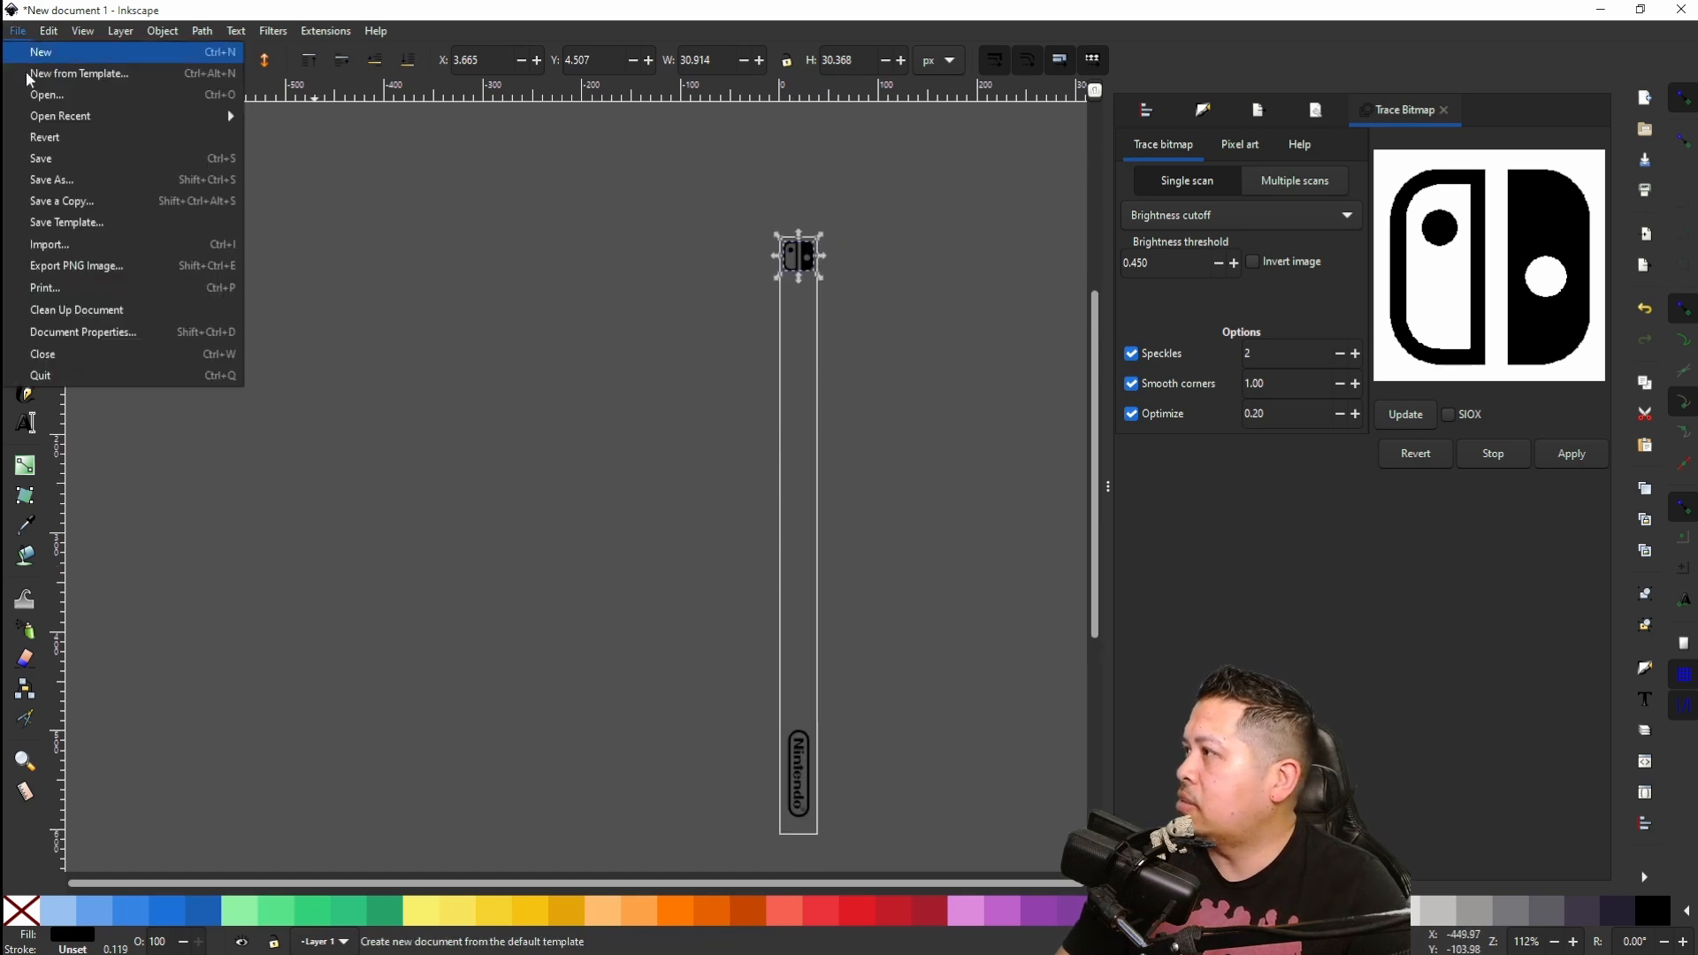
pyautogui.click(37, 251)
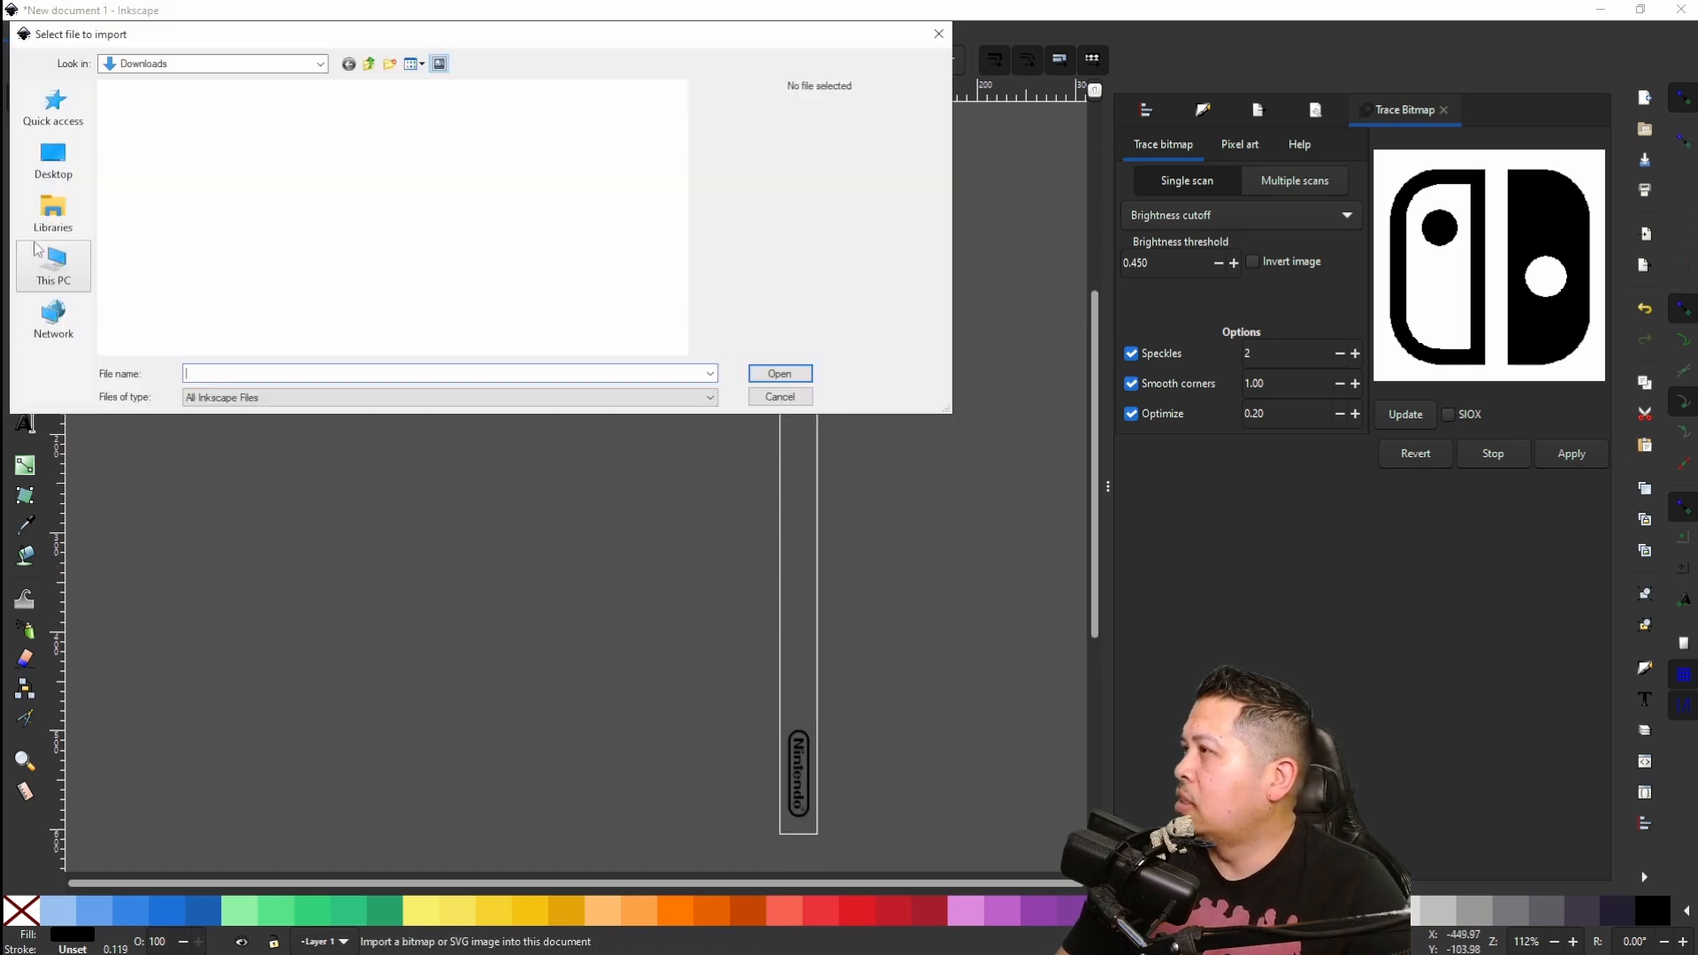
pyautogui.click(792, 397)
# Step: Open the recent file SWITCH SPINES 2.svg
pyautogui.click(18, 31)
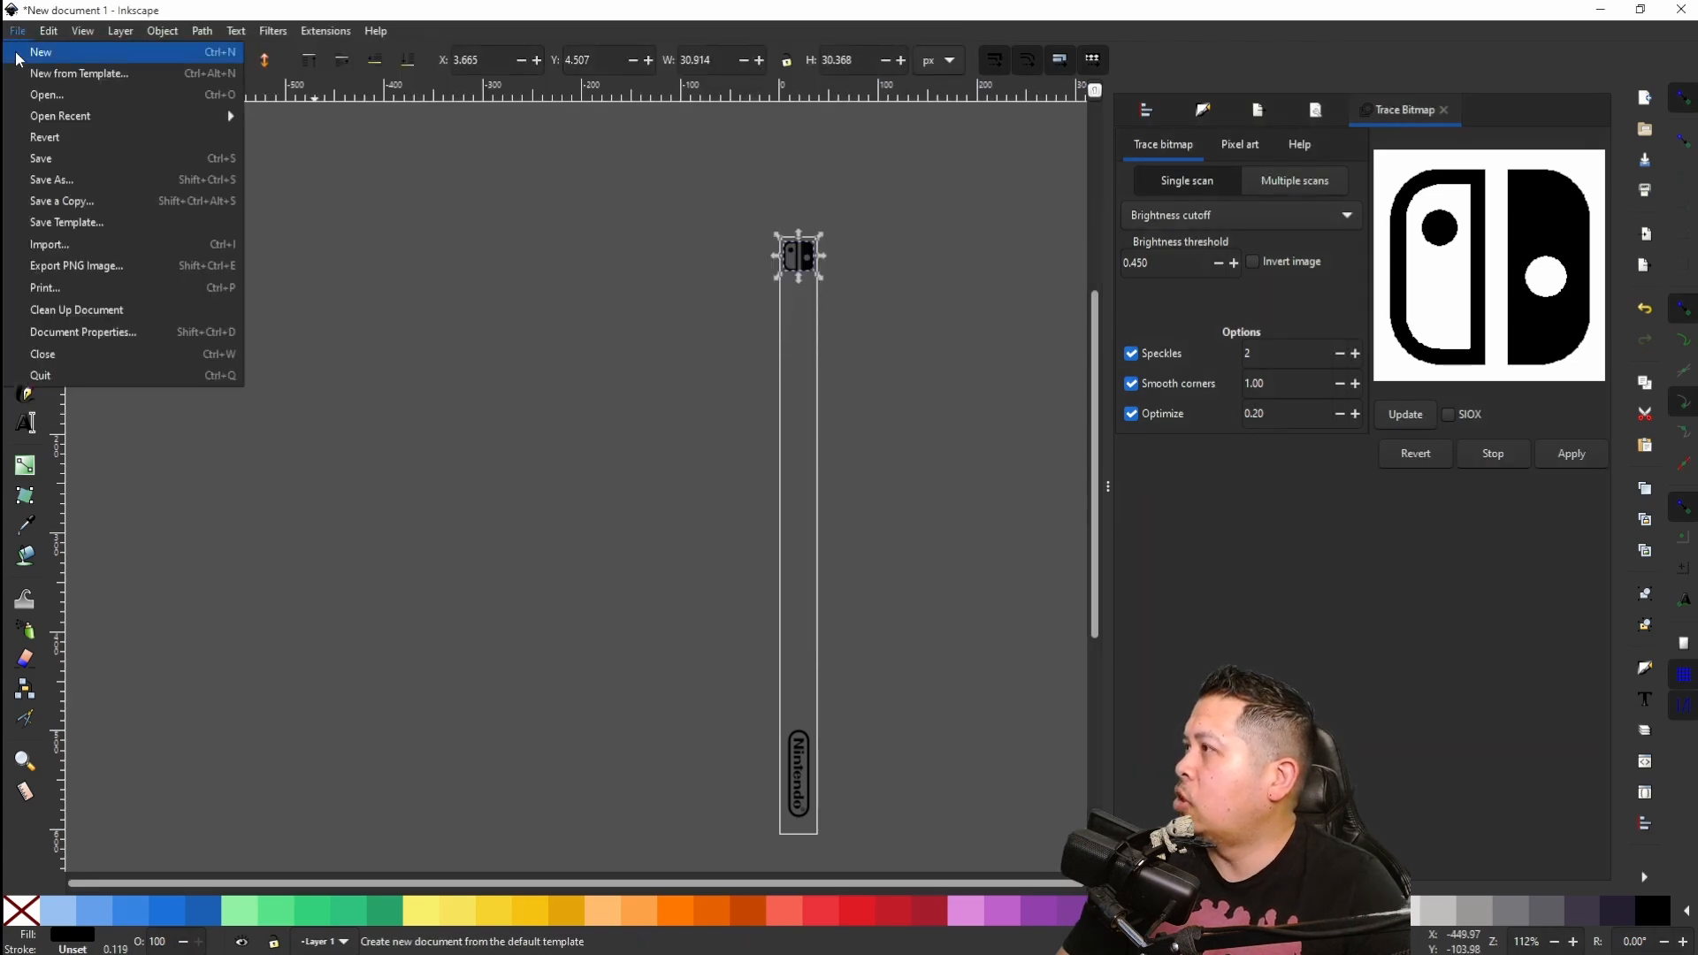
pyautogui.moveTo(51, 118)
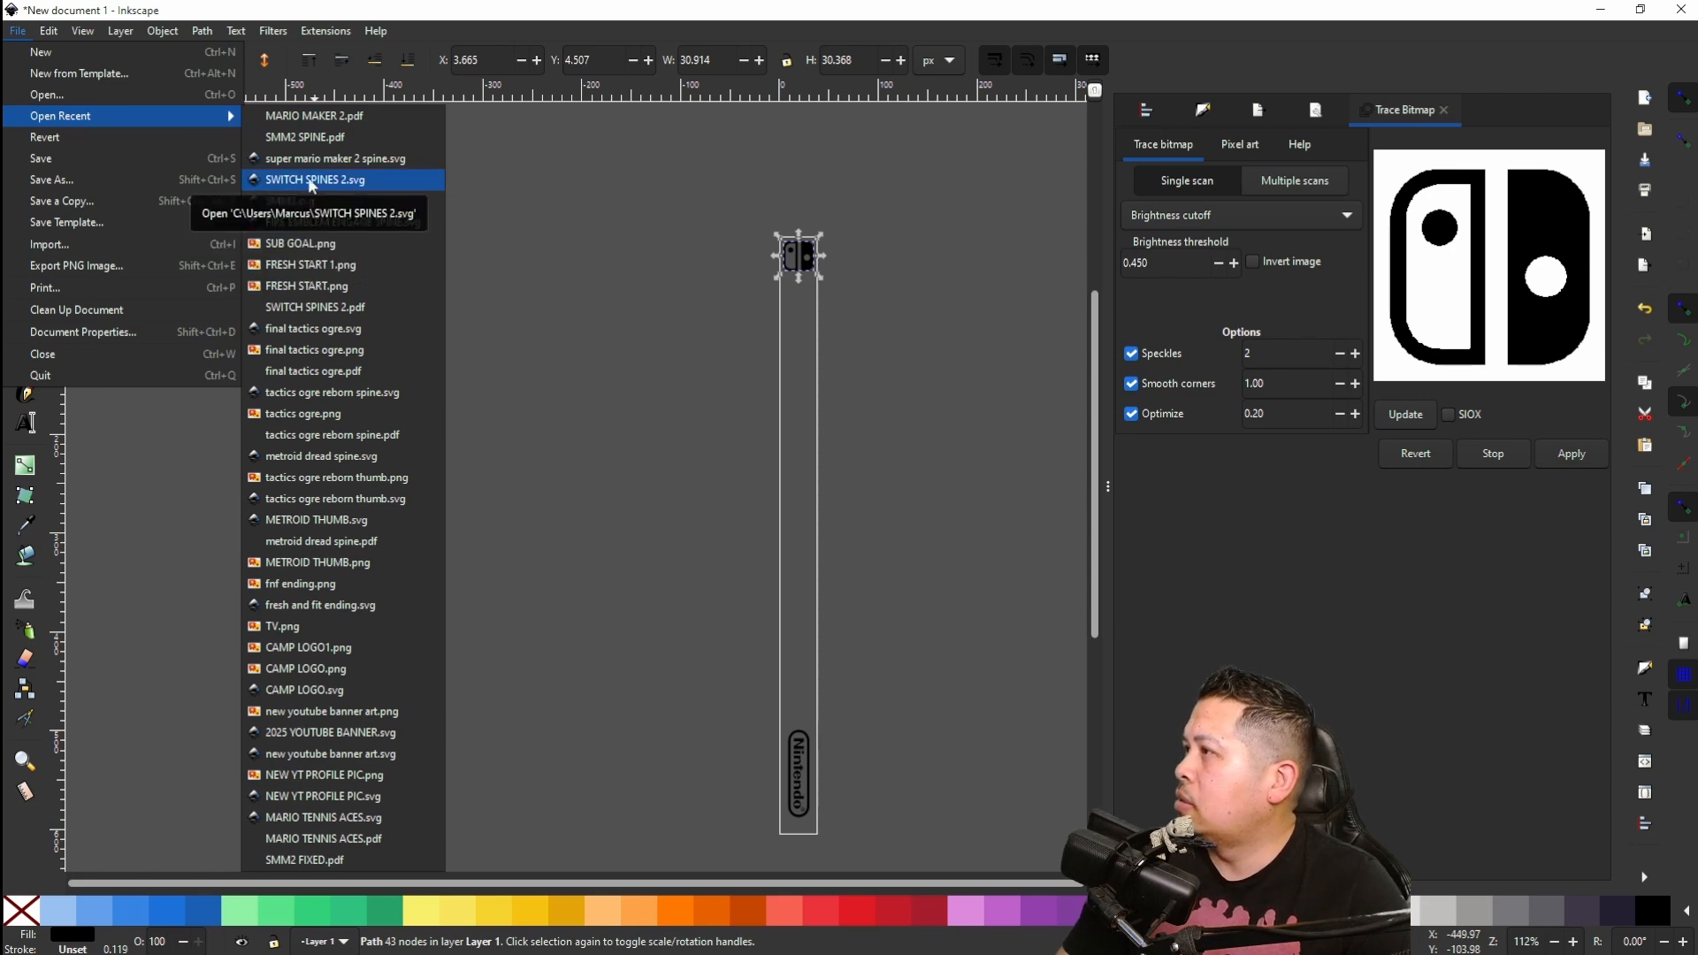
pyautogui.click(311, 181)
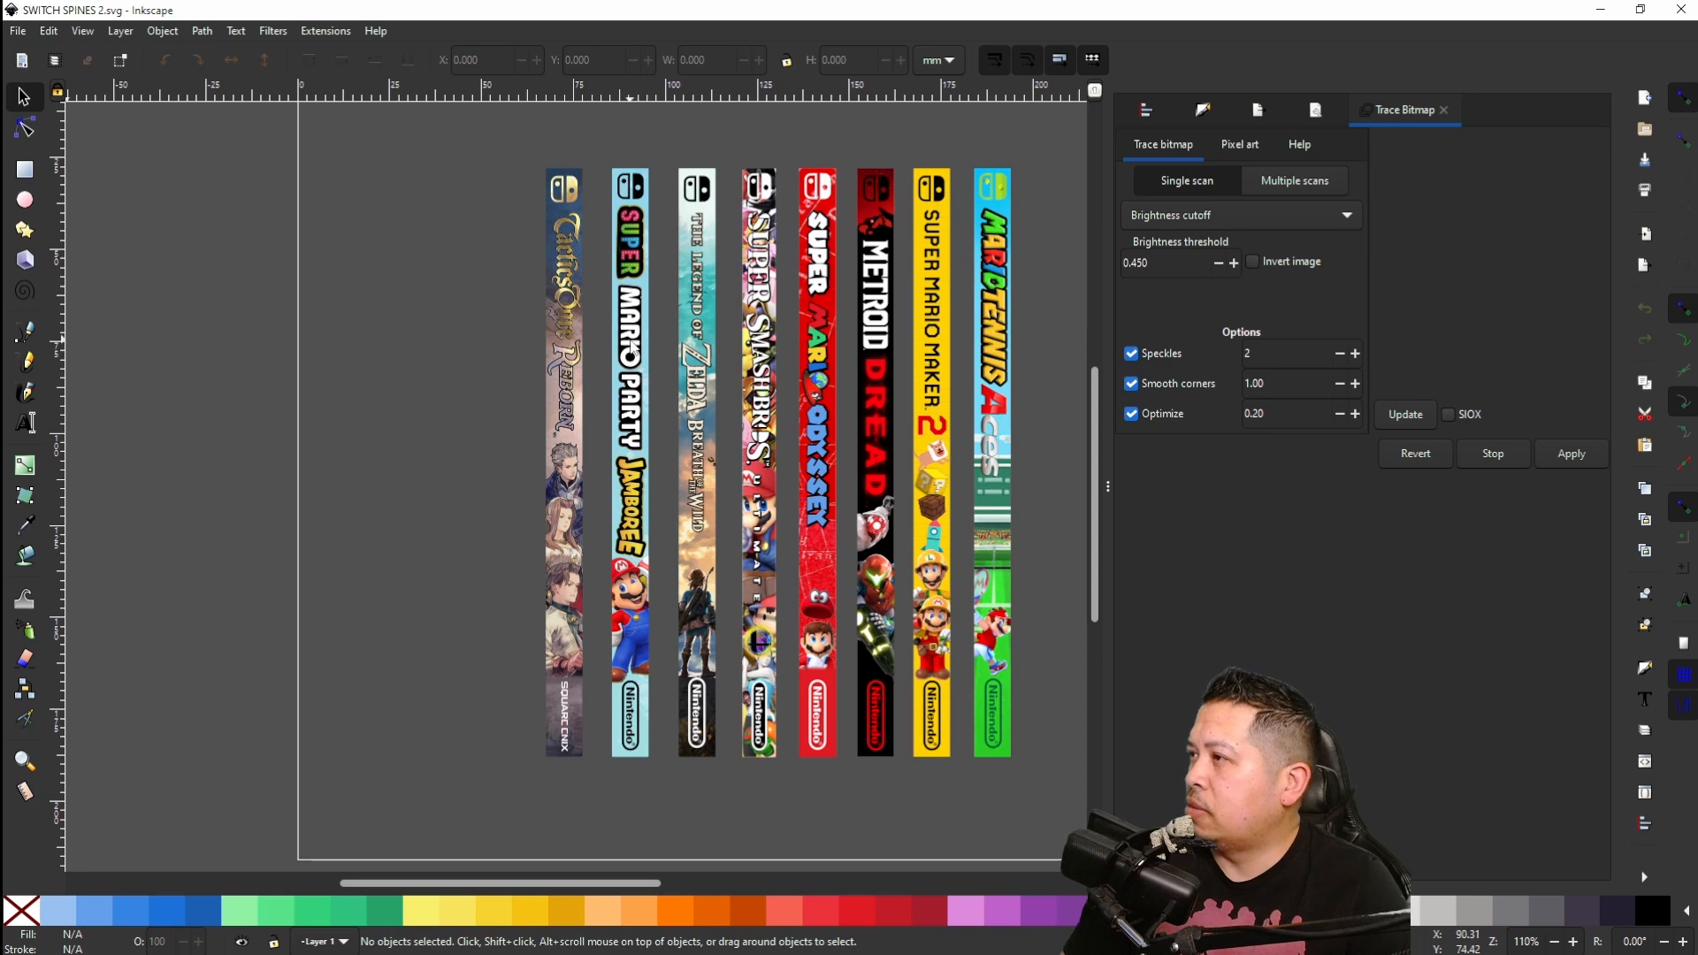
# Step: Copy the Tactics Ogre Reborn spine
pyautogui.click(571, 313)
pyautogui.rightClick(571, 313)
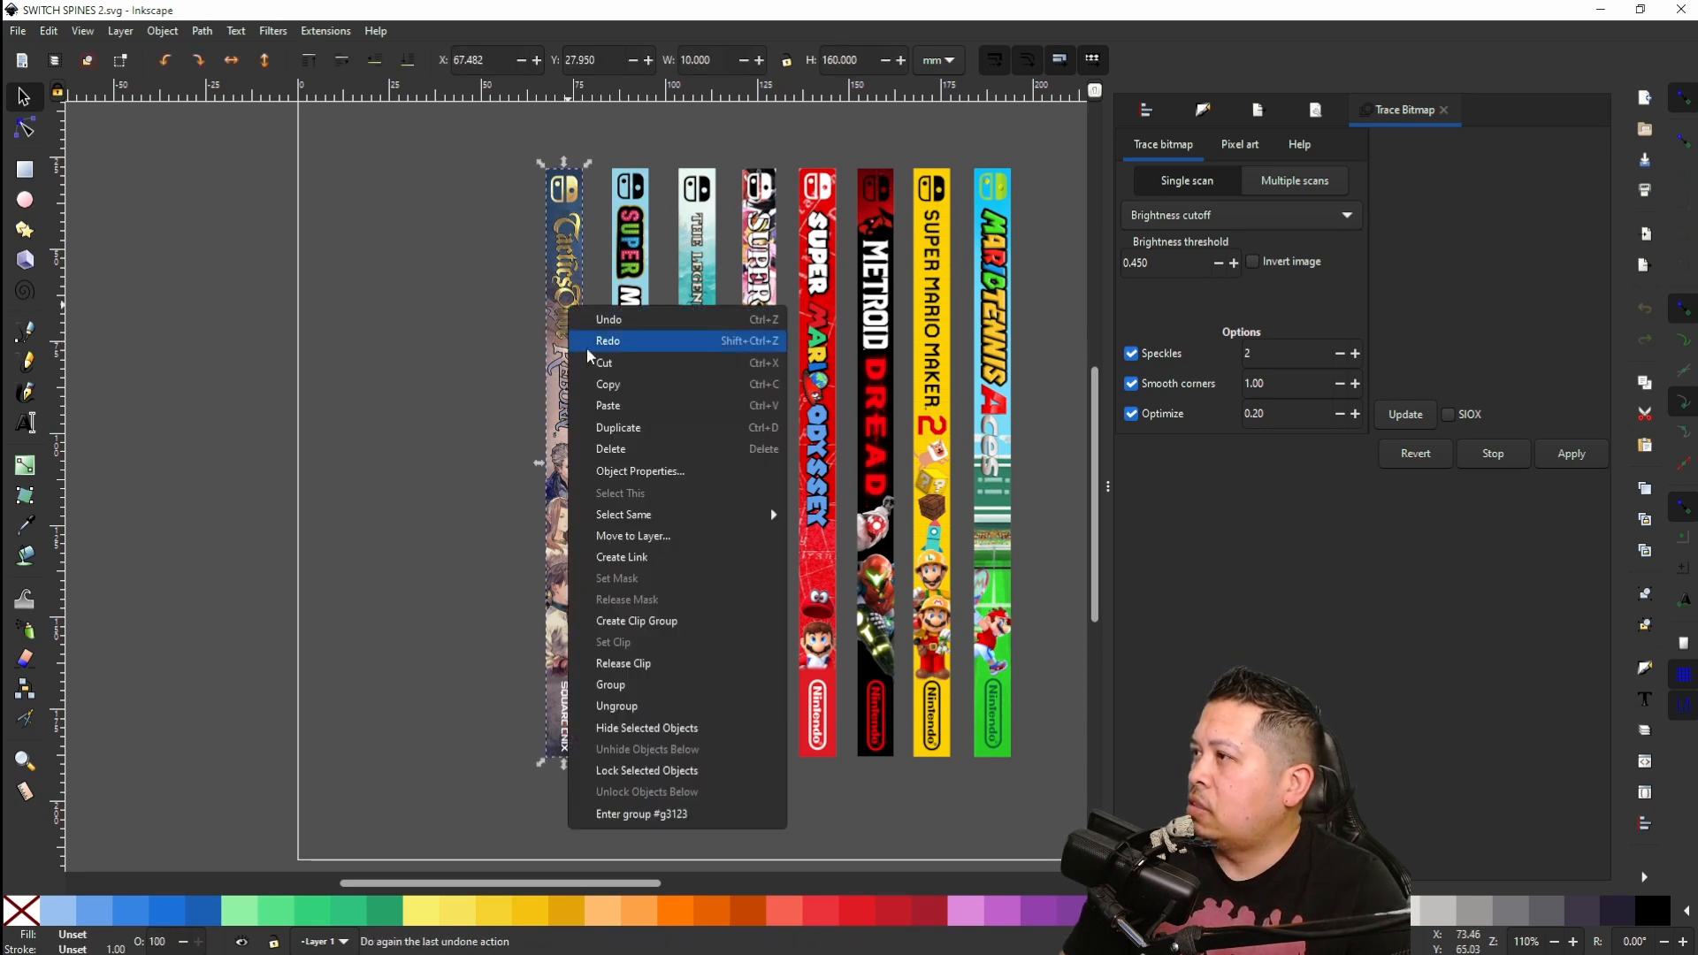
pyautogui.click(625, 396)
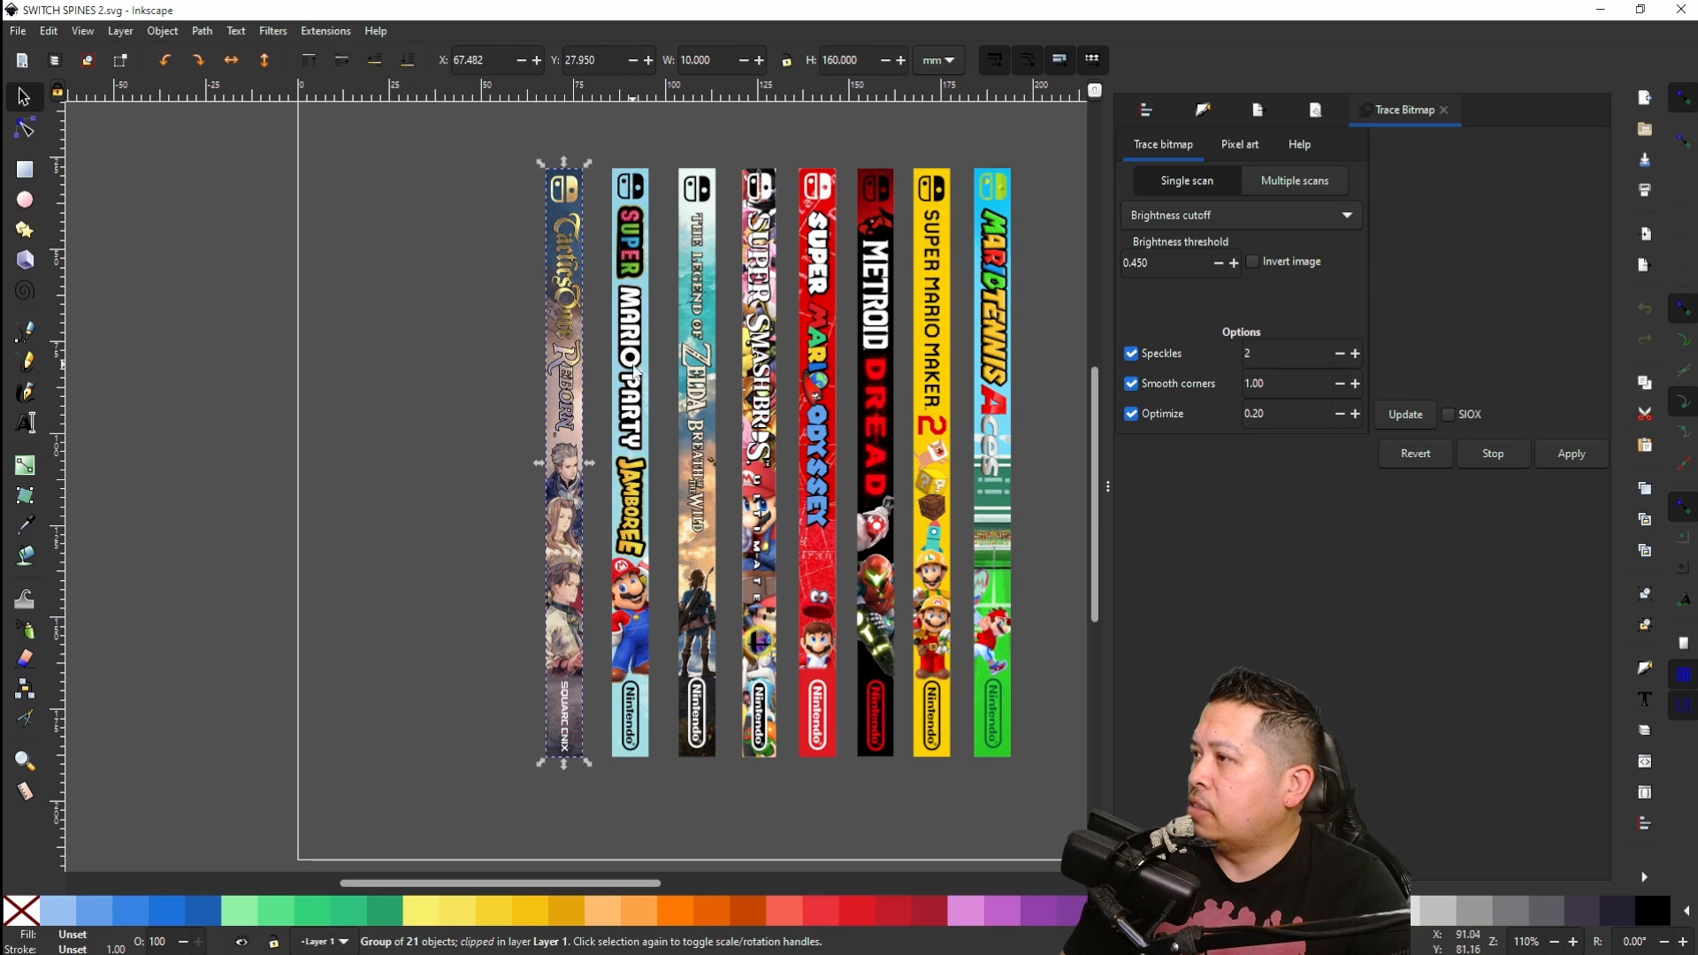
# Step: Ungroup the group of seven game spines that includes Super Mario Party Jamboree
pyautogui.click(635, 372)
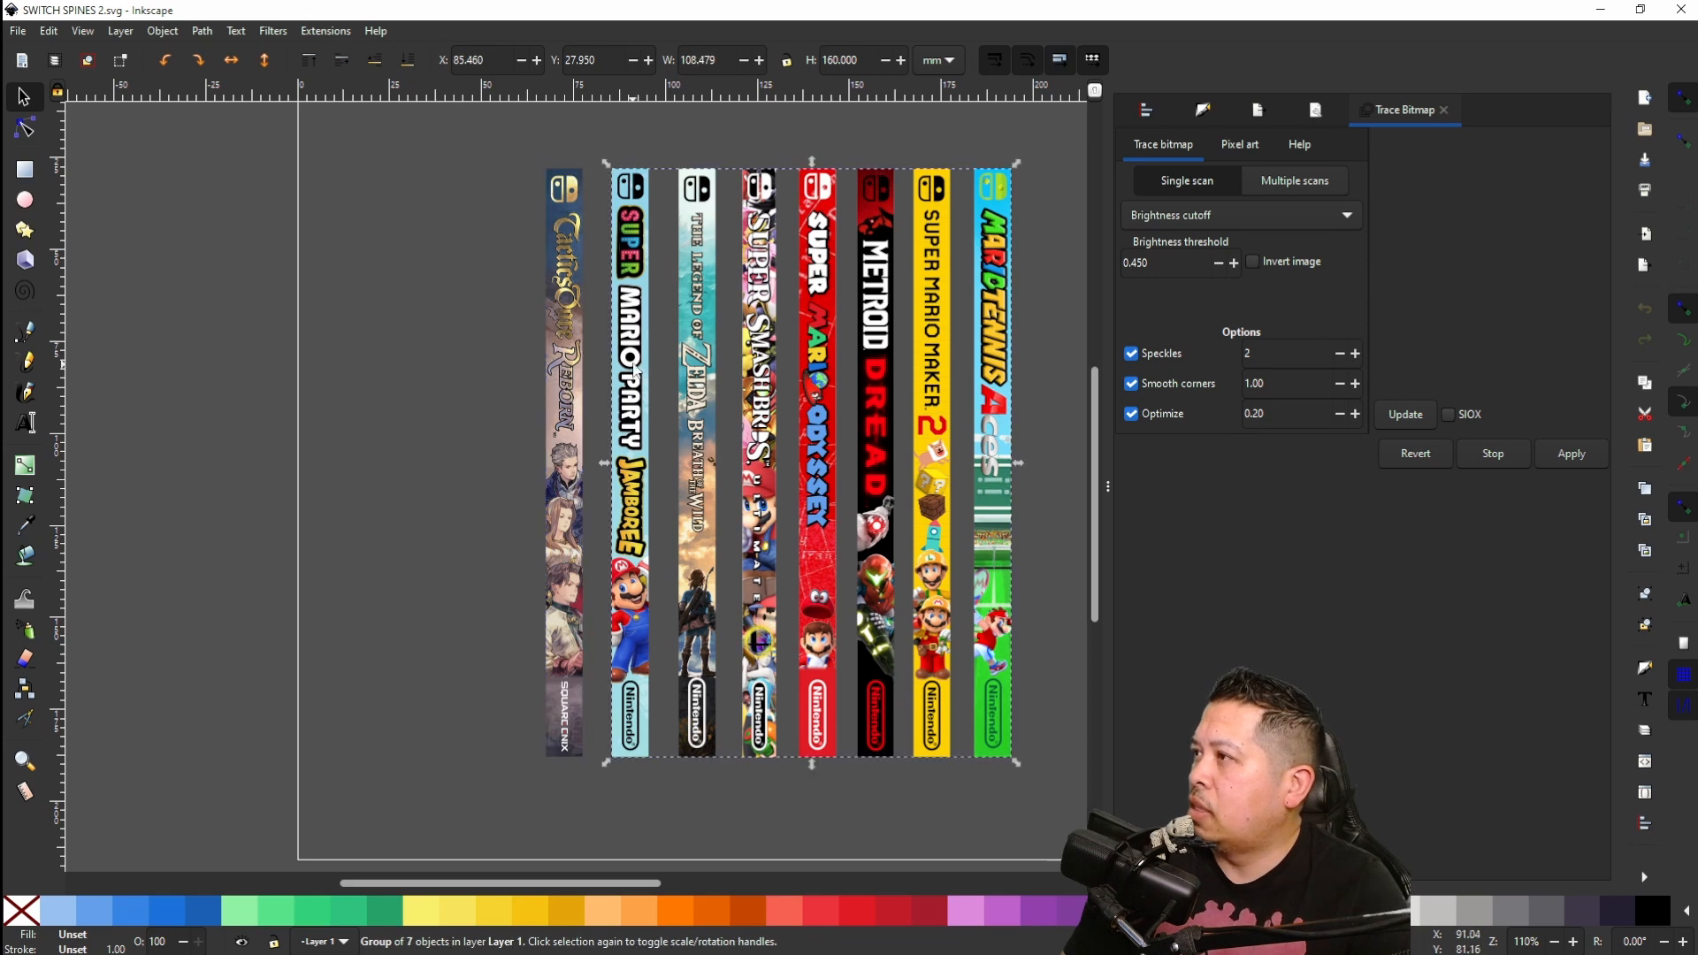
pyautogui.click(163, 31)
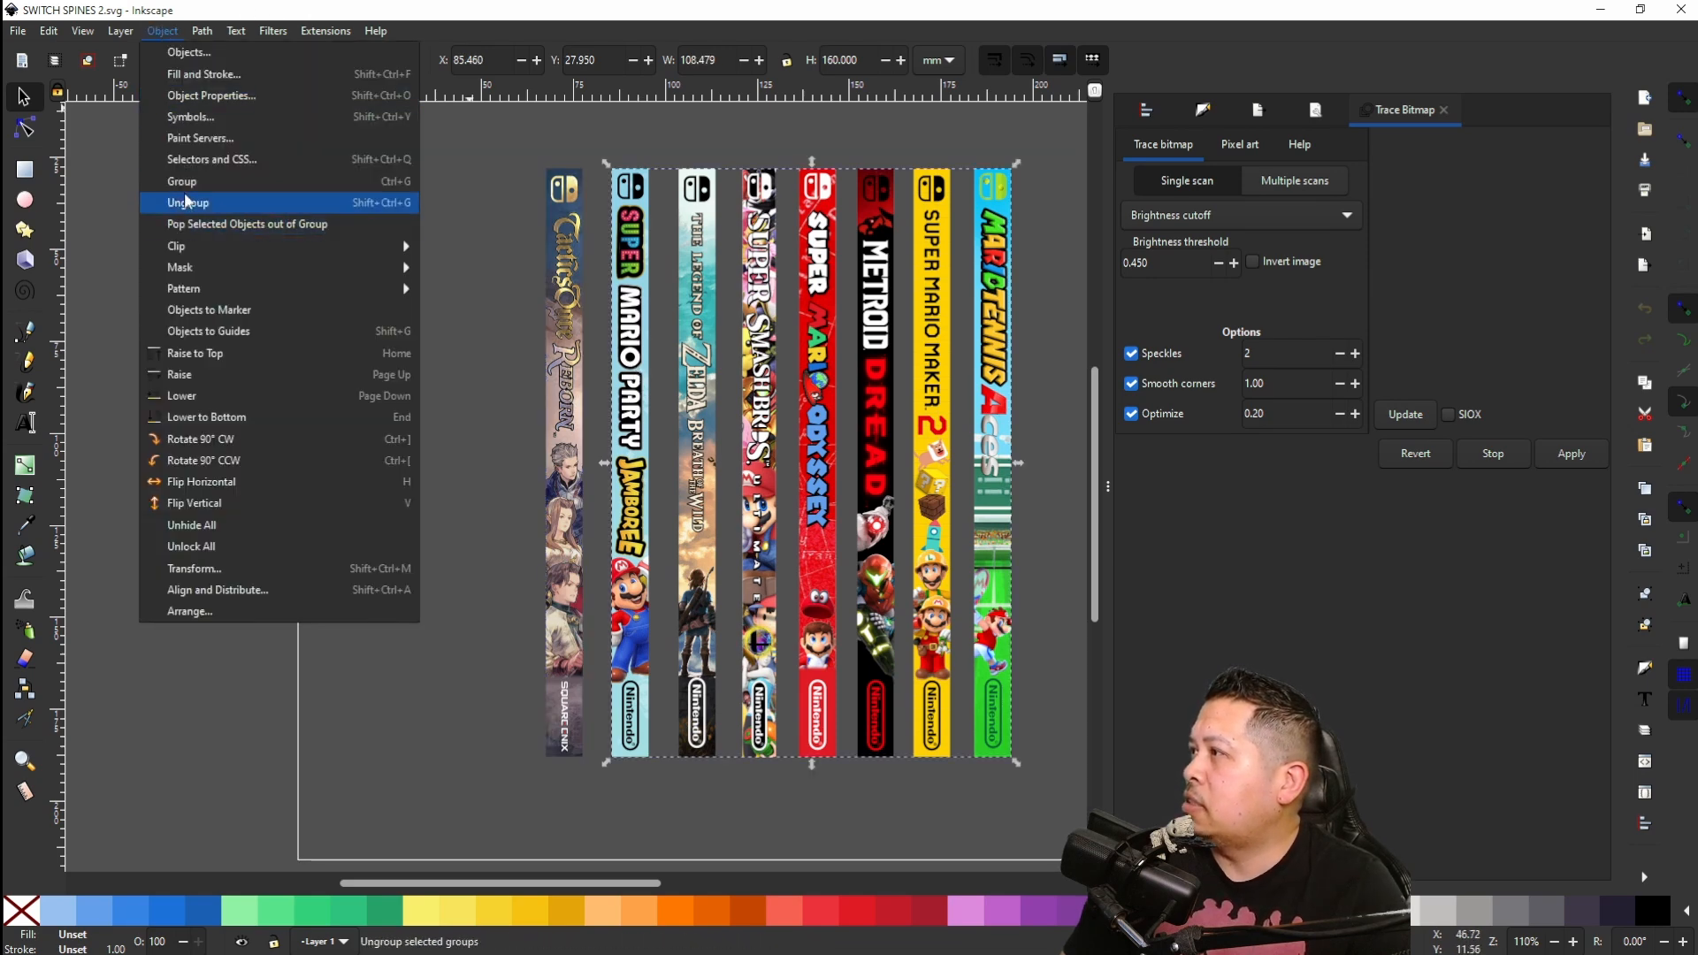
pyautogui.click(182, 202)
pyautogui.click(455, 299)
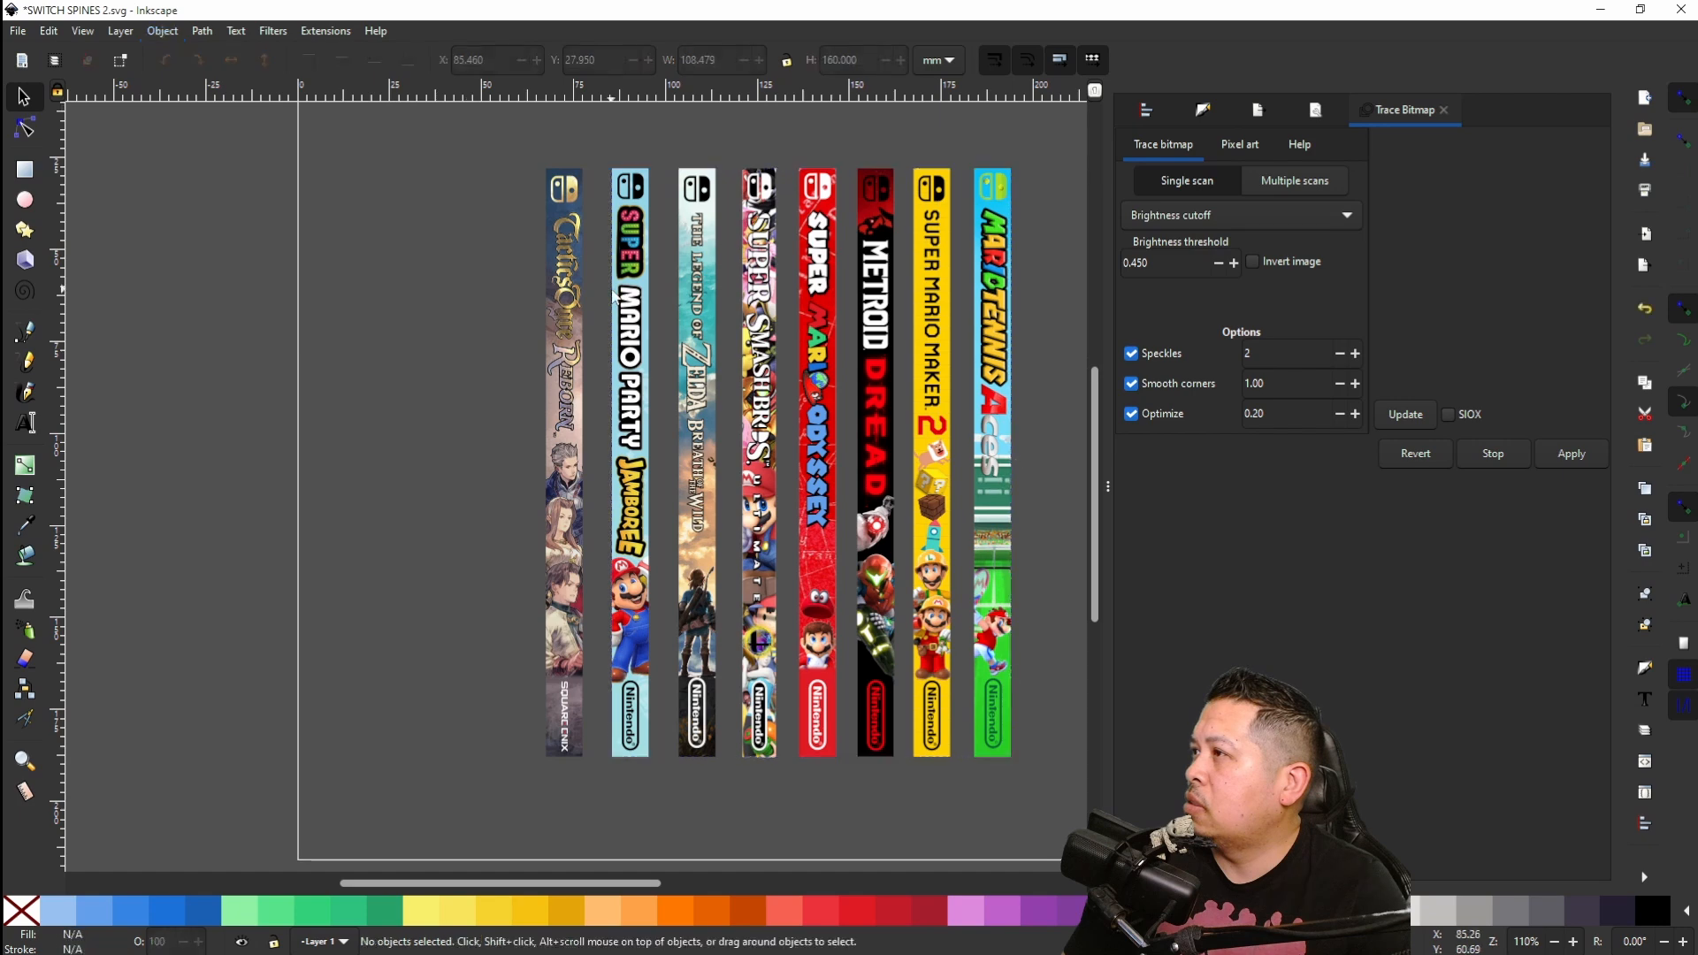
# Step: Copy the Super Mario Party Jamboree spine and paste it into New document 1
pyautogui.click(643, 303)
pyautogui.rightClick(635, 296)
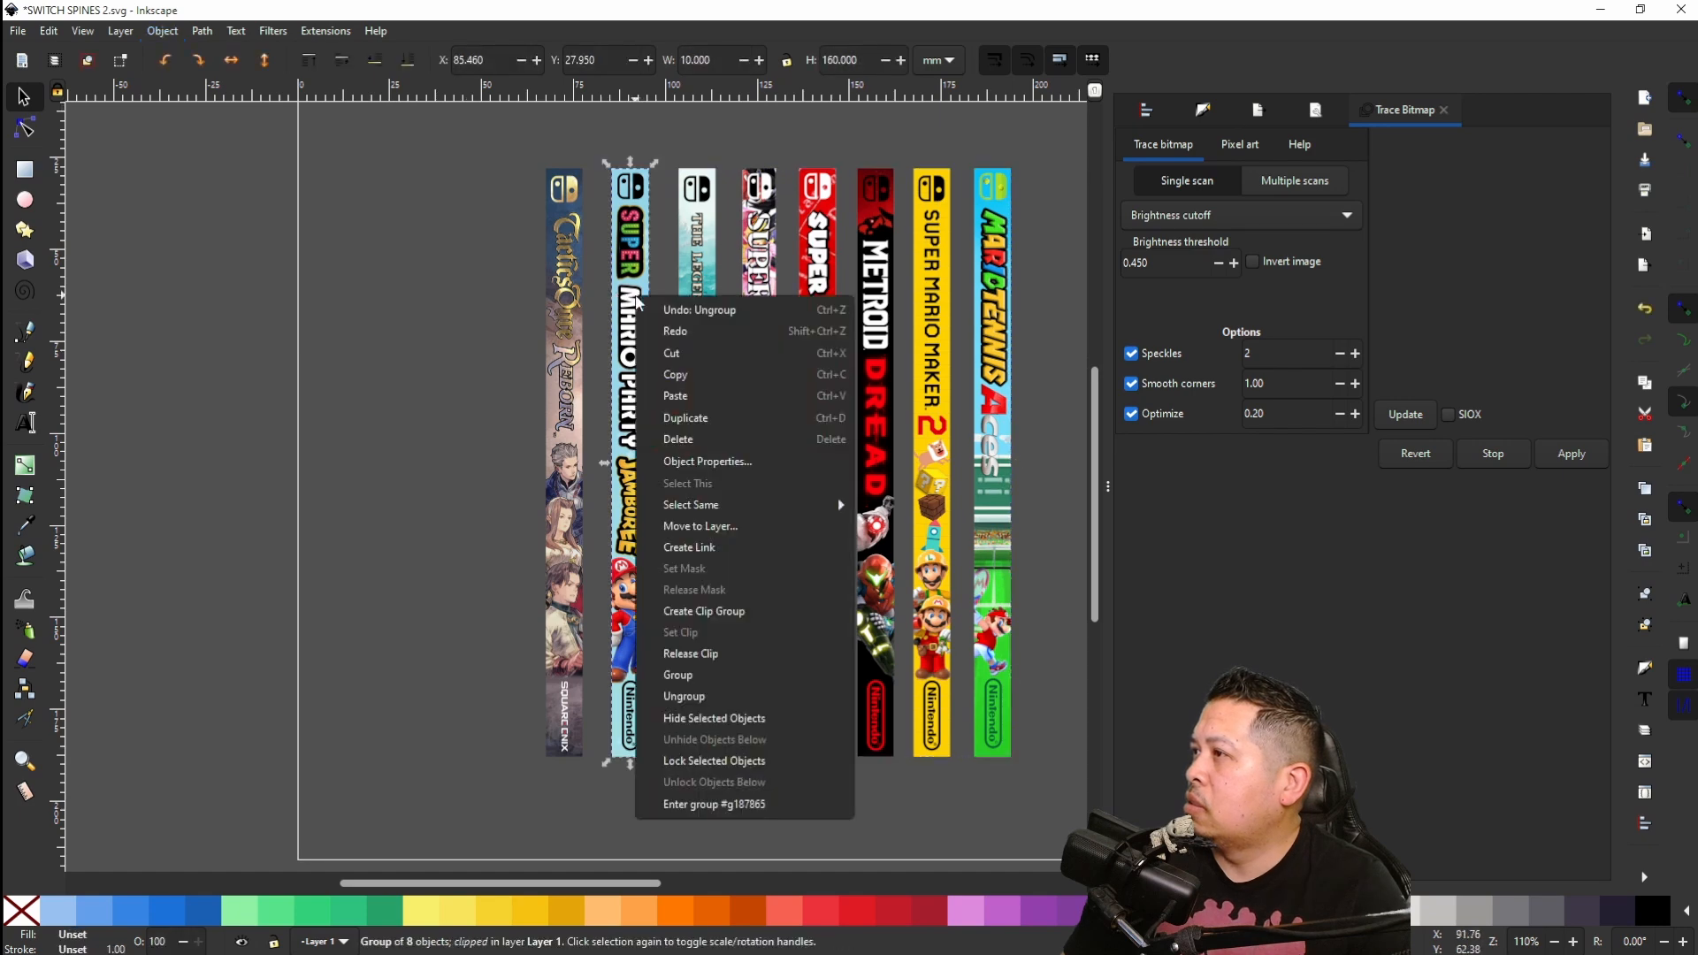
pyautogui.click(663, 379)
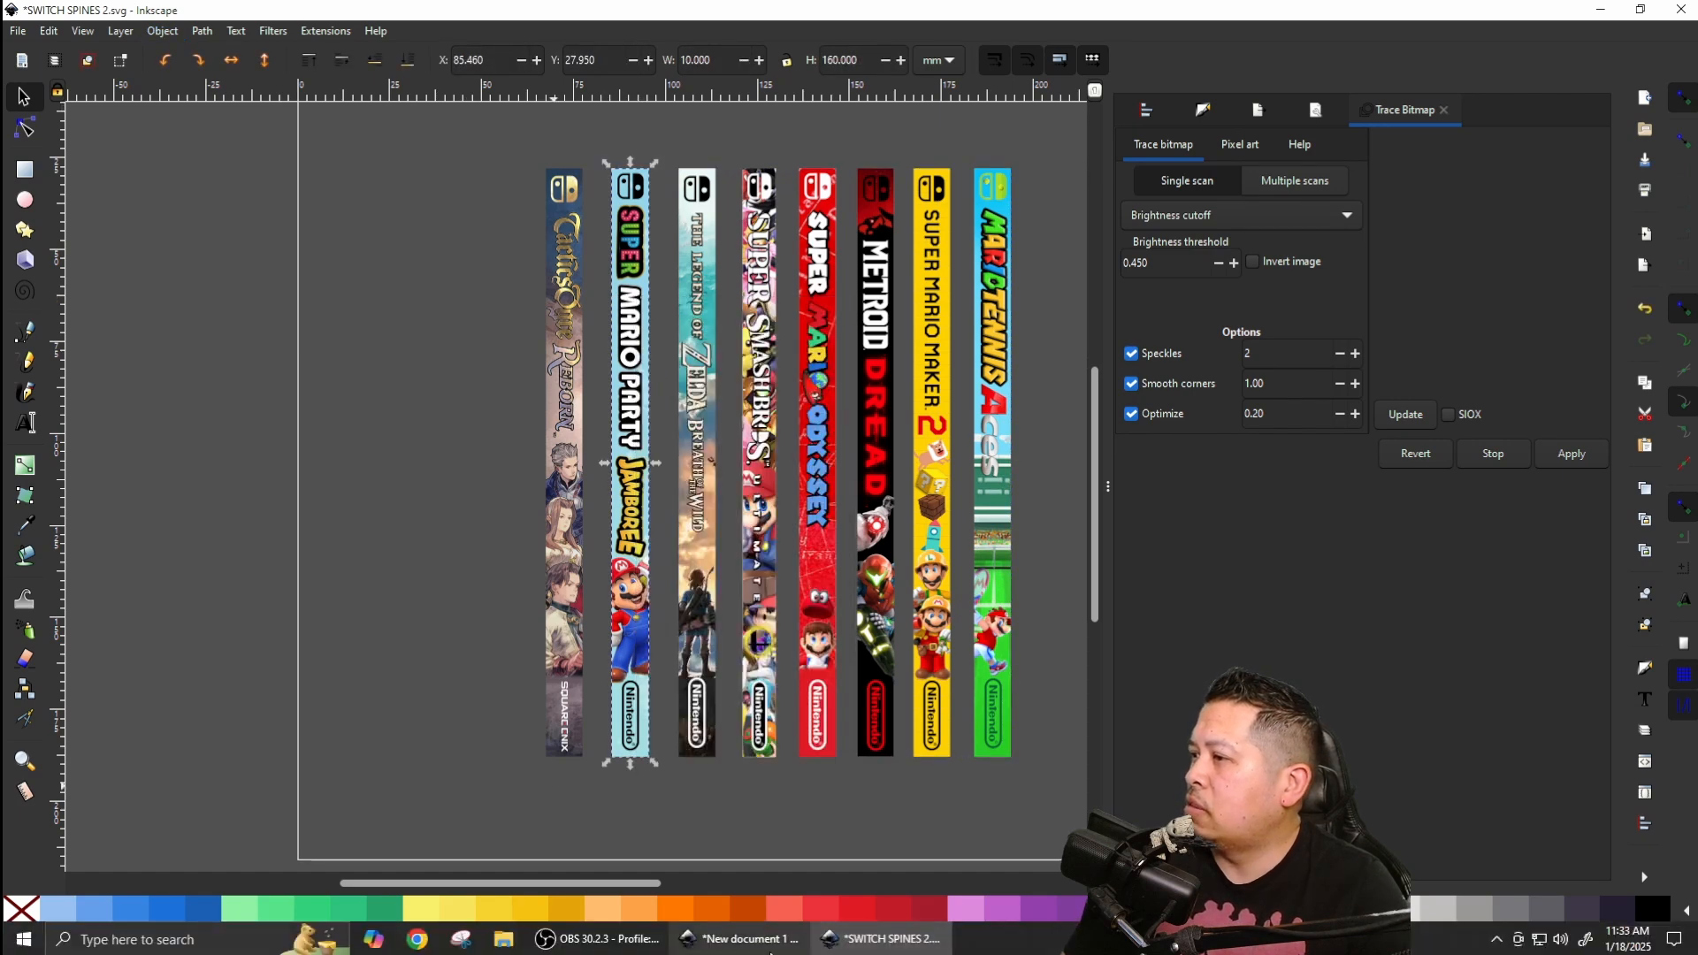
pyautogui.click(740, 939)
pyautogui.rightClick(622, 467)
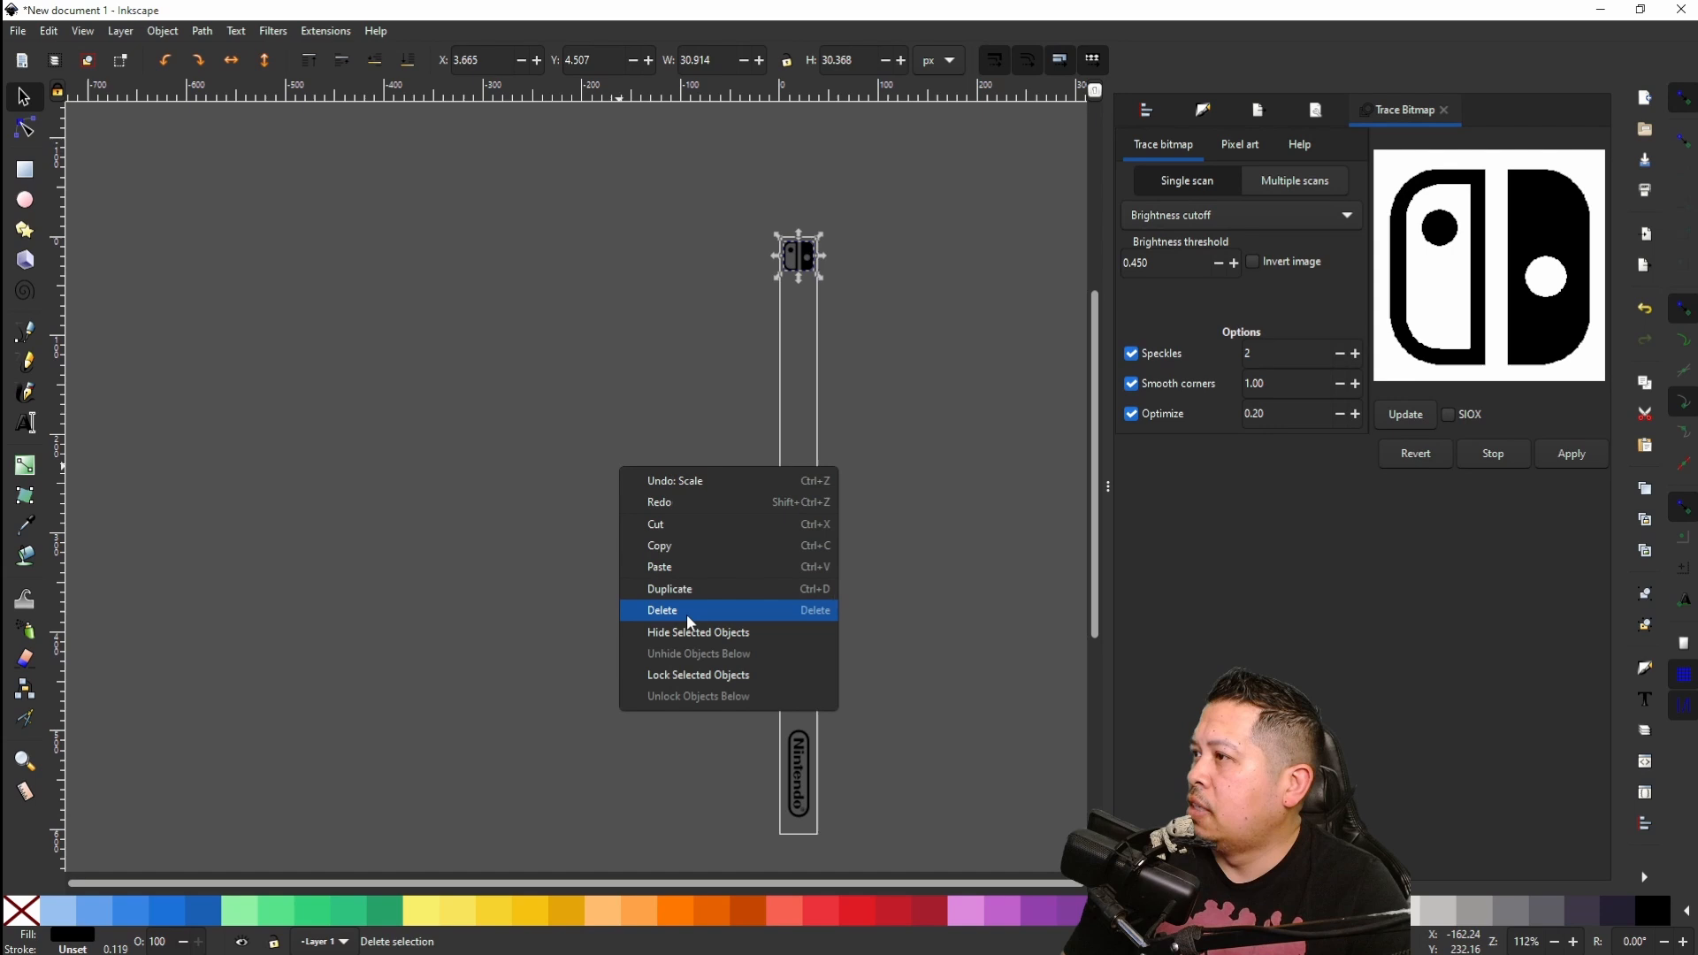
pyautogui.click(670, 566)
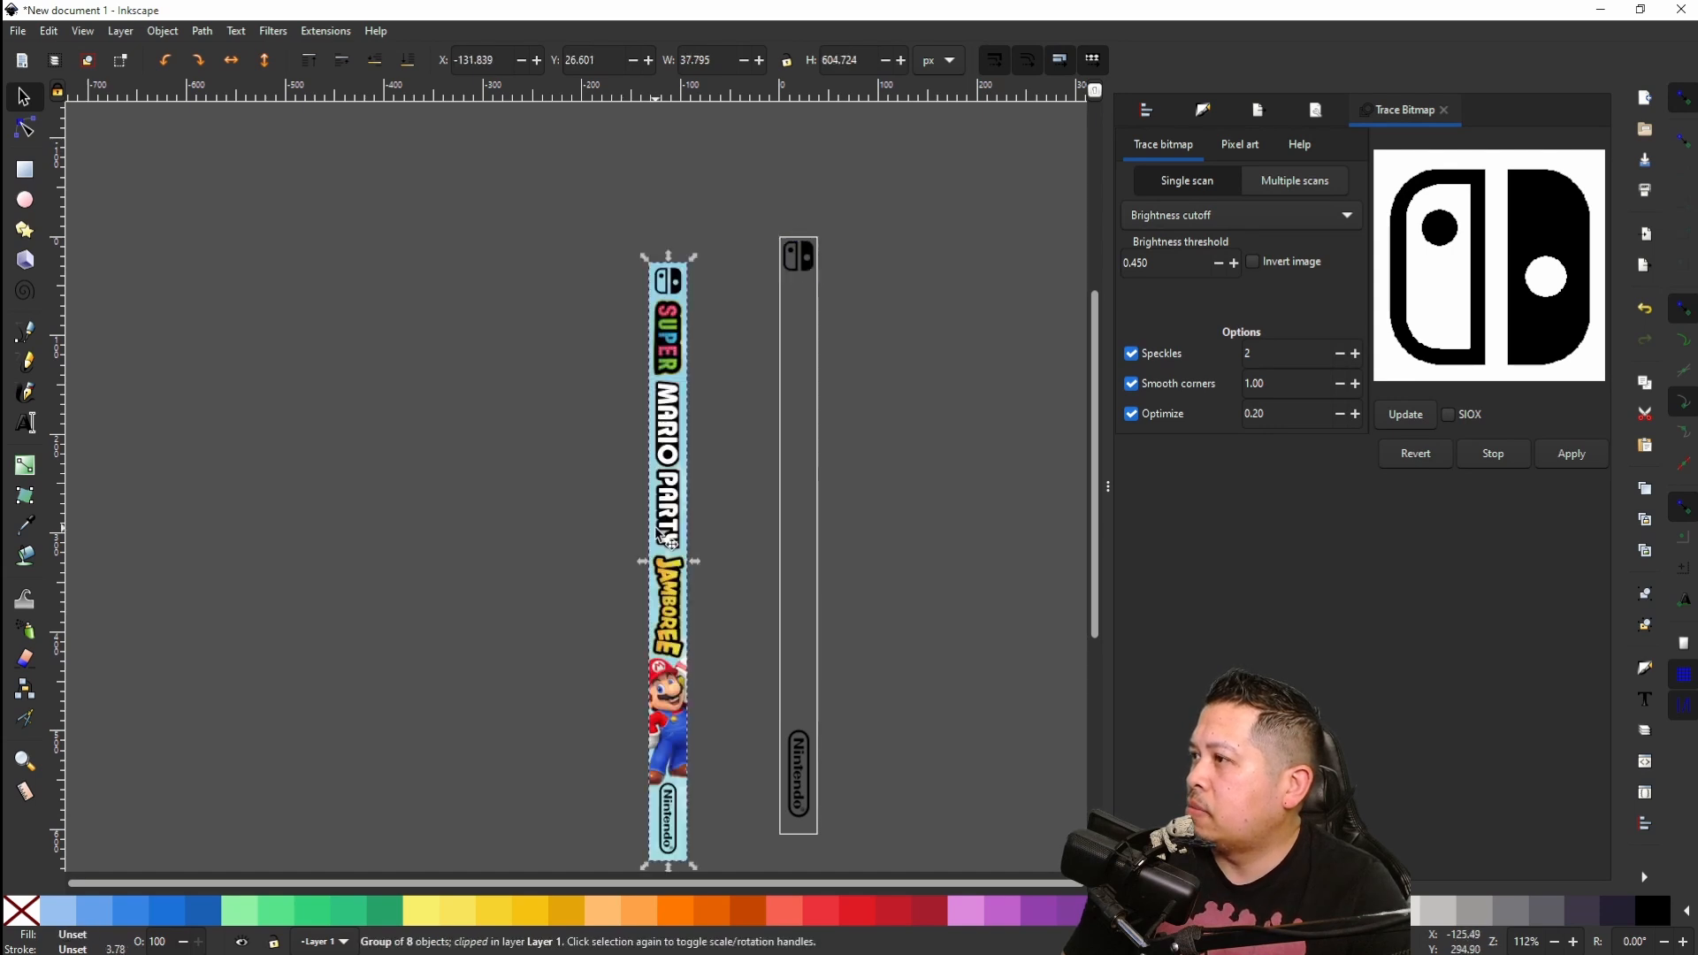
# Step: Place the pasted spine just to the right of the page and centre it vertically relative to the page
pyautogui.moveTo(665, 538); pyautogui.dragTo(861, 512)
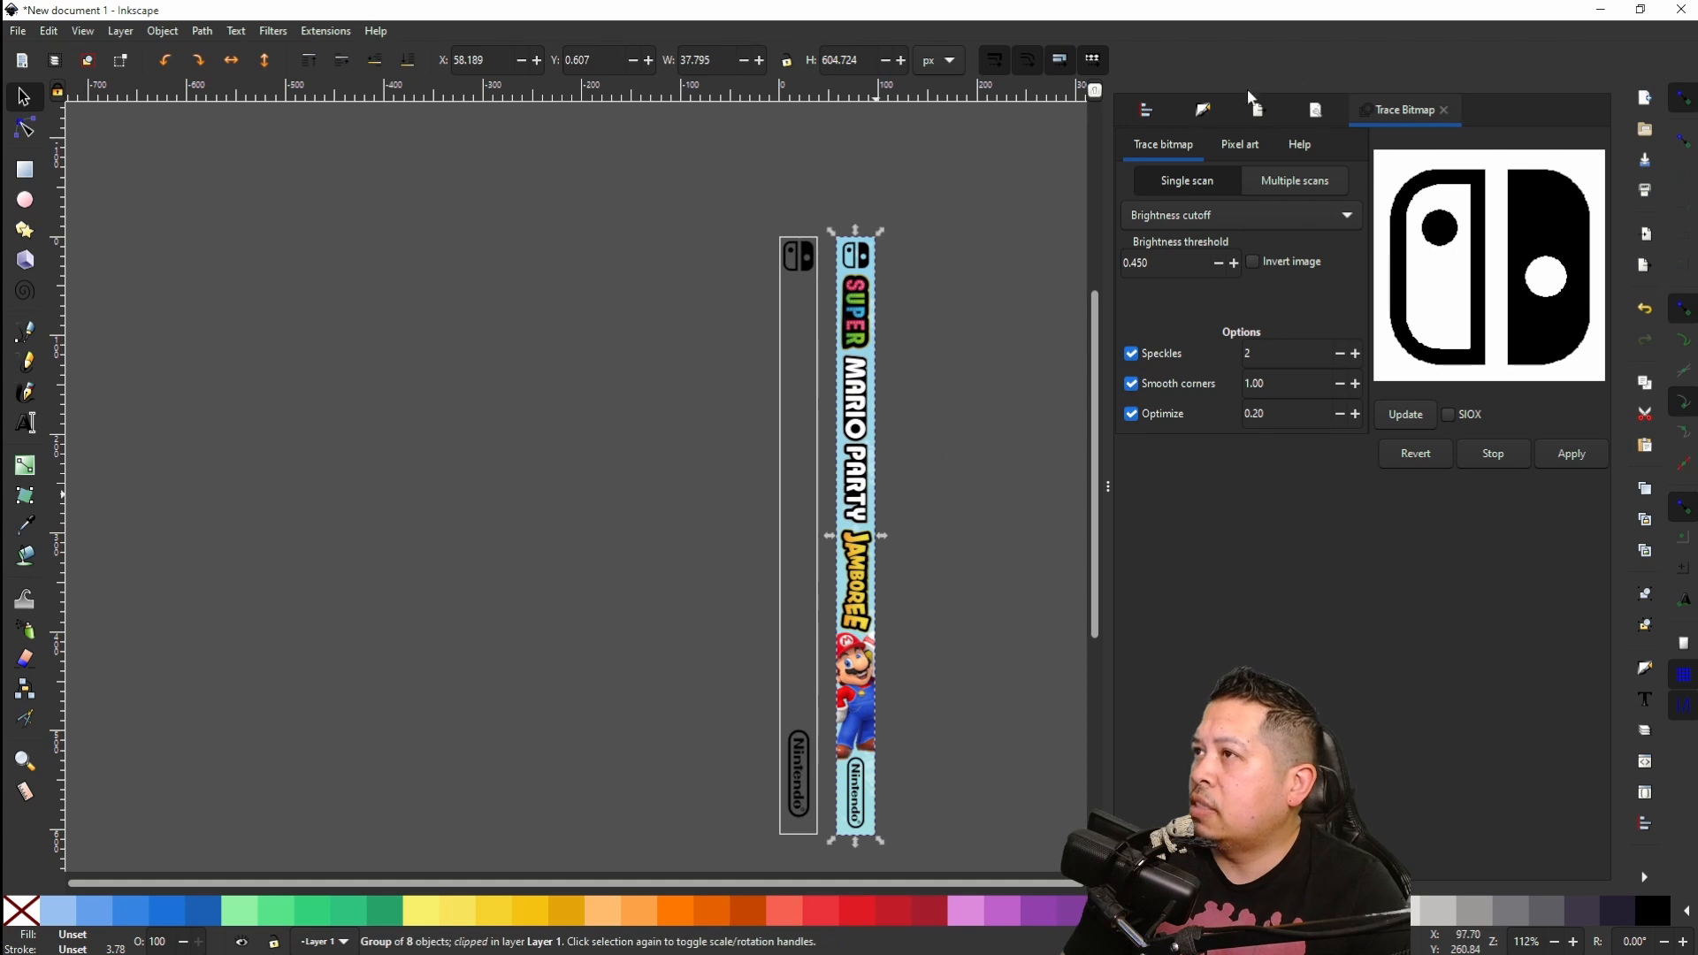
pyautogui.click(1148, 110)
pyautogui.click(1479, 220)
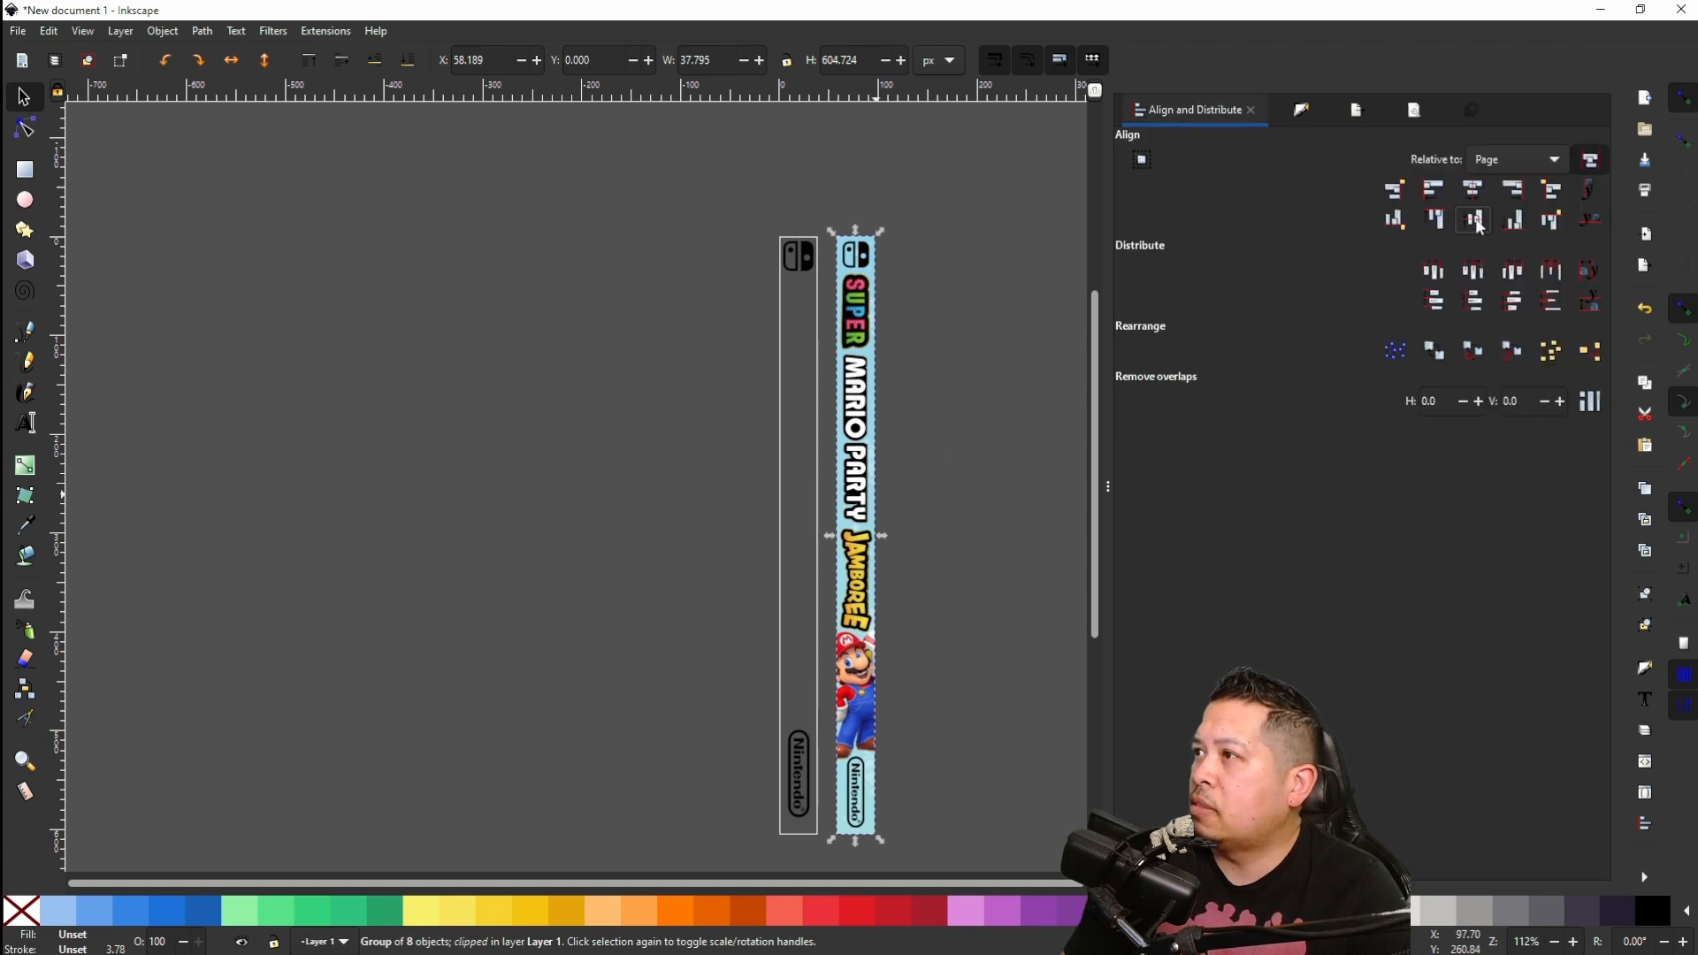
pyautogui.click(772, 337)
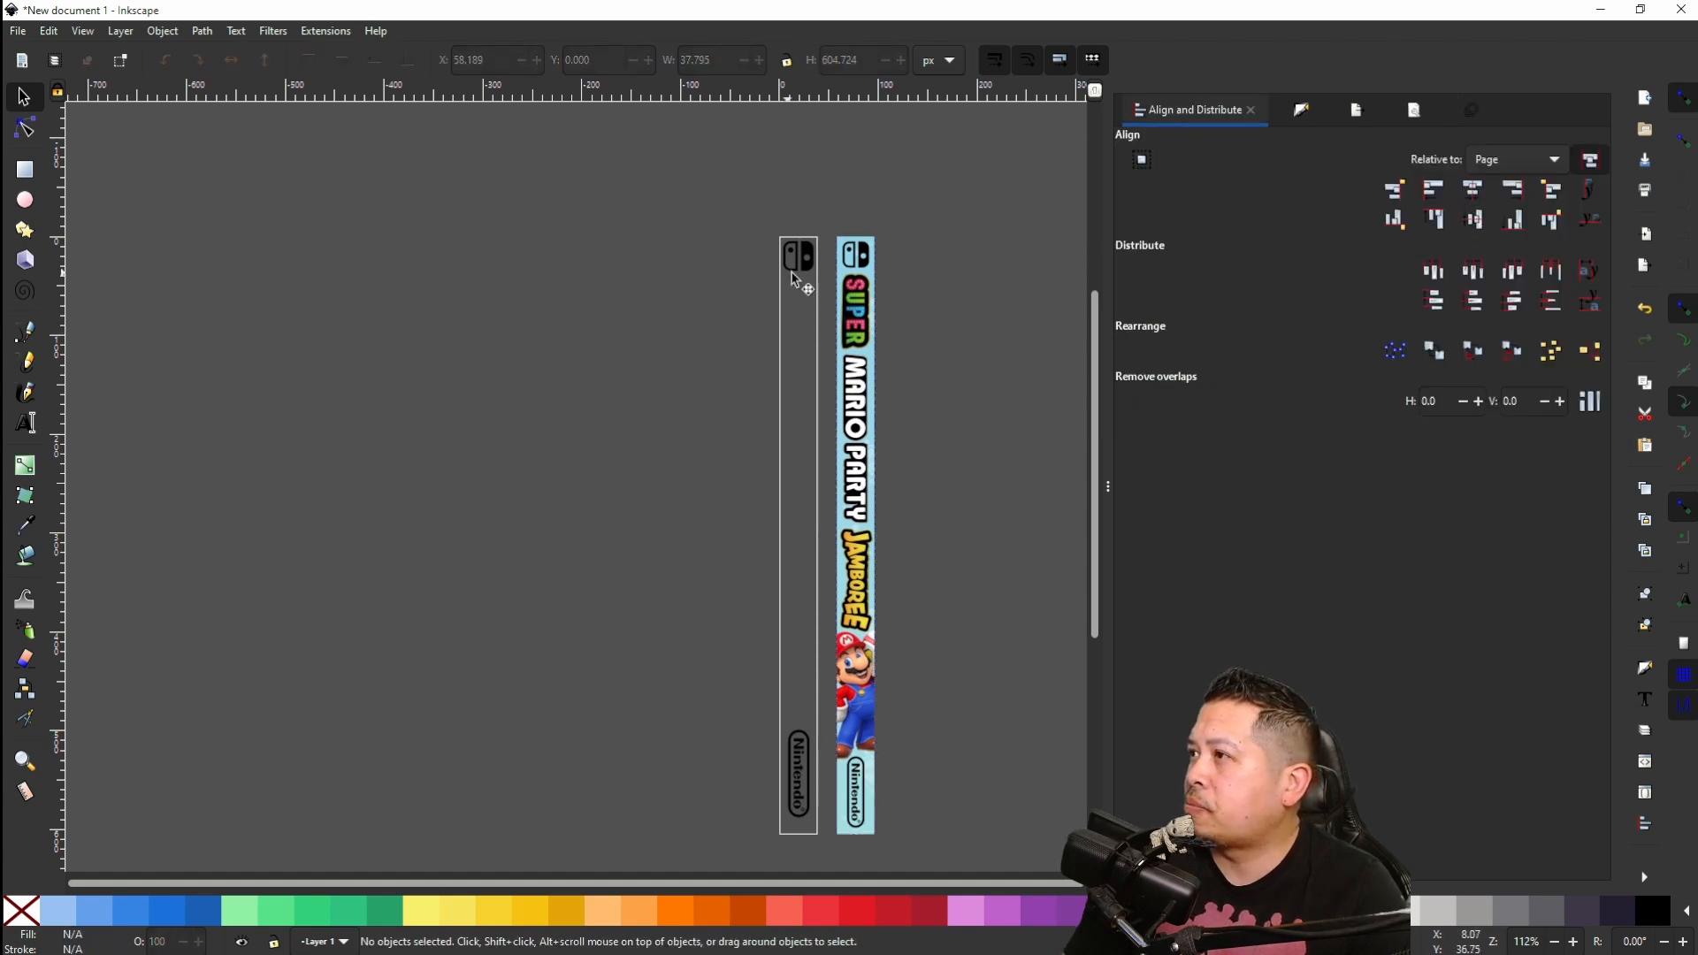
# Step: Move the traced Switch logo over the Switch logo on the Mario Party spine, raised to the top and filled red
pyautogui.scroll(3, 795, 263)
pyautogui.click(832, 237)
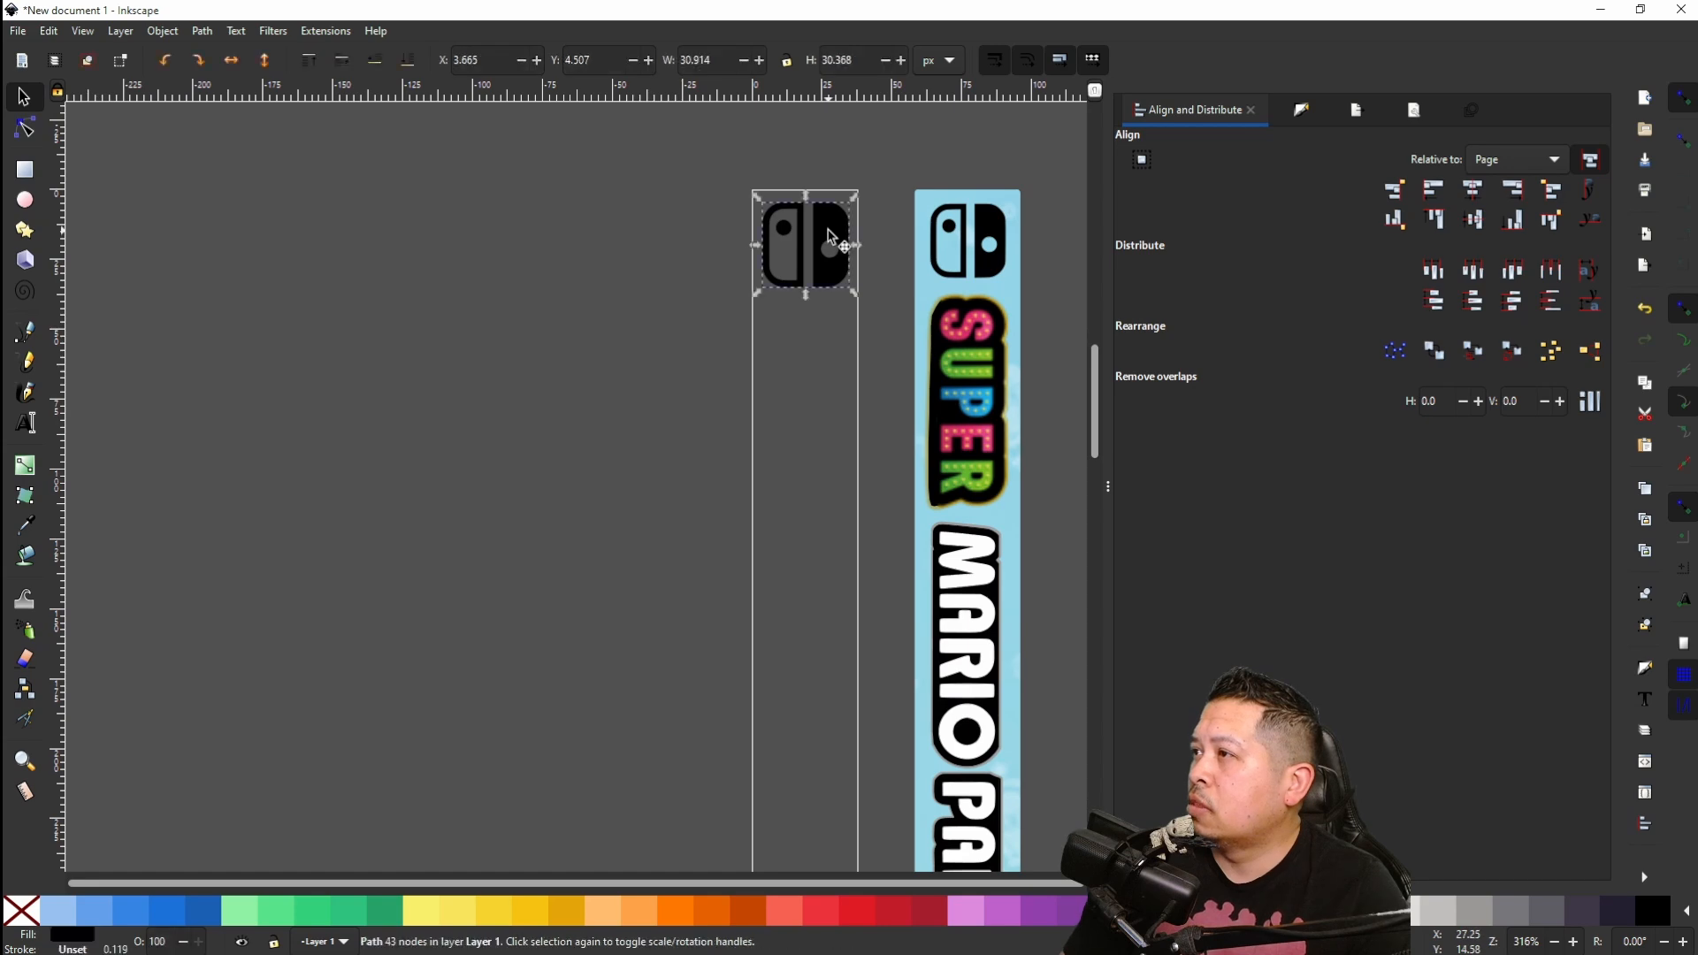
pyautogui.moveTo(824, 234); pyautogui.dragTo(932, 253)
pyautogui.moveTo(982, 251); pyautogui.dragTo(983, 252)
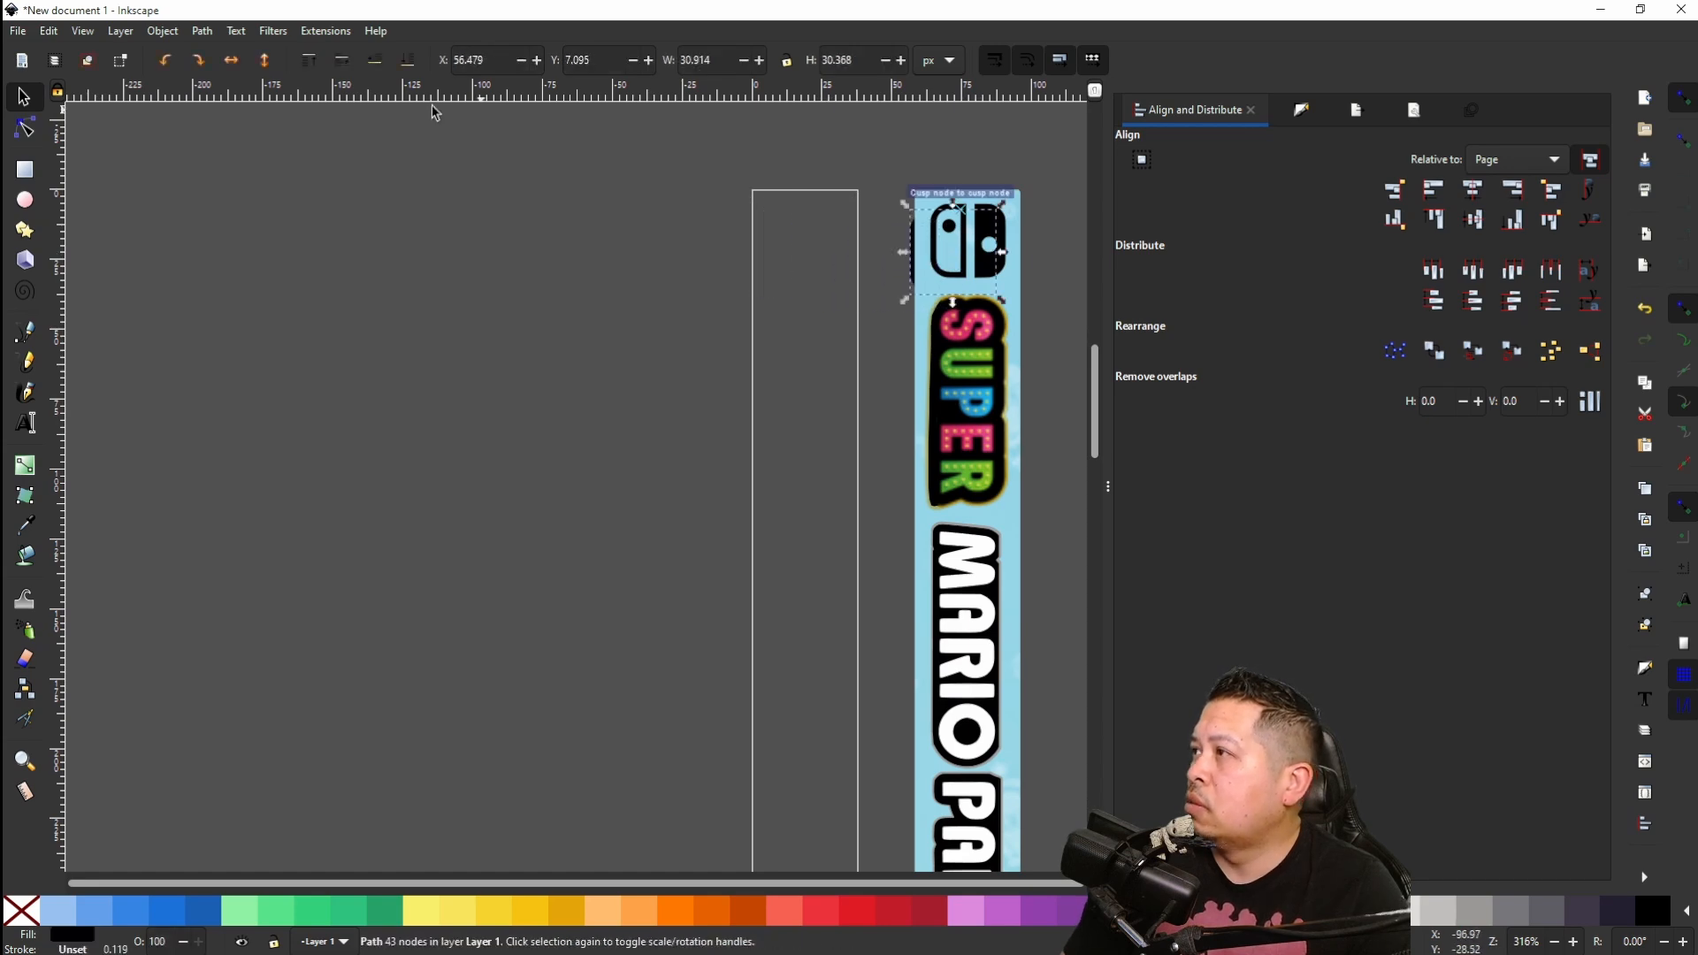
pyautogui.click(309, 59)
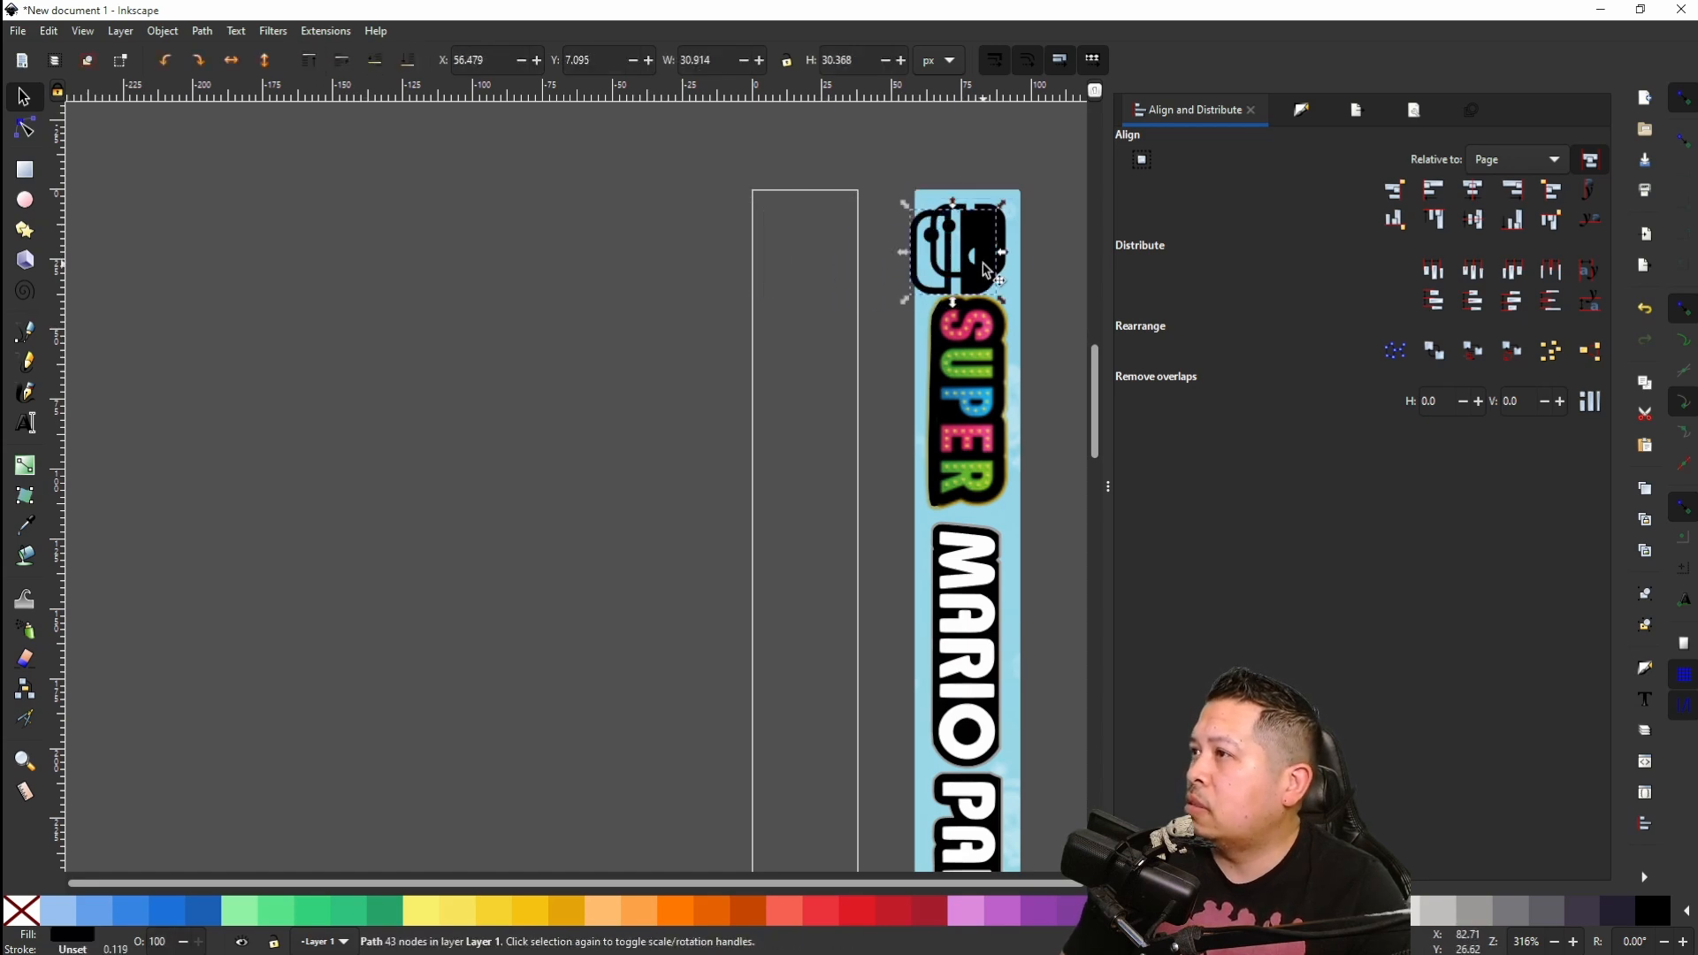
pyautogui.click(860, 910)
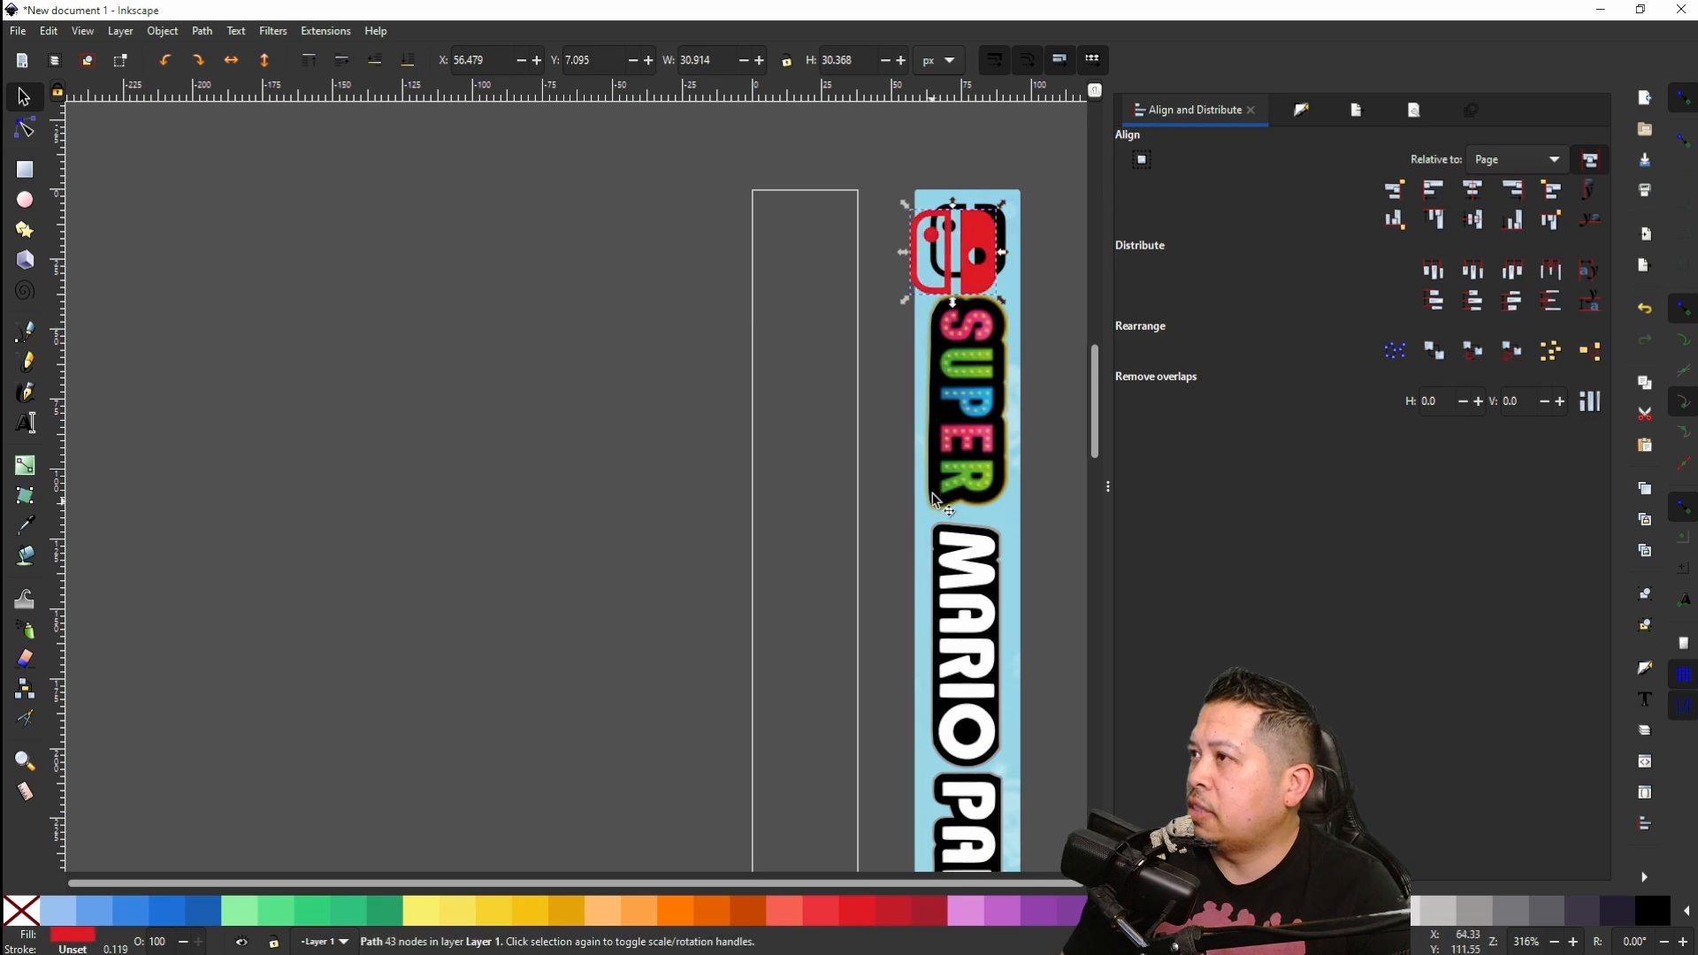
# Step: Line the red Switch logo up with the spine's black one and scale it down to about 29 × 27 px
pyautogui.scroll(2, 984, 231)
pyautogui.scroll(2, 983, 231)
pyautogui.moveTo(973, 239); pyautogui.dragTo(1006, 230)
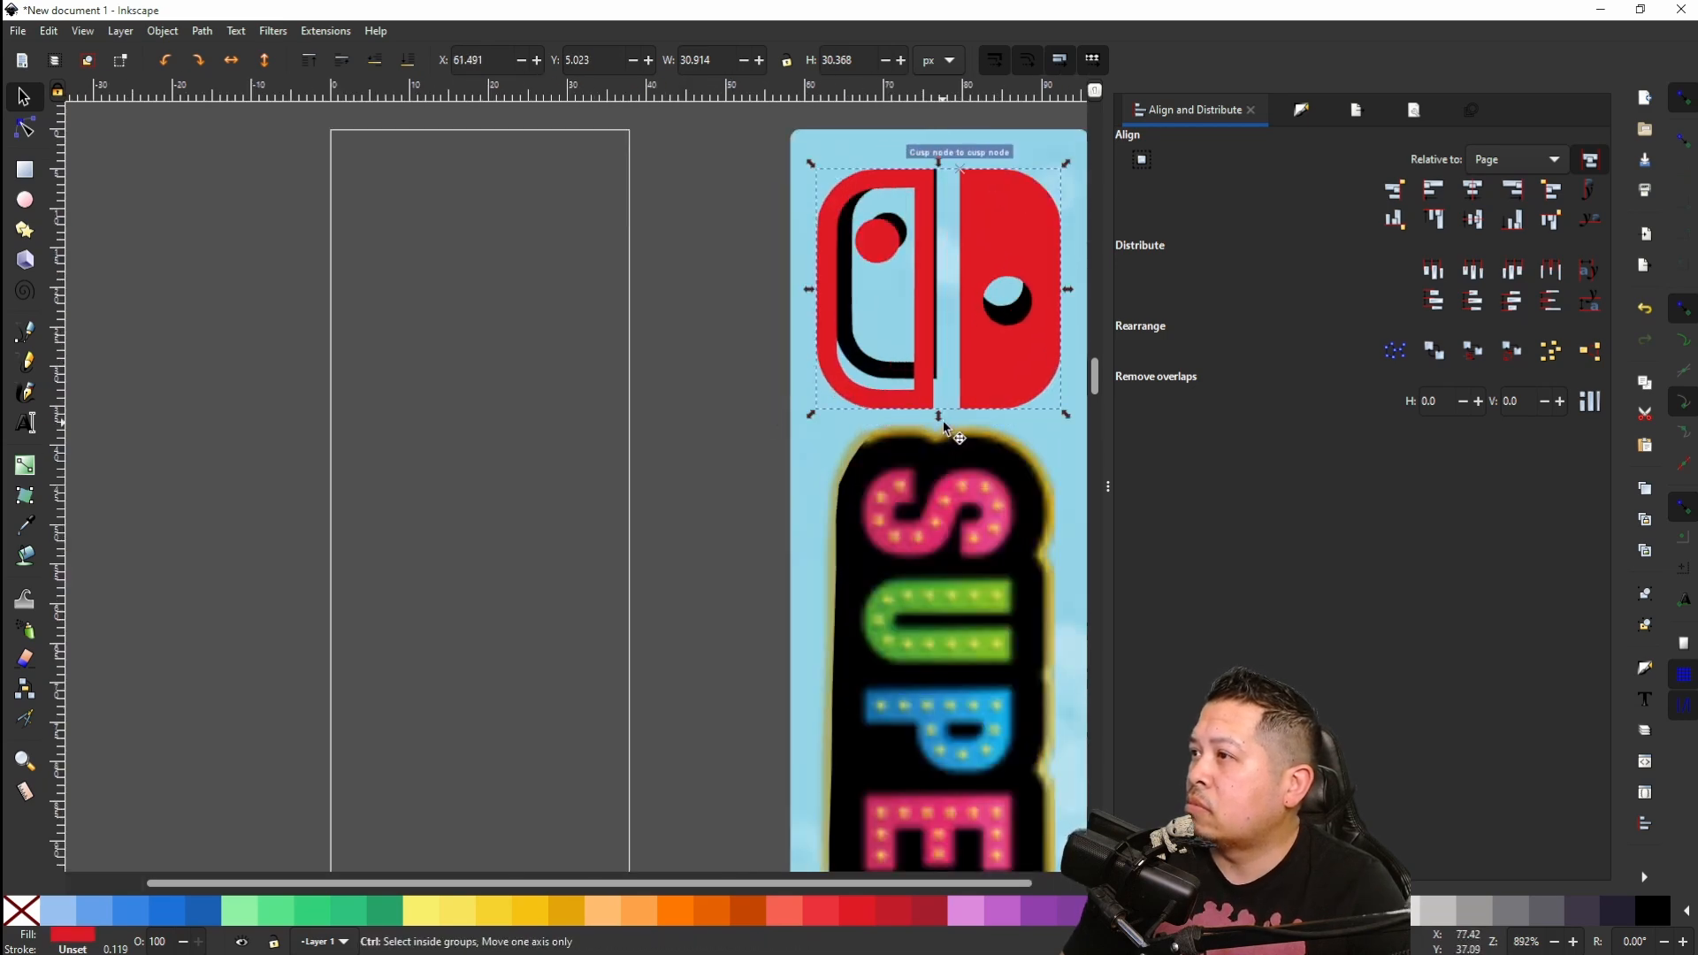
pyautogui.moveTo(938, 412)
pyautogui.mouseDown()
pyautogui.moveTo(947, 373)
pyautogui.moveTo(944, 402)
pyautogui.mouseUp()
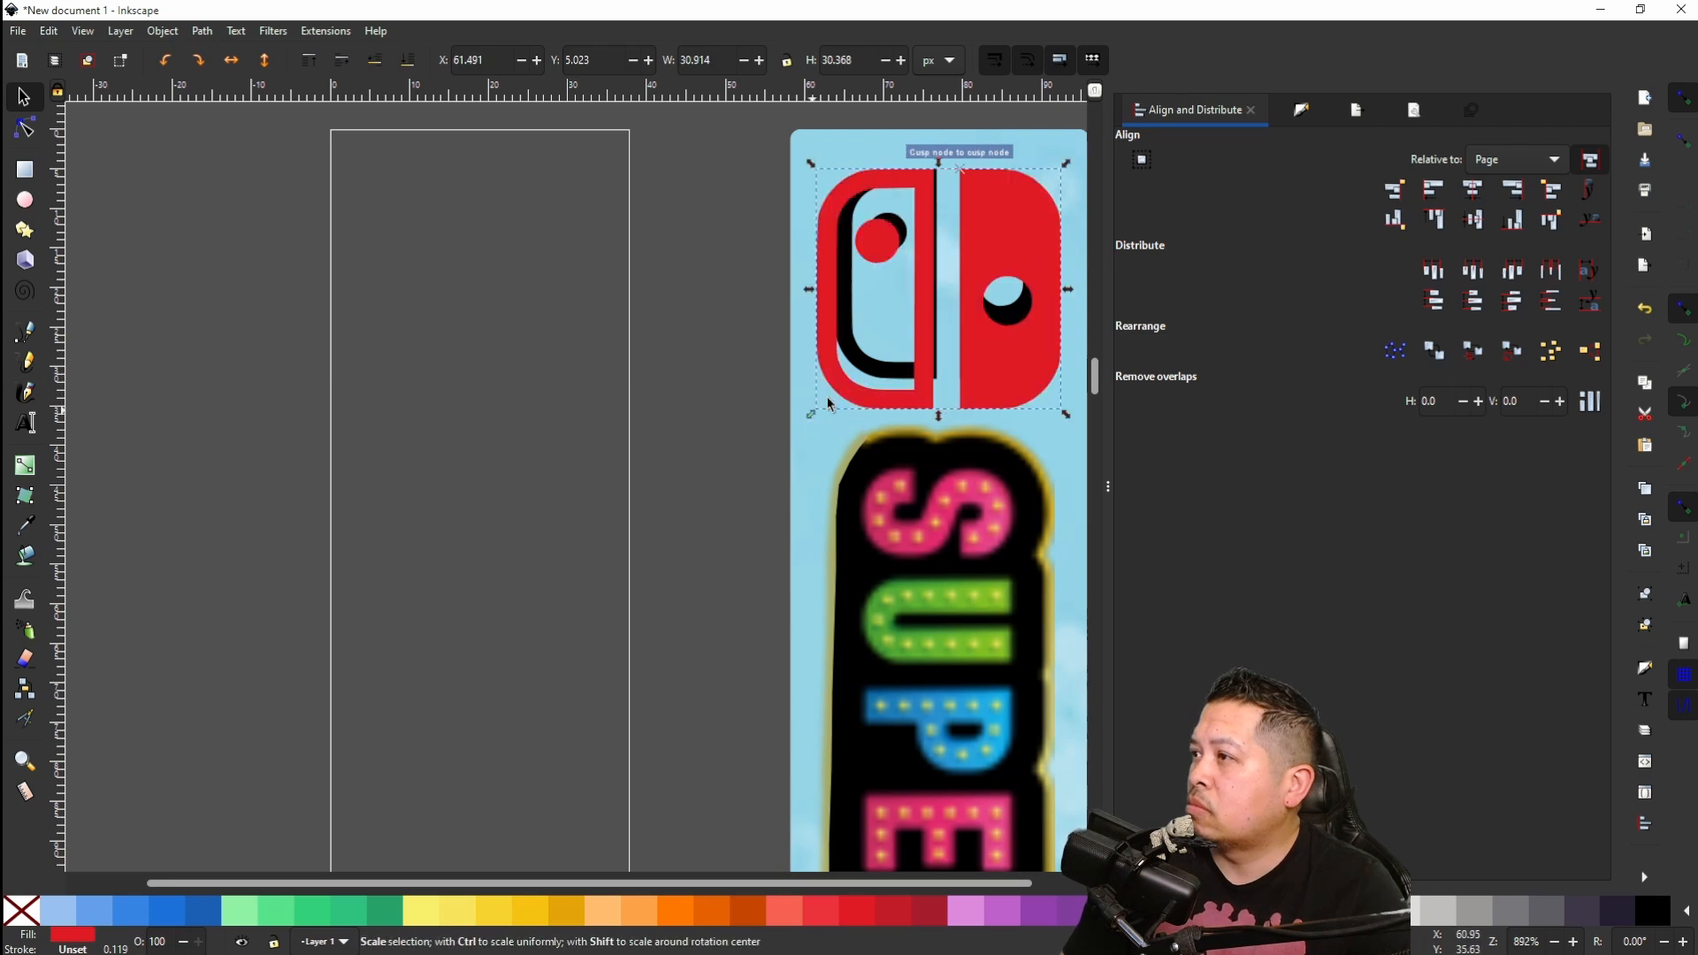
pyautogui.moveTo(828, 399); pyautogui.dragTo(842, 380)
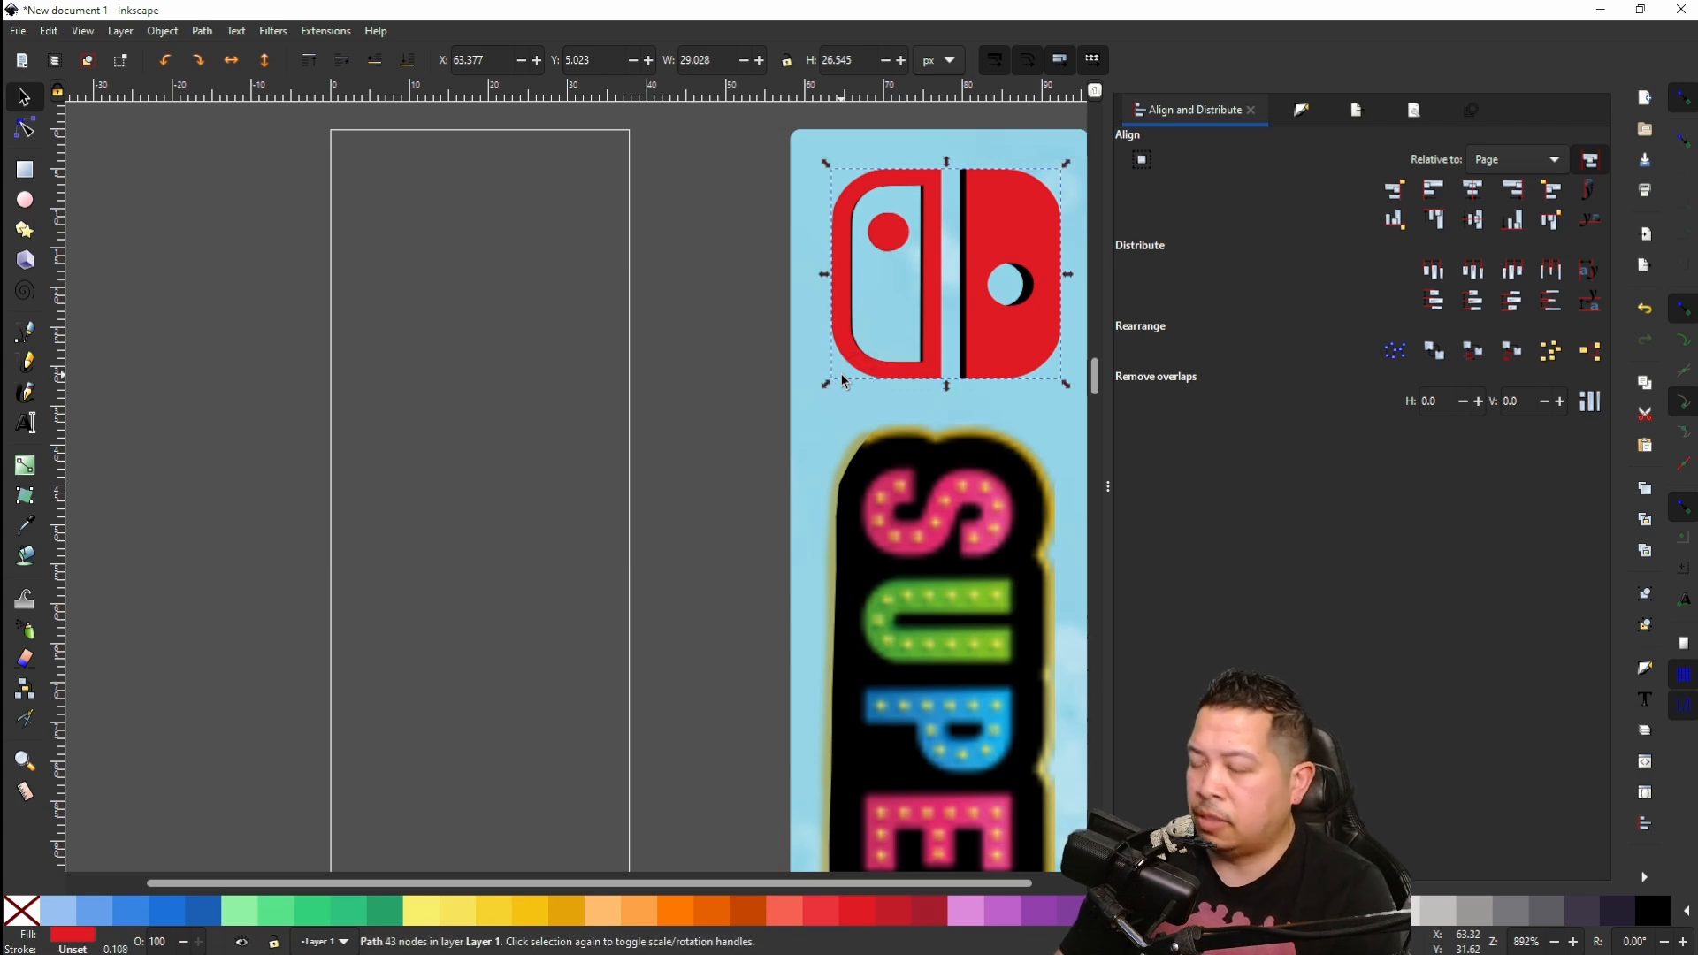
# Step: Move the resized Switch logo back to the blank page, centre it horizontally on the page and fill it black
pyautogui.press('Left')
pyautogui.press('Left')
pyautogui.press('Left')
pyautogui.press('Left')
pyautogui.press('Left')
pyautogui.press('Left')
pyautogui.press('Left')
pyautogui.press('Left')
pyautogui.press('Left')
pyautogui.press('Left')
pyautogui.press('Left')
pyautogui.press('Left')
pyautogui.press('Left')
pyautogui.press('Left')
pyautogui.press('Left')
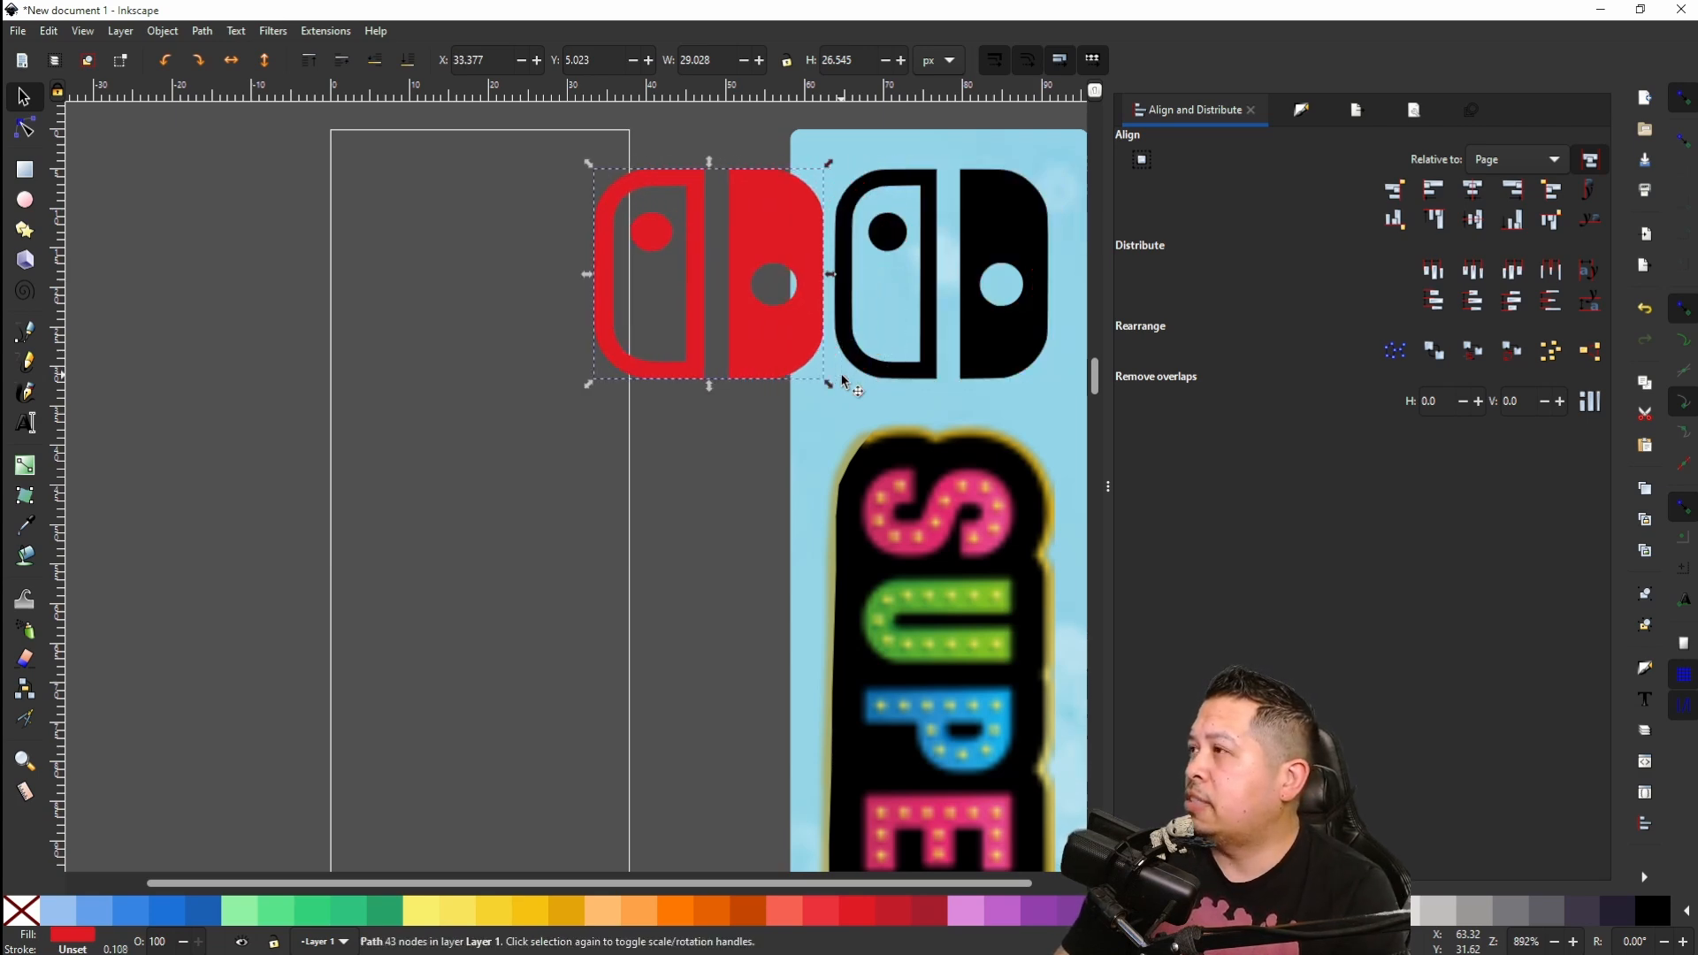
pyautogui.click(1468, 195)
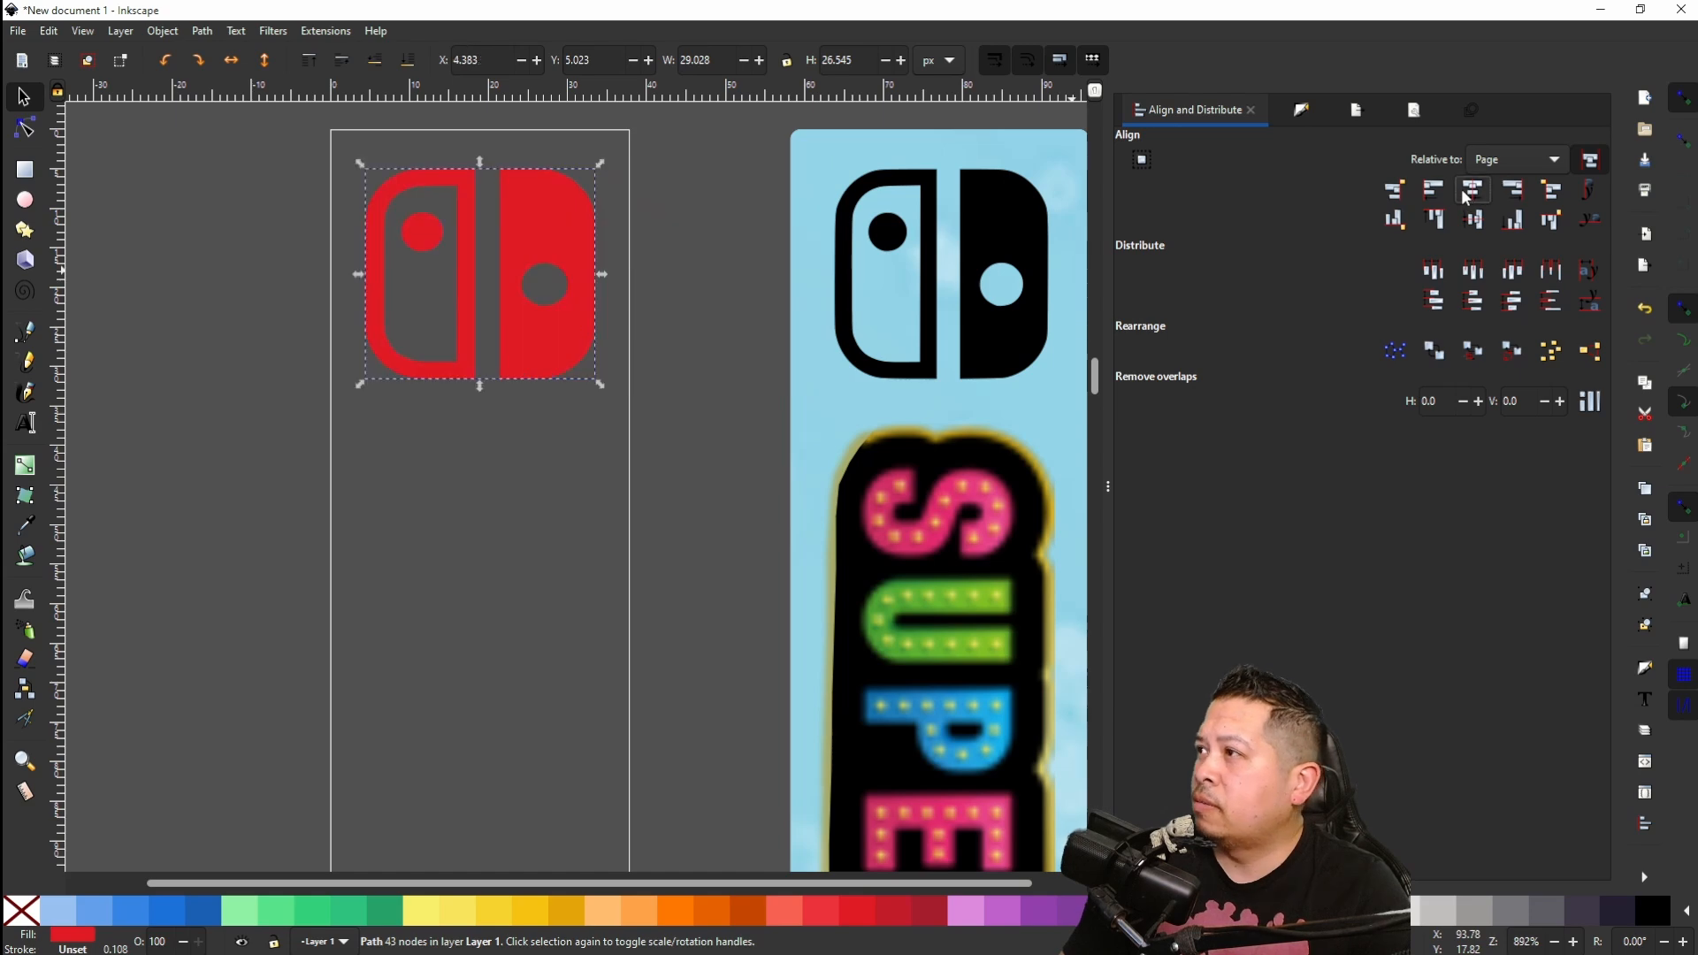
pyautogui.click(1648, 911)
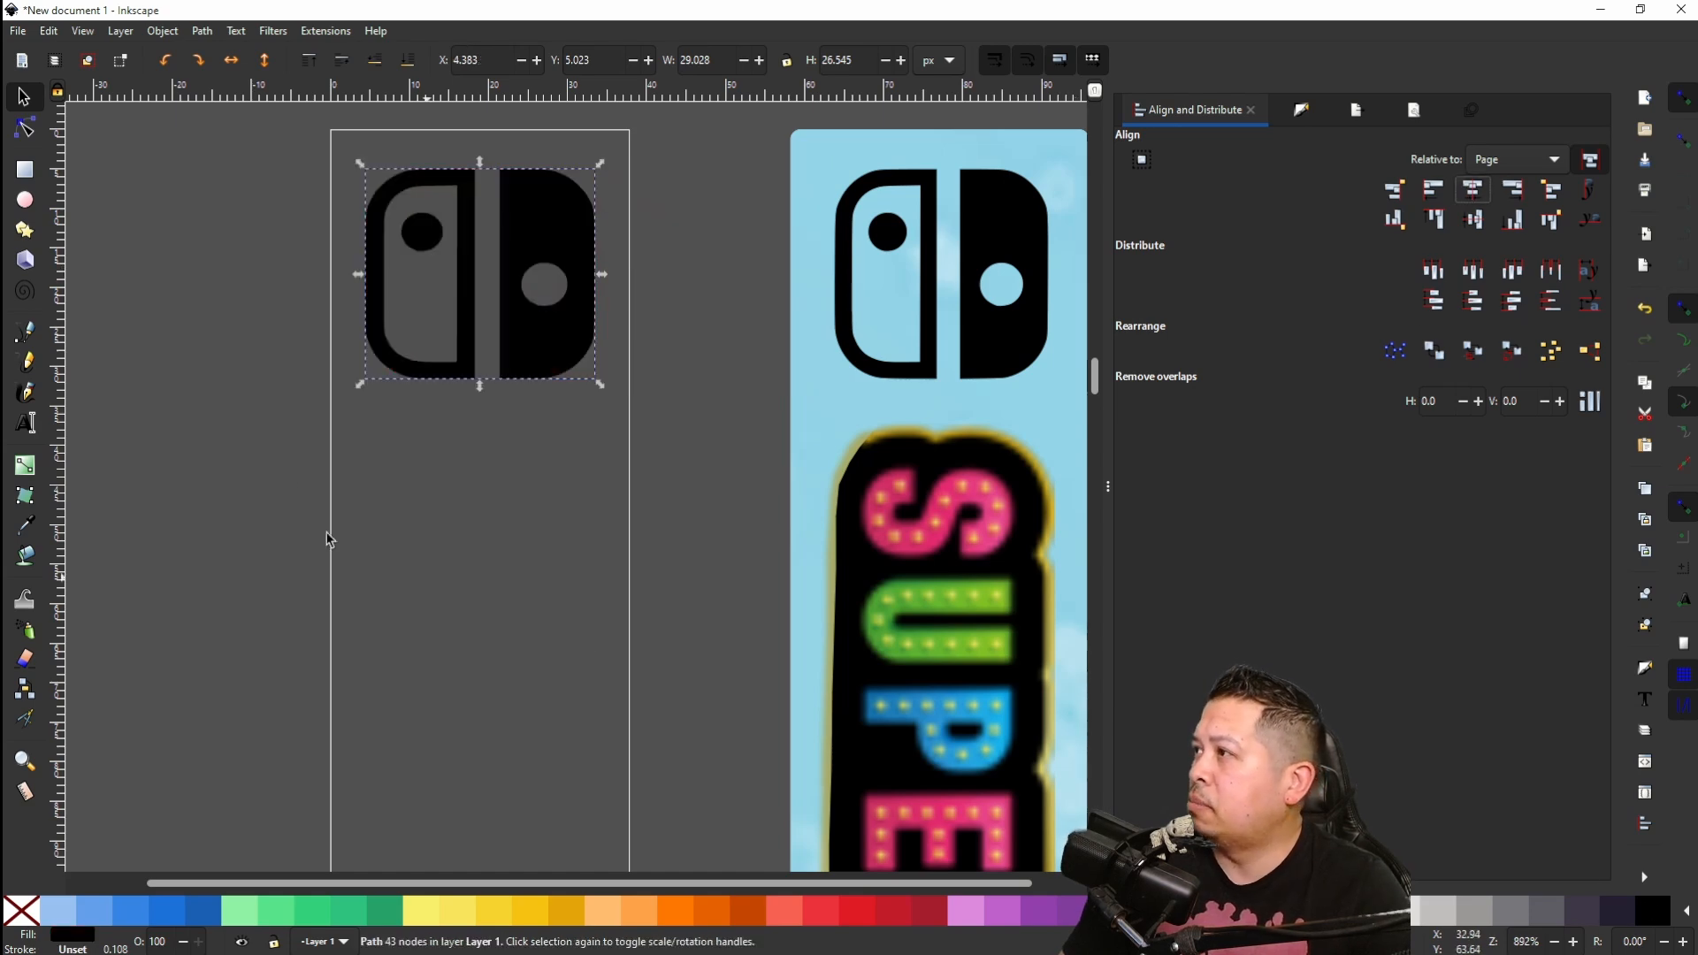
# Step: Move the traced Nintendo logo over the Nintendo logo on the Mario Party spine, raised to the top and filled red
pyautogui.scroll(-15, 686, 426)
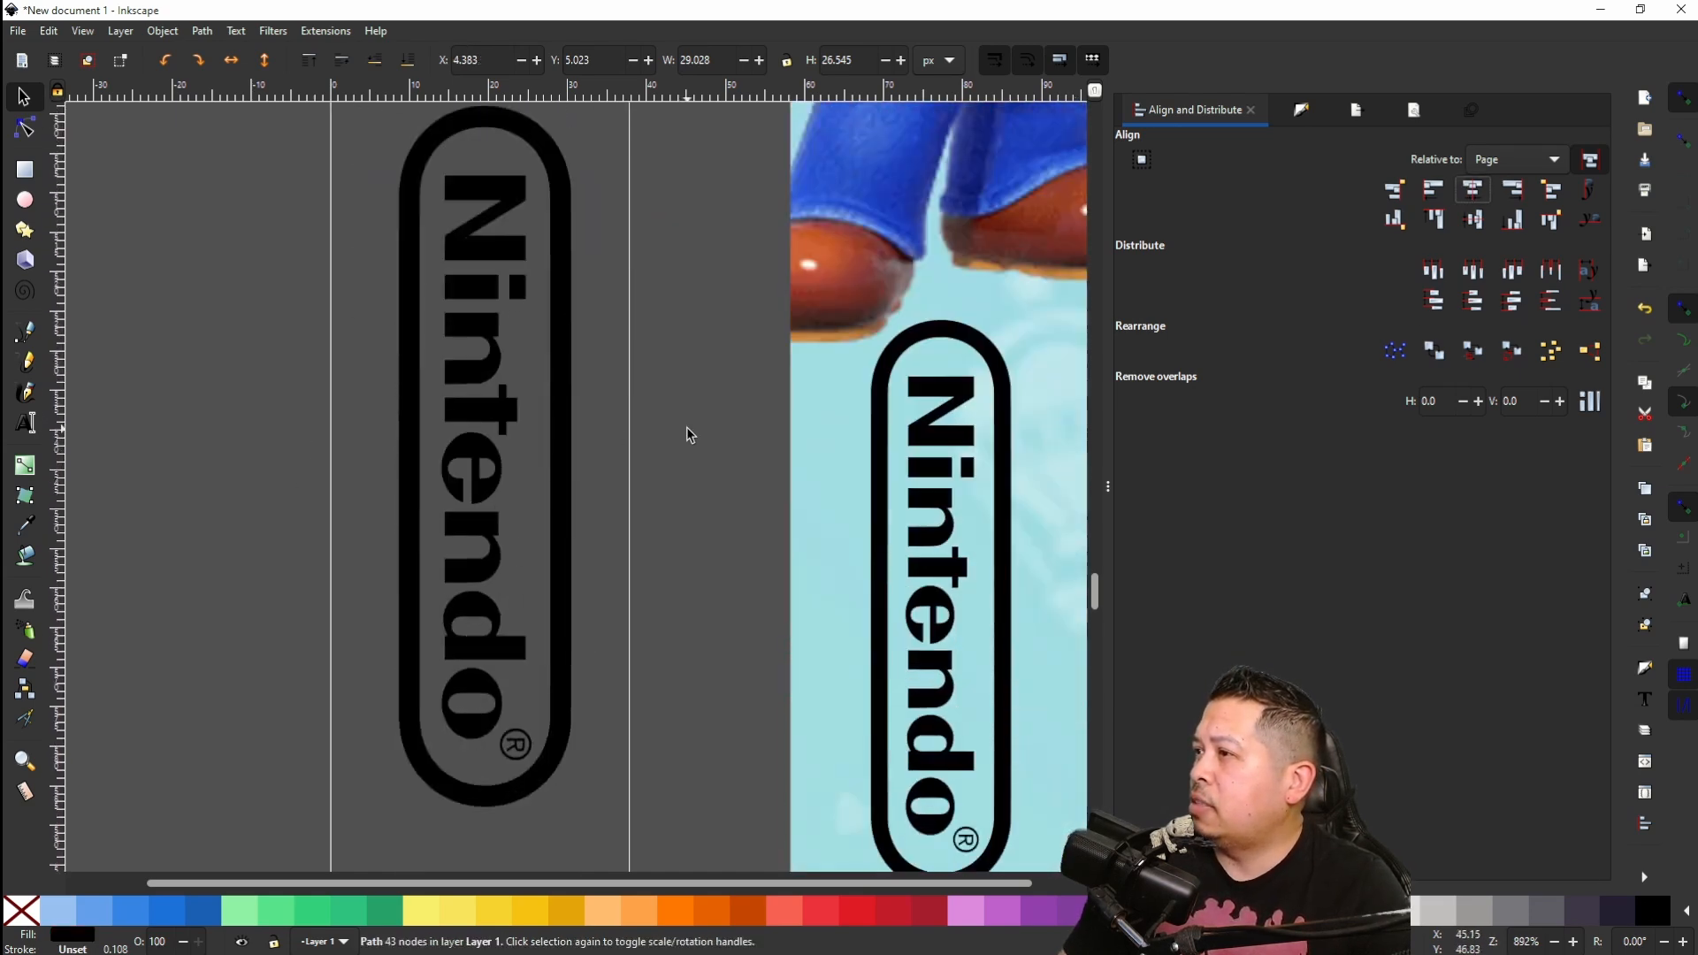
pyautogui.scroll(-3, 683, 389)
pyautogui.moveTo(504, 392); pyautogui.dragTo(811, 461)
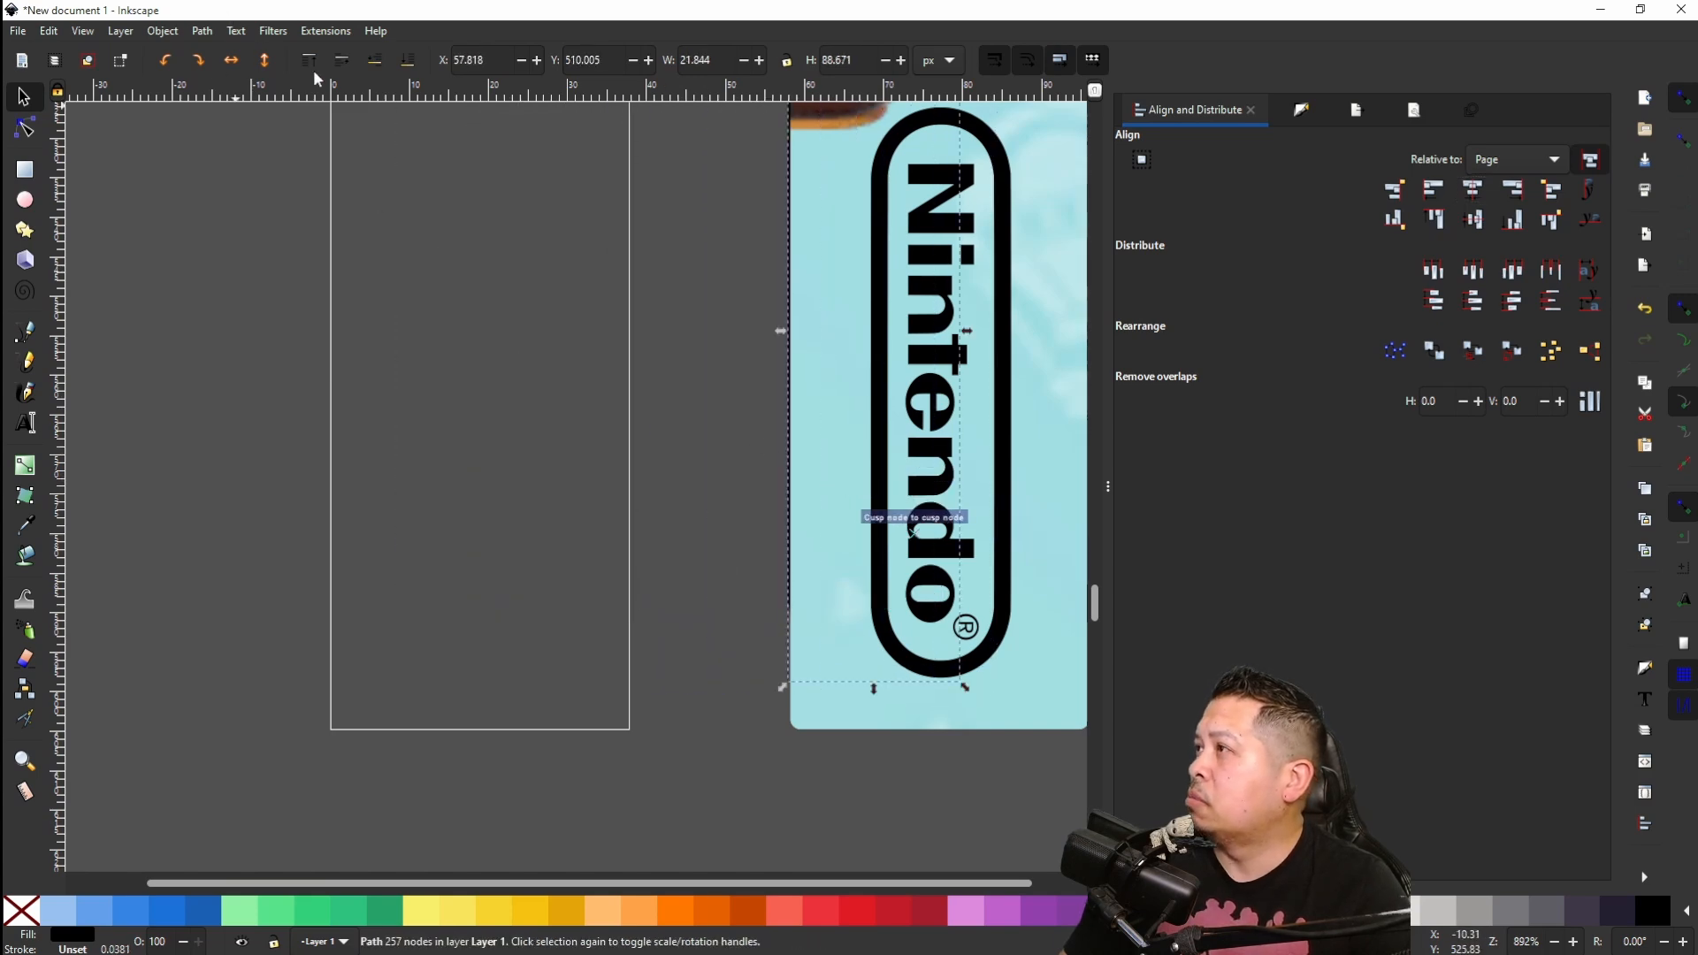
pyautogui.click(866, 911)
pyautogui.moveTo(855, 329); pyautogui.dragTo(924, 329)
# Step: Scale the red Nintendo logo down to about 18 × 72 px to match the spine's black logo
pyautogui.scroll(8, 929, 292)
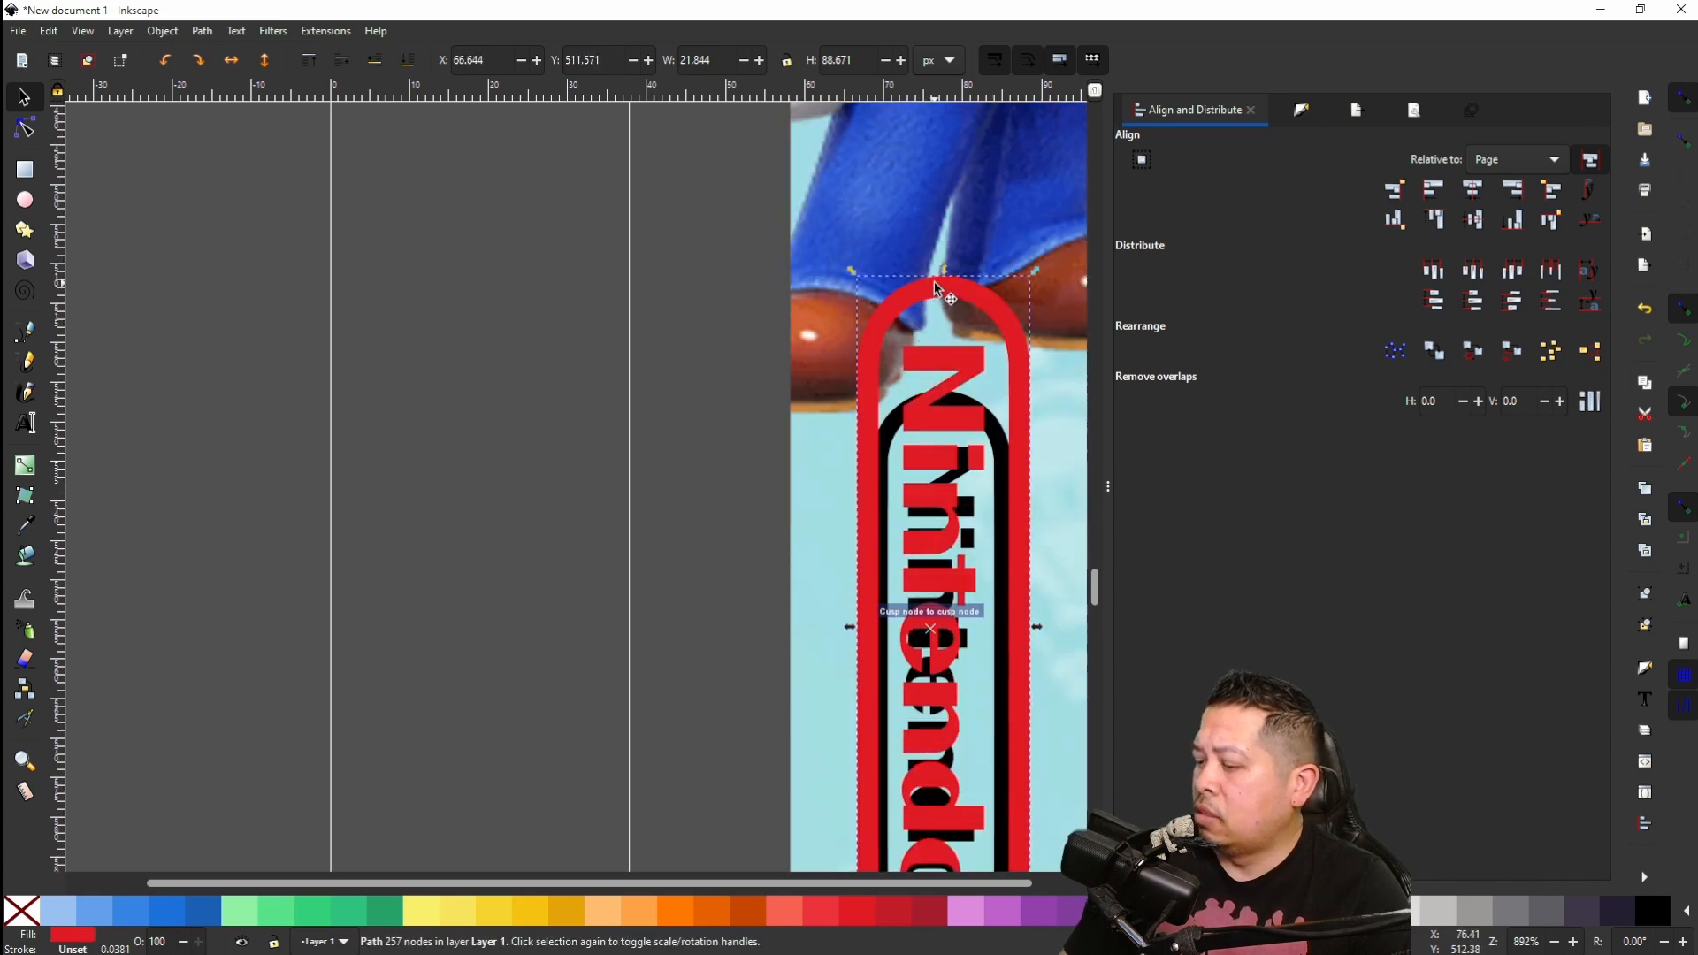
pyautogui.moveTo(946, 287); pyautogui.dragTo(954, 386)
pyautogui.scroll(-8, 955, 637)
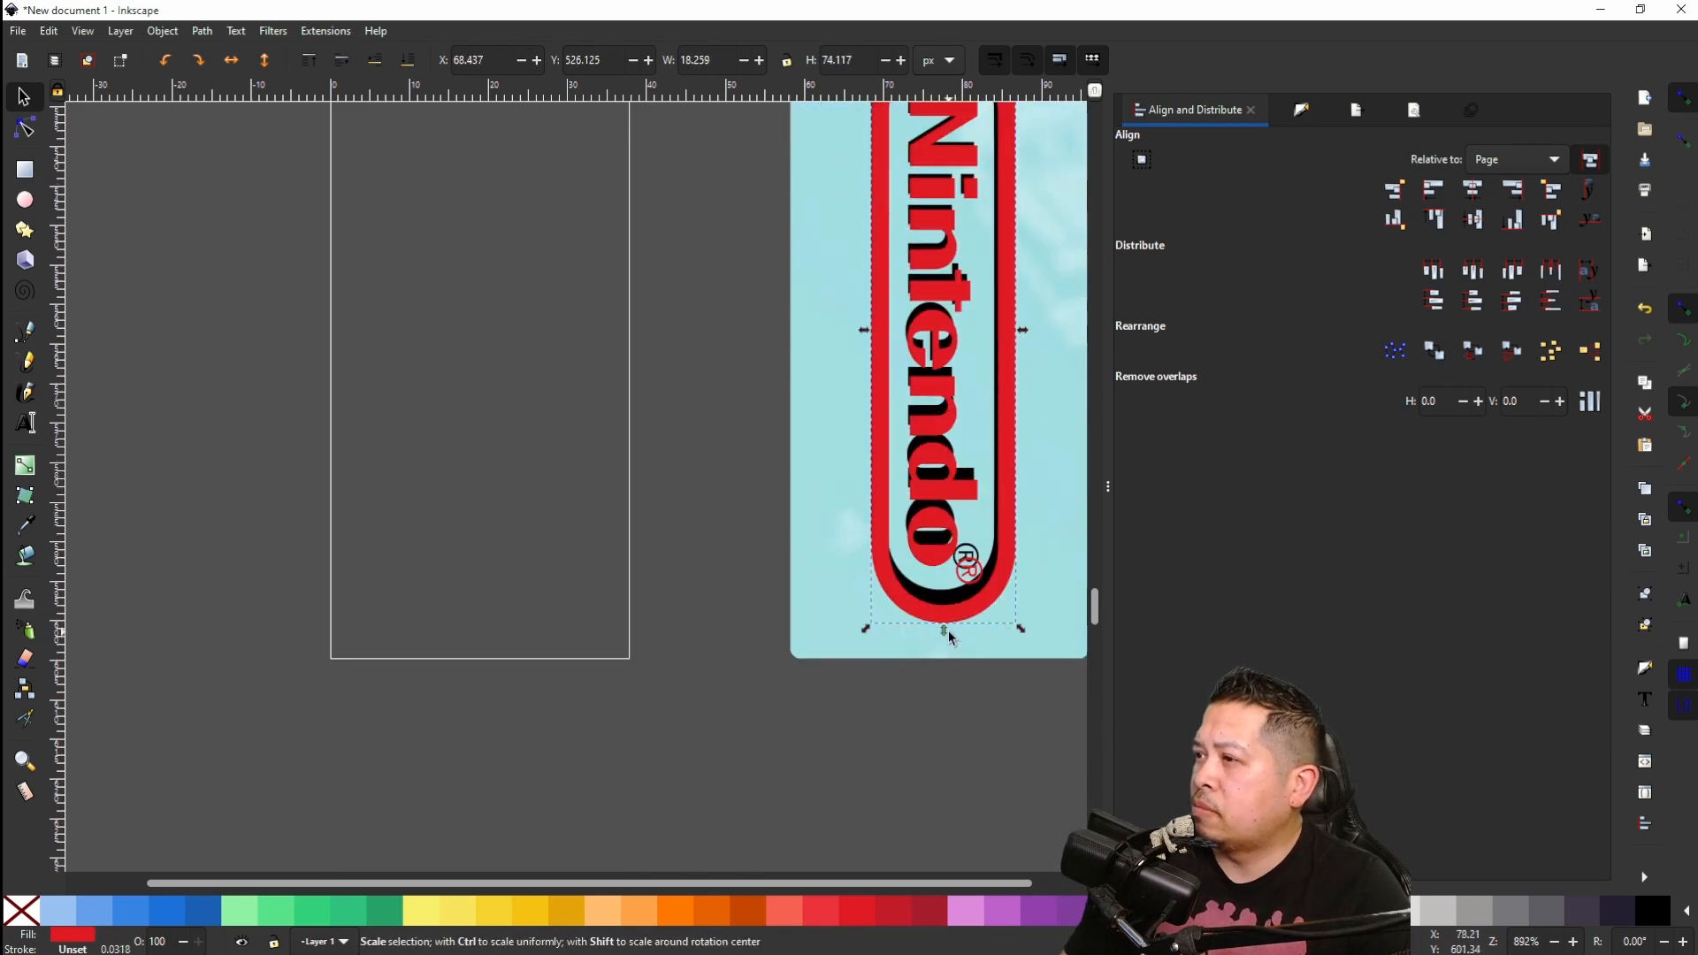
pyautogui.moveTo(946, 632); pyautogui.dragTo(946, 622)
pyautogui.scroll(5, 959, 530)
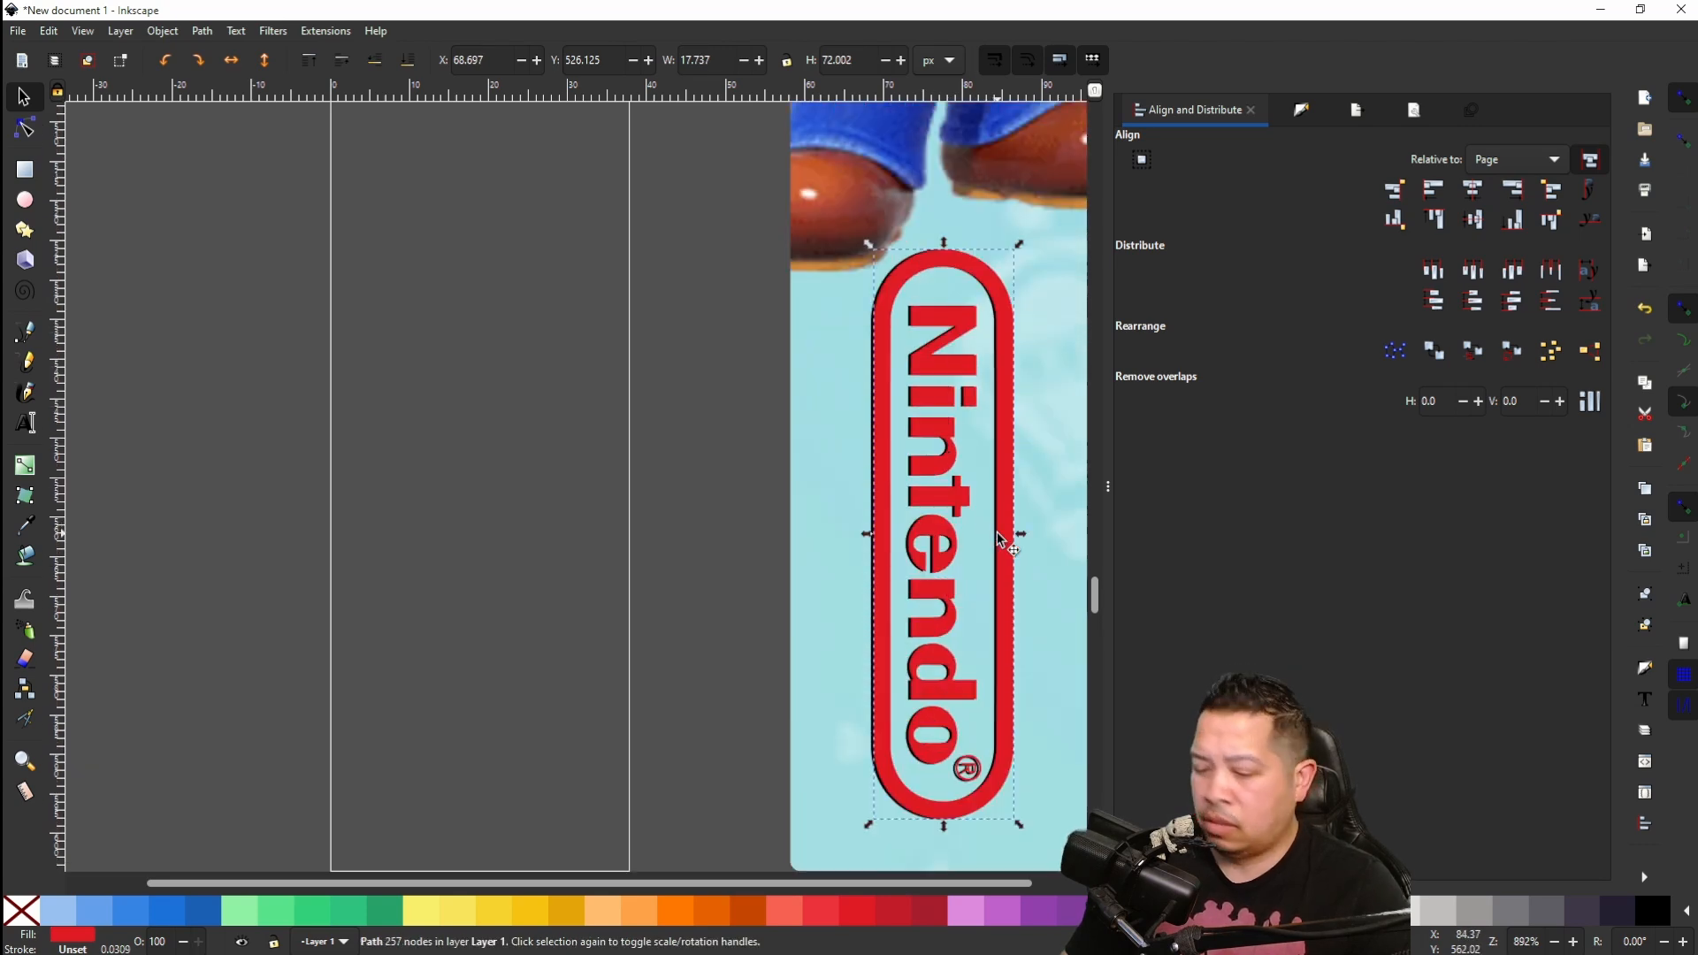
# Step: Move the resized Nintendo logo back onto the blank page and centre it horizontally relative to the page
pyautogui.press('Left')
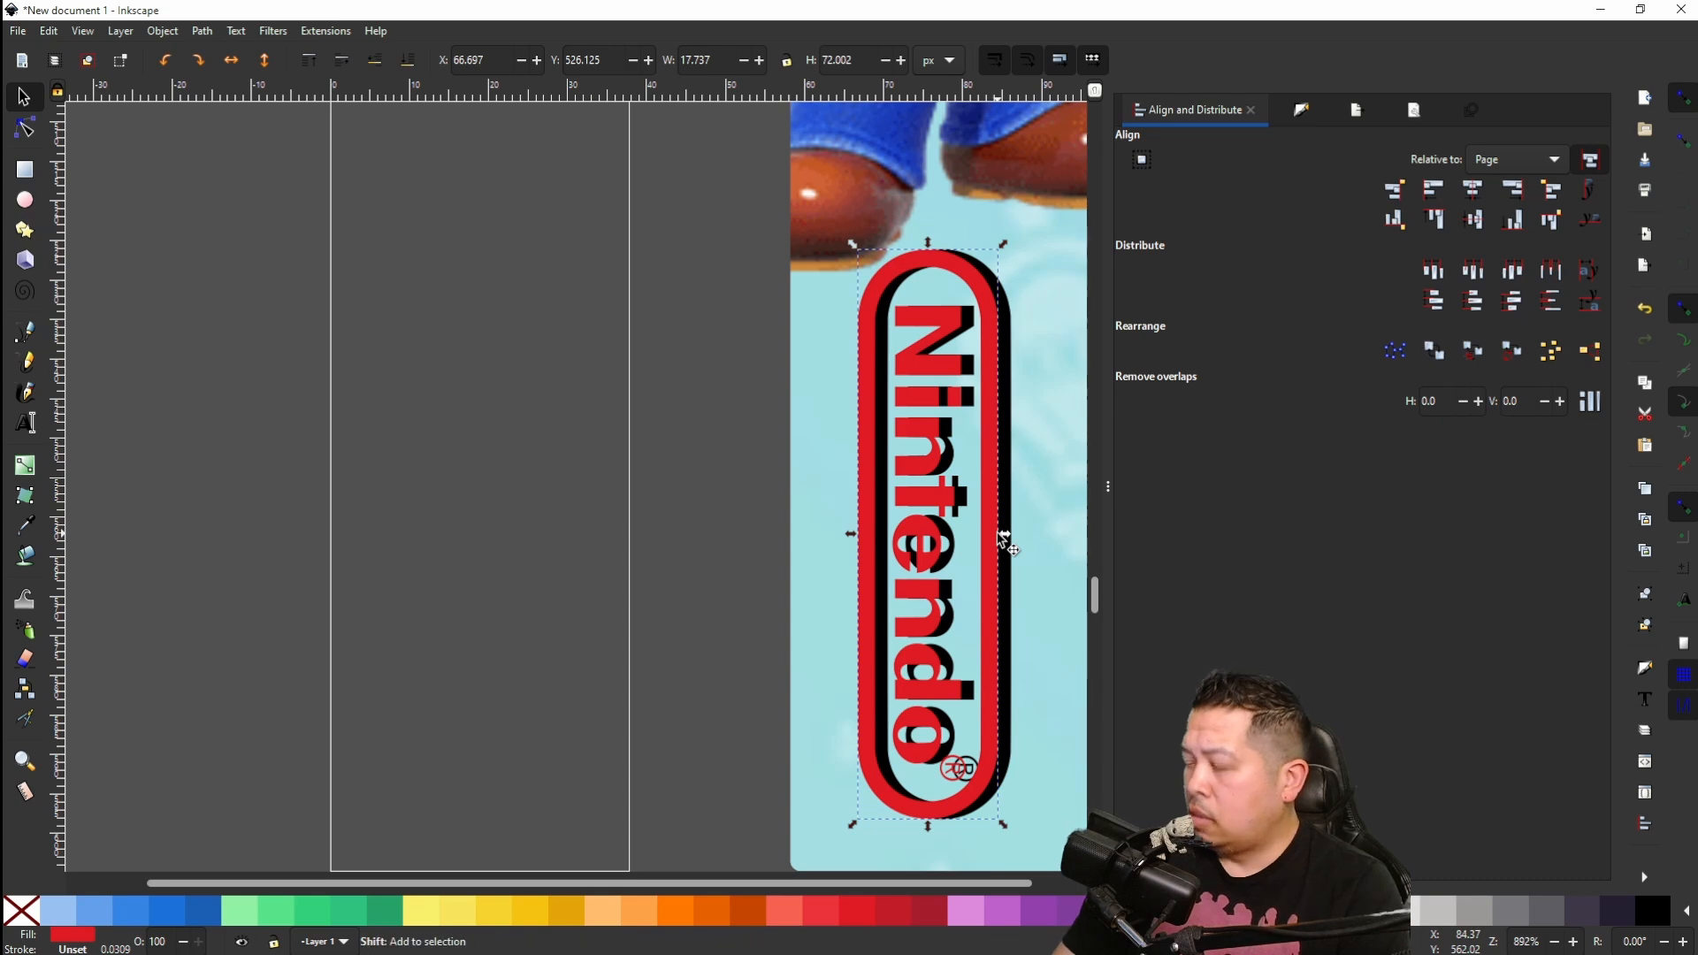
pyautogui.hotkey('shift', 'Left')
pyautogui.hotkey('shift', 'Left')
pyautogui.hotkey('shift', 'Left')
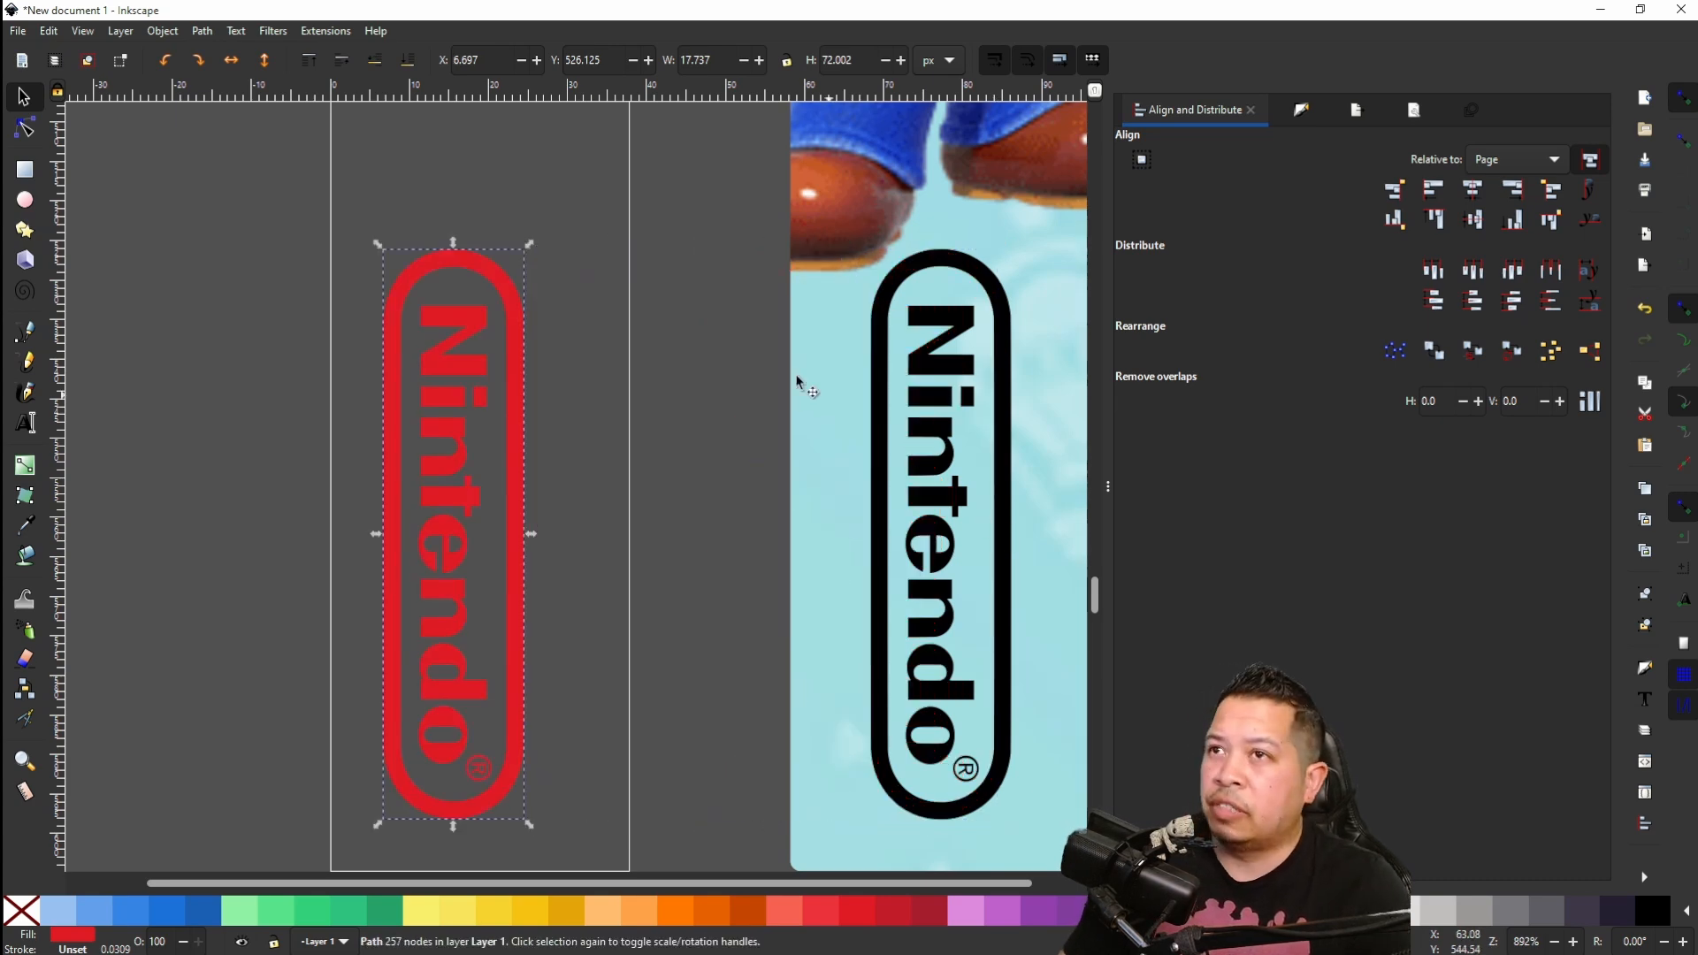
pyautogui.click(1480, 196)
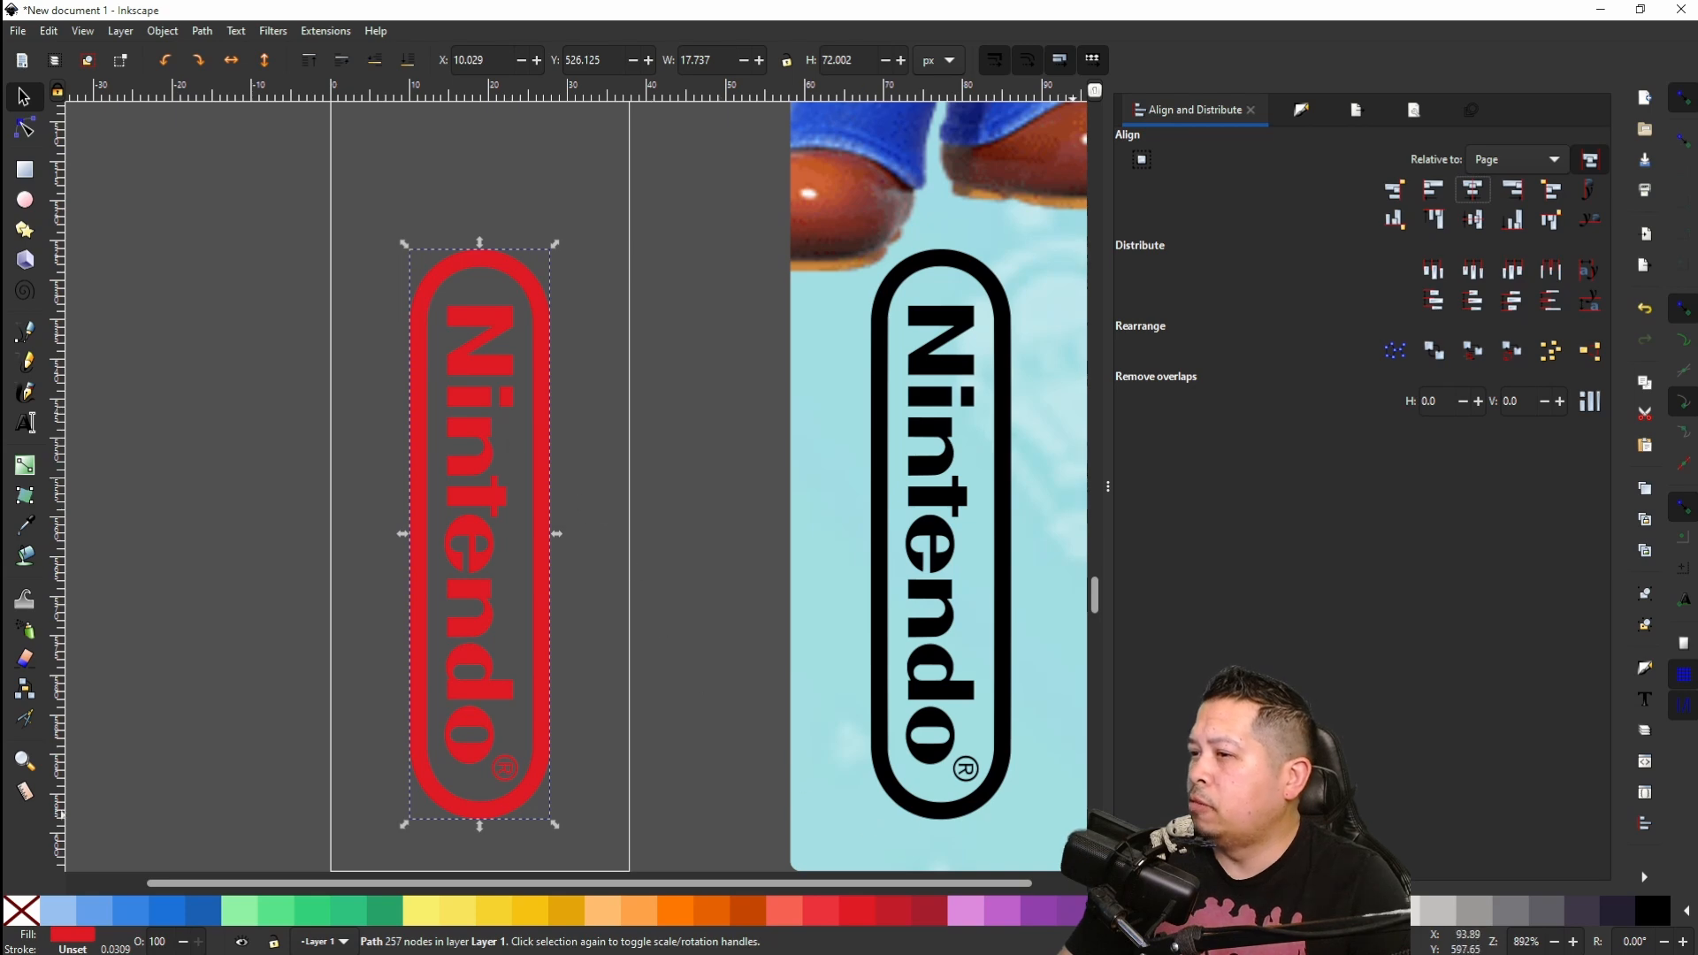
# Step: Fill the Nintendo logo on the blank page black and delete the Mario Party reference spine beside it
pyautogui.click(1652, 910)
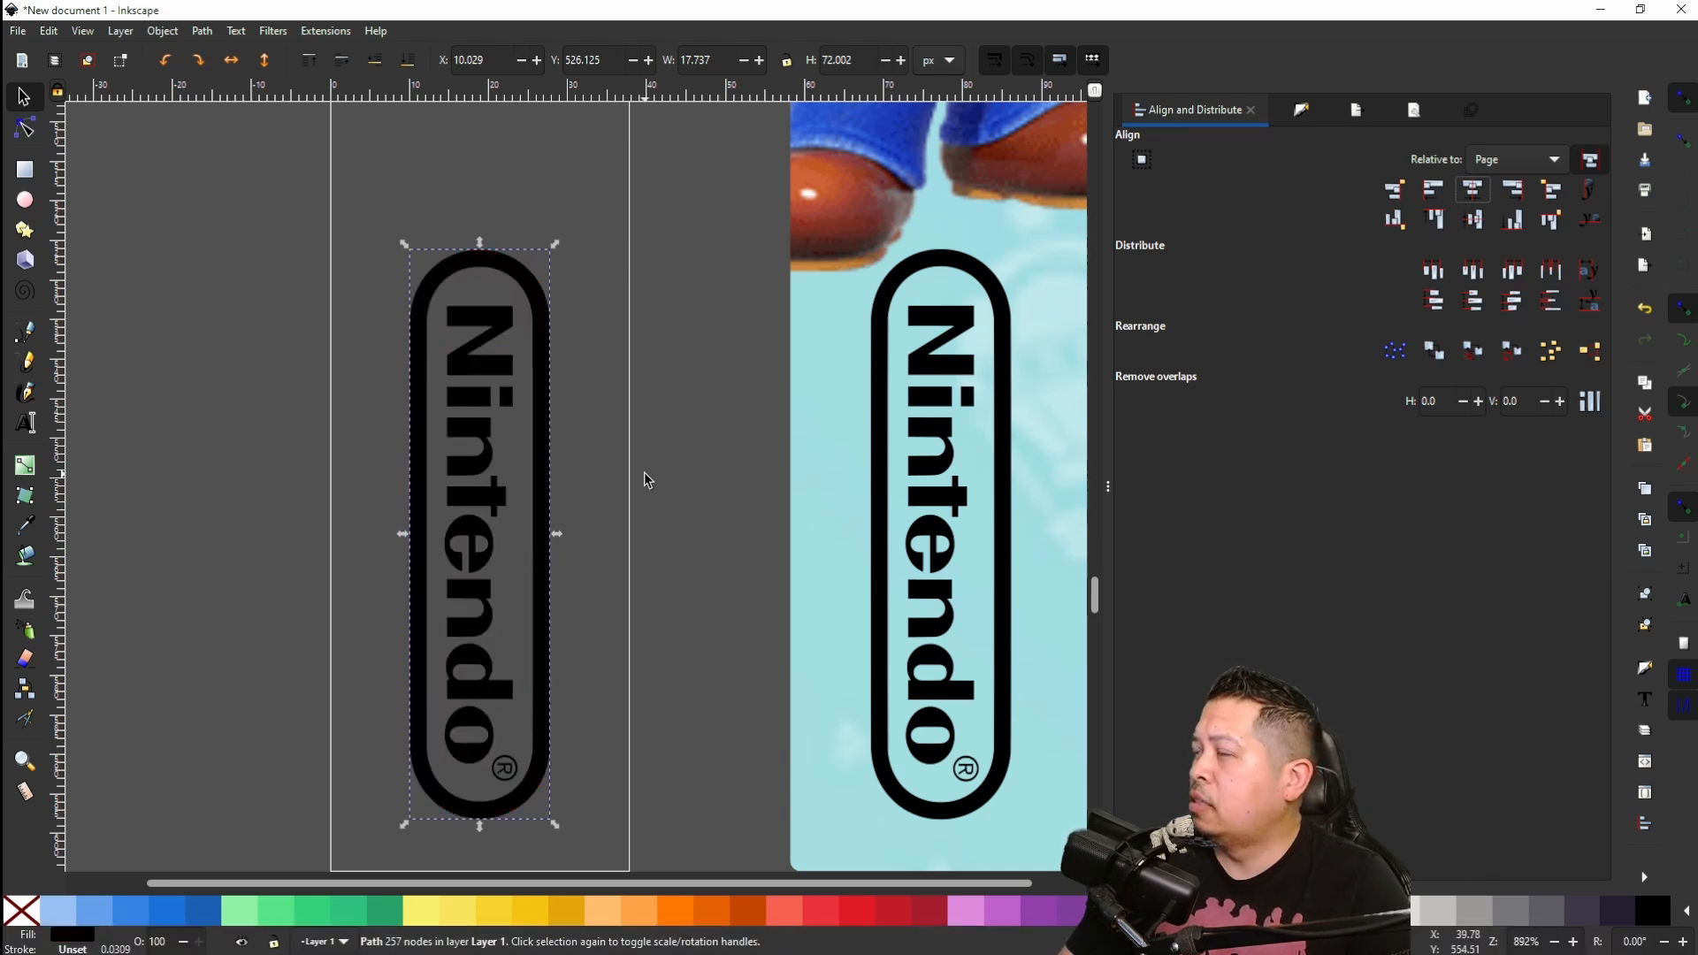
pyautogui.scroll(-8, 644, 473)
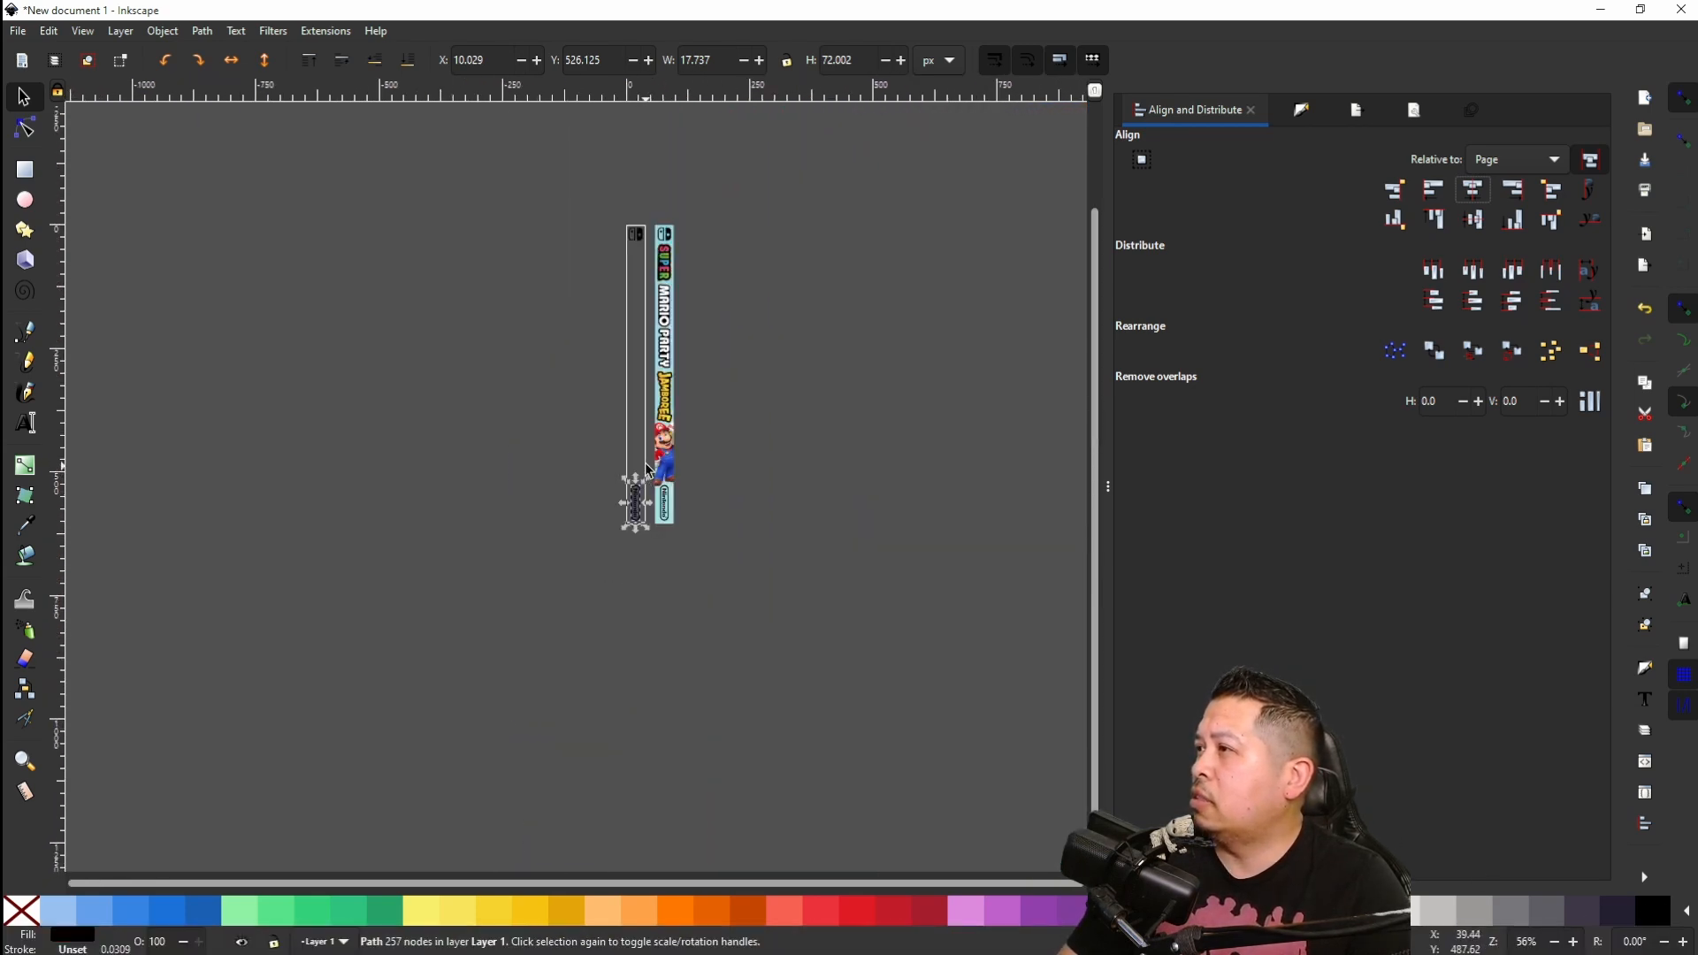
pyautogui.scroll(2, 645, 463)
pyautogui.rightClick(668, 421)
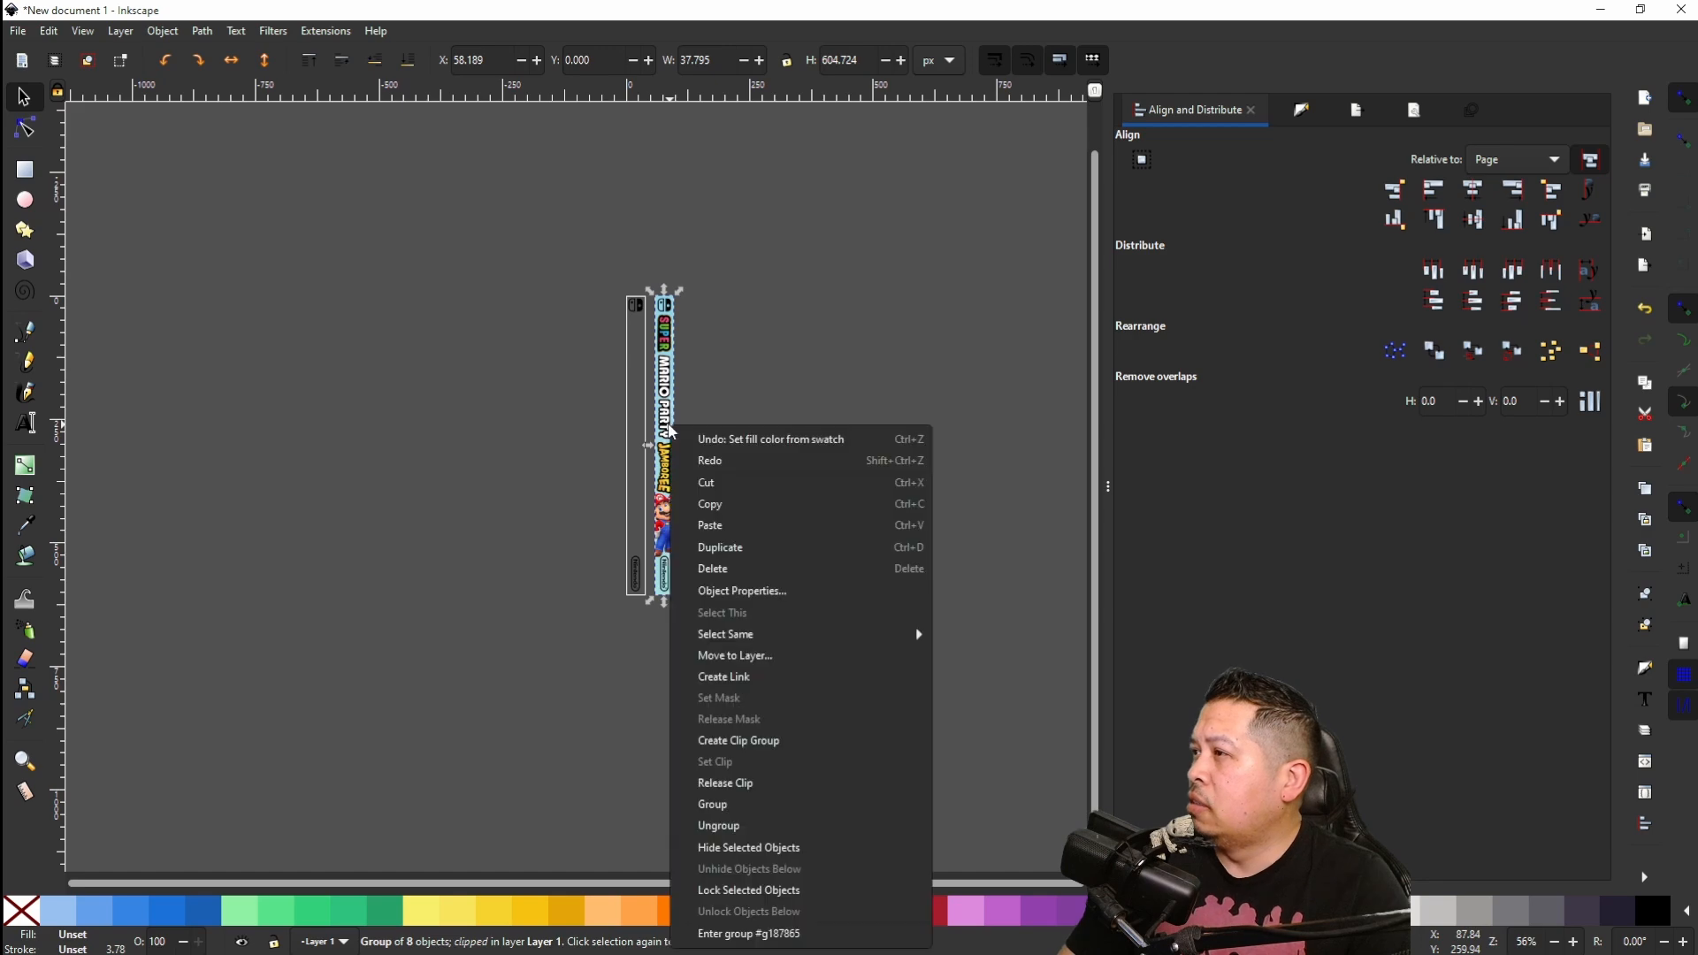
pyautogui.click(715, 576)
pyautogui.scroll(4, 625, 493)
pyautogui.scroll(-2, 626, 500)
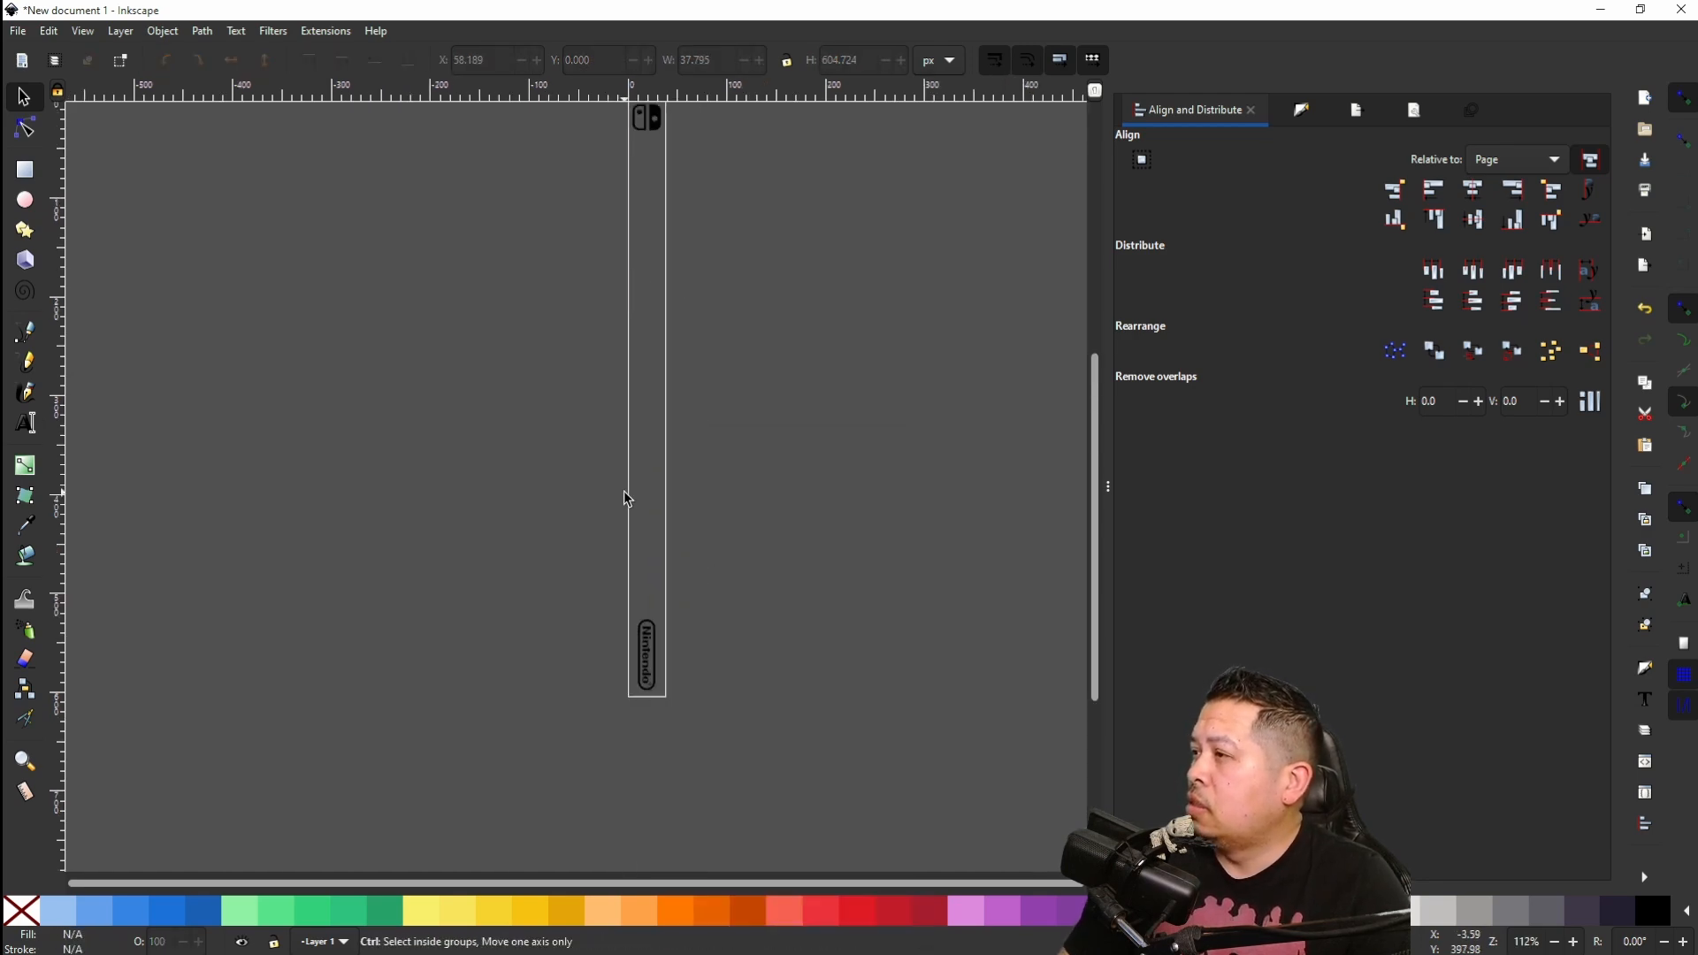
pyautogui.scroll(2, 627, 496)
pyautogui.scroll(-2, 629, 485)
pyautogui.scroll(2, 628, 485)
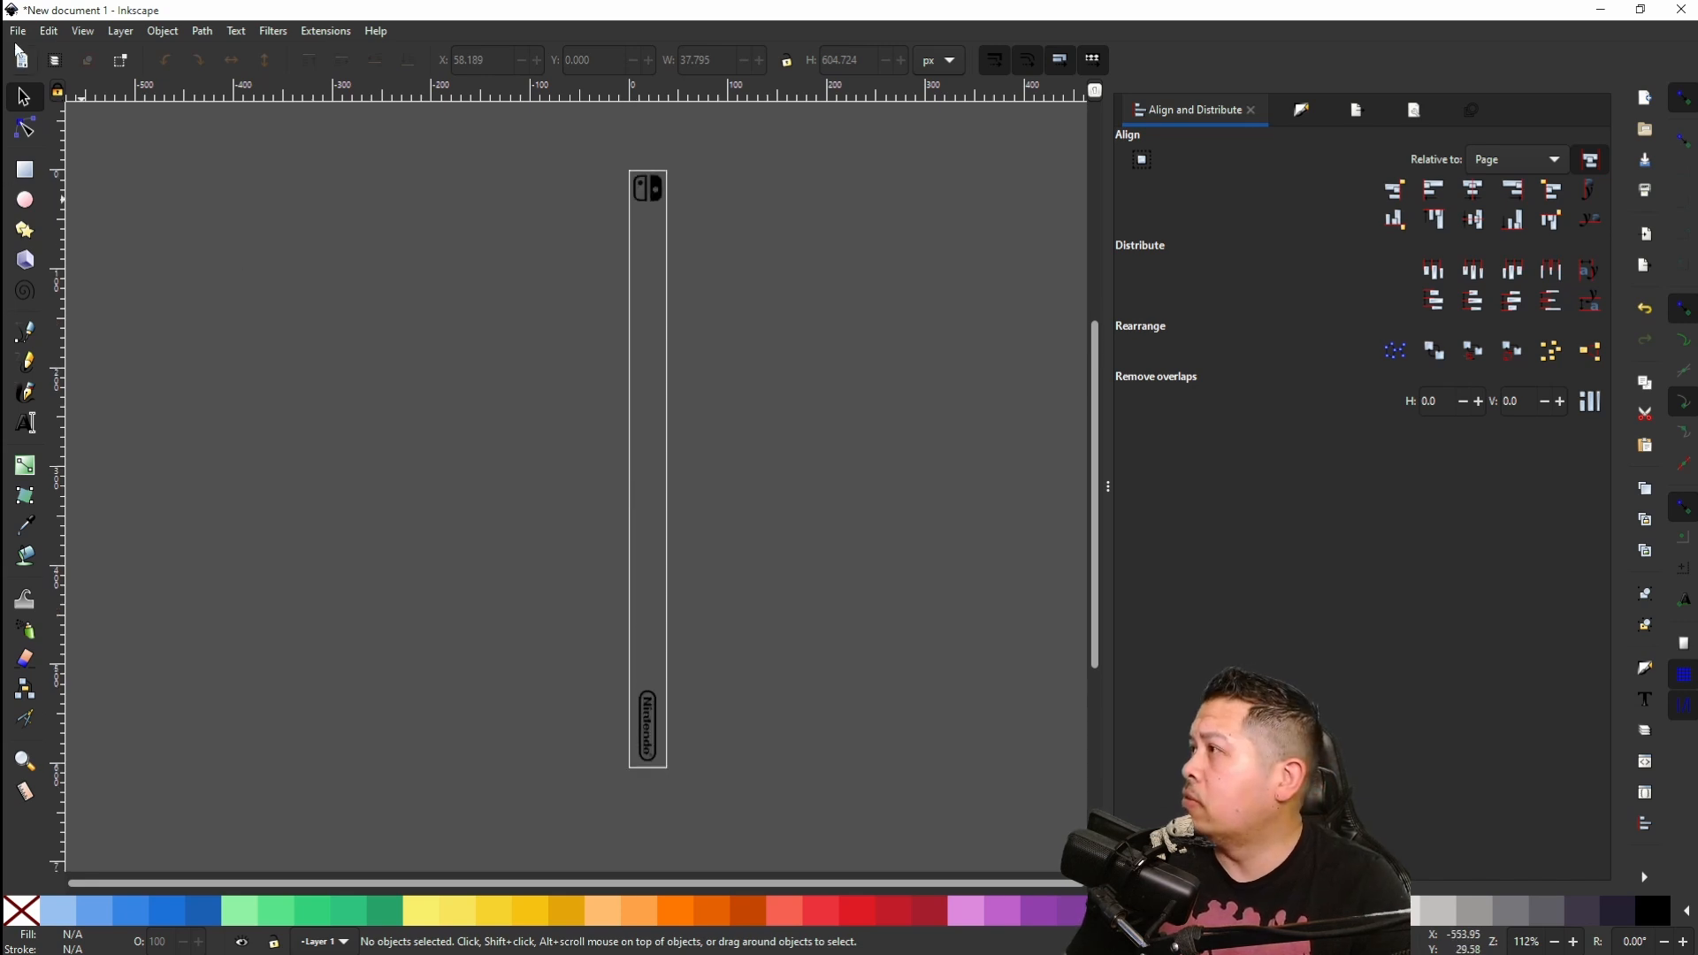
# Step: Switch to Chrome and search Google for "super mario maker 2 logo"
pyautogui.moveTo(604, 952)
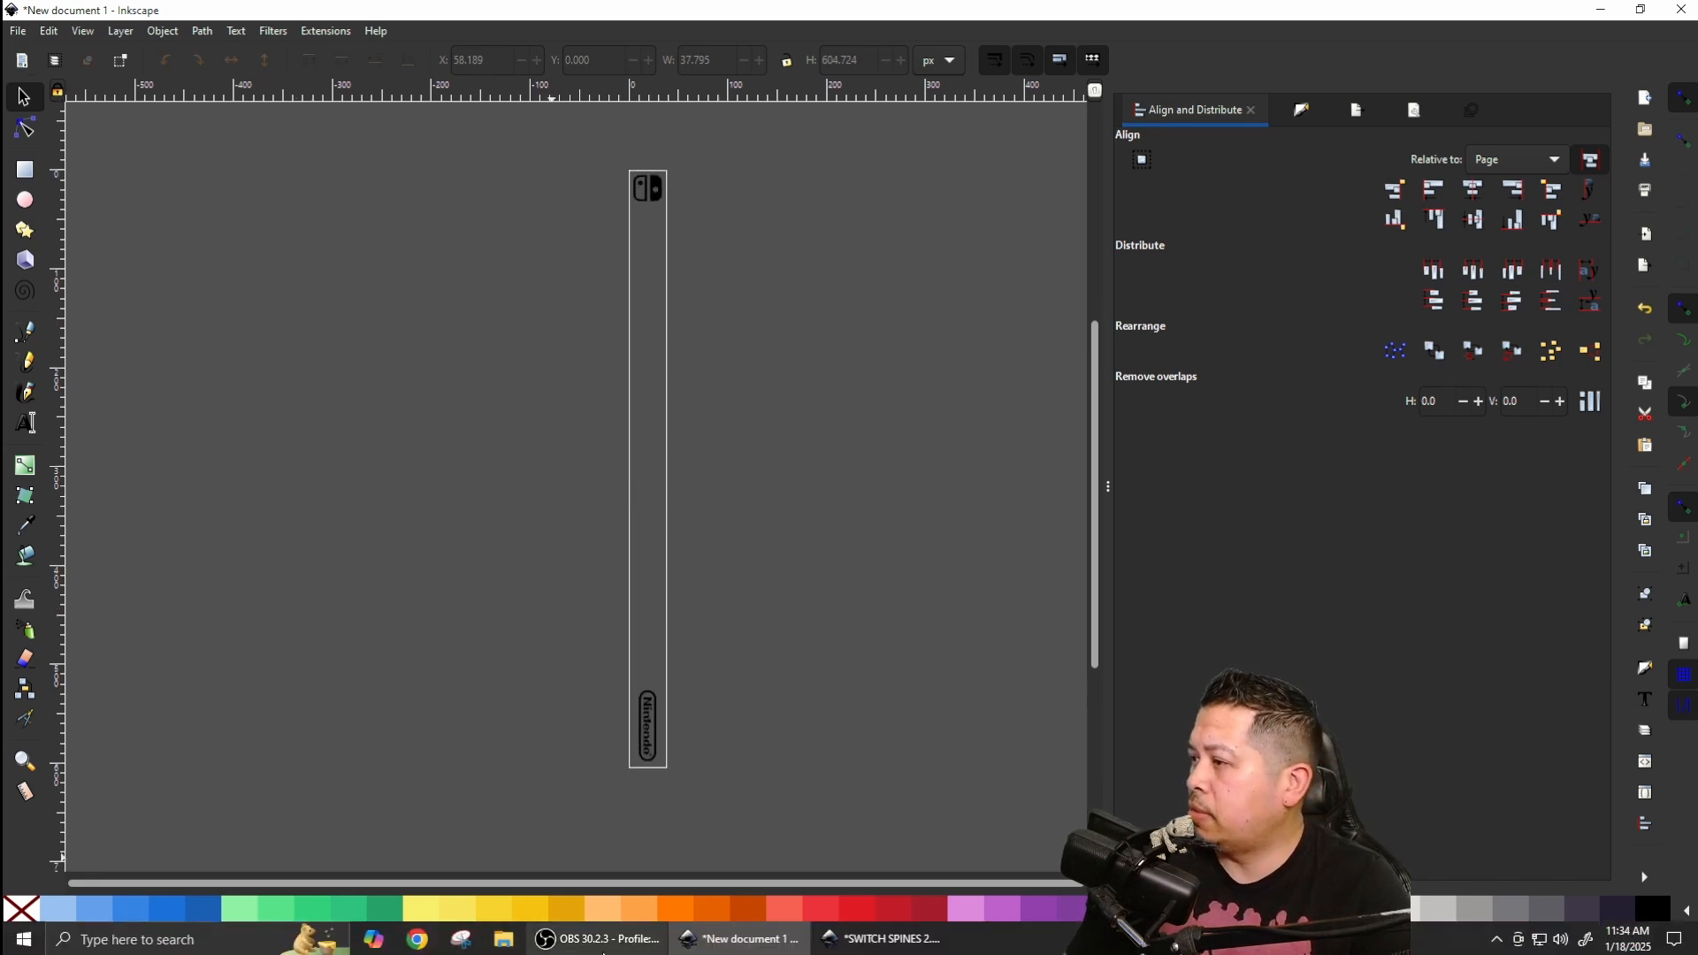
pyautogui.click(417, 939)
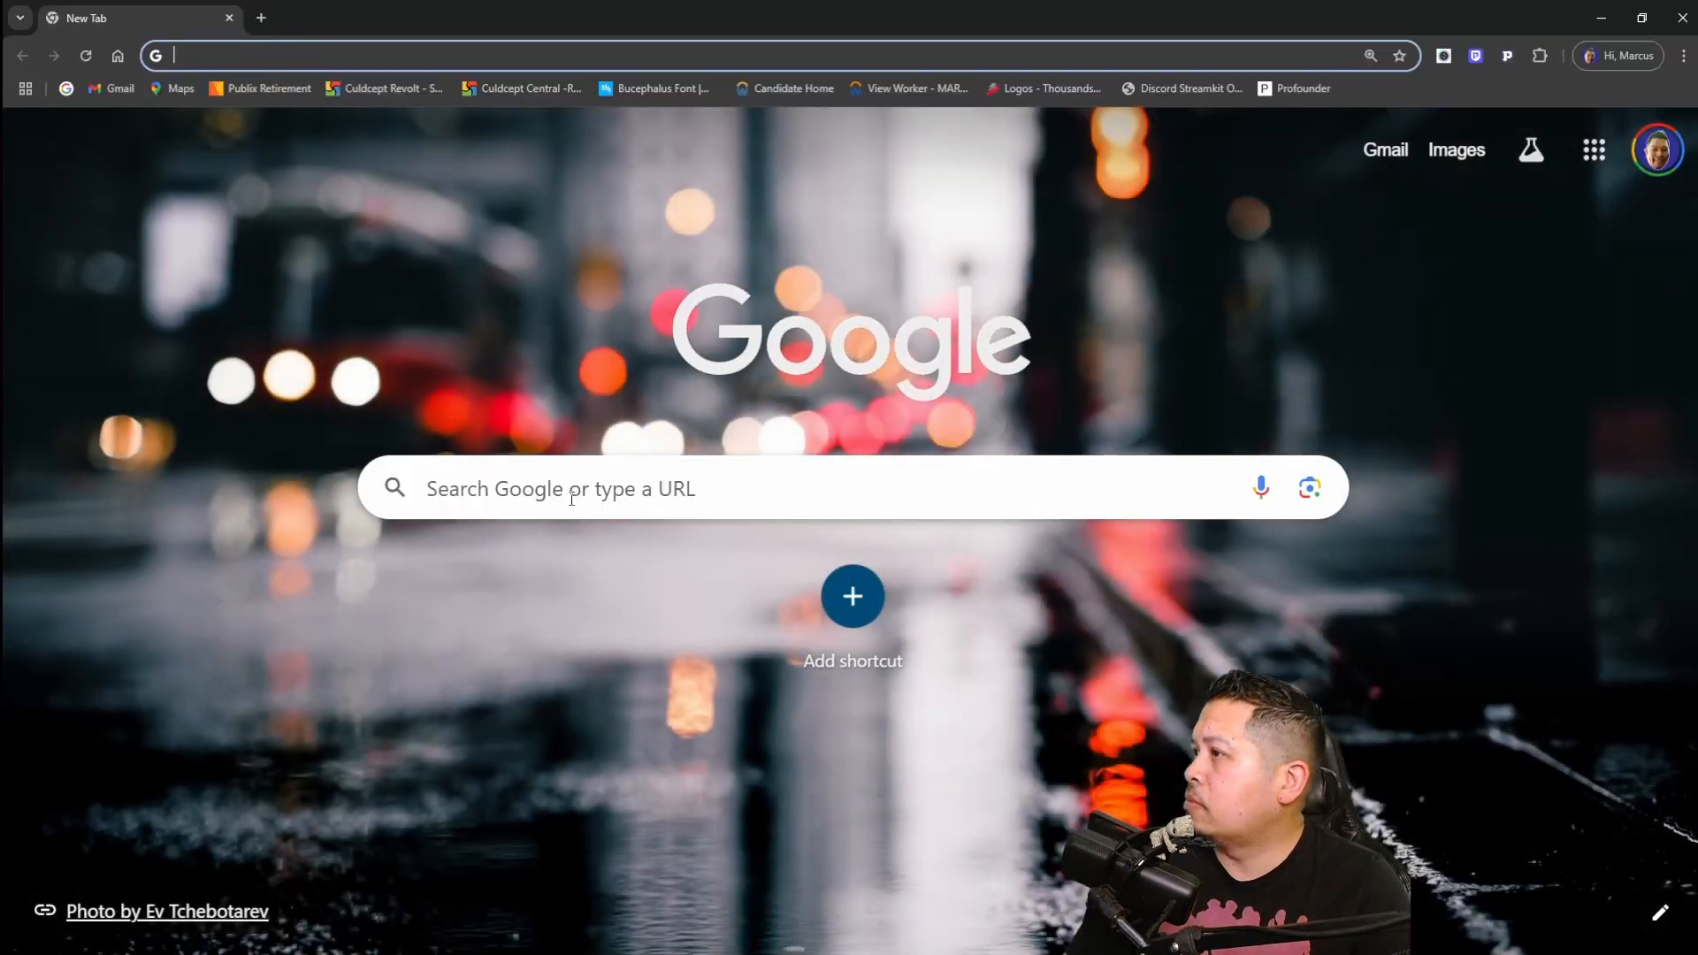
pyautogui.click(570, 498)
pyautogui.click(557, 612)
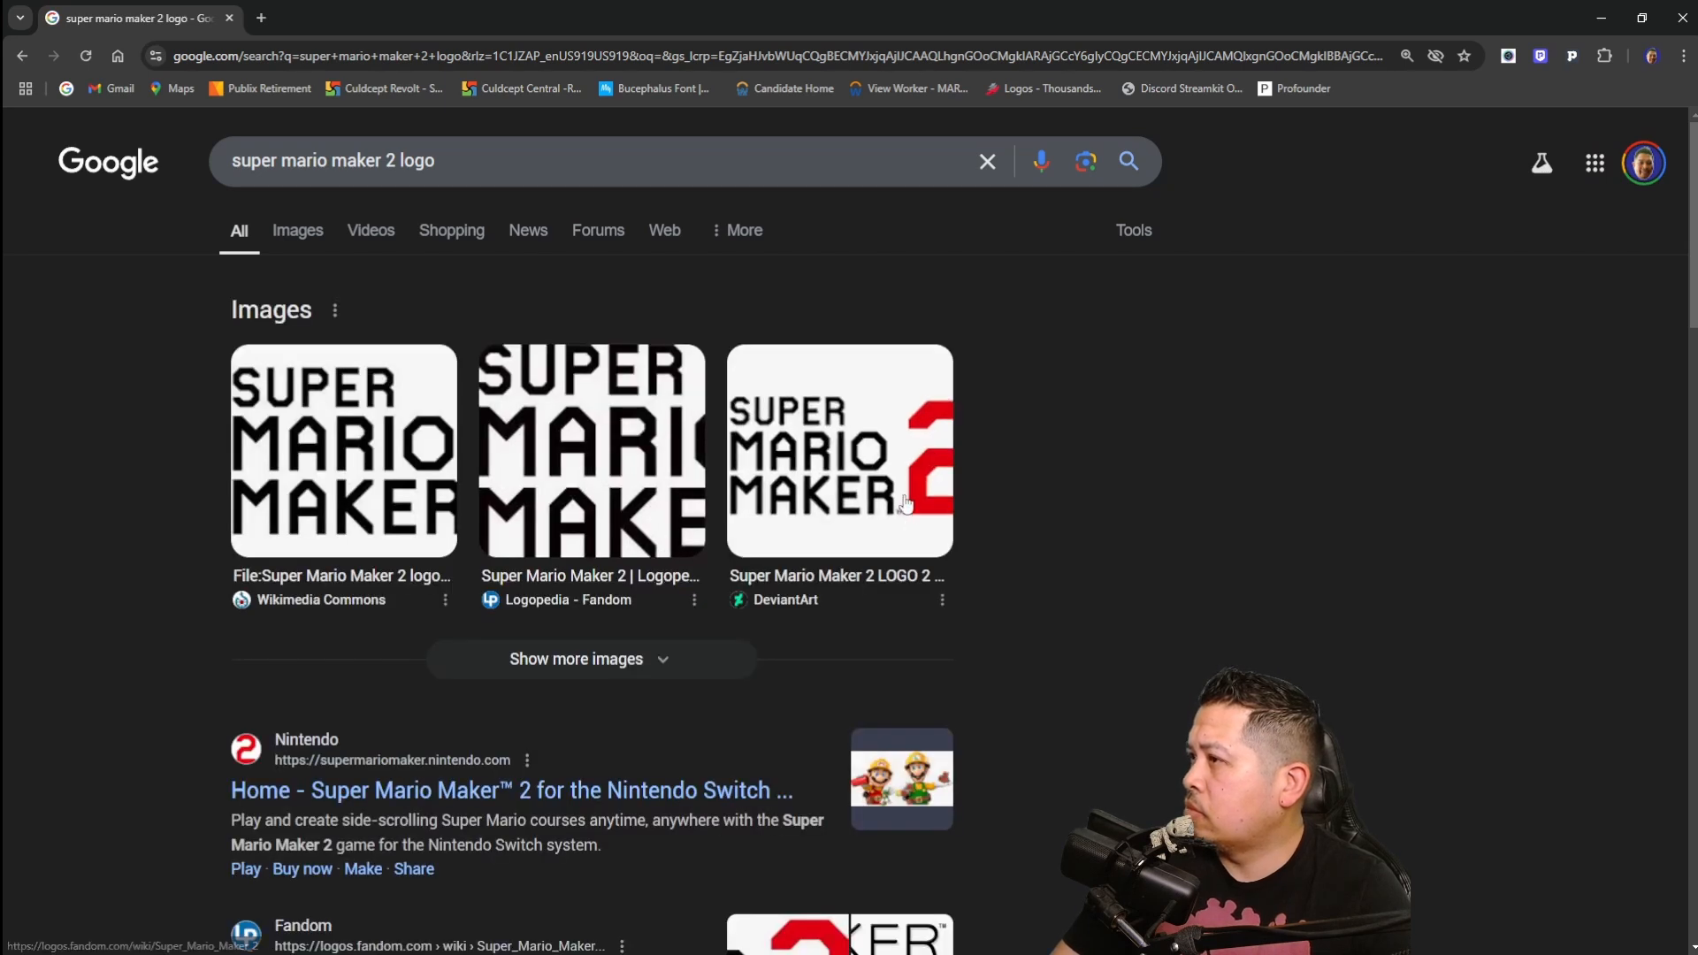
# Step: Open the DeviantArt Super Mario Maker 2 logo result and save its image as a PNG in Downloads
pyautogui.click(862, 475)
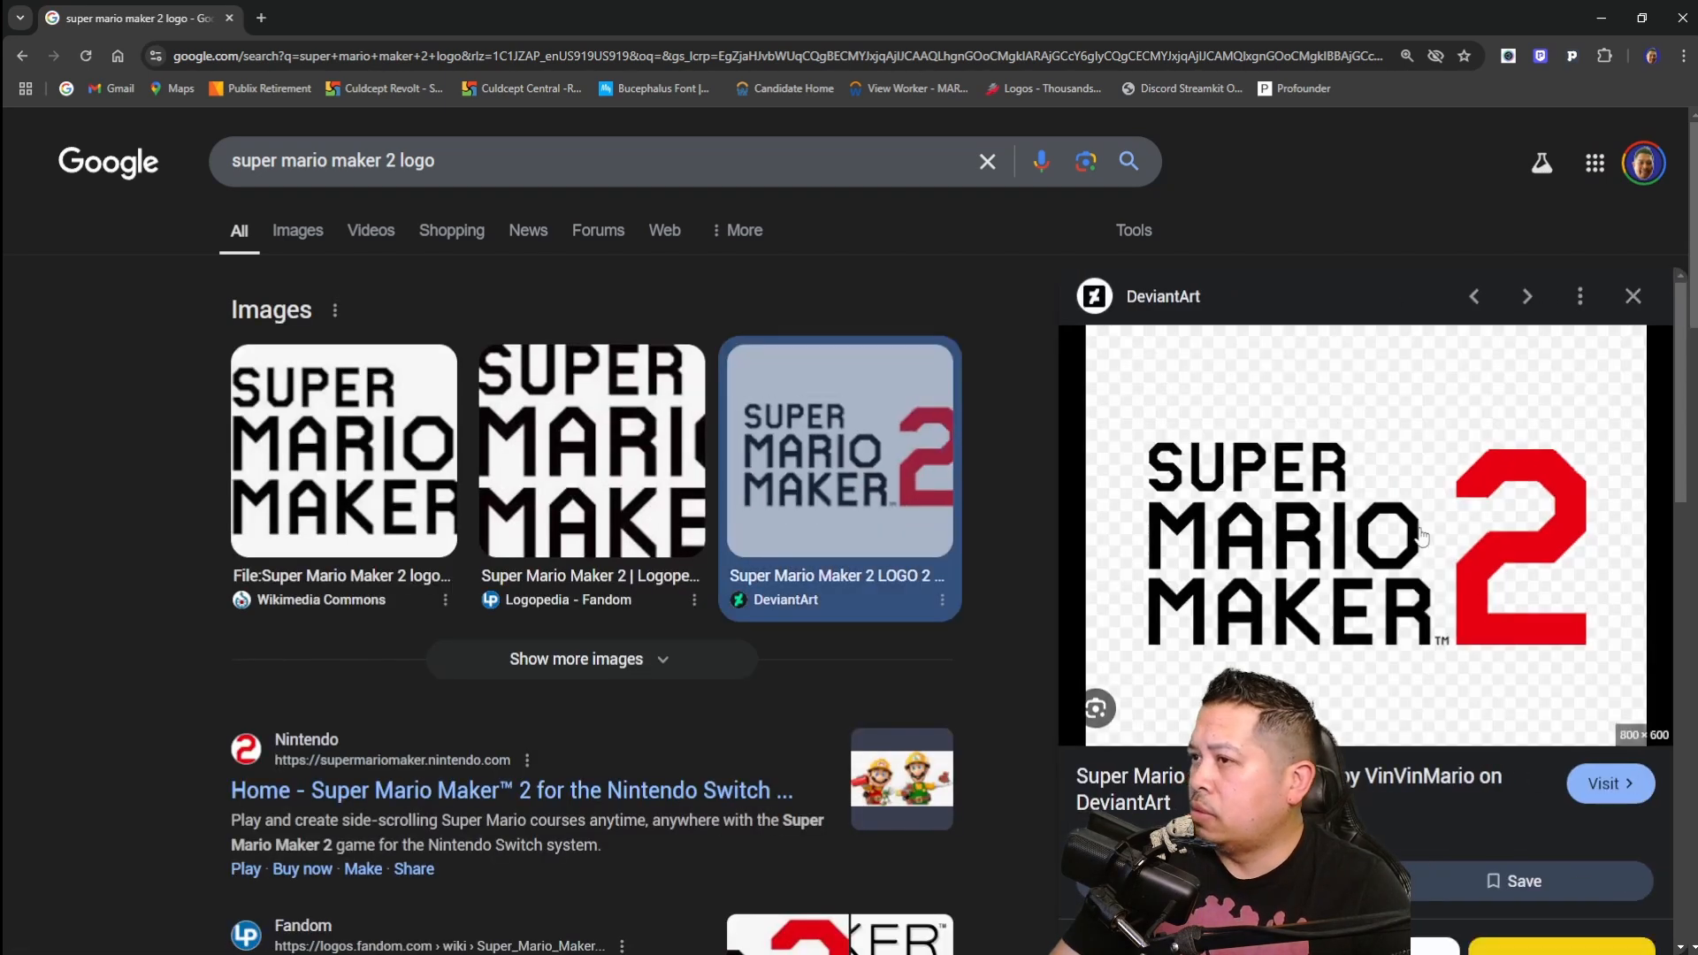
pyautogui.rightClick(1387, 556)
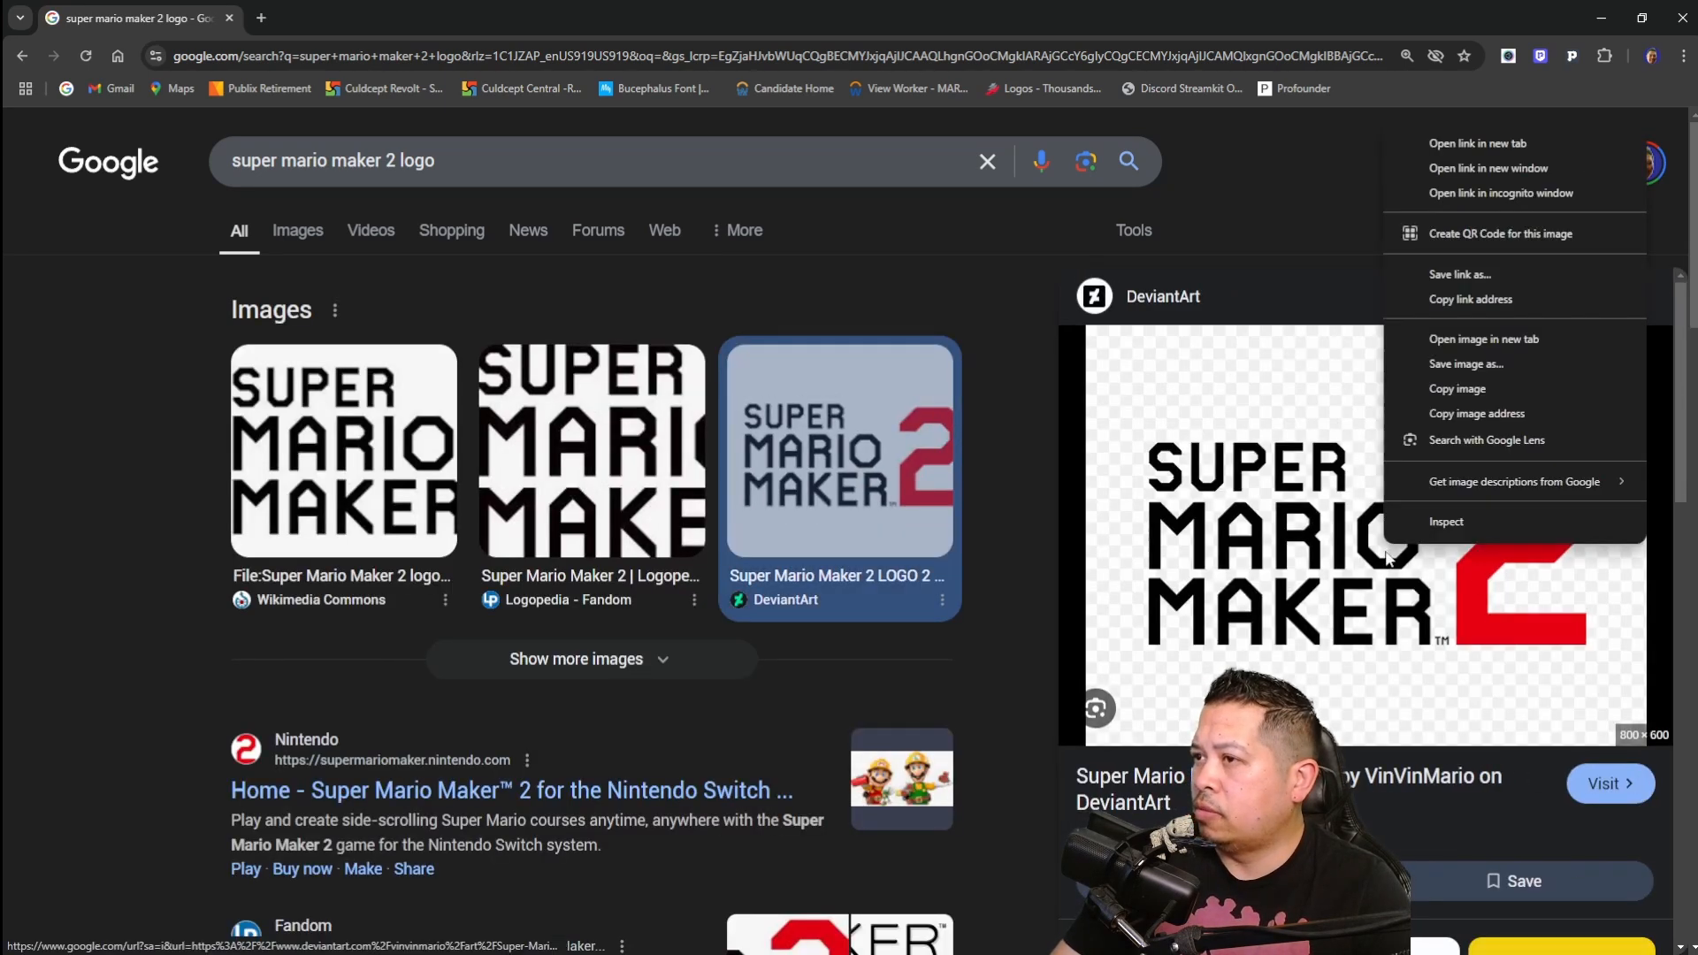
pyautogui.click(1457, 364)
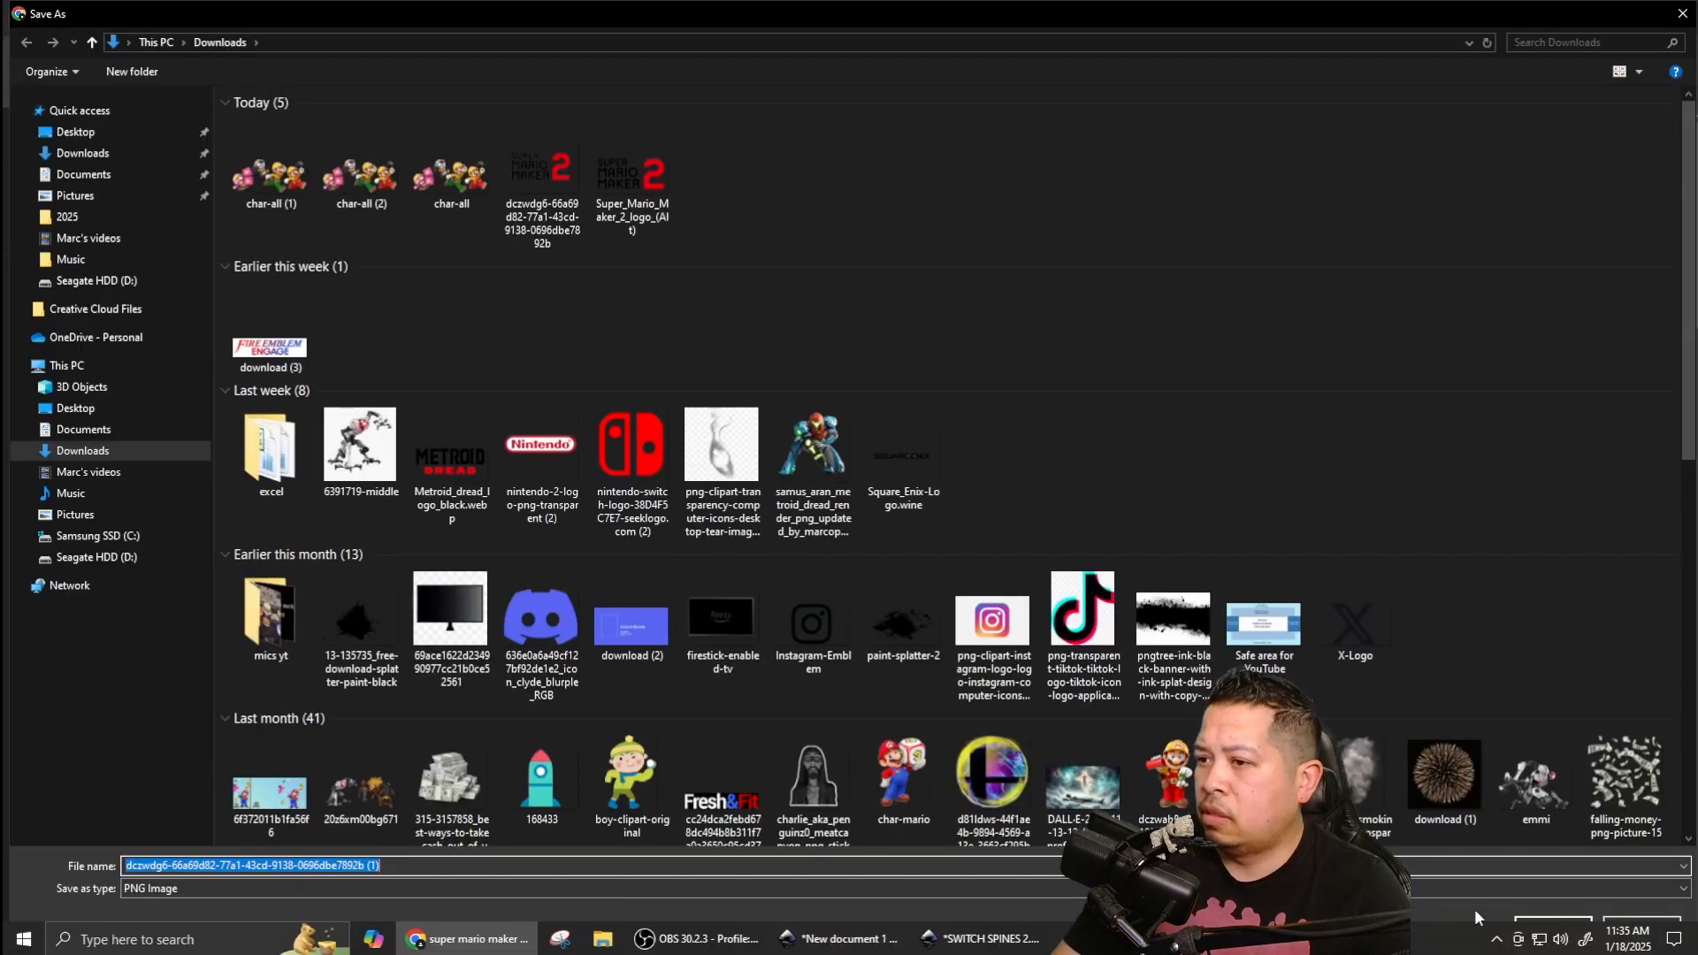
pyautogui.click(1554, 927)
# Step: Switch to the SWITCH SPINES 2.svg document in Inkscape and close it without saving
pyautogui.moveTo(1061, 952)
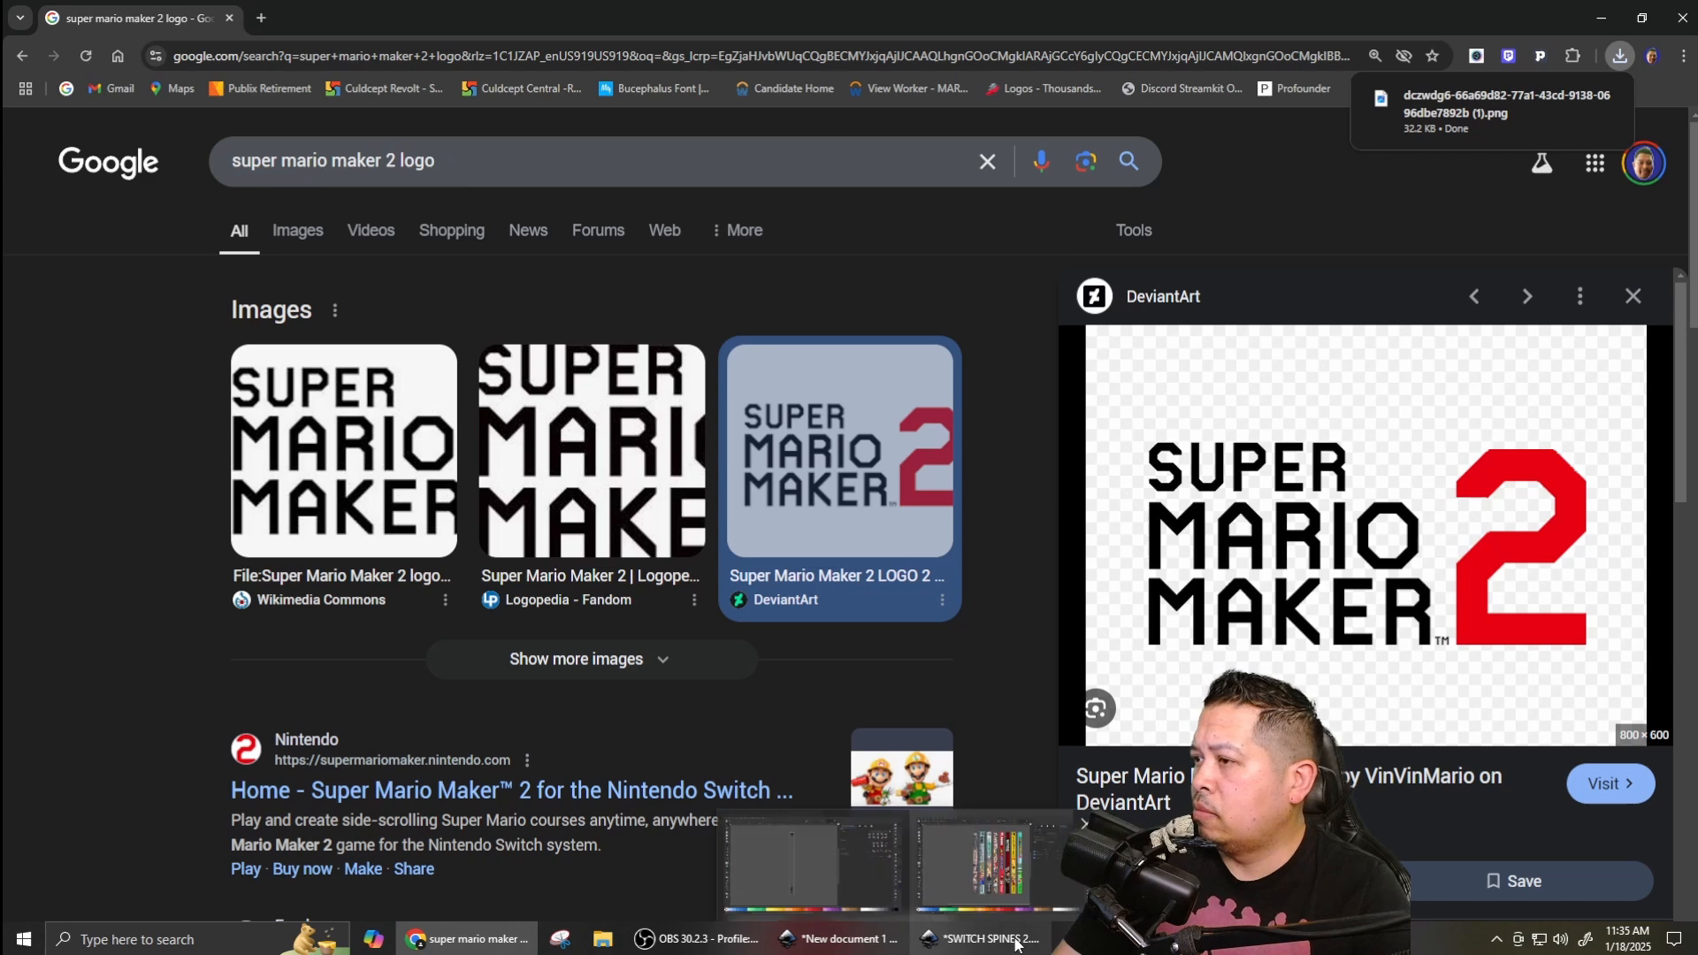
pyautogui.click(982, 939)
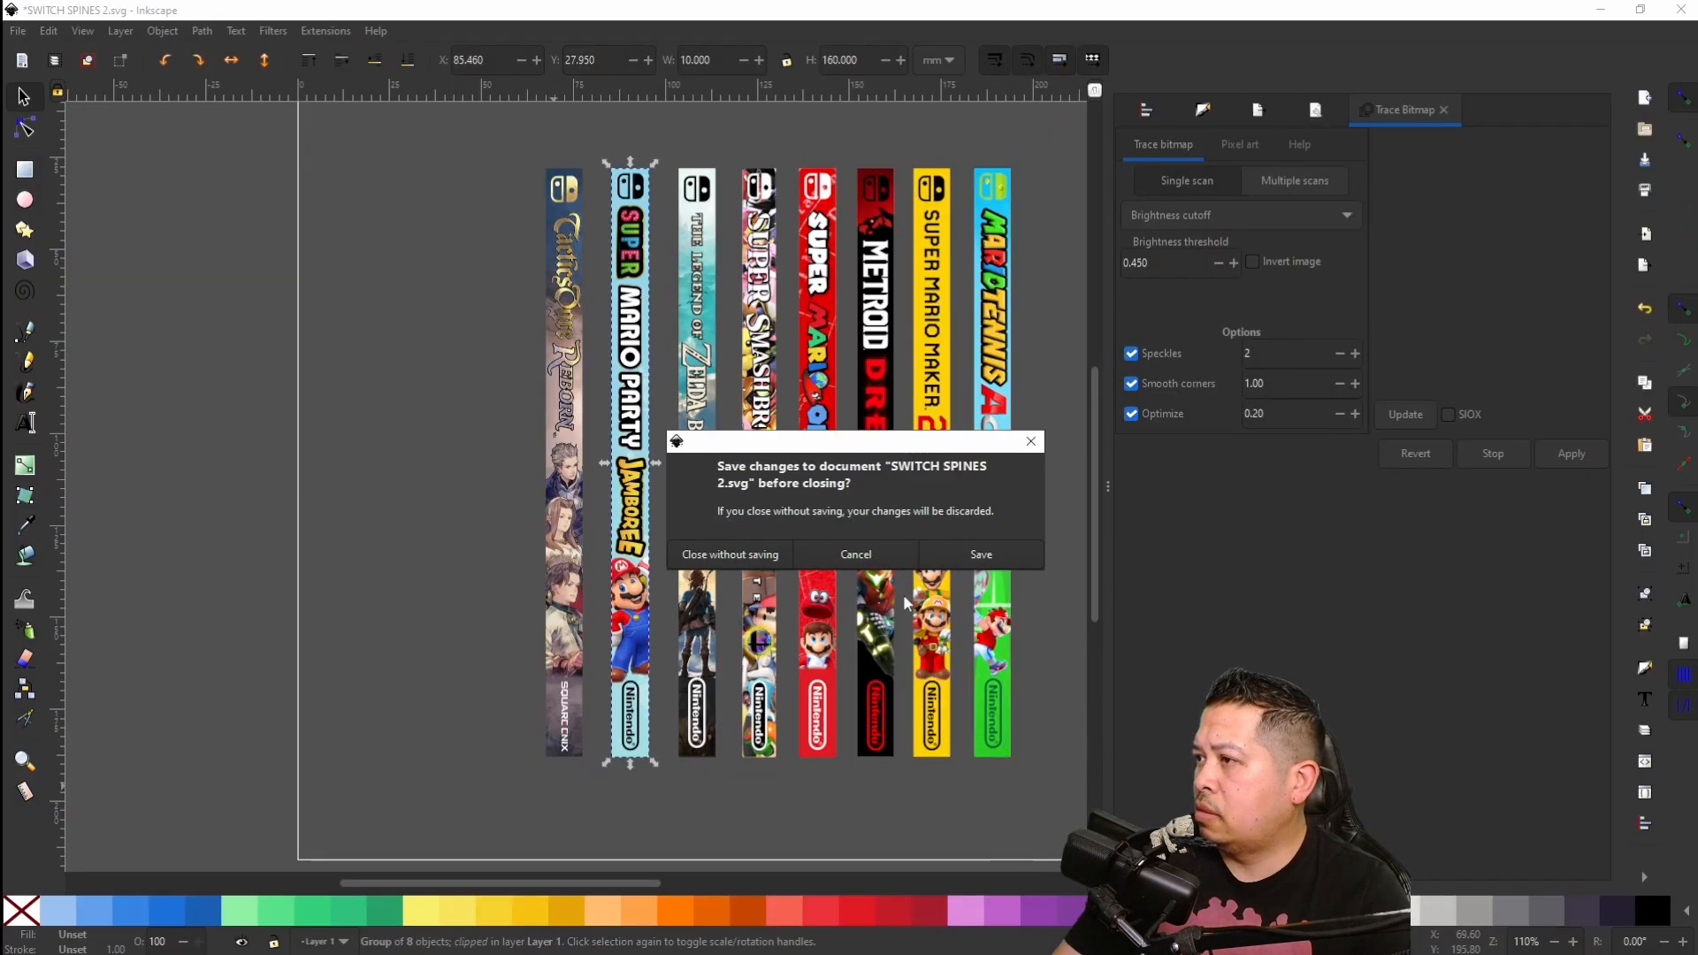
pyautogui.click(782, 552)
# Step: Import the downloaded Super Mario Maker 2 logo PNG from Downloads into the blank spine document
pyautogui.moveTo(696, 948)
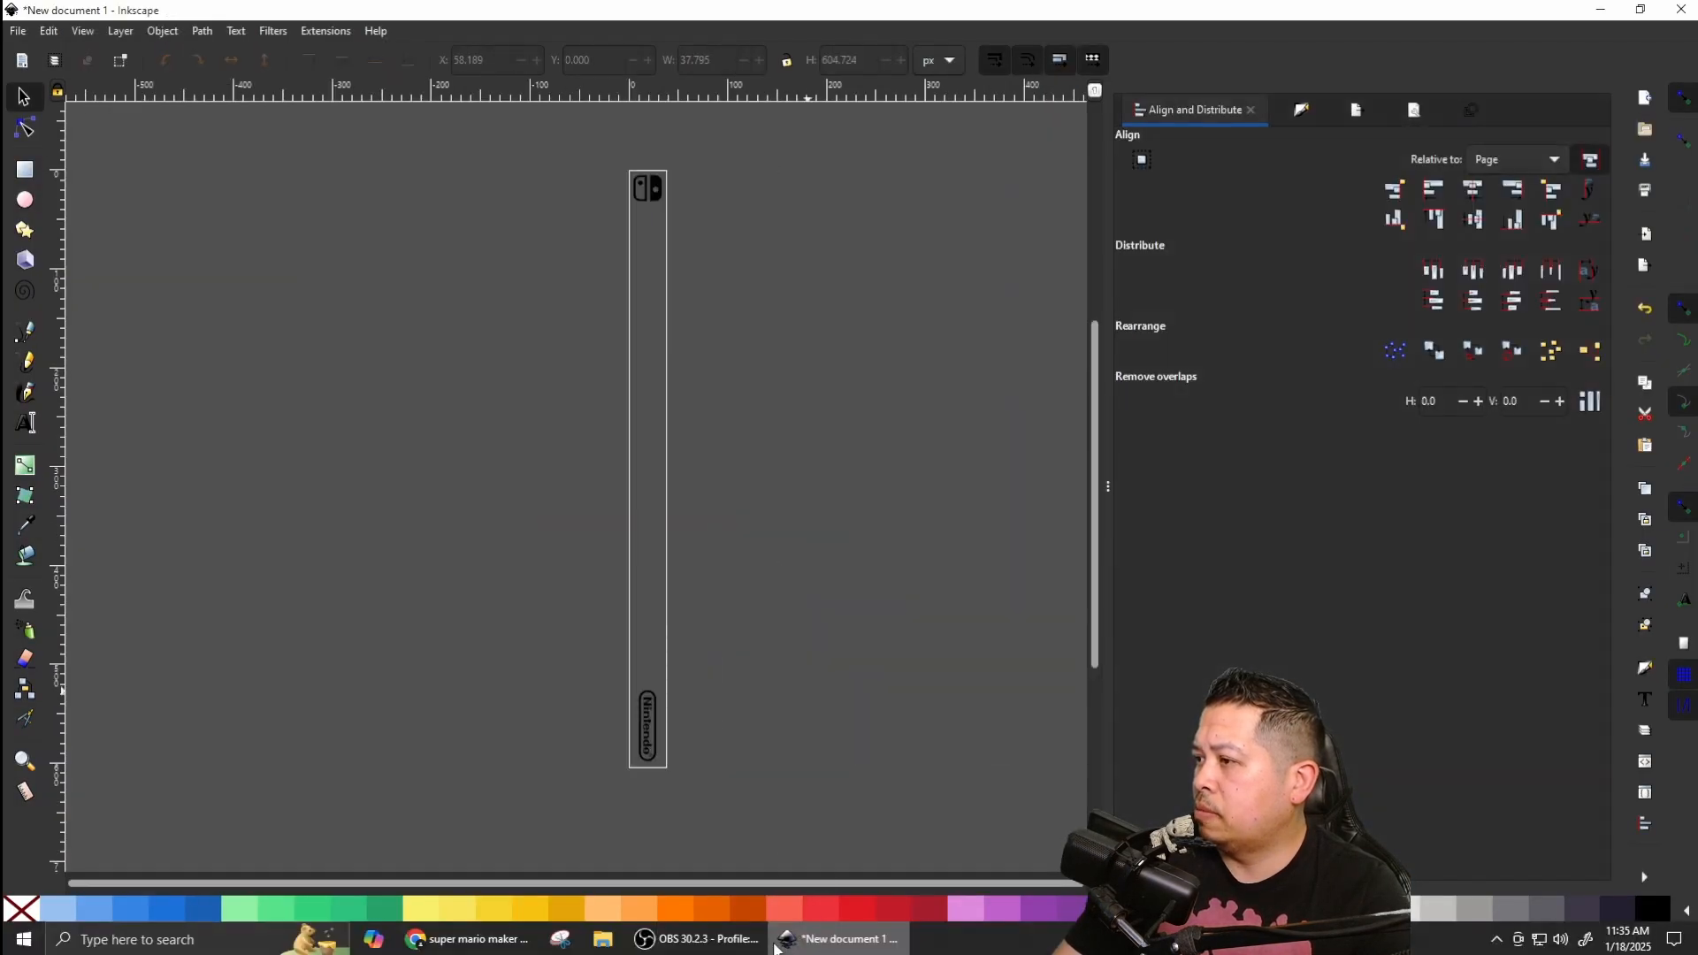
pyautogui.click(17, 31)
pyautogui.click(39, 248)
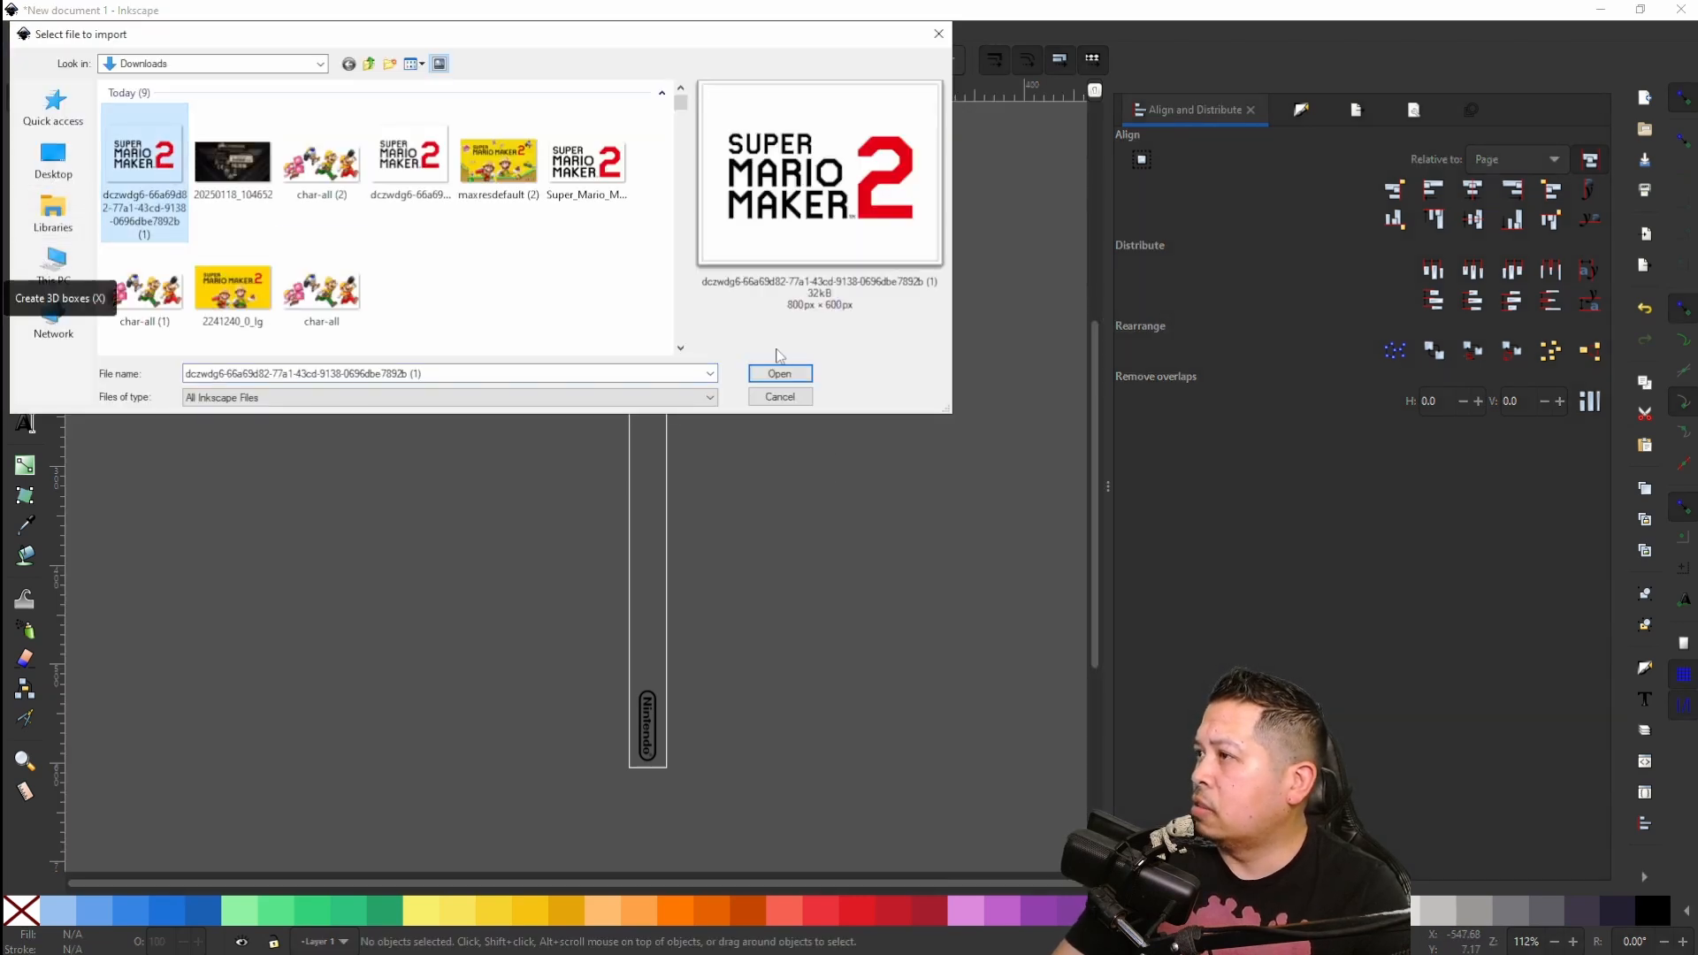
pyautogui.click(779, 373)
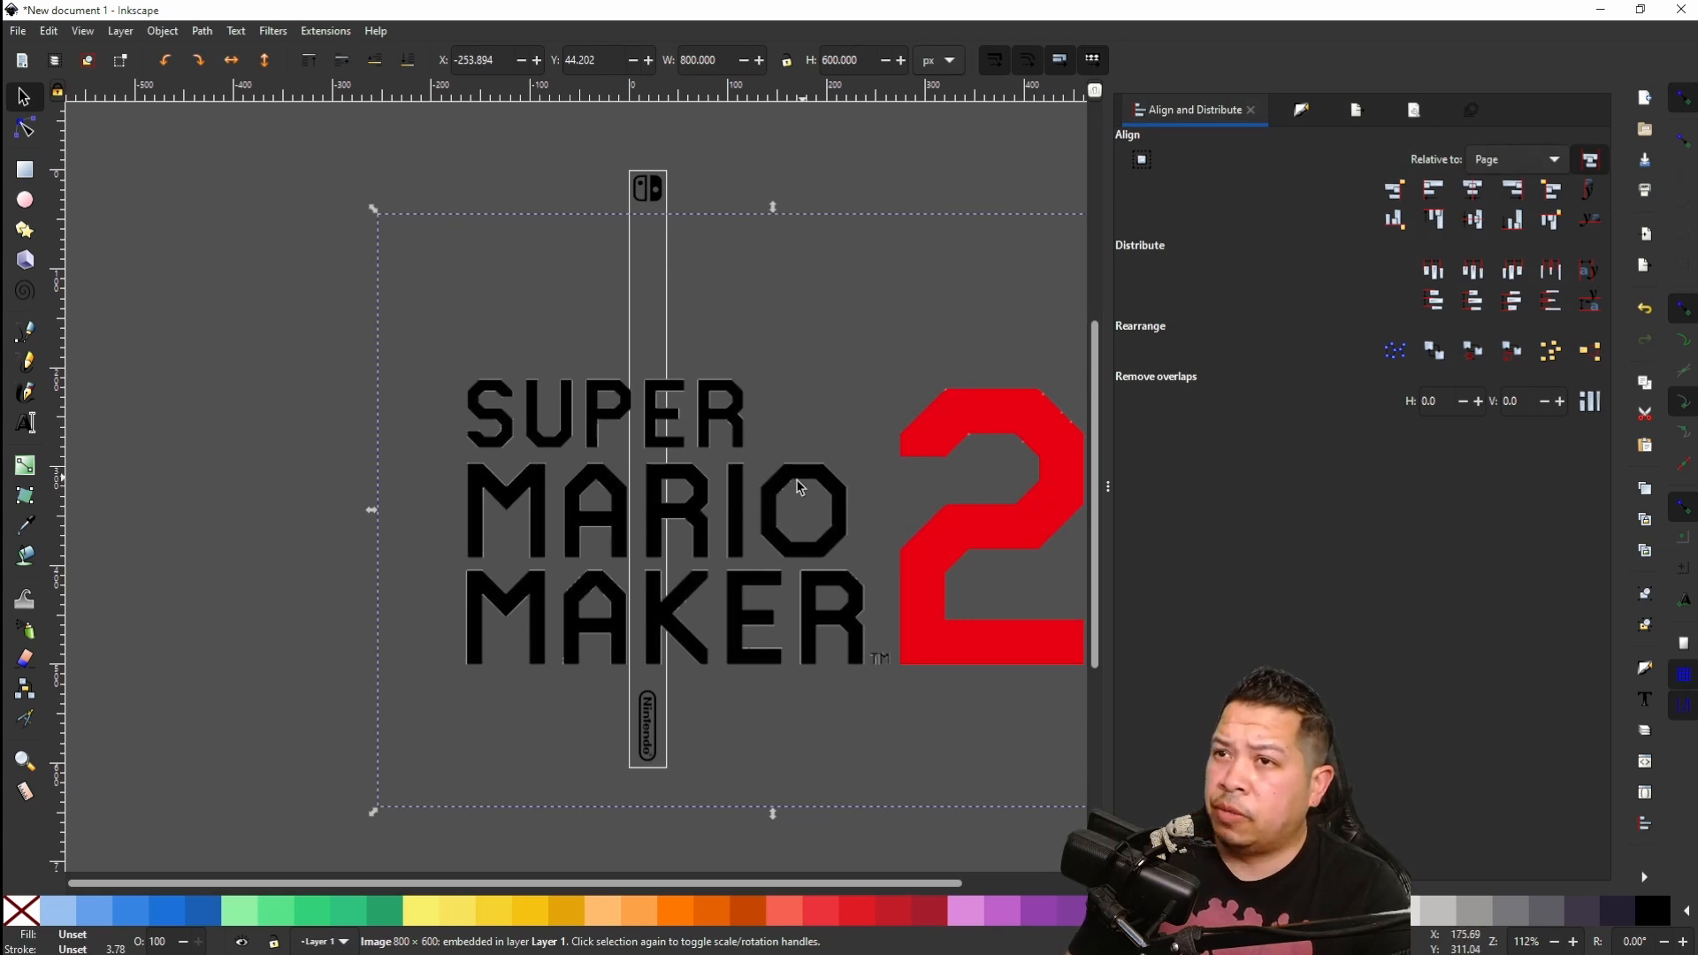
# Step: Trace the imported logo bitmap as a single scan with brightness cutoff at a 0.450 threshold
pyautogui.click(202, 38)
pyautogui.click(221, 93)
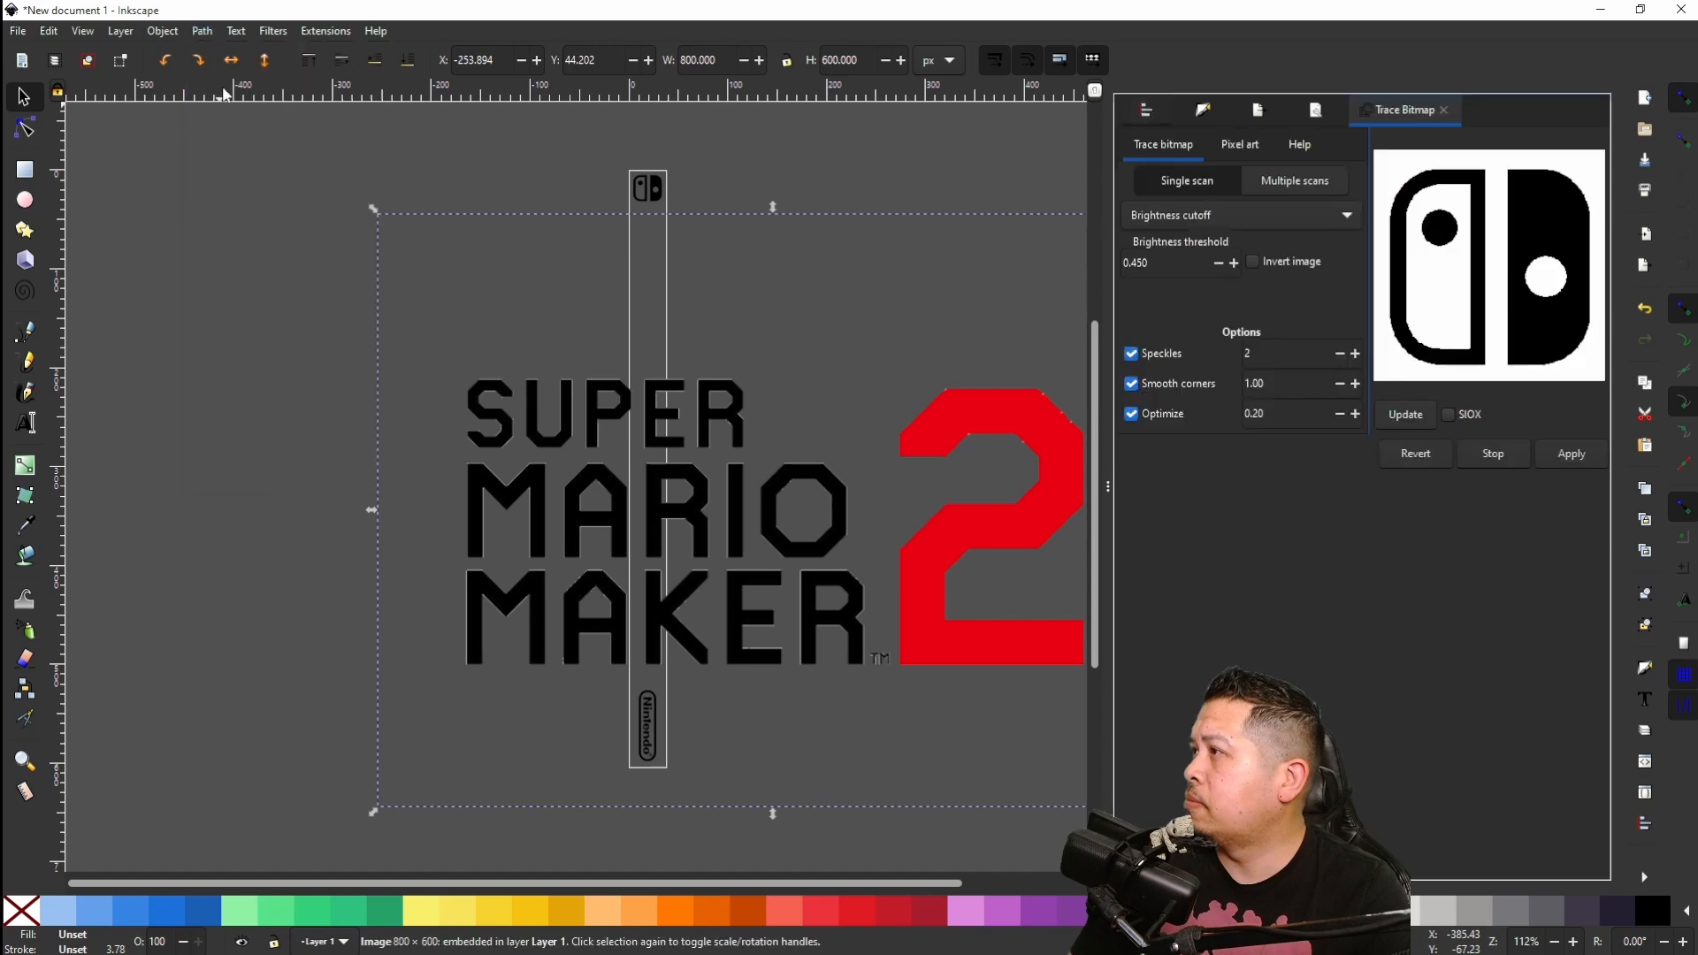
pyautogui.click(1407, 414)
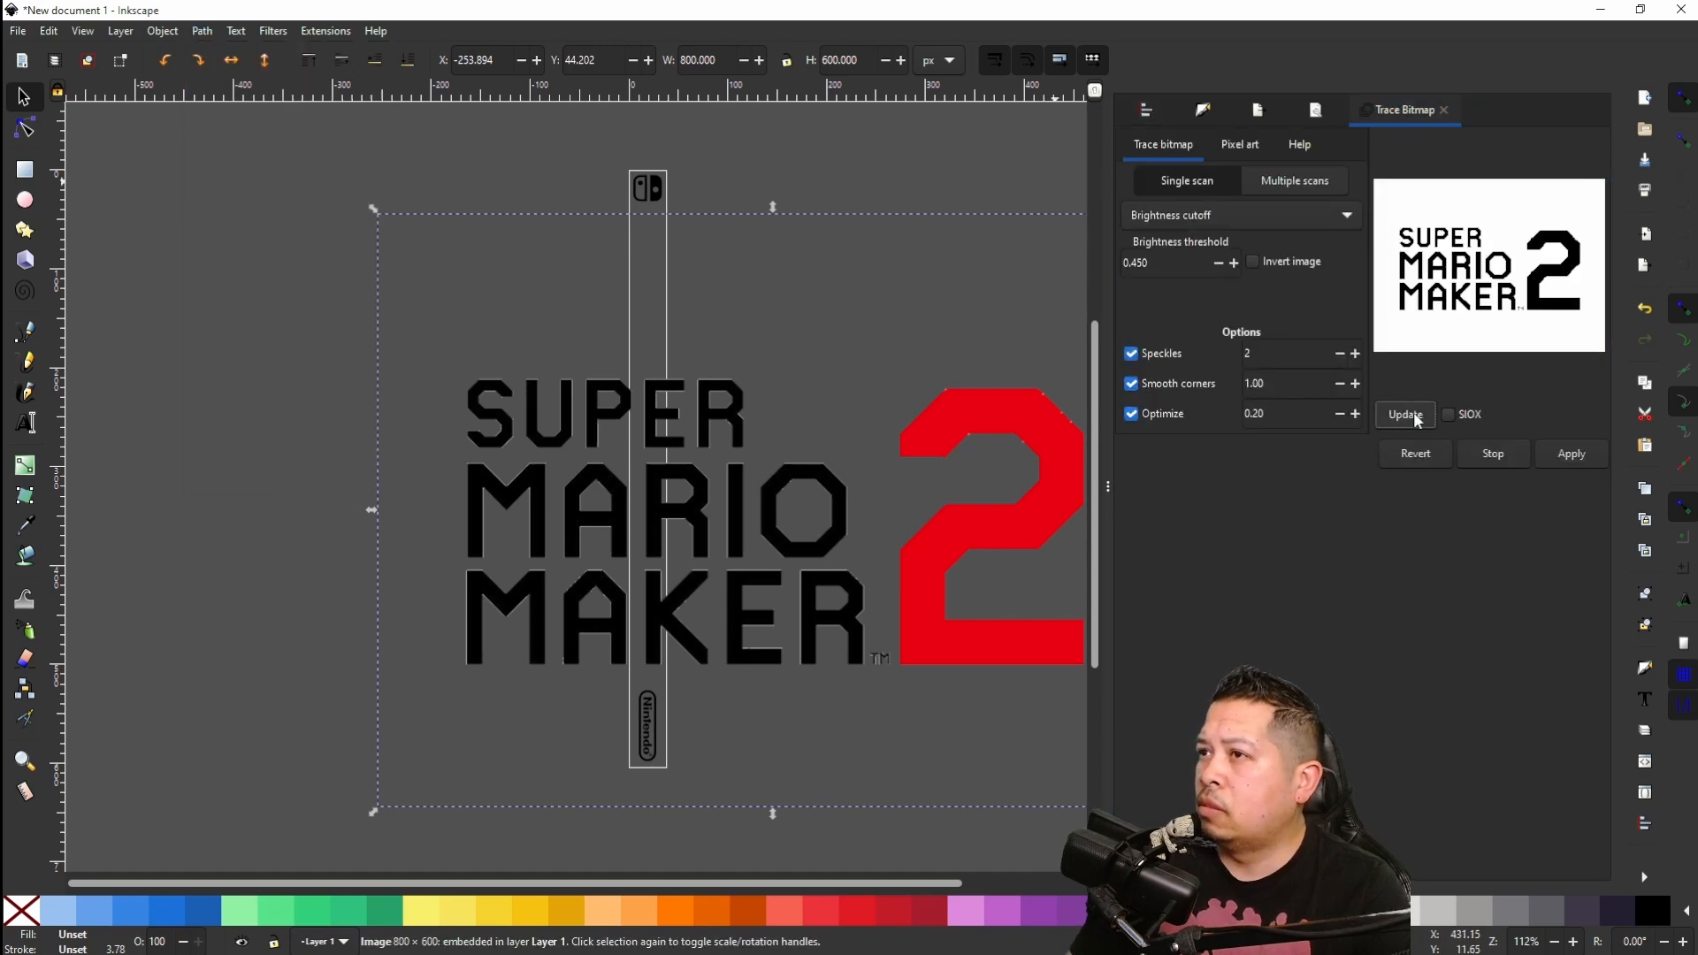
pyautogui.click(1569, 458)
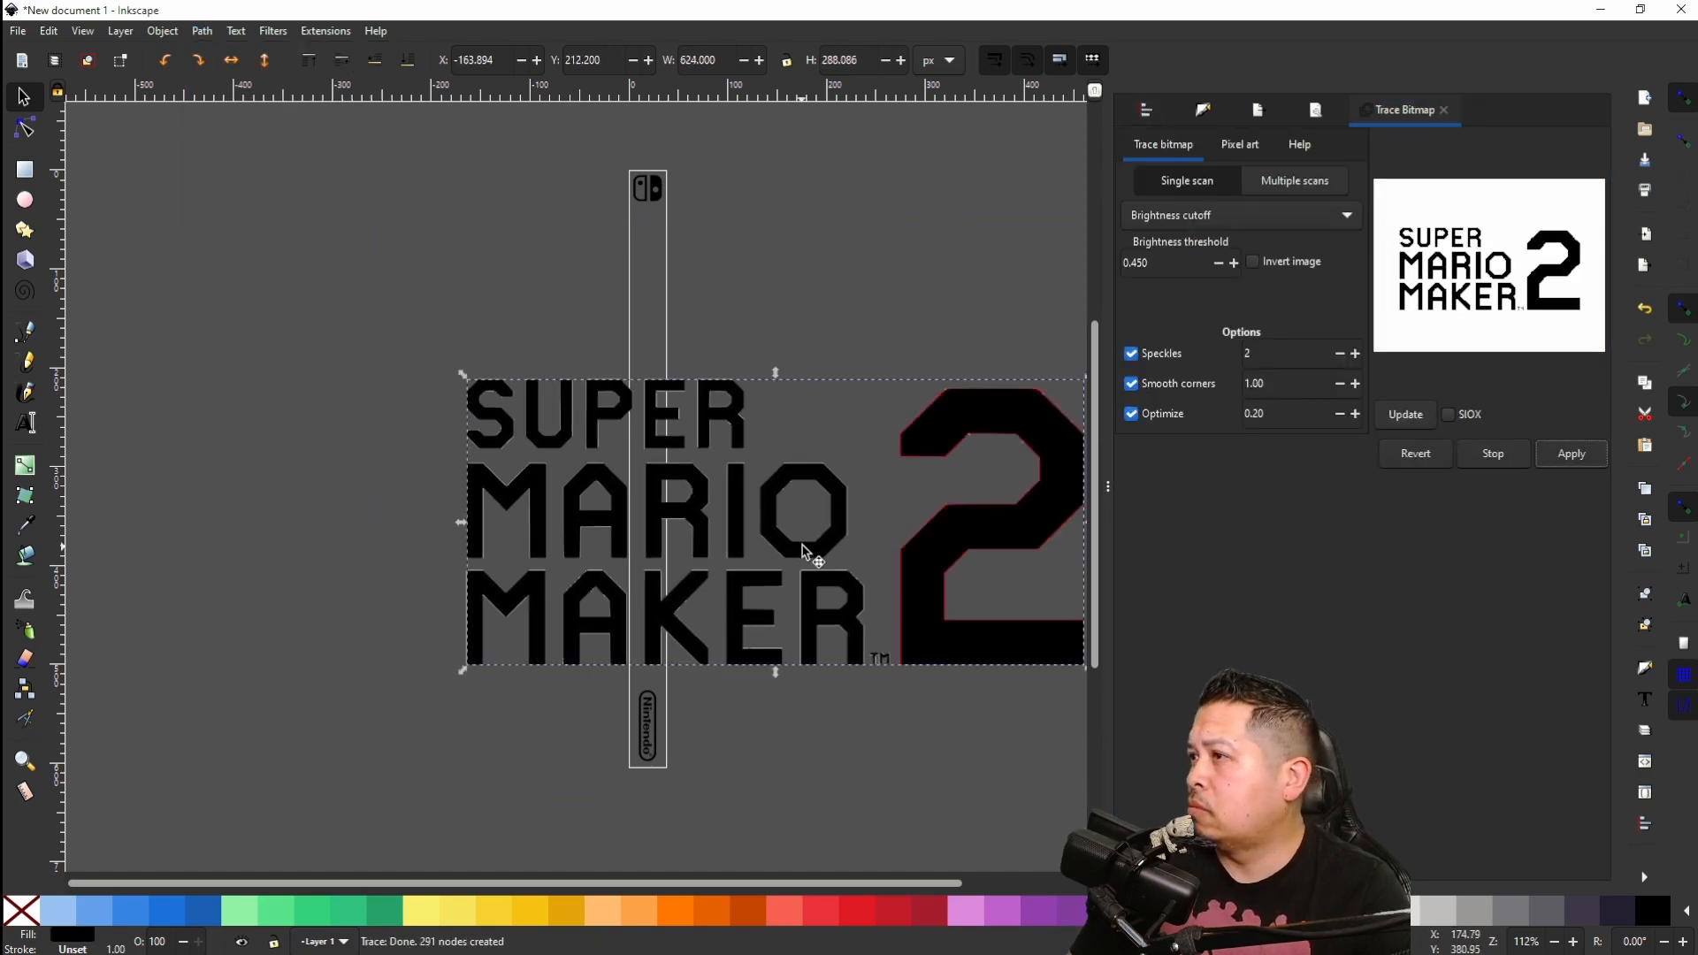
# Step: Move the traced Super Mario Maker 2 logo off the original bitmap and delete the bitmap
pyautogui.moveTo(822, 544)
pyautogui.mouseDown()
pyautogui.moveTo(589, 500)
pyautogui.moveTo(222, 387)
pyautogui.moveTo(353, 241)
pyautogui.mouseUp()
pyautogui.press('Escape')
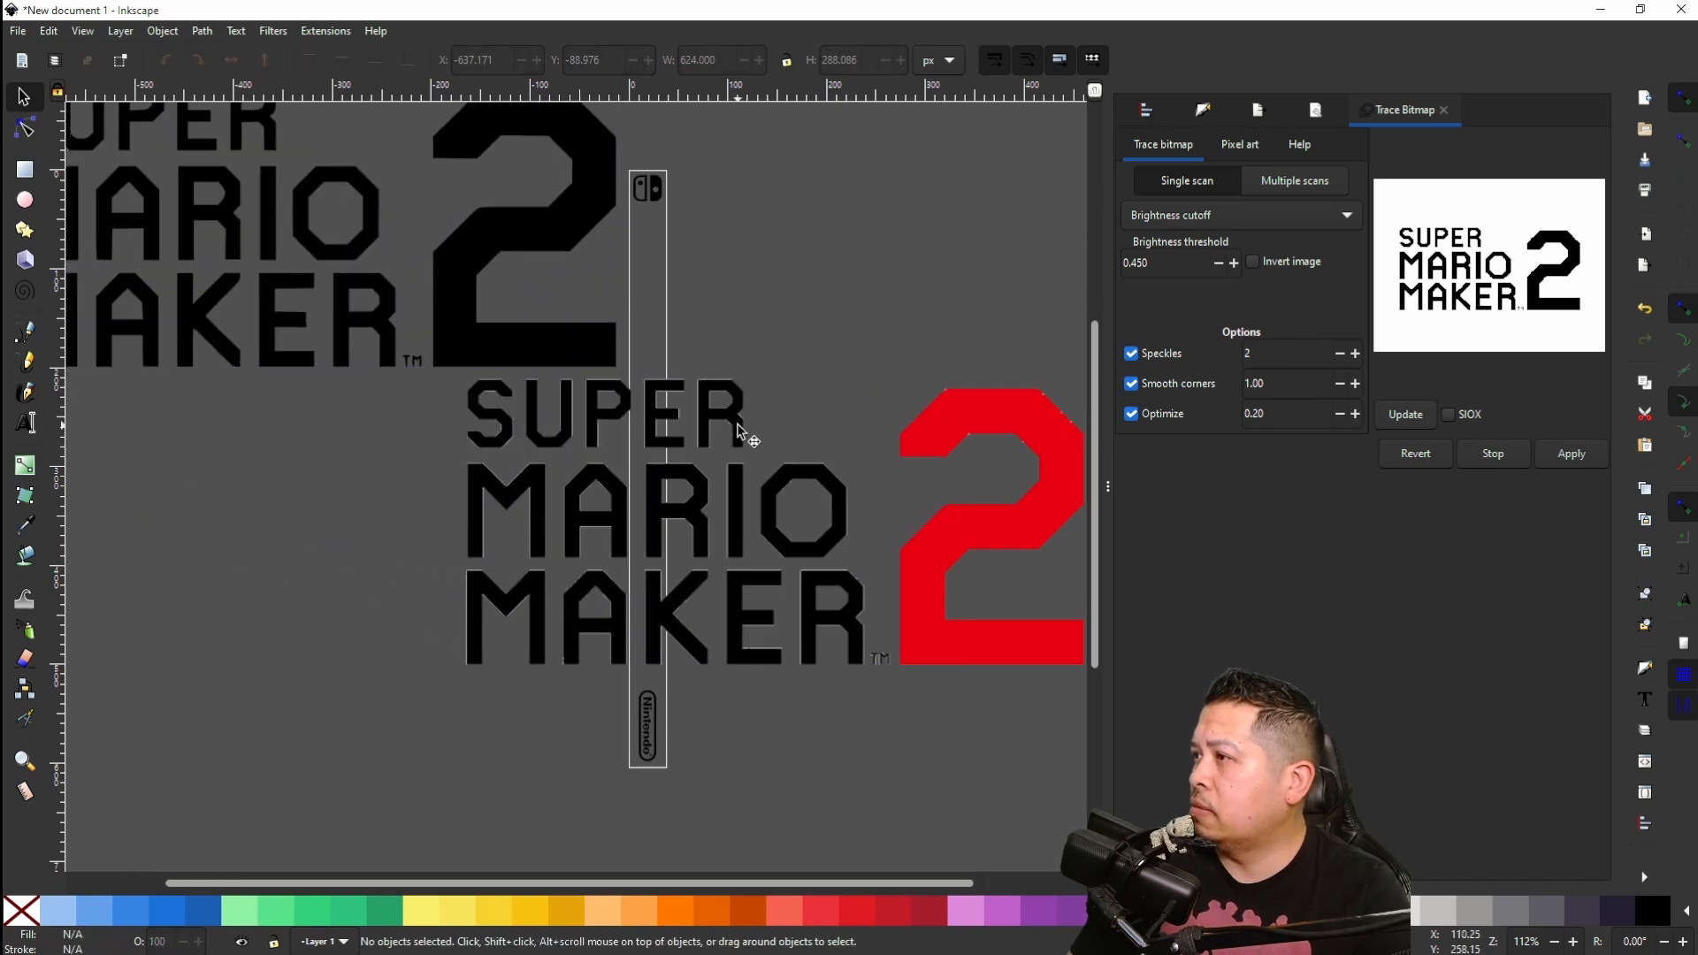
pyautogui.rightClick(741, 434)
pyautogui.click(787, 514)
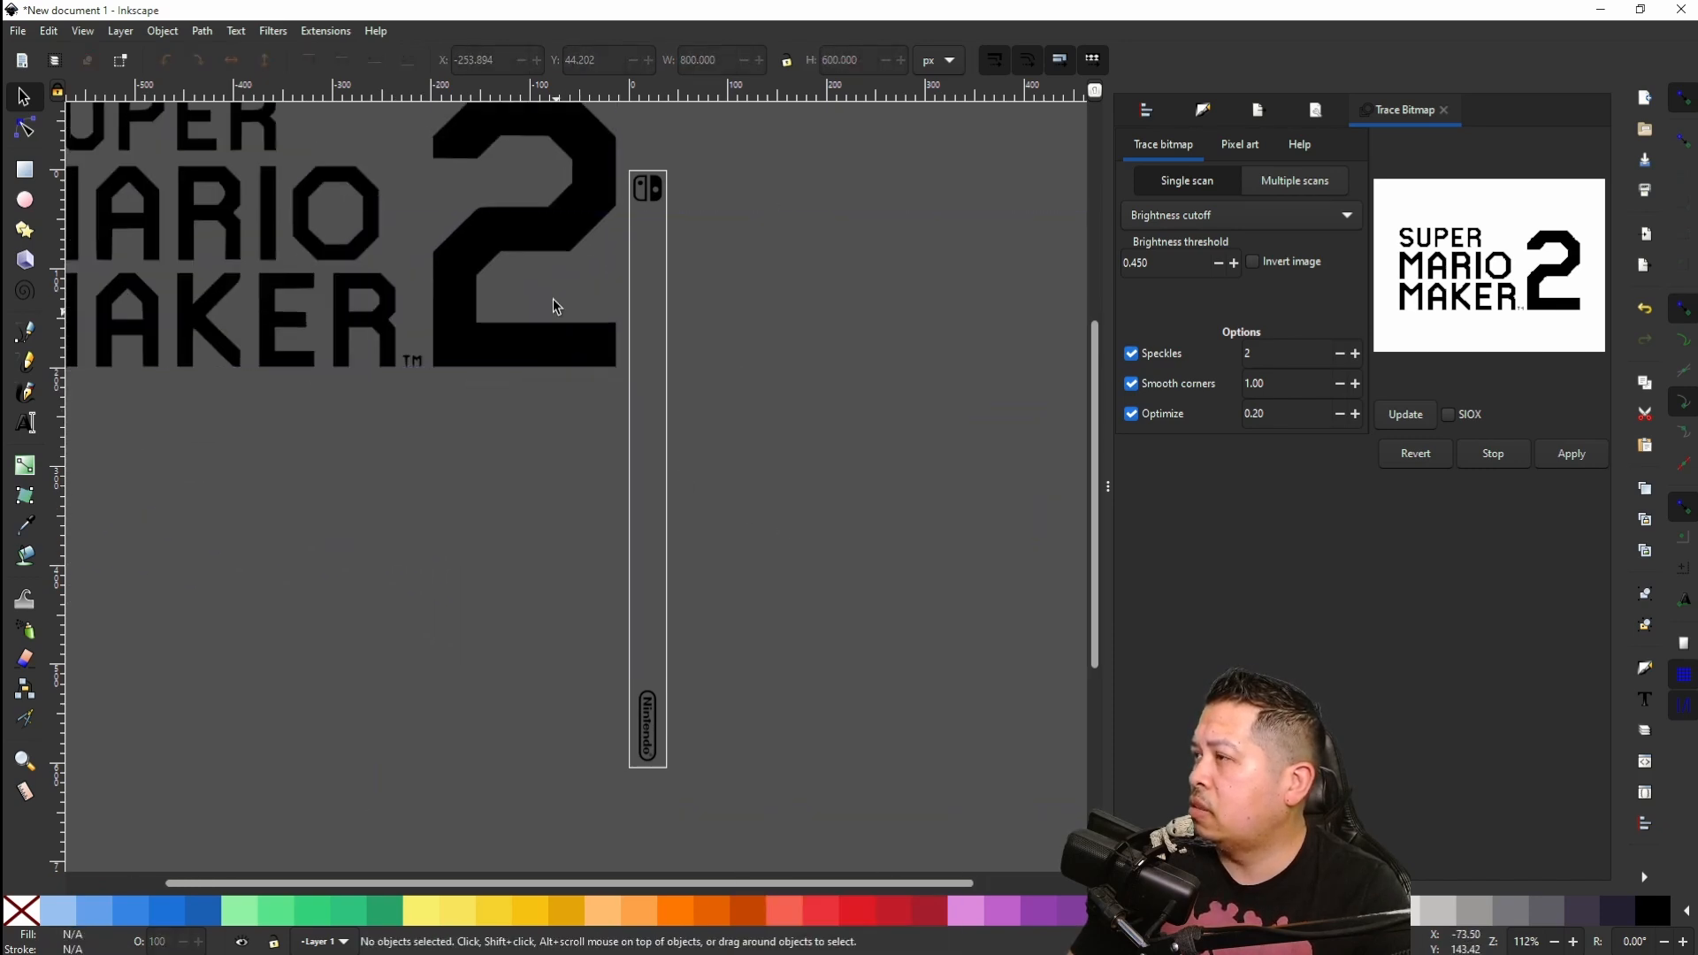
# Step: Scale the traced logo proportionally to about 292 × 135 px and reposition it beside the spine page by cutting and pasting
pyautogui.moveTo(503, 217); pyautogui.dragTo(933, 361)
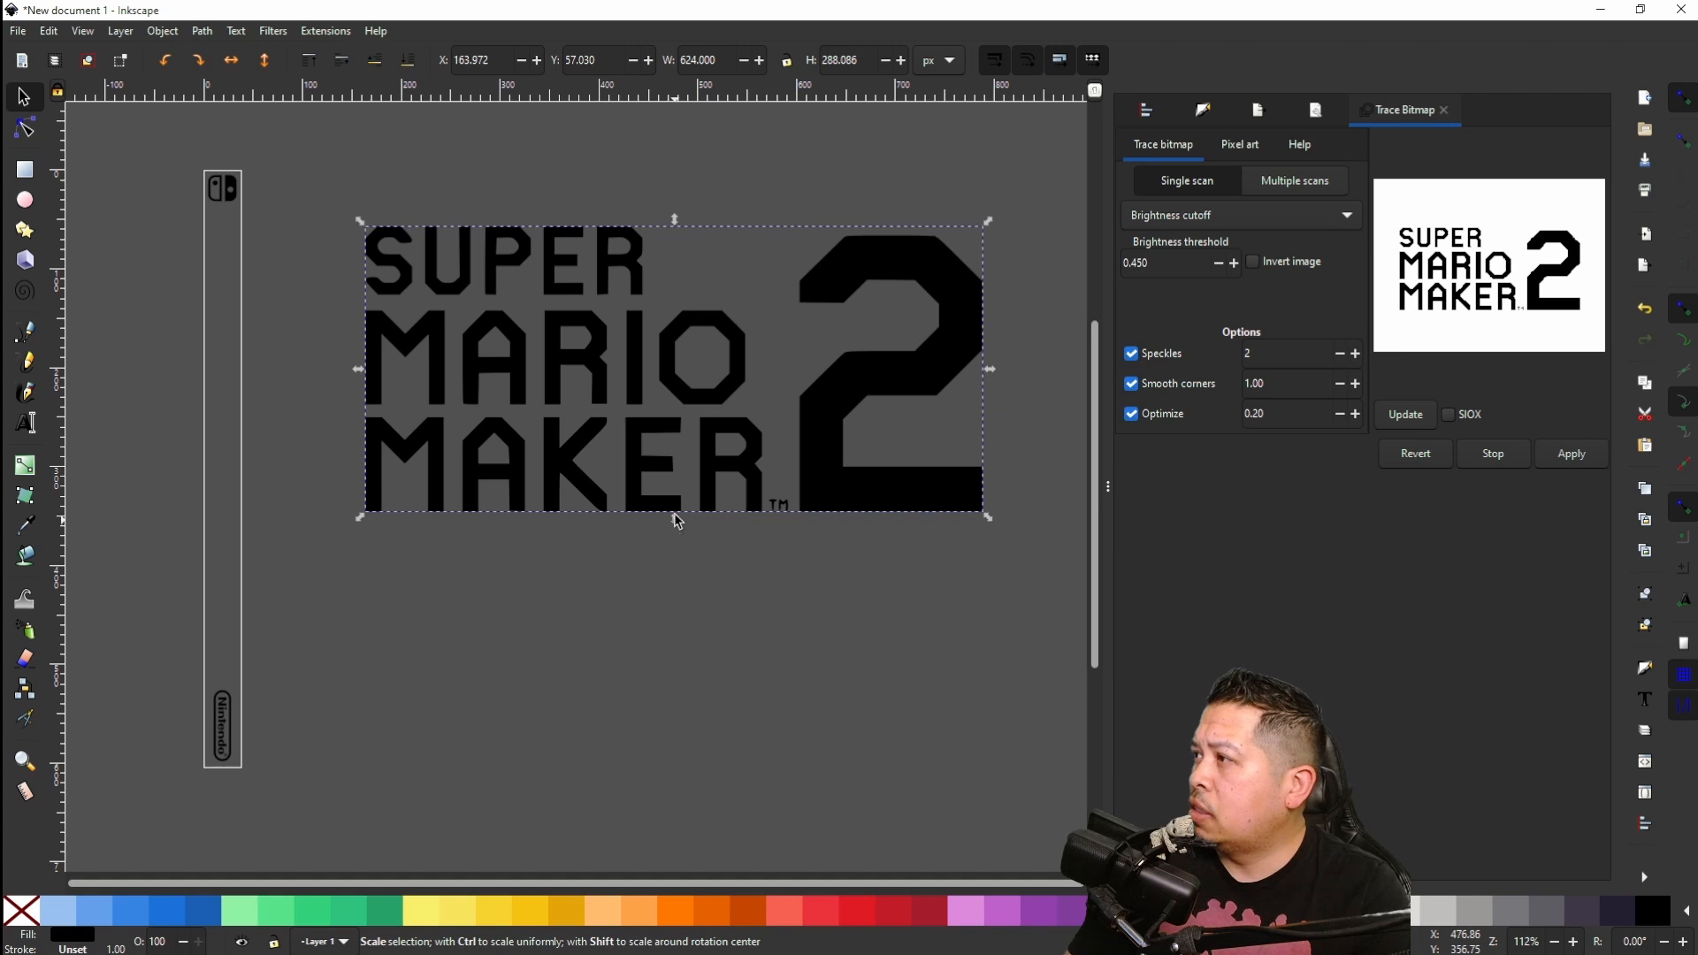
pyautogui.moveTo(678, 522); pyautogui.dragTo(675, 363)
pyautogui.rightClick(655, 295)
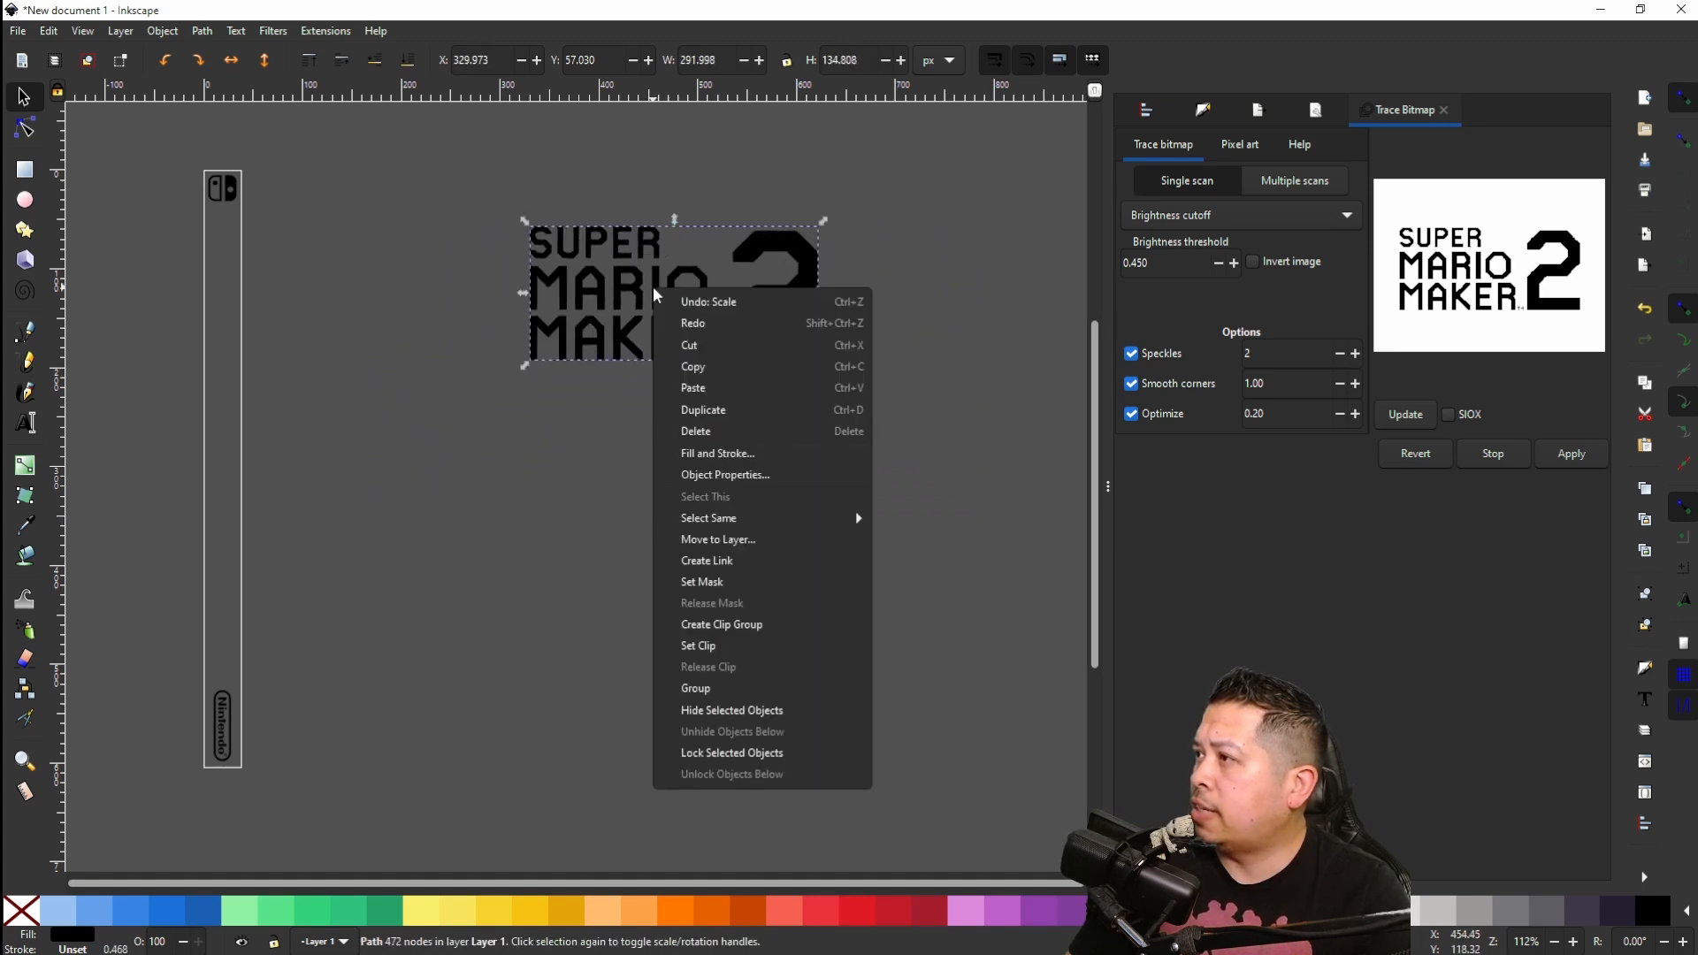
pyautogui.click(703, 352)
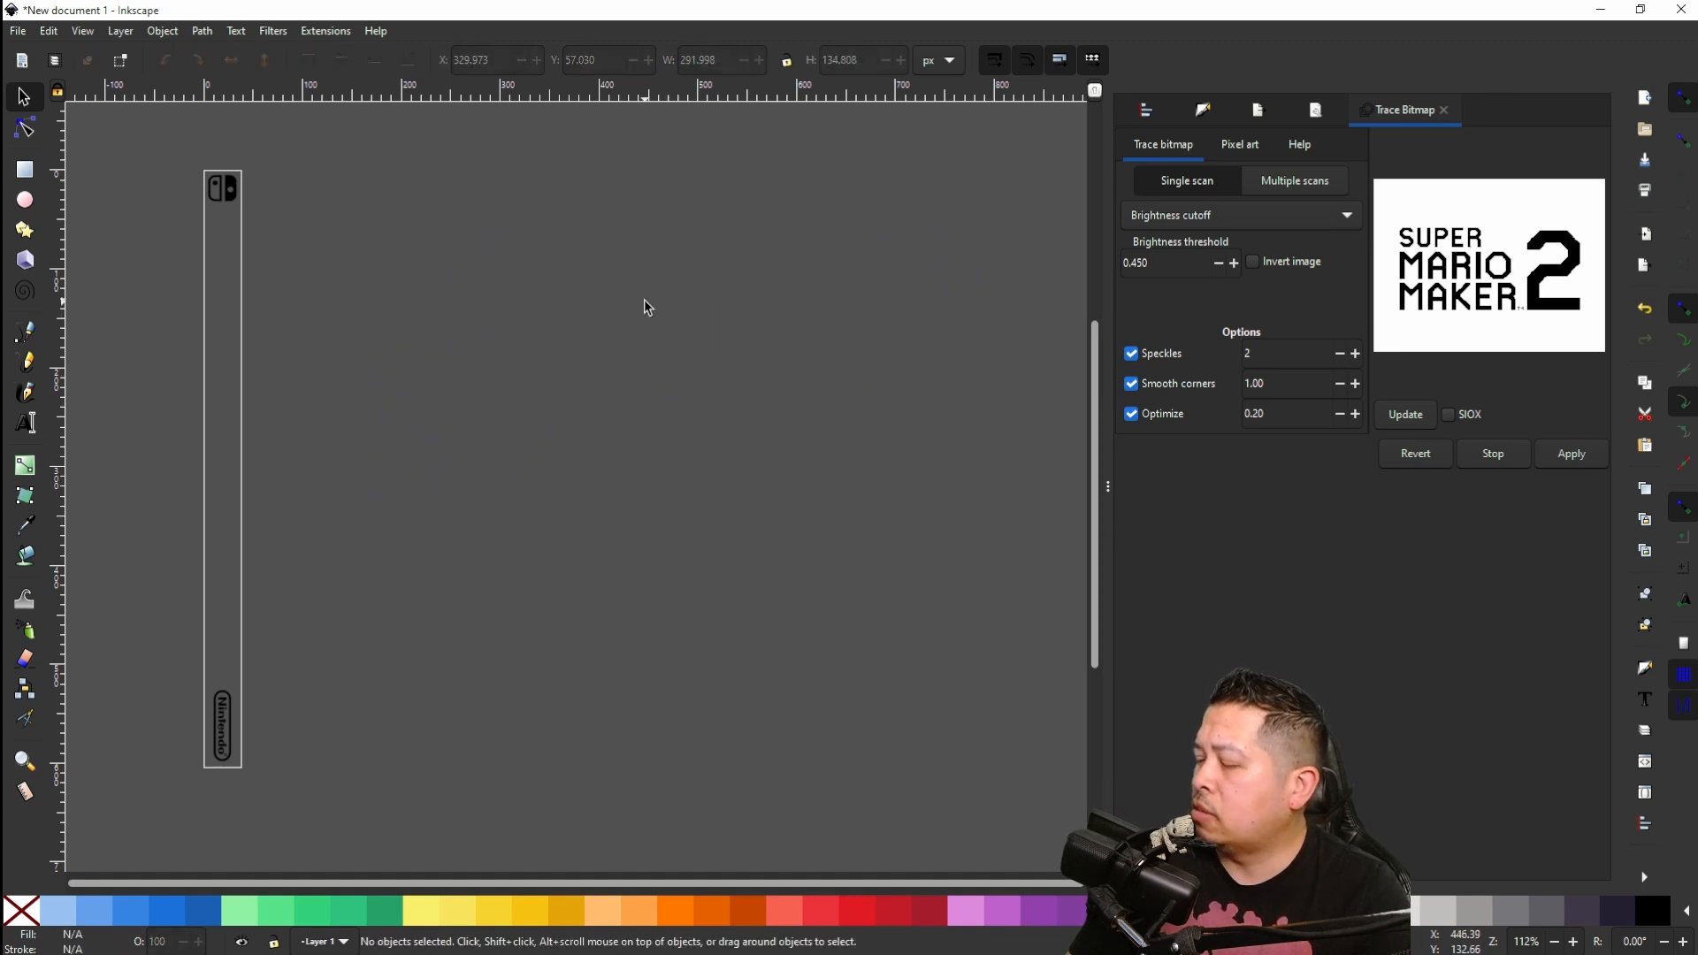
pyautogui.rightClick(649, 306)
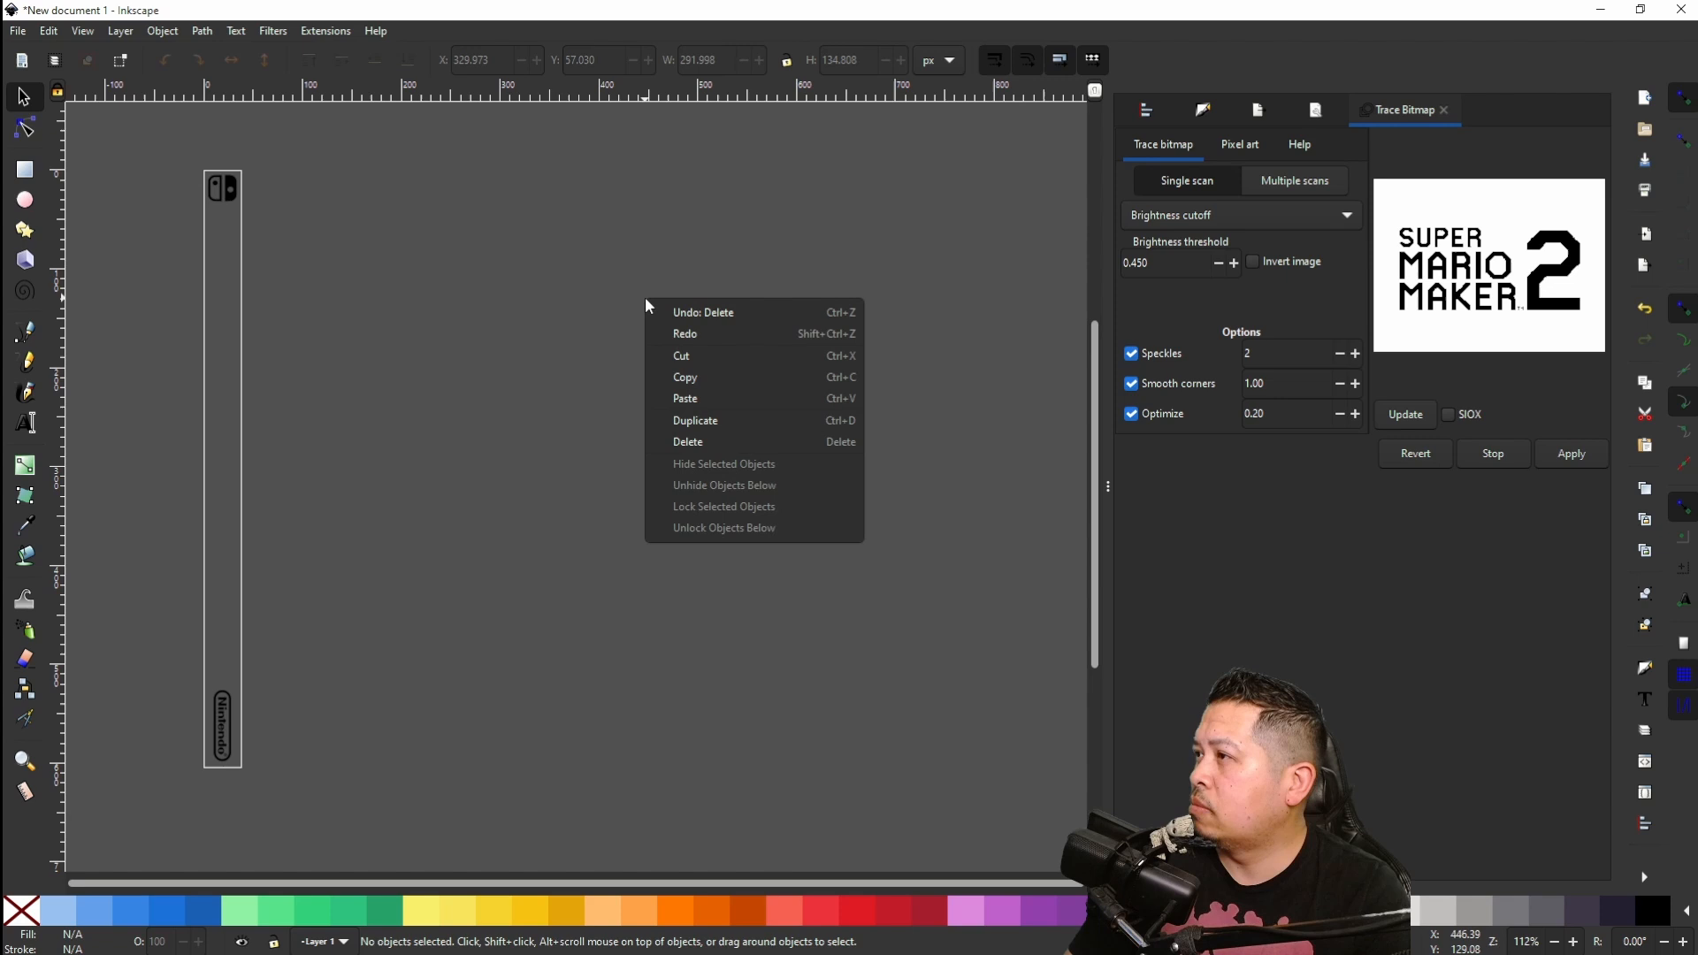
pyautogui.click(689, 395)
# Step: Copy the scaled Super Mario Maker 2 logo and paste the copy below it
pyautogui.rightClick(689, 391)
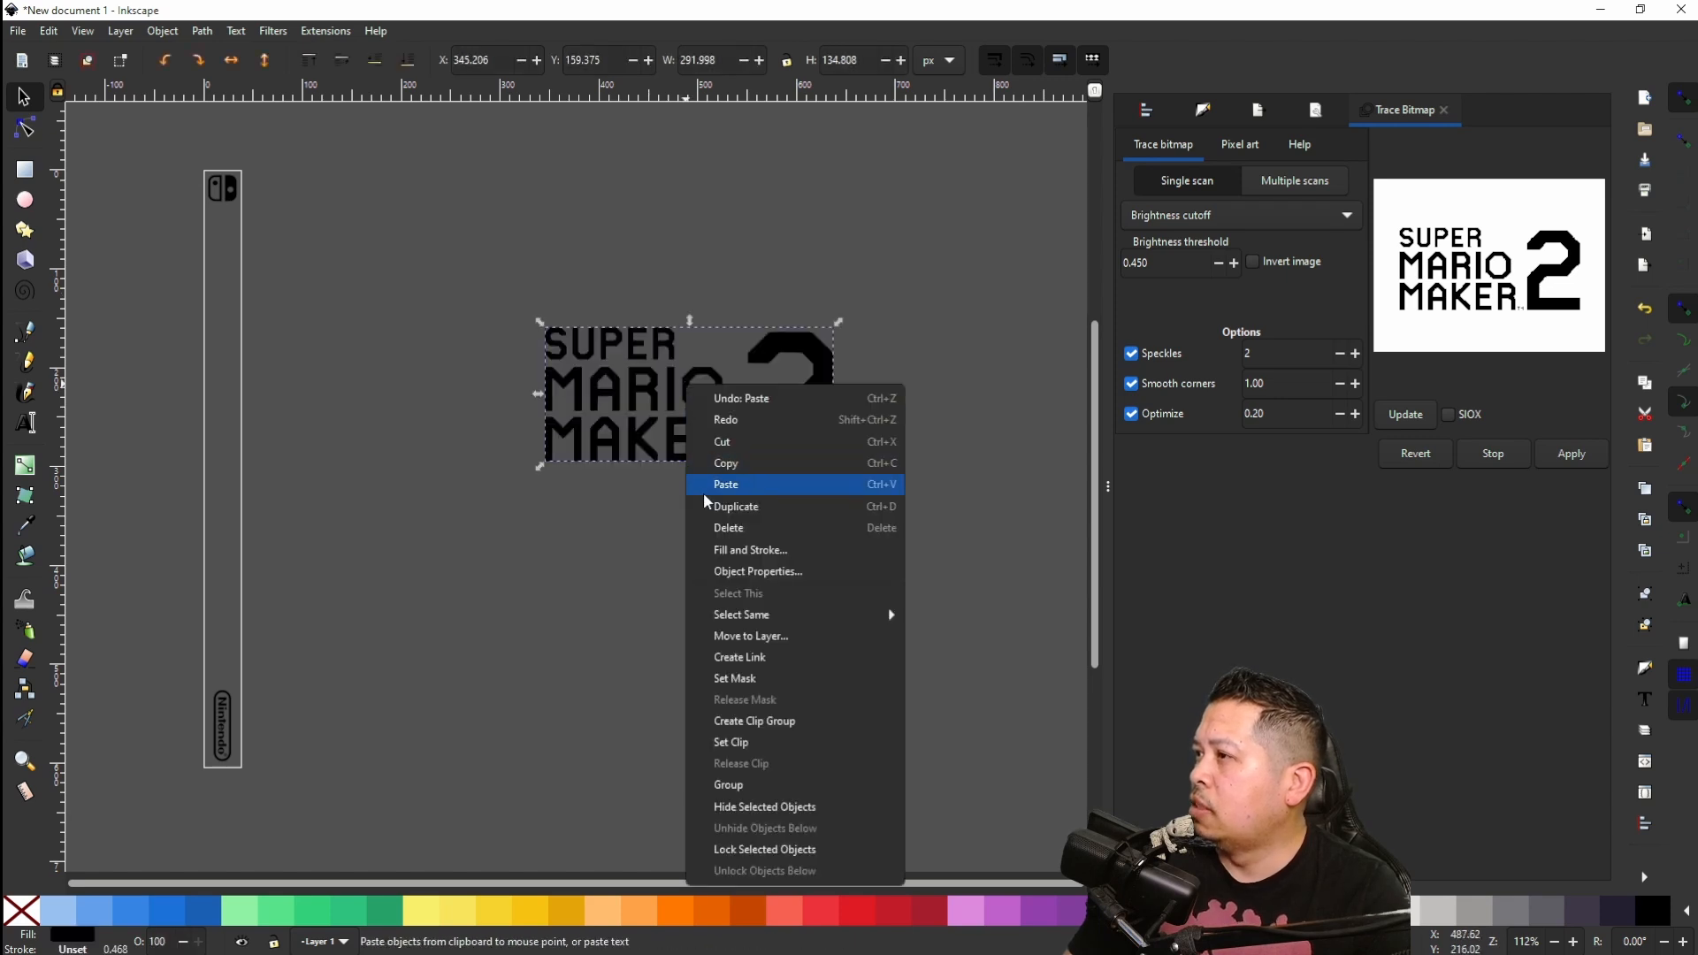
pyautogui.click(723, 463)
pyautogui.rightClick(642, 543)
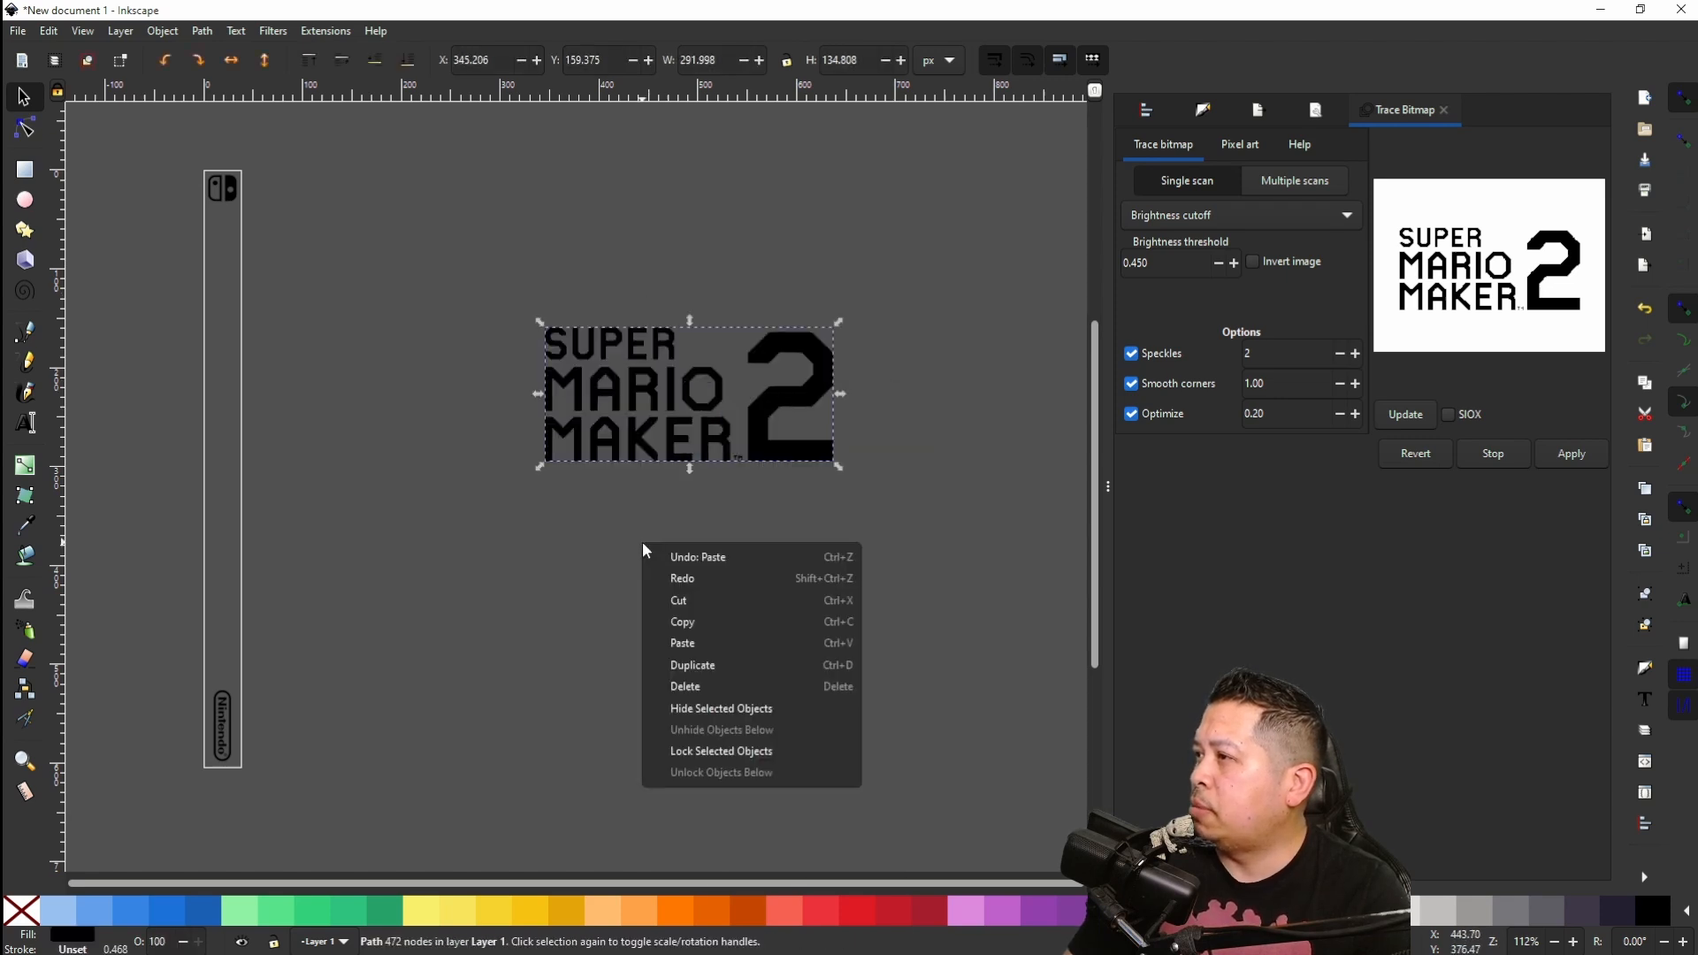
pyautogui.click(682, 642)
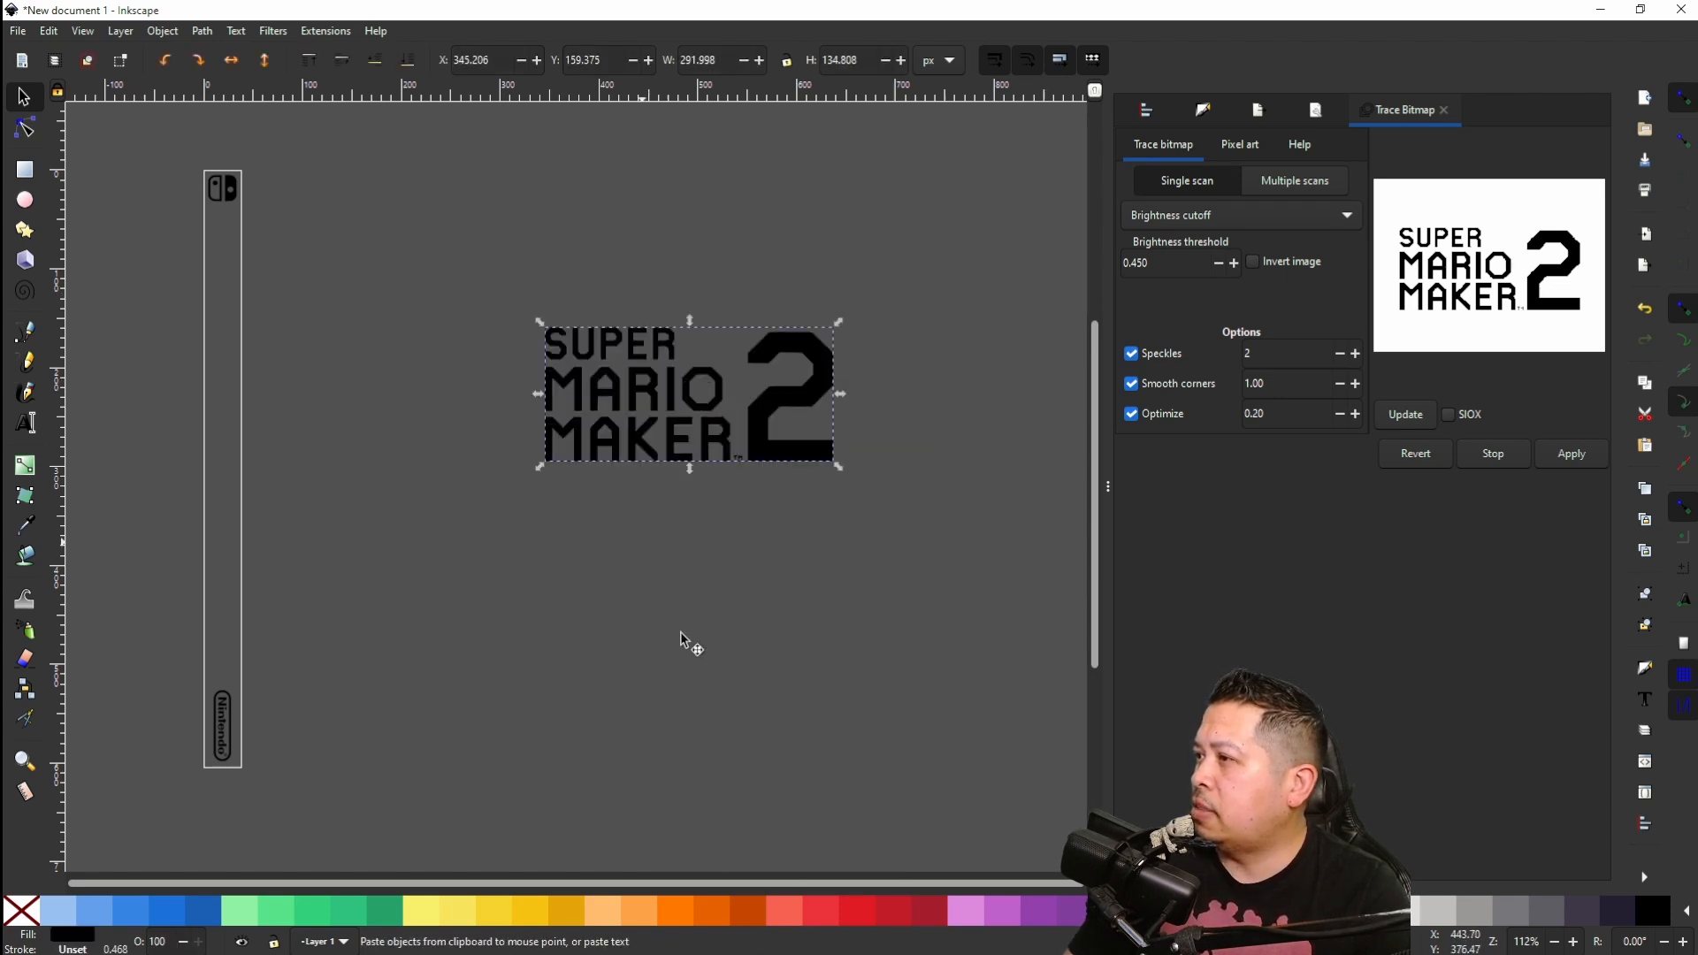
# Step: Copy both Super Mario Maker 2 logos together and place the pasted pair to the right of the originals
pyautogui.keyDown('shift'); pyautogui.click(670, 383); pyautogui.keyUp('shift')
pyautogui.rightClick(669, 385)
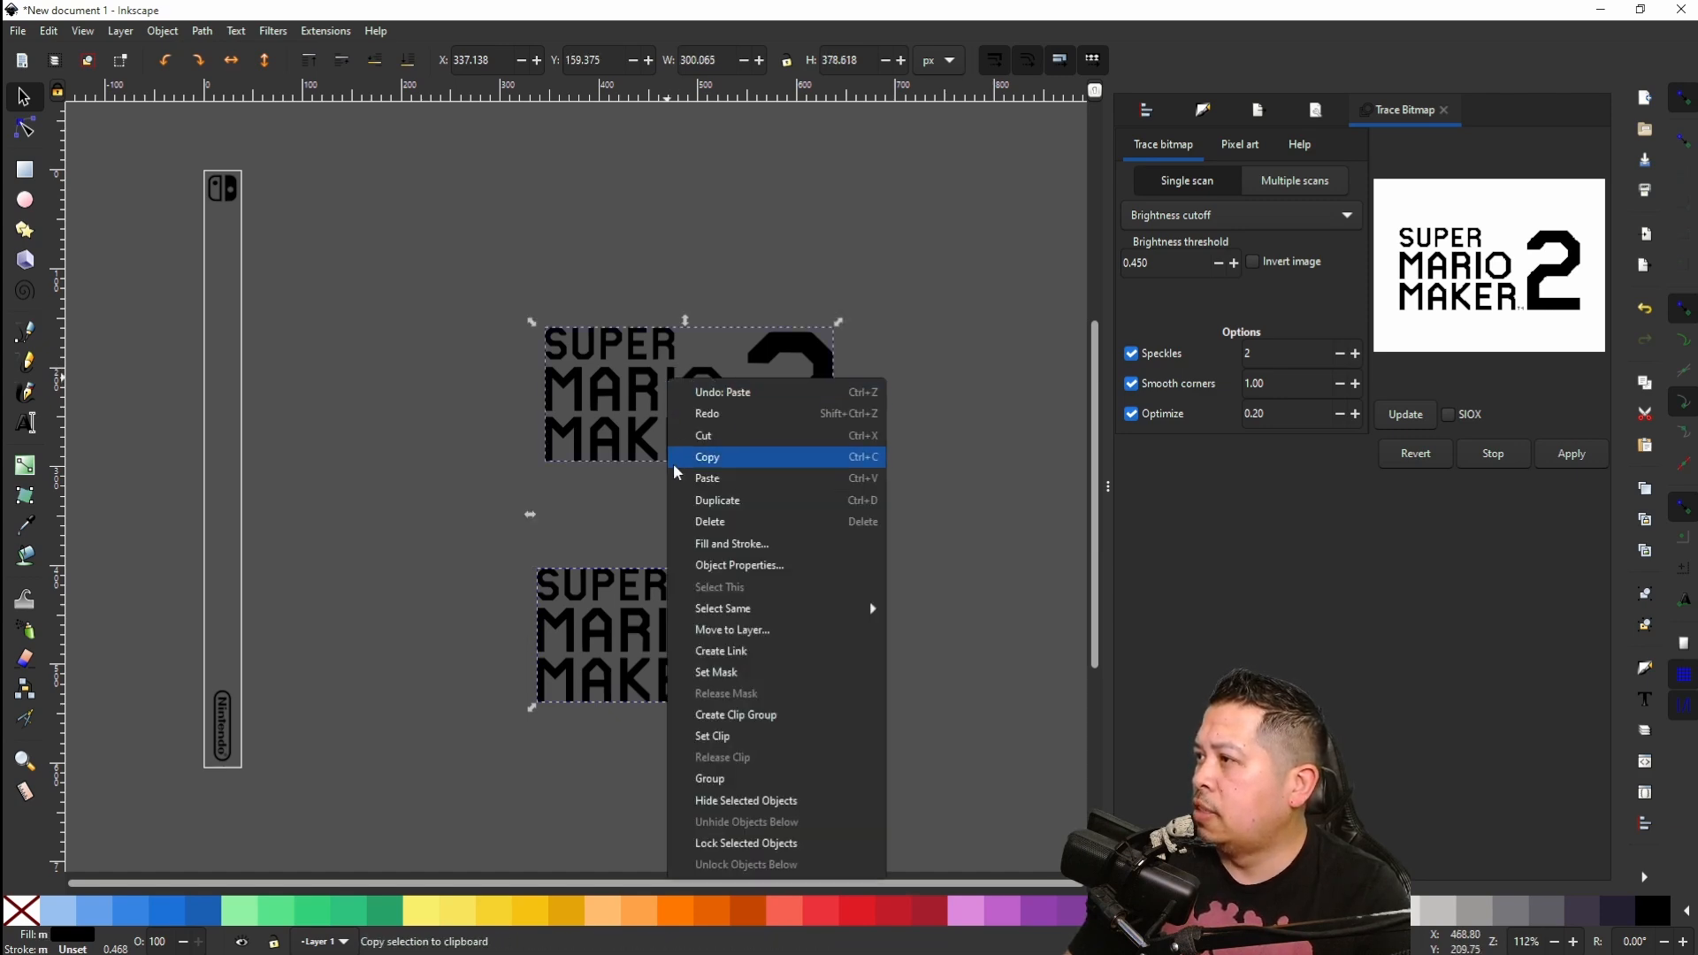
pyautogui.click(687, 460)
pyautogui.rightClick(887, 402)
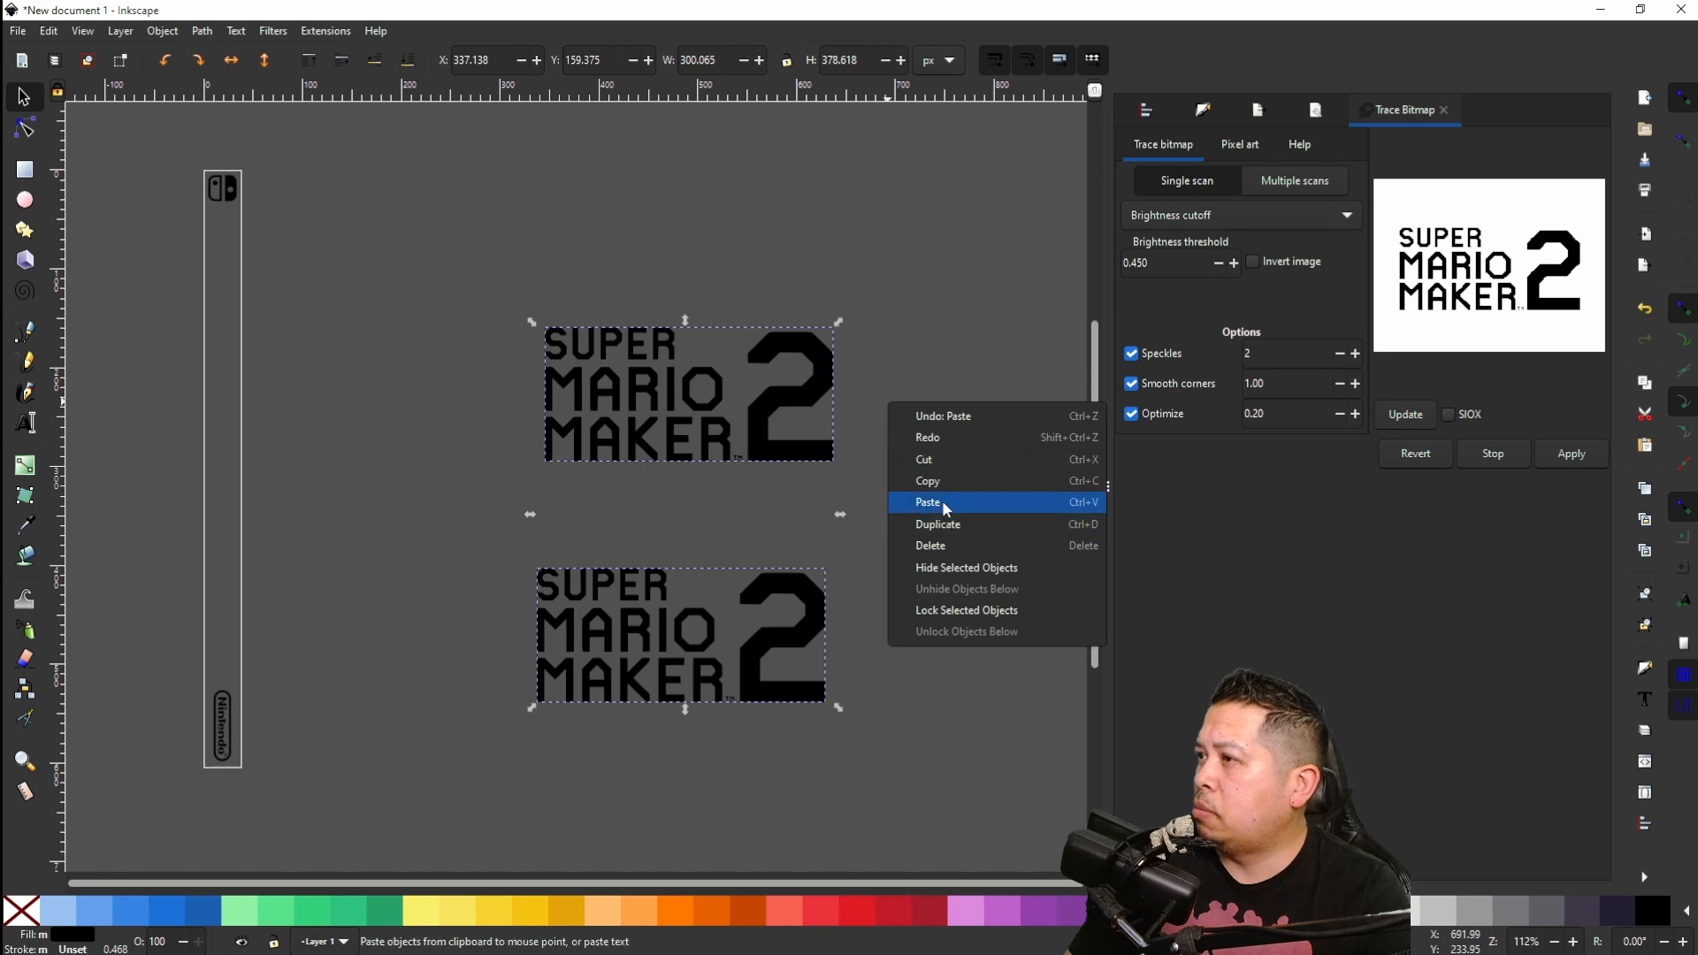
pyautogui.click(945, 500)
pyautogui.moveTo(967, 378); pyautogui.dragTo(1026, 381)
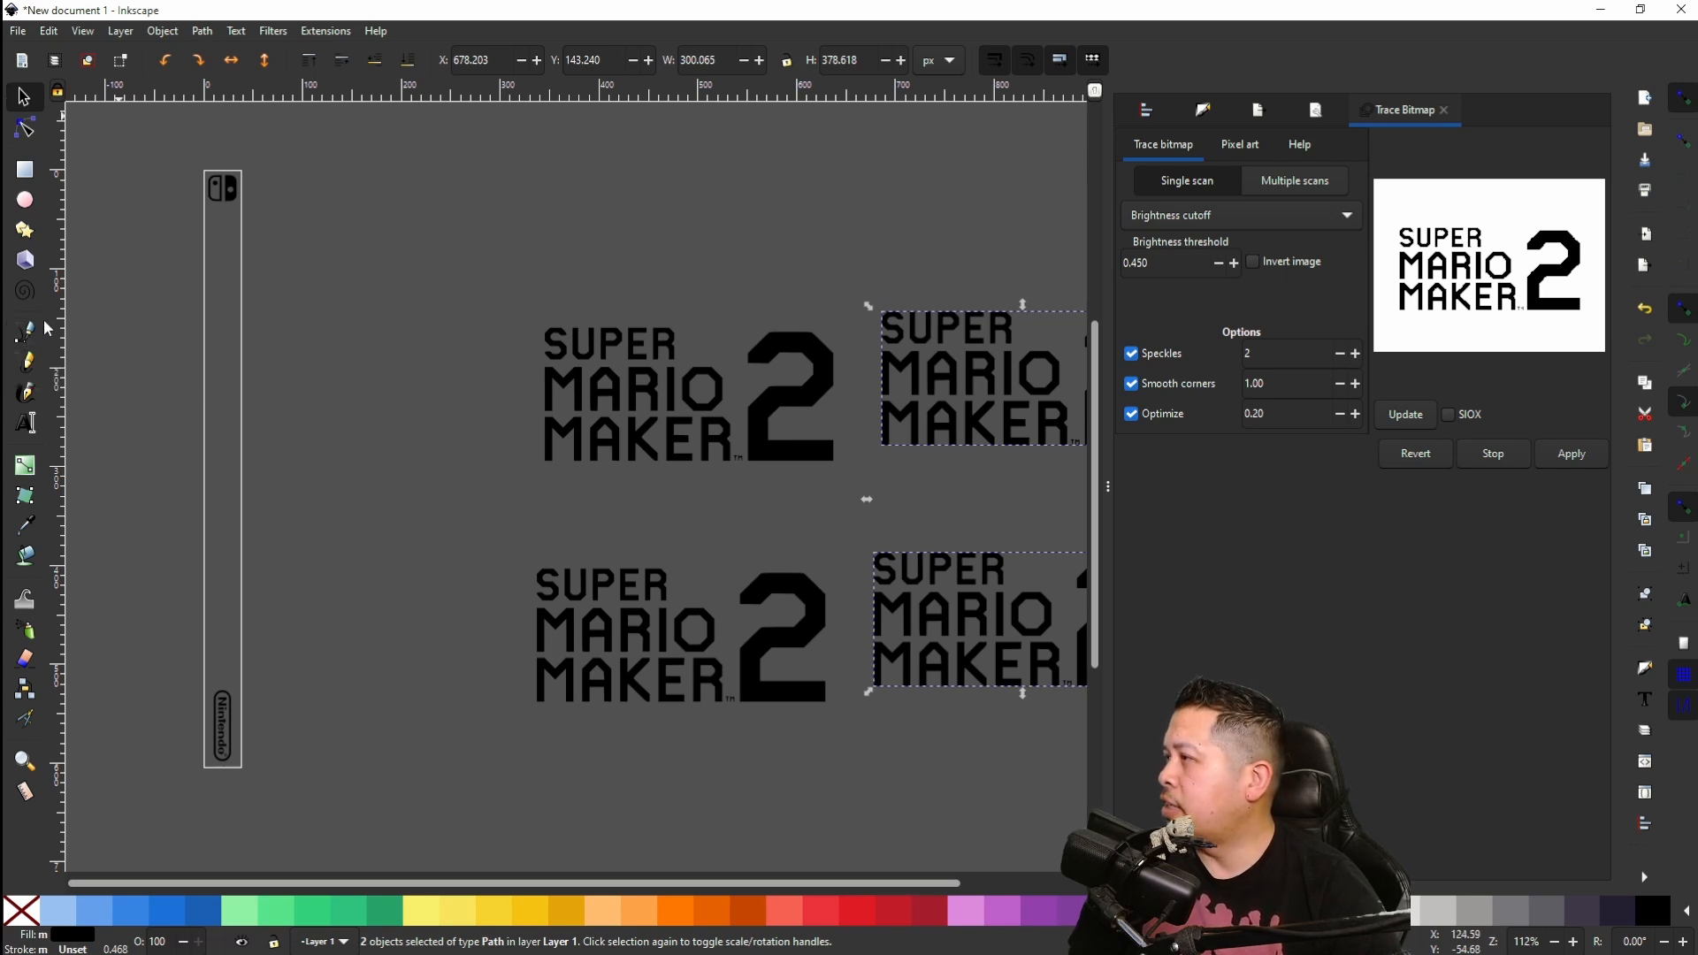
# Step: Draw a rectangle about 178 × 60 px over the word SUPER in the upper-left logo copy
pyautogui.click(24, 166)
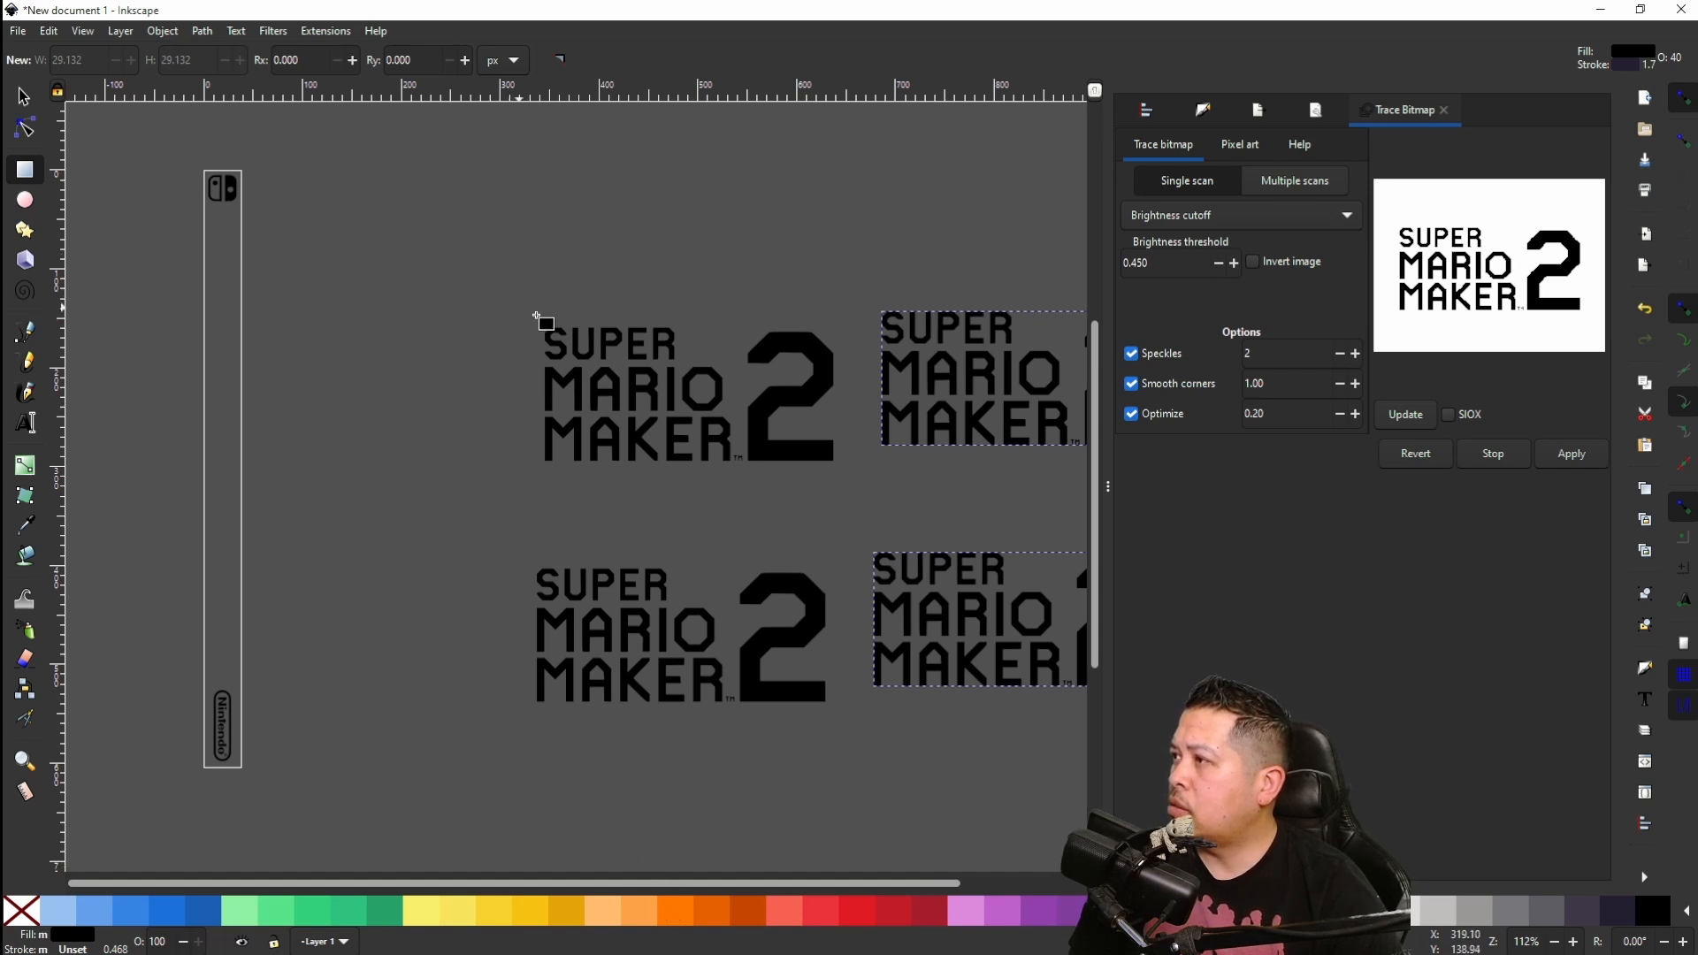
pyautogui.moveTo(518, 308); pyautogui.dragTo(694, 366)
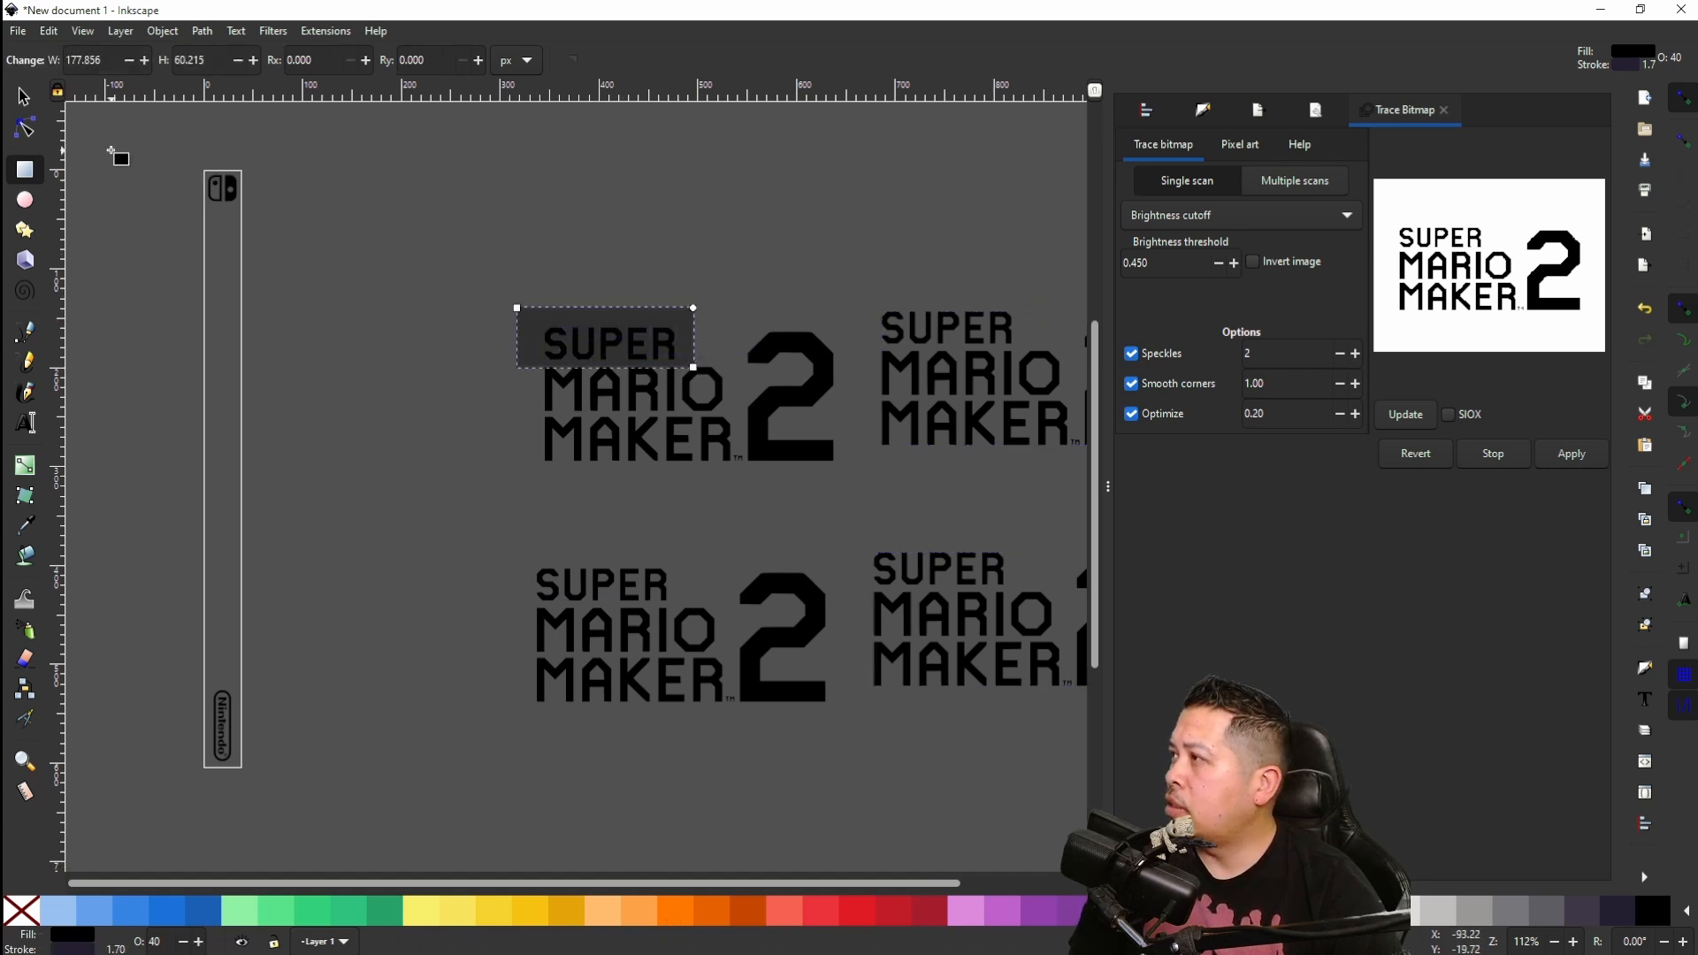
pyautogui.click(25, 99)
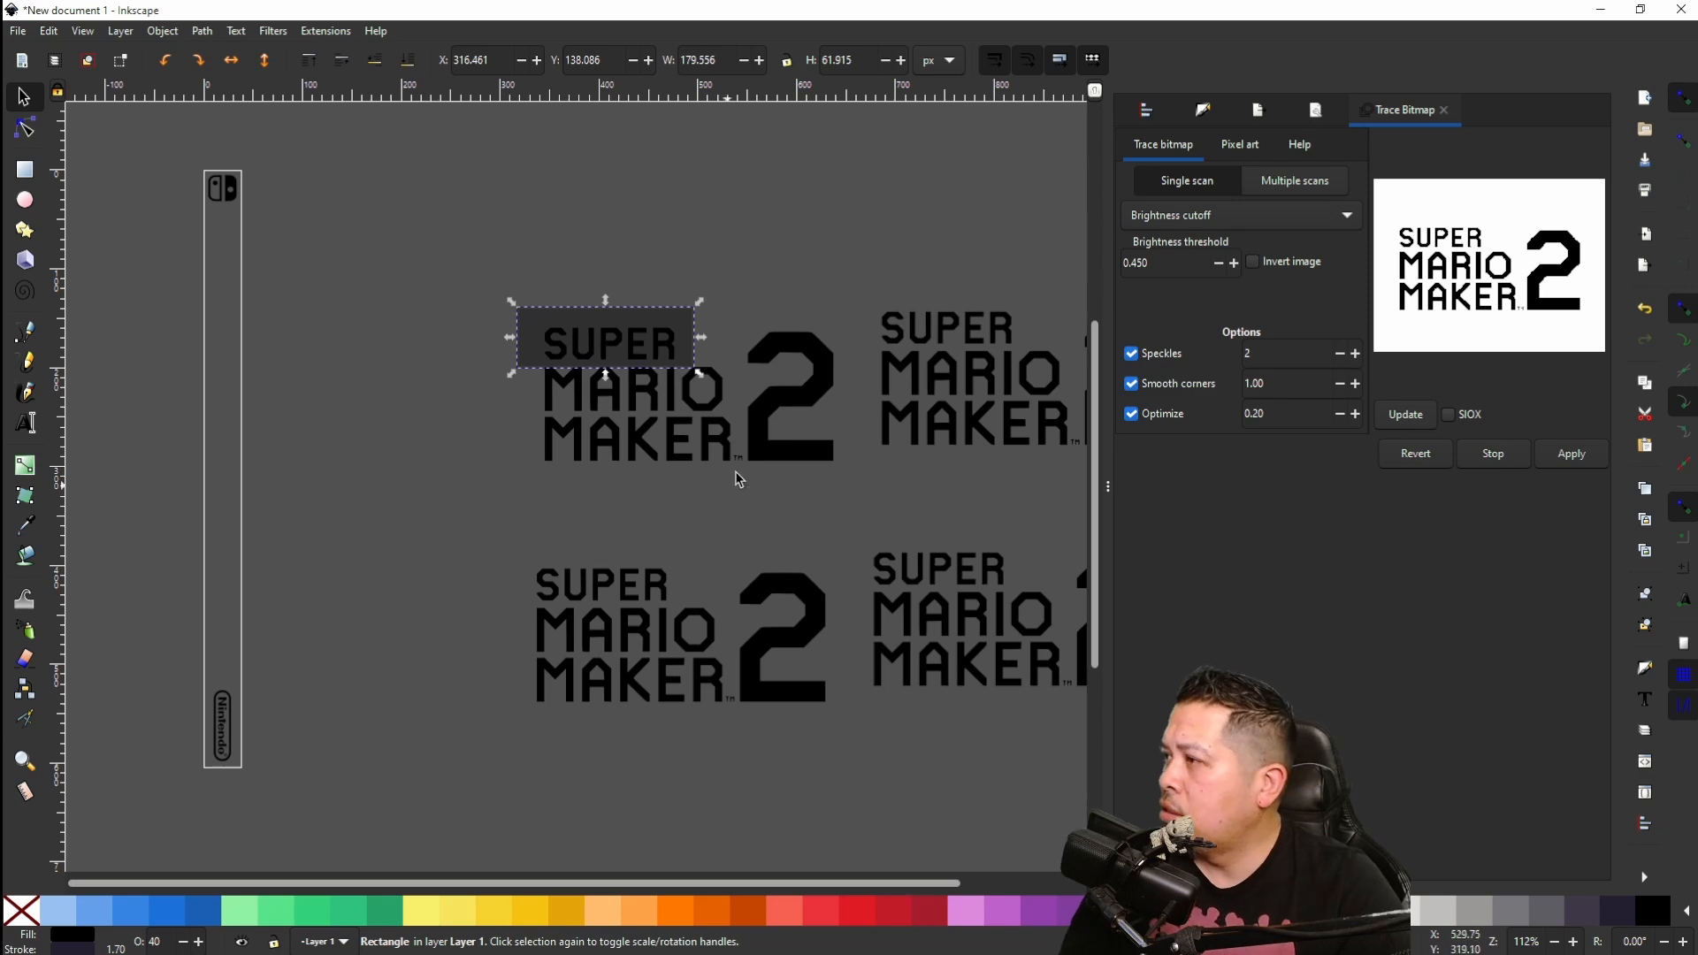
pyautogui.scroll(5, 632, 348)
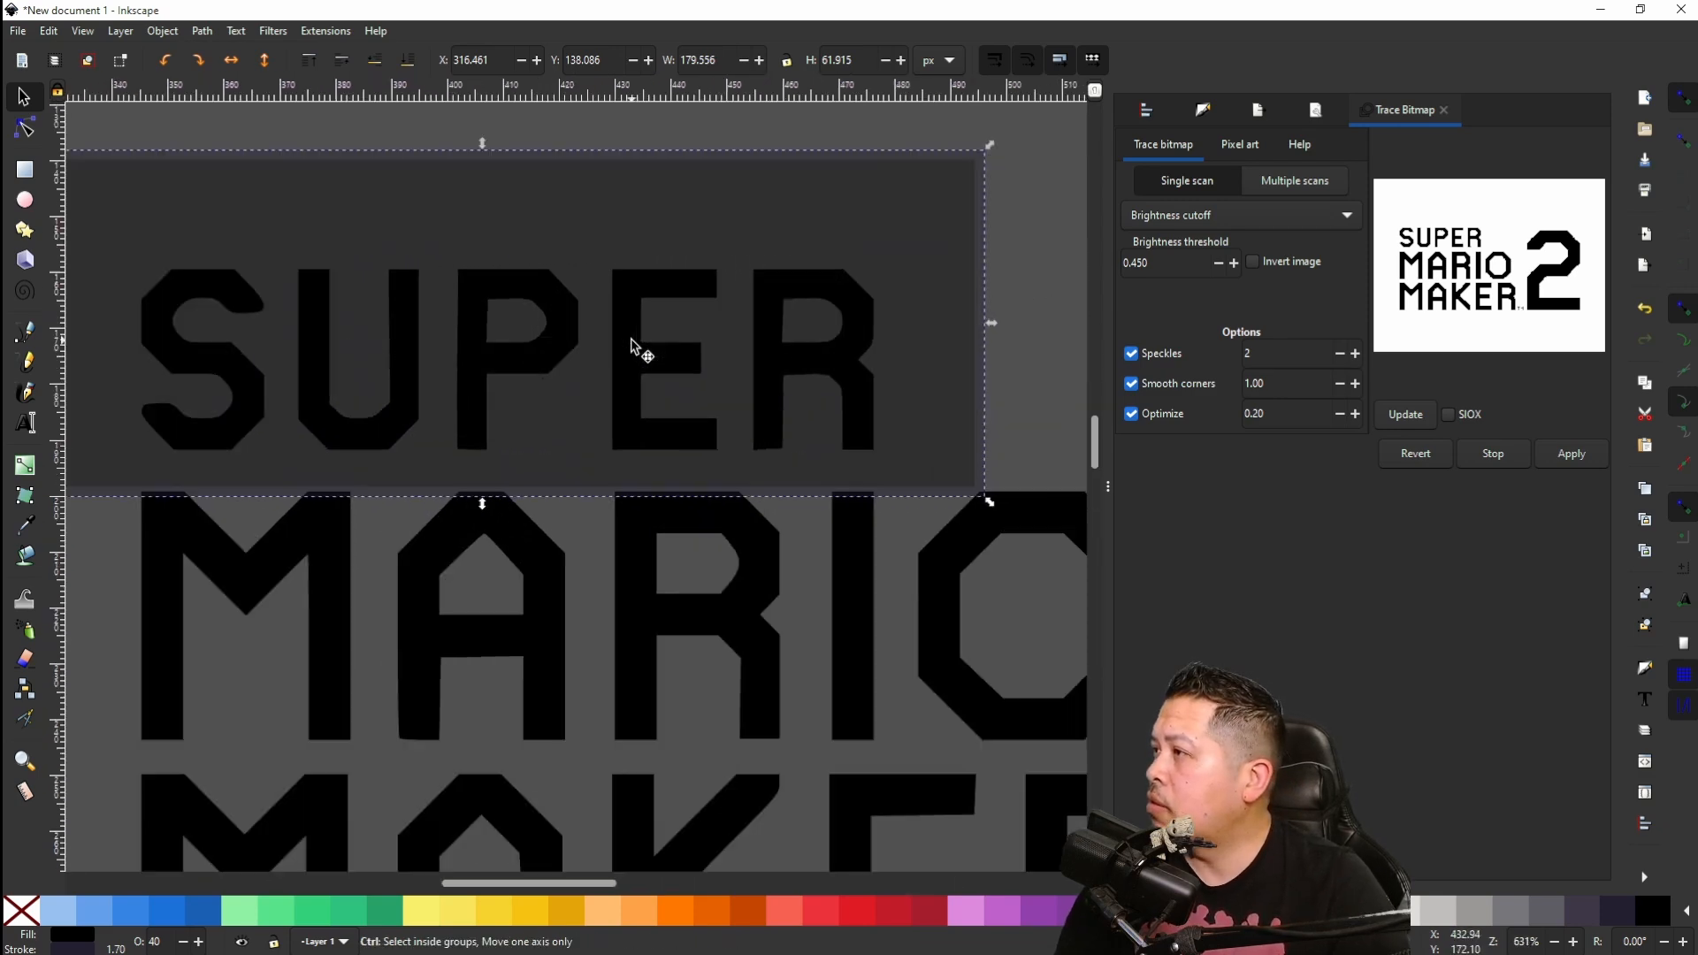
# Step: Tighten the rectangle around the word SUPER to about 140 × 37 px and remove its stroke
pyautogui.moveTo(479, 506); pyautogui.dragTo(531, 463)
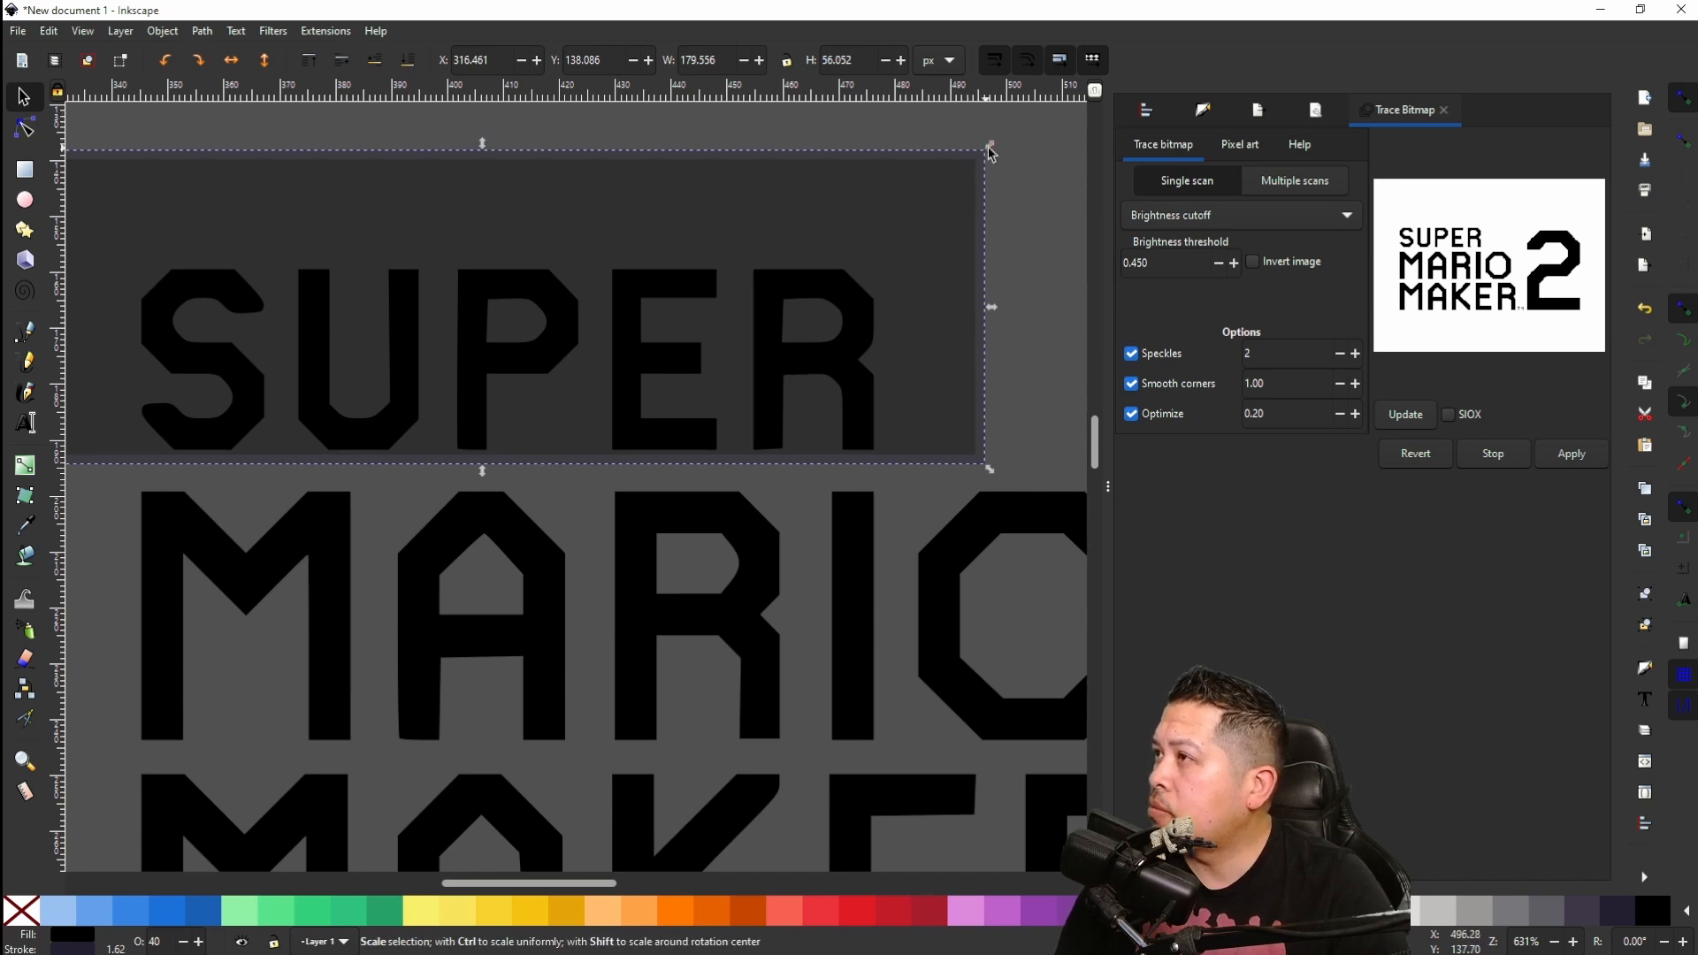
pyautogui.moveTo(990, 146); pyautogui.dragTo(909, 249)
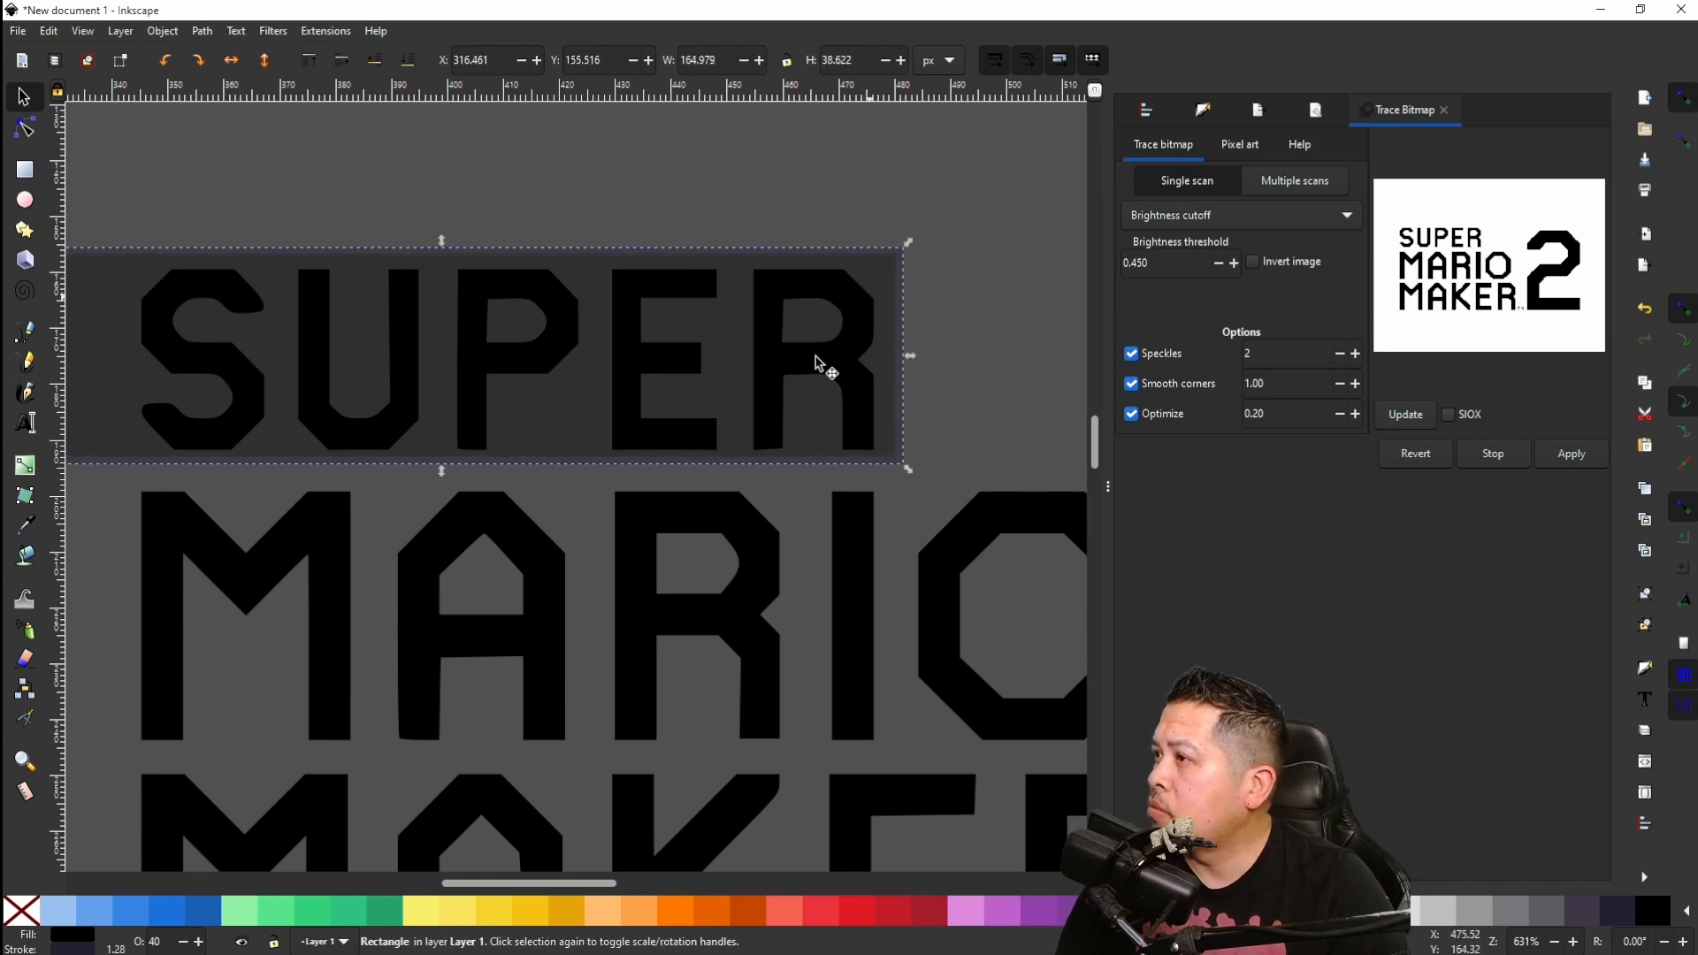
pyautogui.keyDown('shift'); pyautogui.click(22, 911); pyautogui.keyUp('shift')
pyautogui.hscroll(-3, 245, 522)
pyautogui.hscroll(-5, 245, 522)
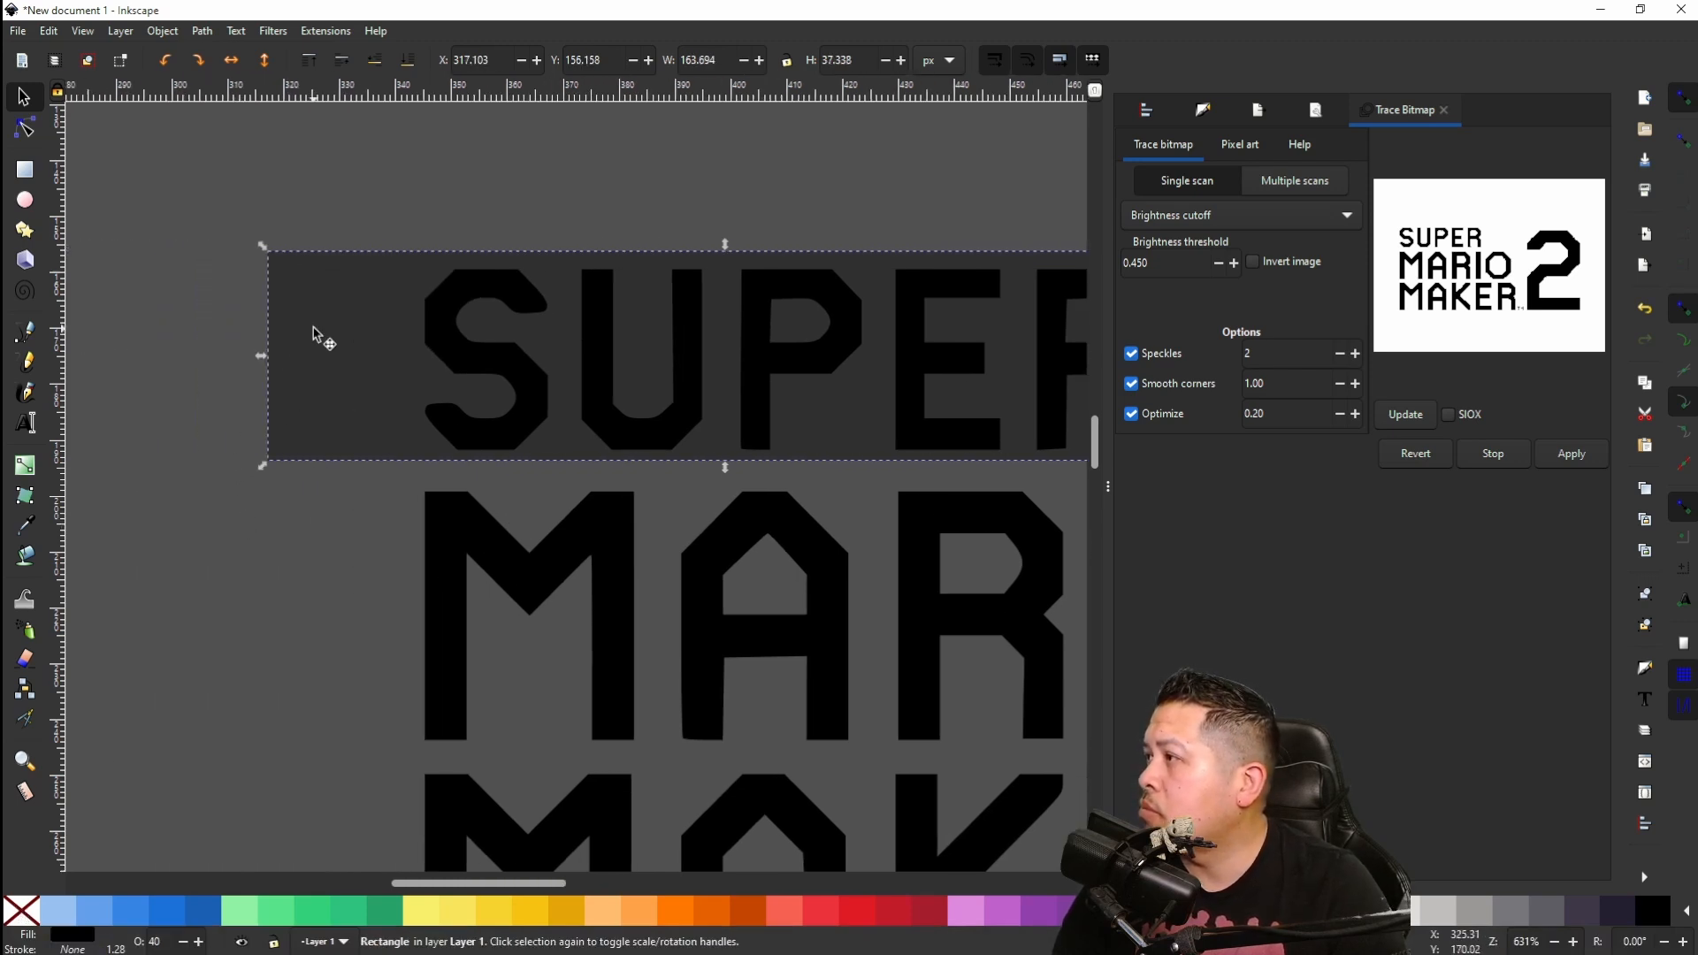
pyautogui.moveTo(262, 360); pyautogui.dragTo(392, 407)
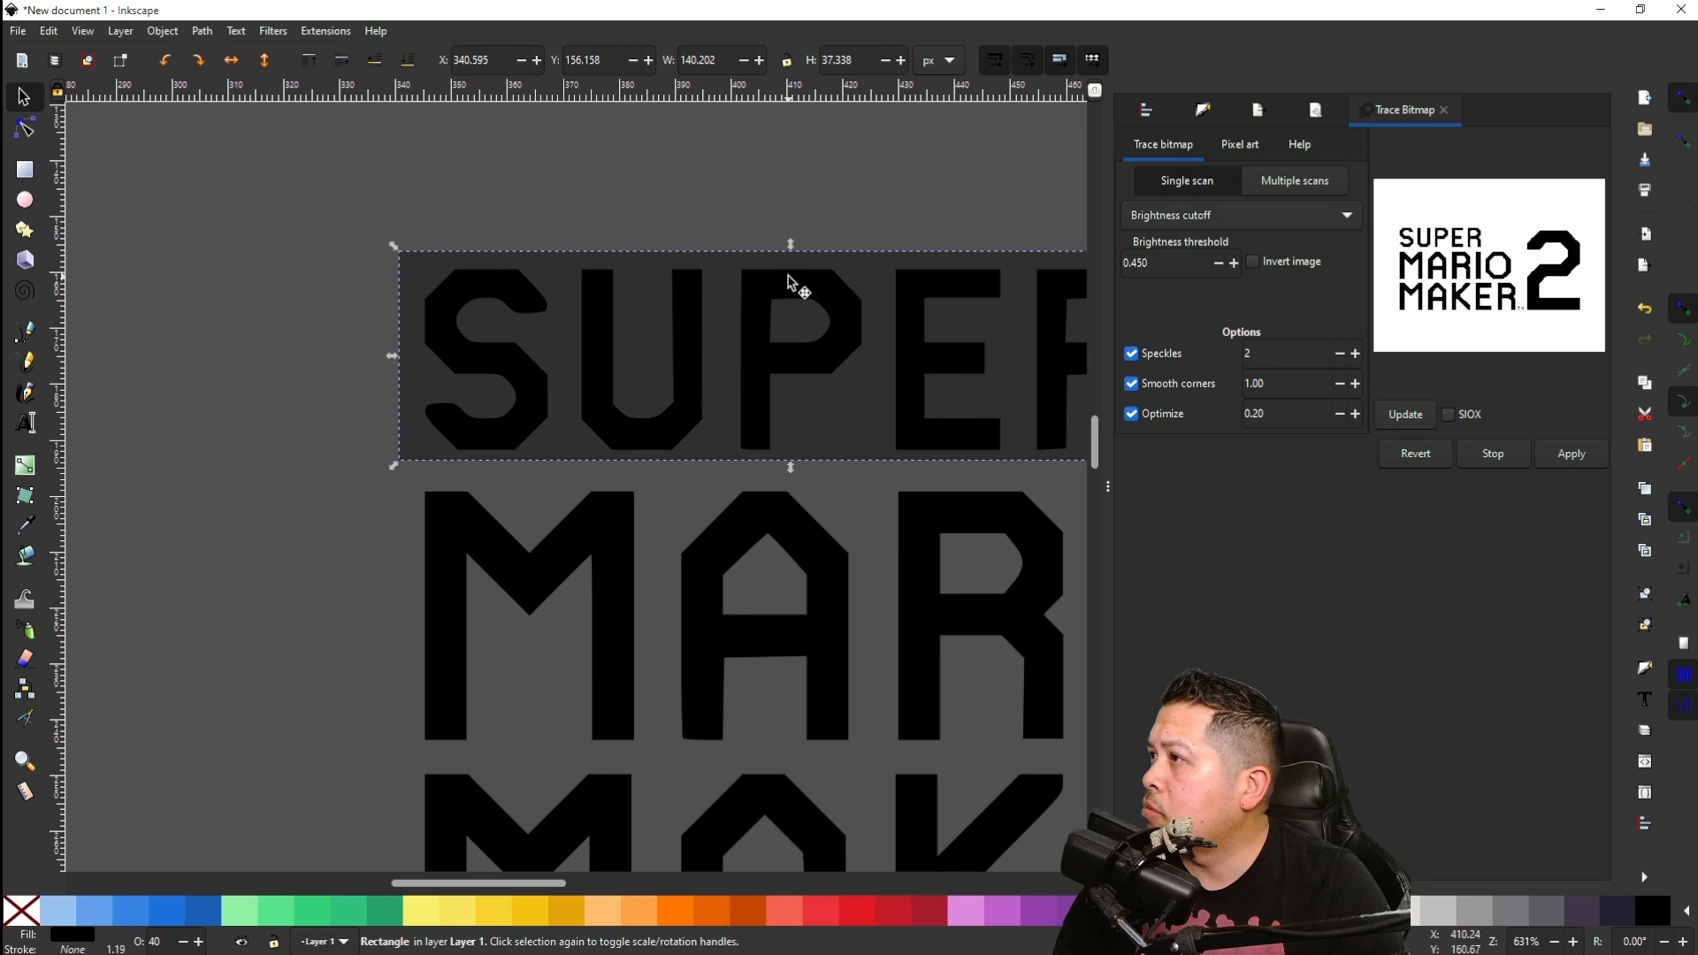
# Step: Clip the upper-left logo copy with the rectangle so only the word SUPER remains
pyautogui.hscroll(10, 792, 283)
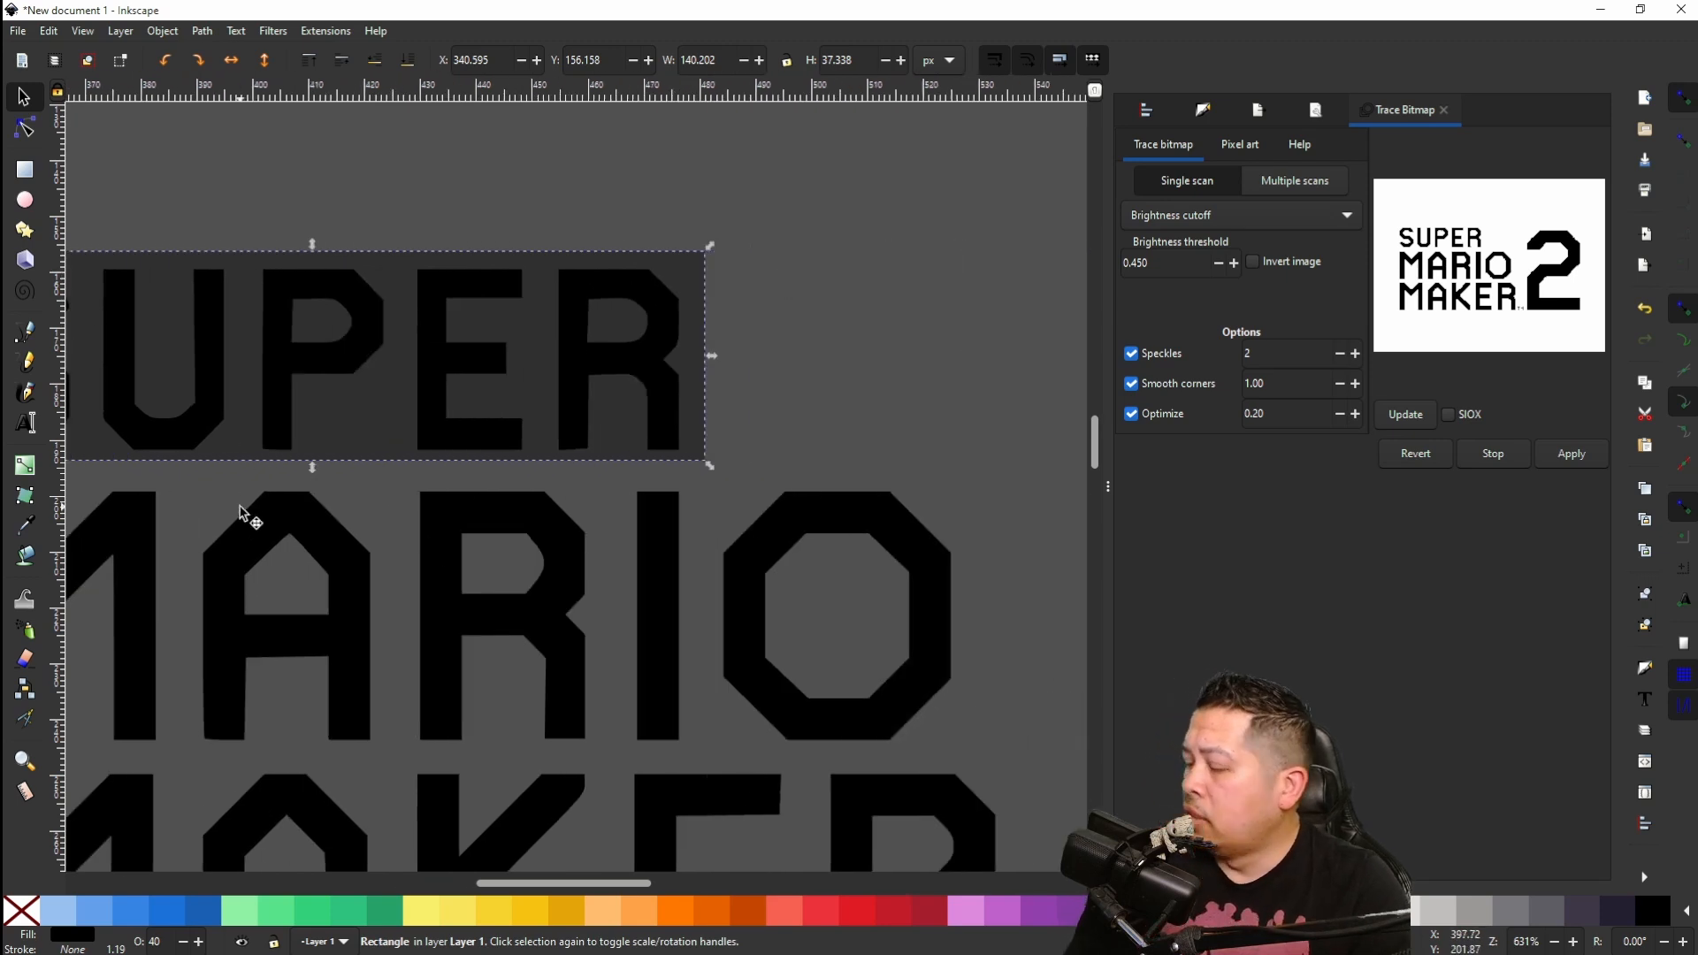
pyautogui.keyDown('shift'); pyautogui.click(331, 562); pyautogui.keyUp('shift')
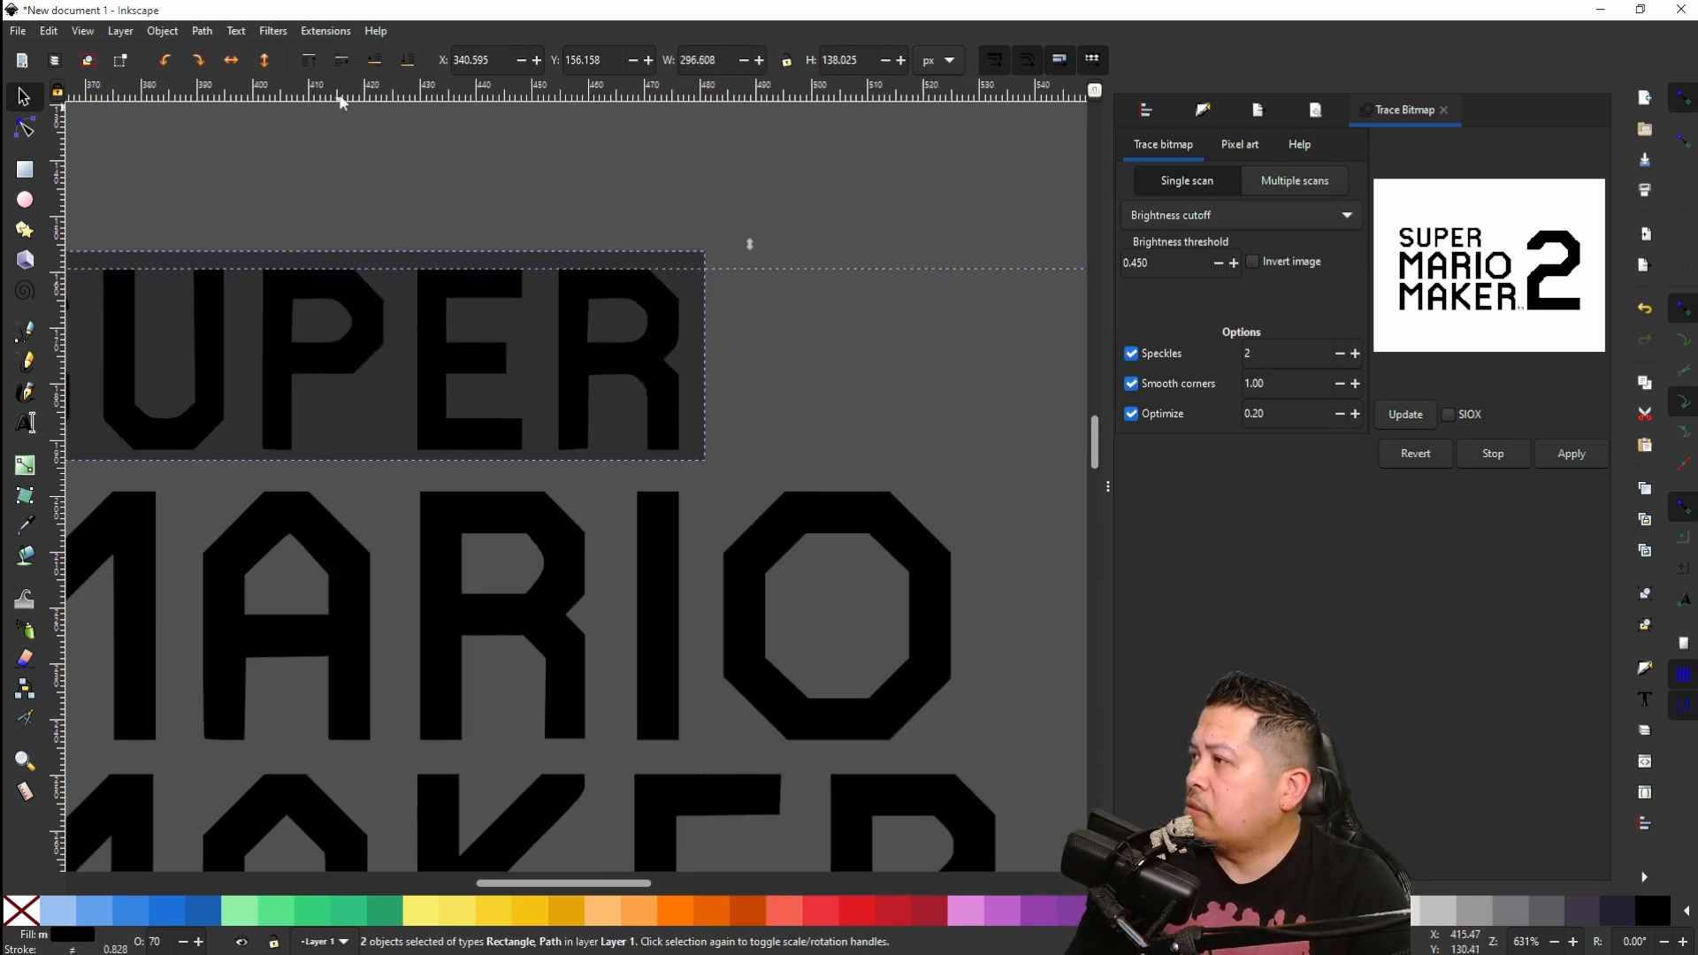
pyautogui.click(170, 36)
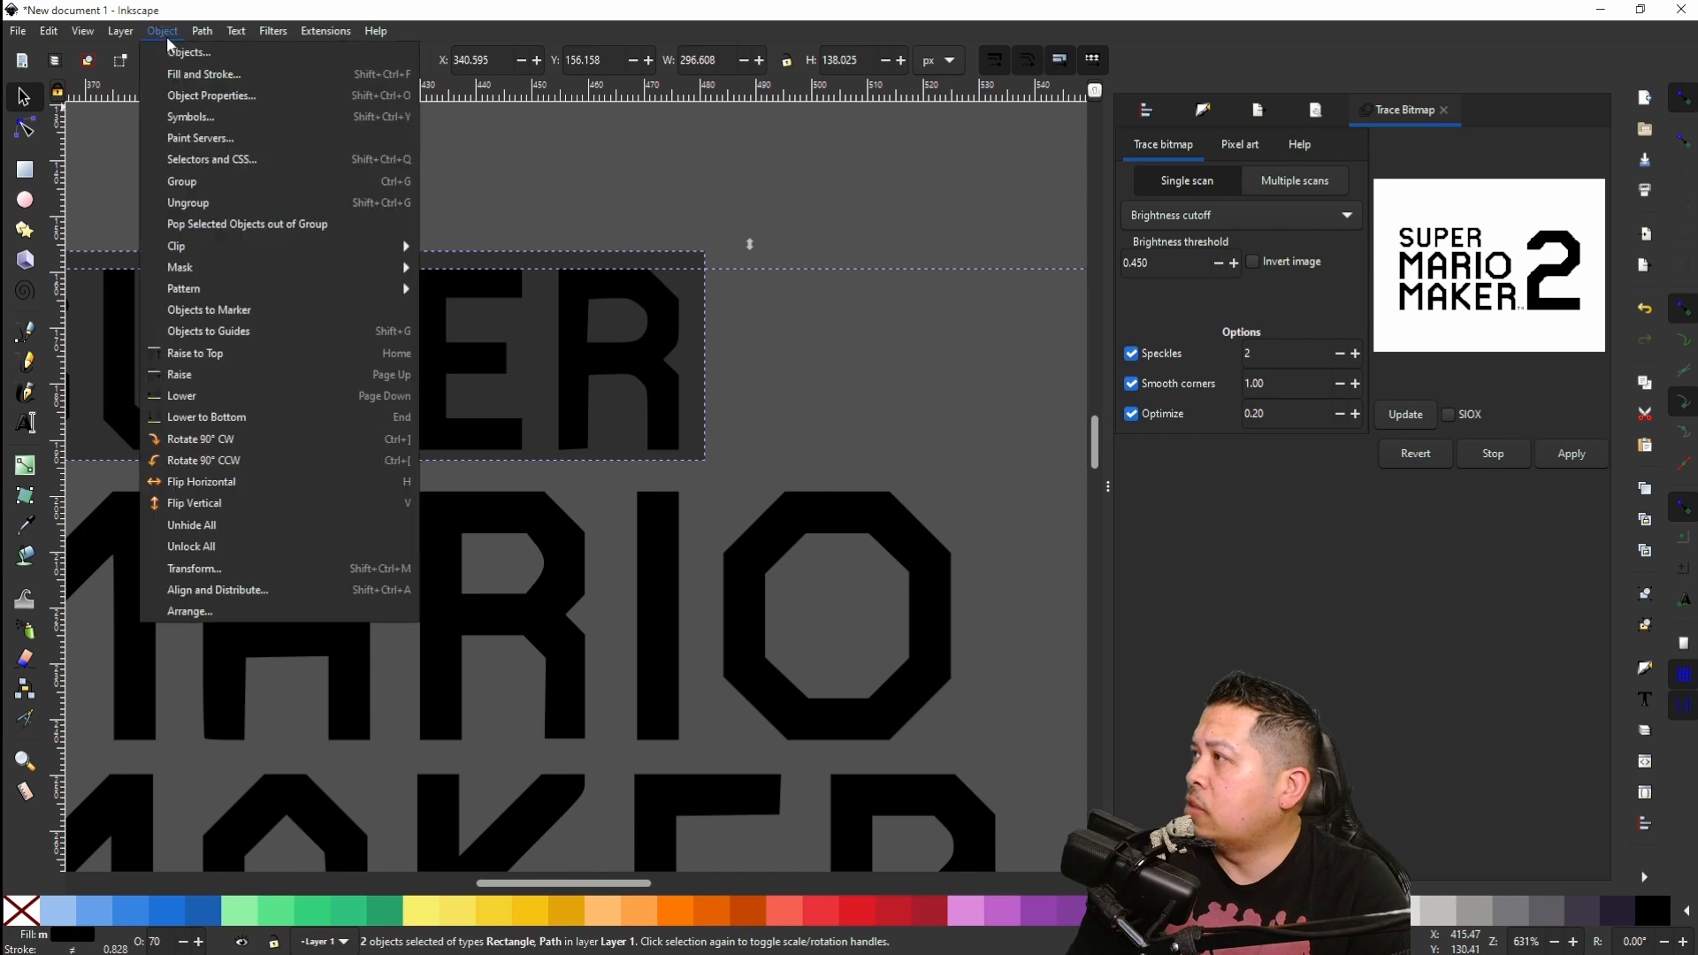
pyautogui.moveTo(201, 250)
pyautogui.click(464, 245)
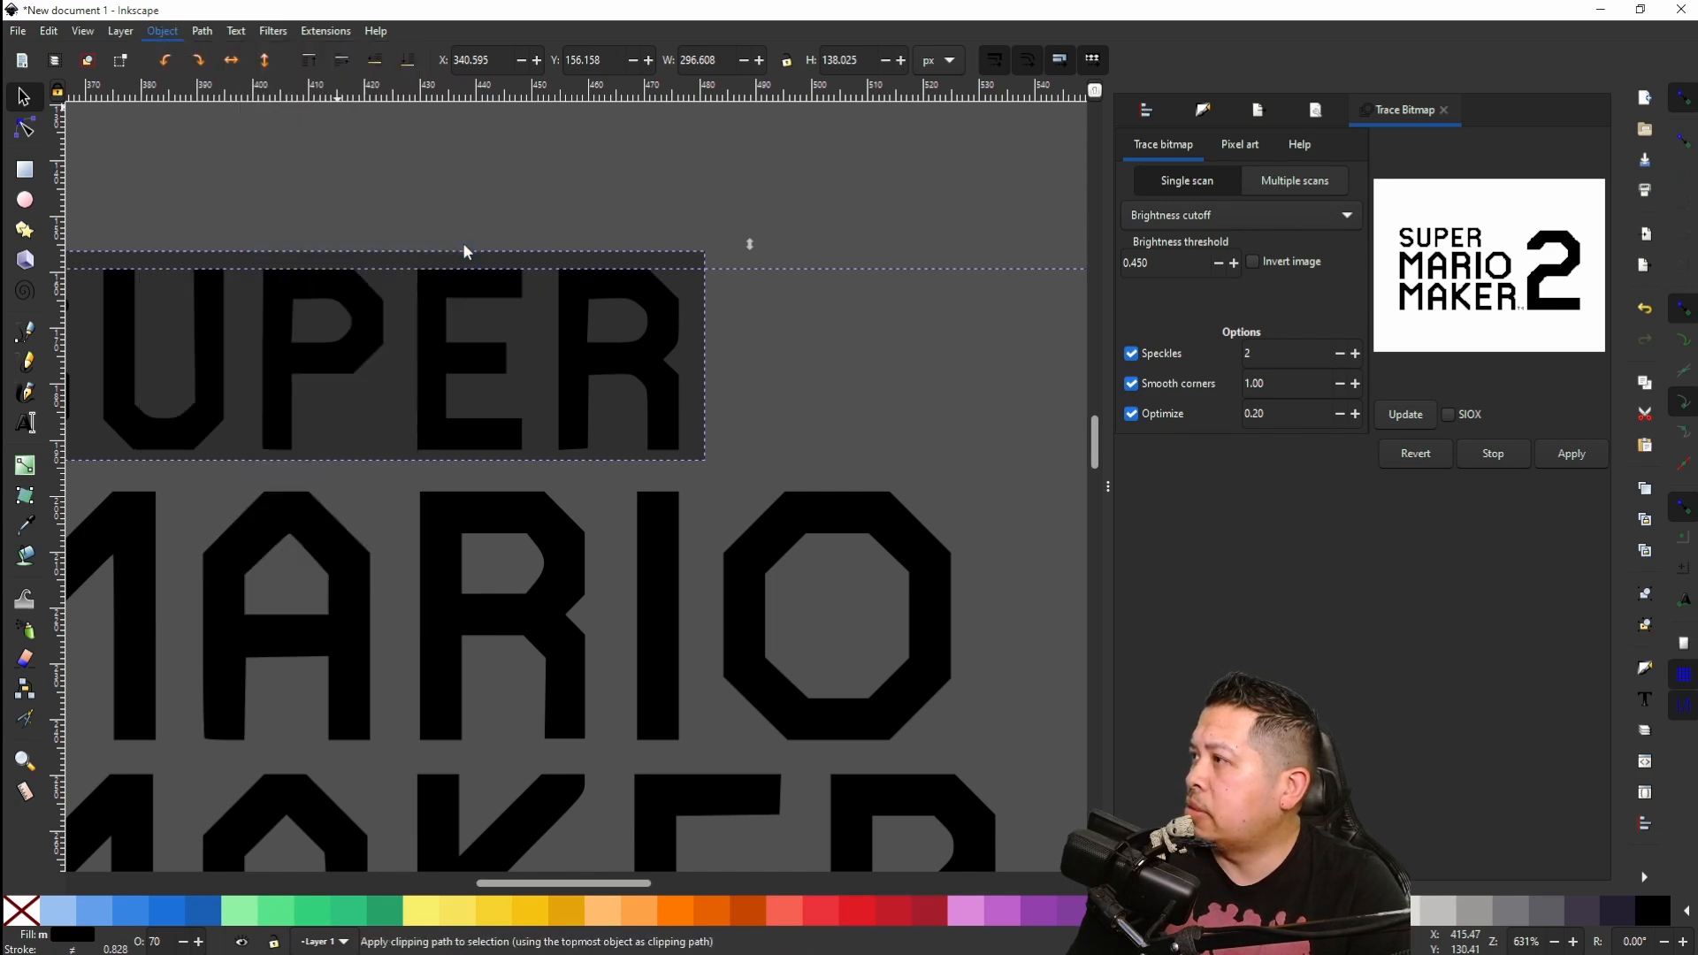
# Step: Draw a rectangle over the word MARIO in the lower-left logo copy and widen it to about 196 × 52 px
pyautogui.scroll(-6, 513, 449)
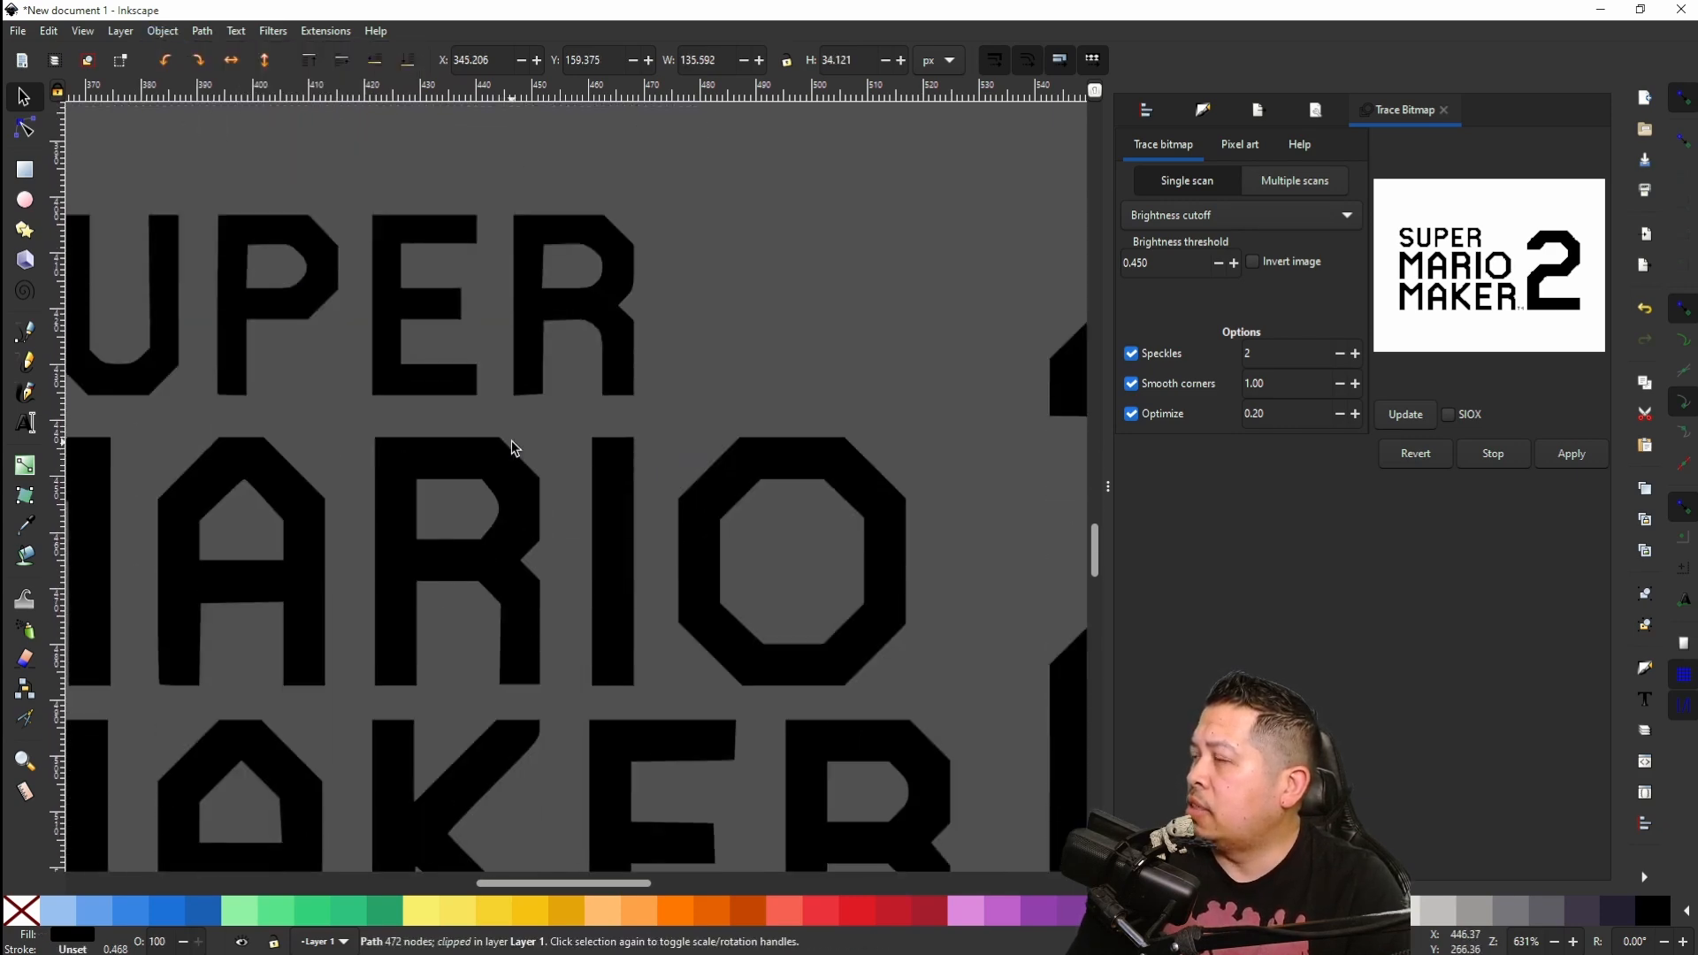
pyautogui.scroll(3, 506, 460)
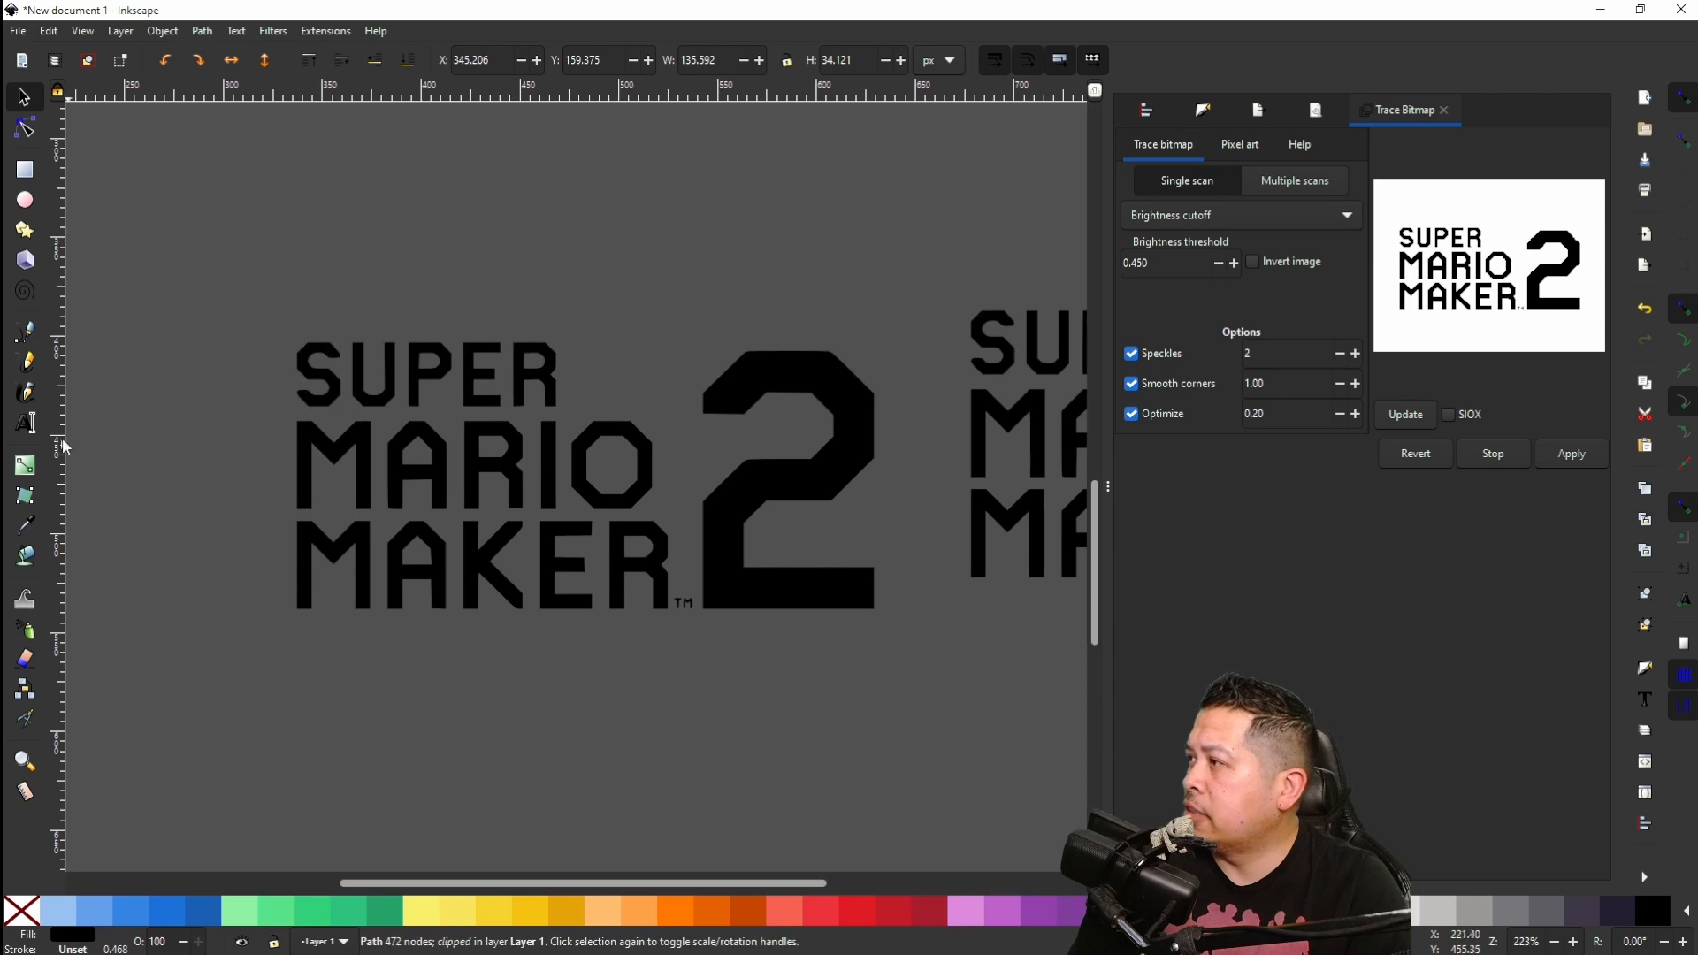
pyautogui.click(25, 169)
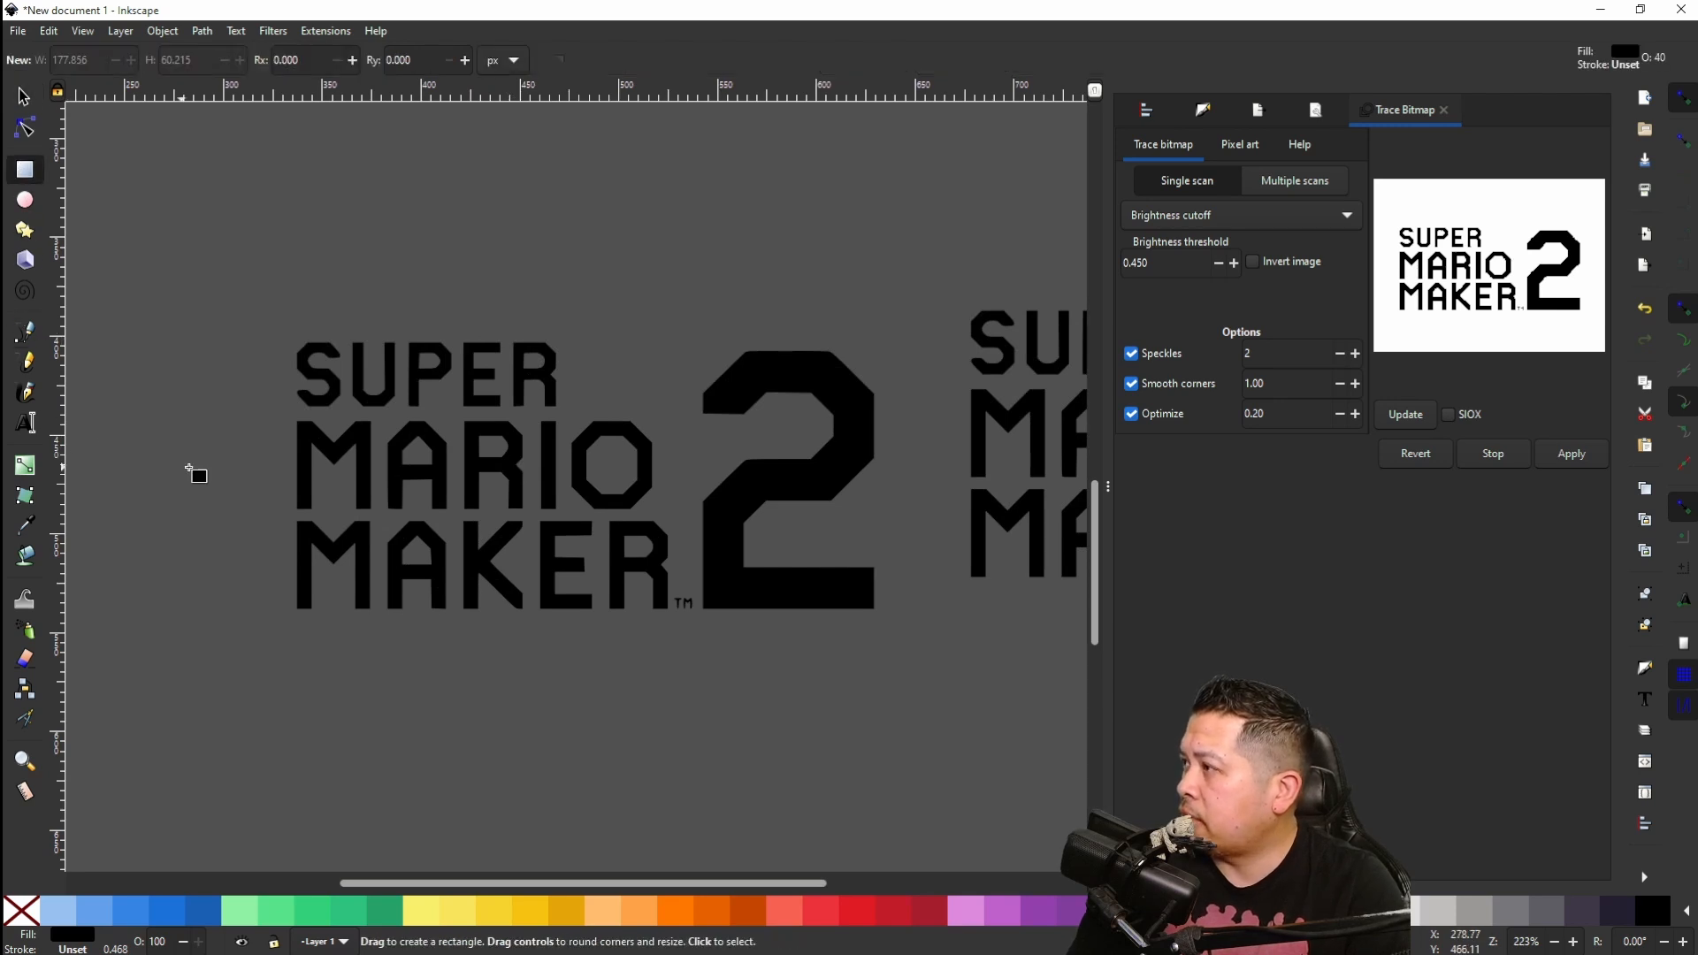
pyautogui.scroll(3, 266, 425)
pyautogui.moveTo(249, 423); pyautogui.dragTo(1057, 710)
pyautogui.hscroll(5, 309, 305)
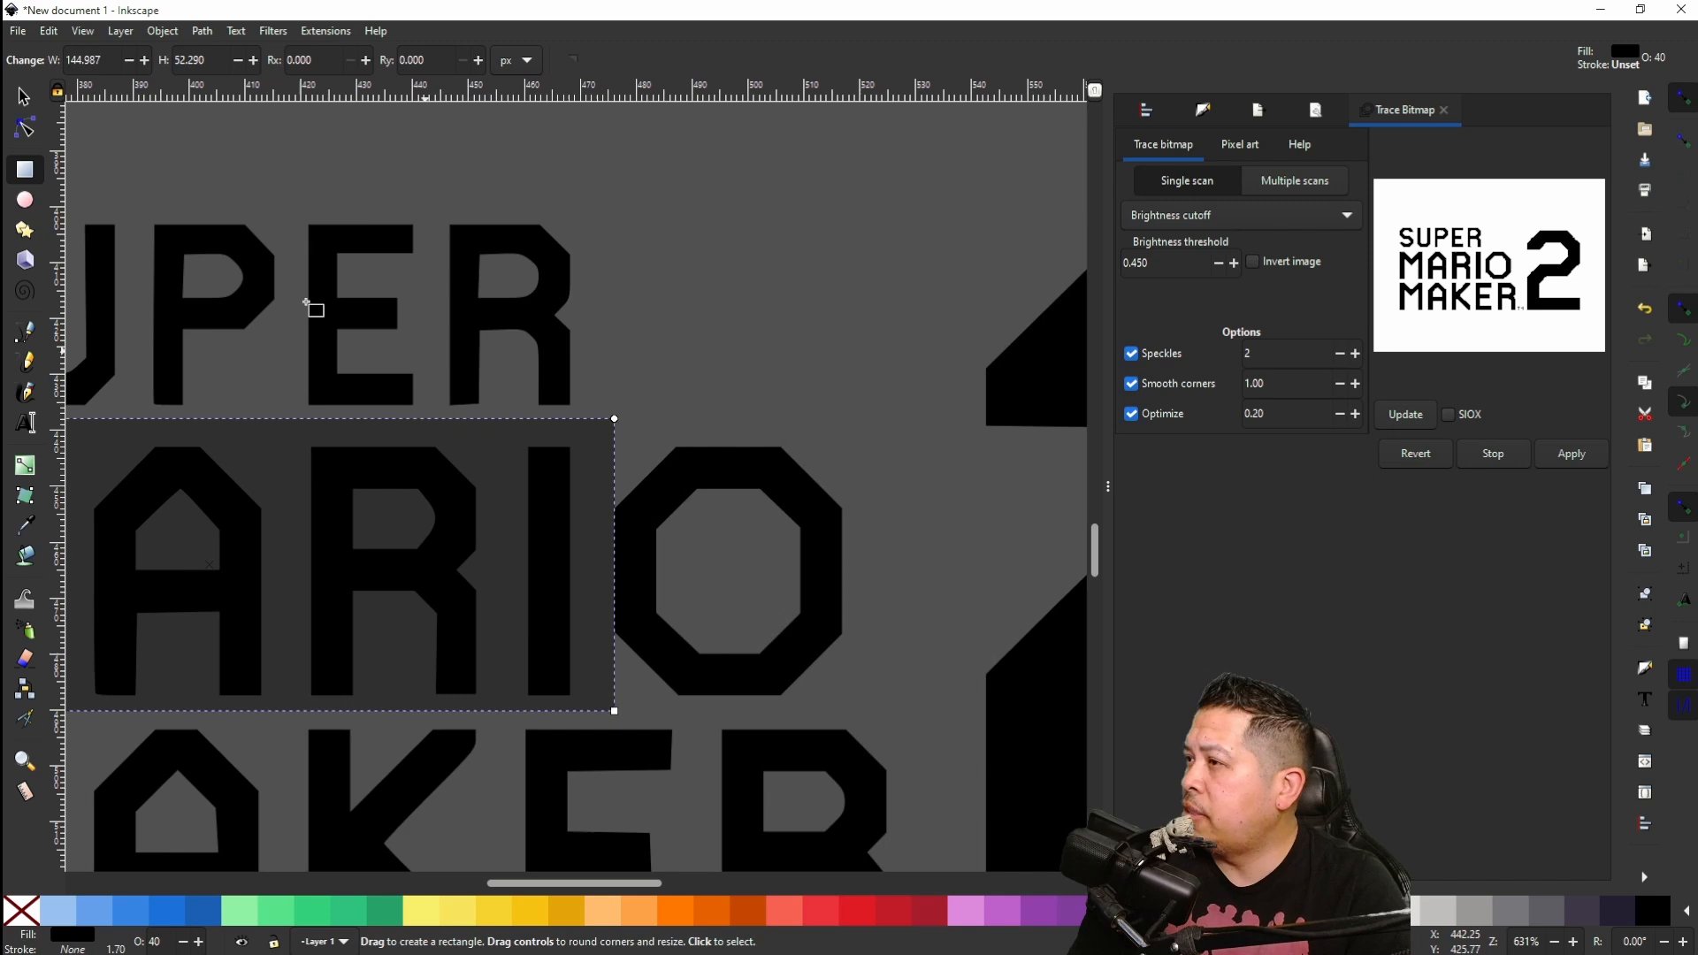
pyautogui.click(23, 97)
pyautogui.moveTo(618, 569); pyautogui.dragTo(902, 595)
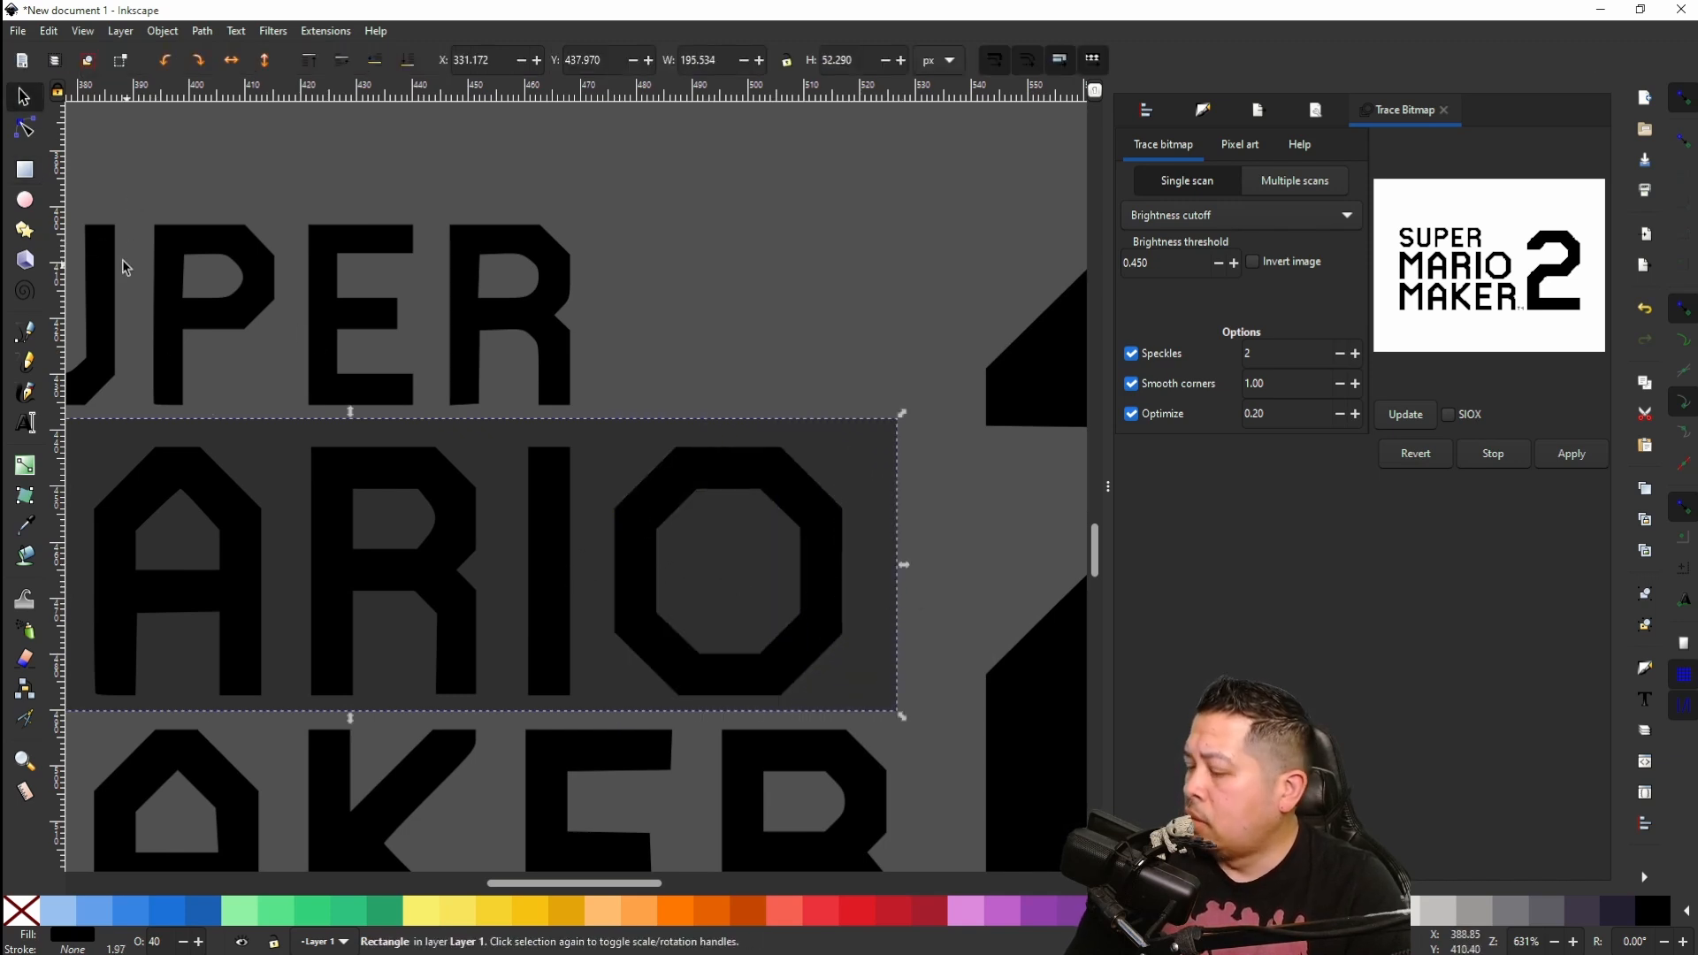
# Step: Clip the lower-left logo copy with its rectangle so only the word MARIO remains
pyautogui.keyDown('shift'); pyautogui.click(335, 246); pyautogui.keyUp('shift')
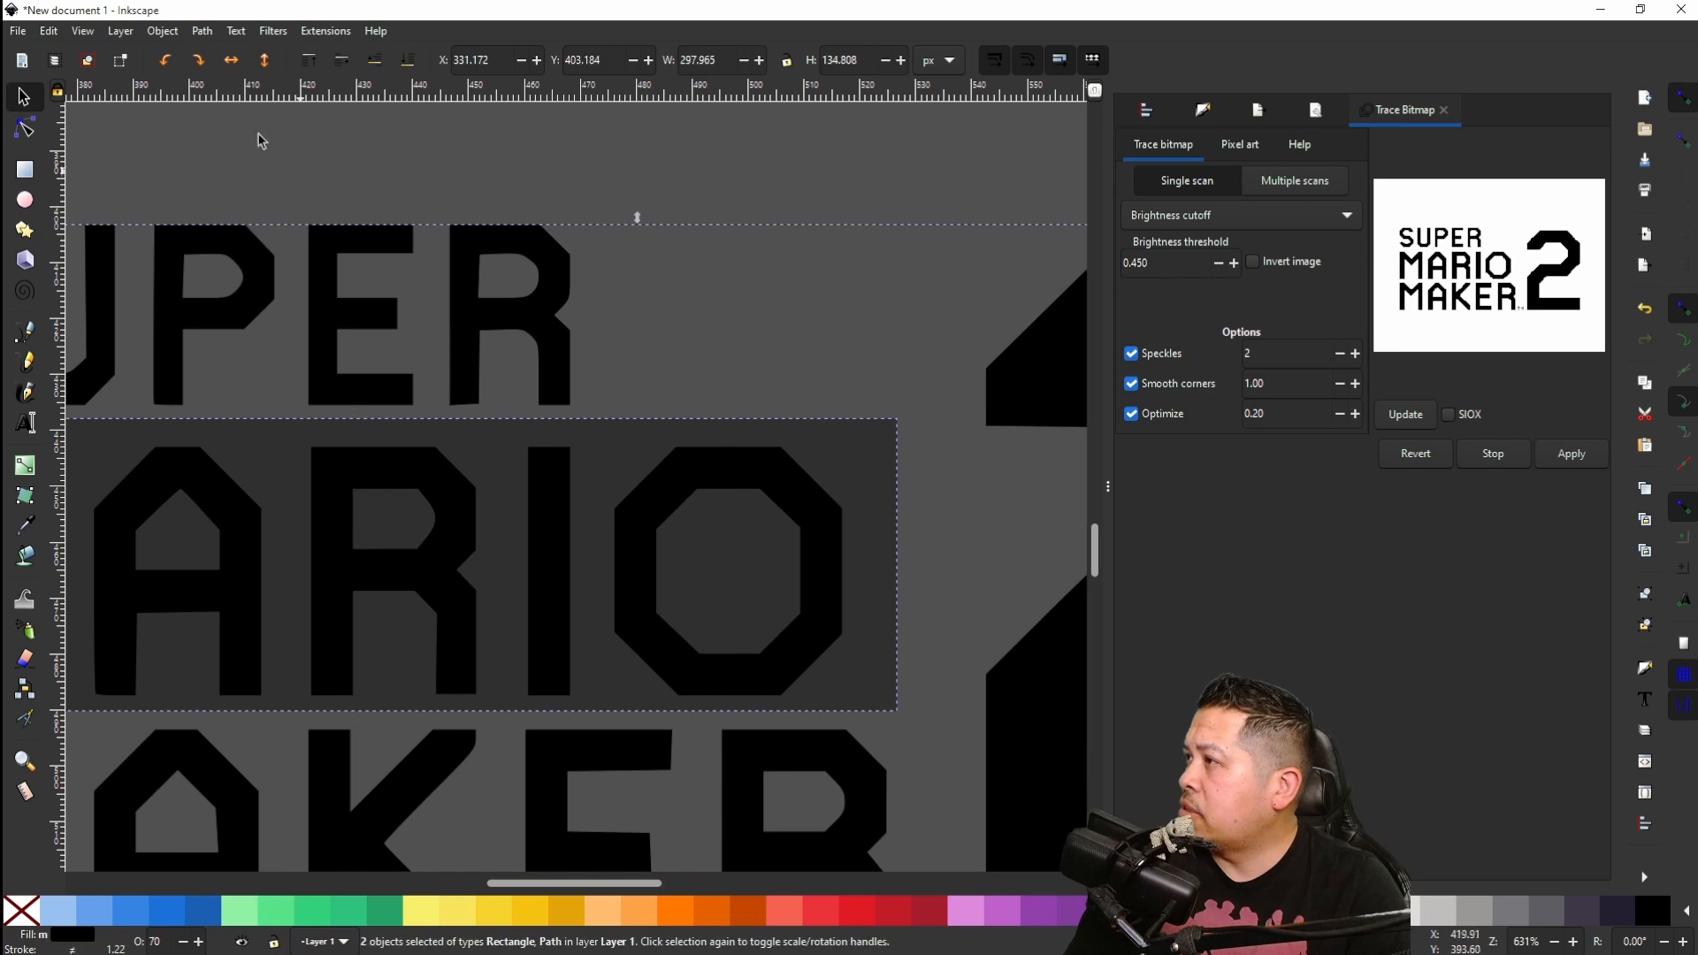
pyautogui.click(160, 32)
pyautogui.moveTo(389, 246)
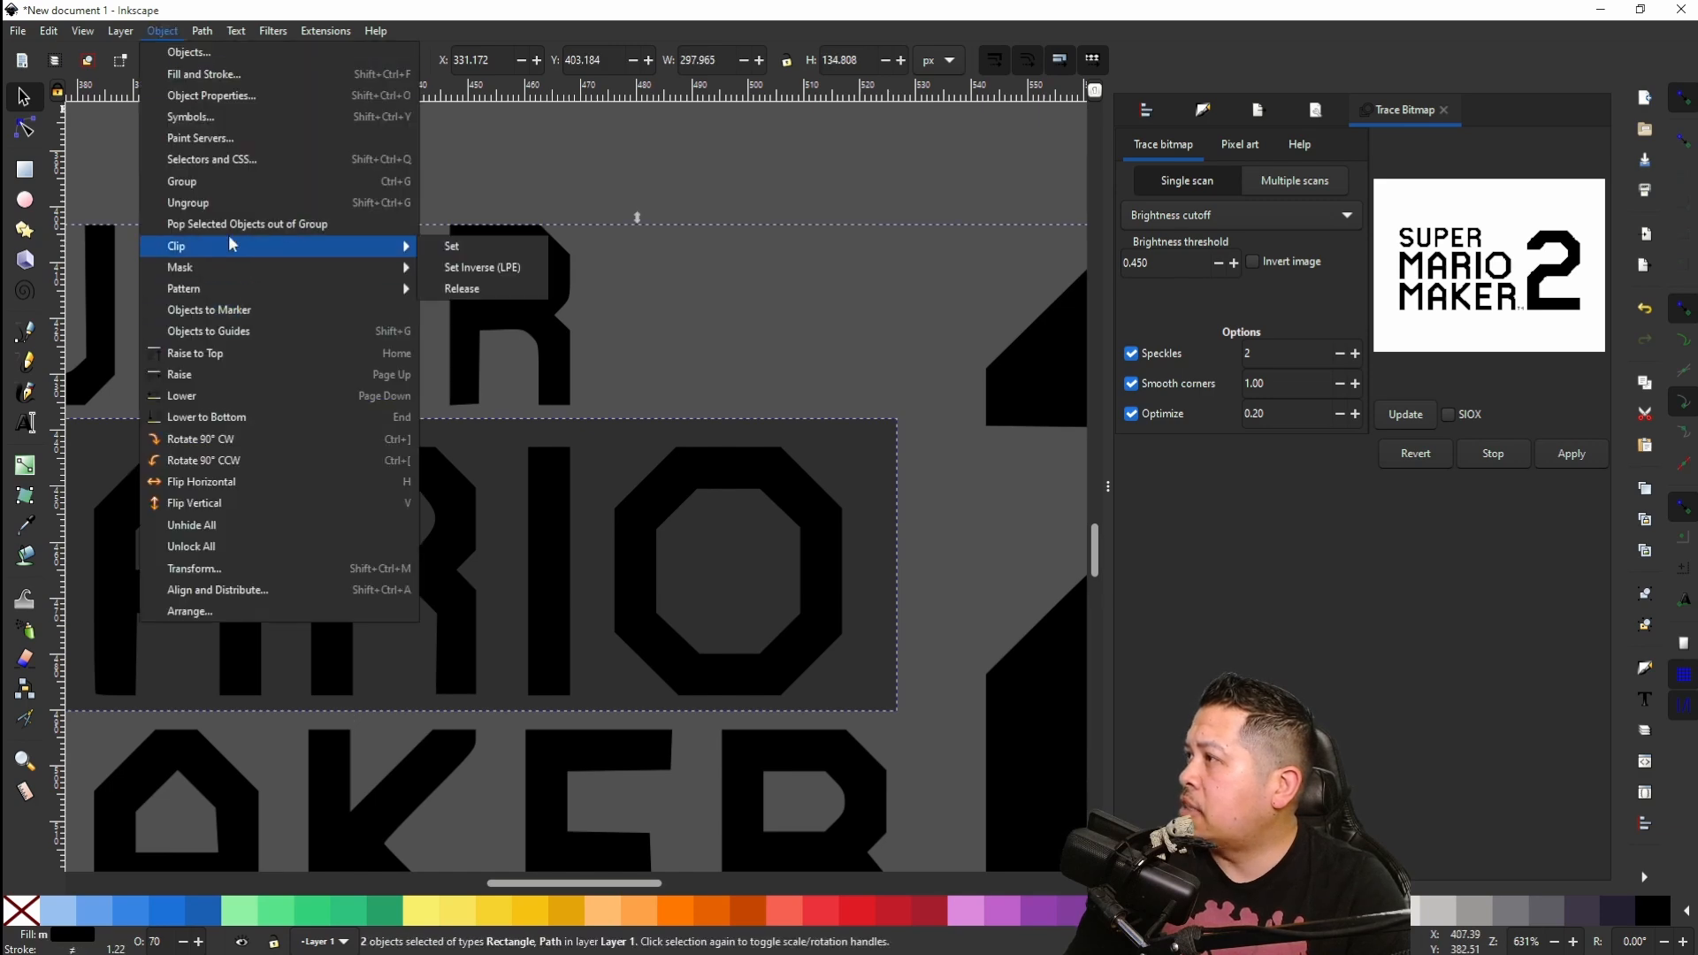
pyautogui.click(466, 252)
# Step: Draw a rectangle about 151 × 54 px over the word MAKER in the upper-right logo copy
pyautogui.scroll(-10, 513, 535)
pyautogui.keyDown('ctrl'); pyautogui.scroll(-8, 516, 529); pyautogui.keyUp('ctrl')
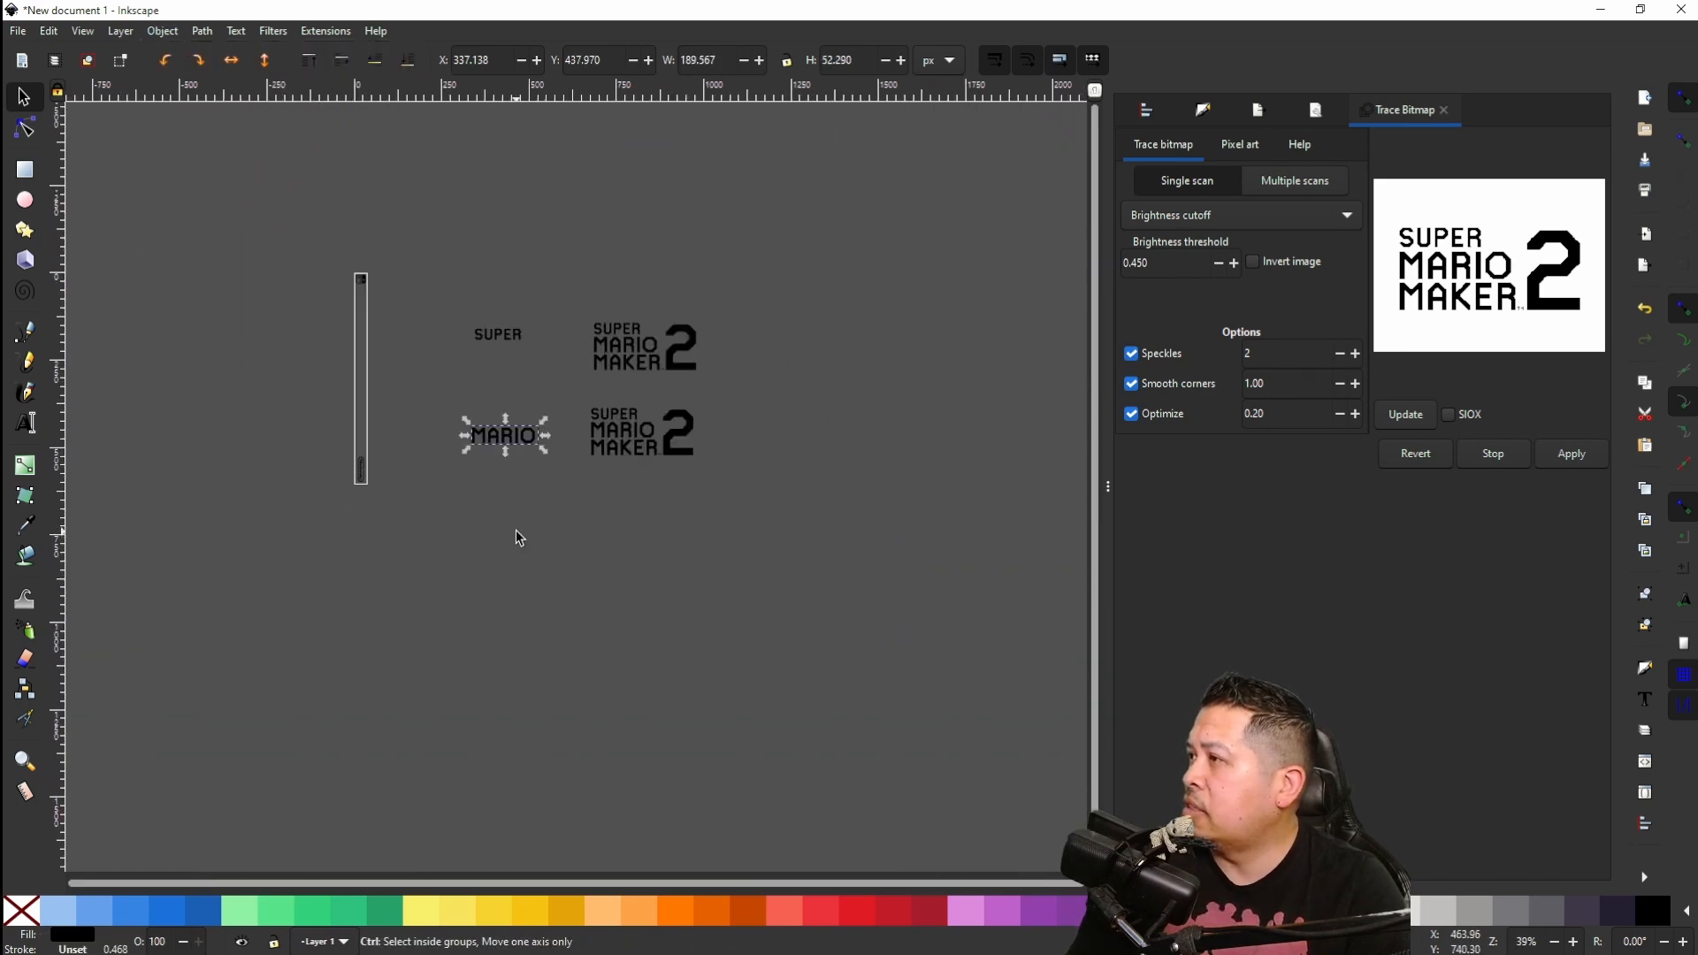
pyautogui.scroll(3, 645, 353)
pyautogui.keyDown('ctrl'); pyautogui.scroll(2, 645, 353); pyautogui.keyUp('ctrl')
pyautogui.keyDown('ctrl'); pyautogui.scroll(8, 643, 655); pyautogui.keyUp('ctrl')
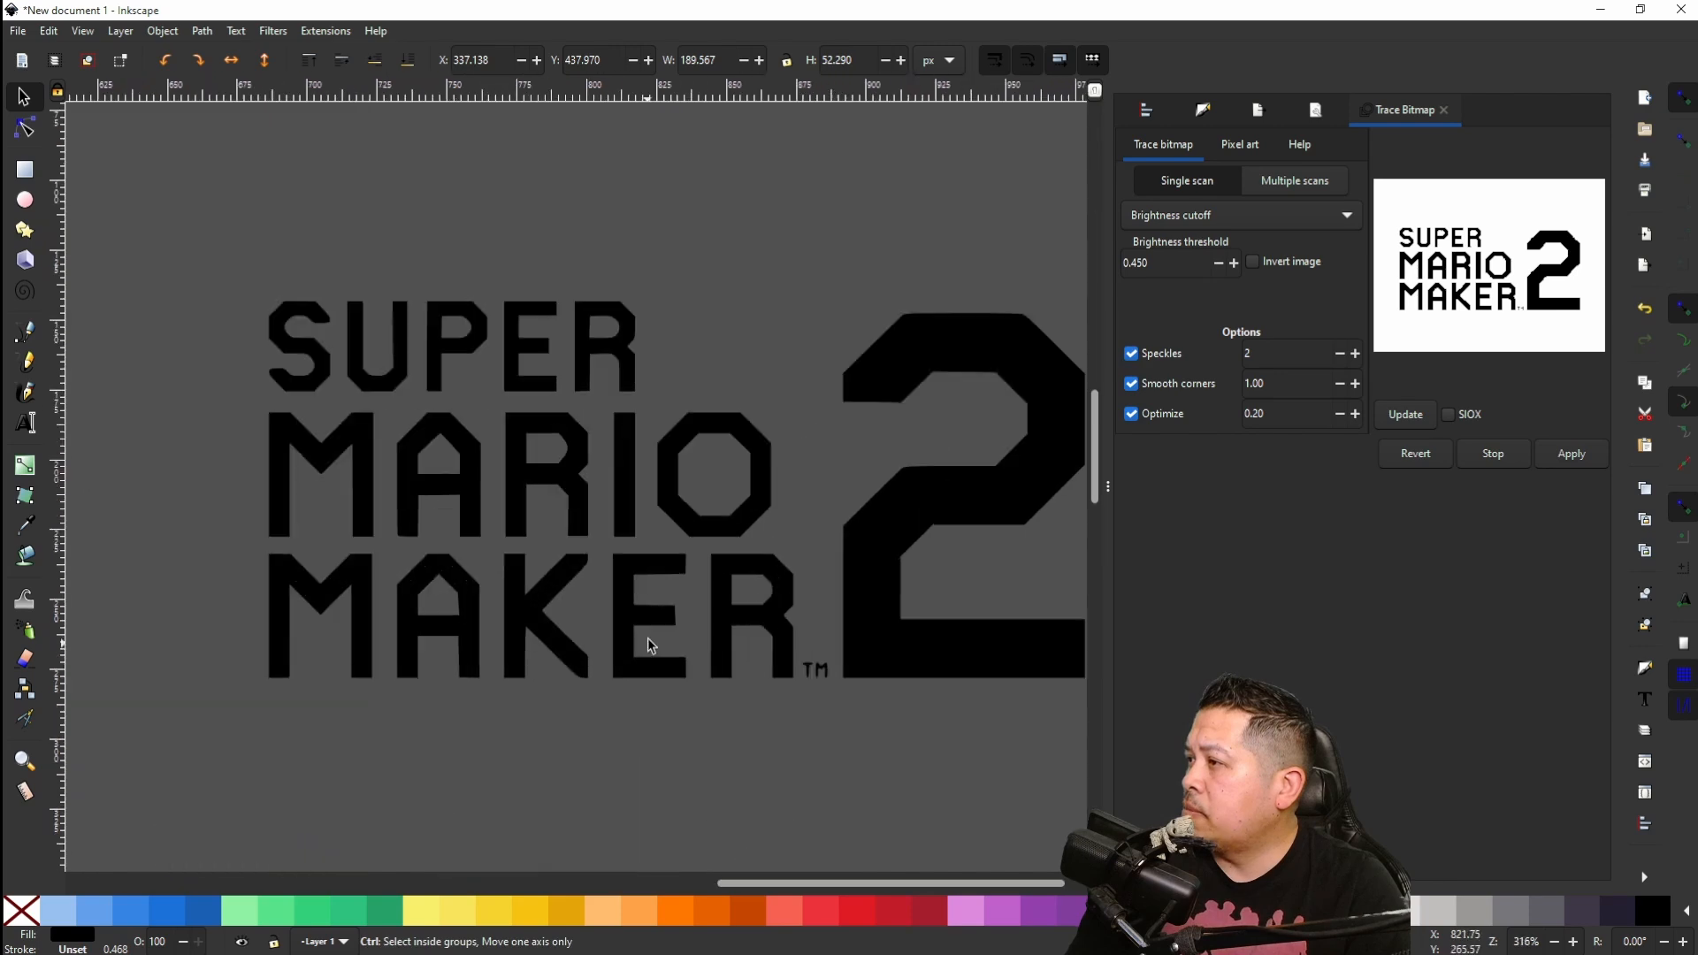
pyautogui.keyDown('ctrl'); pyautogui.scroll(-4, 544, 573); pyautogui.keyUp('ctrl')
pyautogui.keyDown('ctrl'); pyautogui.scroll(2, 544, 573); pyautogui.keyUp('ctrl')
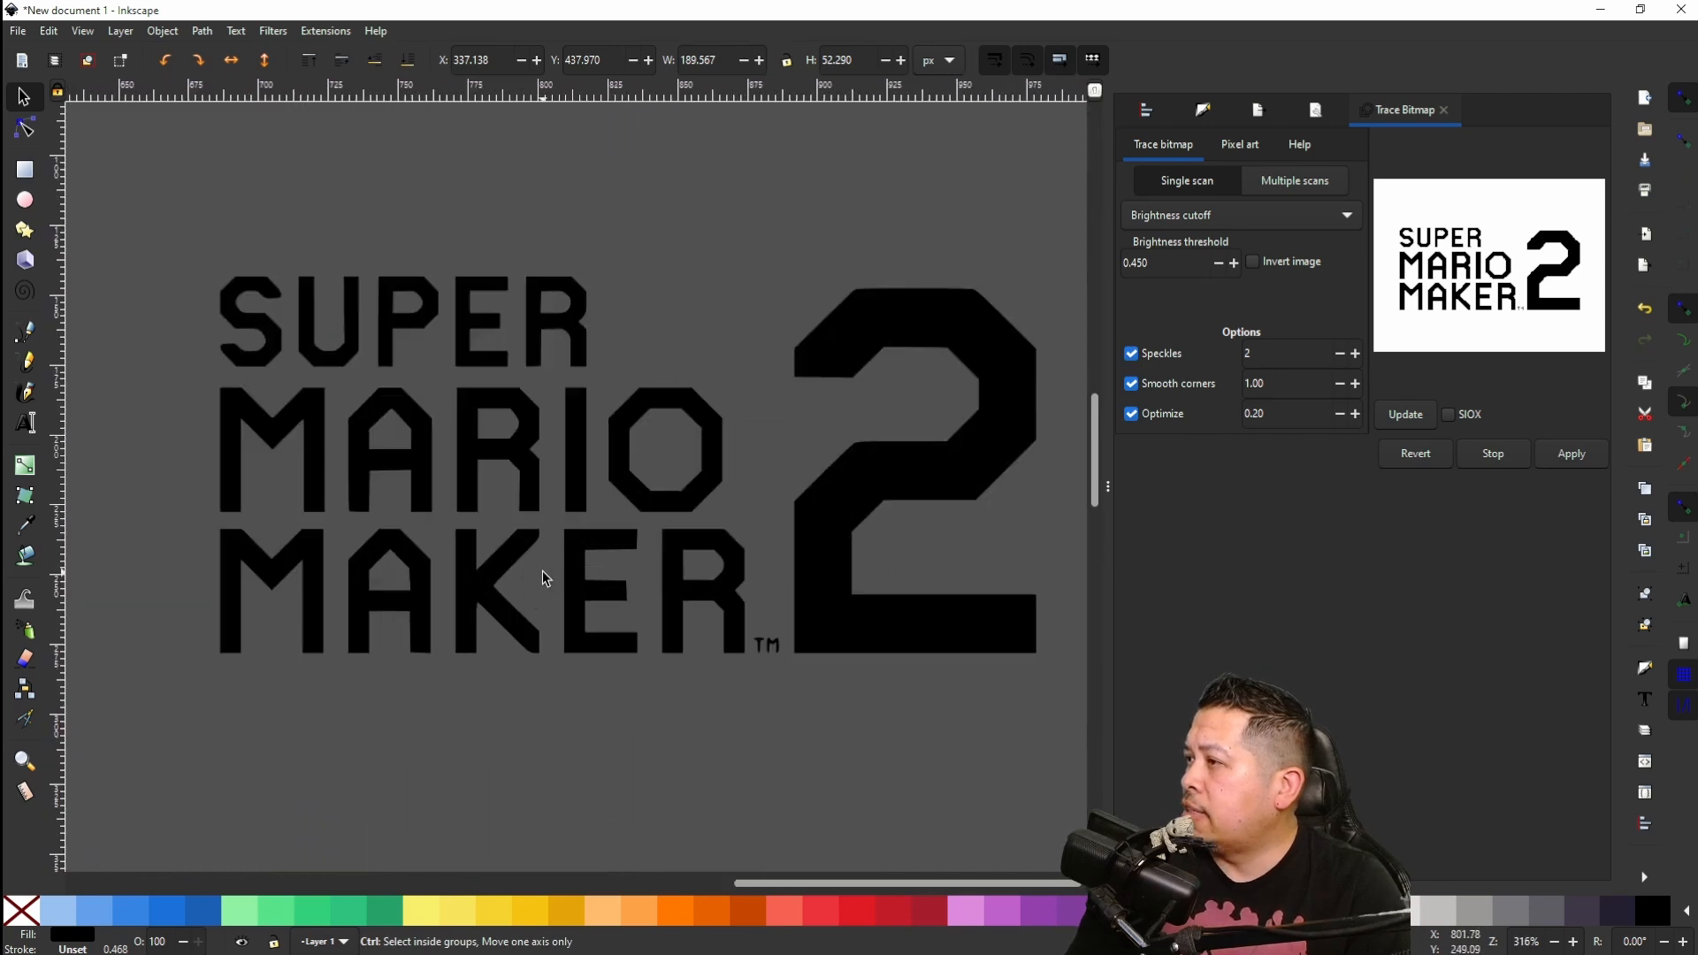
pyautogui.keyDown('ctrl'); pyautogui.scroll(1, 543, 573); pyautogui.keyUp('ctrl')
pyautogui.keyDown('ctrl'); pyautogui.scroll(-1, 544, 573); pyautogui.keyUp('ctrl')
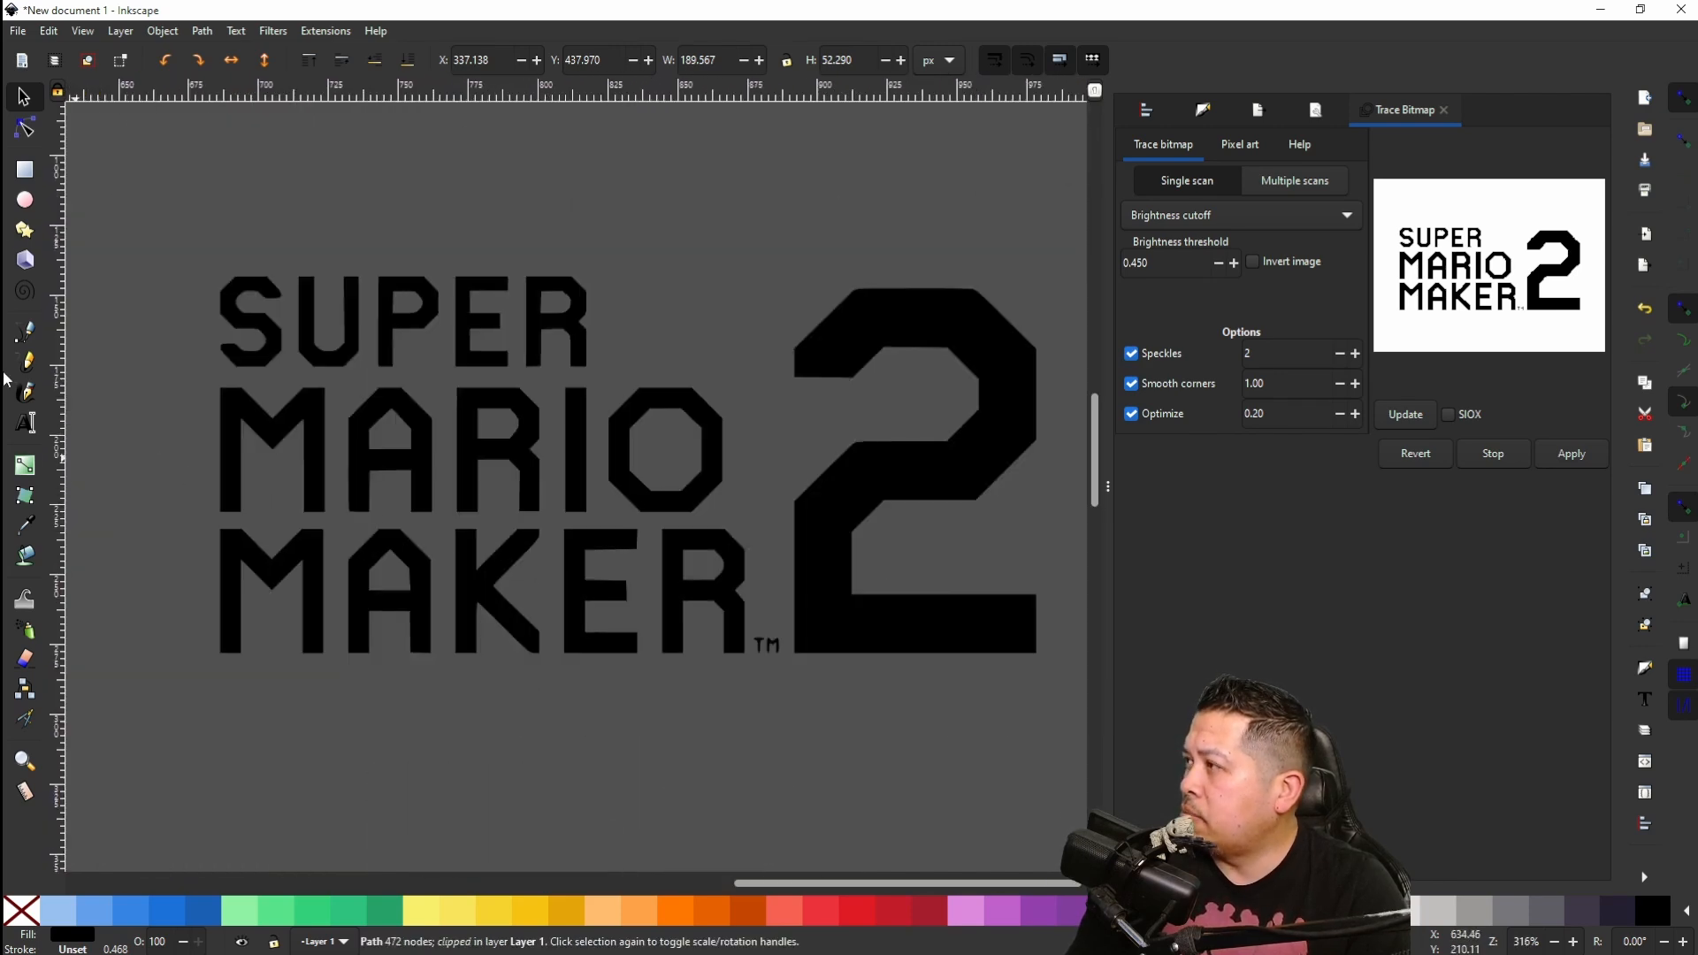
pyautogui.click(25, 169)
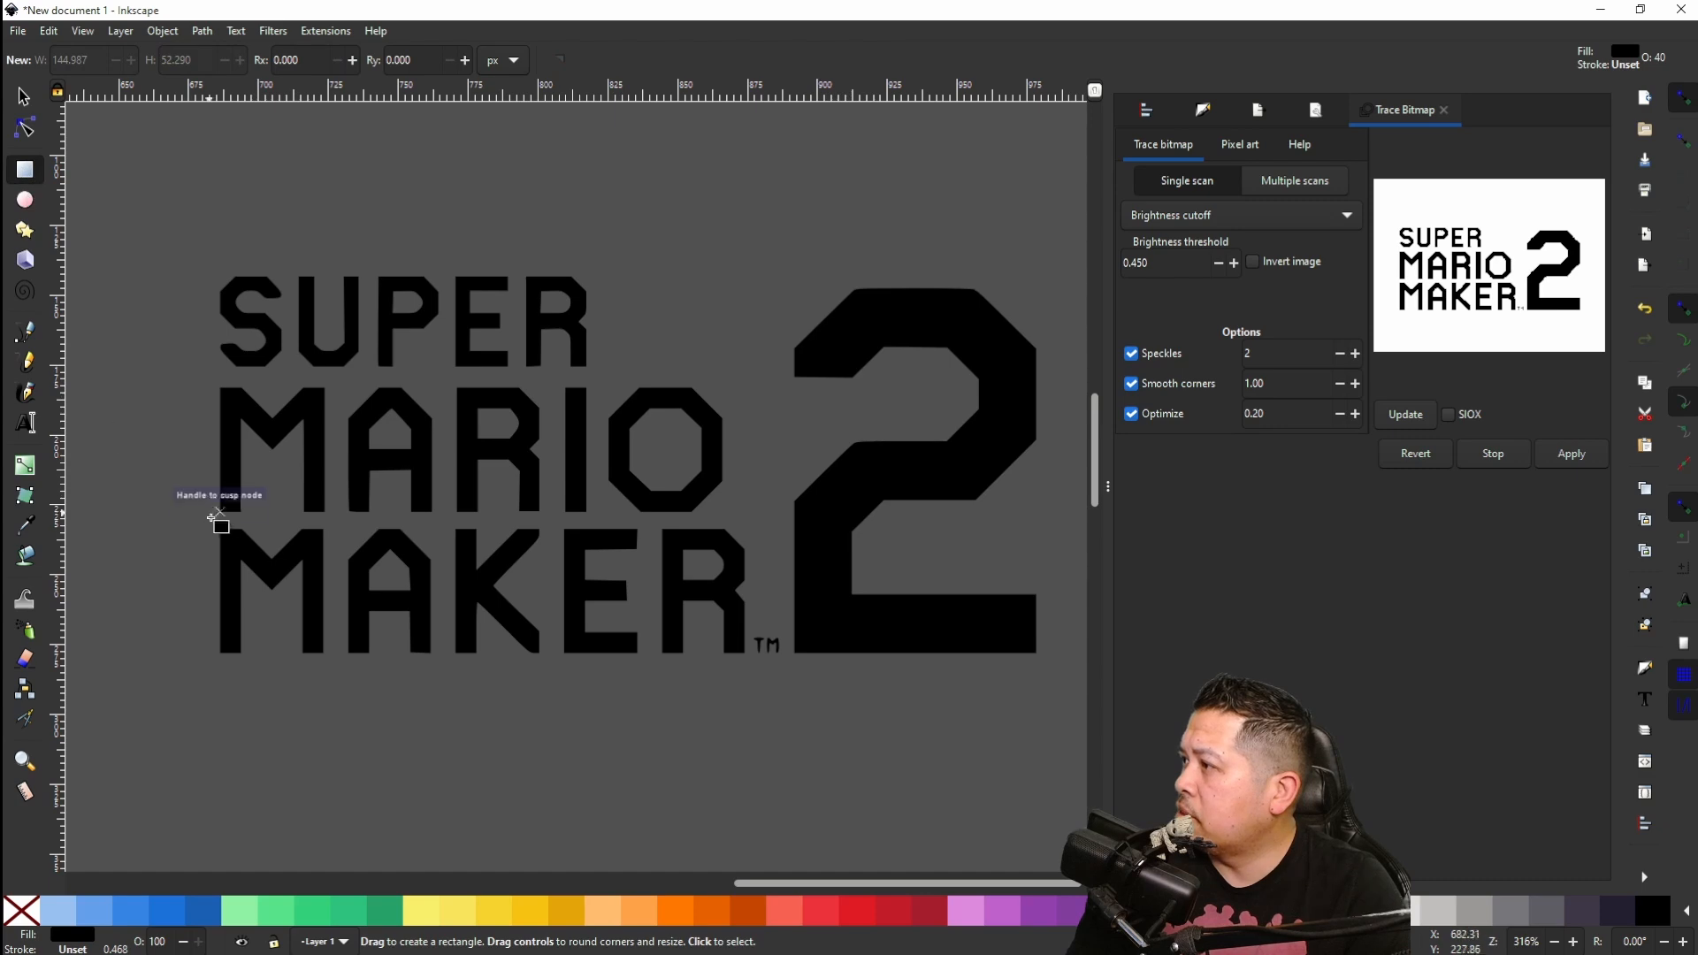
pyautogui.keyDown('ctrl'); pyautogui.scroll(2, 220, 540); pyautogui.keyUp('ctrl')
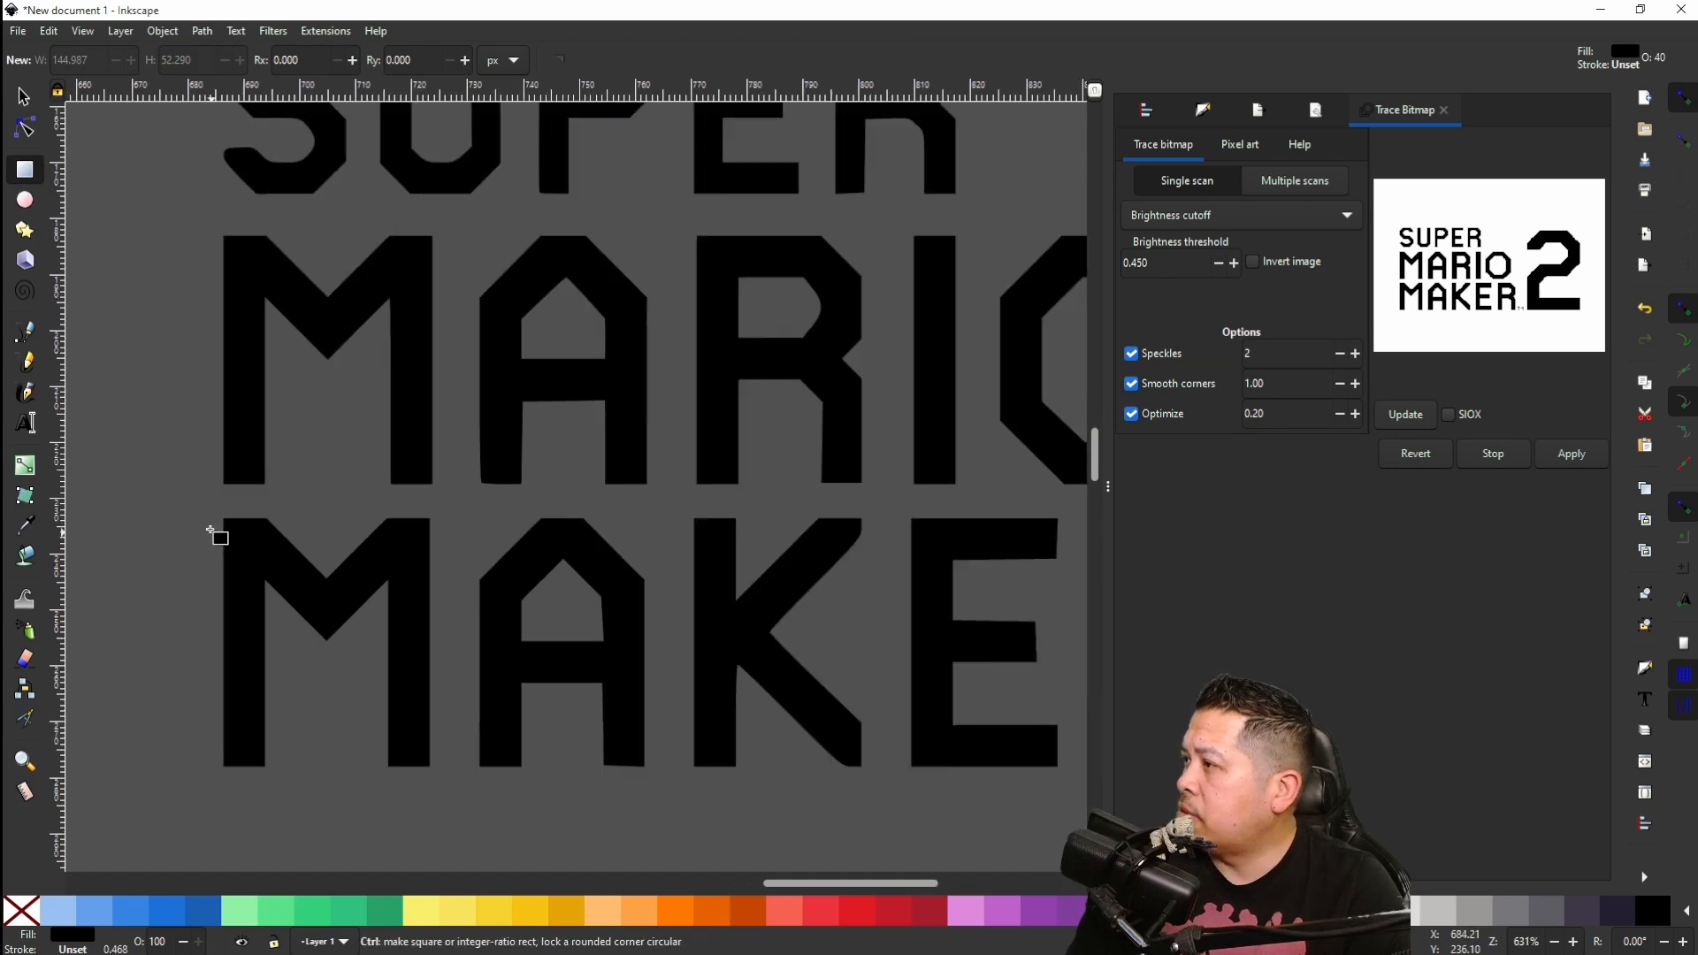
pyautogui.moveTo(185, 500); pyautogui.dragTo(1029, 798)
# Step: Widen the MAKER rectangle to about 196 px so it covers the final R but leaves out the TM mark
pyautogui.hscroll(5, 1021, 785)
pyautogui.keyDown('ctrl'); pyautogui.scroll(3, 884, 756); pyautogui.keyUp('ctrl')
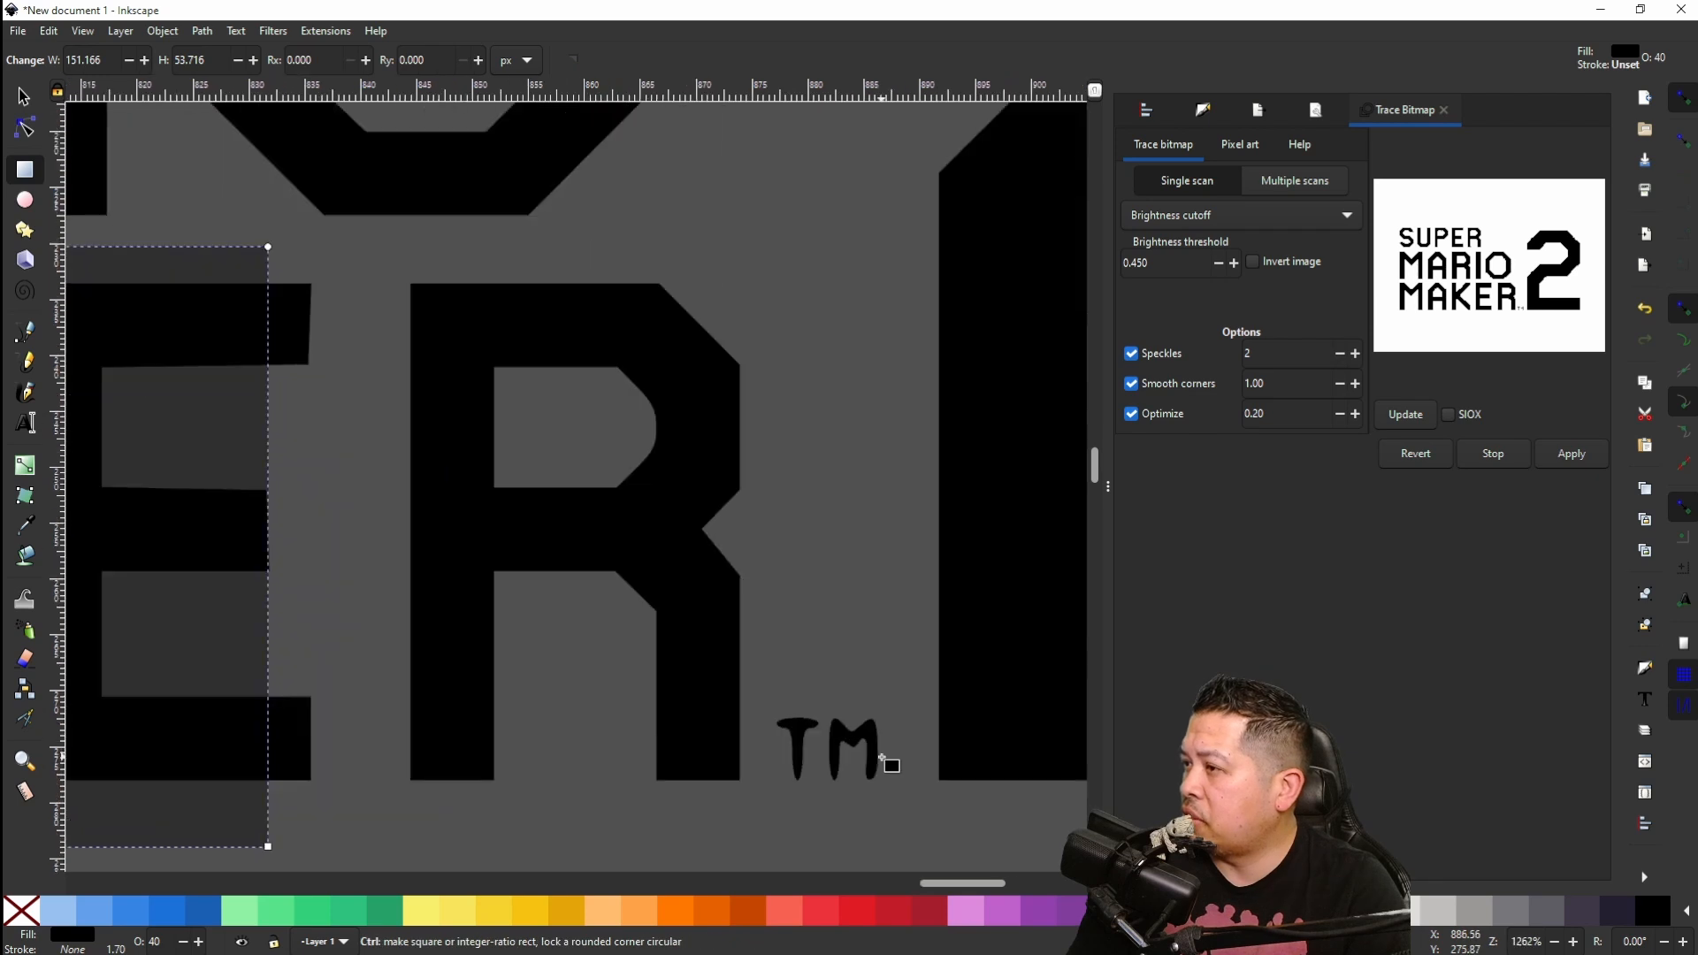
pyautogui.keyDown('ctrl'); pyautogui.scroll(-3, 876, 756); pyautogui.keyUp('ctrl')
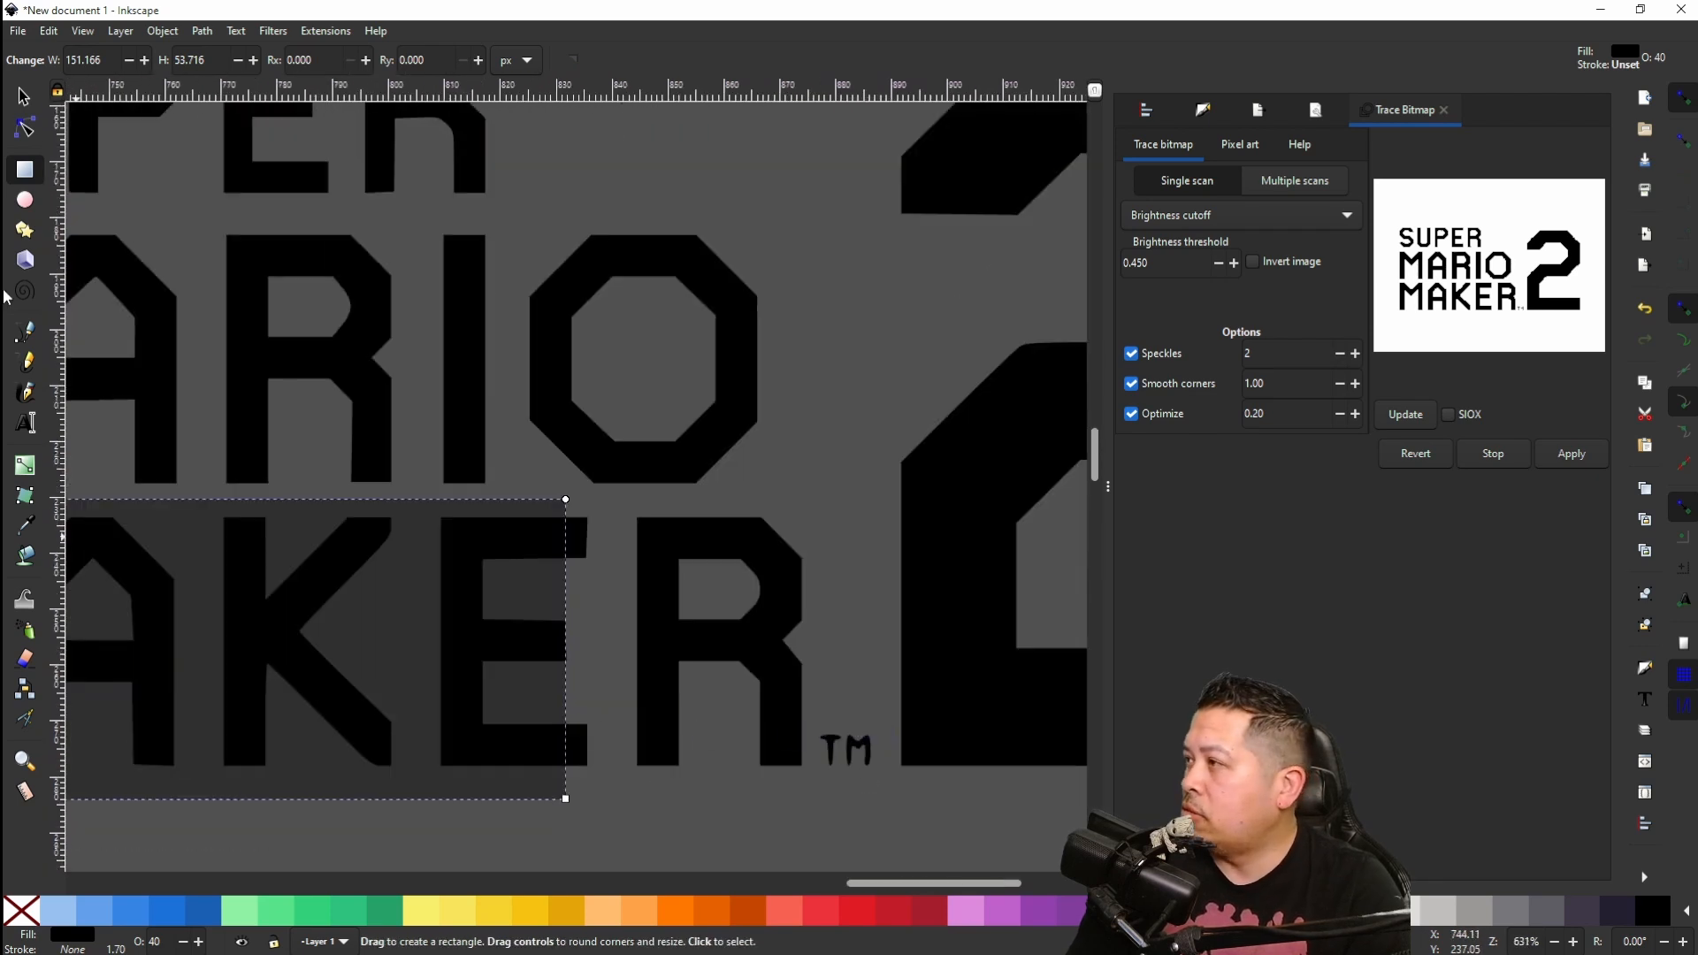
pyautogui.press('s')
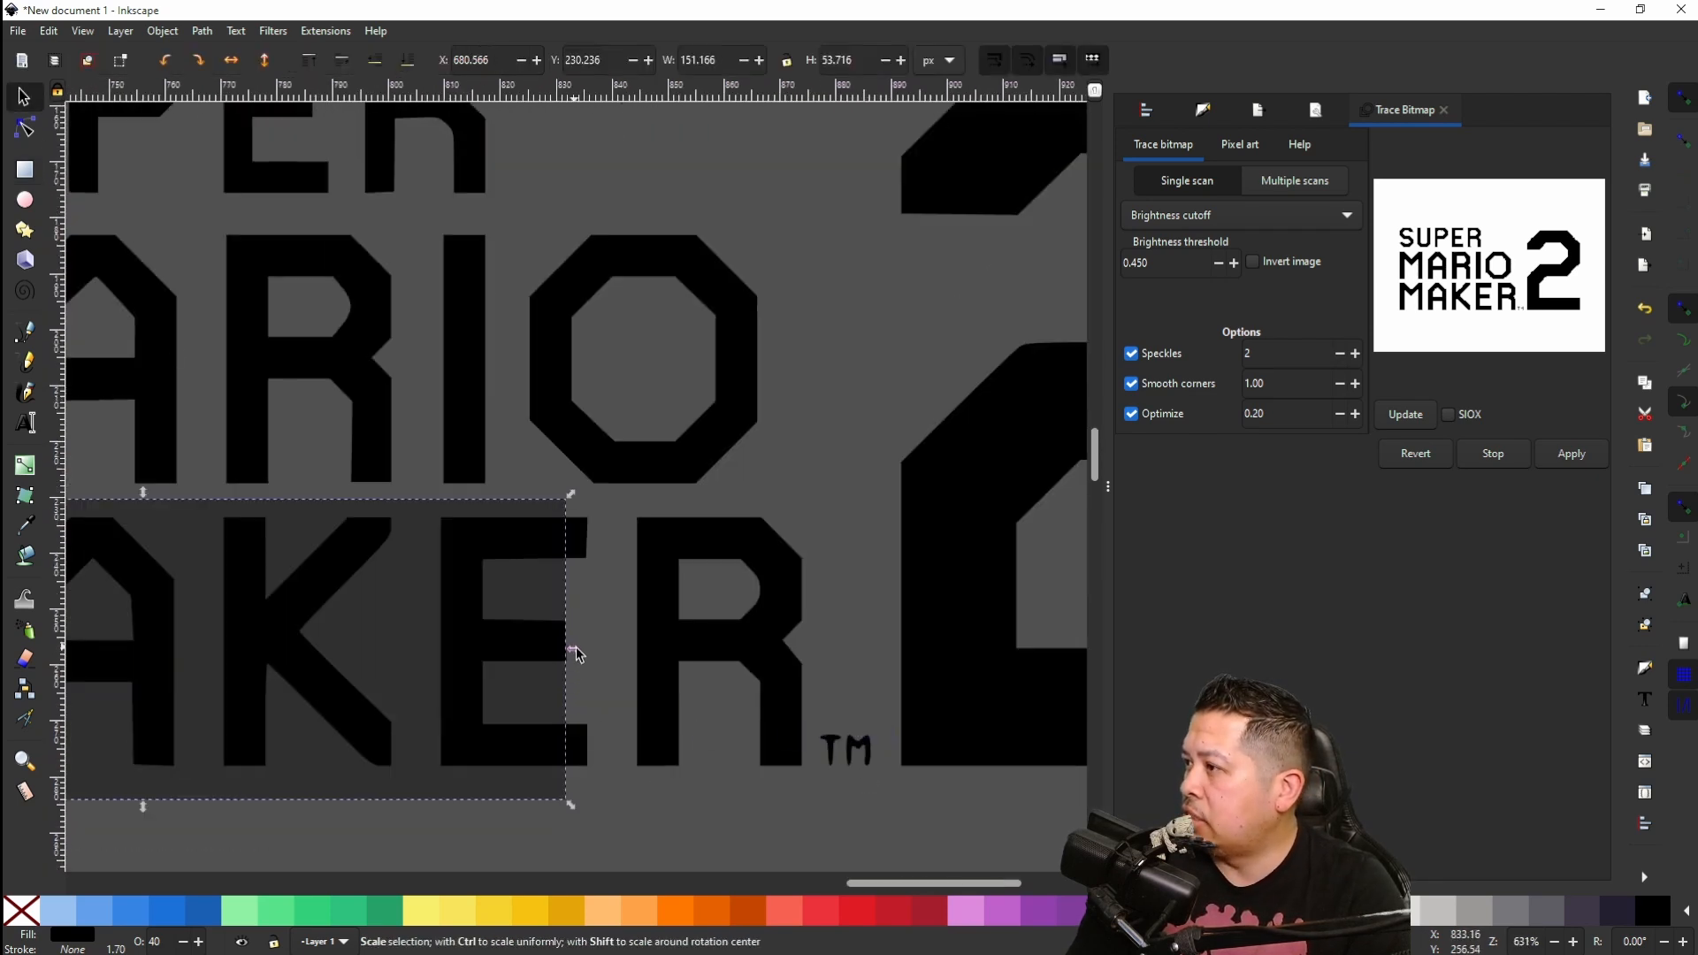
pyautogui.moveTo(576, 655); pyautogui.dragTo(826, 676)
# Step: Clip the upper-right logo copy with its rectangle so only the word MAKER remains
pyautogui.scroll(-2, 159, 650)
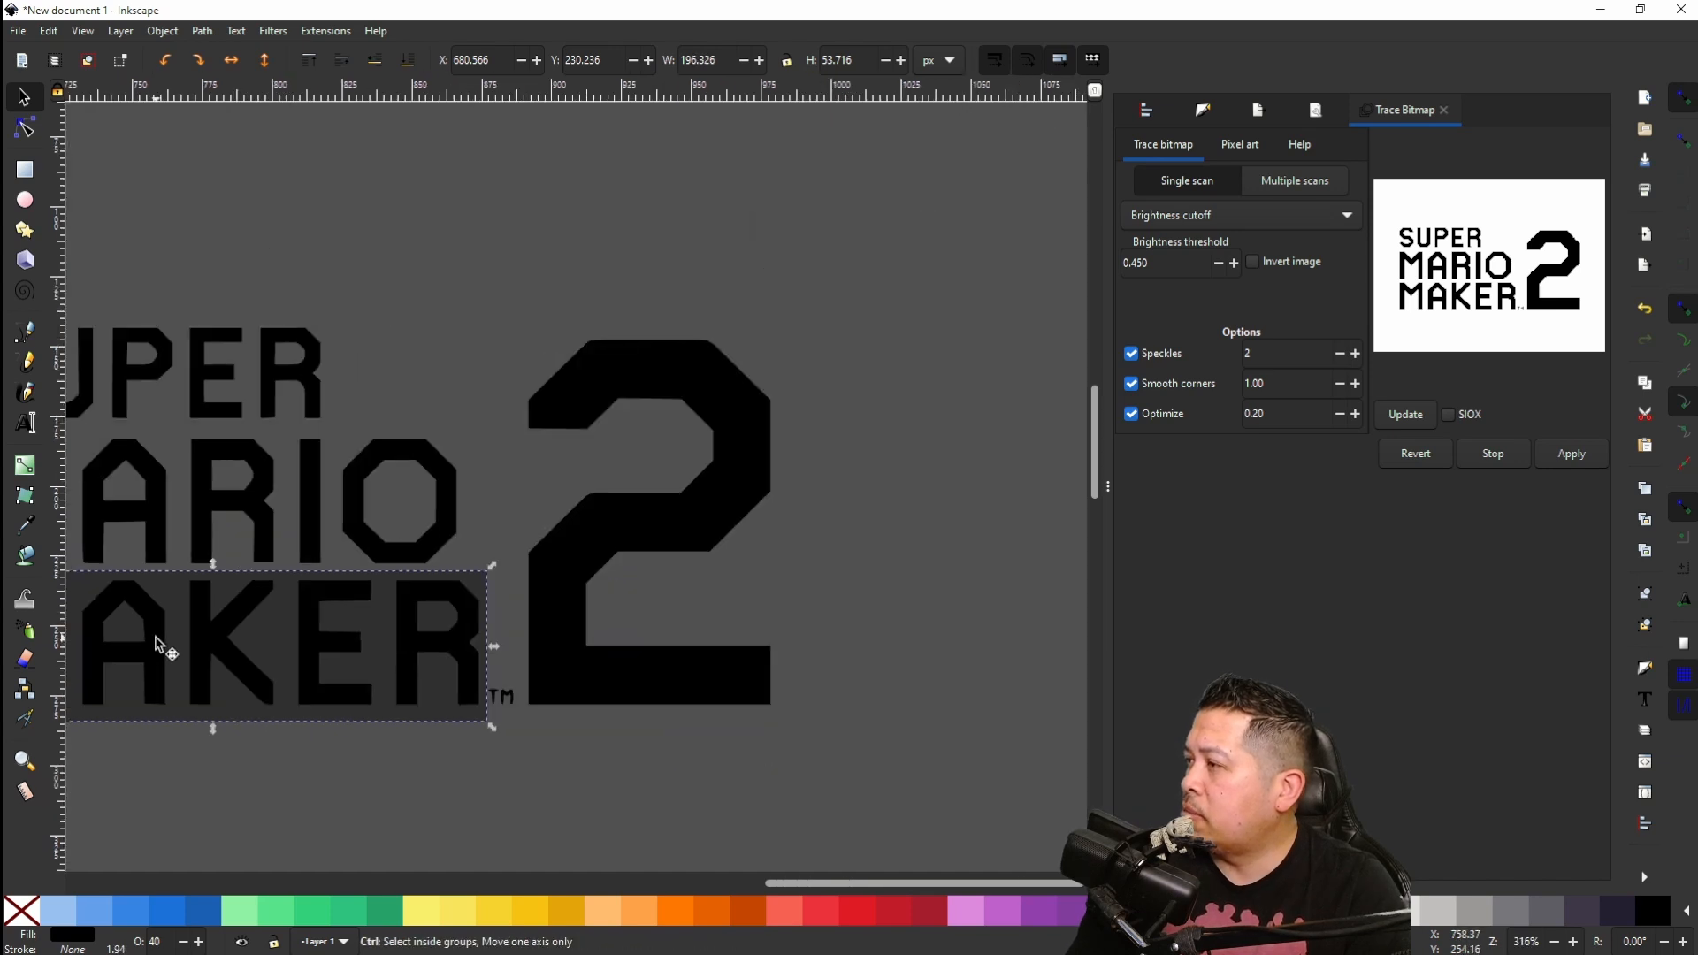
pyautogui.hscroll(-5, 159, 650)
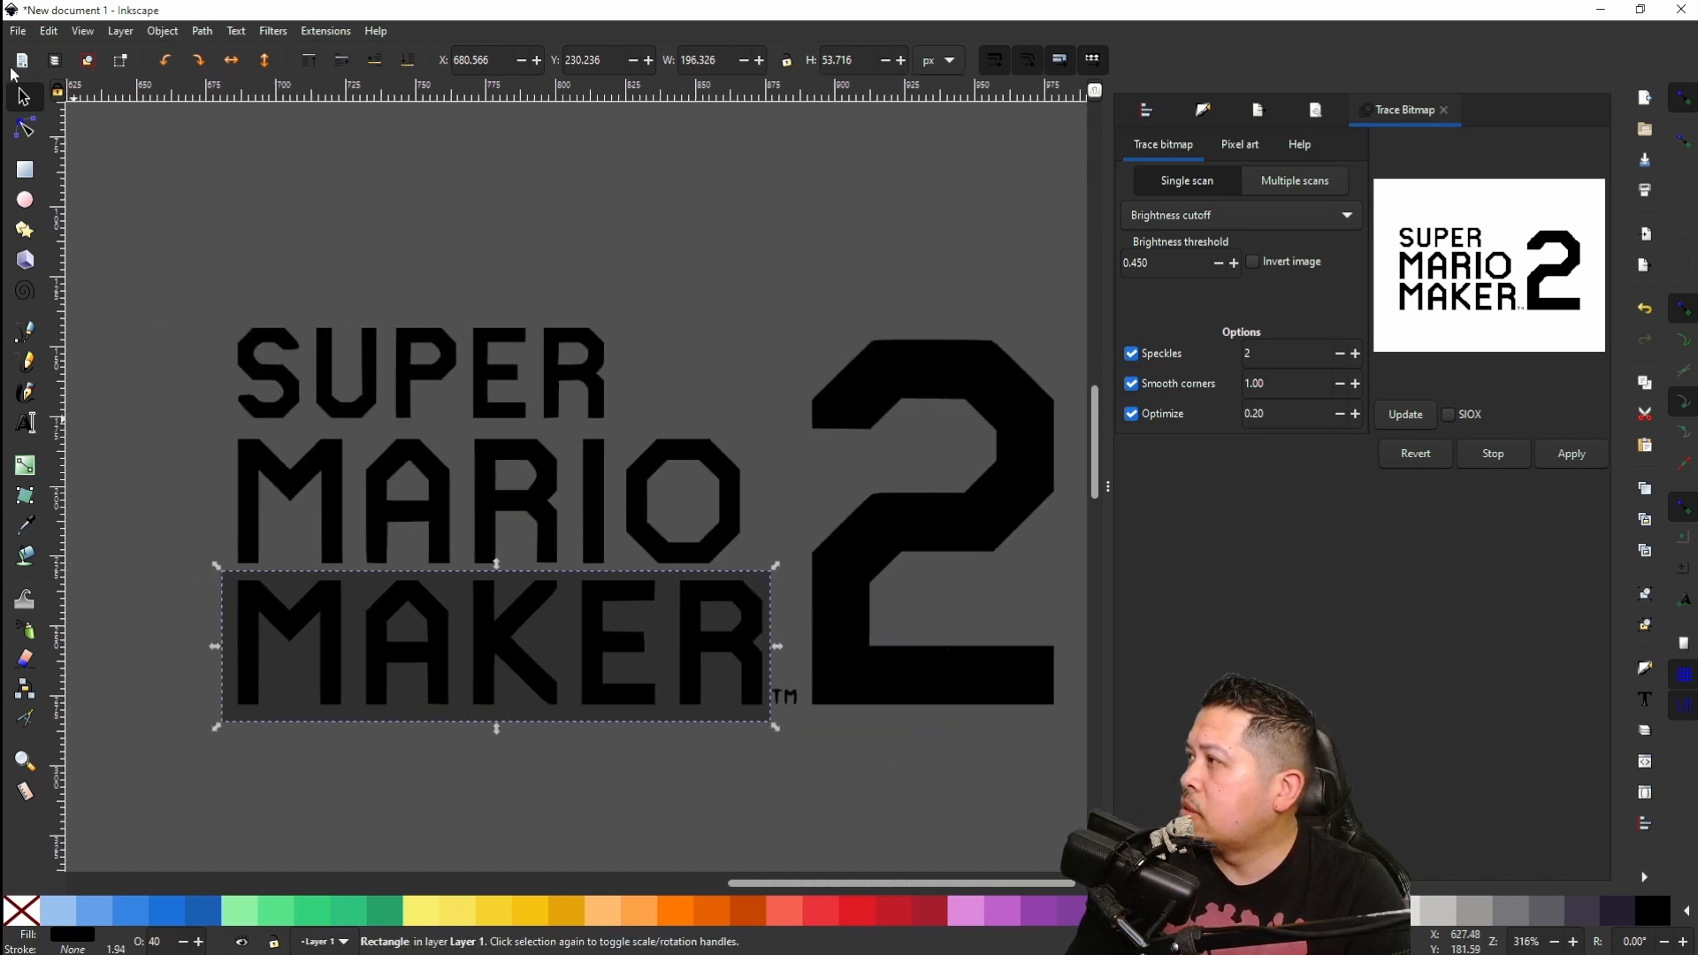
pyautogui.press('shift')
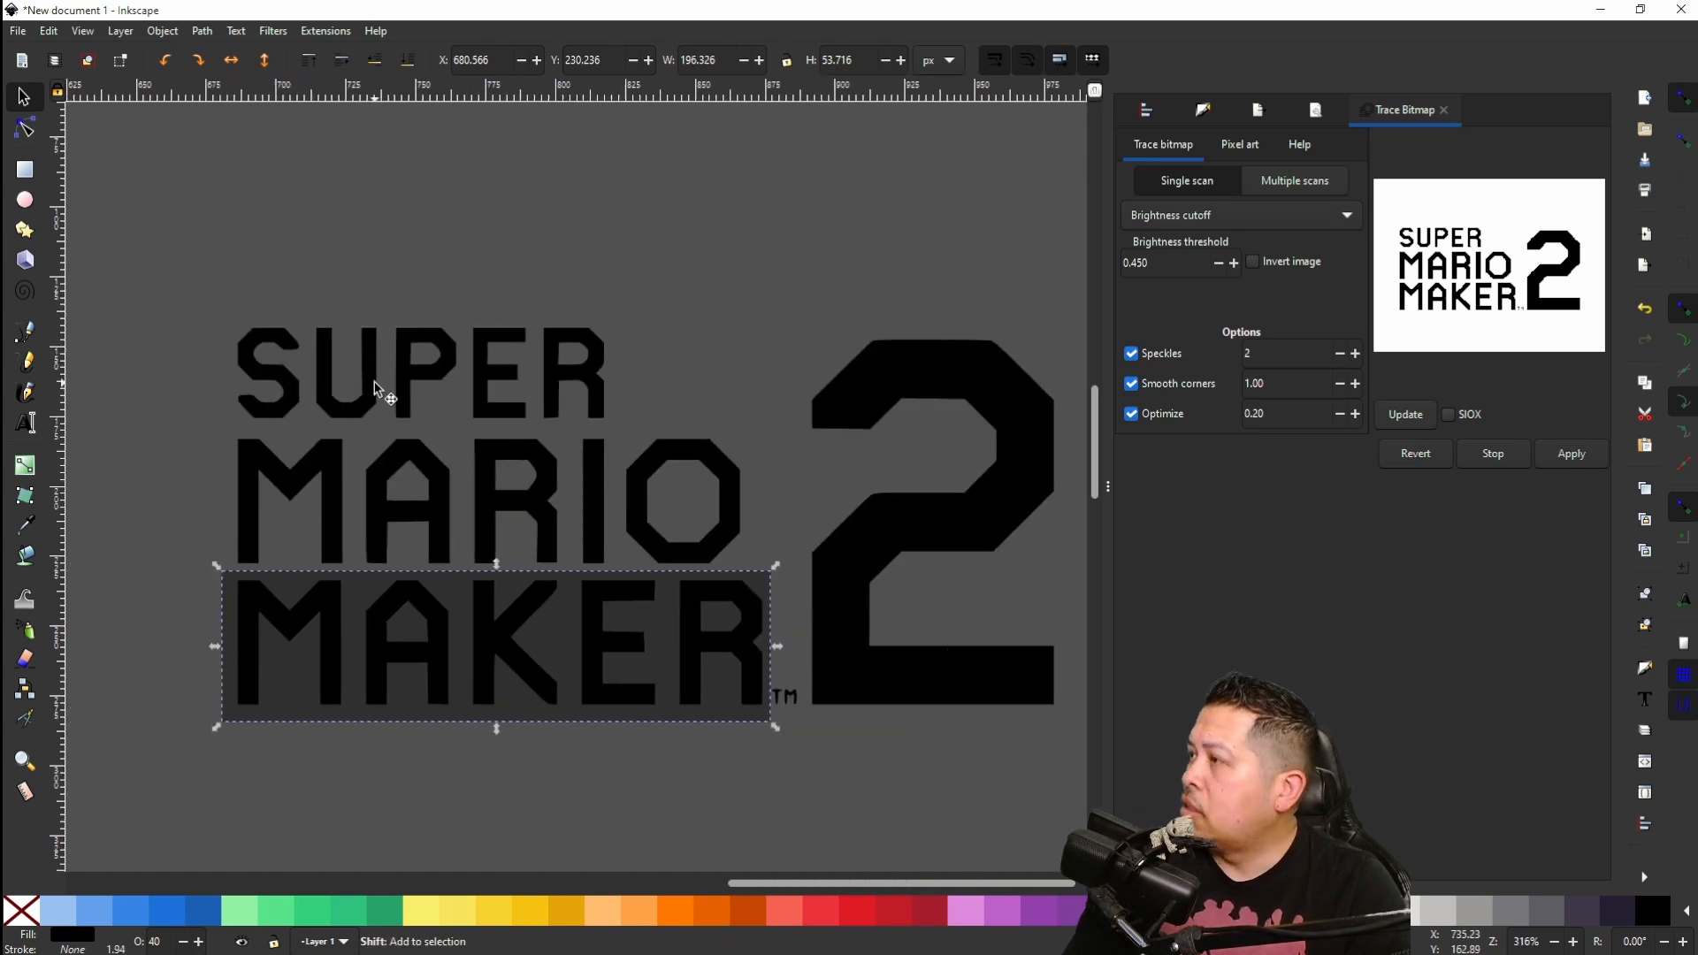
pyautogui.keyDown('shift'); pyautogui.click(422, 376); pyautogui.keyUp('shift')
pyautogui.click(162, 31)
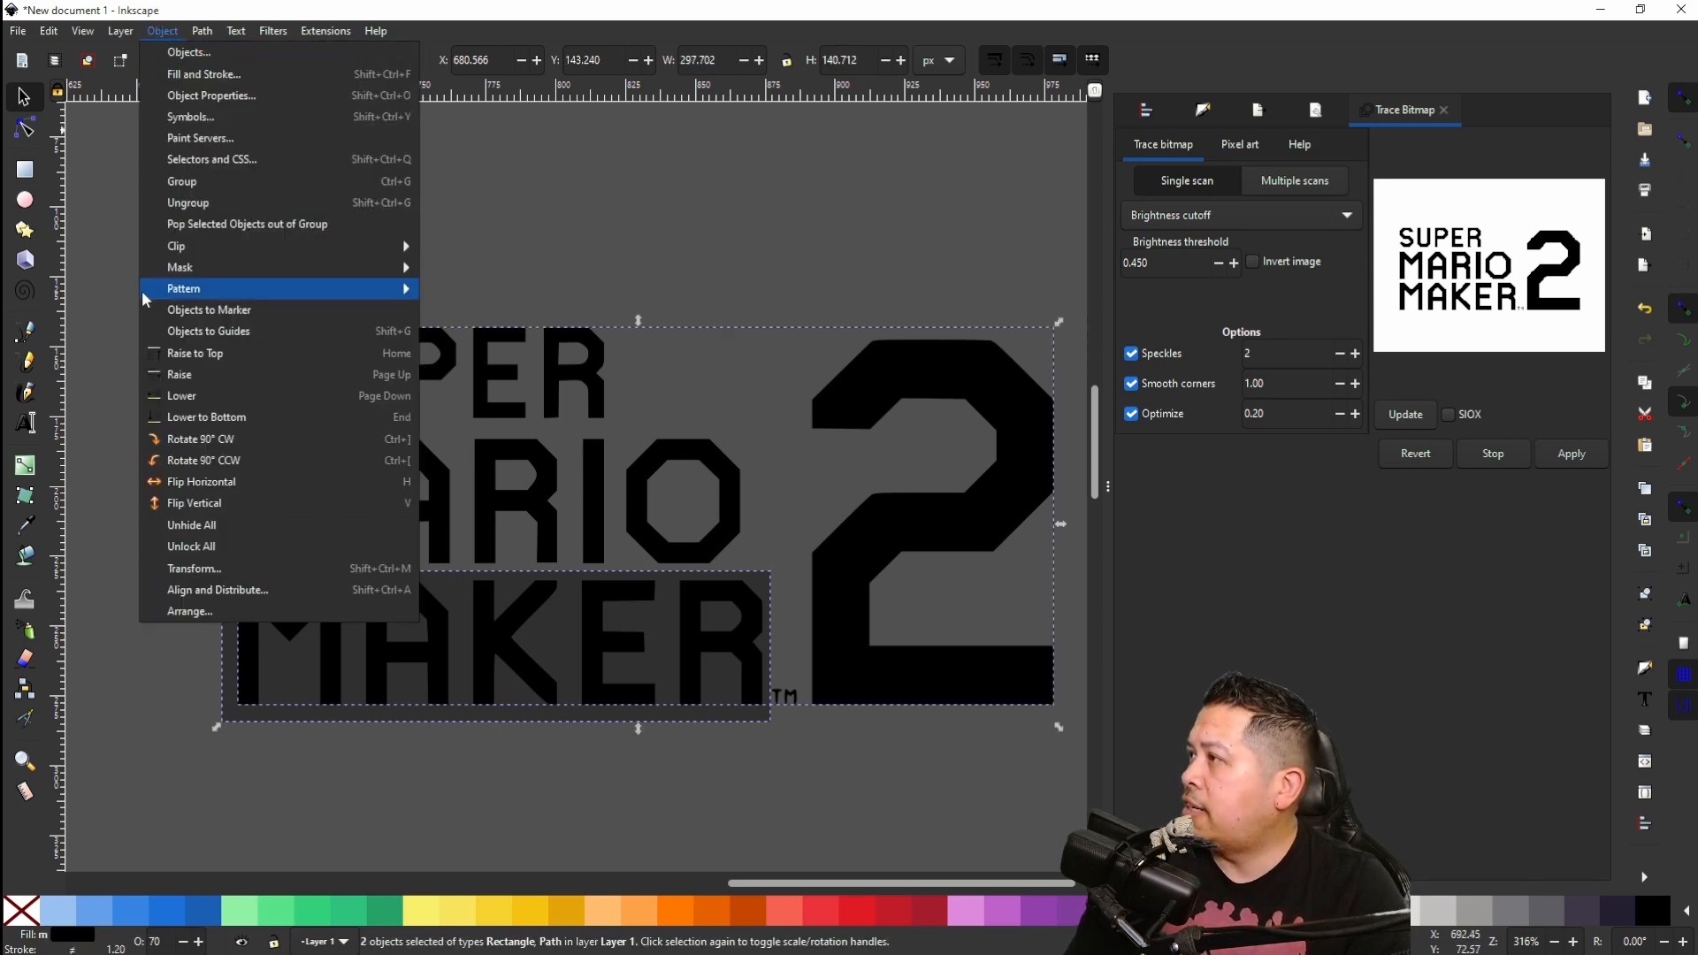
pyautogui.moveTo(389, 246)
pyautogui.click(484, 247)
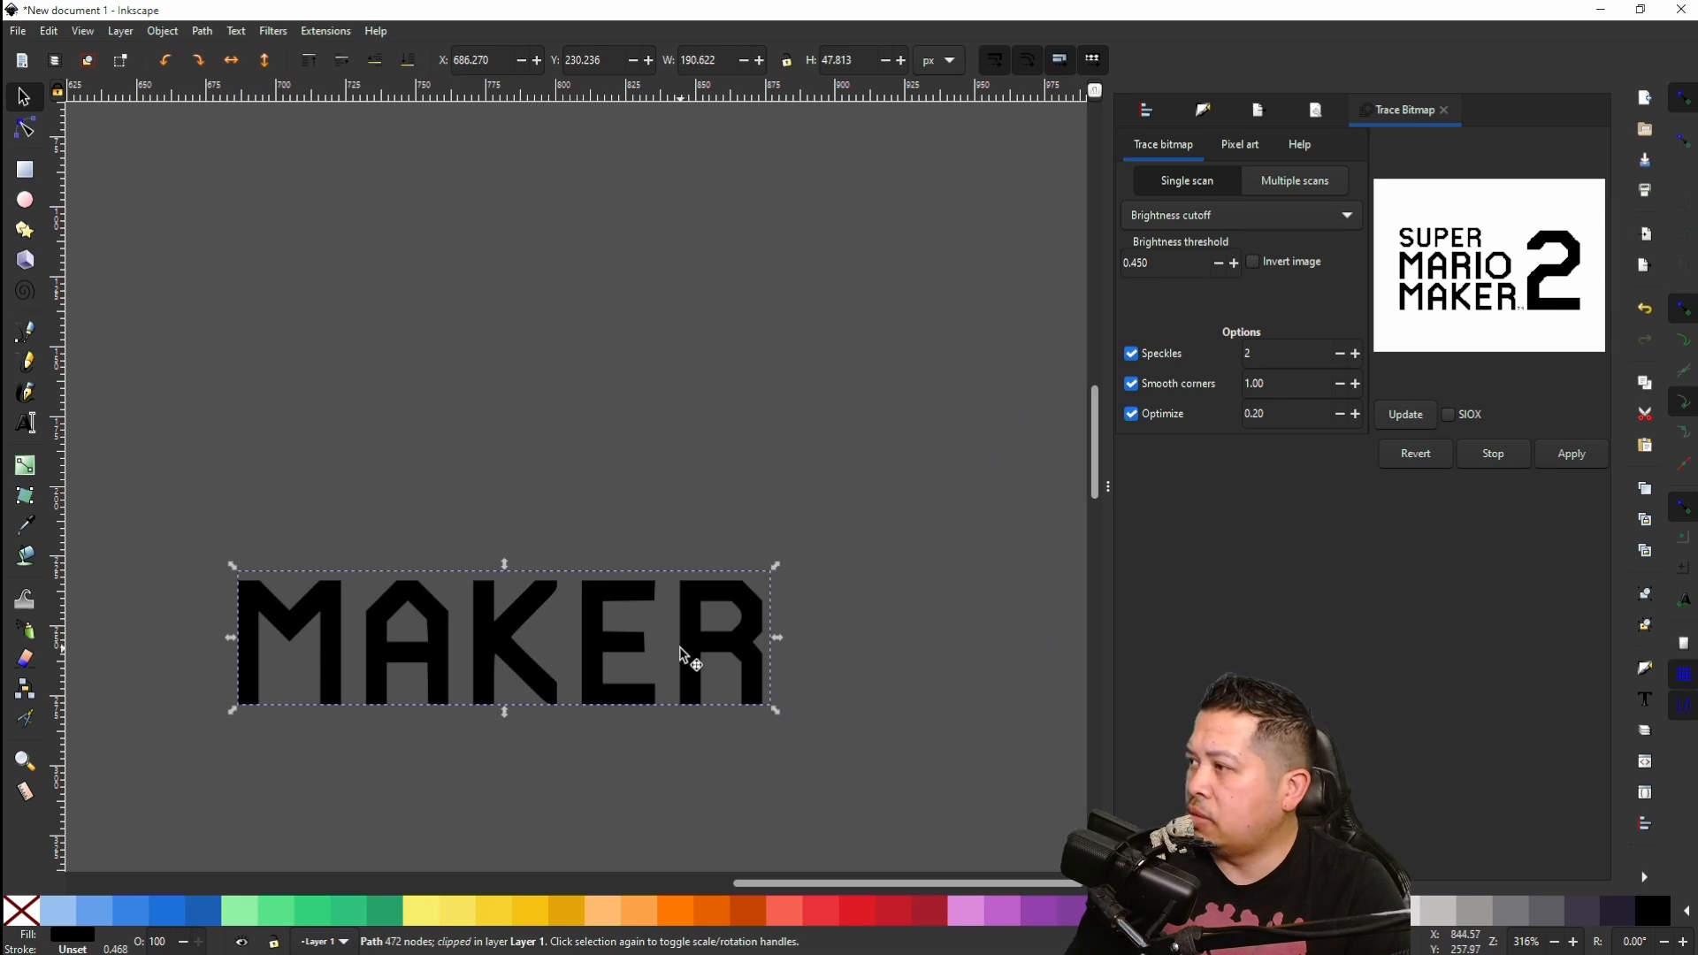
# Step: Draw a rectangle about 104 × 145 px over the numeral 2 in the remaining full logo copy
pyautogui.scroll(-4, 672, 644)
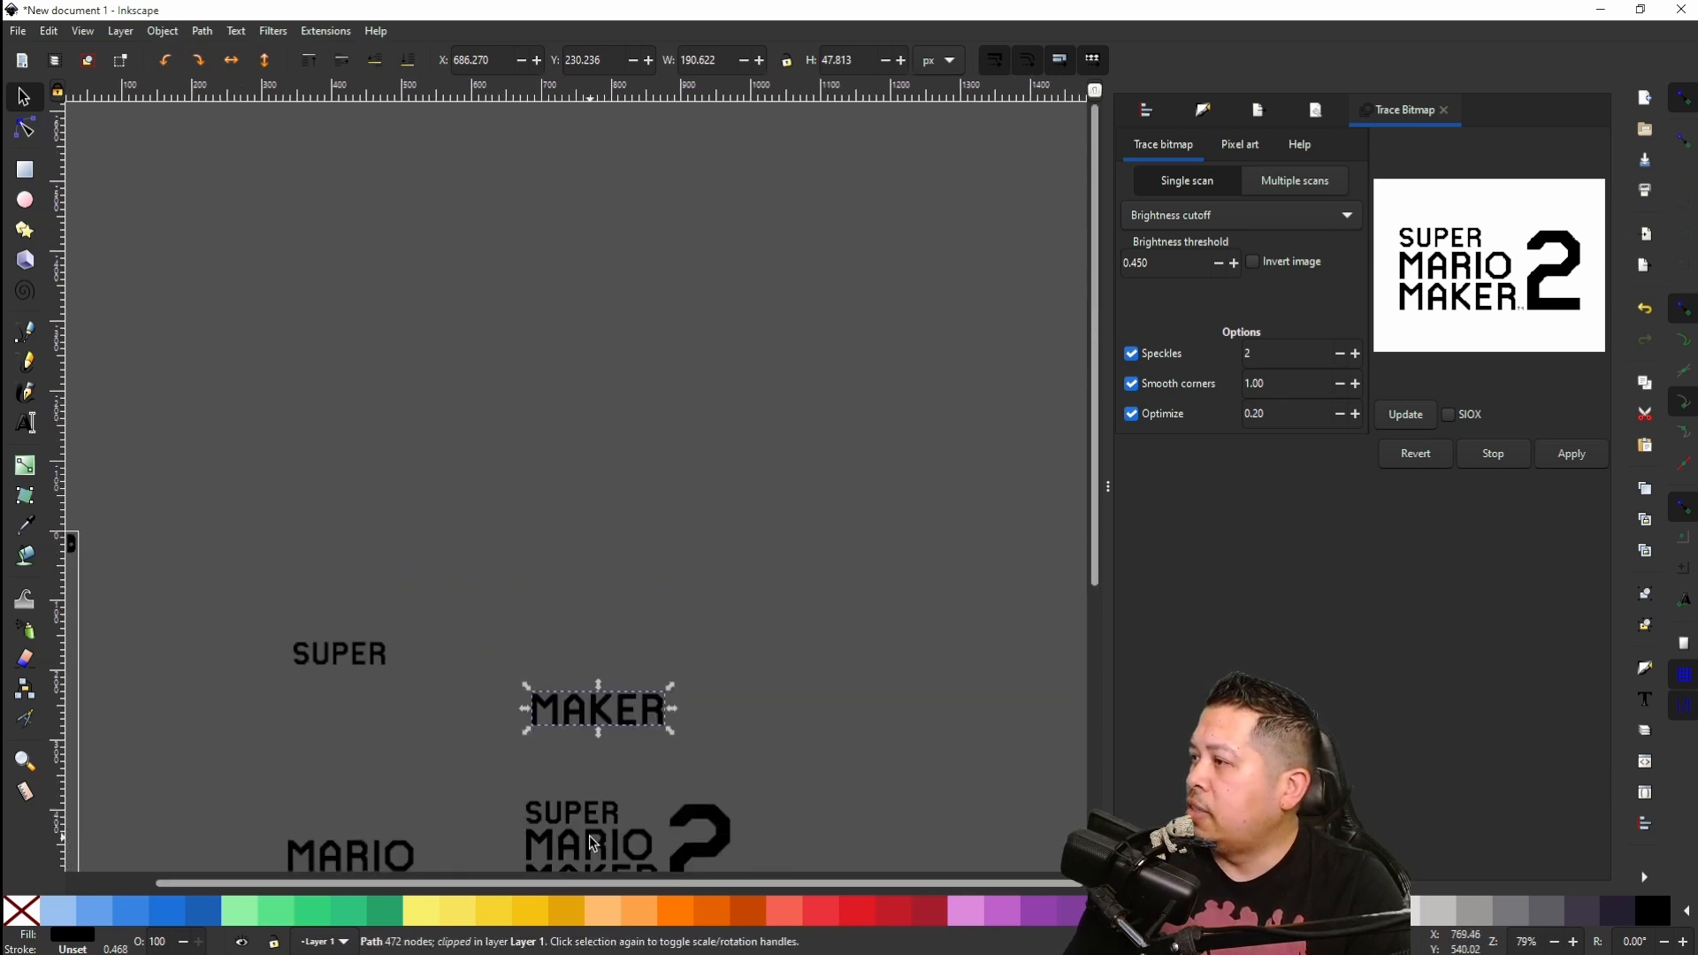
pyautogui.scroll(-4, 590, 835)
pyautogui.scroll(6, 662, 711)
pyautogui.scroll(-4, 663, 711)
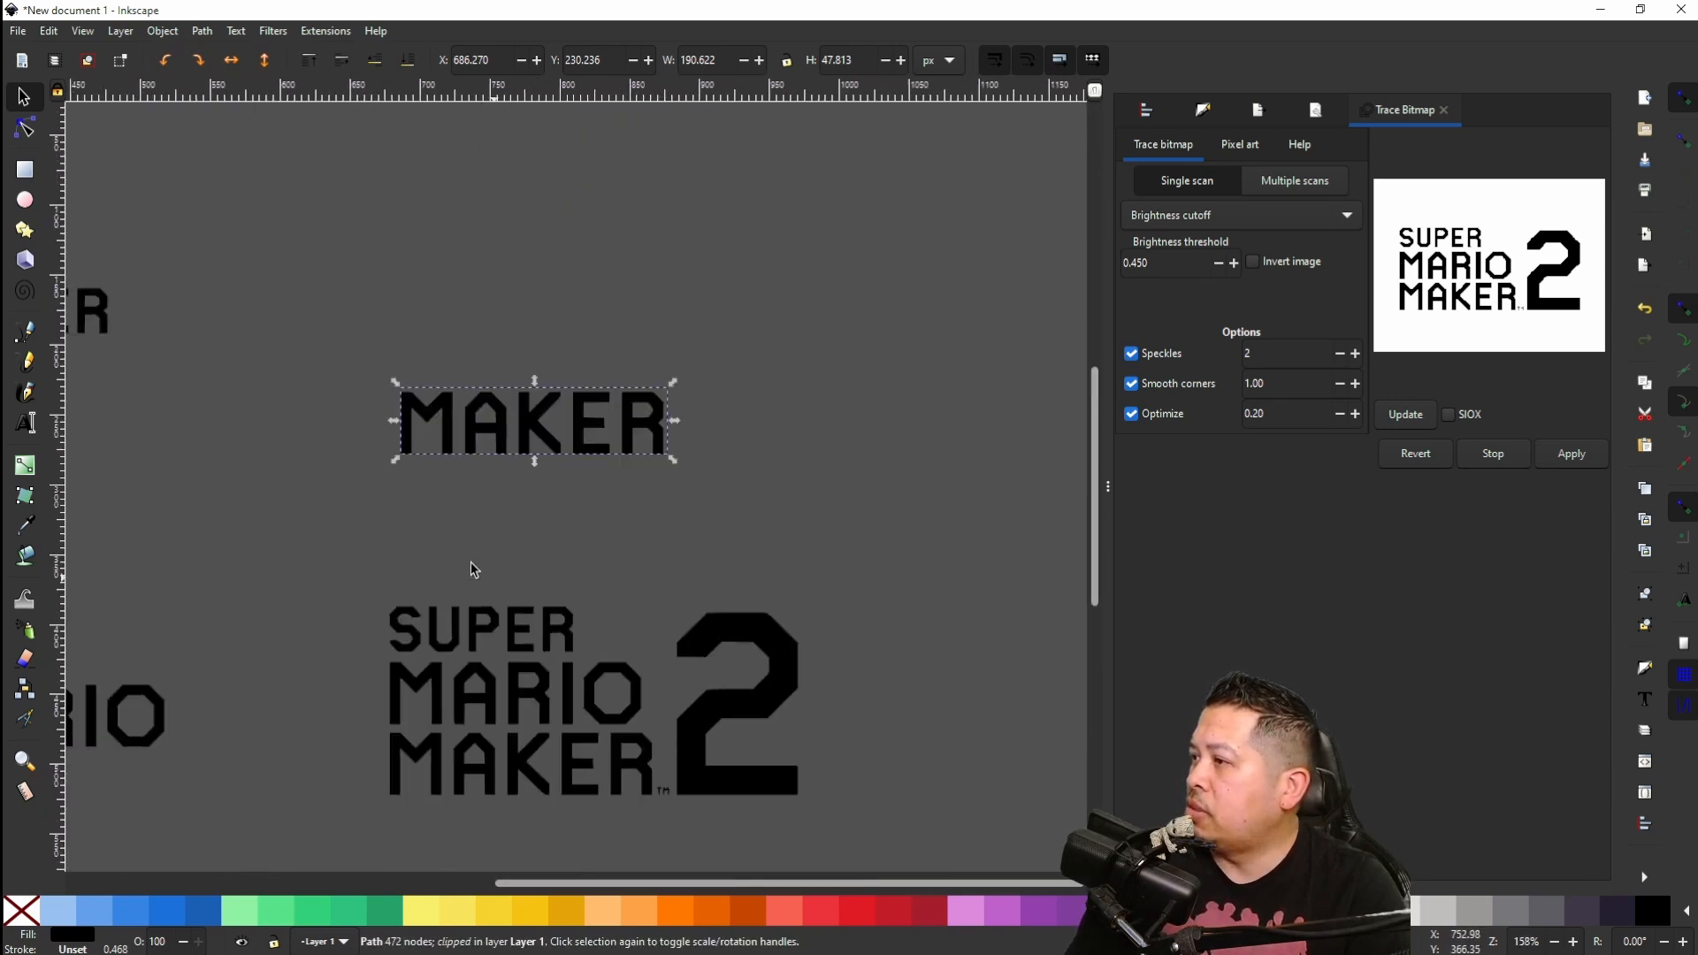
pyautogui.click(15, 170)
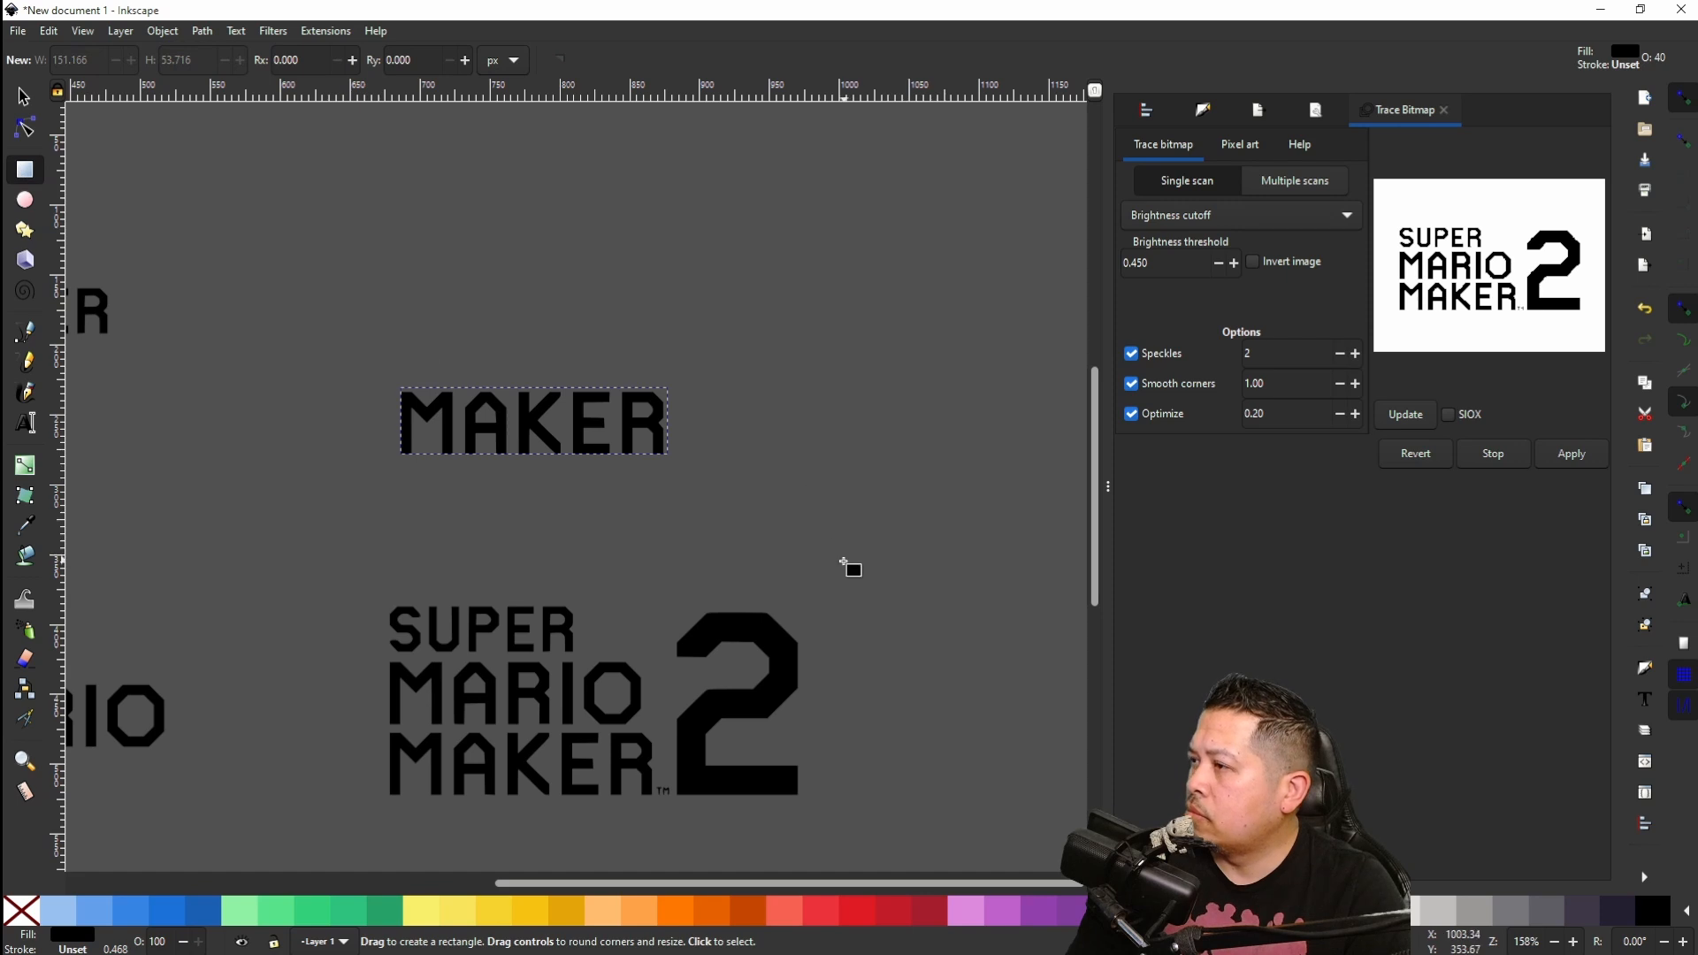
pyautogui.moveTo(824, 592); pyautogui.dragTo(676, 803)
# Step: Extend the rectangle's lower-left corner slightly beyond the numeral 2, making it about 107 × 149 px
pyautogui.scroll(4, 676, 803)
pyautogui.press('s')
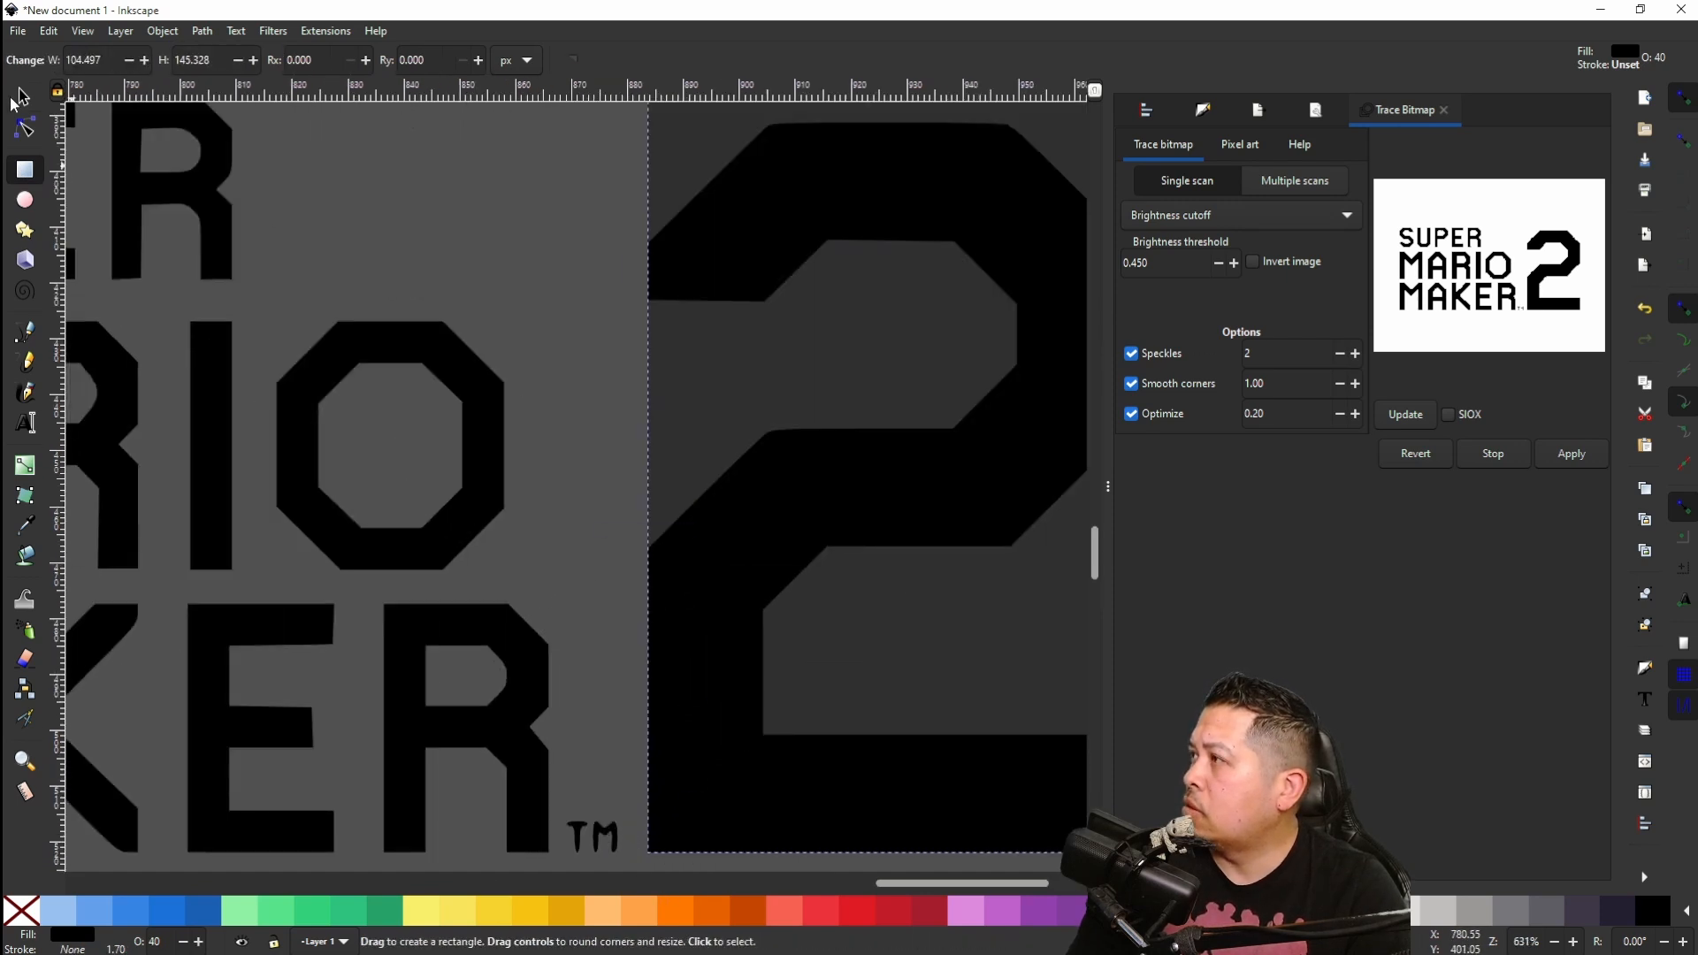
pyautogui.scroll(-5, 446, 490)
pyautogui.scroll(-2, 446, 493)
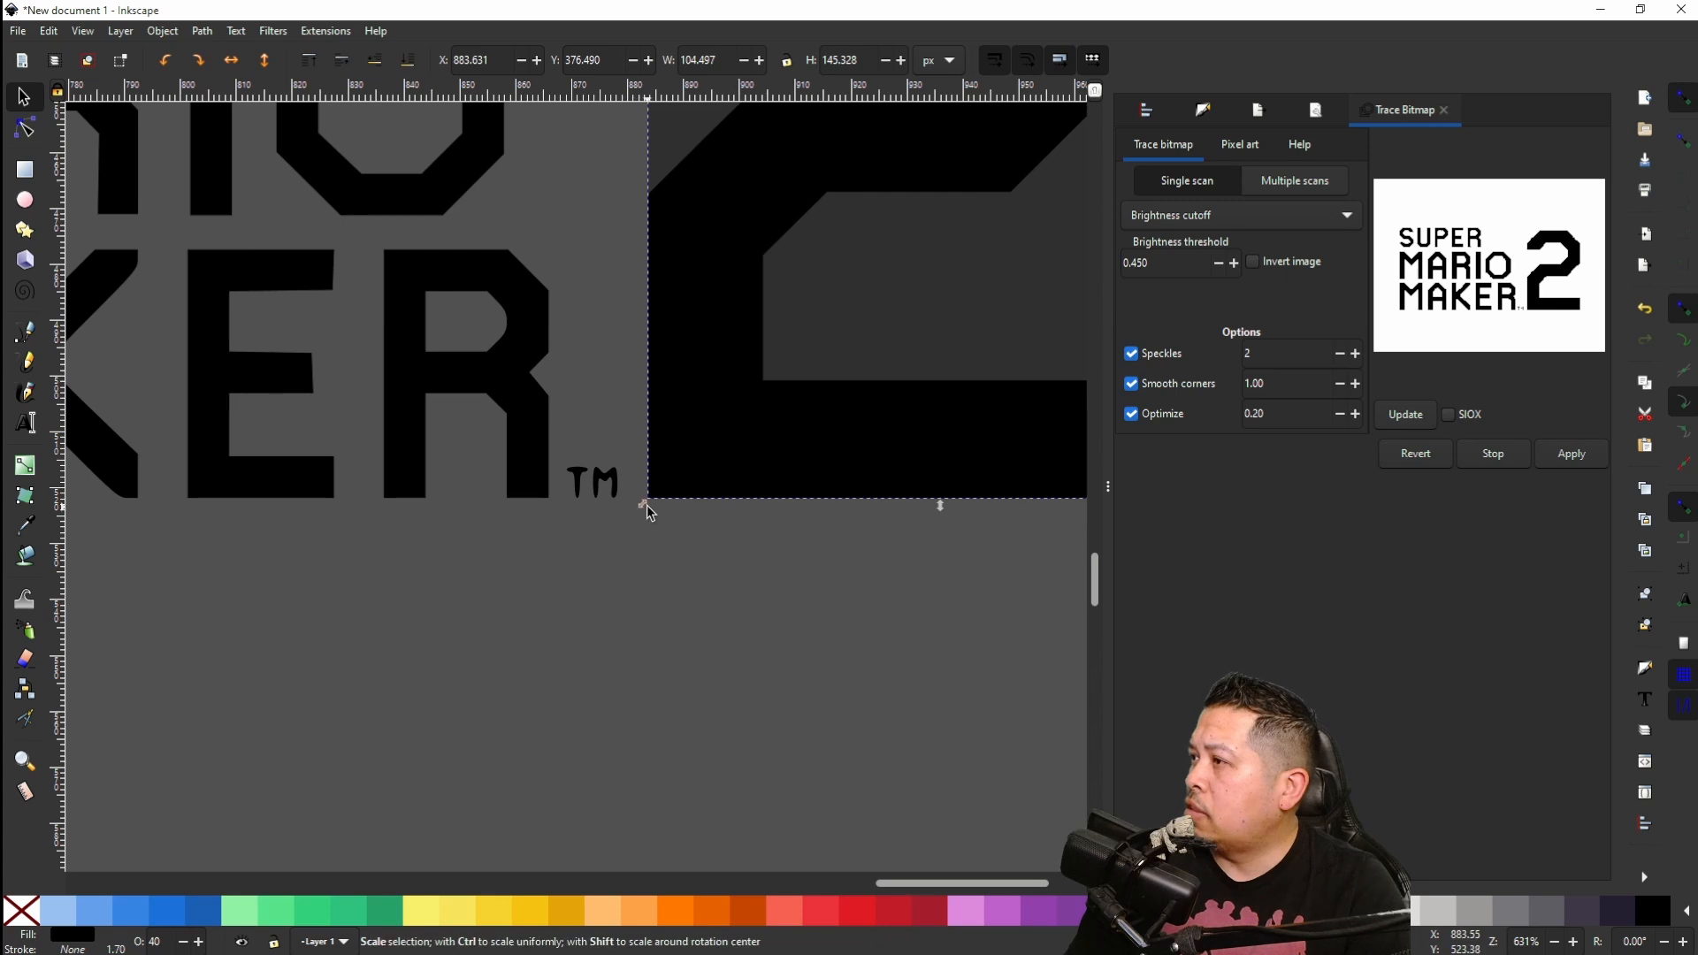
pyautogui.moveTo(644, 504); pyautogui.dragTo(634, 526)
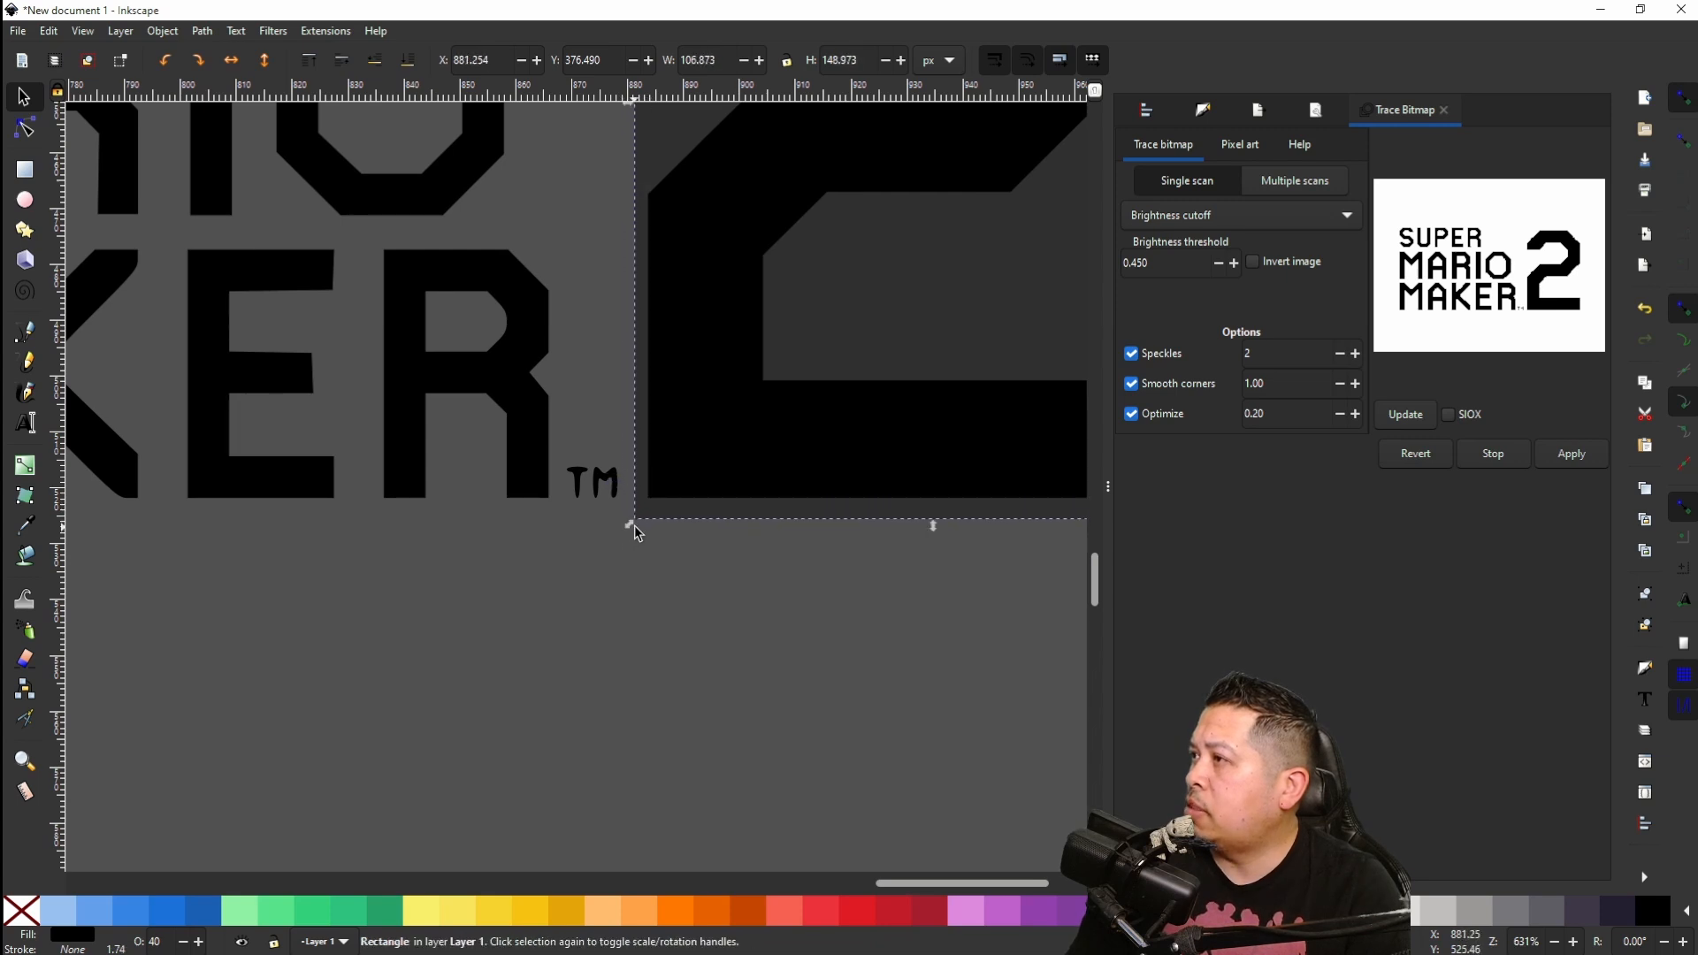
# Step: Pull the rectangle's upper-right corner in close to the numeral 2, making it about 93 × 136 px
pyautogui.scroll(12, 694, 497)
pyautogui.hscroll(10, 673, 419)
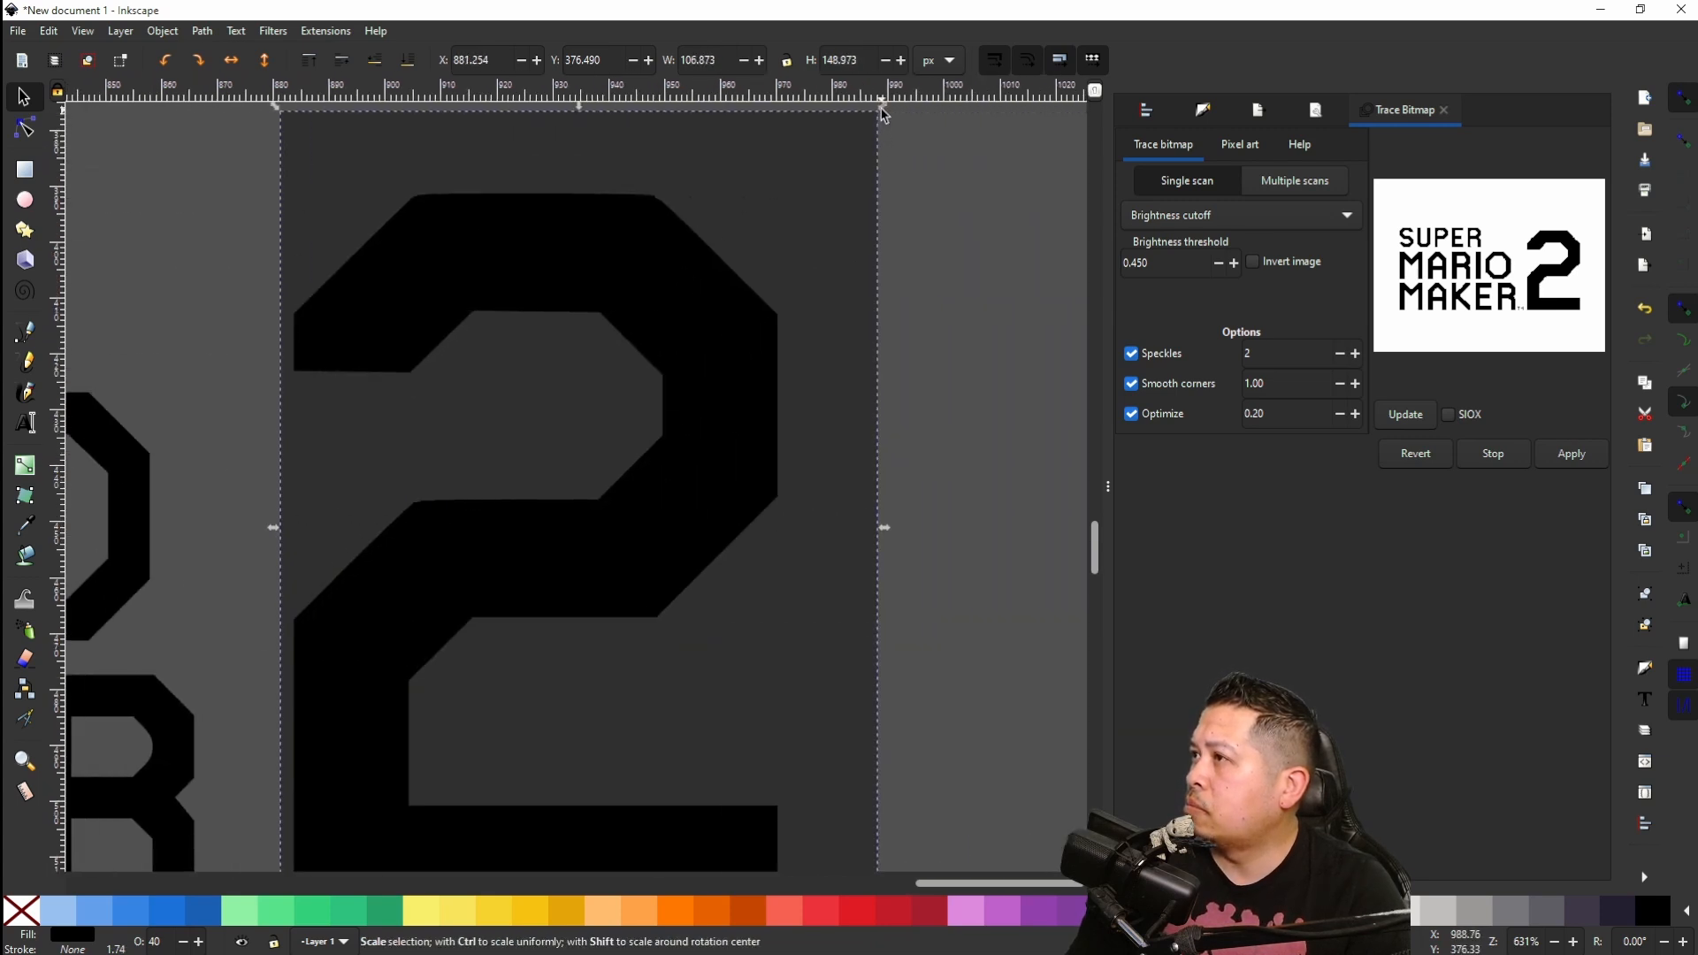
pyautogui.moveTo(881, 107); pyautogui.dragTo(796, 190)
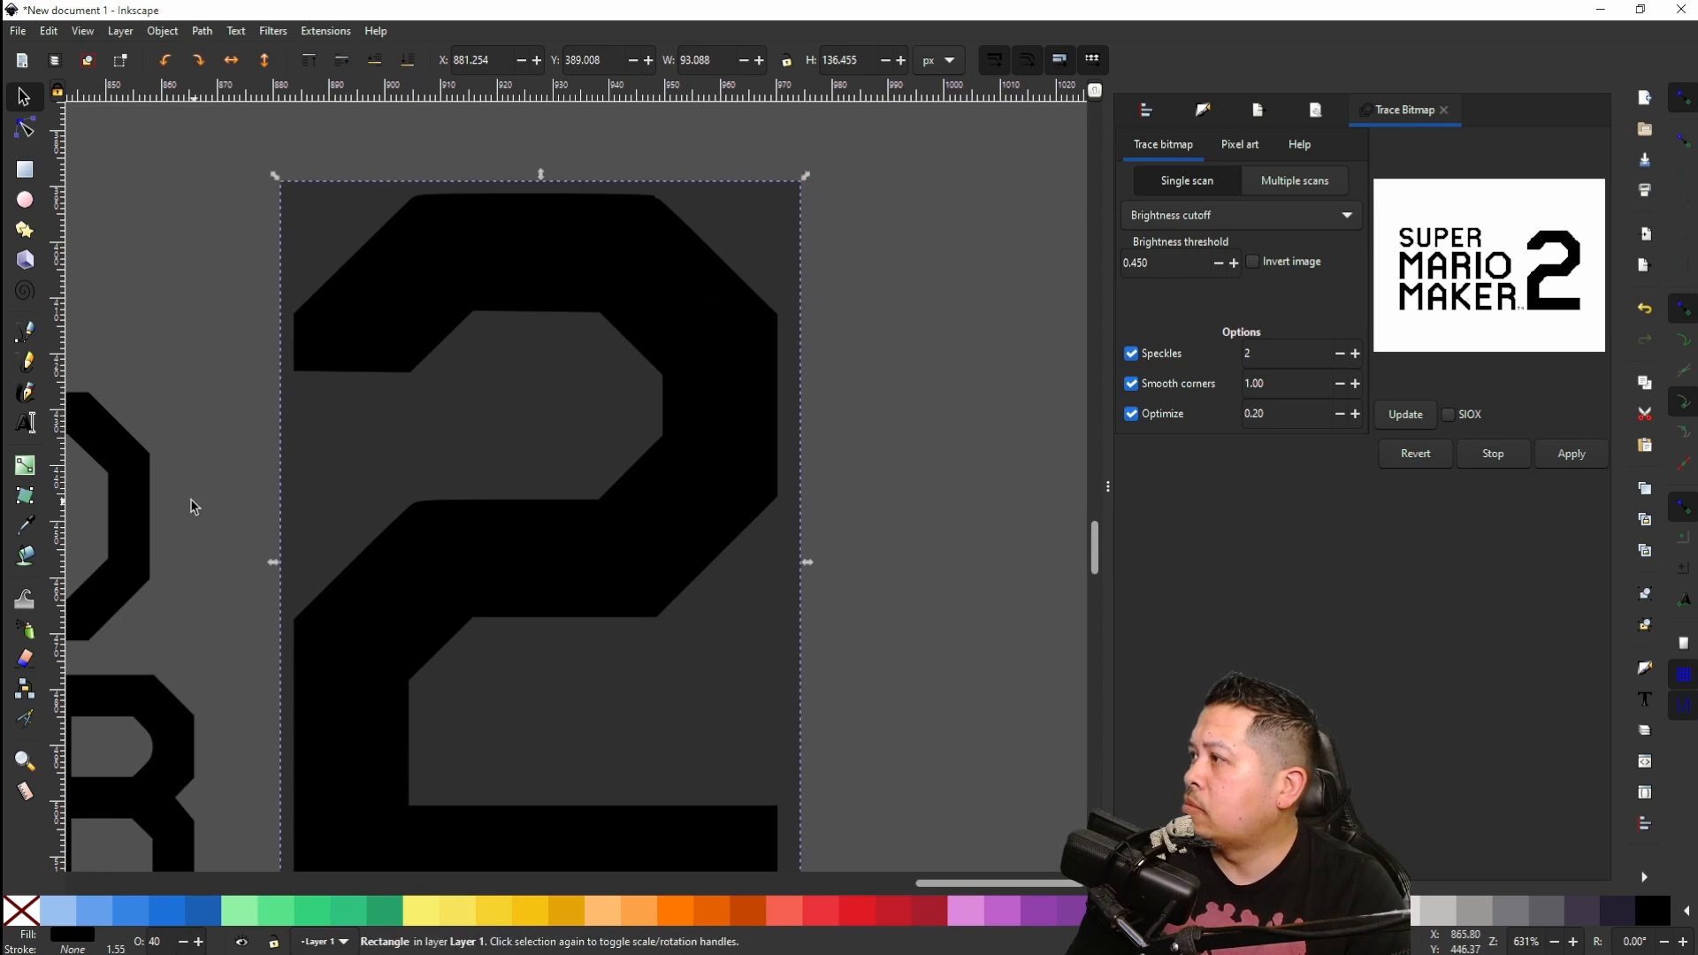
# Step: Clip the remaining full logo copy with its rectangle so only the numeral 2 remains
pyautogui.keyDown('shift'); pyautogui.click(138, 468); pyautogui.keyUp('shift')
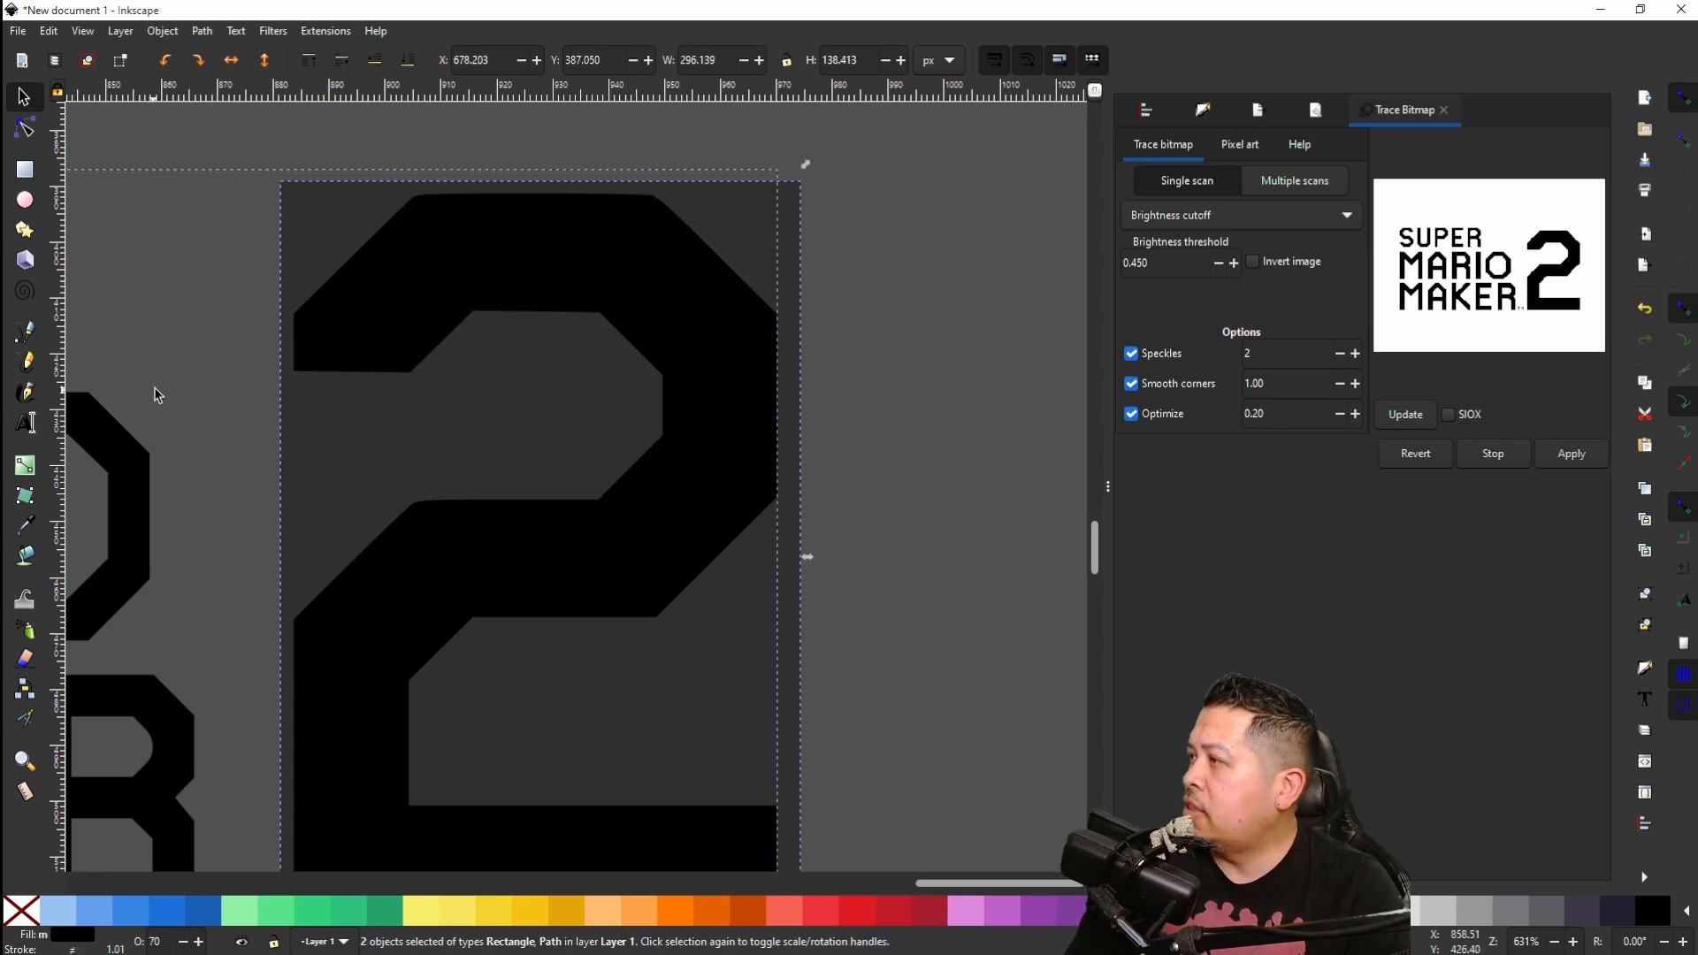
pyautogui.click(176, 33)
pyautogui.moveTo(406, 246)
pyautogui.click(482, 260)
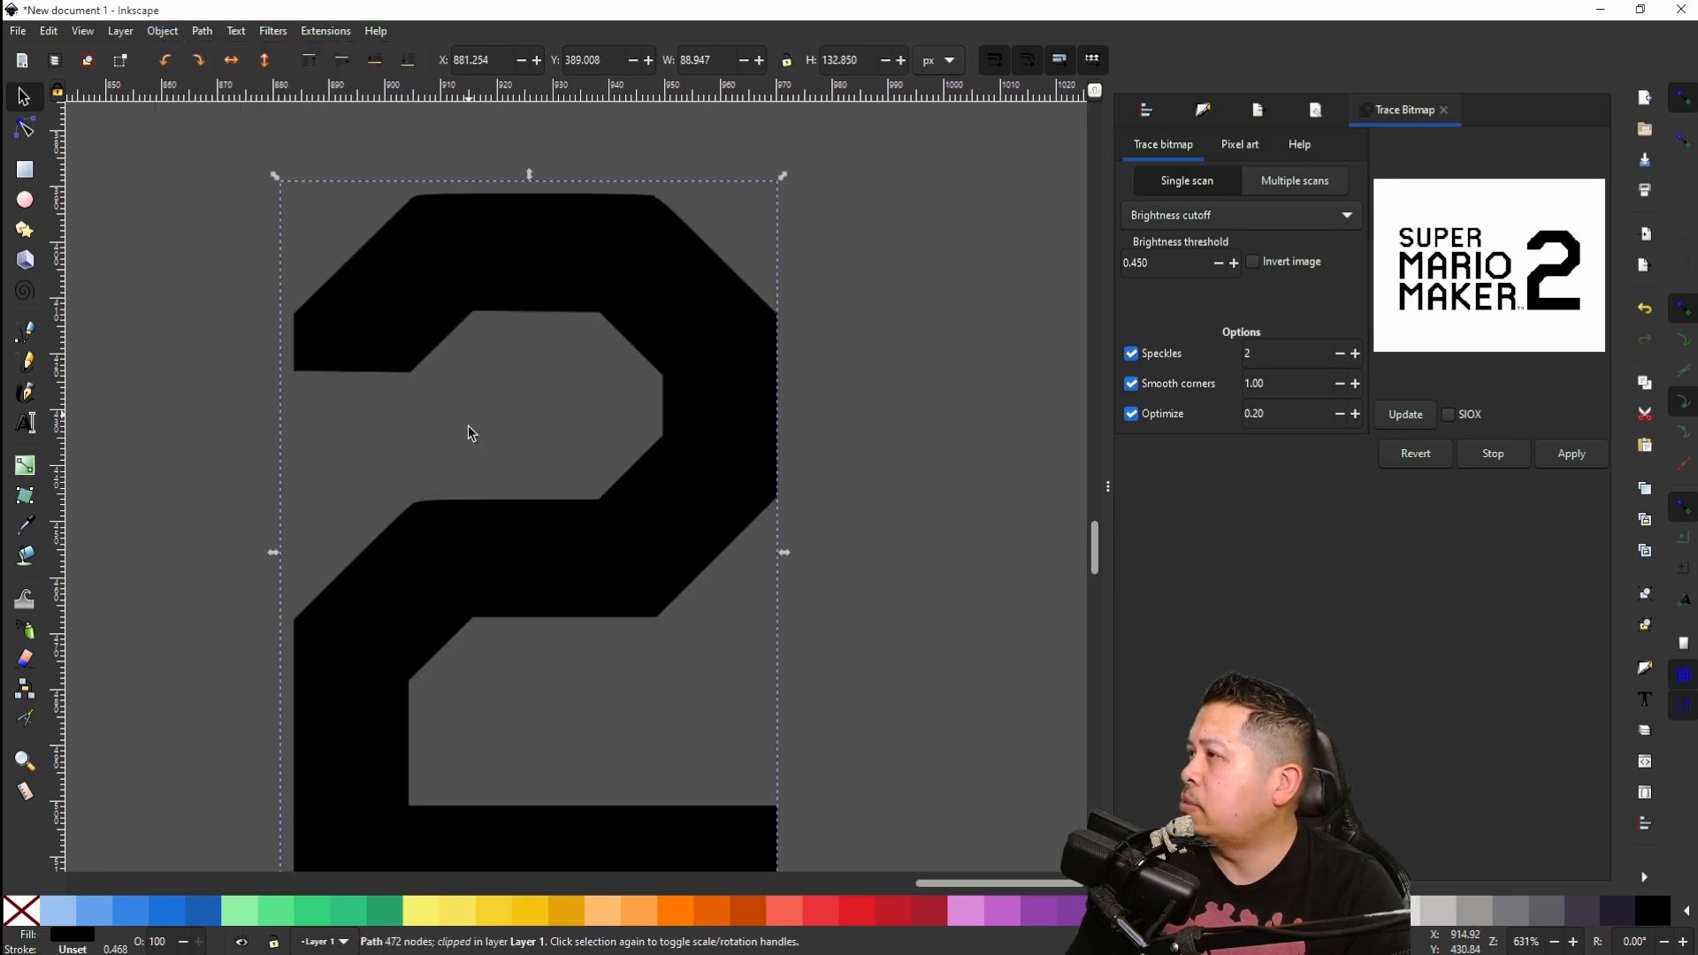
# Step: Move the MARIO piece up onto the MAKER piece so both words sit on the same baseline
pyautogui.scroll(-7, 469, 427)
pyautogui.hscroll(-6, 266, 478)
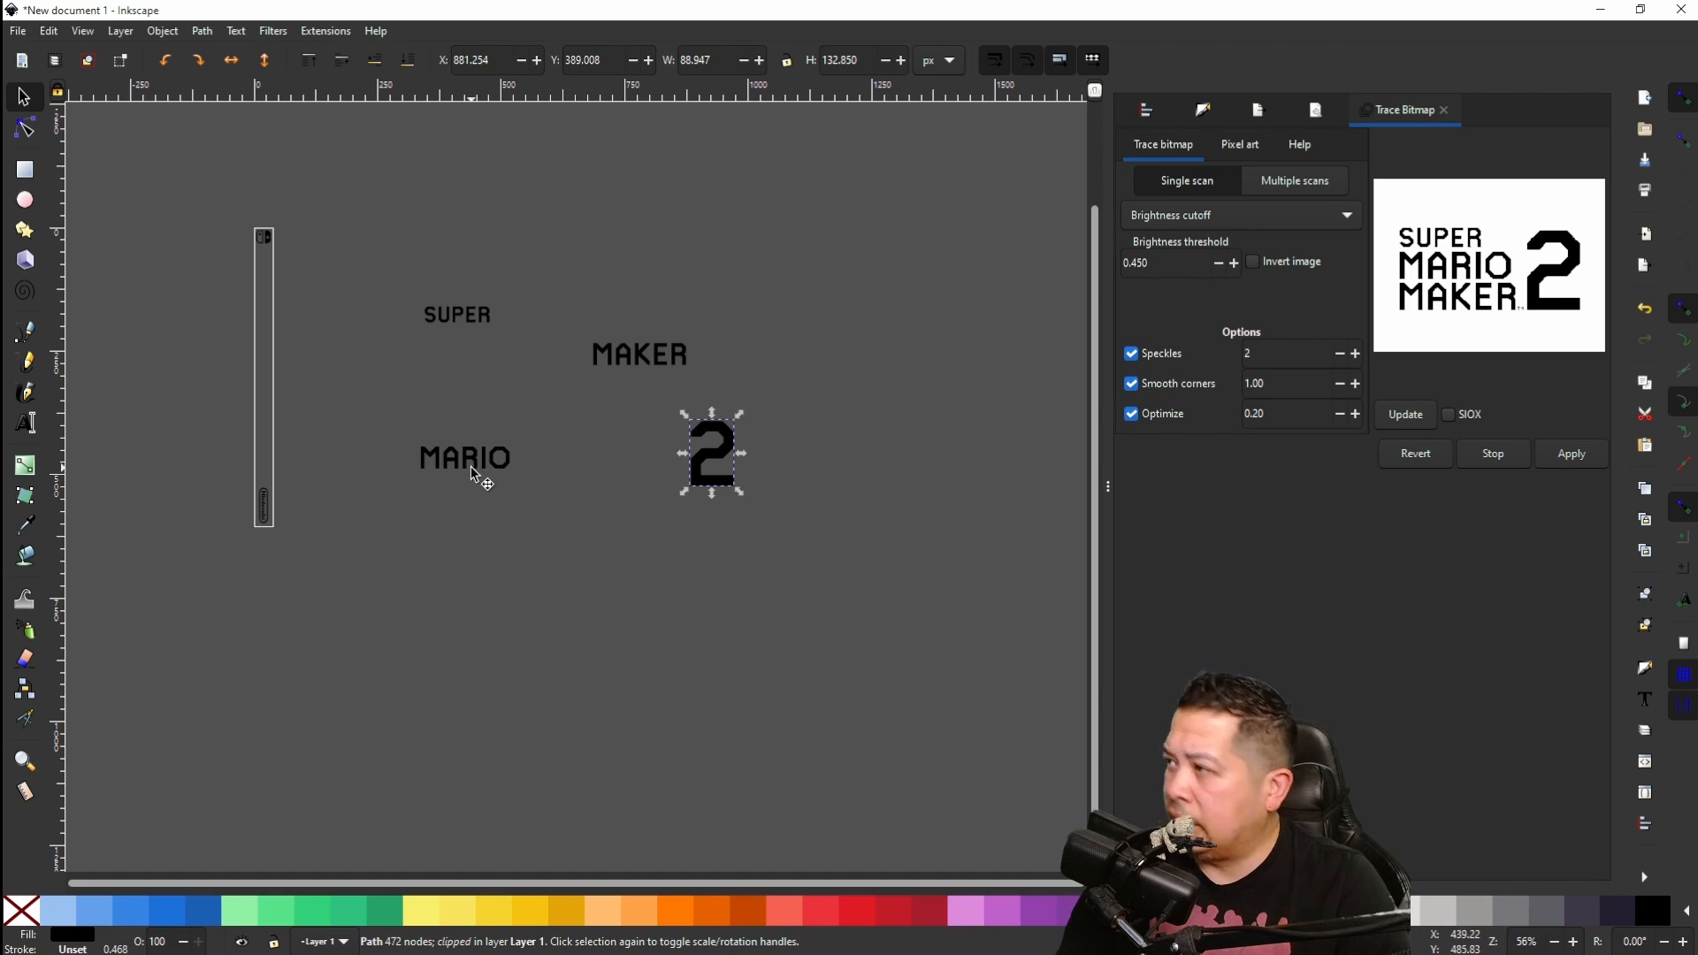
pyautogui.moveTo(473, 447); pyautogui.dragTo(712, 406)
pyautogui.scroll(7, 655, 362)
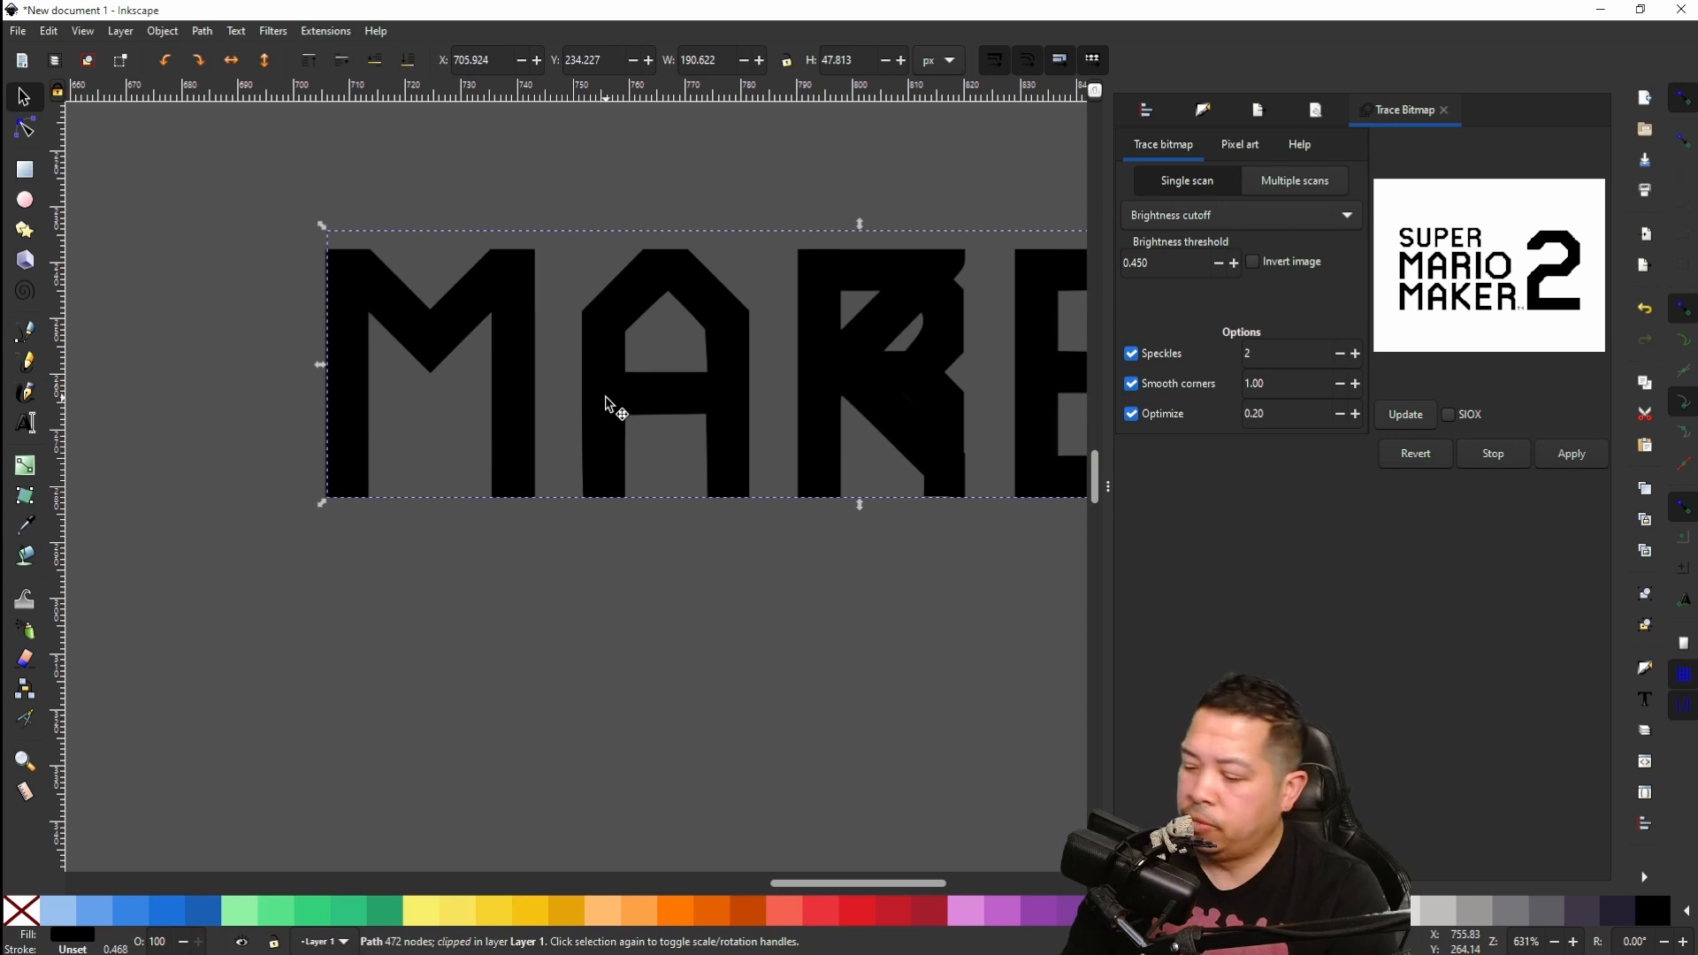
# Step: Shift the MAKER piece horizontally to about X 495.9 px, placing it in front of MARIO with a small gap
pyautogui.press('shift')
pyautogui.hotkey('shift', 'Left')
pyautogui.hotkey('shift', 'Left')
pyautogui.hotkey('shift', 'Left')
pyautogui.hotkey('shift', 'Left')
pyautogui.hotkey('shift', 'Left')
pyautogui.hotkey('shift', 'Left')
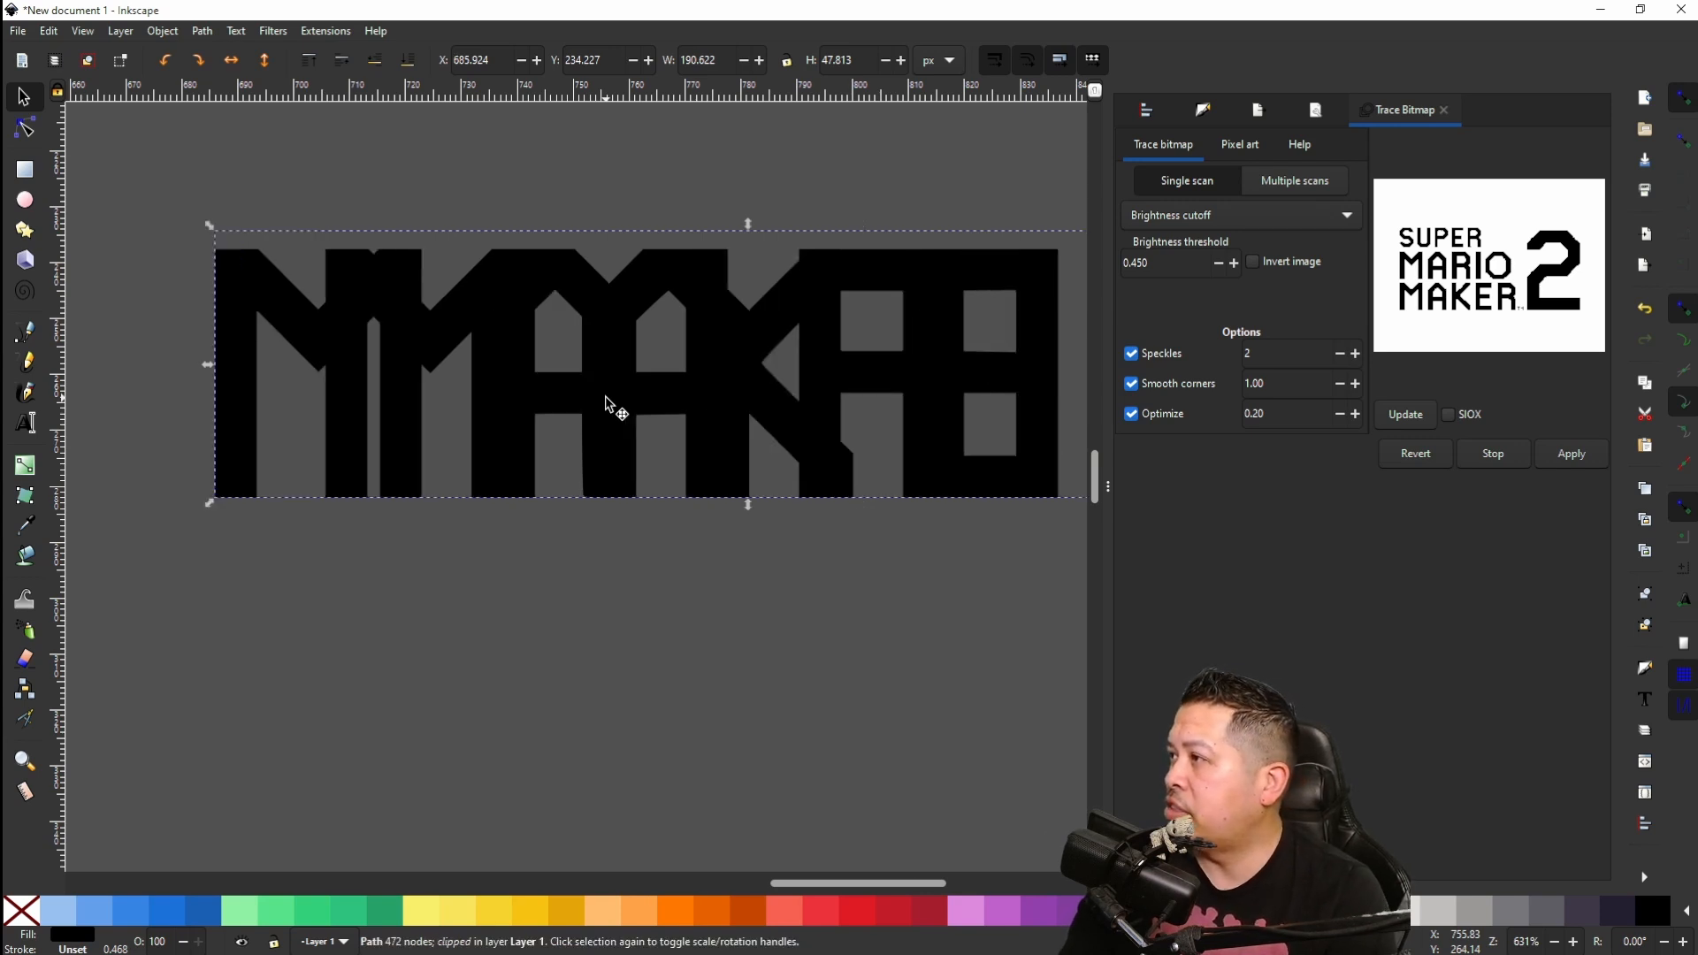
pyautogui.hotkey('shift', 'Left')
pyautogui.hotkey('shift', 'Left')
pyautogui.hotkey('shift', 'Left')
pyautogui.hotkey('shift', 'Left')
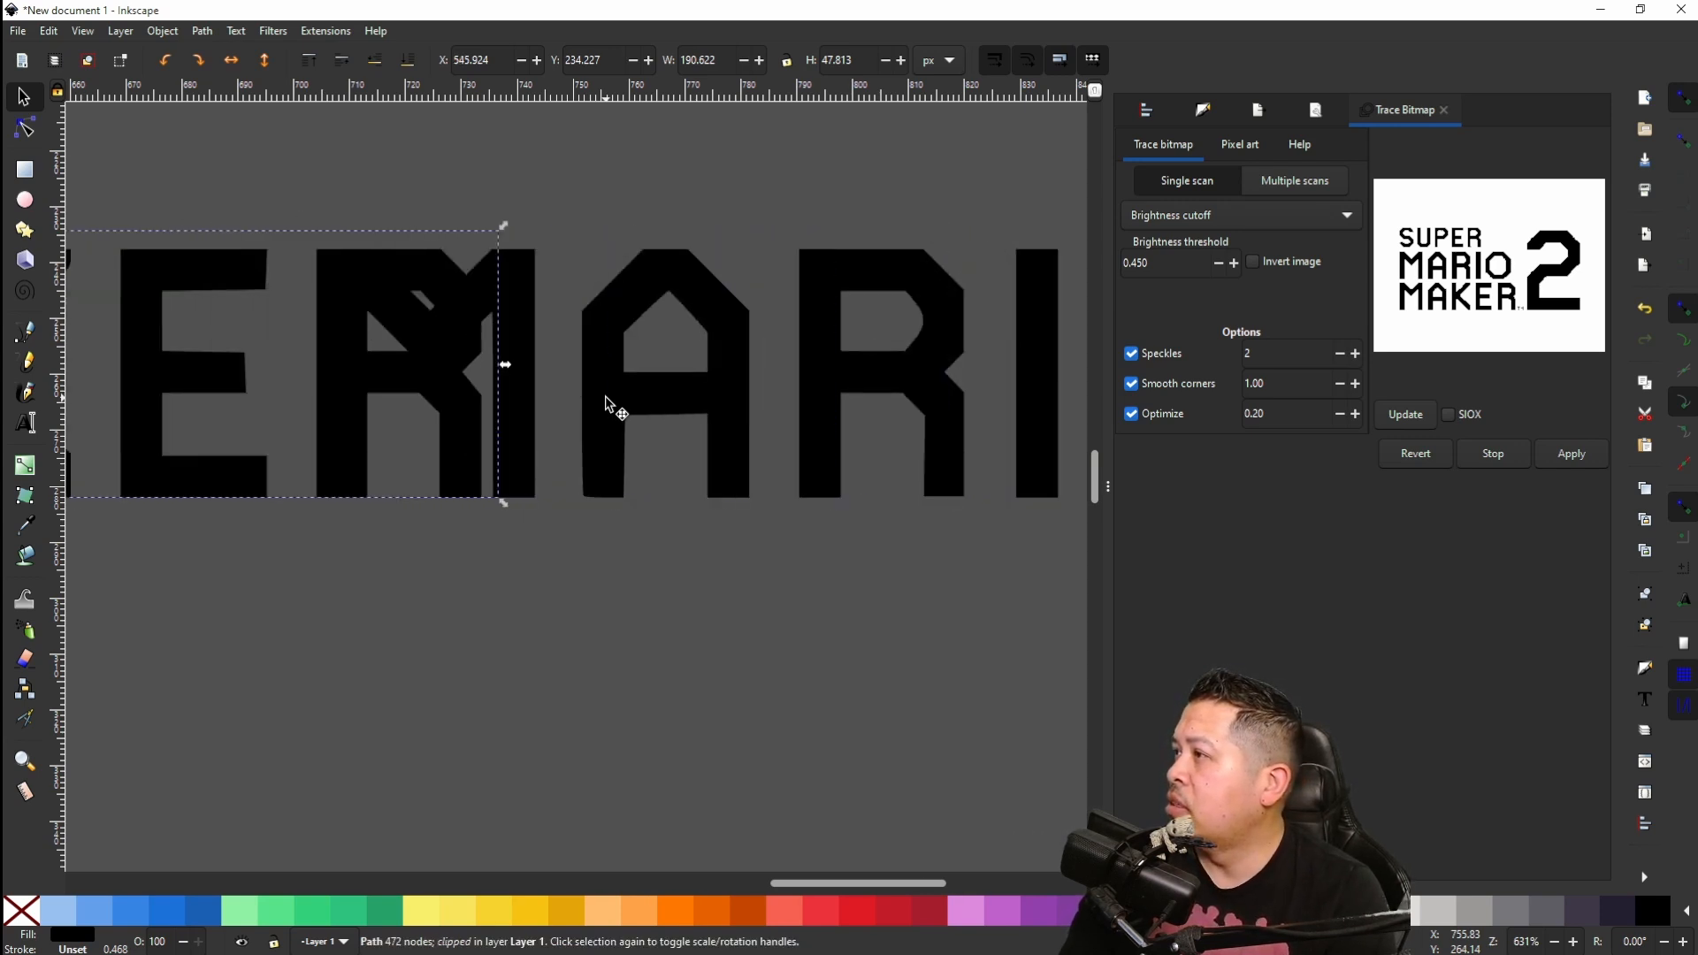
pyautogui.press('Left')
pyautogui.press('Left')
pyautogui.press('Left')
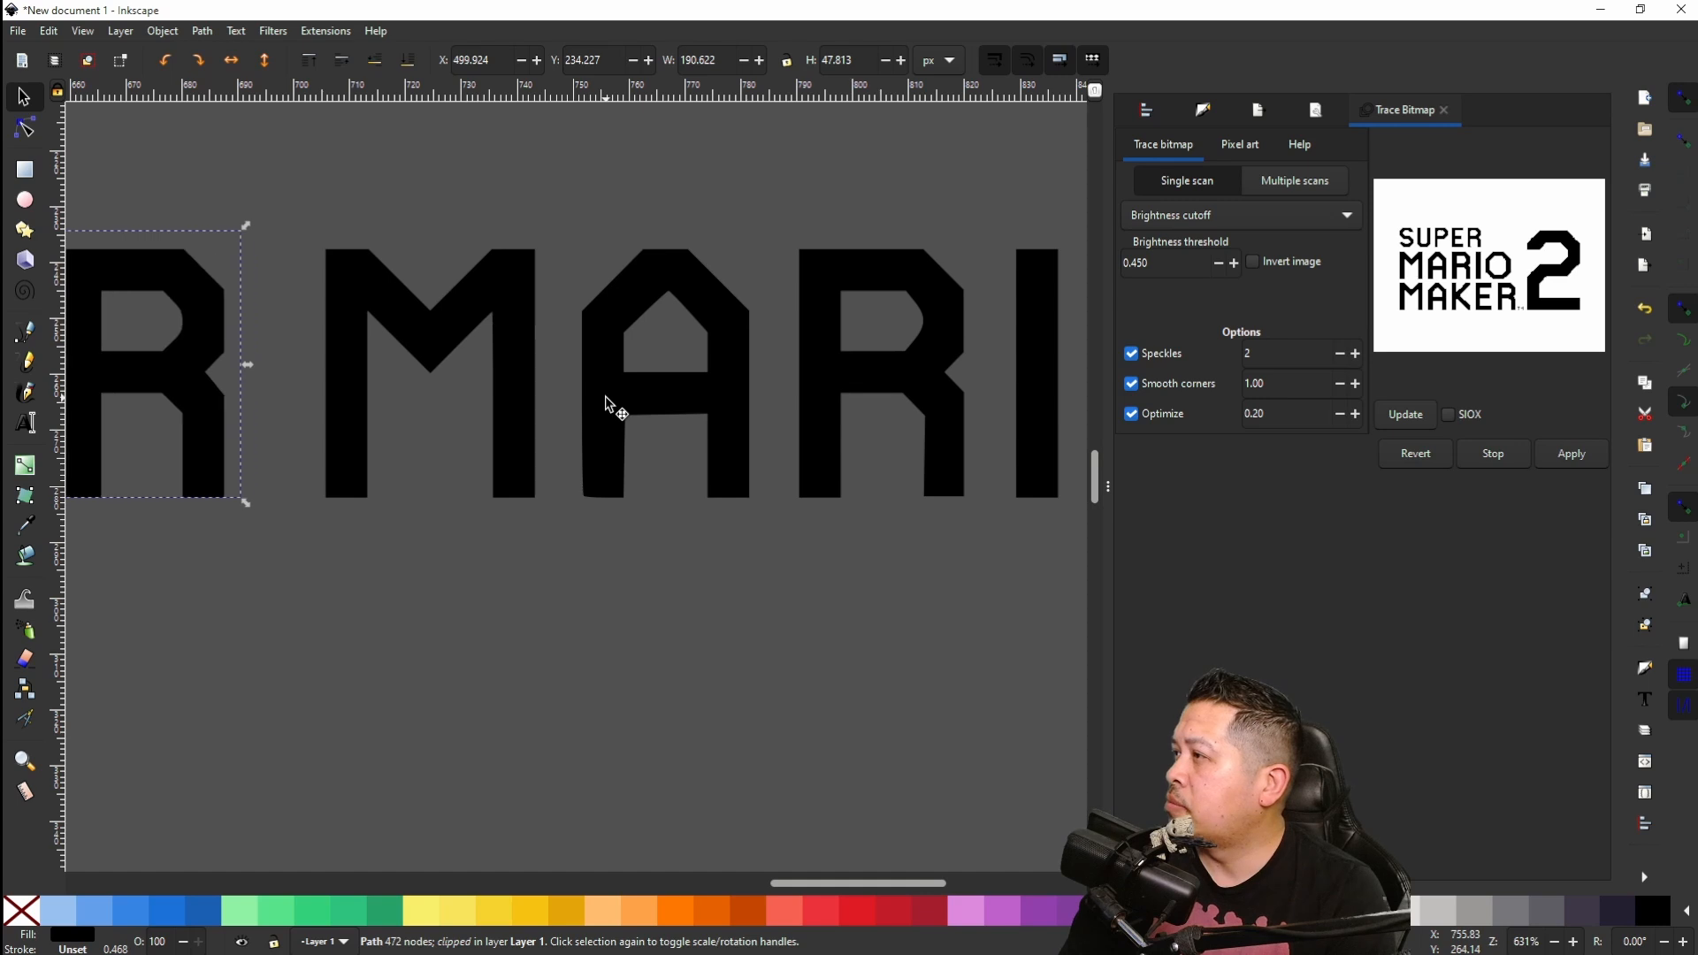
pyautogui.press('Left')
pyautogui.press('Left')
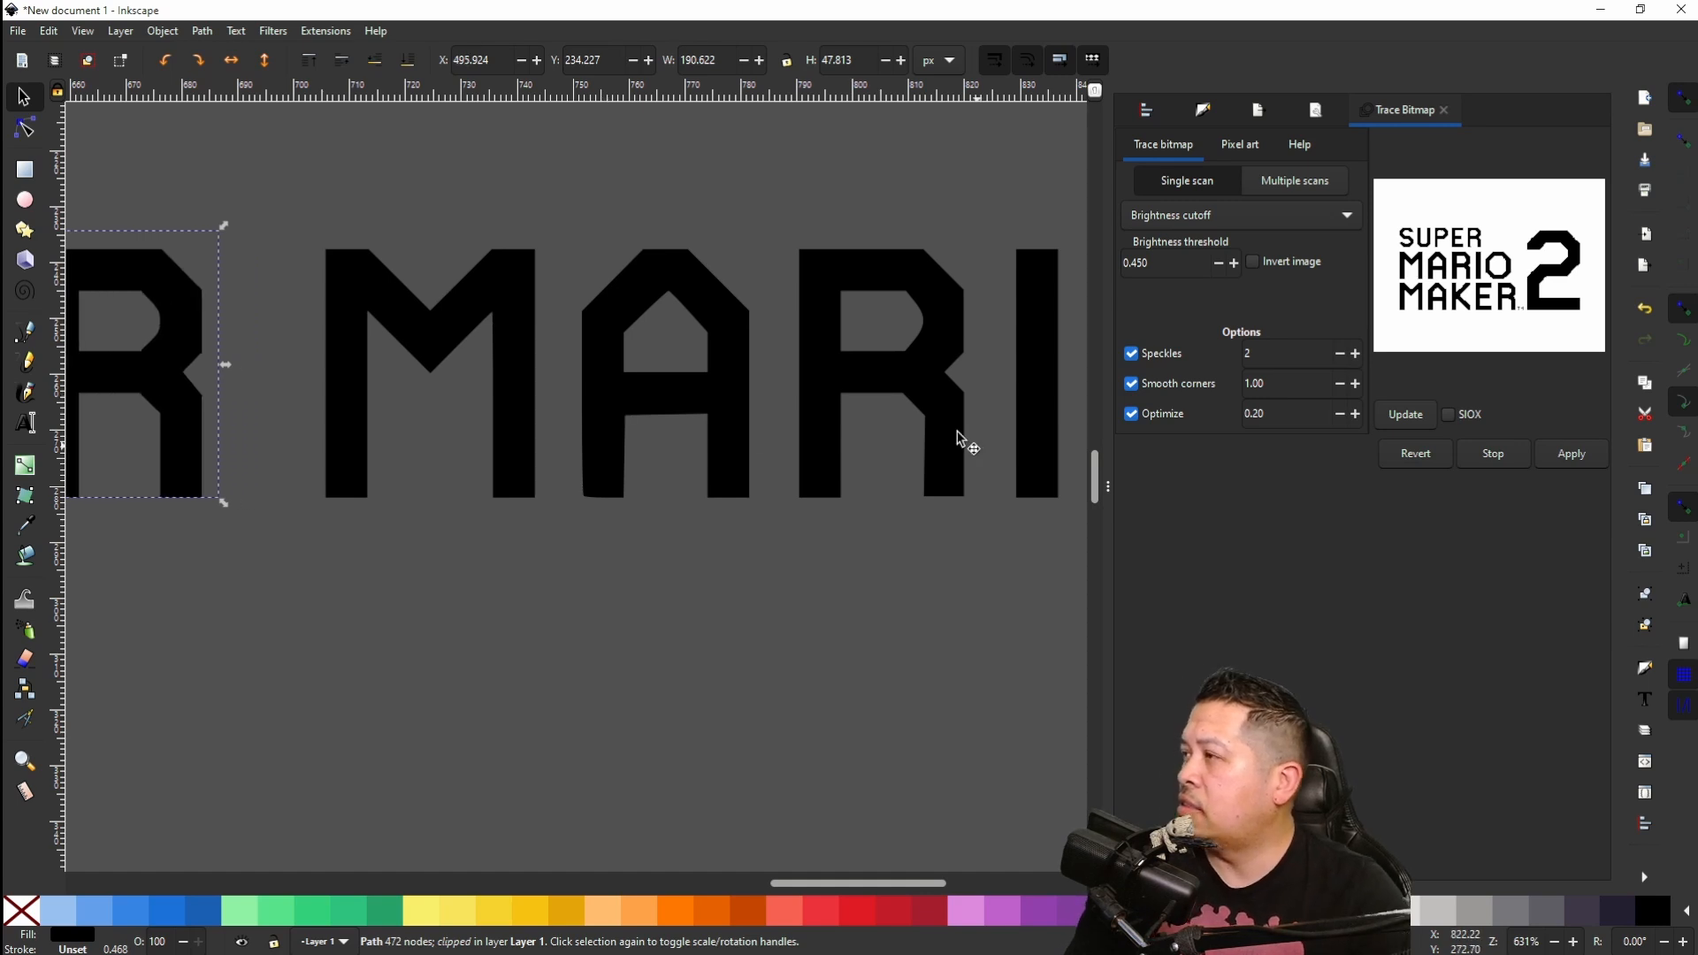
# Step: Move the SUPER piece to just above the MAKER piece
pyautogui.scroll(-4, 359, 212)
pyautogui.hscroll(-4, 358, 266)
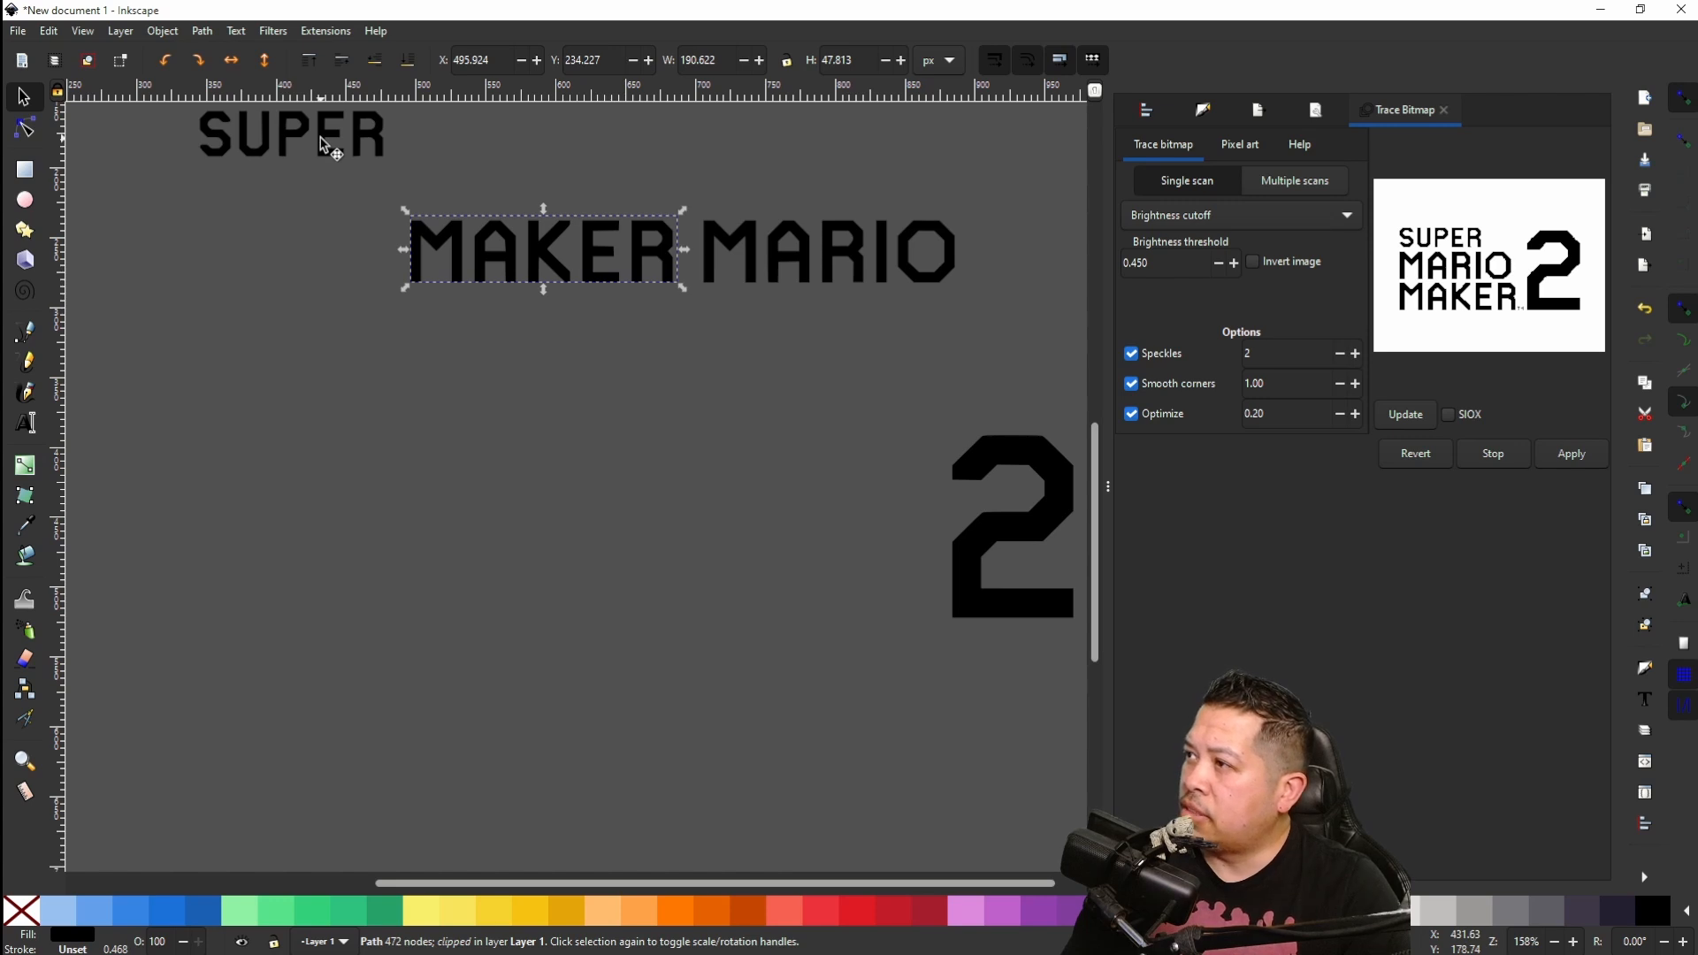
pyautogui.moveTo(320, 138); pyautogui.dragTo(588, 160)
# Step: Set the SUPER piece's height to 47.813 px to match the height of MAKER
pyautogui.click(607, 258)
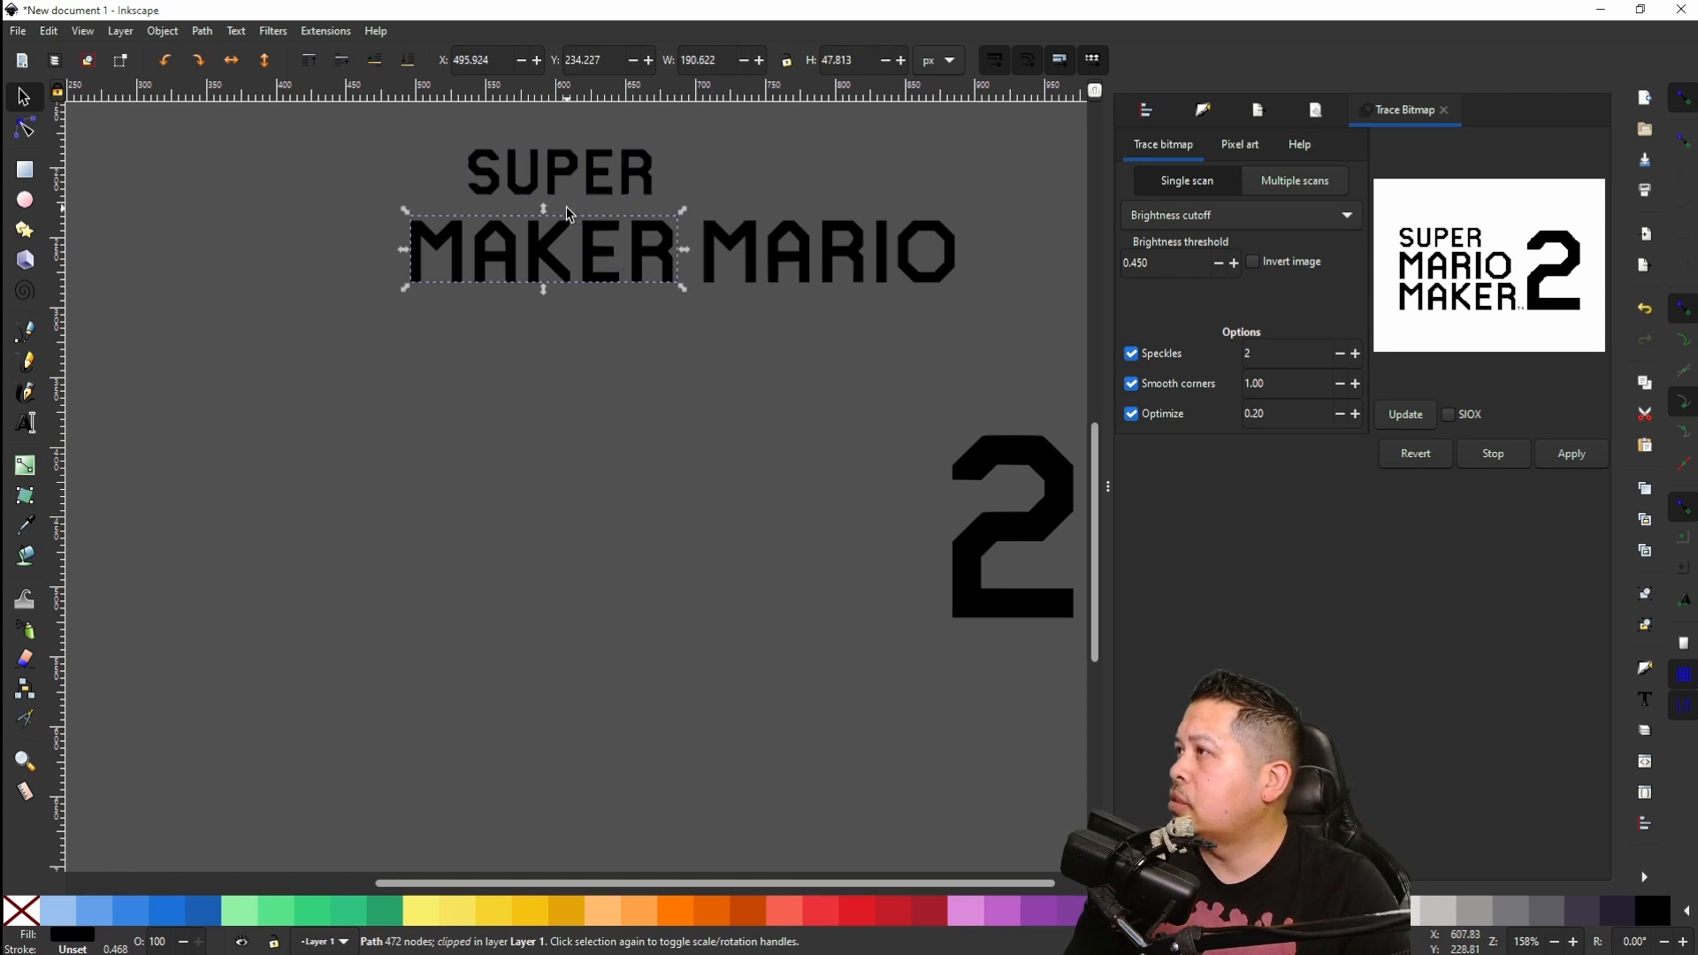
pyautogui.tripleClick(846, 57)
pyautogui.rightClick(843, 61)
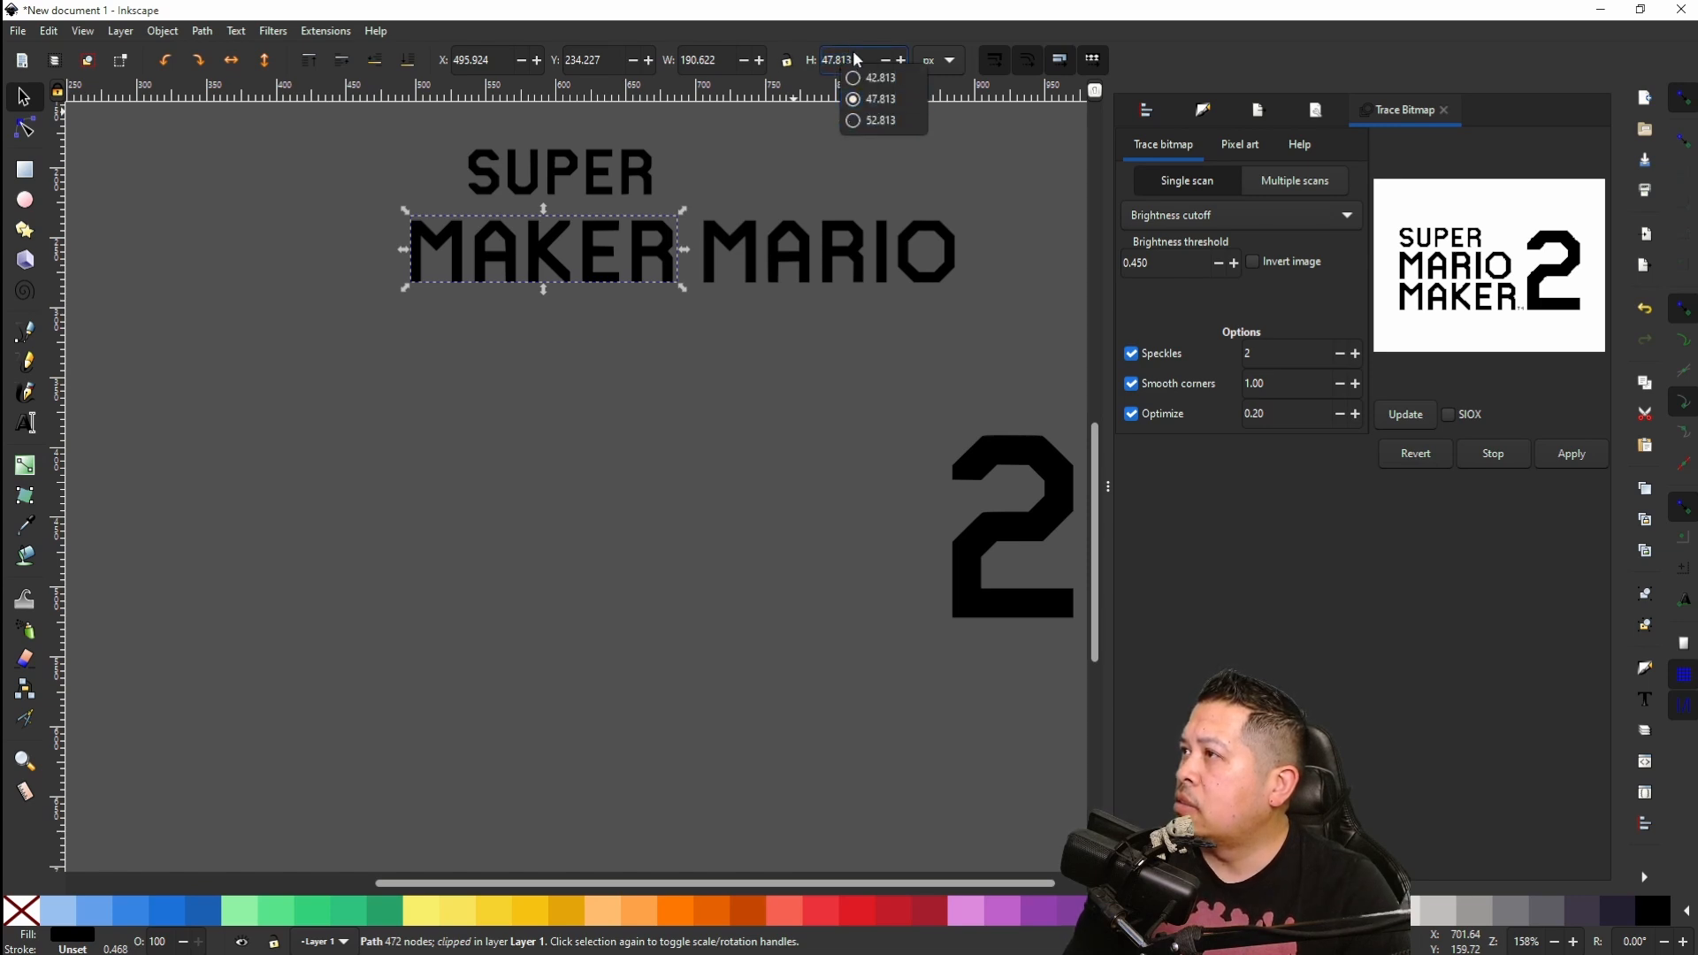
pyautogui.click(859, 58)
pyautogui.rightClick(829, 64)
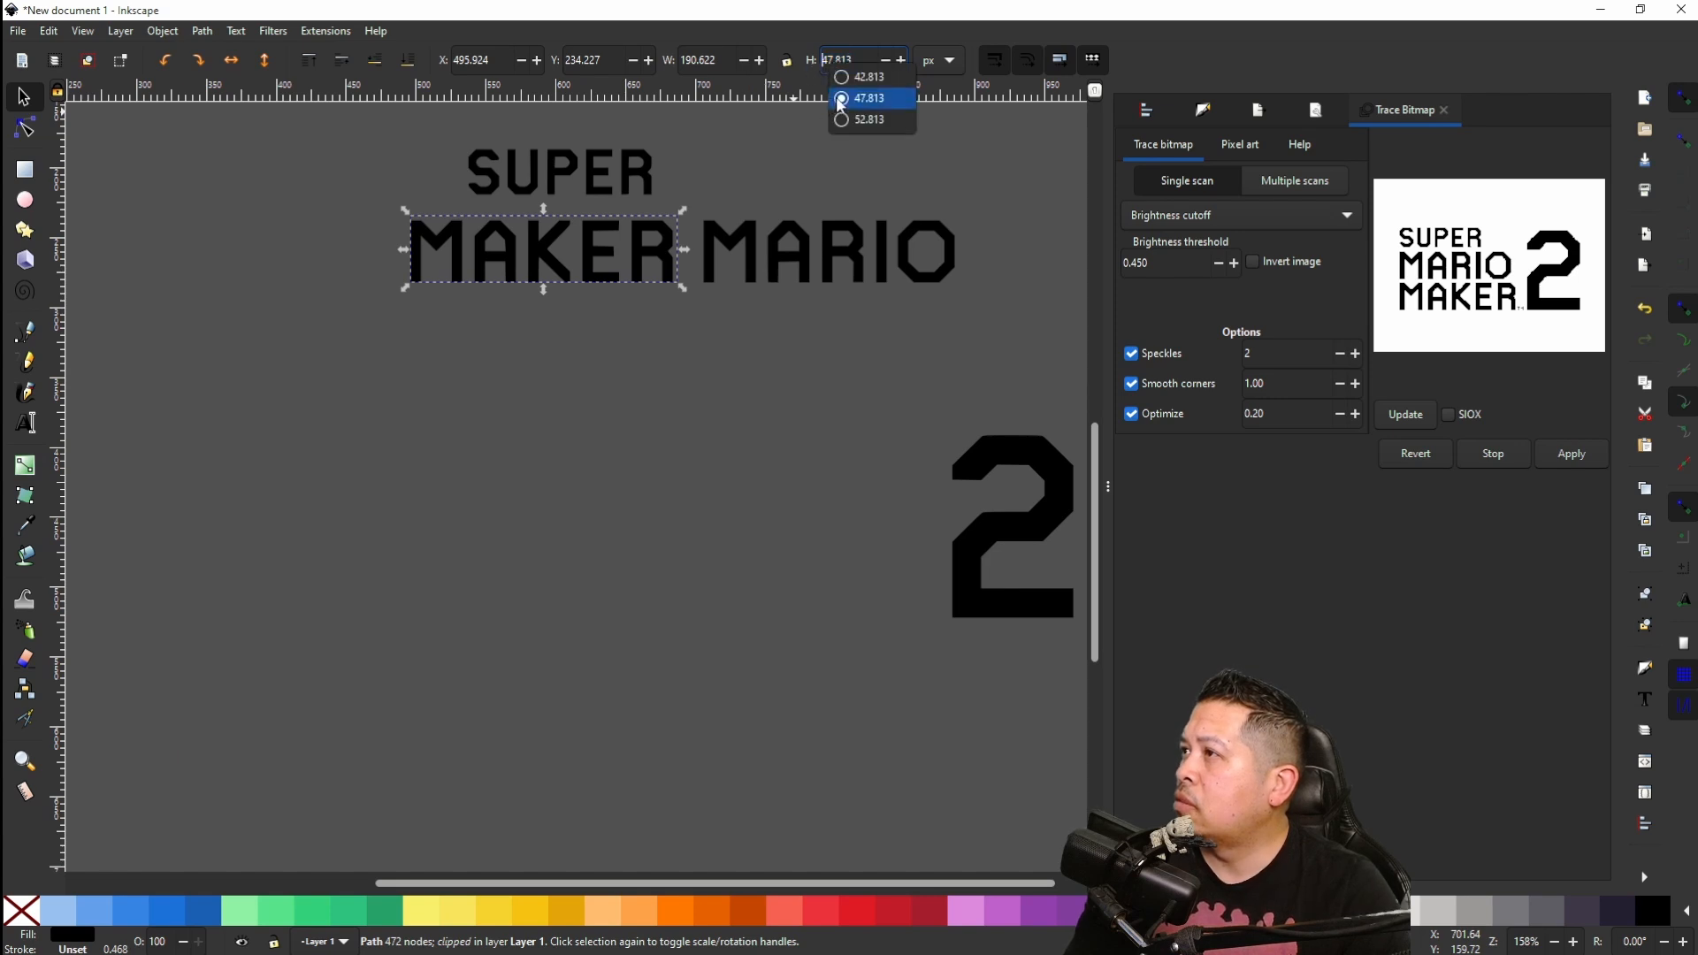
pyautogui.click(646, 162)
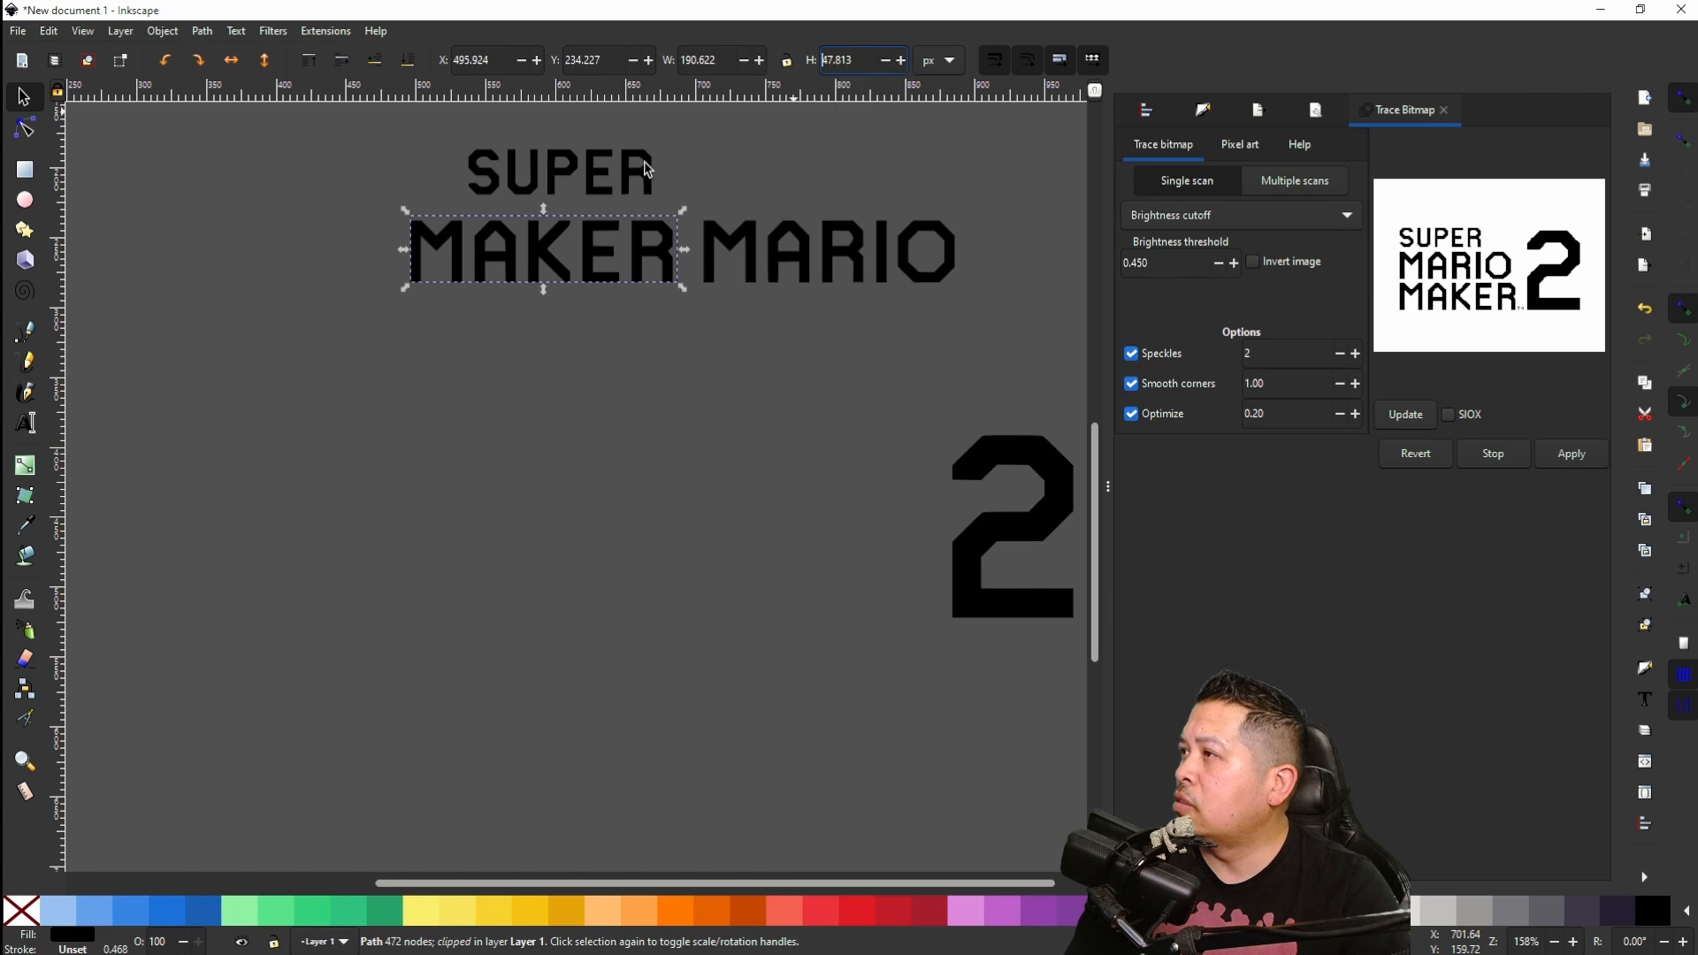
pyautogui.click(642, 176)
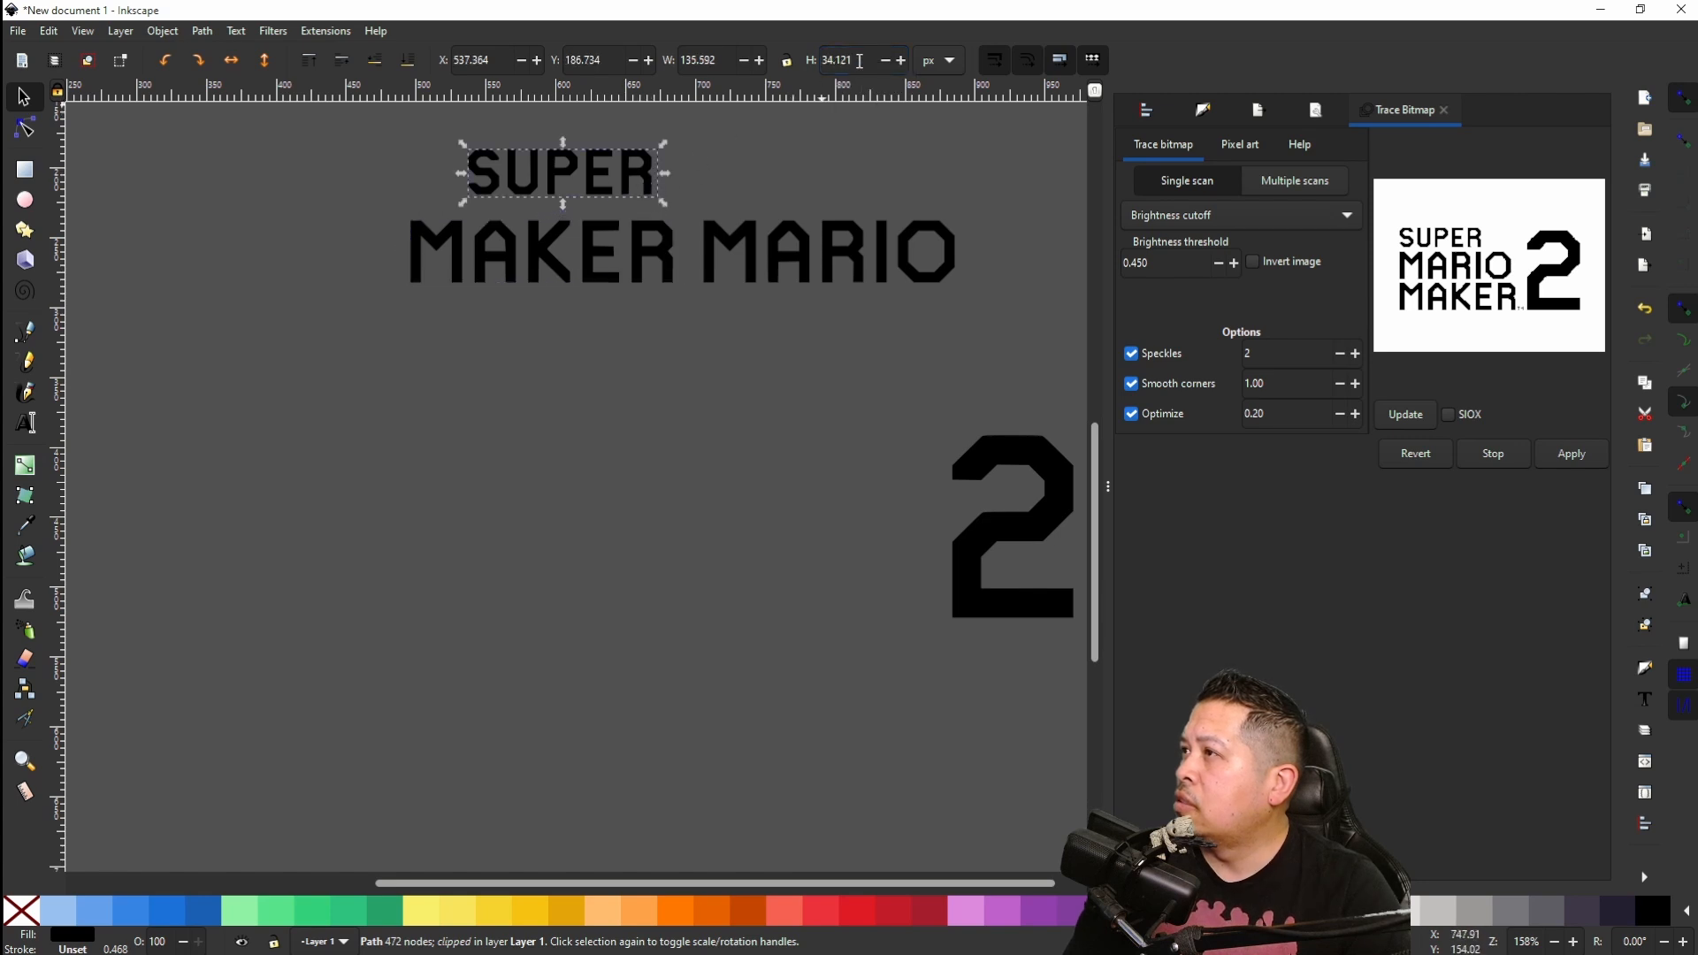
pyautogui.rightClick(830, 62)
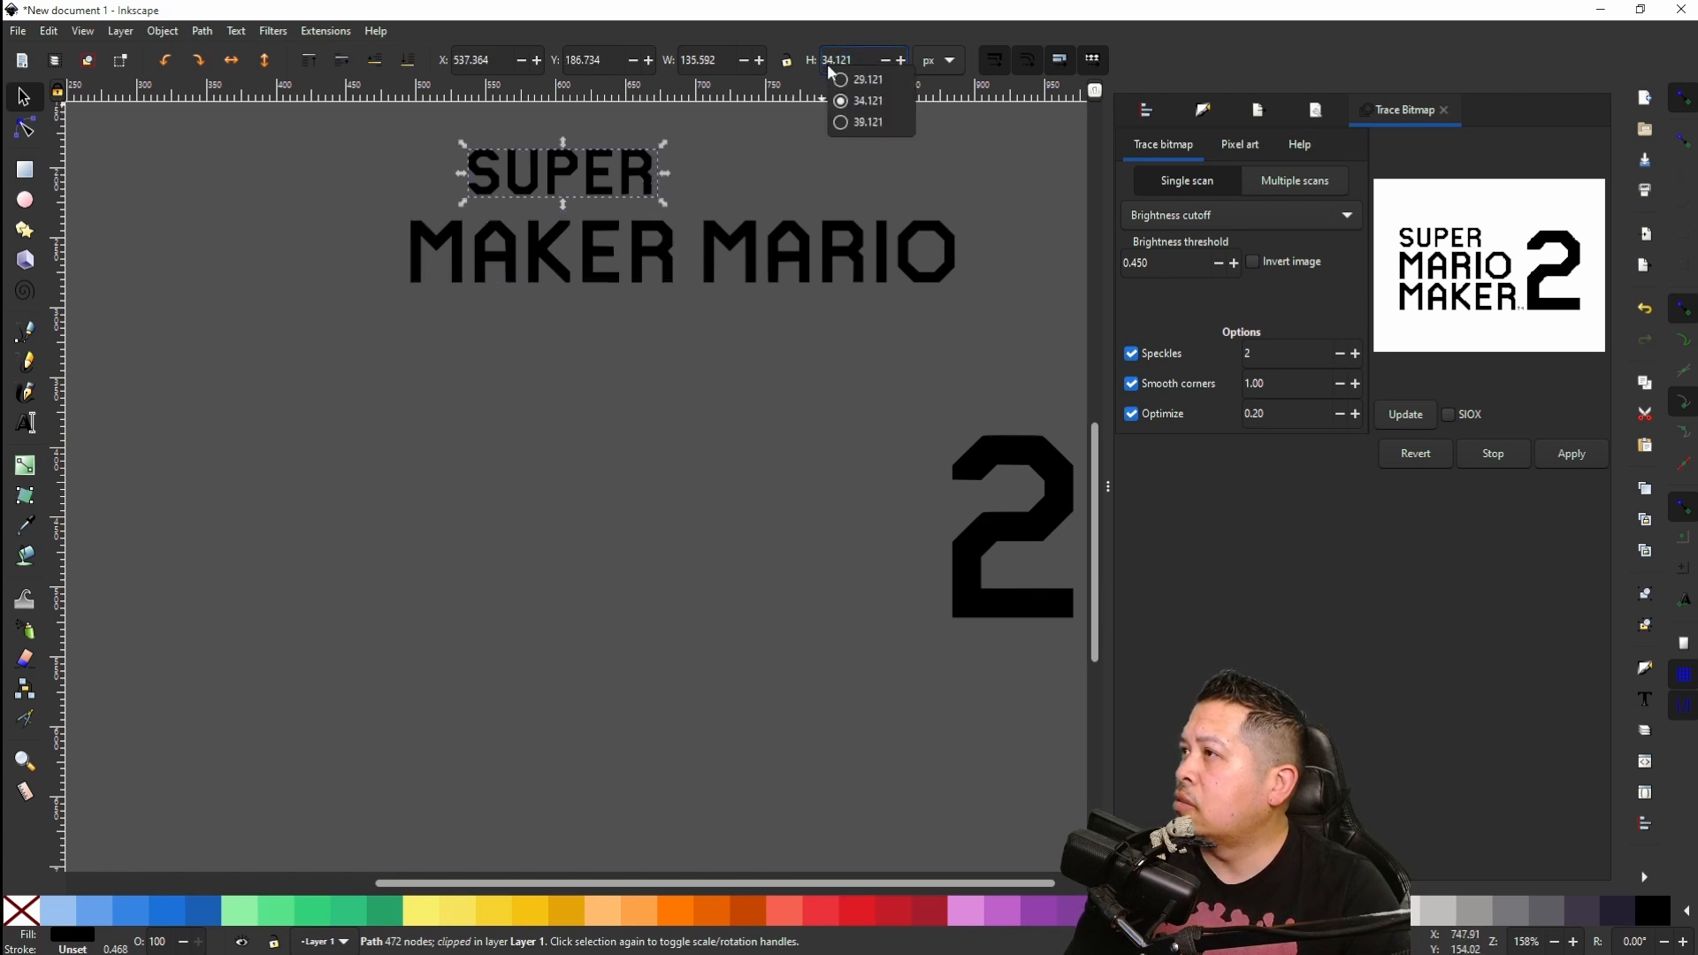
pyautogui.click(856, 59)
pyautogui.moveTo(855, 59); pyautogui.dragTo(803, 64)
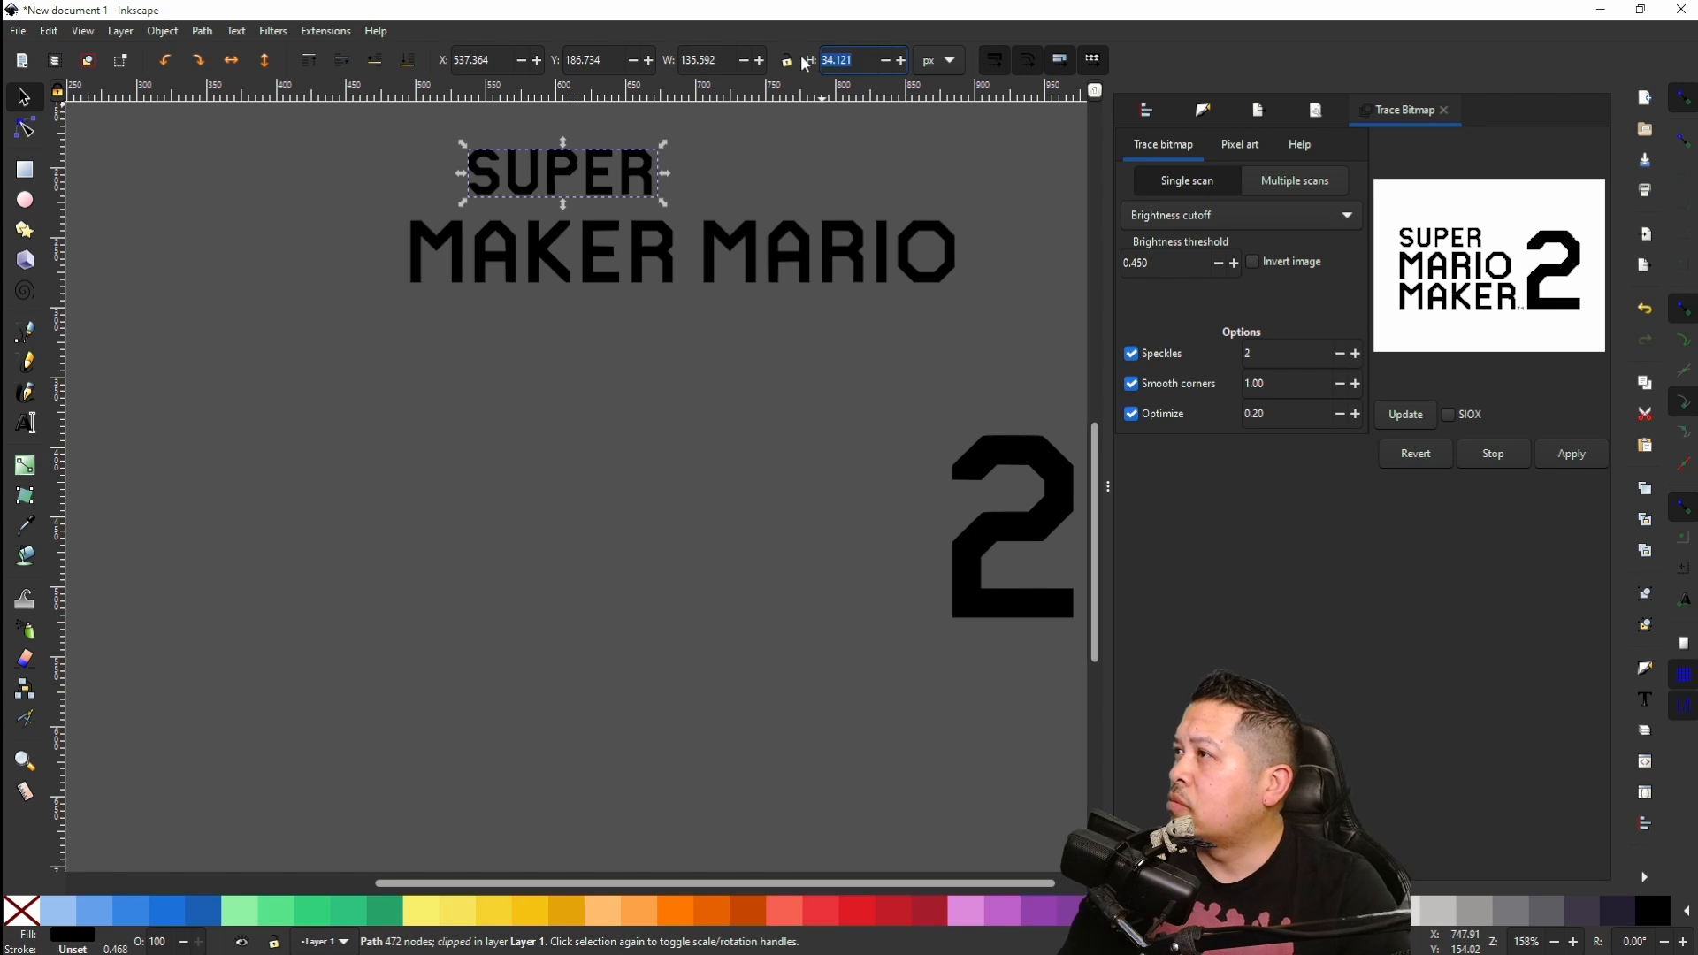
pyautogui.write('47')
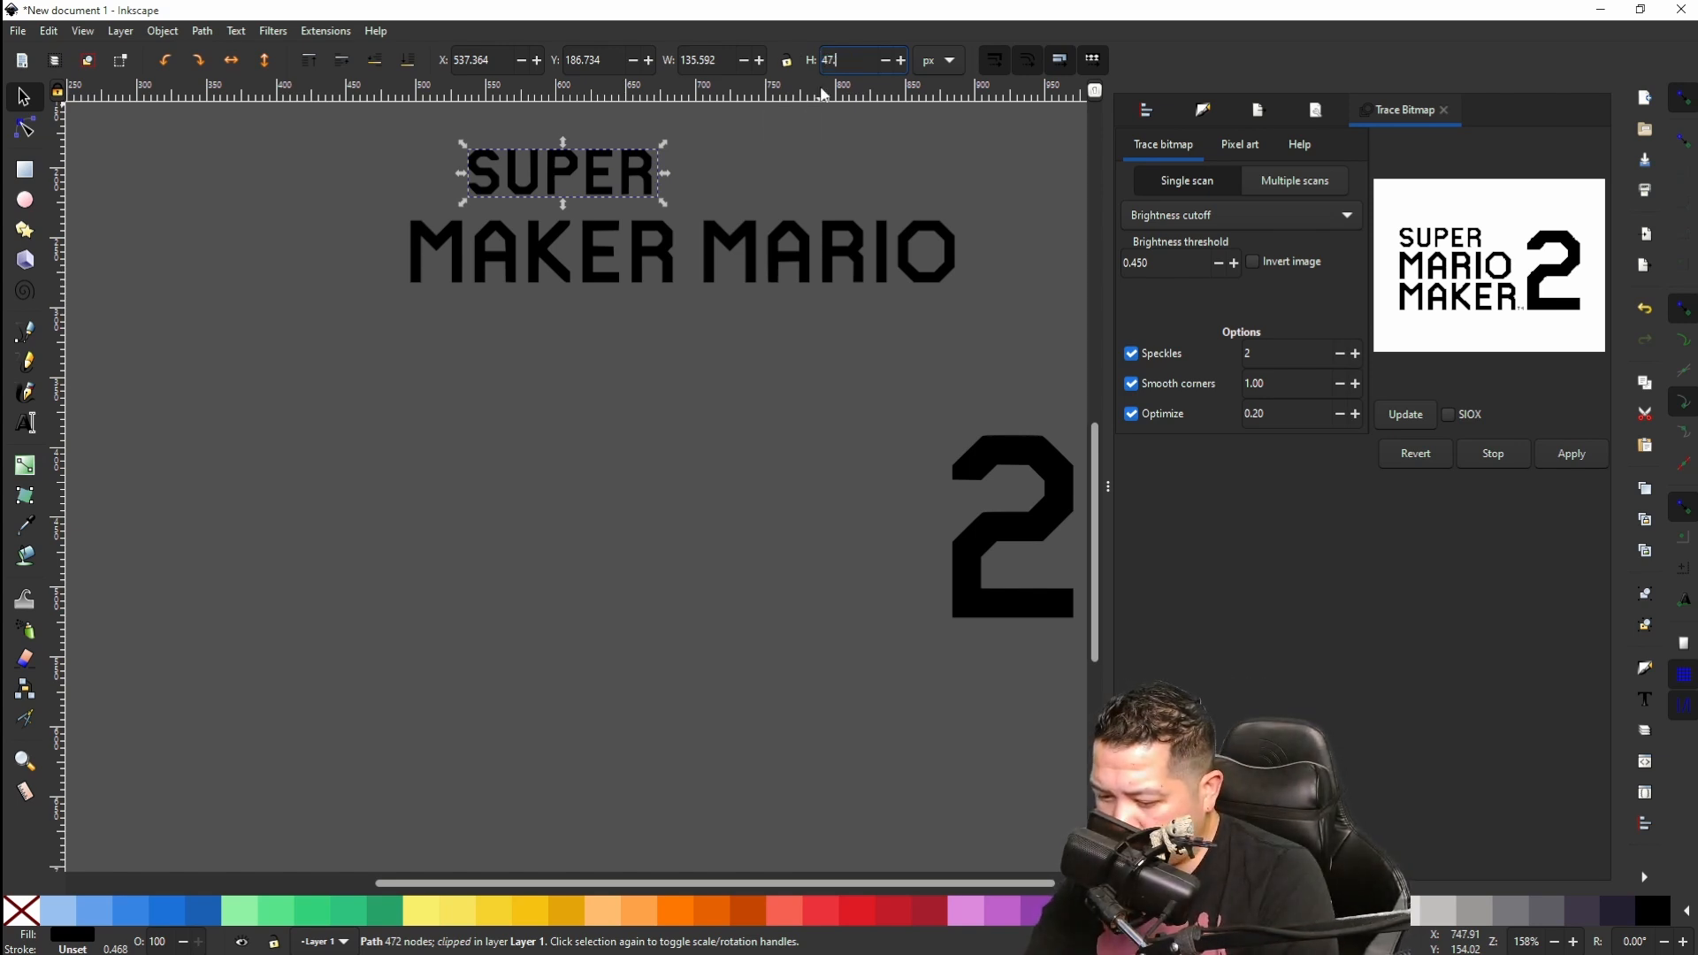
pyautogui.write('.813')
pyautogui.press('Return')
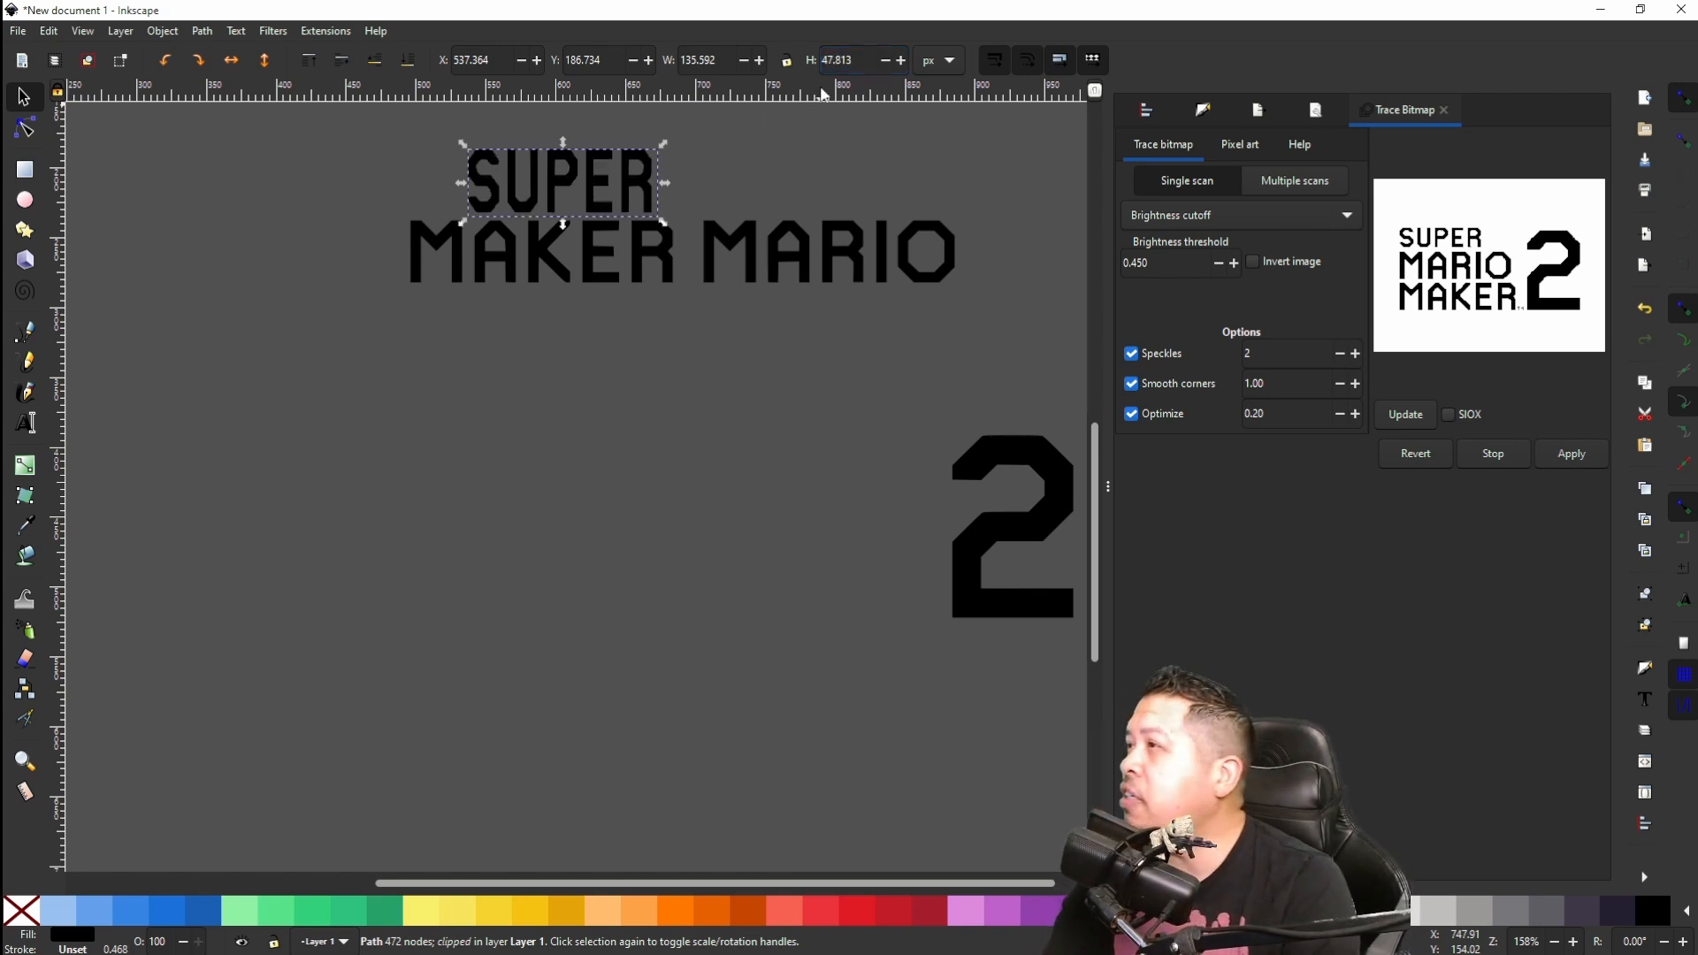
# Step: Set the SUPER piece's width to 190.622 px to match the width of MAKER
pyautogui.click(667, 252)
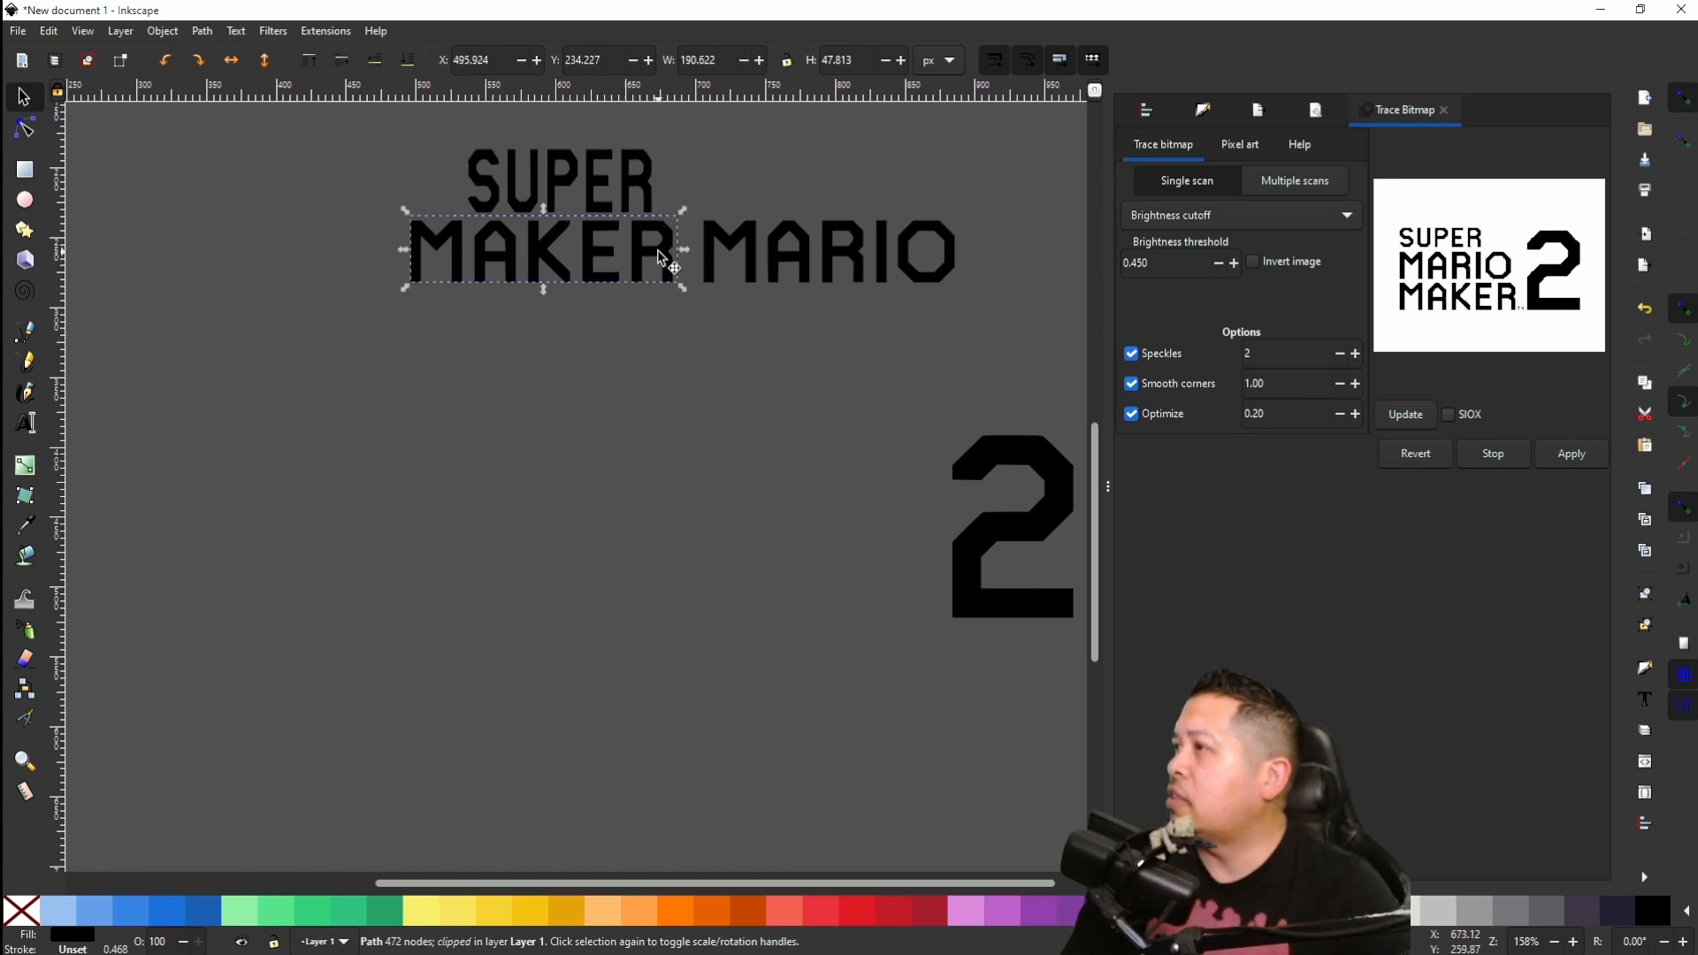
pyautogui.click(637, 175)
pyautogui.doubleClick(719, 54)
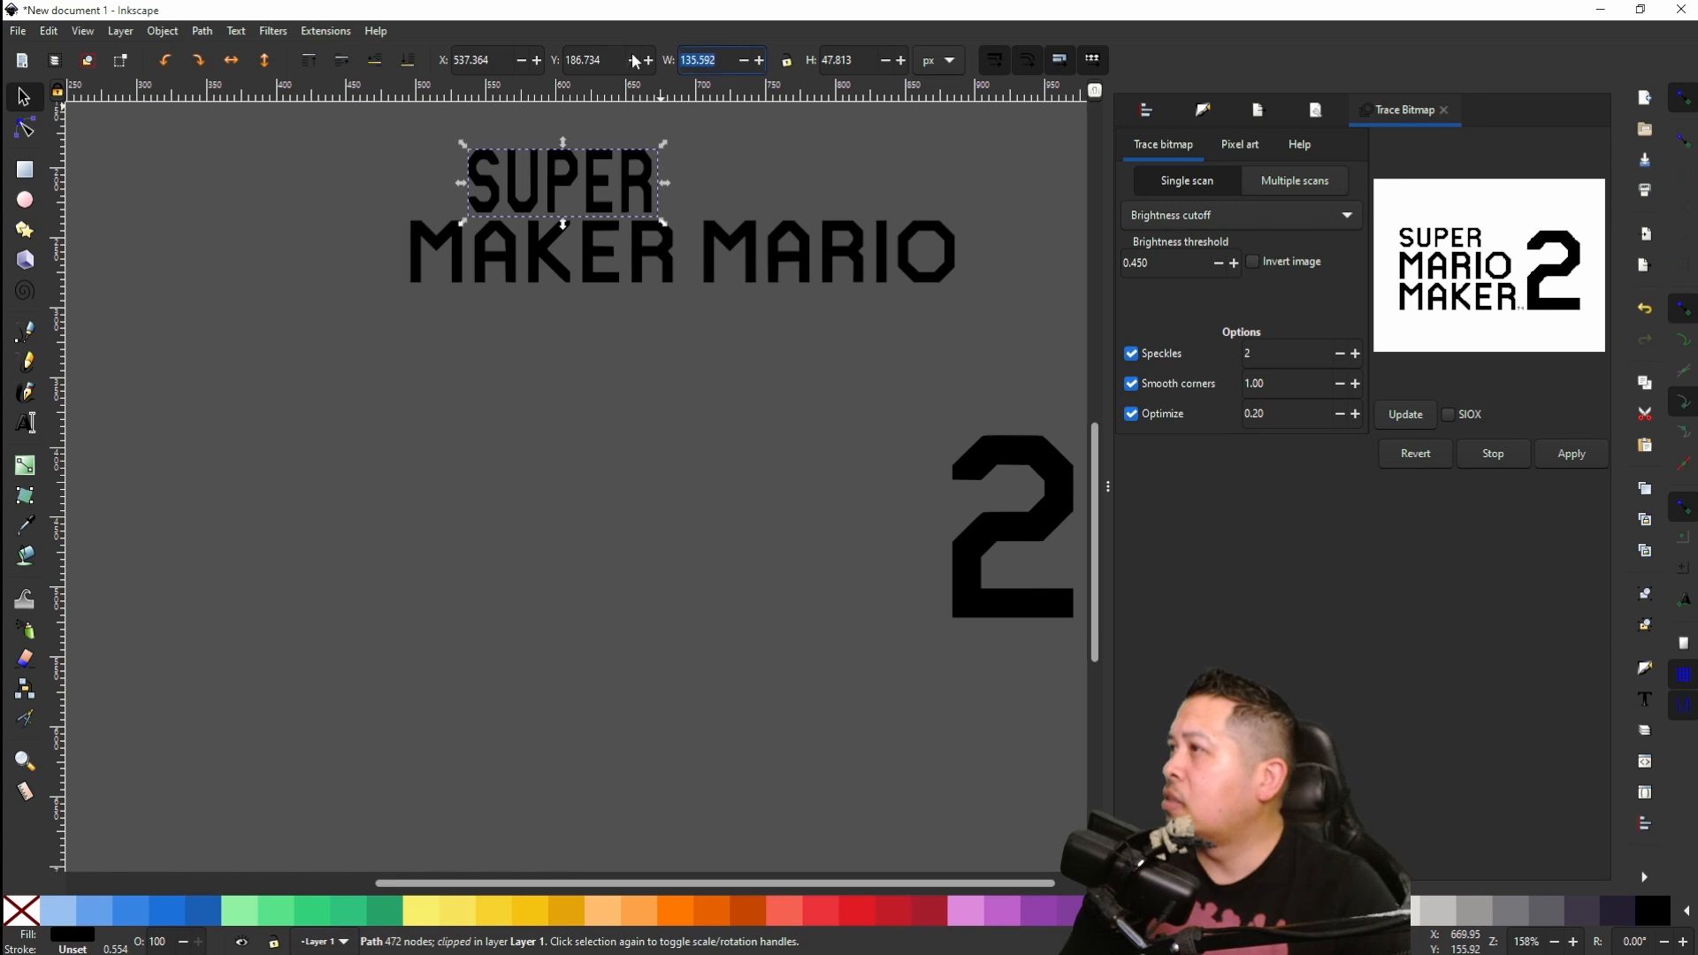
pyautogui.write('190')
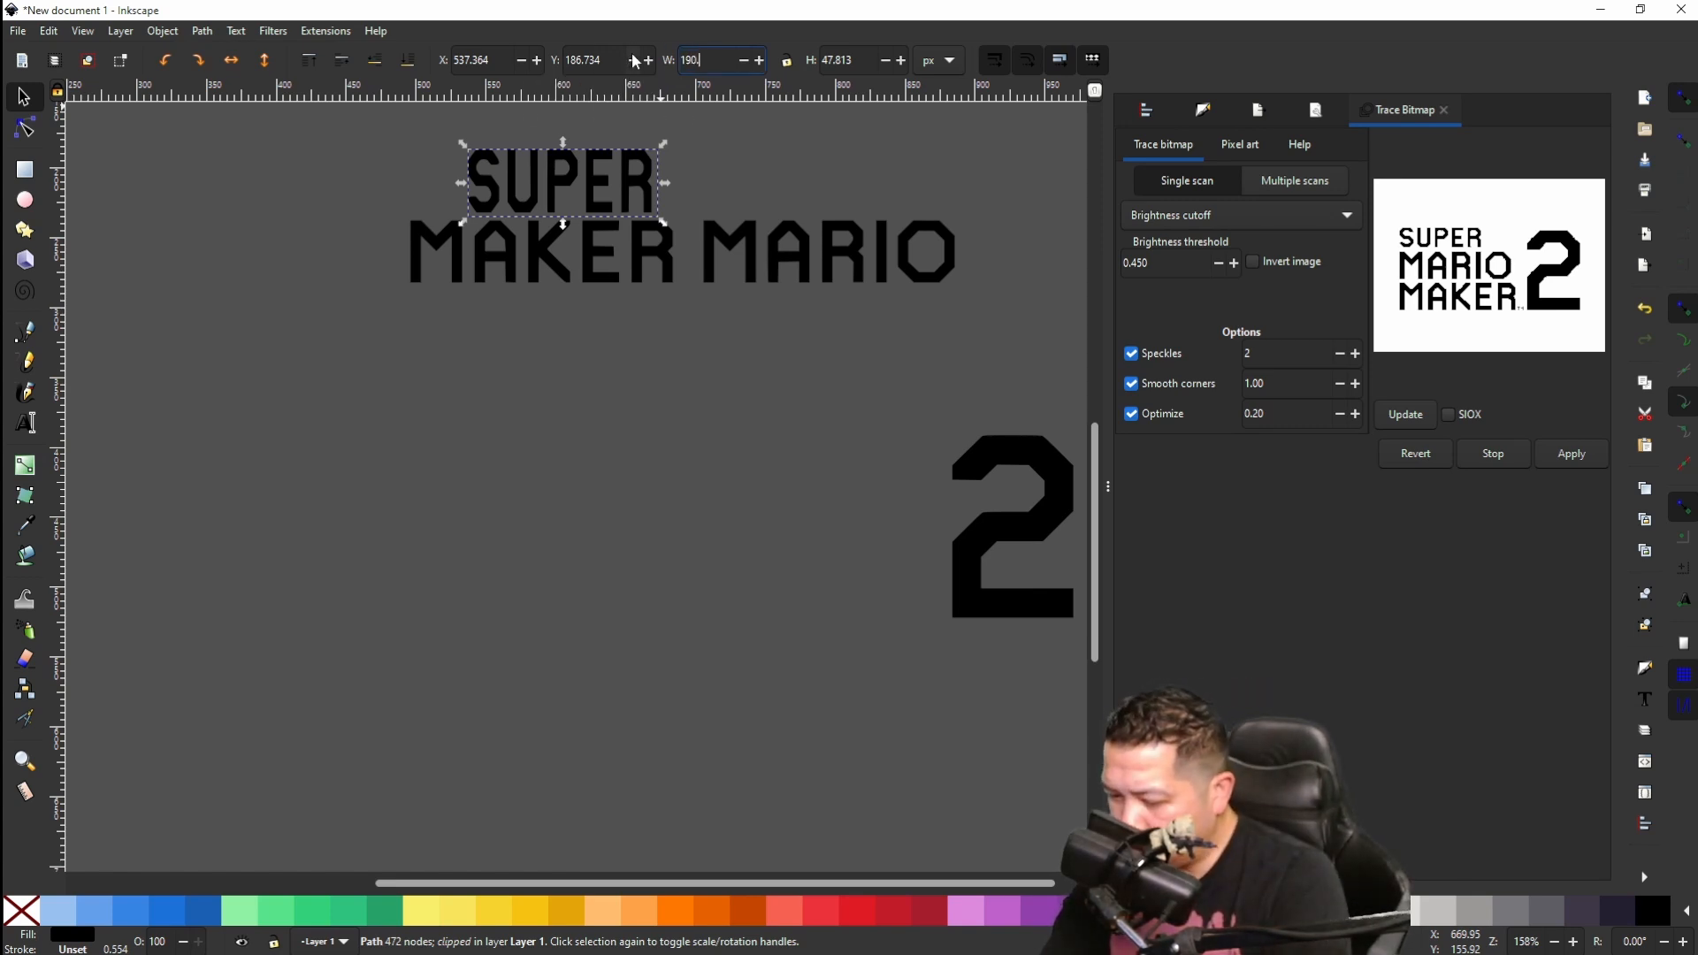
pyautogui.write('.622')
pyautogui.press('Return')
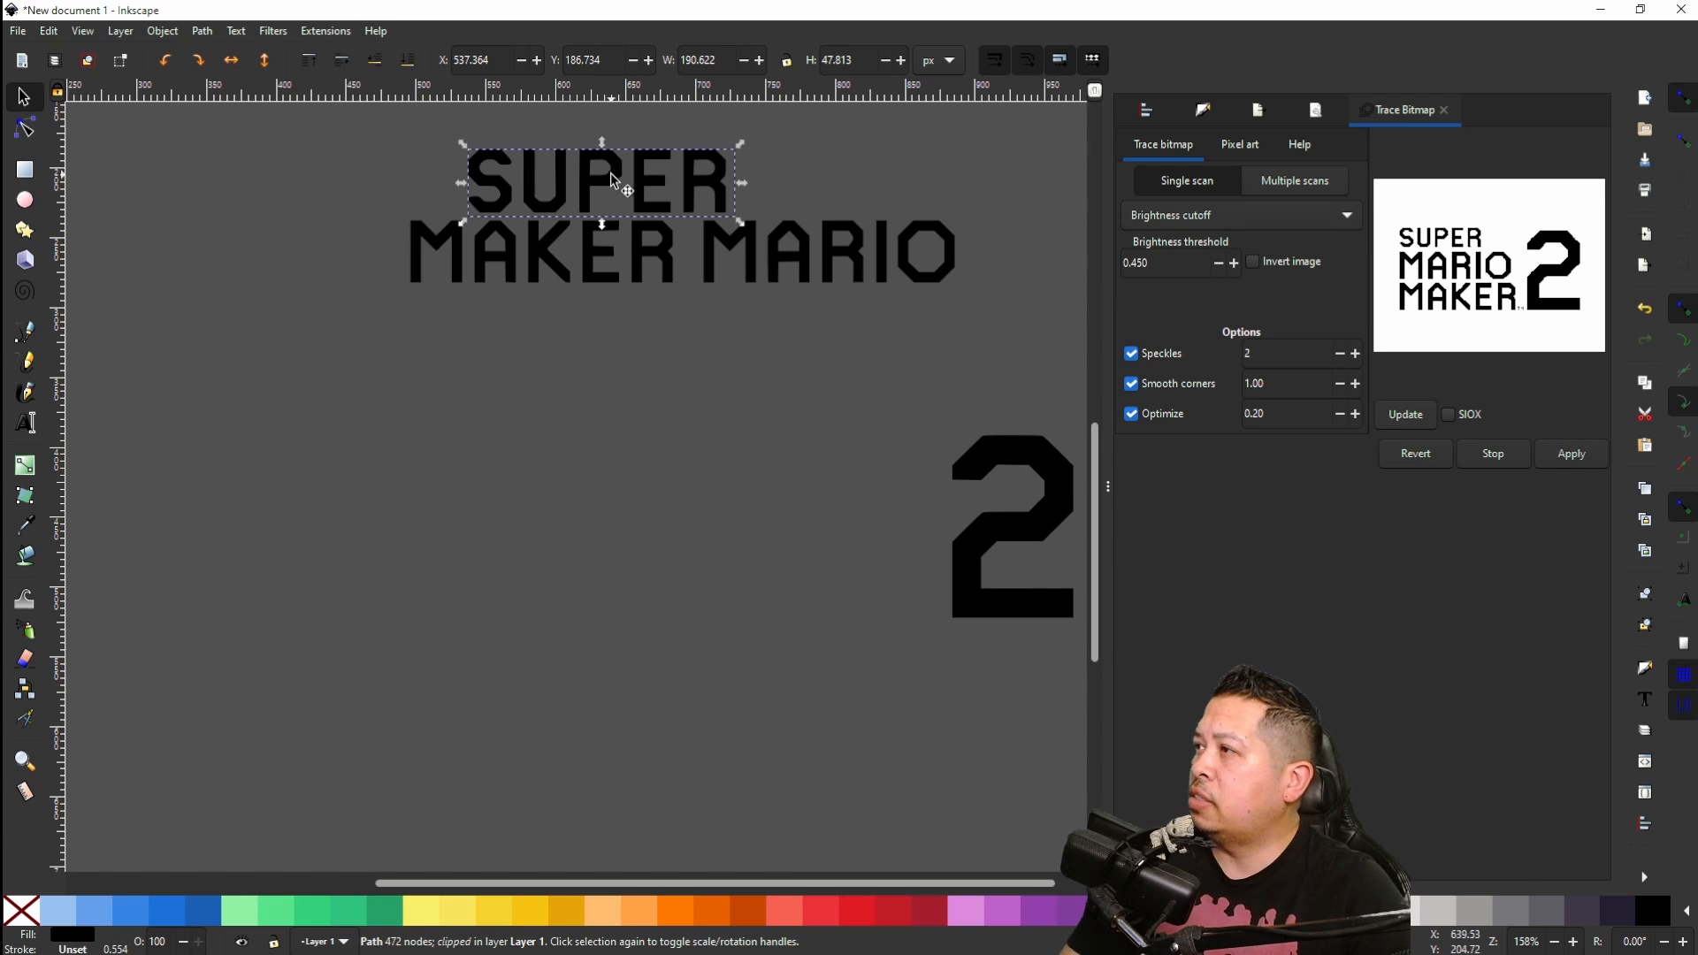
# Step: Move the resized SUPER piece down over MAKER, directly in front of MARIO and in line with it
pyautogui.moveTo(617, 193); pyautogui.dragTo(847, 250)
pyautogui.scroll(4, 566, 239)
pyautogui.scroll(-2, 848, 252)
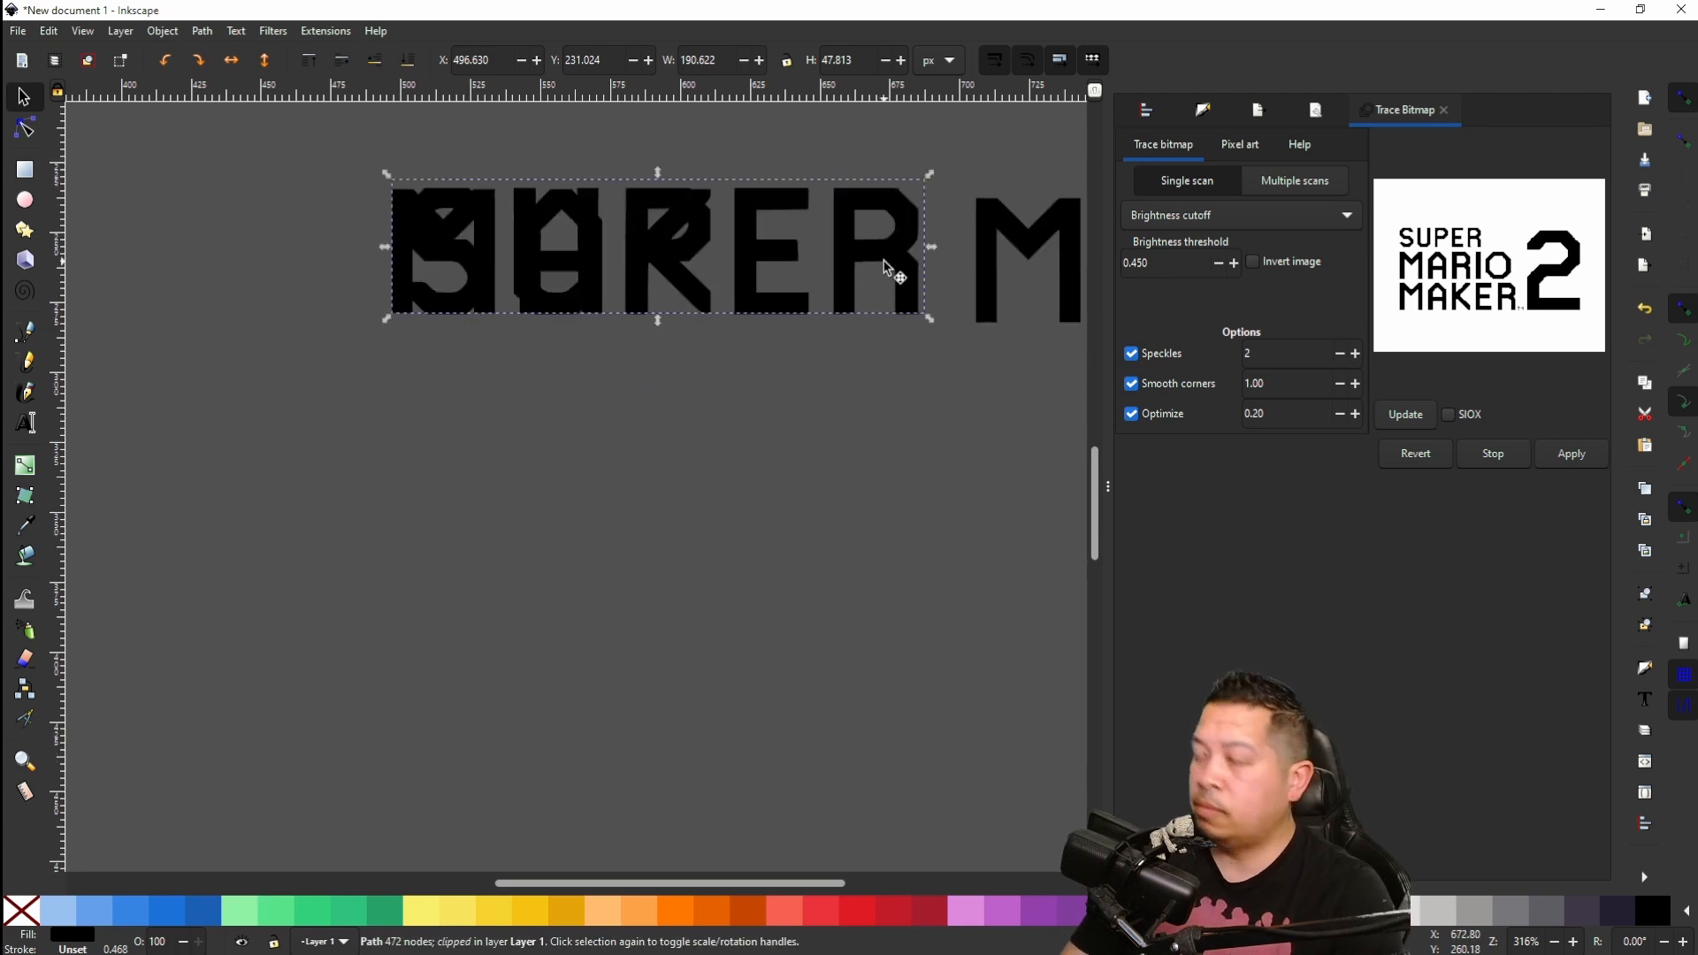
# Step: Shift the MAKER piece horizontally to about X 290.6 px so it clears the overlapping SUPER piece
pyautogui.press('Left')
pyautogui.press('Left')
pyautogui.press('Left')
pyautogui.press('Left')
pyautogui.press('Left')
pyautogui.press('Left')
pyautogui.press('Left')
pyautogui.press('Left')
pyautogui.press('Left')
pyautogui.press('Left')
pyautogui.press('Left')
pyautogui.press('Left')
pyautogui.press('Left')
pyautogui.press('Left')
pyautogui.press('Left')
pyautogui.press('Left')
pyautogui.press('Left')
pyautogui.press('Left')
pyautogui.press('Left')
pyautogui.press('Left')
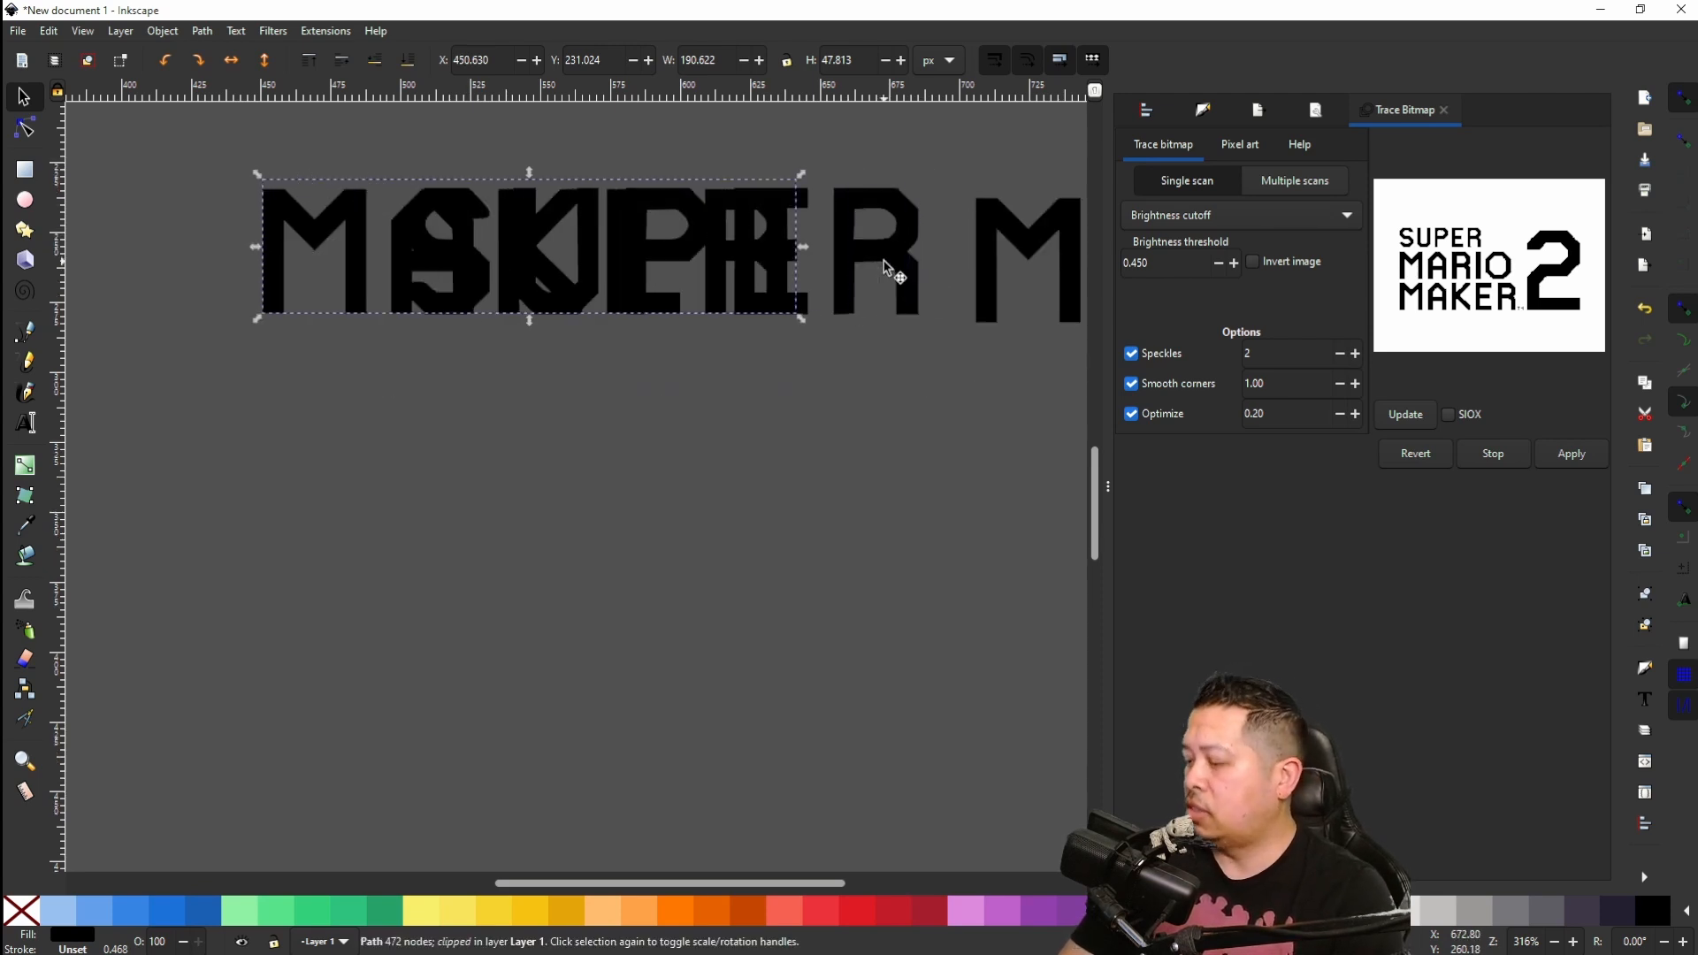
pyautogui.press('Left')
pyautogui.press('Left')
pyautogui.press('Left')
pyautogui.press('Left')
pyautogui.press('Left')
pyautogui.press('Left')
pyautogui.press('Left')
pyautogui.press('Left')
pyautogui.press('Left')
pyautogui.press('Left')
pyautogui.press('Left')
pyautogui.press('Left')
pyautogui.press('Left')
pyautogui.press('Left')
pyautogui.press('Left')
pyautogui.press('Left')
pyautogui.press('Left')
pyautogui.press('Left')
pyautogui.press('Left')
pyautogui.press('Left')
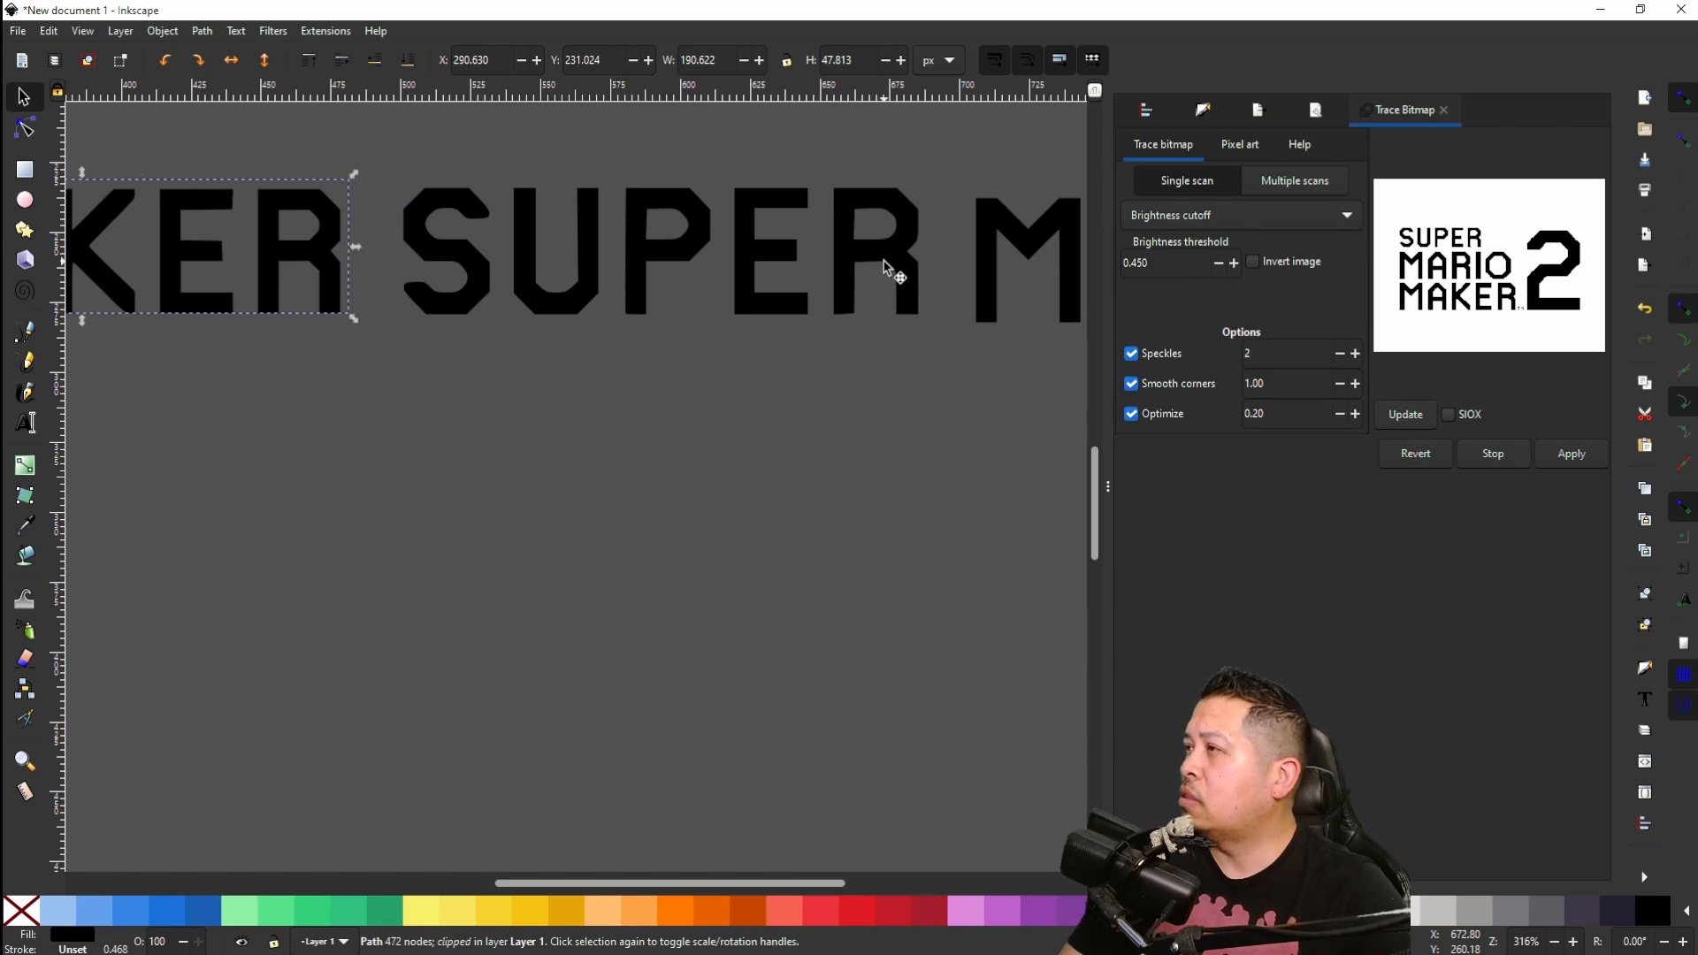
# Step: Move the MAKER piece past MARIO to about X 910.6 px and lower it slightly to Y 233 px
pyautogui.keyDown('ctrl'); pyautogui.scroll(-3, 888, 268); pyautogui.keyUp('ctrl')
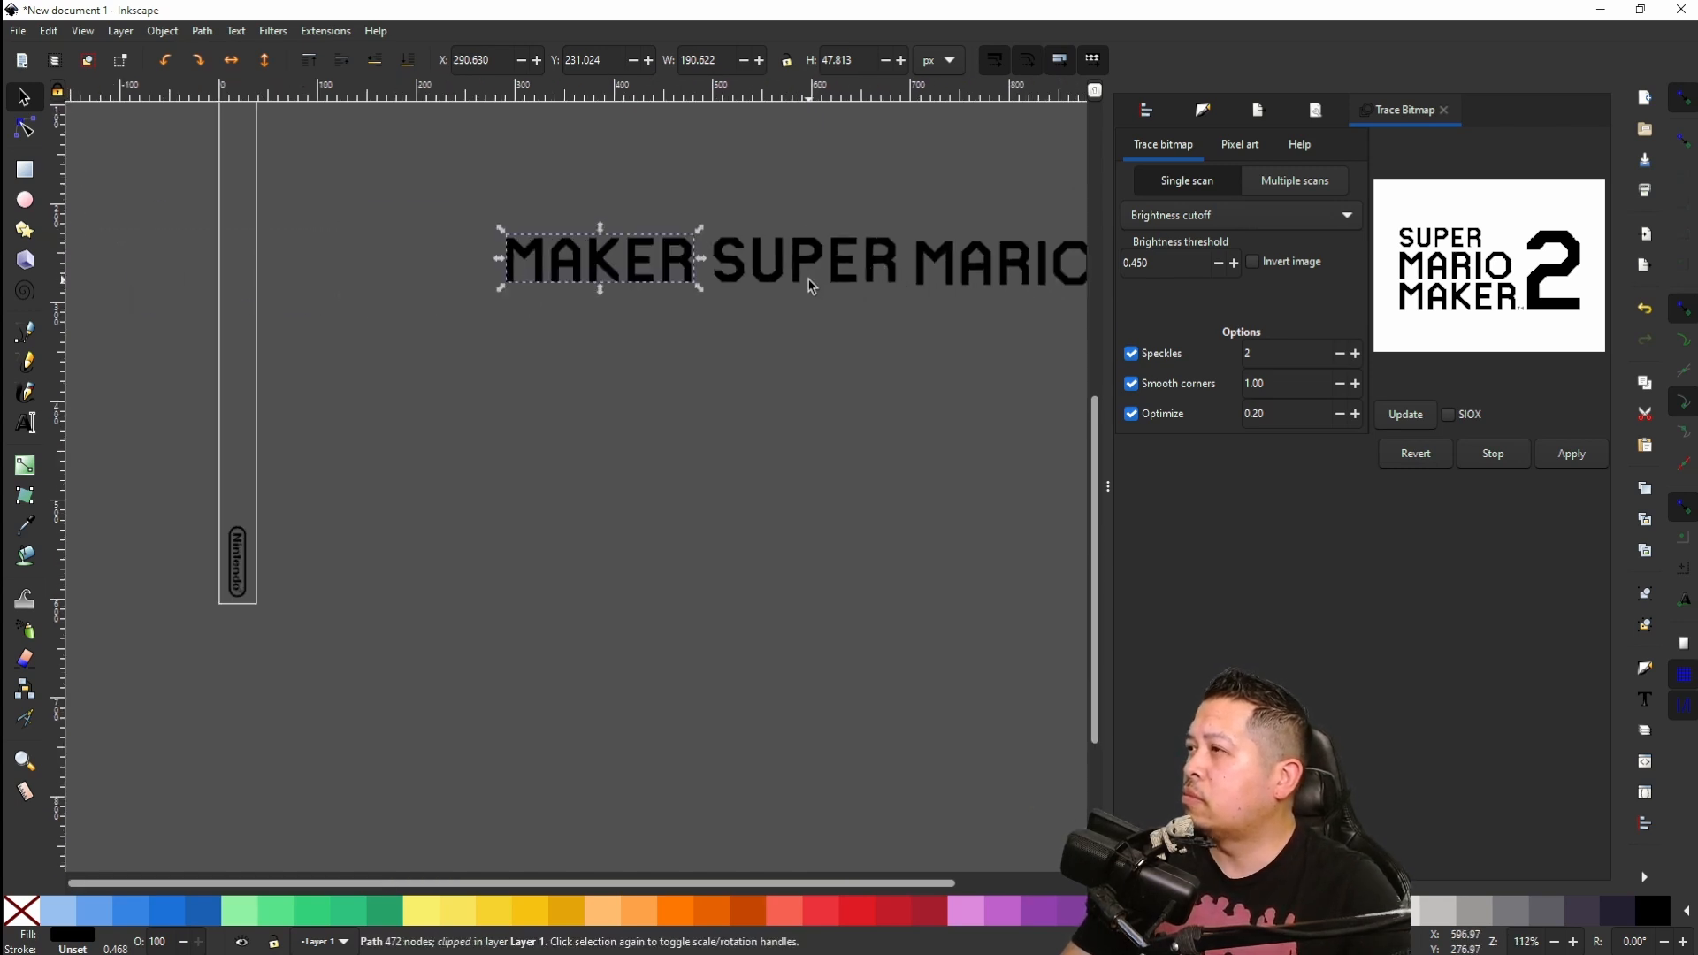
pyautogui.hscroll(-4, 812, 290)
pyautogui.hscroll(12, 804, 283)
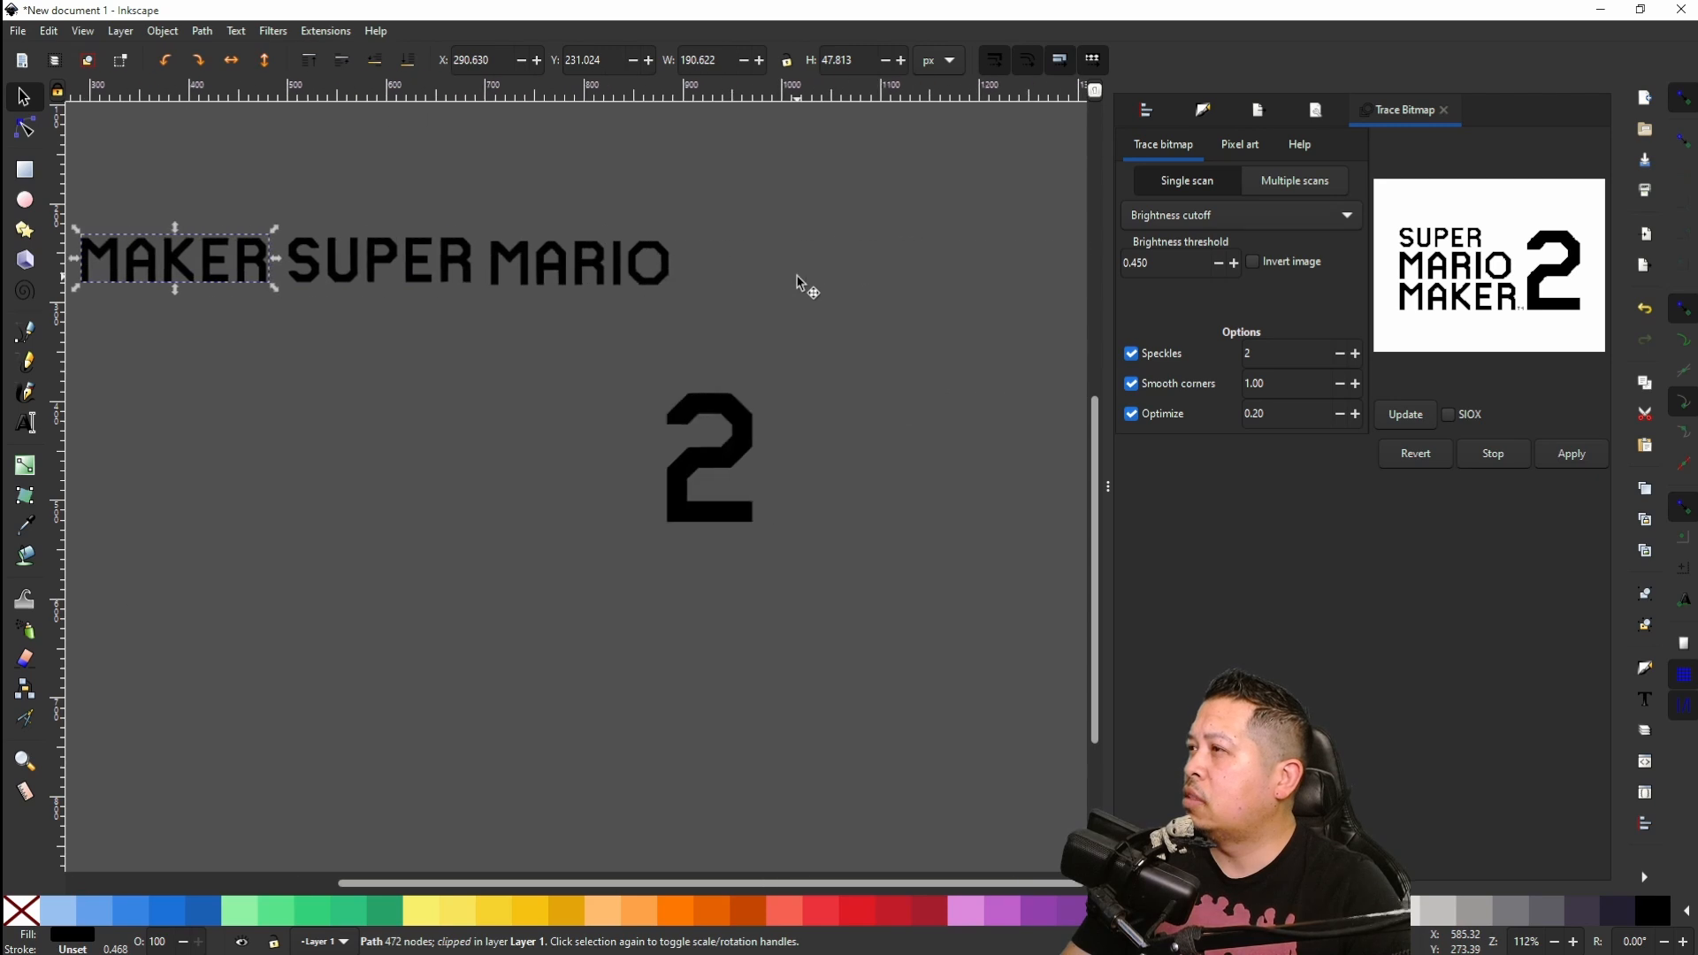
pyautogui.hscroll(-8, 789, 272)
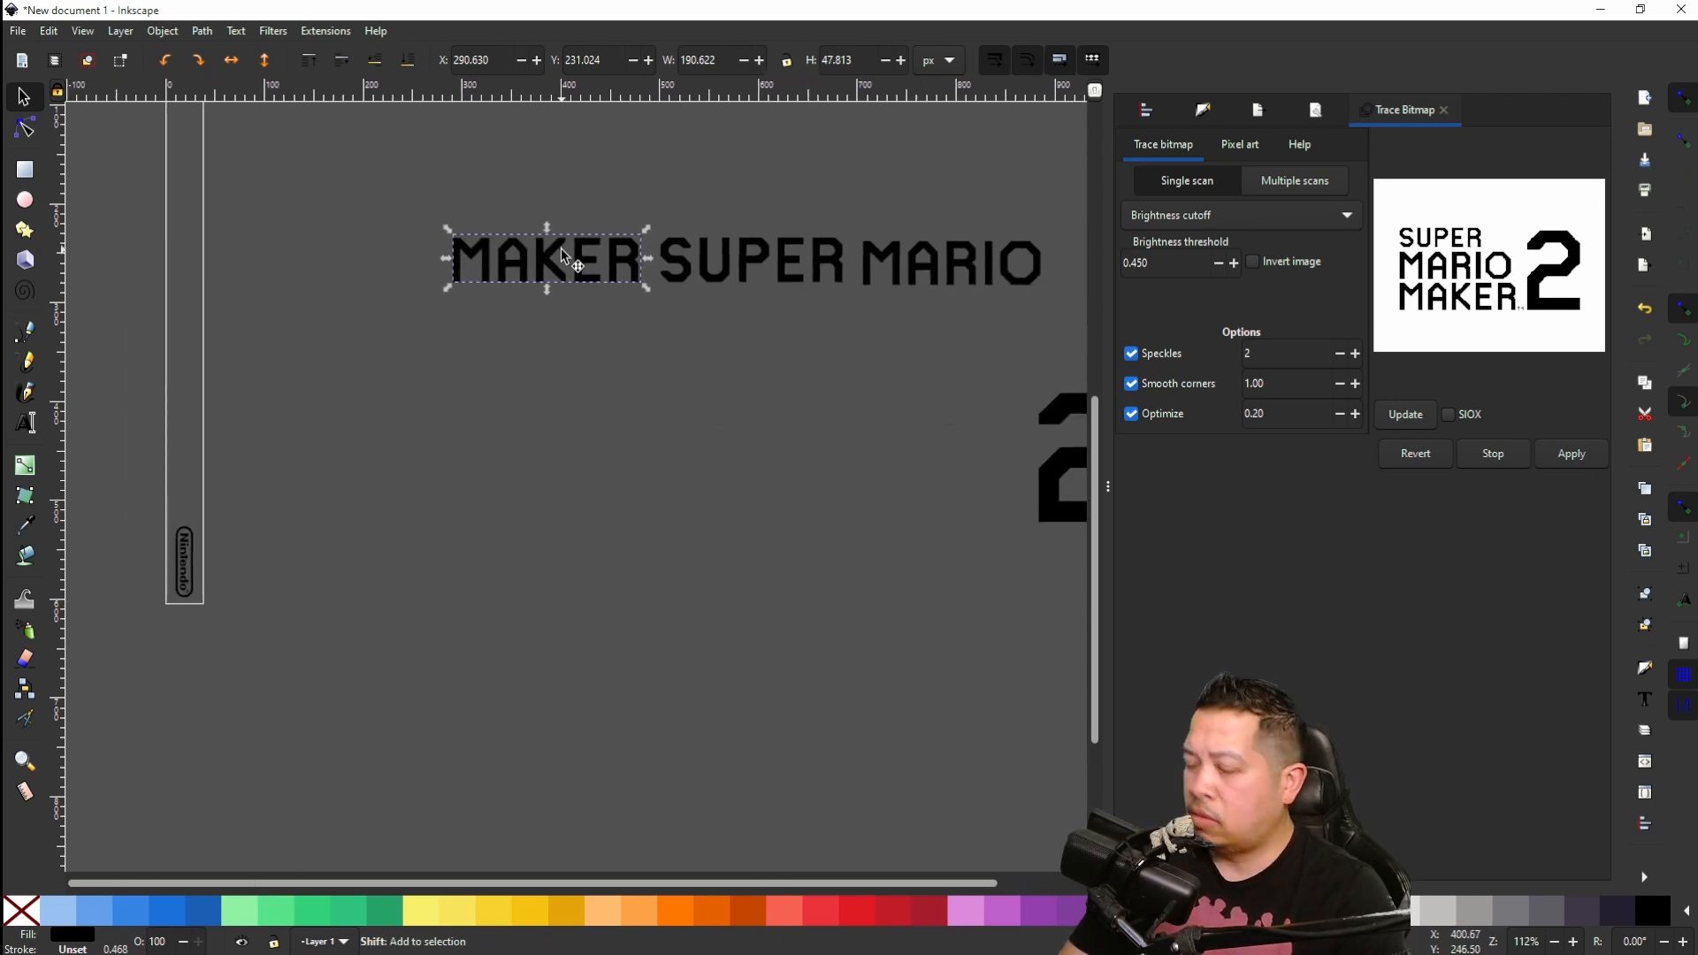
pyautogui.press('Right')
pyautogui.press('Right')
pyautogui.press('Right')
pyautogui.press('Right')
pyautogui.press('Right')
pyautogui.press('Right')
pyautogui.press('Right')
pyautogui.press('Right')
pyautogui.press('Right')
pyautogui.press('Right')
pyautogui.press('Right')
pyautogui.press('Right')
pyautogui.press('Right')
pyautogui.press('Right')
pyautogui.press('Right')
pyautogui.press('Right')
pyautogui.press('Right')
pyautogui.press('Right')
pyautogui.press('Right')
pyautogui.press('Right')
pyautogui.hotkey('shift', 'Right')
pyautogui.hotkey('shift', 'Right')
pyautogui.hotkey('shift', 'Right')
pyautogui.hotkey('shift', 'Right')
pyautogui.hotkey('shift', 'Right')
pyautogui.hotkey('shift', 'Right')
pyautogui.hotkey('shift', 'Right')
pyautogui.hotkey('shift', 'Right')
pyautogui.hotkey('shift', 'Right')
pyautogui.hotkey('shift', 'Right')
pyautogui.hotkey('shift', 'Right')
pyautogui.hotkey('shift', 'Right')
pyautogui.hotkey('shift', 'Right')
pyautogui.hotkey('shift', 'Right')
pyautogui.hotkey('shift', 'Right')
pyautogui.hotkey('shift', 'Right')
pyautogui.hotkey('shift', 'Right')
pyautogui.hotkey('shift', 'Right')
pyautogui.hotkey('shift', 'Right')
pyautogui.hotkey('shift', 'Right')
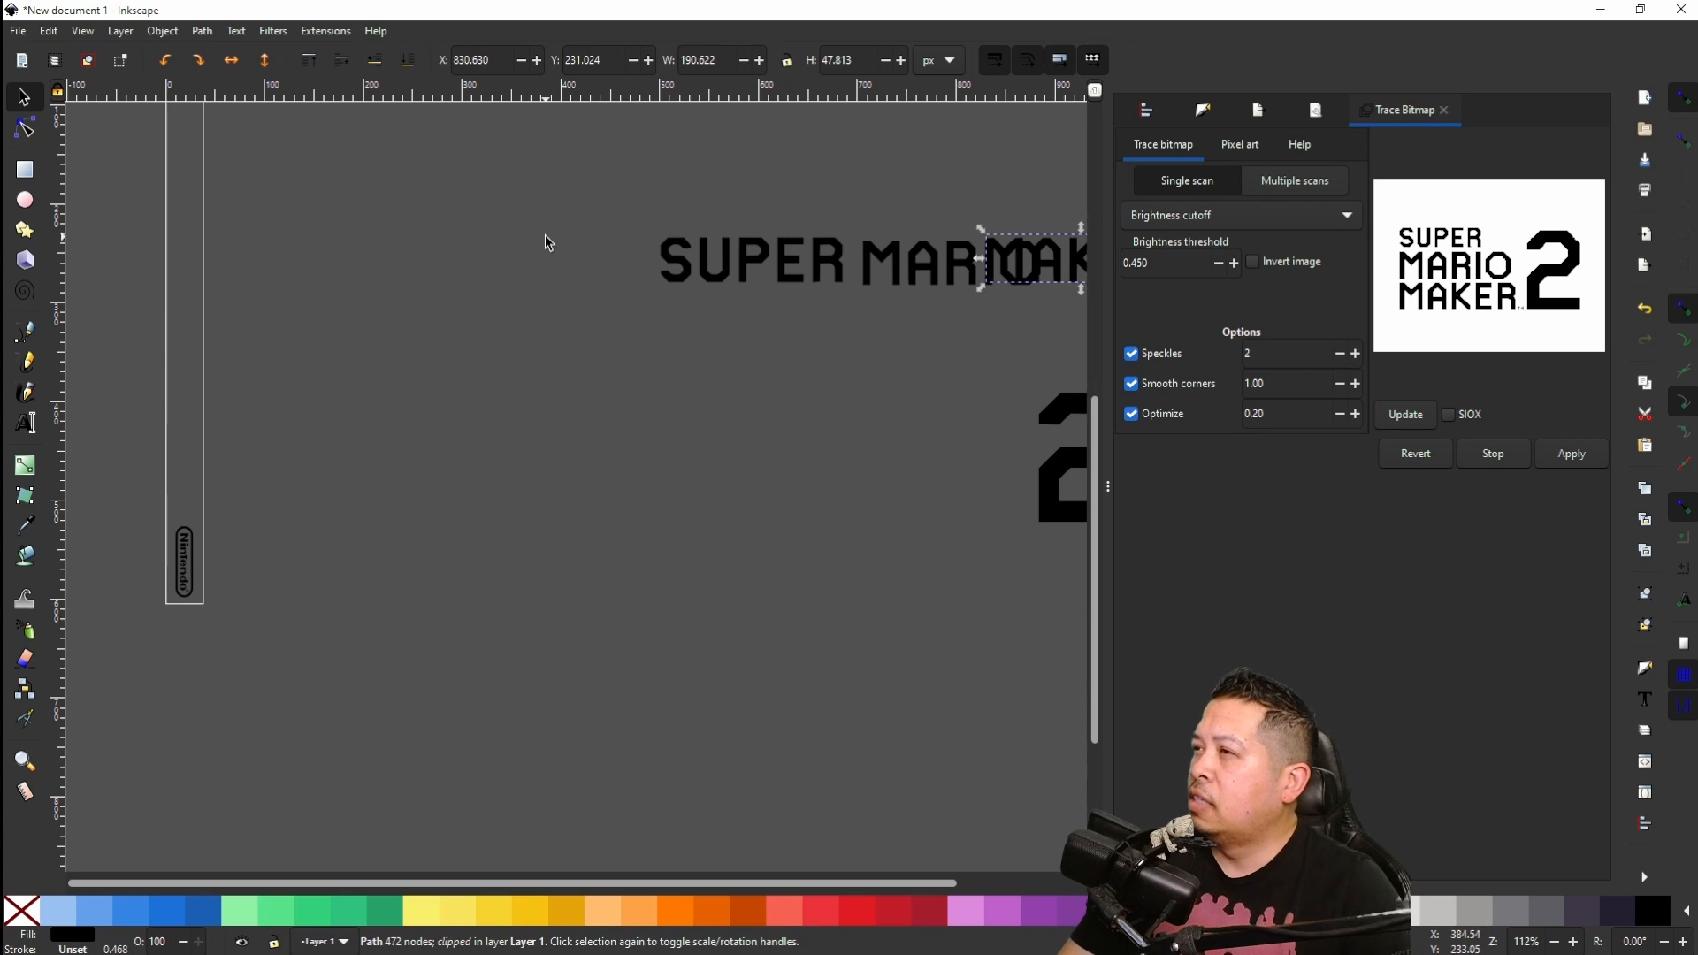
pyautogui.hscroll(10, 544, 231)
pyautogui.hotkey('shift', 'Right')
pyautogui.hotkey('shift', 'Right')
pyautogui.hotkey('shift', 'Right')
pyautogui.hotkey('shift', 'Right')
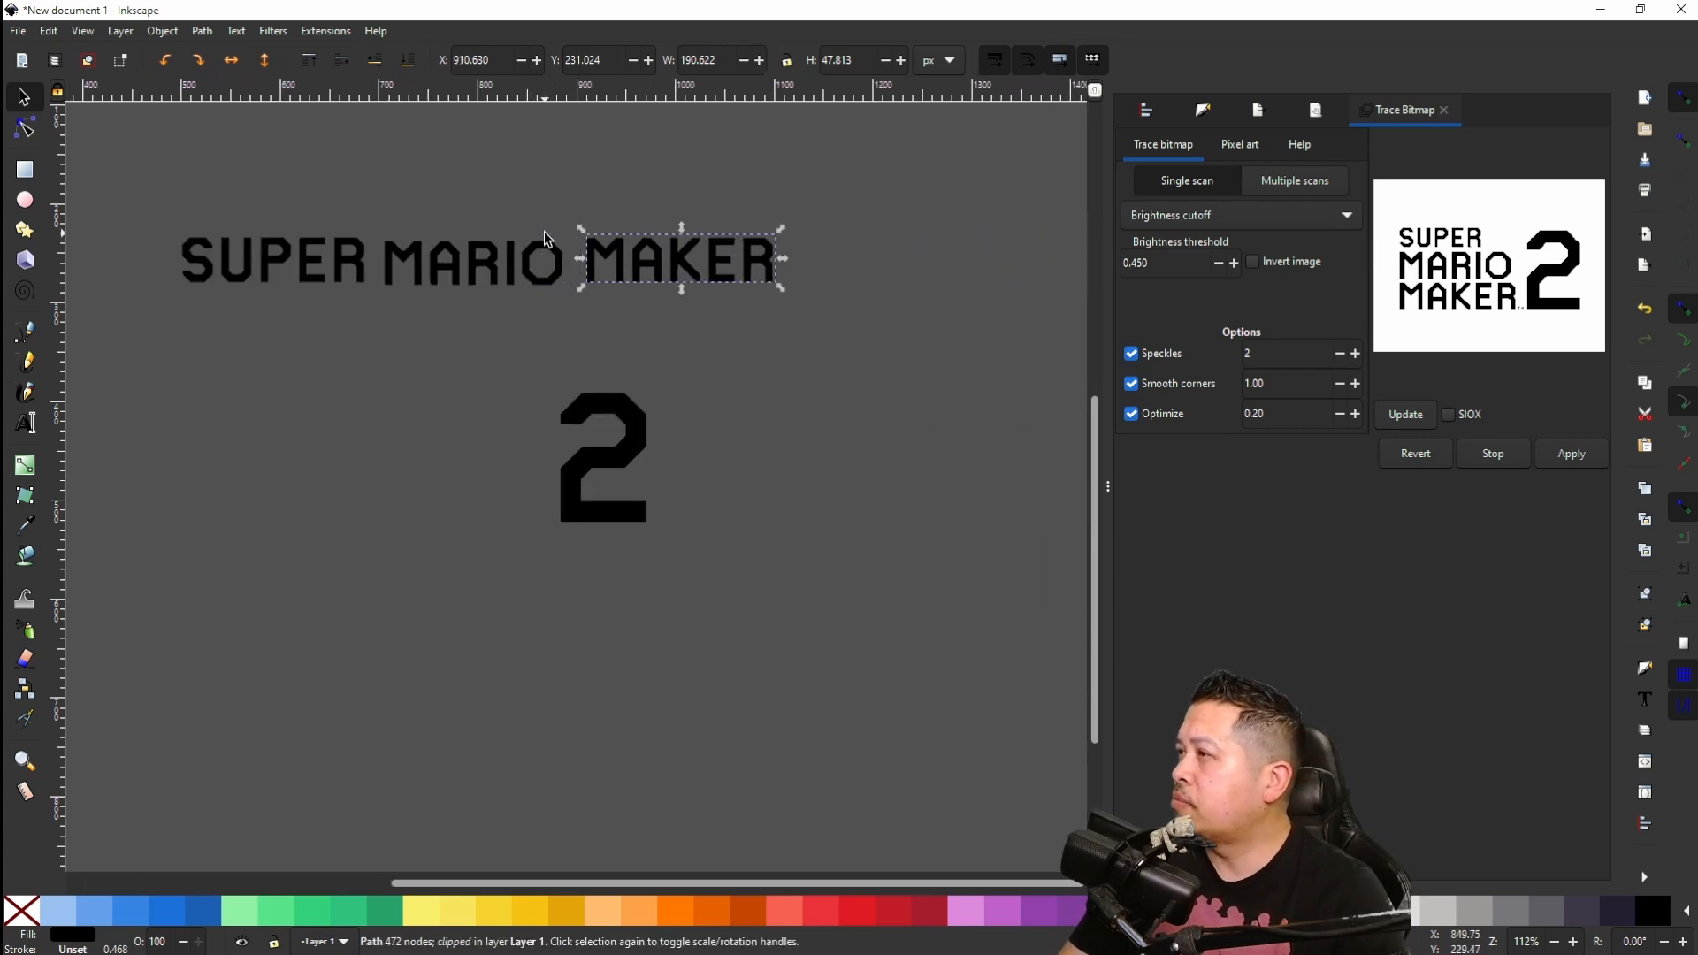
pyautogui.press('Down')
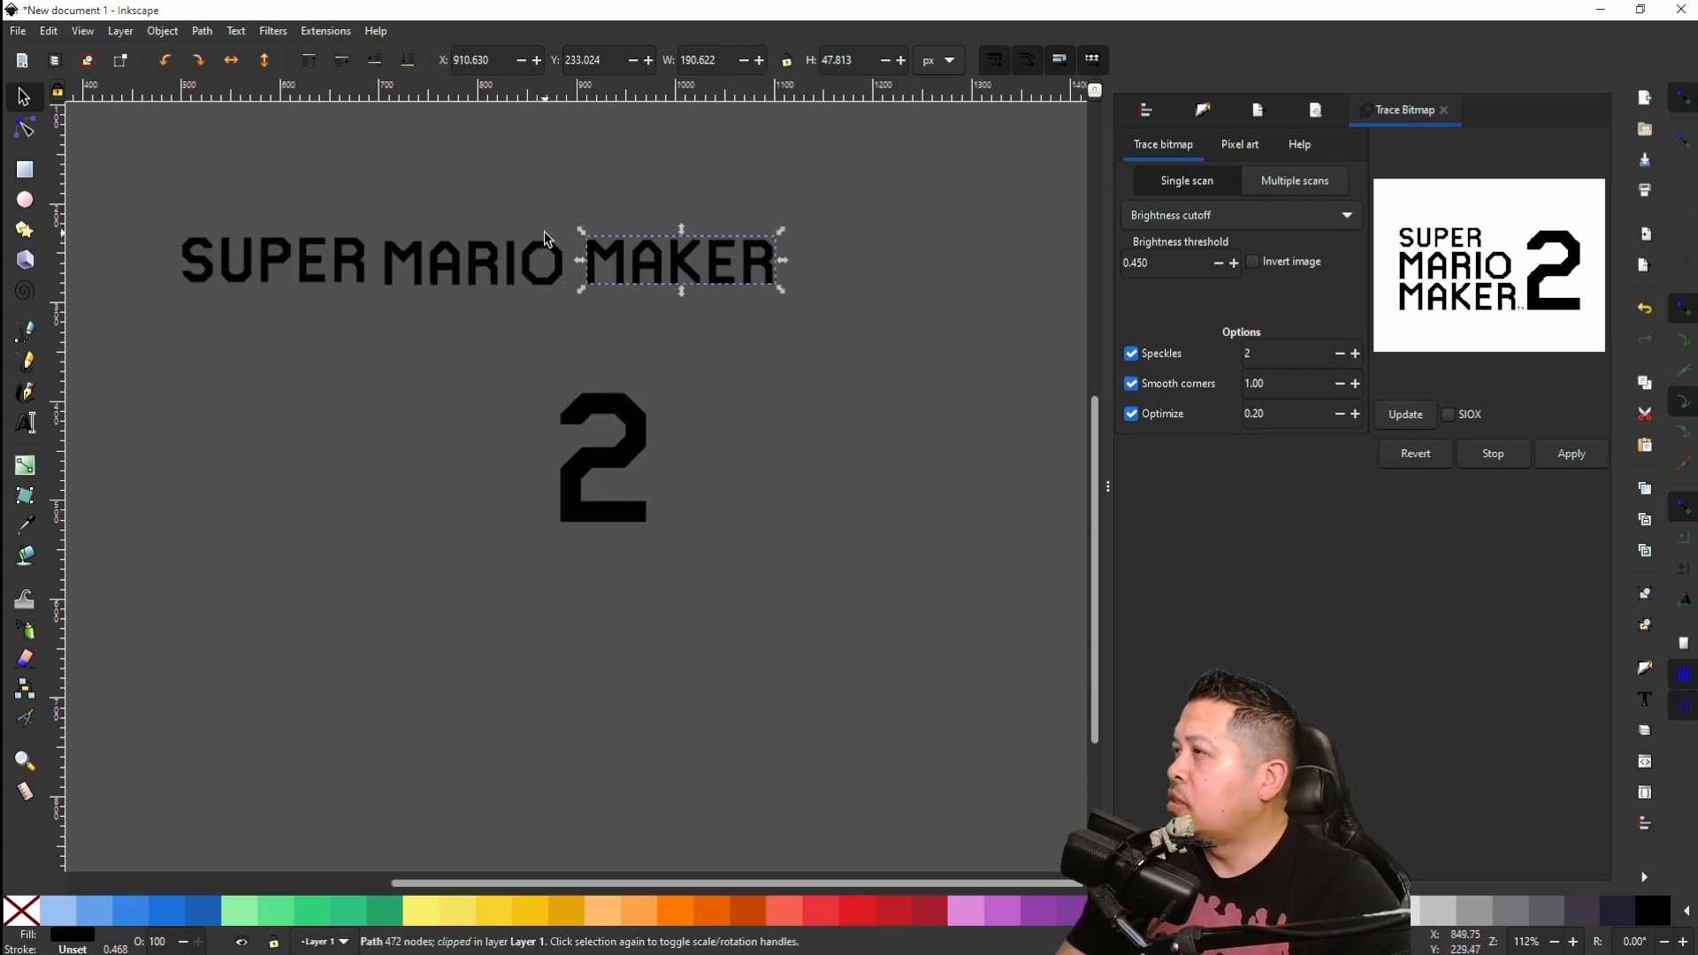
# Step: Select the SUPER, MARIO and MAKER pieces together and center them on the horizontal axis relative to the page
pyautogui.click(898, 221)
pyautogui.moveTo(837, 215); pyautogui.dragTo(95, 341)
pyautogui.click(1146, 113)
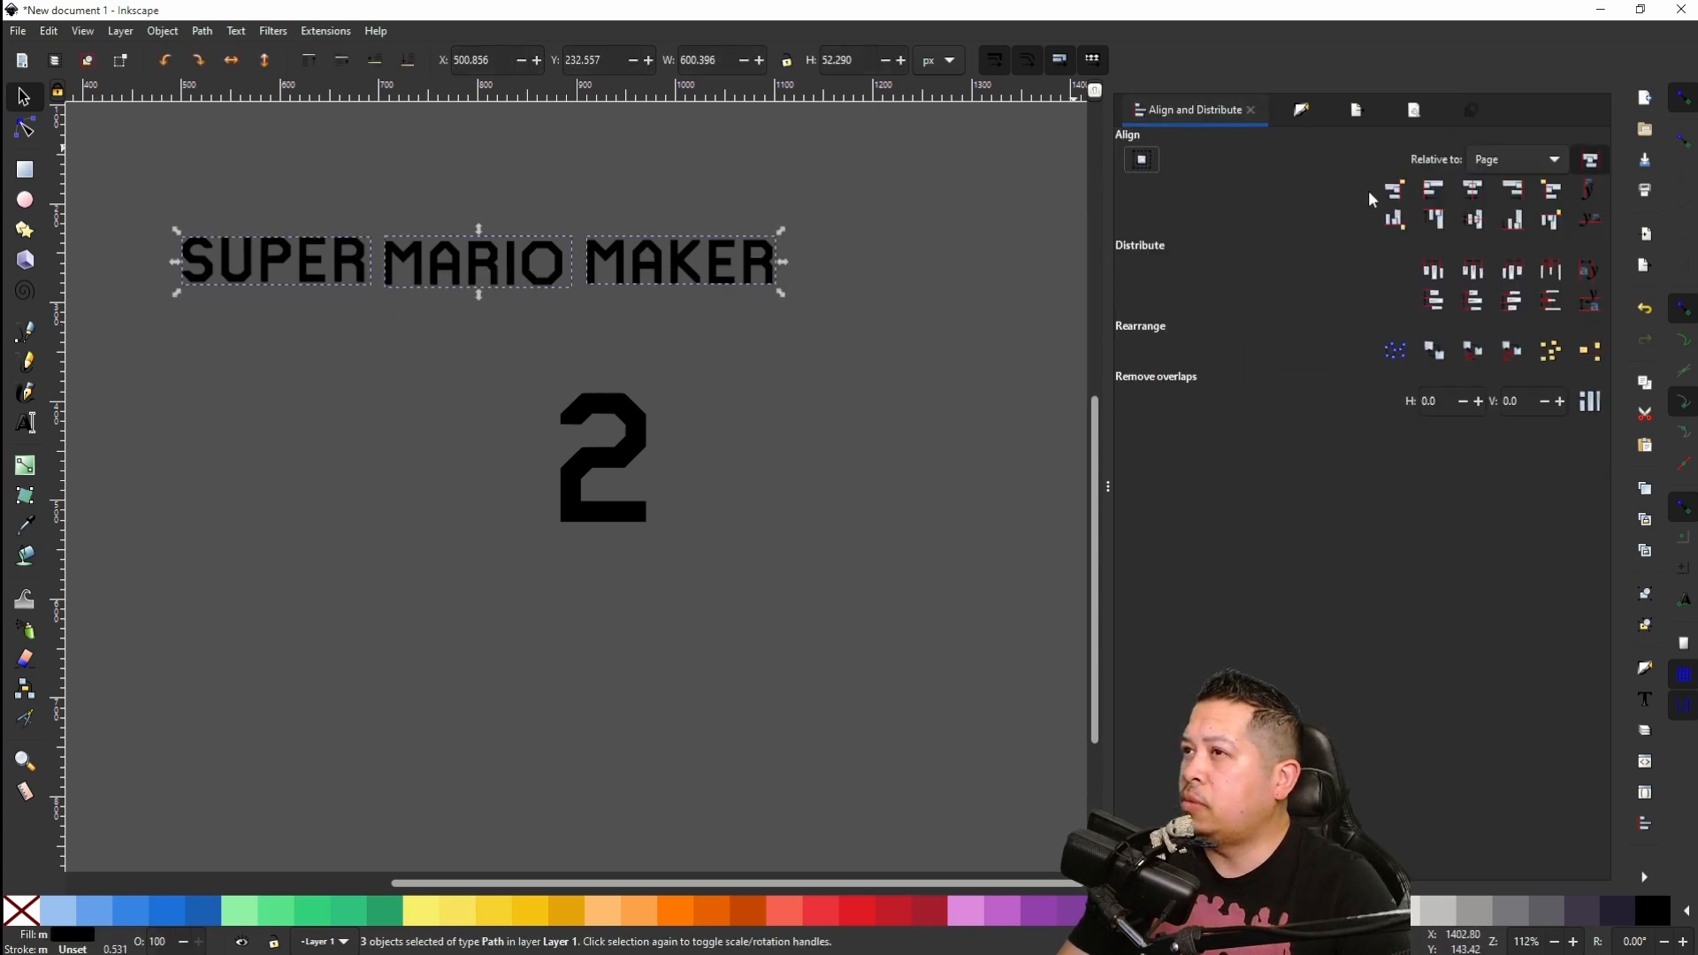
pyautogui.click(1475, 221)
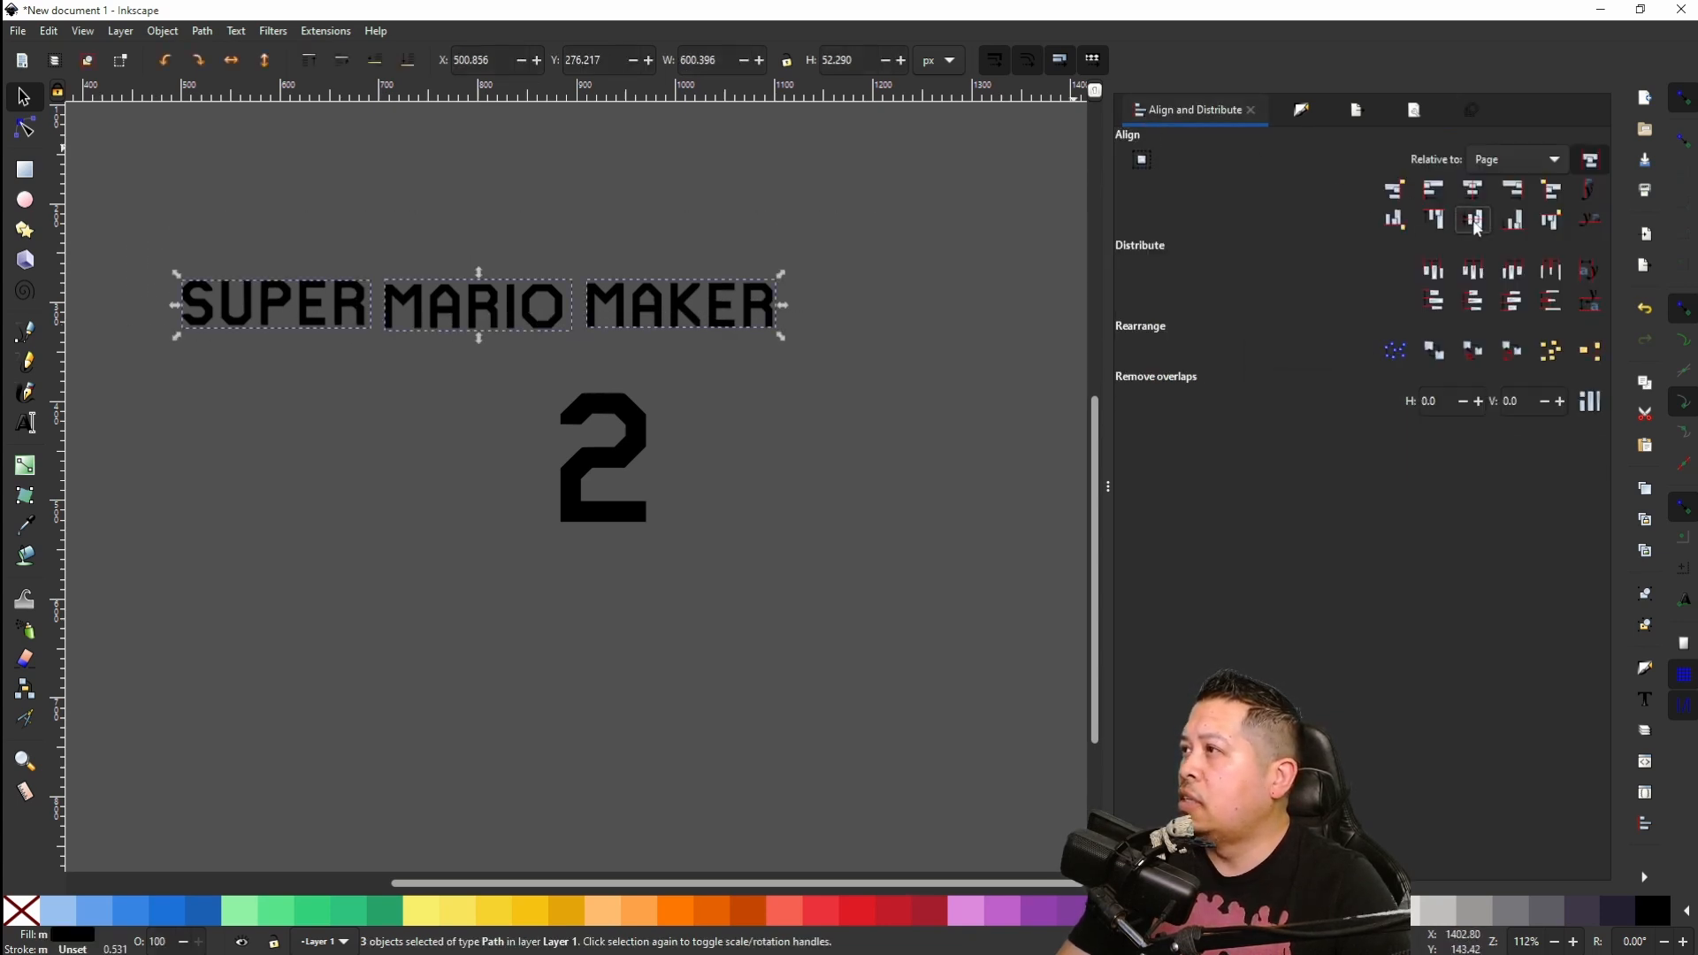
# Step: Move the MARIO piece over MAKER and align MAKER with it so both initial M letters coincide at about X 913.4 px
pyautogui.click(864, 353)
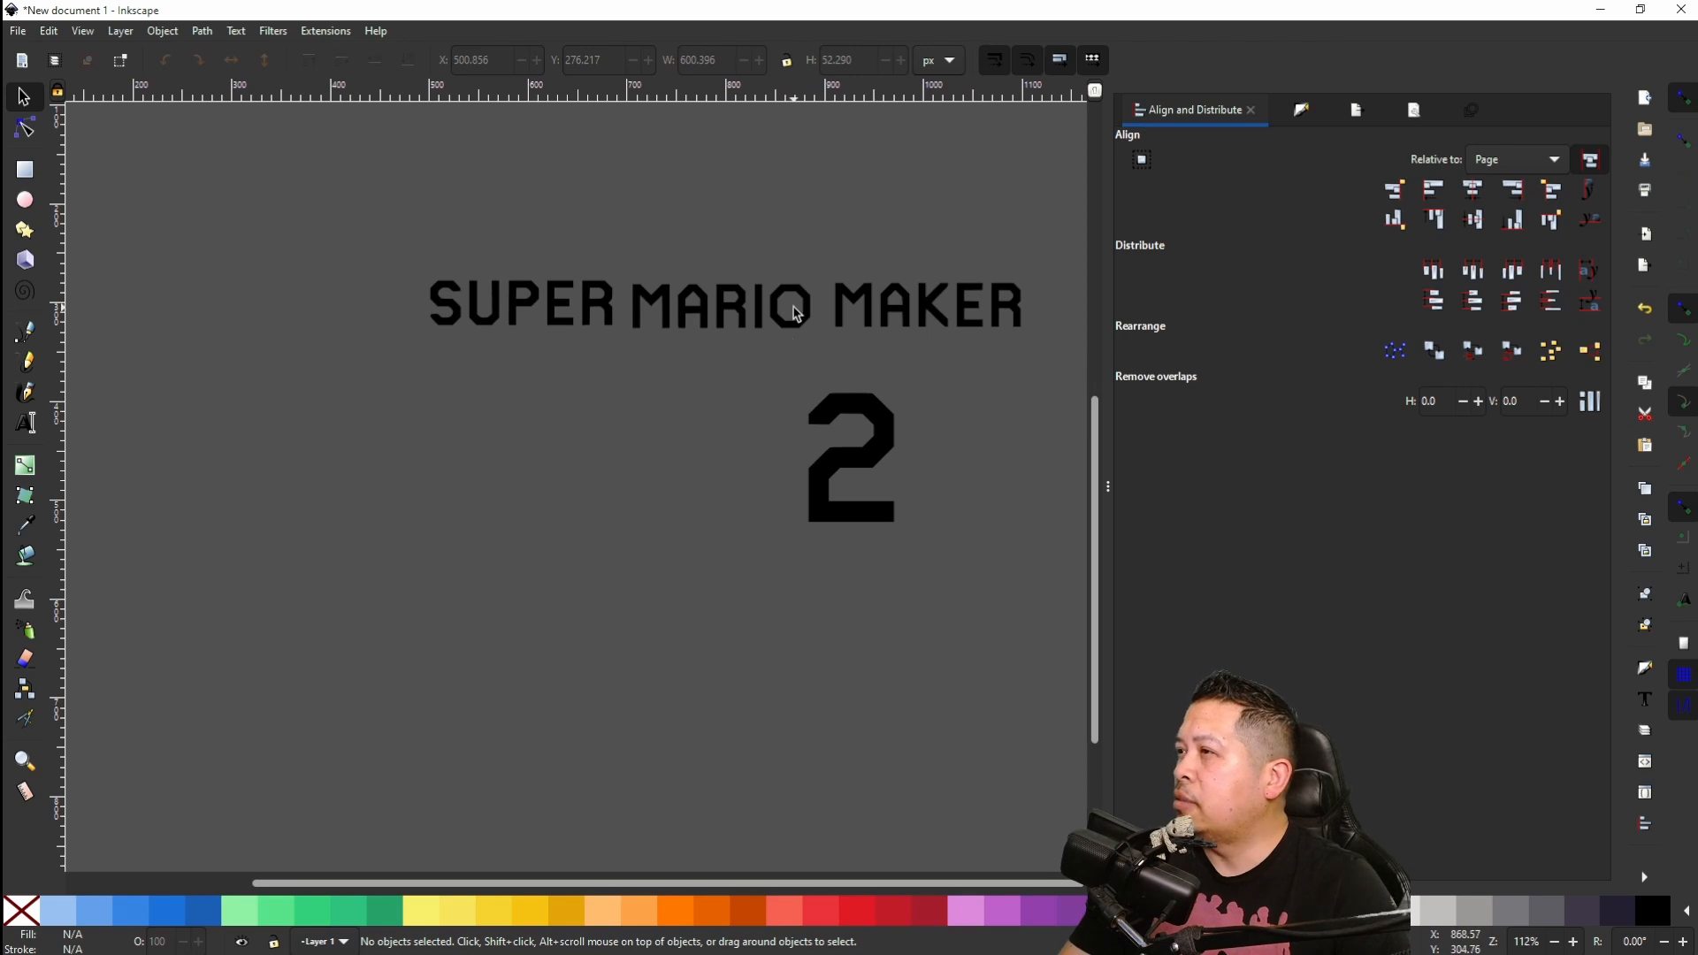
pyautogui.click(782, 320)
pyautogui.moveTo(782, 320); pyautogui.dragTo(996, 314)
pyautogui.scroll(4, 942, 306)
pyautogui.scroll(1, 943, 311)
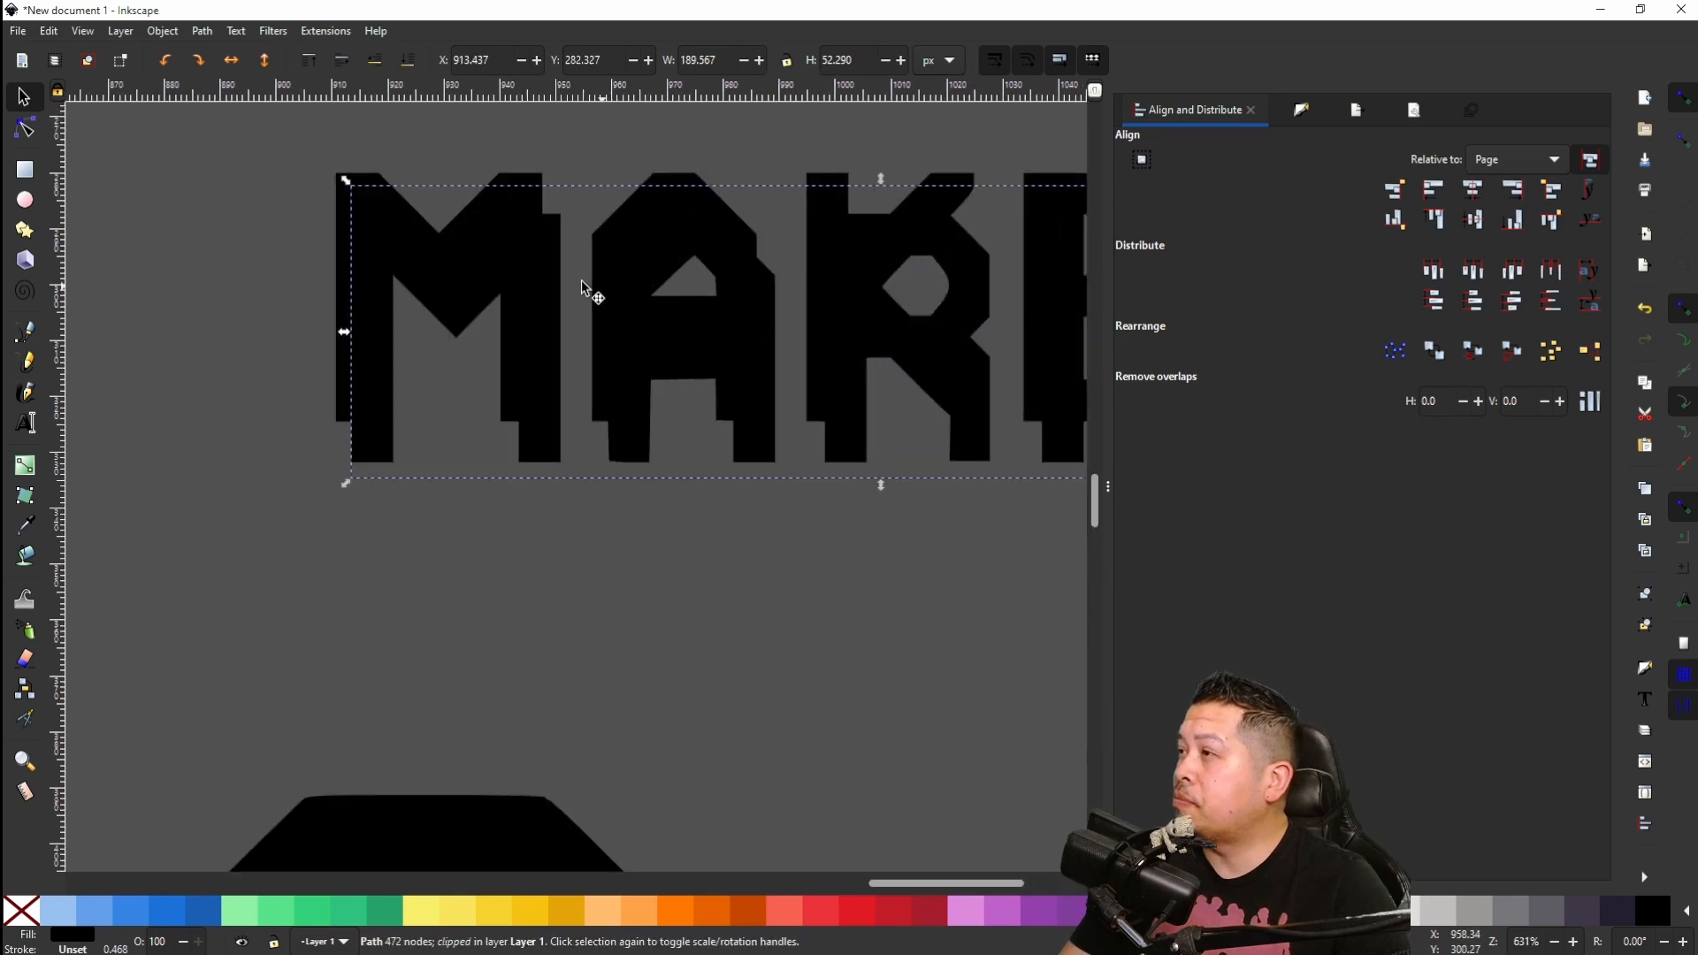
pyautogui.moveTo(541, 293); pyautogui.dragTo(546, 331)
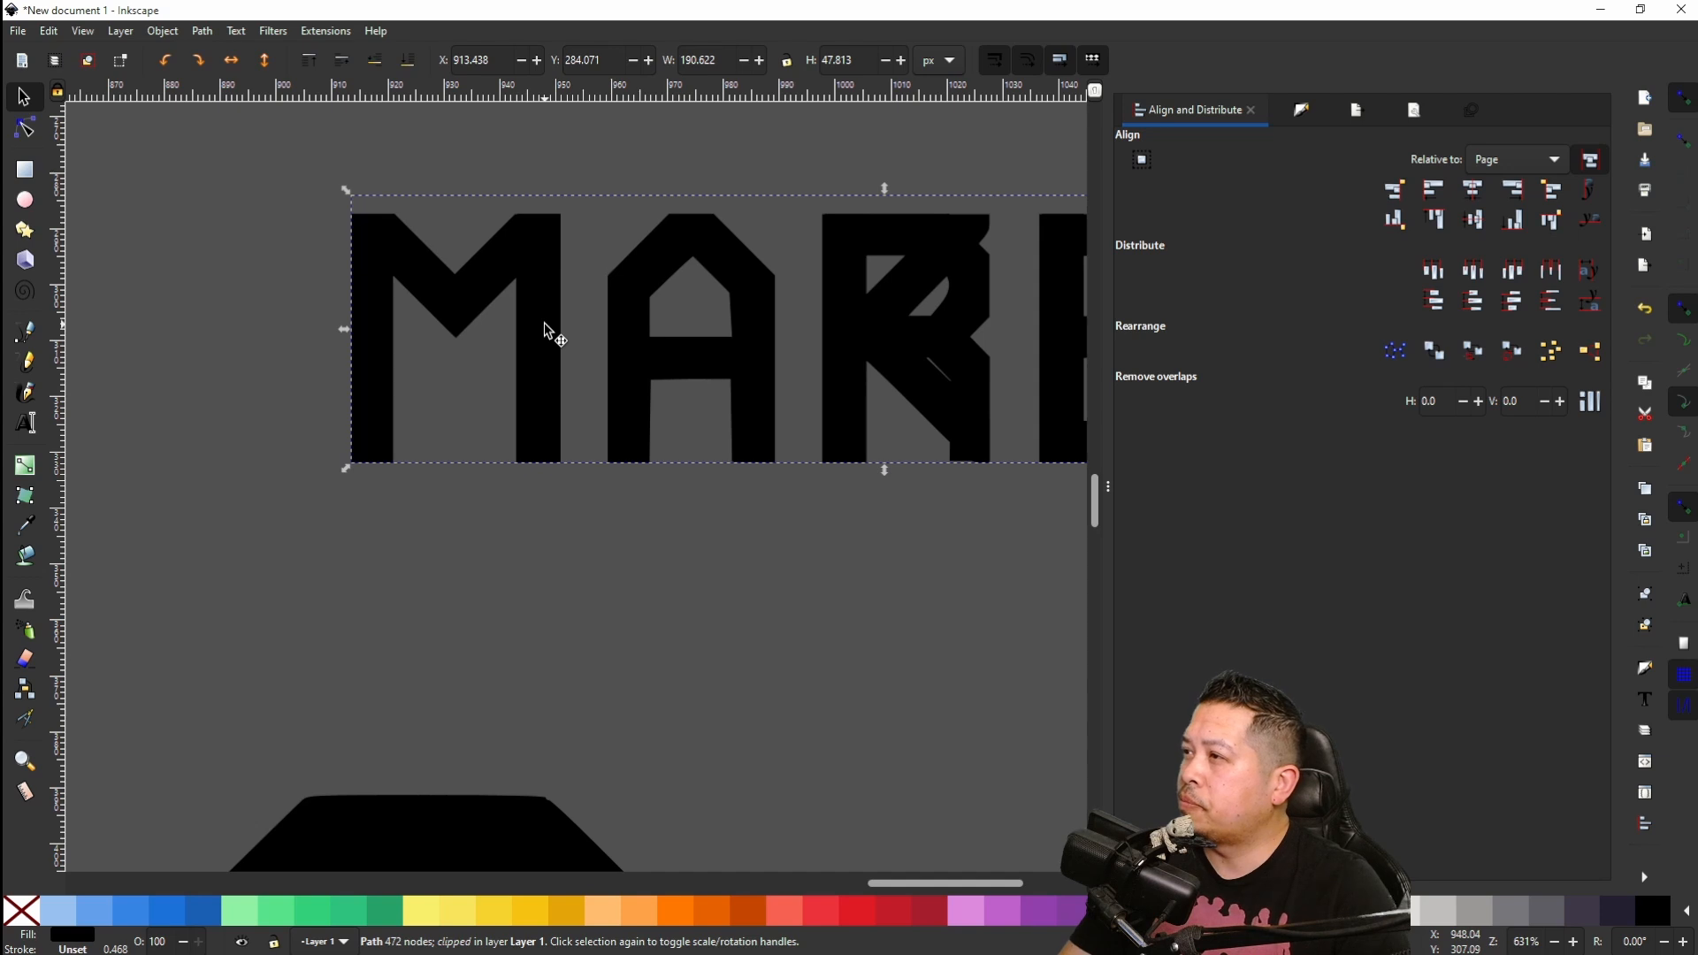
# Step: Shift the MAKER piece horizontally past MARIO to about X 1119.4 px, leaving a word gap between them
pyautogui.scroll(-2, 548, 331)
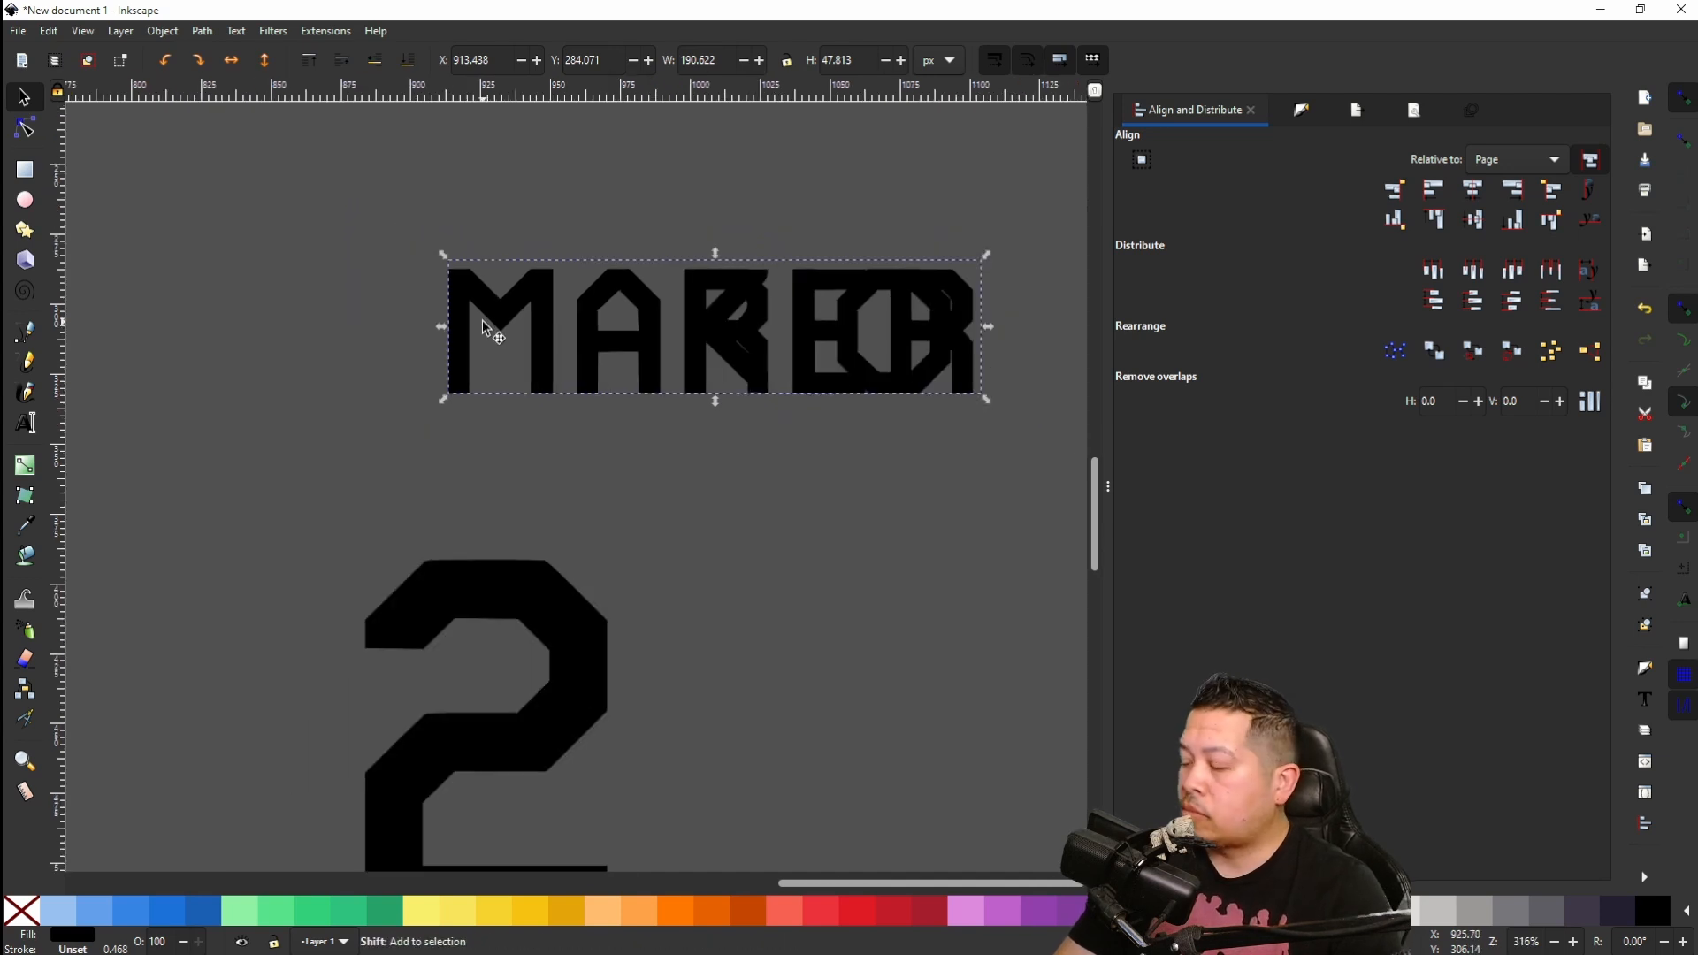
pyautogui.hotkey('shift', 'Right')
pyautogui.hotkey('shift', 'Right')
pyautogui.hotkey('shift', 'Right')
pyautogui.hotkey('shift', 'Right')
pyautogui.hotkey('shift', 'Right')
pyautogui.hotkey('shift', 'Right')
pyautogui.hotkey('shift', 'Right')
pyautogui.hotkey('shift', 'Right')
pyautogui.hotkey('shift', 'Right')
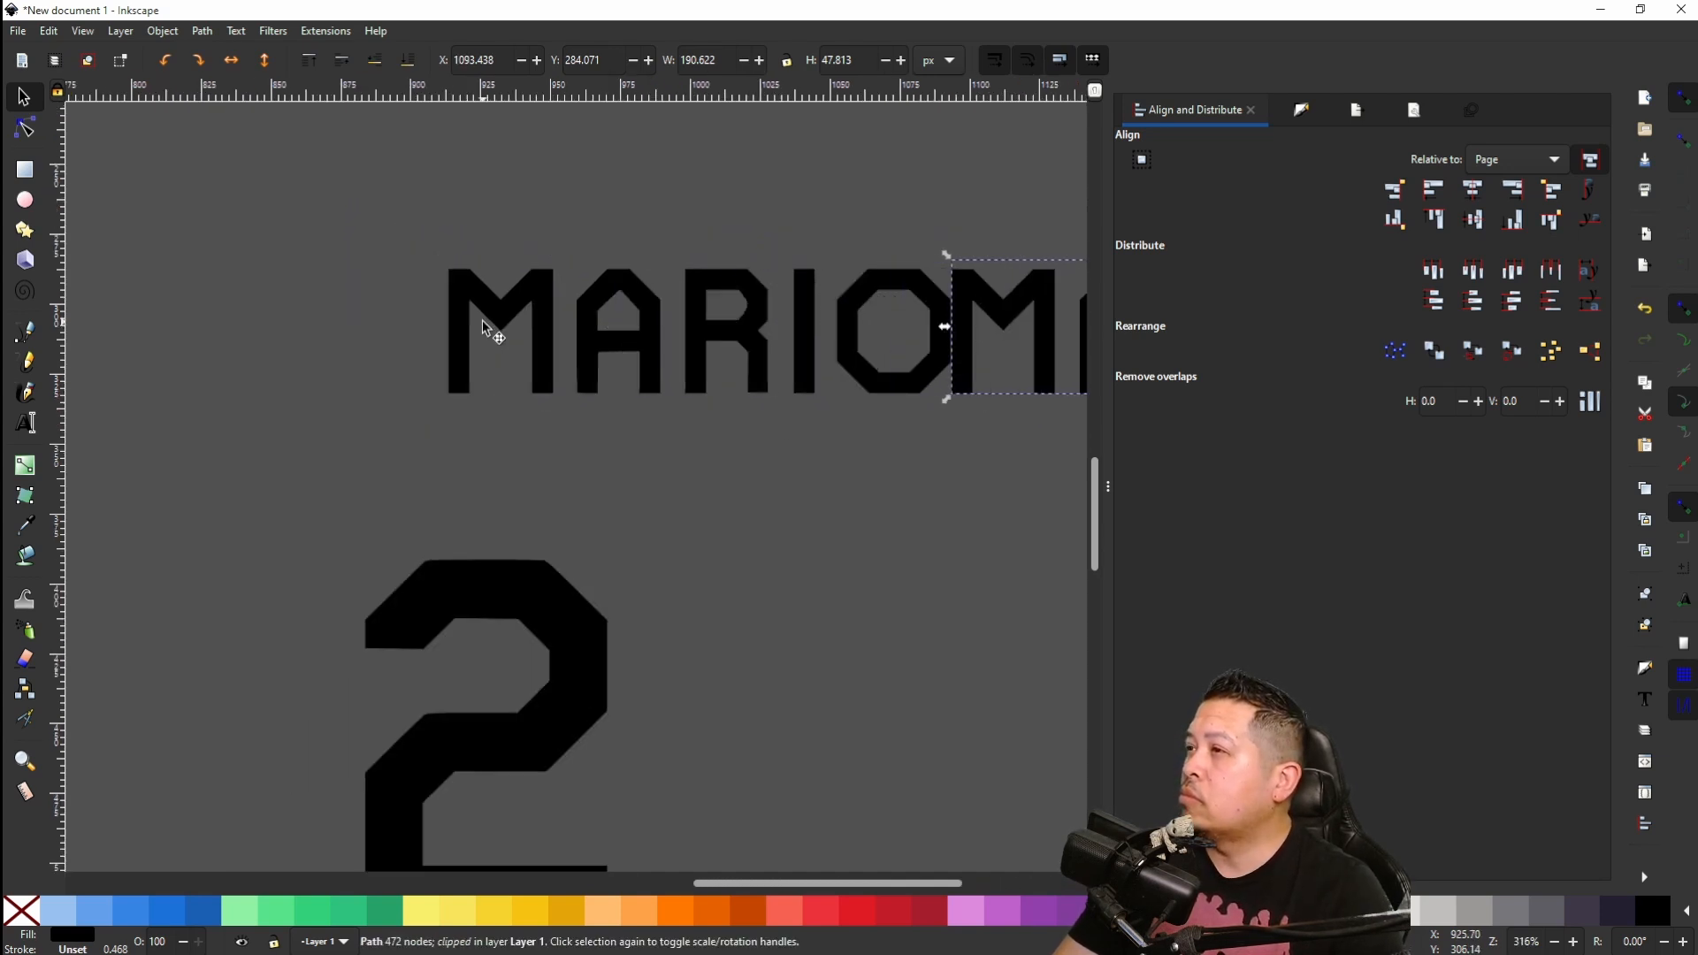
pyautogui.press('Right')
pyautogui.press('Right')
pyautogui.press('Right')
pyautogui.press('Right')
pyautogui.press('Right')
pyautogui.press('Right')
pyautogui.press('Right')
pyautogui.press('Right')
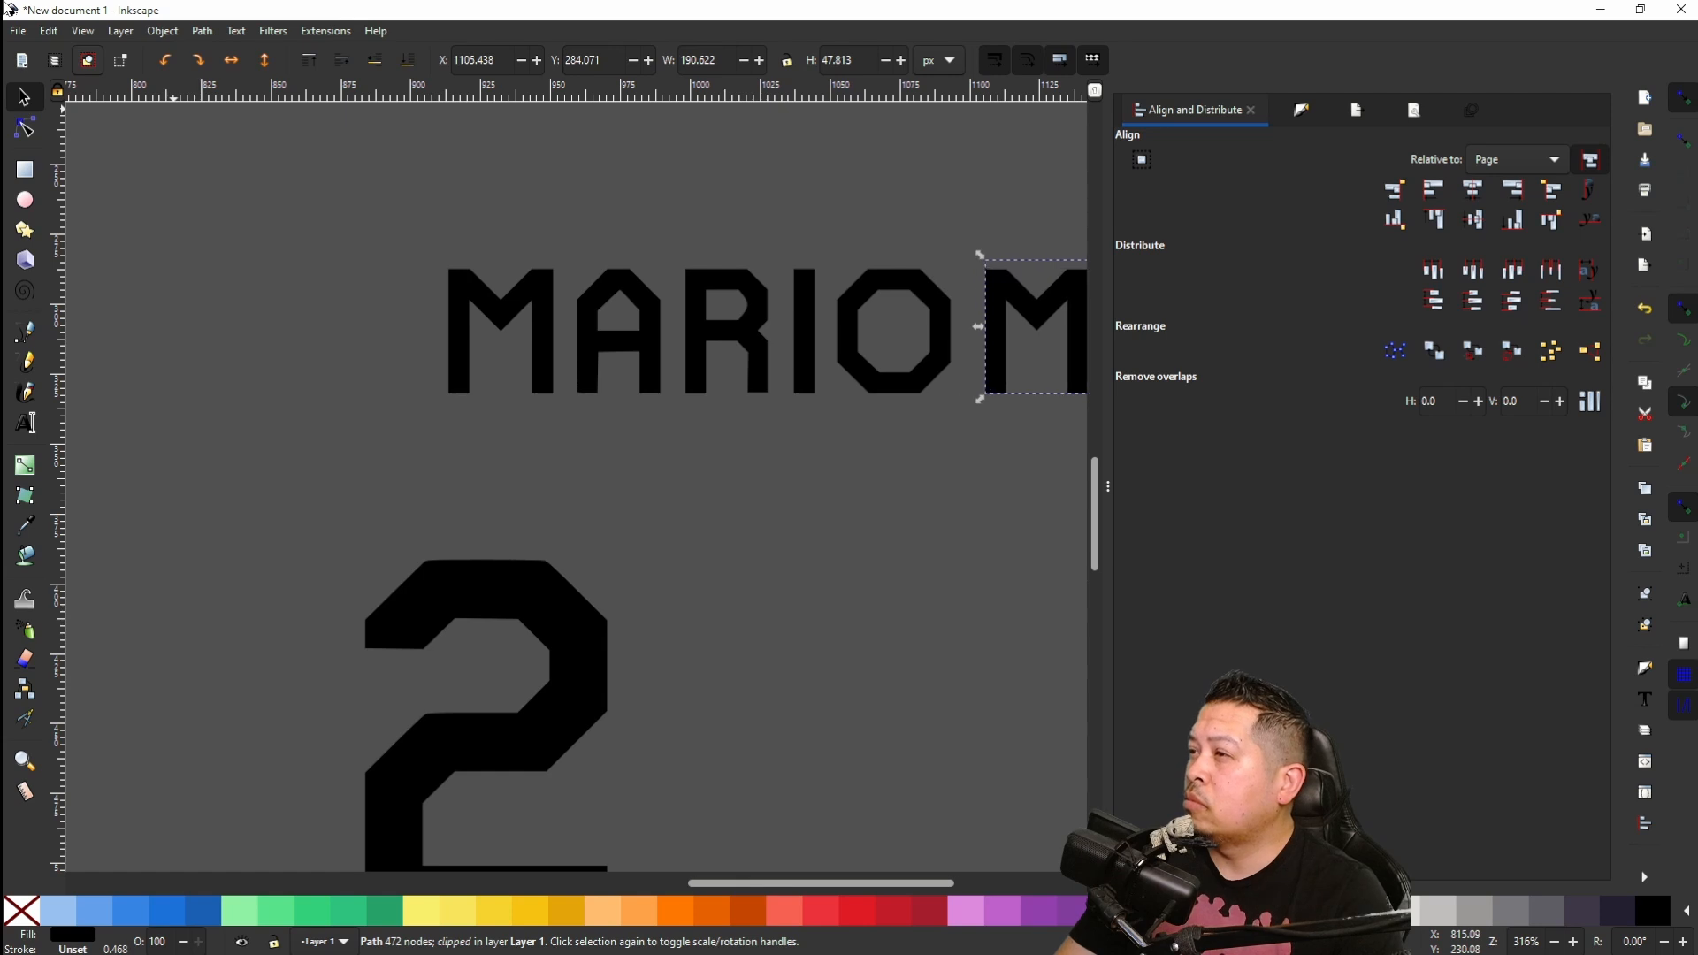
pyautogui.press('Right')
pyautogui.press('Right')
pyautogui.press('Right')
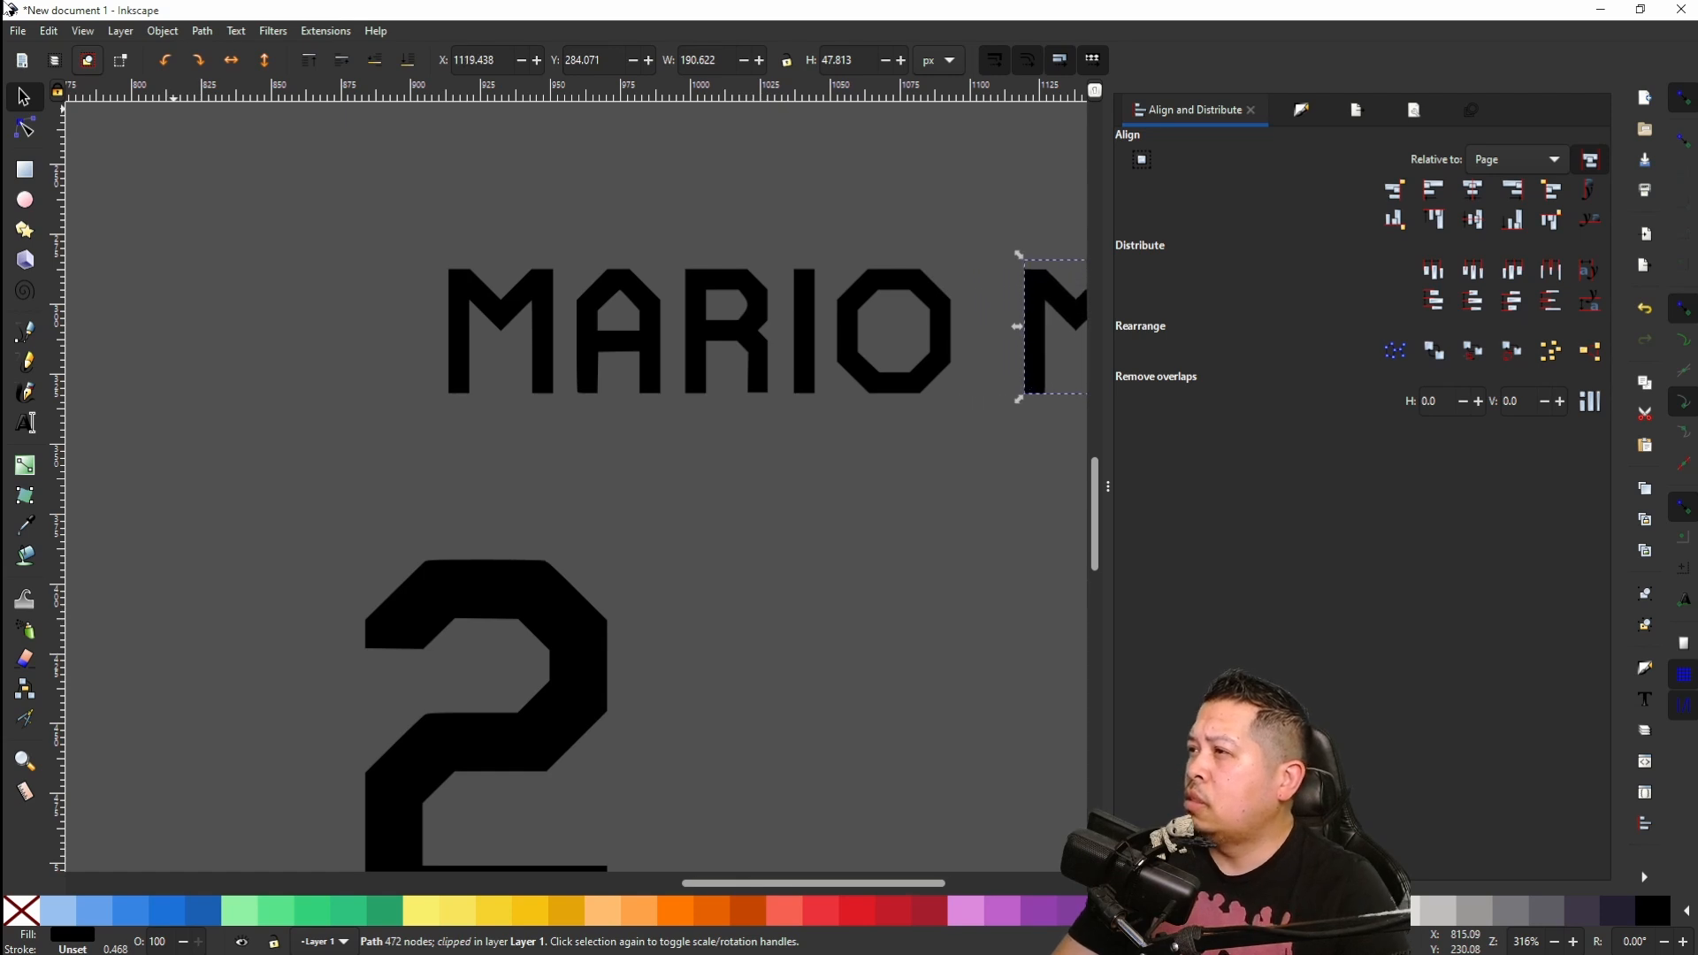
pyautogui.press('ctrl')
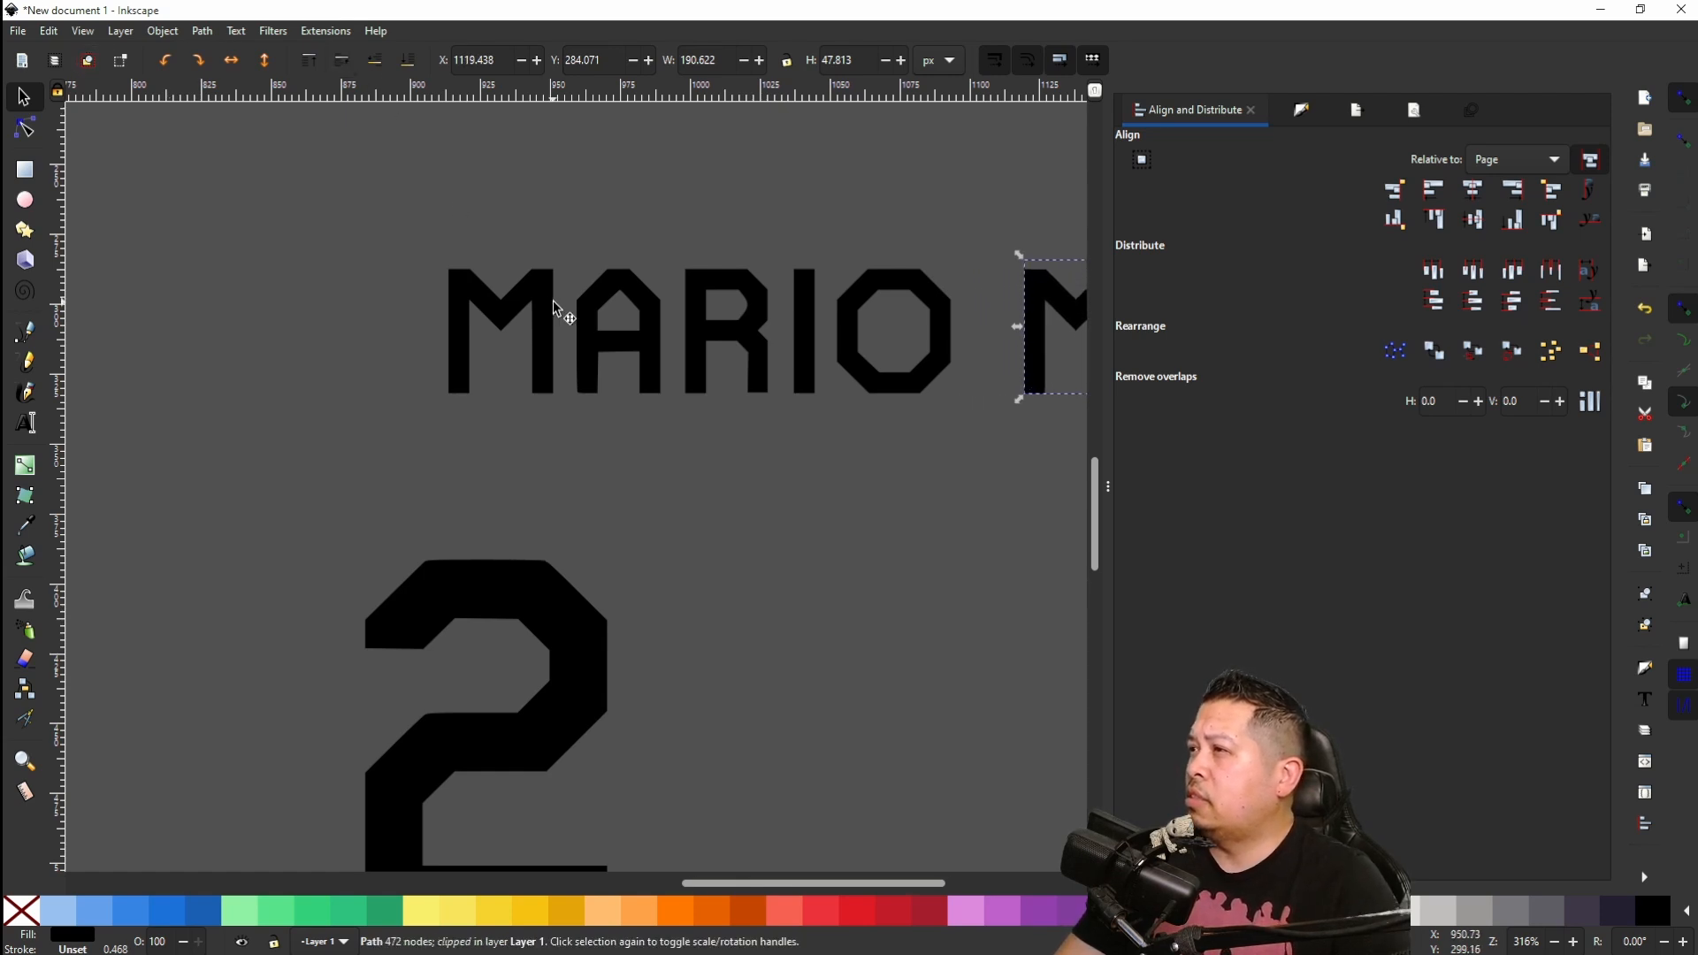
# Step: Move the SUPER piece over MAKER and line up their letter heights, placing SUPER at about X 1118.6 px, Y 308.9 px
pyautogui.scroll(-2, 557, 300)
pyautogui.hscroll(-6, 549, 297)
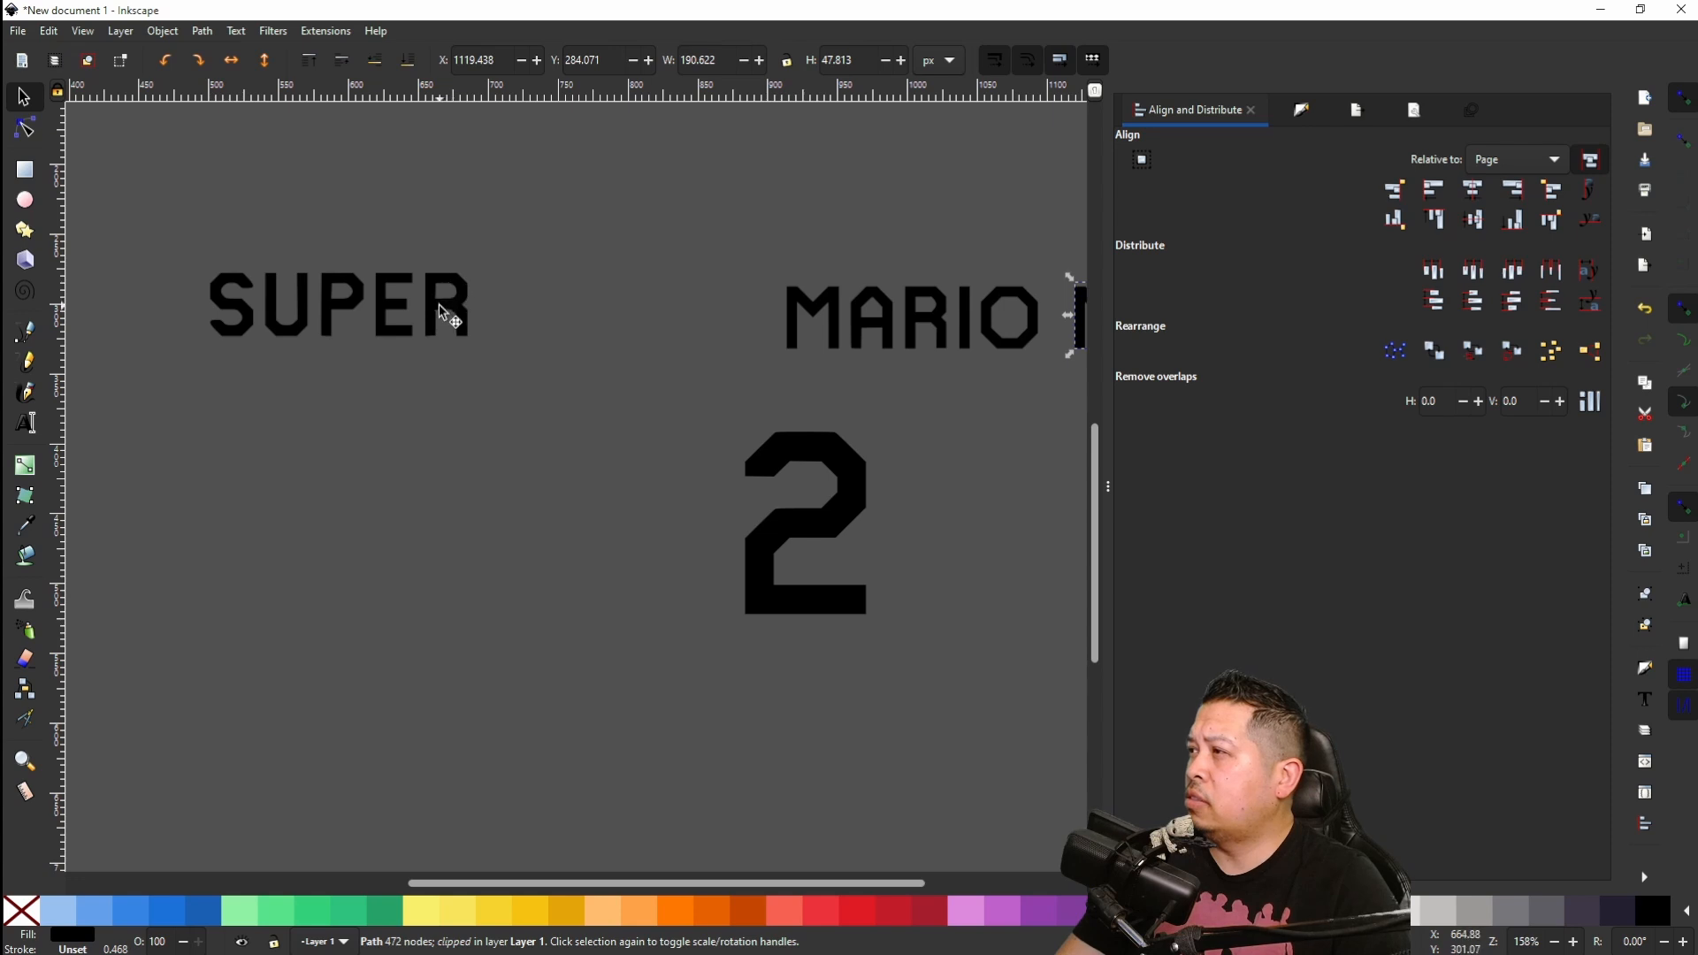
pyautogui.moveTo(454, 308); pyautogui.dragTo(933, 306)
pyautogui.hscroll(6, 588, 336)
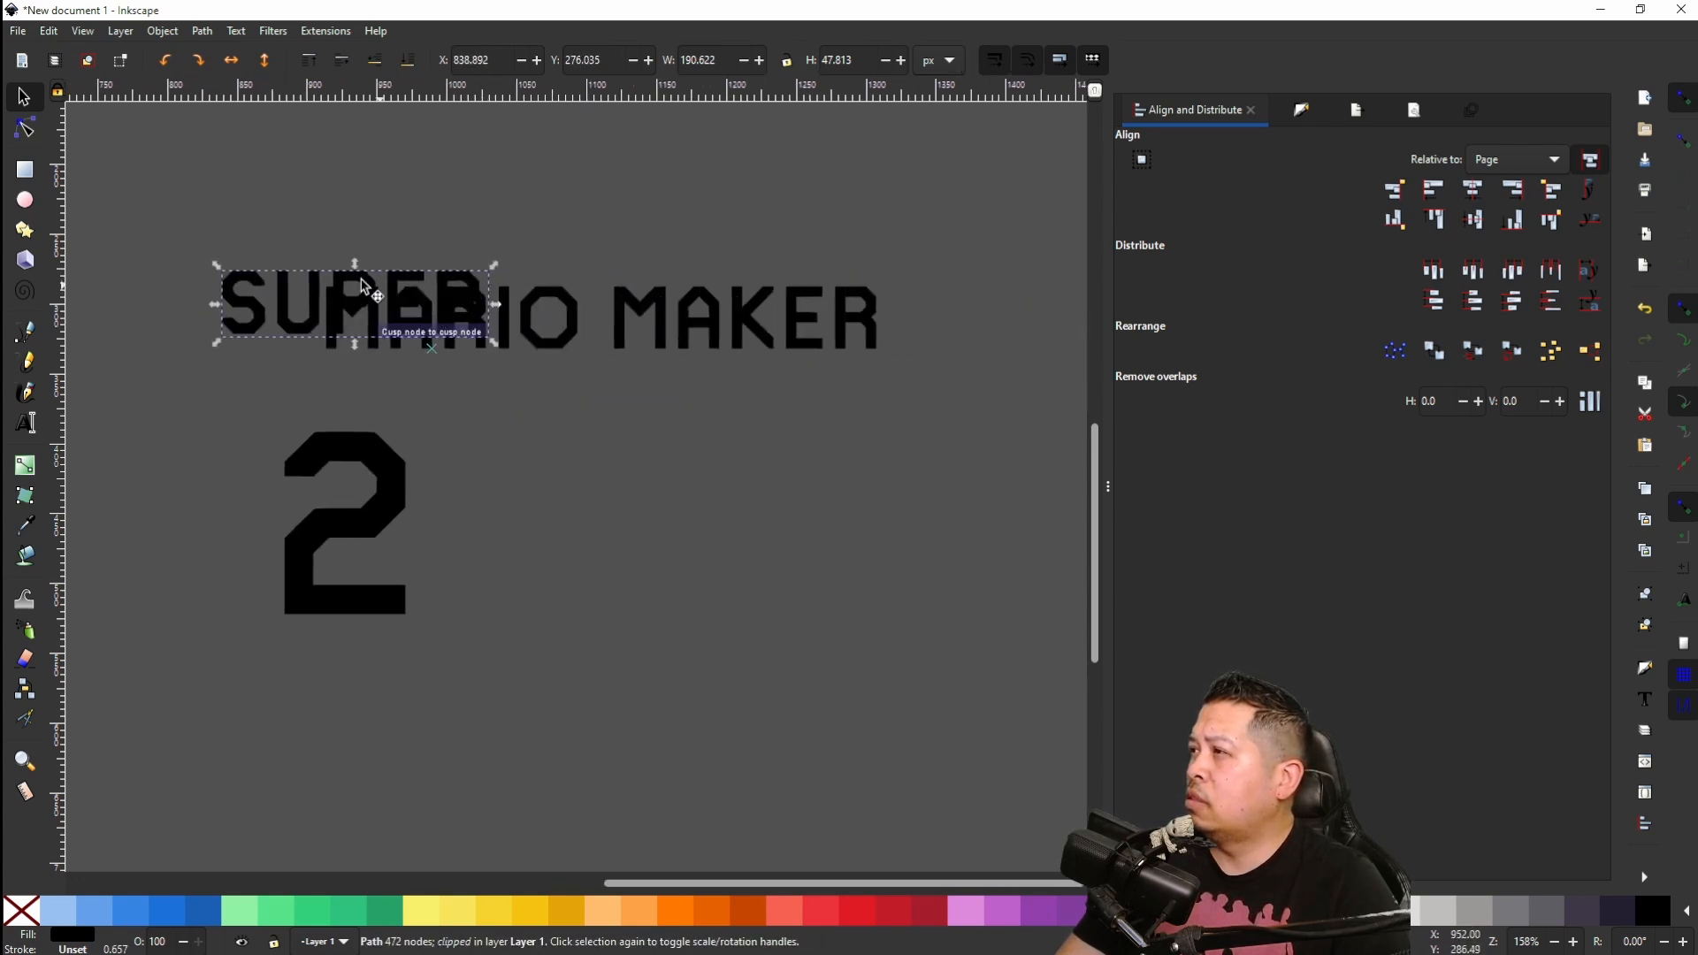
pyautogui.moveTo(252, 306); pyautogui.dragTo(692, 354)
pyautogui.scroll(2, 692, 354)
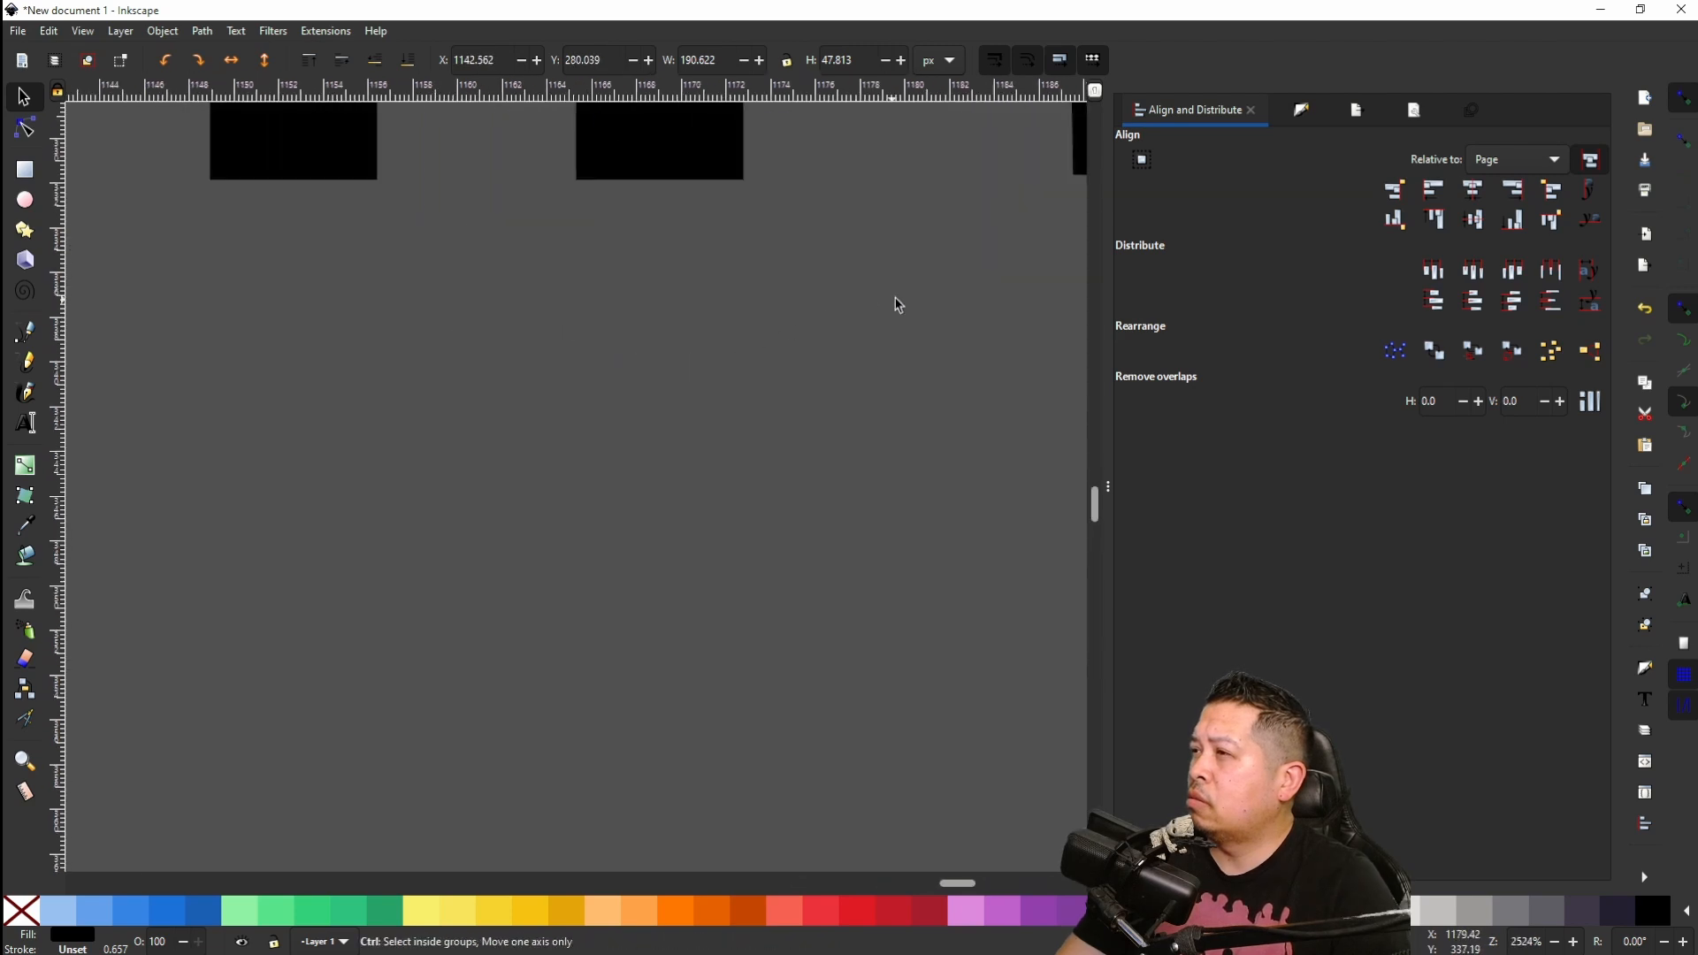
pyautogui.scroll(-2, 889, 253)
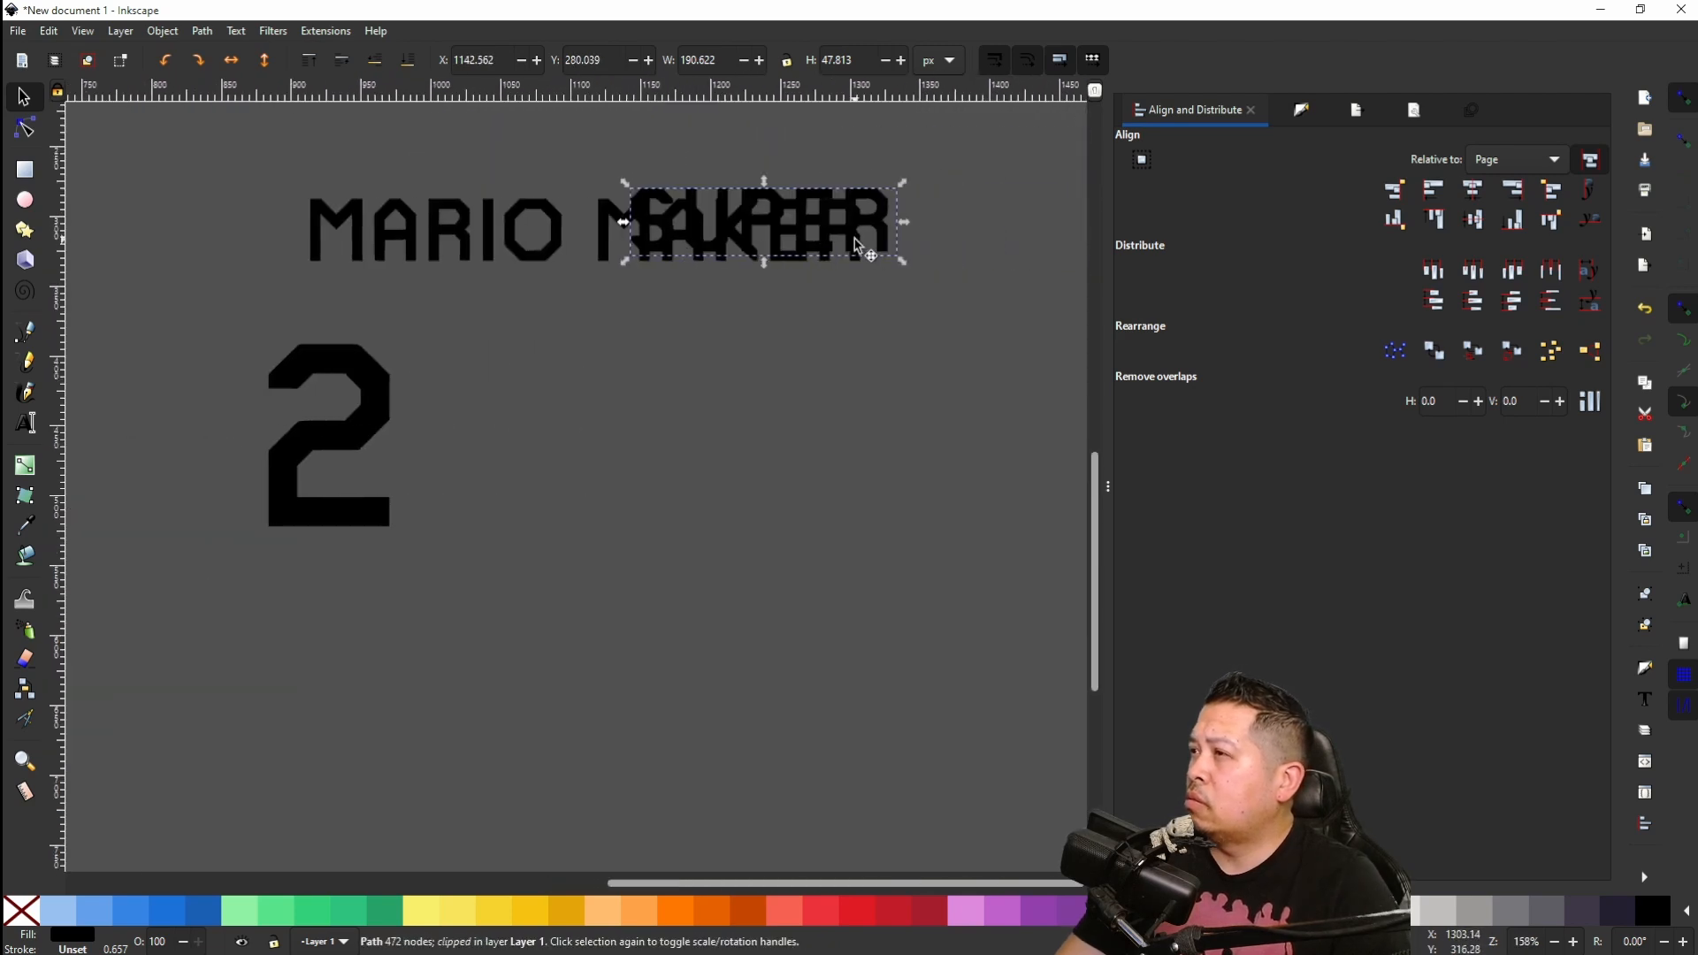
pyautogui.moveTo(889, 225); pyautogui.dragTo(828, 349)
pyautogui.scroll(5, 851, 239)
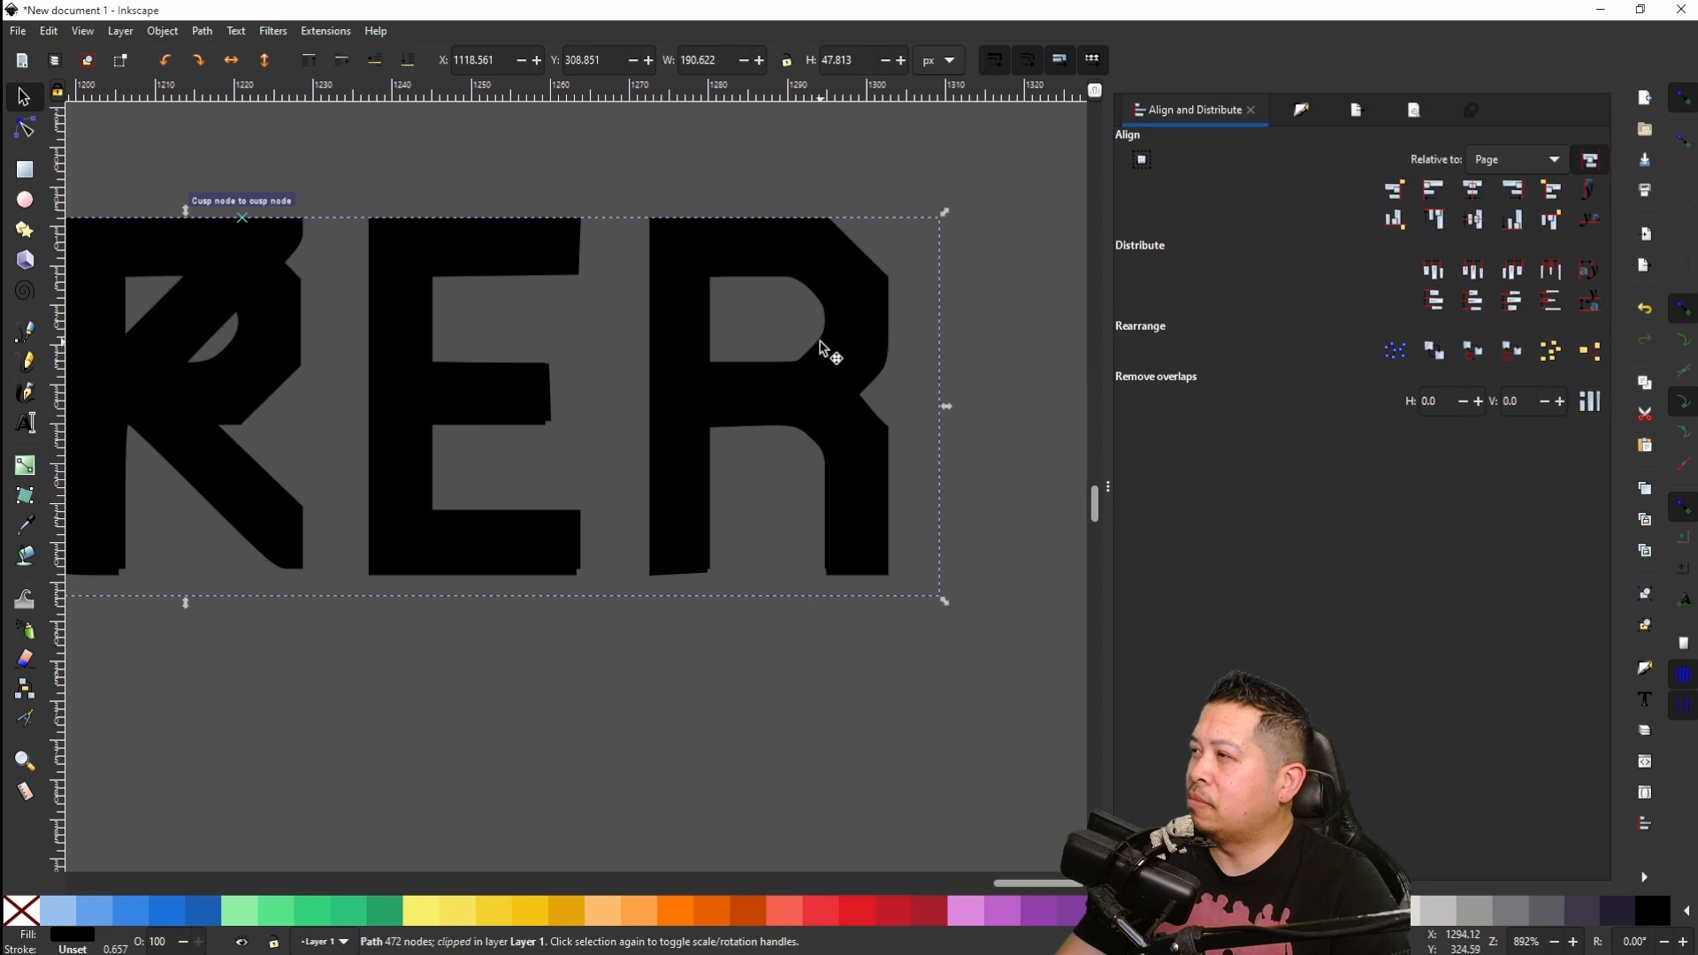
pyautogui.scroll(-2, 823, 350)
pyautogui.scroll(-3, 815, 347)
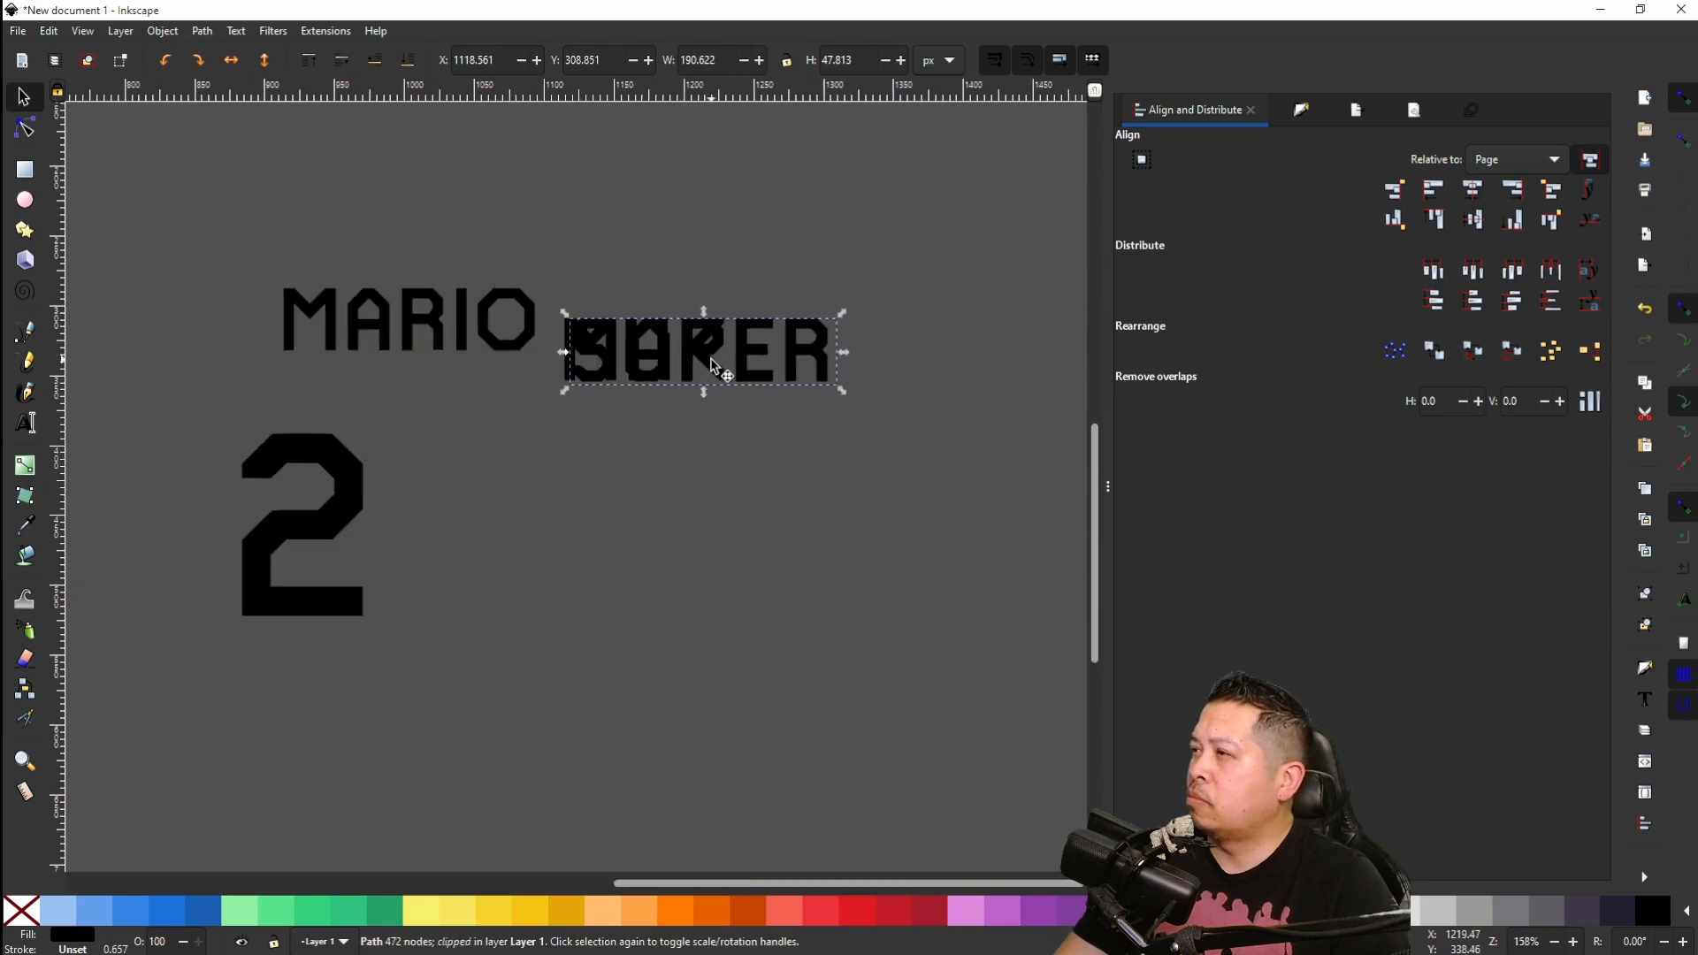
# Step: Shift the SUPER piece horizontally to about X 698.6 px so it sits before MARIO, keeping its height level with MAKER
pyautogui.press('shift')
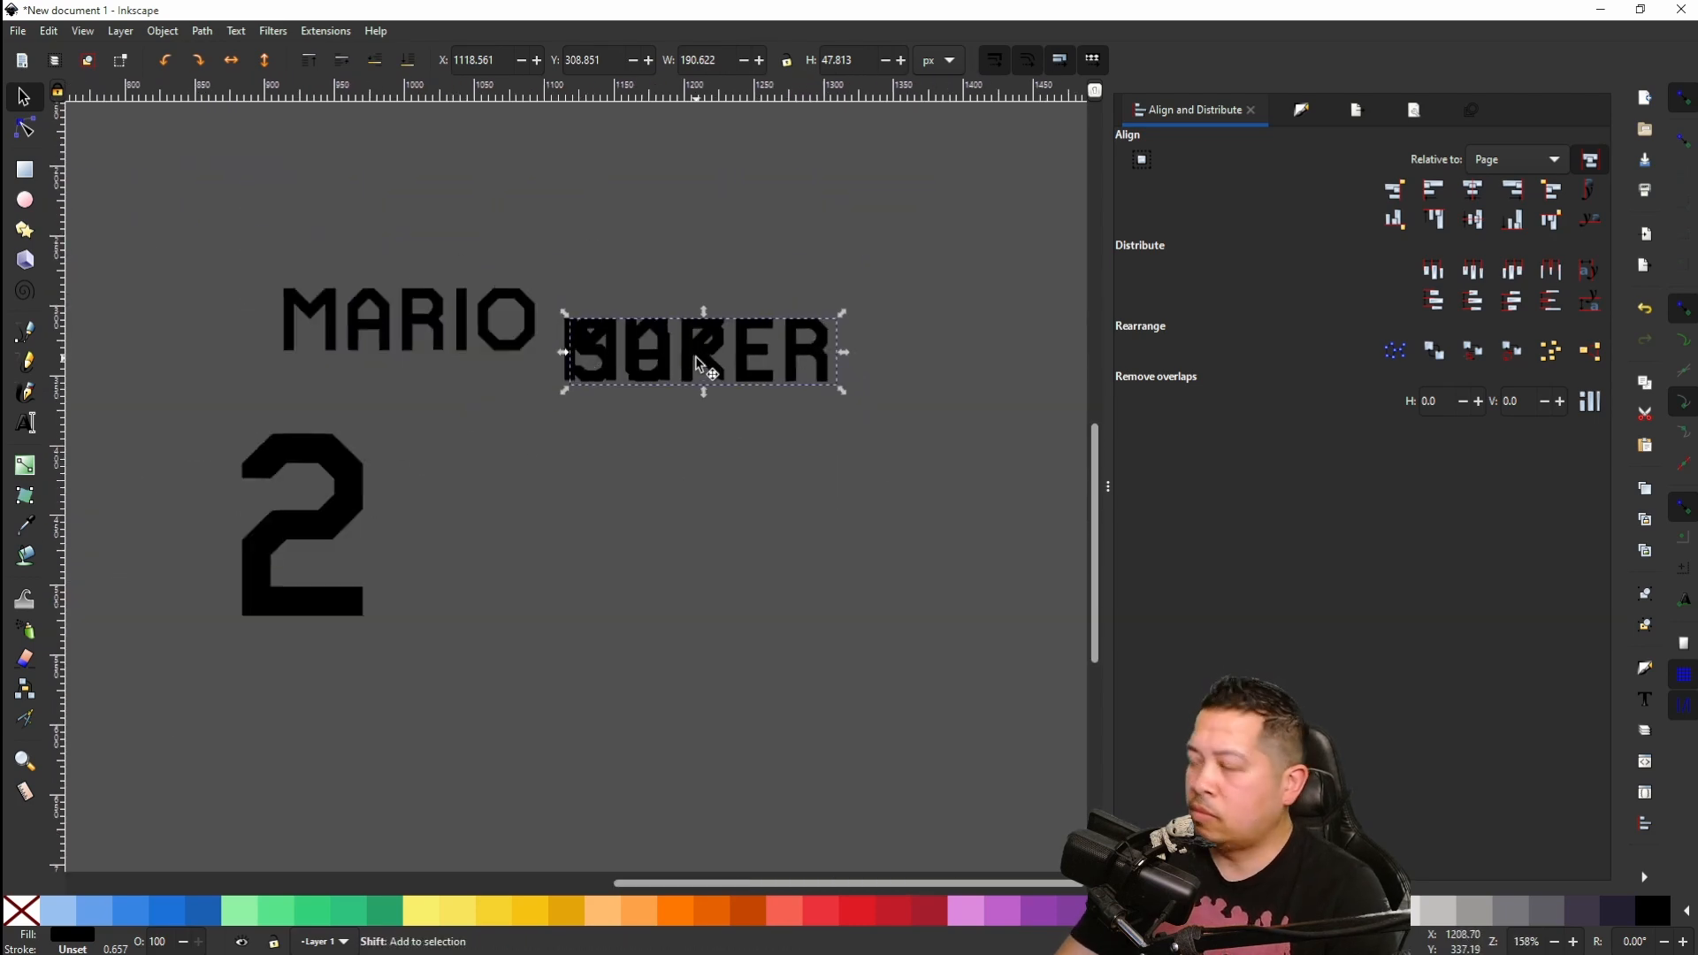
pyautogui.hotkey('shift', 'Left')
pyautogui.hotkey('shift', 'Left')
pyautogui.hotkey('shift', 'Left')
pyautogui.hotkey('shift', 'Left')
pyautogui.hotkey('shift', 'Left')
pyautogui.hotkey('shift', 'Left')
pyautogui.hotkey('shift', 'Left')
pyautogui.hotkey('shift', 'Left')
pyautogui.hotkey('shift', 'Left')
pyautogui.hotkey('shift', 'Left')
pyautogui.hotkey('shift', 'Left')
pyautogui.hotkey('shift', 'Left')
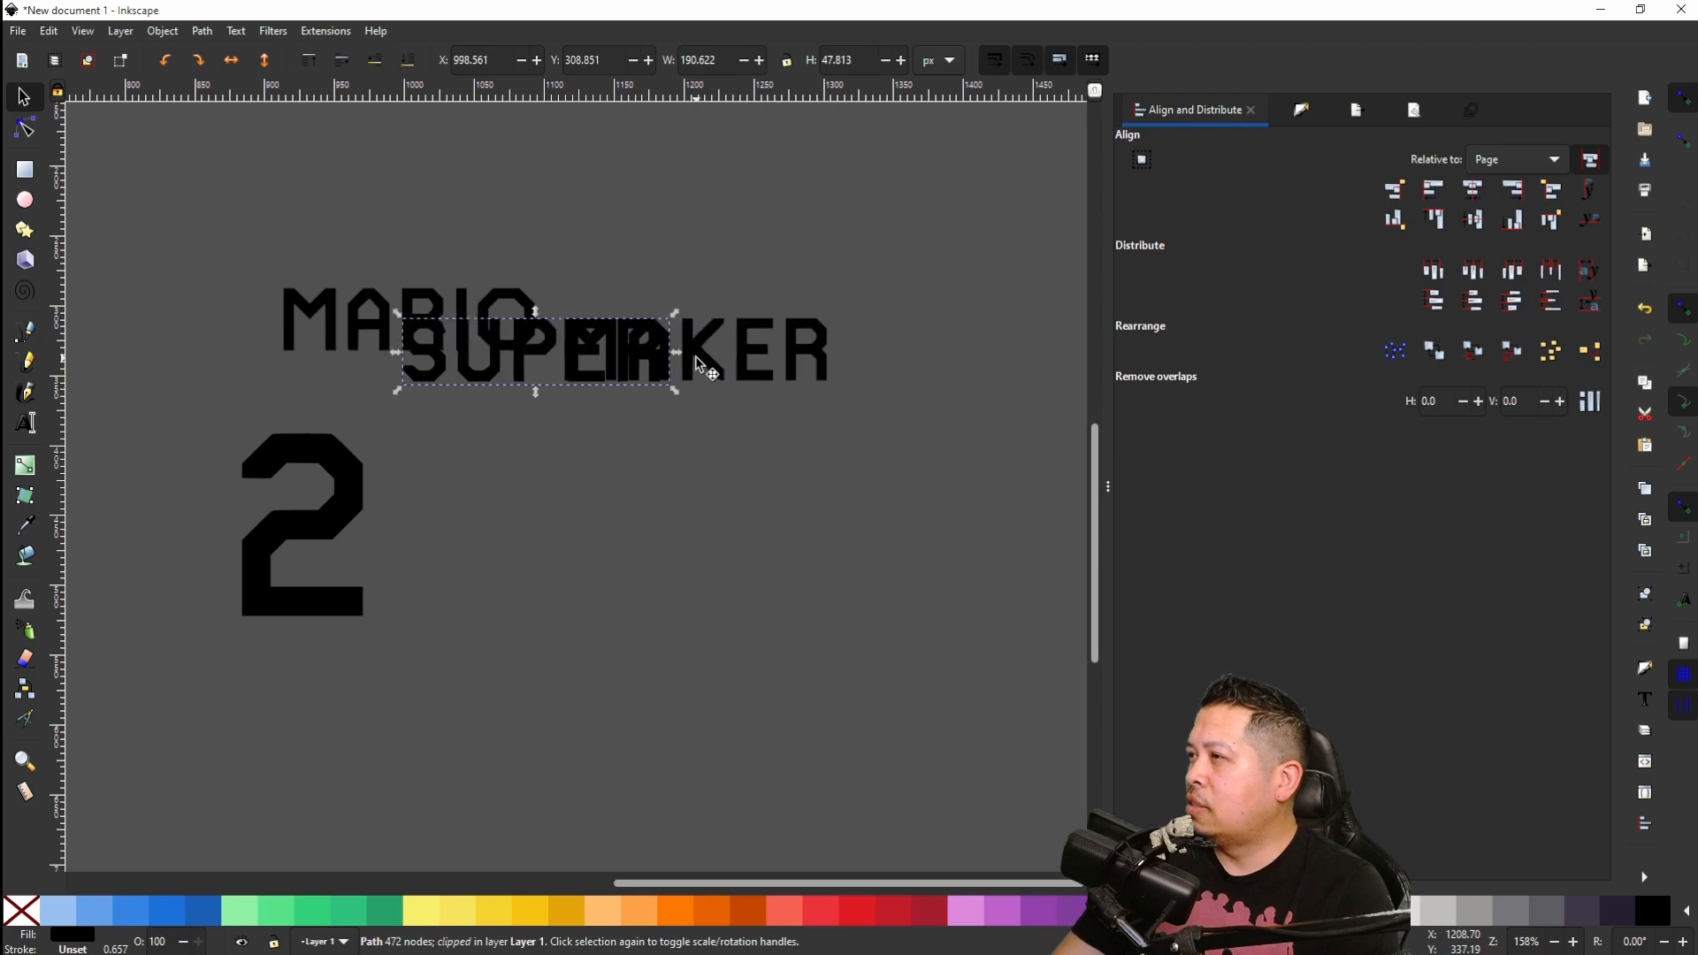
pyautogui.hotkey('shift', 'Left')
pyautogui.hotkey('shift', 'Left')
pyautogui.hotkey('shift', 'Left')
pyautogui.hotkey('shift', 'Left')
pyautogui.hotkey('shift', 'Left')
pyautogui.hotkey('shift', 'Left')
pyautogui.hotkey('shift', 'Left')
pyautogui.hotkey('shift', 'Left')
pyautogui.hotkey('shift', 'Left')
pyautogui.hotkey('shift', 'Left')
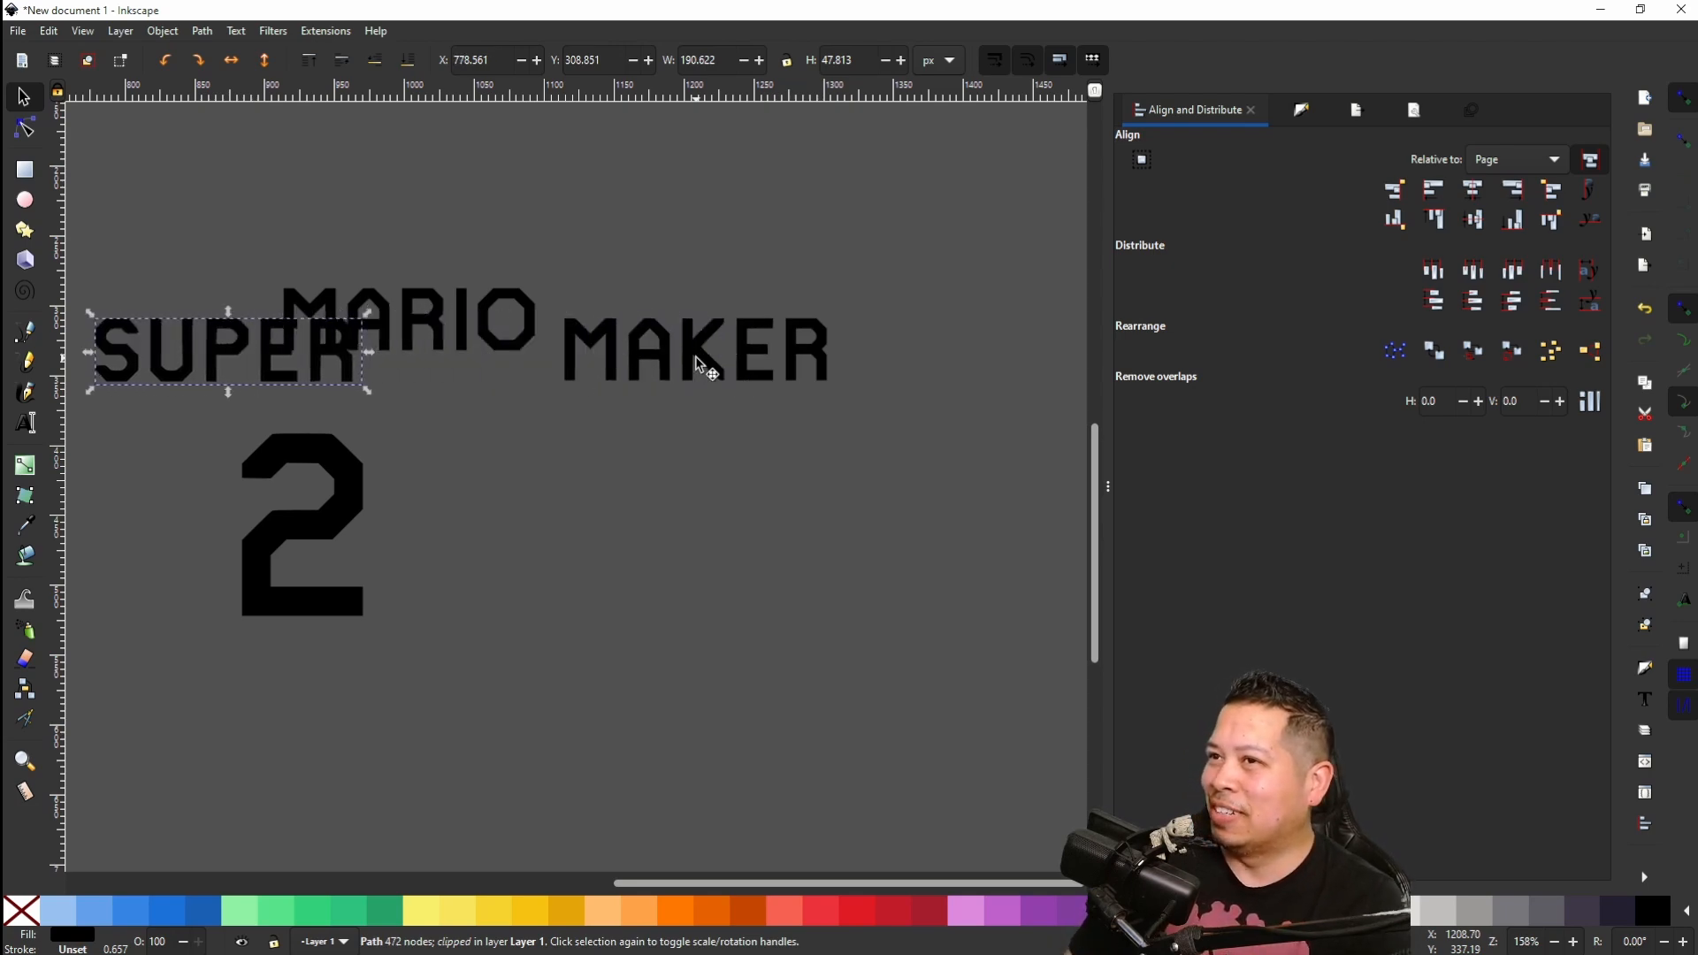
pyautogui.hotkey('shift', 'Right')
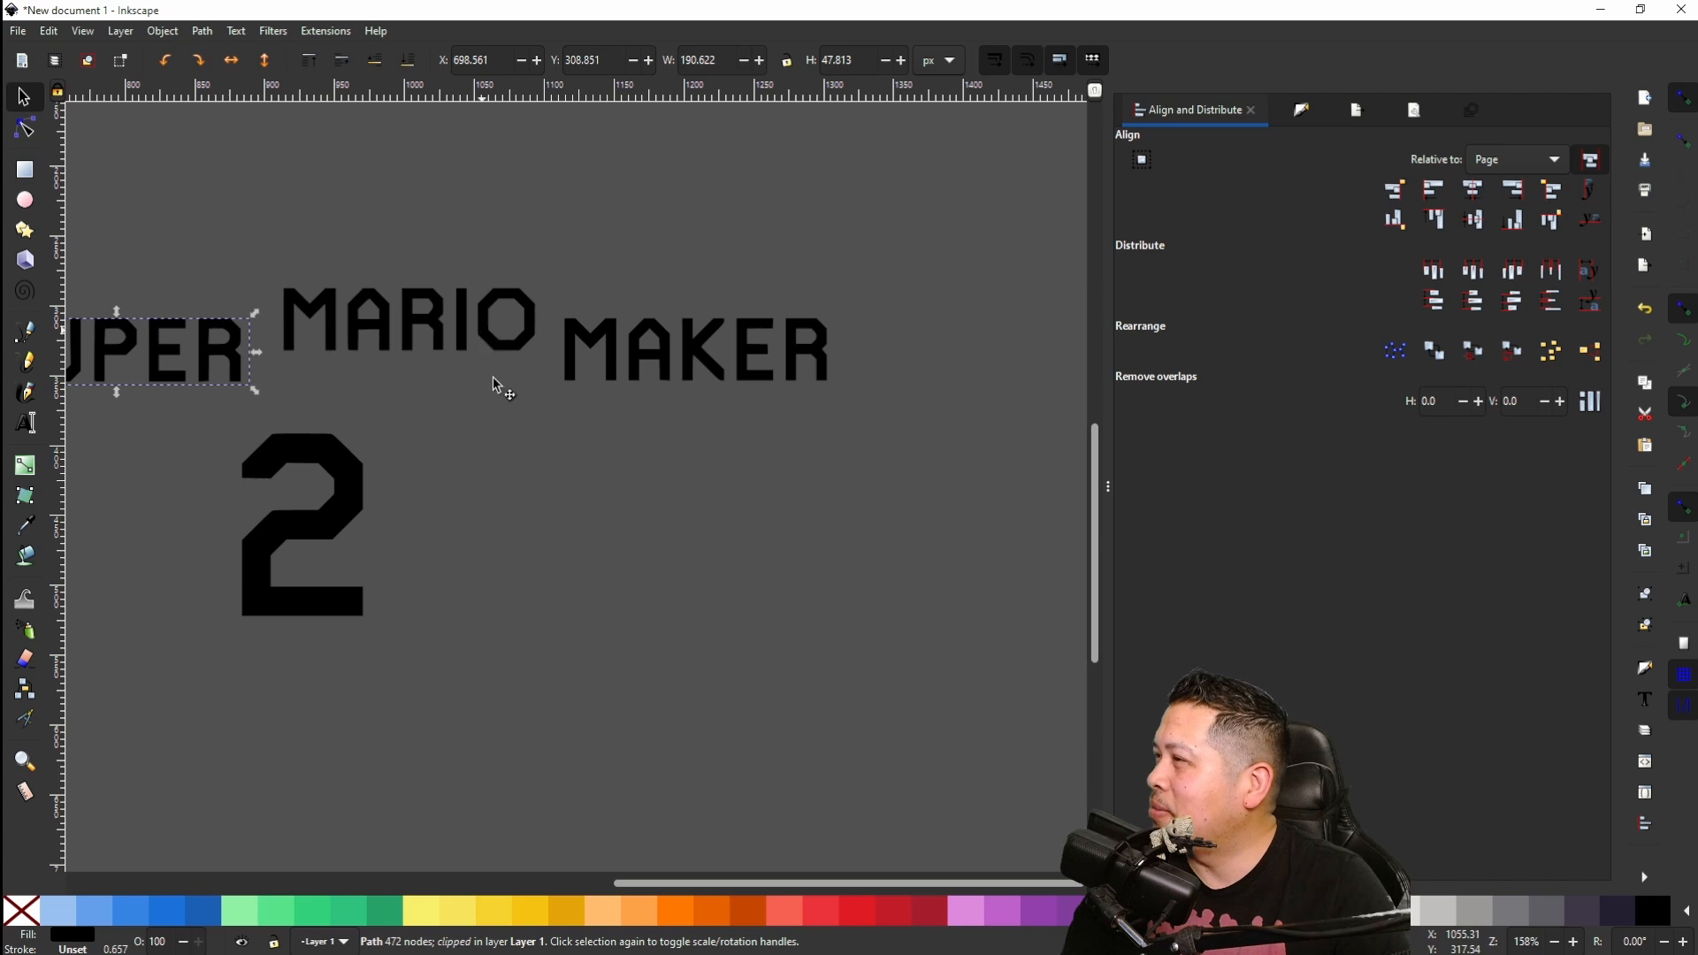
# Step: Move the MARIO piece over MAKER and snap their initial M letters together at about X 1114.5 px, Y 303.9 px
pyautogui.moveTo(481, 340); pyautogui.dragTo(750, 361)
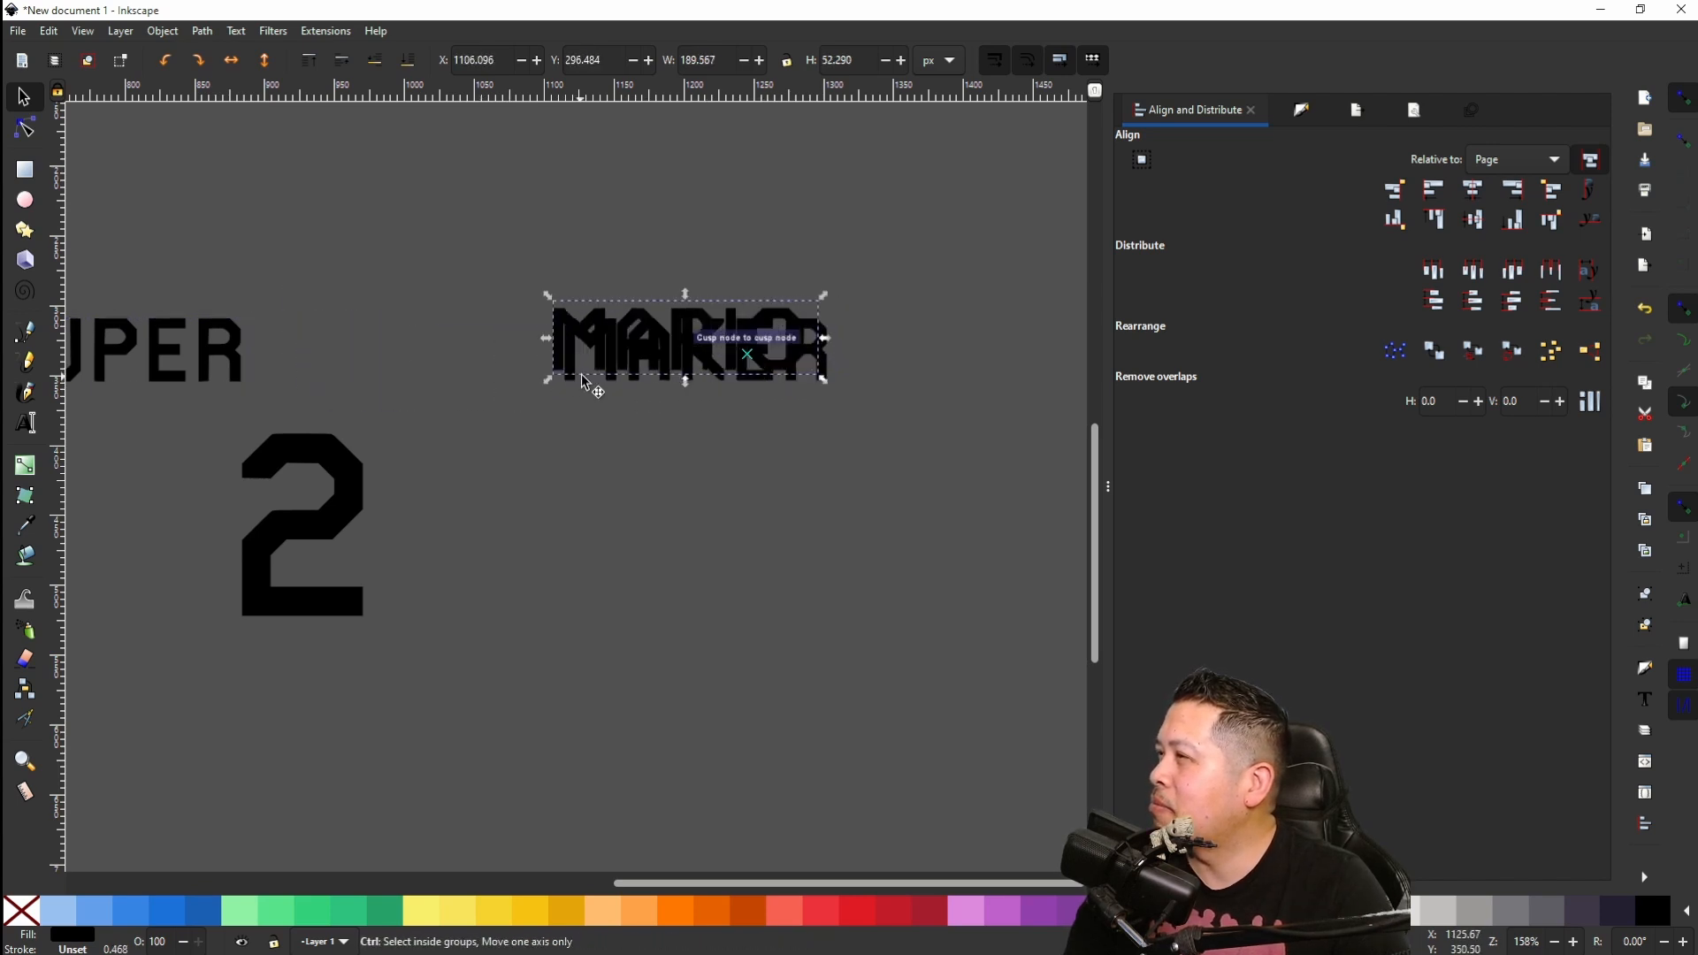
pyautogui.scroll(4, 583, 382)
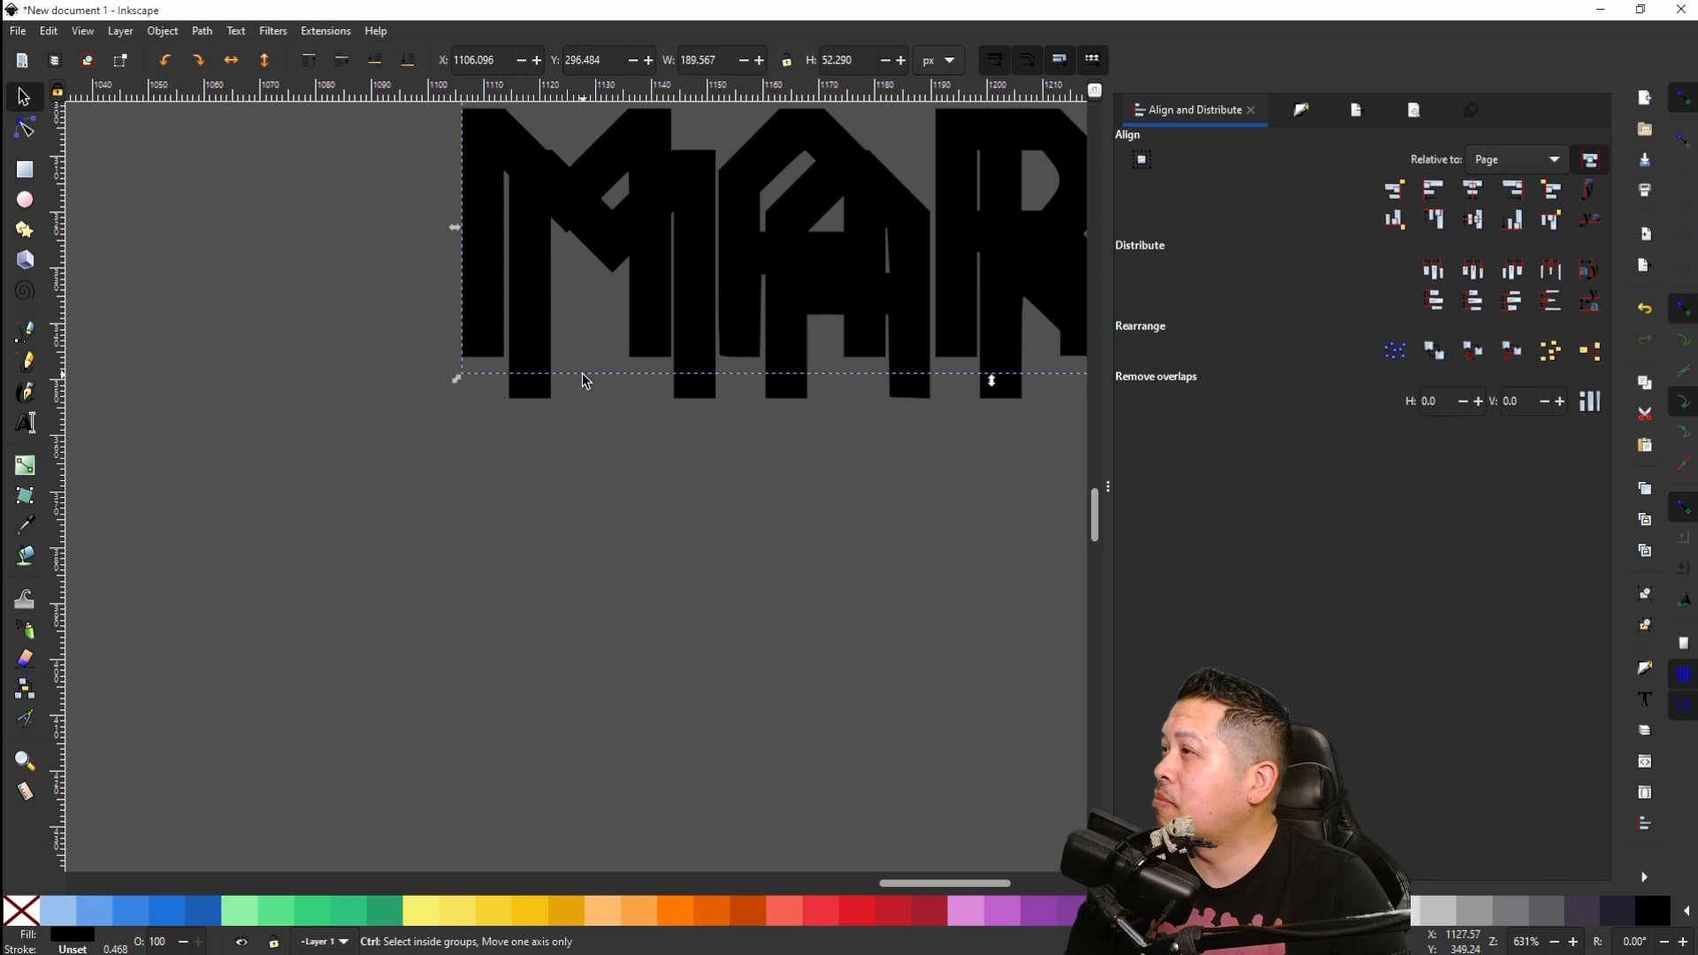
pyautogui.scroll(-2, 586, 381)
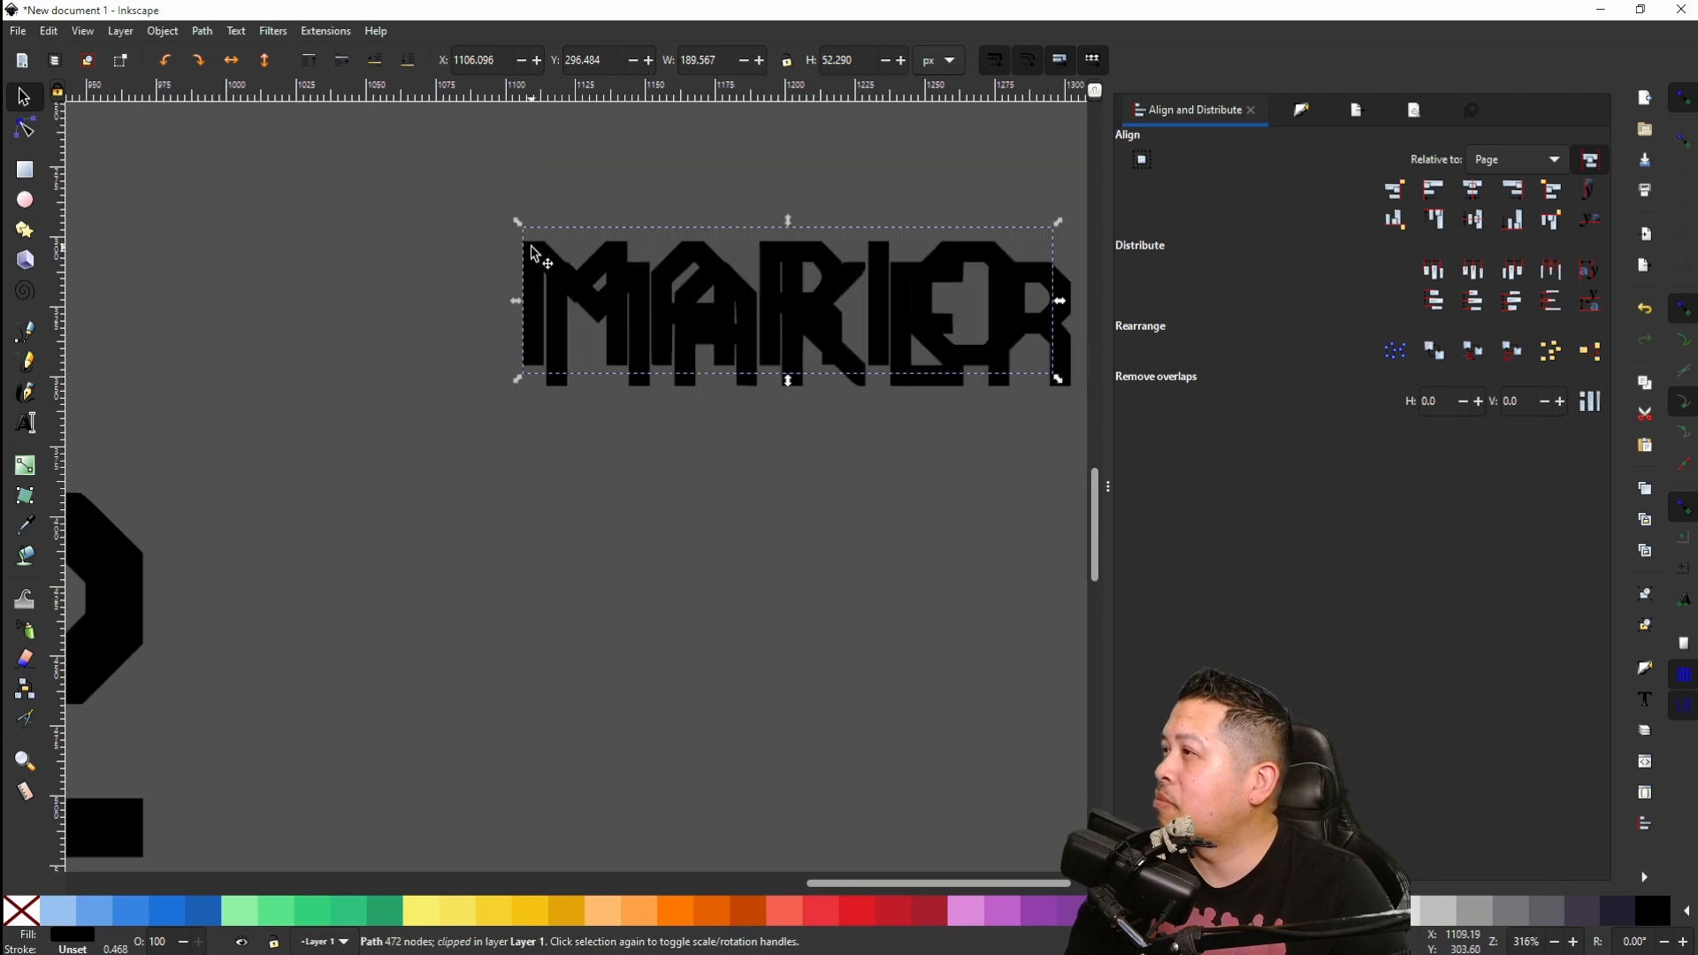
pyautogui.moveTo(531, 241); pyautogui.dragTo(552, 281)
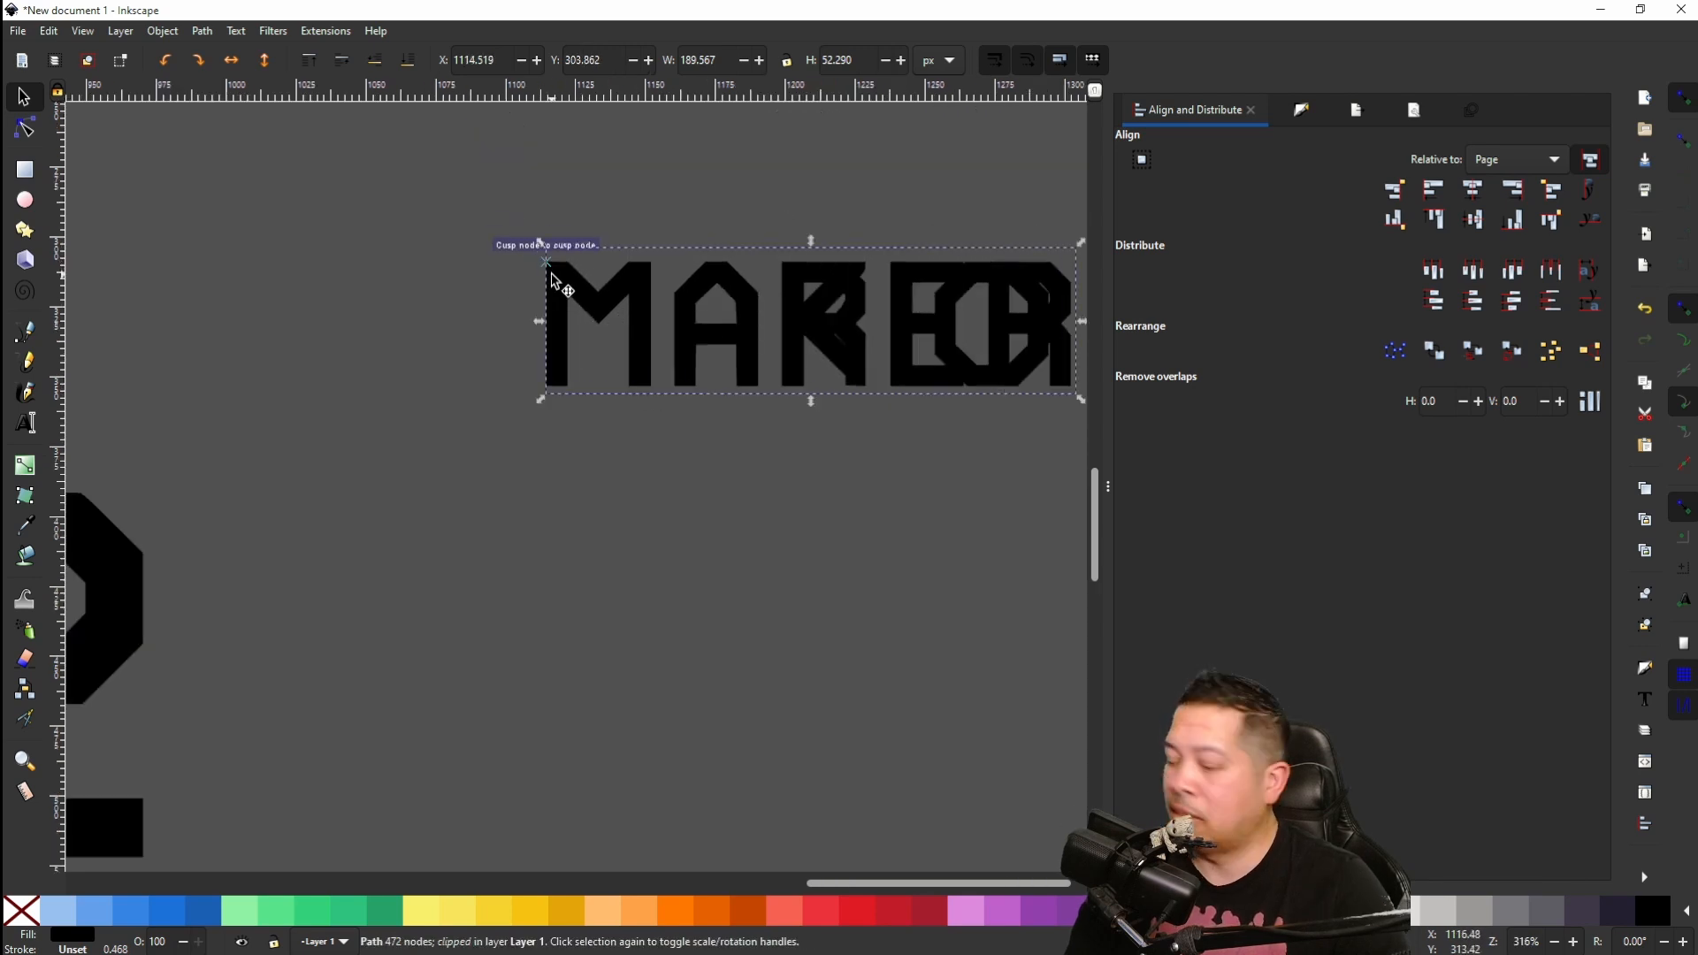
# Step: Shift the MARIO piece horizontally to about X 910.5 px so it sits between SUPER and MAKER, then deselect it
pyautogui.hotkey('shift', 'Left')
pyautogui.hotkey('shift', 'Left')
pyautogui.hotkey('shift', 'Left')
pyautogui.hotkey('shift', 'Left')
pyautogui.hotkey('shift', 'Left')
pyautogui.hotkey('shift', 'Left')
pyautogui.hotkey('shift', 'Left')
pyautogui.hotkey('shift', 'Left')
pyautogui.hotkey('shift', 'Left')
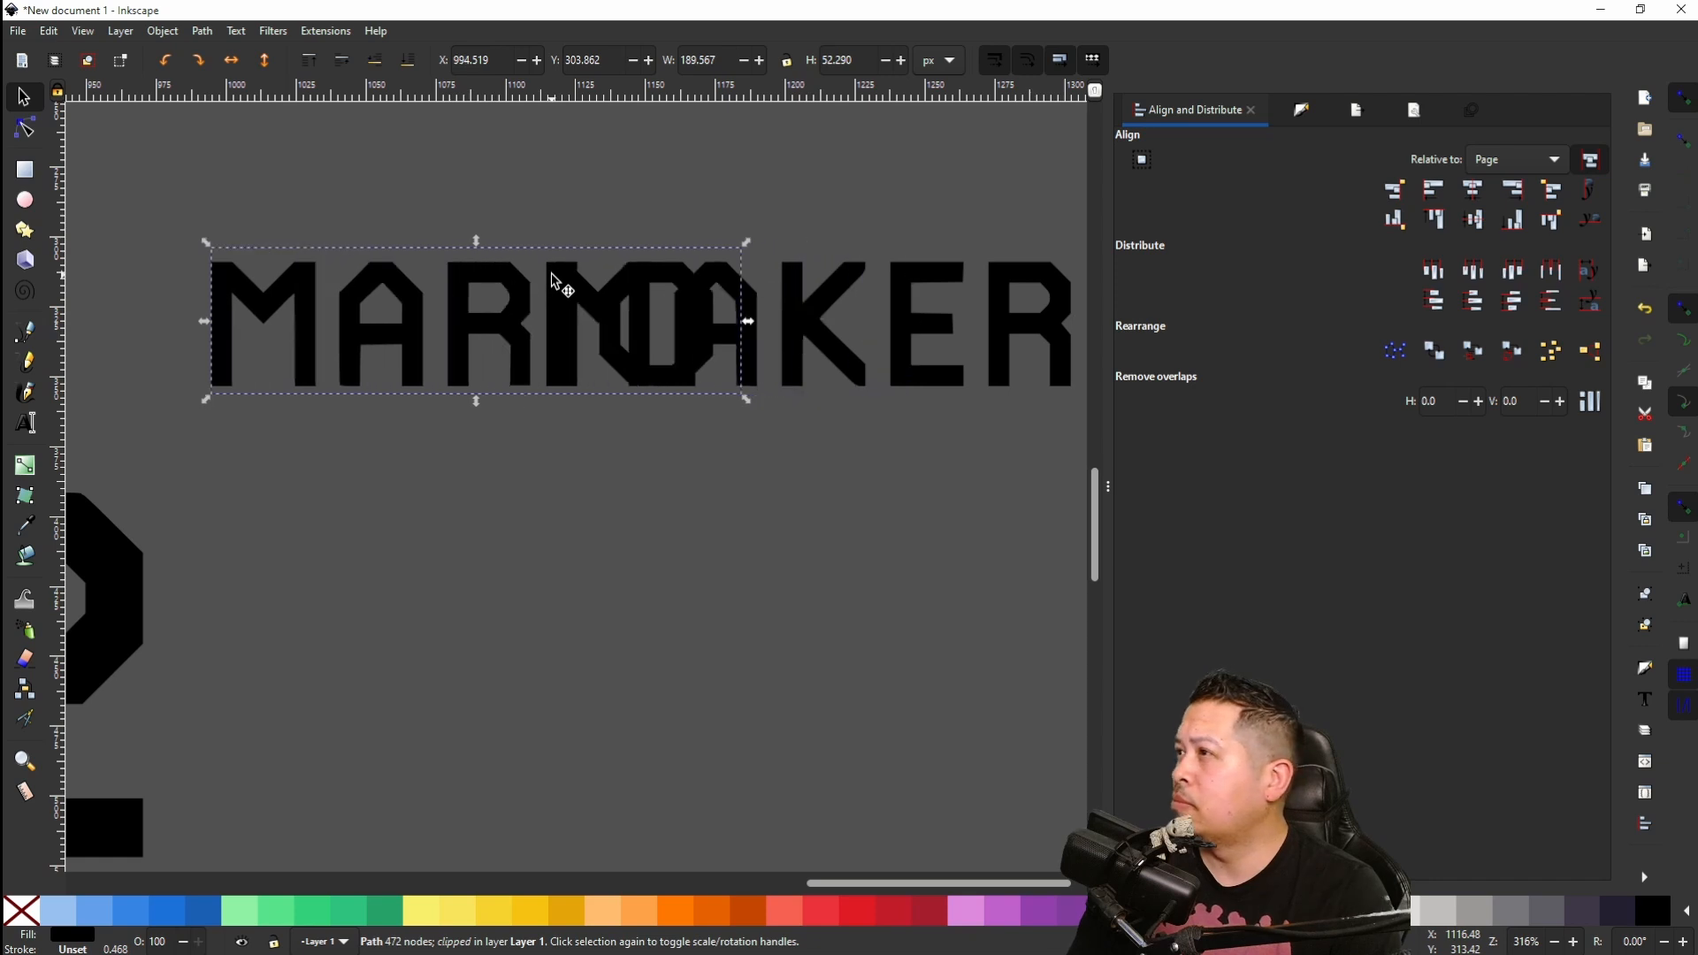
pyautogui.press('Left')
pyautogui.press('Left')
pyautogui.press('Left')
pyautogui.press('Left')
pyautogui.press('Left')
pyautogui.press('Left')
pyautogui.press('Left')
pyautogui.press('Left')
pyautogui.press('Left')
pyautogui.press('Left')
pyautogui.press('Left')
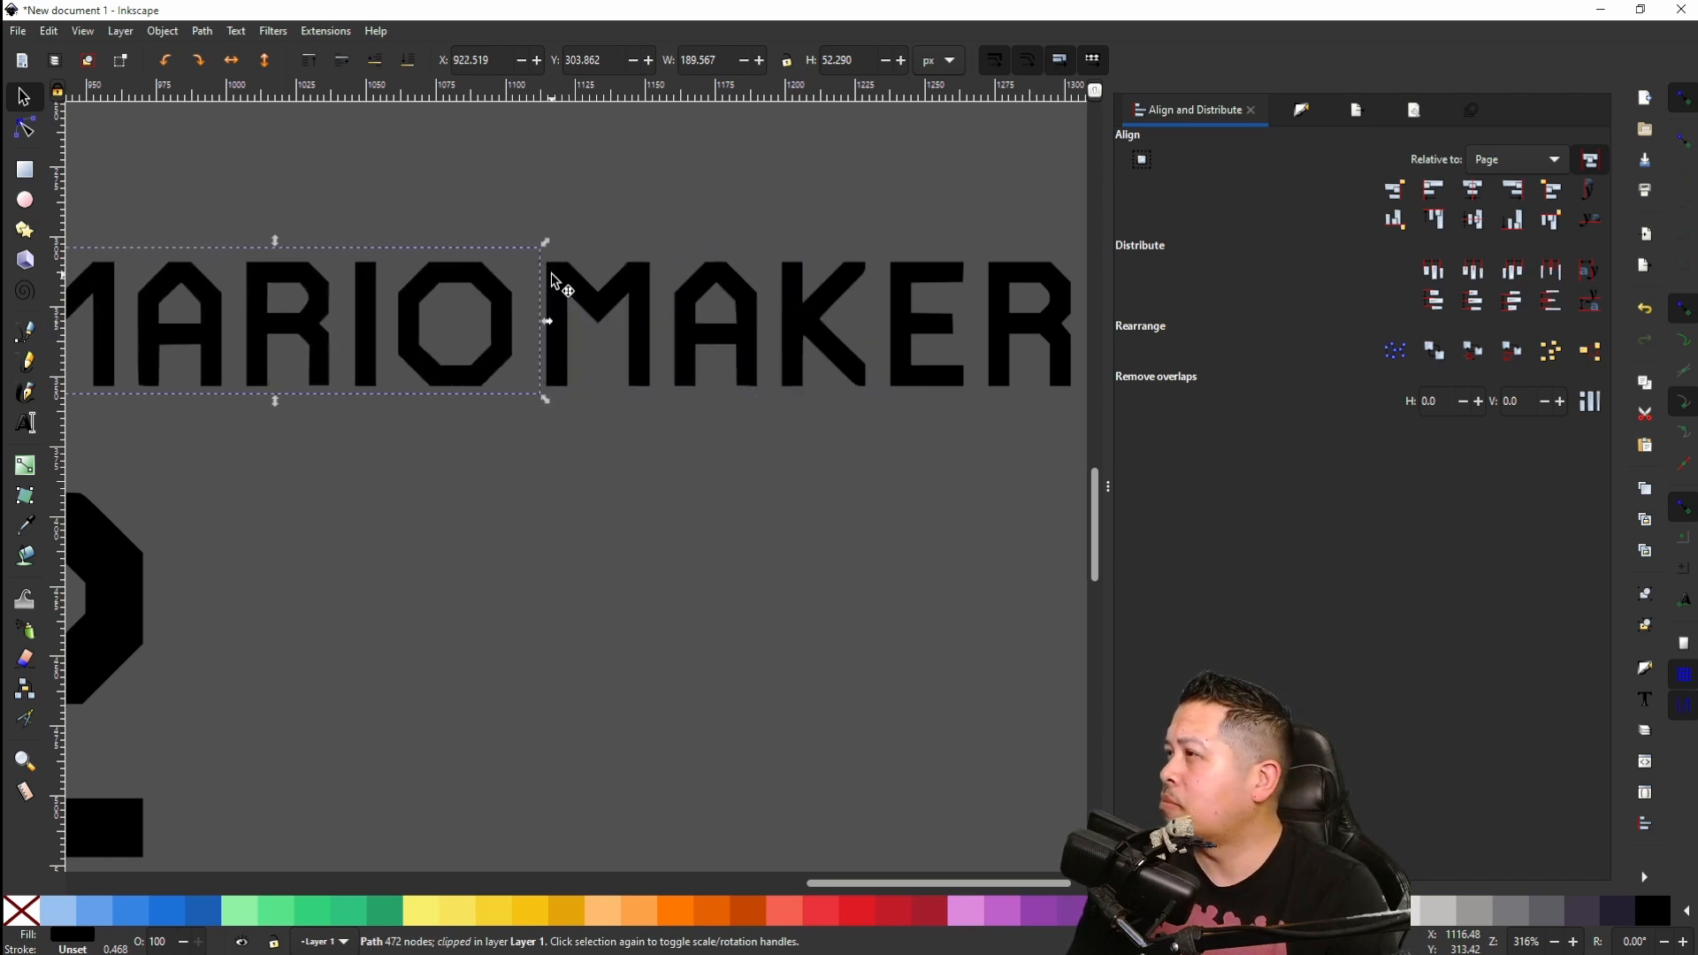
pyautogui.press('Left')
pyautogui.press('Right')
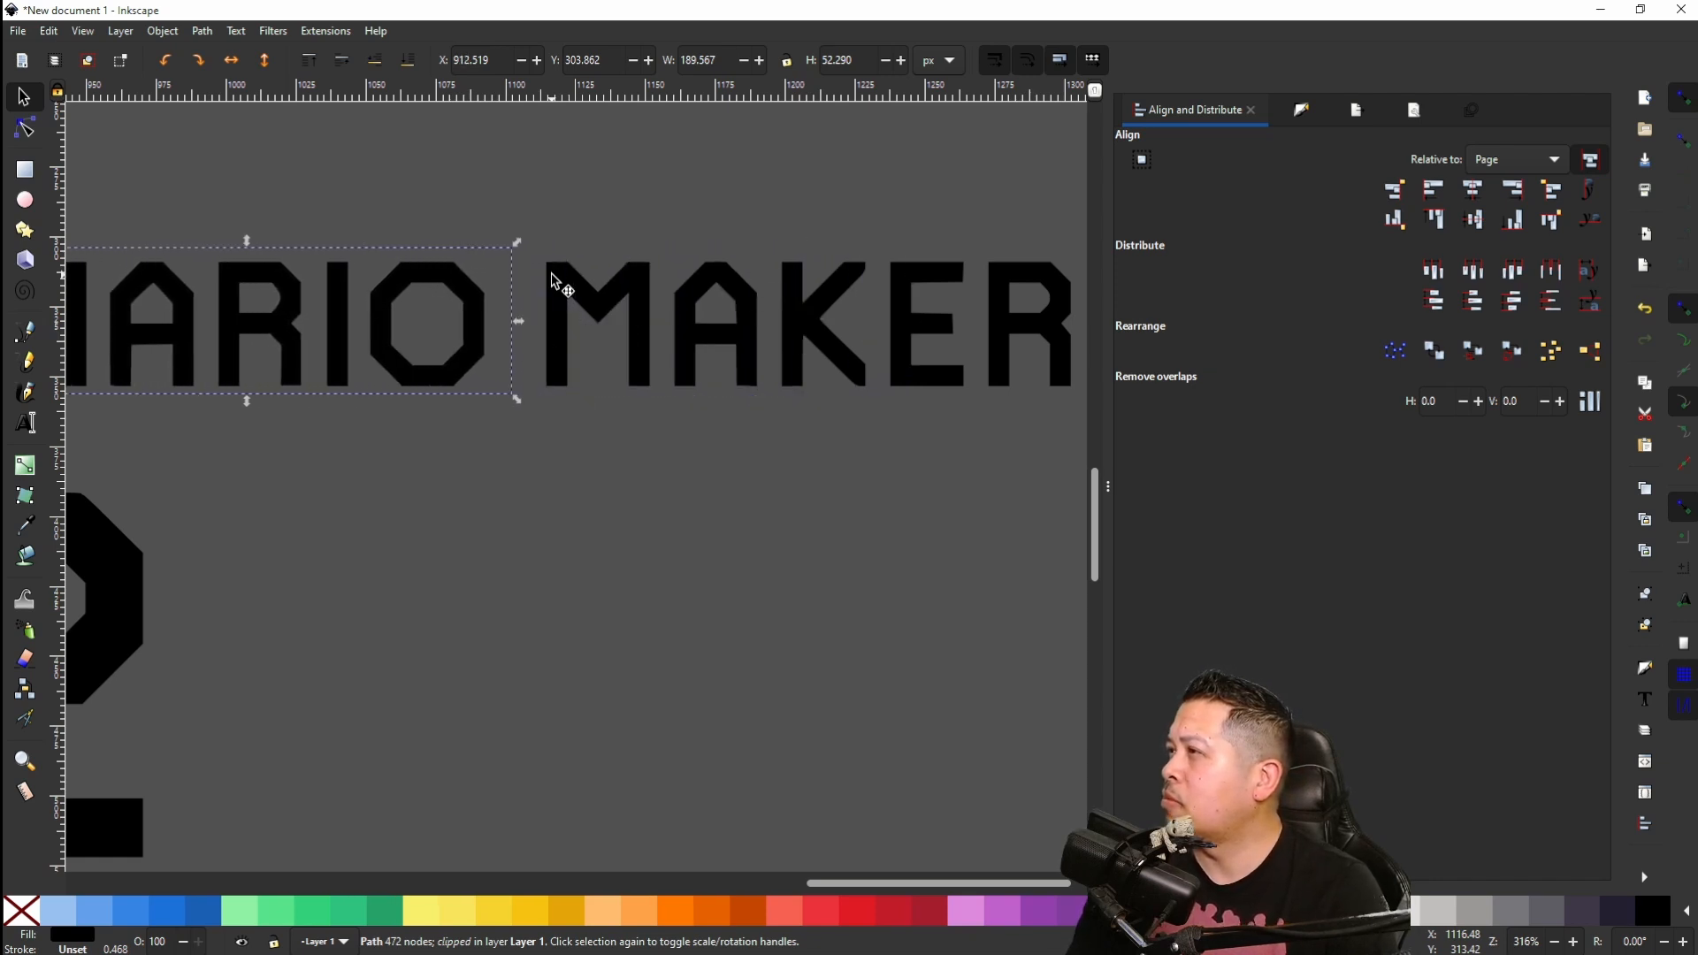
pyautogui.press('Left')
pyautogui.keyDown('ctrl'); pyautogui.scroll(-3, 553, 282); pyautogui.keyUp('ctrl')
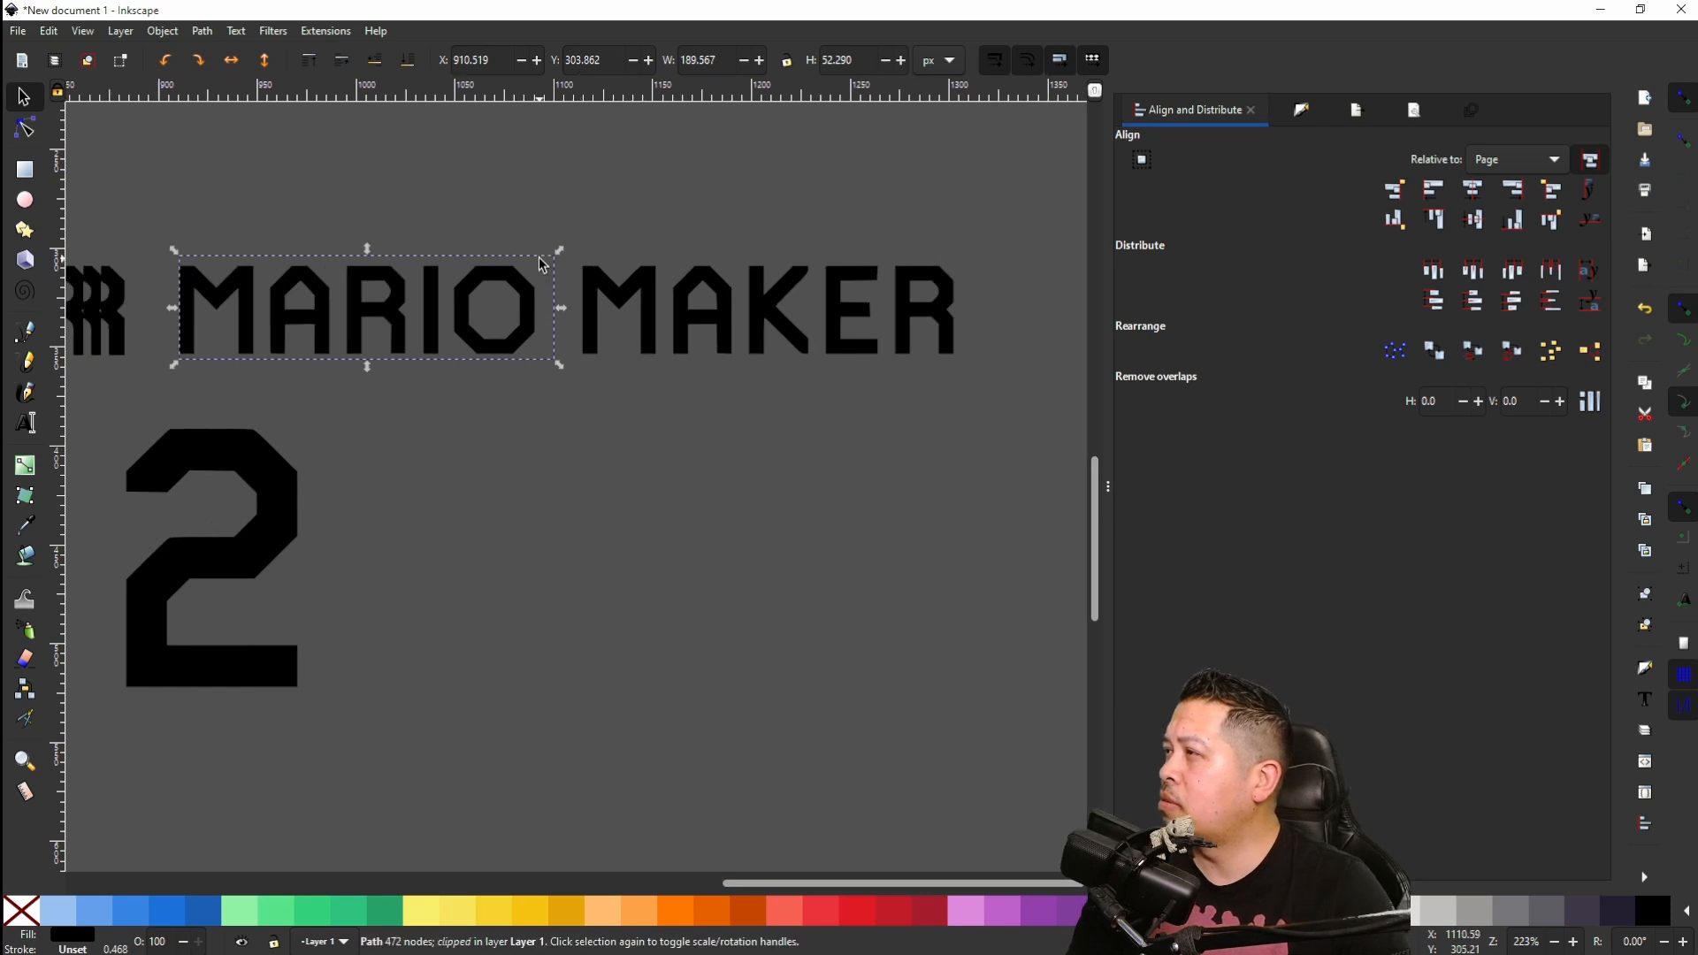
pyautogui.keyDown('ctrl'); pyautogui.scroll(-2, 543, 264); pyautogui.keyUp('ctrl')
pyautogui.keyDown('ctrl'); pyautogui.scroll(4, 539, 256); pyautogui.keyUp('ctrl')
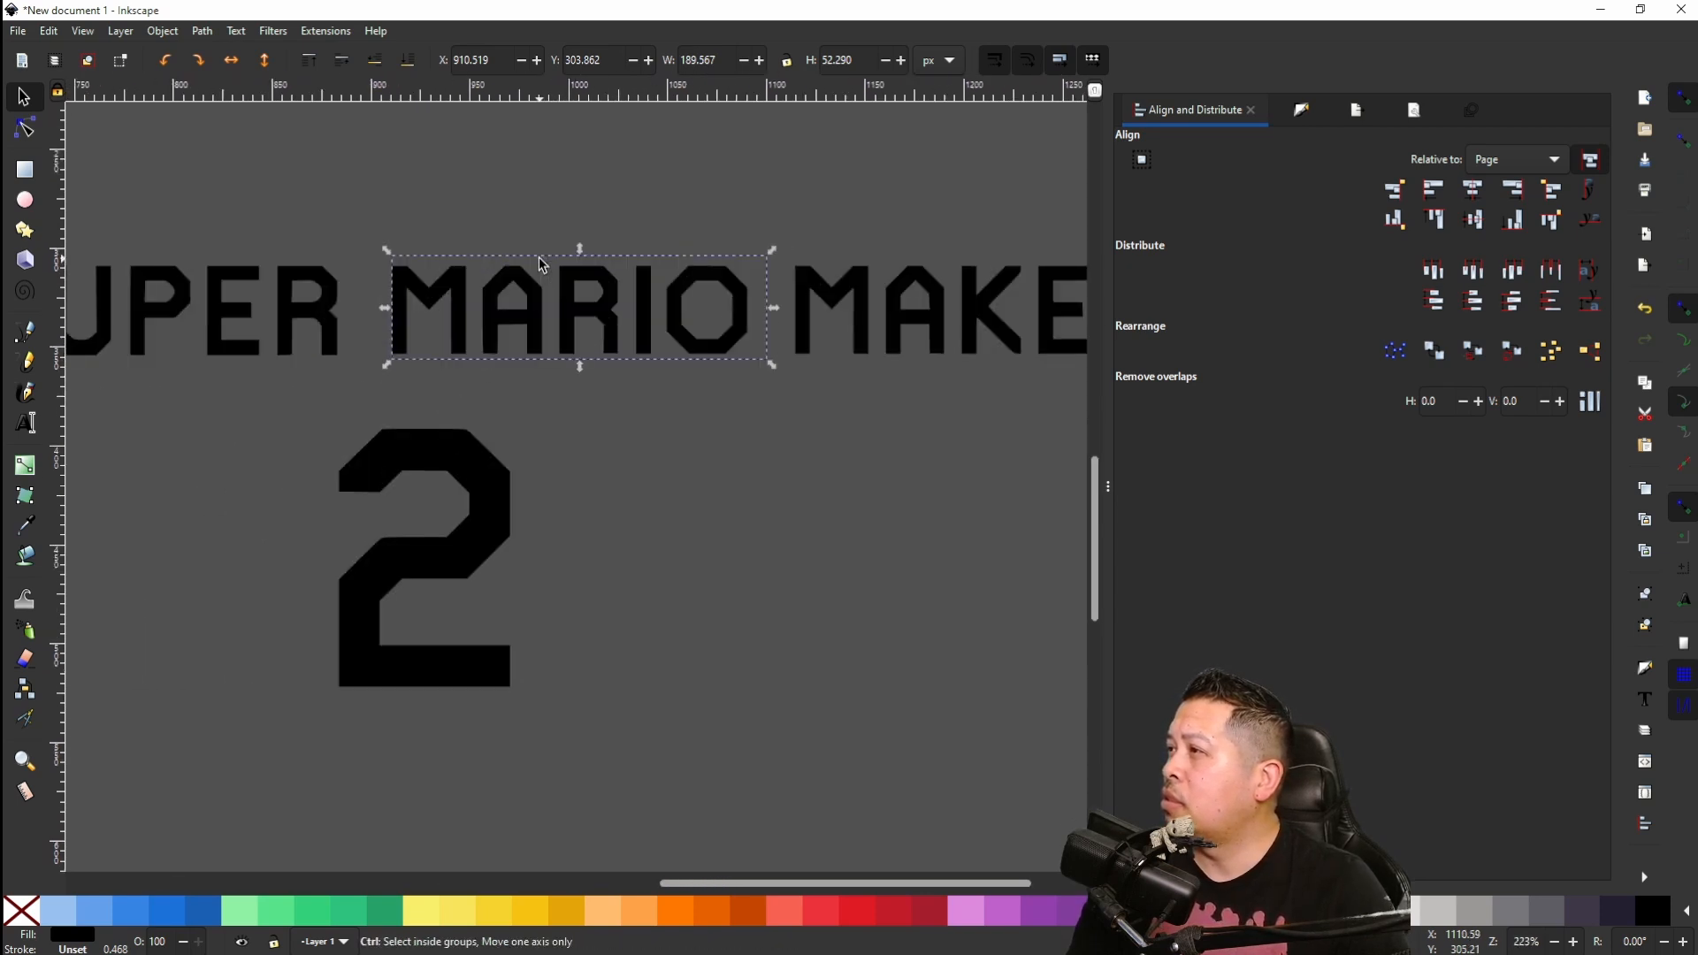
pyautogui.click(656, 435)
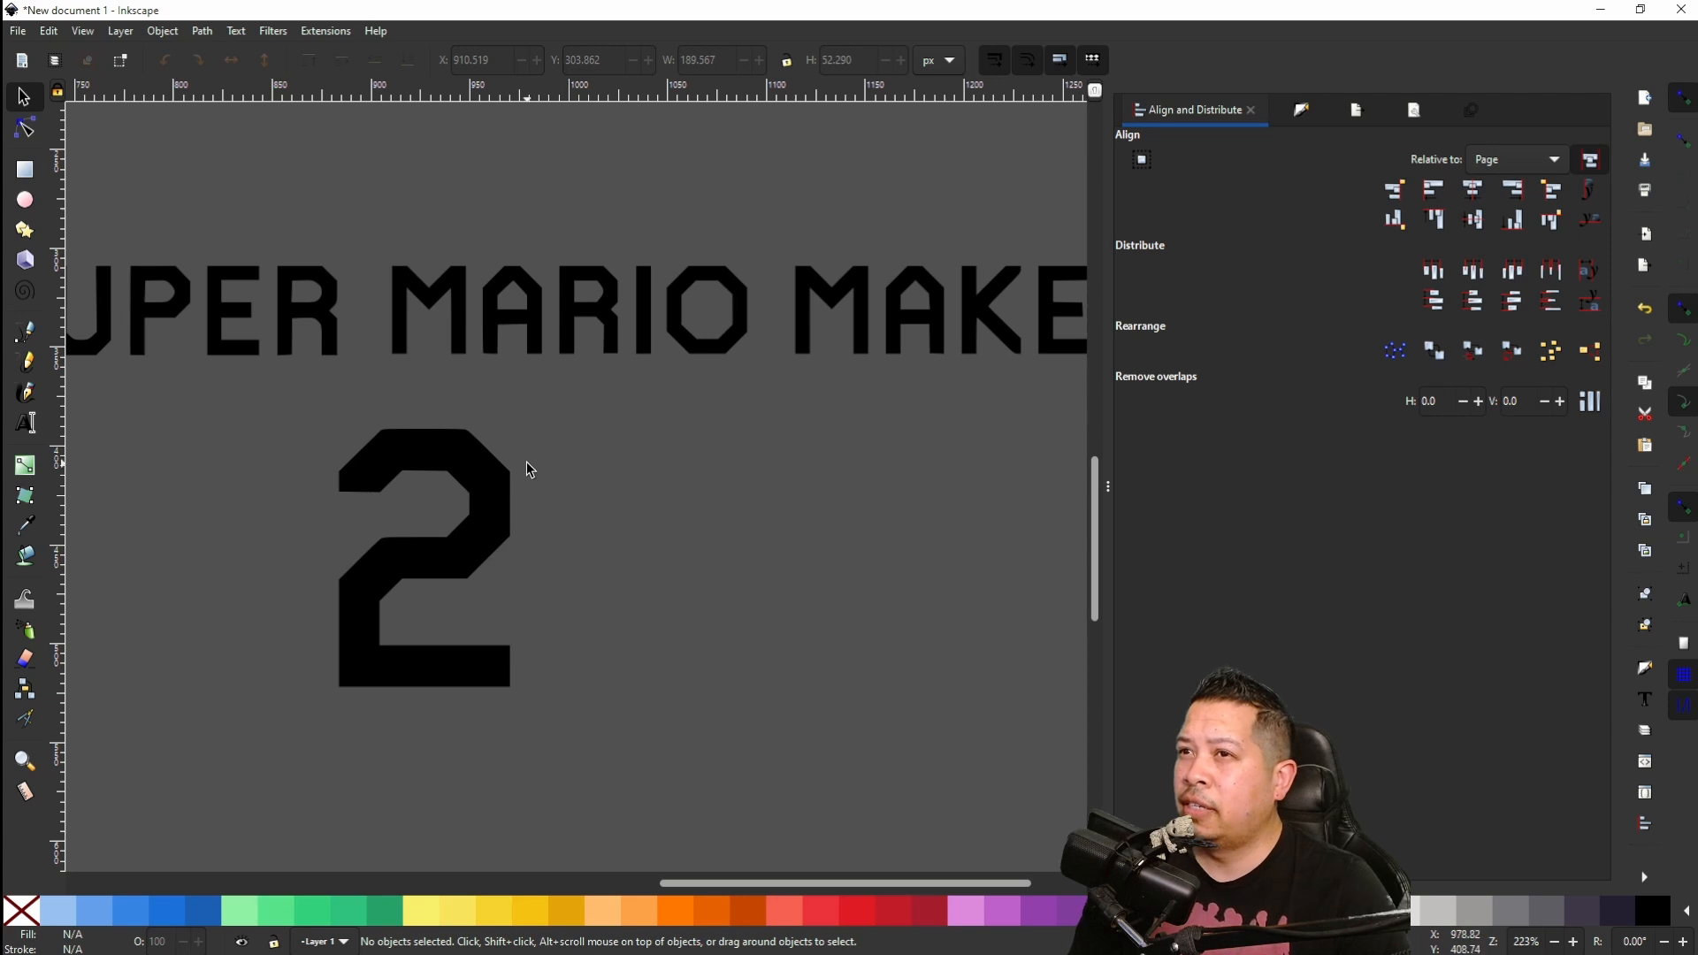
# Step: Move the 2 to the end of MAKER and shrink it to about 27.8 × 41.5 px
pyautogui.hscroll(3, 525, 462)
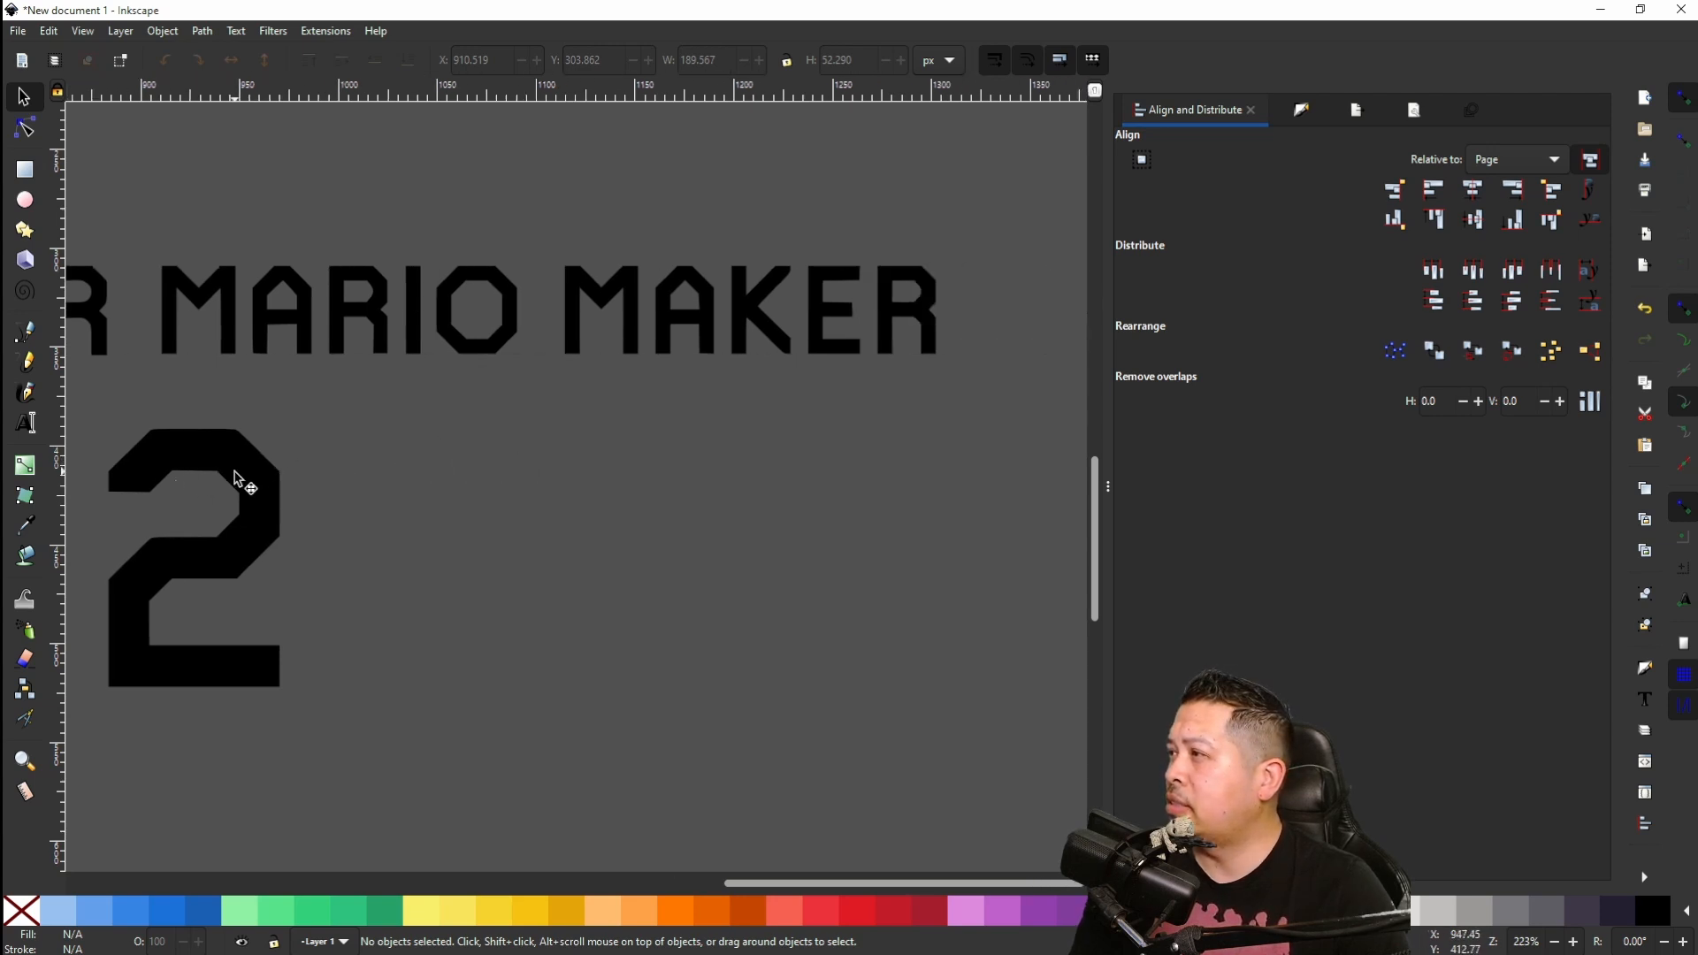
pyautogui.moveTo(235, 478); pyautogui.dragTo(1018, 252)
pyautogui.hscroll(3, 903, 243)
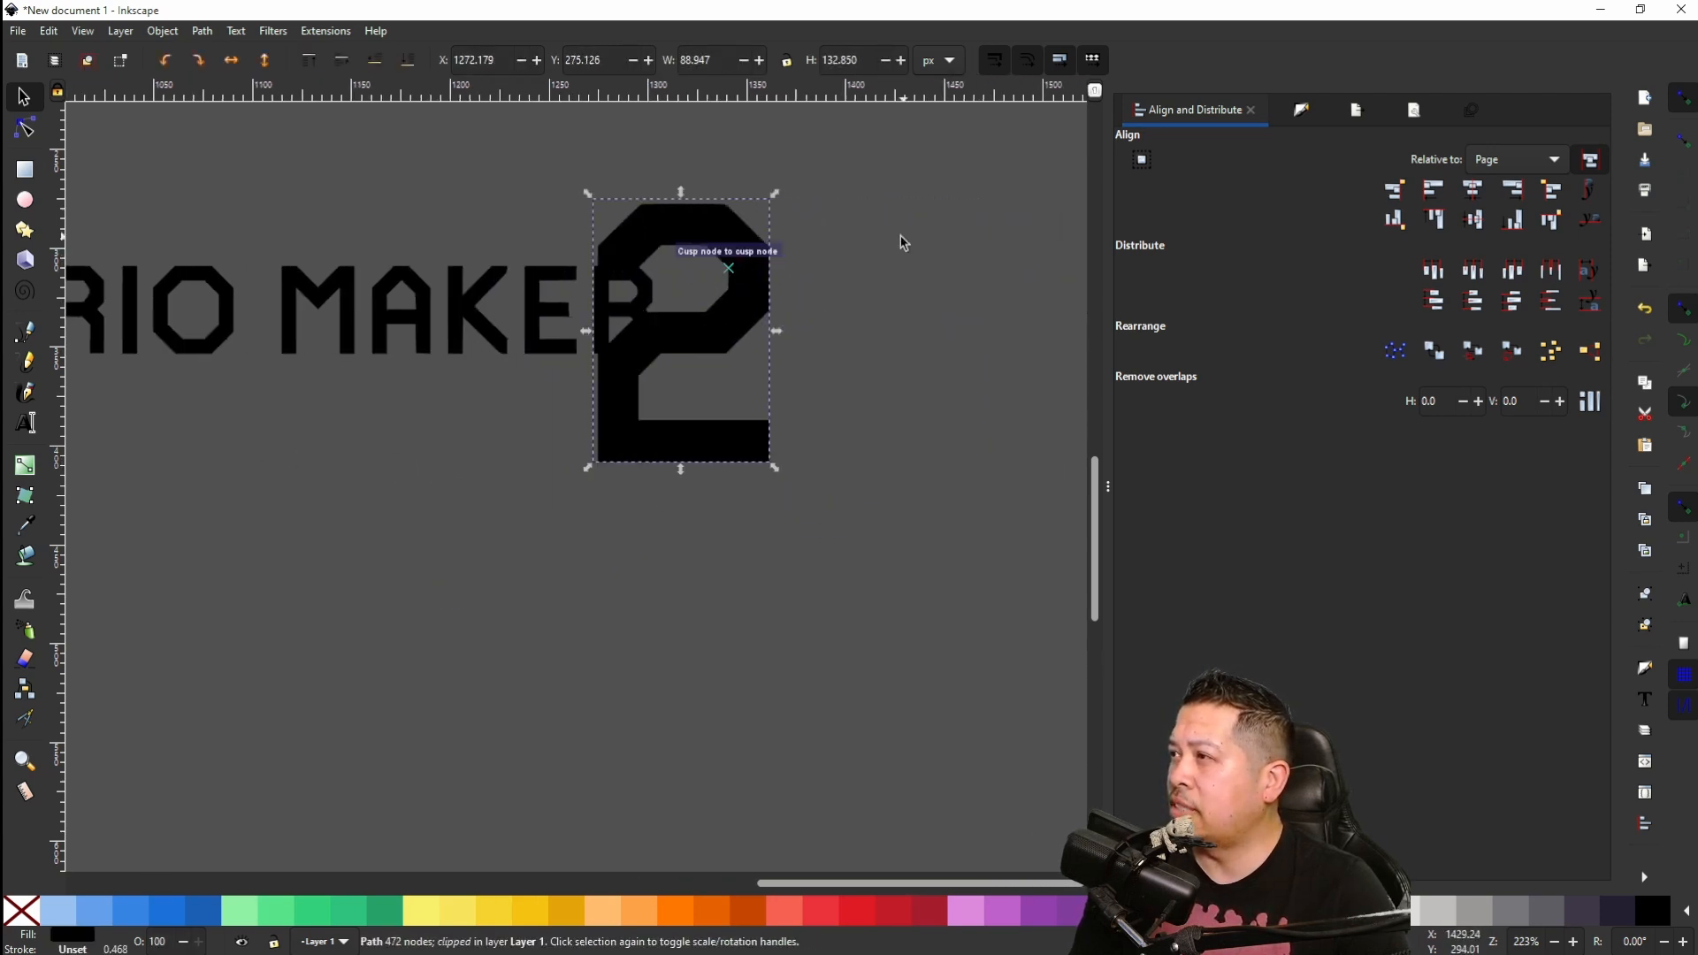
pyautogui.moveTo(685, 196); pyautogui.dragTo(662, 370)
pyautogui.moveTo(552, 417); pyautogui.dragTo(682, 297)
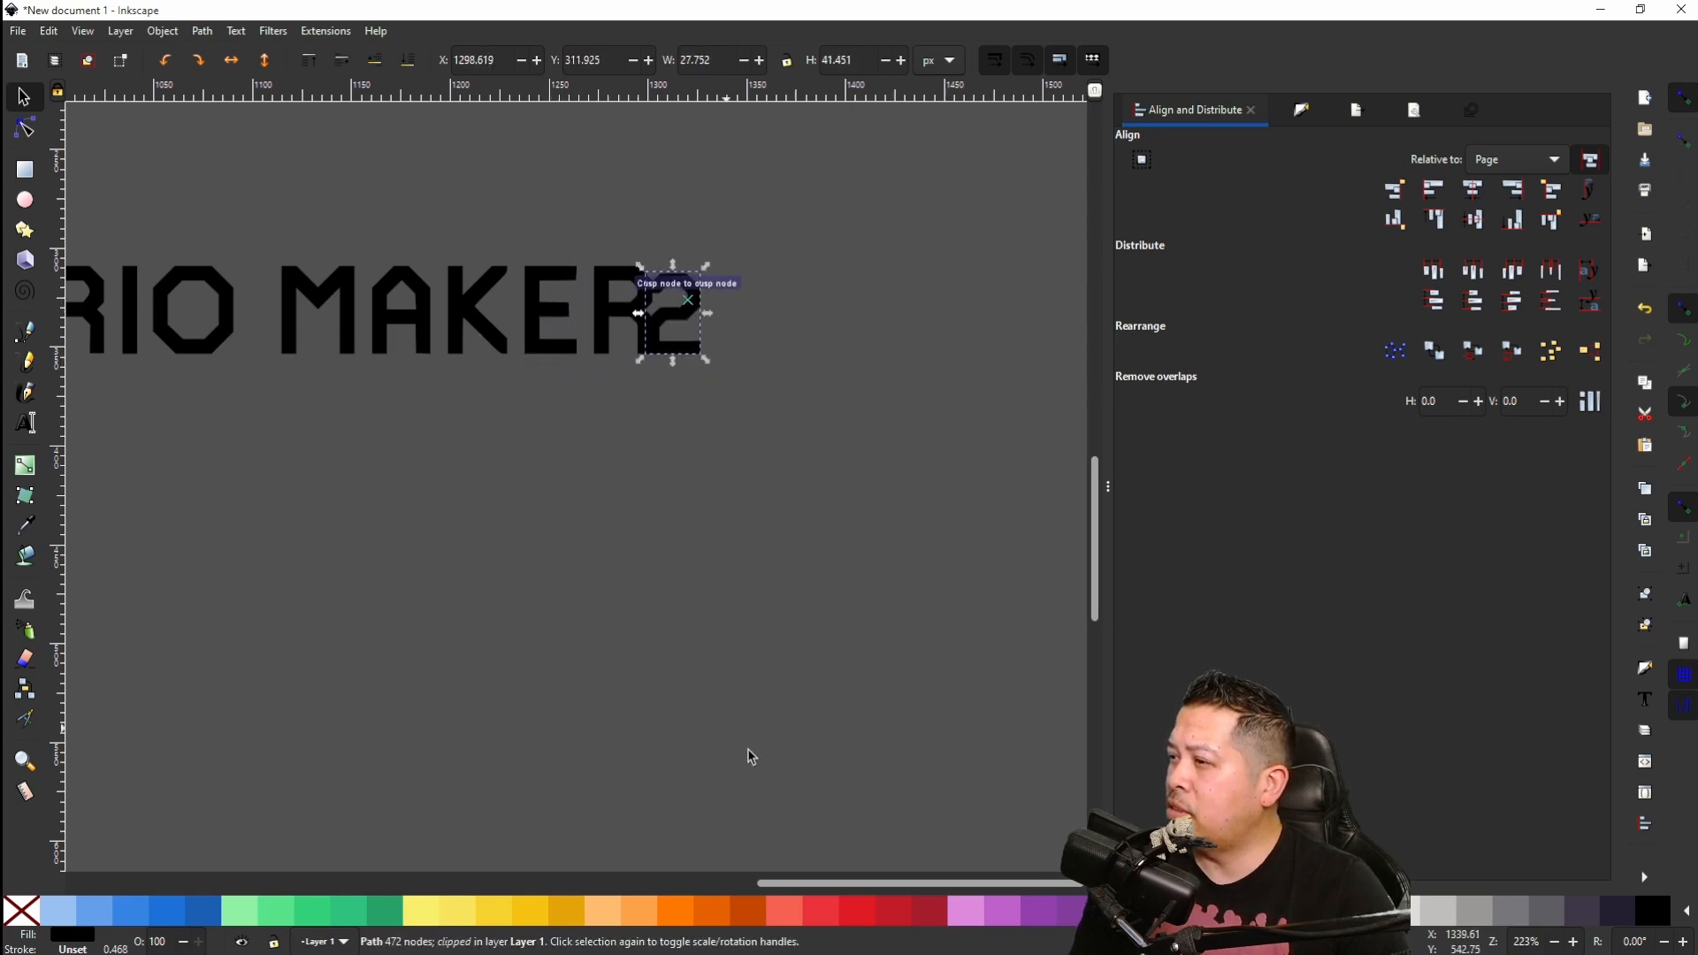
# Step: Fill the 2 with red and resize it over MAKER's final R to match the letter height, about 30.2 × 45.1 px
pyautogui.click(873, 909)
pyautogui.scroll(4, 703, 332)
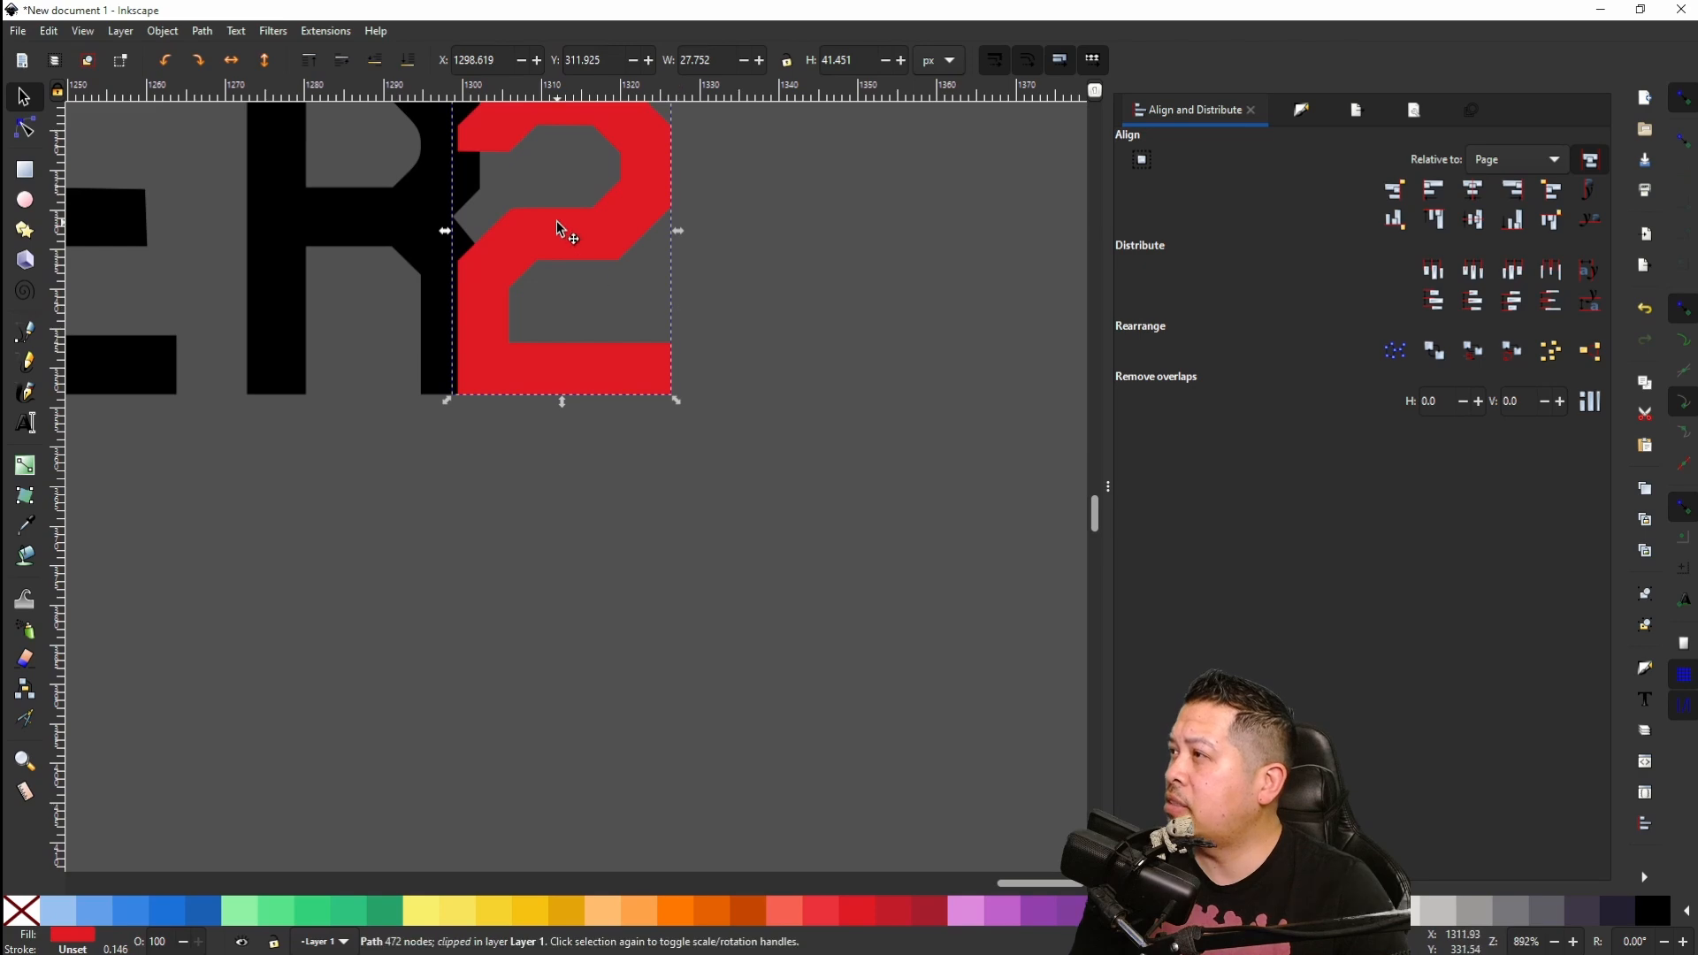
pyautogui.moveTo(468, 216); pyautogui.dragTo(396, 161)
pyautogui.scroll(2, 445, 271)
pyautogui.scroll(-6, 436, 561)
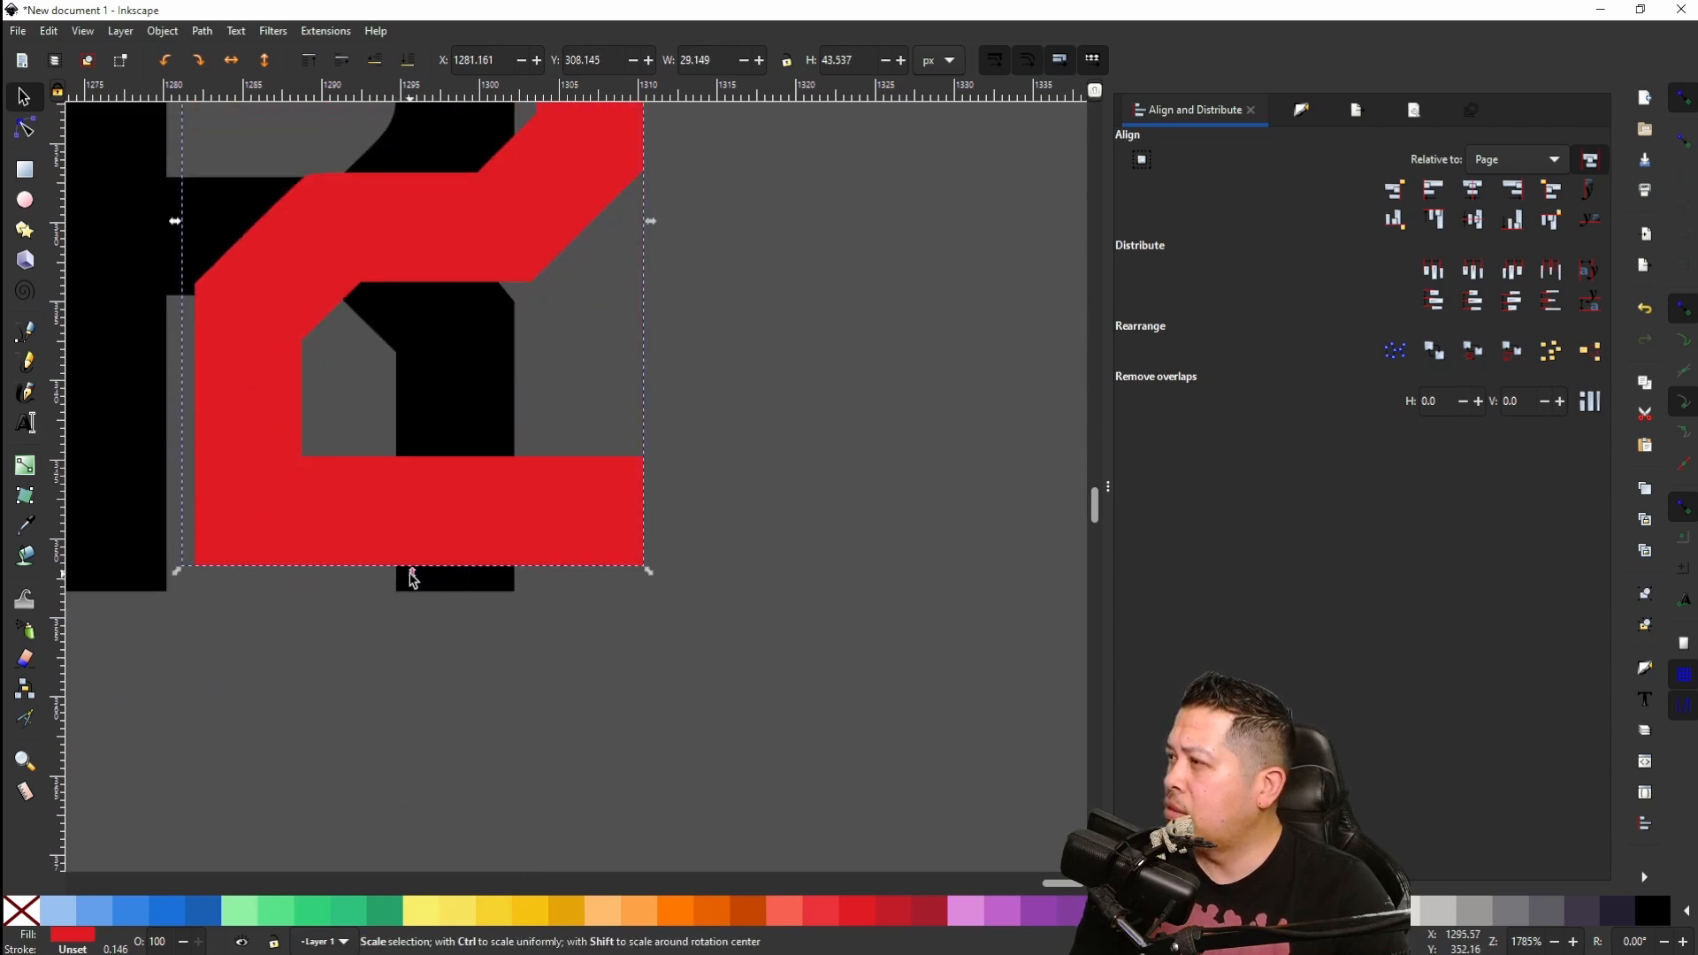
pyautogui.moveTo(413, 579); pyautogui.dragTo(403, 599)
pyautogui.scroll(5, 393, 549)
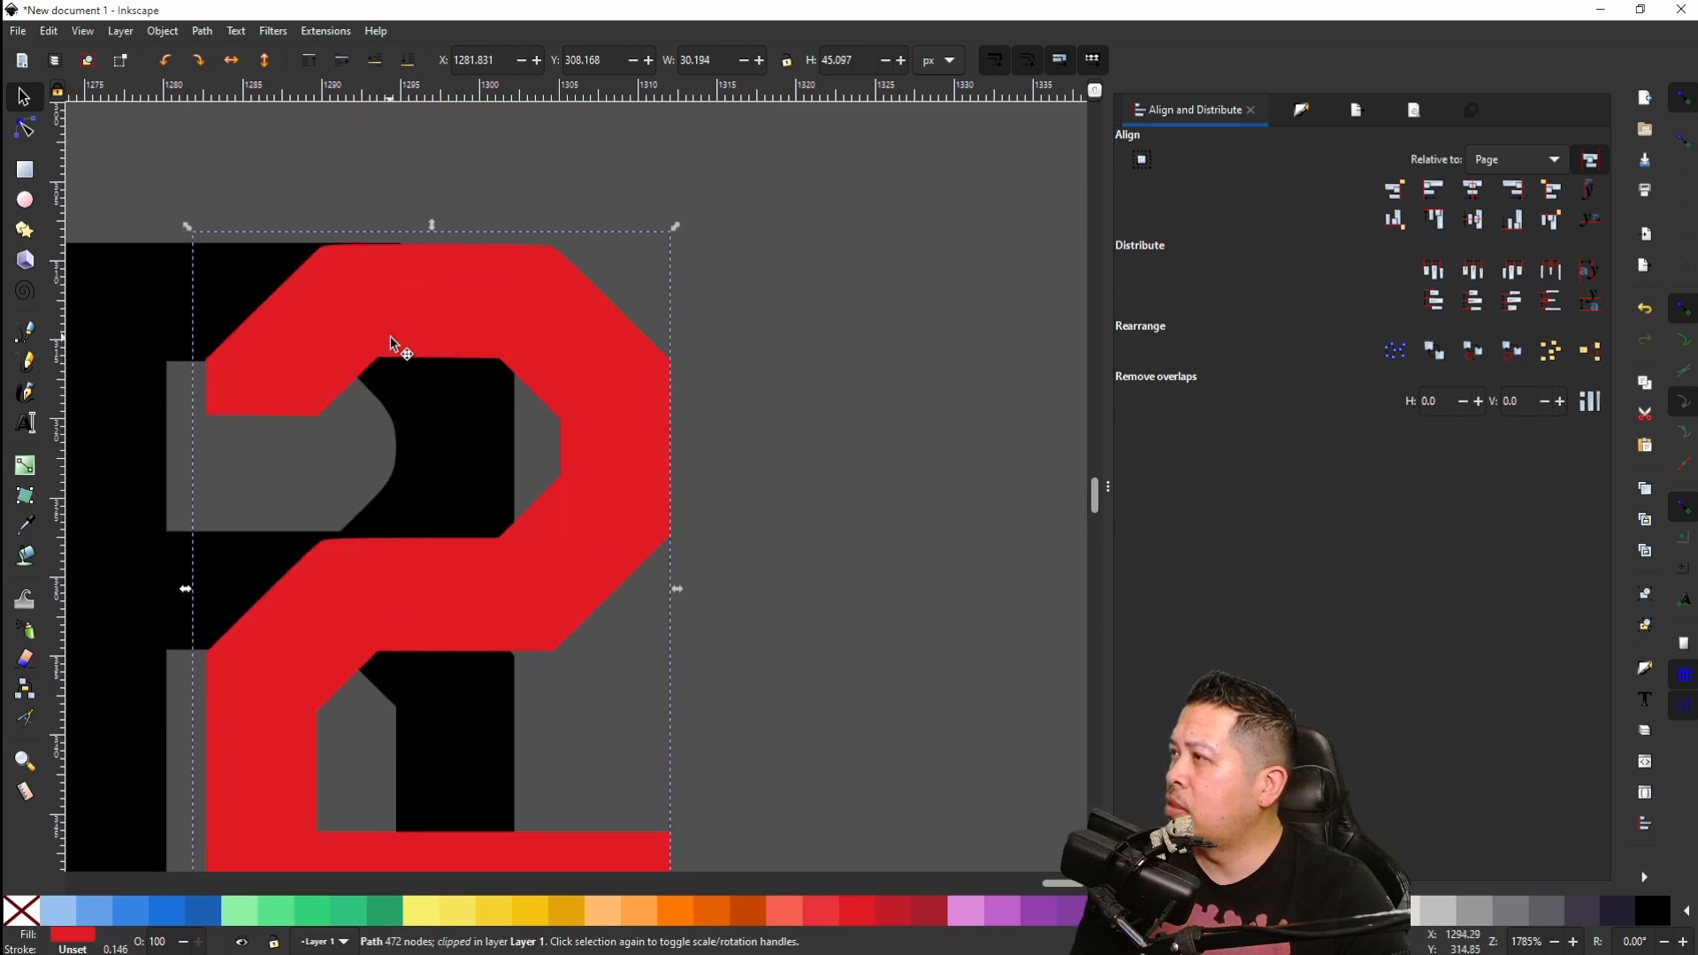
pyautogui.scroll(-6, 393, 345)
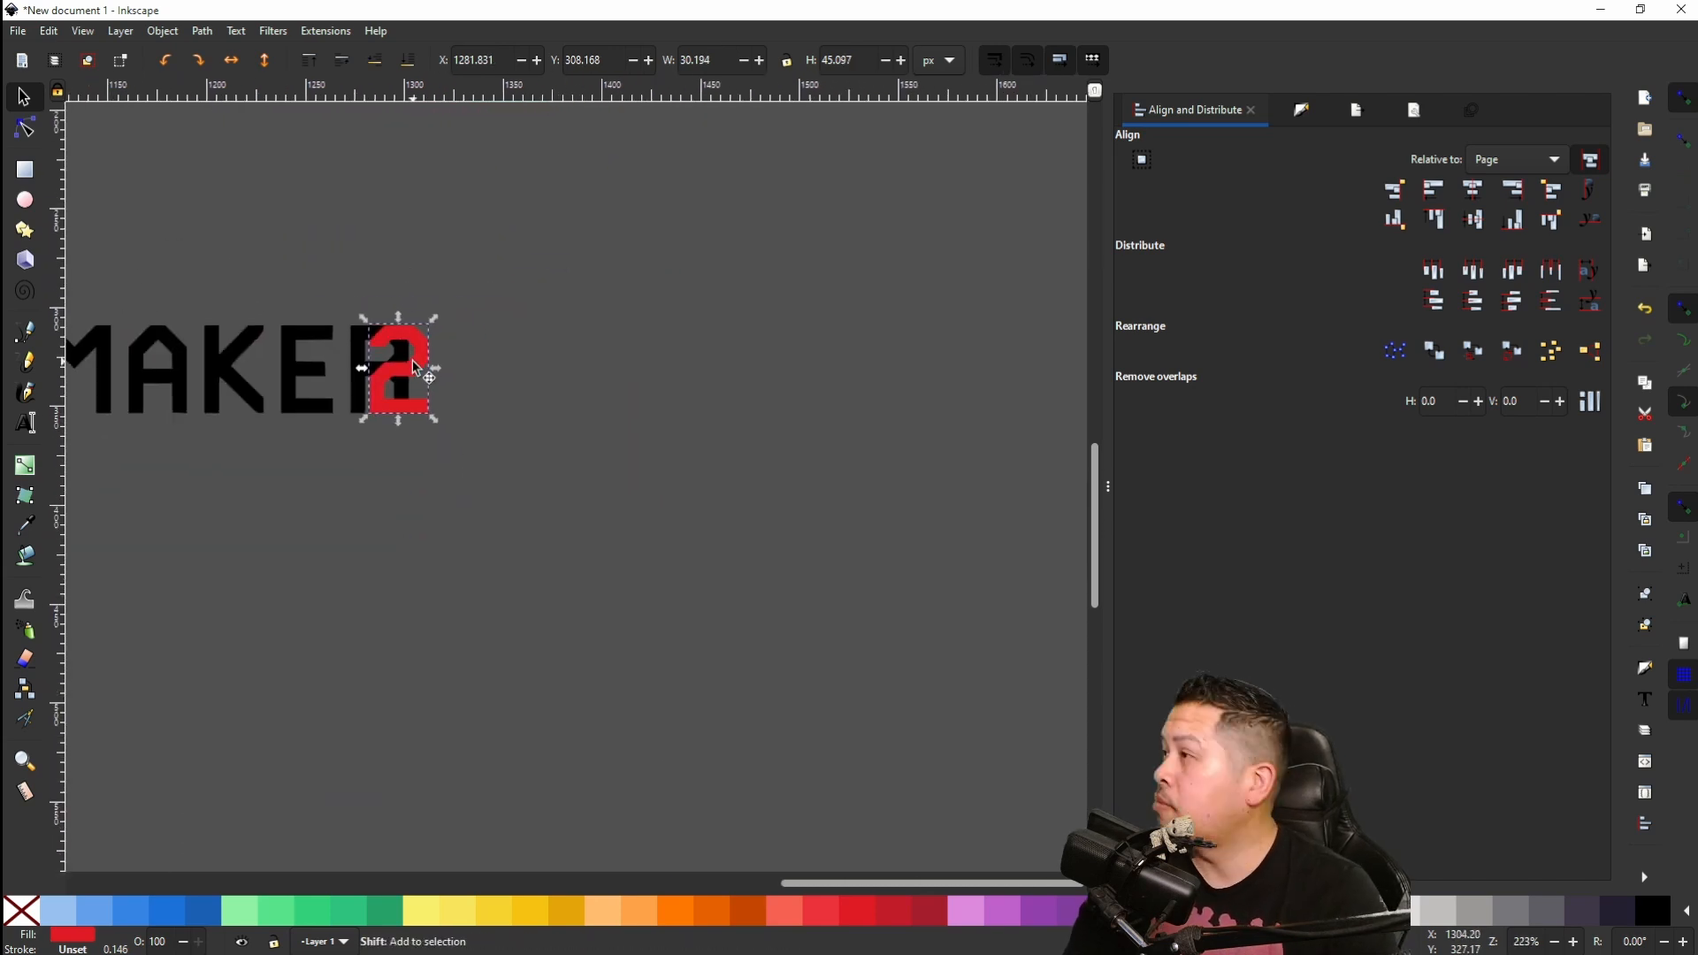
# Step: Shift the red 2 horizontally off MAKER's final R to about X 1323.8 px, leaving a word gap
pyautogui.hotkey('shift', 'Right')
pyautogui.hotkey('shift', 'Right')
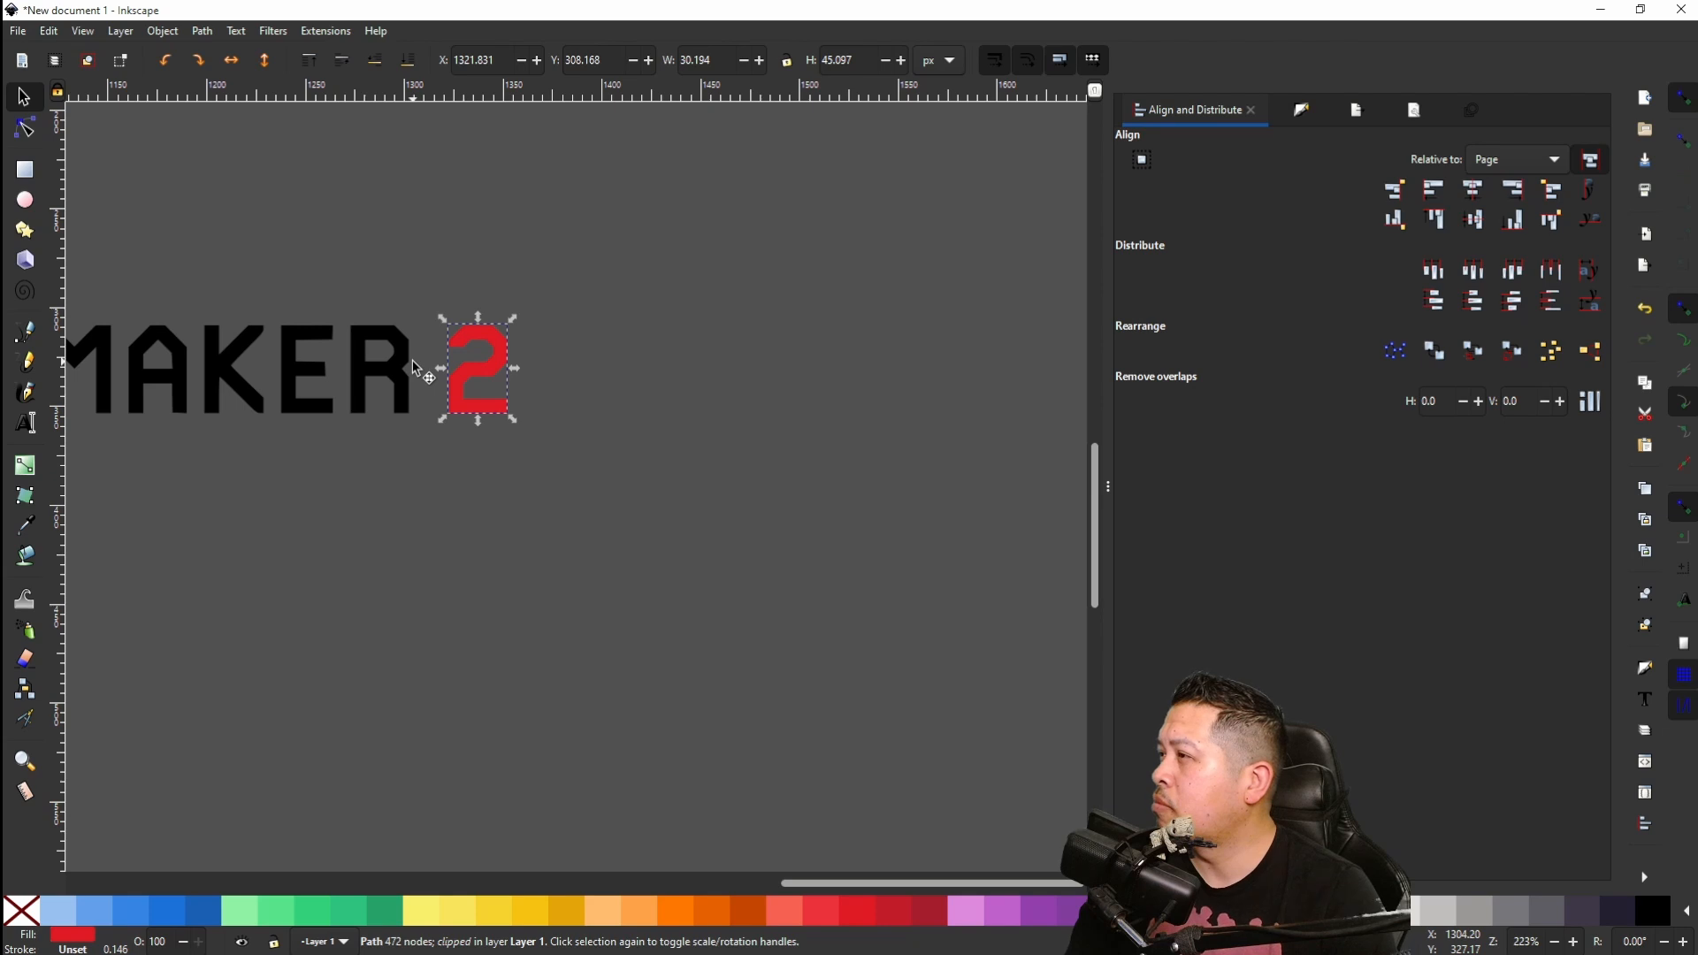
pyautogui.hscroll(-6, 433, 348)
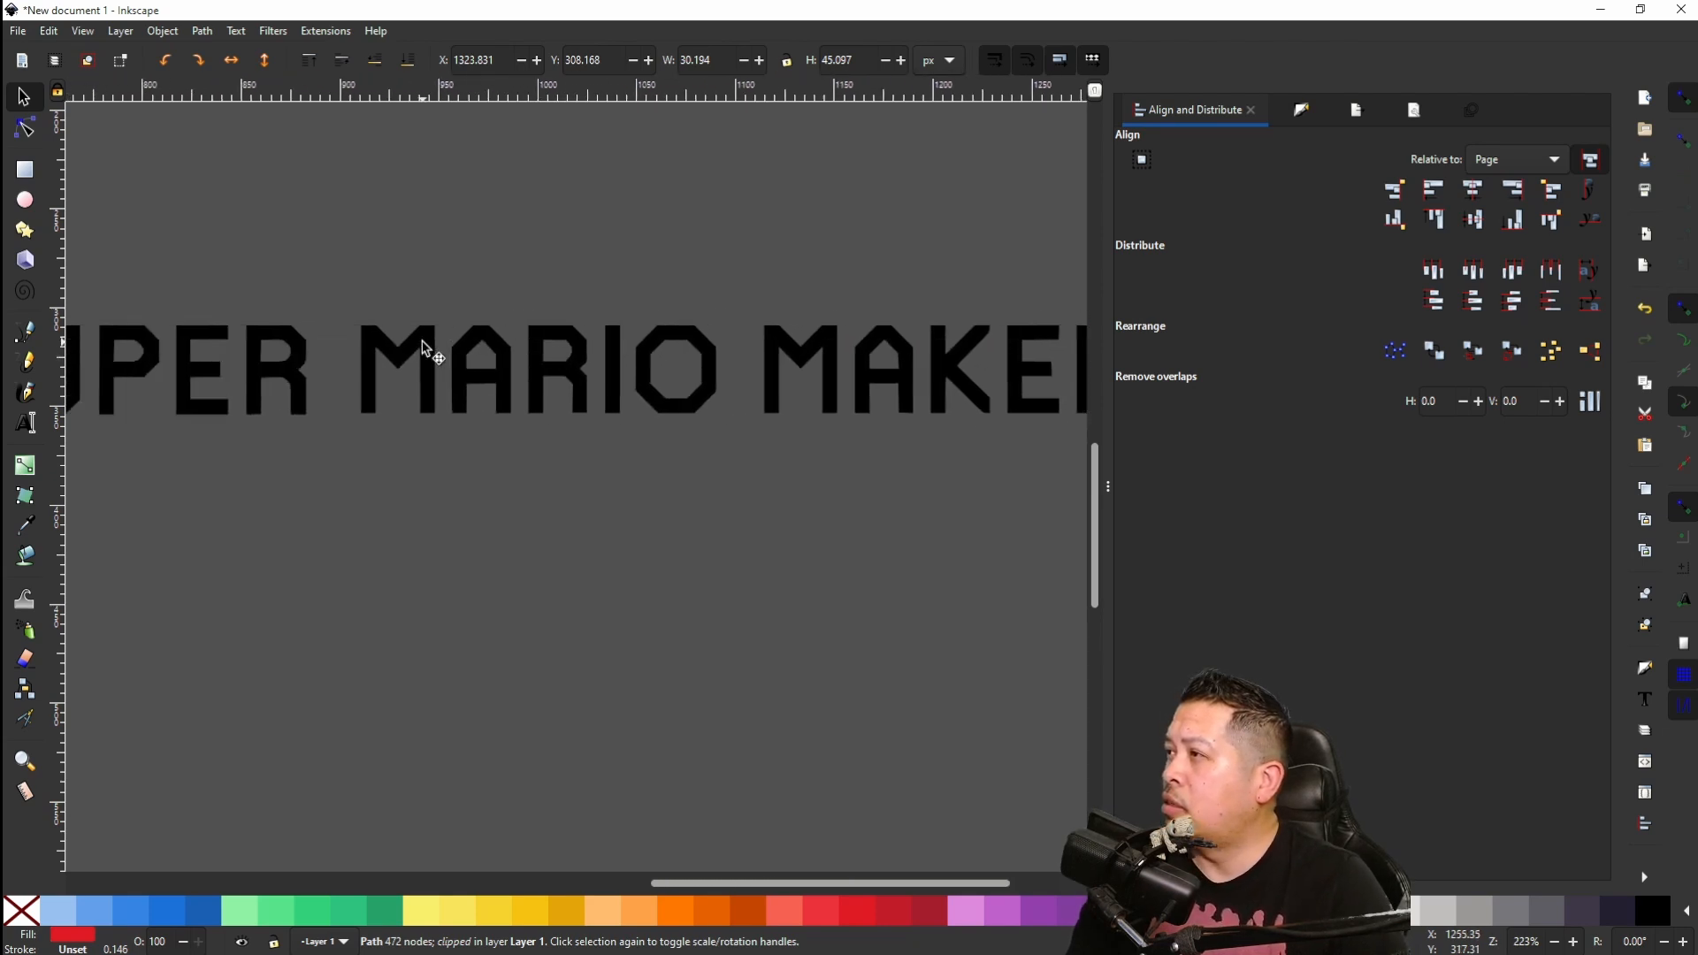
# Step: Group the SUPER, MARIO, MAKER and 2 pieces and rotate the group 90° clockwise
pyautogui.scroll(-2, 398, 352)
pyautogui.moveTo(878, 293); pyautogui.dragTo(332, 415)
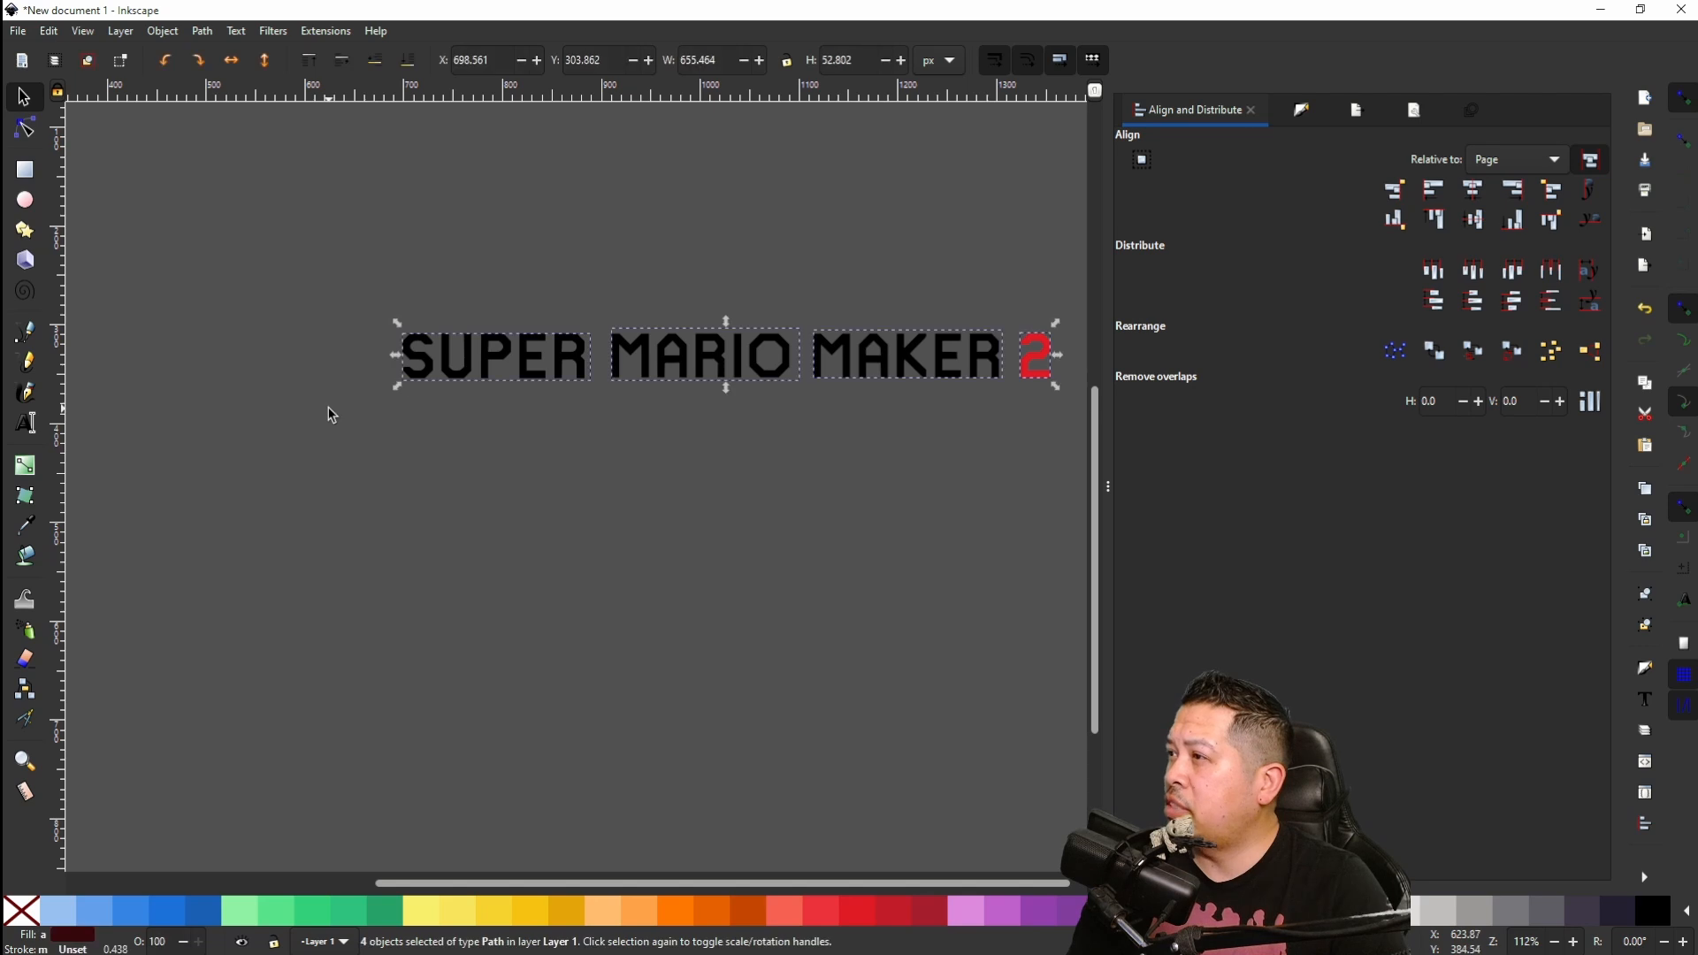
pyautogui.click(163, 31)
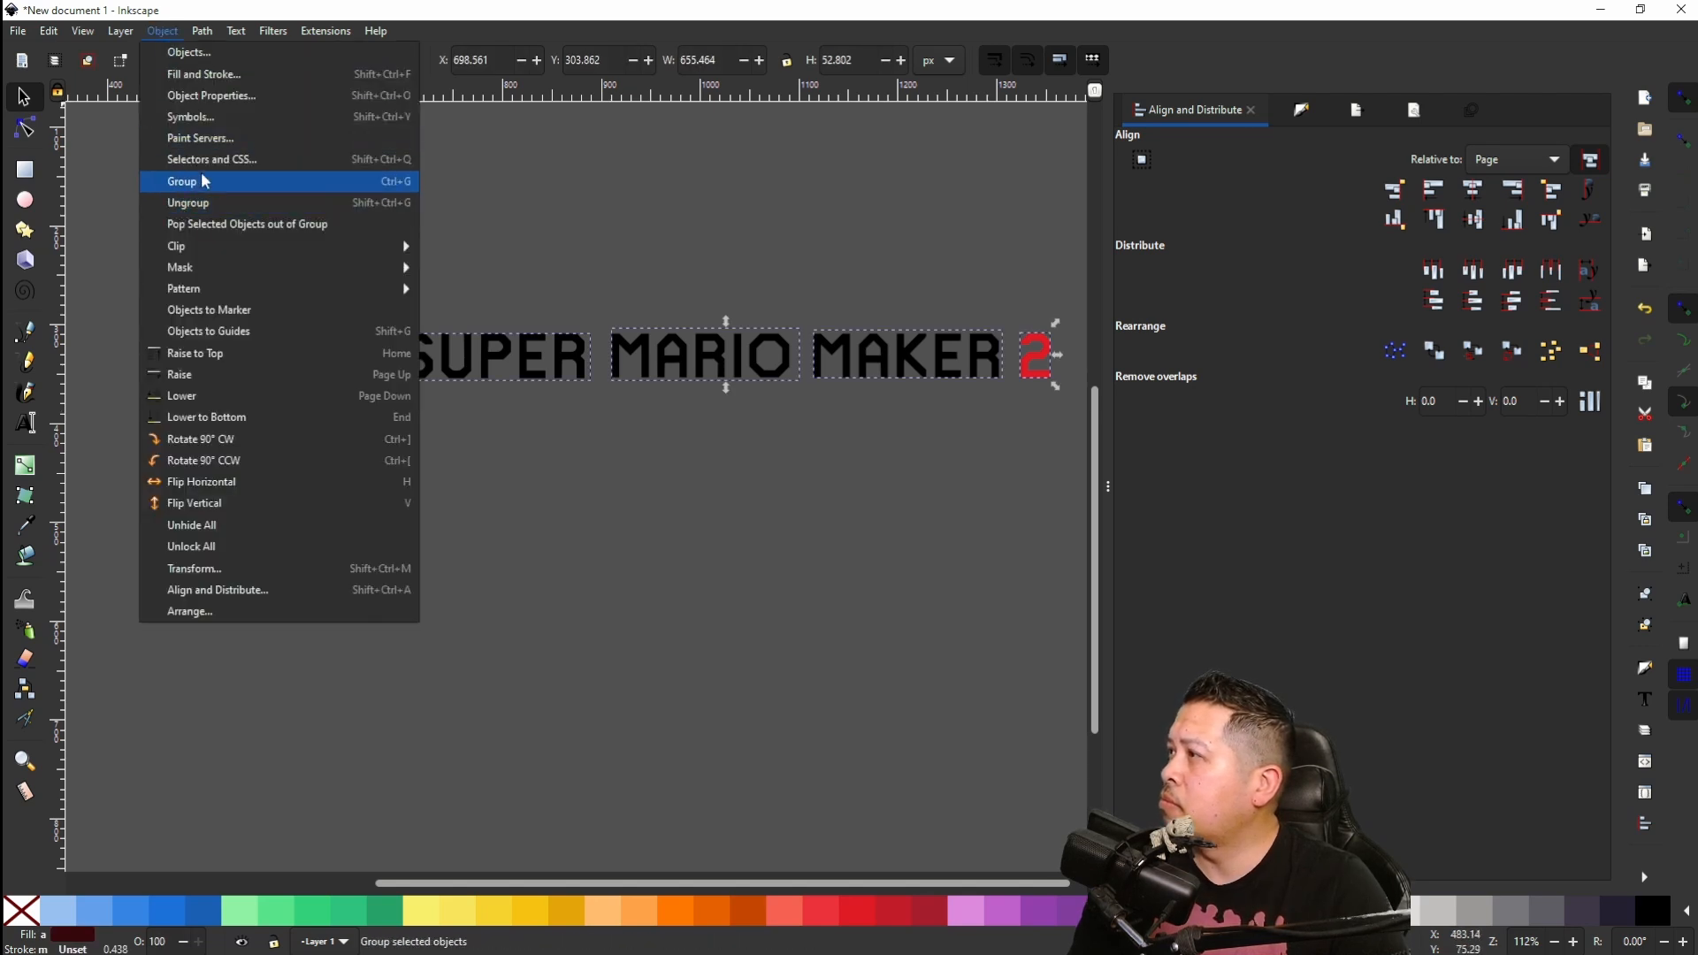
pyautogui.click(177, 179)
pyautogui.click(777, 354)
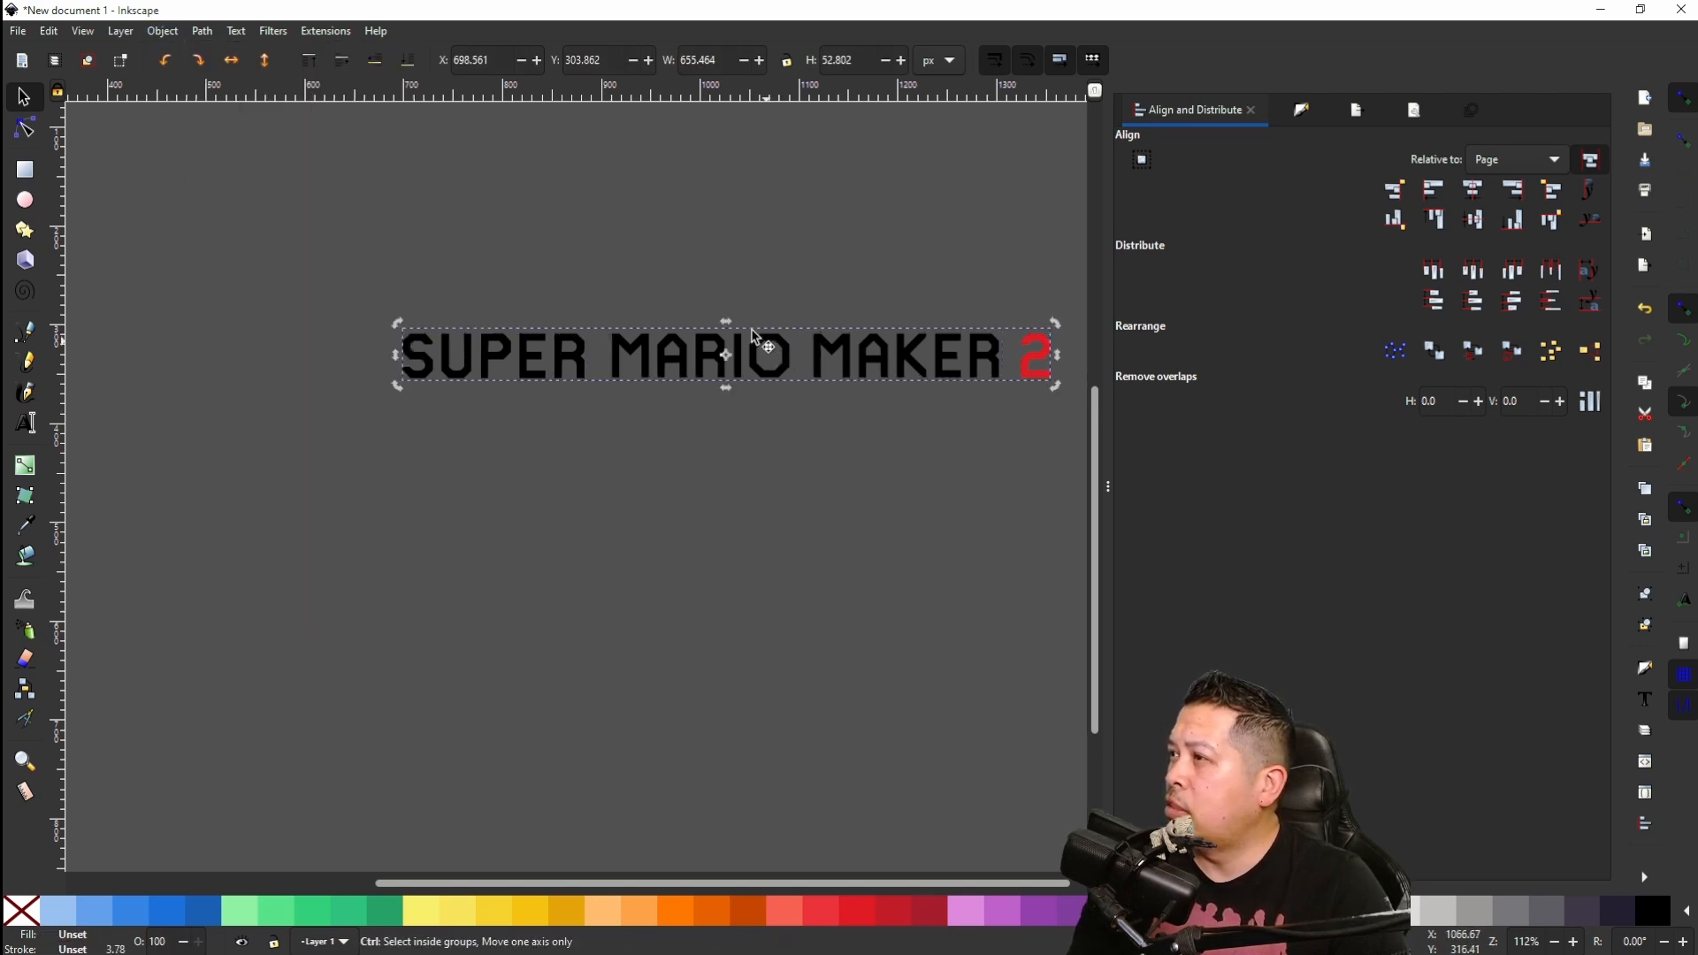
pyautogui.moveTo(395, 326); pyautogui.dragTo(725, 218)
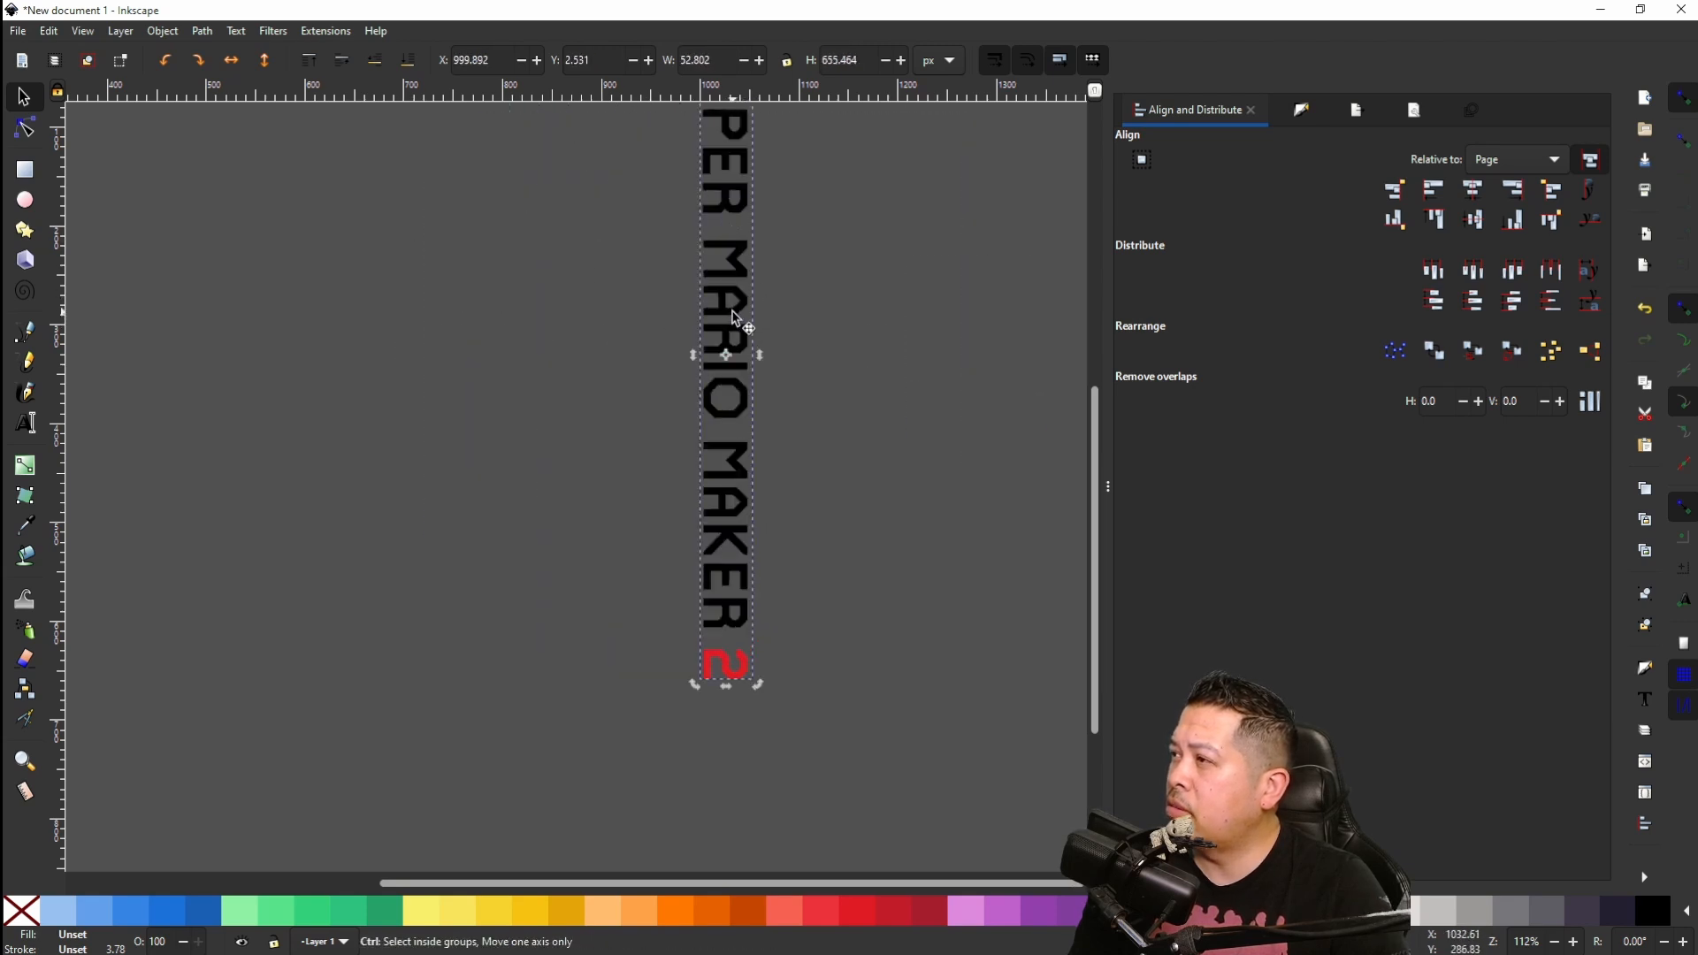
# Step: Move the rotated title group onto the spine page and shrink it proportionally to about 17.9 × 221.9 px
pyautogui.scroll(-3, 748, 324)
pyautogui.moveTo(735, 323); pyautogui.dragTo(365, 179)
pyautogui.hscroll(-5, 405, 277)
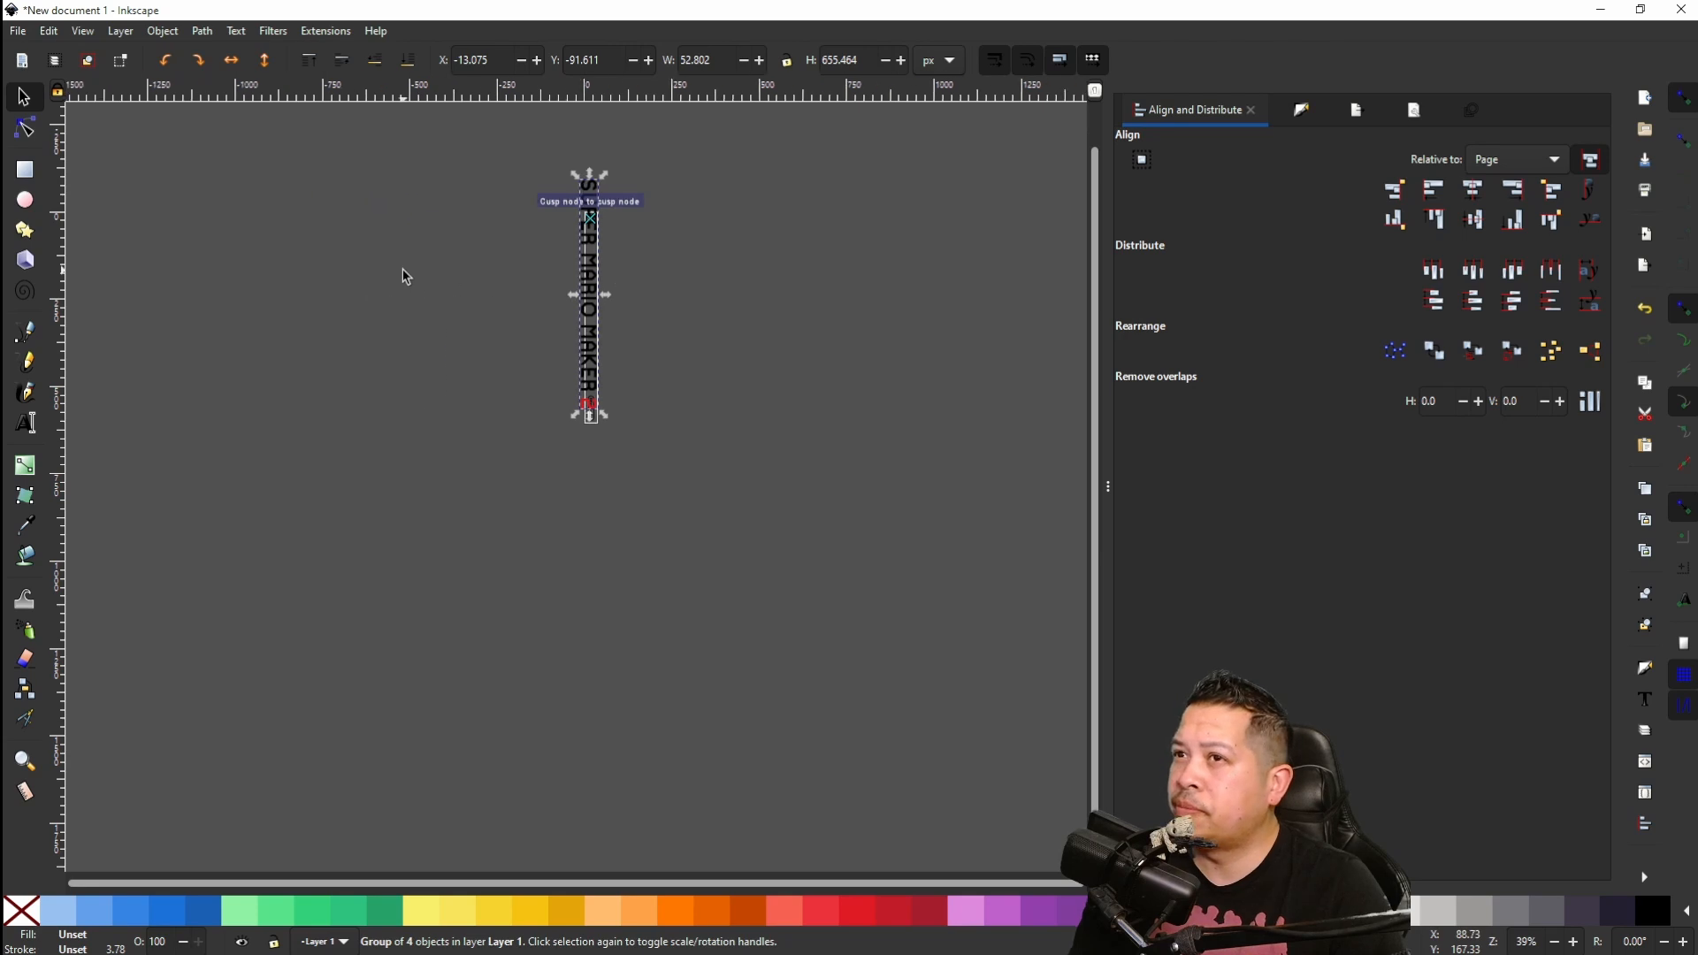
pyautogui.scroll(6, 753, 283)
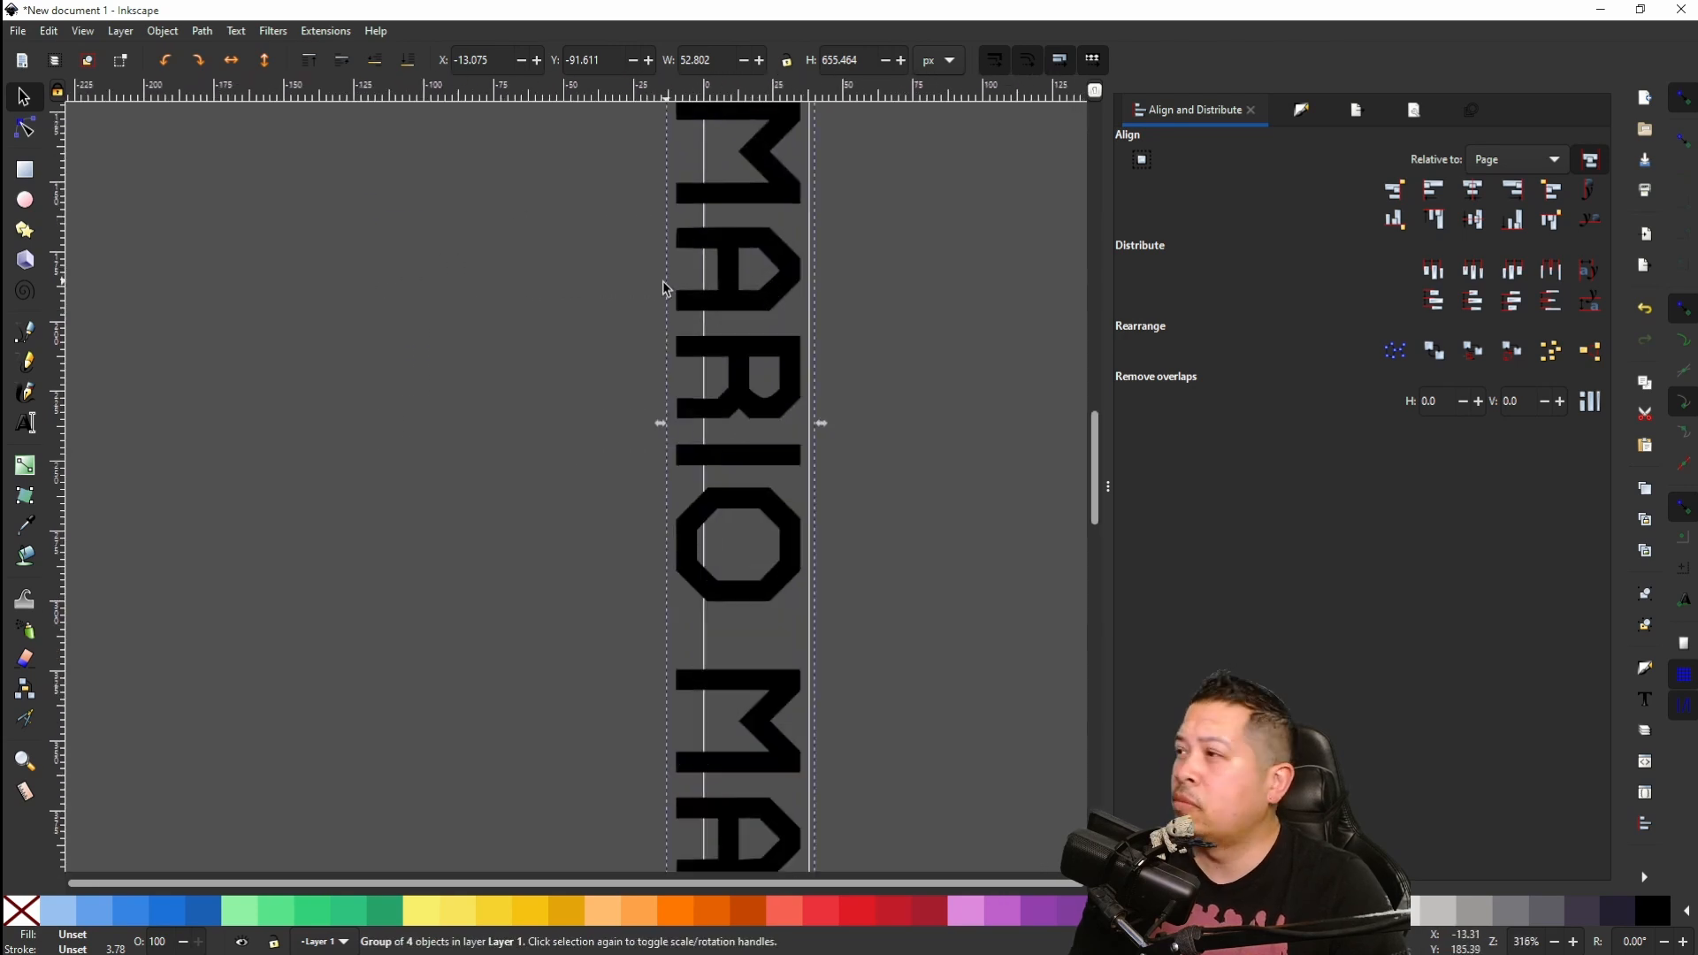
pyautogui.scroll(-4, 664, 288)
pyautogui.moveTo(659, 283); pyautogui.dragTo(850, 319)
# Step: Place the title just below the Switch logo at about Y 39.2 px and enlarge it to about 21.5 × 267.4 px
pyautogui.scroll(8, 838, 316)
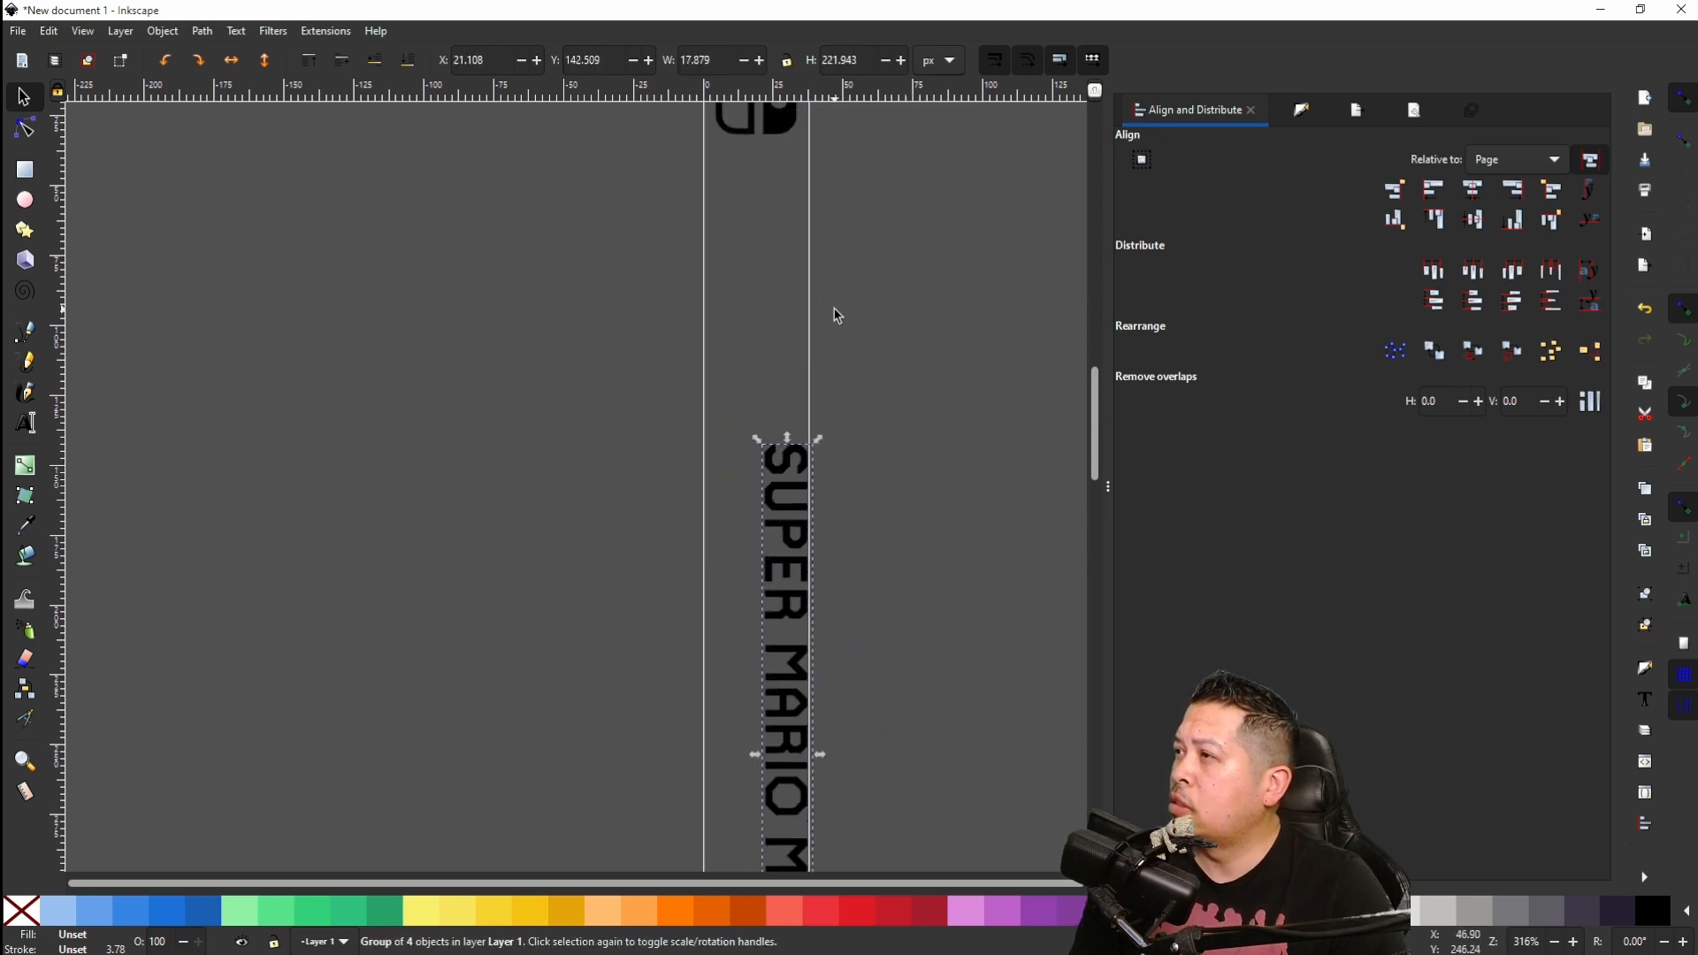
pyautogui.moveTo(792, 451); pyautogui.dragTo(760, 164)
pyautogui.scroll(-8, 745, 440)
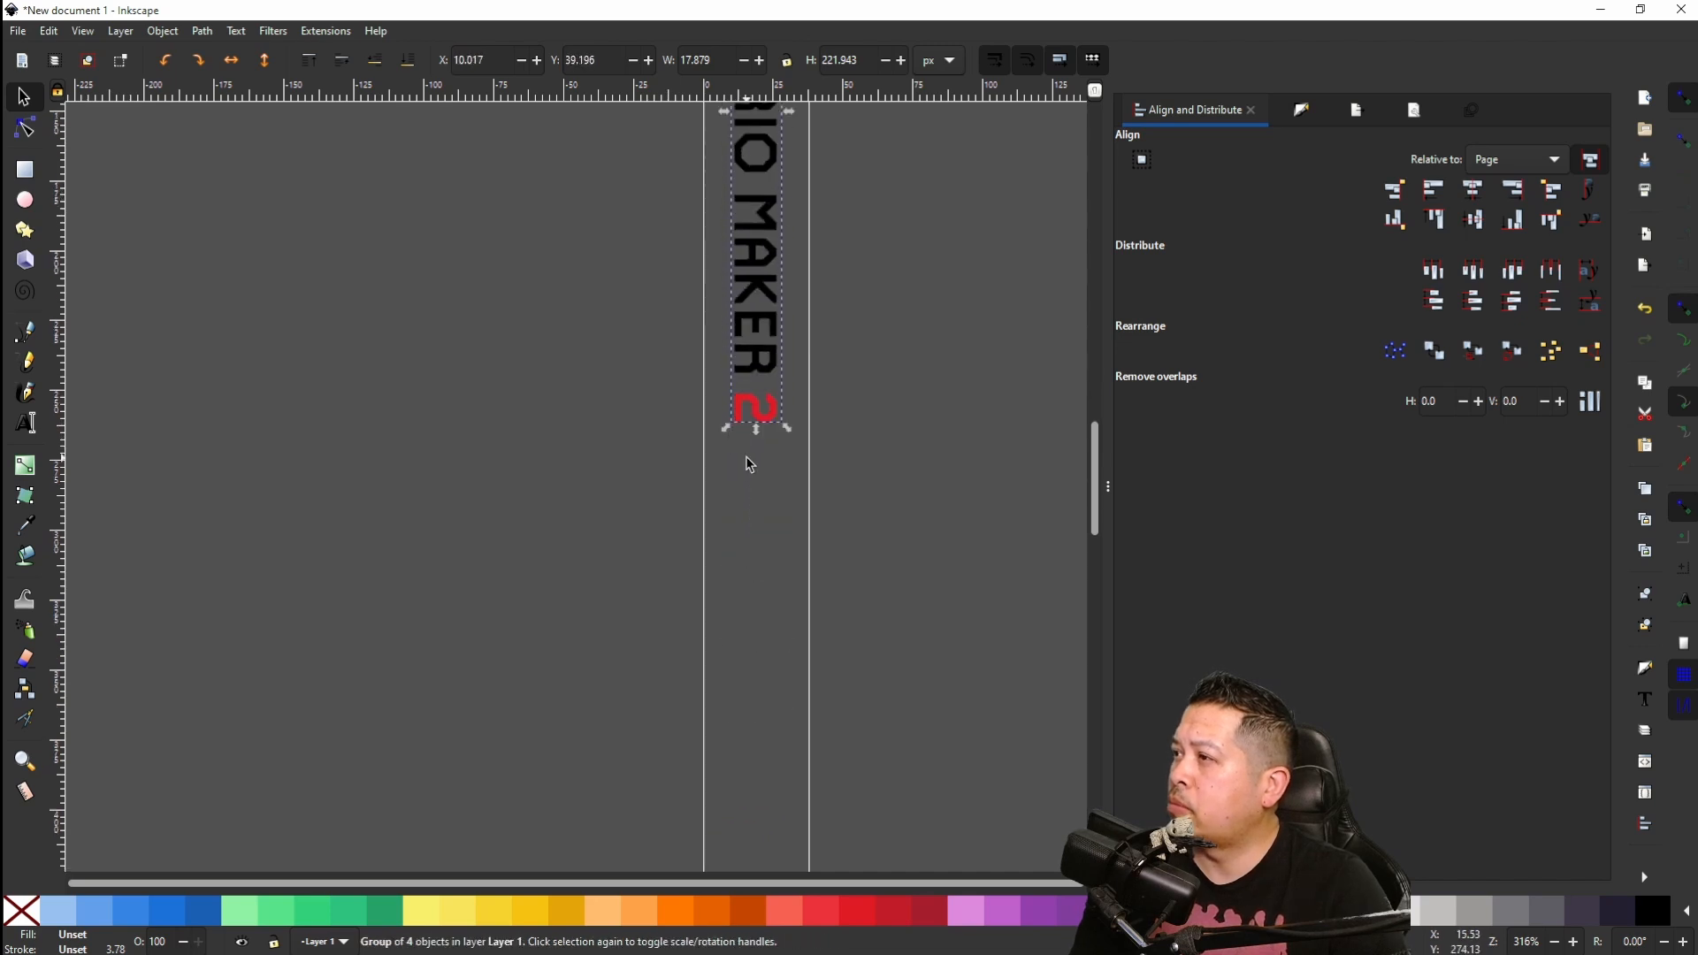
pyautogui.scroll(-4, 751, 460)
pyautogui.scroll(2, 753, 465)
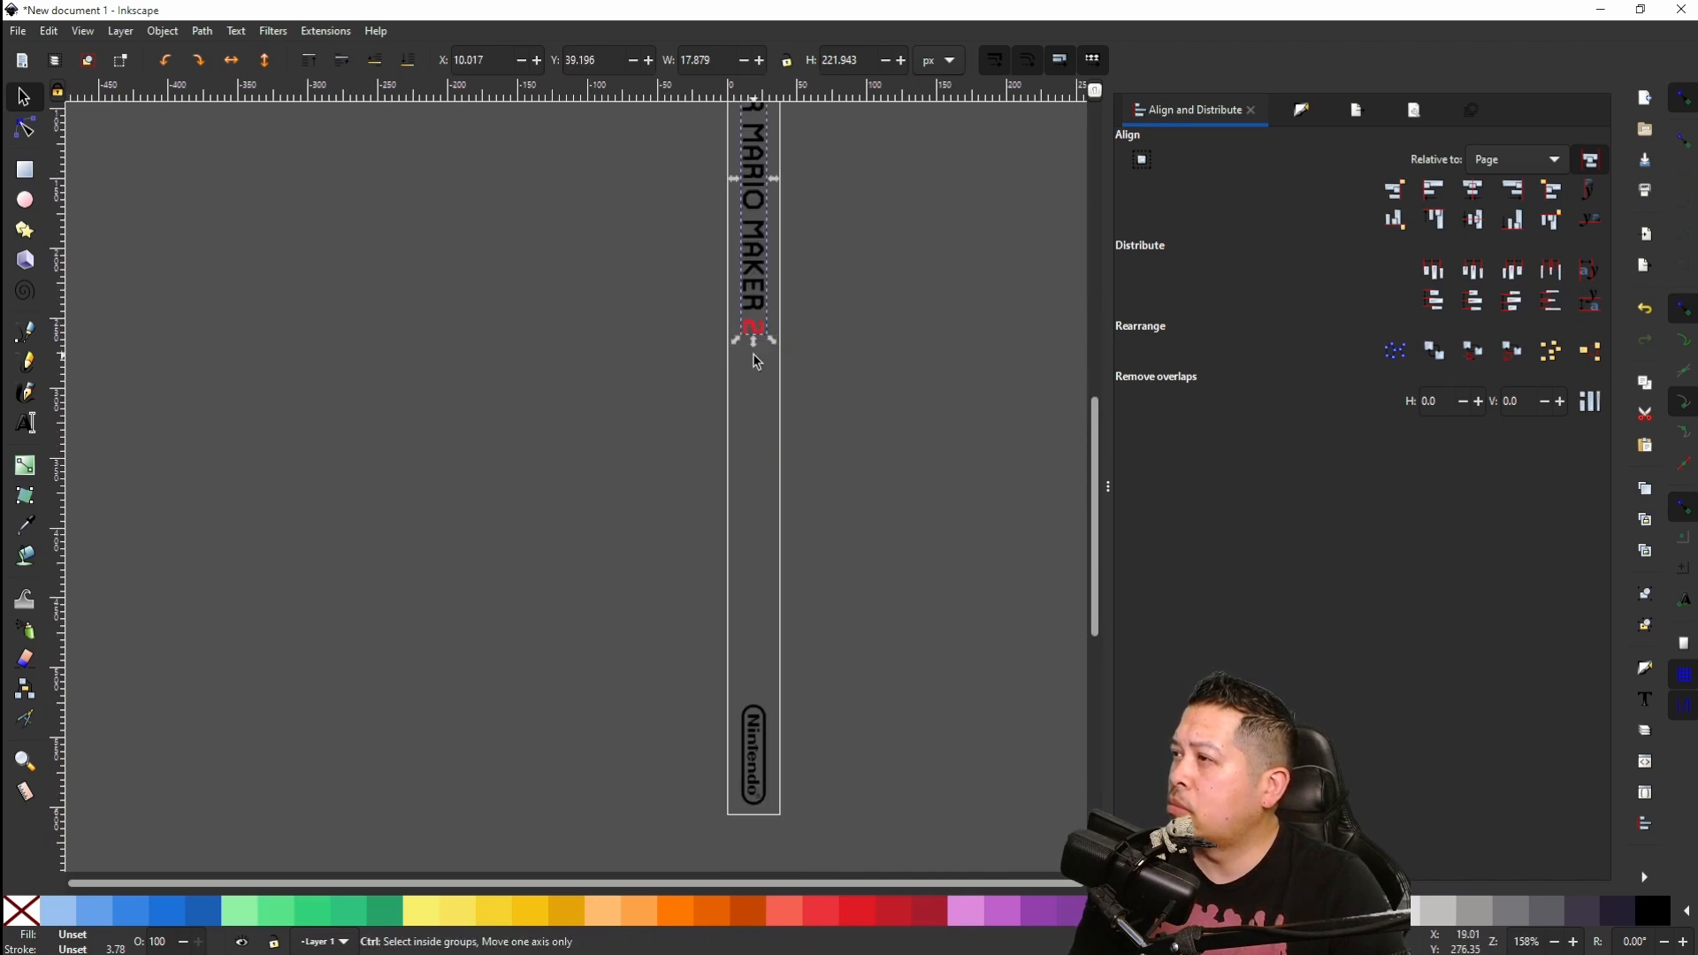
pyautogui.moveTo(751, 338); pyautogui.dragTo(751, 406)
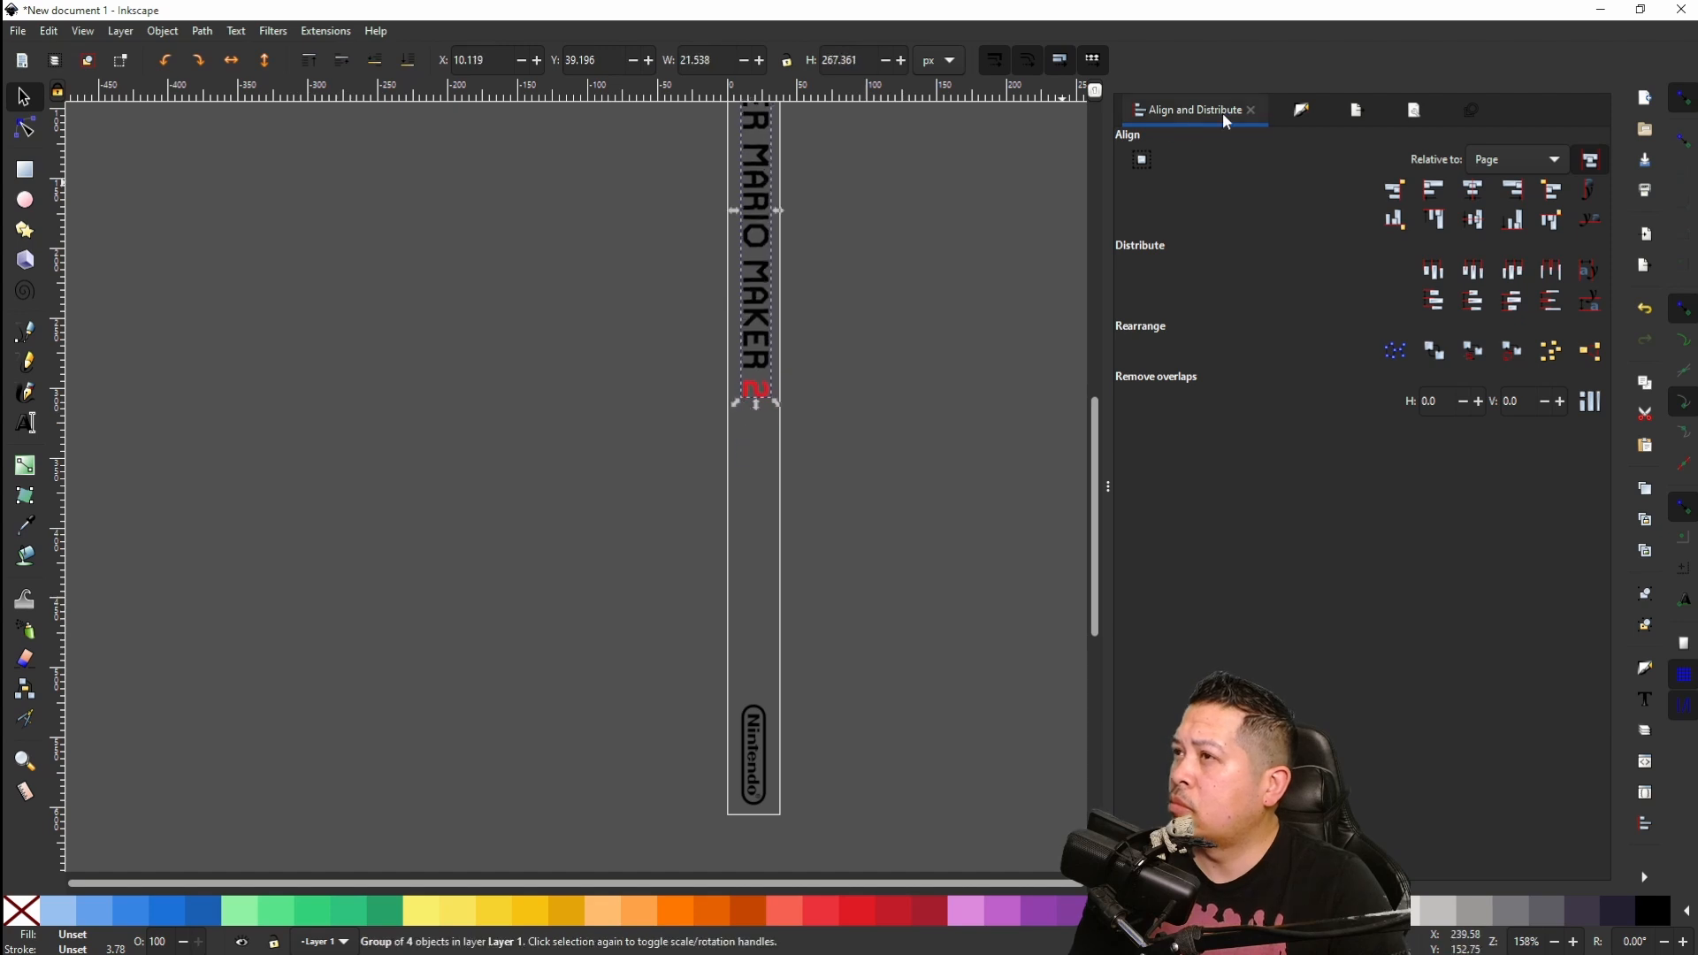
# Step: Center the title horizontally relative to the page, then deselect it
pyautogui.click(1474, 196)
pyautogui.click(847, 365)
pyautogui.scroll(5, 863, 340)
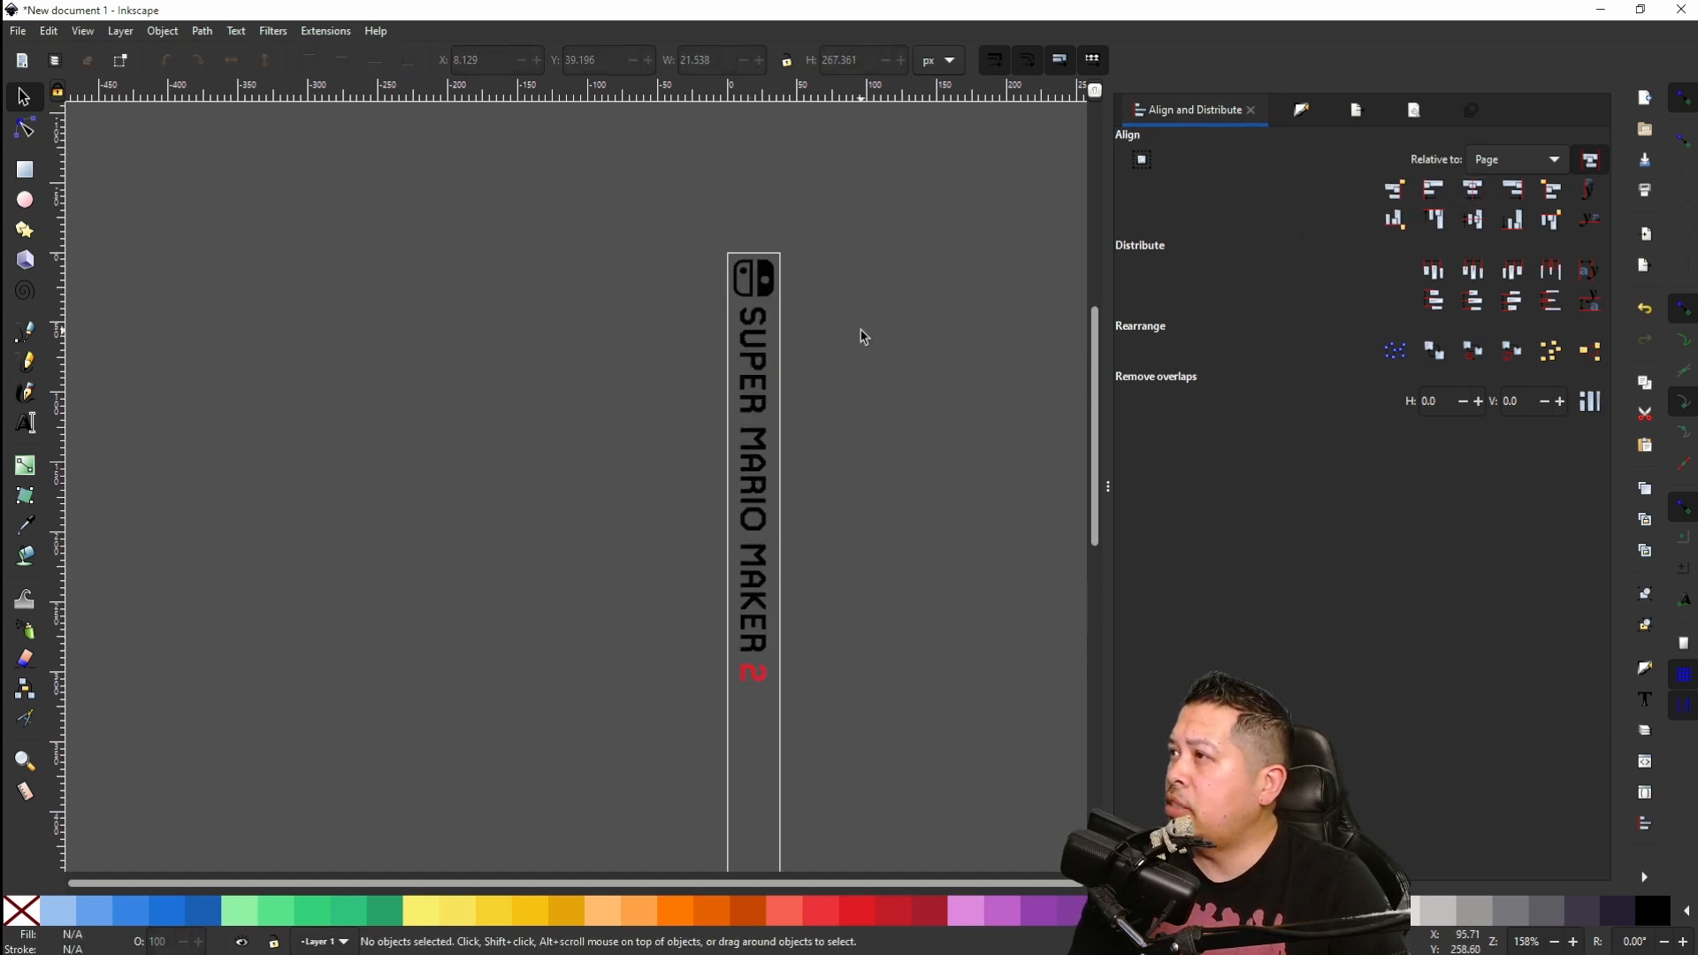
pyautogui.scroll(-10, 844, 323)
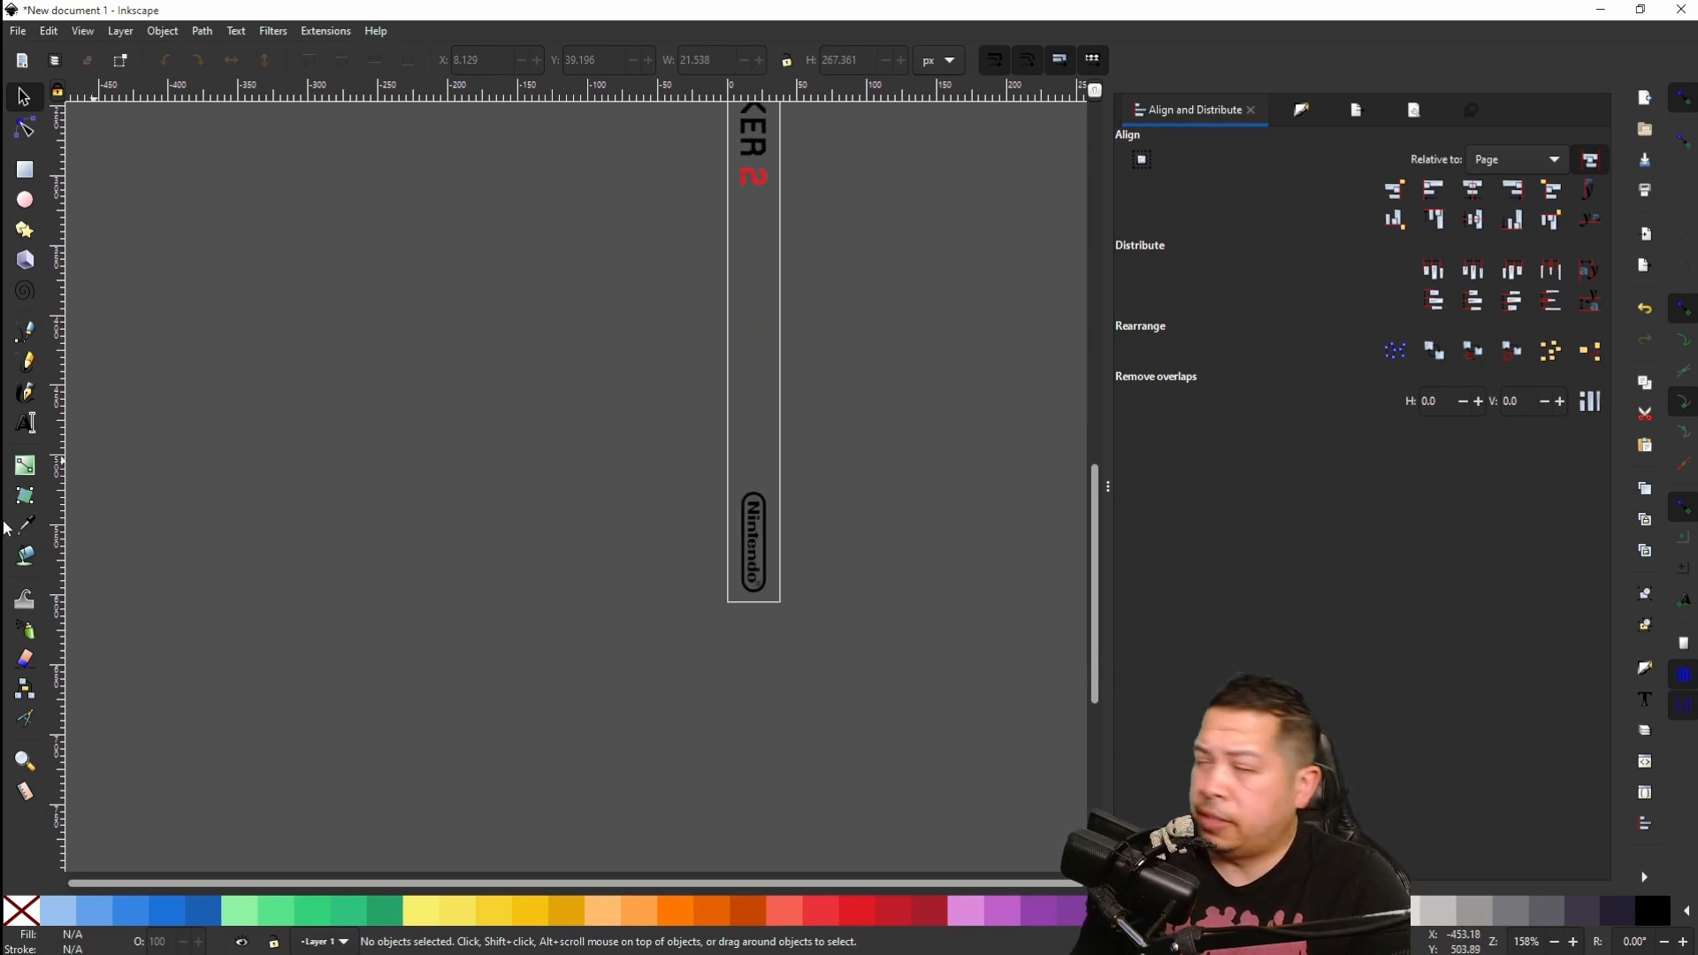
# Step: Switch to Chrome and run a Google image search for "super mario maker 2 art"
pyautogui.click(467, 938)
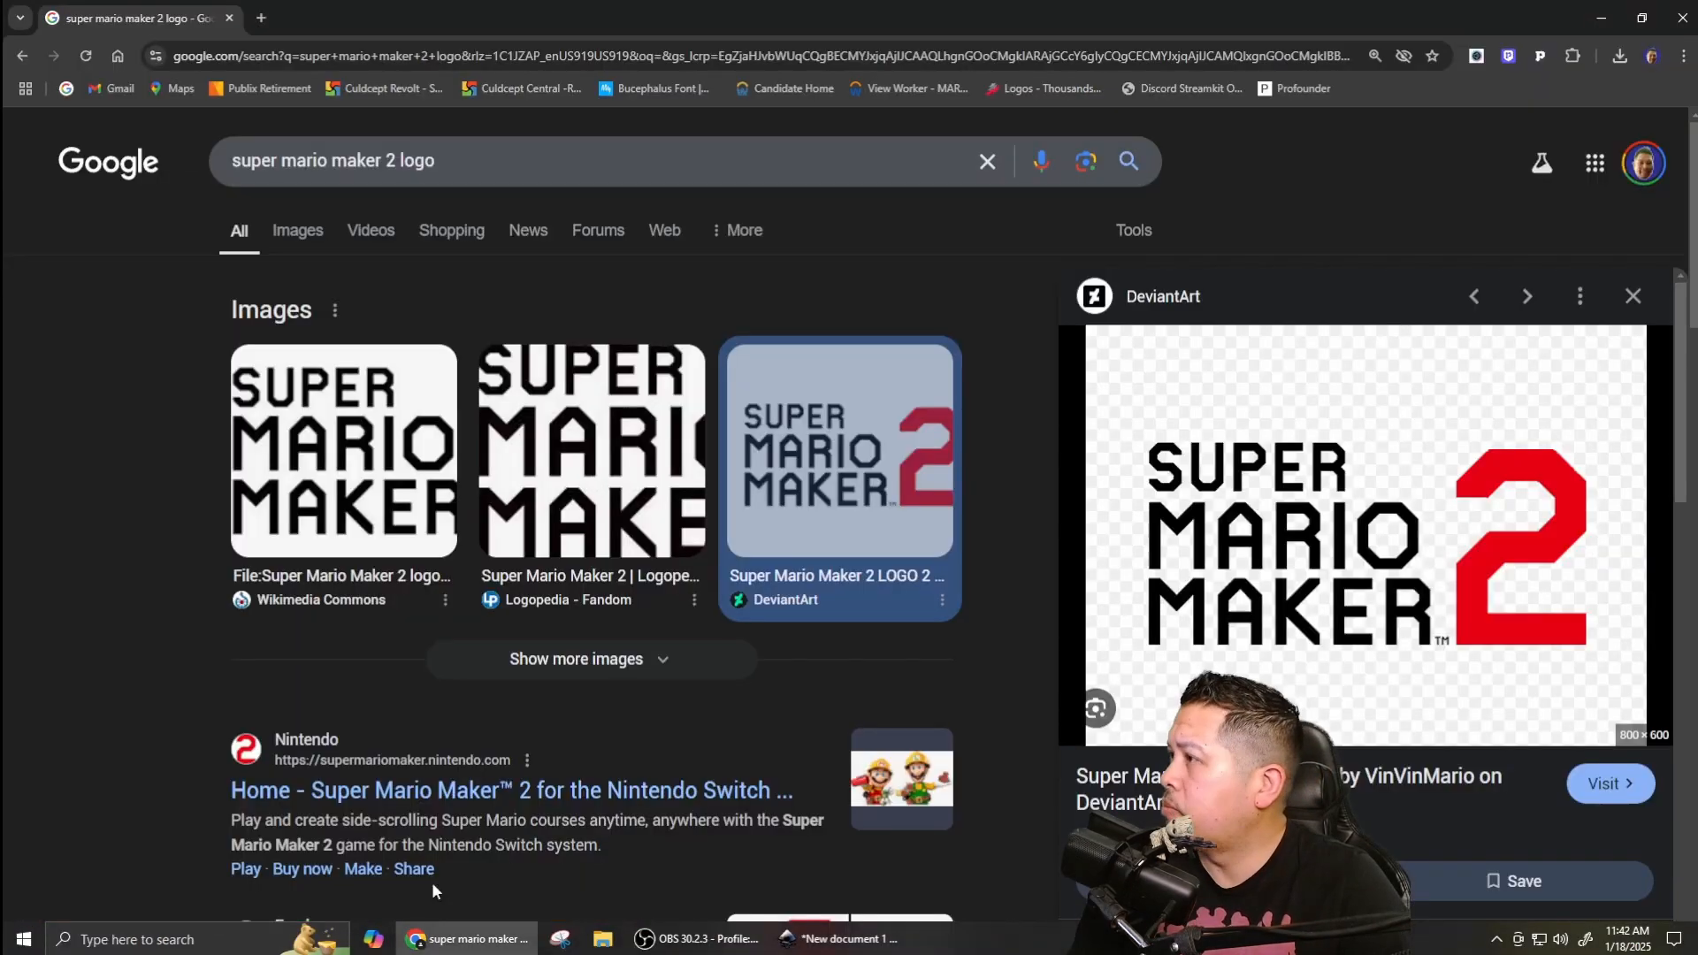
pyautogui.click(453, 167)
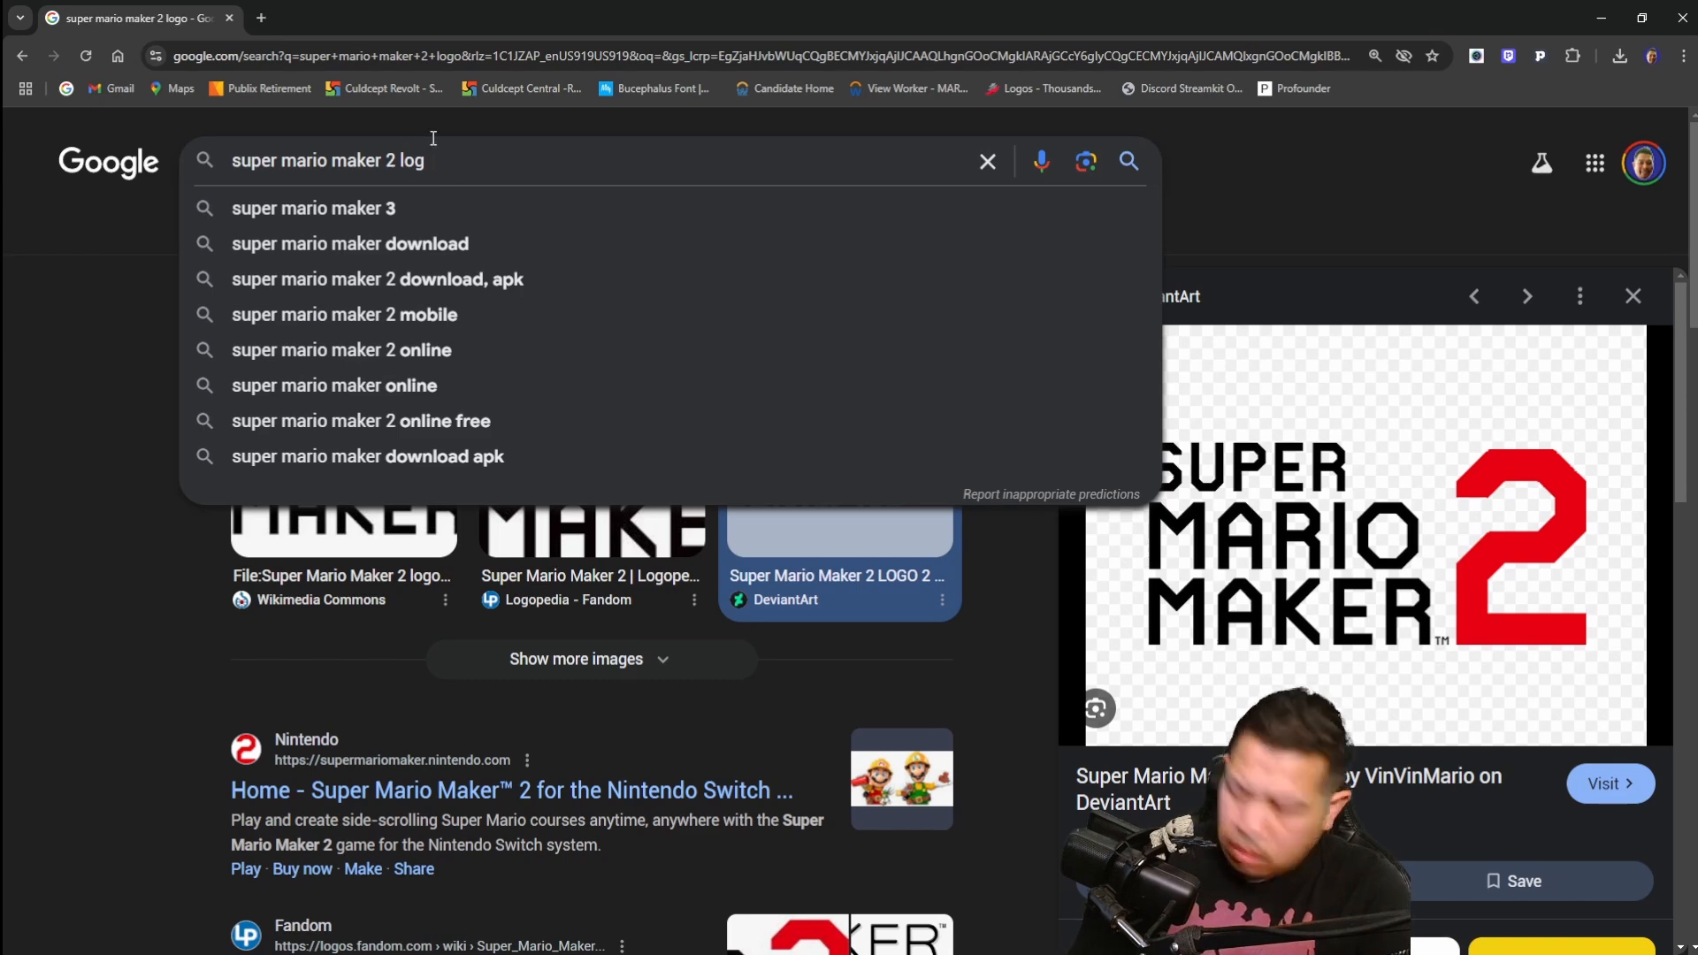
pyautogui.press('BackSpace')
pyautogui.press('BackSpace')
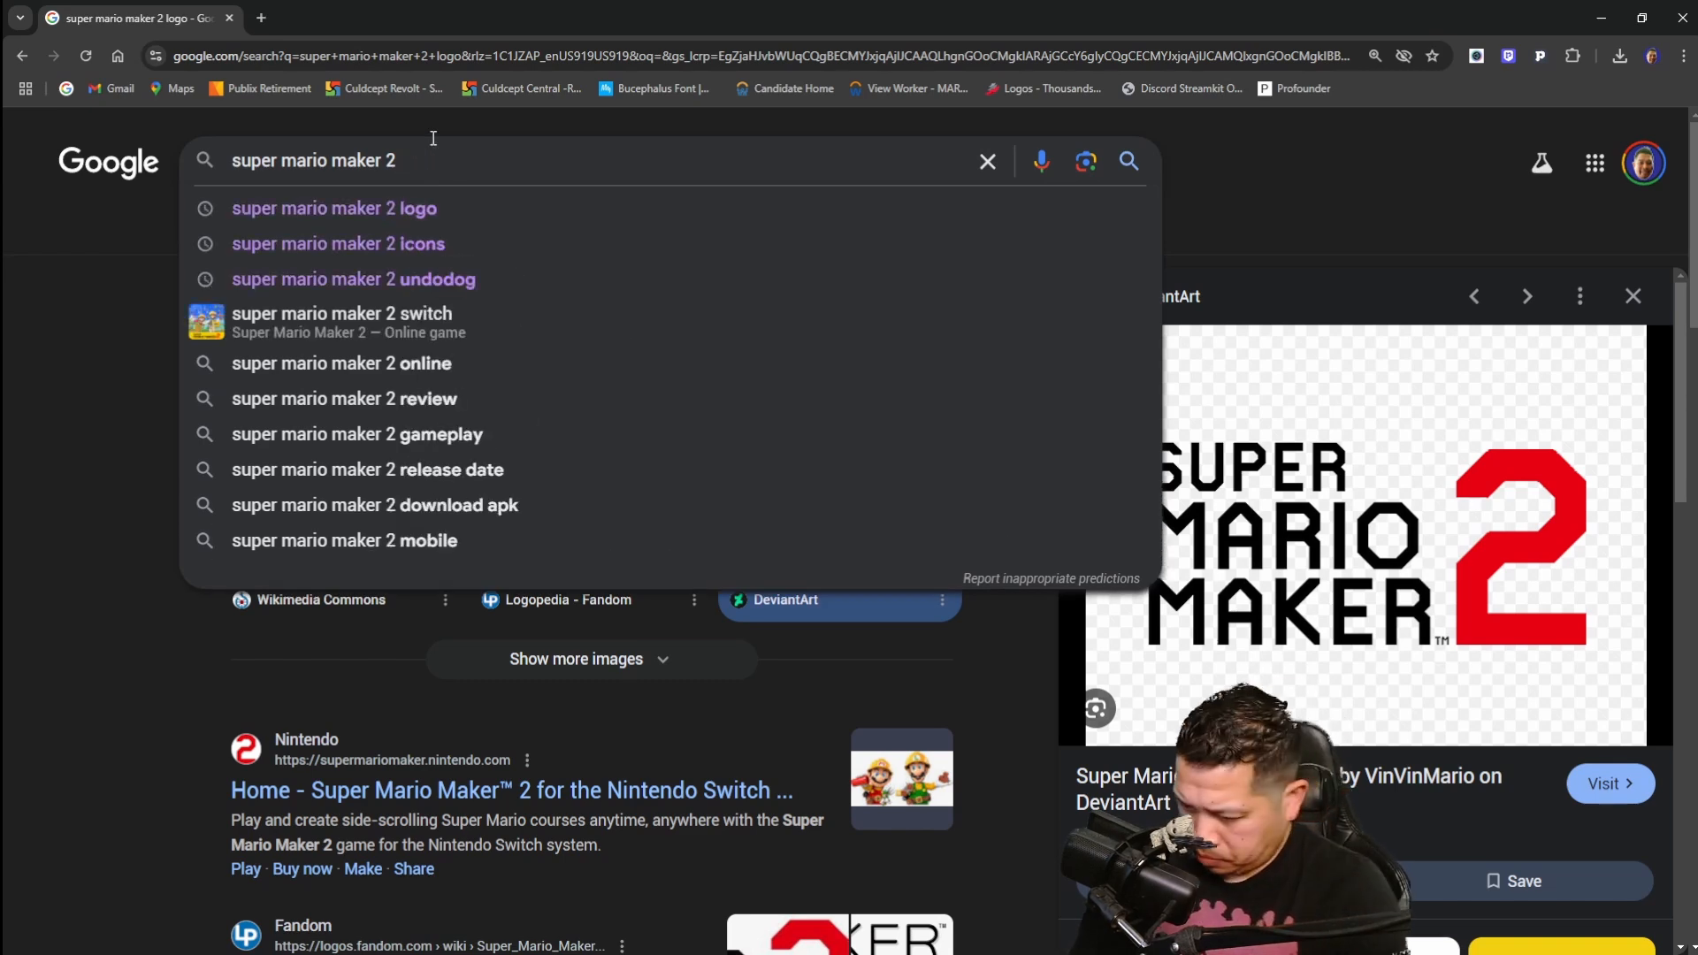
pyautogui.write('art')
pyautogui.press('Return')
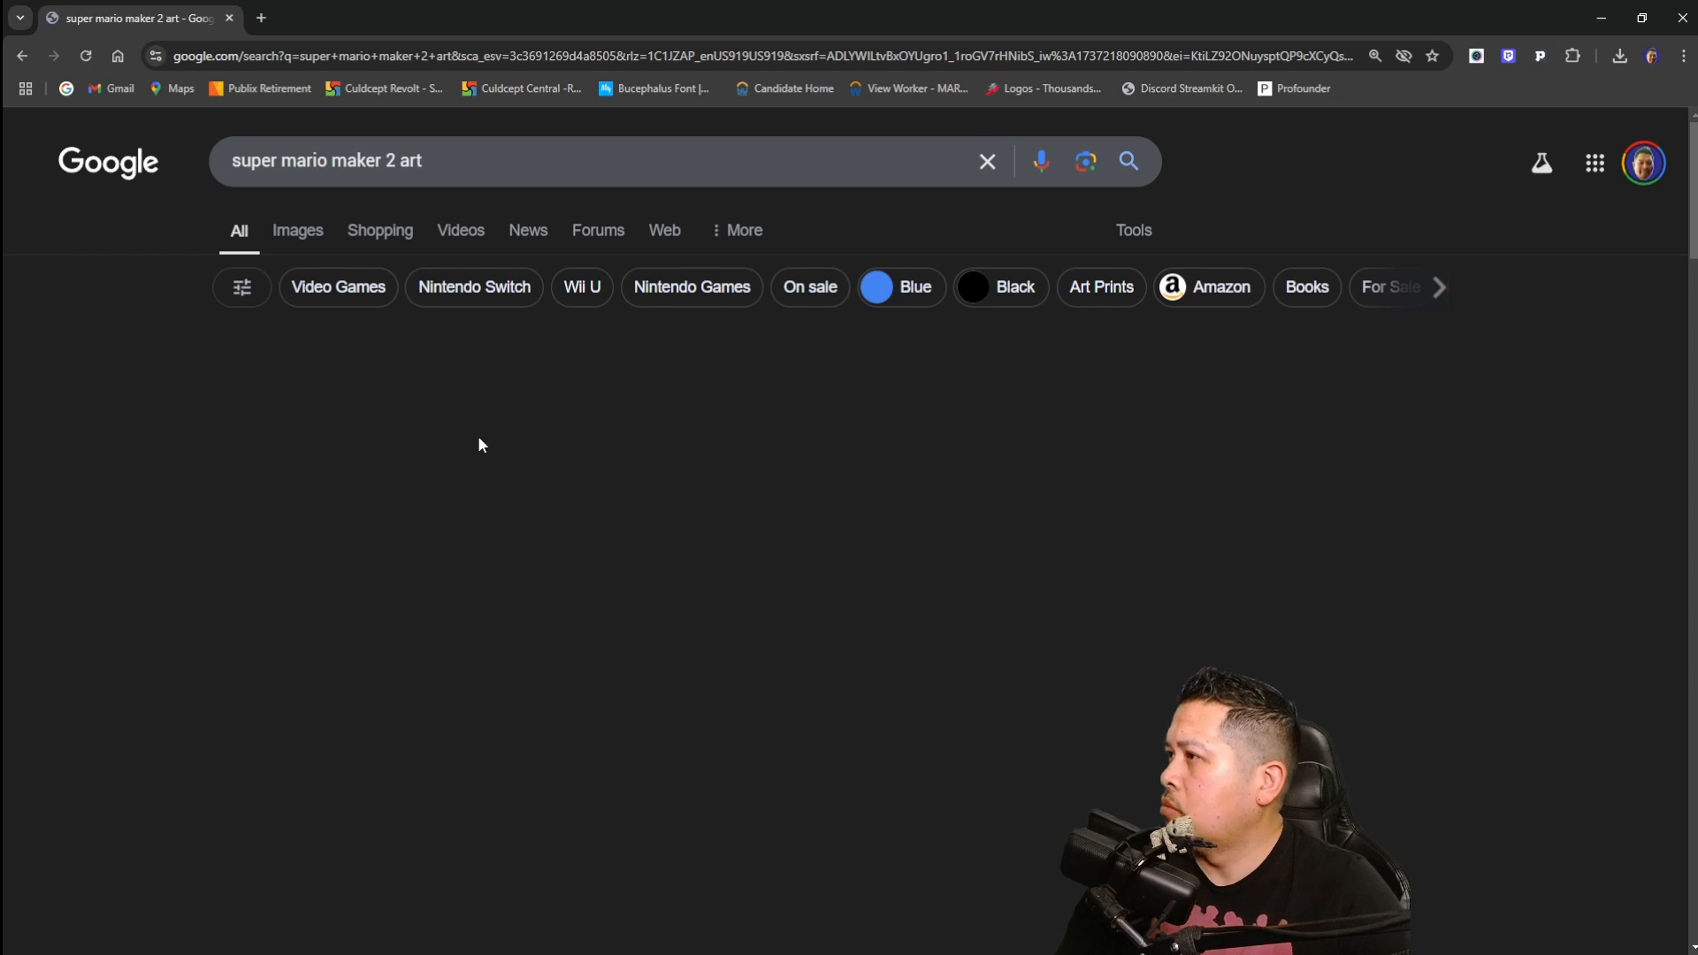
pyautogui.click(293, 232)
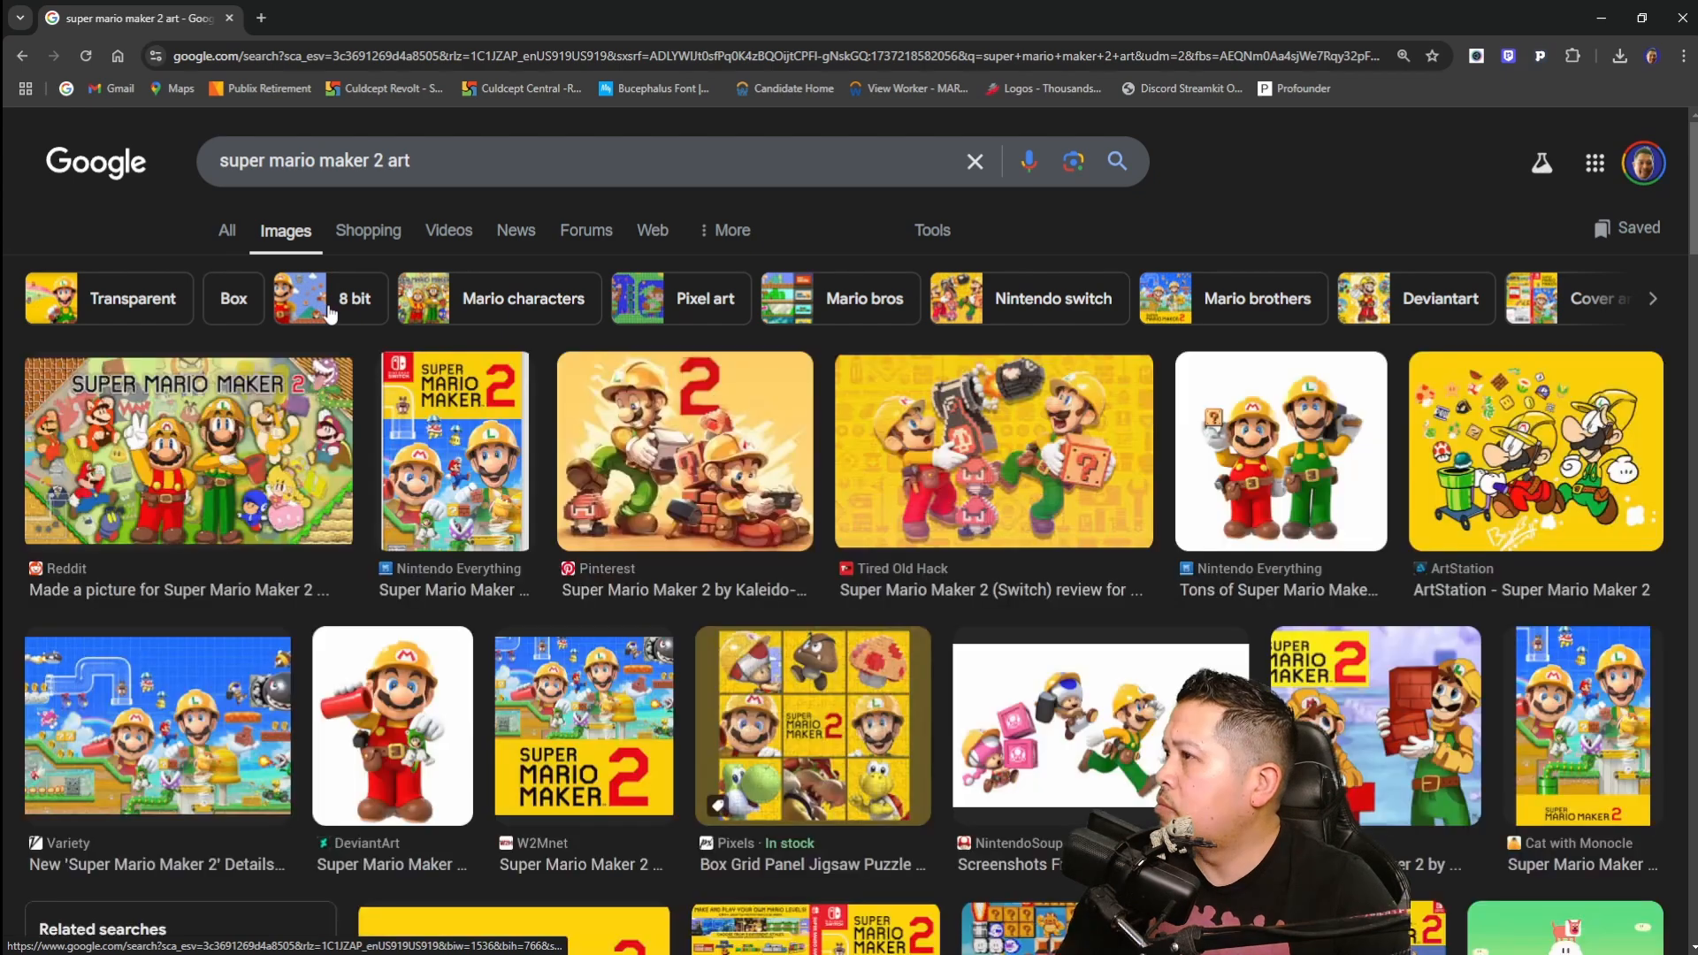
# Step: Save the NintendoSoup character artwork to Downloads as the JPEG Switch_SuperMarioMaker2_char_artwork_26-1038x576
pyautogui.click(1070, 705)
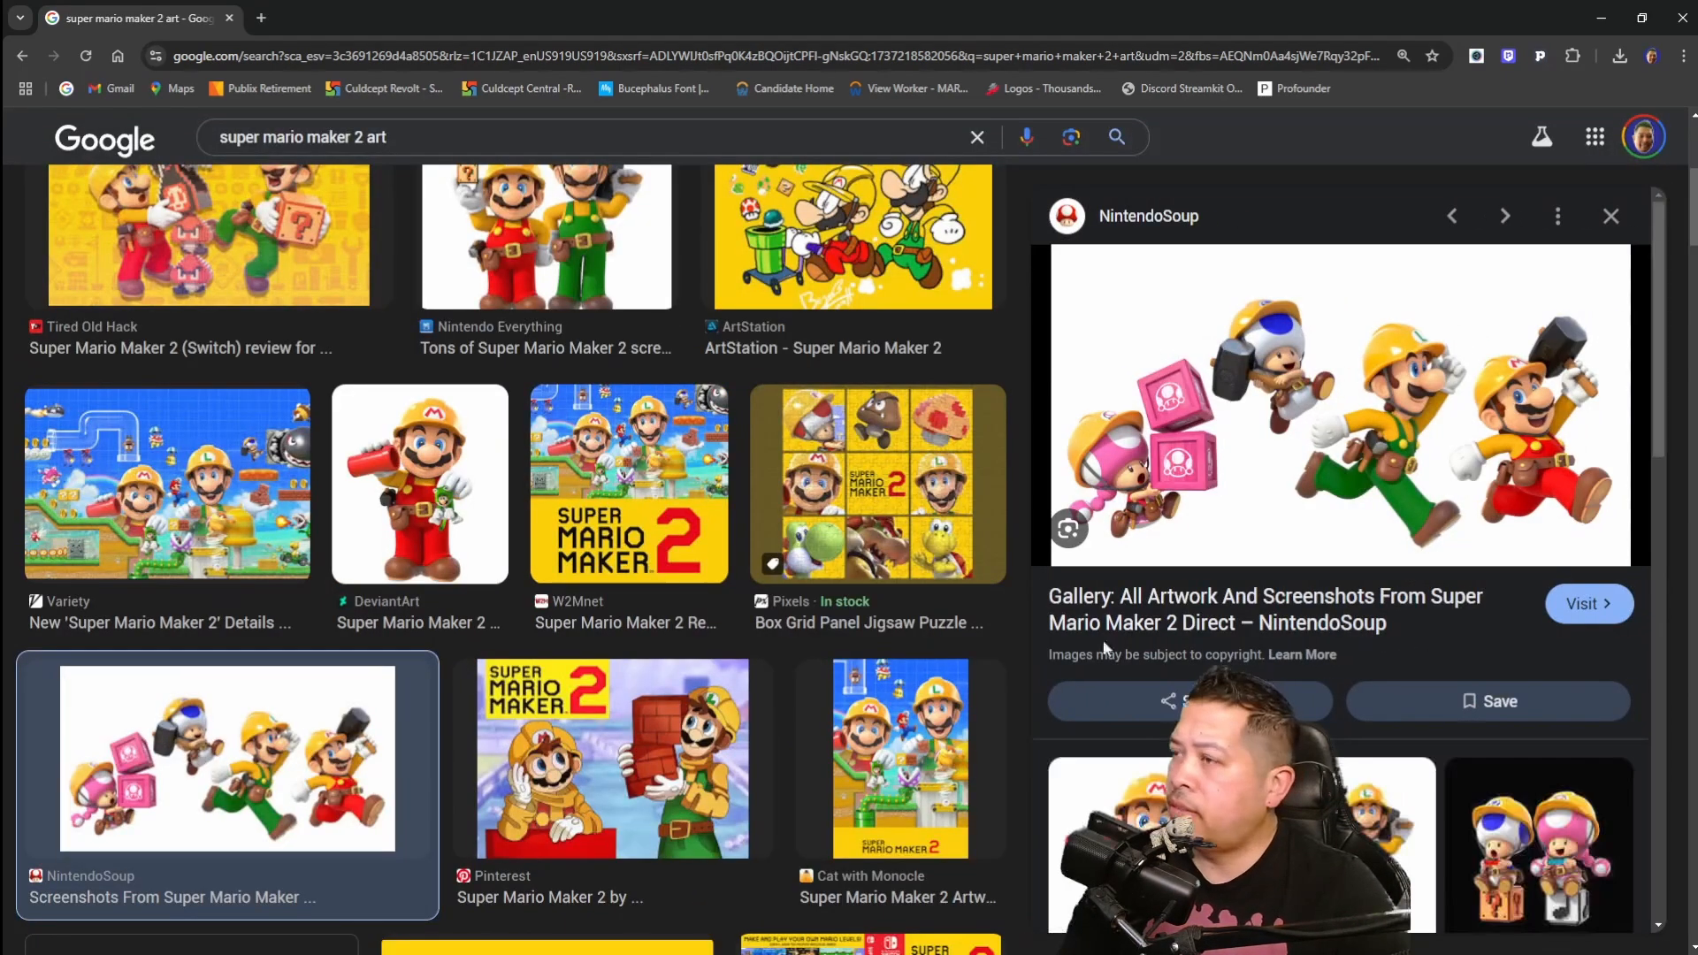
pyautogui.click(1358, 326)
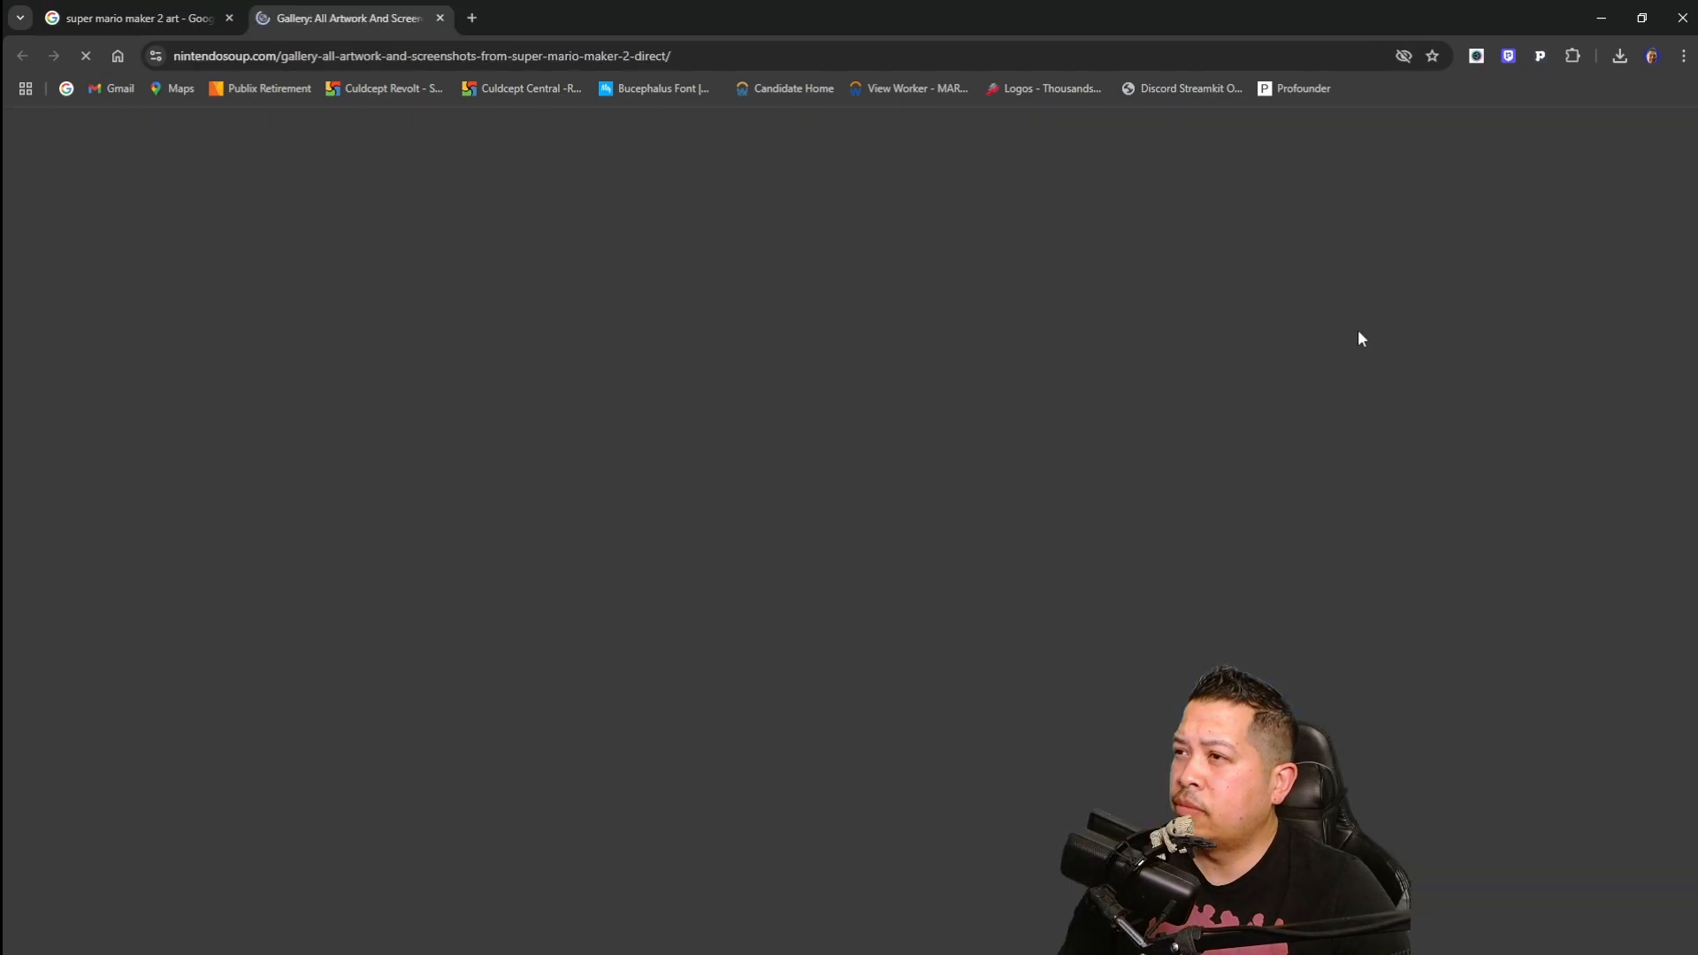
pyautogui.click(441, 19)
pyautogui.rightClick(1330, 442)
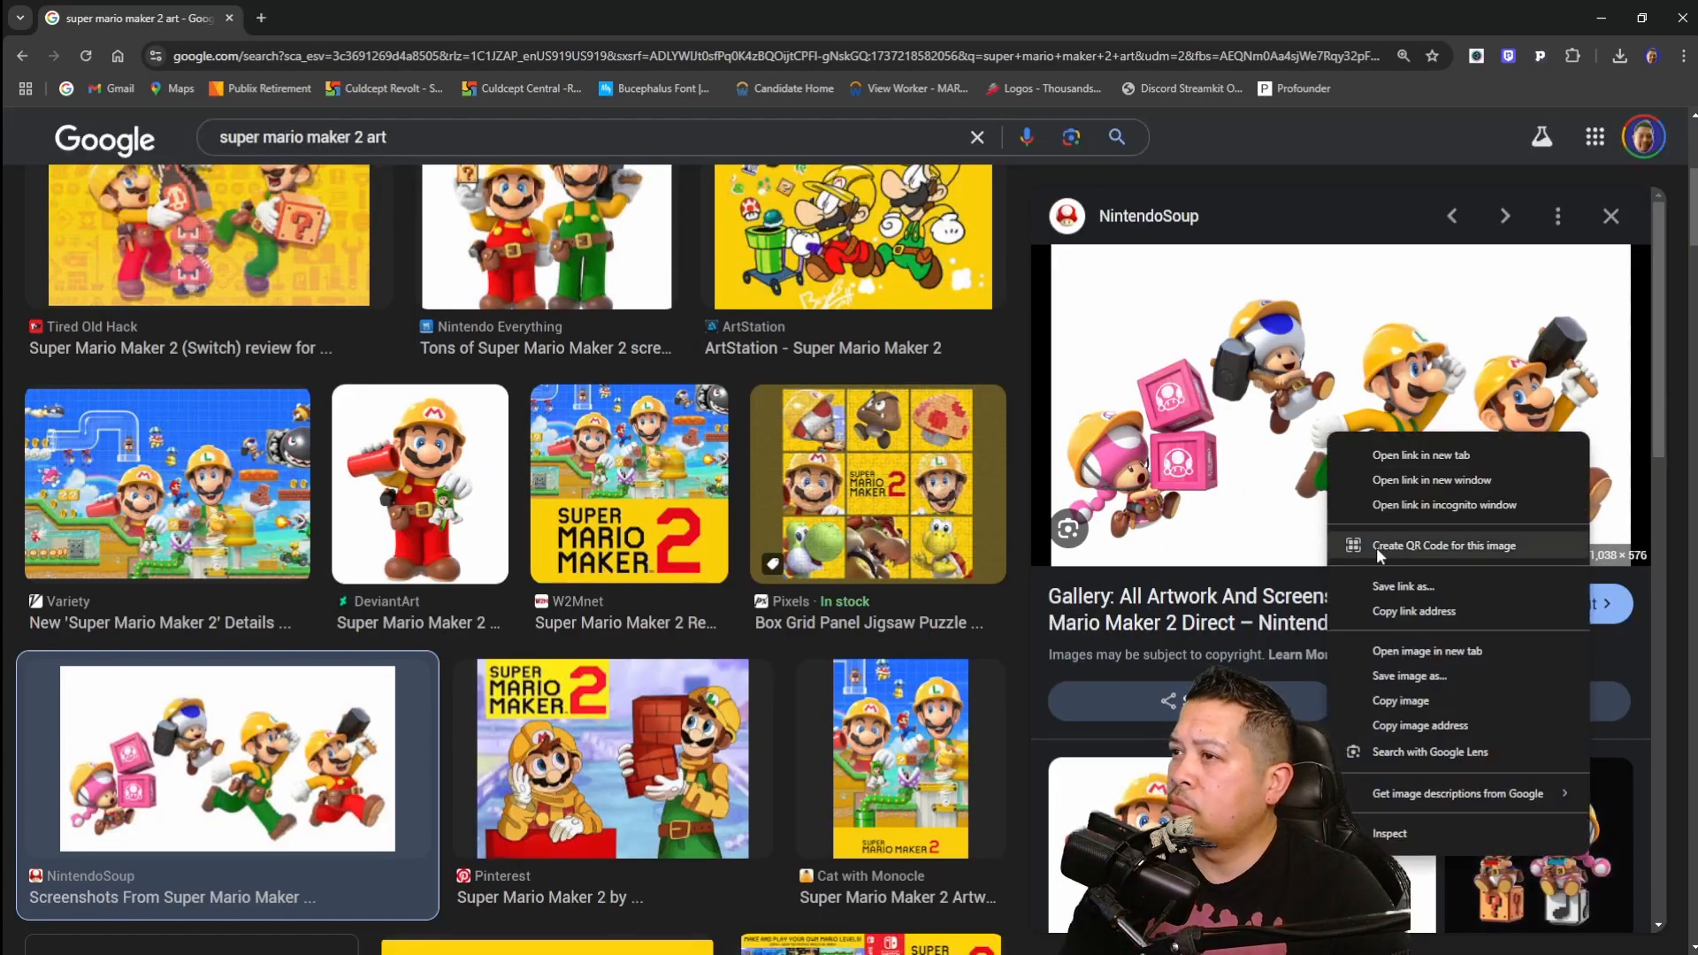
pyautogui.click(1396, 671)
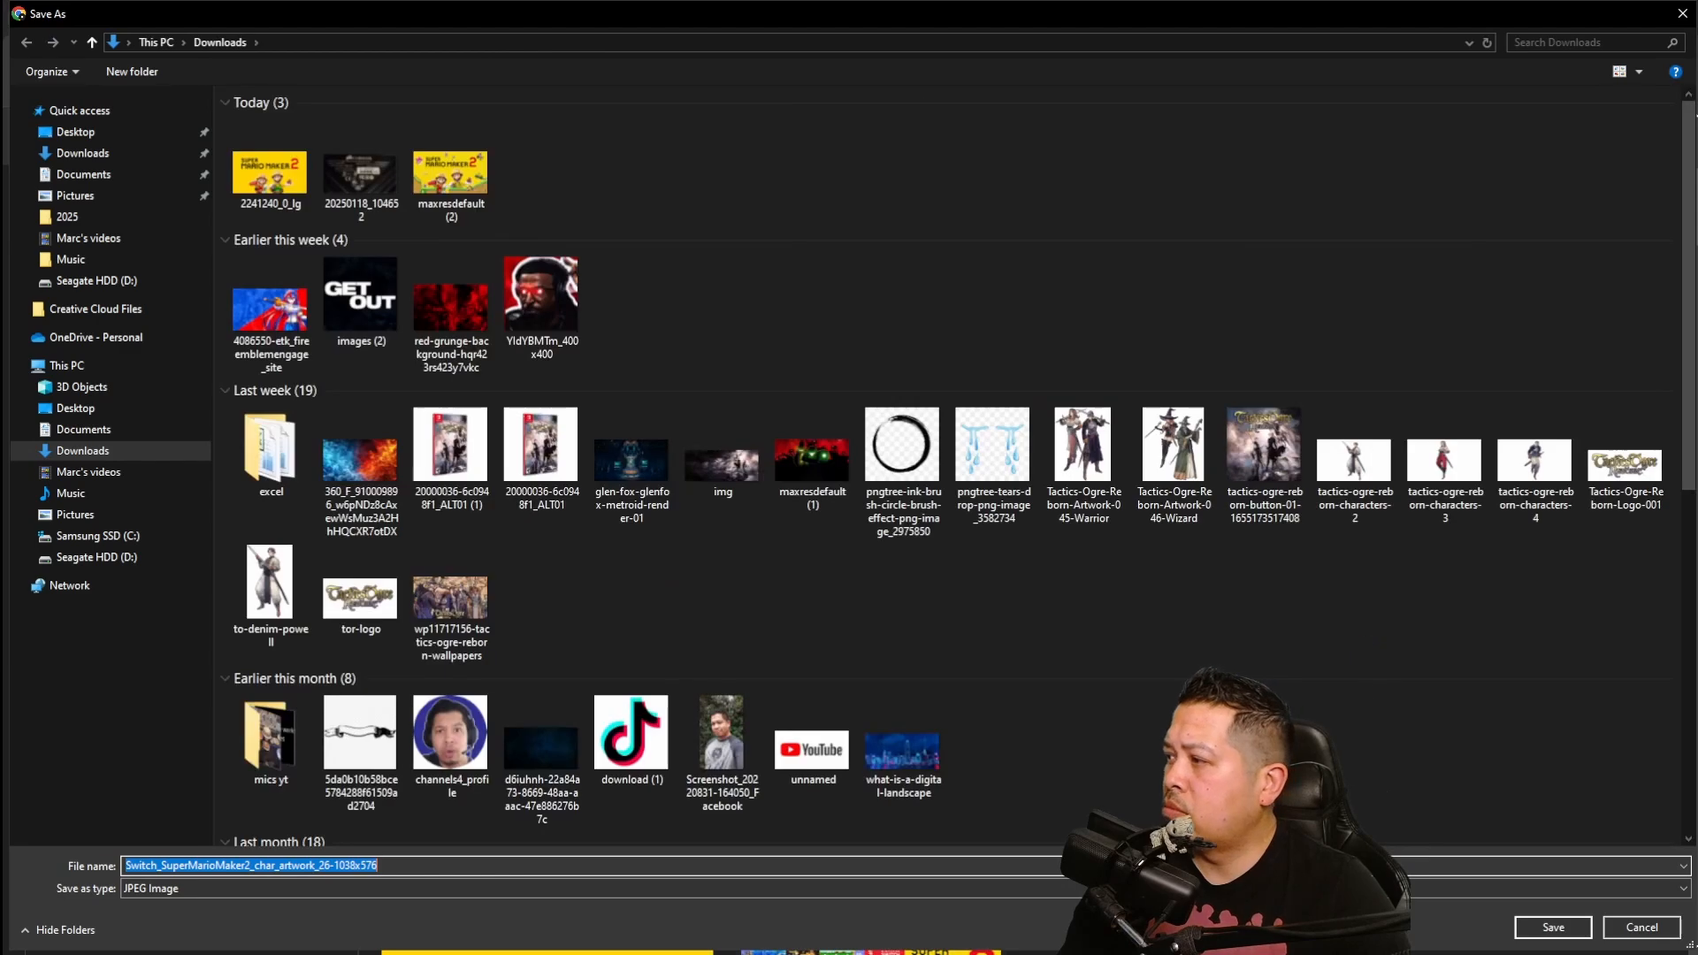
pyautogui.click(1554, 930)
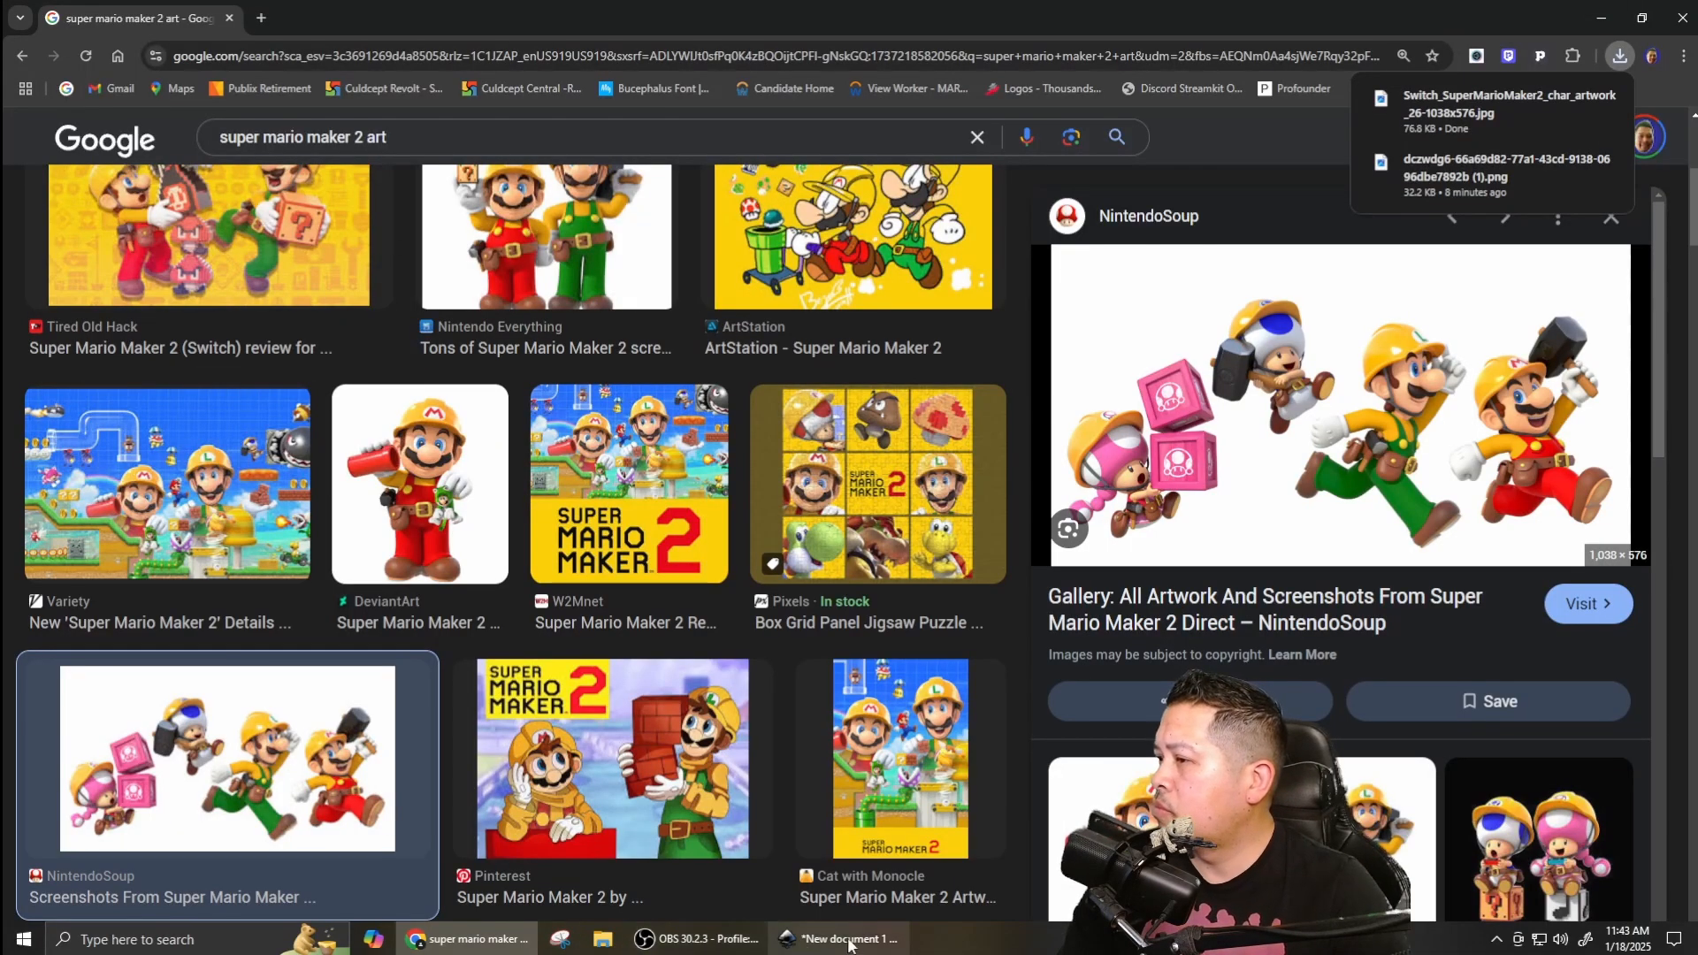
# Step: Switch to Inkscape and import Switch_SuperMarioMaker2_char_artwork_26-1038x576 from Downloads
pyautogui.click(844, 940)
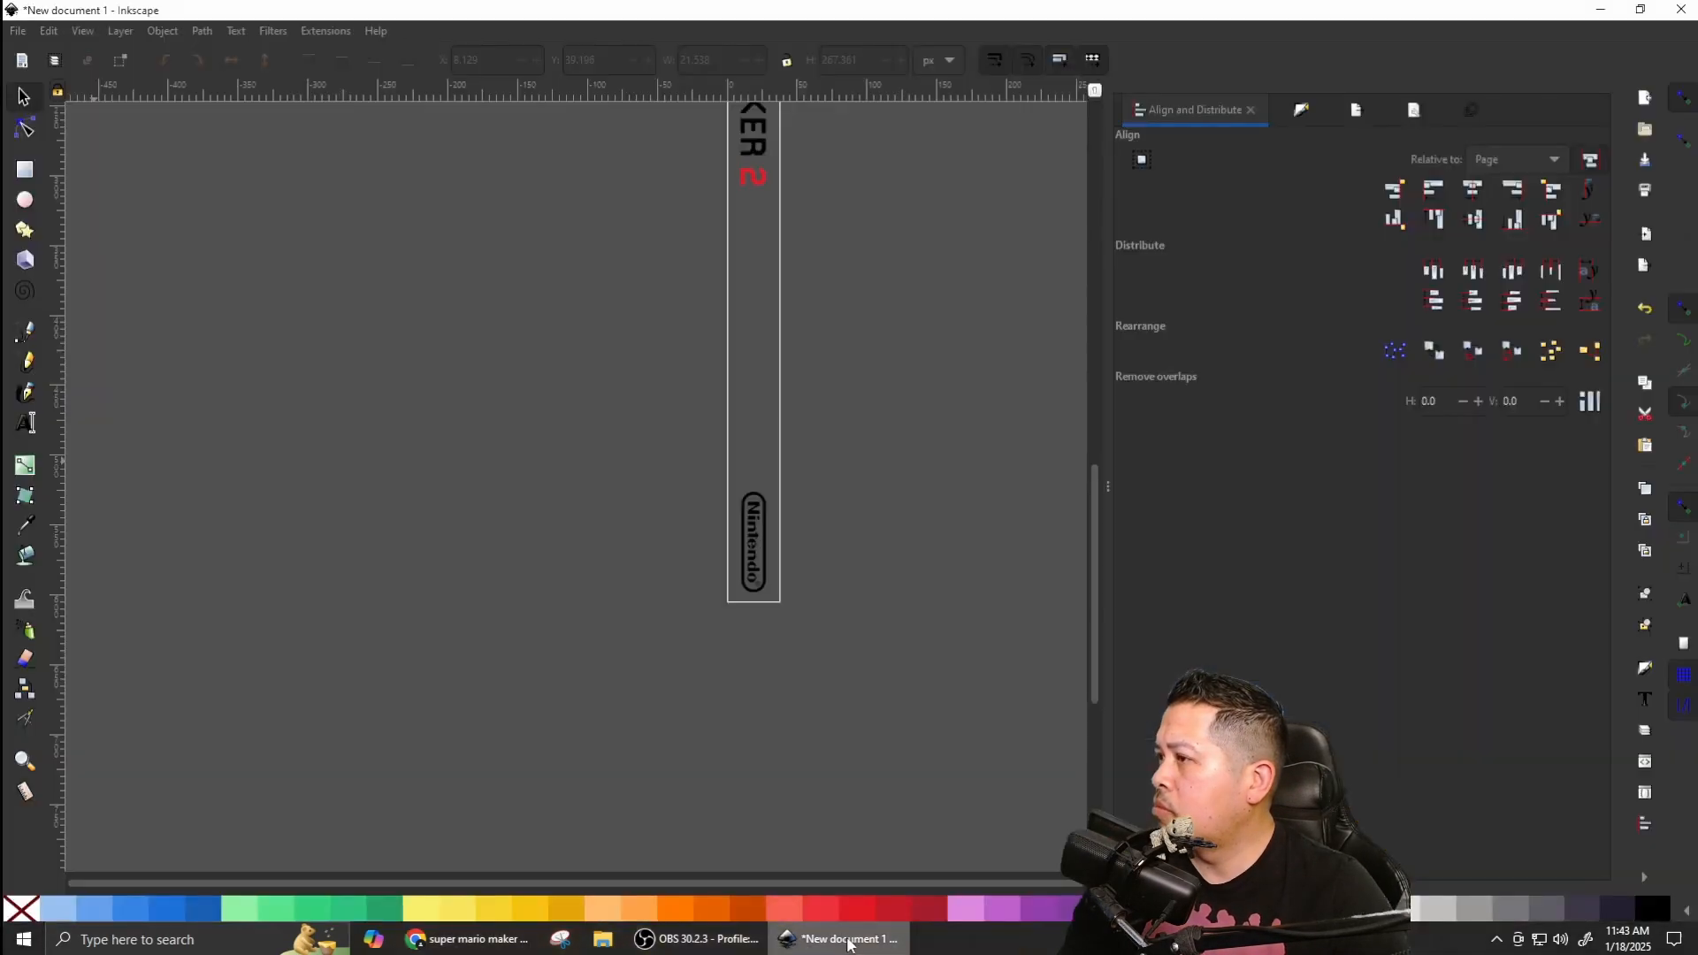
pyautogui.click(18, 31)
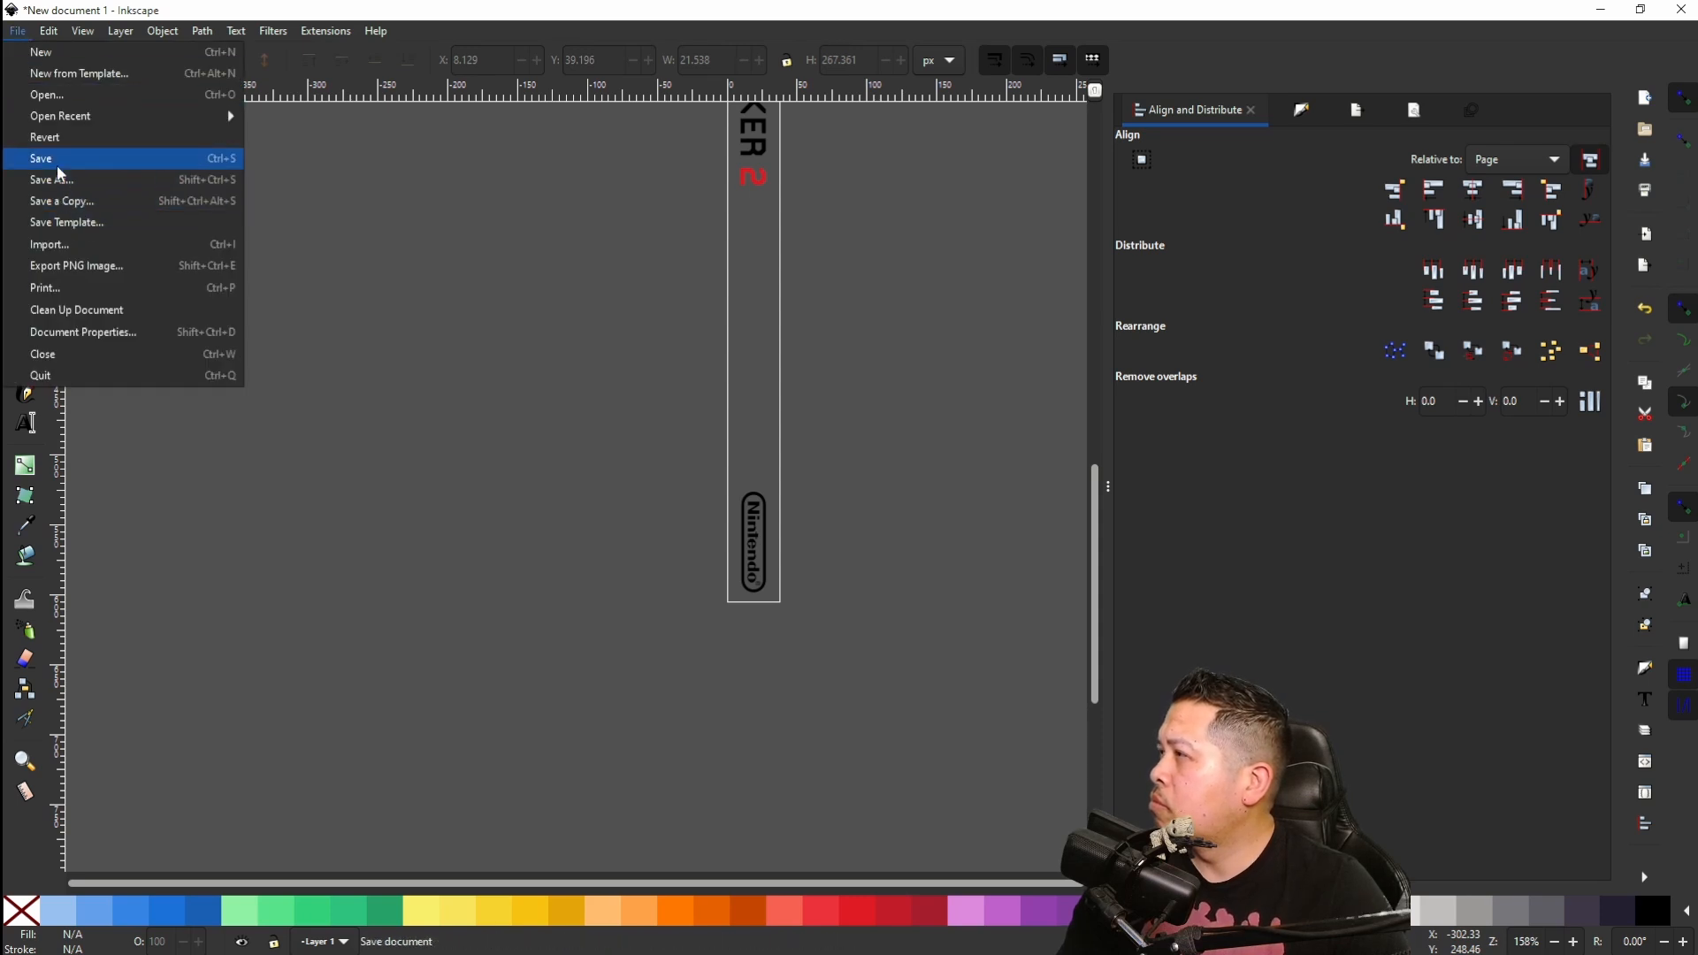
pyautogui.click(51, 246)
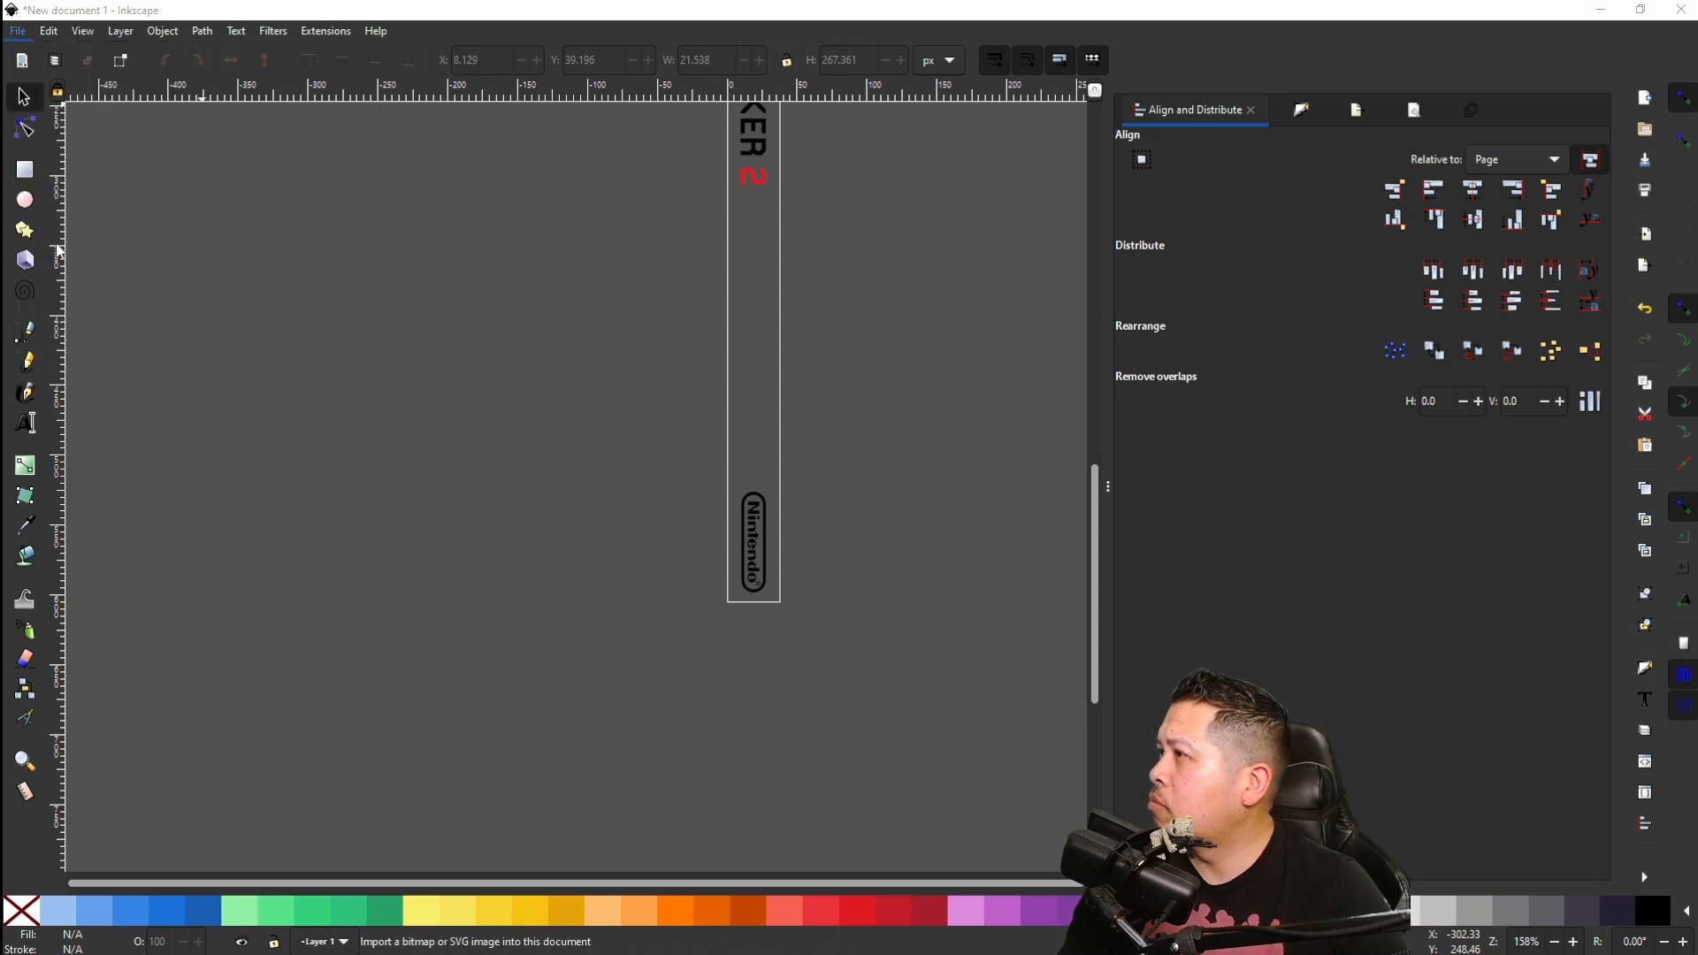
pyautogui.click(169, 175)
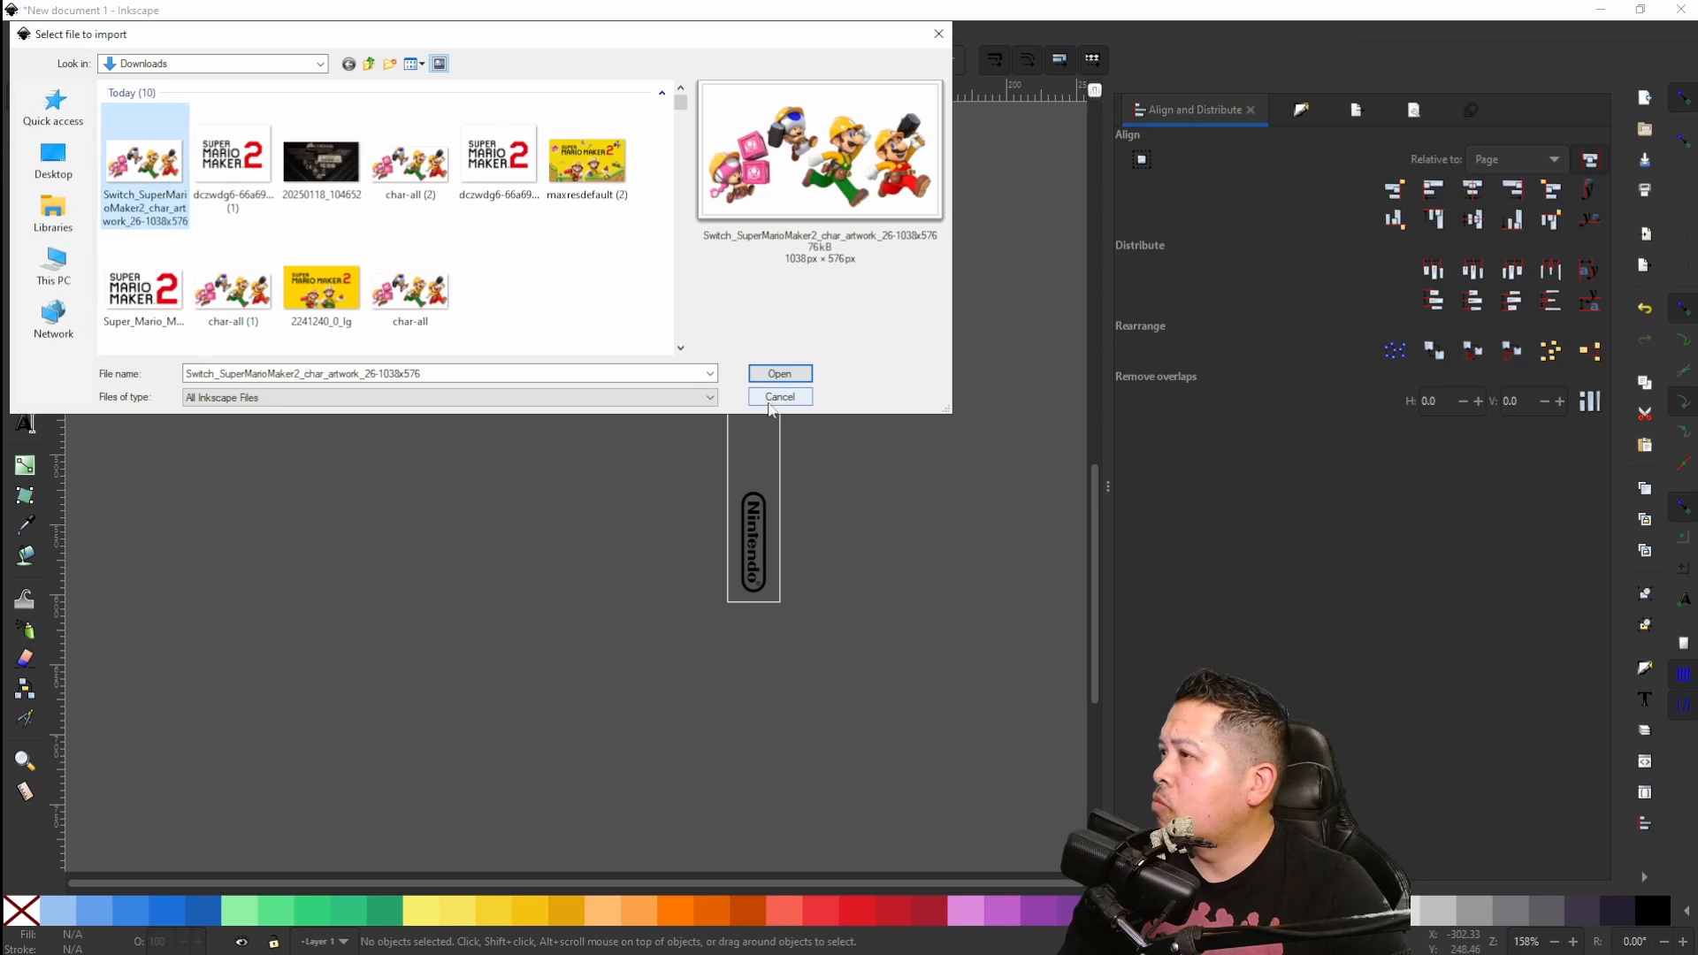
pyautogui.click(780, 373)
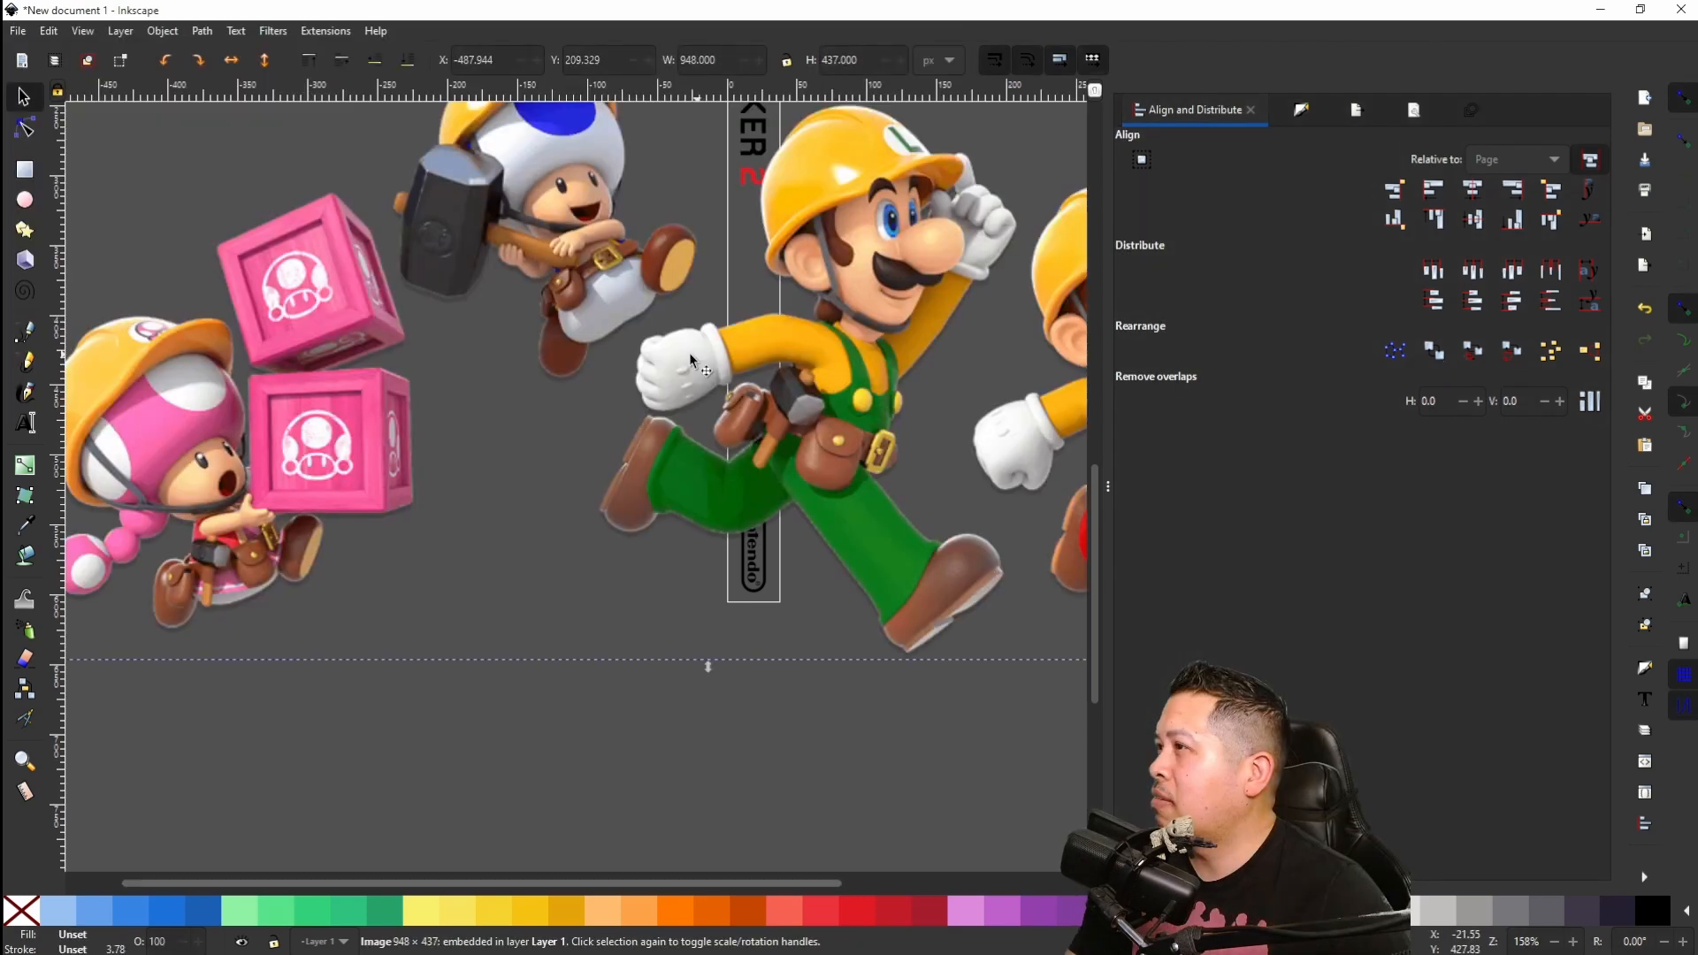
# Step: Move the imported character artwork off the spine to the page's left side, at about X -1048.2 px, Y 303.8 px
pyautogui.moveTo(716, 325); pyautogui.dragTo(53, 336)
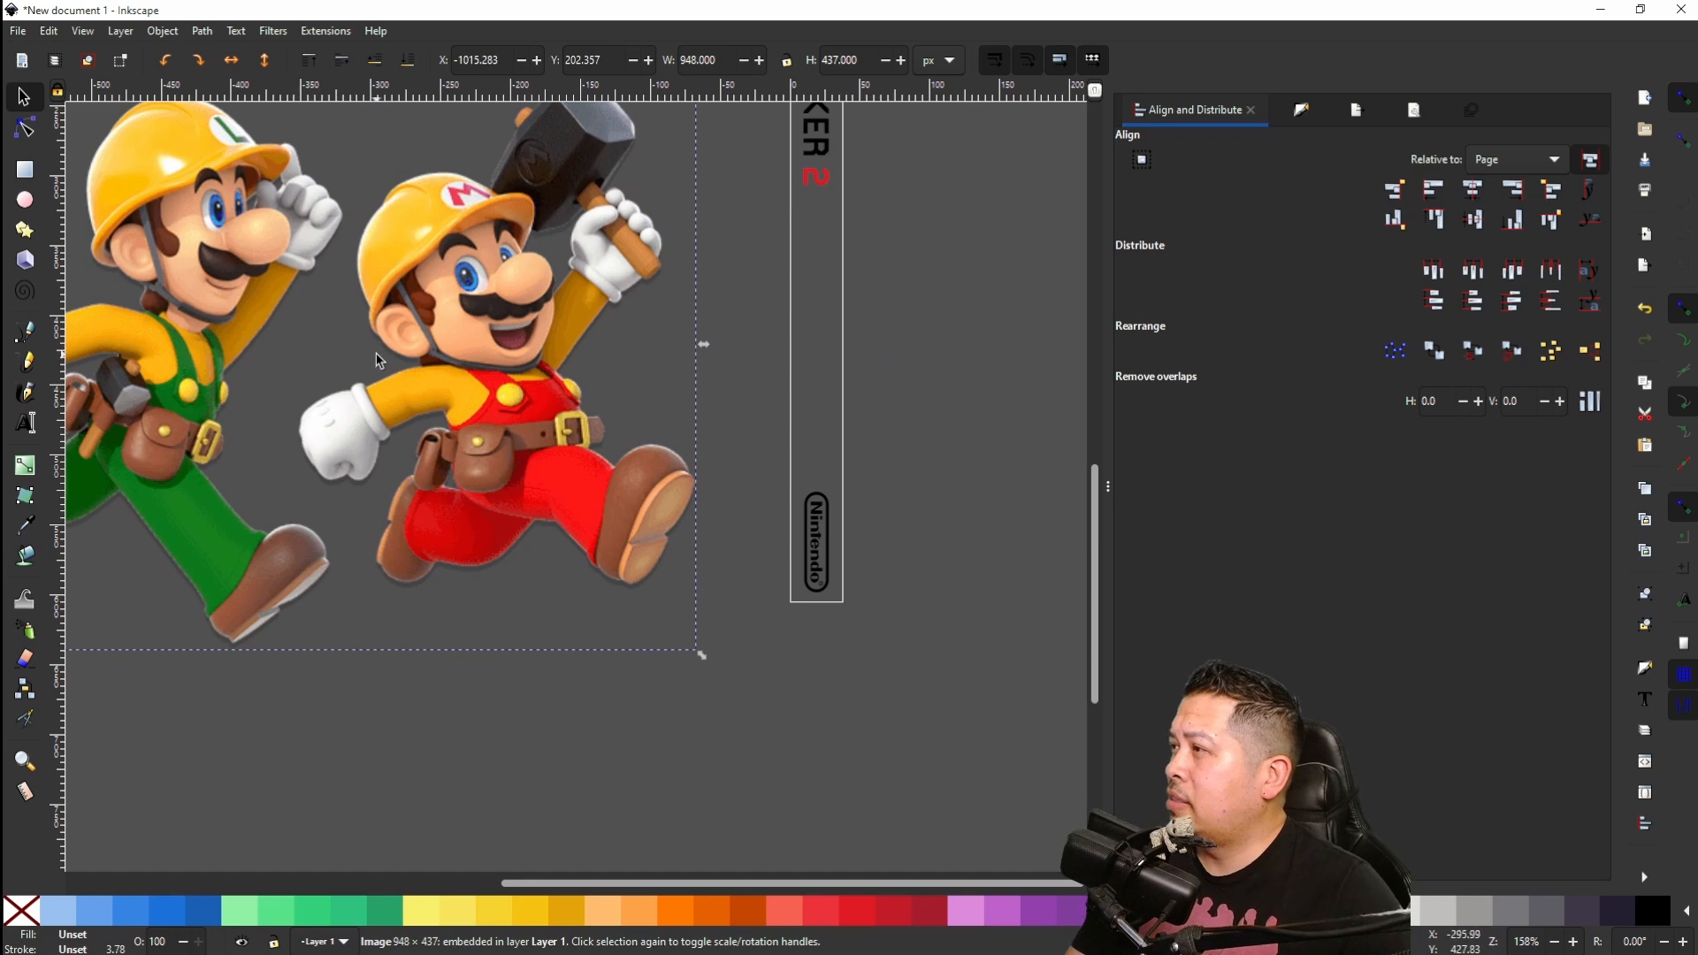
pyautogui.scroll(-2, 378, 360)
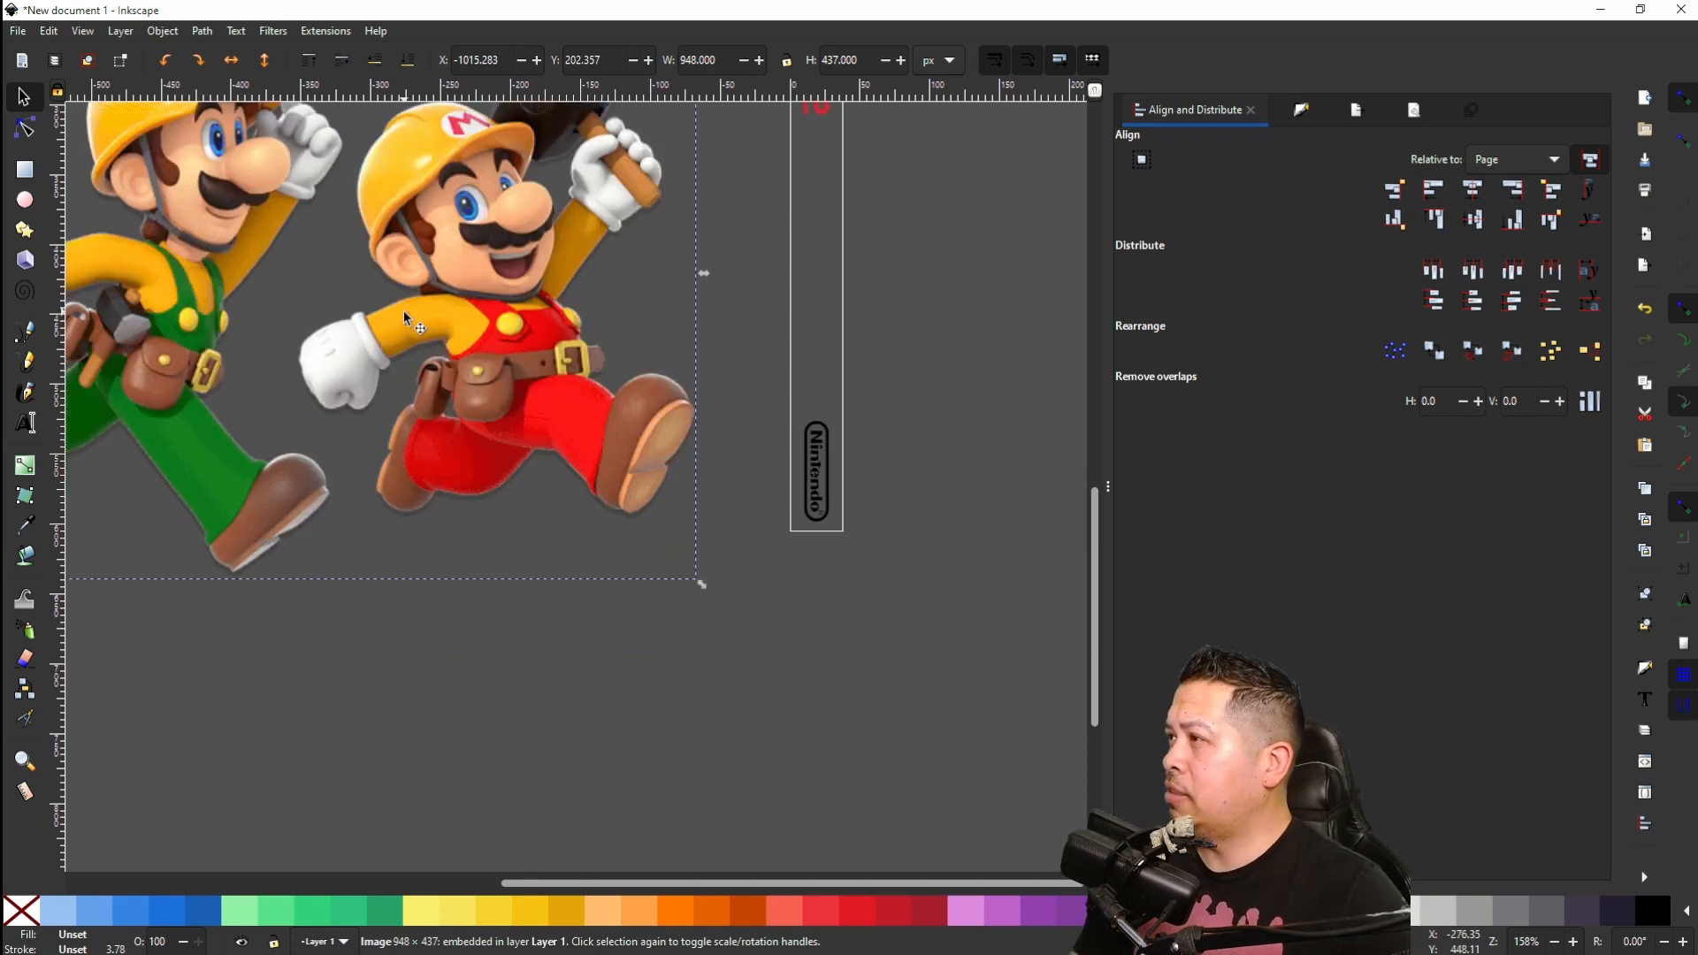
pyautogui.moveTo(403, 310); pyautogui.dragTo(386, 469)
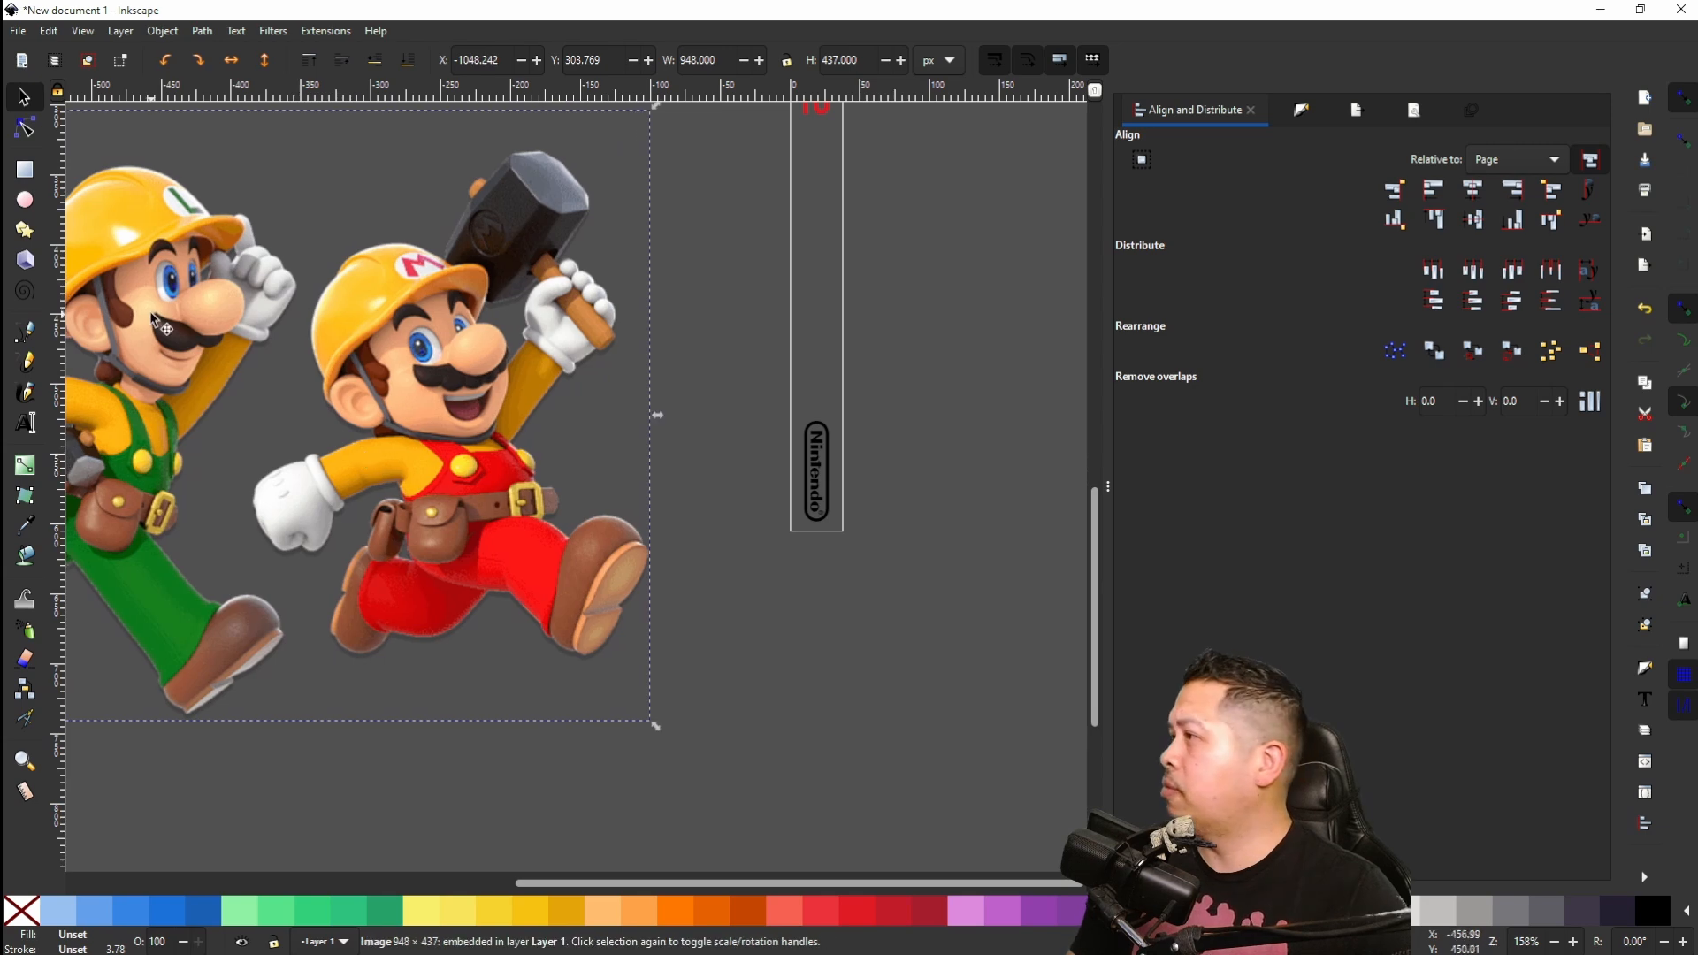
# Step: Draw a closed straight-segment outline around Mario and his hammer in the artwork with the Bezier tool, about 307 × 400 px
pyautogui.click(24, 333)
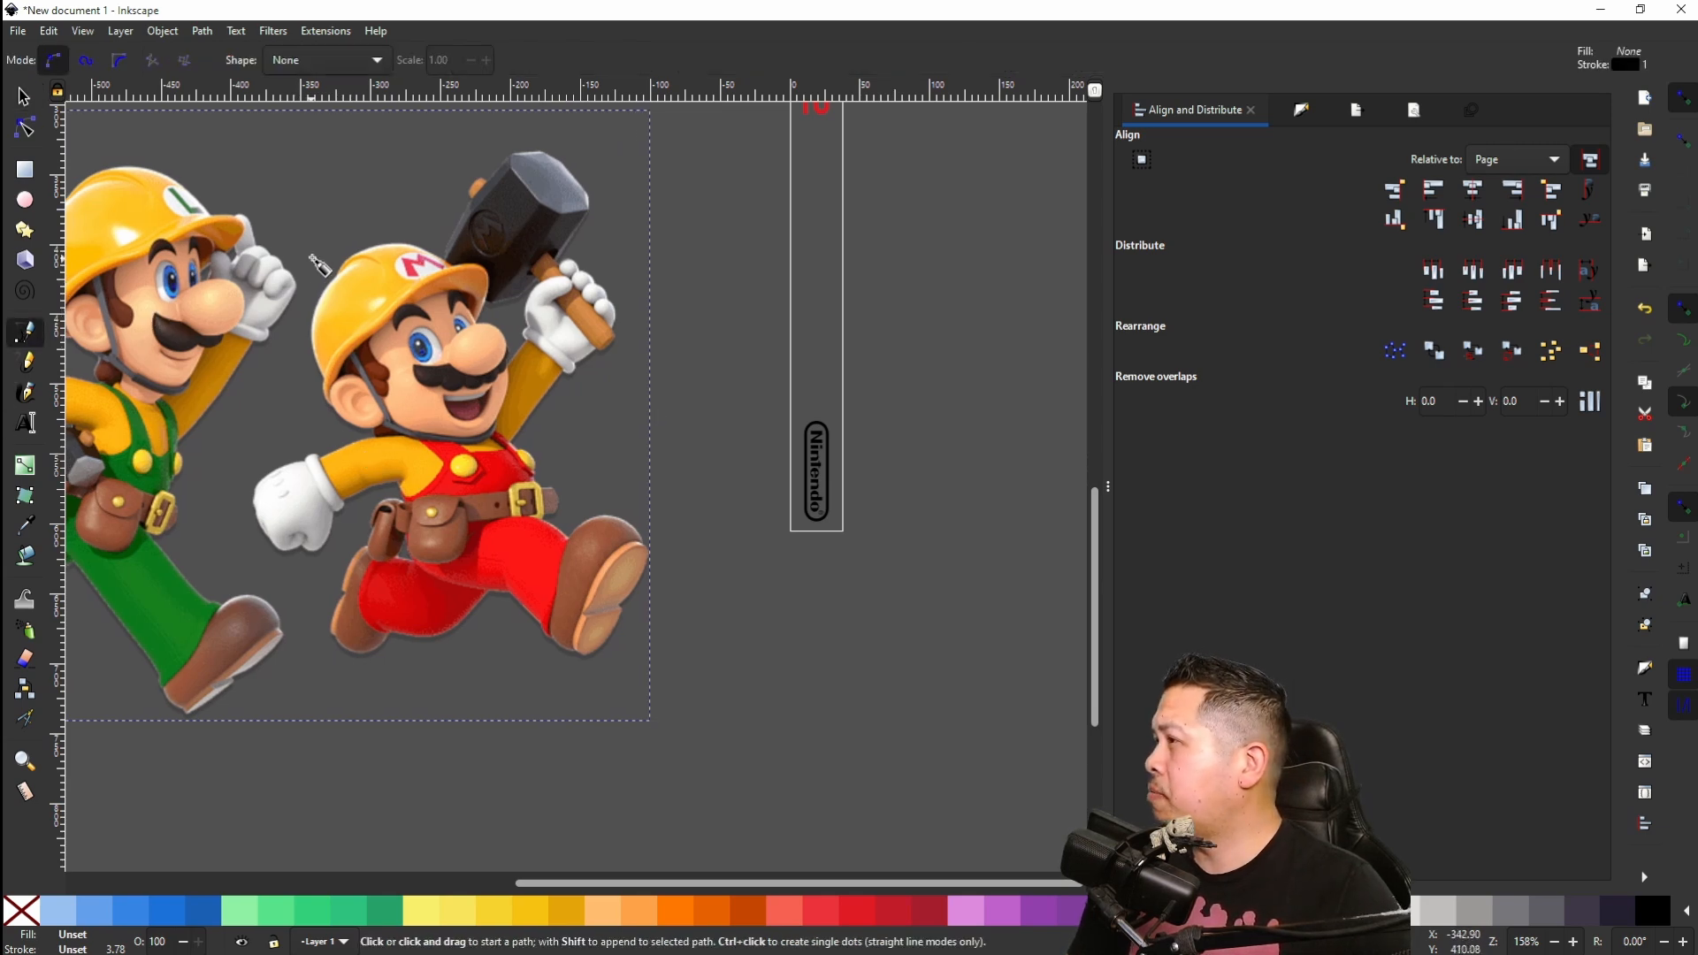
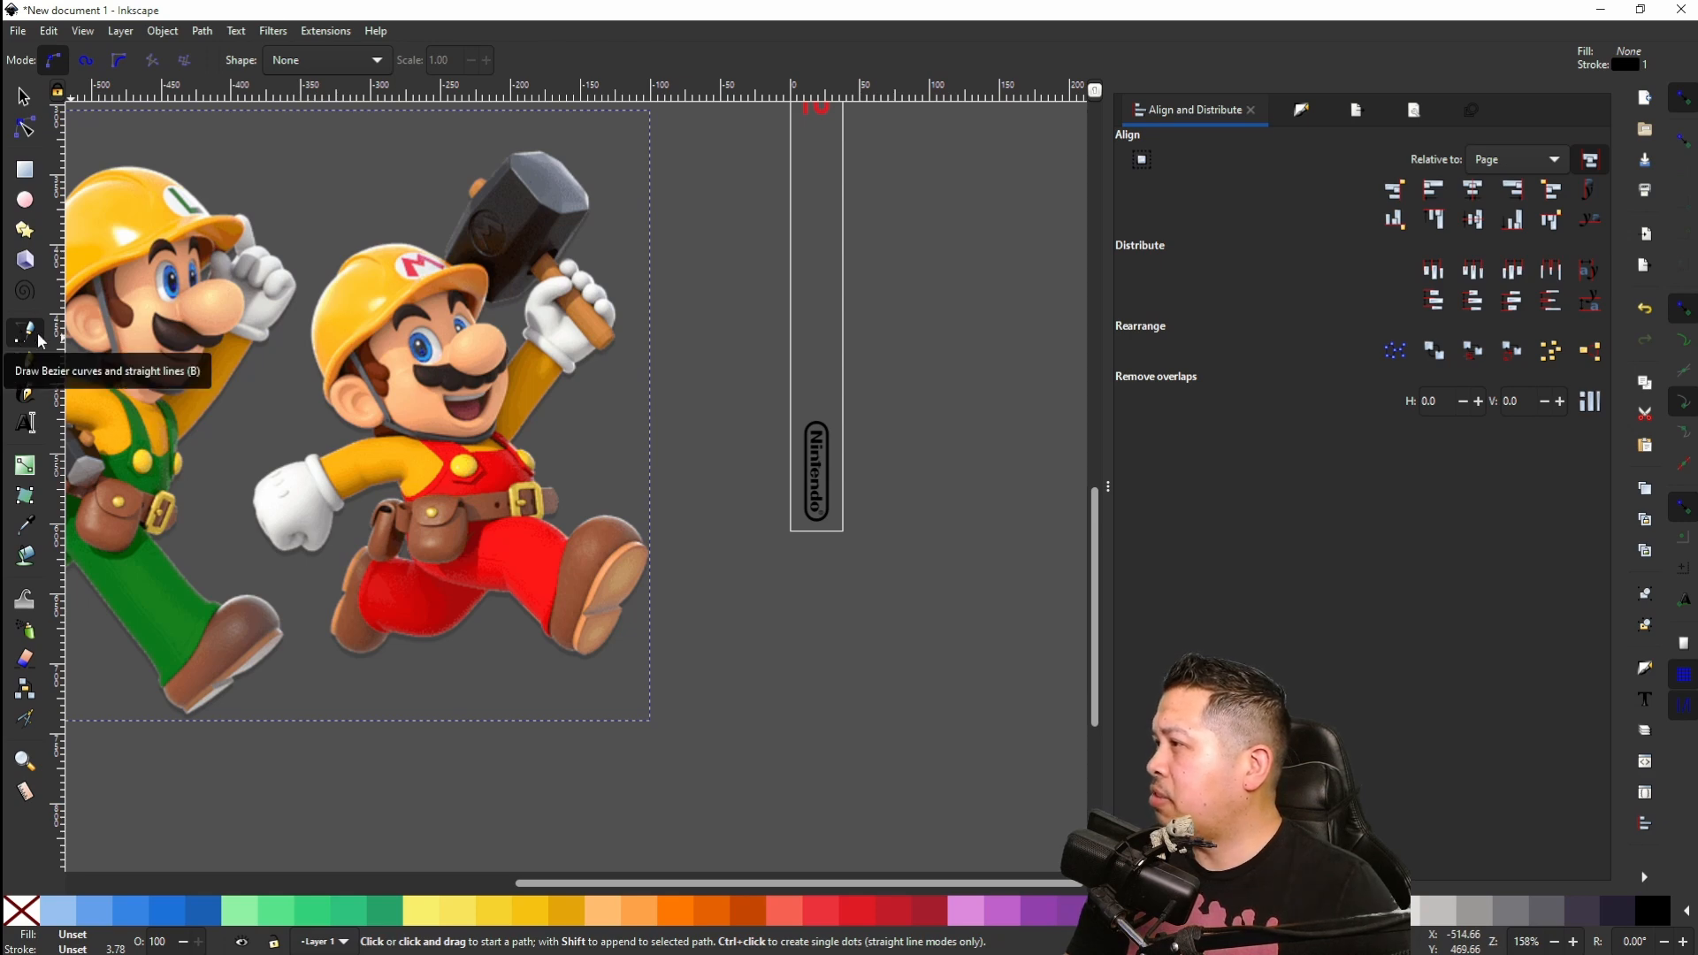
pyautogui.click(339, 239)
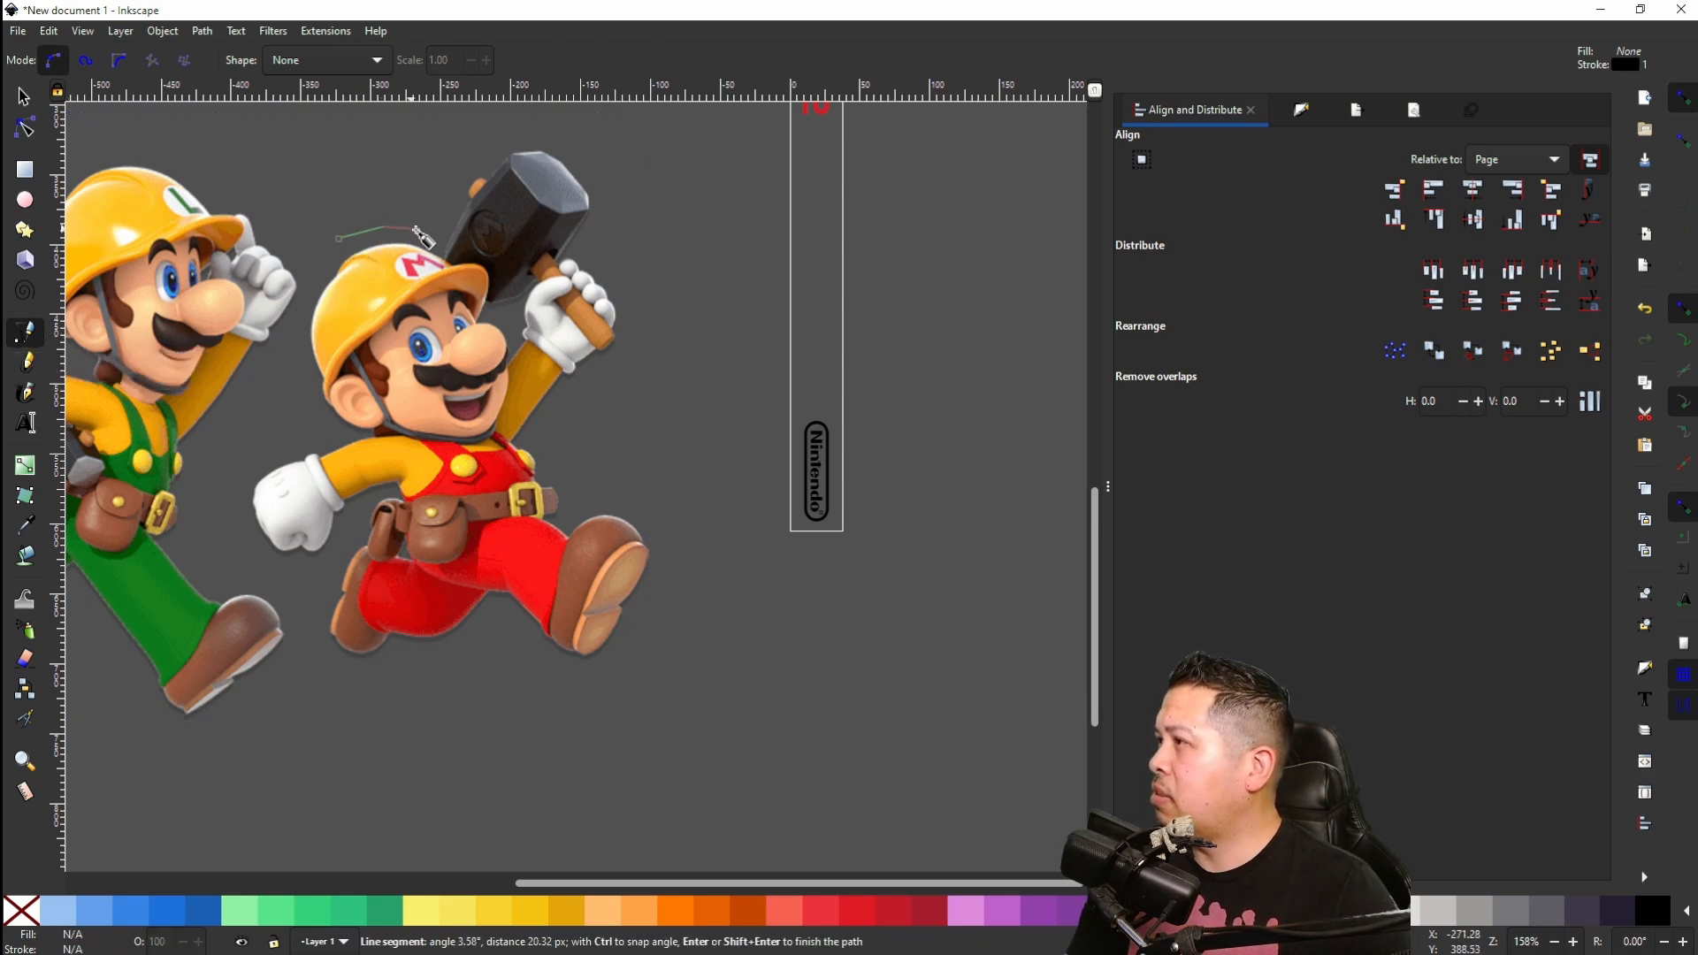
pyautogui.click(452, 215)
pyautogui.click(465, 161)
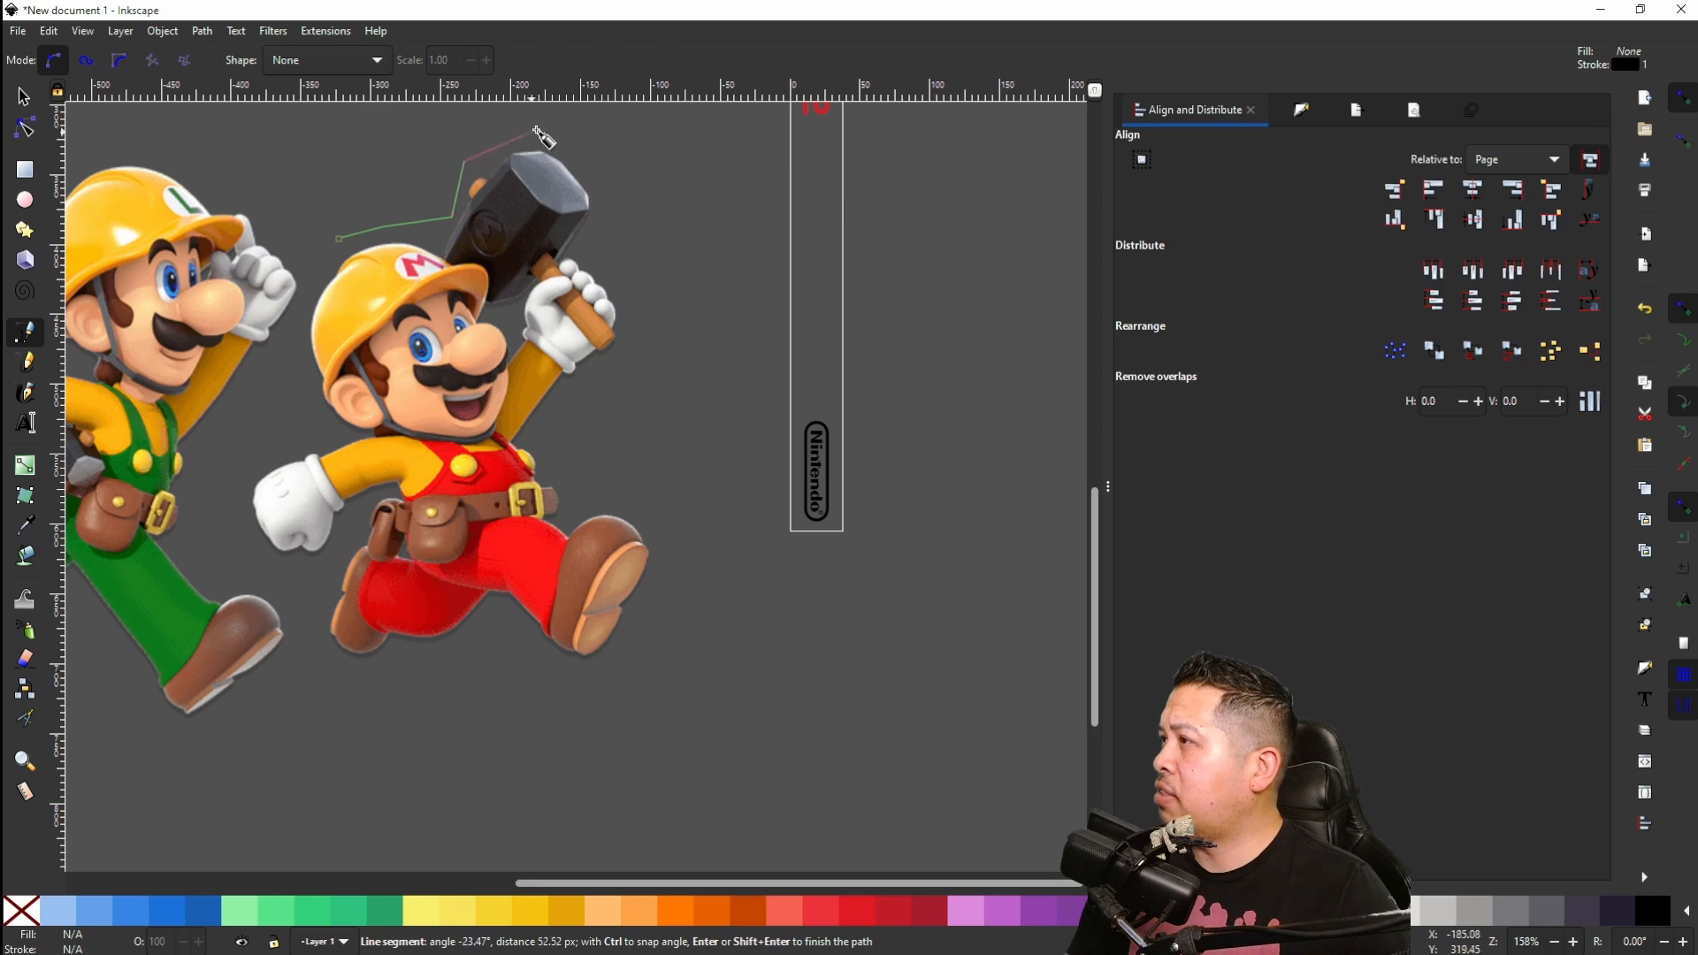
pyautogui.click(537, 126)
pyautogui.click(623, 172)
pyautogui.click(635, 287)
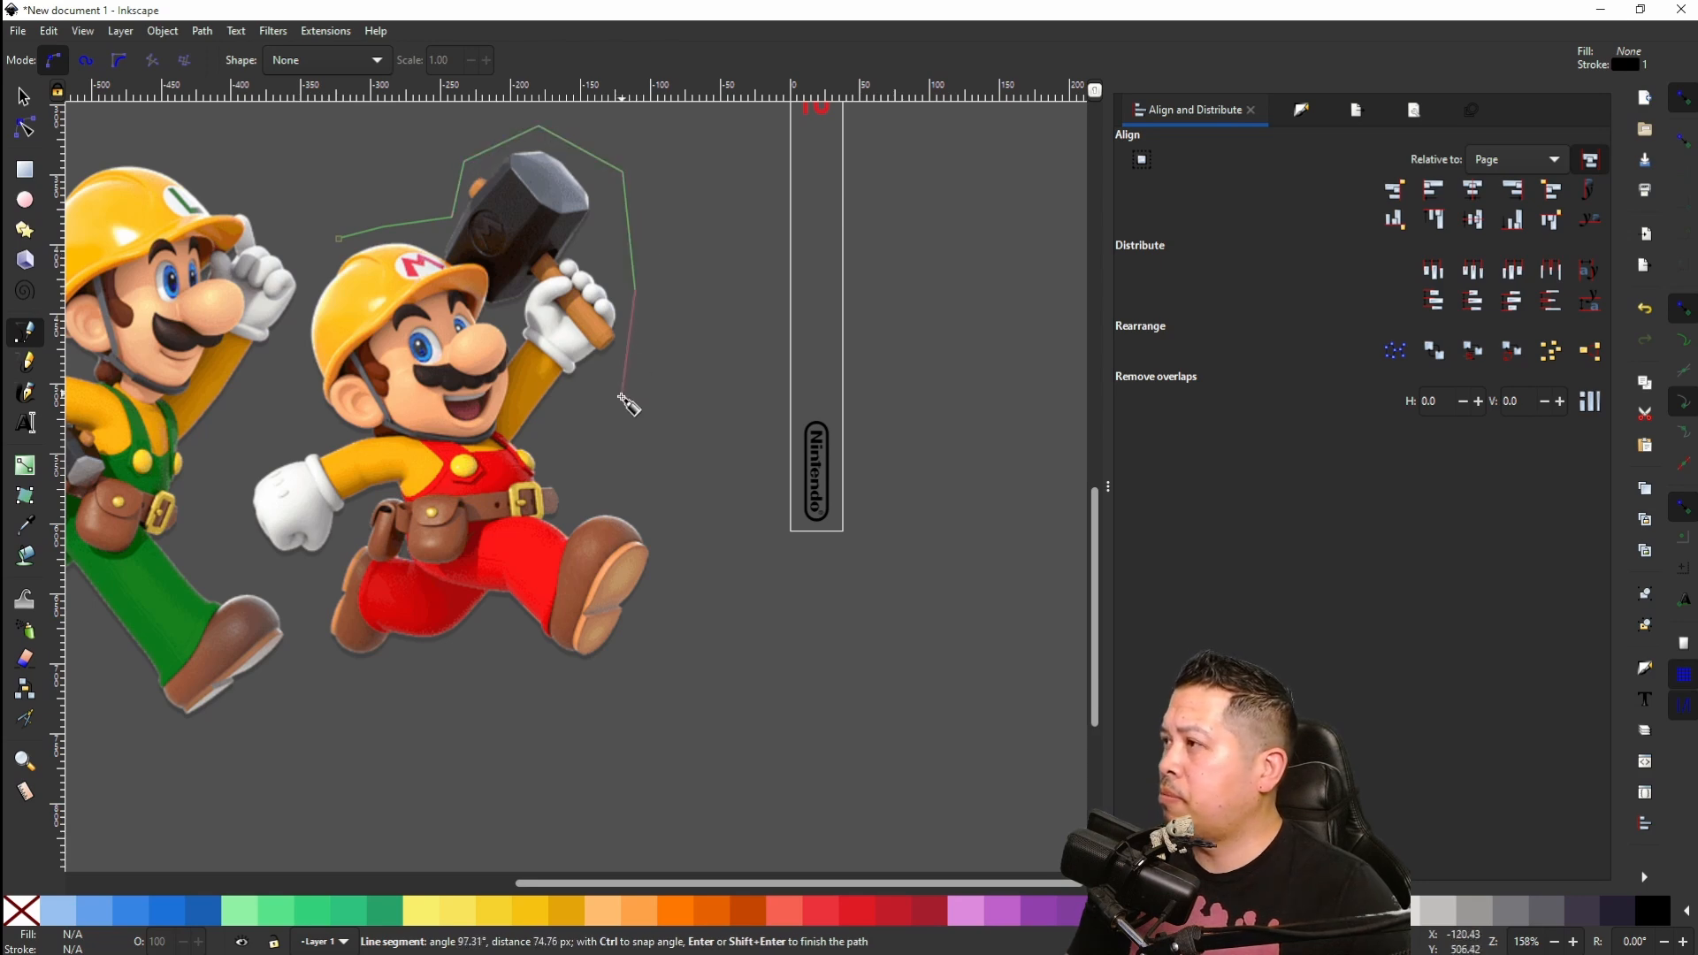
pyautogui.click(606, 421)
pyautogui.click(659, 531)
pyautogui.click(644, 655)
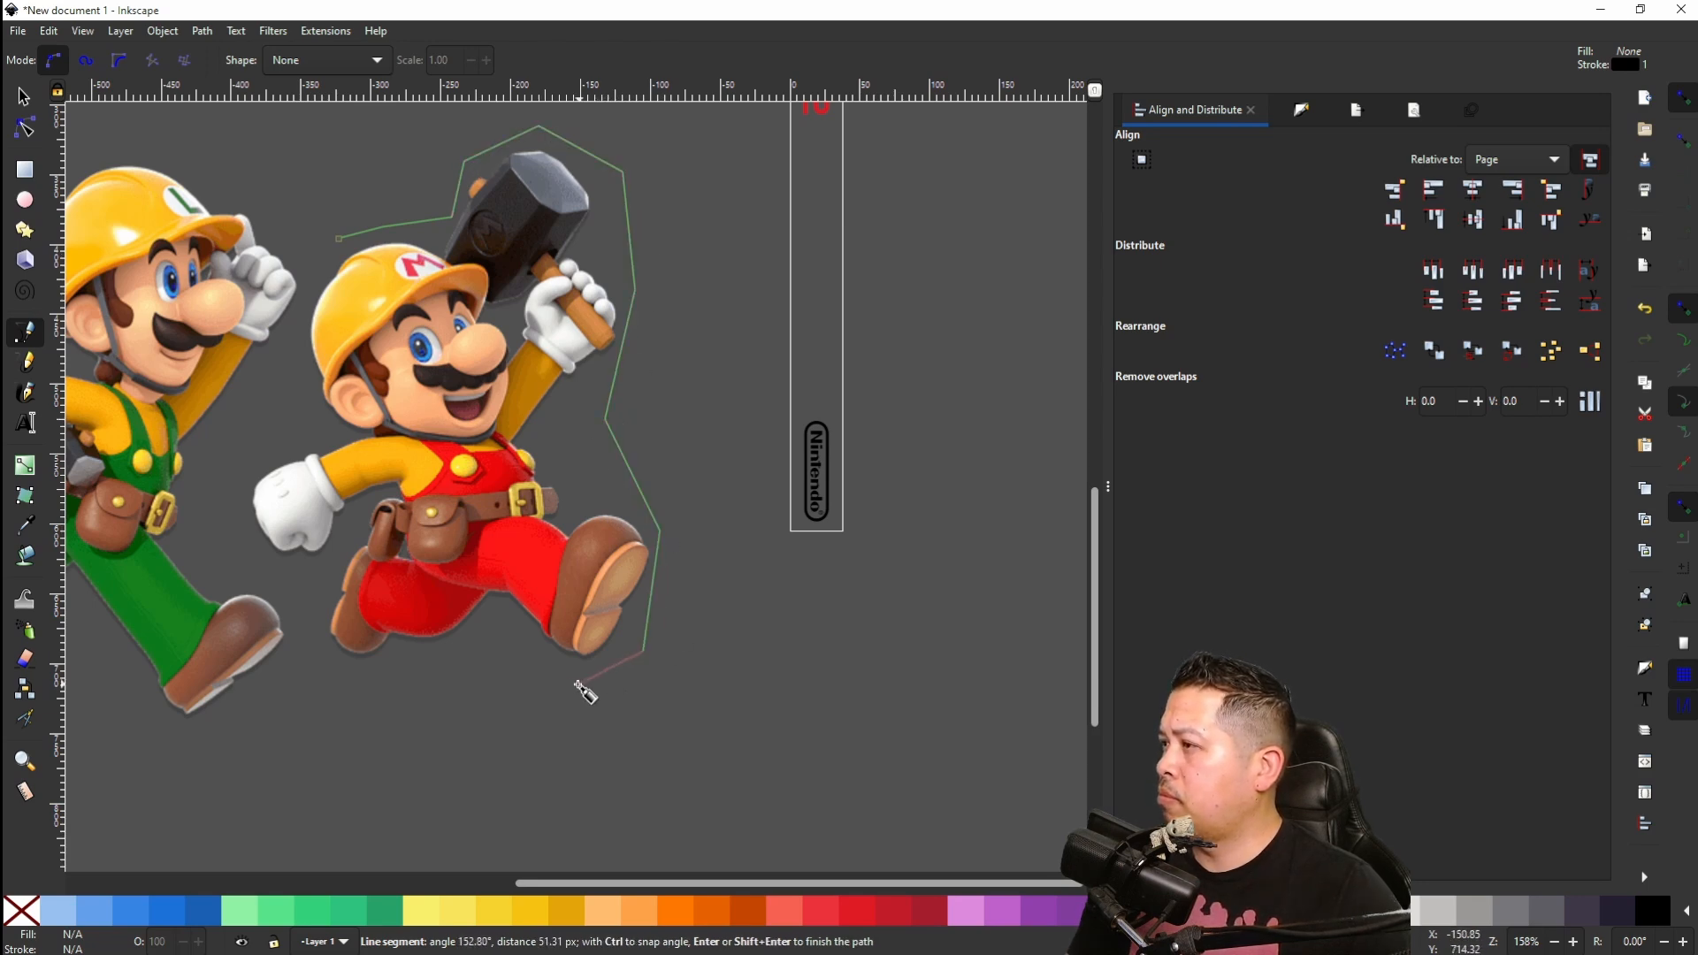
pyautogui.click(561, 683)
pyautogui.click(392, 676)
pyautogui.click(304, 670)
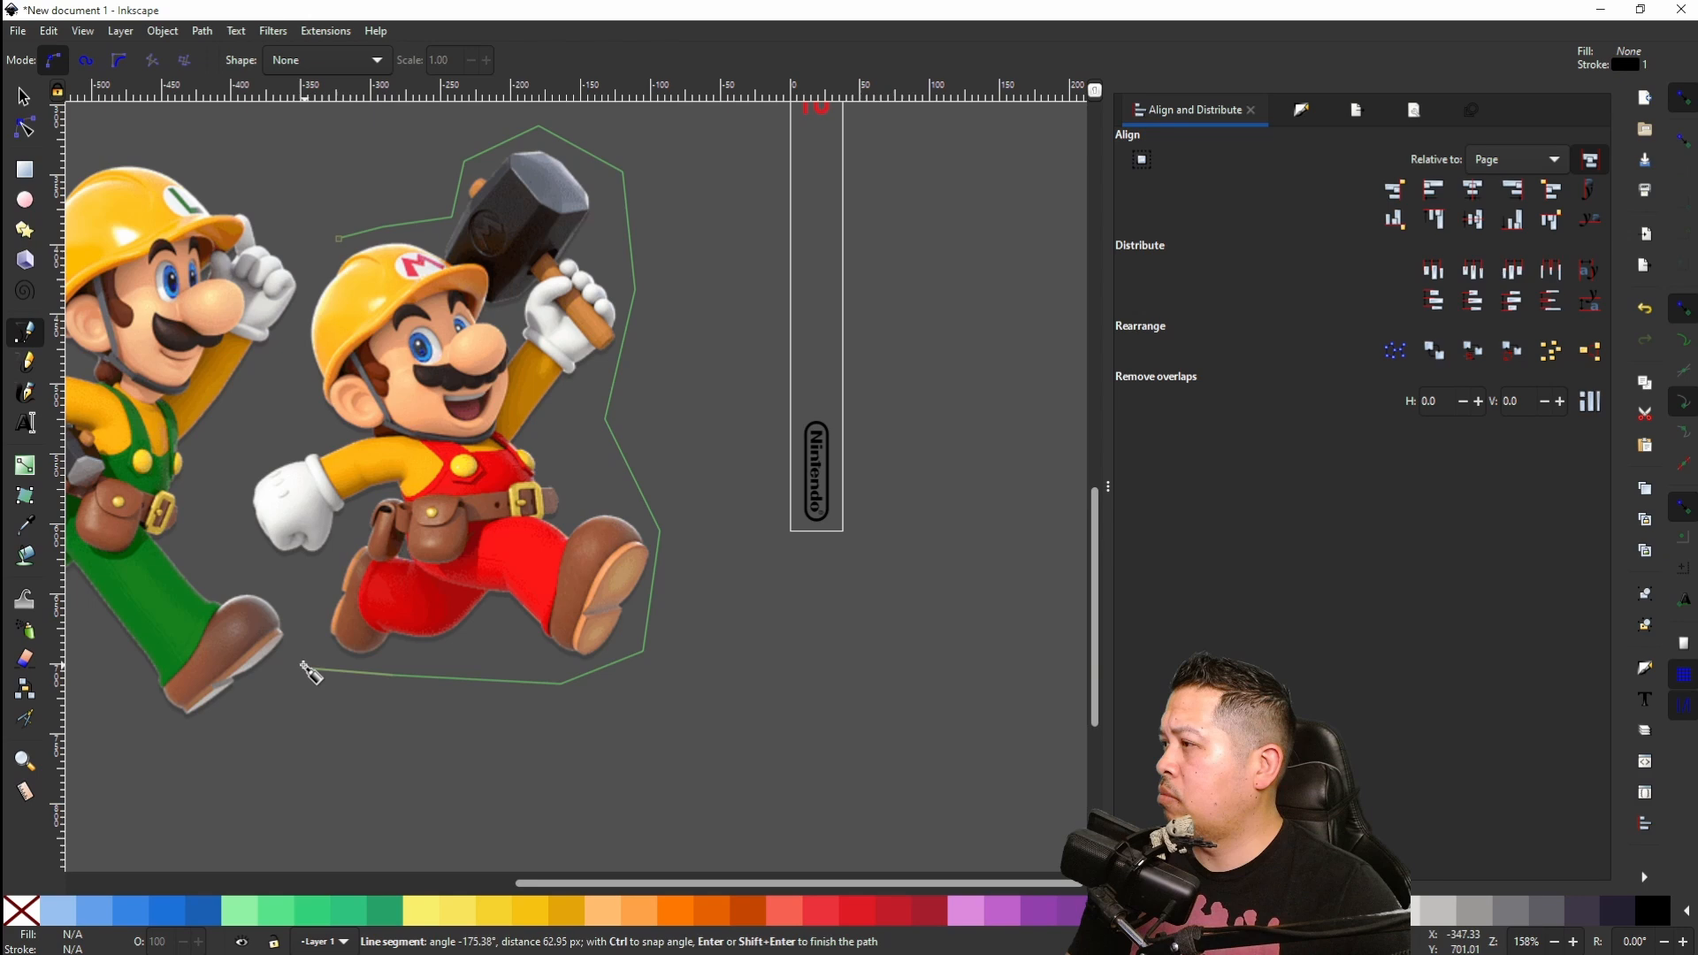
pyautogui.click(291, 580)
pyautogui.click(234, 440)
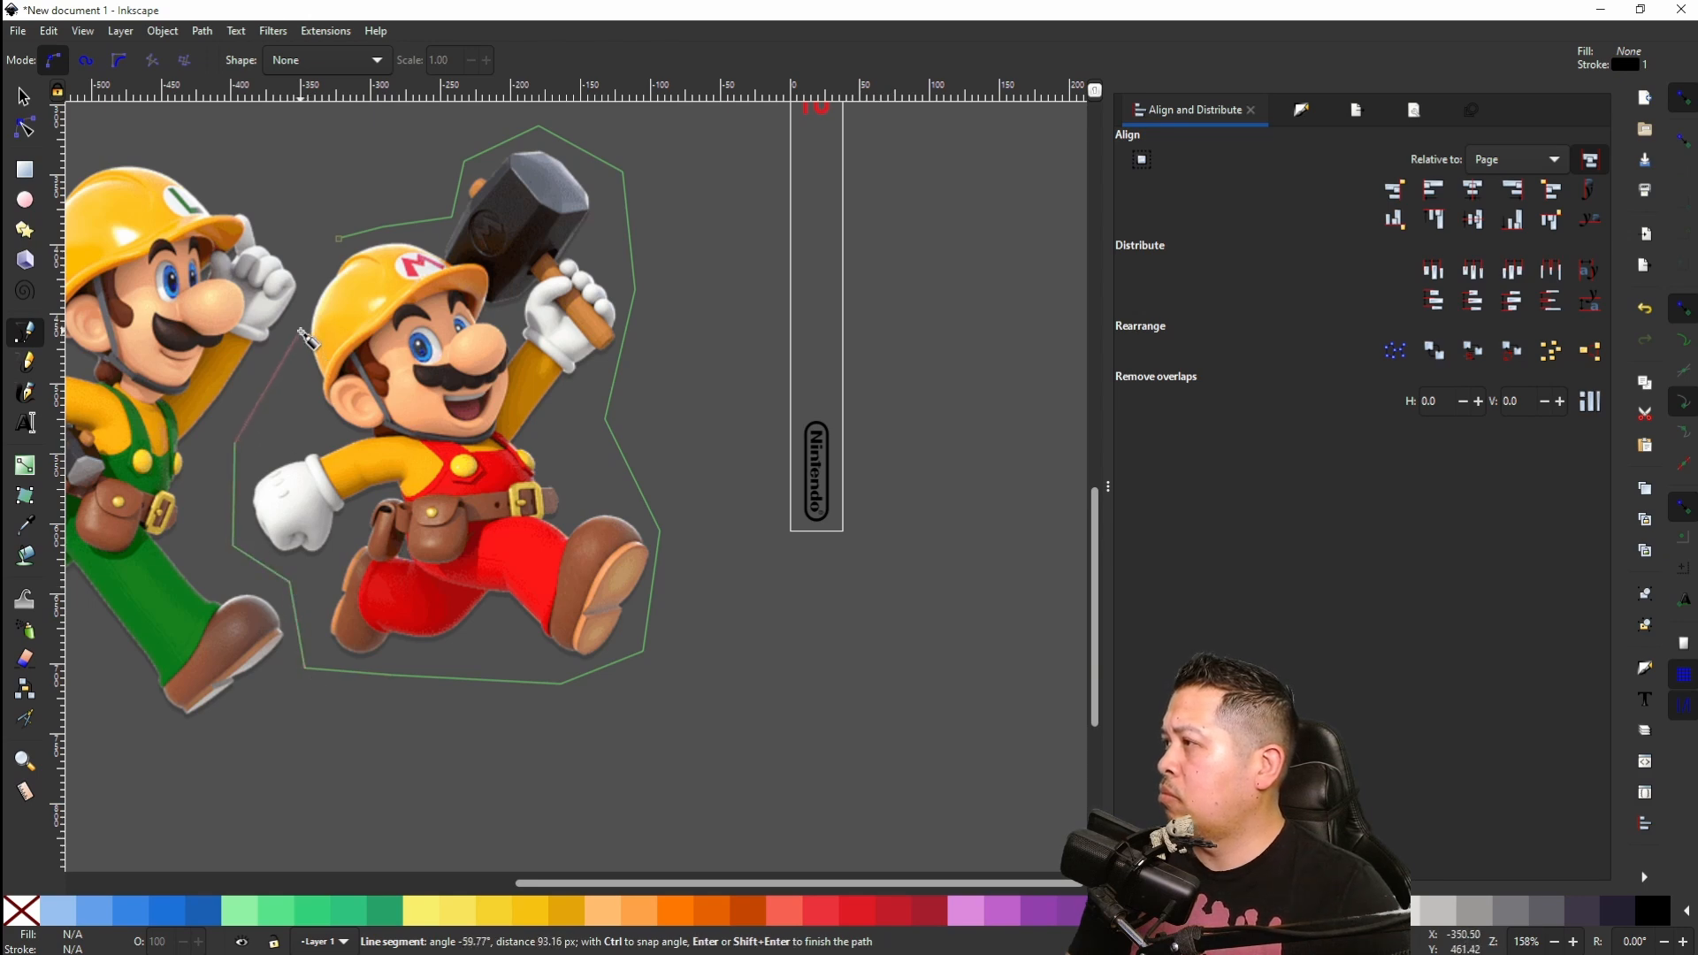
pyautogui.click(337, 238)
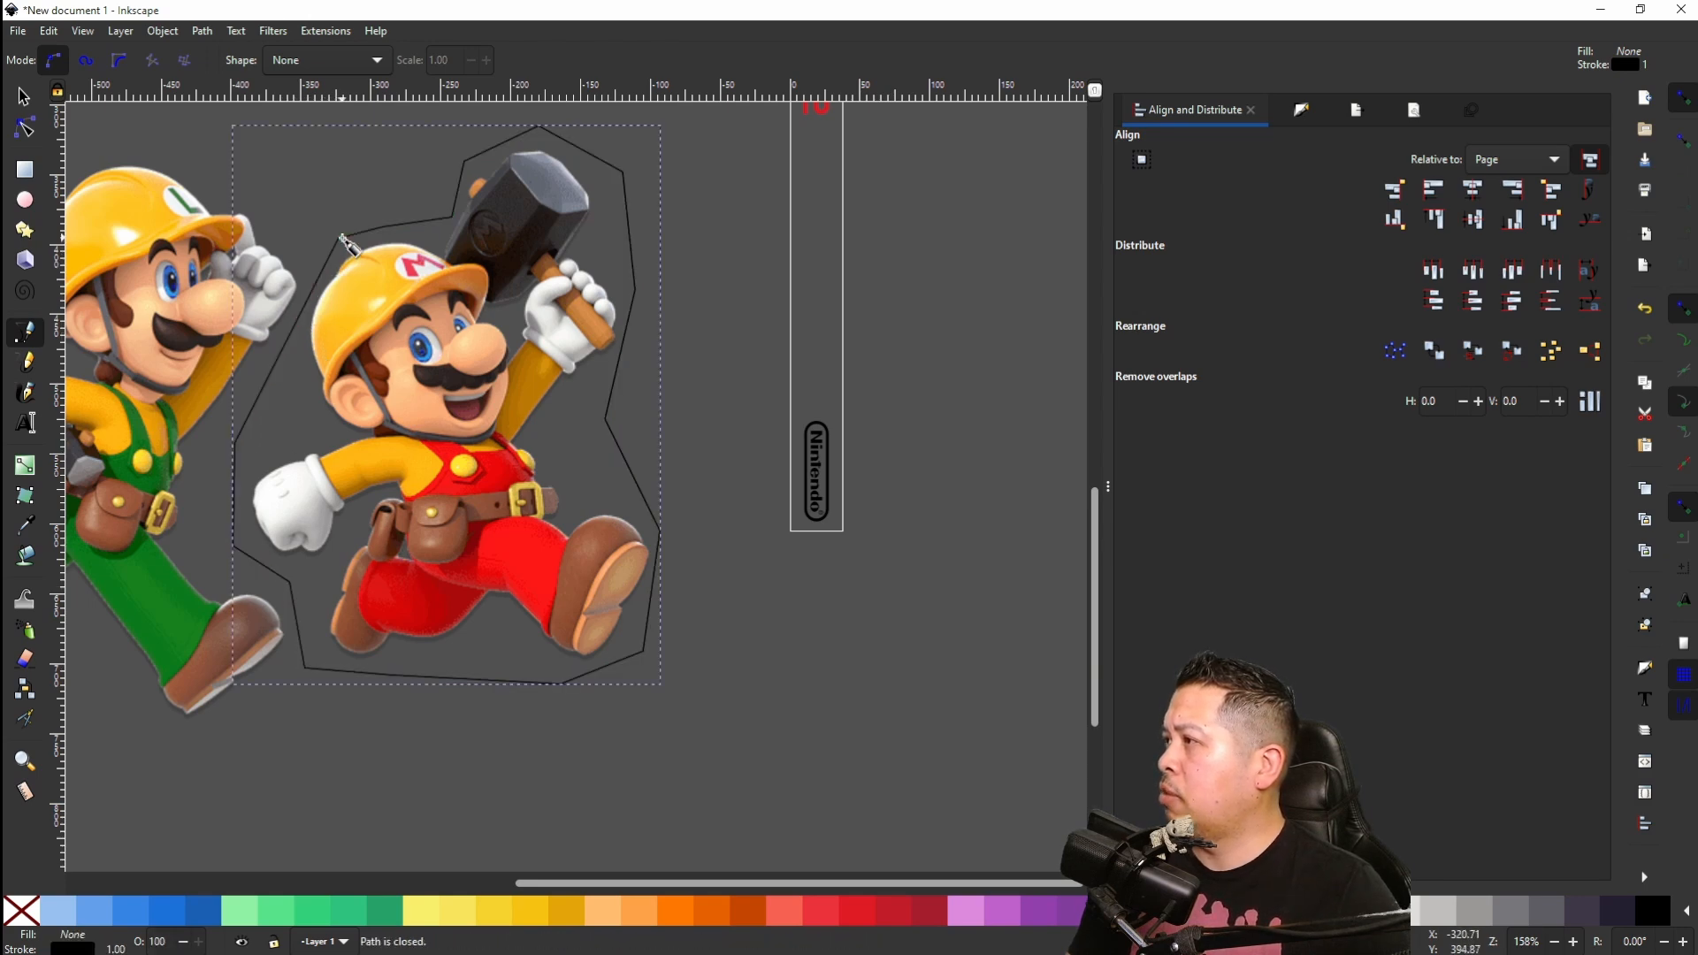
# Step: Copy the whole character artwork image and paste a duplicate over the spine's lower end, at about X -51, Y 387 px
pyautogui.click(24, 96)
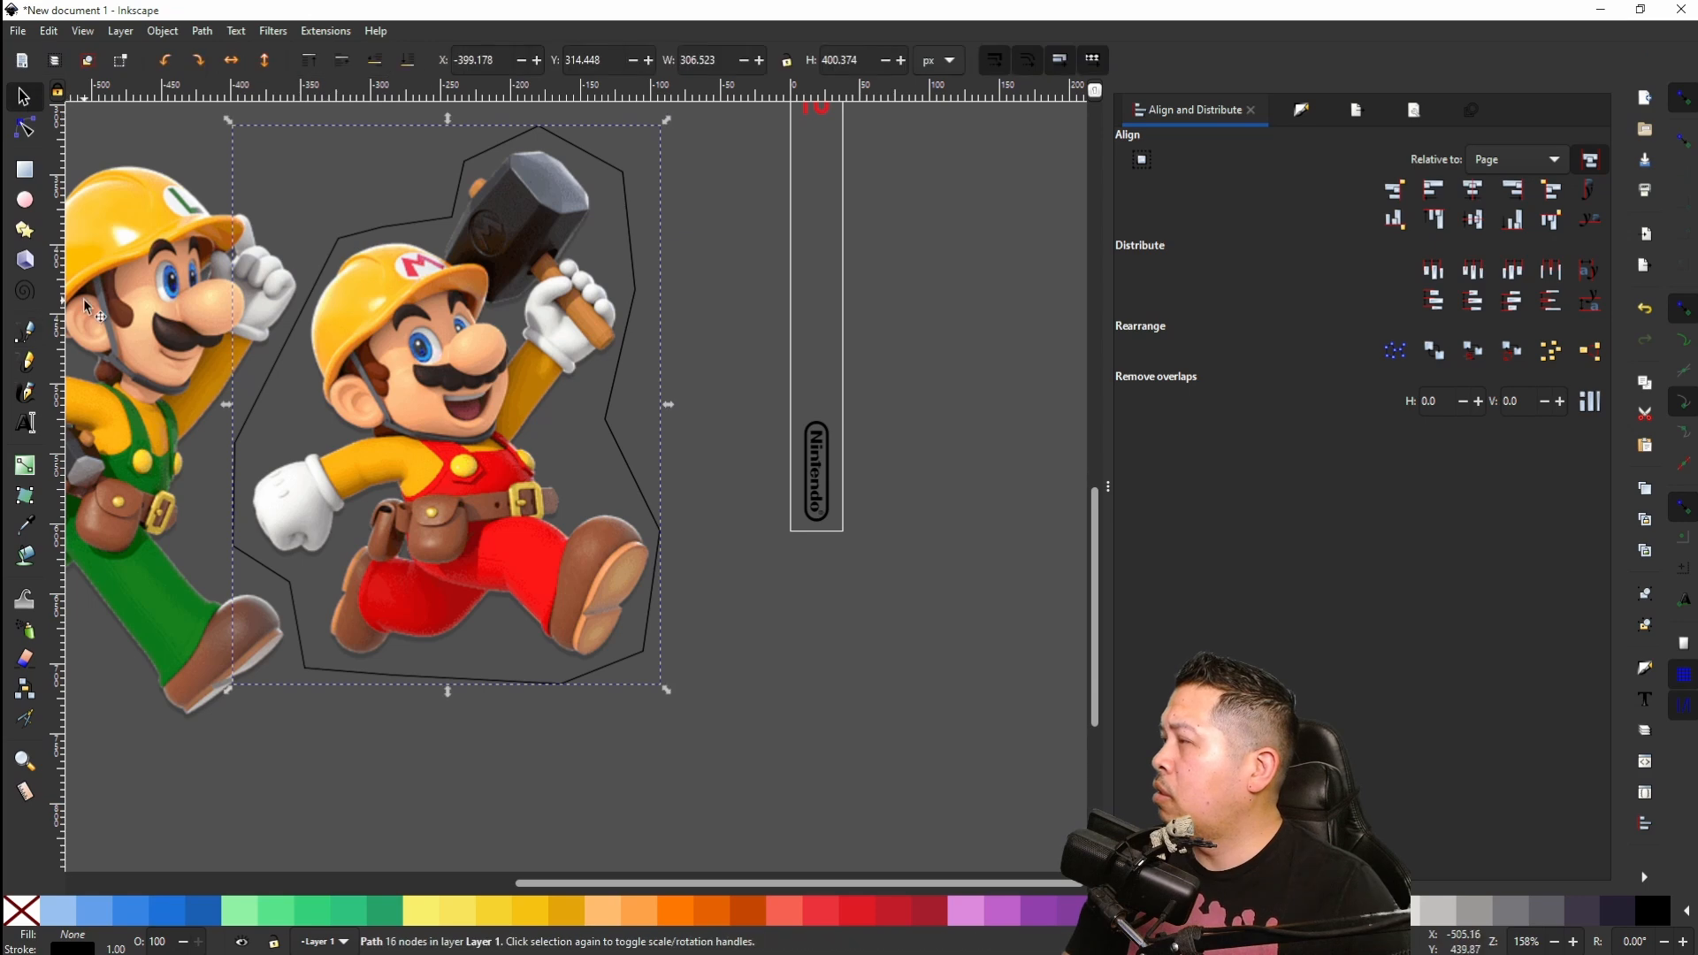
pyautogui.hscroll(-5, 83, 306)
pyautogui.hscroll(-8, 88, 292)
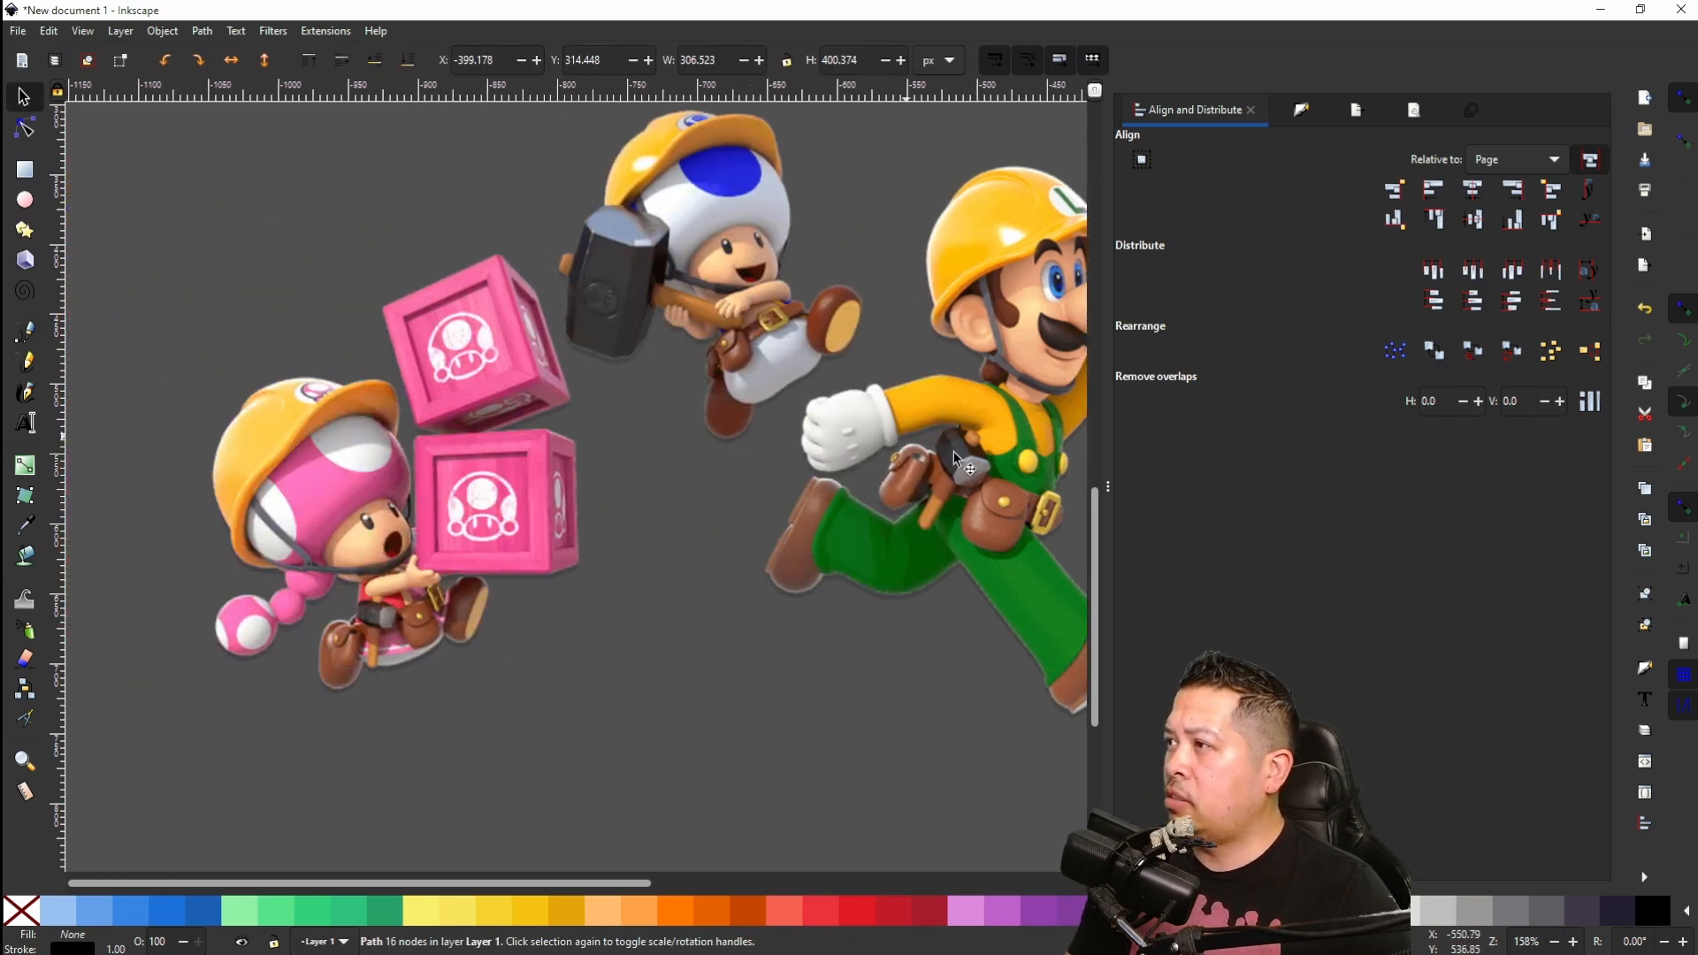
pyautogui.hscroll(6, 840, 389)
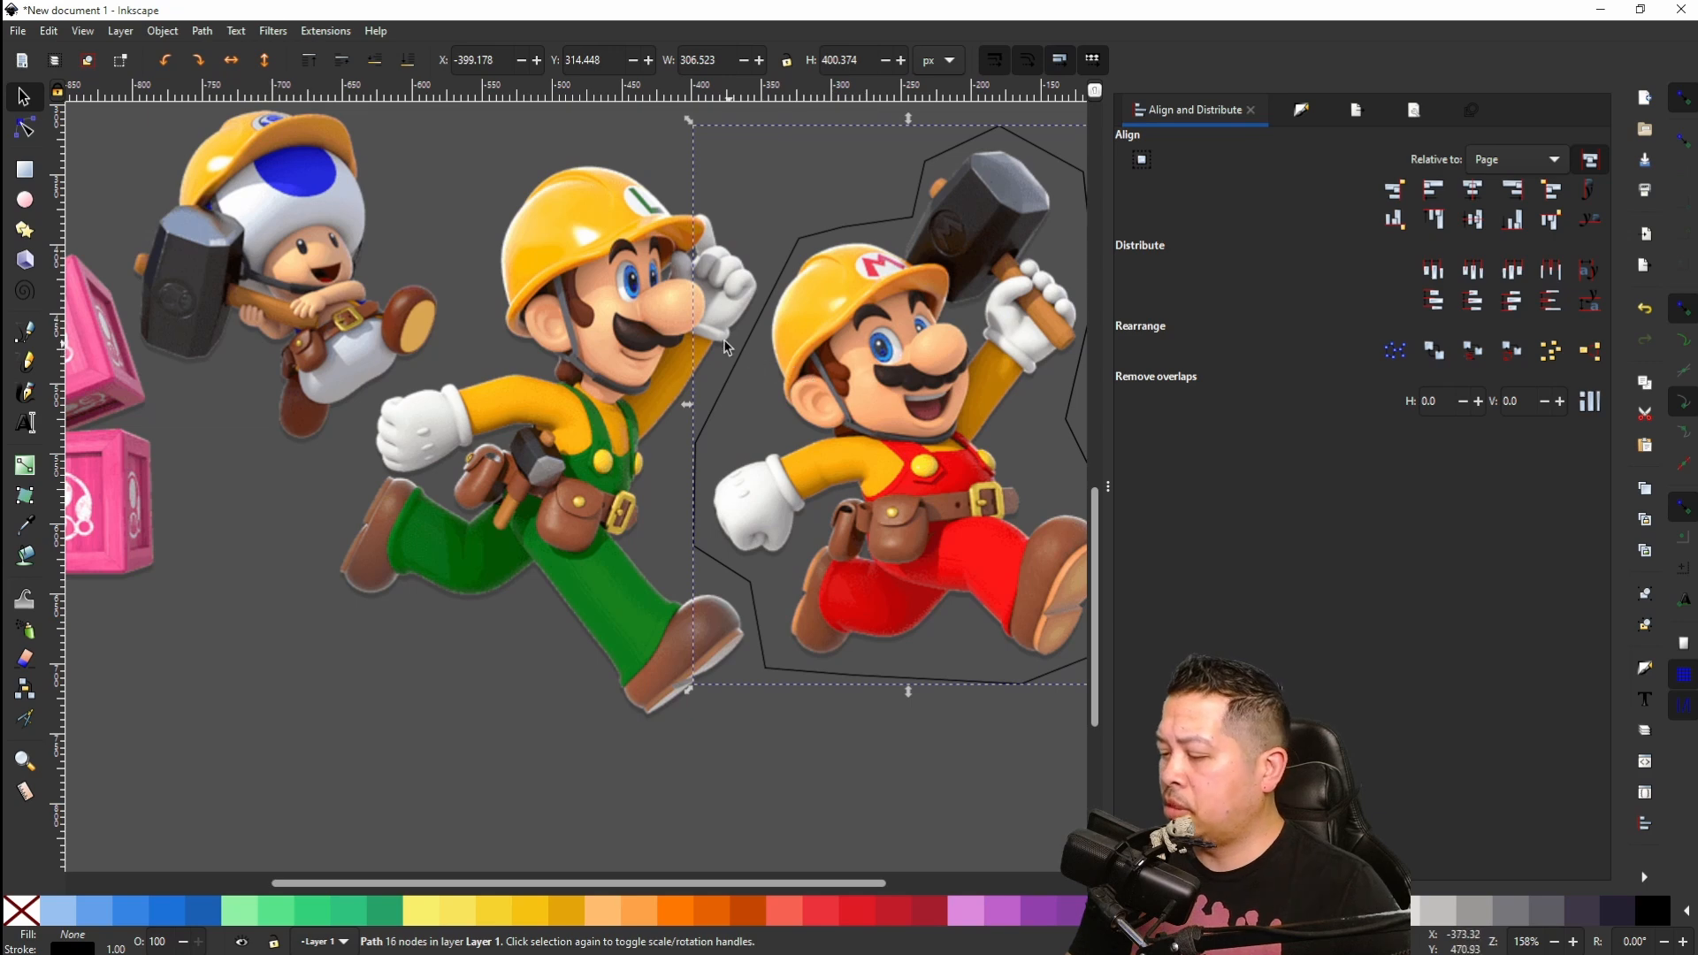
pyautogui.scroll(-2, 725, 345)
pyautogui.click(653, 324)
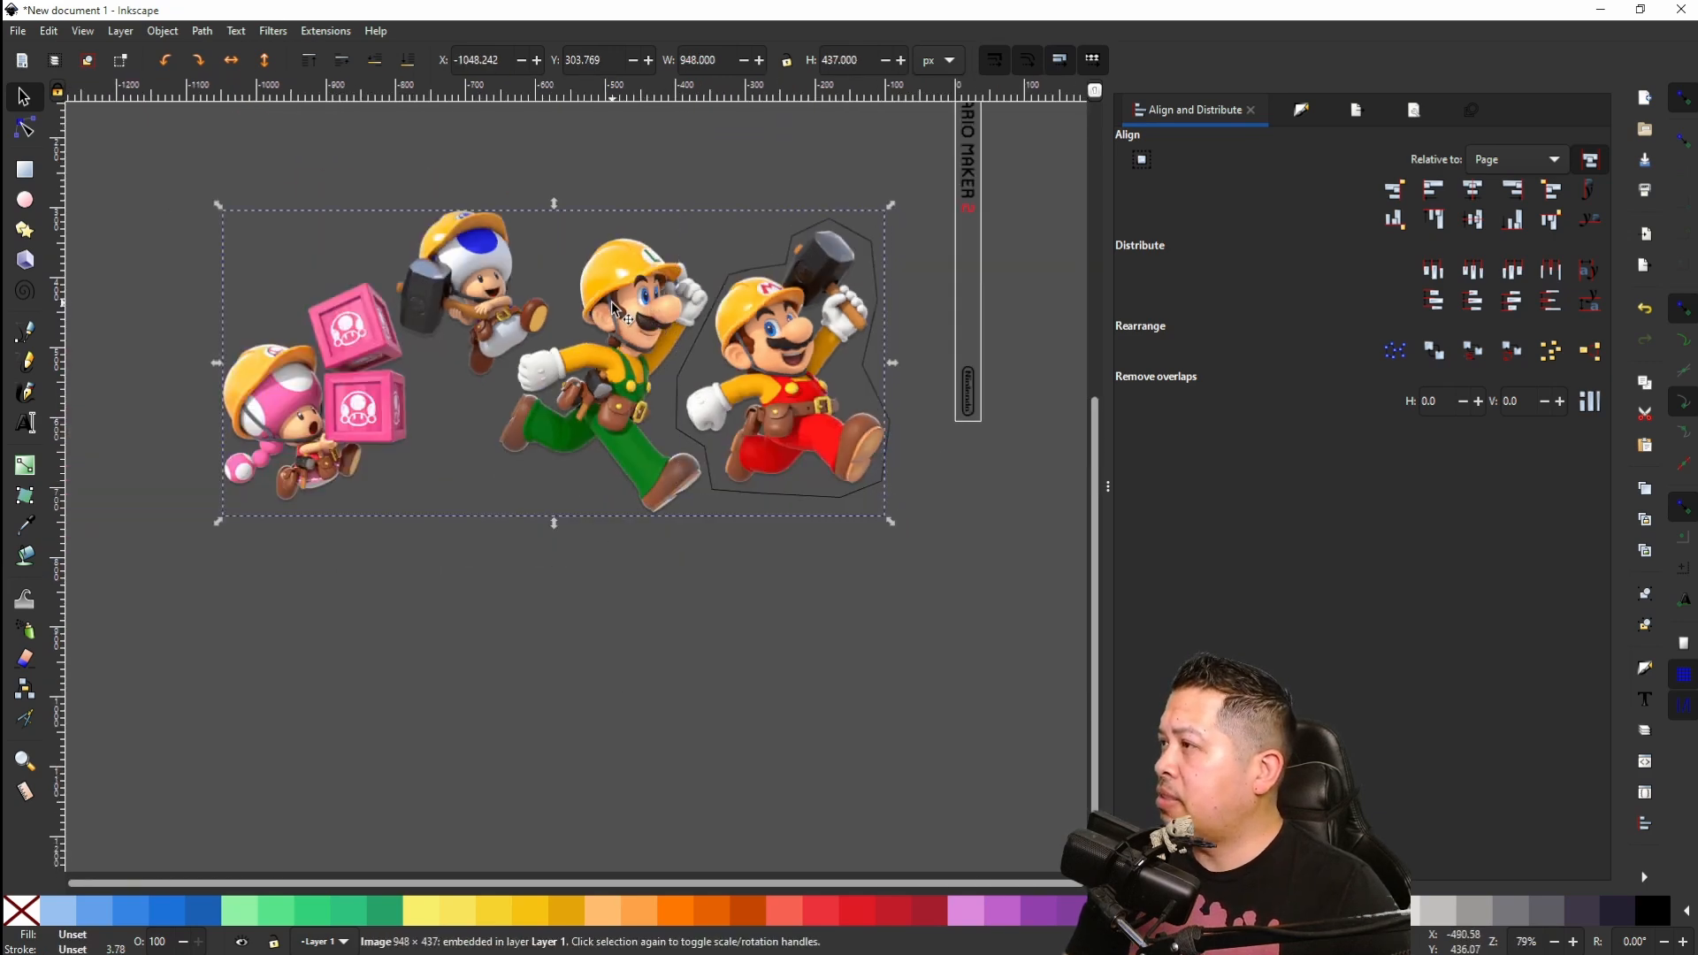
pyautogui.rightClick(615, 305)
pyautogui.click(645, 395)
pyautogui.hscroll(8, 633, 398)
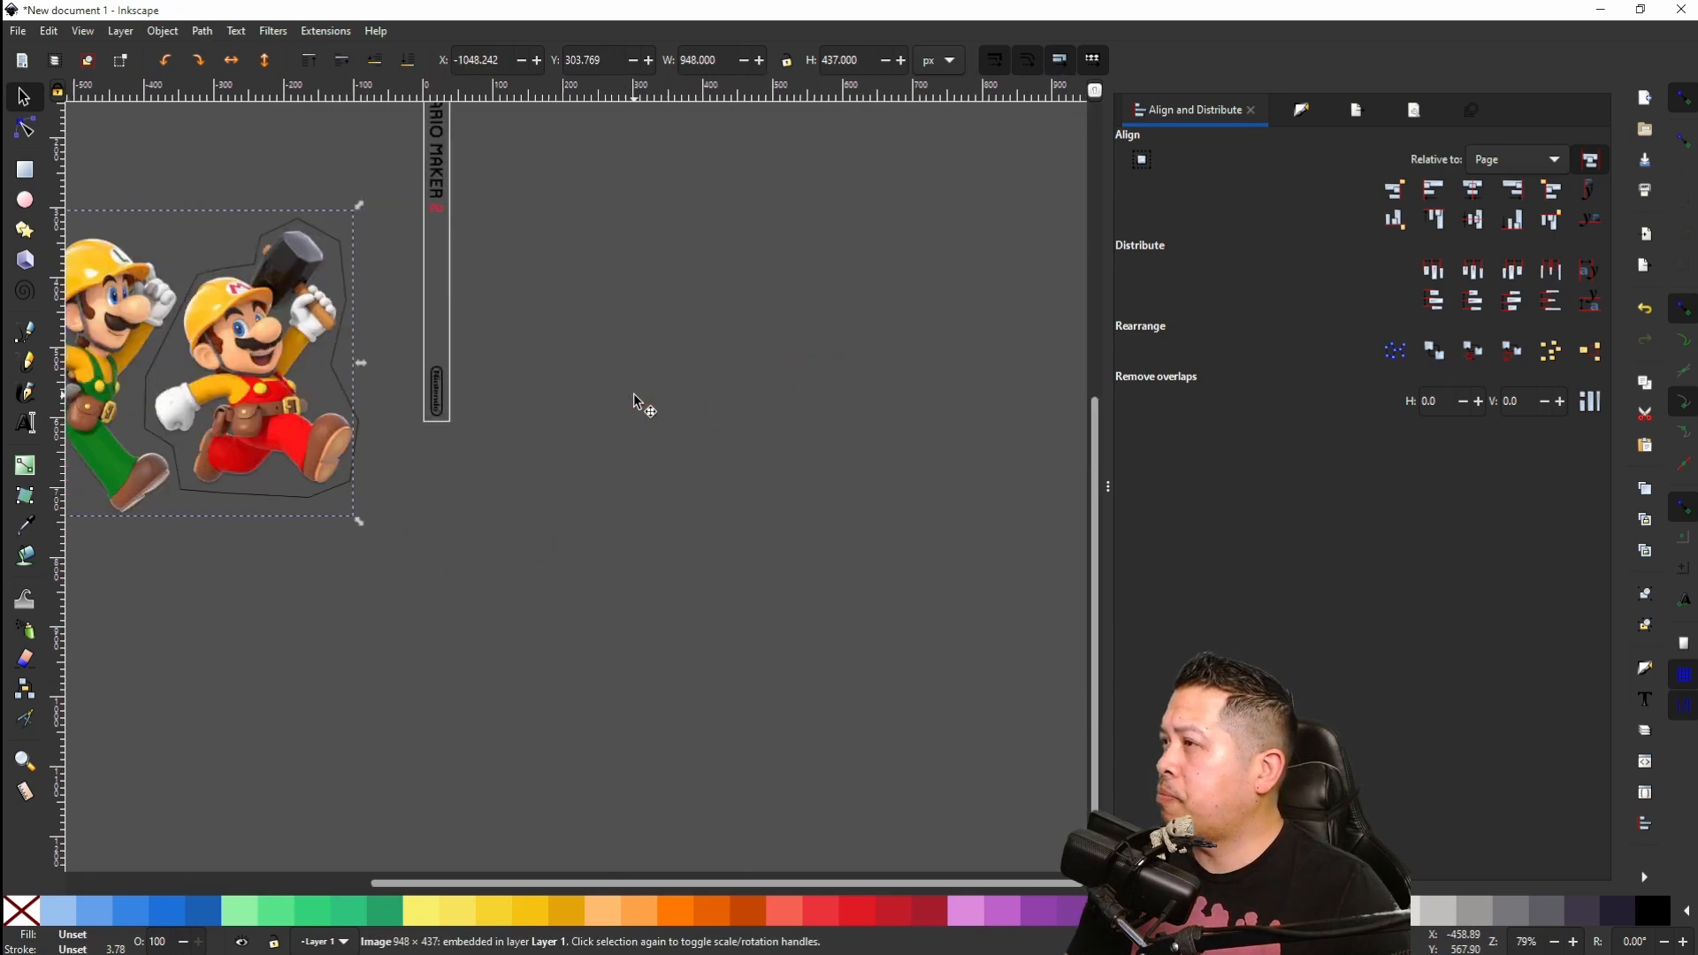
pyautogui.hscroll(2, 633, 395)
pyautogui.rightClick(546, 322)
pyautogui.click(593, 442)
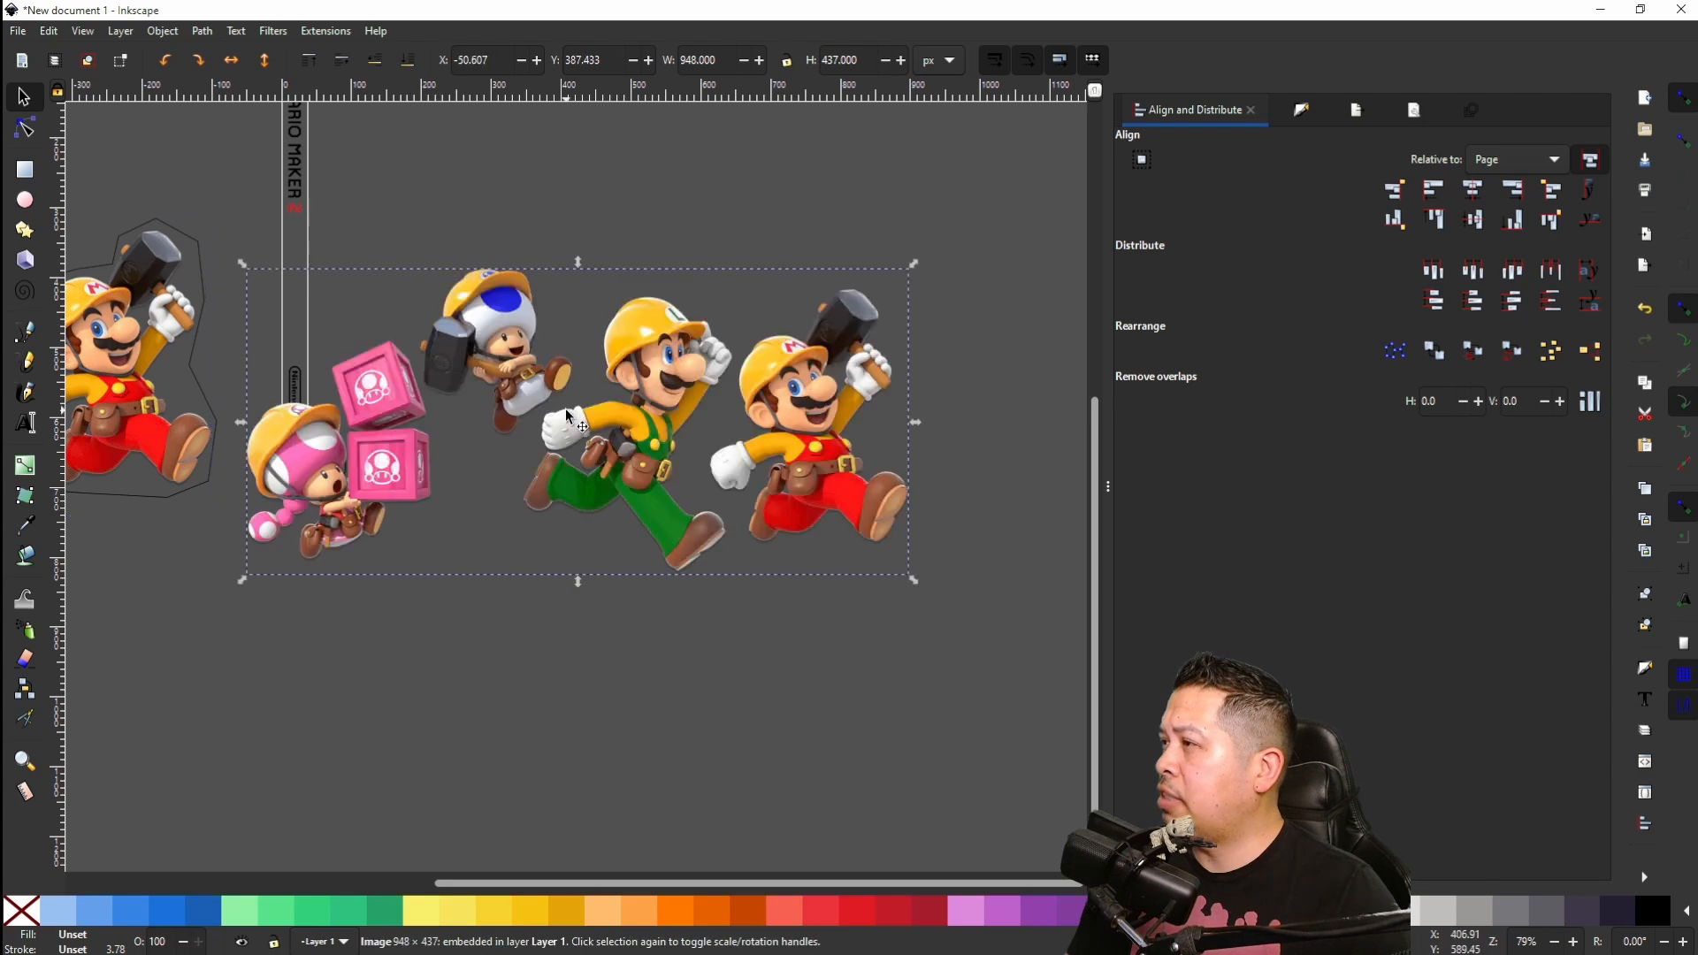
# Step: Paste two more copies of the character artwork, one at about X 0, Y -89 px and another directly above it
pyautogui.scroll(4, 575, 413)
pyautogui.rightClick(596, 340)
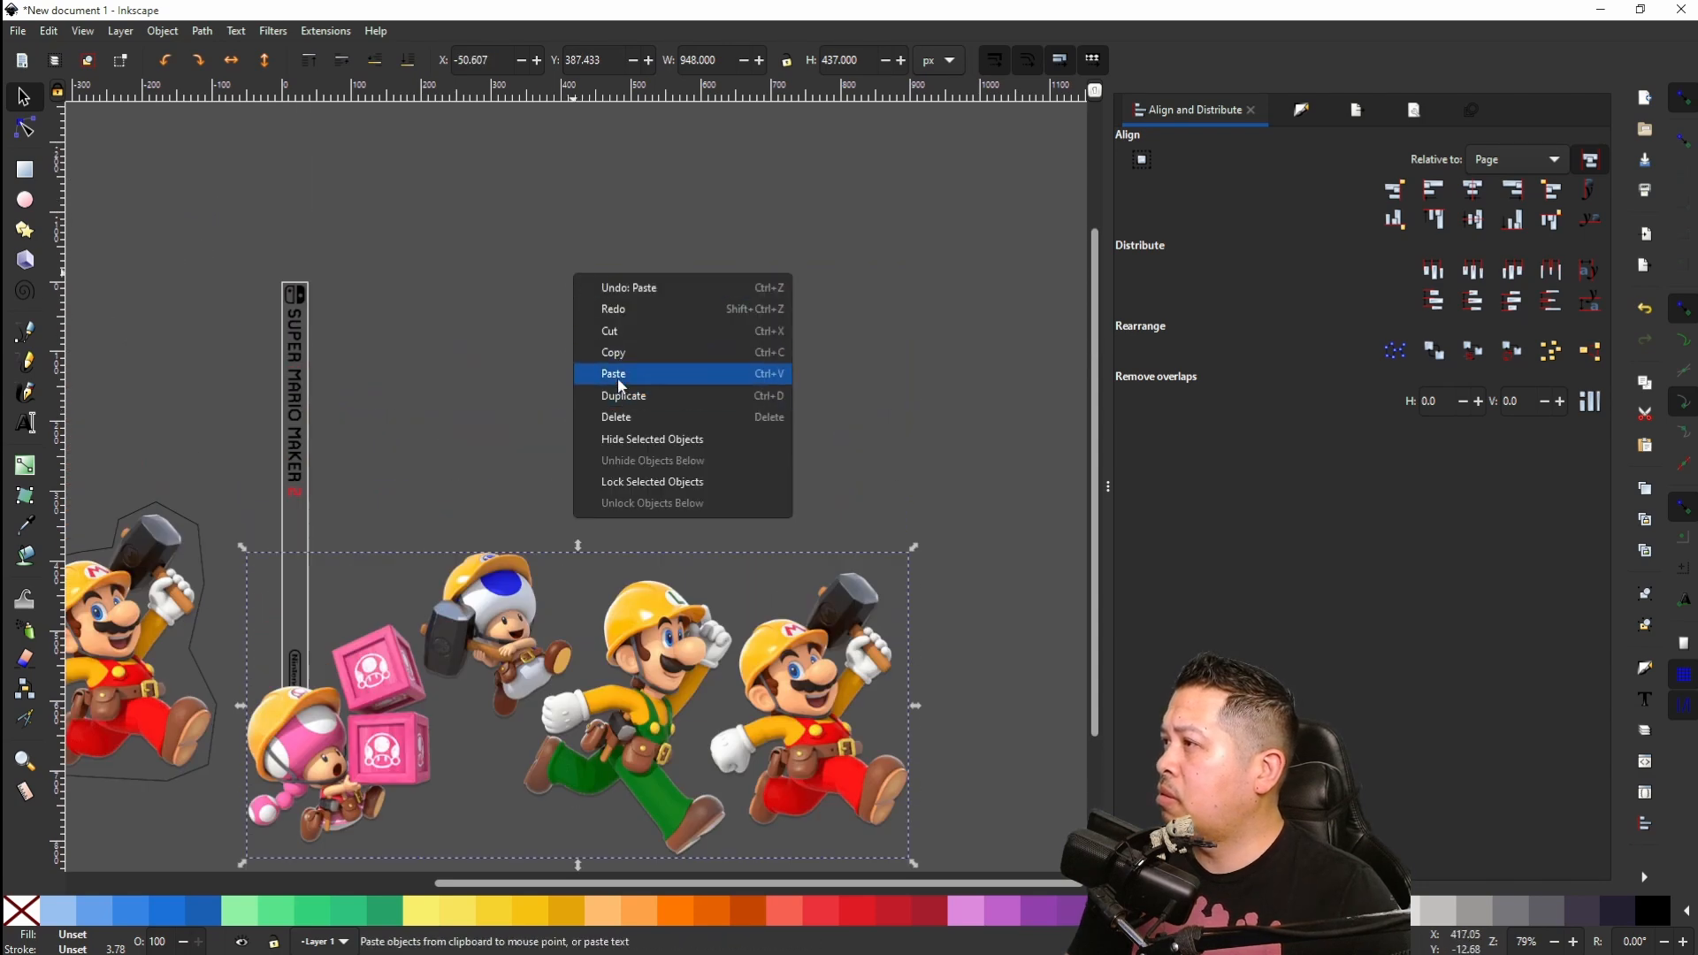
pyautogui.click(607, 368)
pyautogui.scroll(5, 596, 349)
pyautogui.rightClick(591, 333)
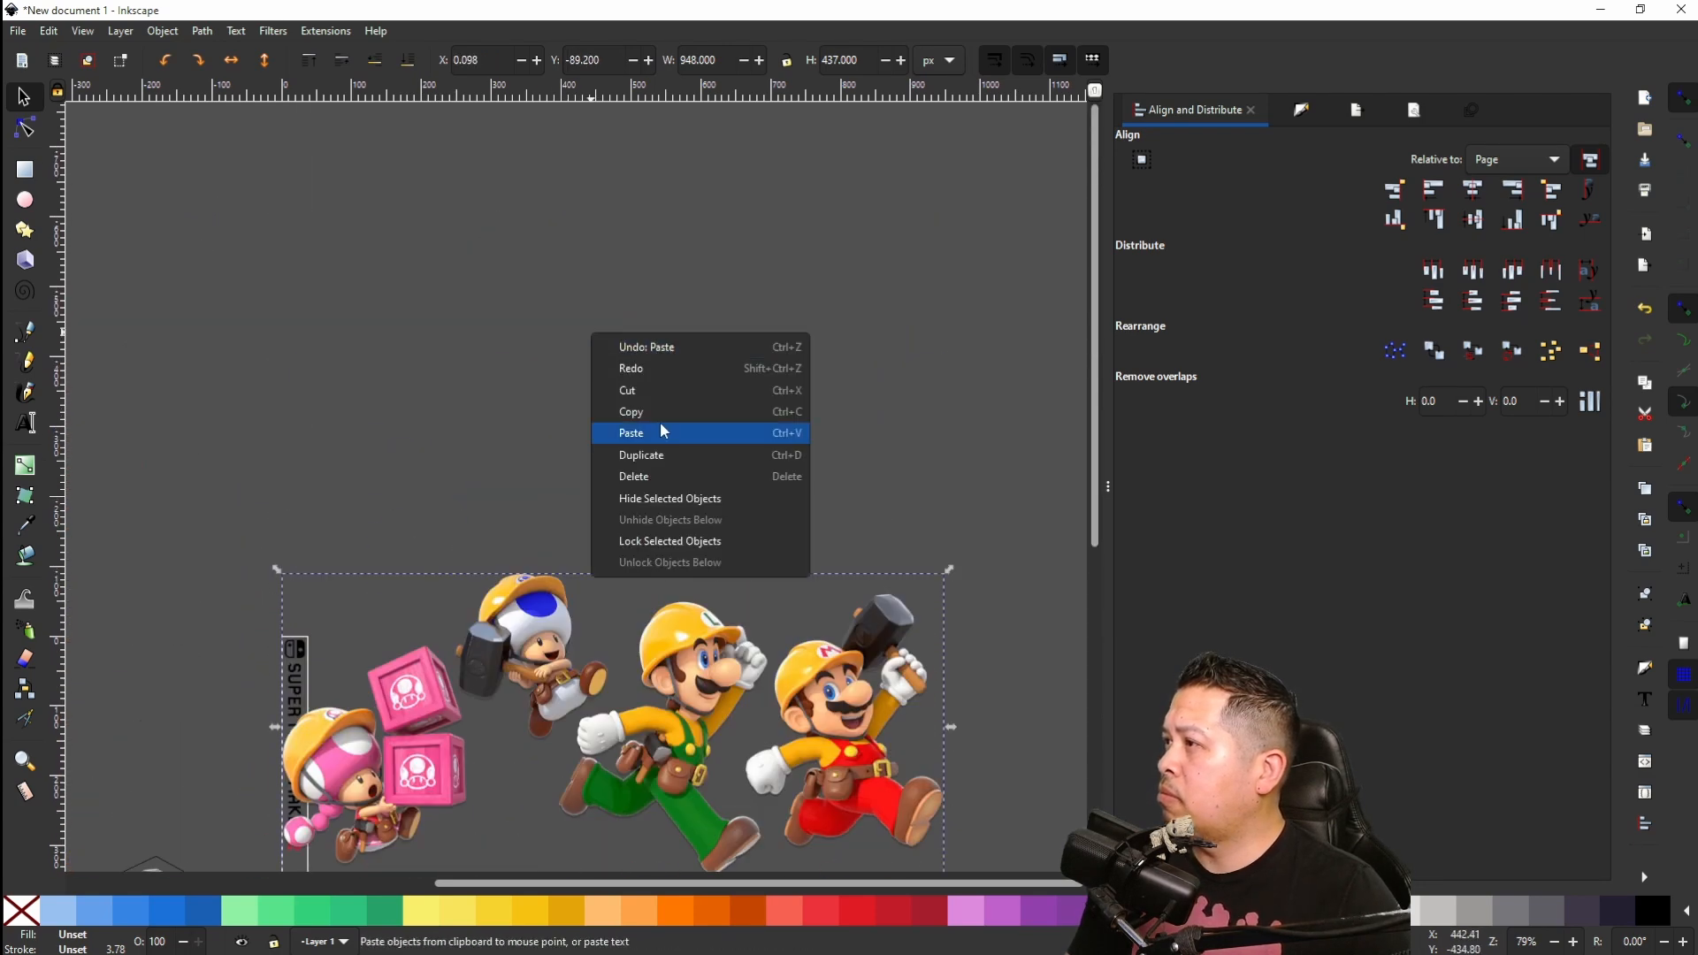
pyautogui.click(657, 437)
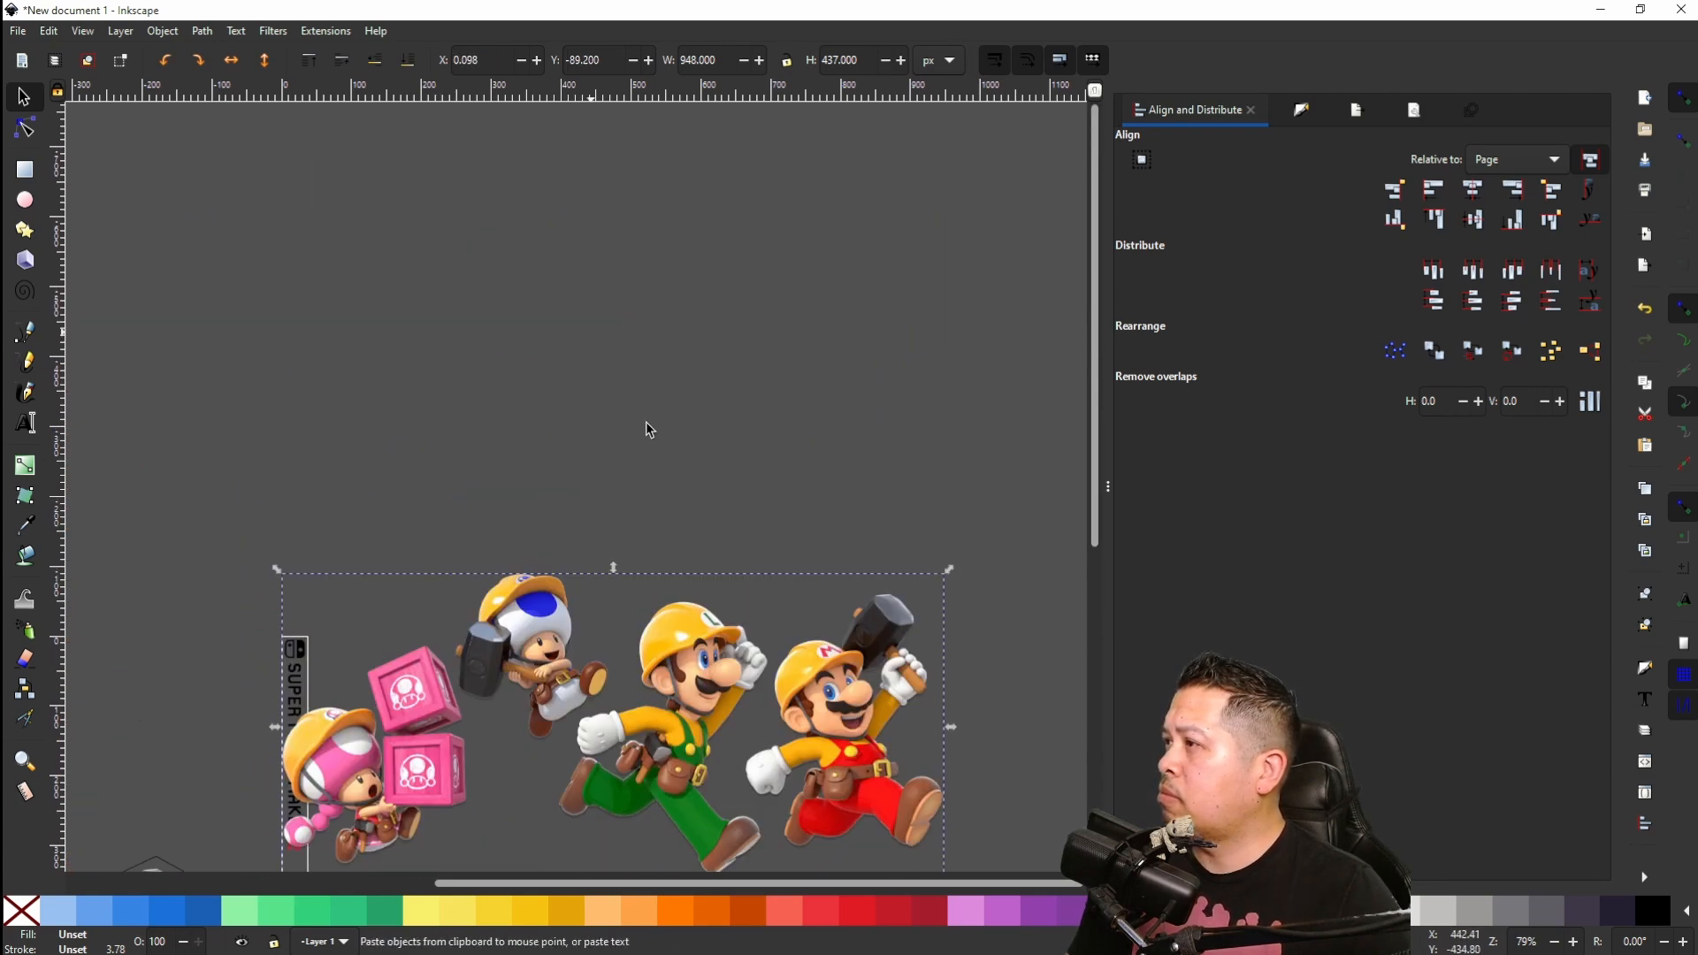
# Step: Trace a straight-segment outline around Luigi in the topmost artwork copy with the Bezier tool, clockwise from above his helmet
pyautogui.click(19, 338)
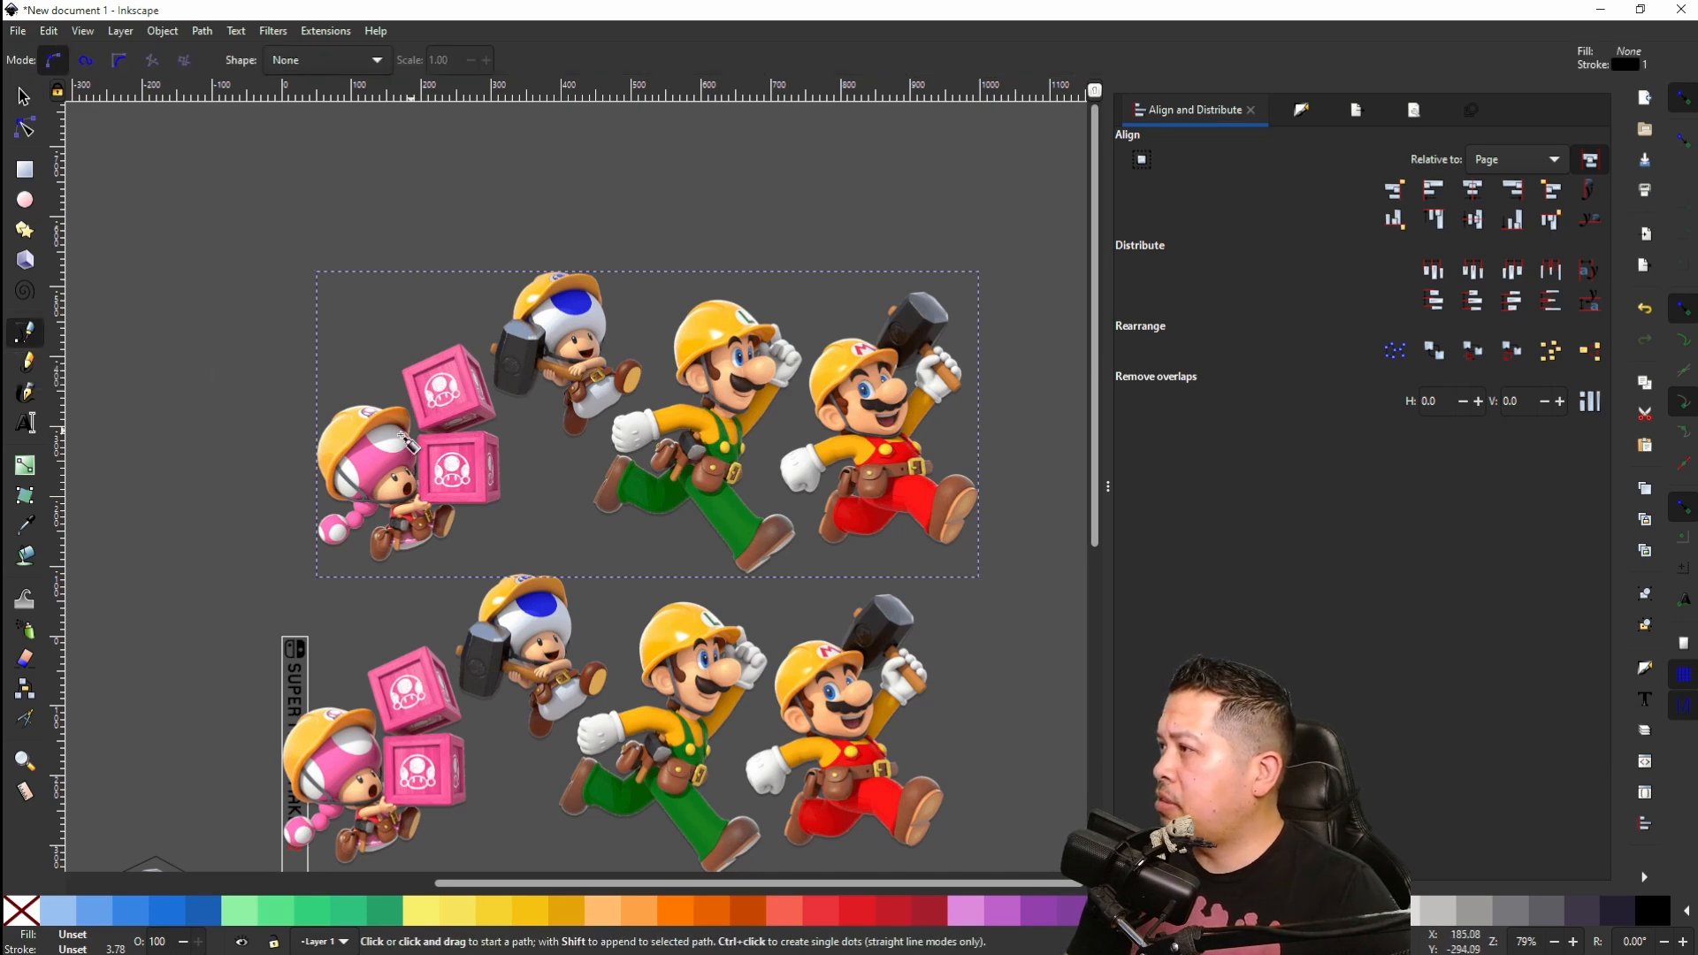
pyautogui.click(679, 293)
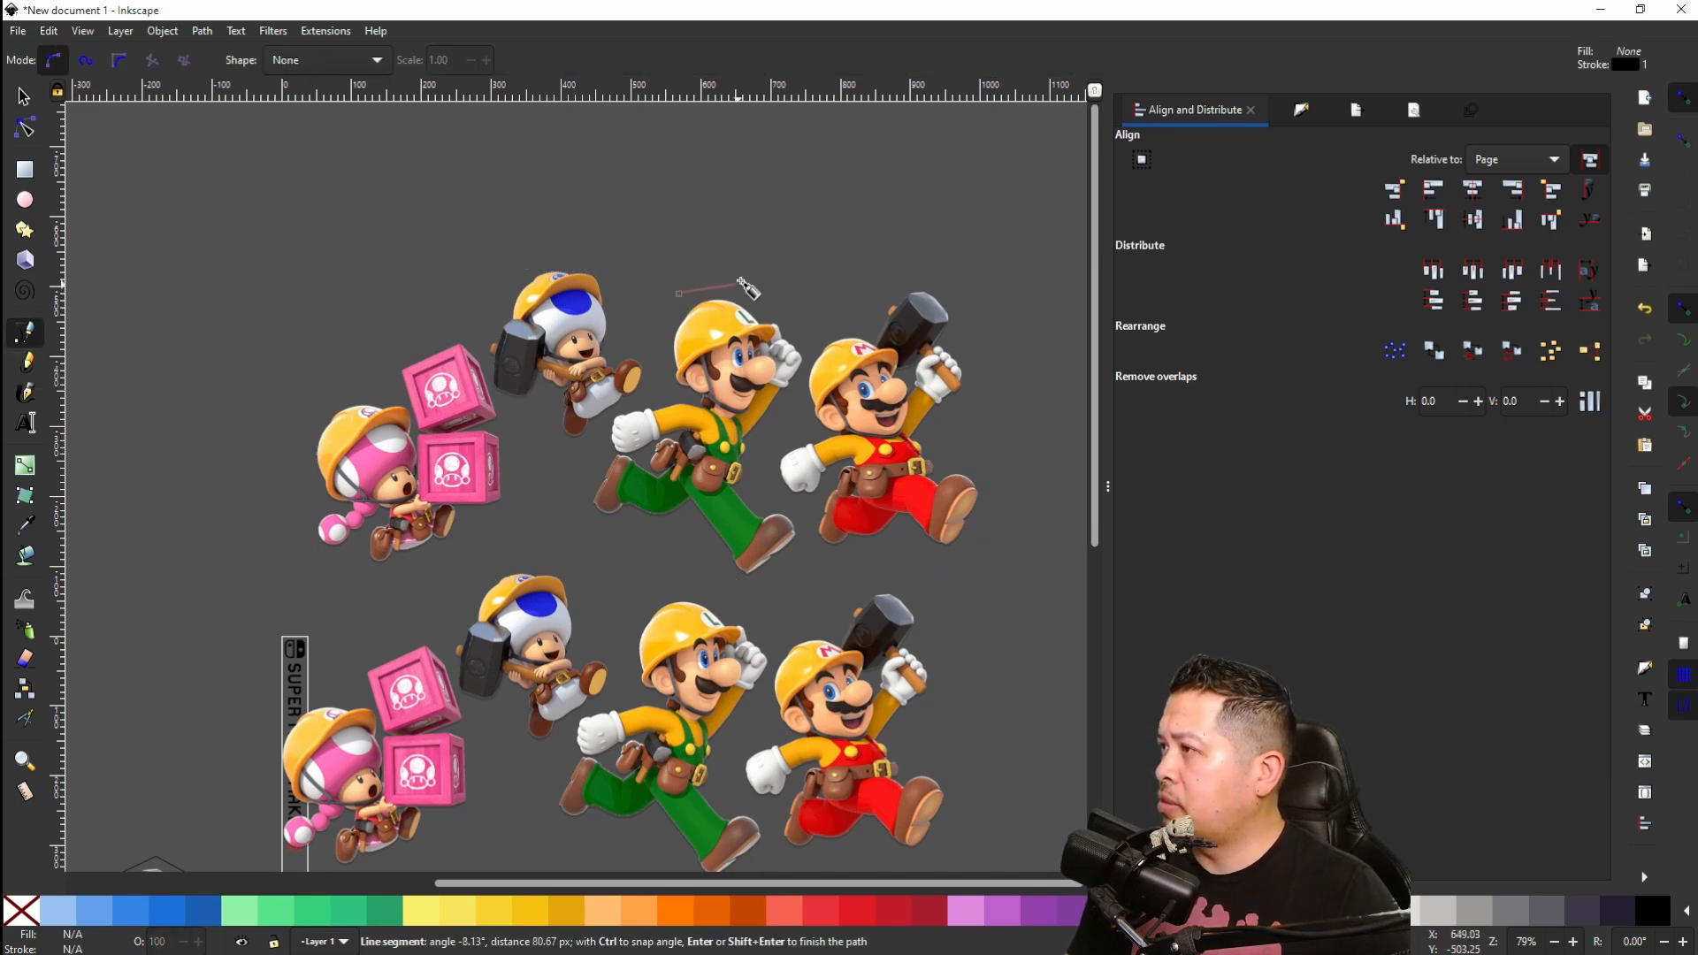
pyautogui.click(748, 277)
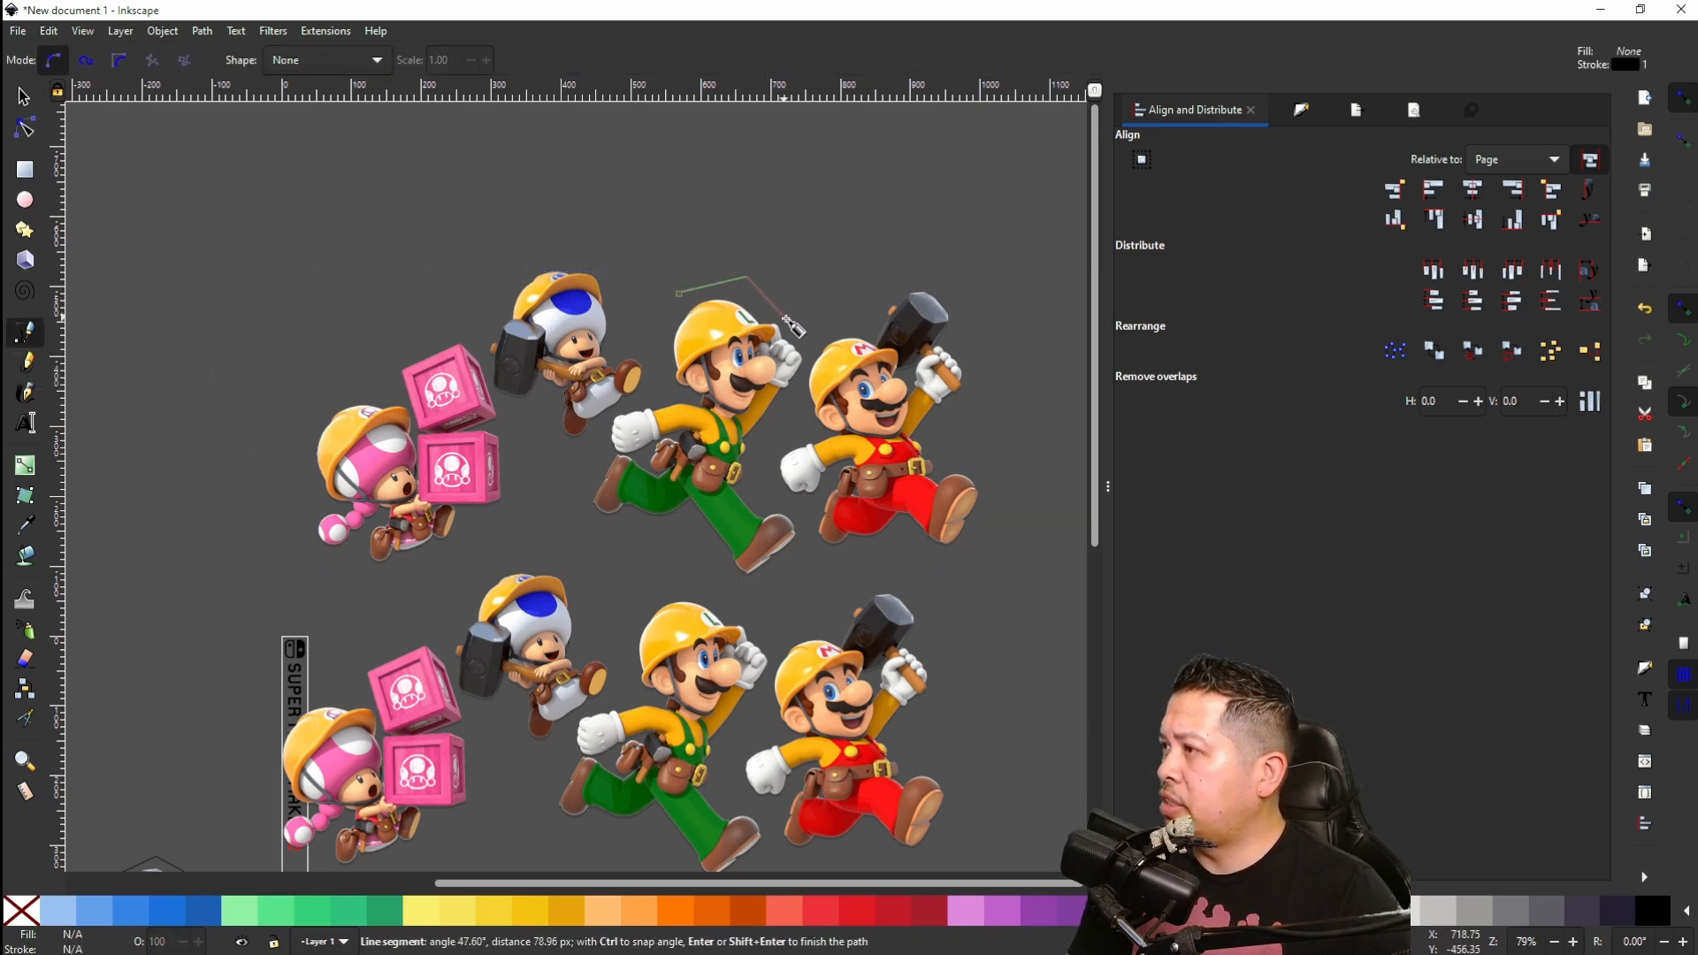
pyautogui.click(813, 359)
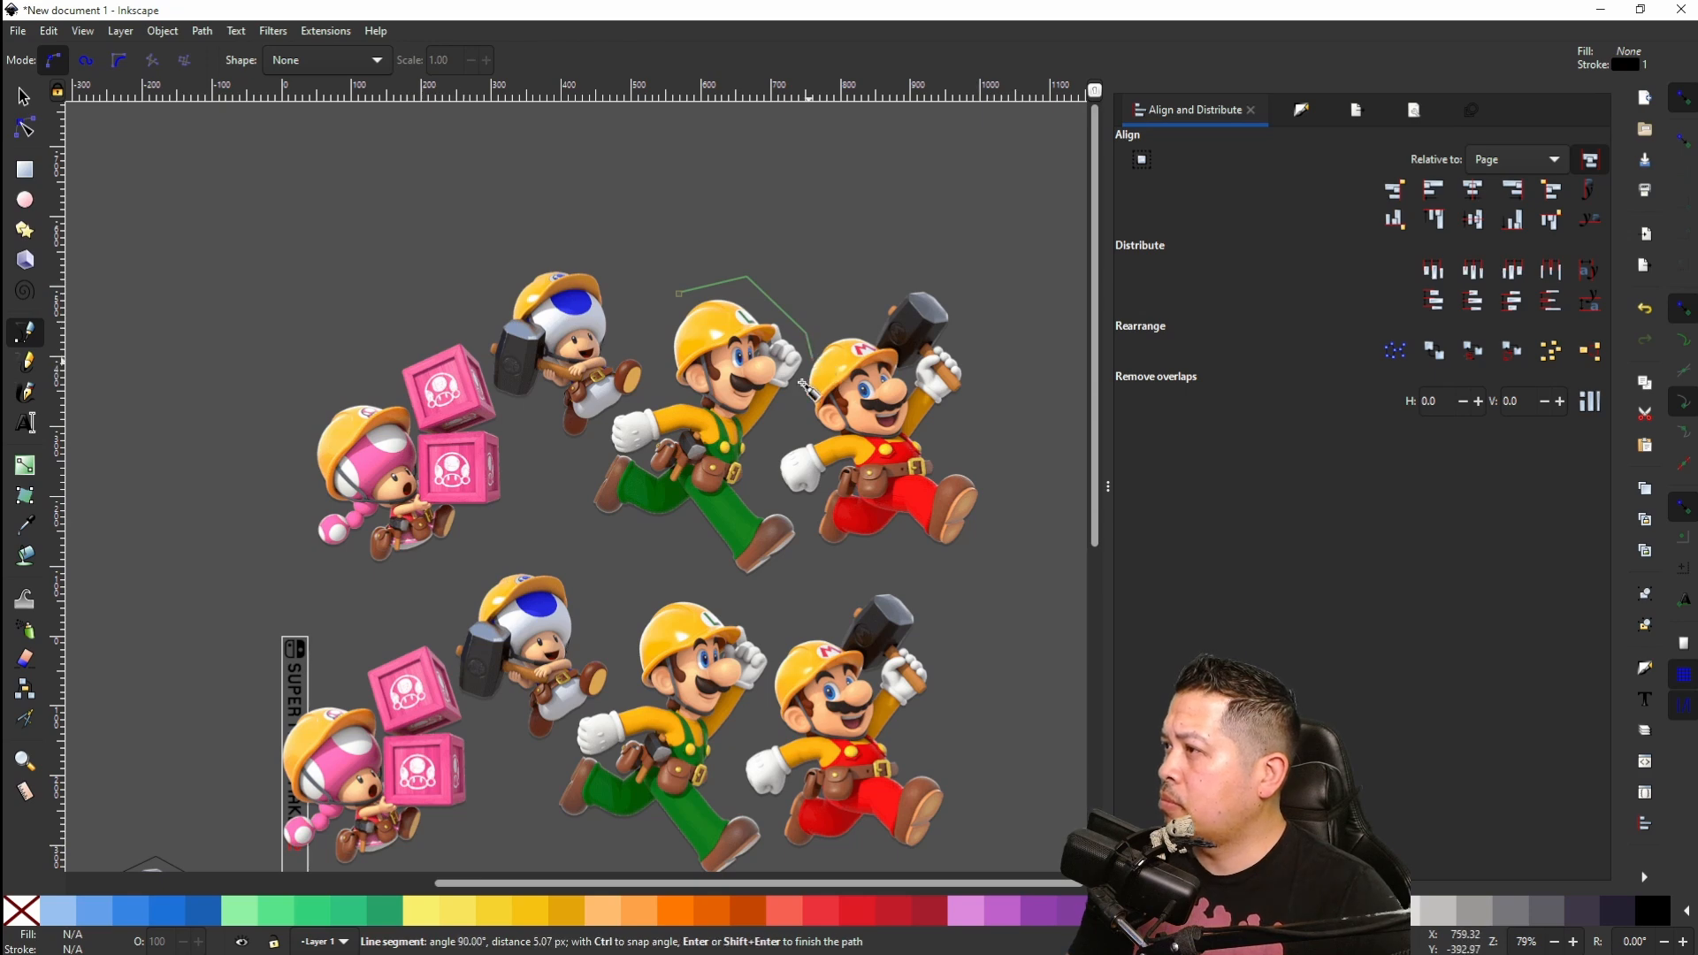
pyautogui.click(751, 491)
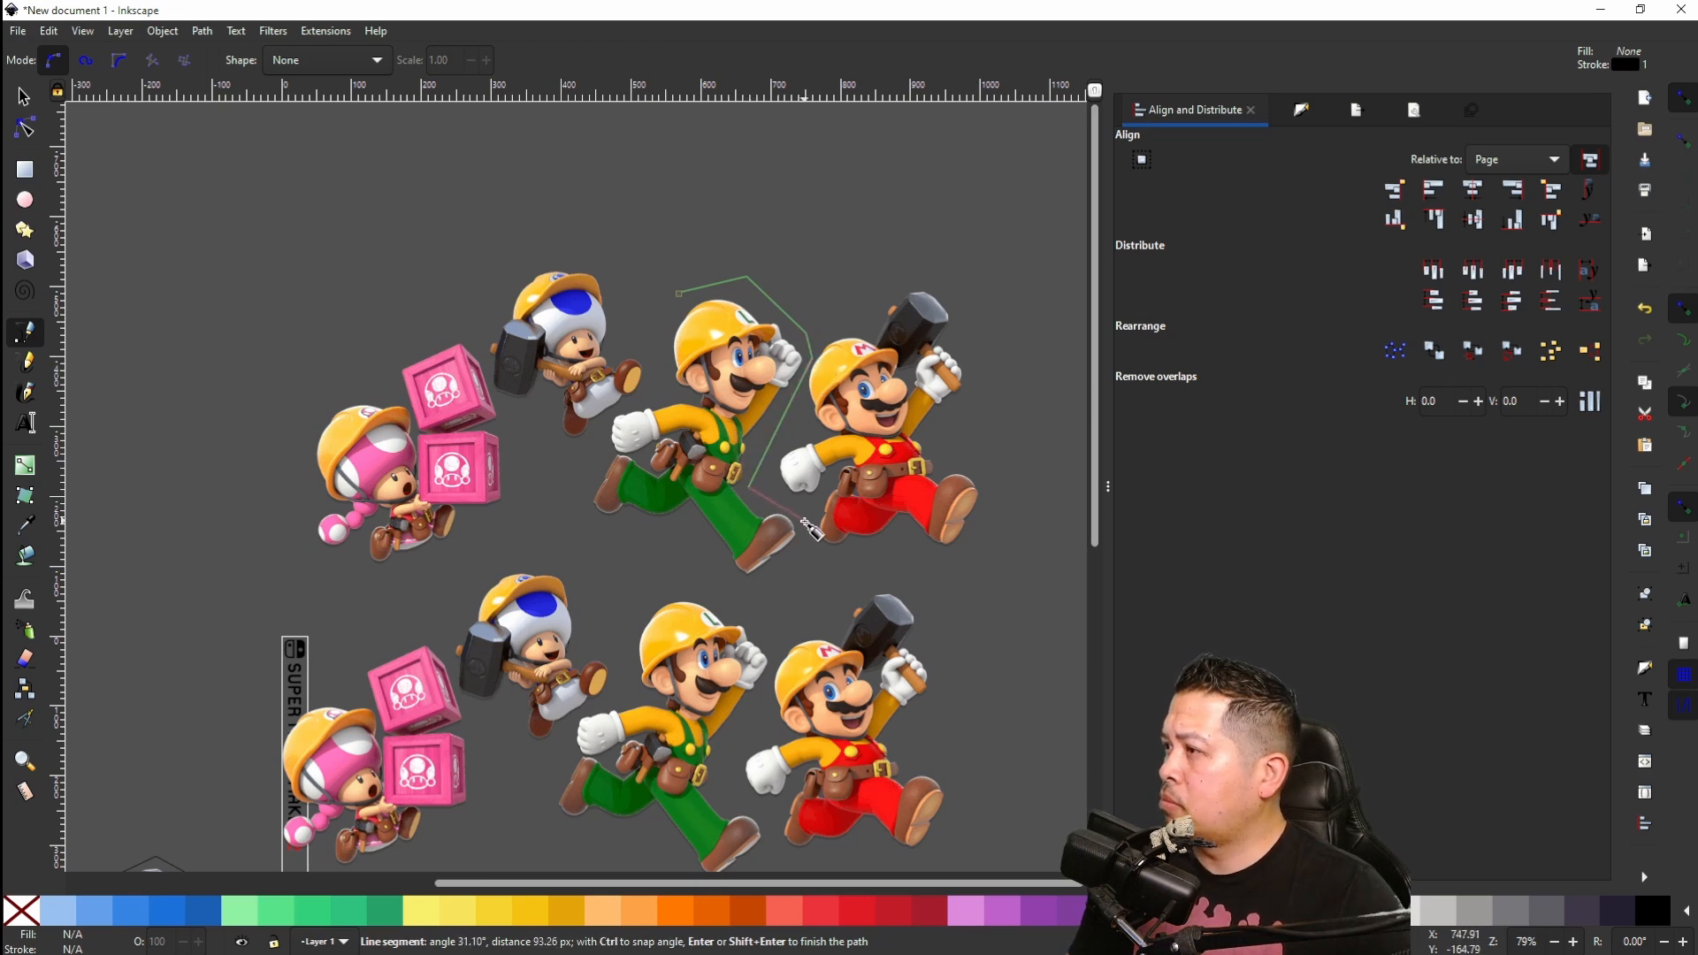
pyautogui.click(803, 557)
pyautogui.click(756, 586)
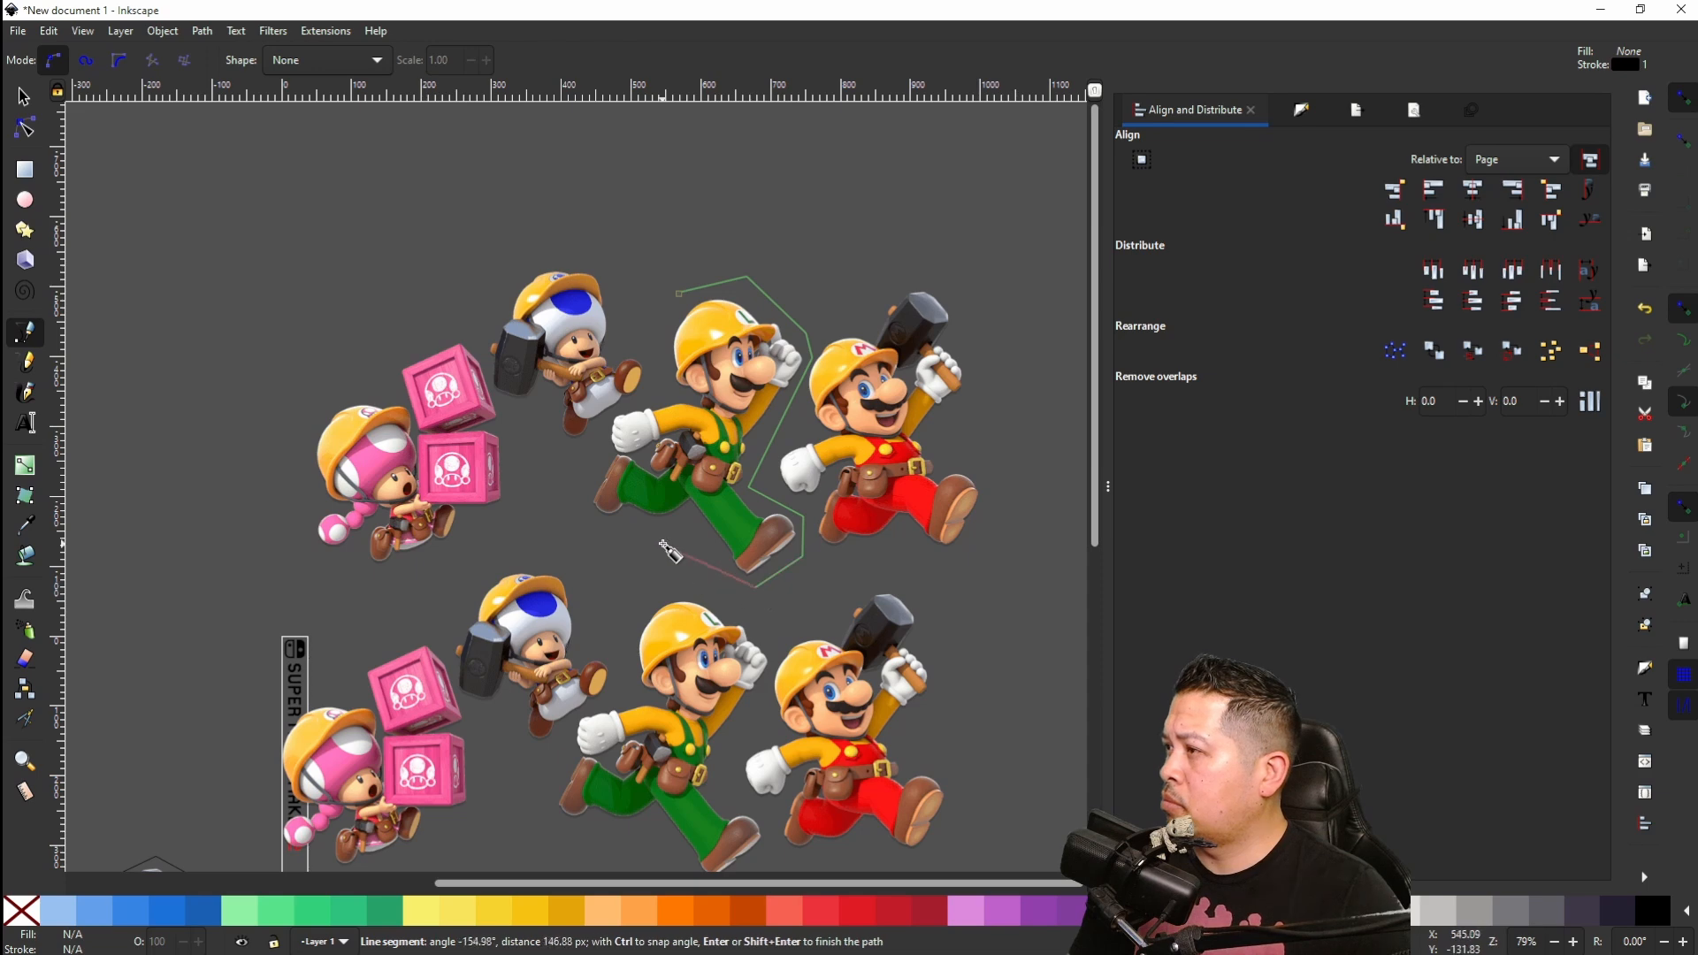
pyautogui.click(680, 528)
pyautogui.click(550, 519)
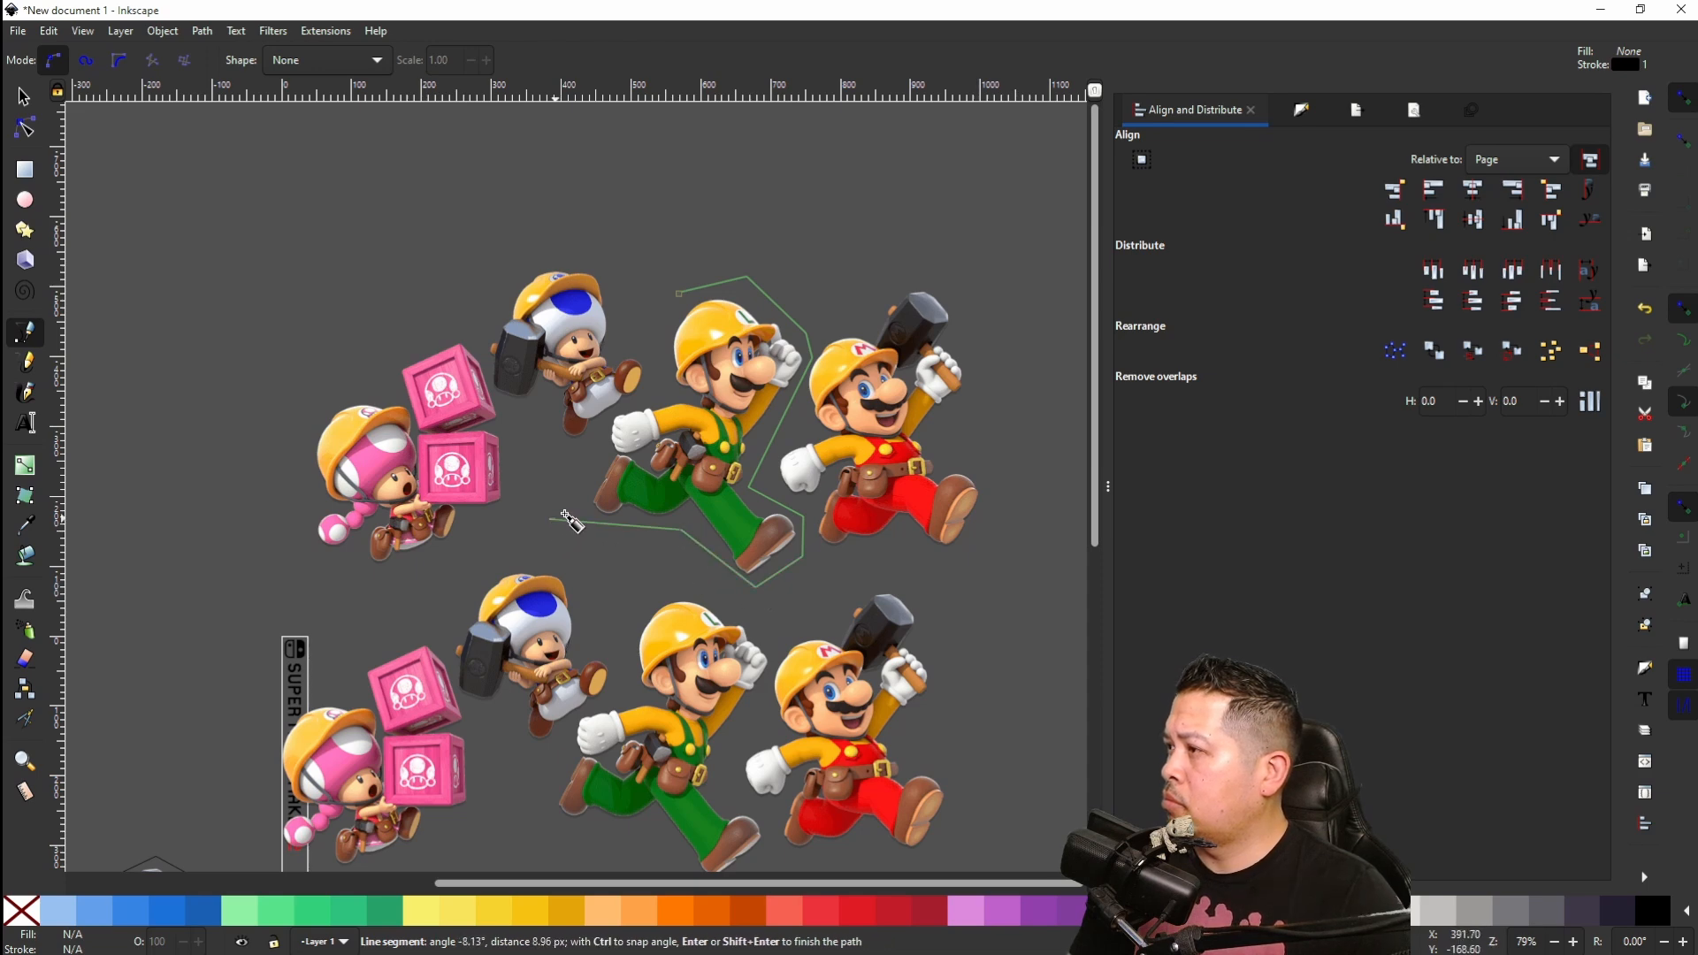
pyautogui.click(611, 420)
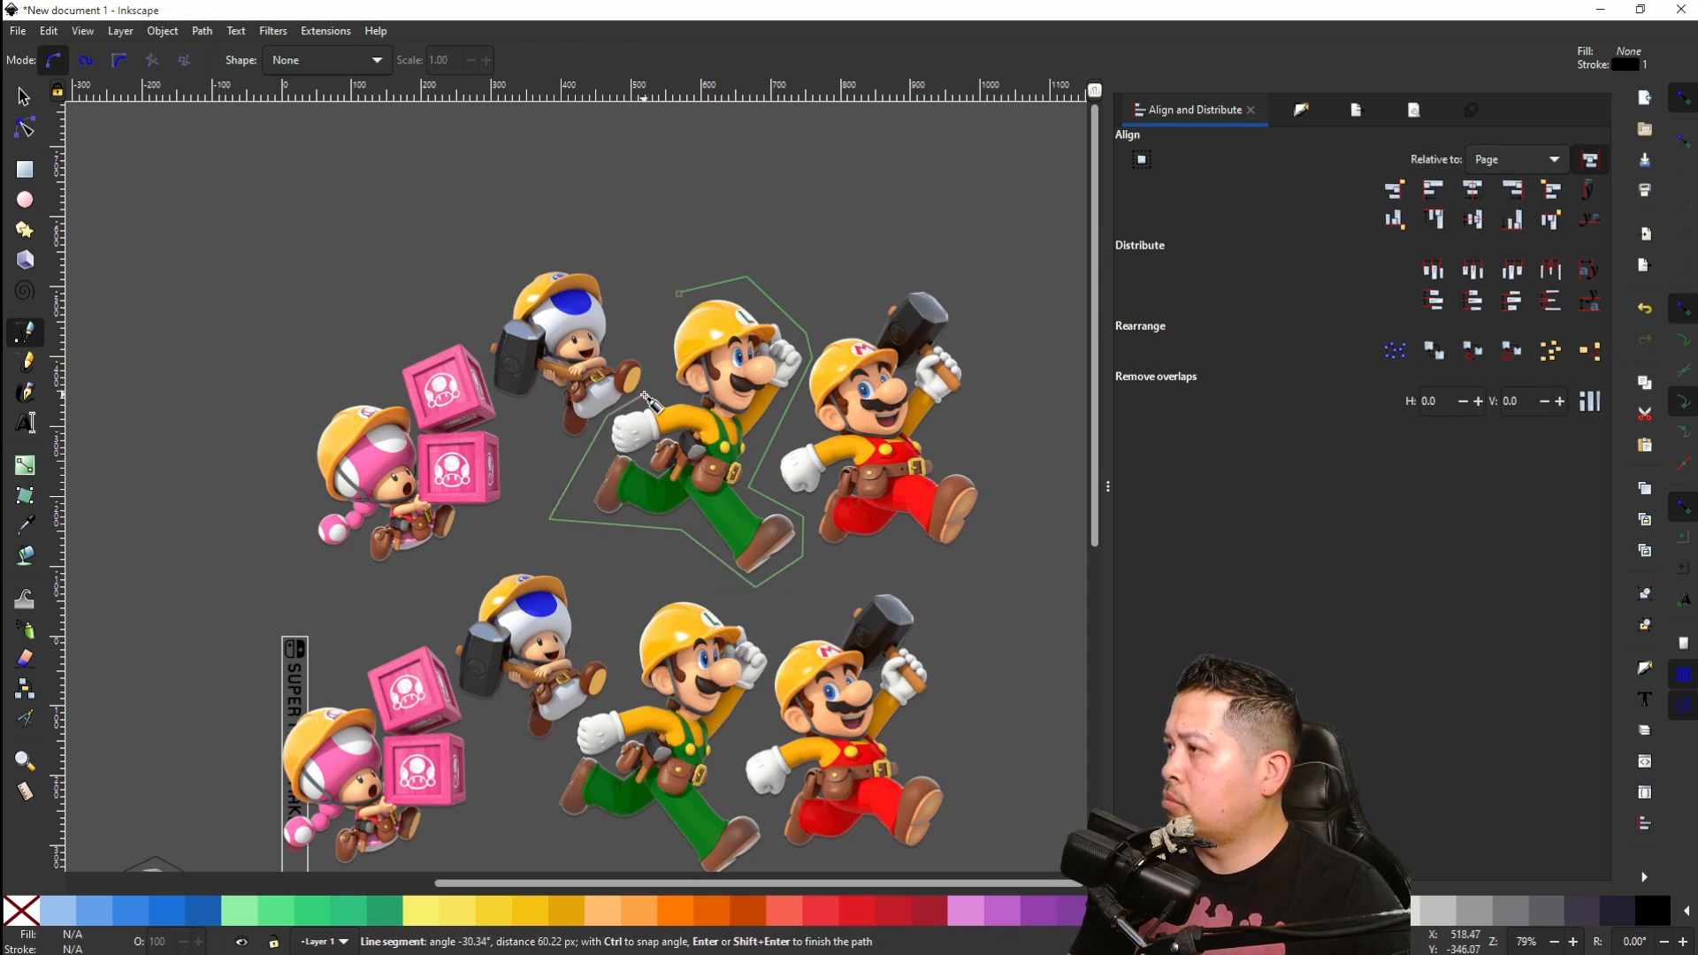
# Step: Close the Pen outline around Luigi in the uppermost copy of the character image
pyautogui.click(679, 294)
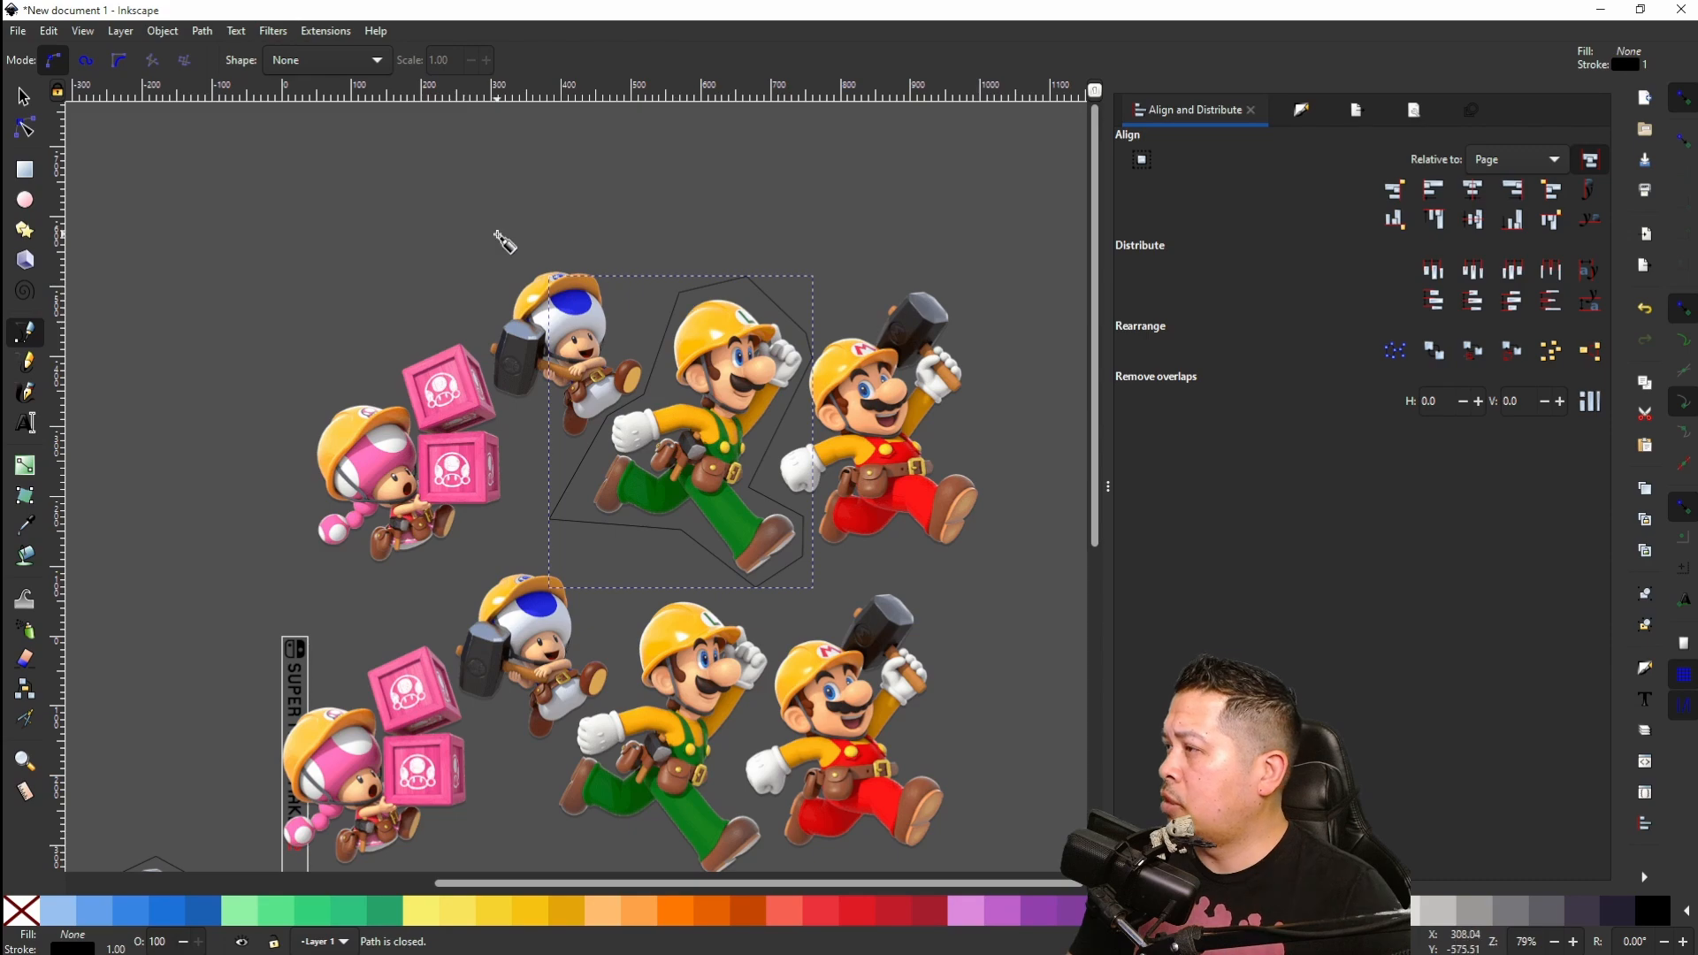
# Step: Draw a closed straight-segment Pen outline around the blue Toad with the hammer in the middle image copy, about 239 × 272 px
pyautogui.scroll(-6, 354, 487)
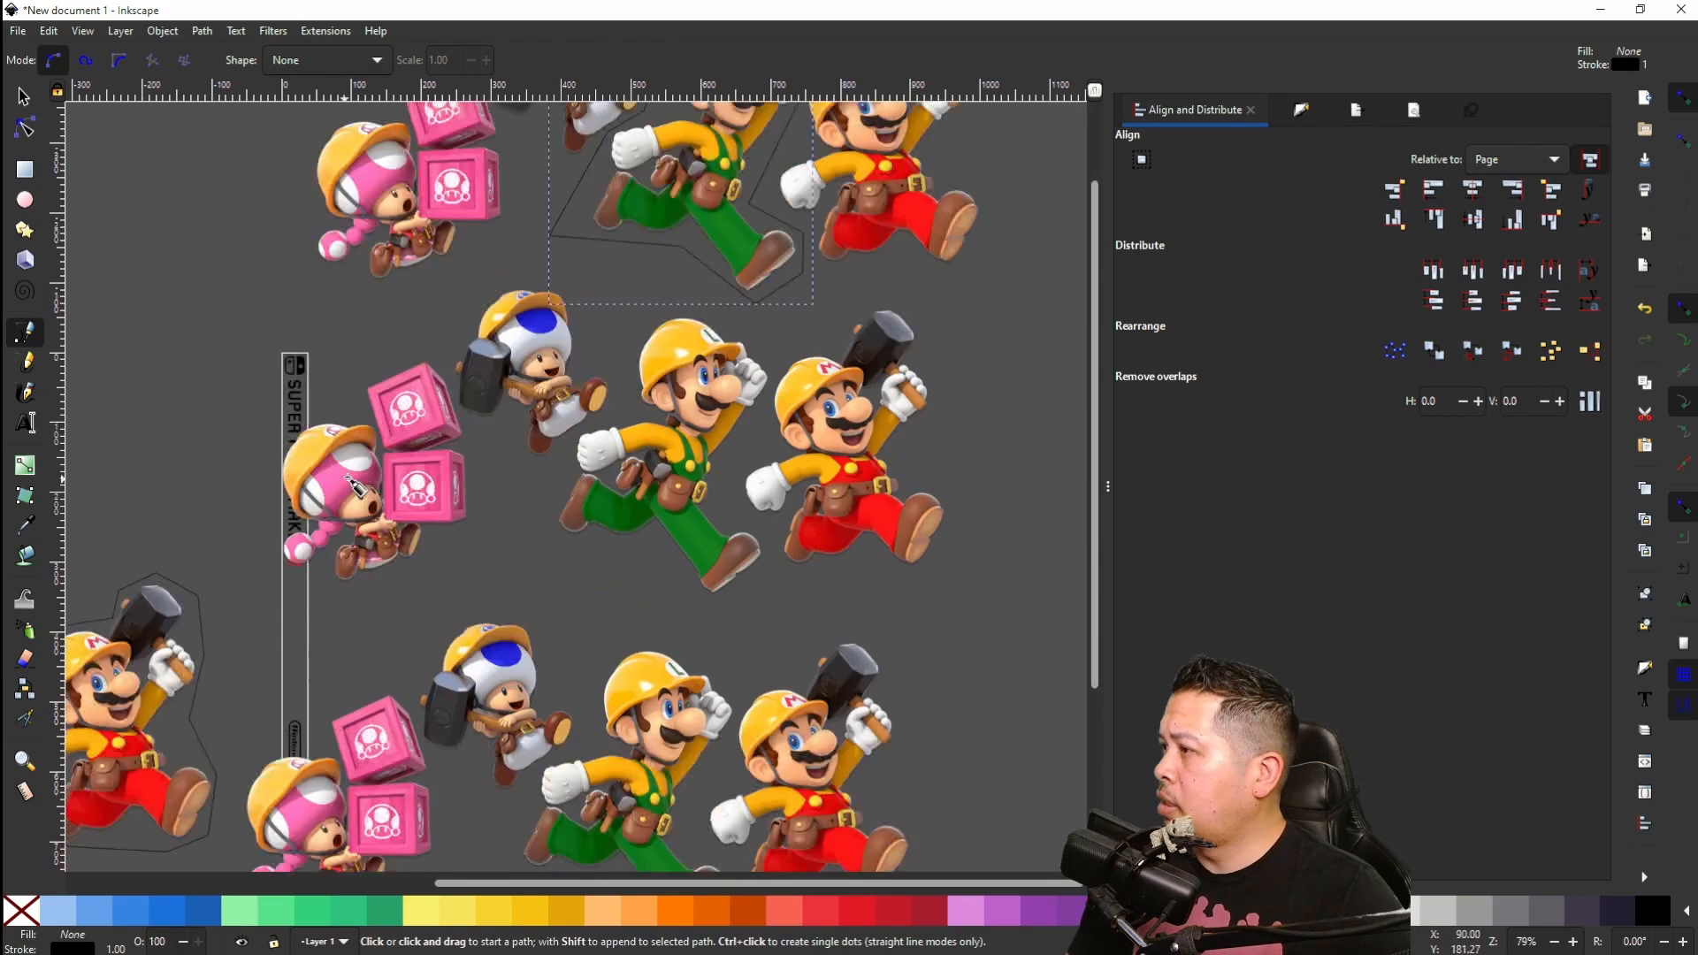
pyautogui.click(515, 462)
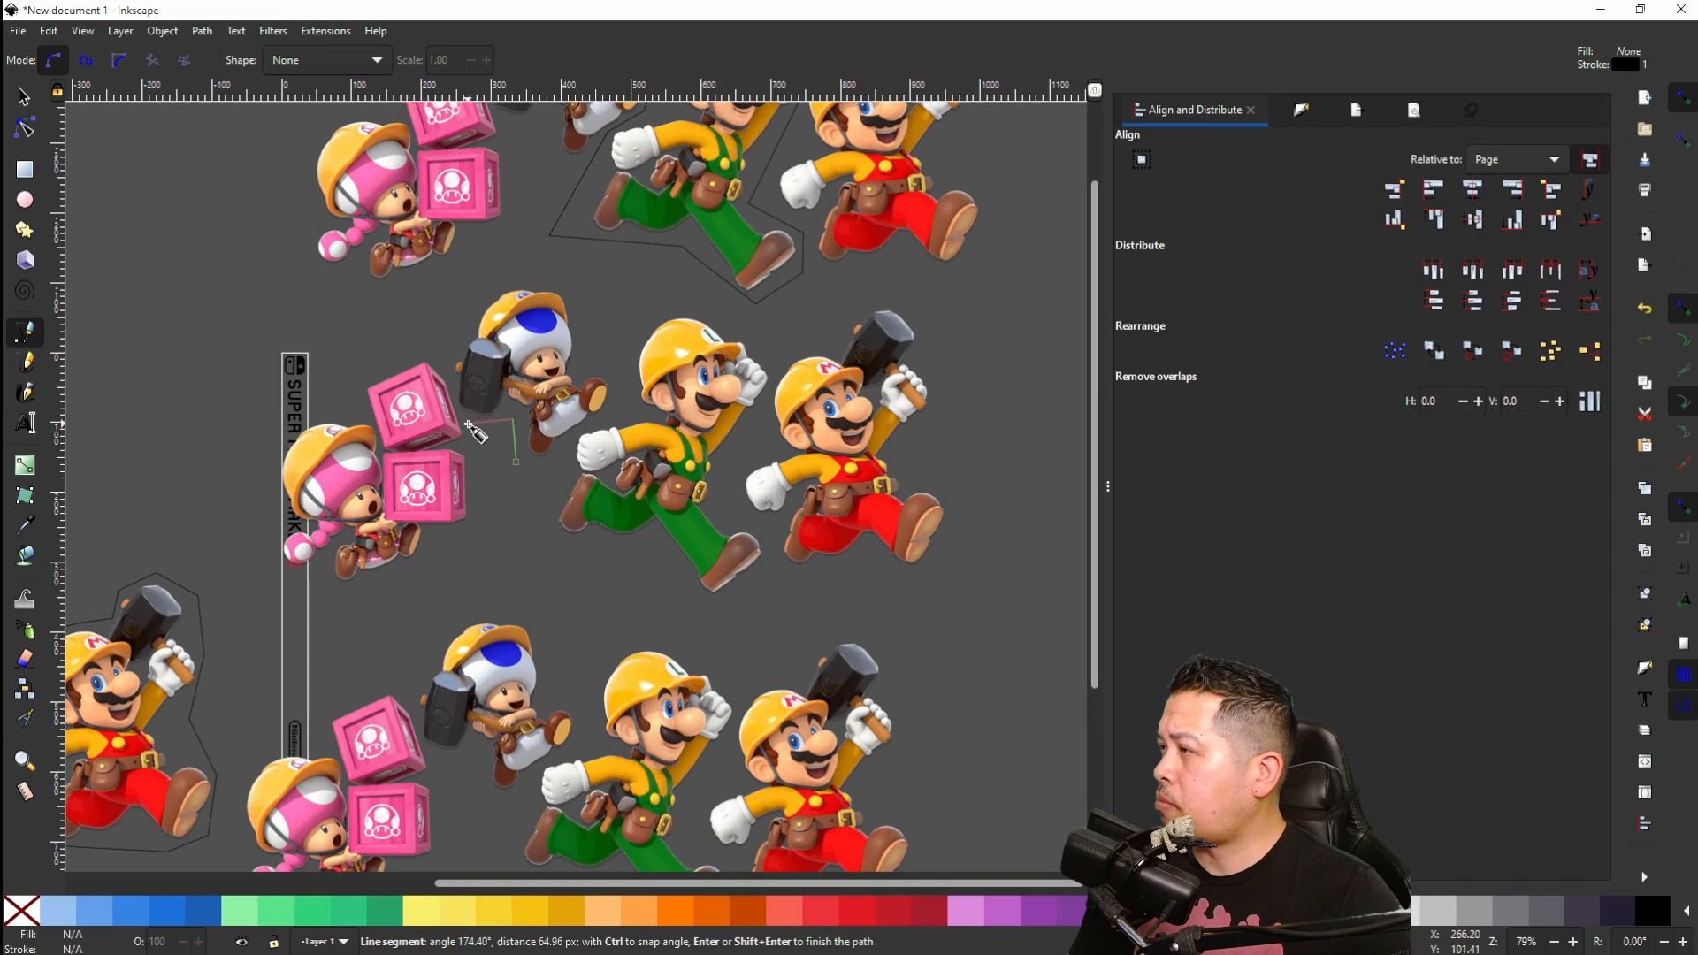
pyautogui.click(469, 422)
pyautogui.scroll(4, 469, 422)
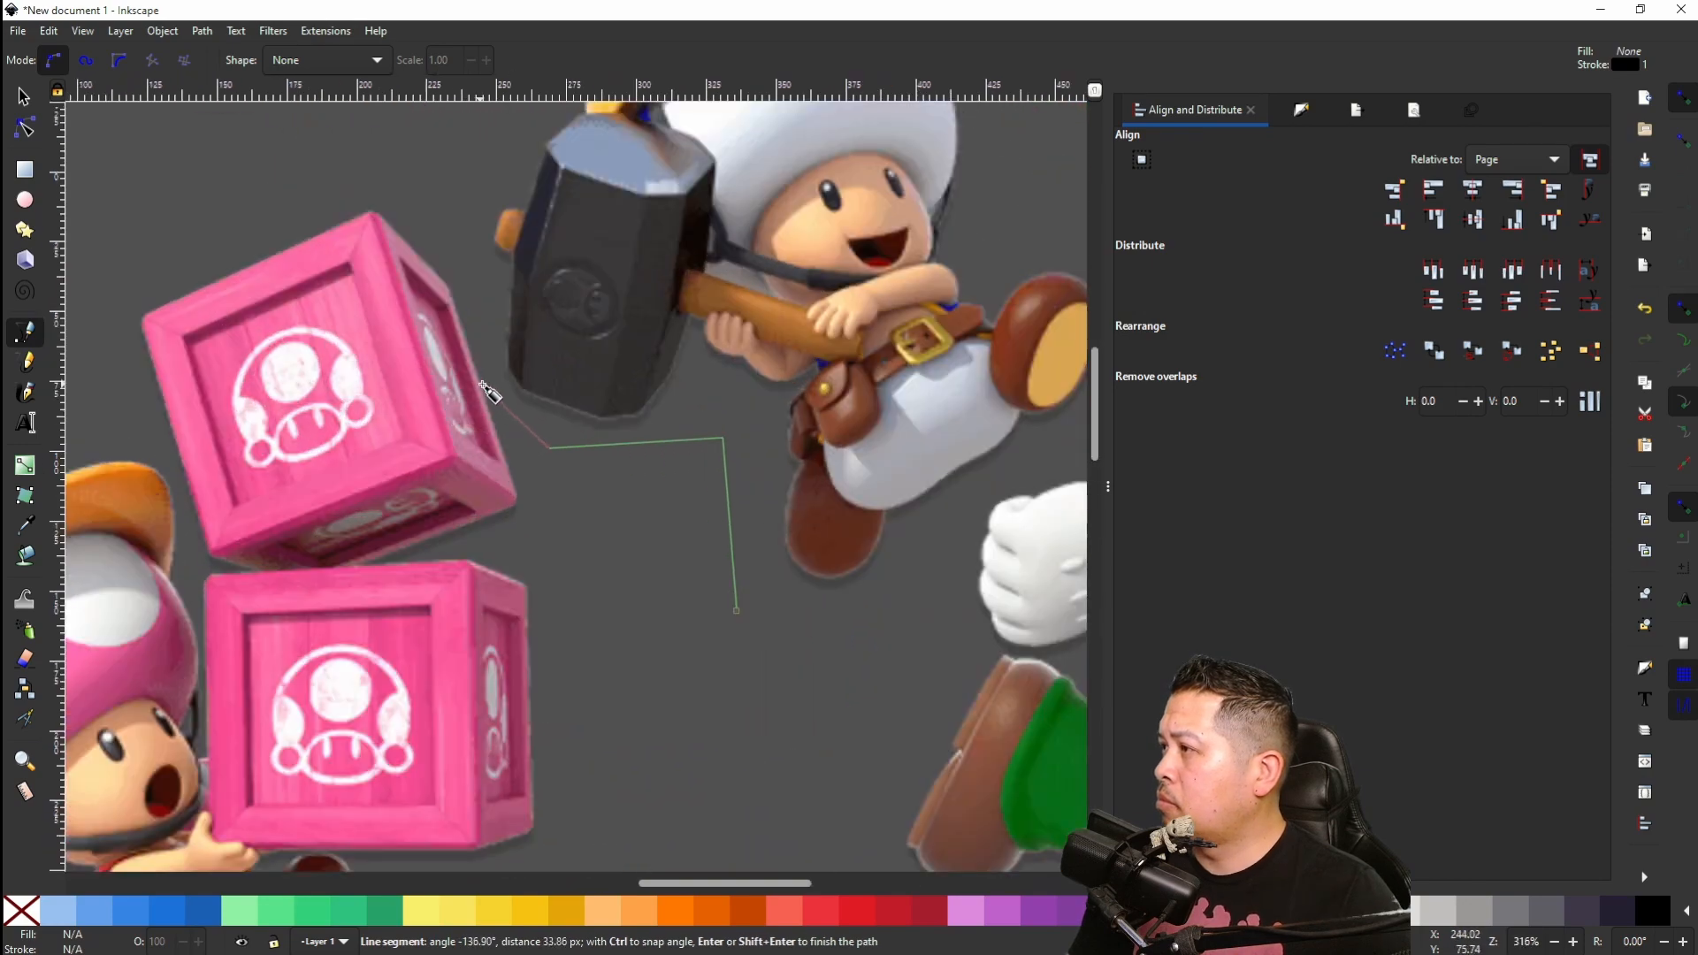
pyautogui.click(493, 393)
pyautogui.click(469, 233)
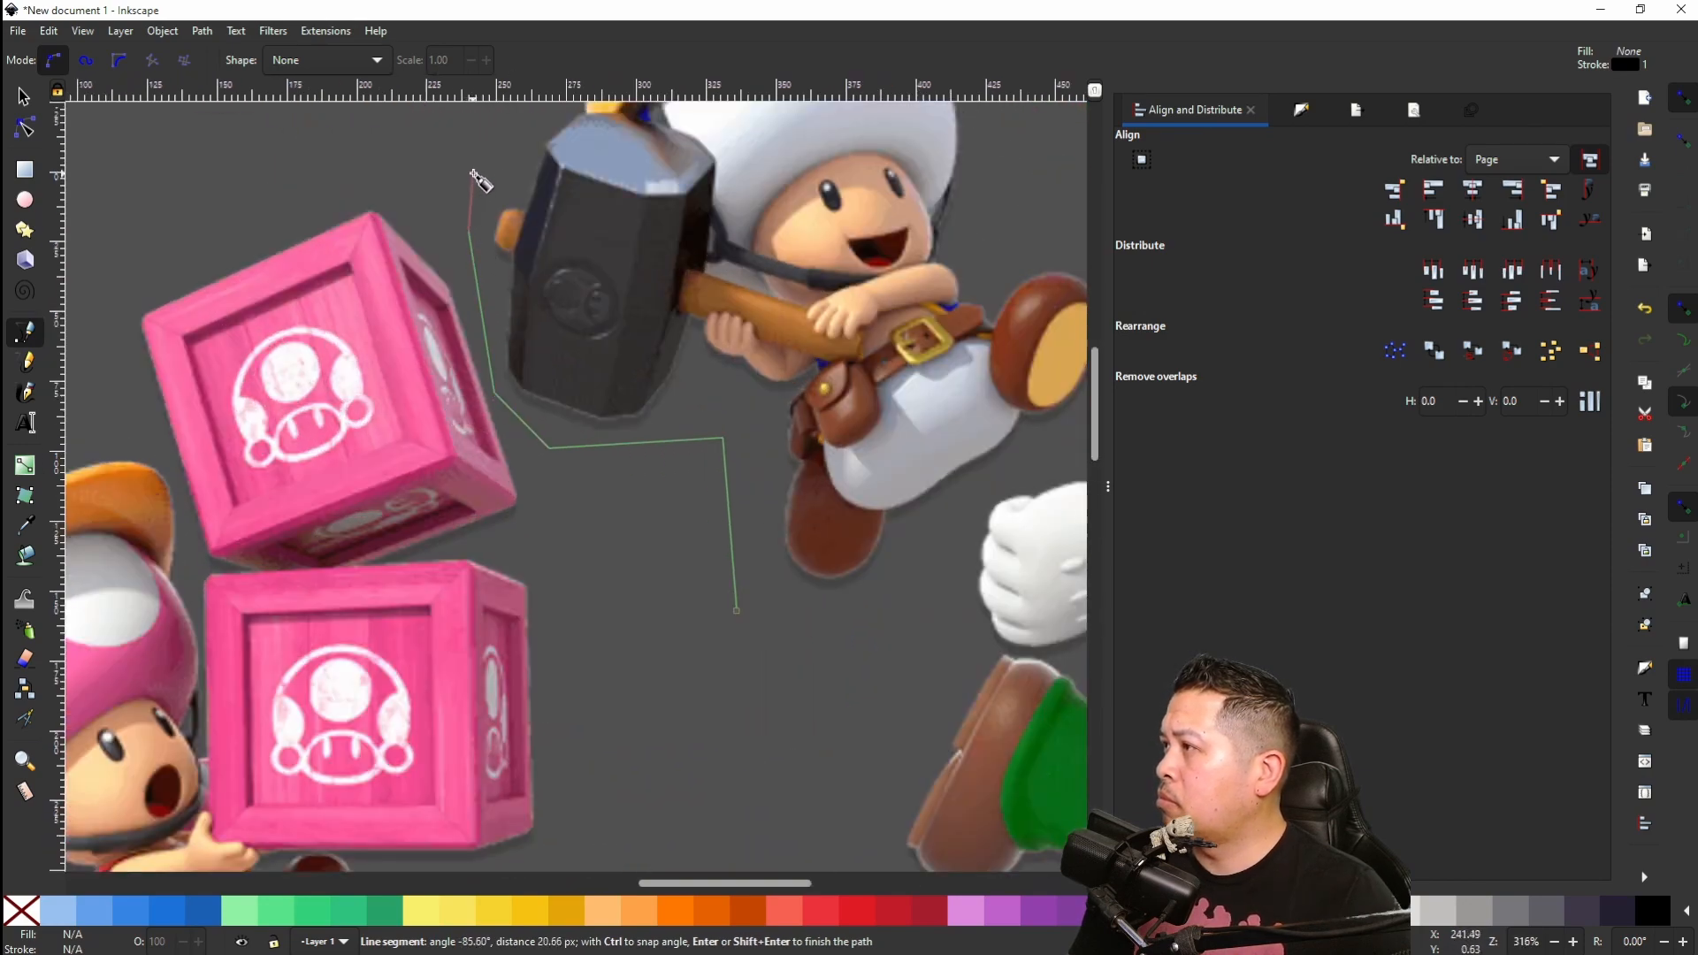
pyautogui.click(492, 155)
pyautogui.scroll(5, 530, 204)
pyautogui.click(587, 295)
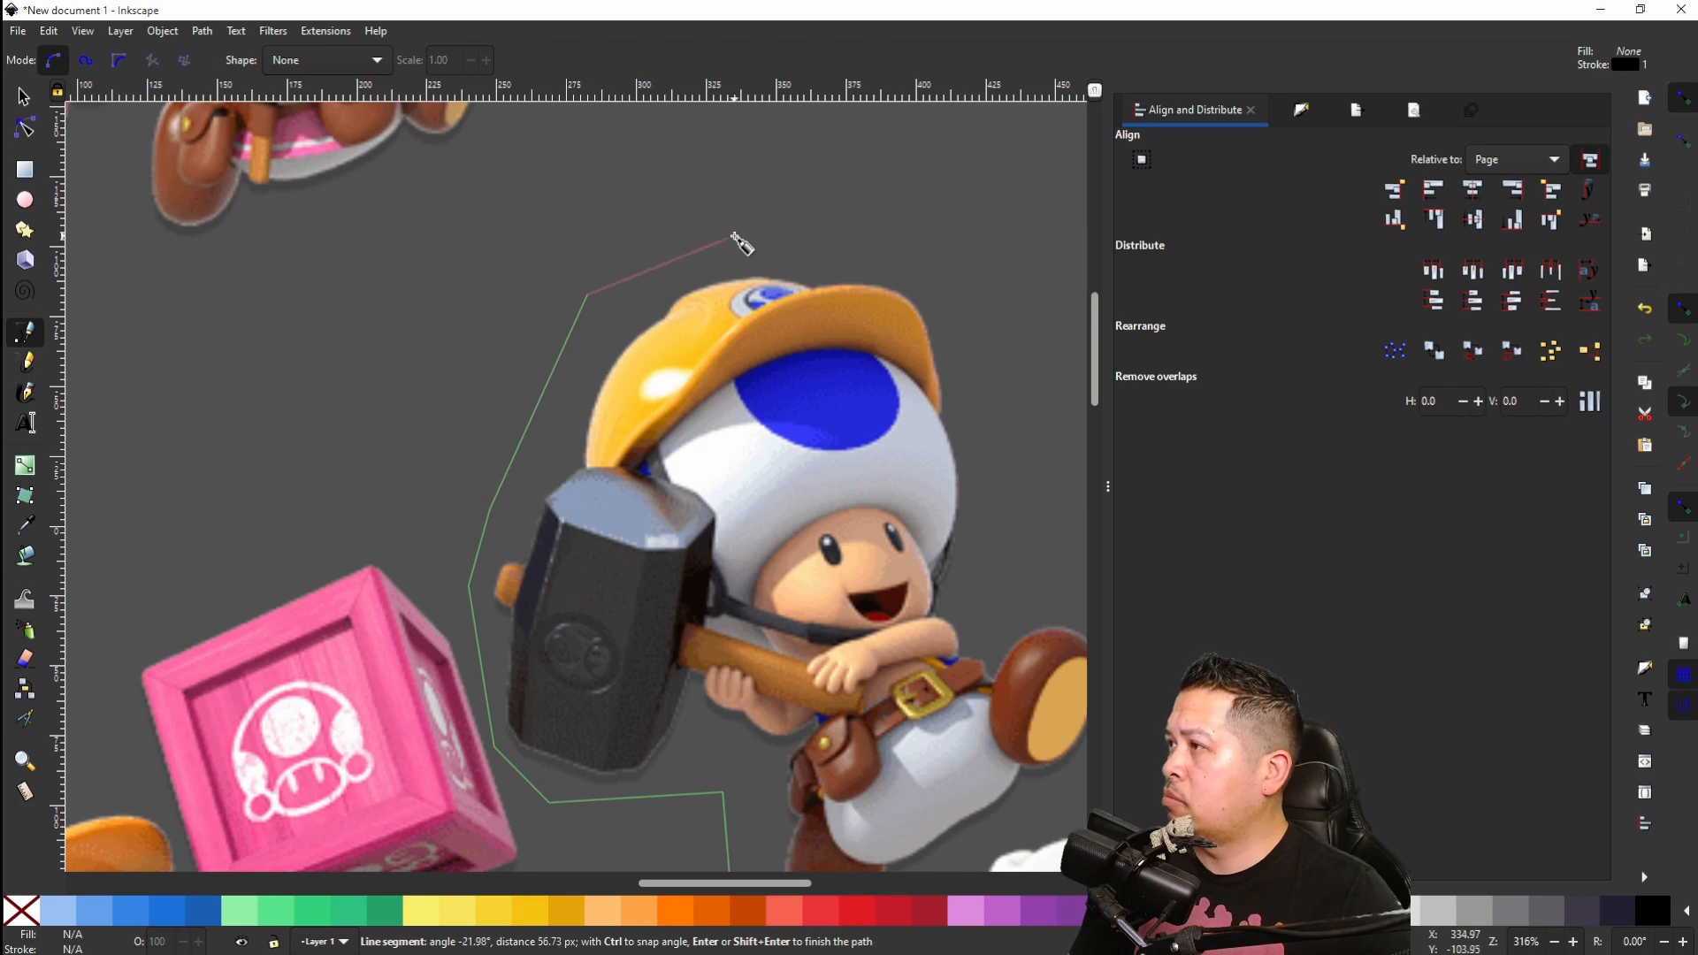
pyautogui.click(736, 236)
pyautogui.click(978, 258)
pyautogui.click(1015, 414)
pyautogui.scroll(-3, 1008, 442)
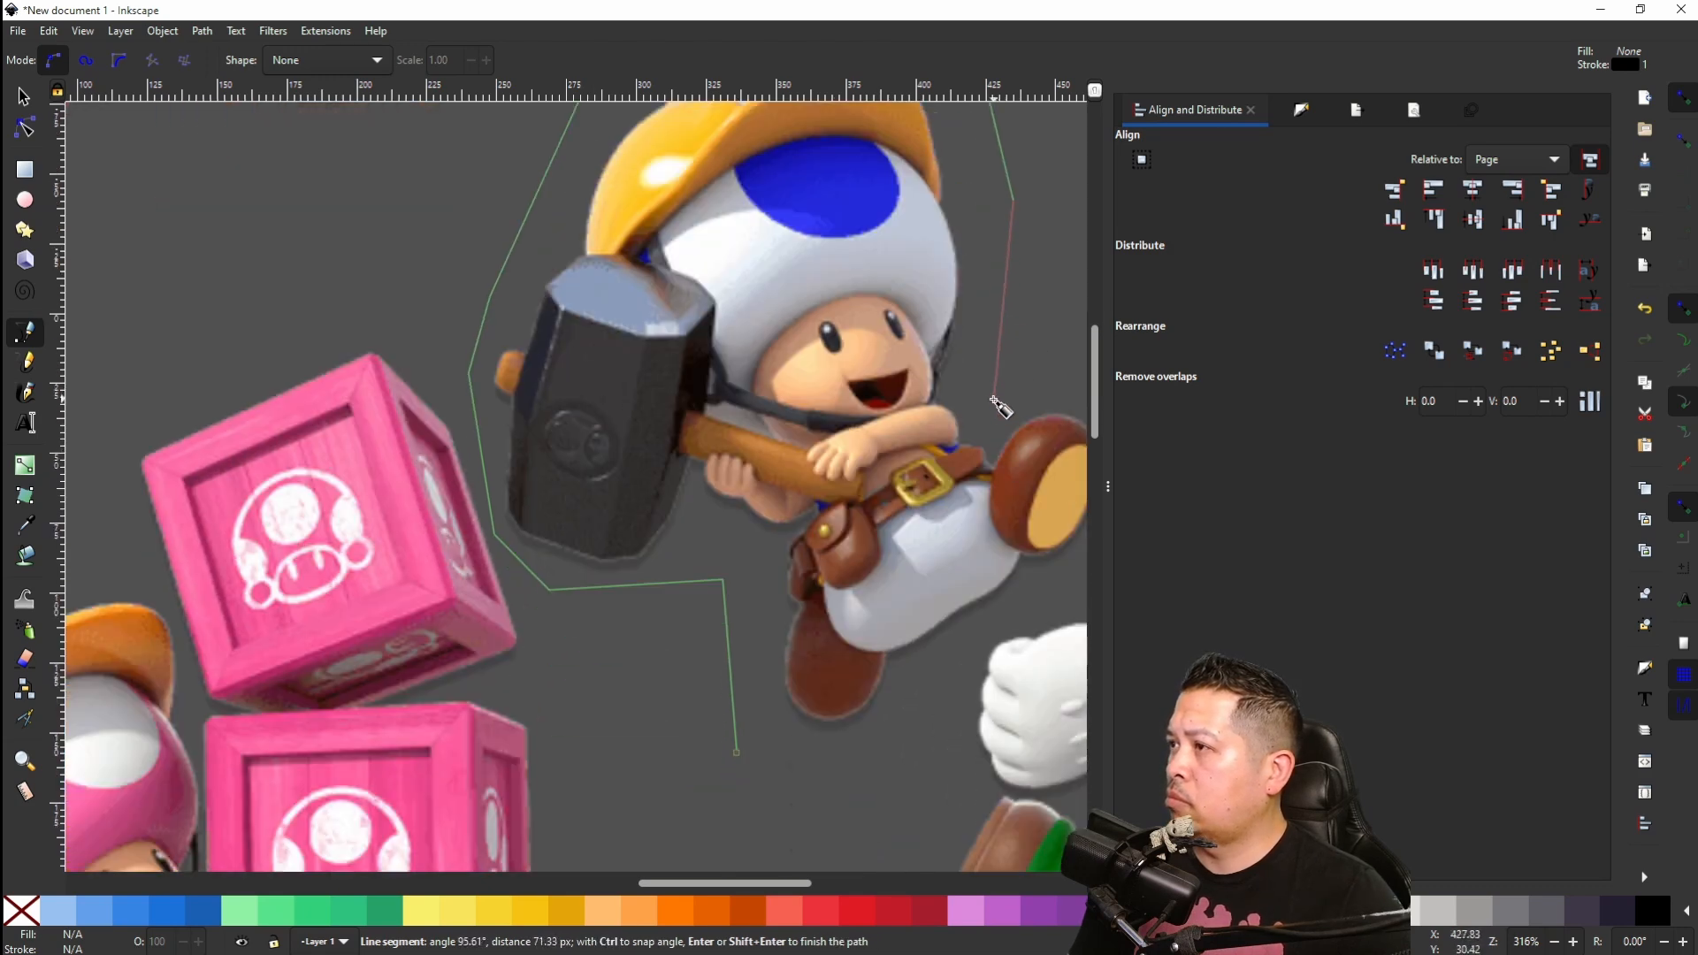
pyautogui.click(988, 382)
pyautogui.hscroll(6, 971, 381)
pyautogui.click(688, 403)
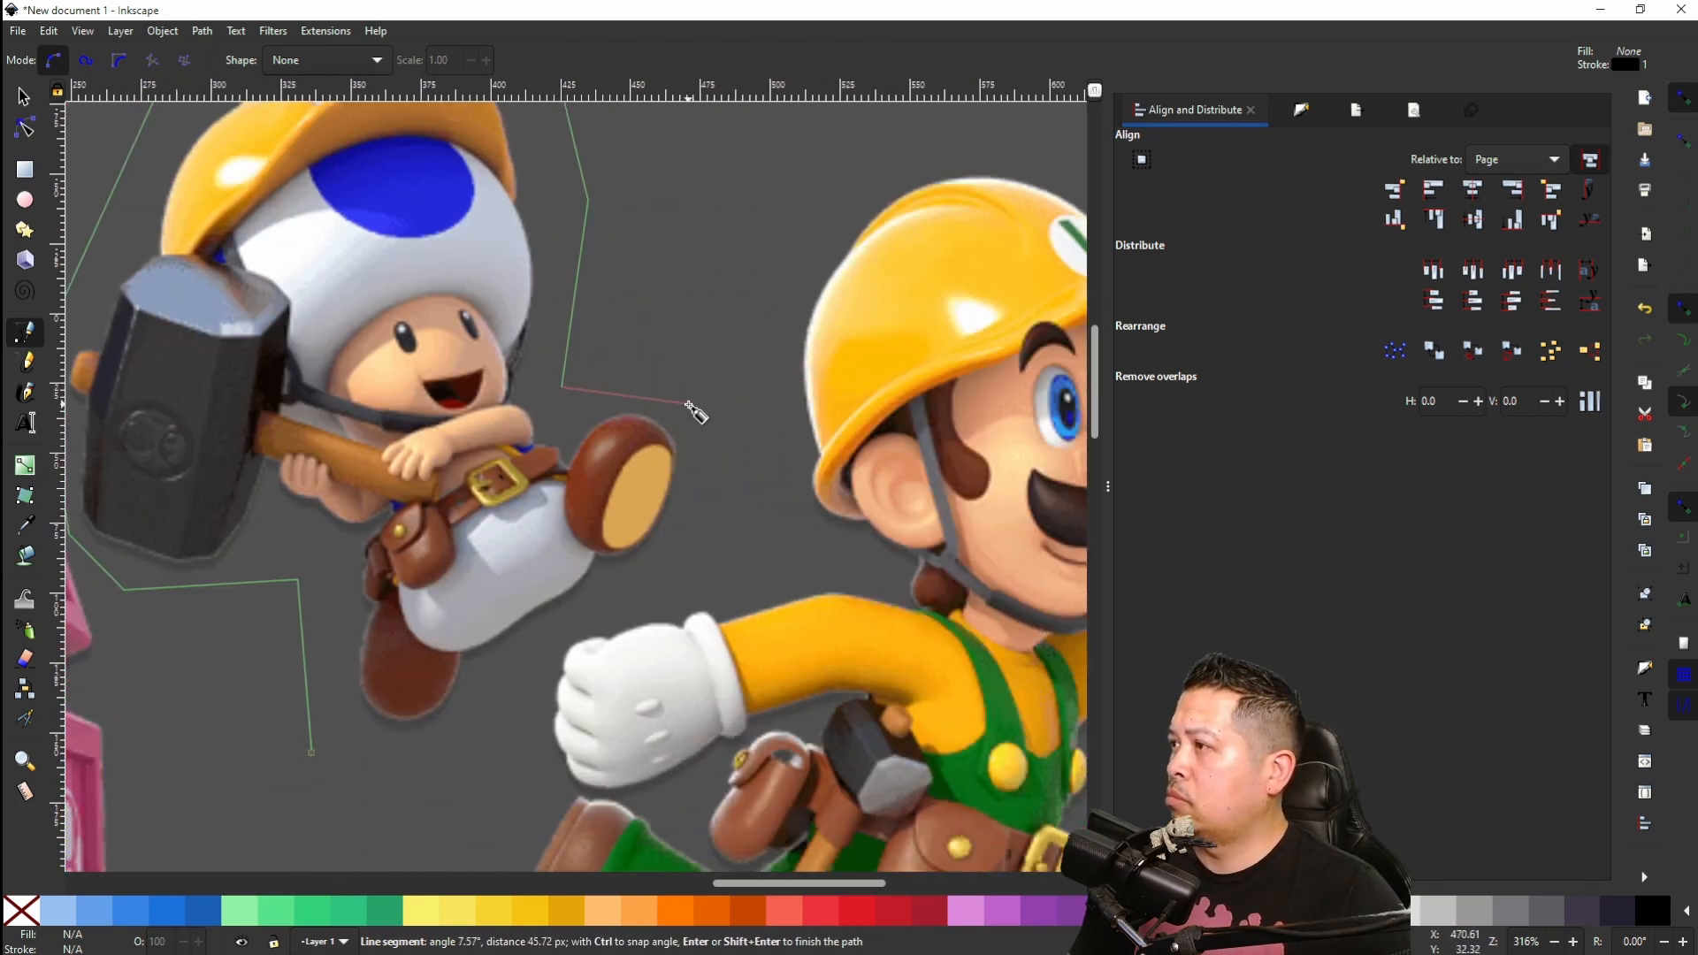
pyautogui.click(707, 504)
pyautogui.click(675, 566)
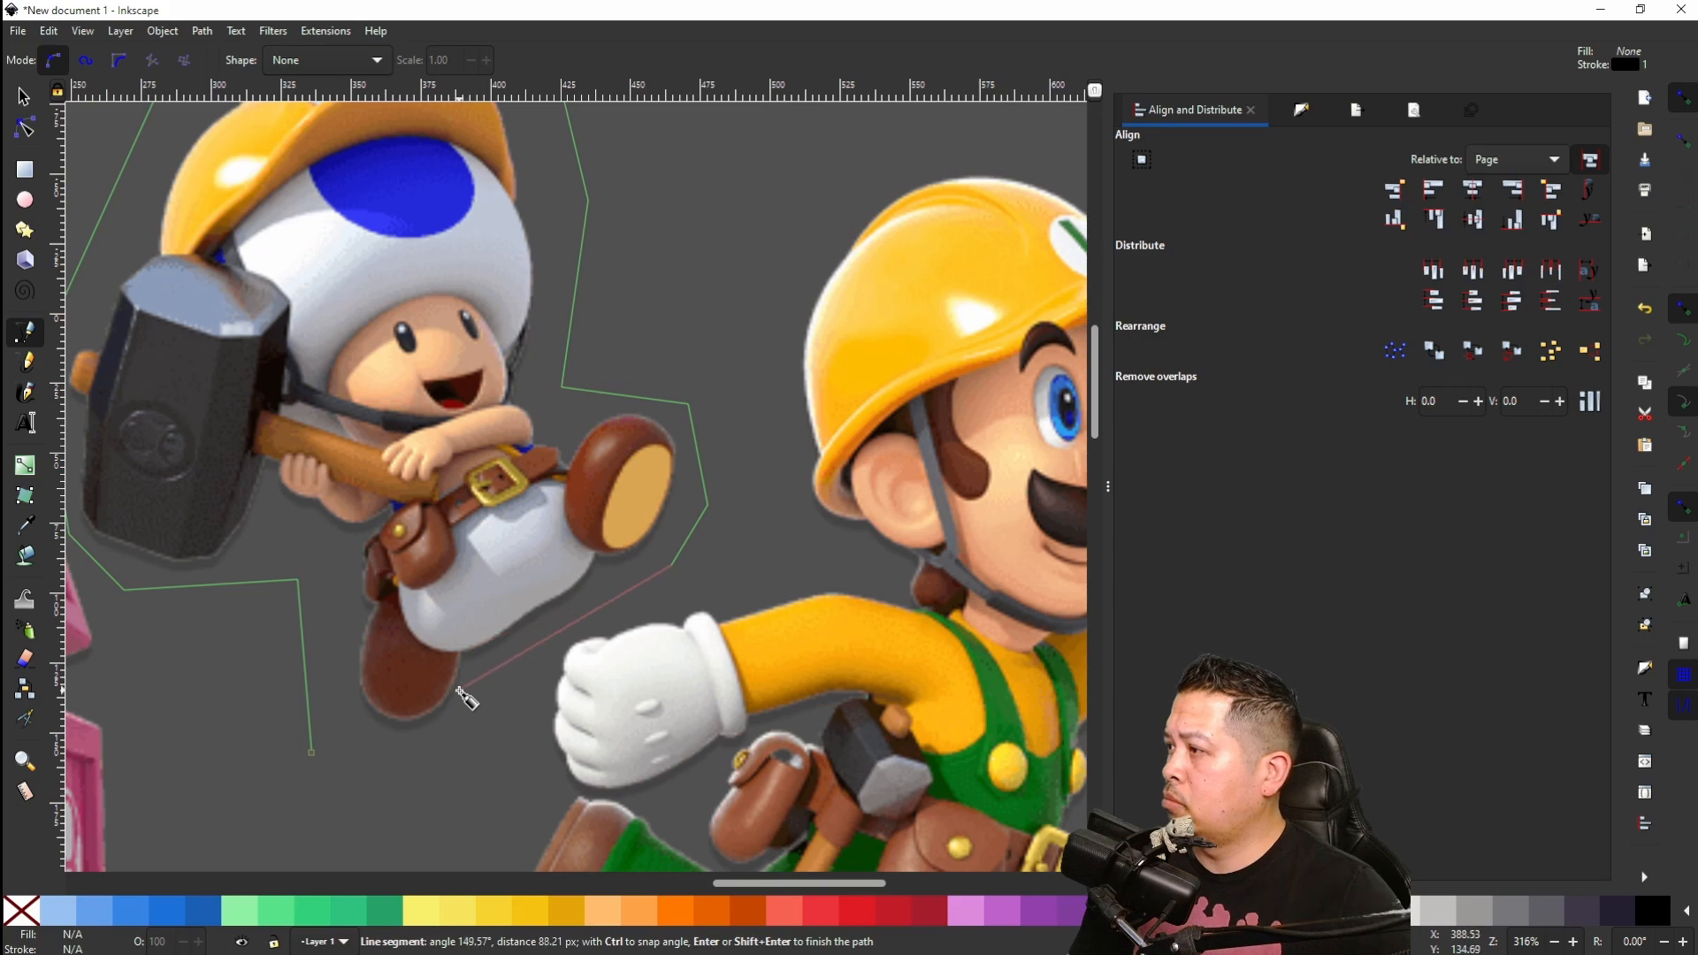
pyautogui.click(458, 688)
pyautogui.click(425, 780)
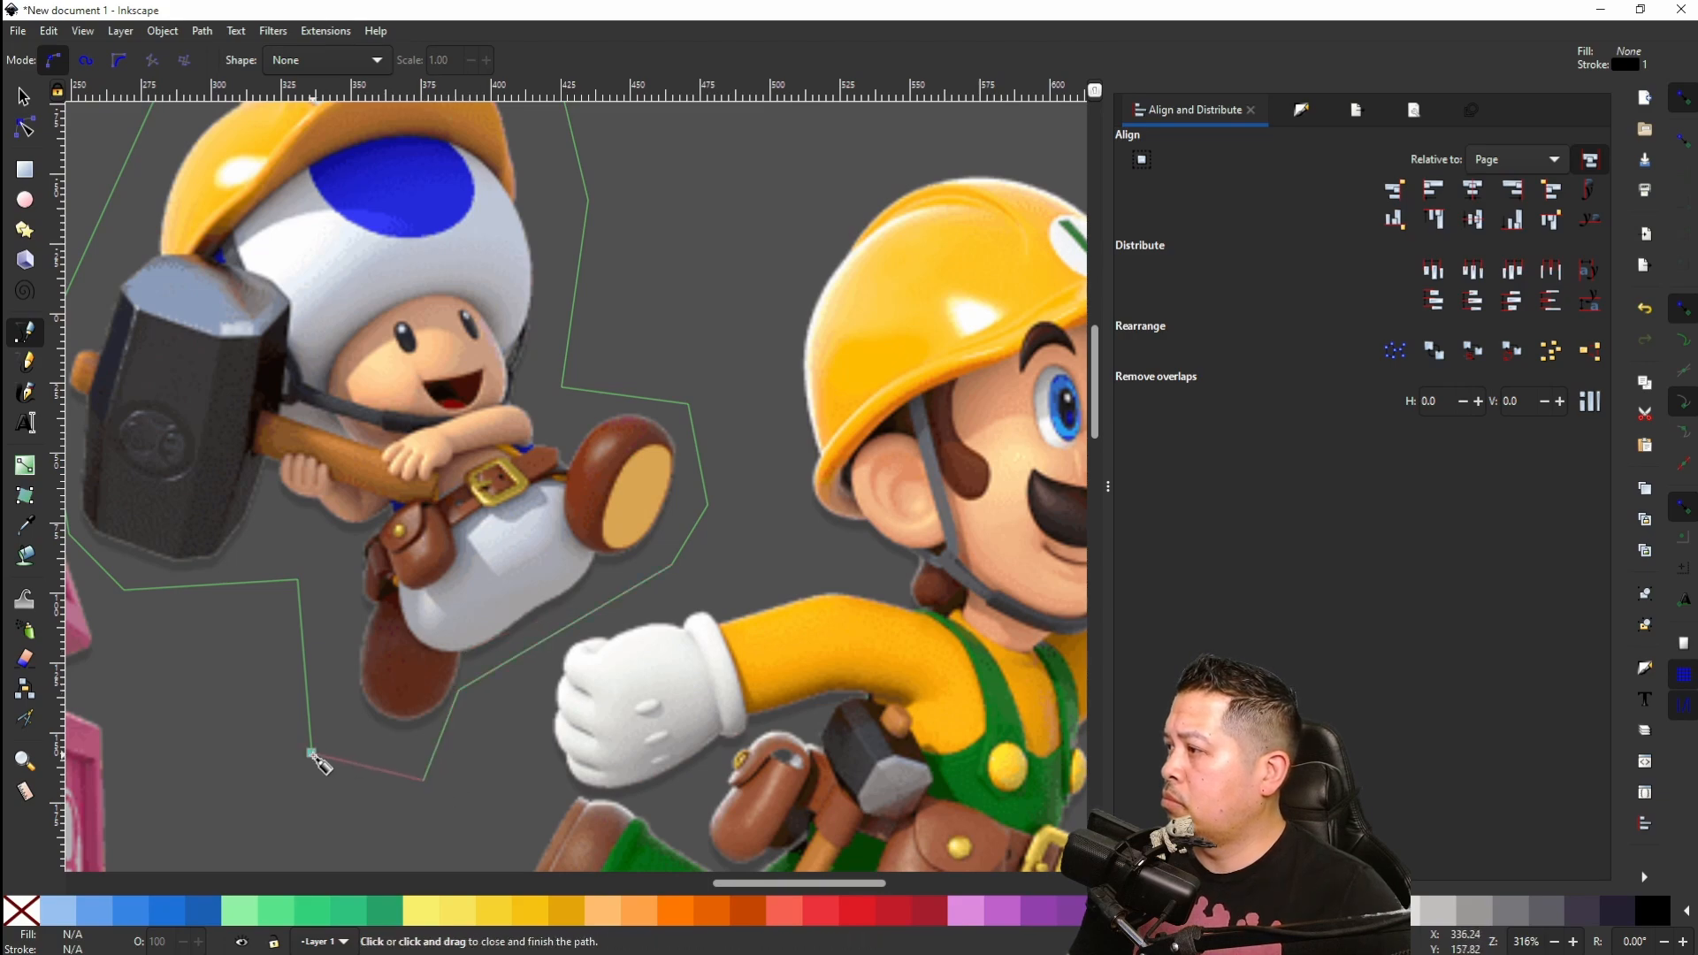
pyautogui.click(313, 755)
# Step: Move the lowest full copy of the character image to empty canvas away from the other copies, at about X 893, Y 347 px
pyautogui.hscroll(-5, 305, 743)
pyautogui.scroll(-6, 392, 750)
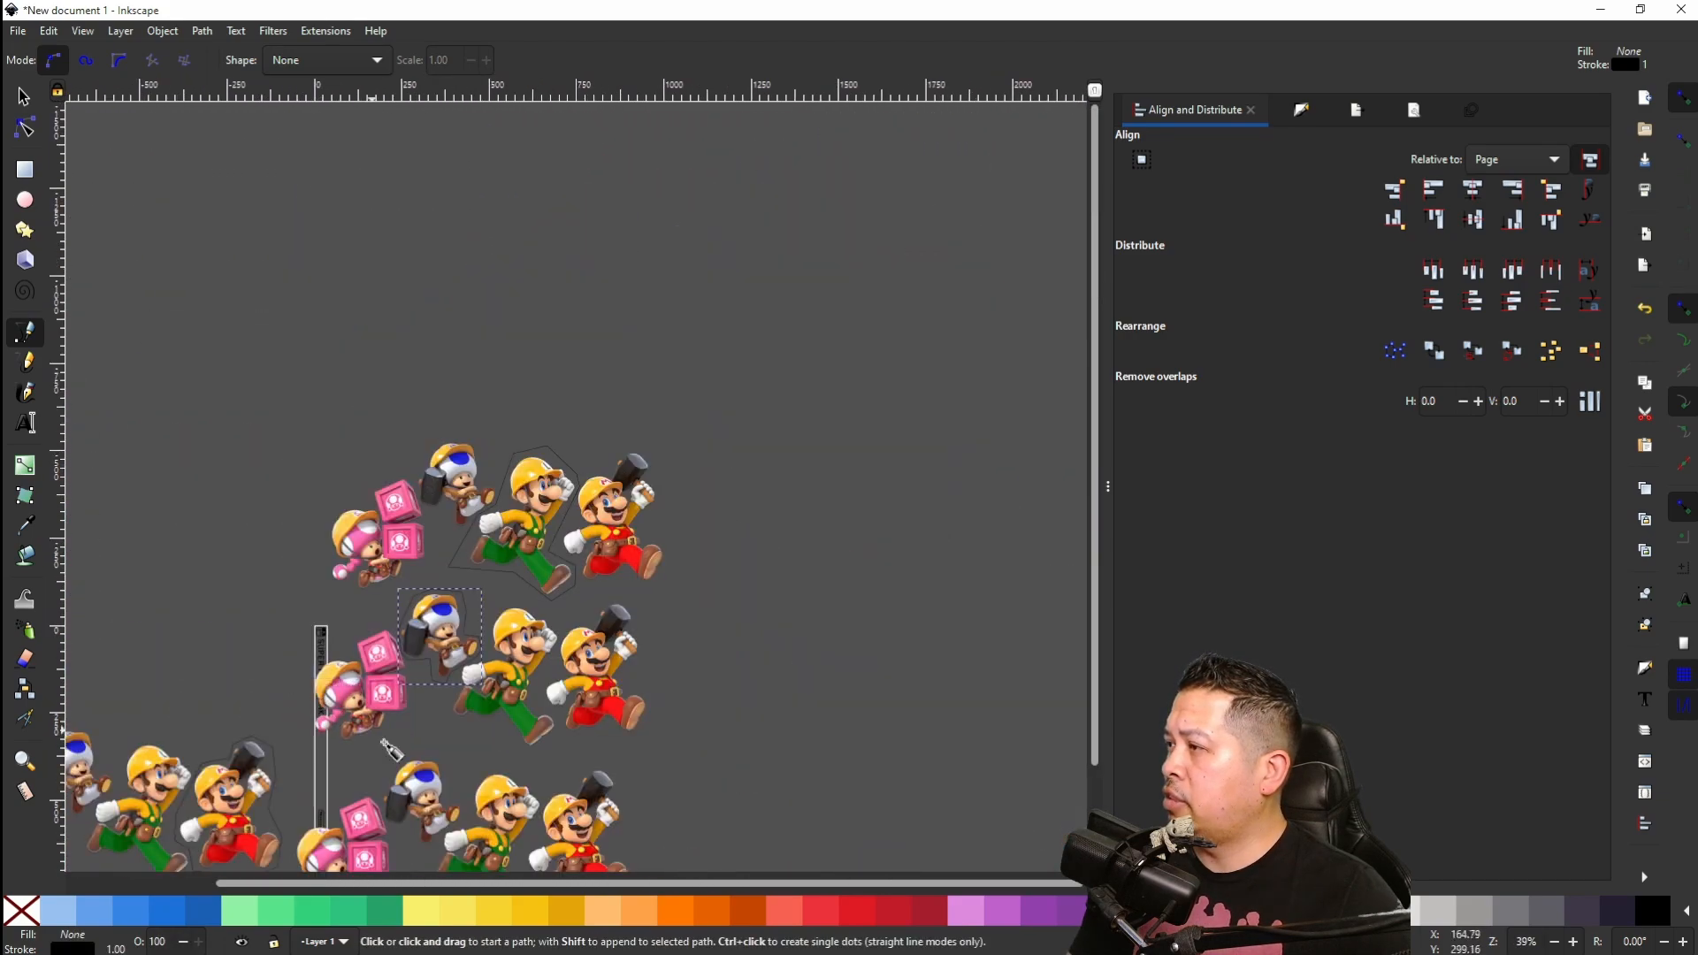
pyautogui.scroll(-4, 439, 582)
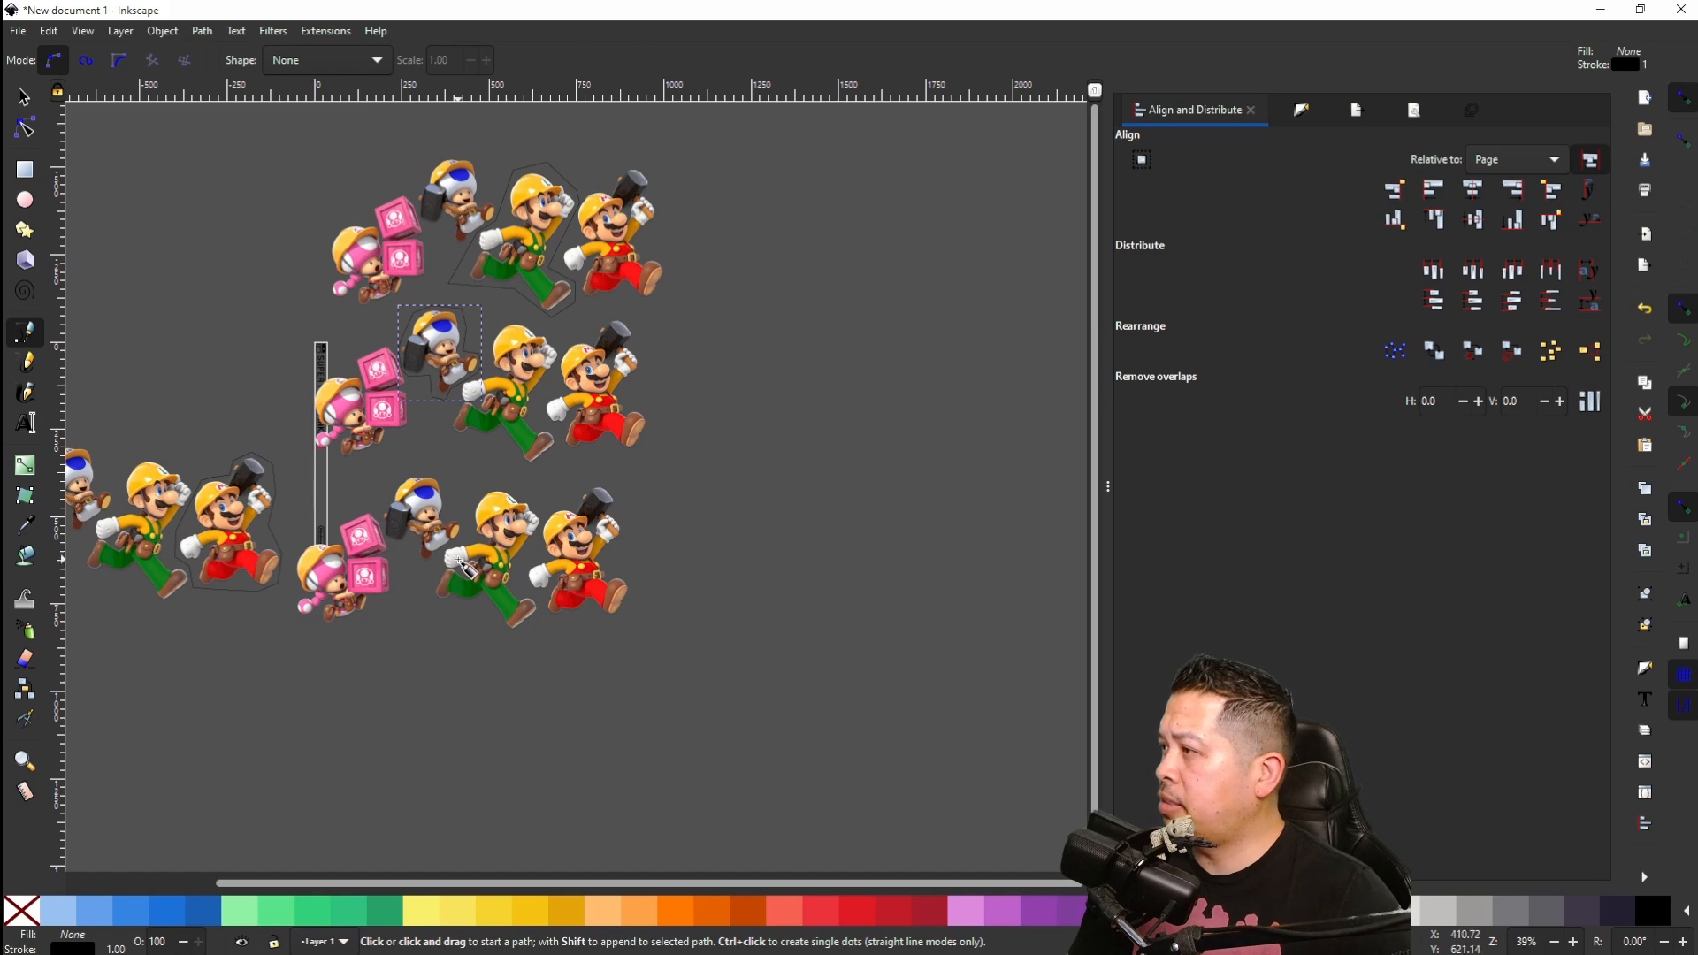
pyautogui.click(26, 97)
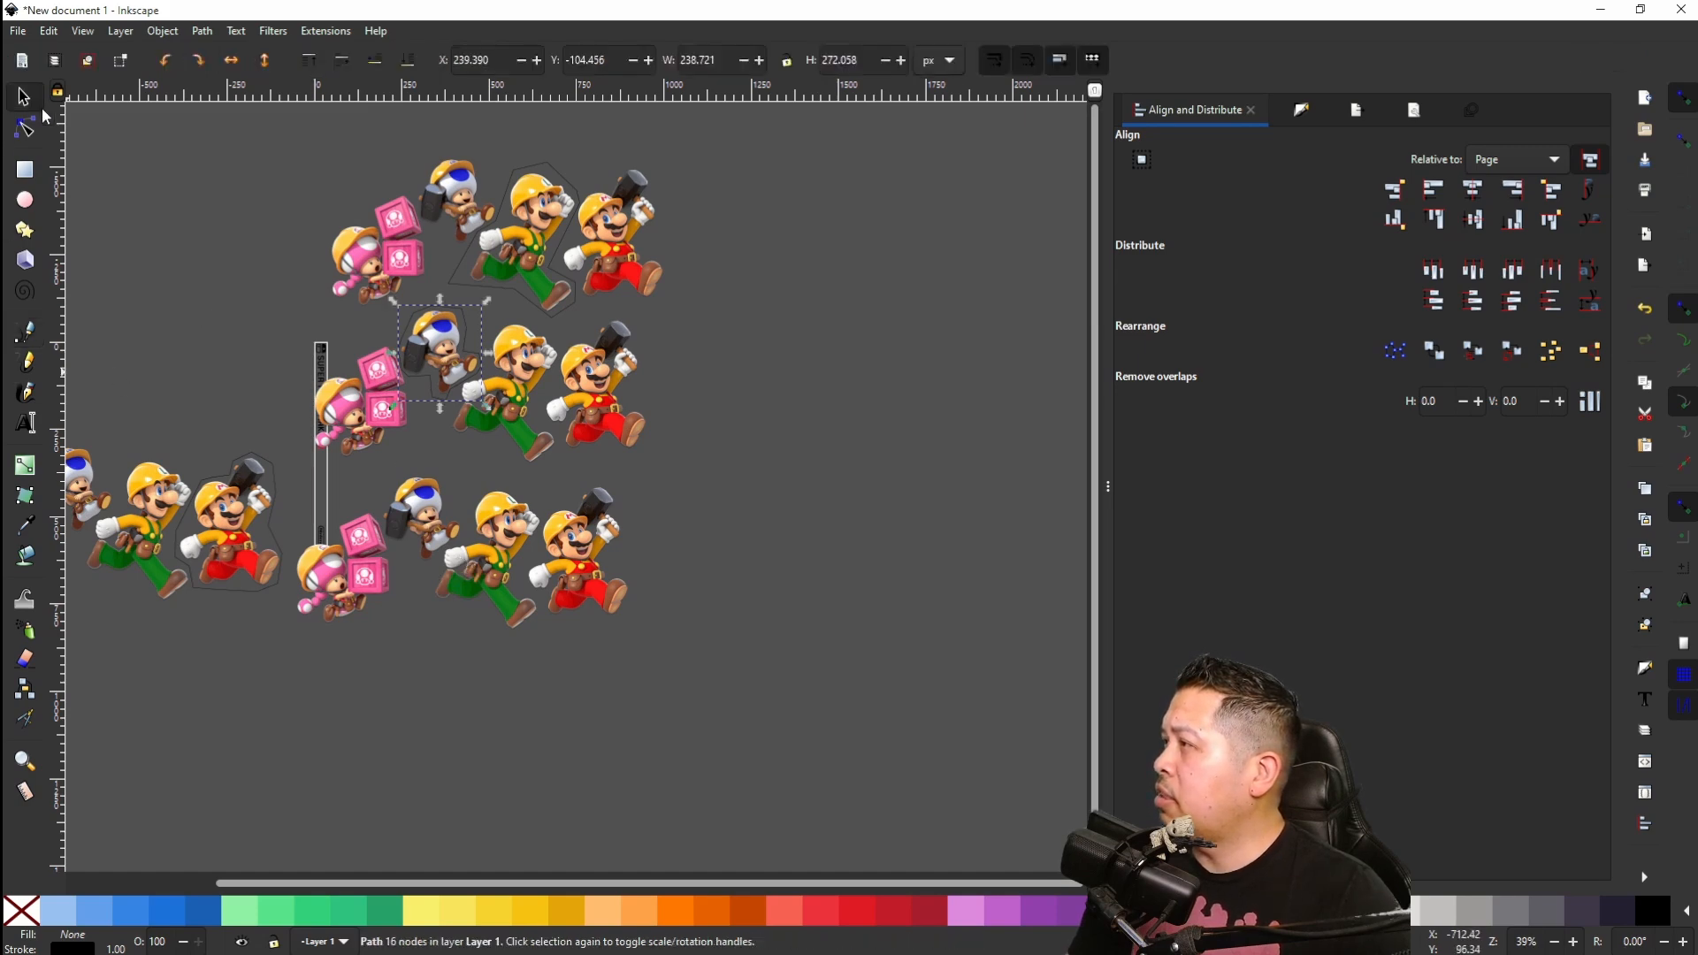
pyautogui.press('Escape')
pyautogui.click(411, 517)
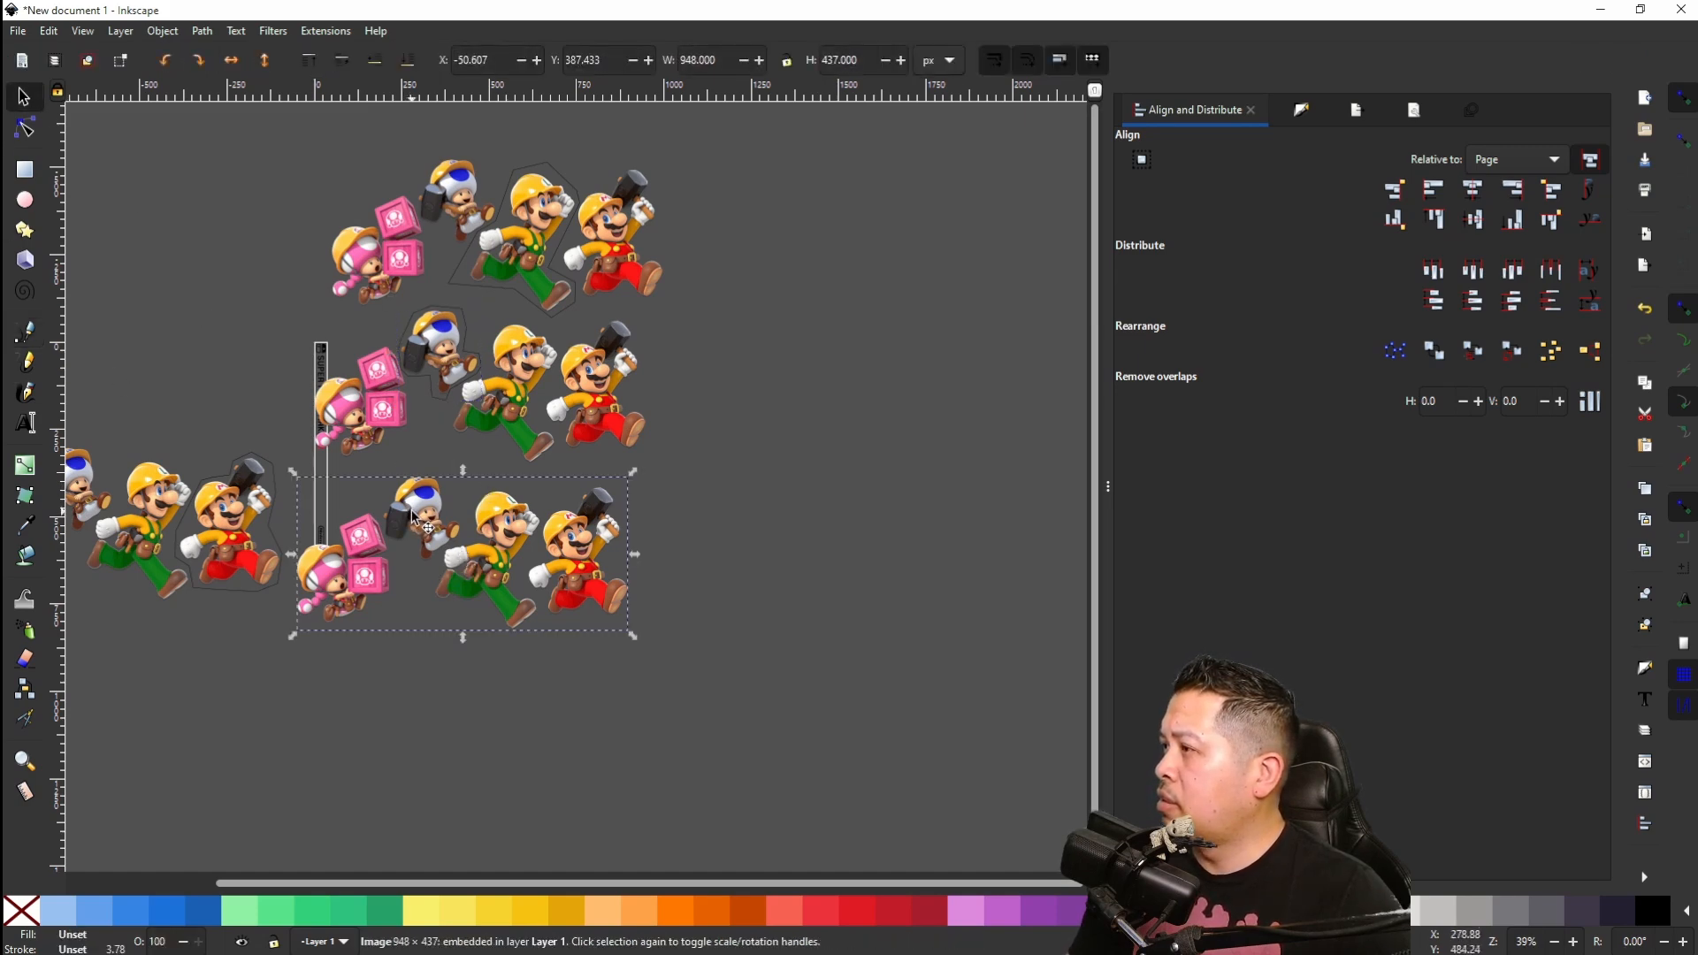
pyautogui.moveTo(411, 518); pyautogui.dragTo(739, 504)
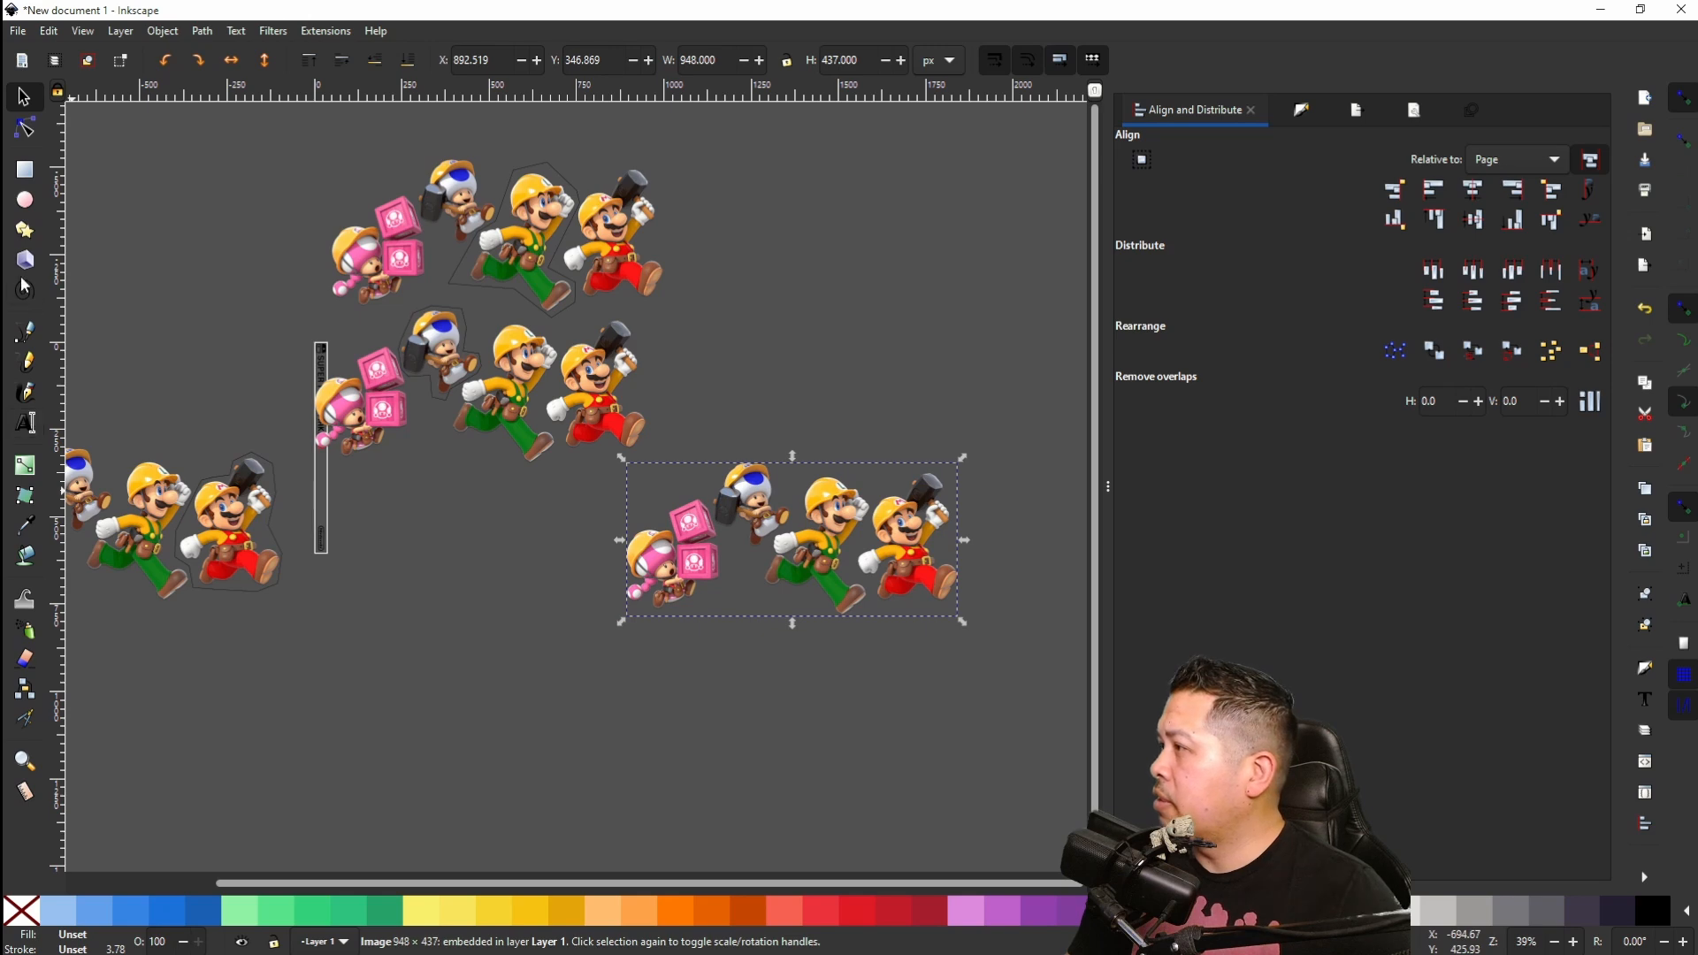
# Step: Draw a closed Pen outline around Toadette and her two pink boxes in the moved image copy, about 322 × 345 px
pyautogui.click(30, 332)
pyautogui.scroll(7, 749, 544)
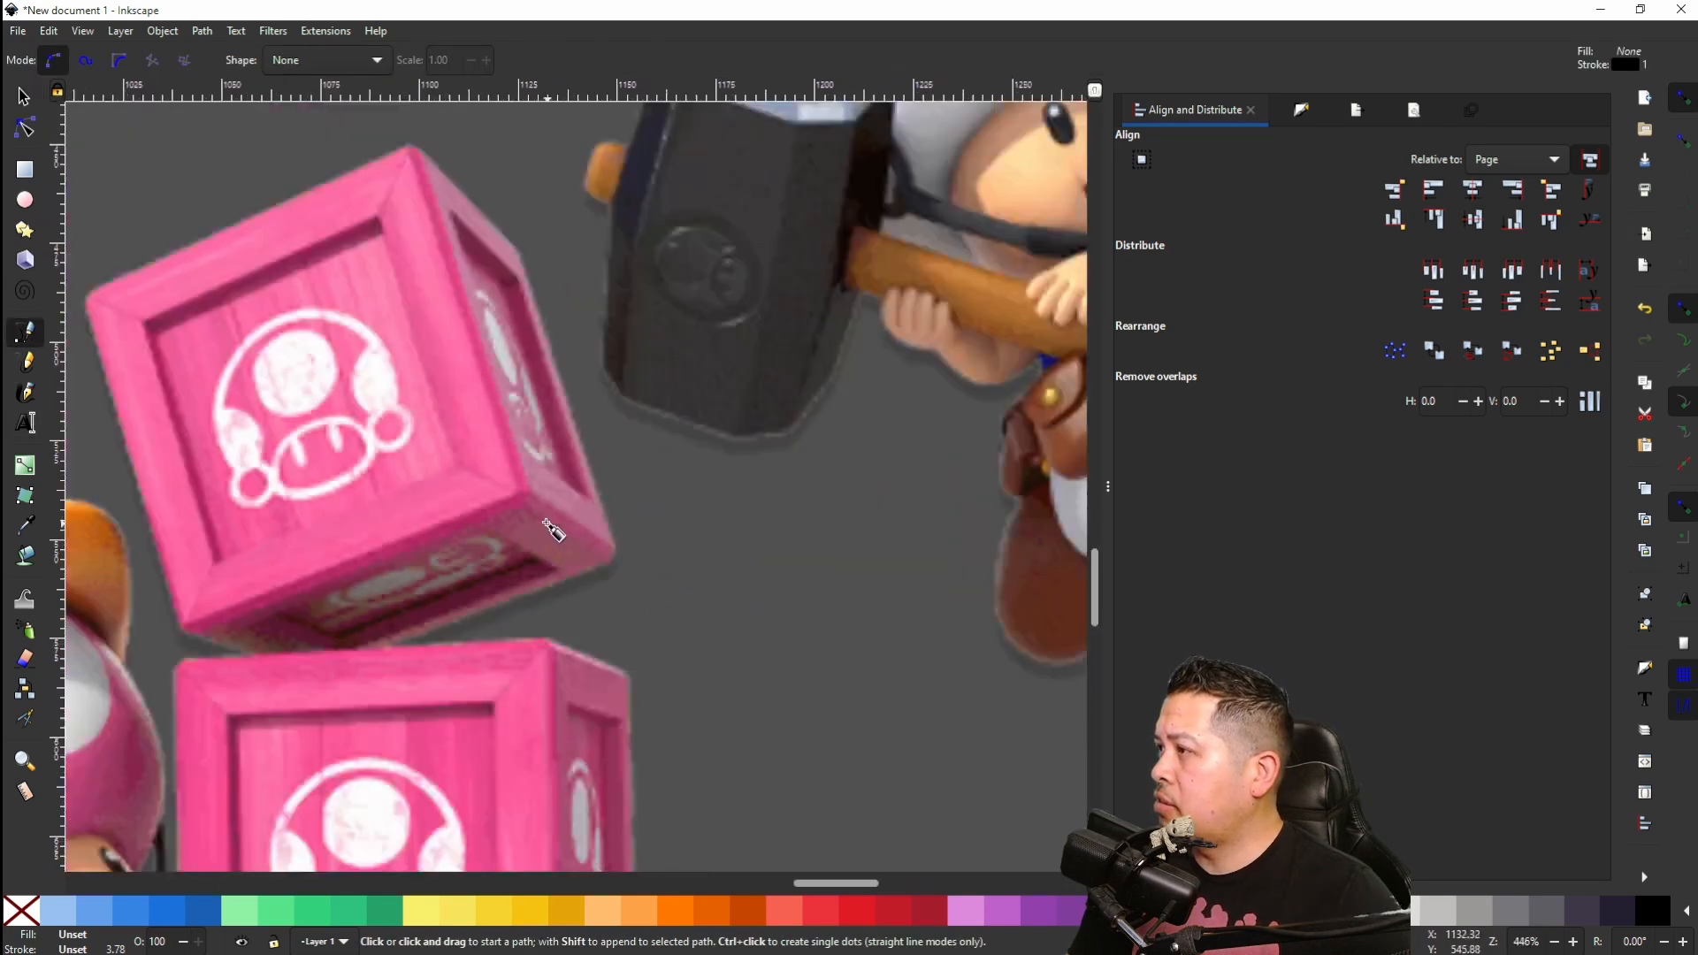
pyautogui.scroll(-3, 540, 529)
pyautogui.click(464, 347)
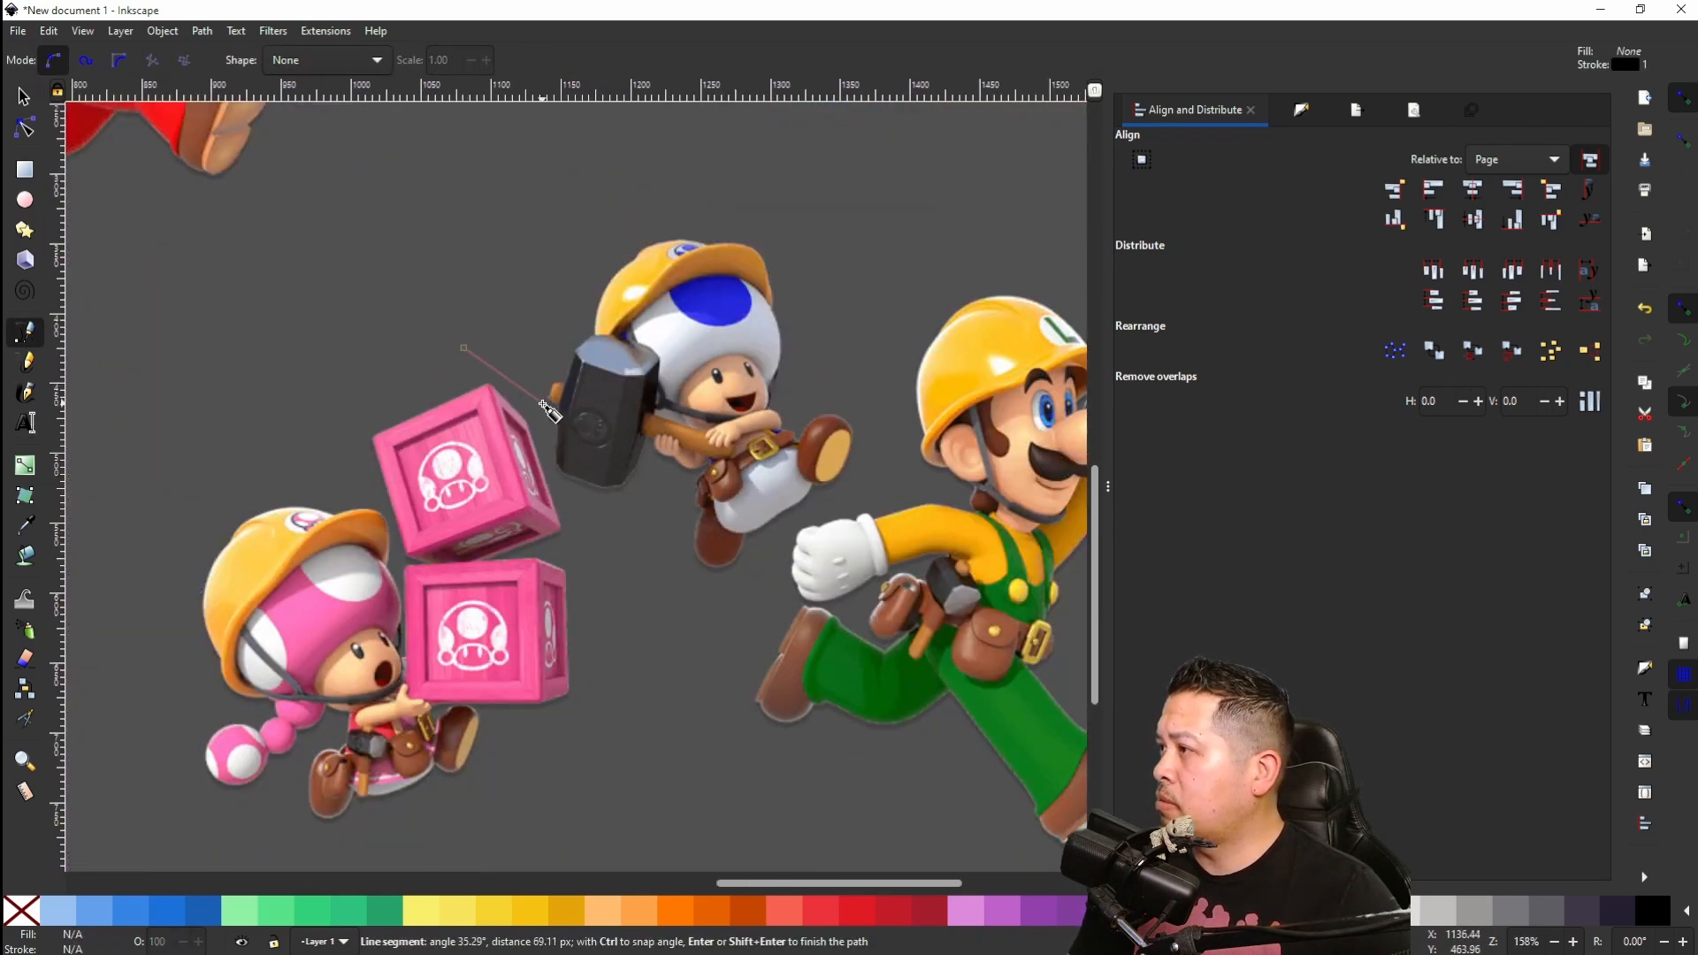
pyautogui.click(541, 404)
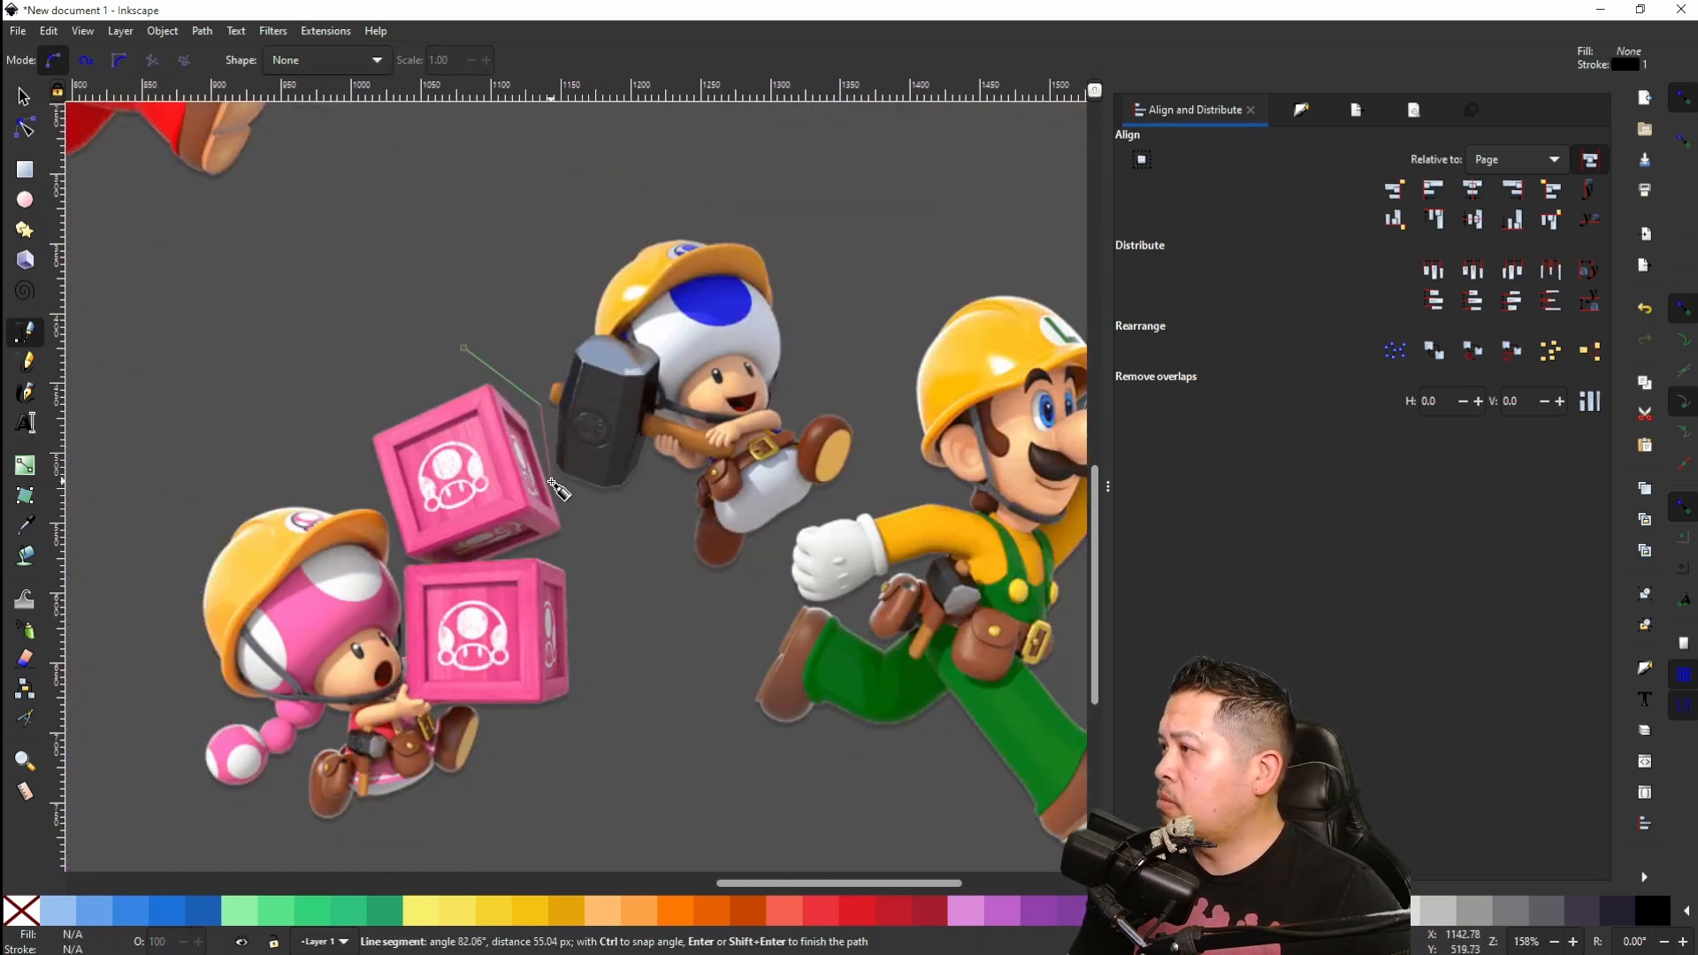
pyautogui.click(604, 624)
pyautogui.click(567, 748)
pyautogui.click(363, 825)
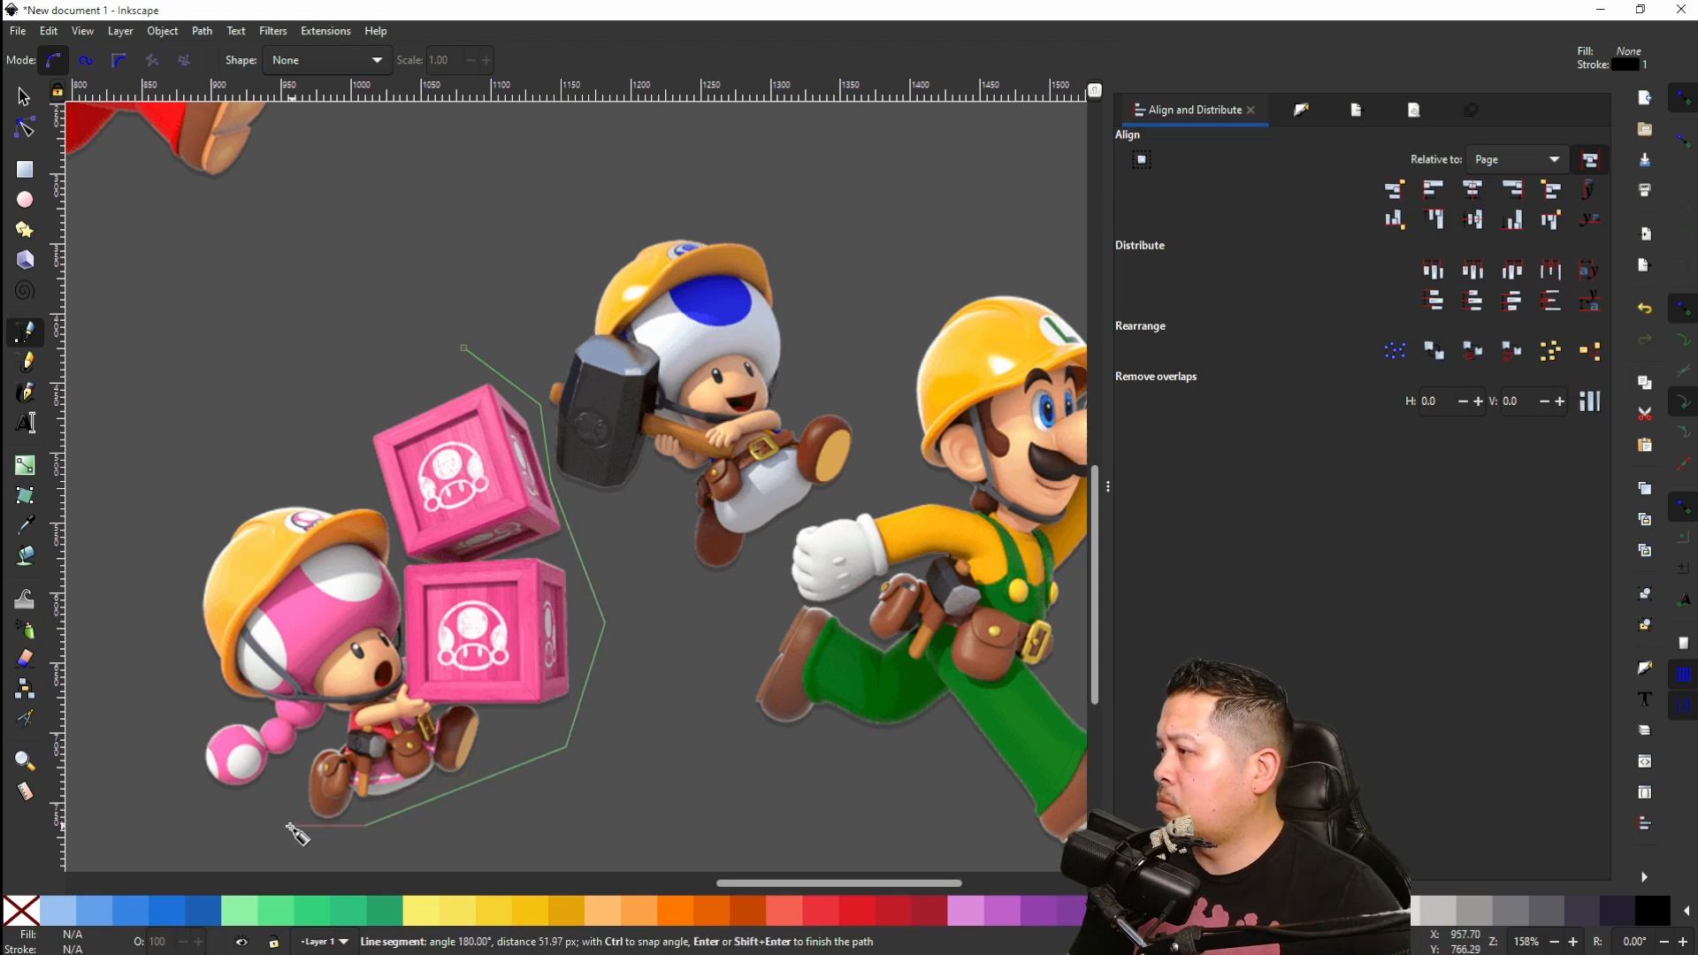
pyautogui.click(268, 827)
pyautogui.click(157, 782)
pyautogui.click(165, 553)
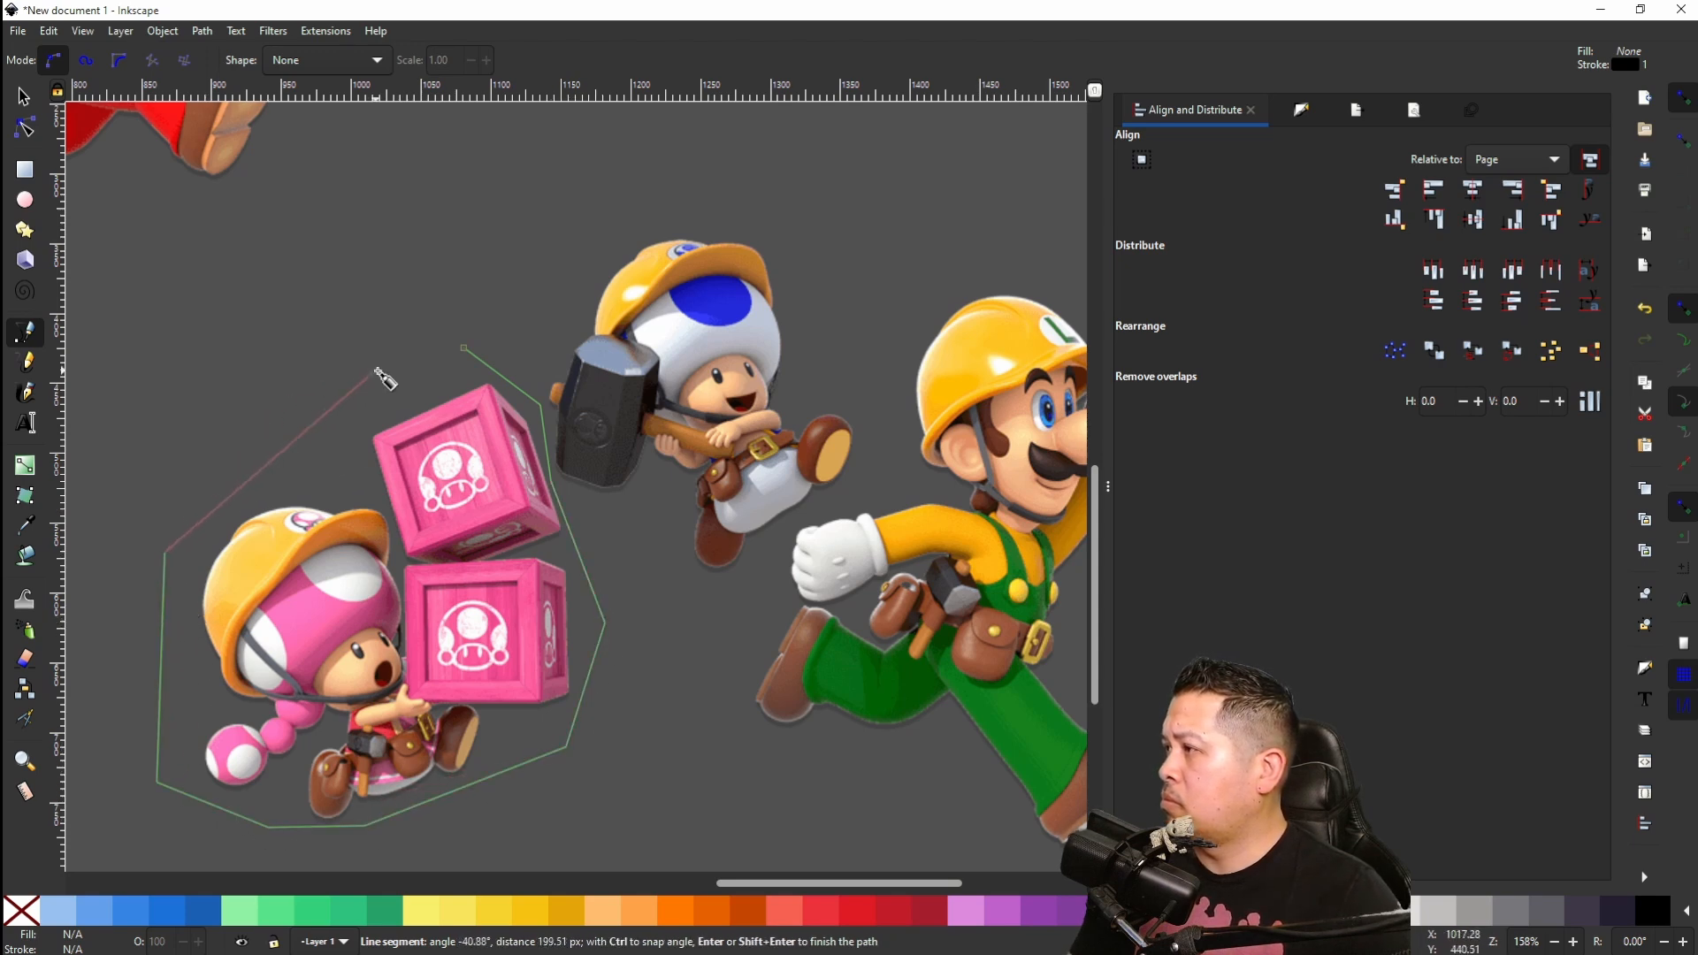
pyautogui.click(380, 363)
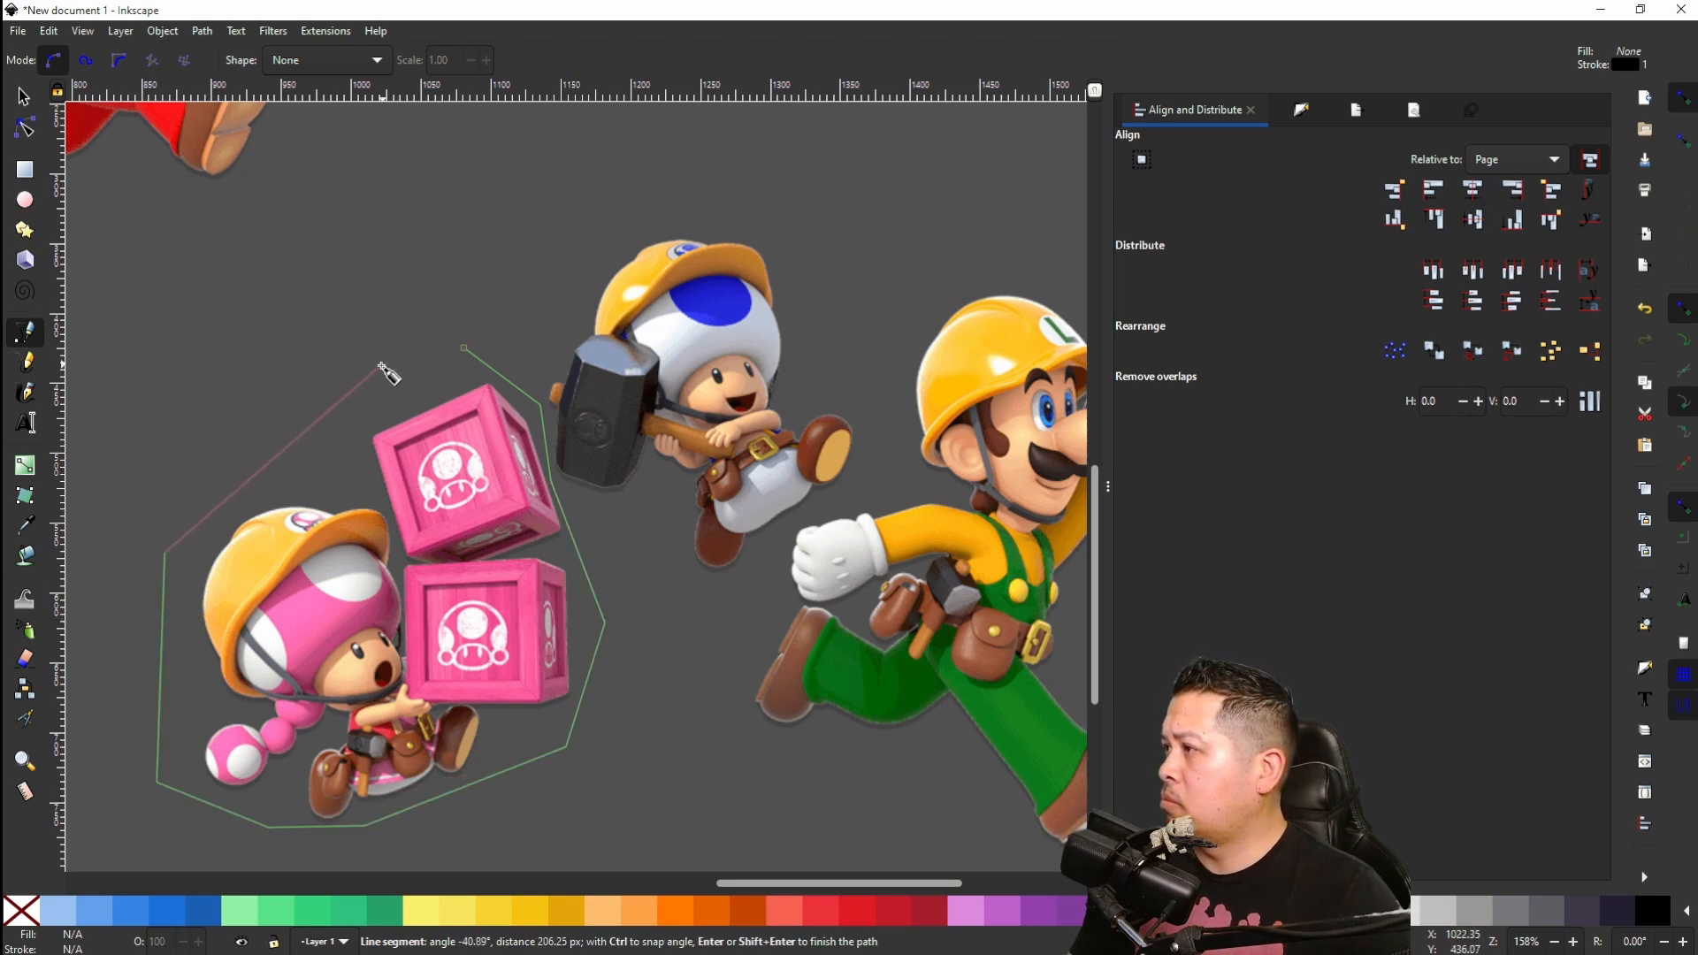
pyautogui.click(470, 349)
# Step: Clip the moved image copy to the outline around Toadette and her boxes
pyautogui.scroll(-5, 439, 333)
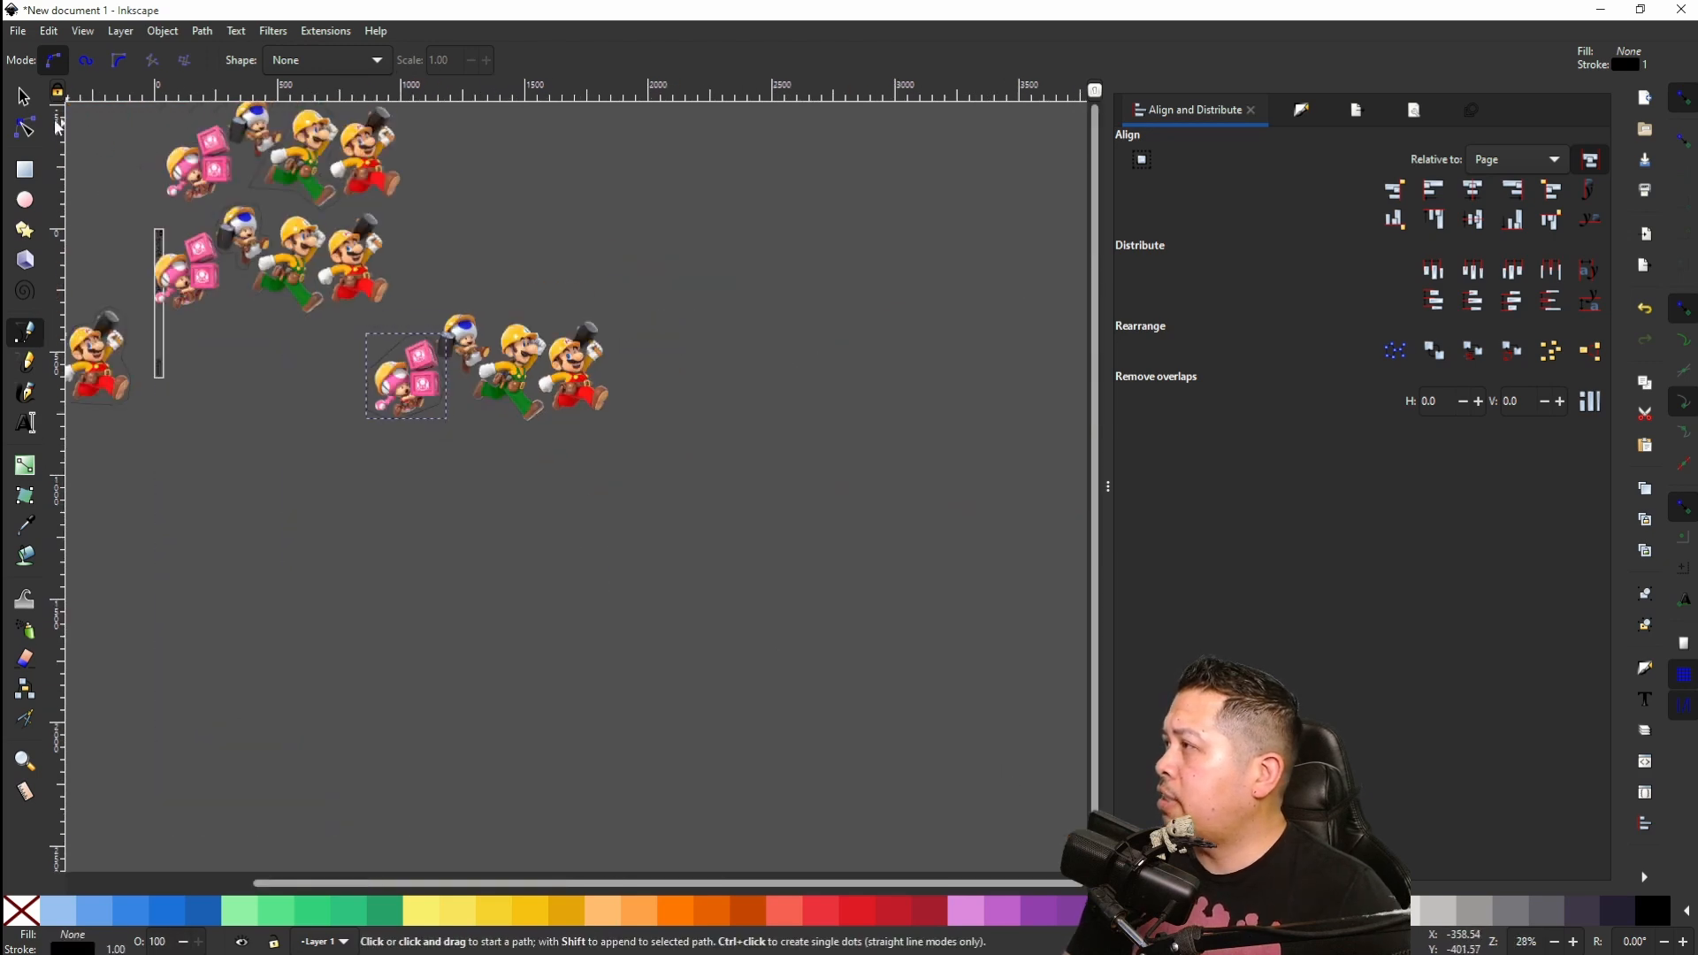
pyautogui.click(22, 98)
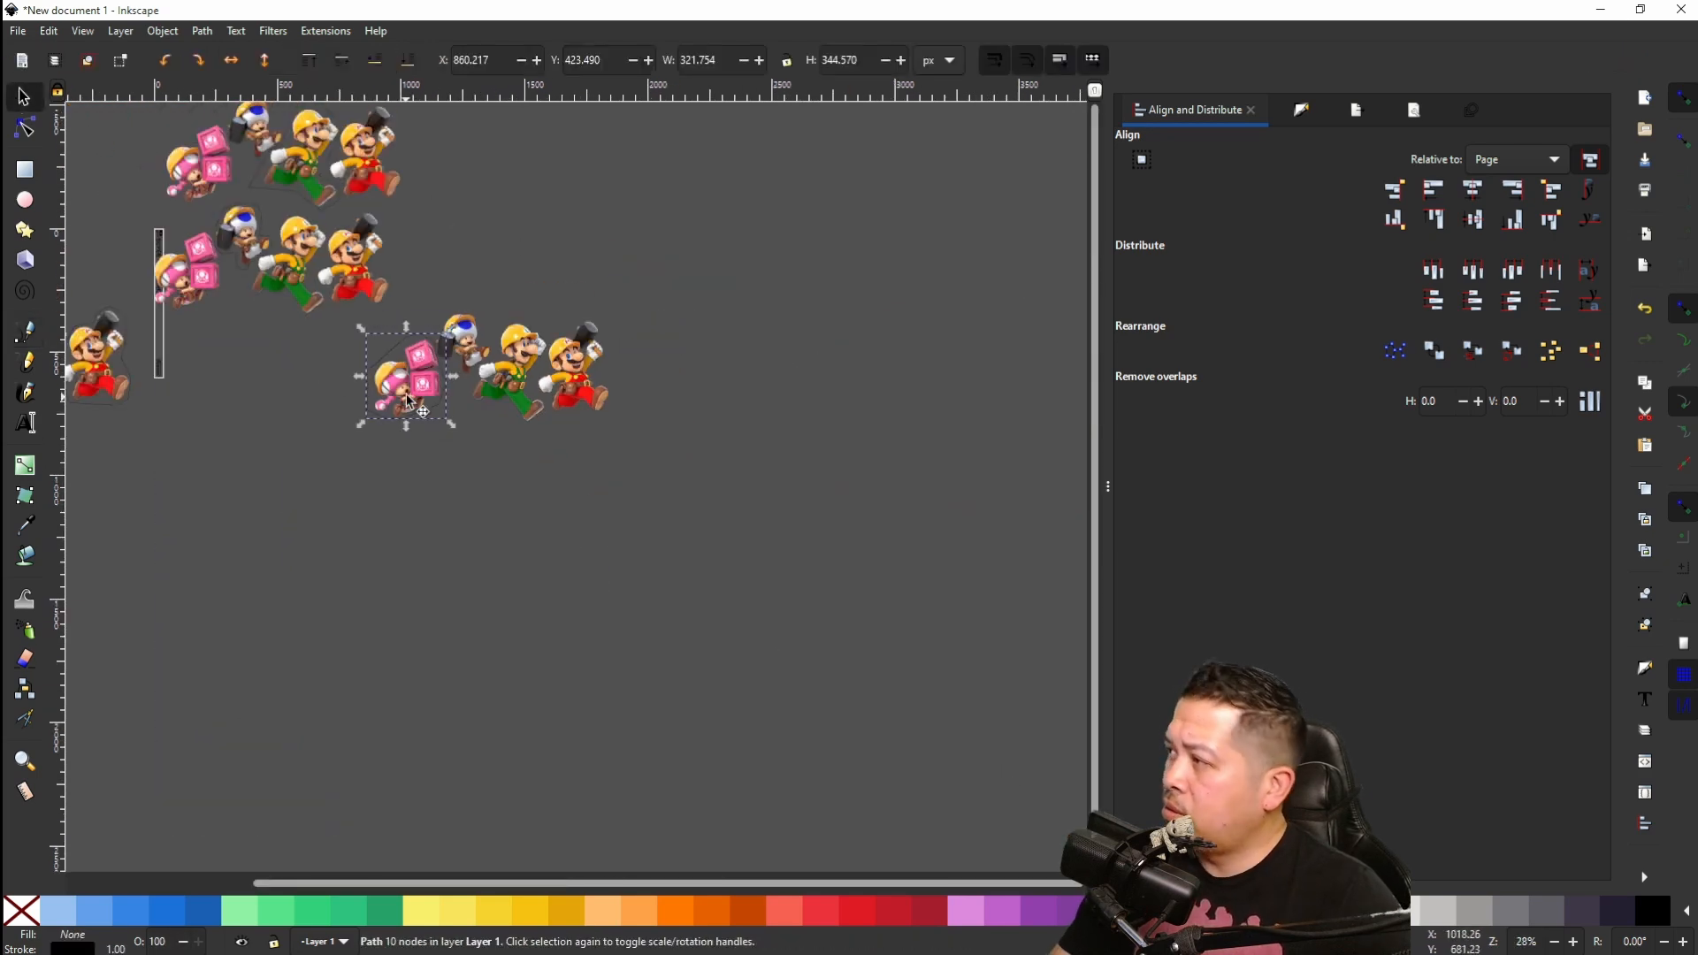
pyautogui.scroll(8, 460, 357)
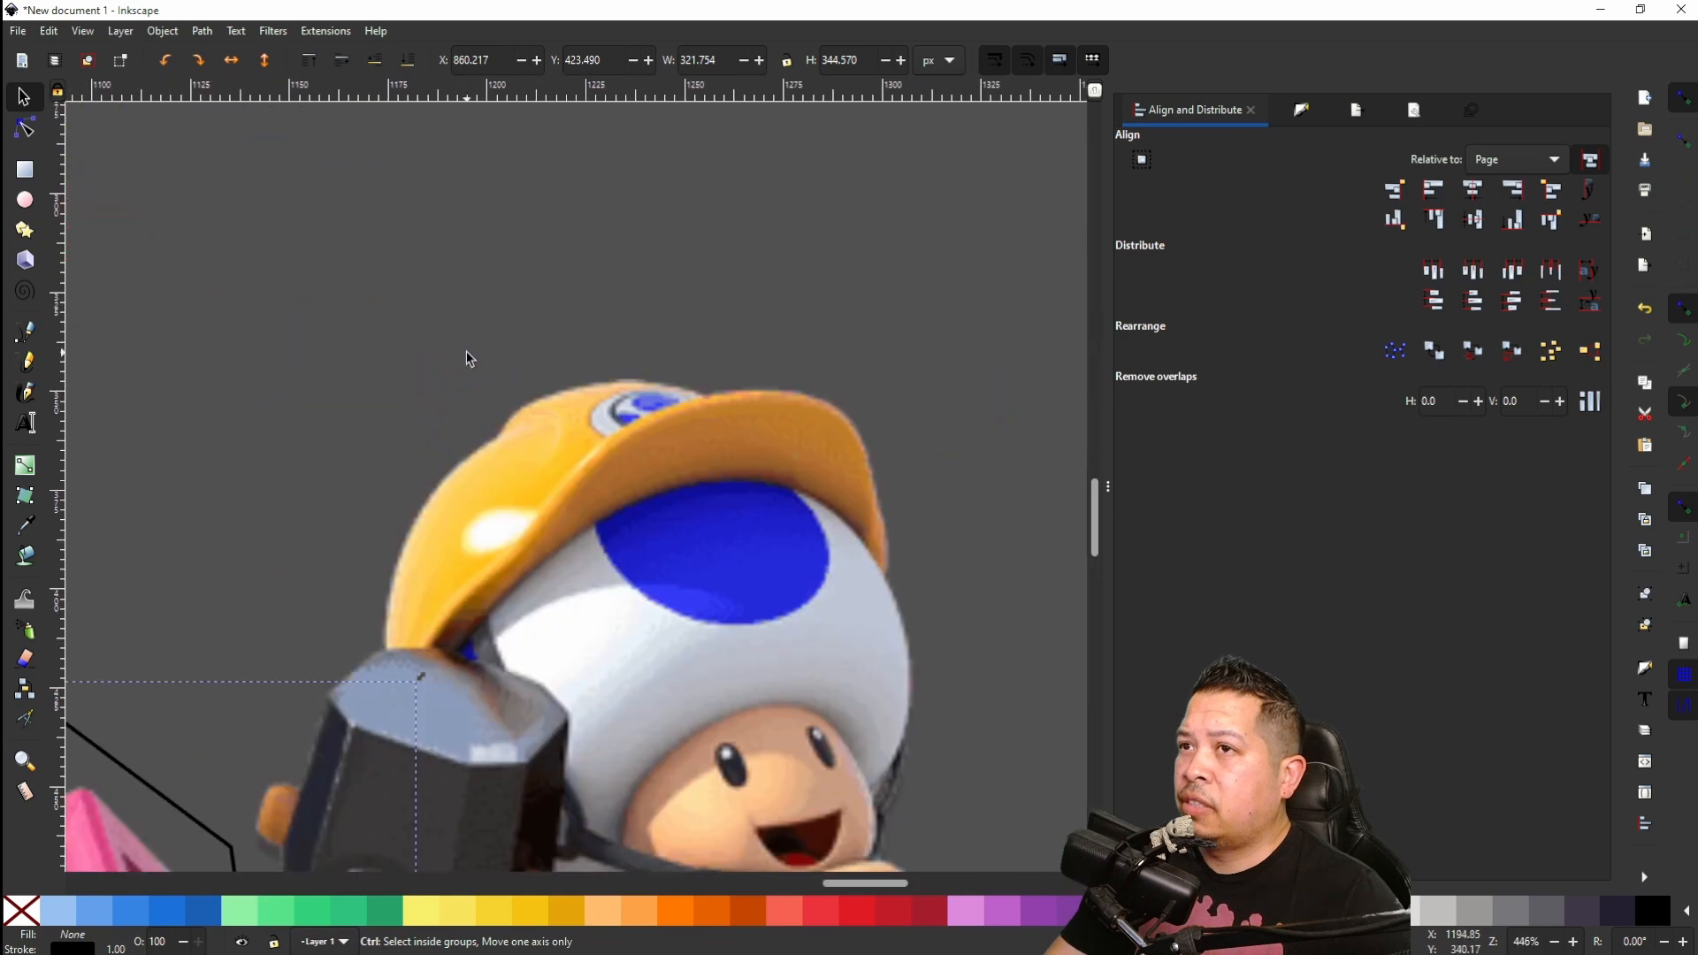
pyautogui.scroll(-6, 460, 358)
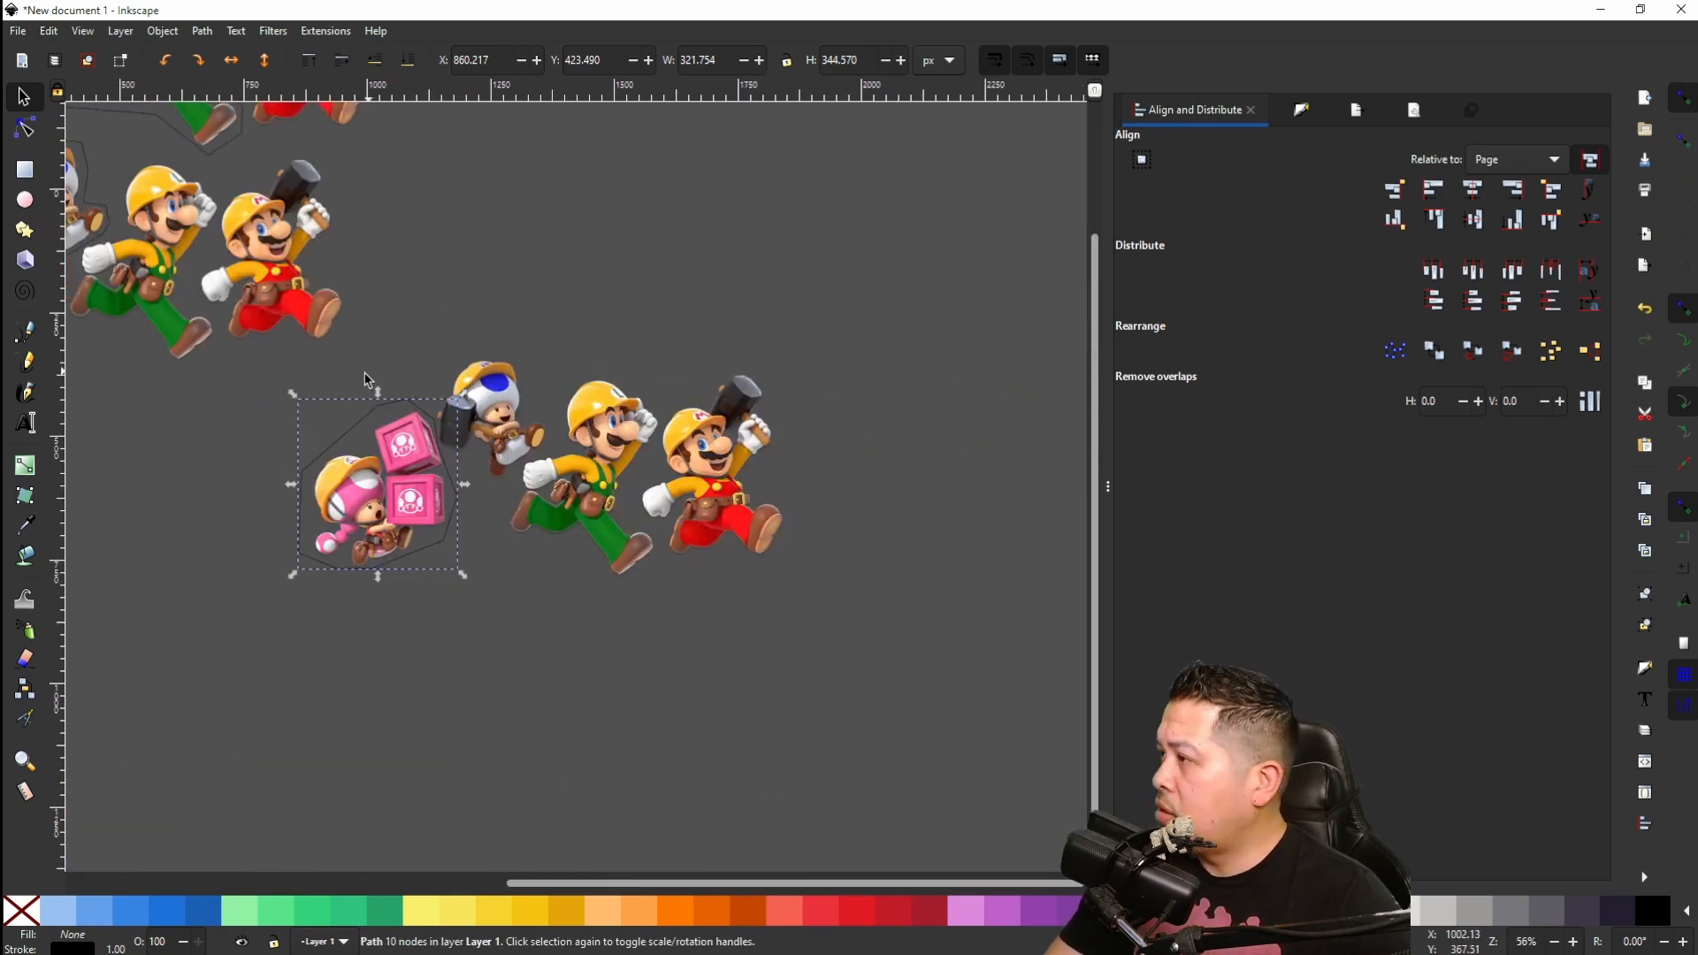
pyautogui.keyDown('shift'); pyautogui.click(617, 440); pyautogui.keyUp('shift')
pyautogui.click(174, 35)
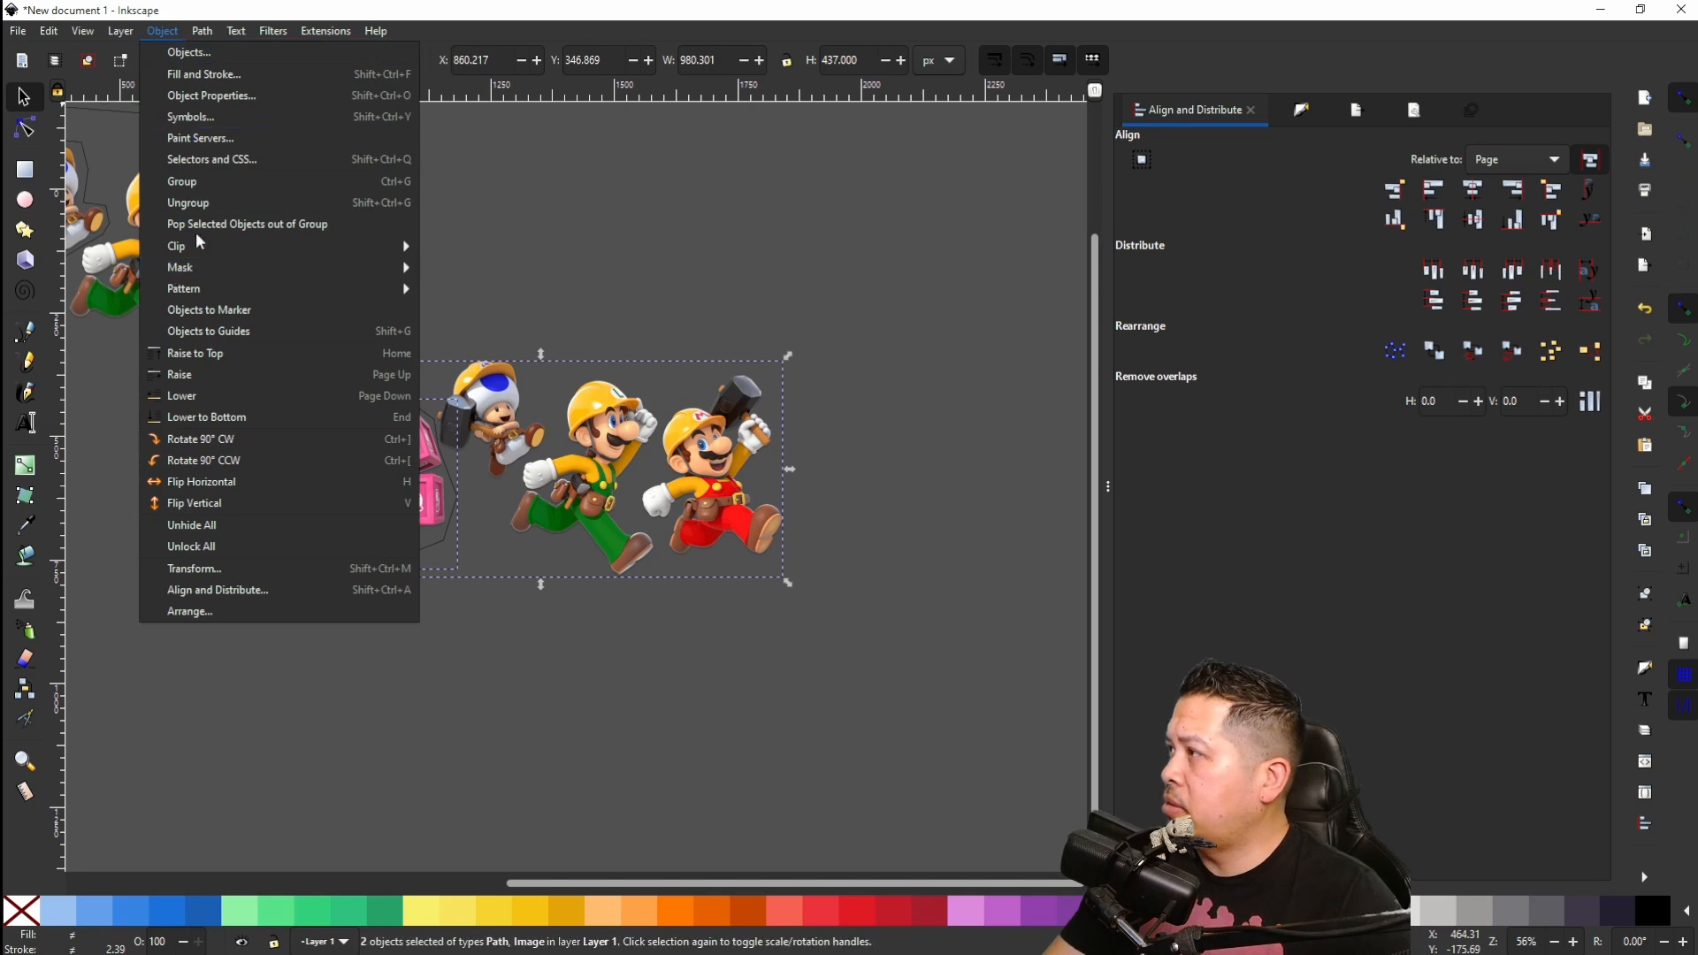
pyautogui.moveTo(352, 244)
pyautogui.click(454, 246)
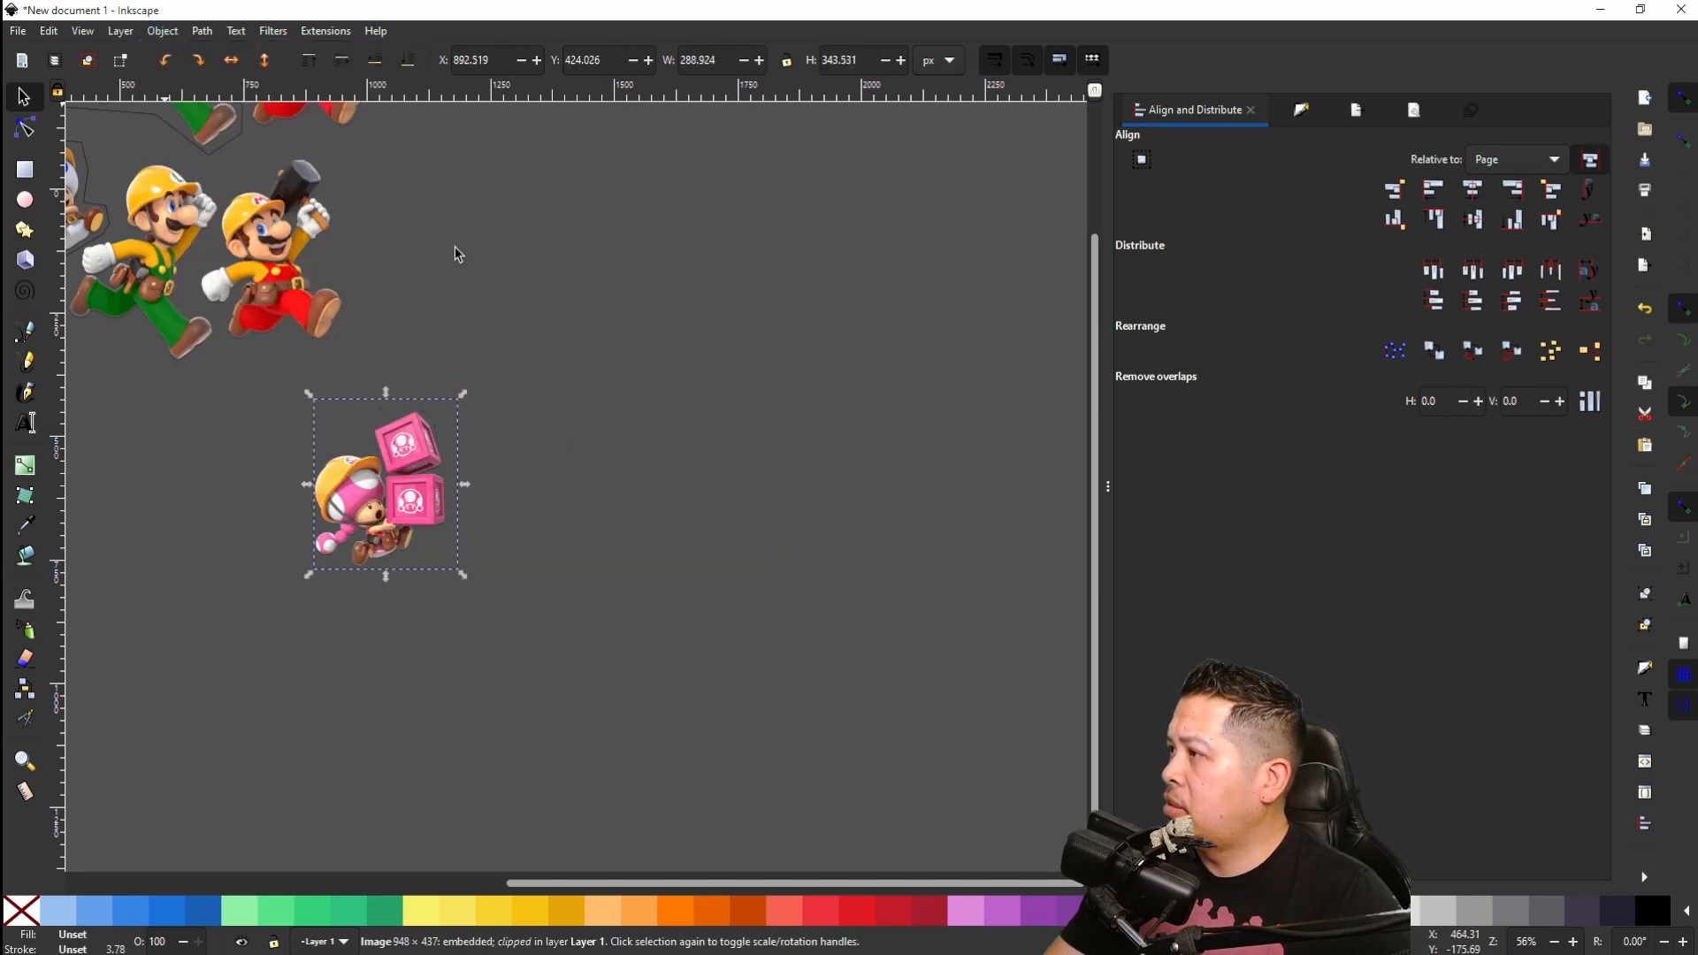
# Step: Clip the middle image copy to the outline around the blue Toad
pyautogui.hscroll(-6, 454, 259)
pyautogui.hscroll(-3, 453, 257)
pyautogui.scroll(2, 447, 258)
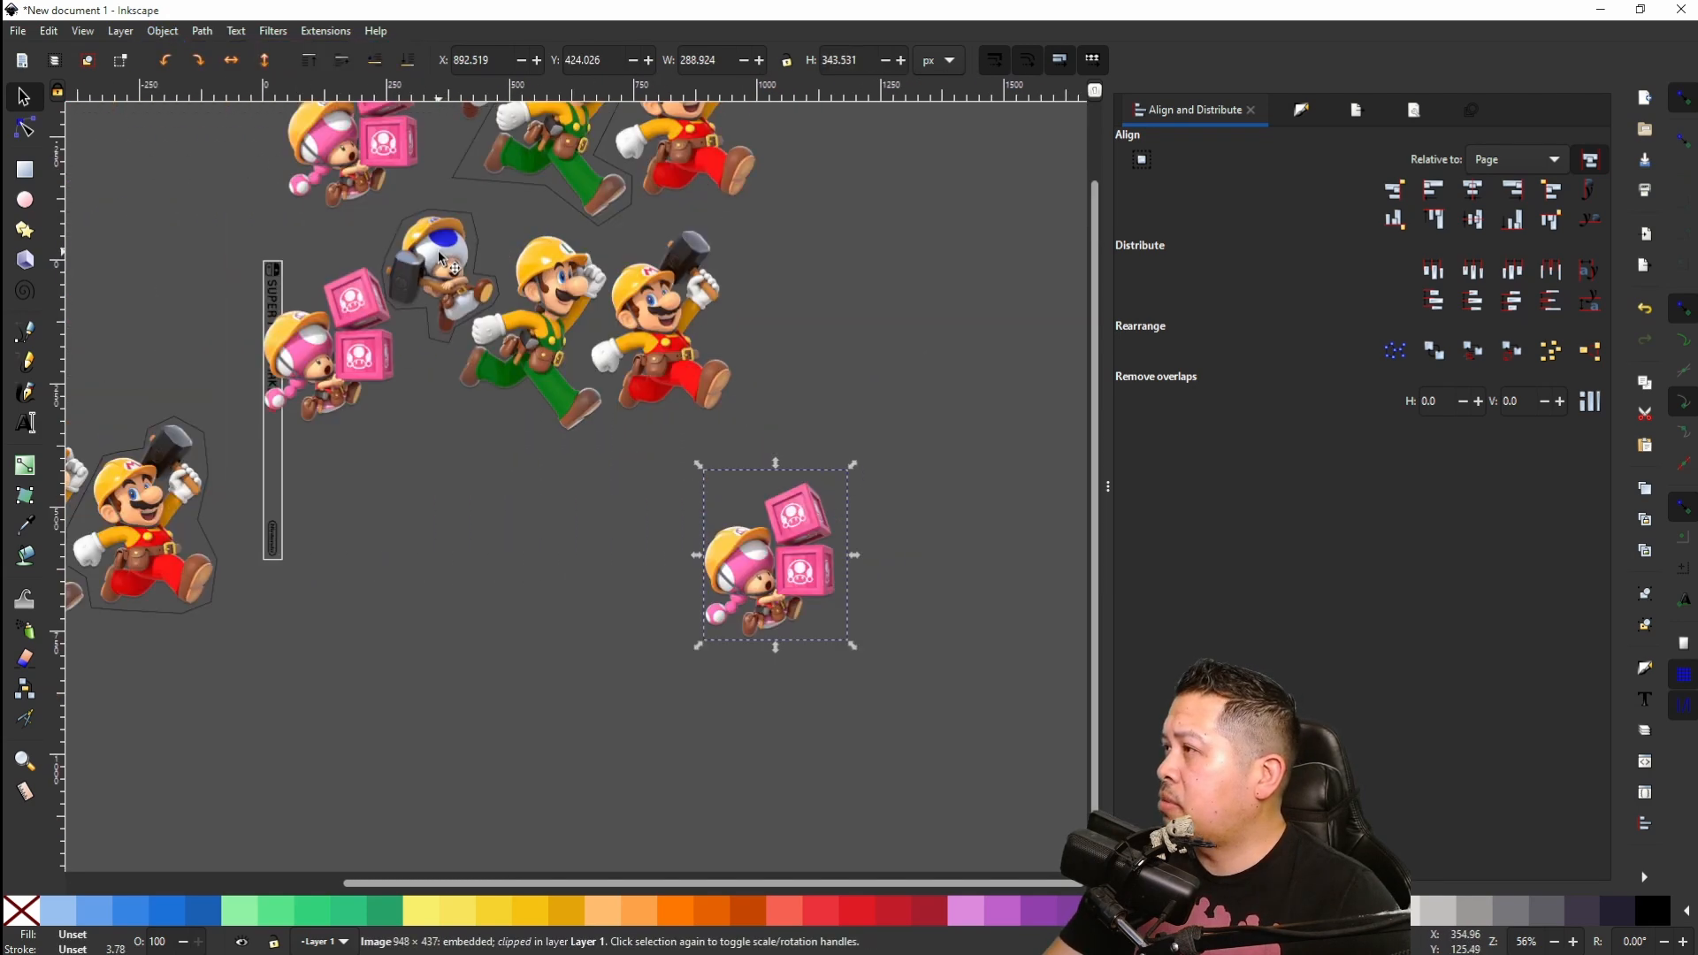
pyautogui.click(474, 235)
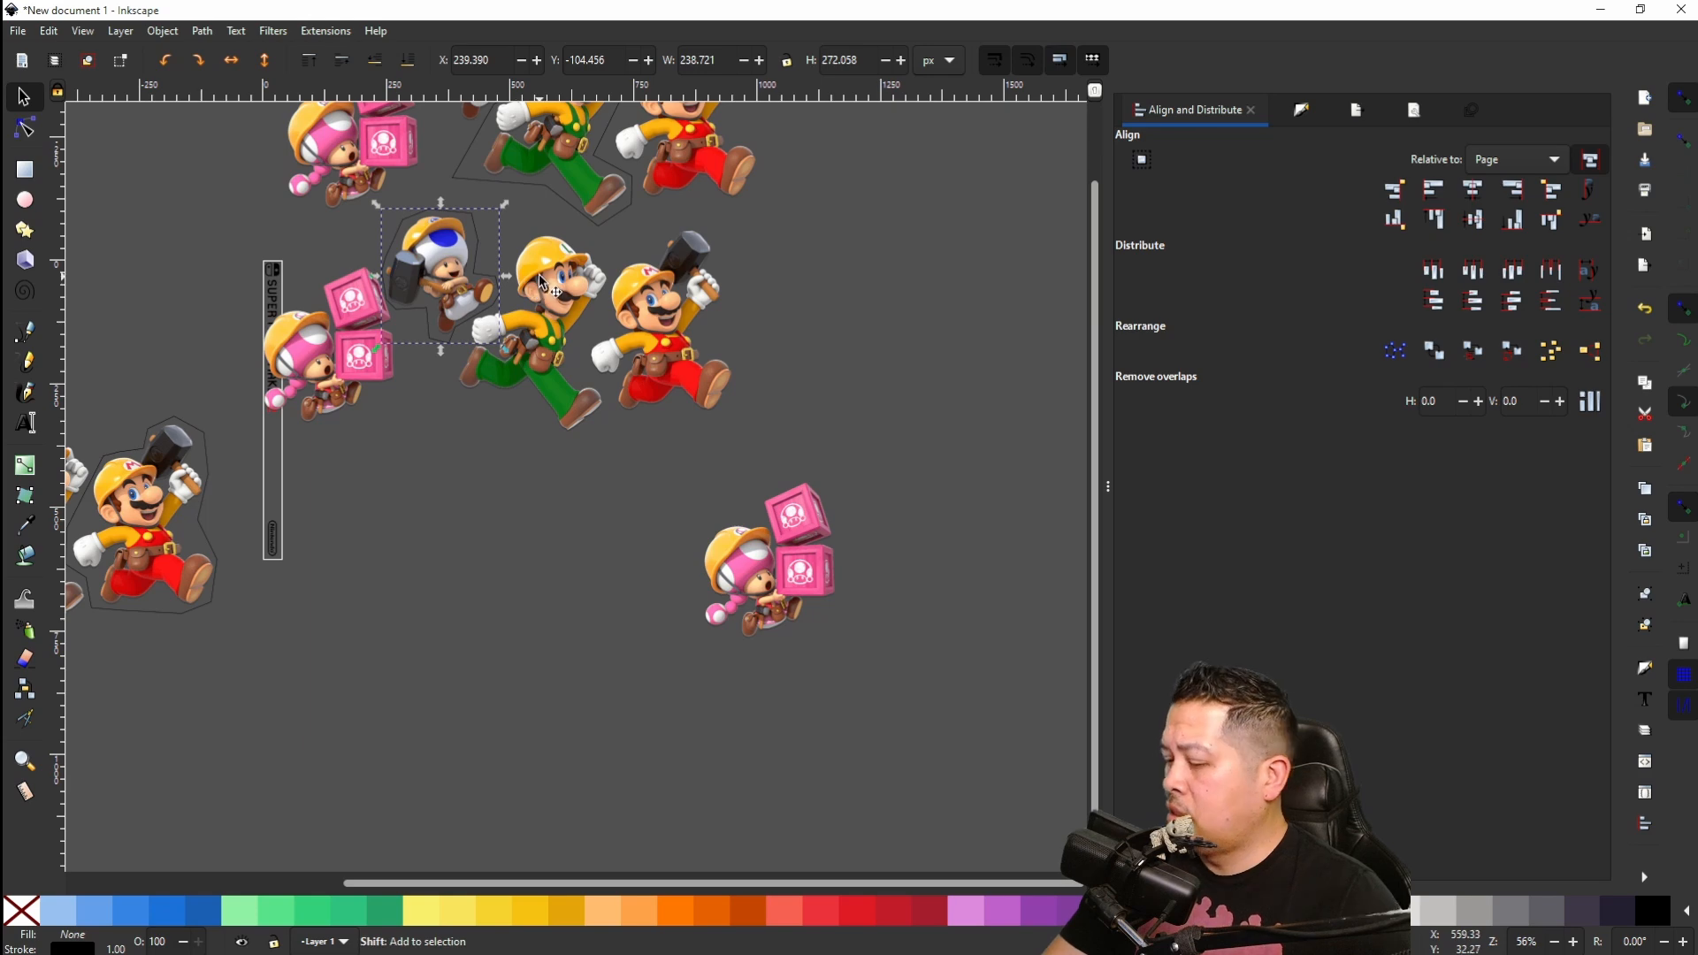
pyautogui.keyDown('shift'); pyautogui.click(545, 274); pyautogui.keyUp('shift')
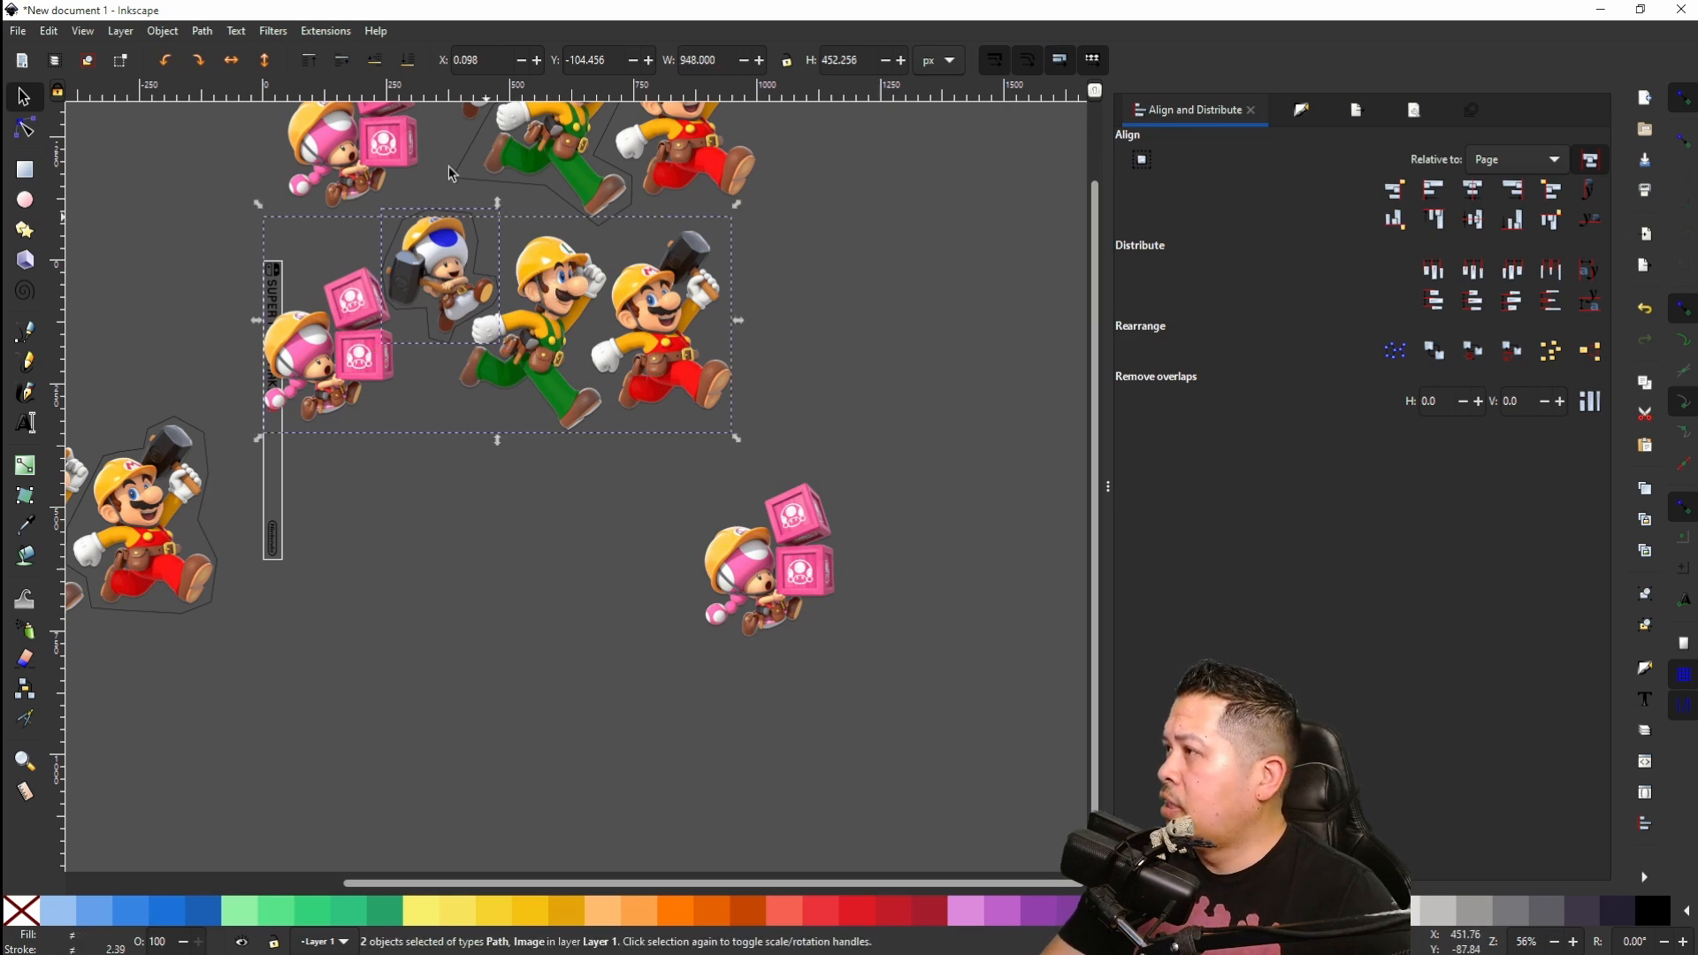
pyautogui.click(167, 32)
pyautogui.moveTo(406, 246)
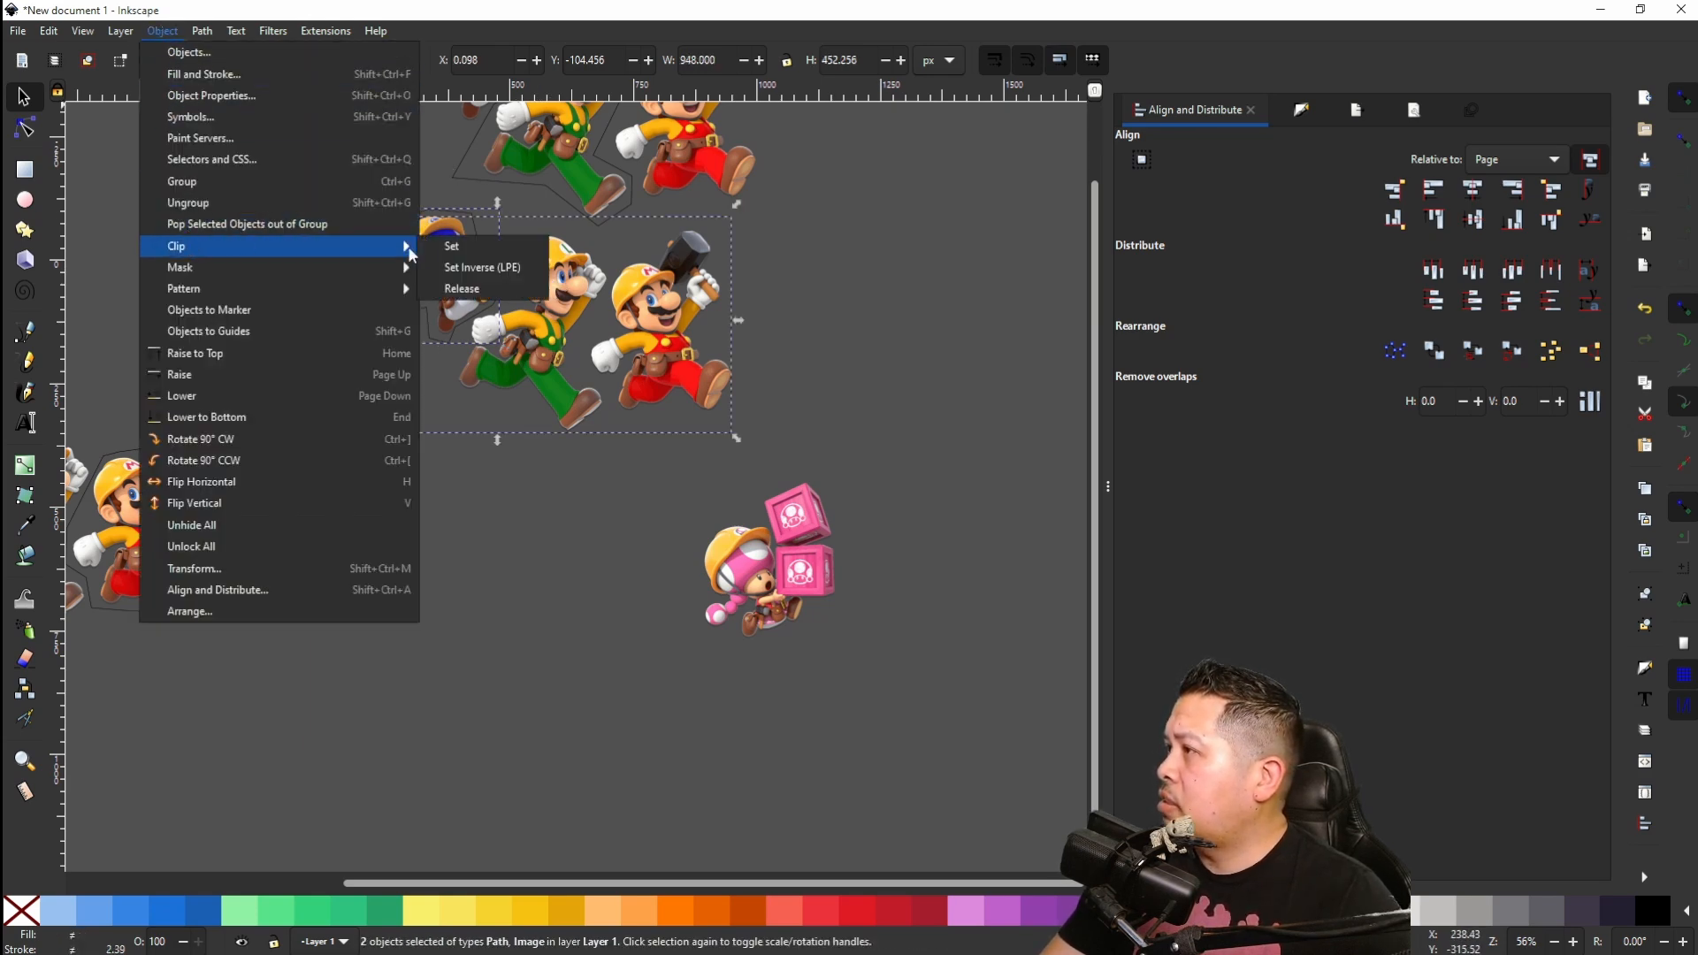
pyautogui.click(466, 249)
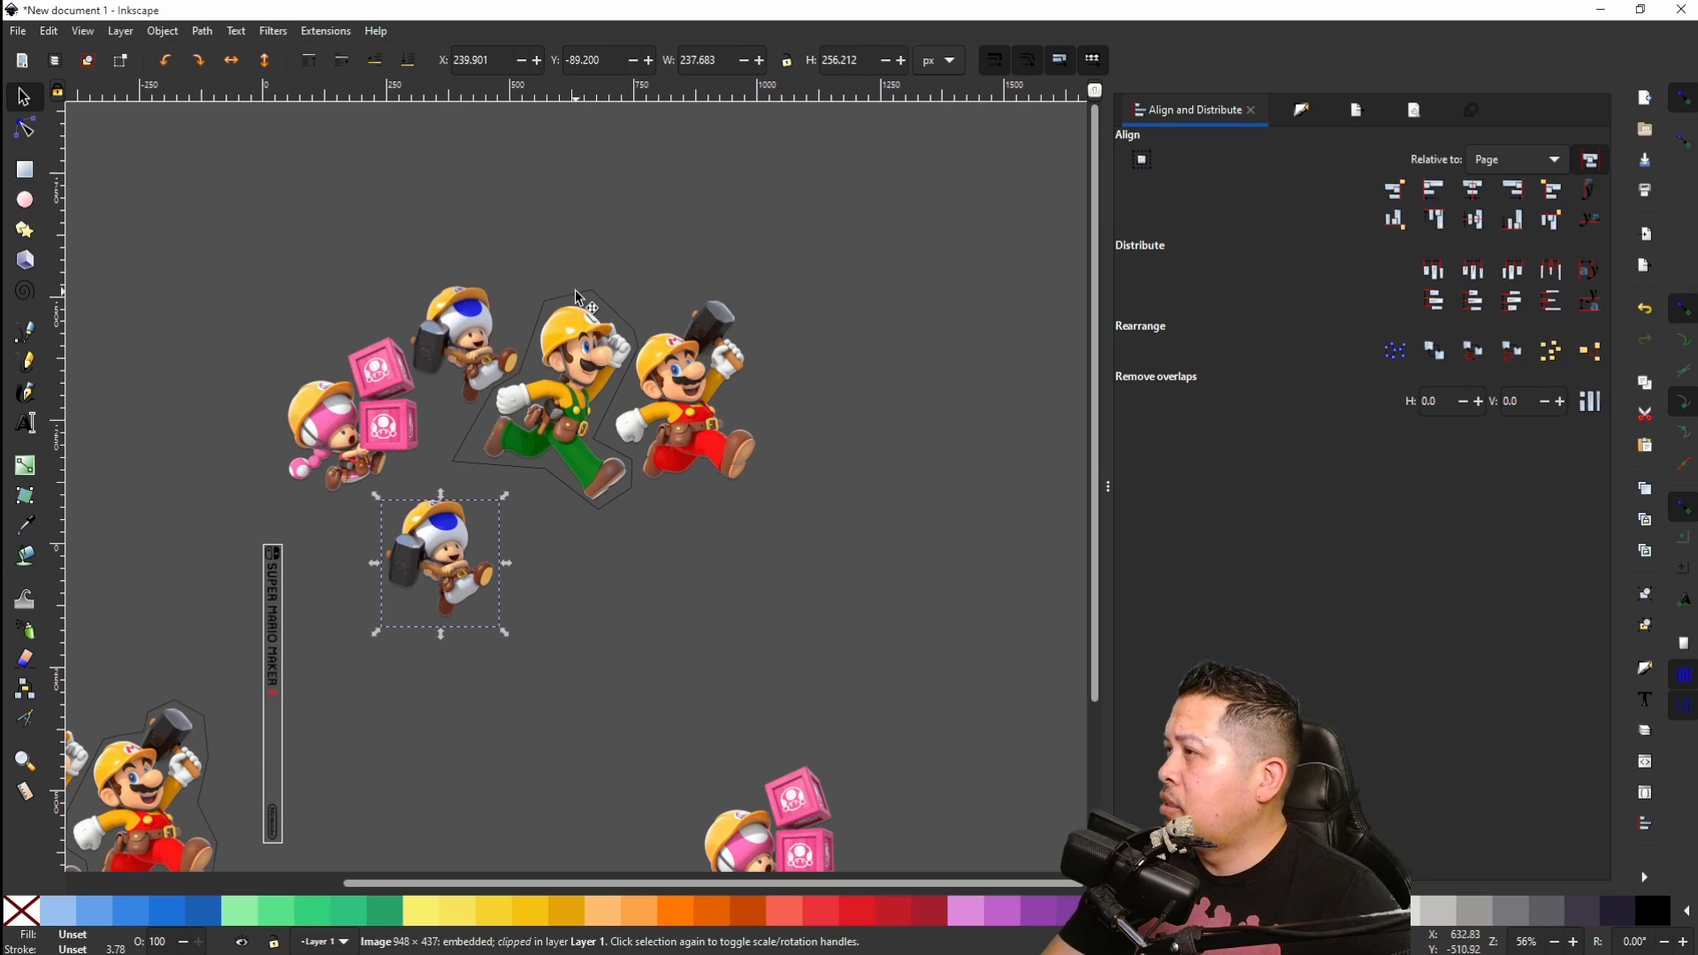
# Step: Add Luigi's outline and the uppermost image copy to the selection and apply Clip Set to it
pyautogui.keyDown('shift'); pyautogui.click(580, 298); pyautogui.keyUp('shift')
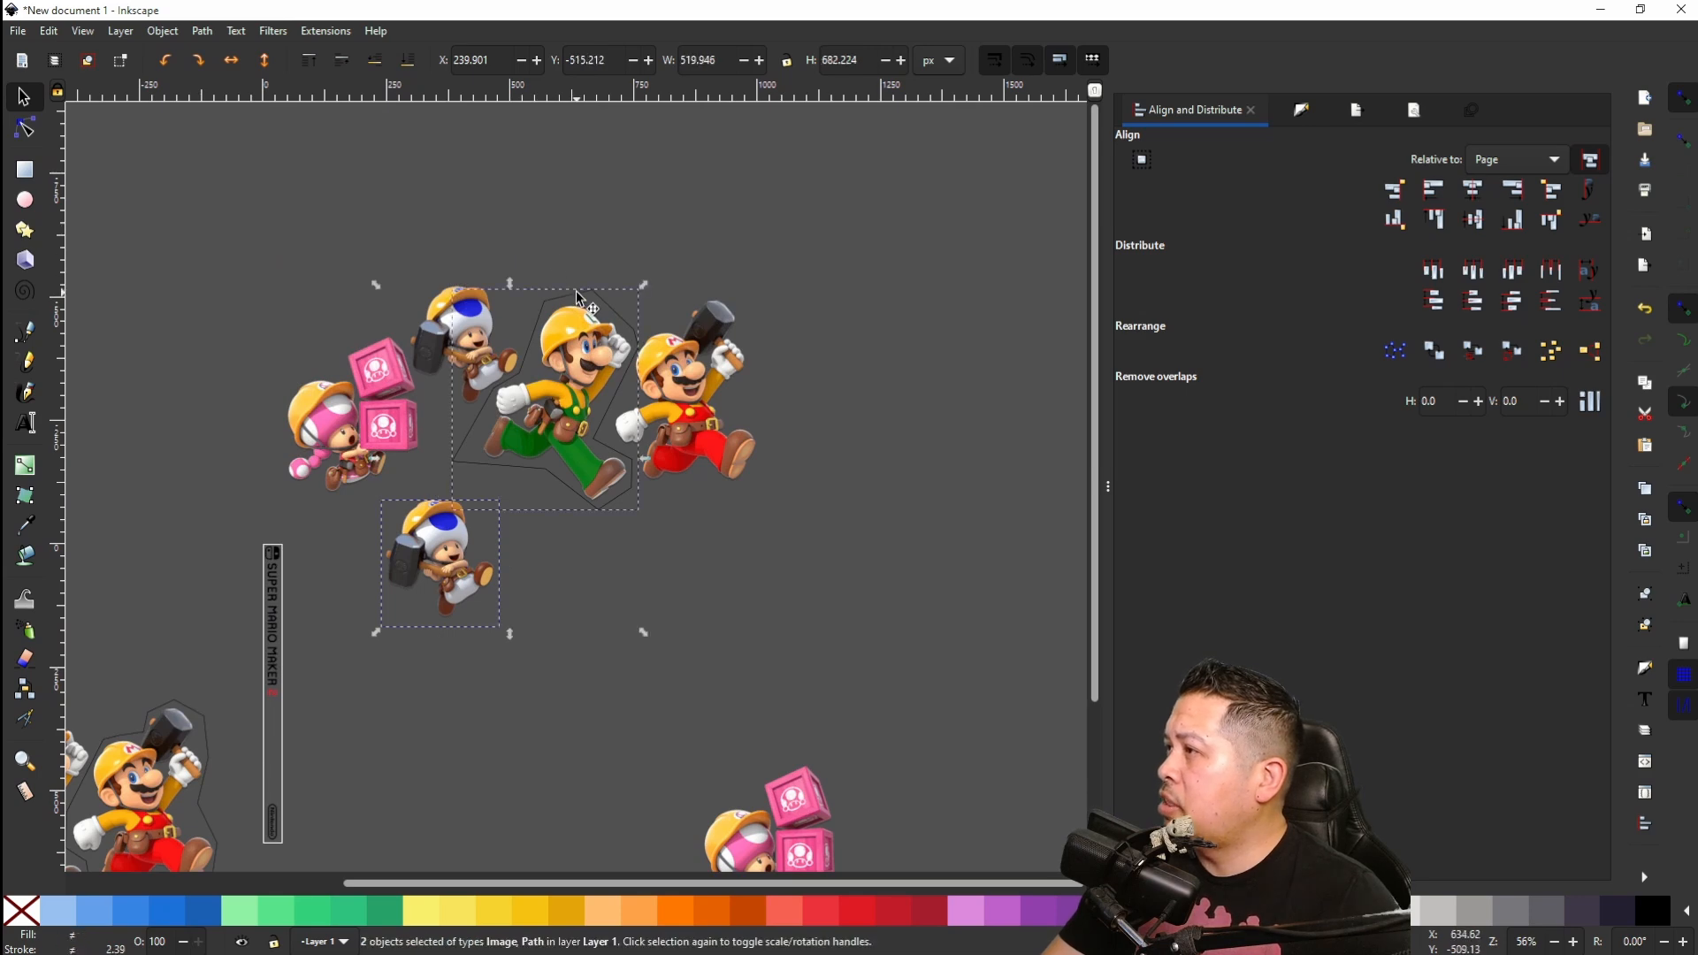
pyautogui.keyDown('shift'); pyautogui.click(375, 368); pyautogui.keyUp('shift')
pyautogui.click(162, 31)
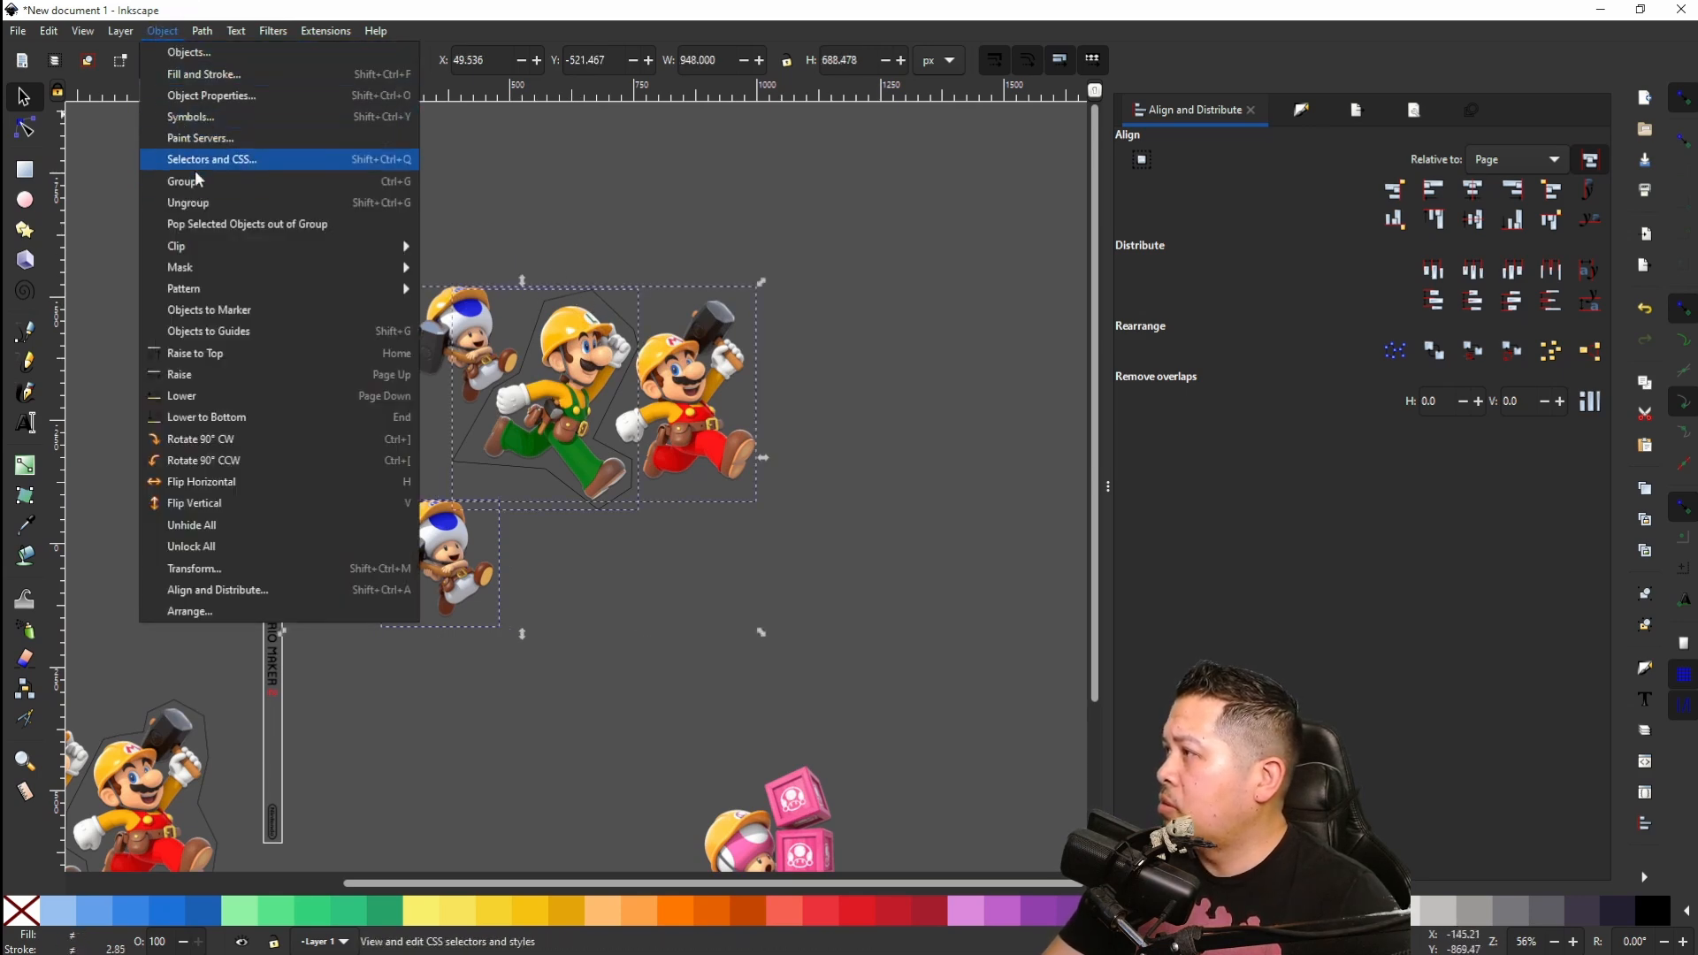
pyautogui.moveTo(185, 254)
pyautogui.click(459, 247)
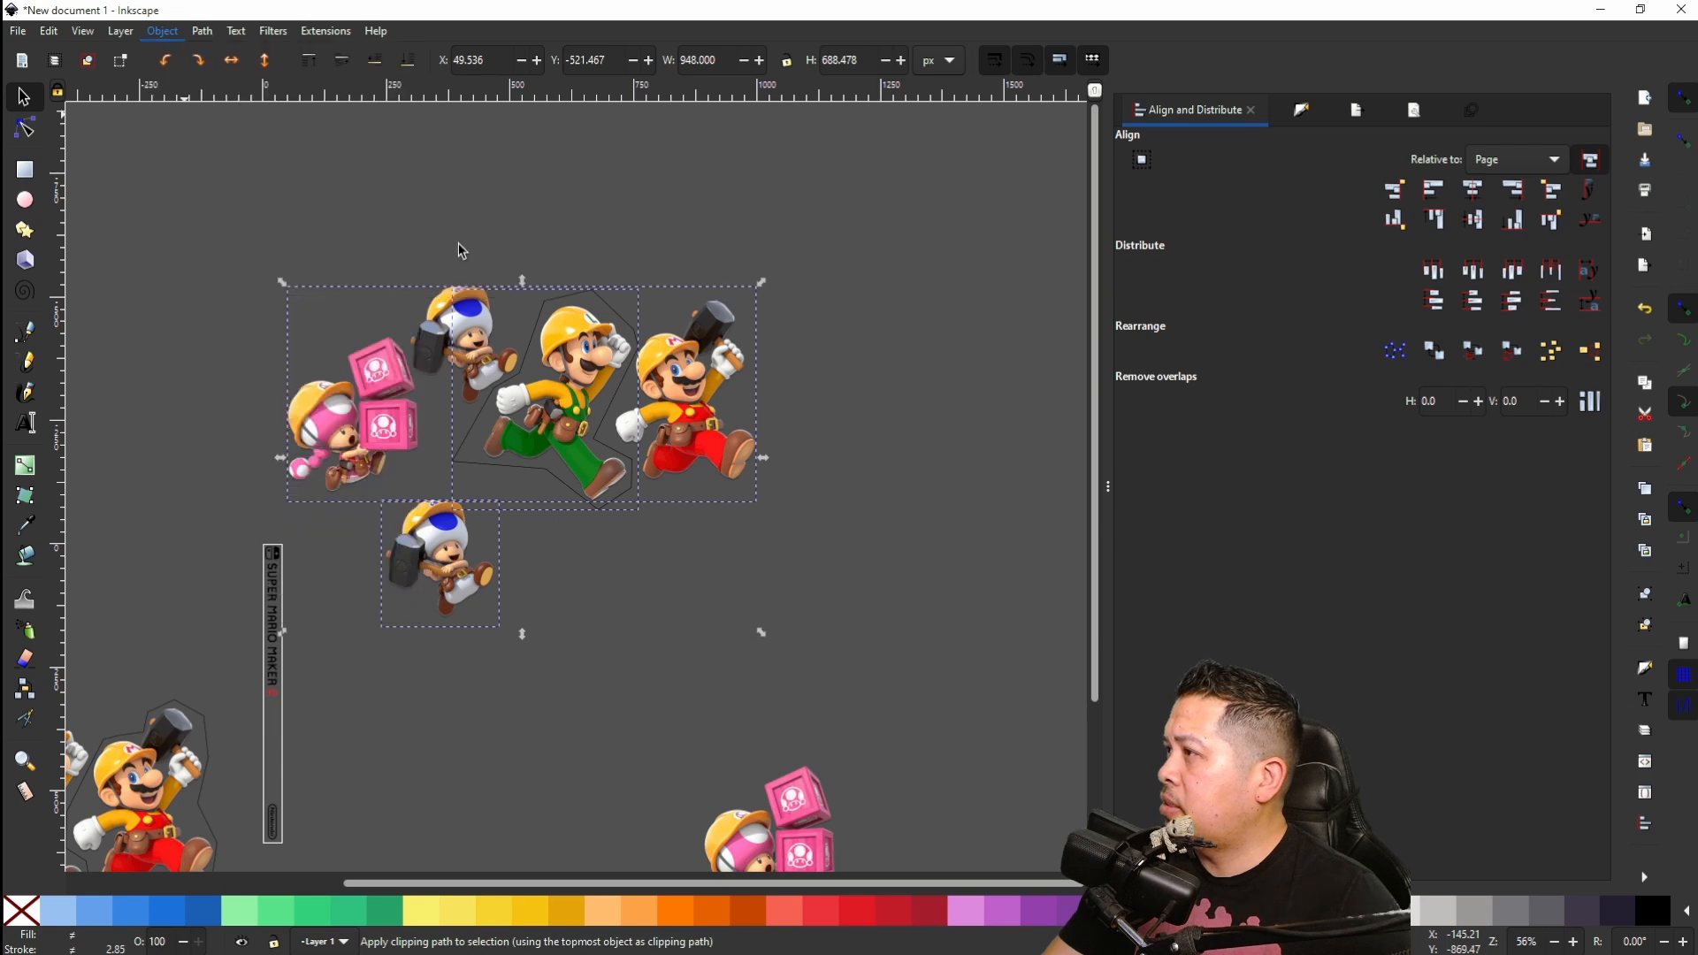
# Step: Add Mario's outline and the original group image to the selection and apply Clip Set to it
pyautogui.scroll(-2, 506, 353)
pyautogui.hscroll(-5, 506, 354)
pyautogui.scroll(-5, 509, 353)
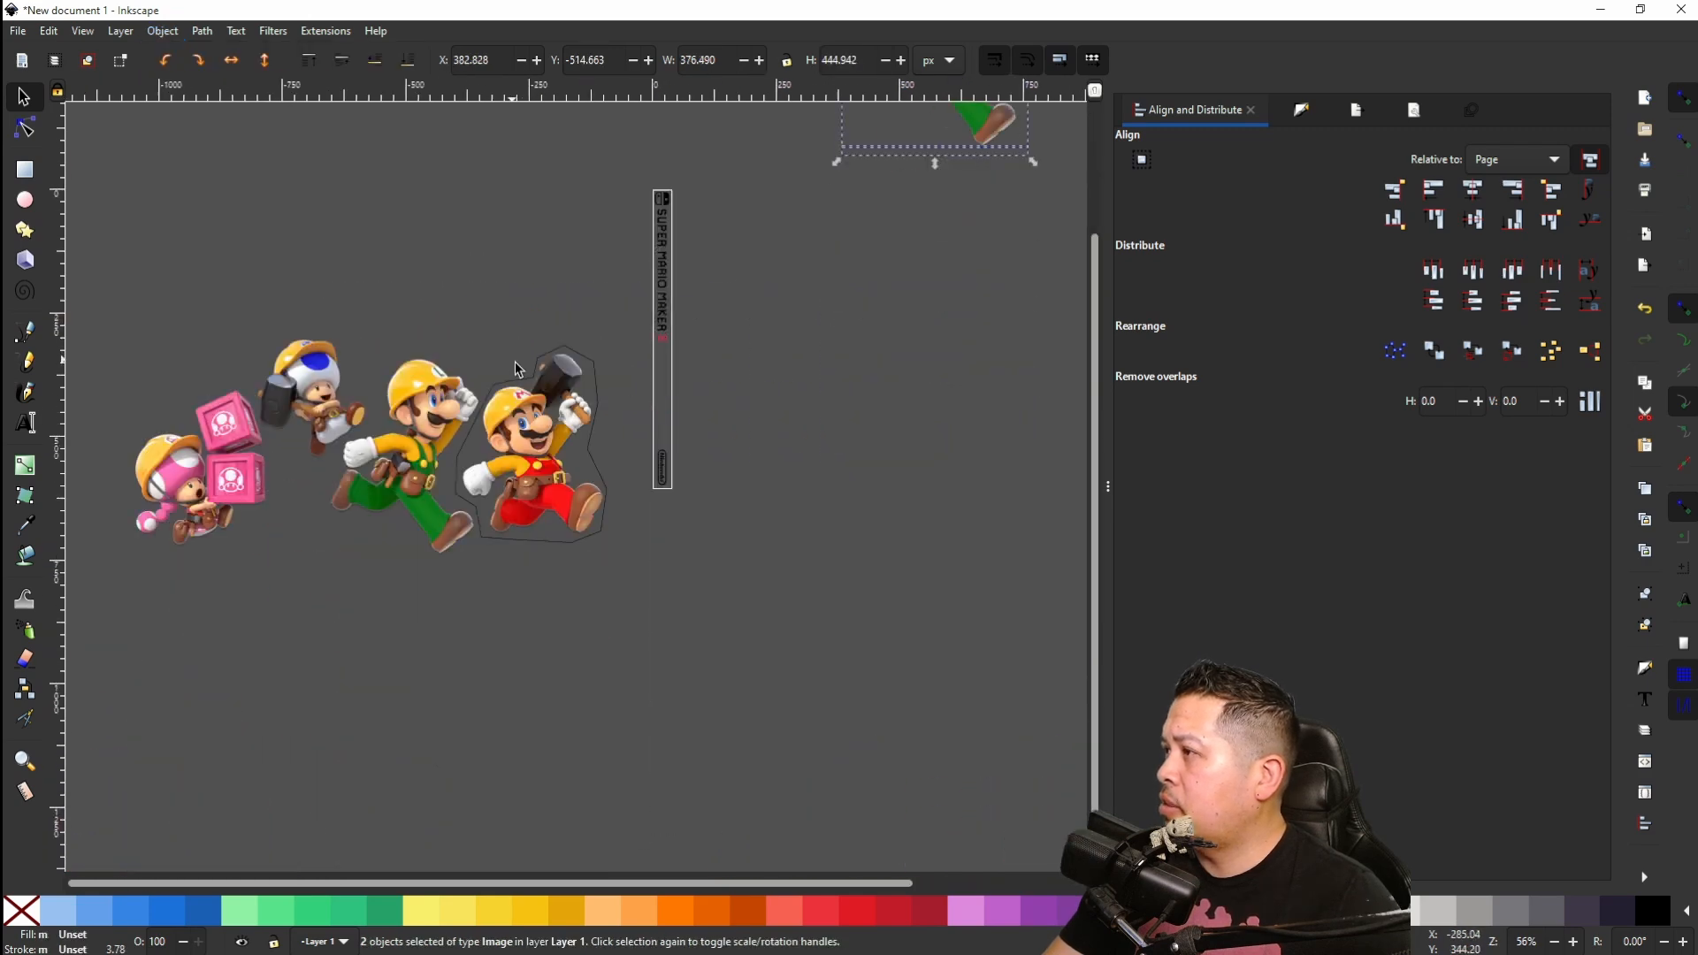
pyautogui.keyDown('shift'); pyautogui.click(595, 411); pyautogui.keyUp('shift')
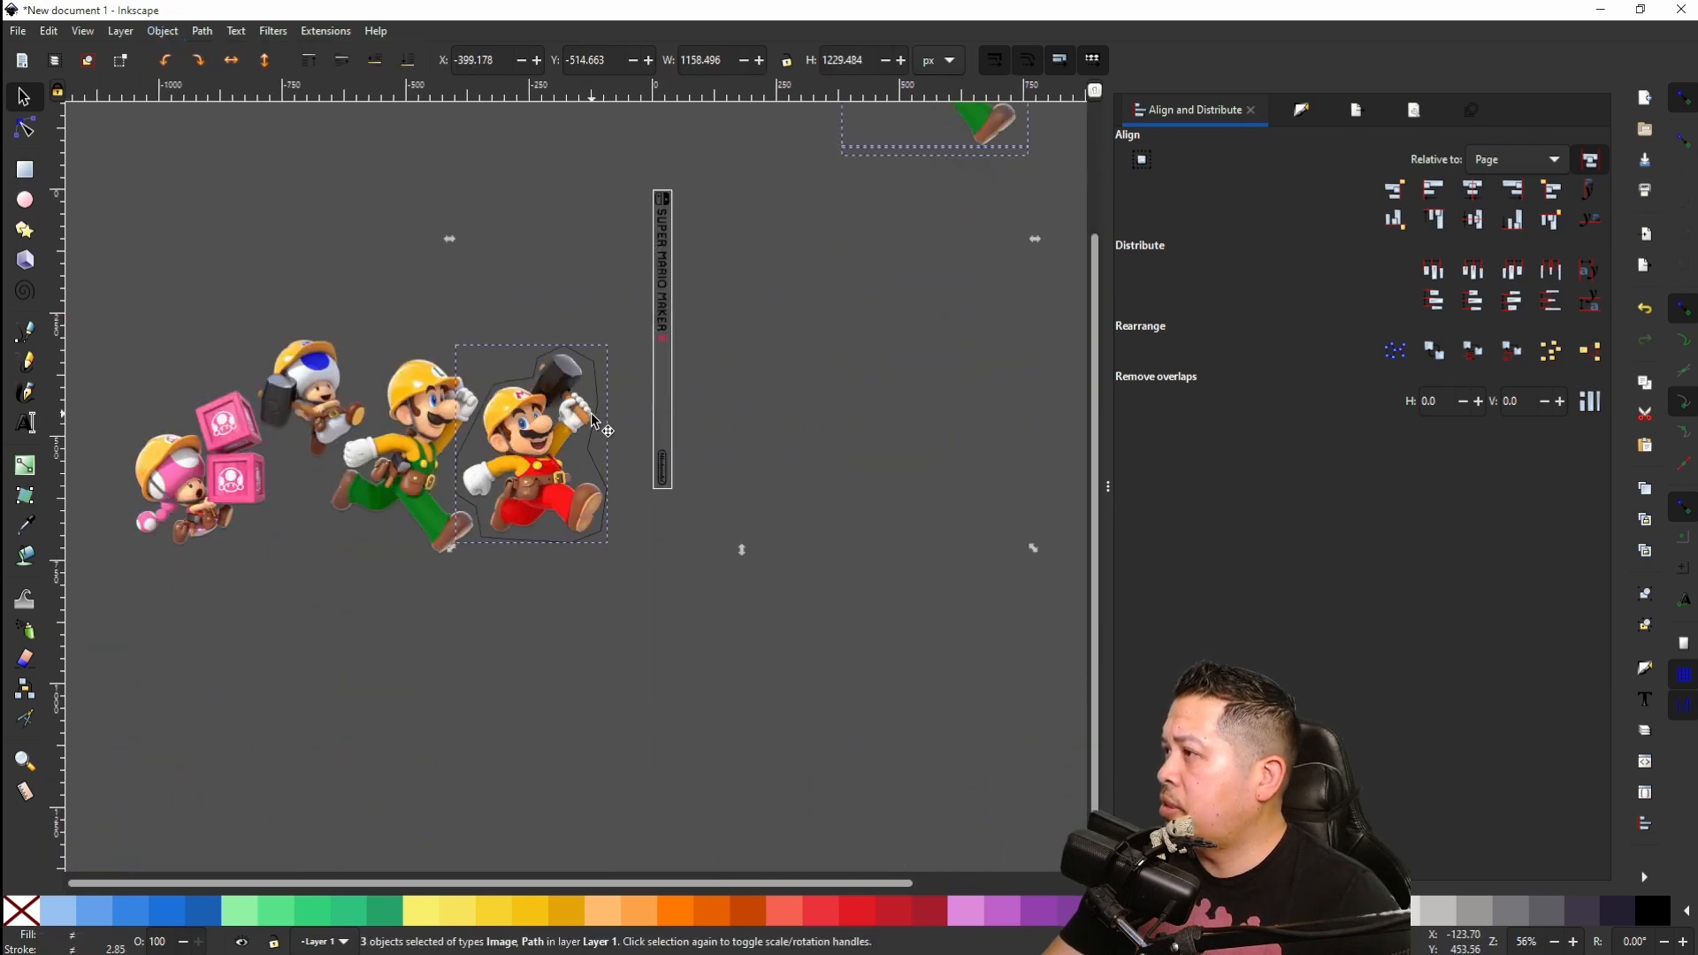
pyautogui.keyDown('shift'); pyautogui.click(301, 389); pyautogui.keyUp('shift')
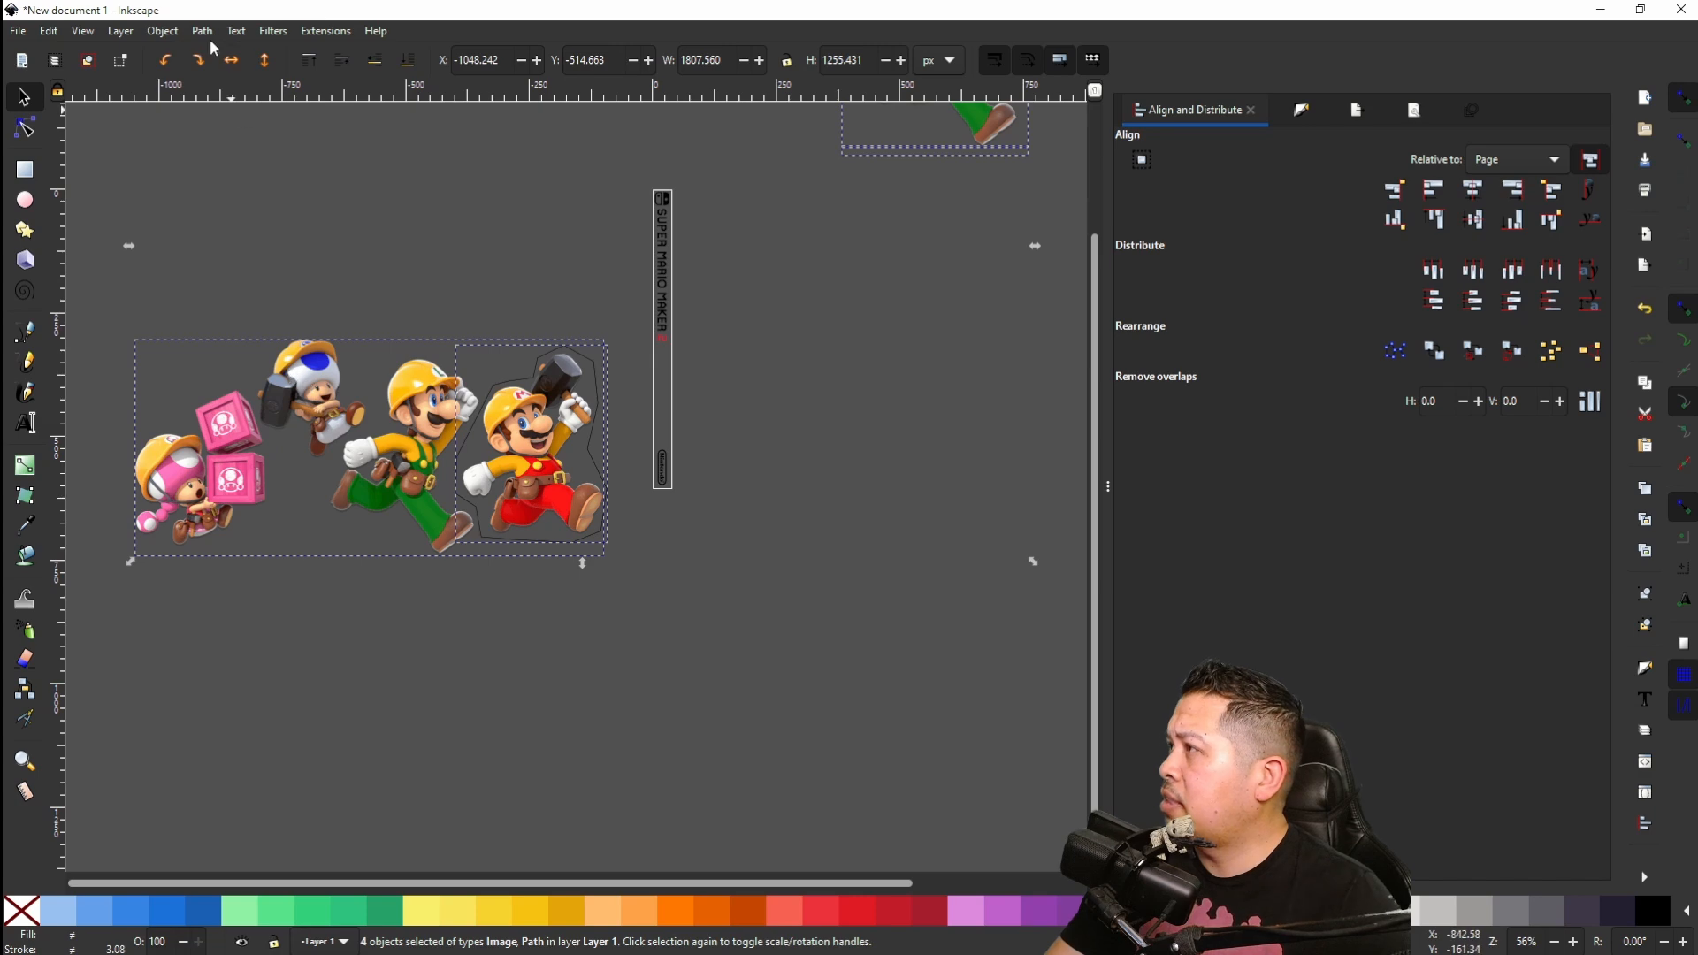
pyautogui.click(148, 34)
pyautogui.moveTo(194, 247)
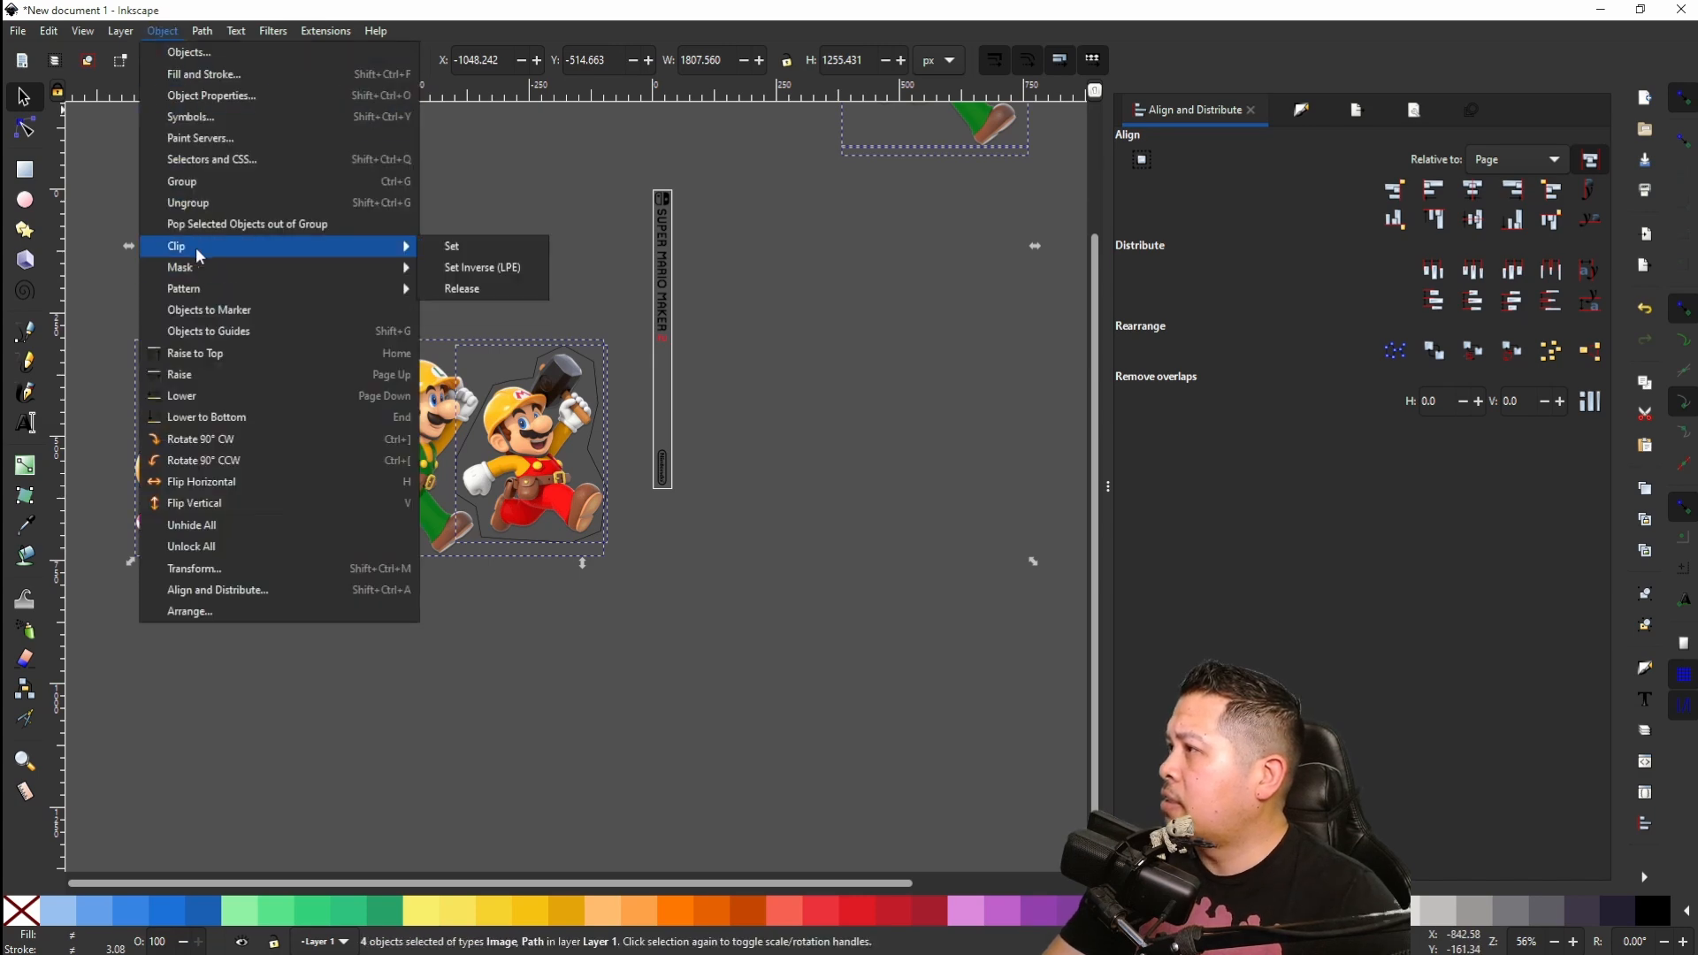
pyautogui.click(445, 252)
# Step: Move the clipped Mario onto the narrow spine strip, scale him to about 54 × 72 px and place him just above the Nintendo logo
pyautogui.moveTo(550, 449); pyautogui.dragTo(676, 361)
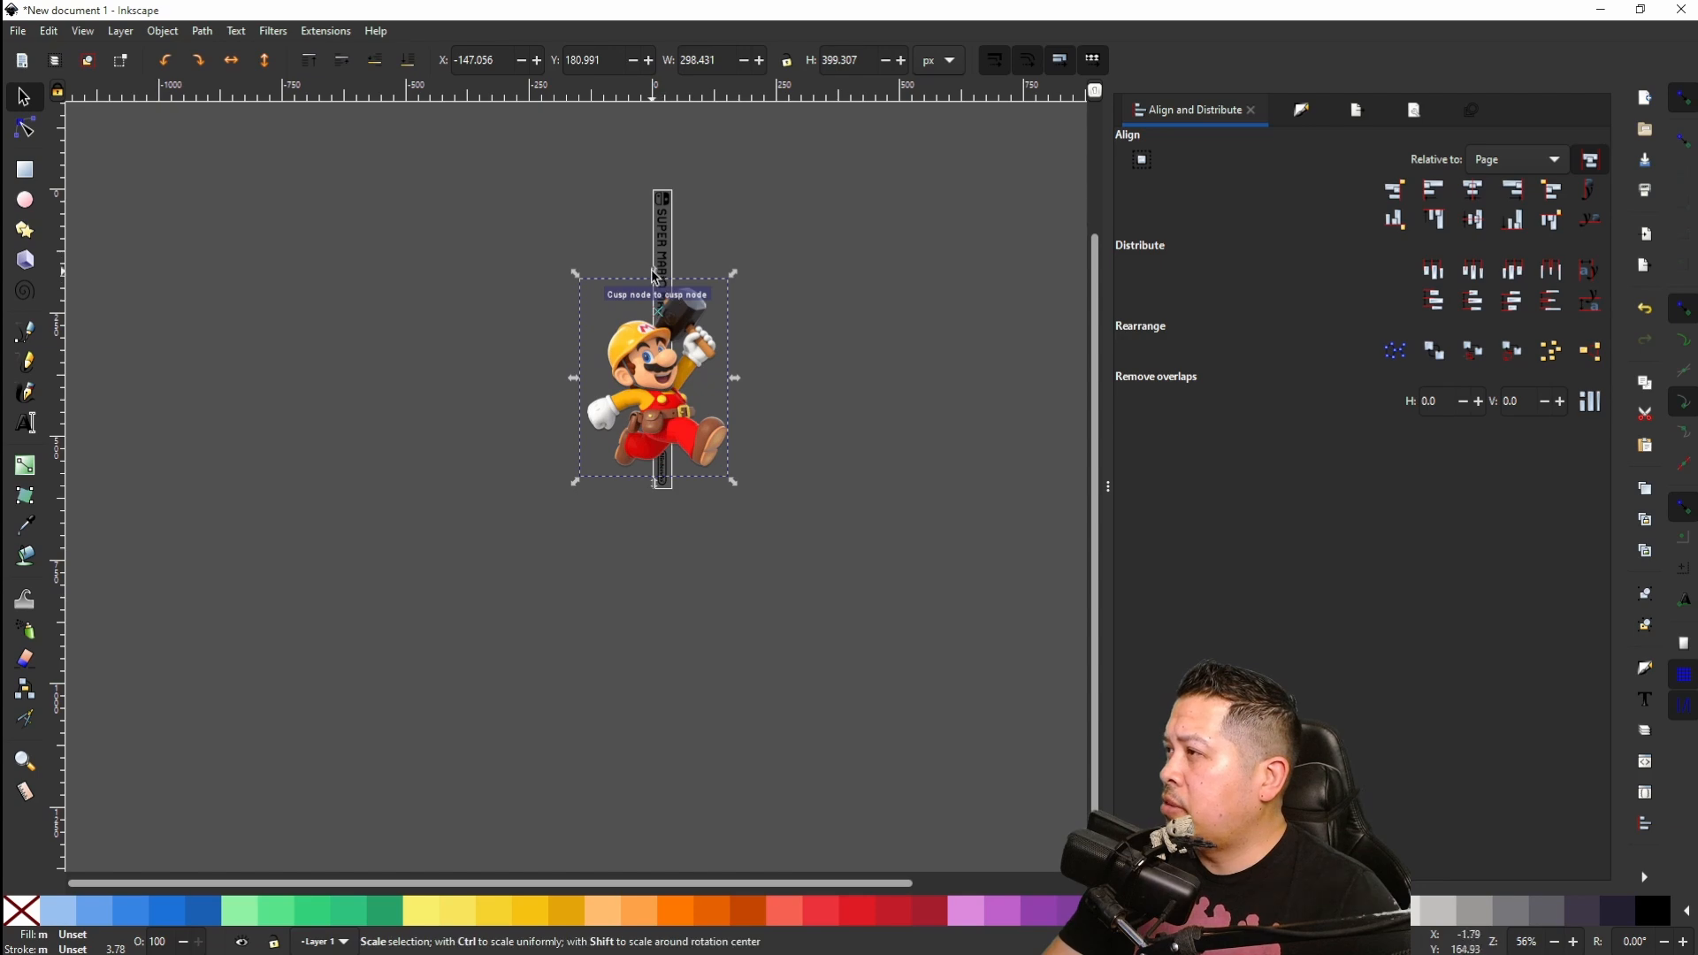
pyautogui.moveTo(660, 295); pyautogui.dragTo(649, 433)
pyautogui.scroll(5, 656, 421)
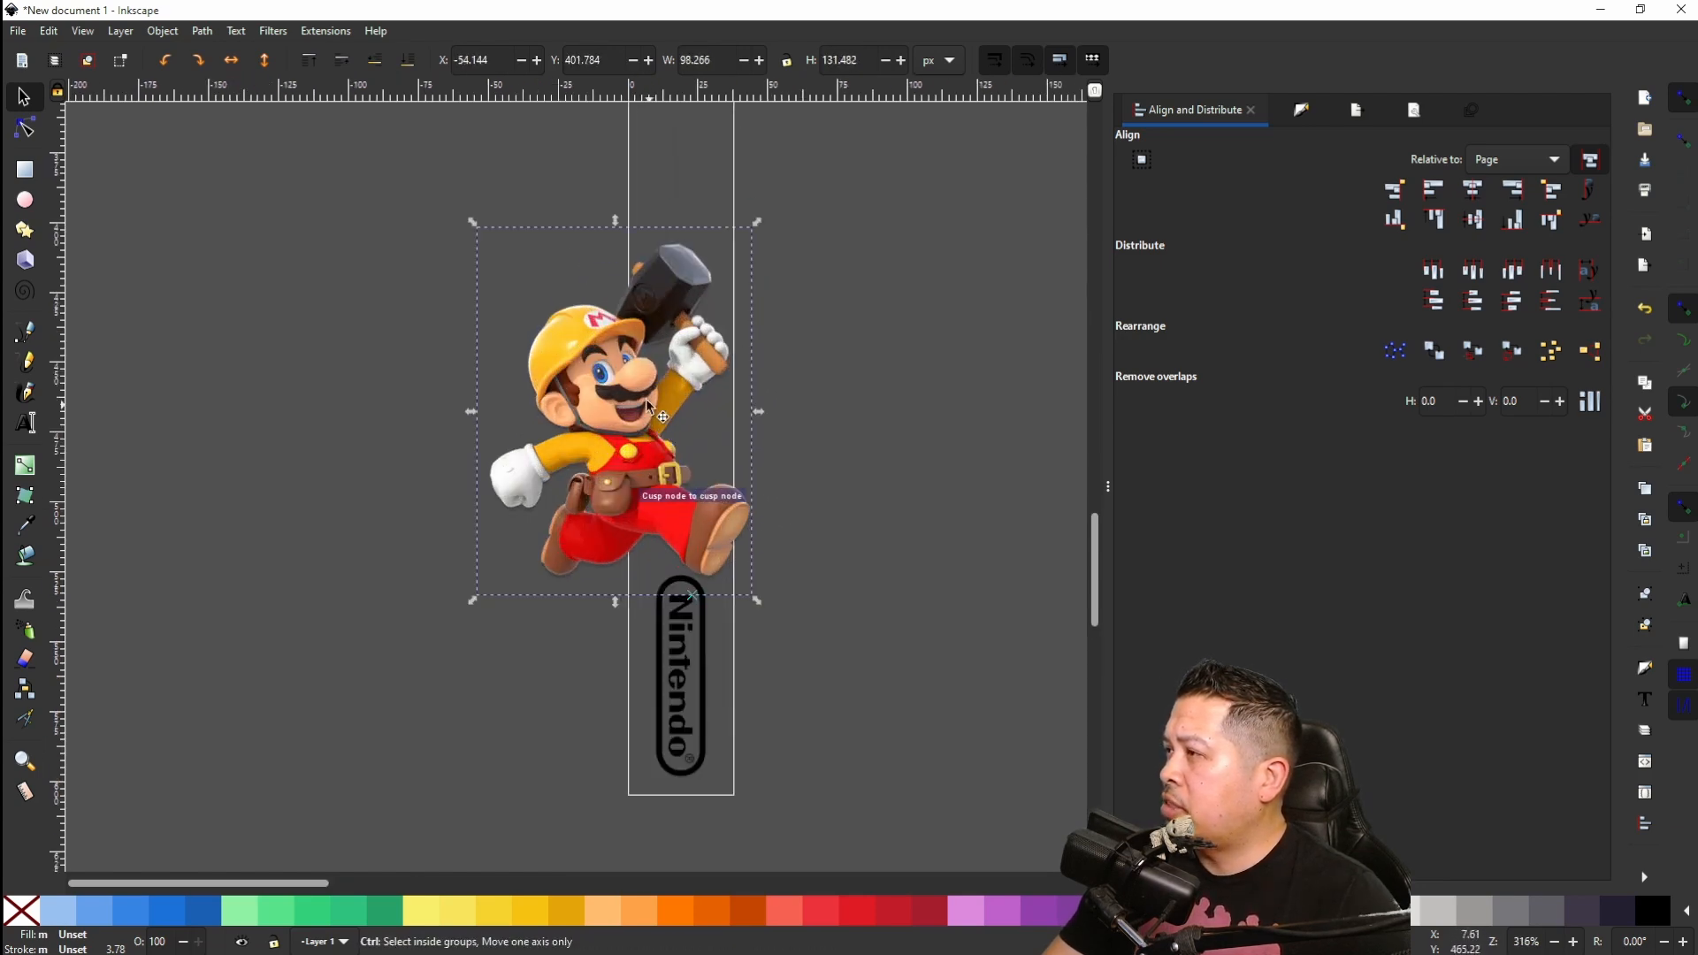
pyautogui.moveTo(623, 232); pyautogui.dragTo(659, 398)
pyautogui.moveTo(727, 509); pyautogui.dragTo(699, 485)
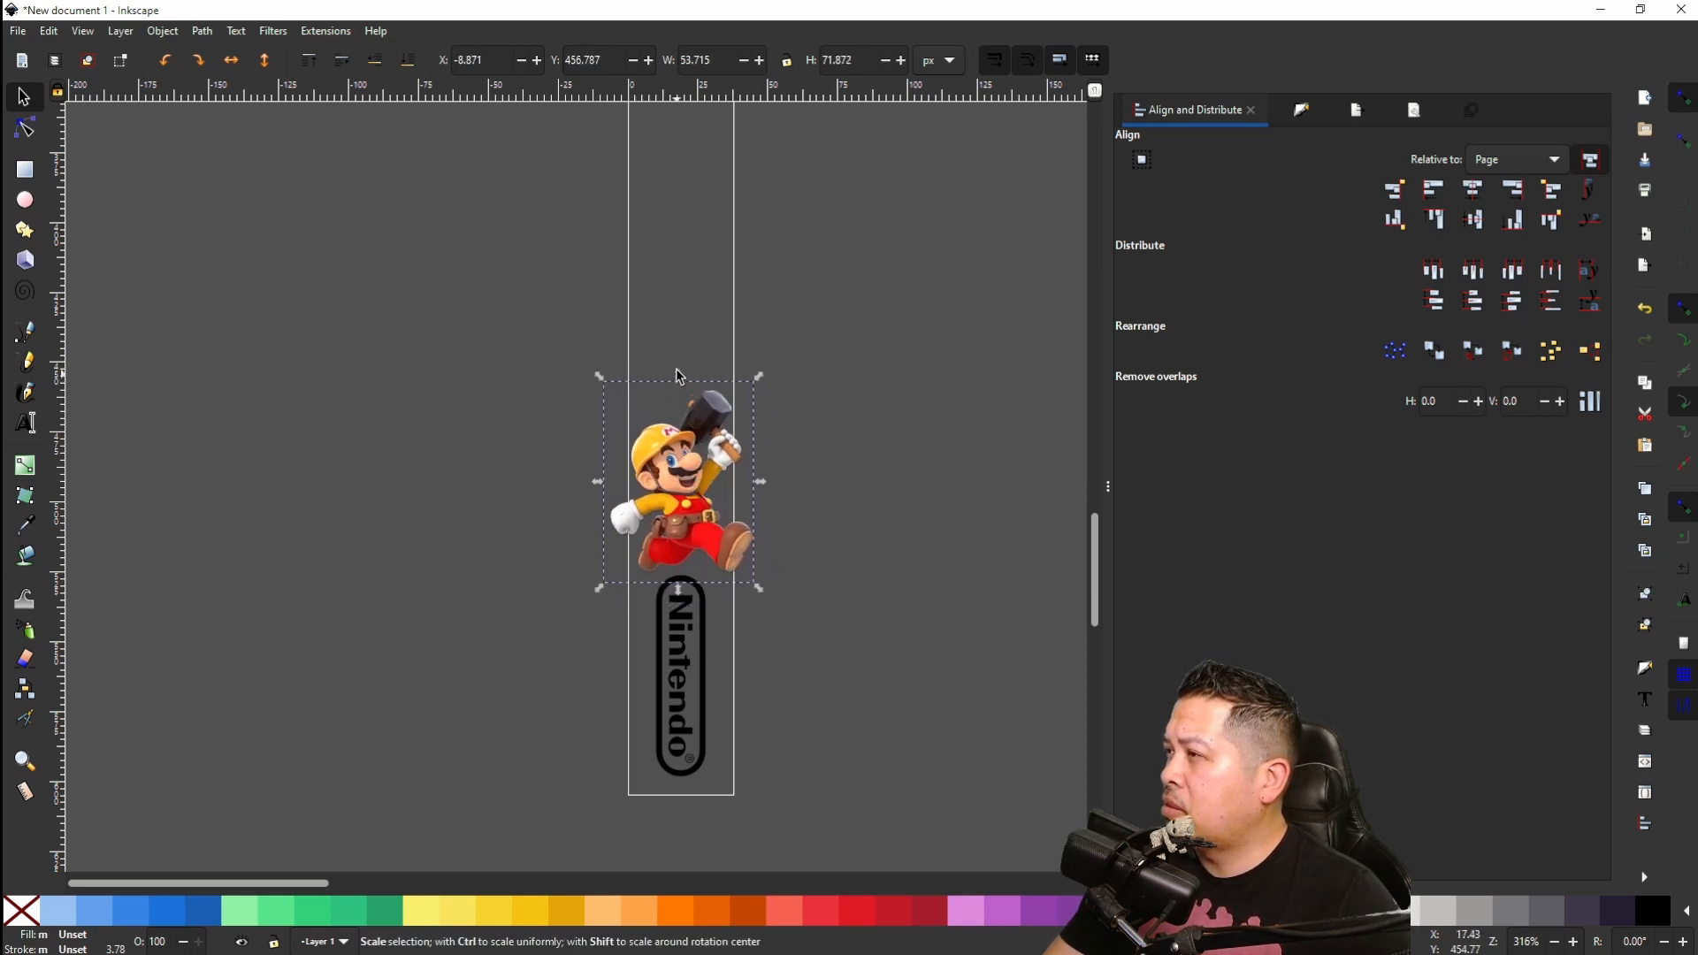
# Step: Enlarge Mario to about 78 × 104 px above the Nintendo logo and nudge him 4 px to the right
pyautogui.moveTo(679, 375); pyautogui.dragTo(679, 311)
pyautogui.moveTo(662, 464); pyautogui.dragTo(676, 469)
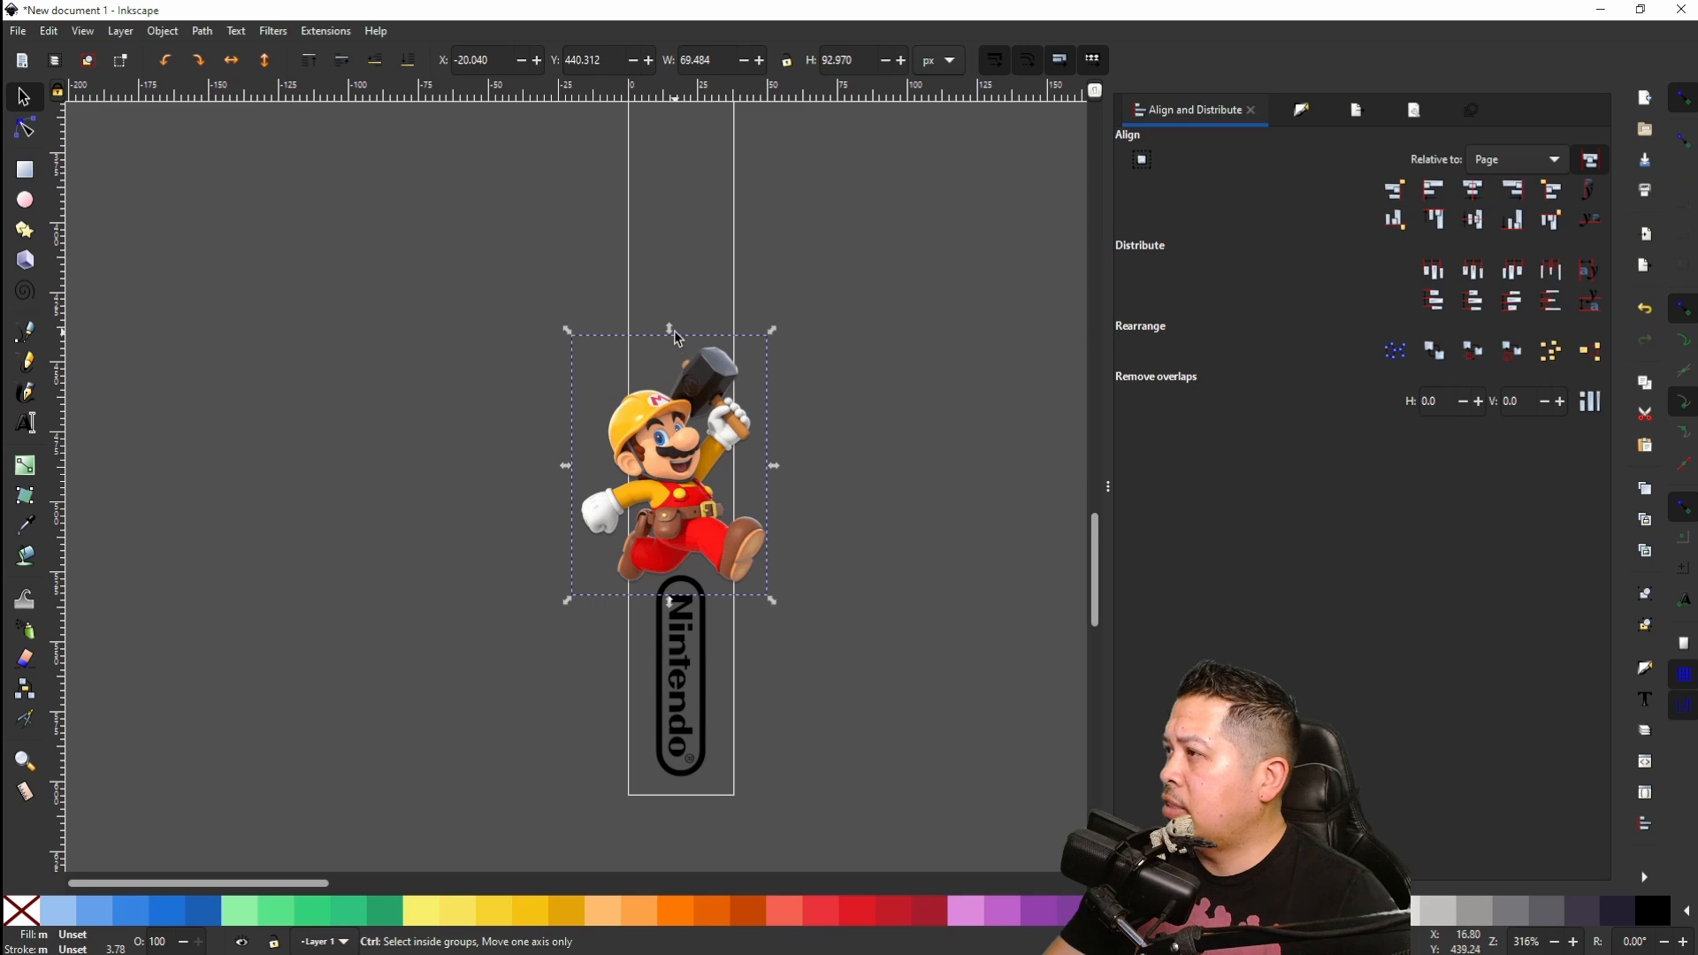
pyautogui.moveTo(675, 331); pyautogui.dragTo(678, 303)
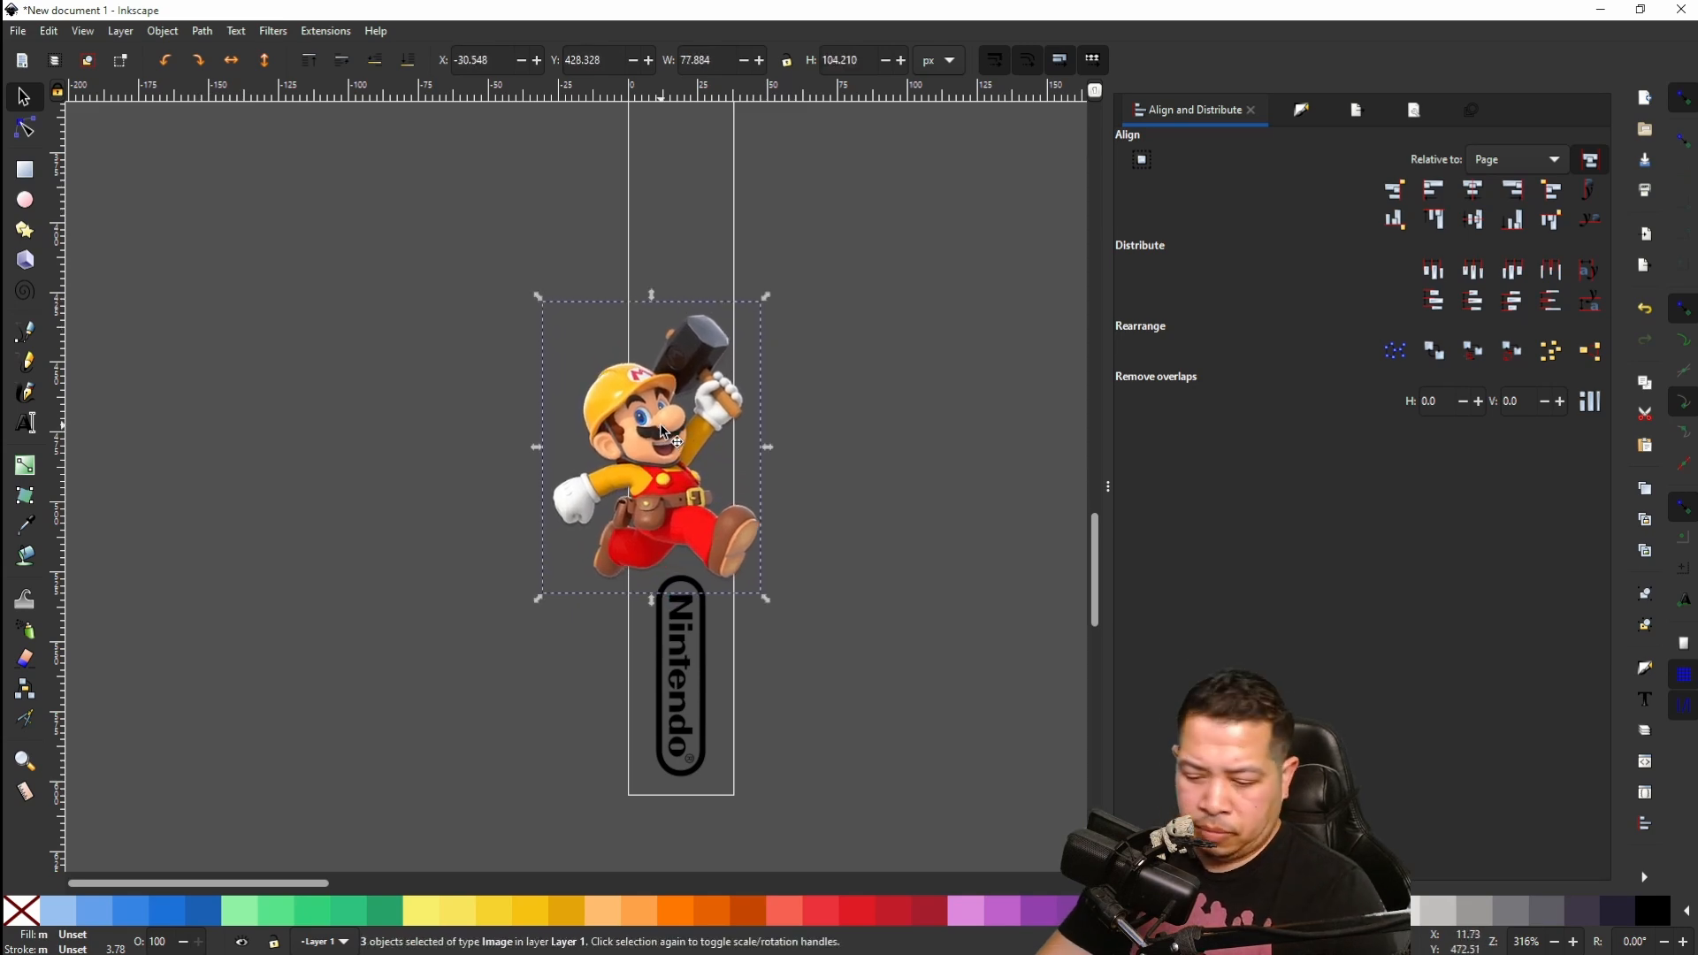
pyautogui.press('Right')
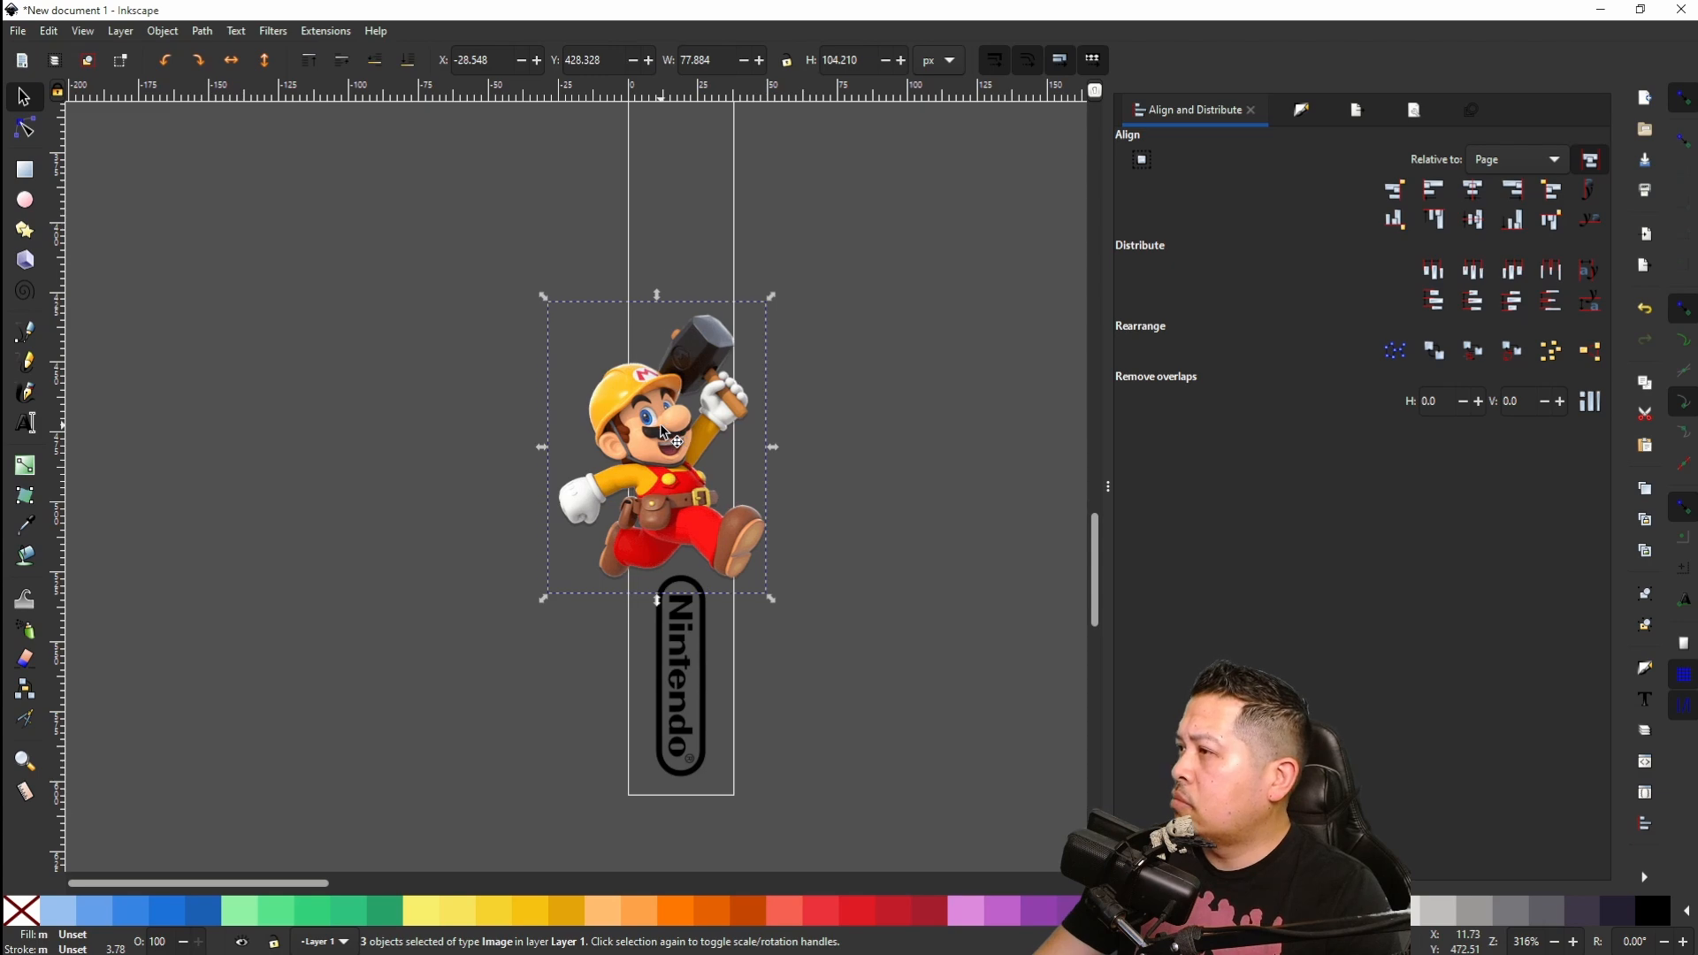
pyautogui.press('Right')
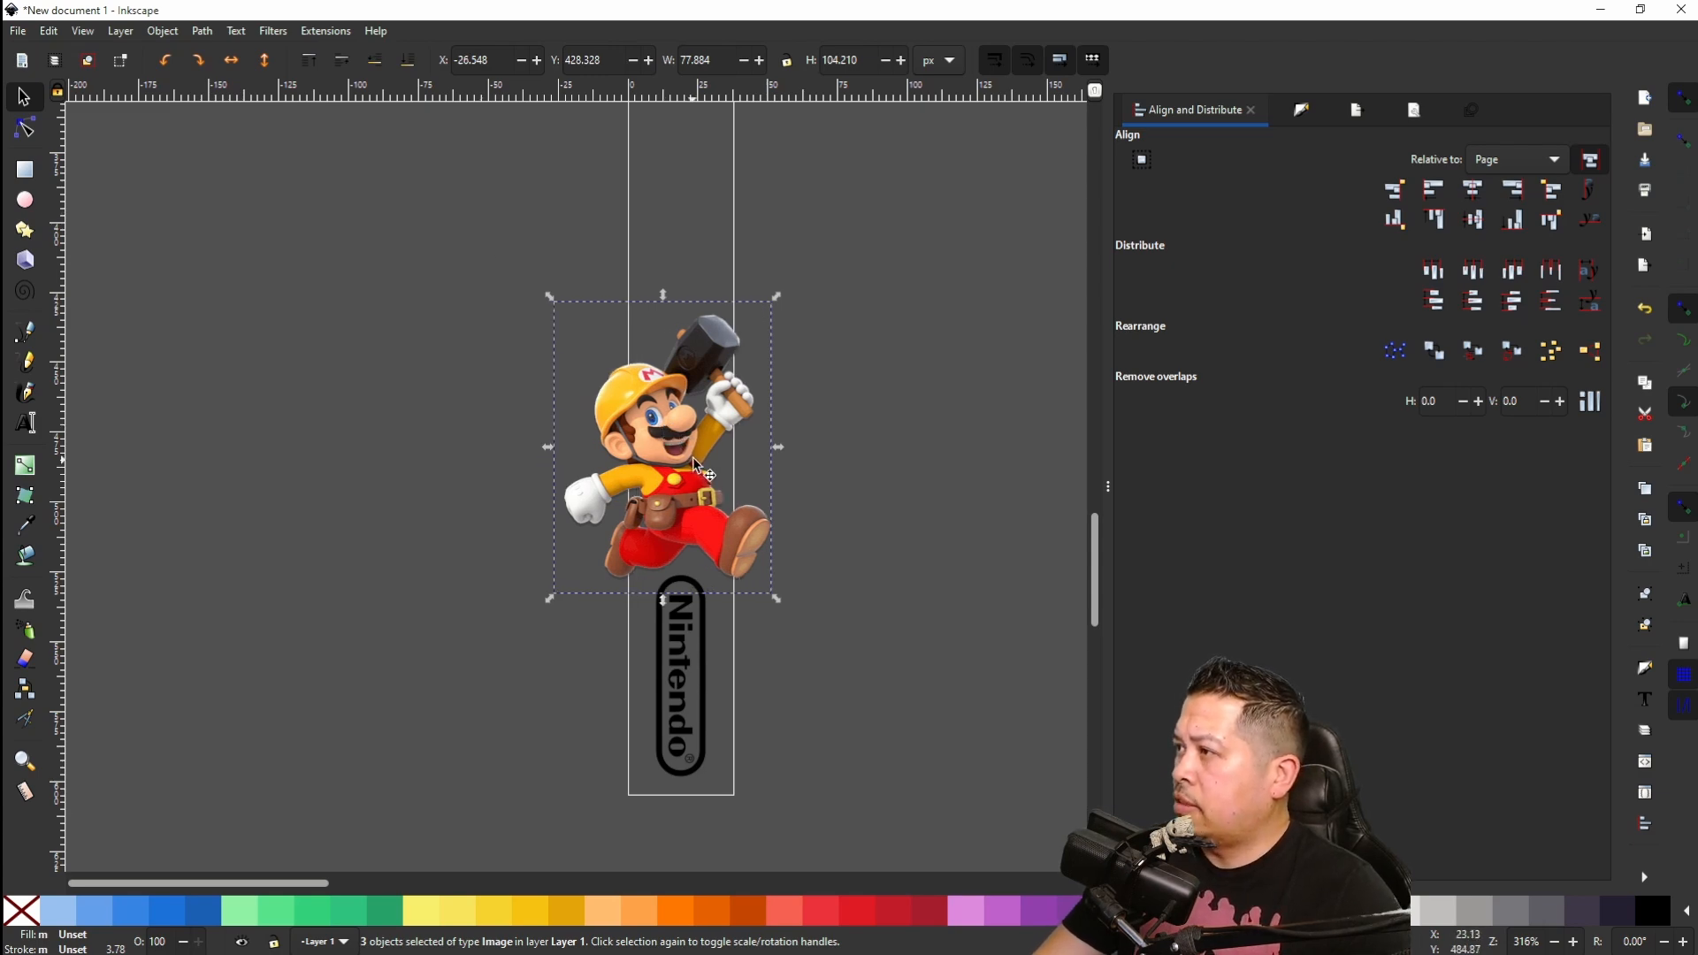
# Step: Look over the canvas around the spine strip for the other clipped characters
pyautogui.hscroll(15, 693, 457)
pyautogui.scroll(5, 690, 450)
pyautogui.keyDown('ctrl'); pyautogui.scroll(-6, 690, 449); pyautogui.keyUp('ctrl')
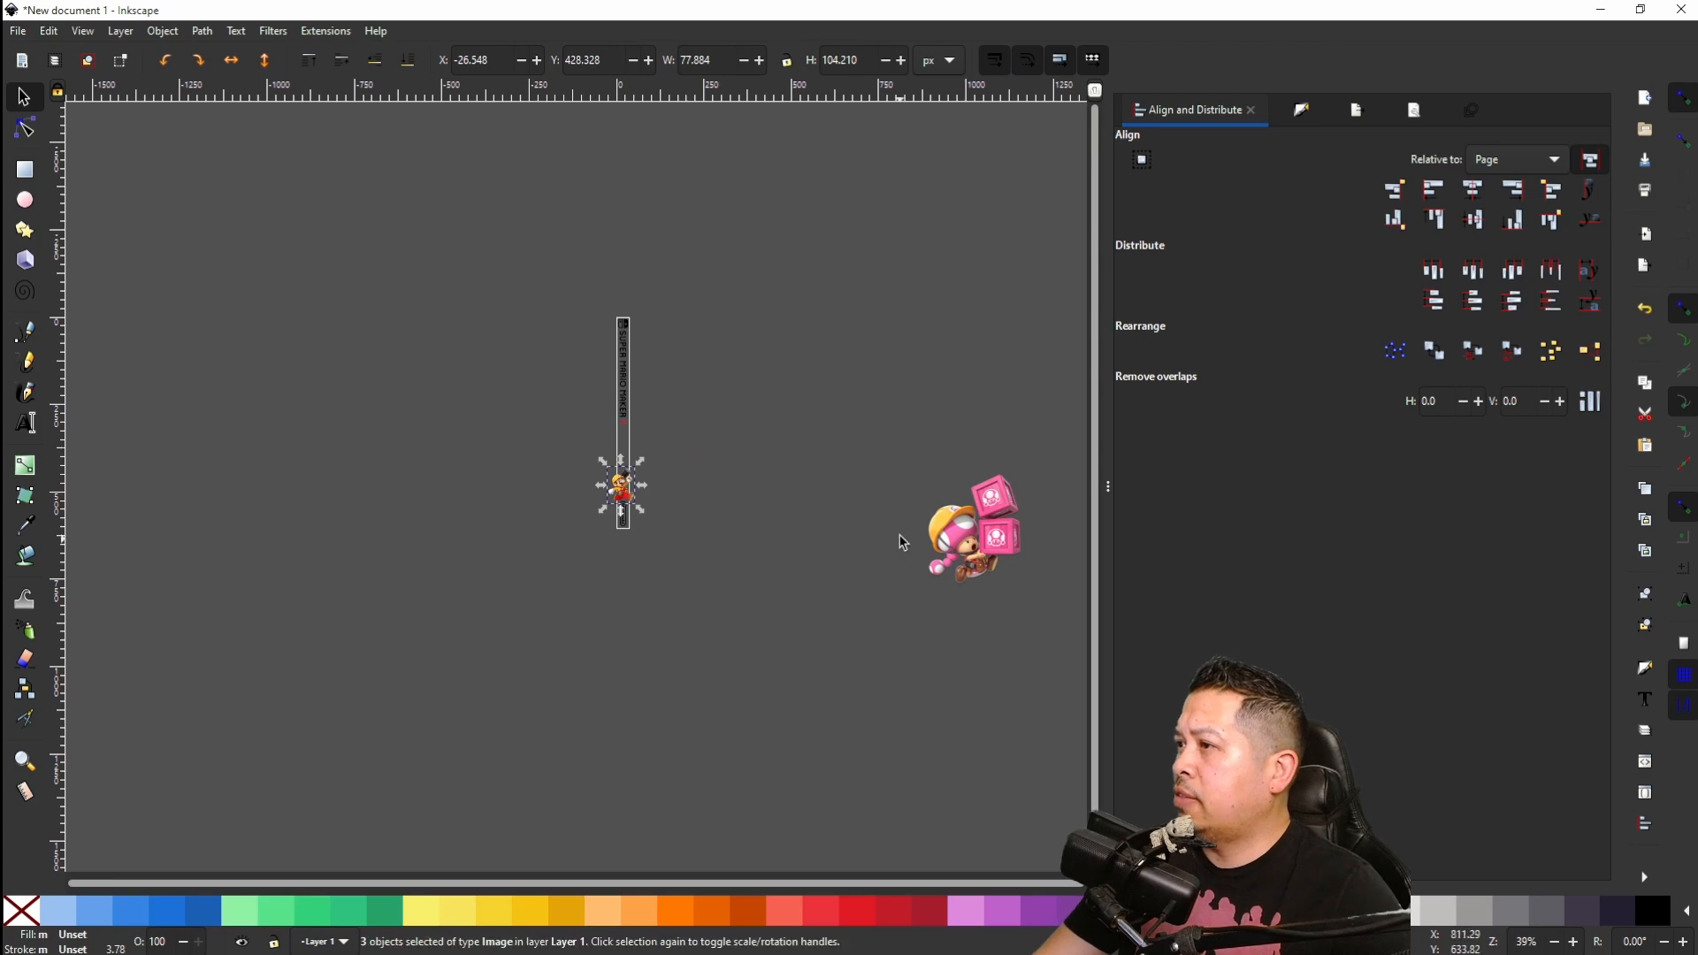
pyautogui.hscroll(8, 891, 524)
pyautogui.keyDown('ctrl'); pyautogui.scroll(-2, 881, 513); pyautogui.keyUp('ctrl')
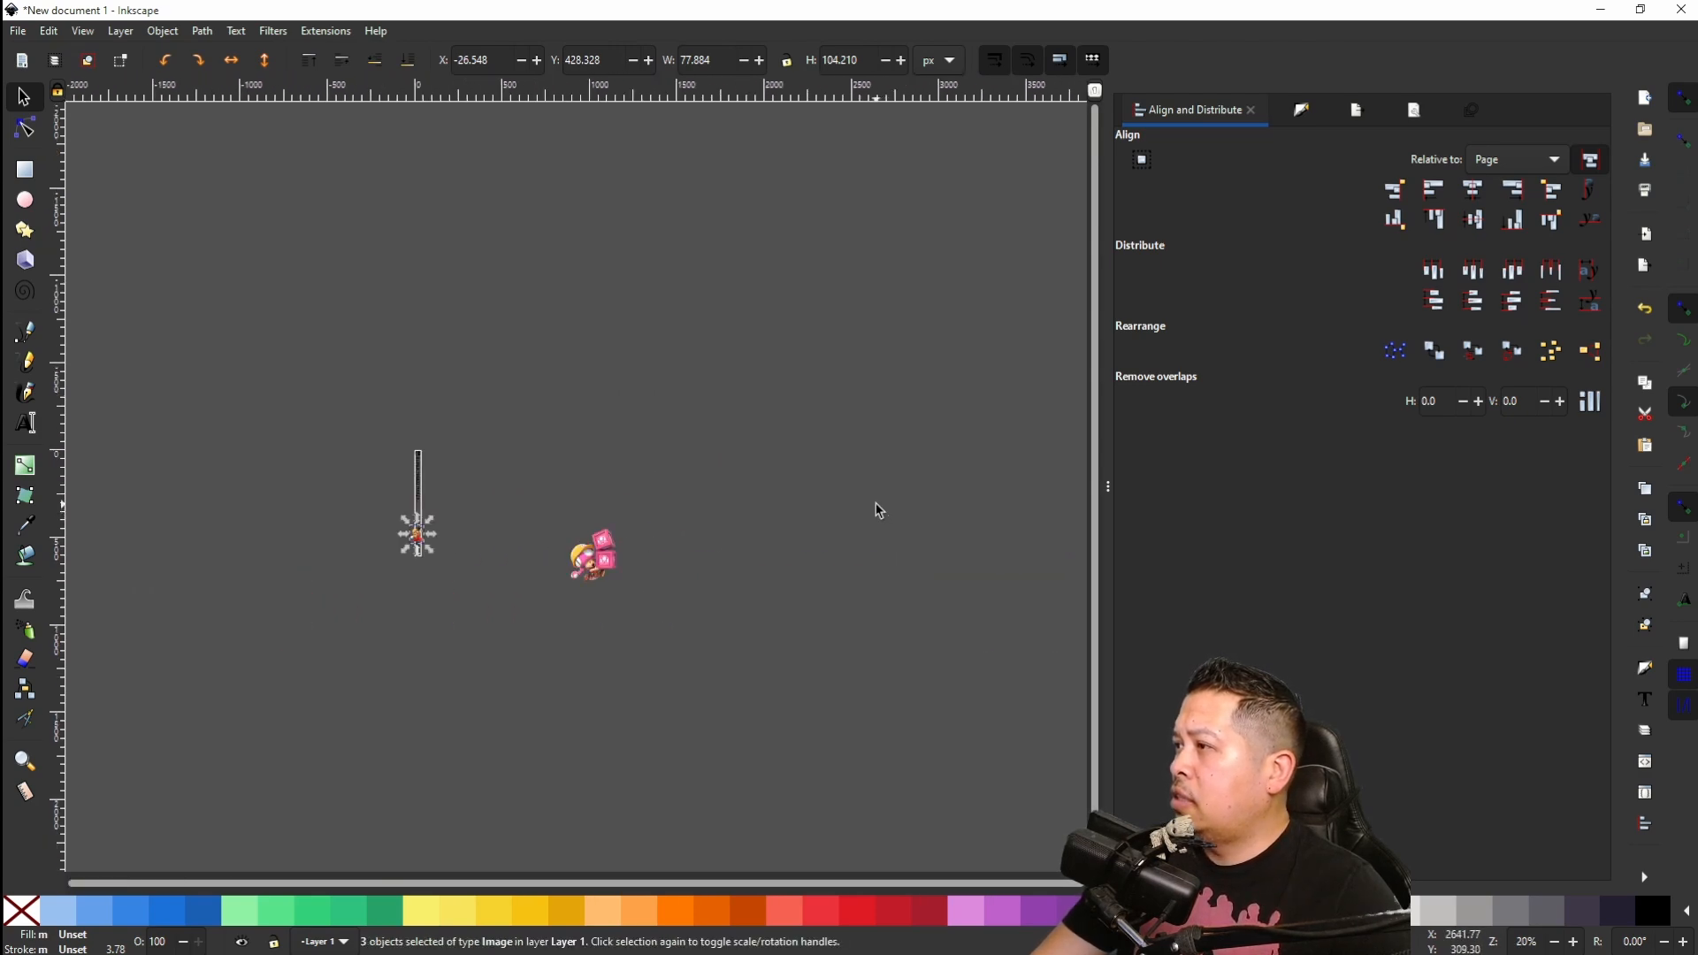
pyautogui.hscroll(-5, 876, 508)
pyautogui.scroll(-3, 874, 506)
pyautogui.scroll(2, 872, 504)
pyautogui.hscroll(-3, 872, 504)
pyautogui.hscroll(8, 867, 500)
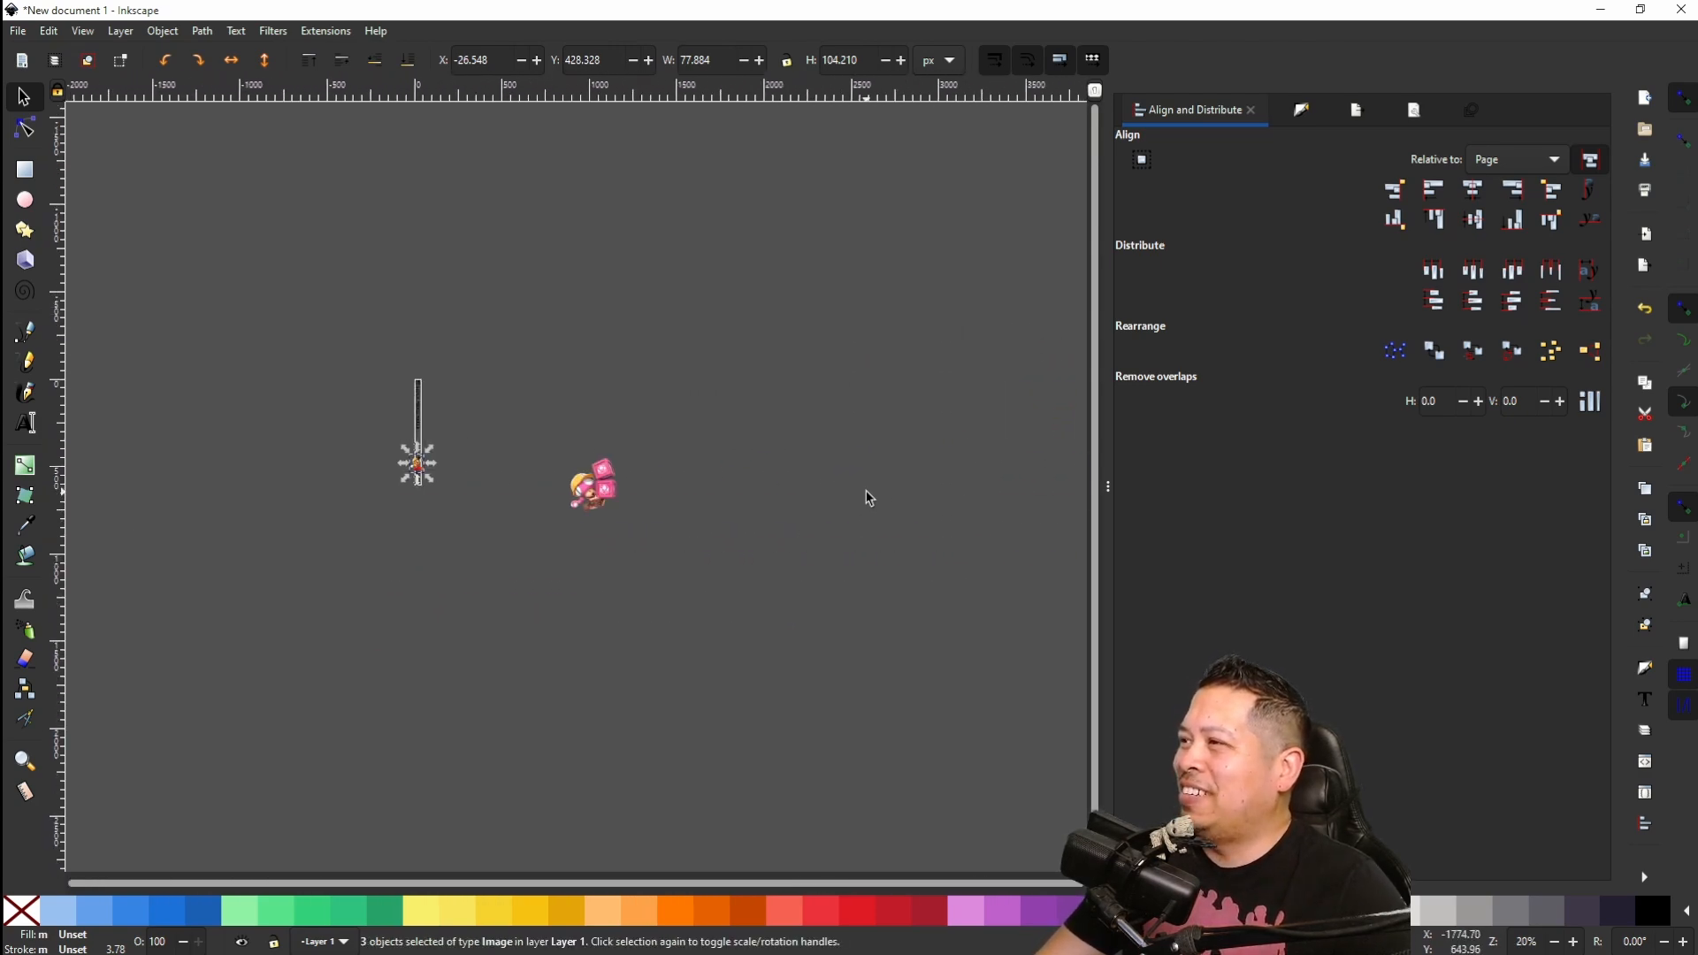
# Step: Shrink the clipped Toadette with her boxes to about 92 × 110 px and place her on the spine strip above Mario
pyautogui.keyDown('ctrl'); pyautogui.scroll(5, 598, 504); pyautogui.keyUp('ctrl')
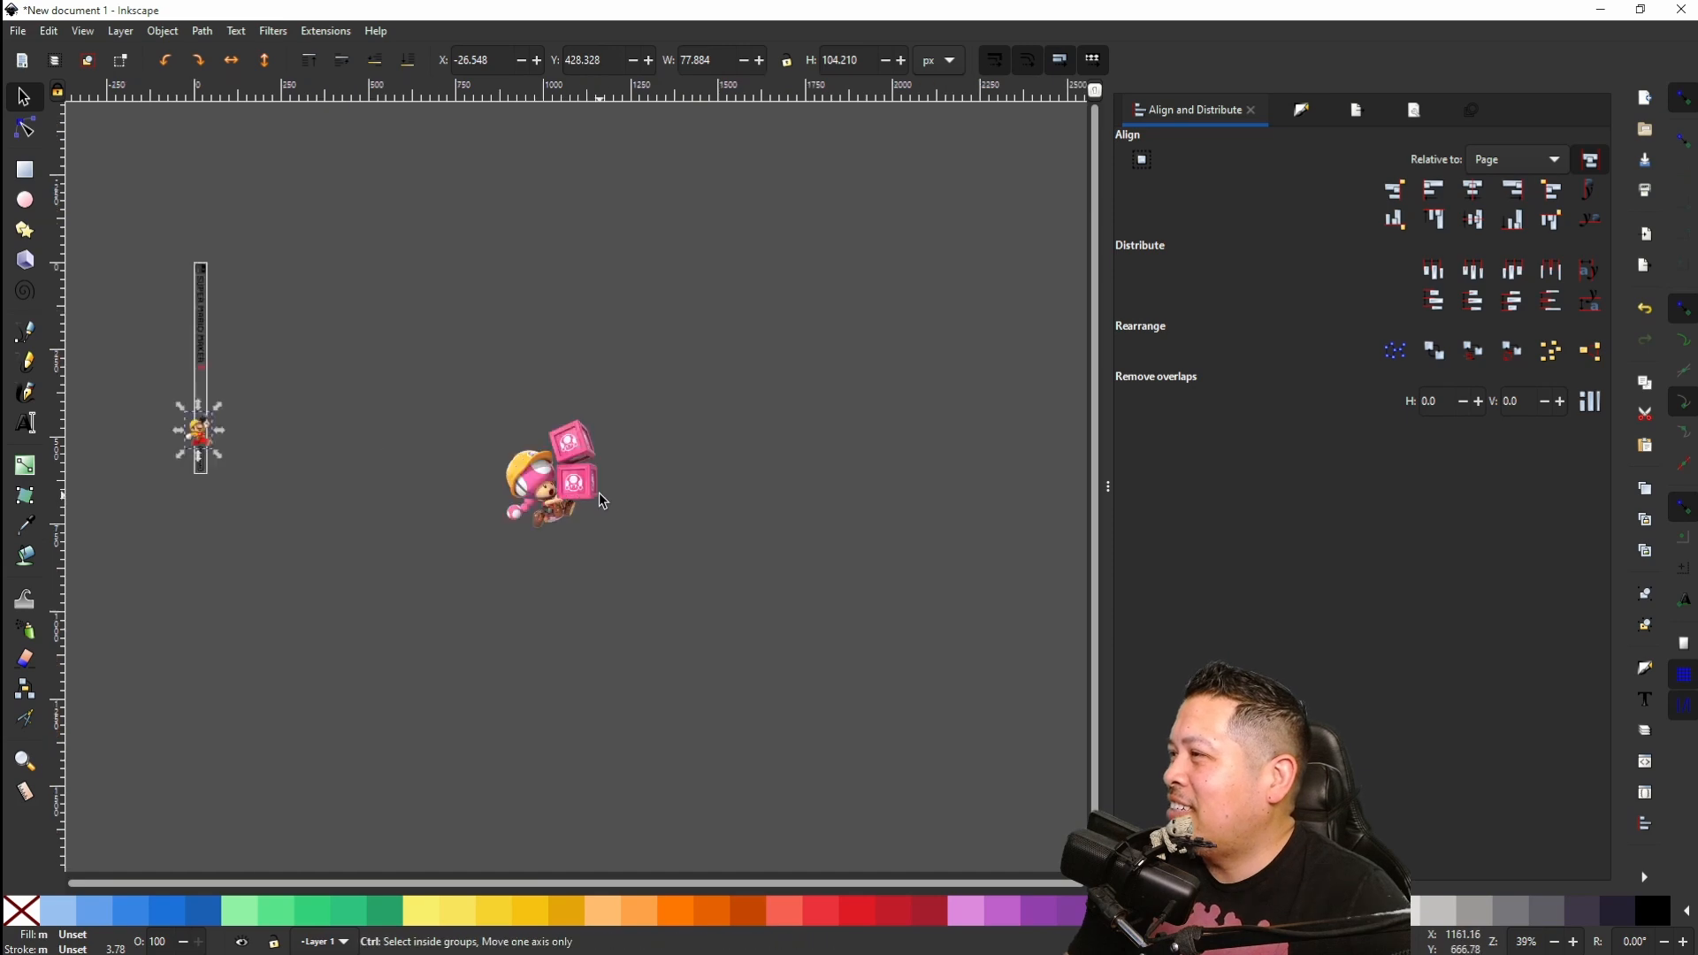
pyautogui.keyDown('ctrl'); pyautogui.scroll(-2, 597, 489); pyautogui.keyUp('ctrl')
pyautogui.hscroll(-5, 590, 485)
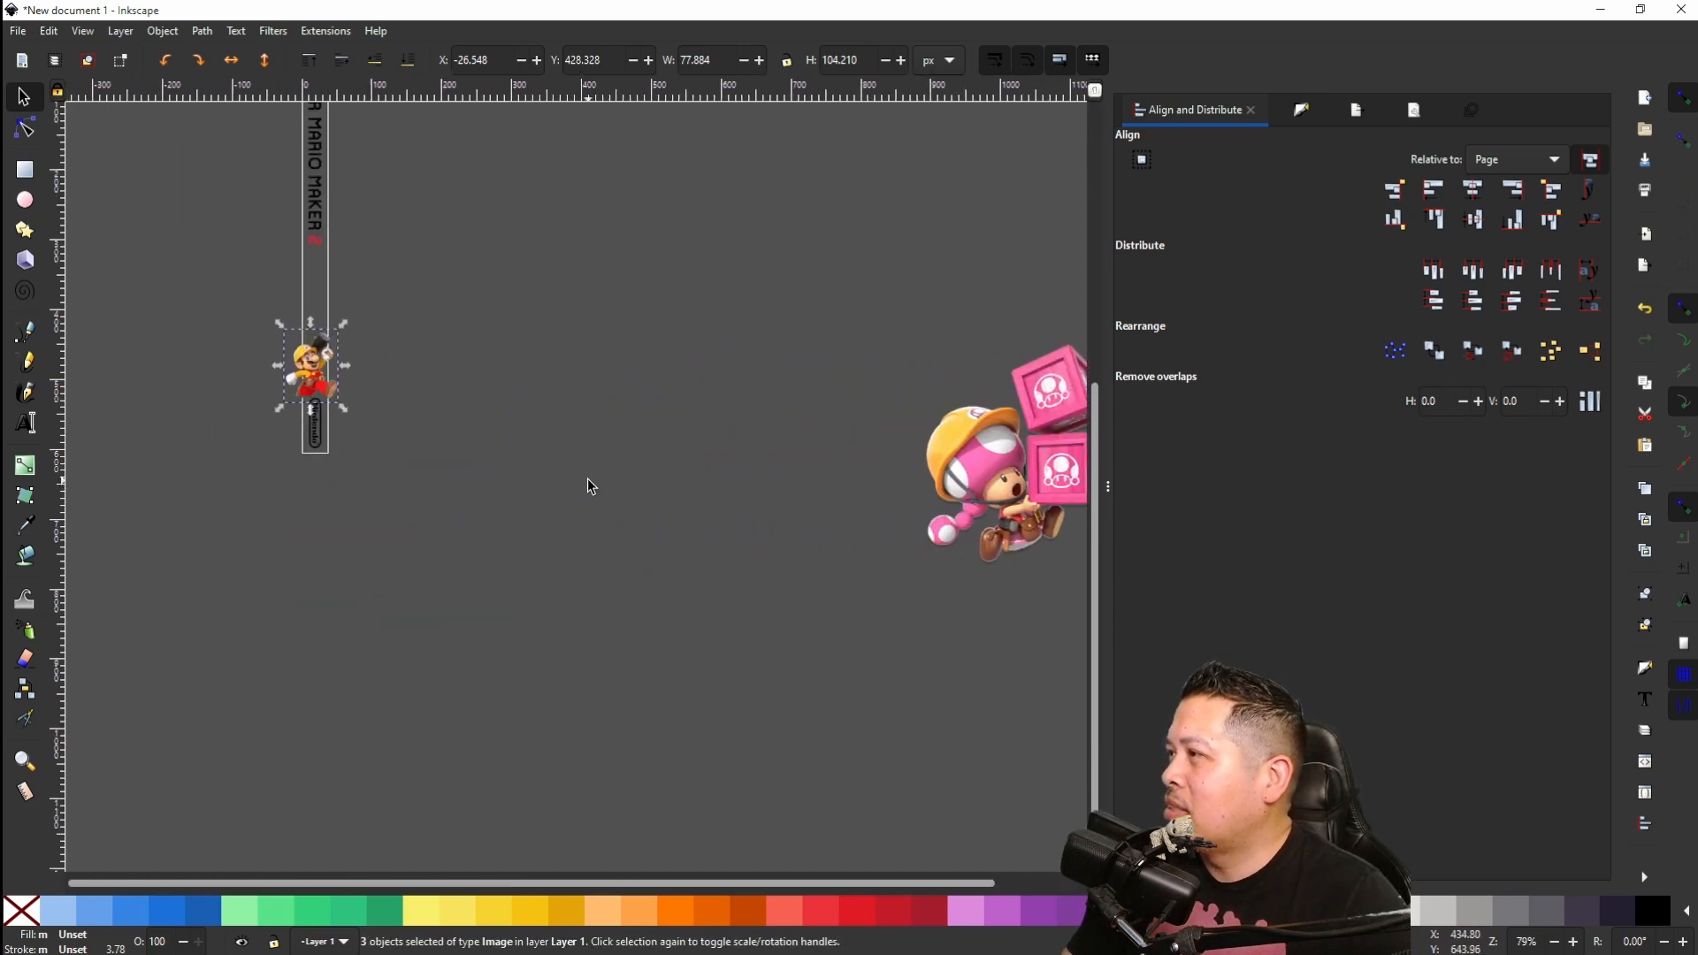
pyautogui.moveTo(935, 443); pyautogui.dragTo(403, 275)
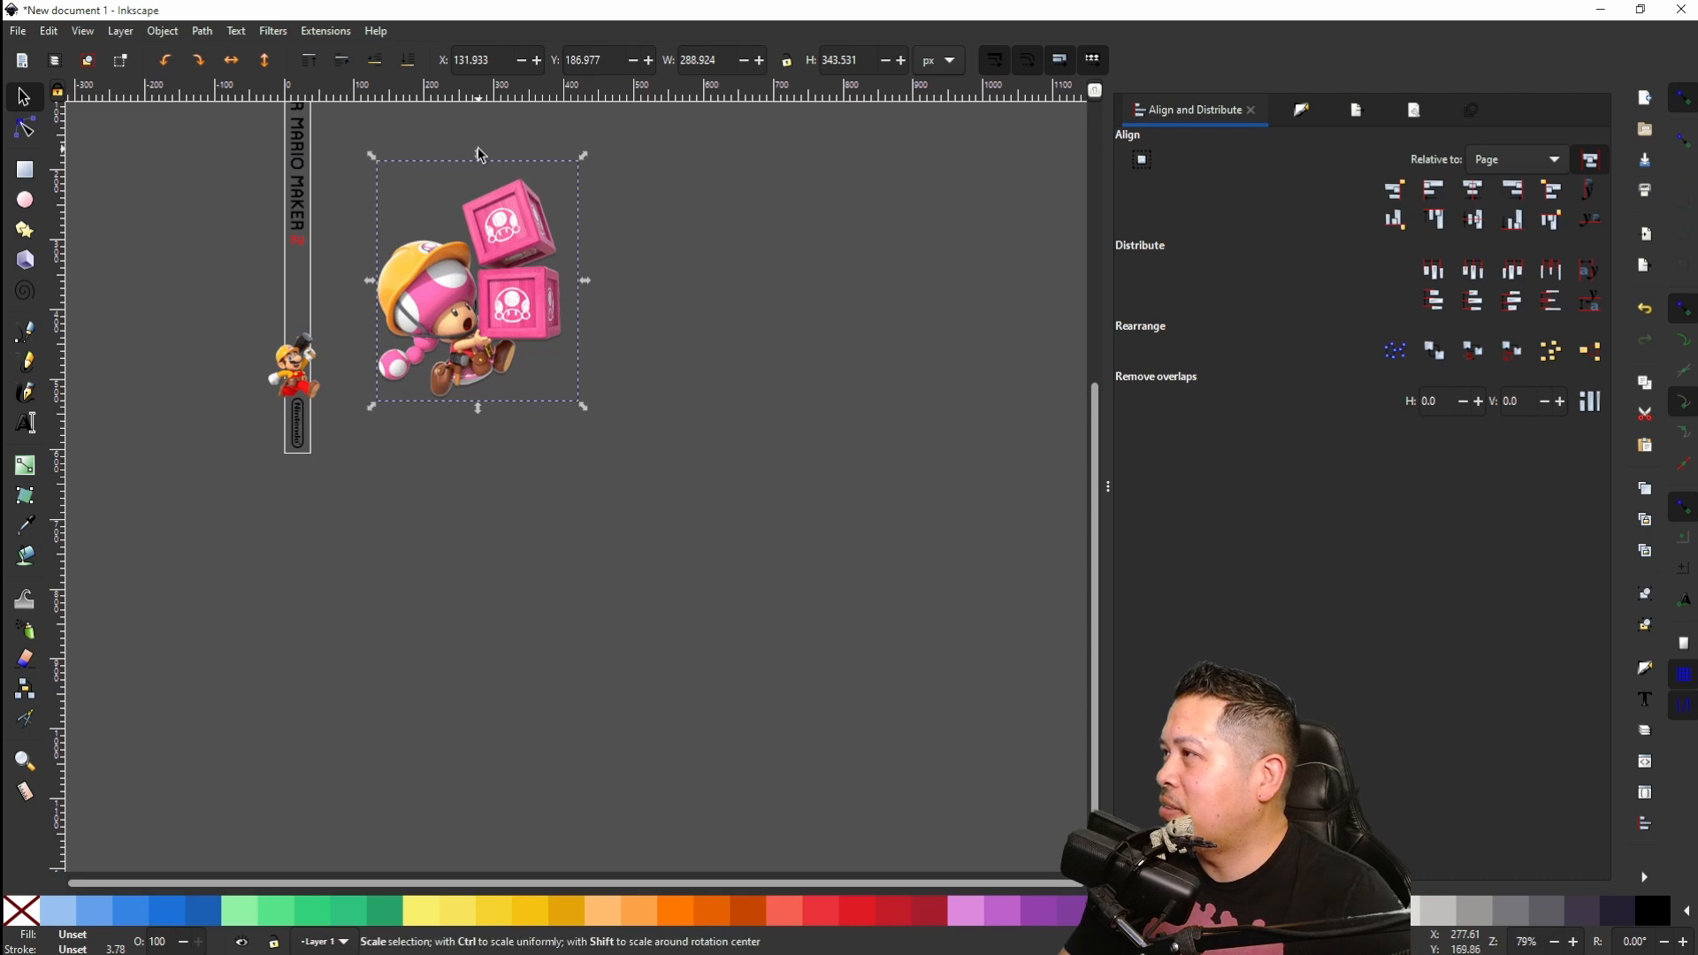
pyautogui.moveTo(478, 152); pyautogui.dragTo(478, 326)
pyautogui.moveTo(632, 372); pyautogui.dragTo(295, 295)
pyautogui.scroll(5, 295, 296)
pyautogui.scroll(1, 296, 301)
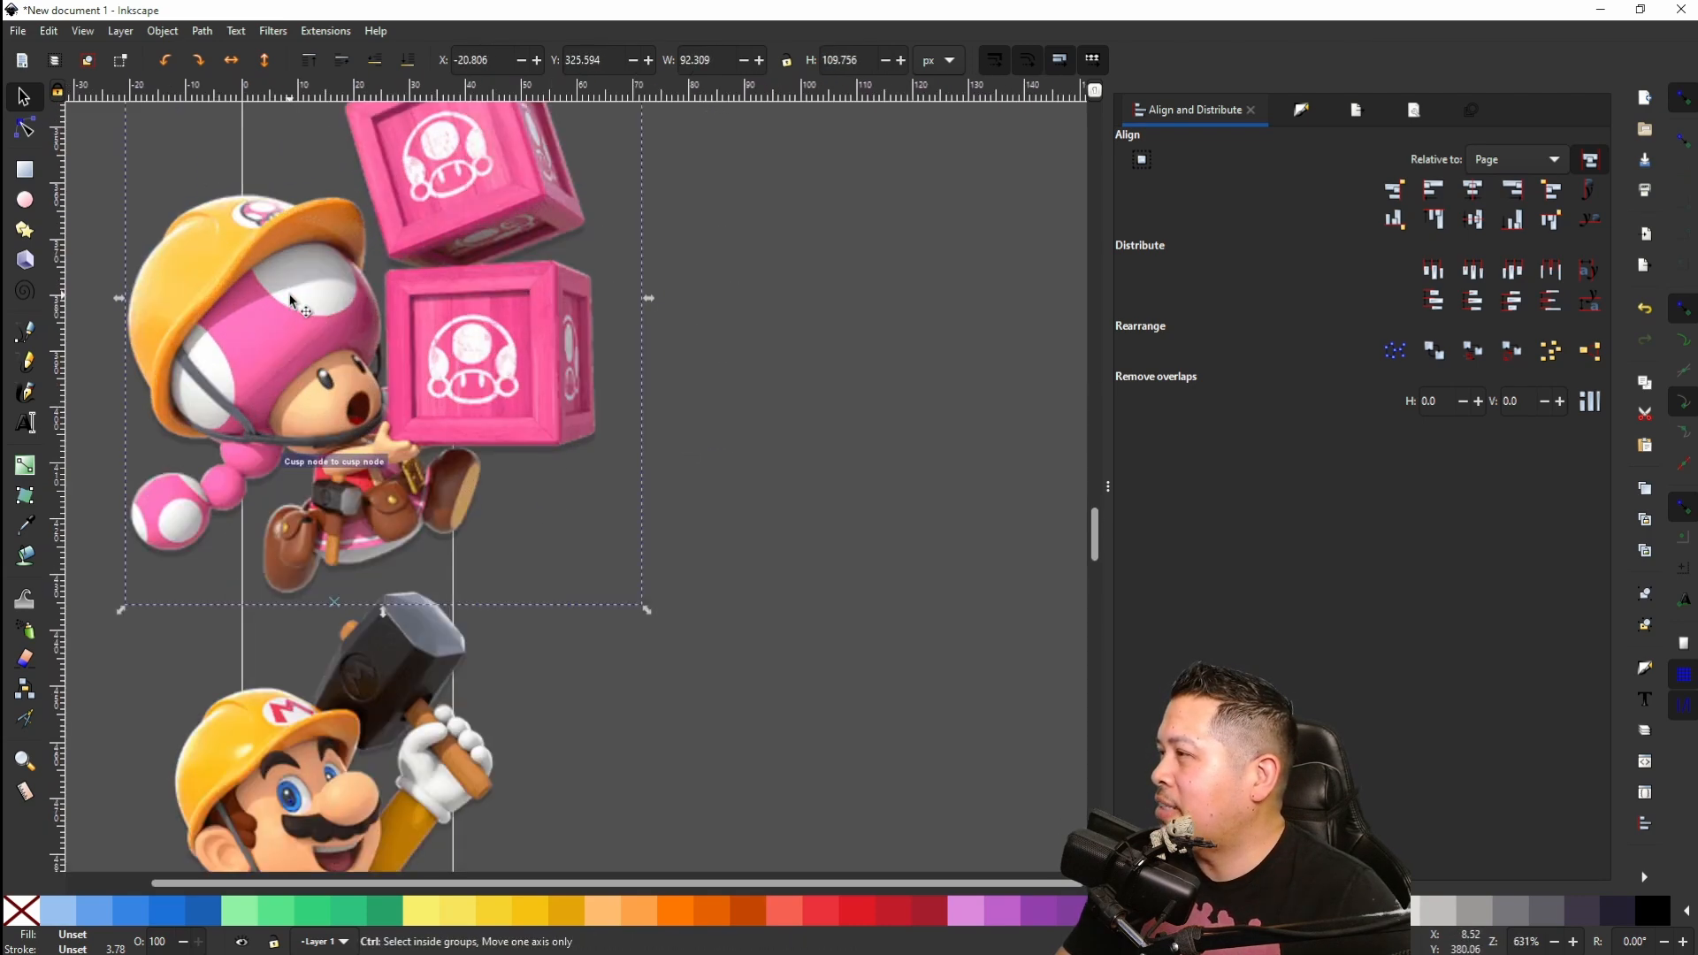
# Step: Scale Toadette down to about 57 × 68 px and set her just beside the spine strip, below the level of the red 2
pyautogui.moveTo(369, 363); pyautogui.dragTo(332, 292)
pyautogui.scroll(10, 332, 292)
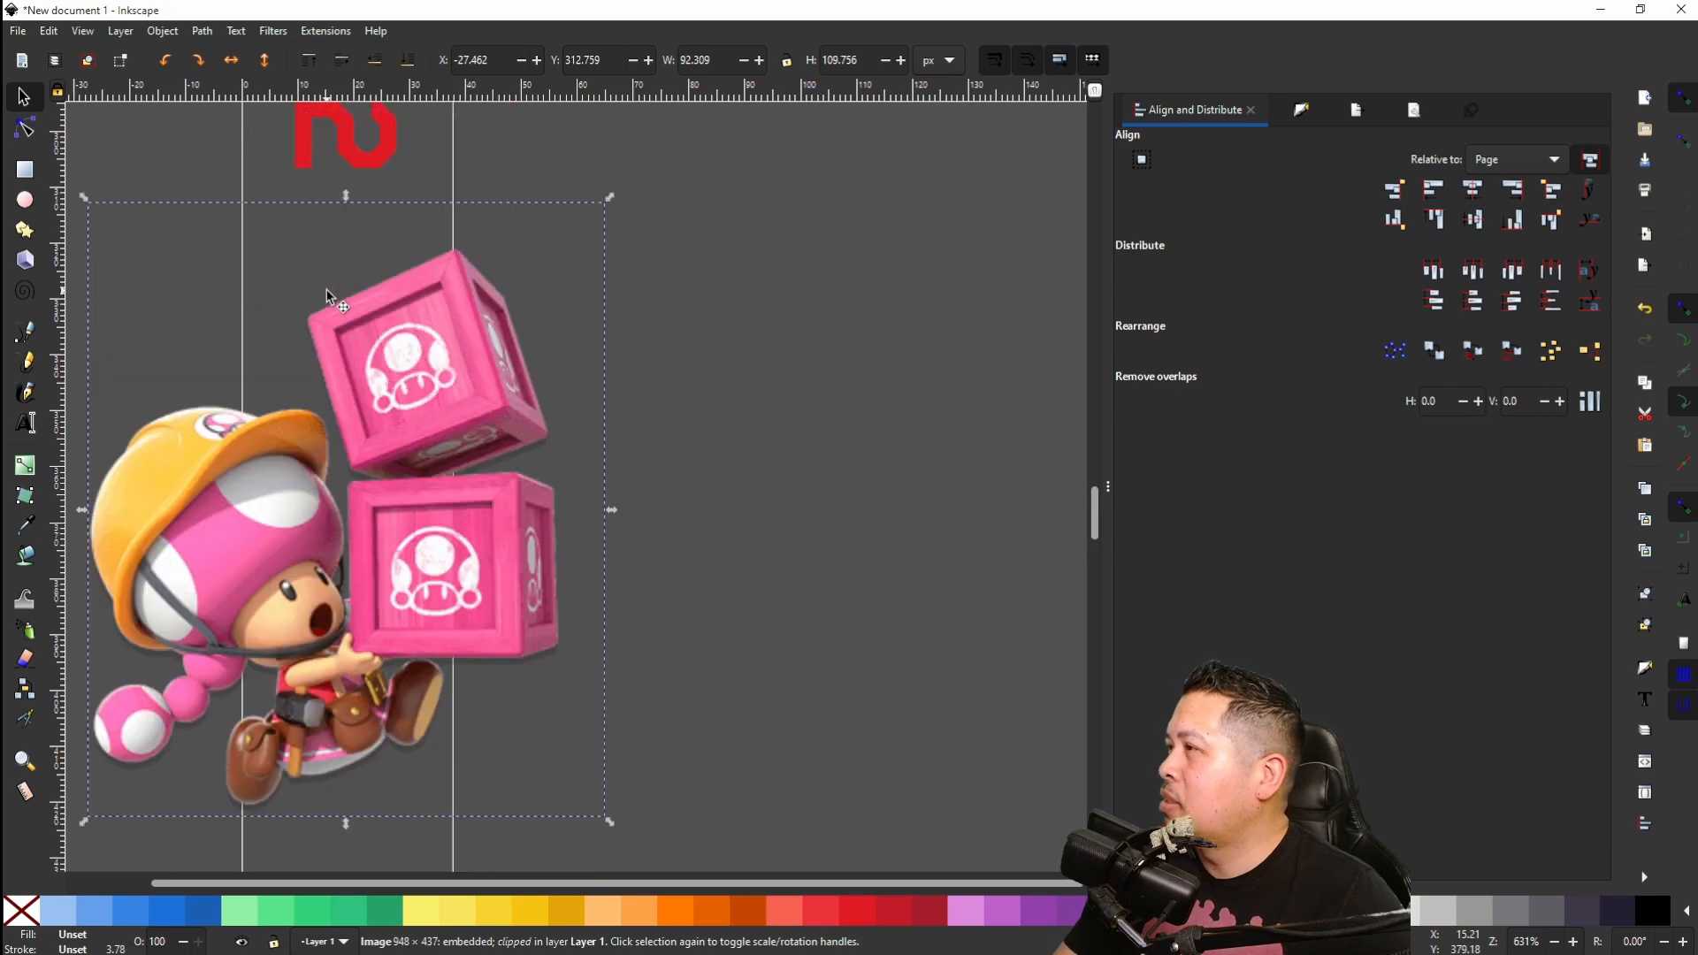
pyautogui.moveTo(281, 714); pyautogui.dragTo(317, 633)
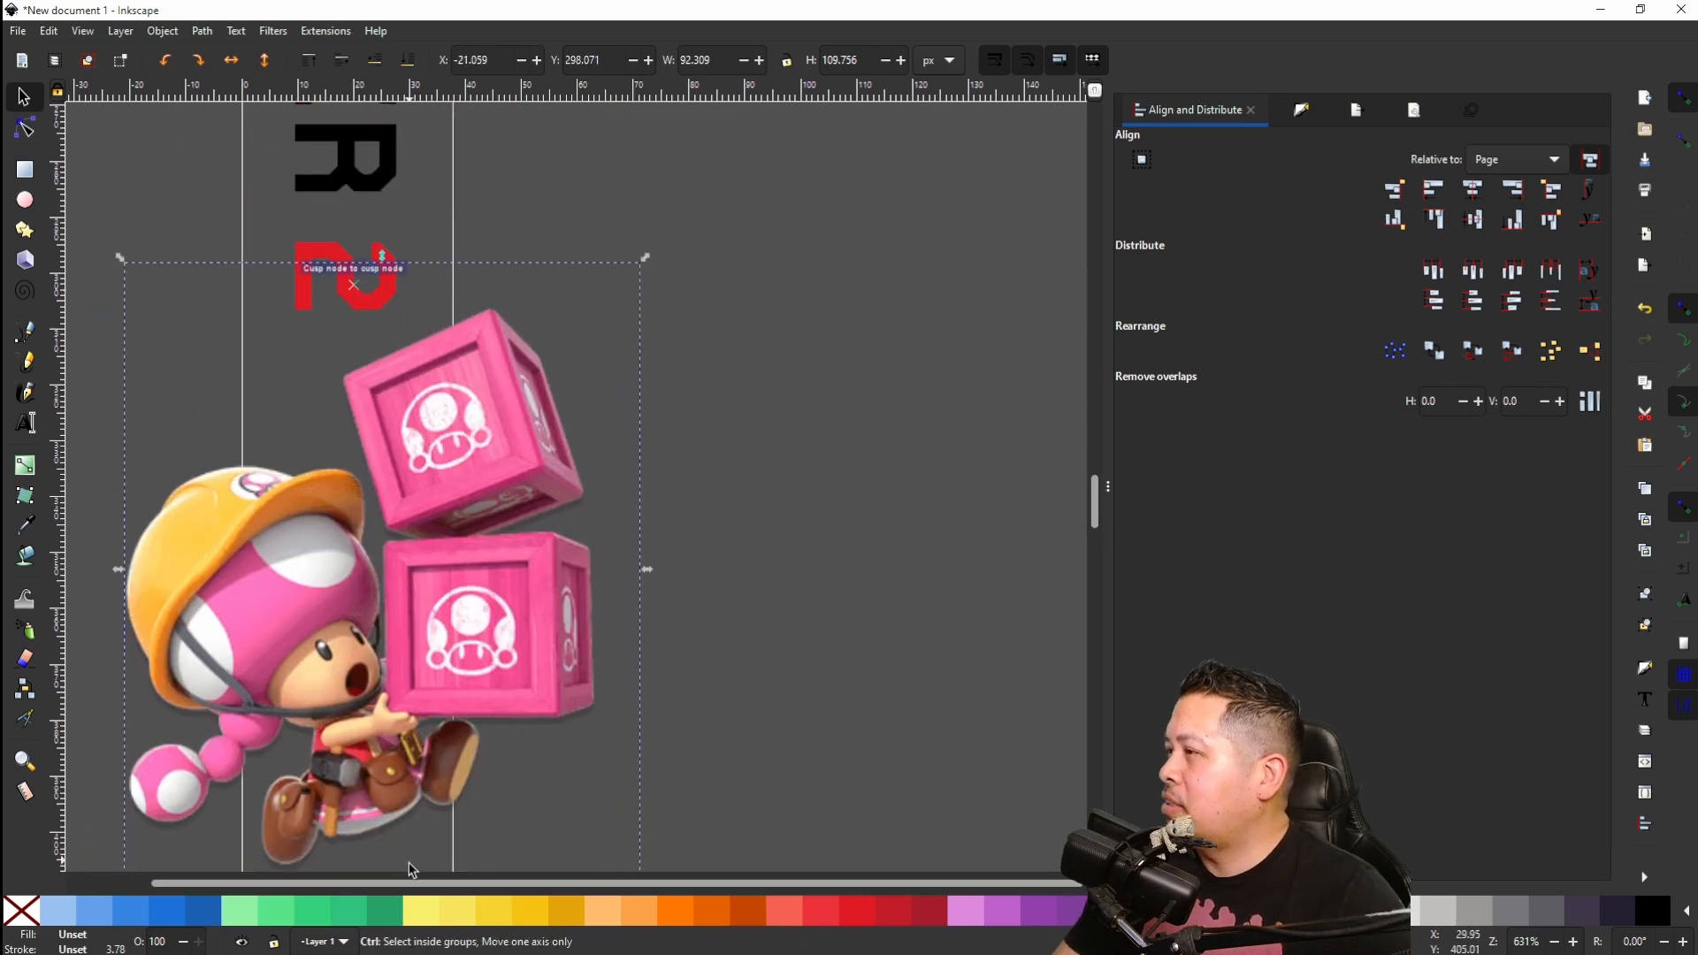
pyautogui.scroll(-7, 401, 727)
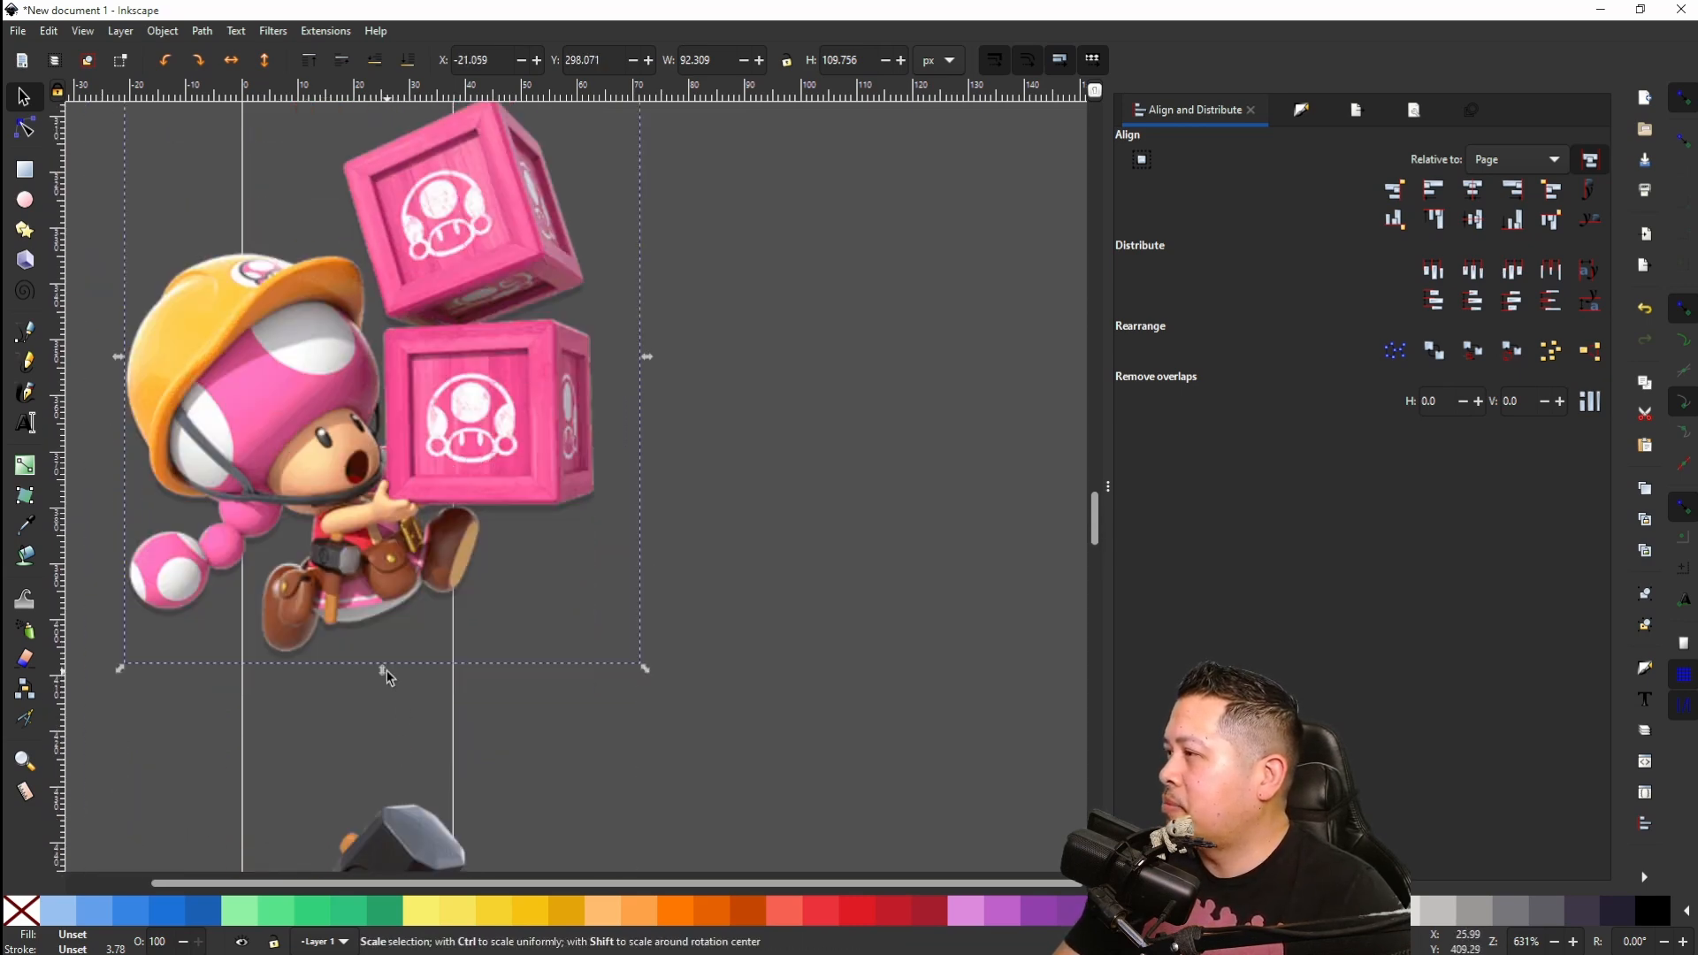
pyautogui.moveTo(384, 672); pyautogui.dragTo(442, 390)
pyautogui.scroll(5, 478, 372)
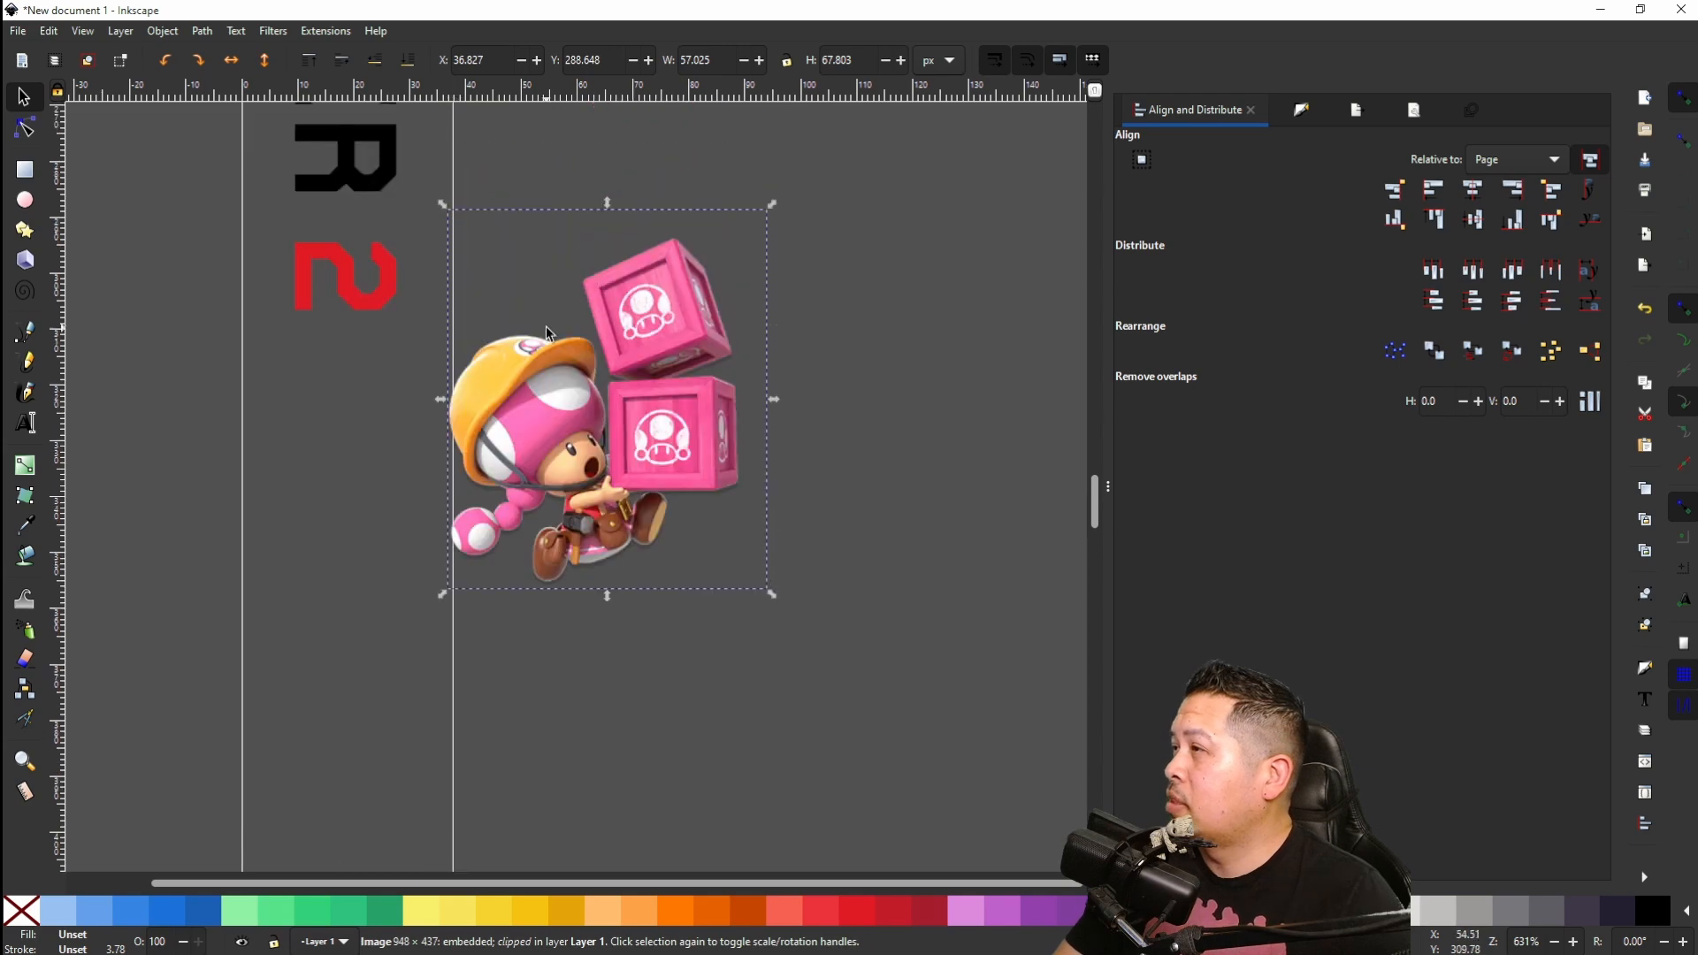
# Step: Flip Toadette horizontally and place her on the spine strip directly below the red 2
pyautogui.click(234, 60)
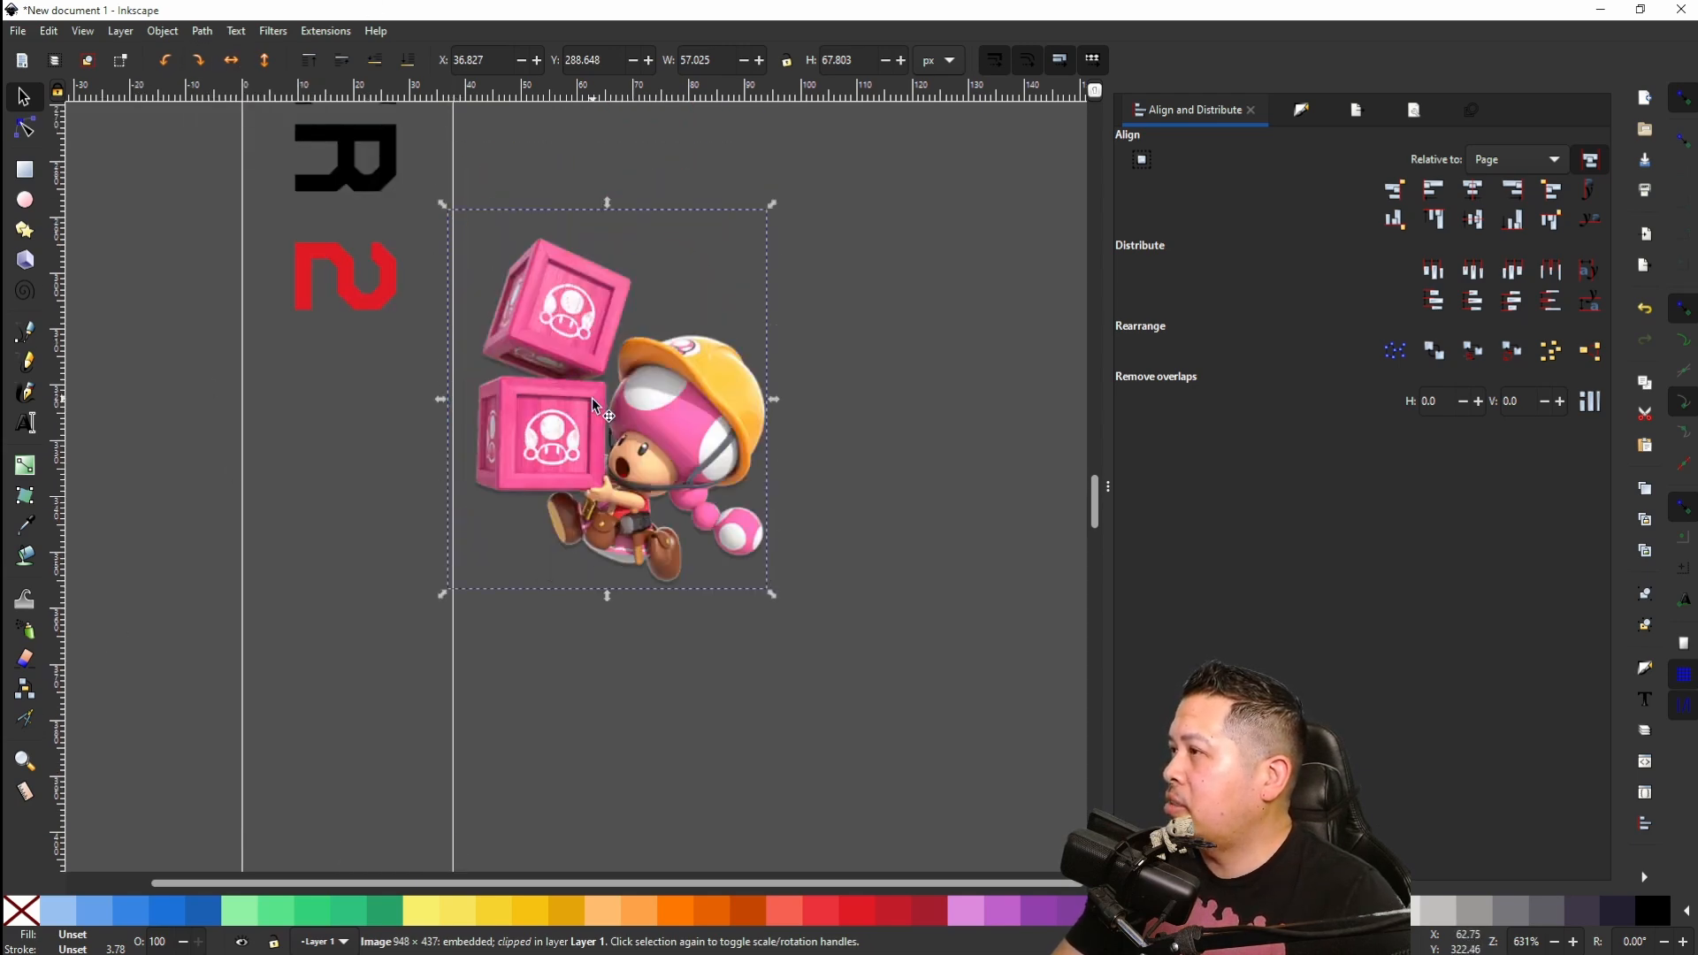
pyautogui.moveTo(598, 407); pyautogui.dragTo(301, 465)
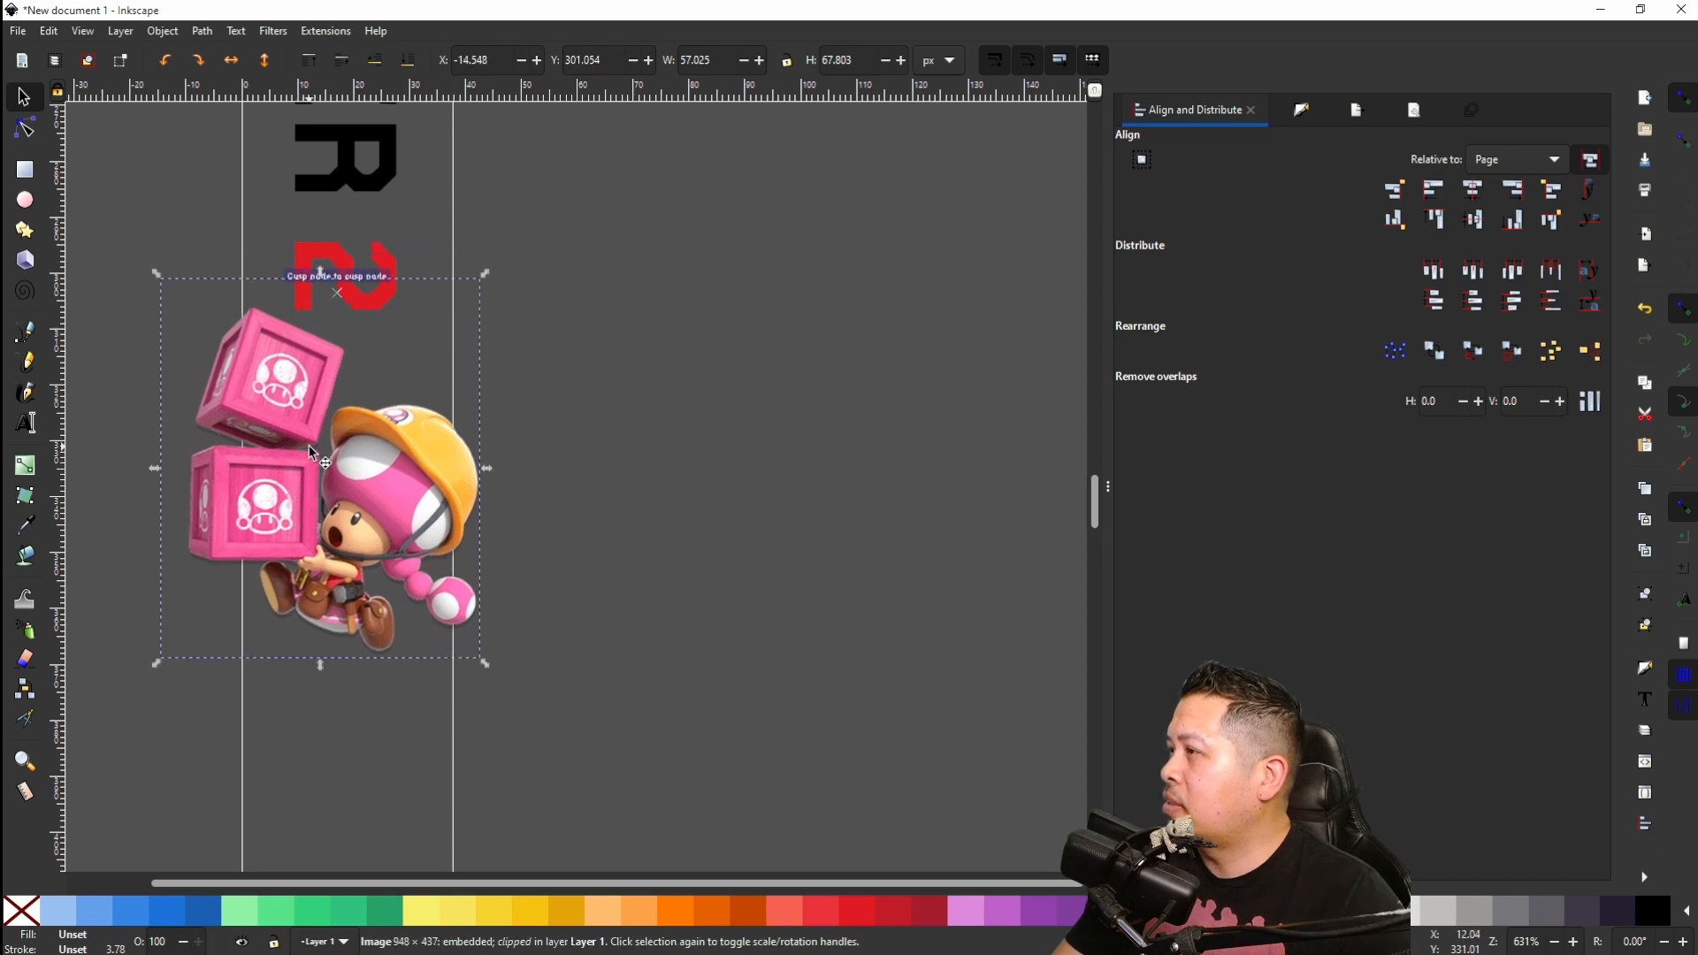
pyautogui.scroll(-6, 329, 437)
pyautogui.scroll(-5, 329, 434)
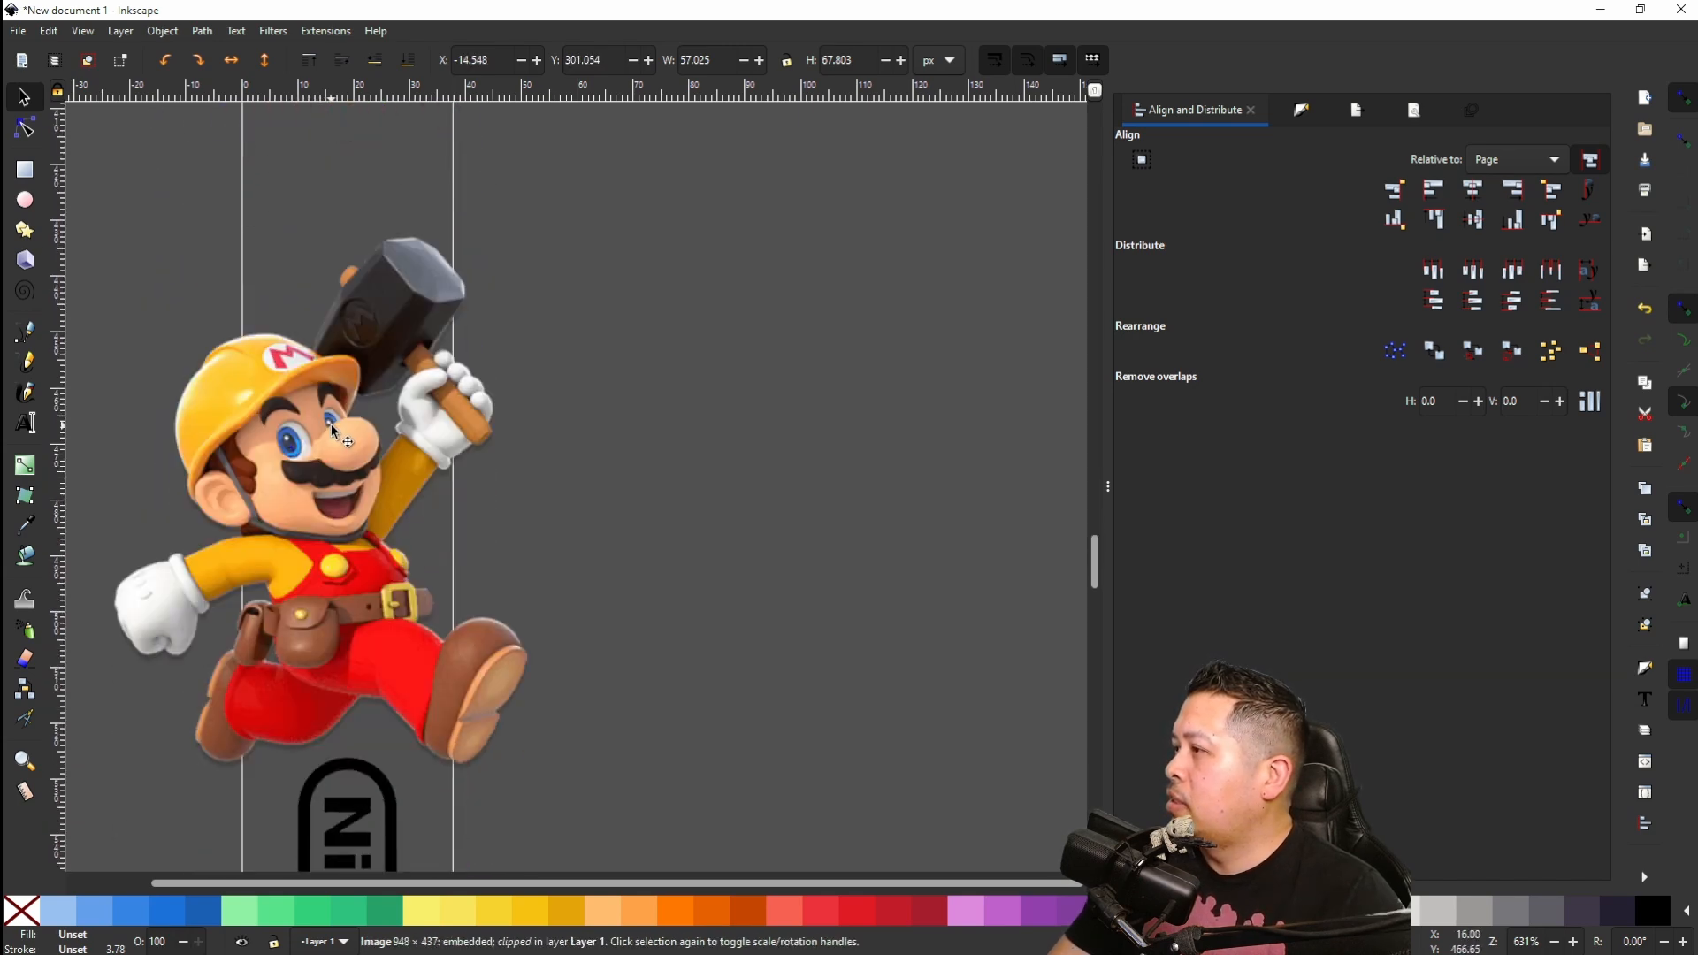
# Step: Import the group image char-all (2) from the Downloads folder
pyautogui.click(14, 31)
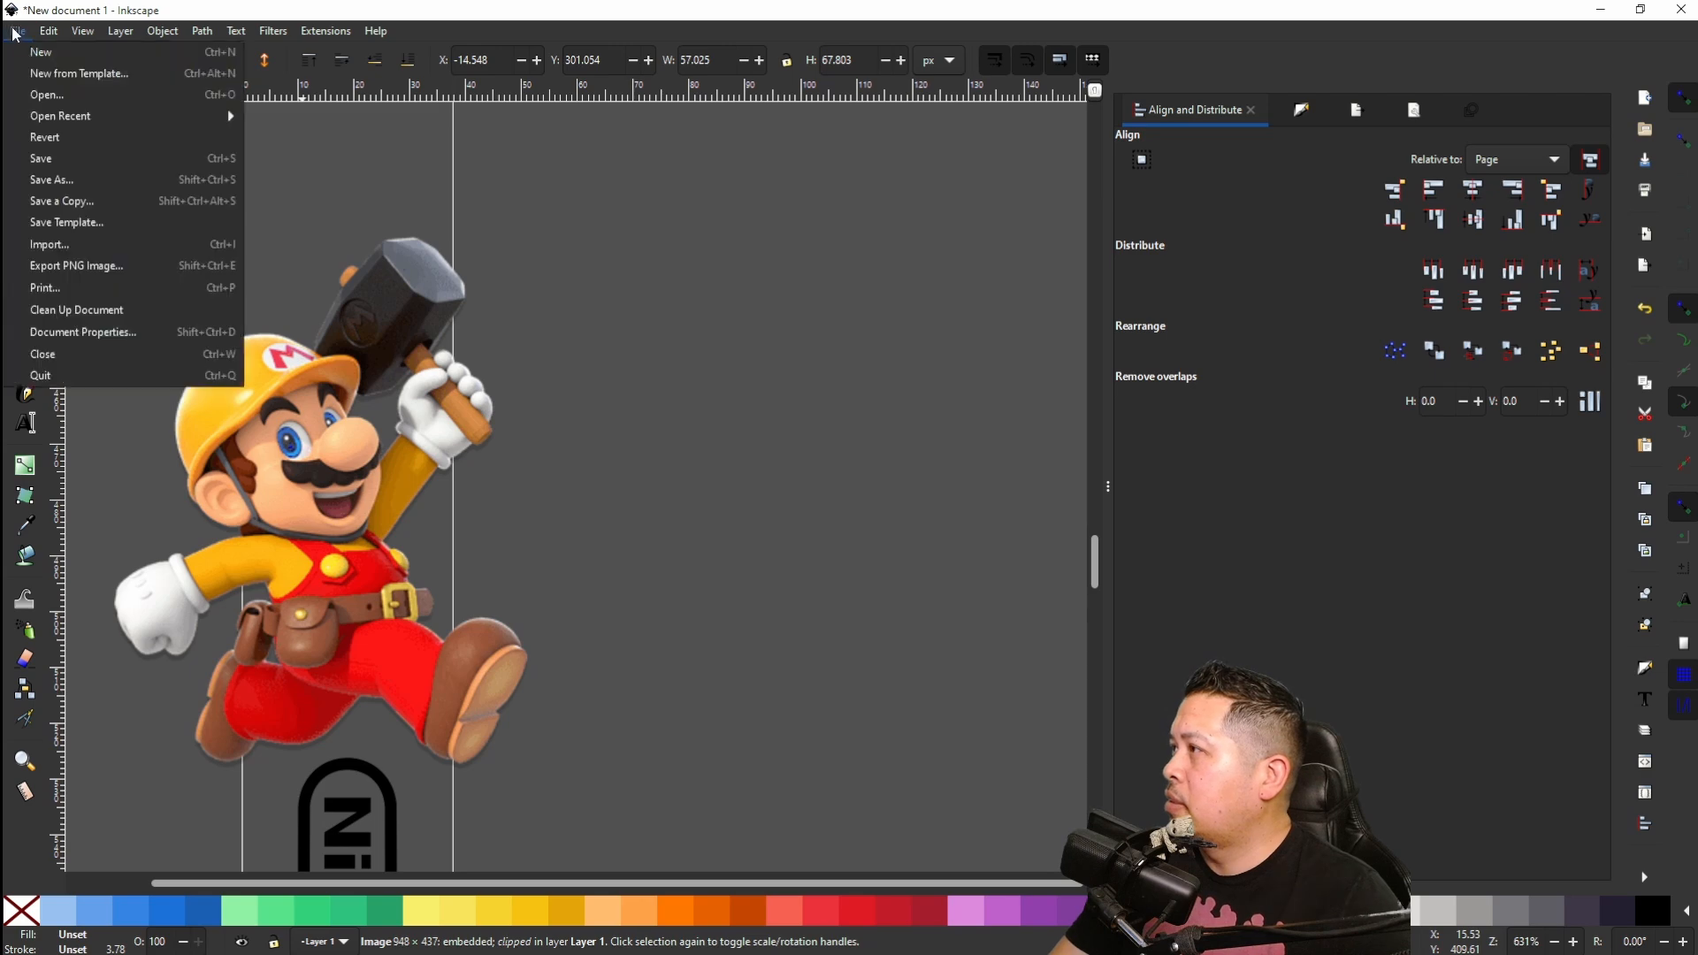
pyautogui.click(41, 243)
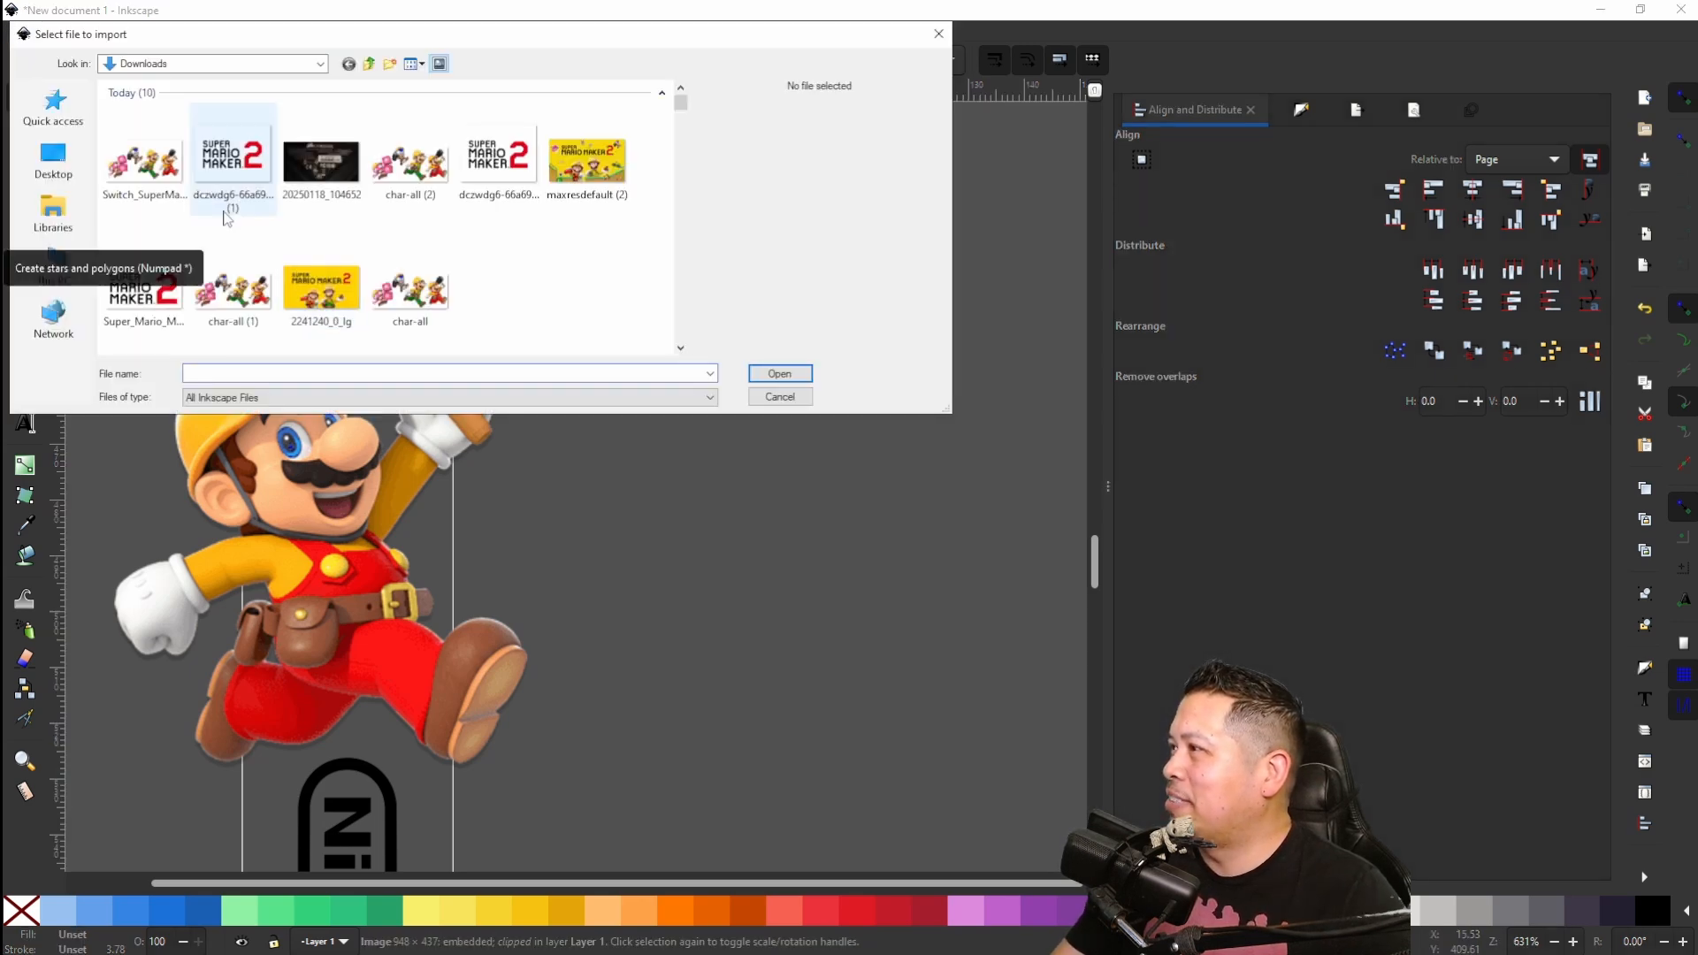
pyautogui.click(412, 166)
pyautogui.click(788, 372)
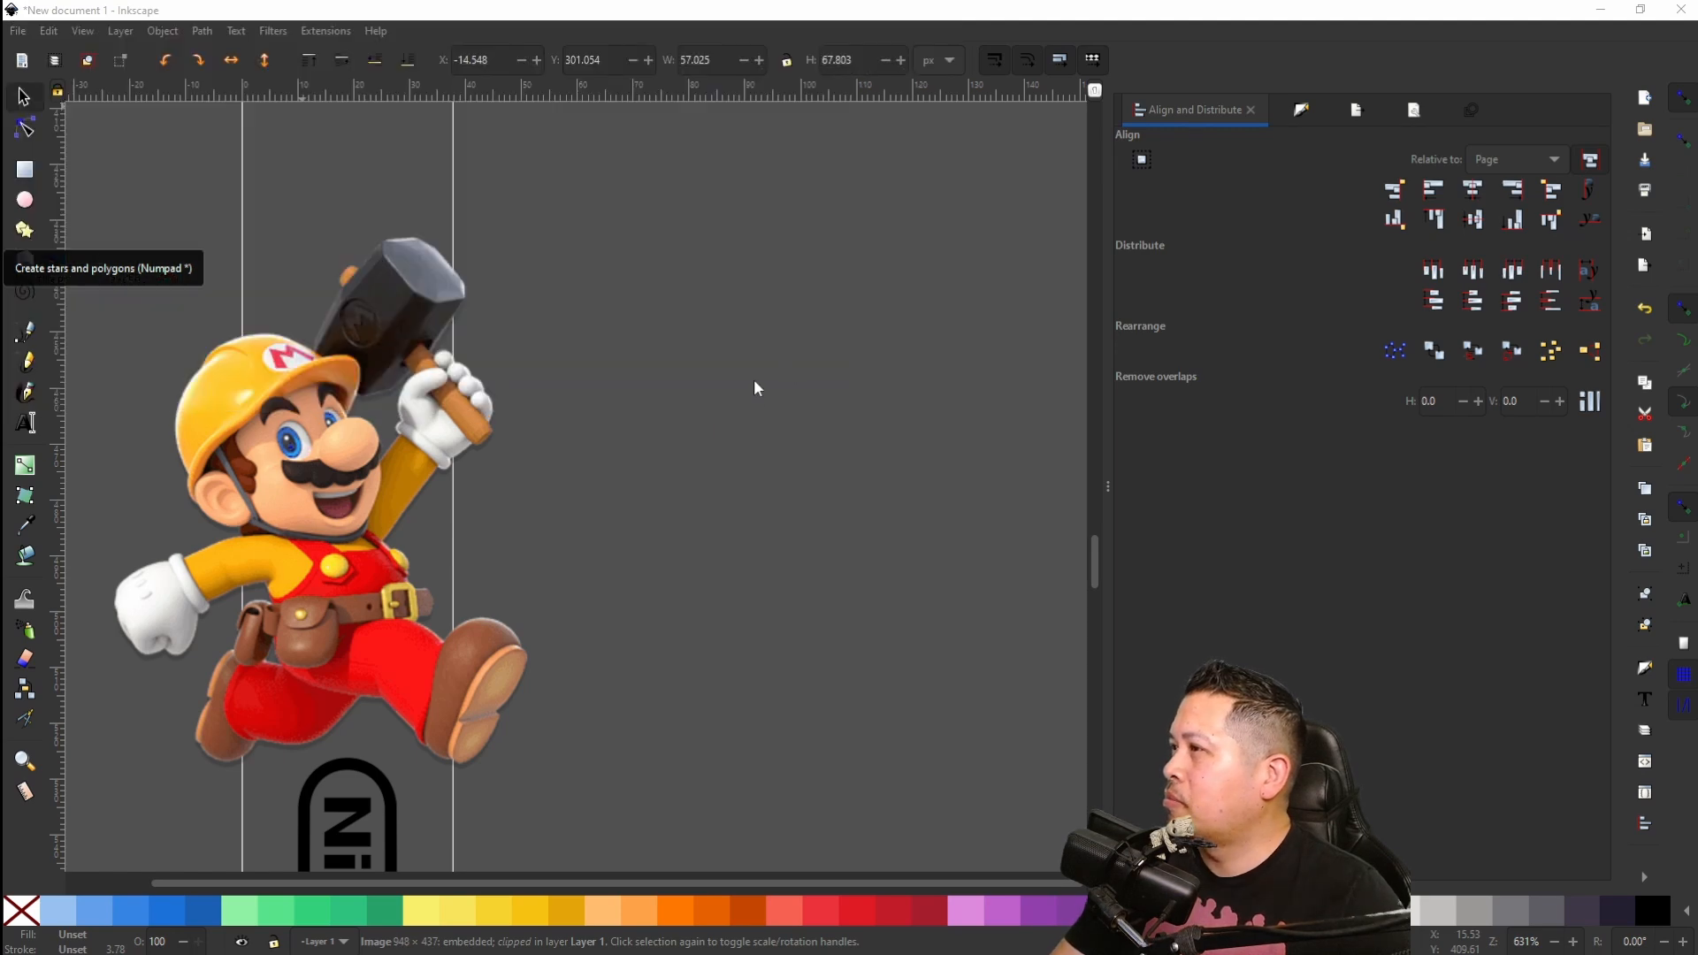
# Step: Move the imported group image to the empty canvas area left of the spine strip
pyautogui.scroll(-6, 755, 393)
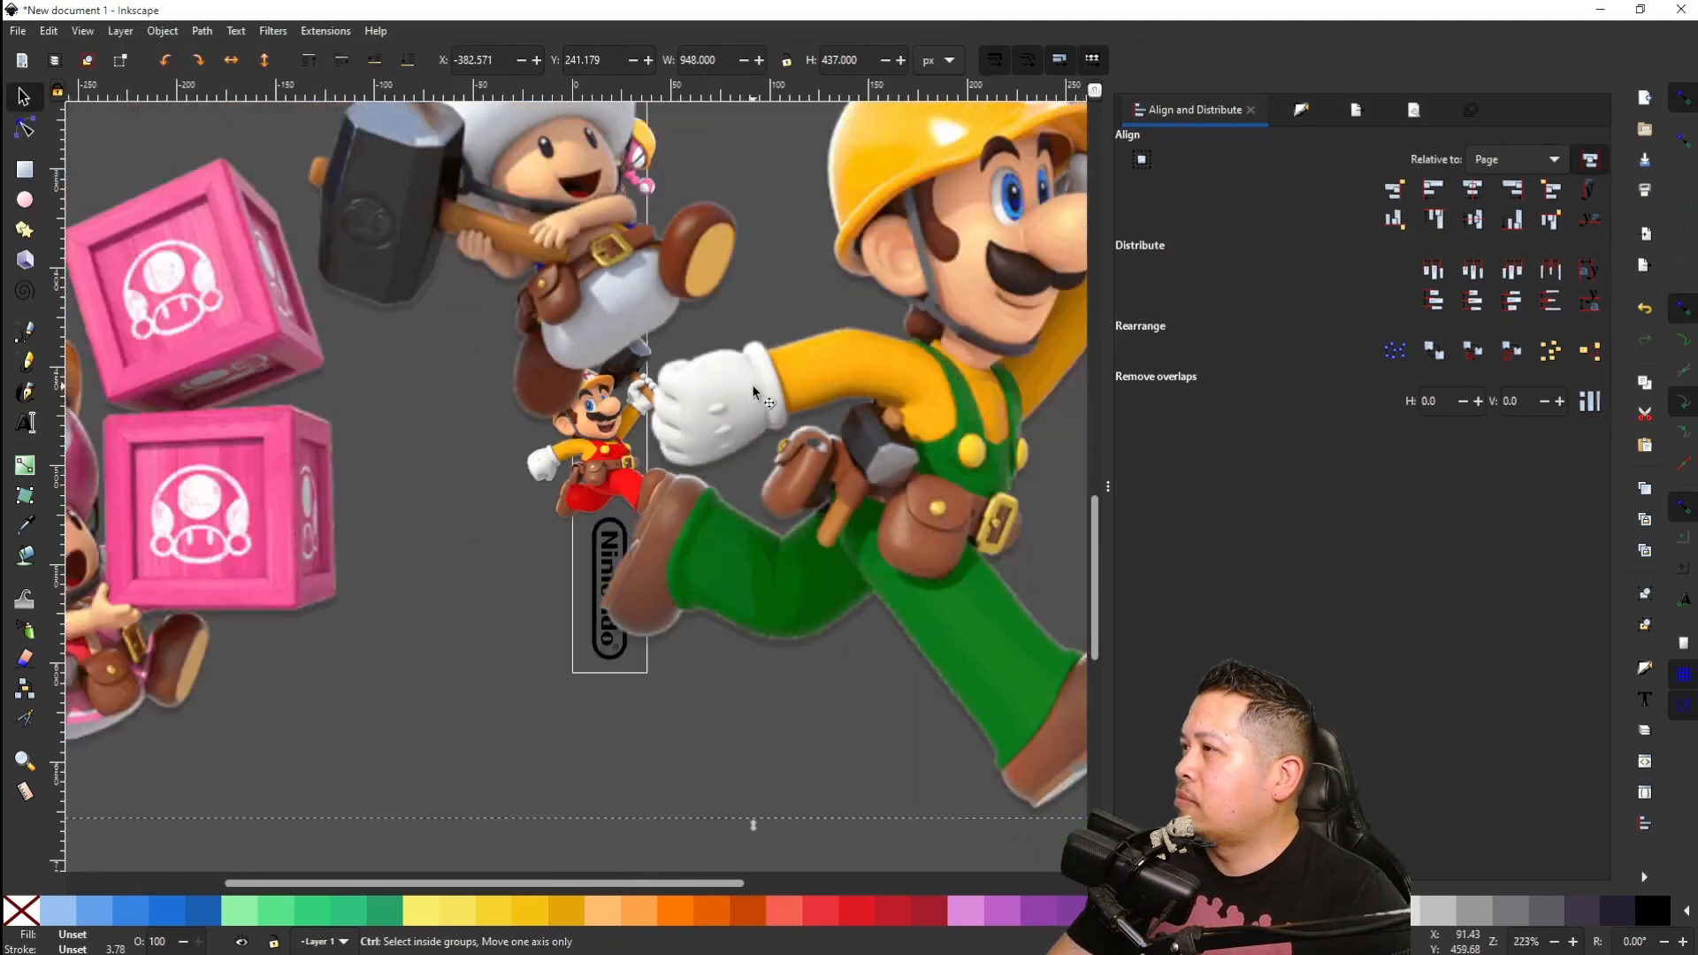
pyautogui.scroll(-1, 754, 387)
pyautogui.moveTo(787, 370); pyautogui.dragTo(748, 558)
pyautogui.moveTo(825, 411); pyautogui.dragTo(367, 304)
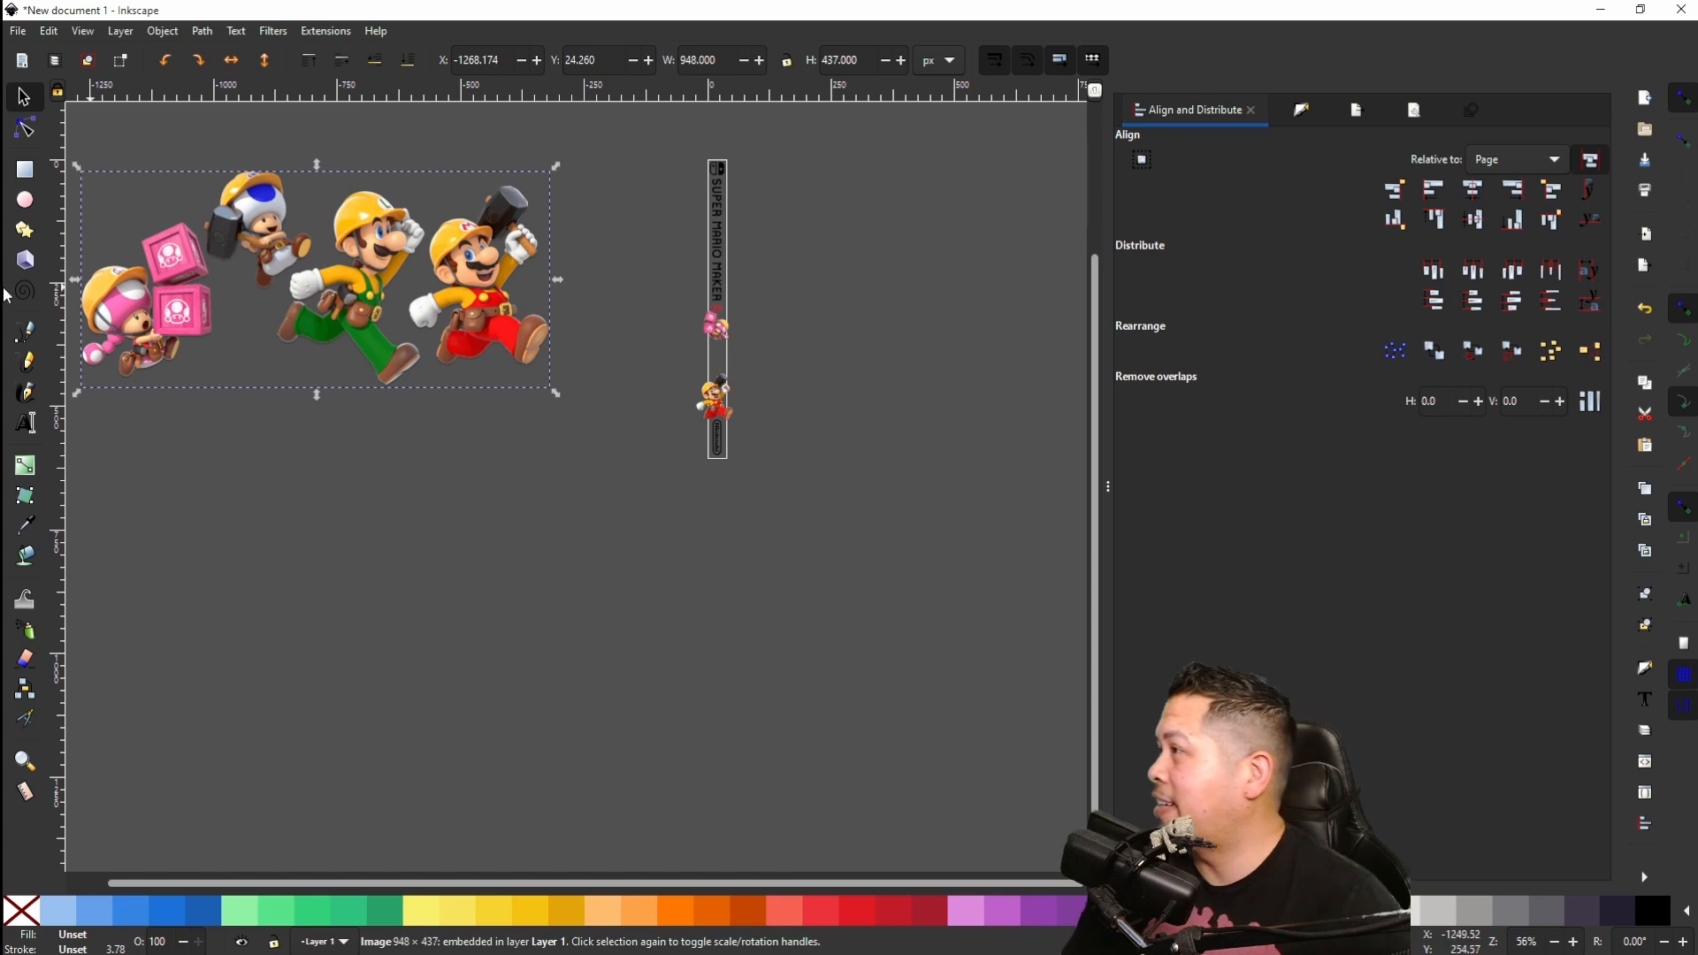
# Step: Draw a closed straight-segment path around Luigi in the group image, about 347 × 456 px
pyautogui.click(25, 332)
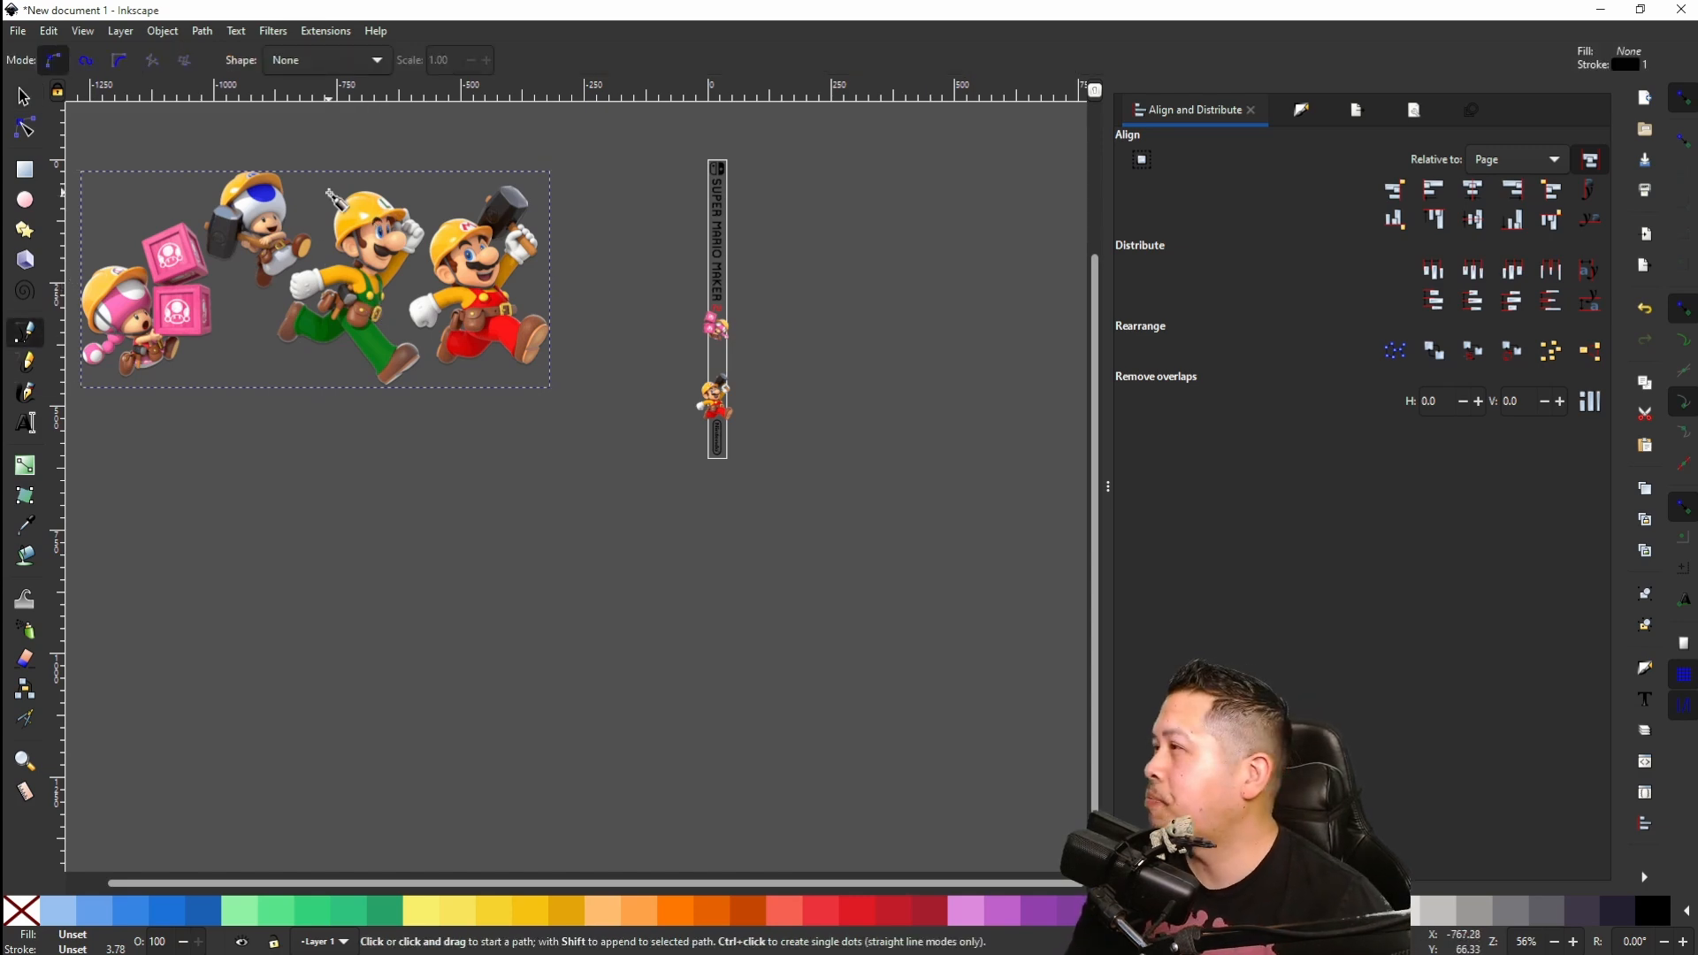
pyautogui.scroll(7, 338, 199)
pyautogui.scroll(-5, 339, 199)
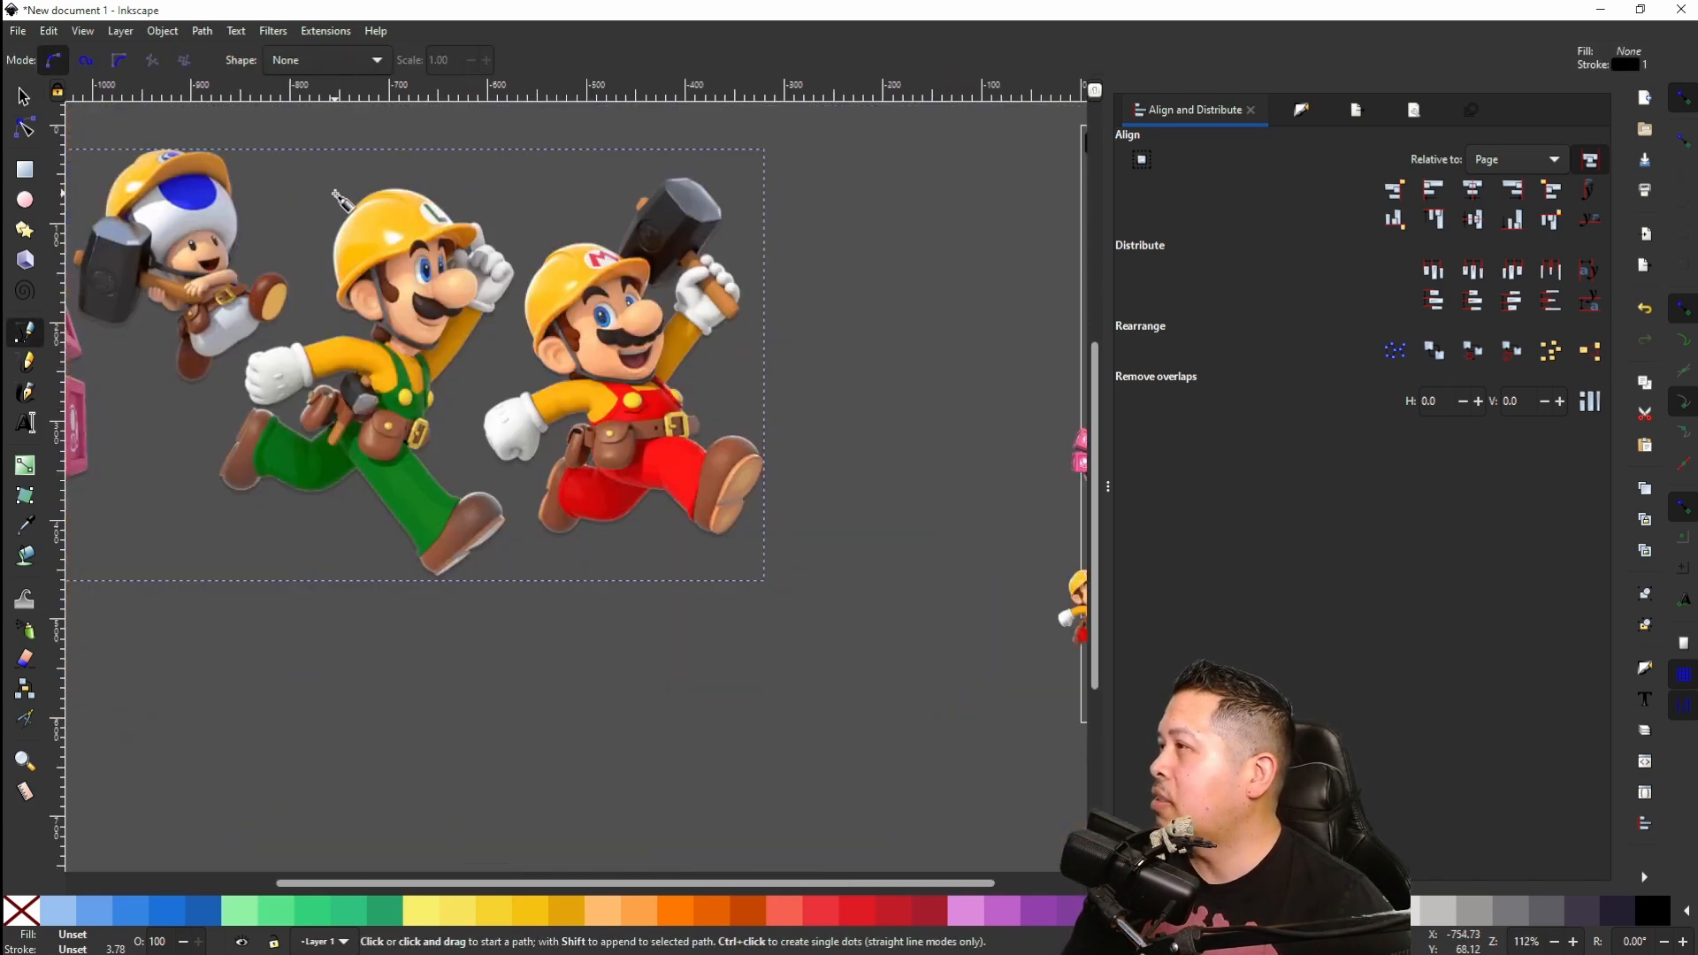
pyautogui.click(334, 193)
pyautogui.click(402, 163)
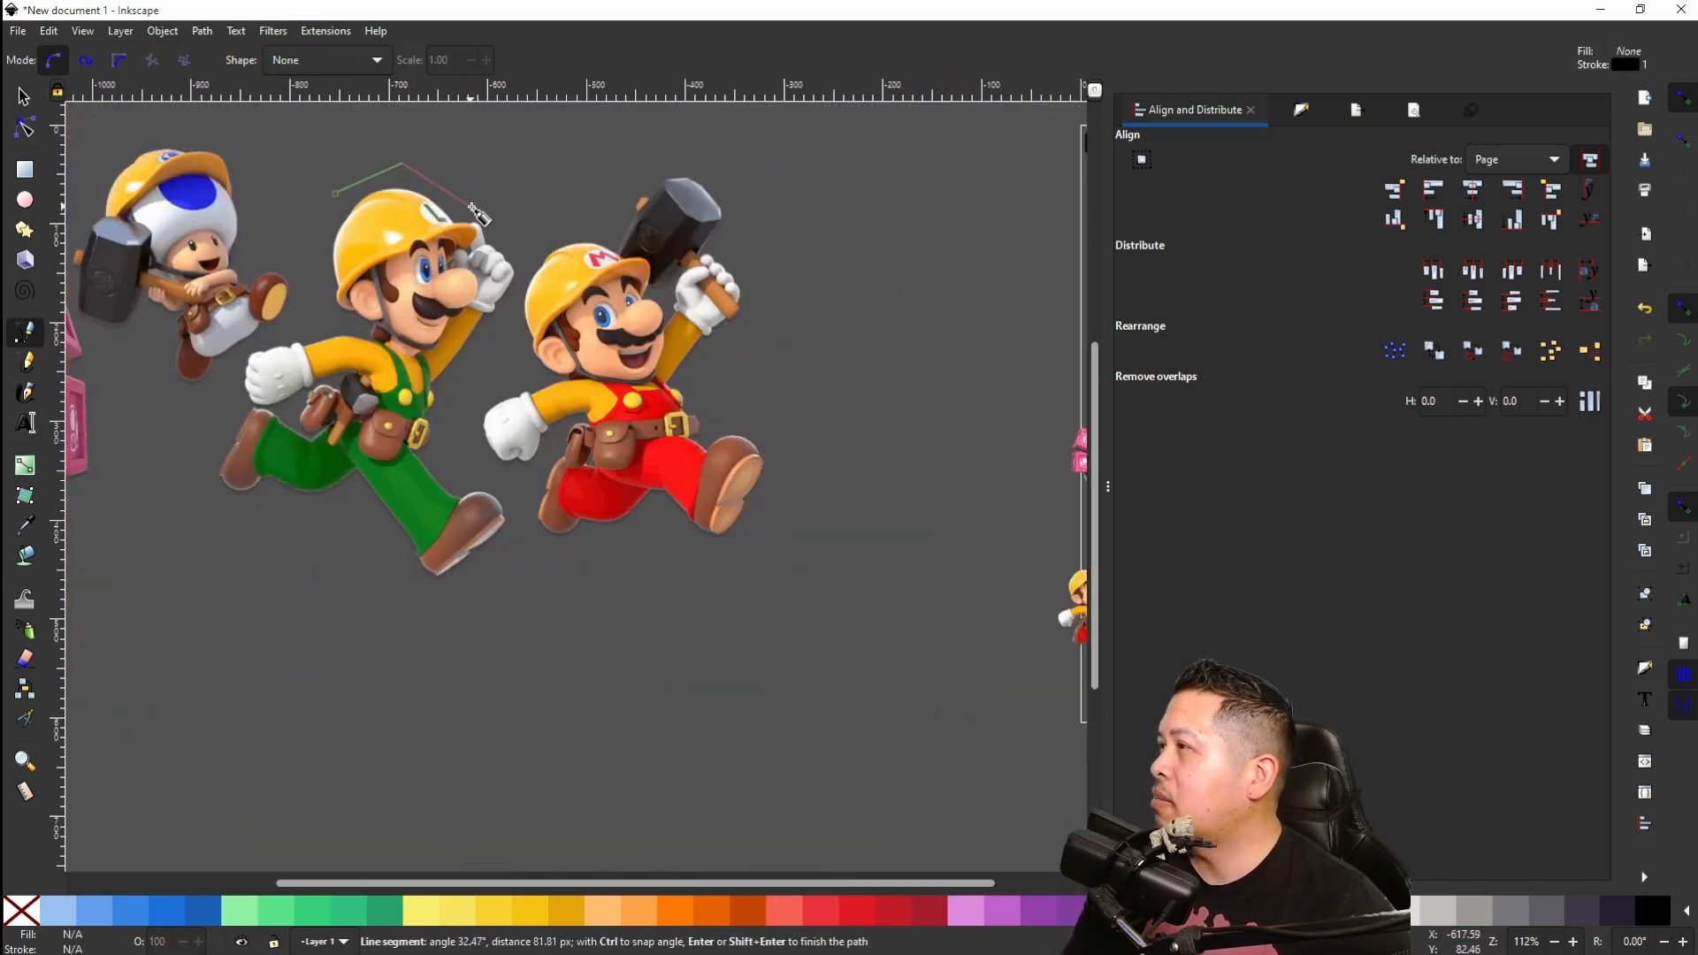
pyautogui.click(528, 238)
pyautogui.click(455, 431)
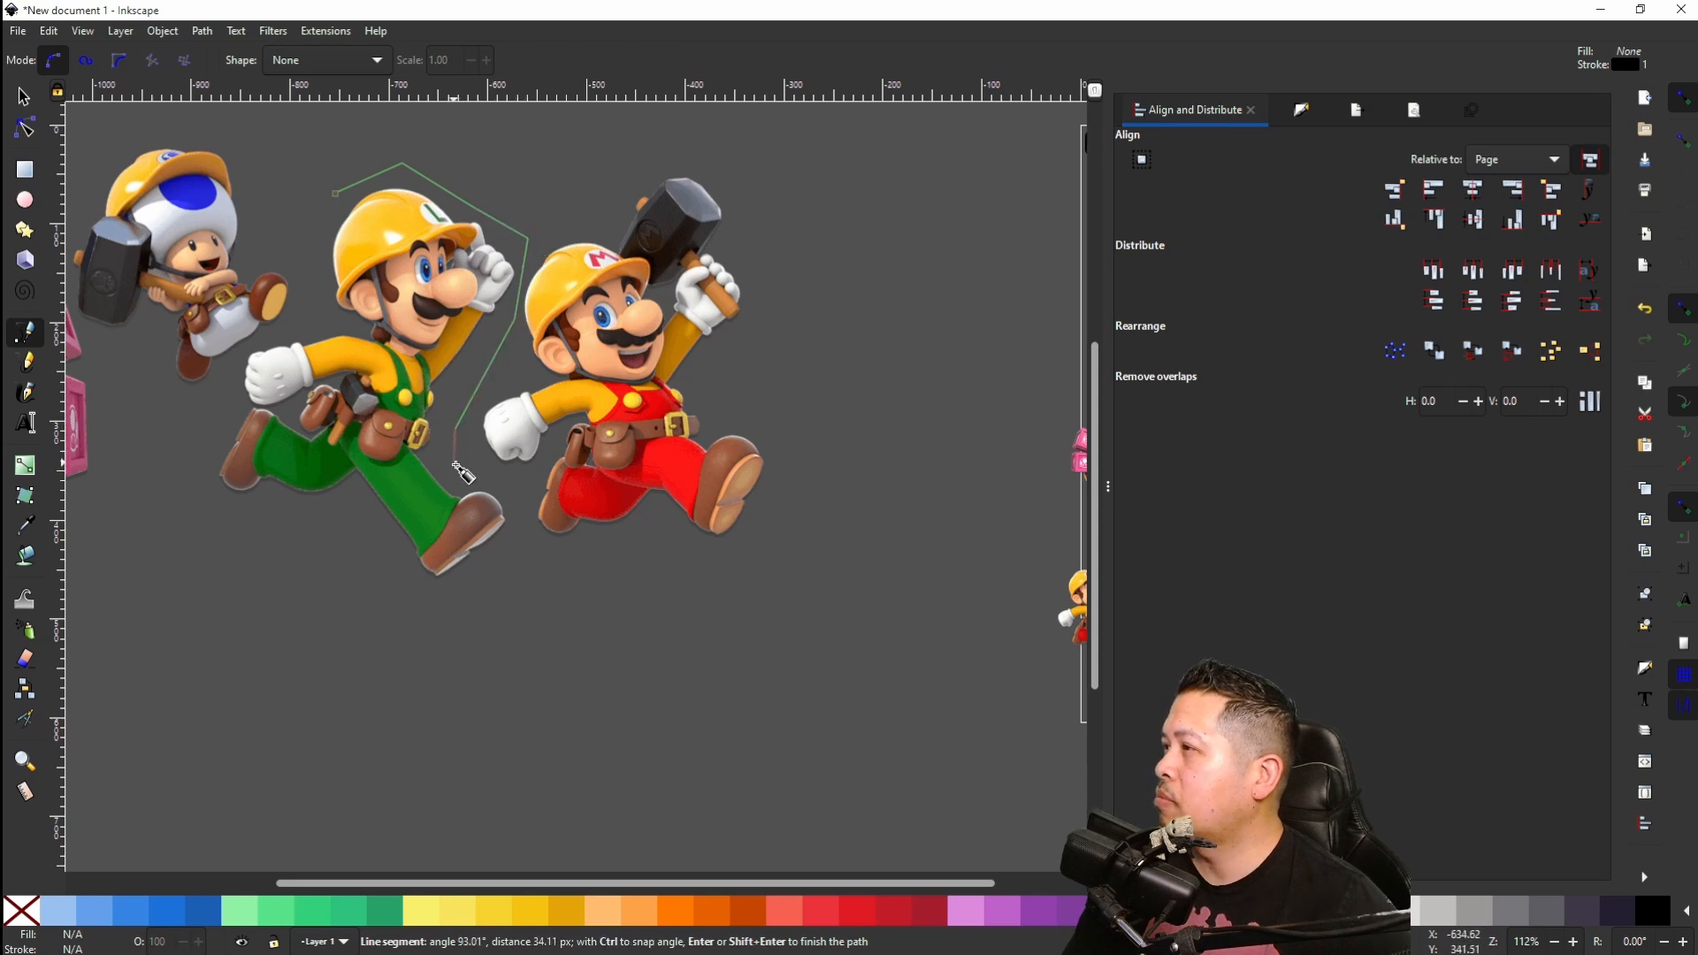
pyautogui.click(528, 500)
pyautogui.click(515, 549)
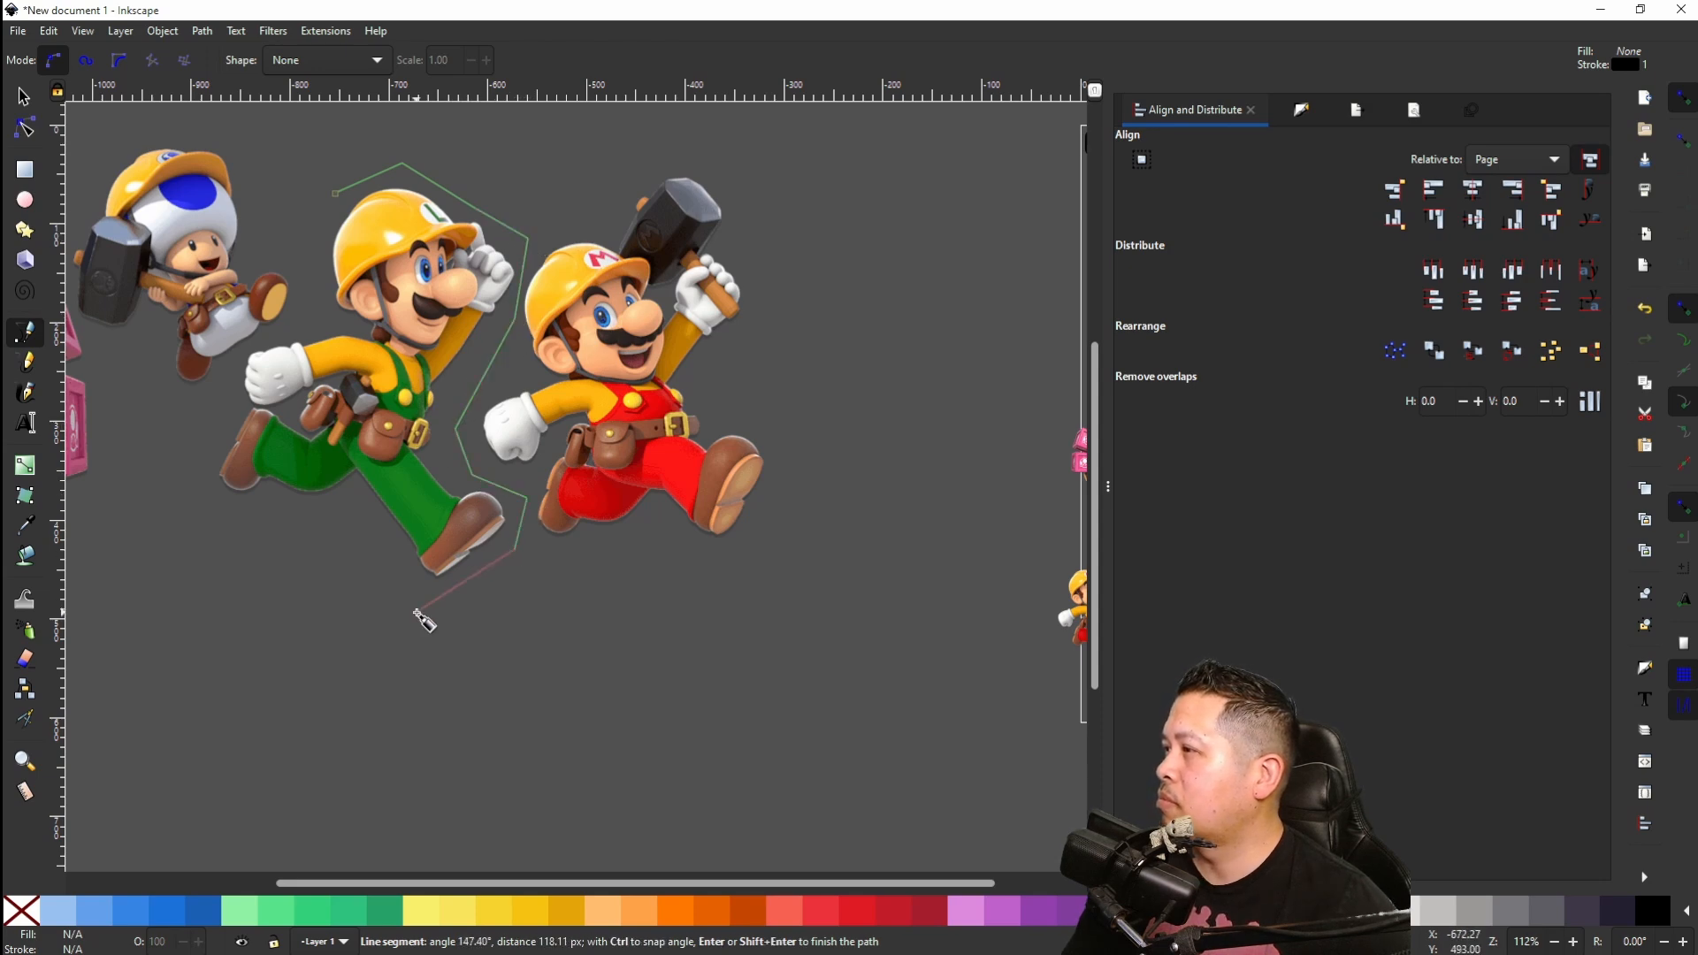
pyautogui.click(417, 611)
pyautogui.click(324, 510)
pyautogui.click(186, 510)
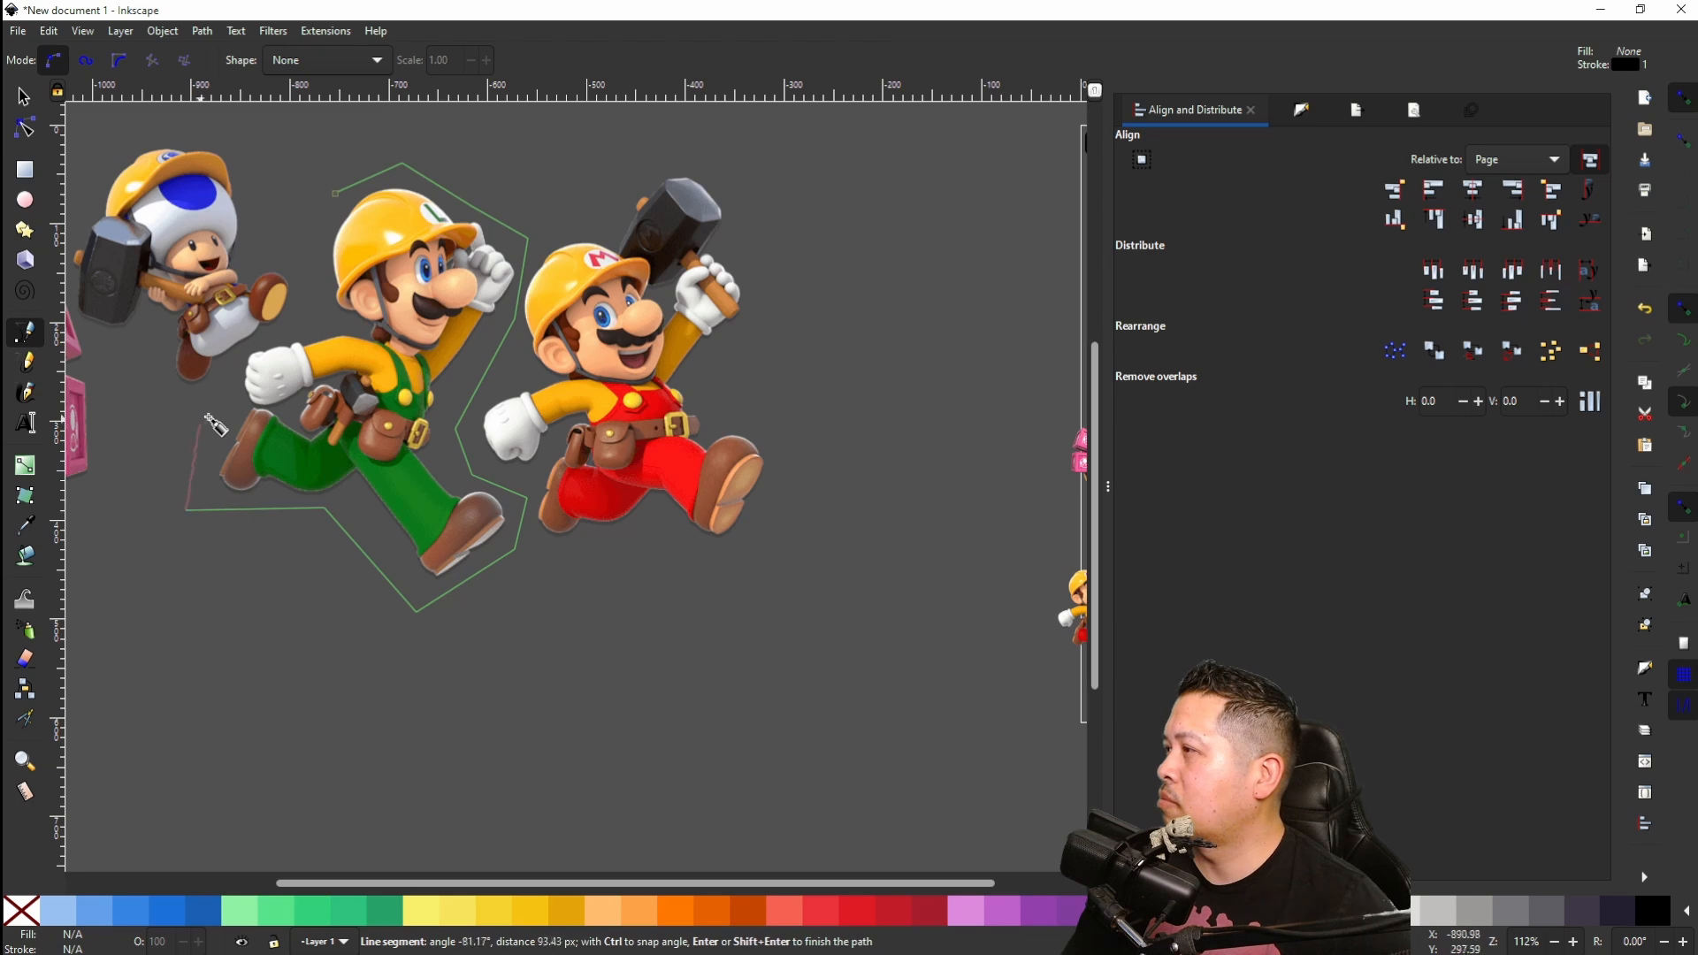
pyautogui.click(228, 375)
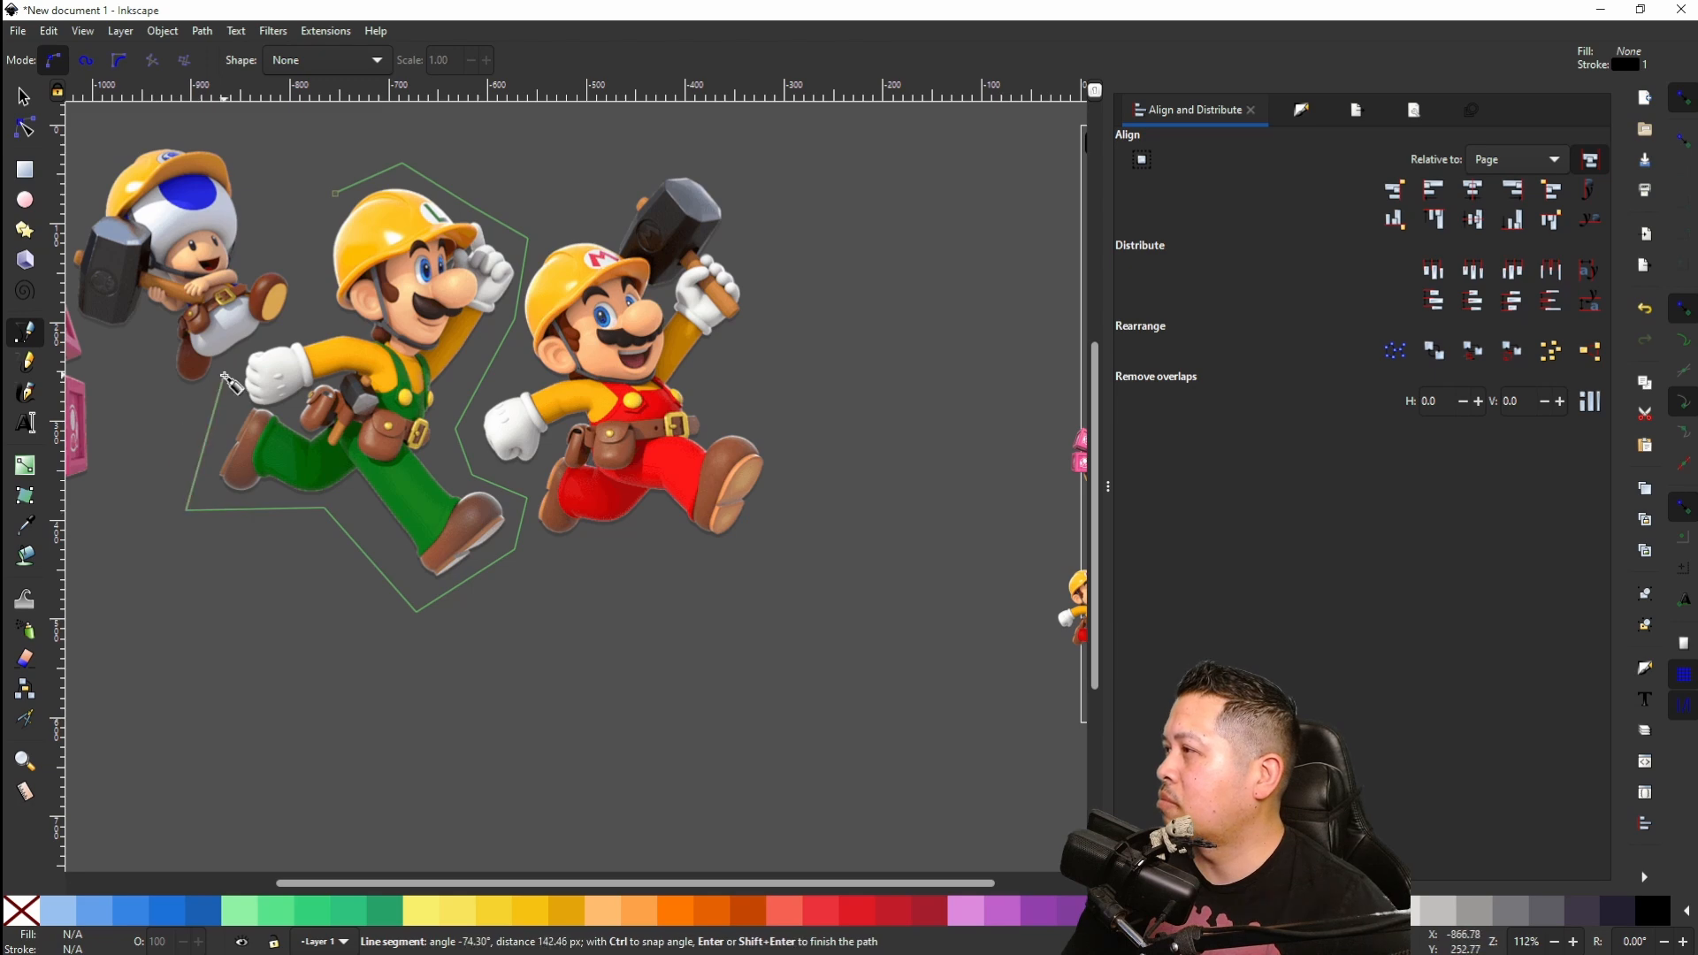
pyautogui.click(303, 312)
pyautogui.click(335, 193)
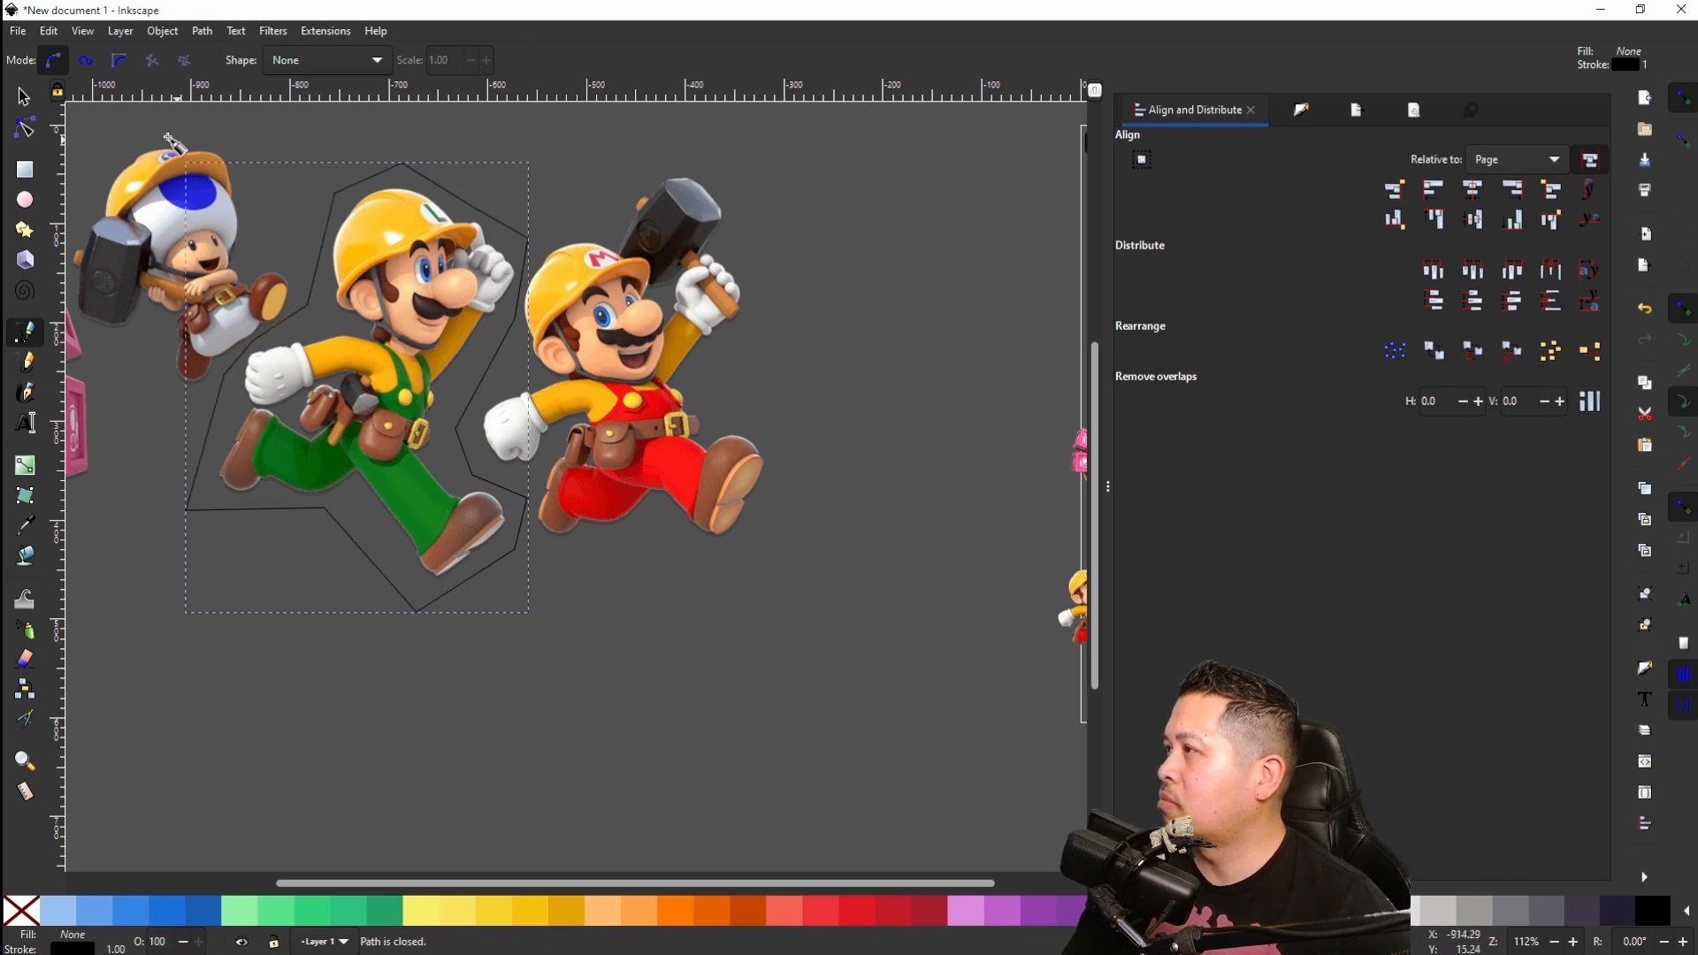
# Step: Clip the group image to the path drawn around Luigi
pyautogui.click(23, 98)
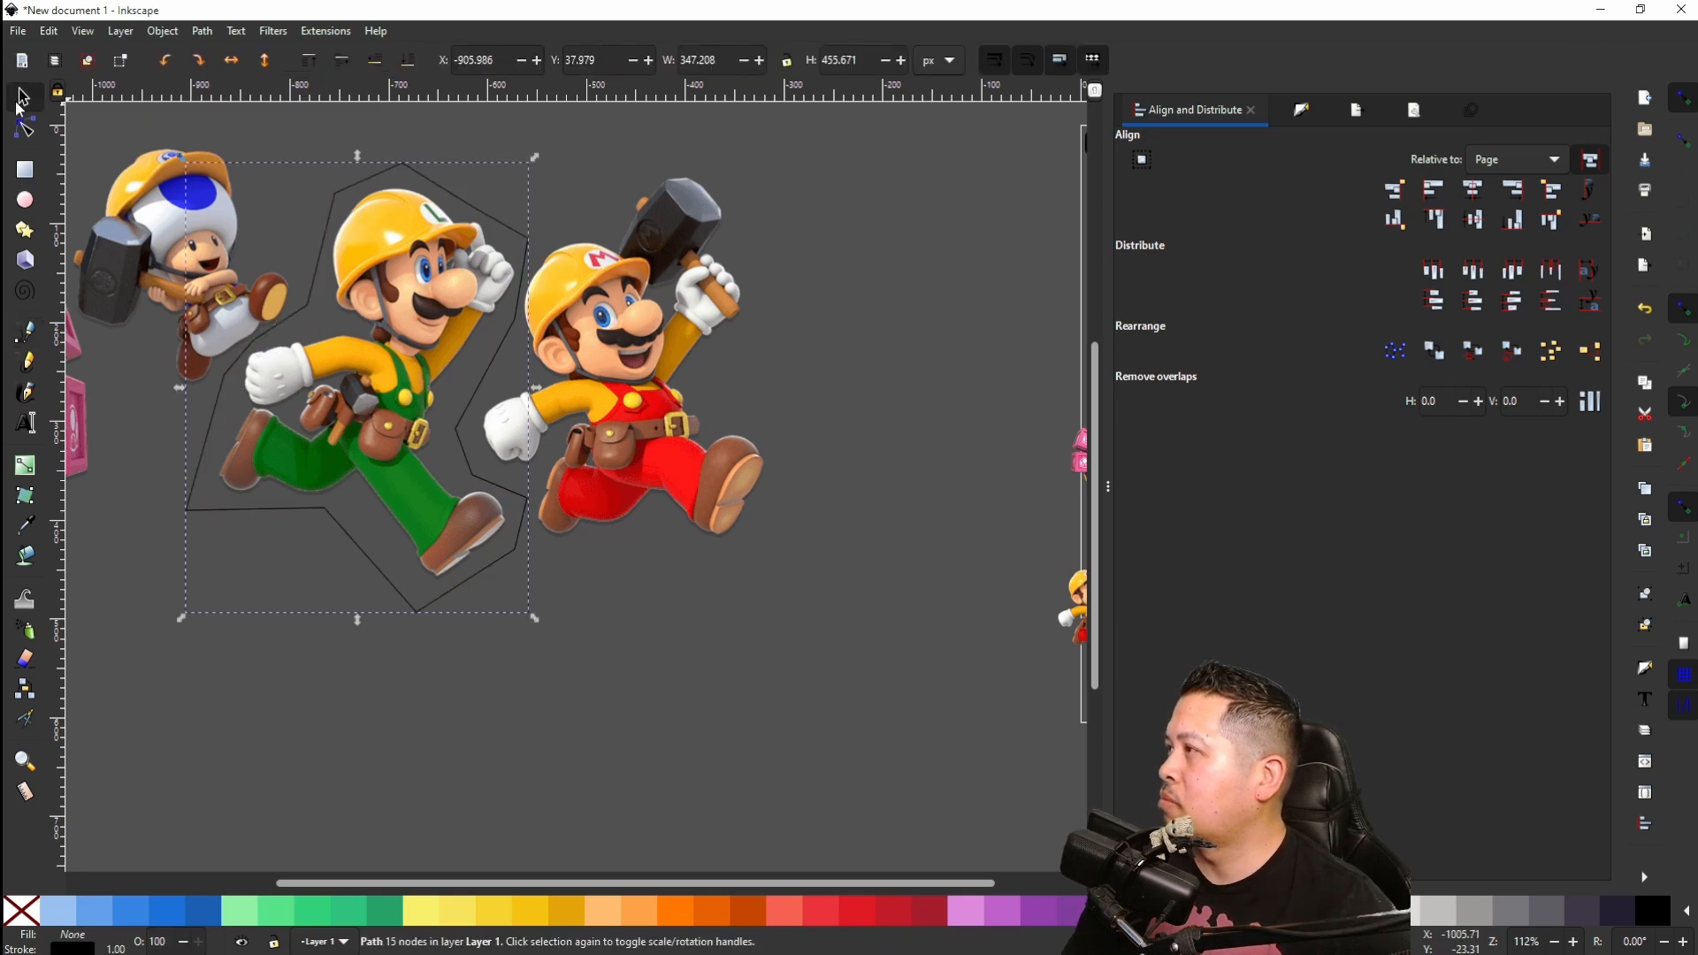
pyautogui.keyDown('shift'); pyautogui.click(184, 206); pyautogui.keyUp('shift')
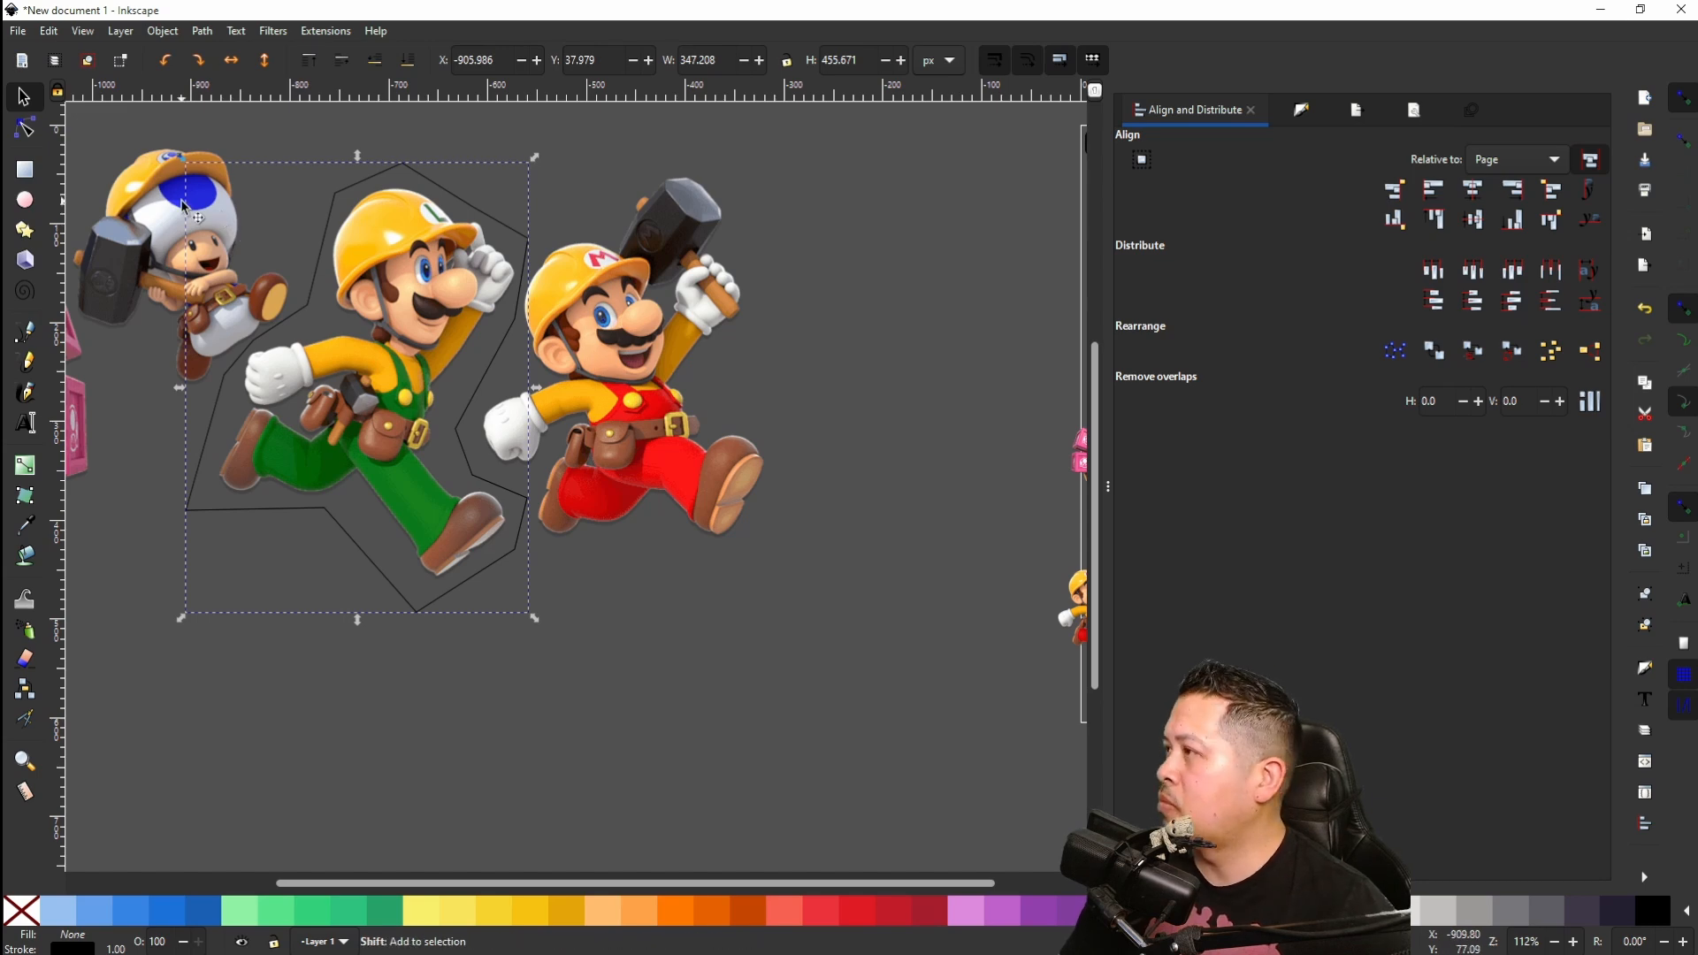
pyautogui.click(162, 31)
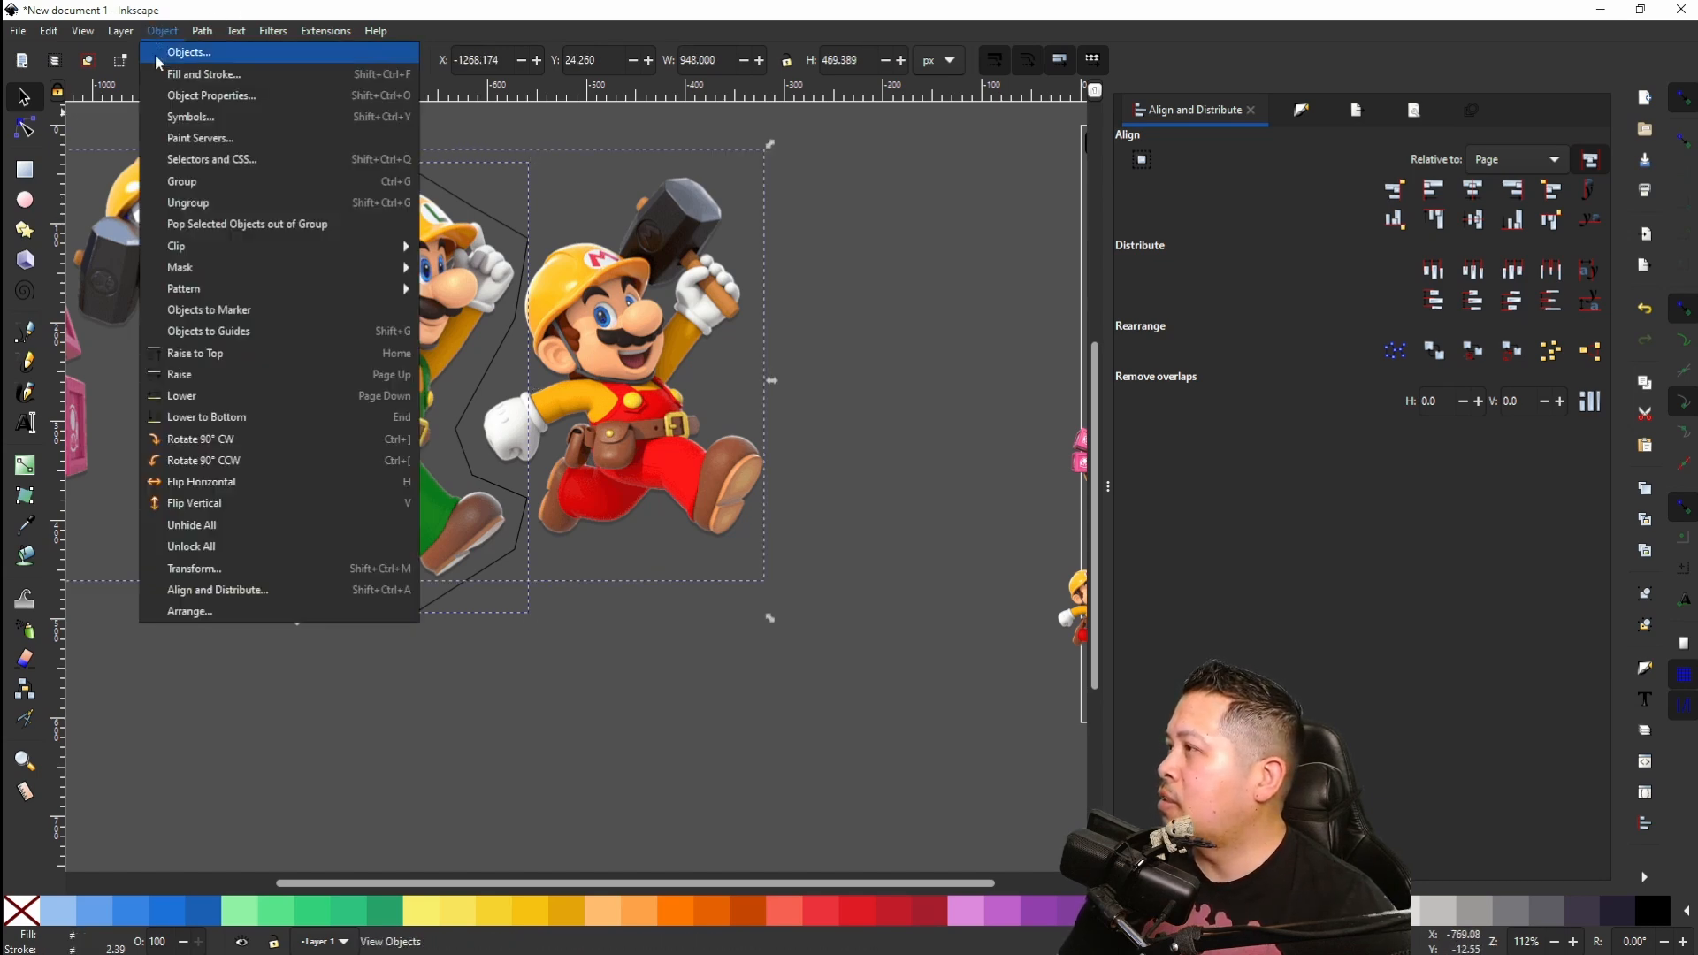
pyautogui.moveTo(165, 246)
pyautogui.click(451, 246)
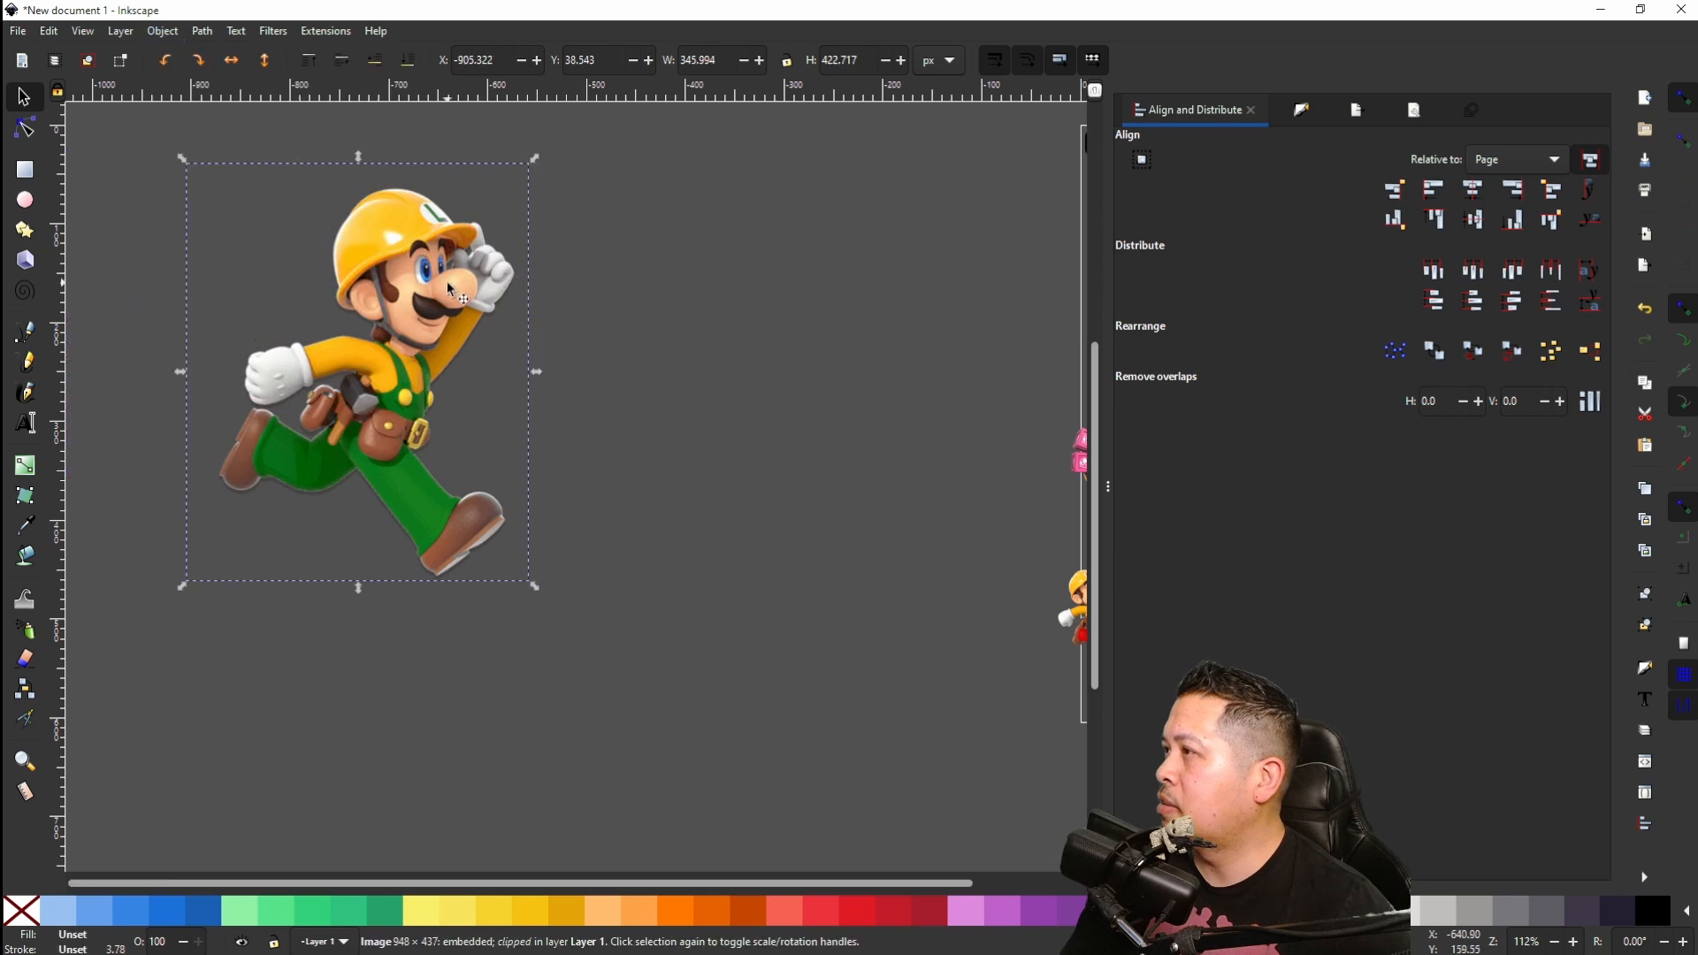
# Step: Bring the clipped Luigi over to the spine strip and scale him down to about 85 × 104 px
pyautogui.moveTo(433, 297); pyautogui.dragTo(943, 343)
pyautogui.hscroll(10, 412, 447)
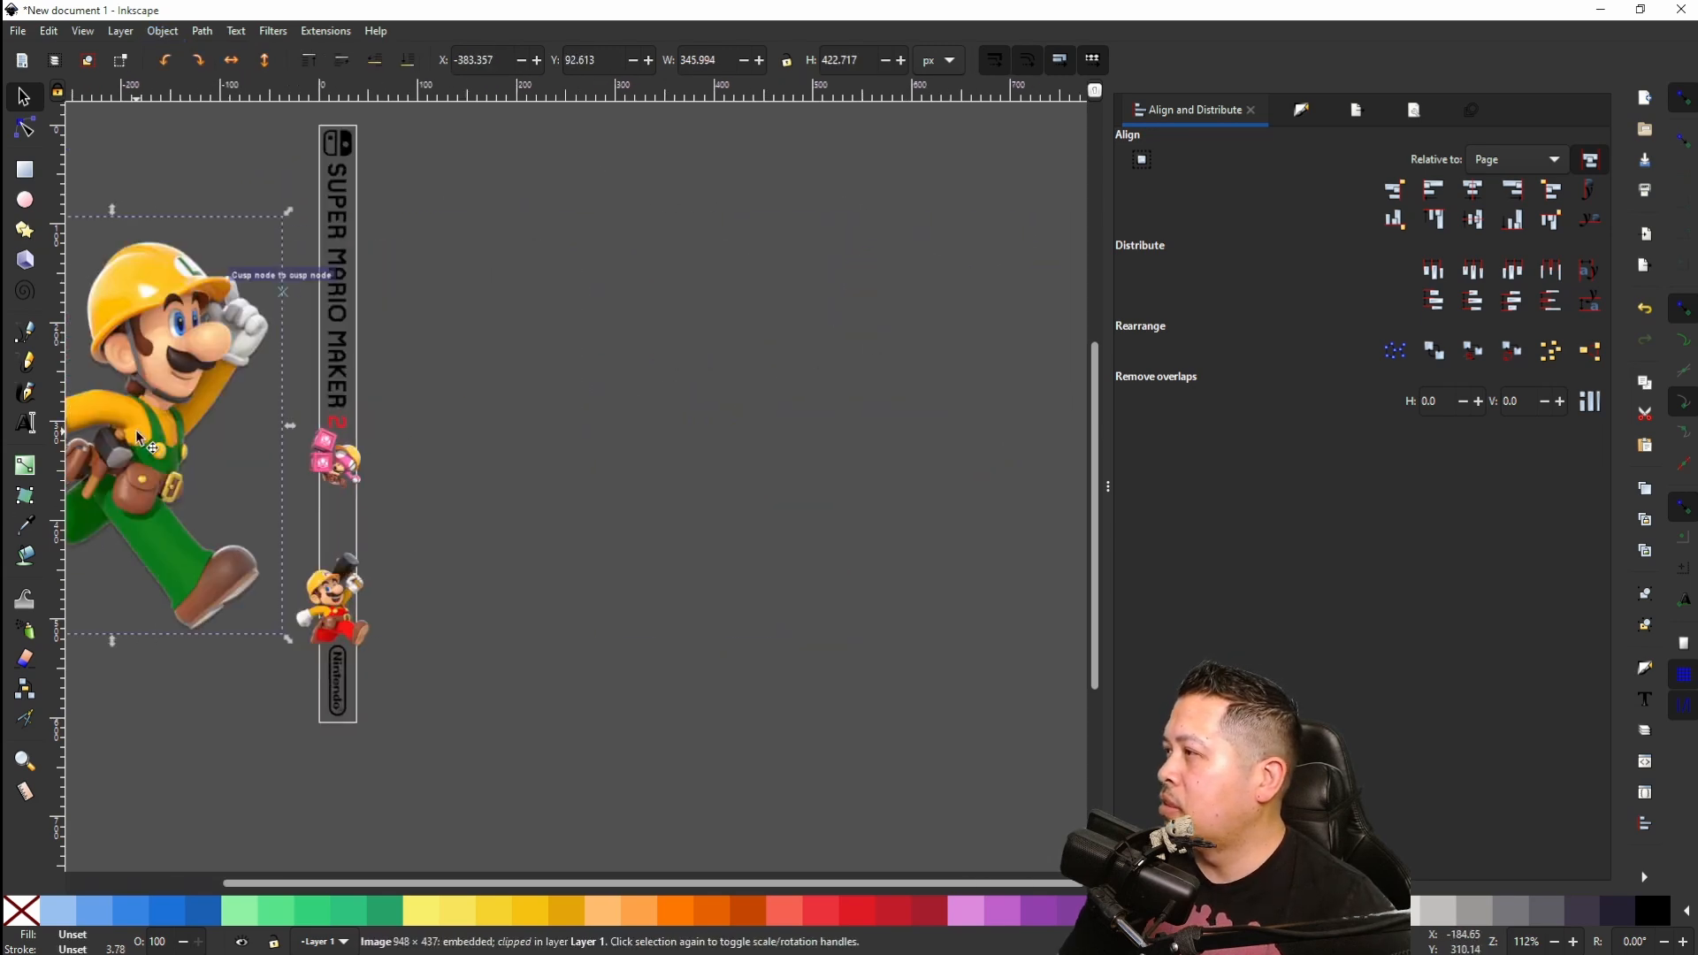
pyautogui.moveTo(135, 428); pyautogui.dragTo(342, 468)
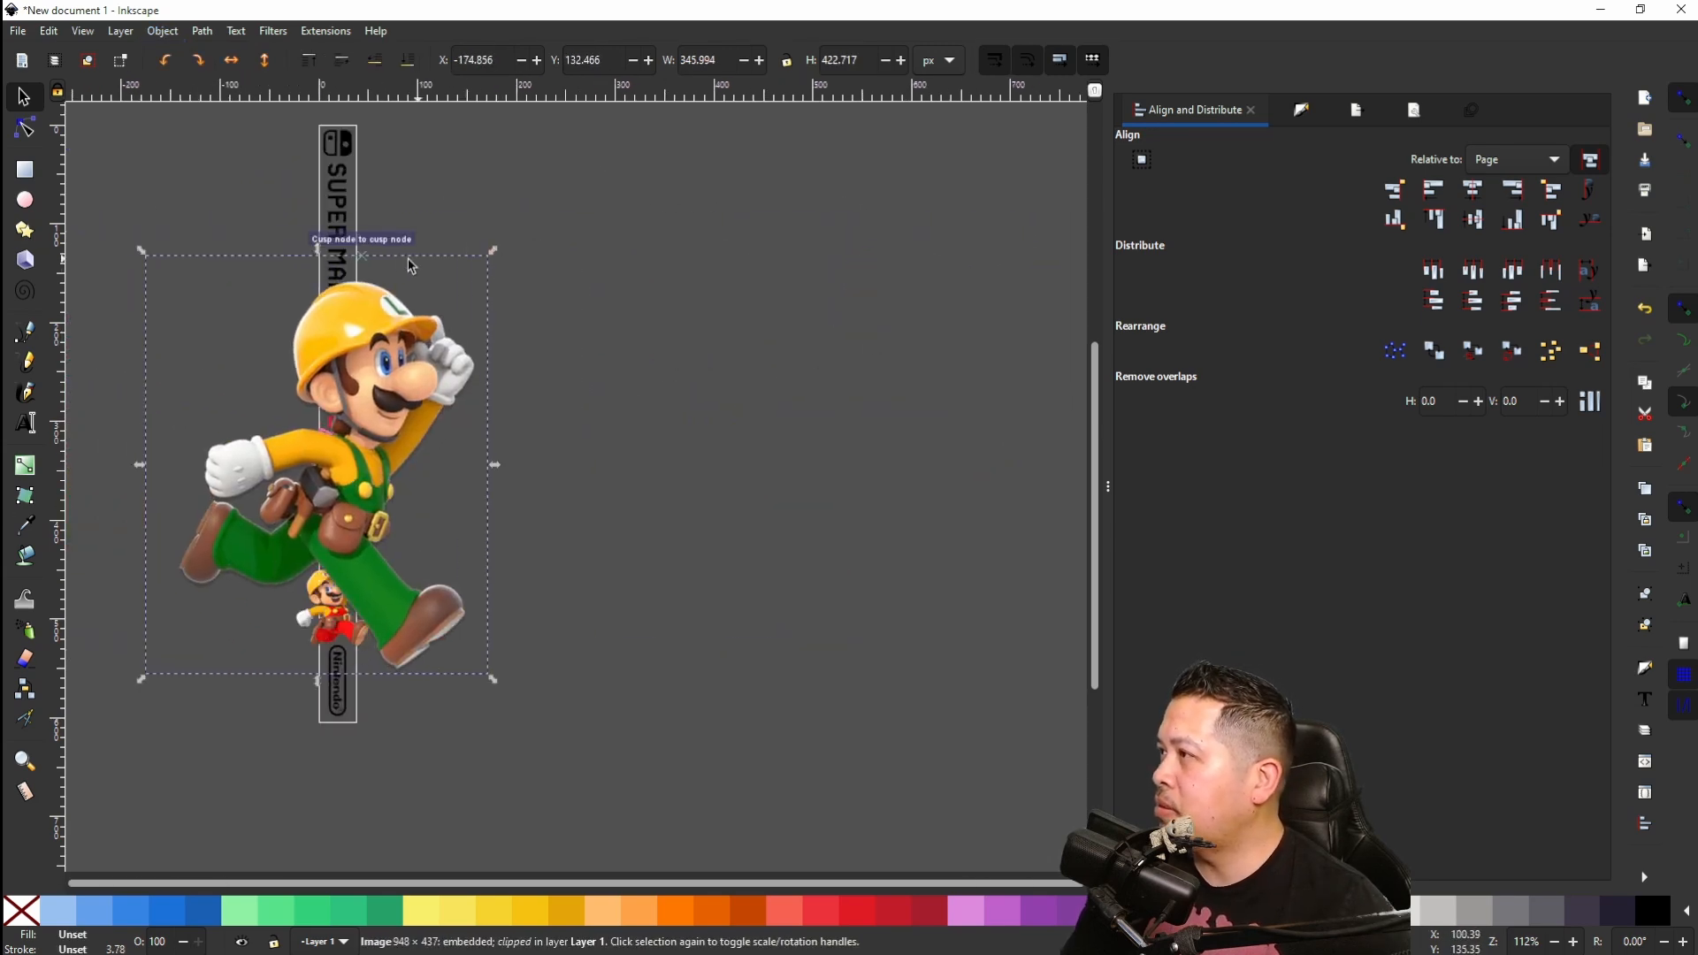
pyautogui.moveTo(310, 254); pyautogui.dragTo(320, 576)
# Step: Place Luigi on the spine strip between Toadette and Mario, overlapping Mario's hammer and helmet, and lower him behind Mario
pyautogui.scroll(4, 324, 581)
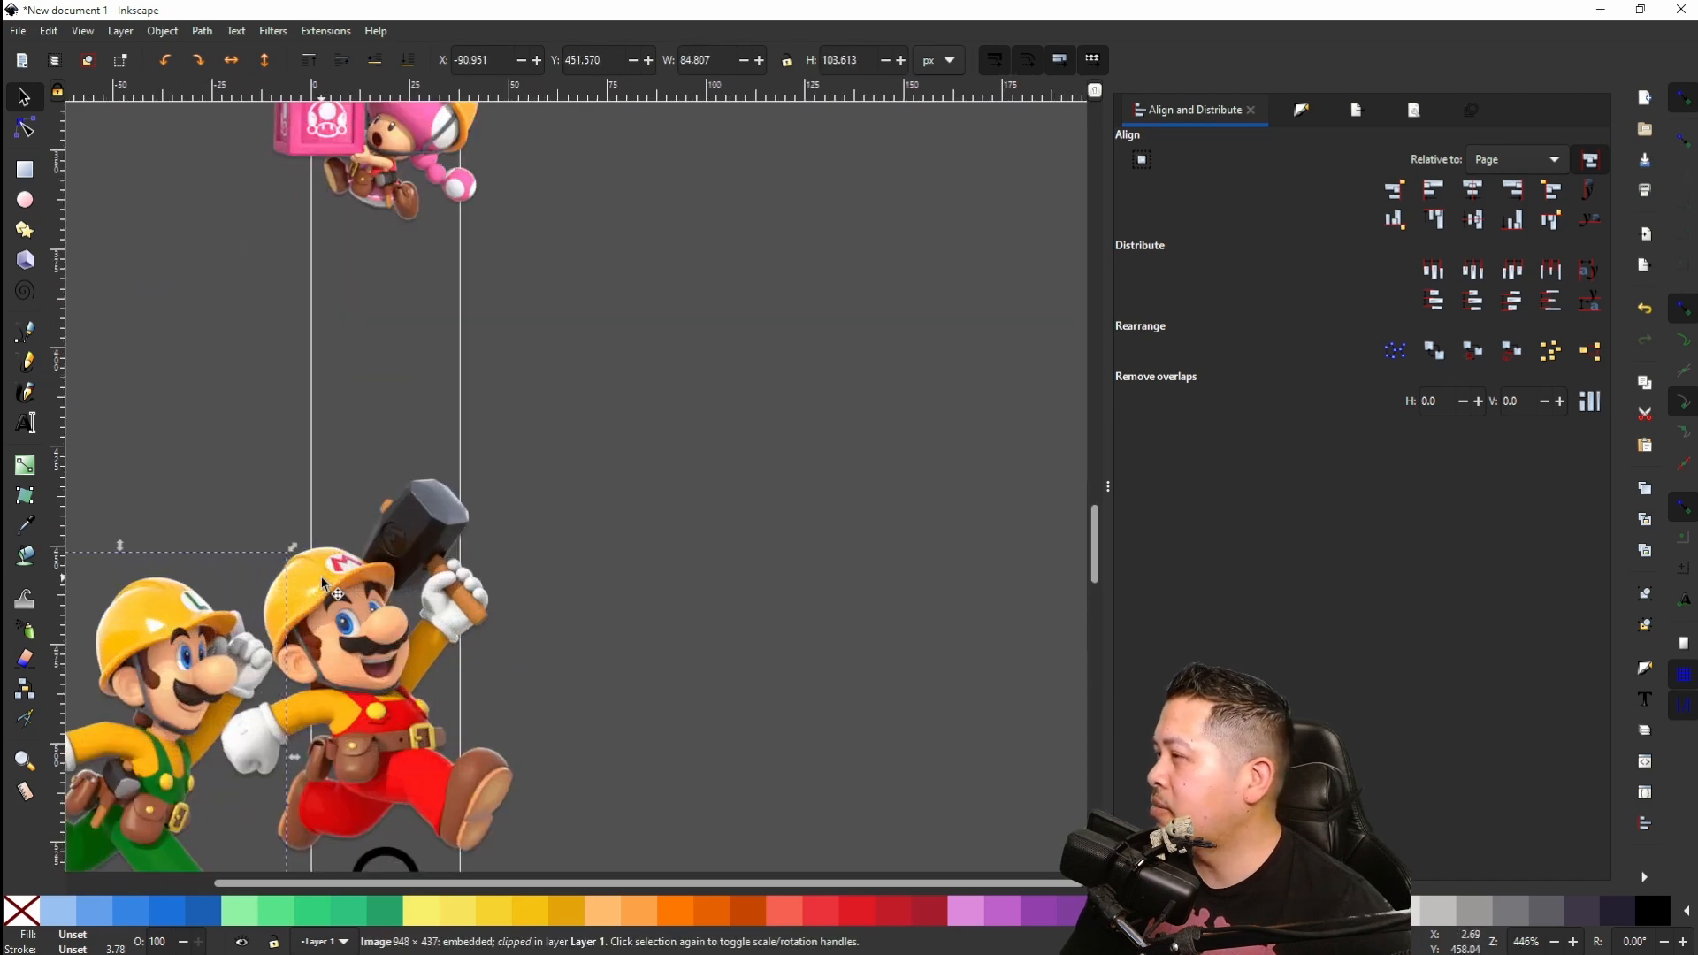
pyautogui.moveTo(145, 697); pyautogui.dragTo(358, 407)
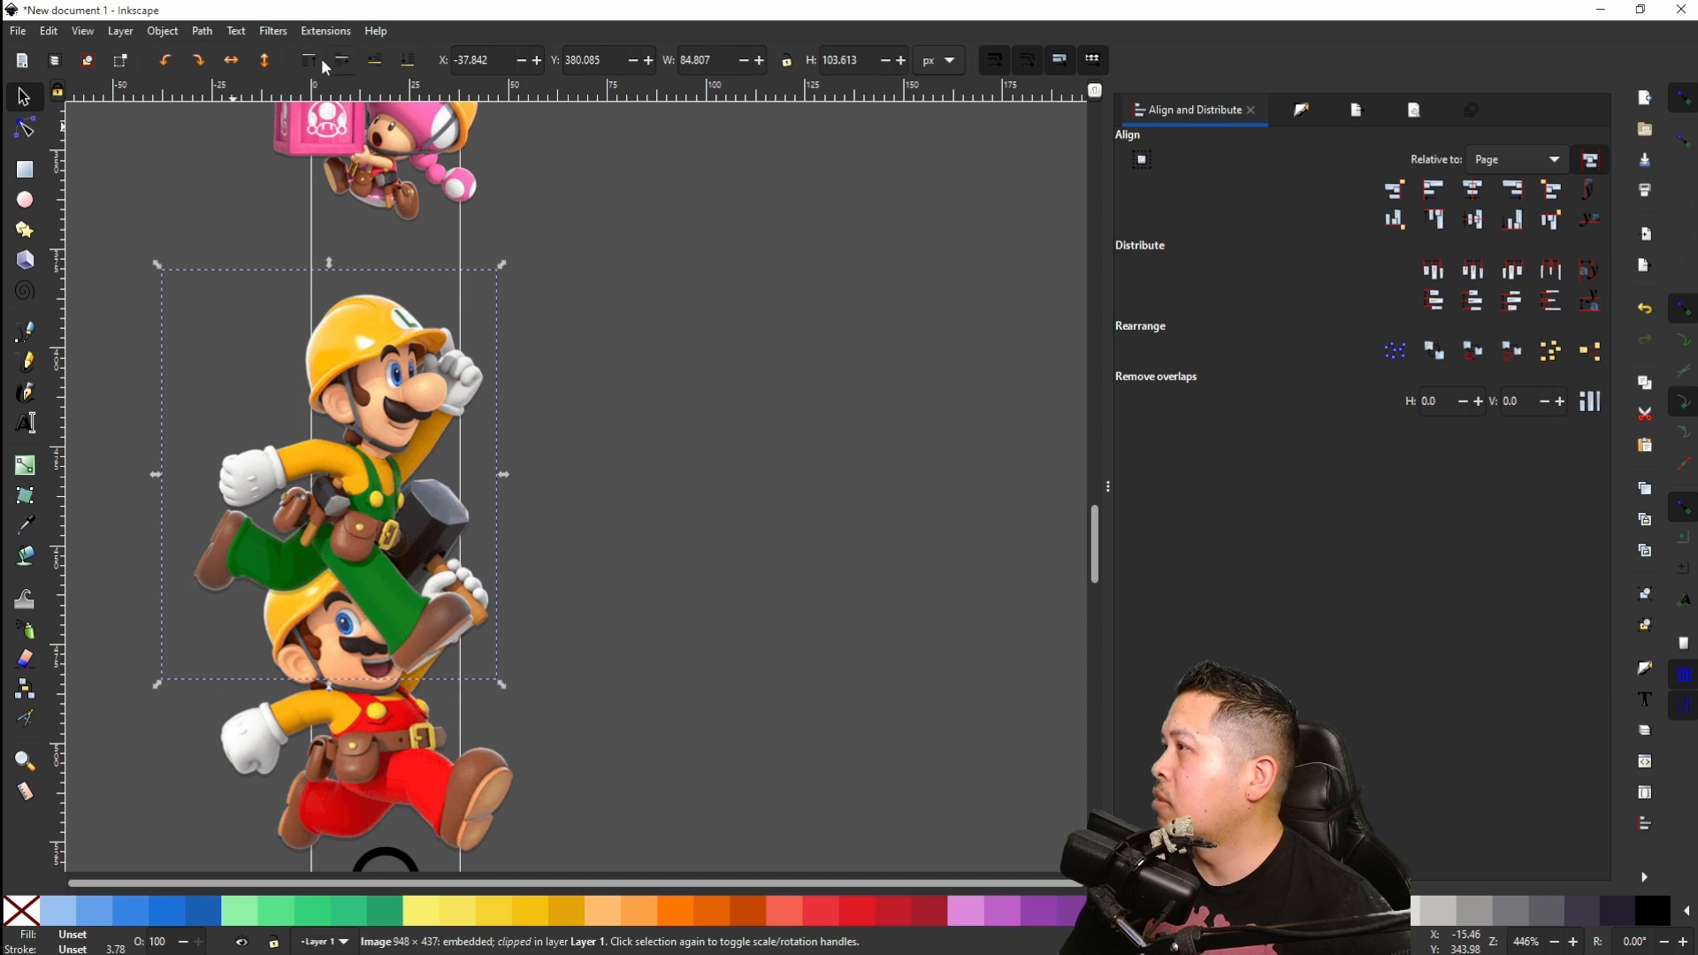
pyautogui.click(372, 68)
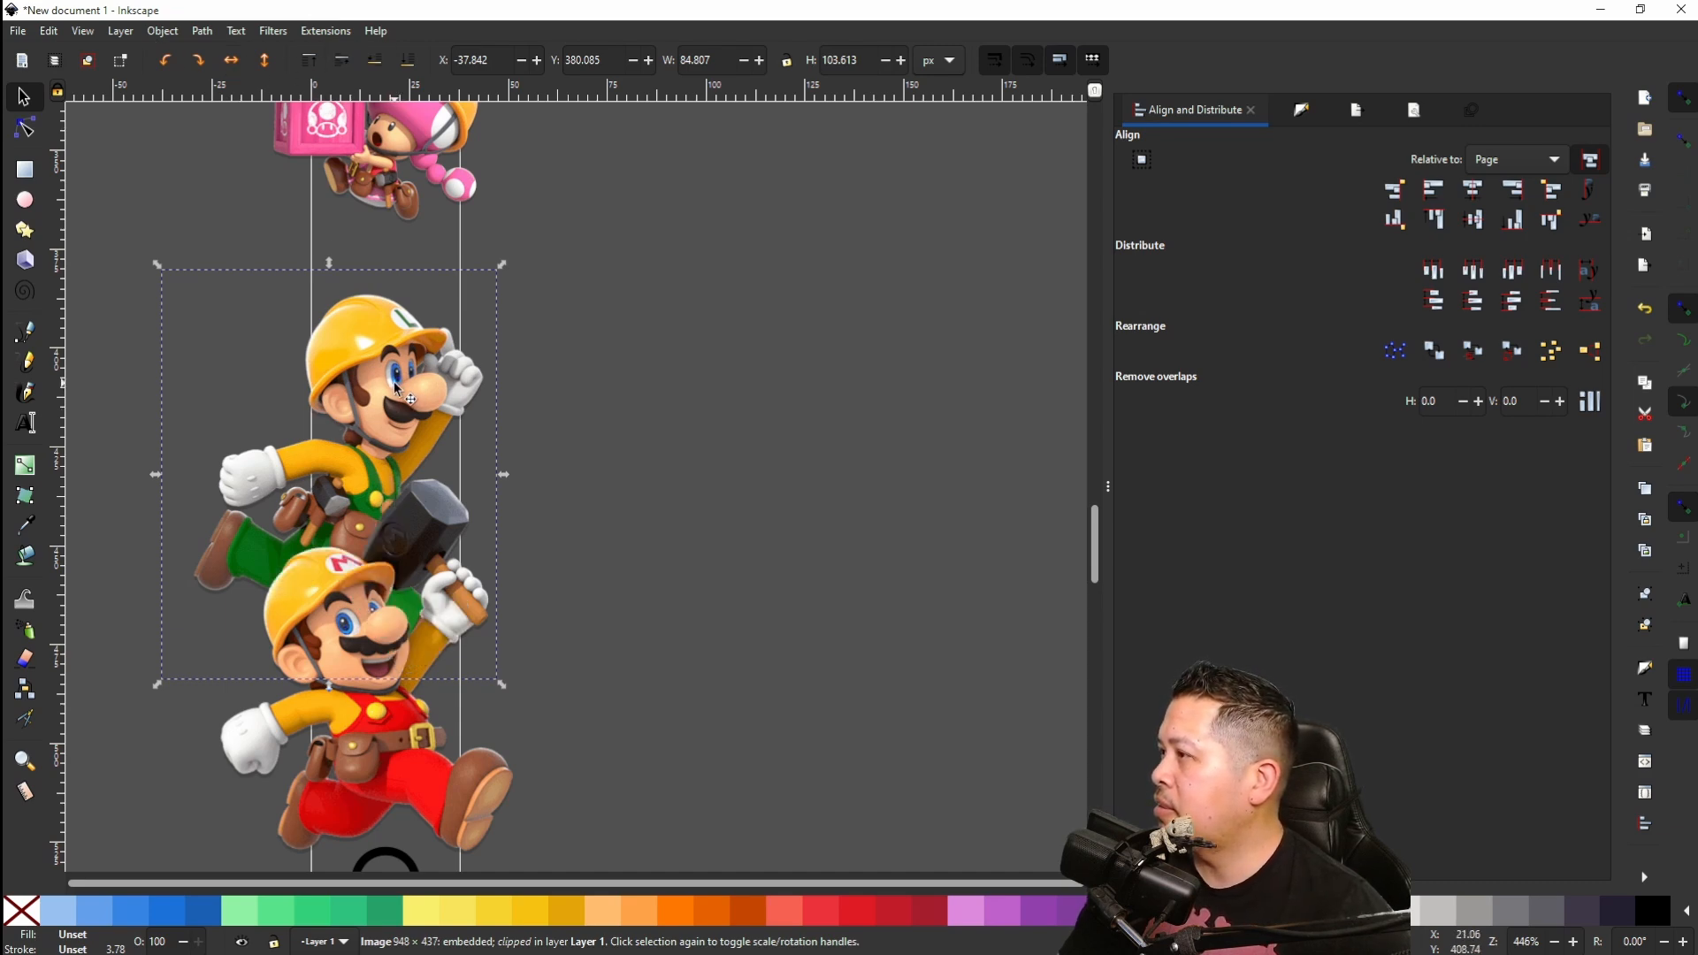
pyautogui.moveTo(390, 378); pyautogui.dragTo(388, 387)
pyautogui.scroll(3, 387, 385)
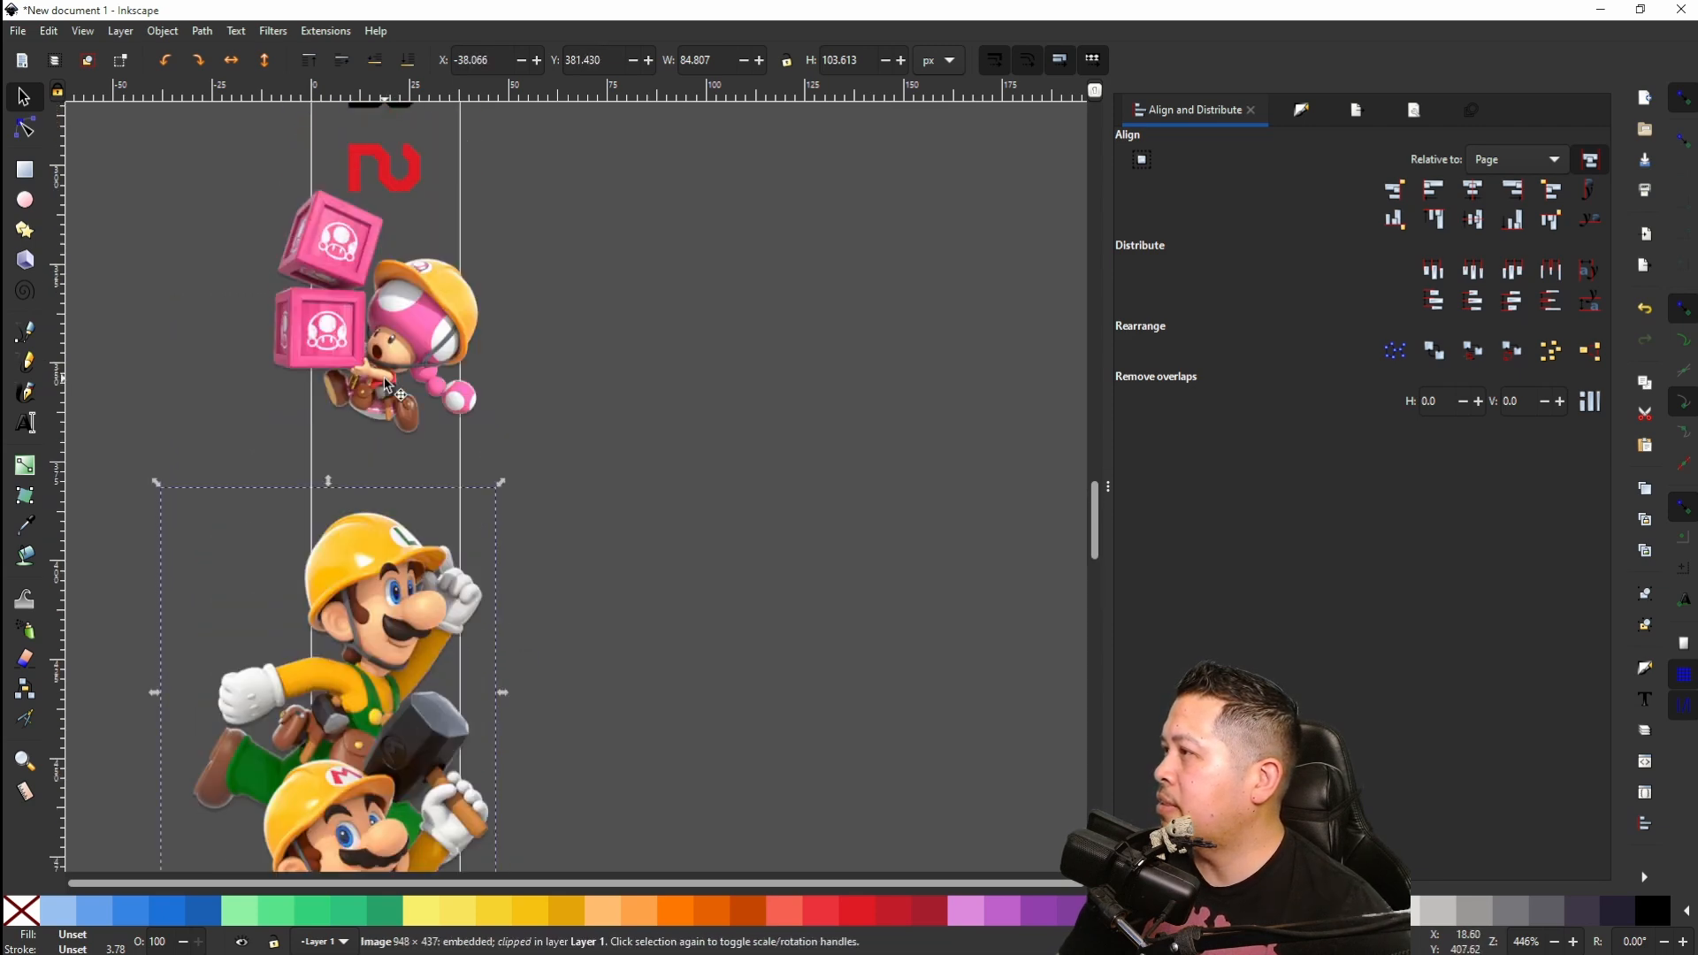
pyautogui.scroll(-3, 390, 363)
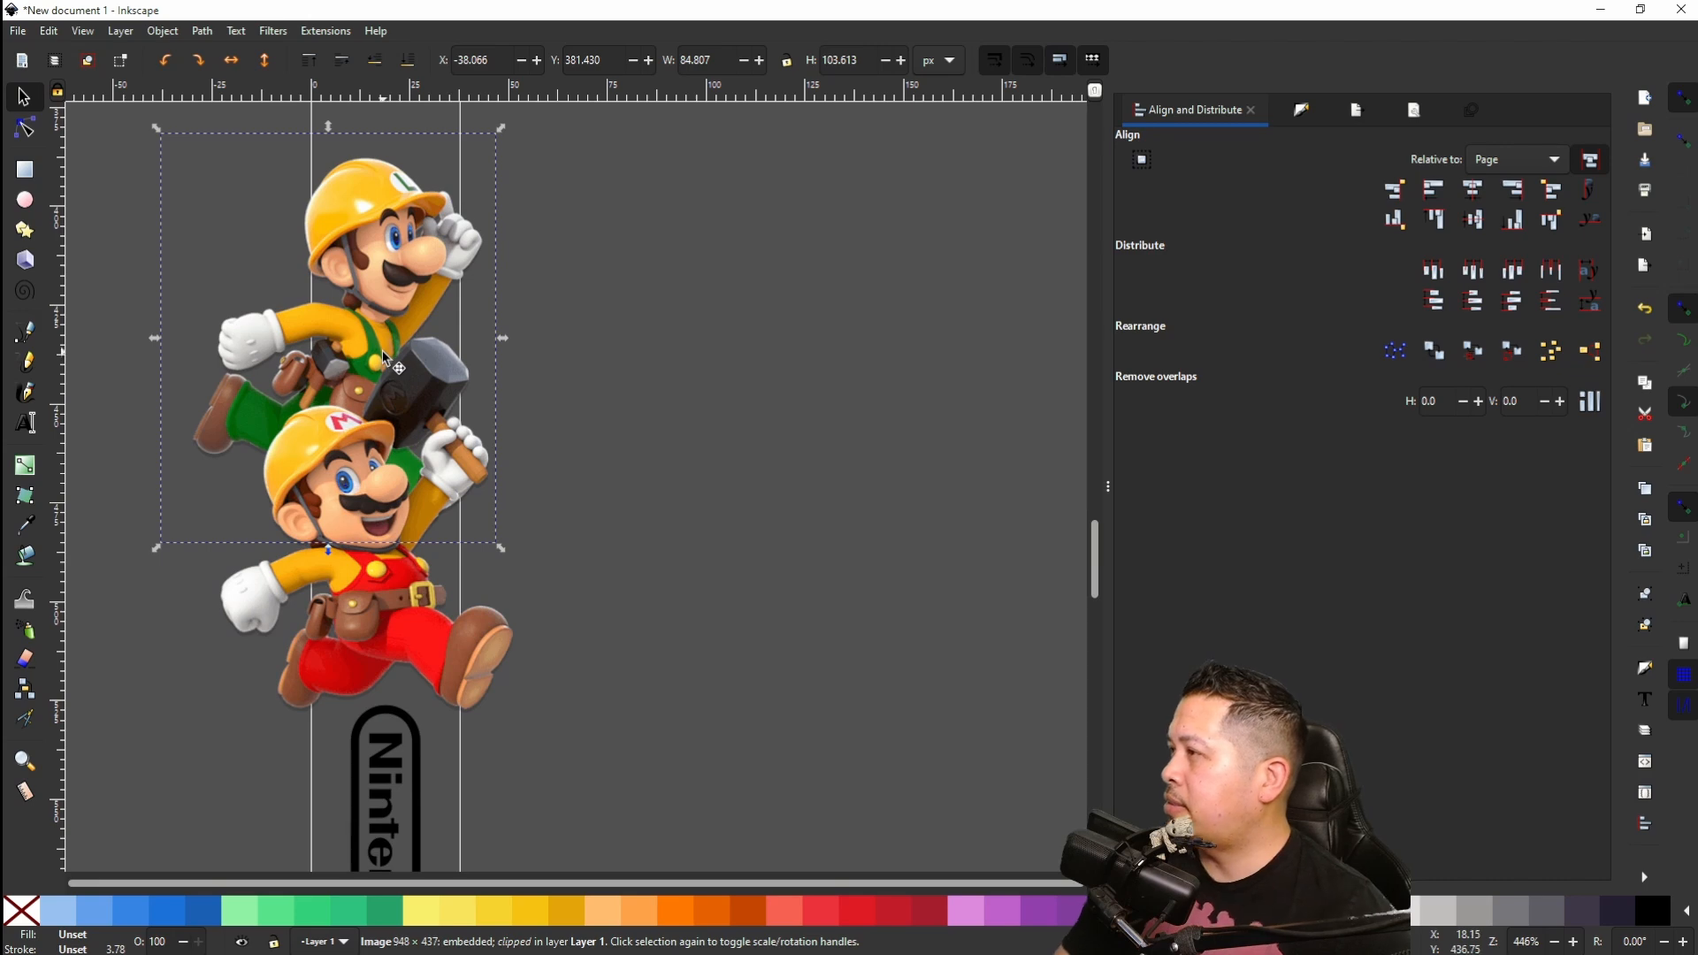
# Step: Import the group image char-all (2) from the Downloads folder and move it to the empty canvas right of the spine strip
pyautogui.click(25, 37)
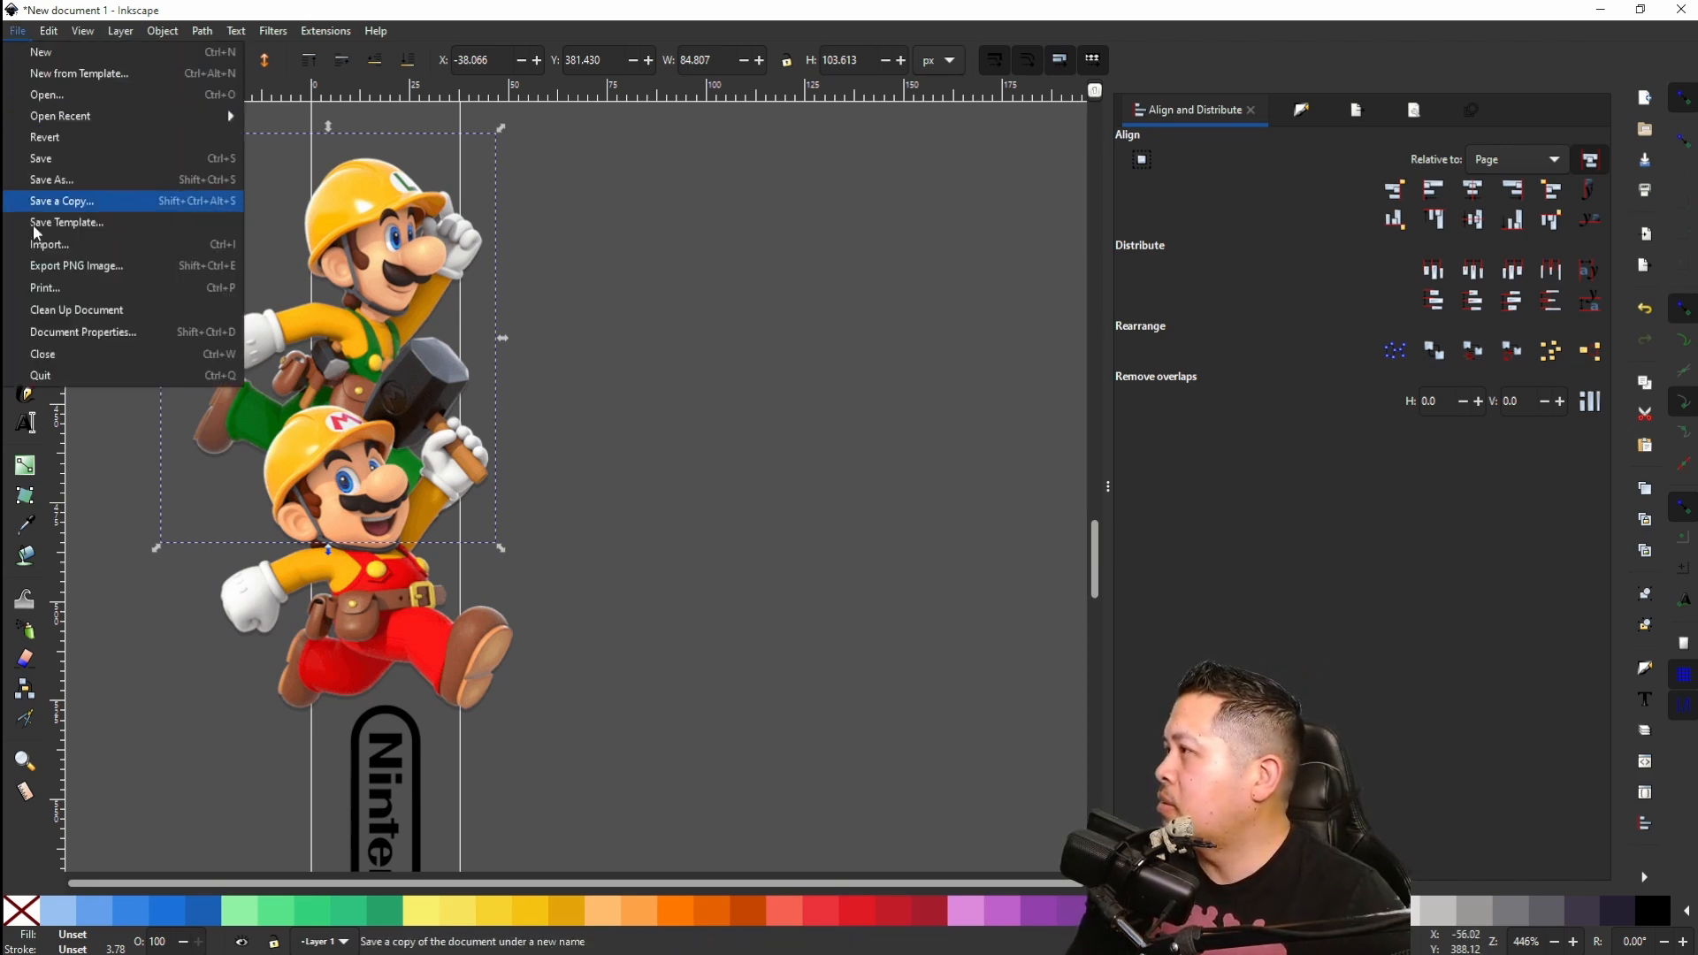
pyautogui.click(59, 248)
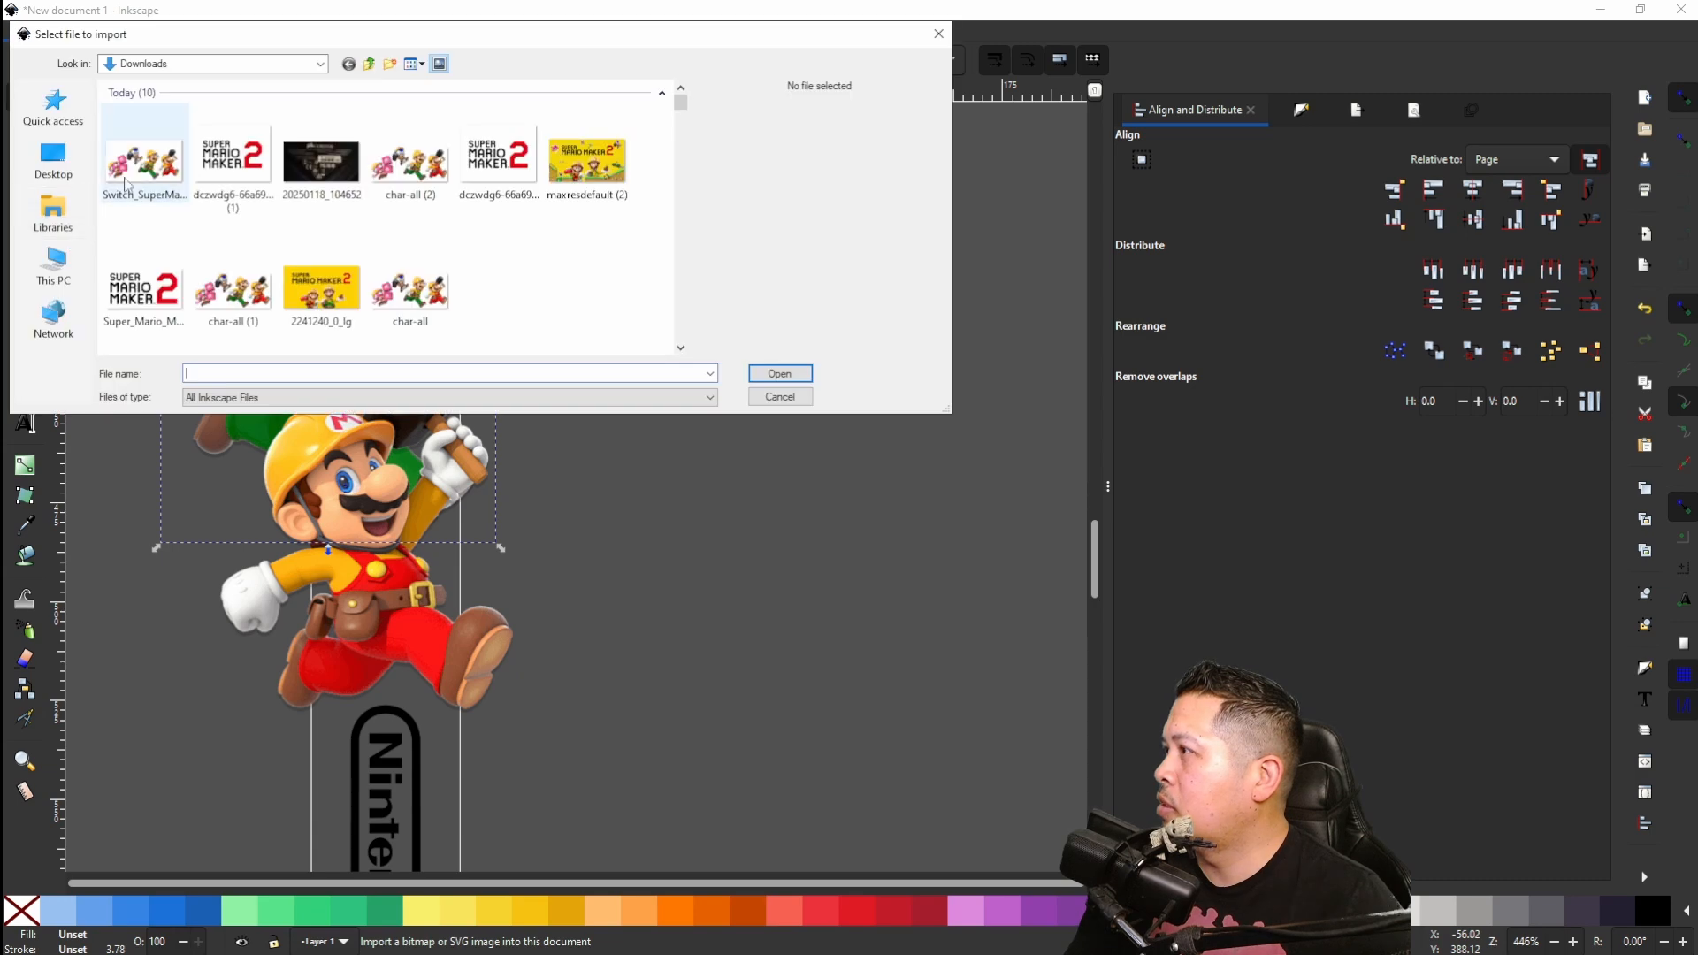
pyautogui.click(410, 159)
pyautogui.click(780, 373)
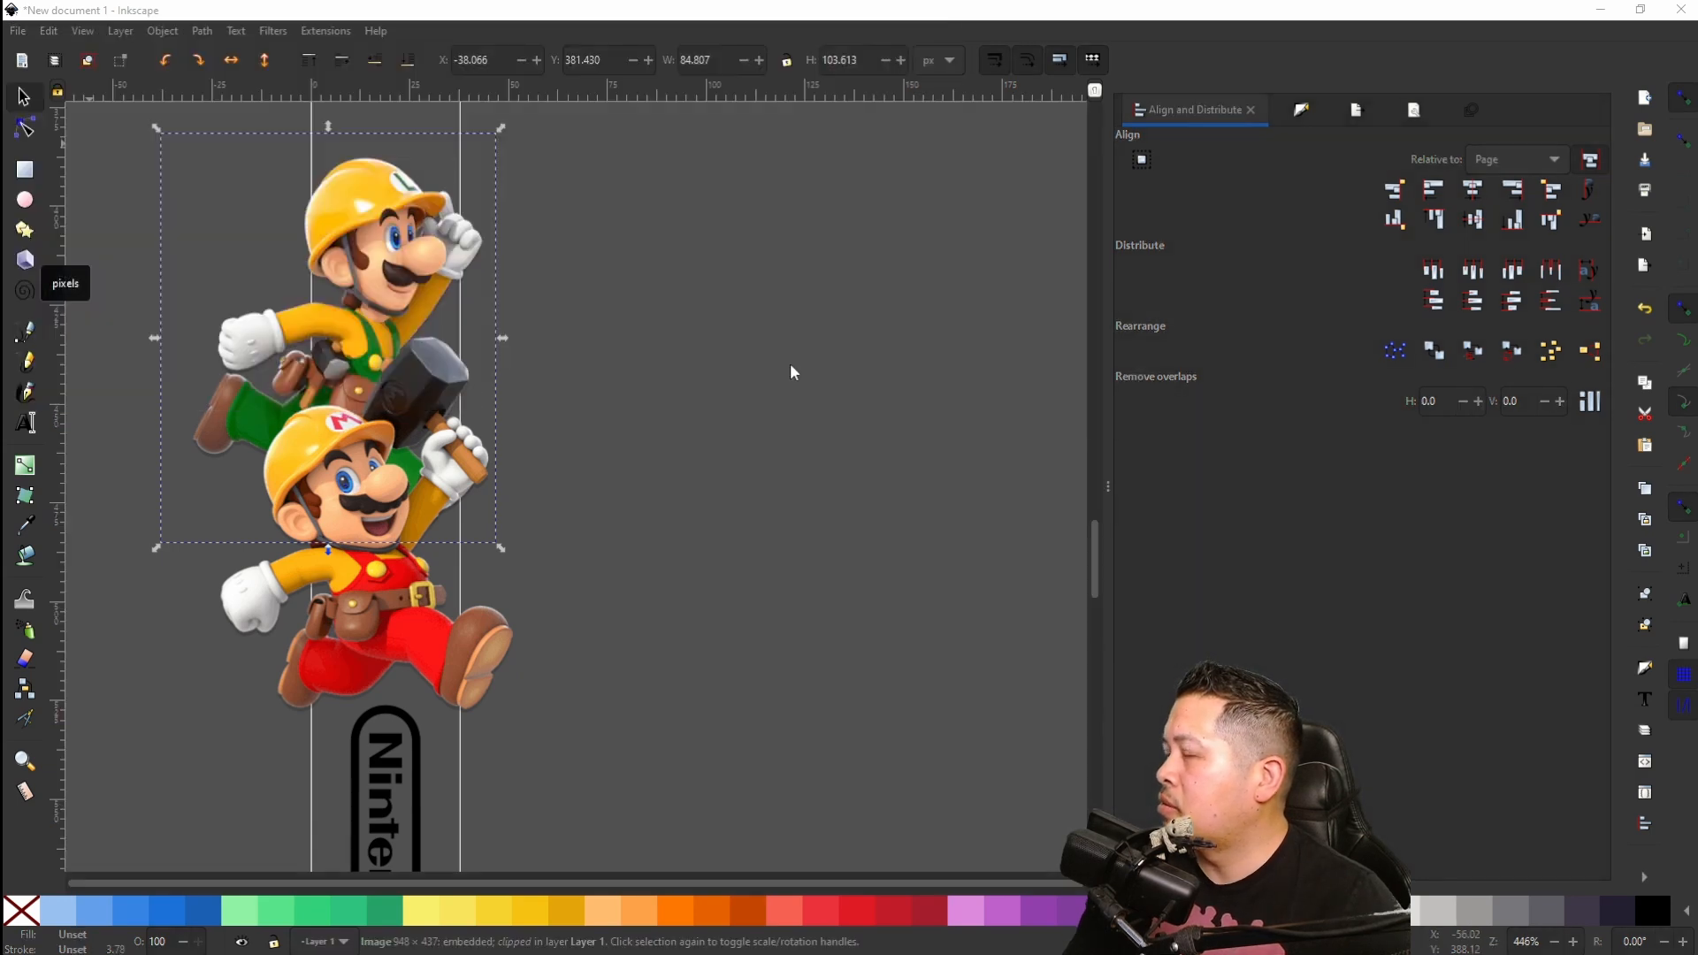
pyautogui.scroll(-5, 762, 358)
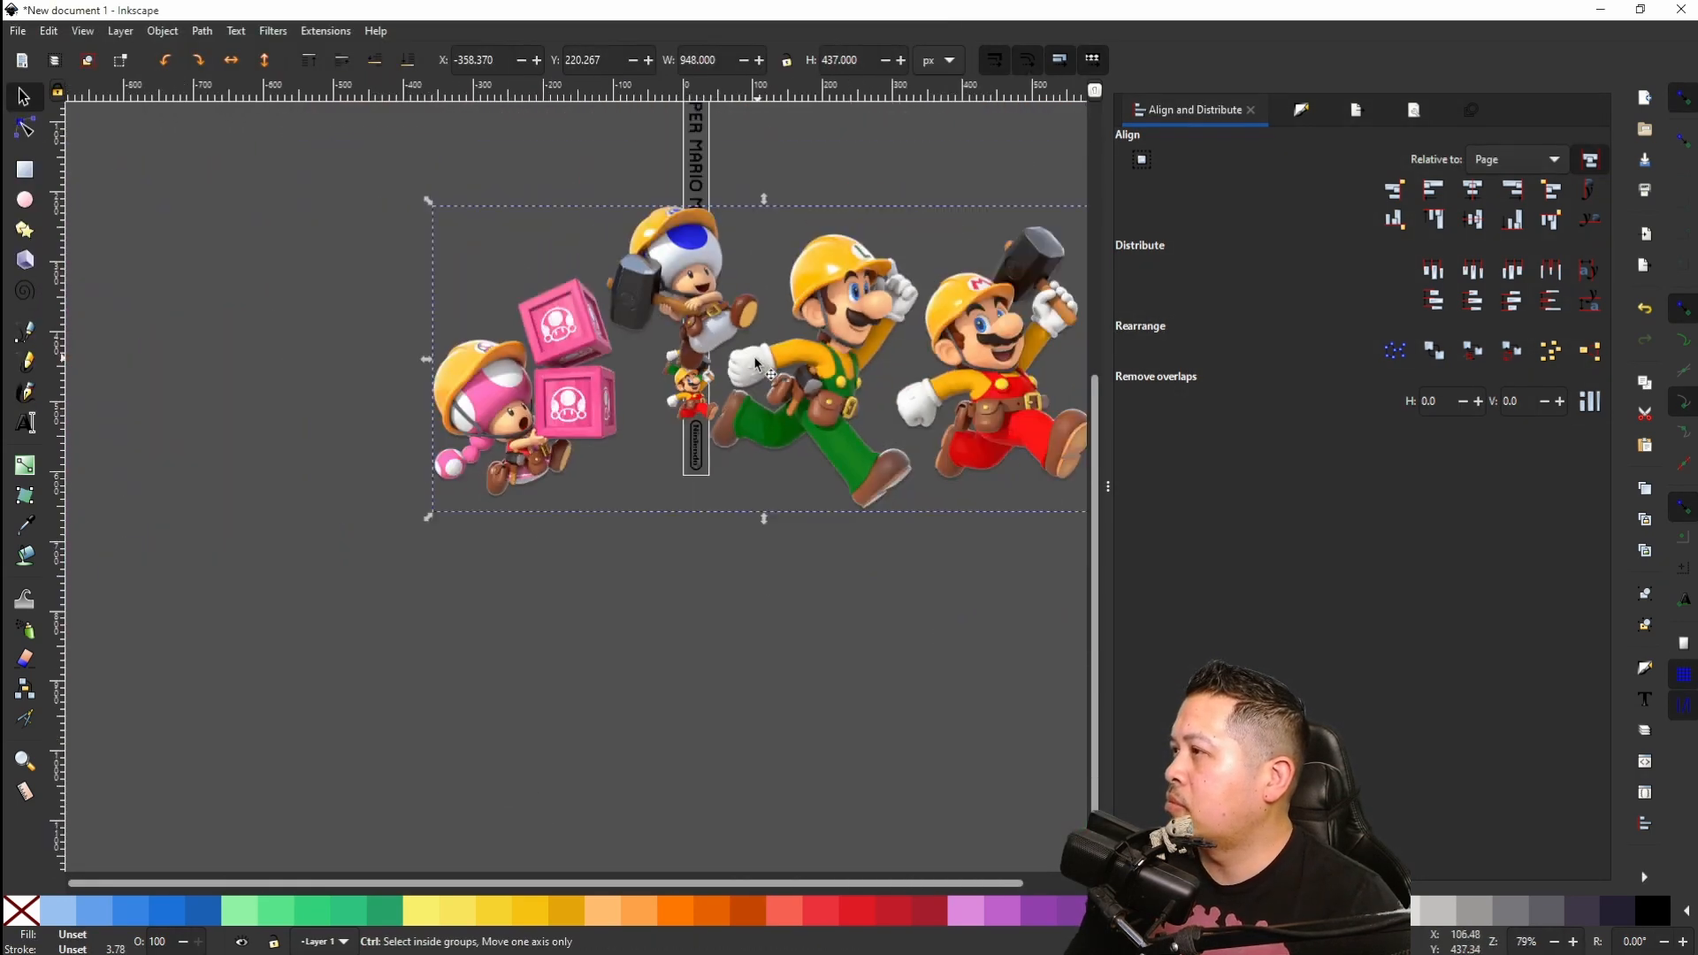
pyautogui.moveTo(701, 310); pyautogui.dragTo(377, 318)
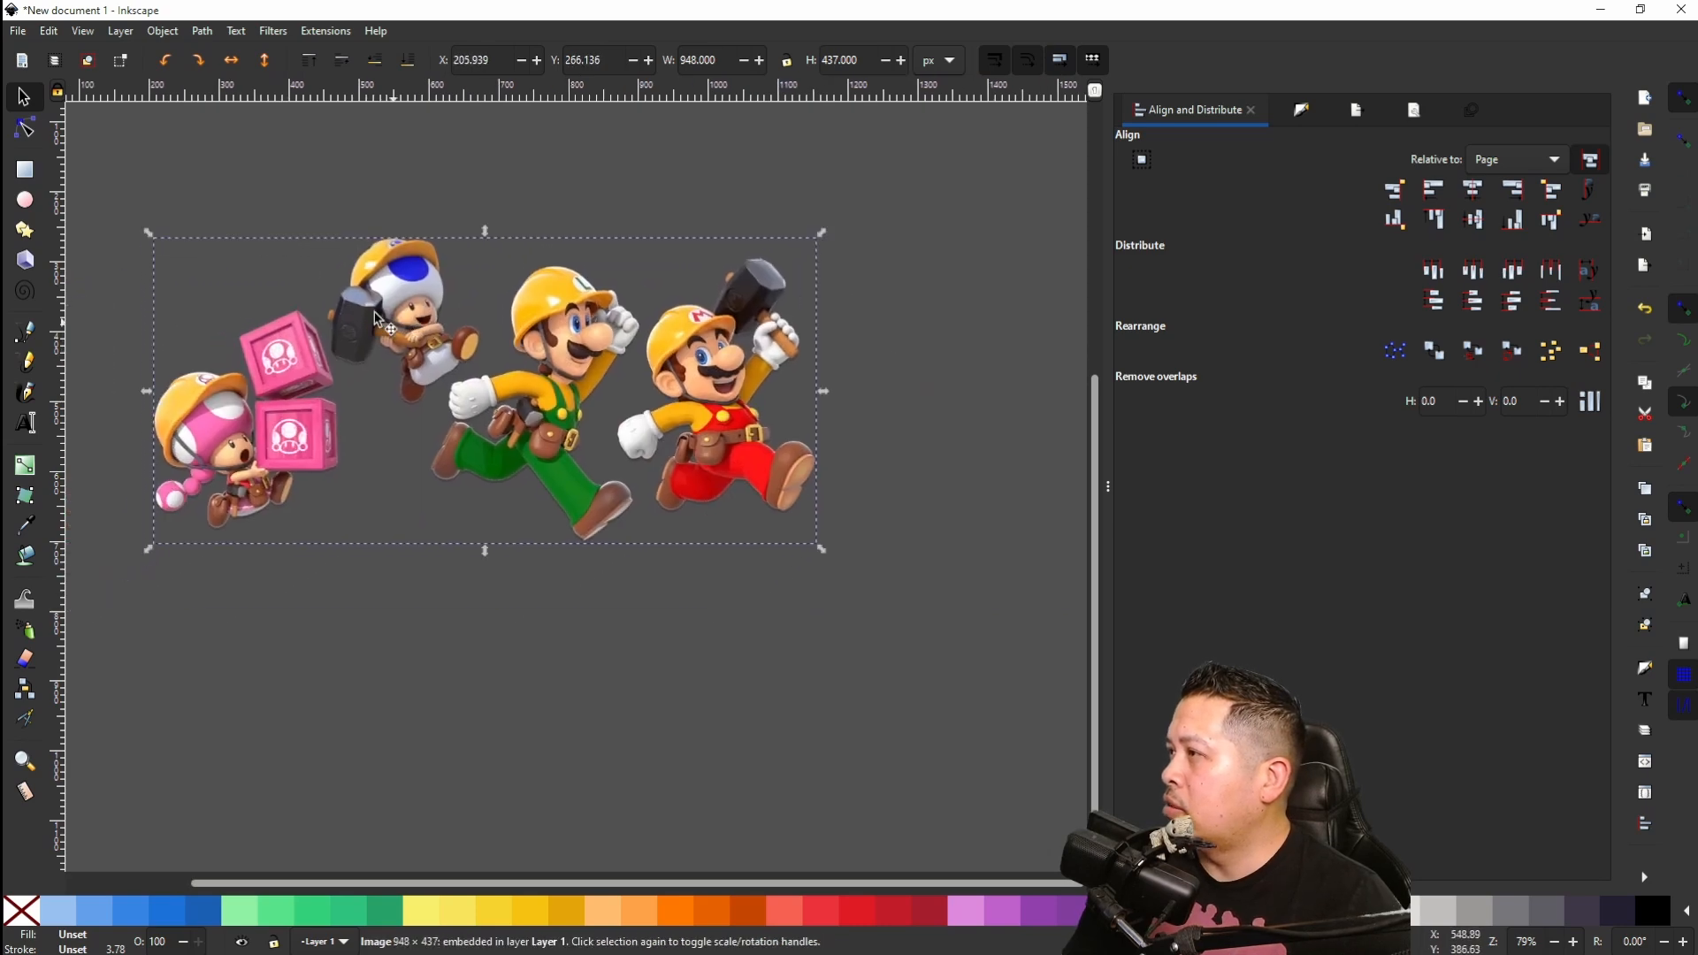
# Step: Draw a closed path around the blue-spotted Toad and his hammer in the group image, about 242 × 257 px
pyautogui.click(35, 335)
pyautogui.scroll(4, 411, 270)
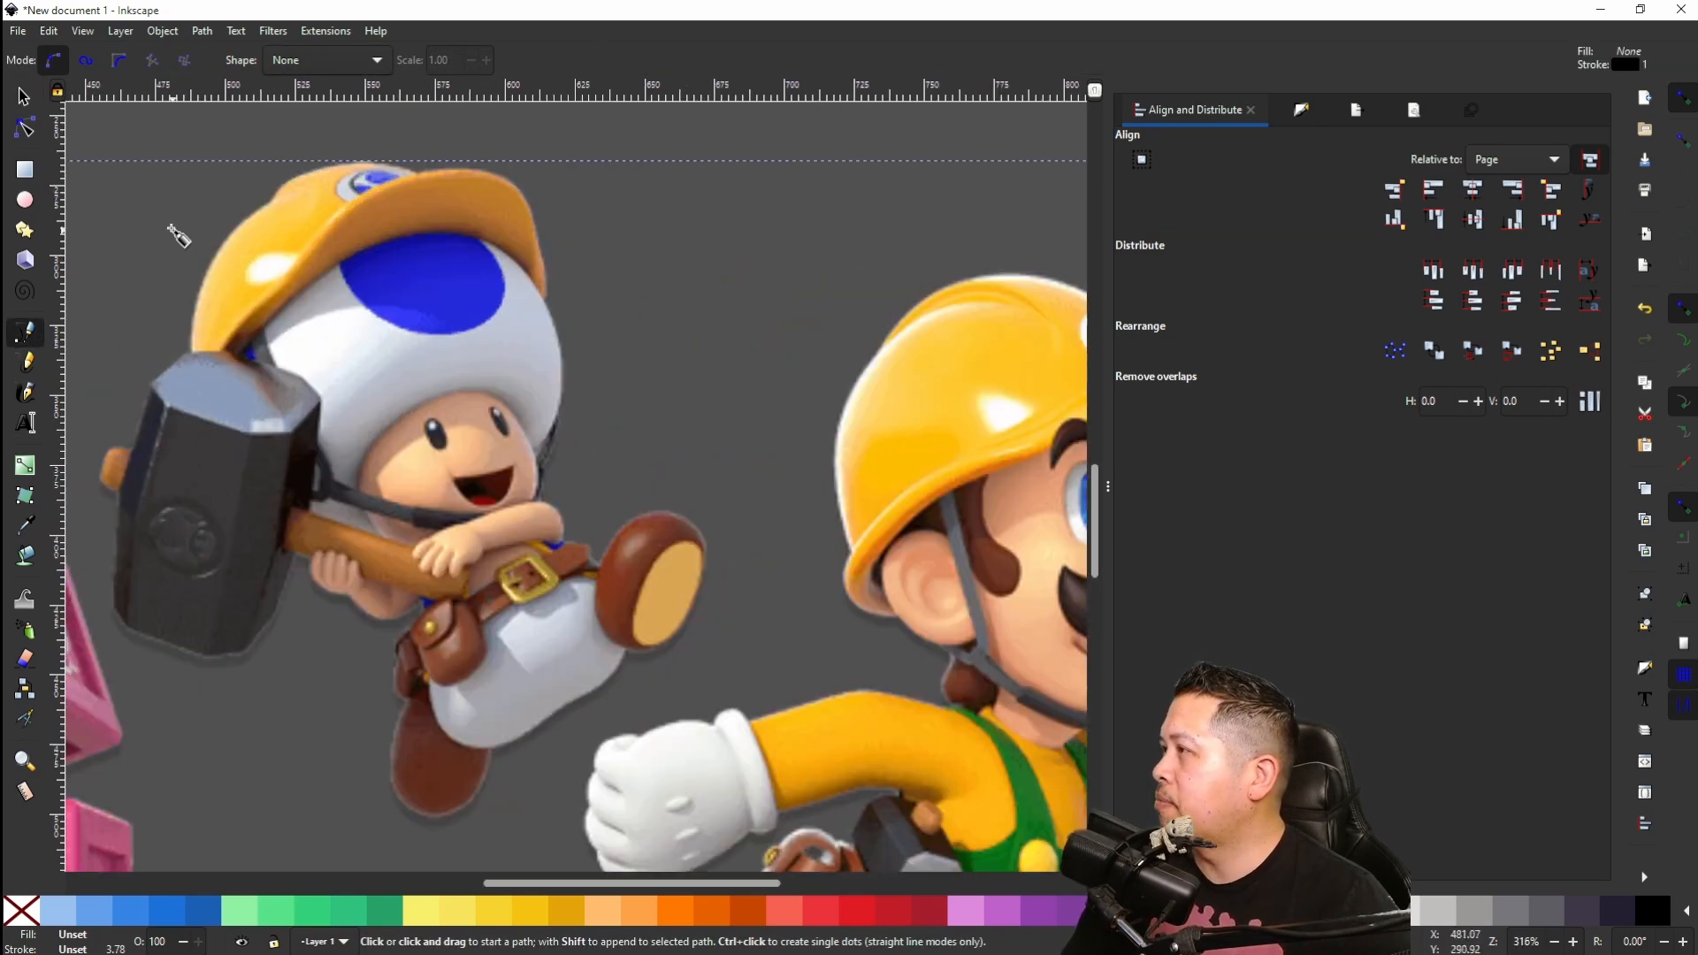
pyautogui.click(168, 222)
pyautogui.click(303, 129)
pyautogui.click(600, 167)
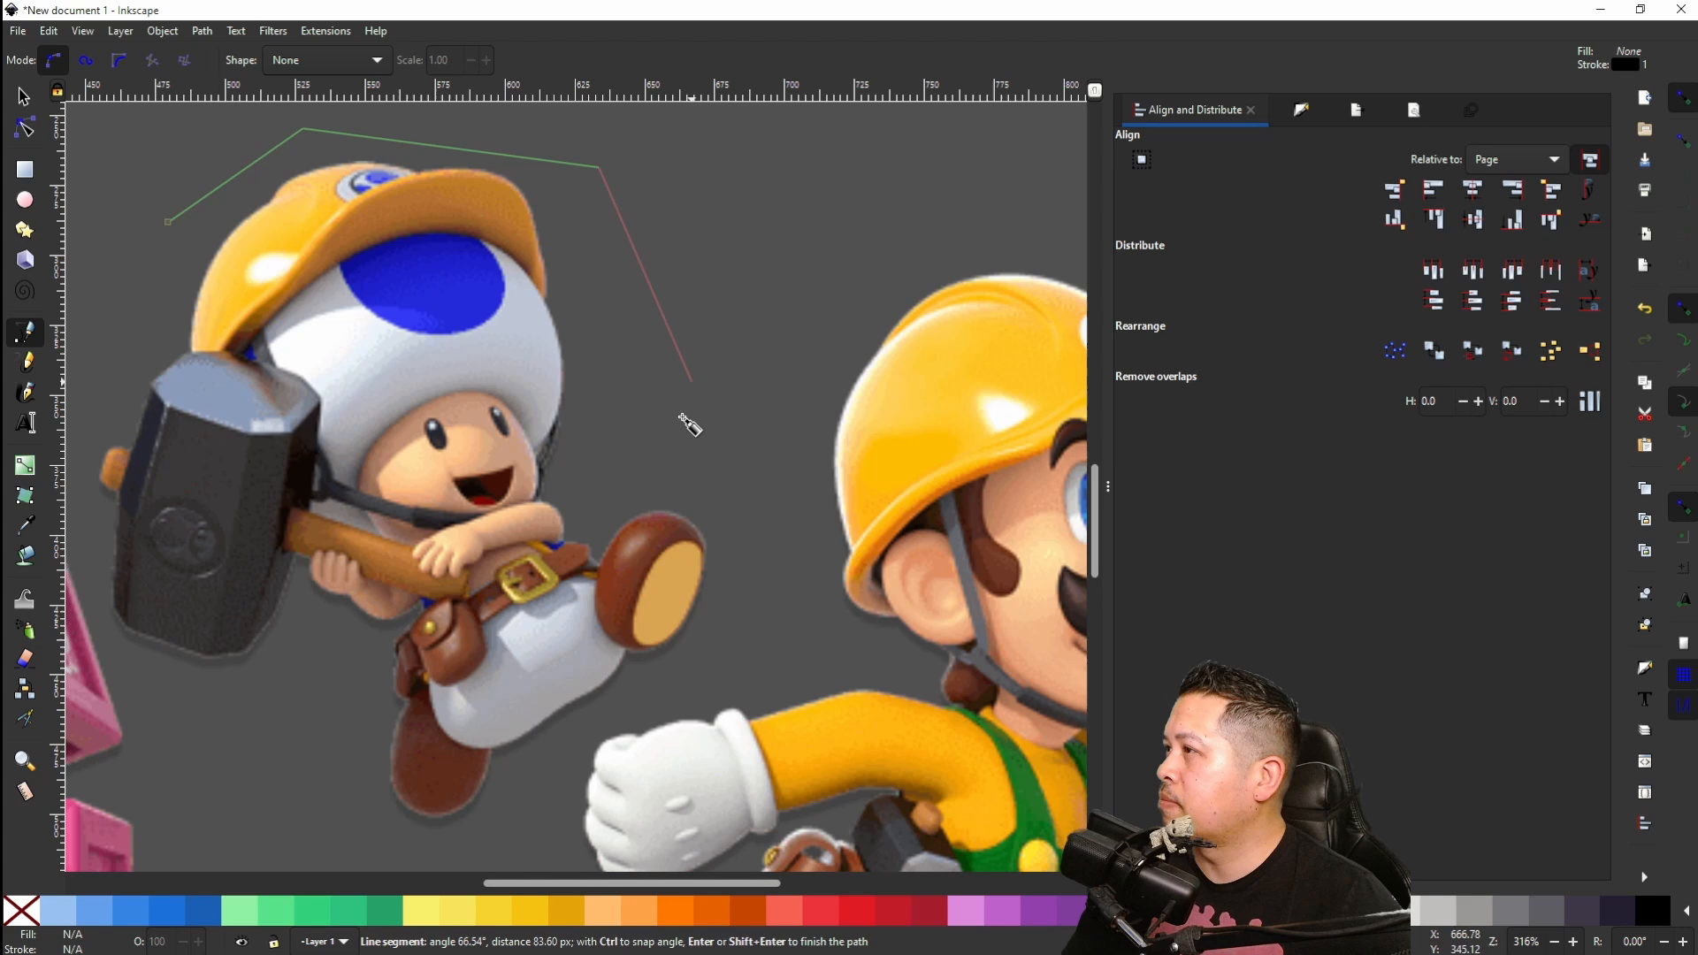
pyautogui.click(650, 464)
pyautogui.click(744, 517)
pyautogui.click(749, 538)
pyautogui.click(725, 670)
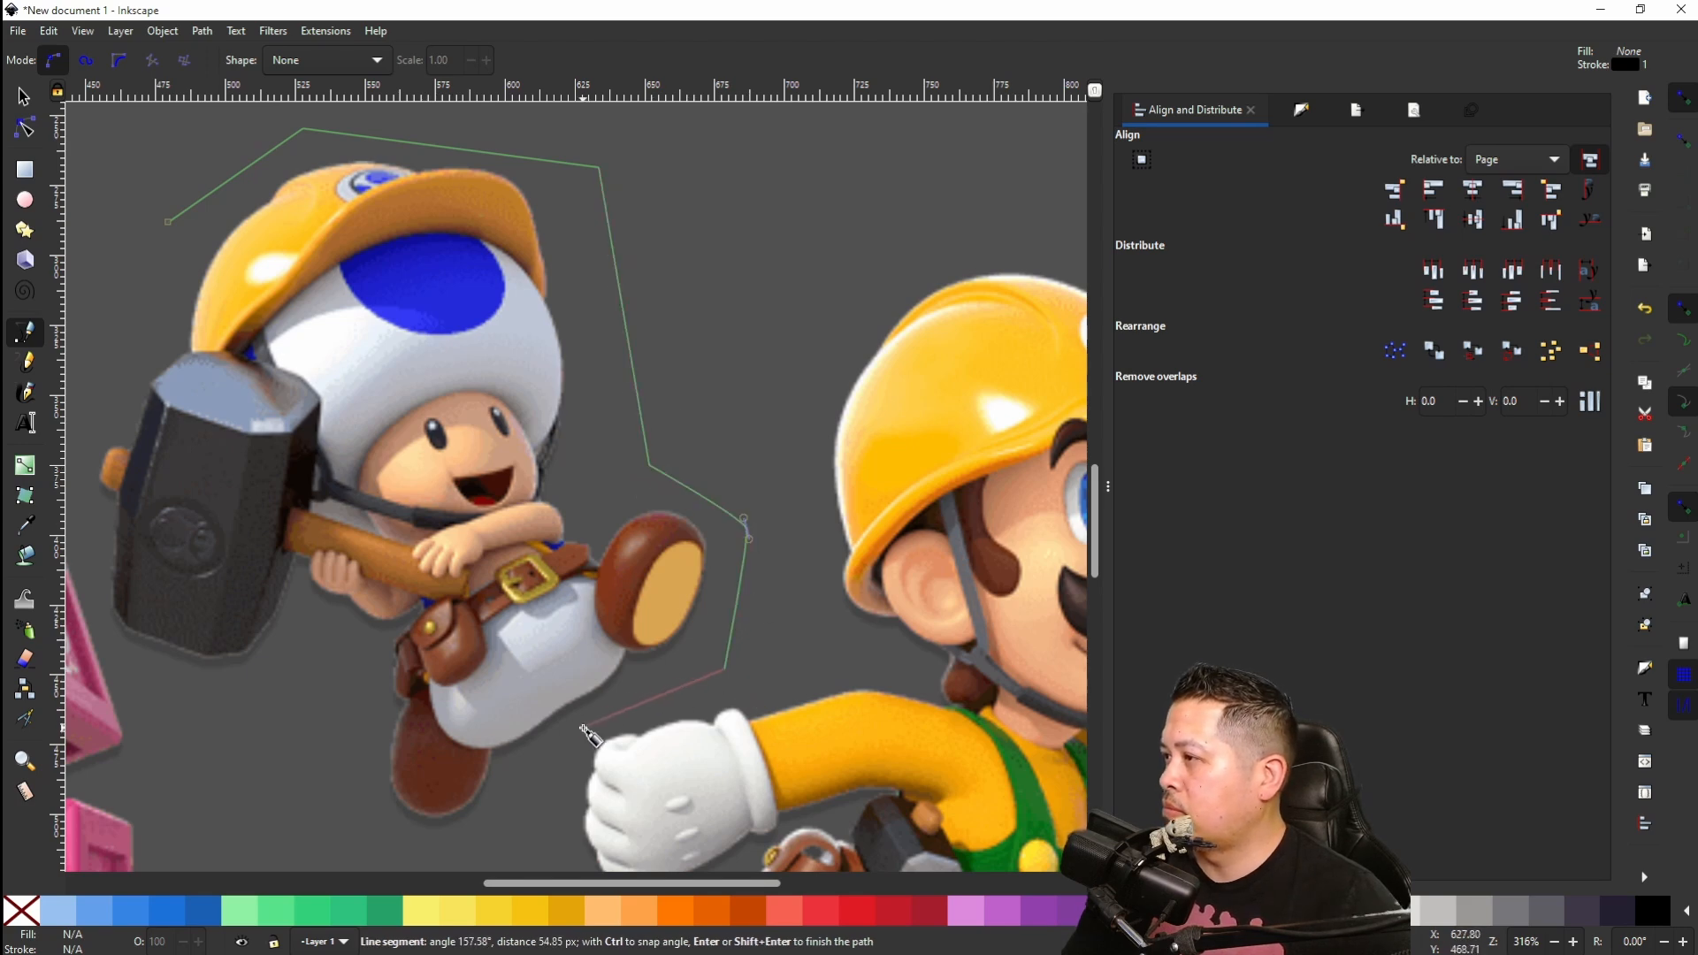
pyautogui.click(583, 727)
pyautogui.click(469, 842)
pyautogui.click(331, 821)
pyautogui.moveTo(265, 705); pyautogui.dragTo(250, 698)
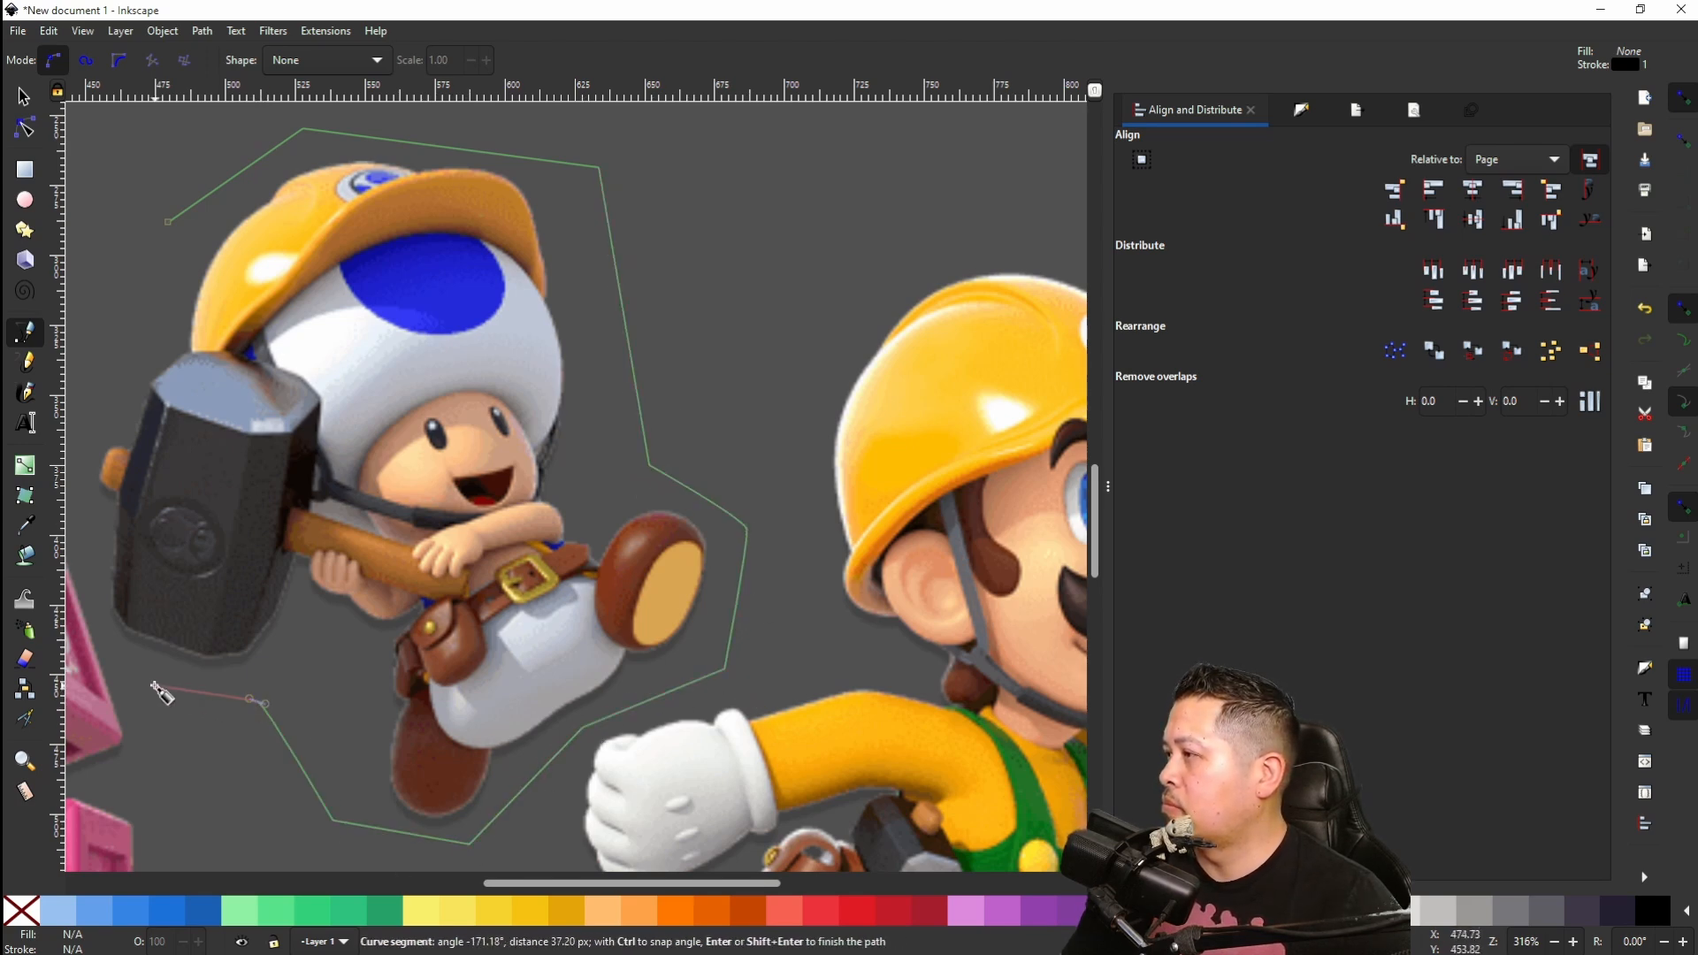
pyautogui.click(115, 659)
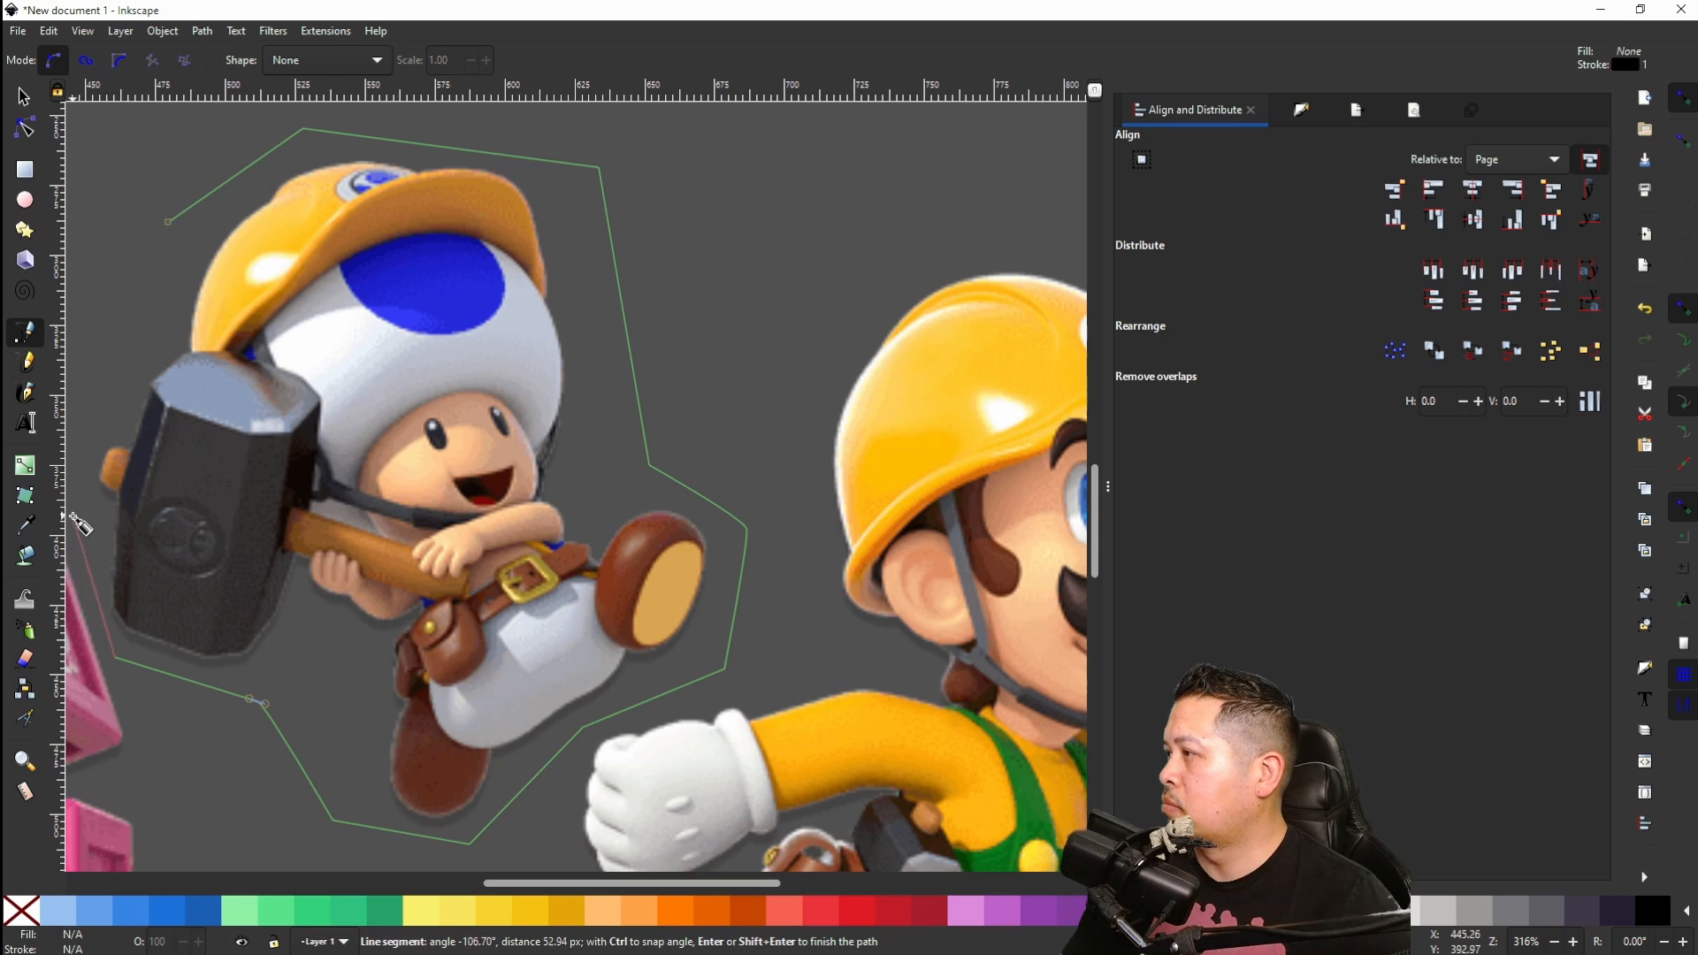
pyautogui.click(73, 512)
pyautogui.click(86, 372)
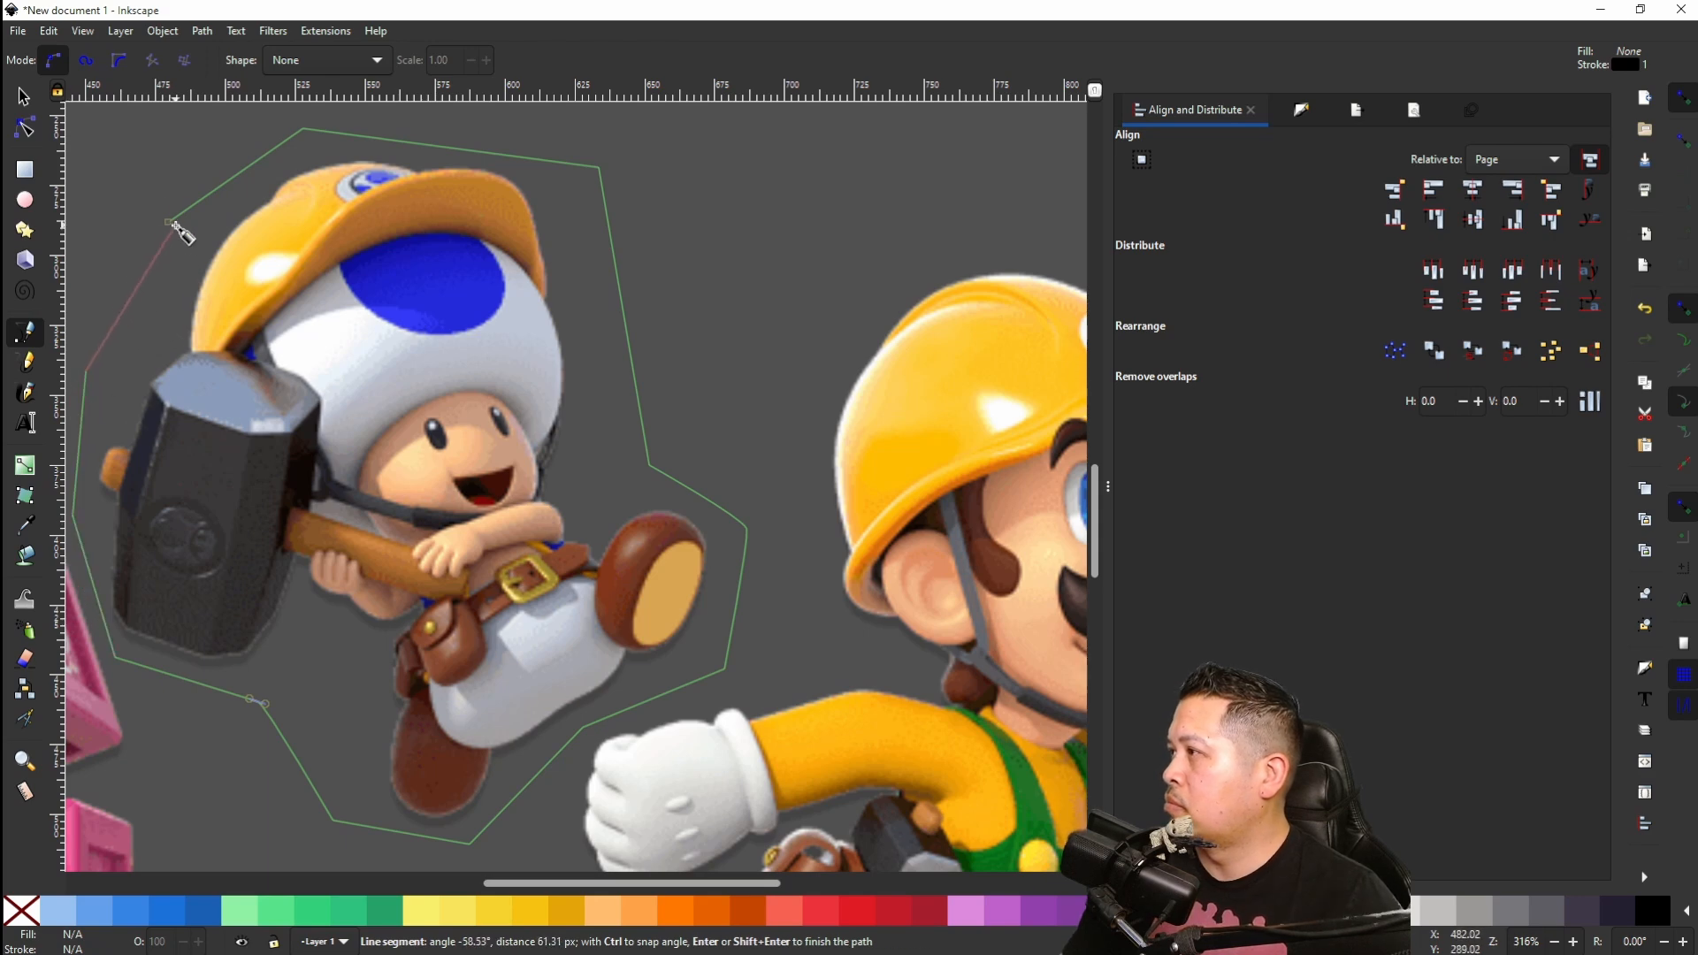
pyautogui.click(169, 223)
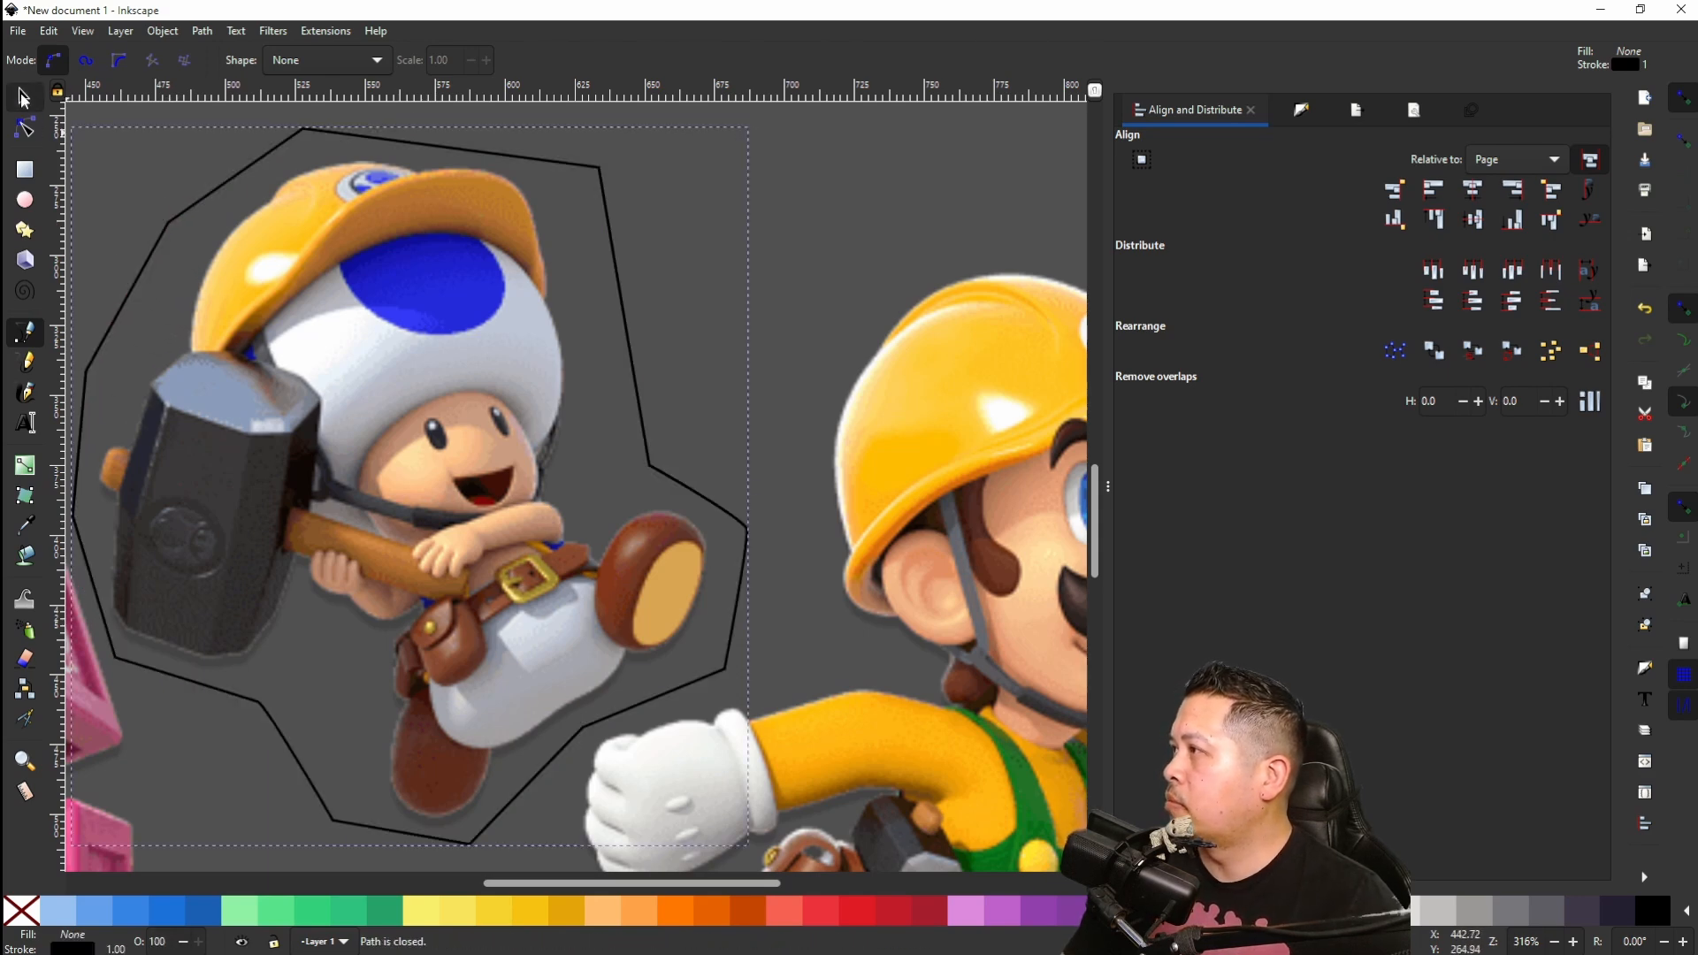
# Step: Clip the newly imported group image to the path drawn around Toad
pyautogui.click(24, 95)
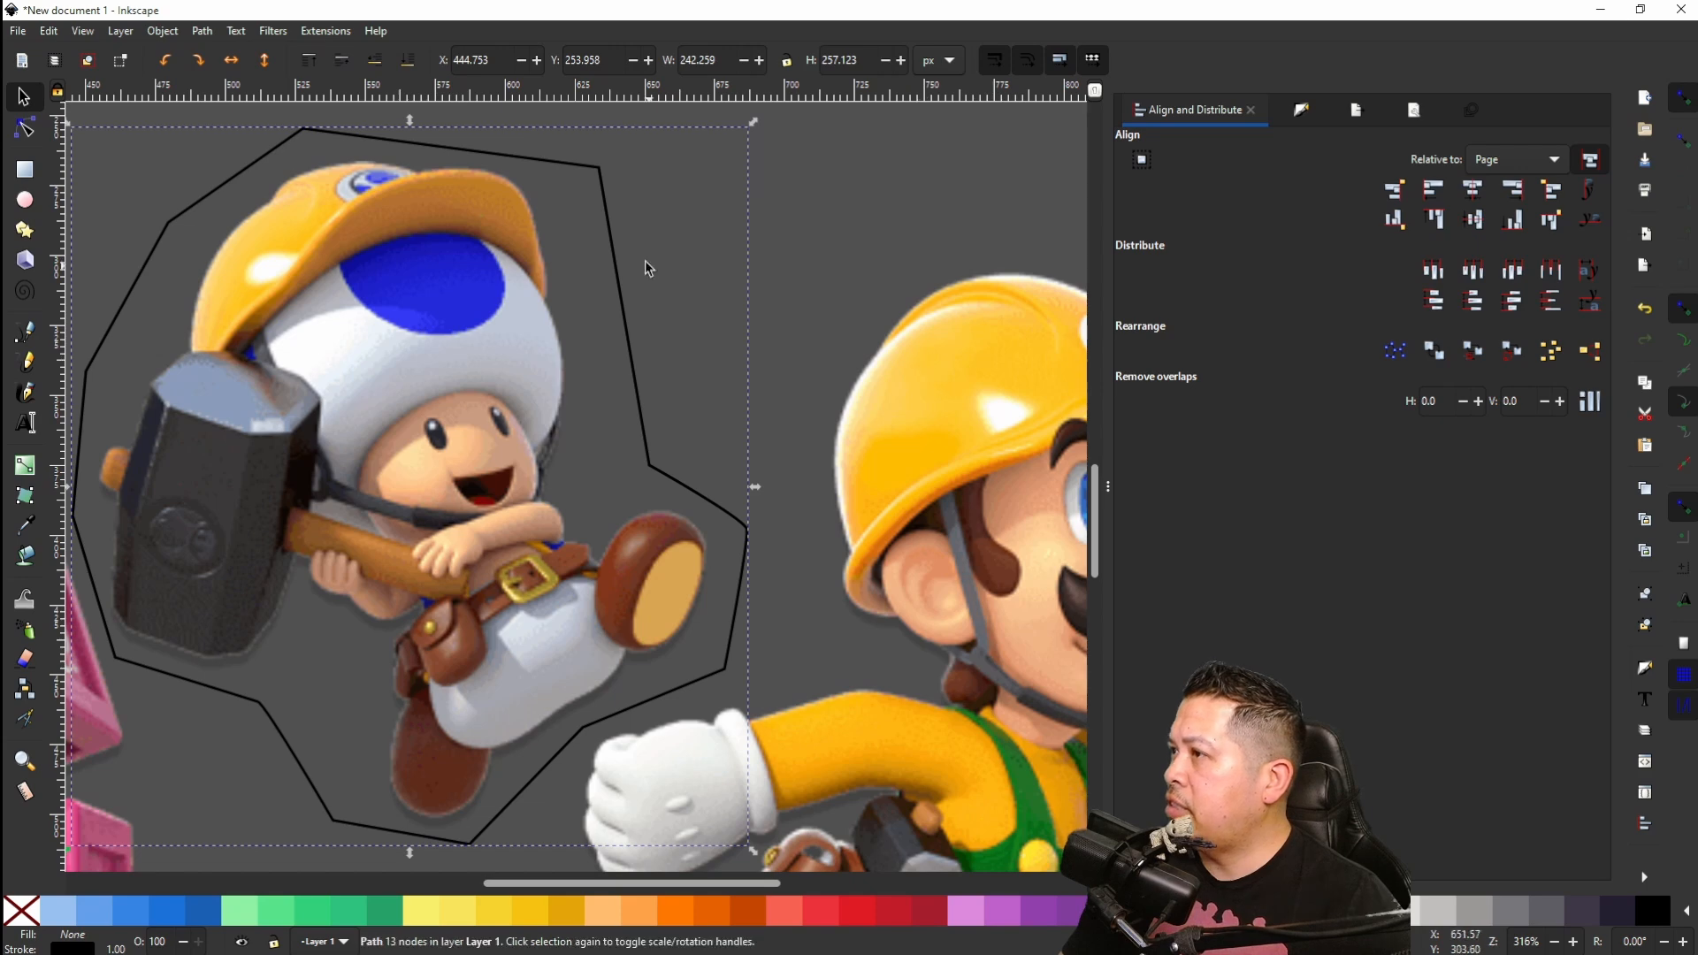
pyautogui.scroll(-6, 672, 342)
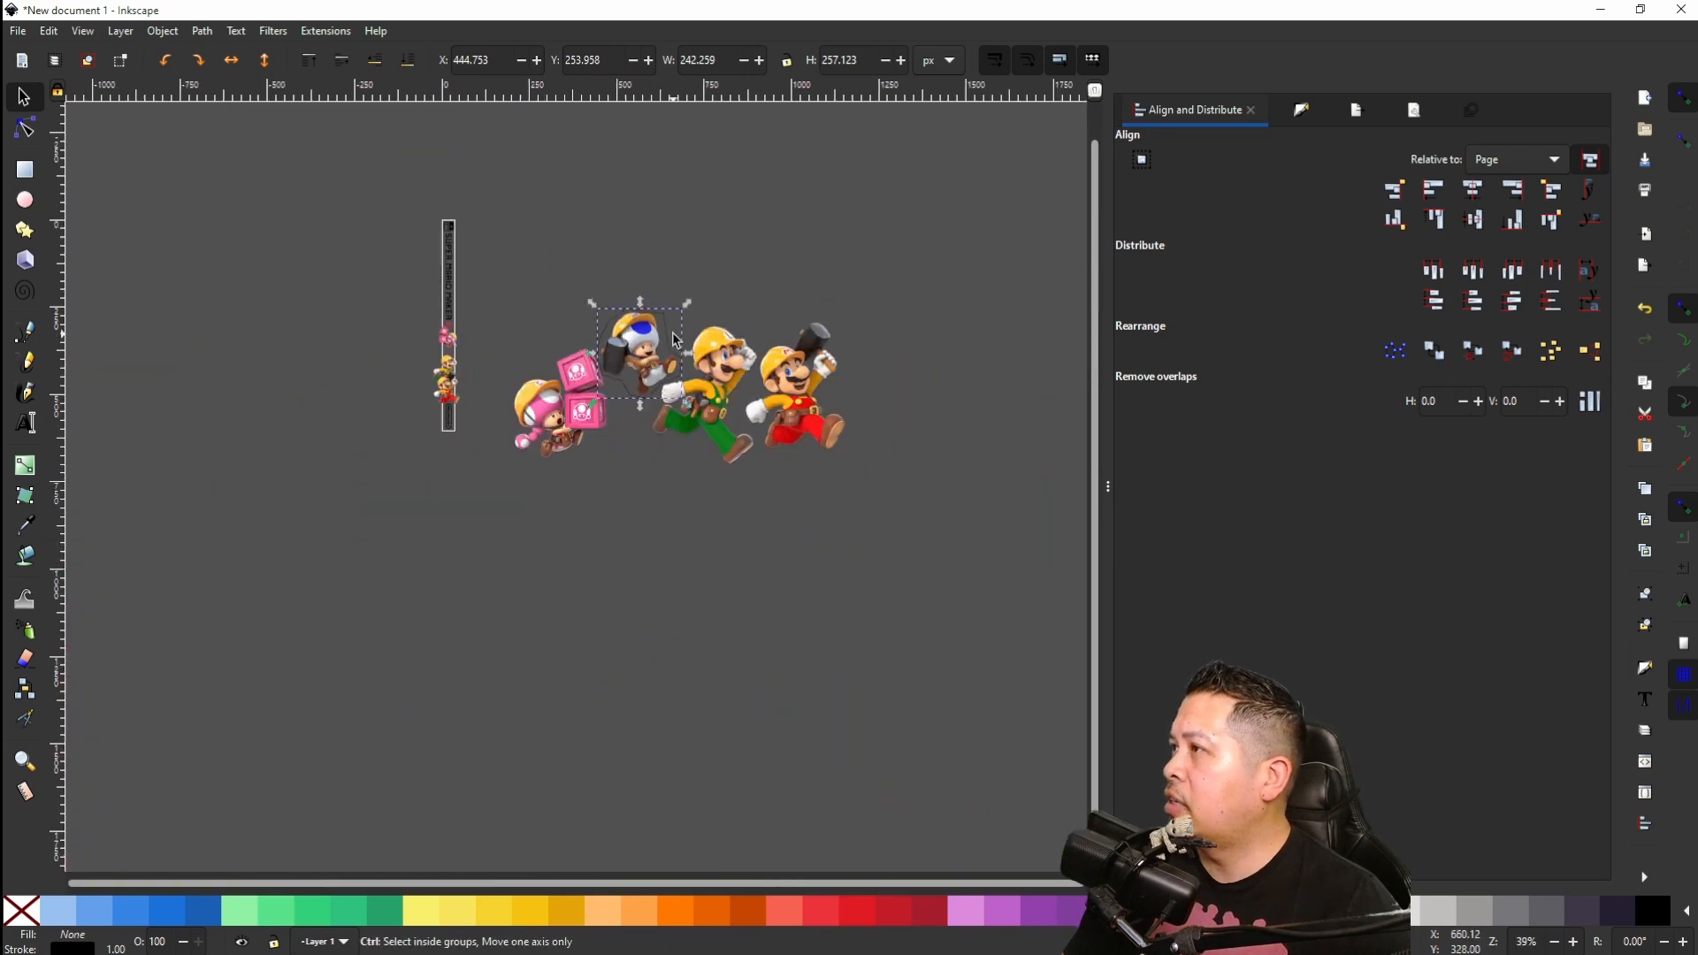
pyautogui.keyDown('shift'); pyautogui.click(720, 356); pyautogui.keyUp('shift')
pyautogui.click(172, 33)
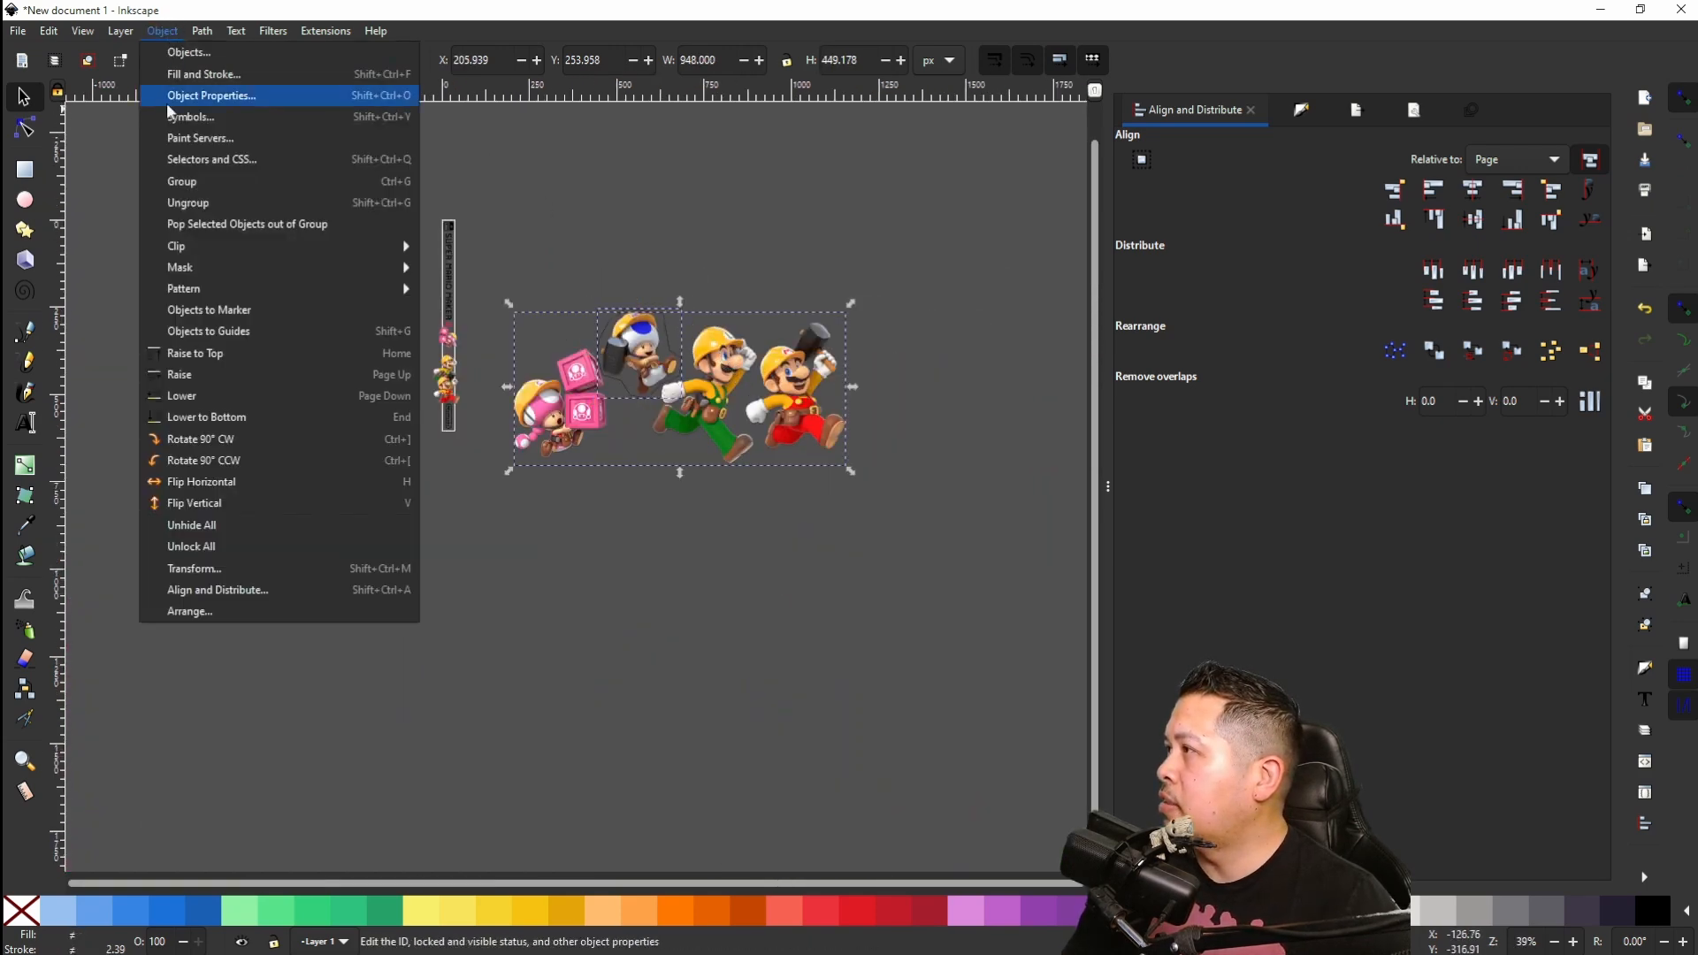
pyautogui.moveTo(198, 248)
pyautogui.click(478, 248)
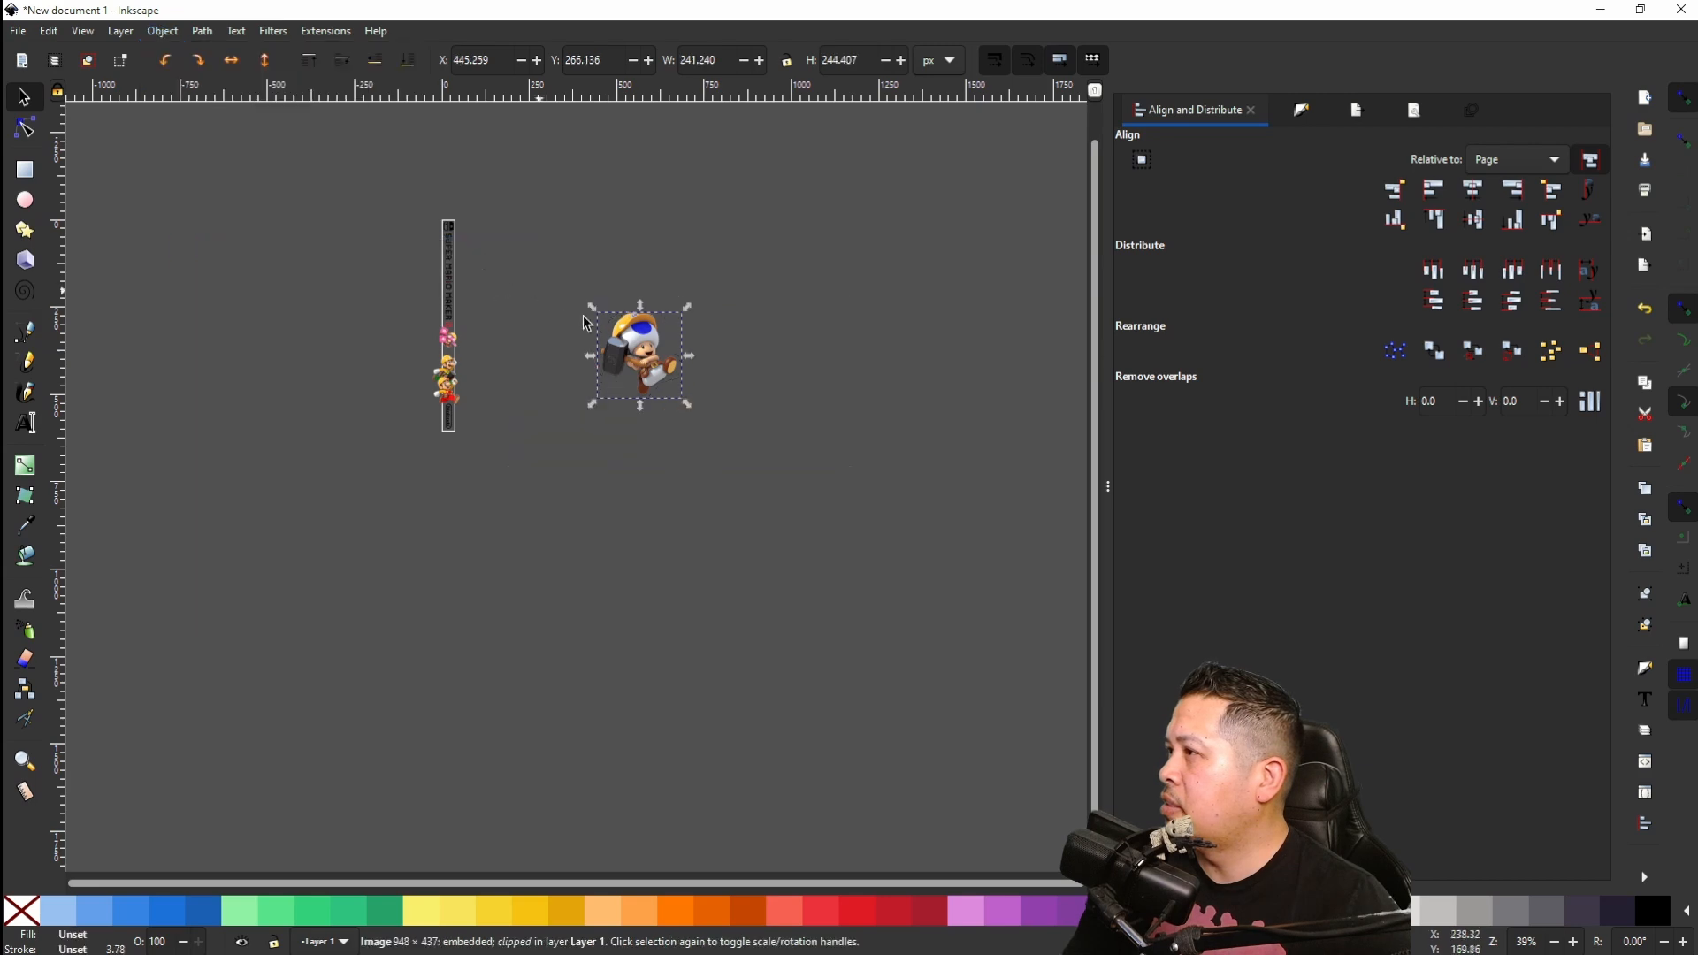
# Step: Scale the clipped Toad to about 53 × 53 px, place him on the spine between Toadette and Luigi, behind both characters
pyautogui.moveTo(644, 340); pyautogui.dragTo(451, 336)
pyautogui.scroll(6, 439, 347)
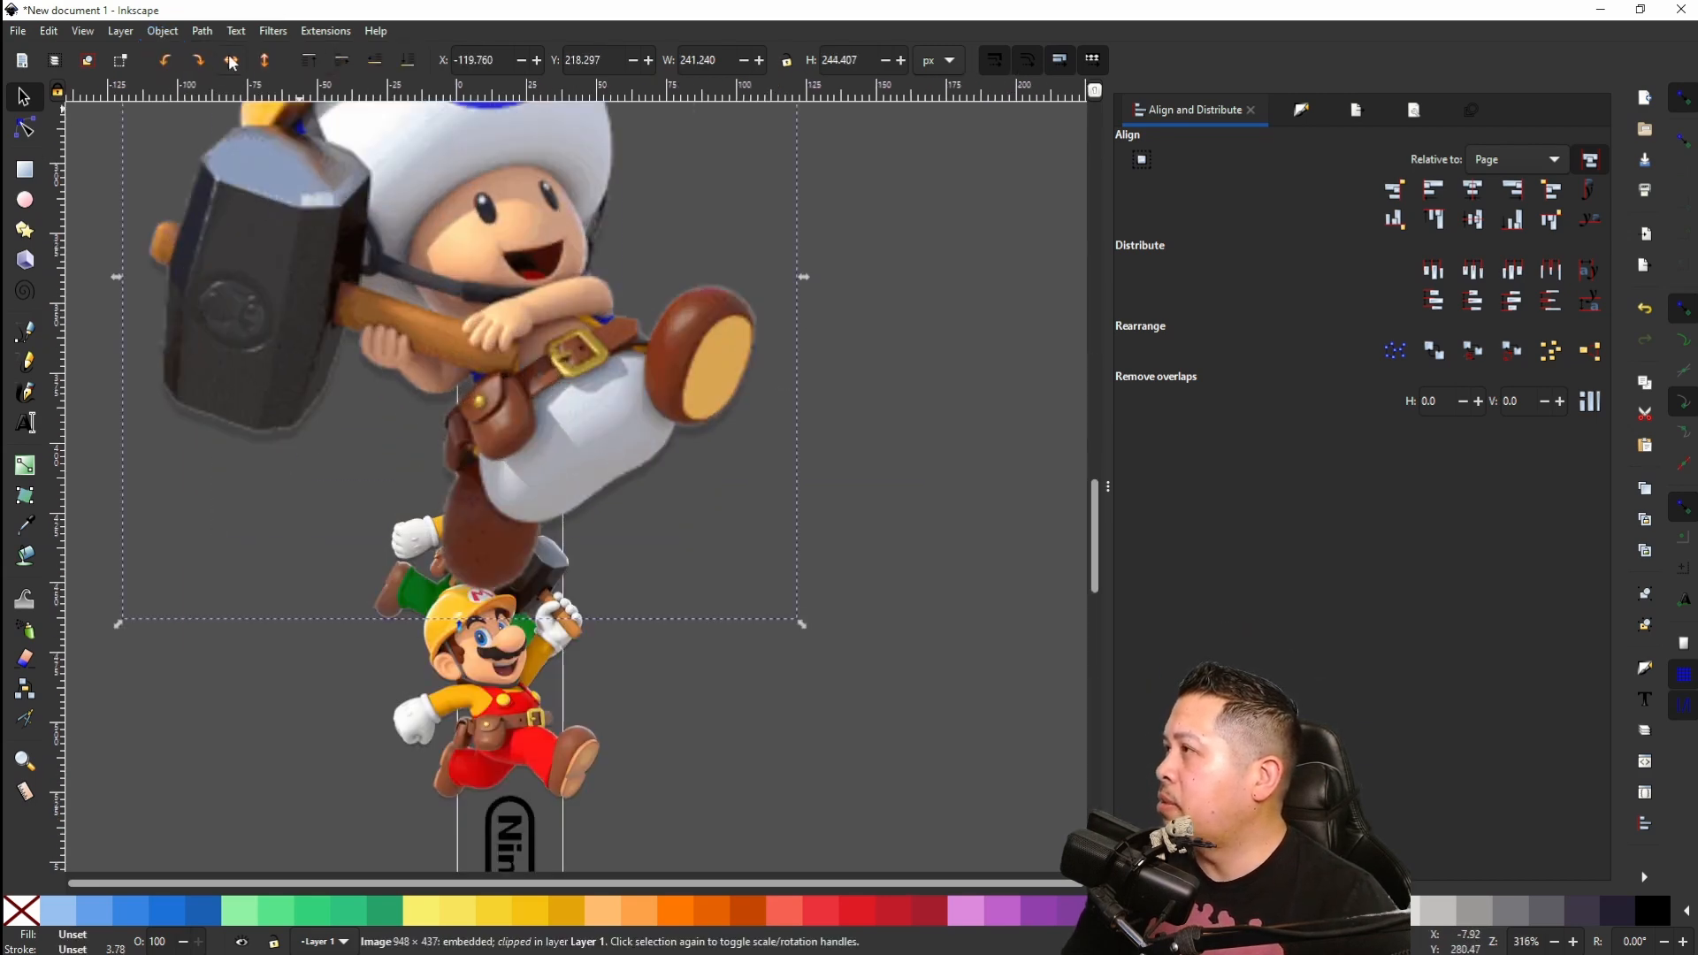
pyautogui.click(372, 67)
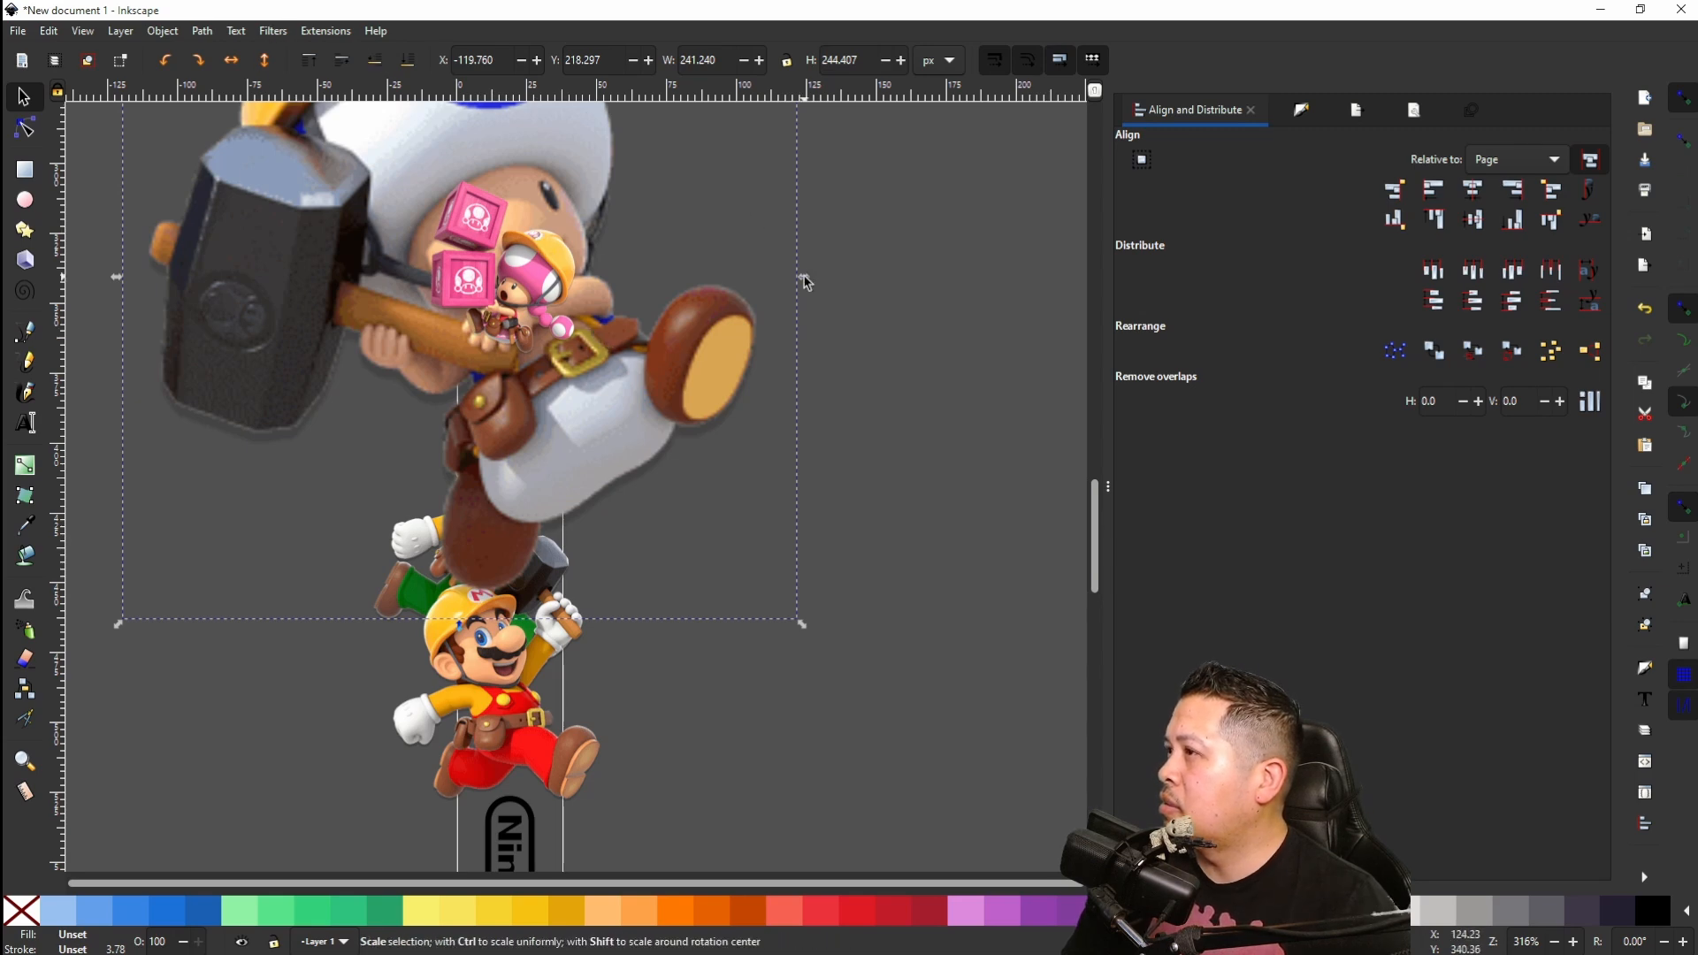
pyautogui.moveTo(815, 276); pyautogui.dragTo(387, 344)
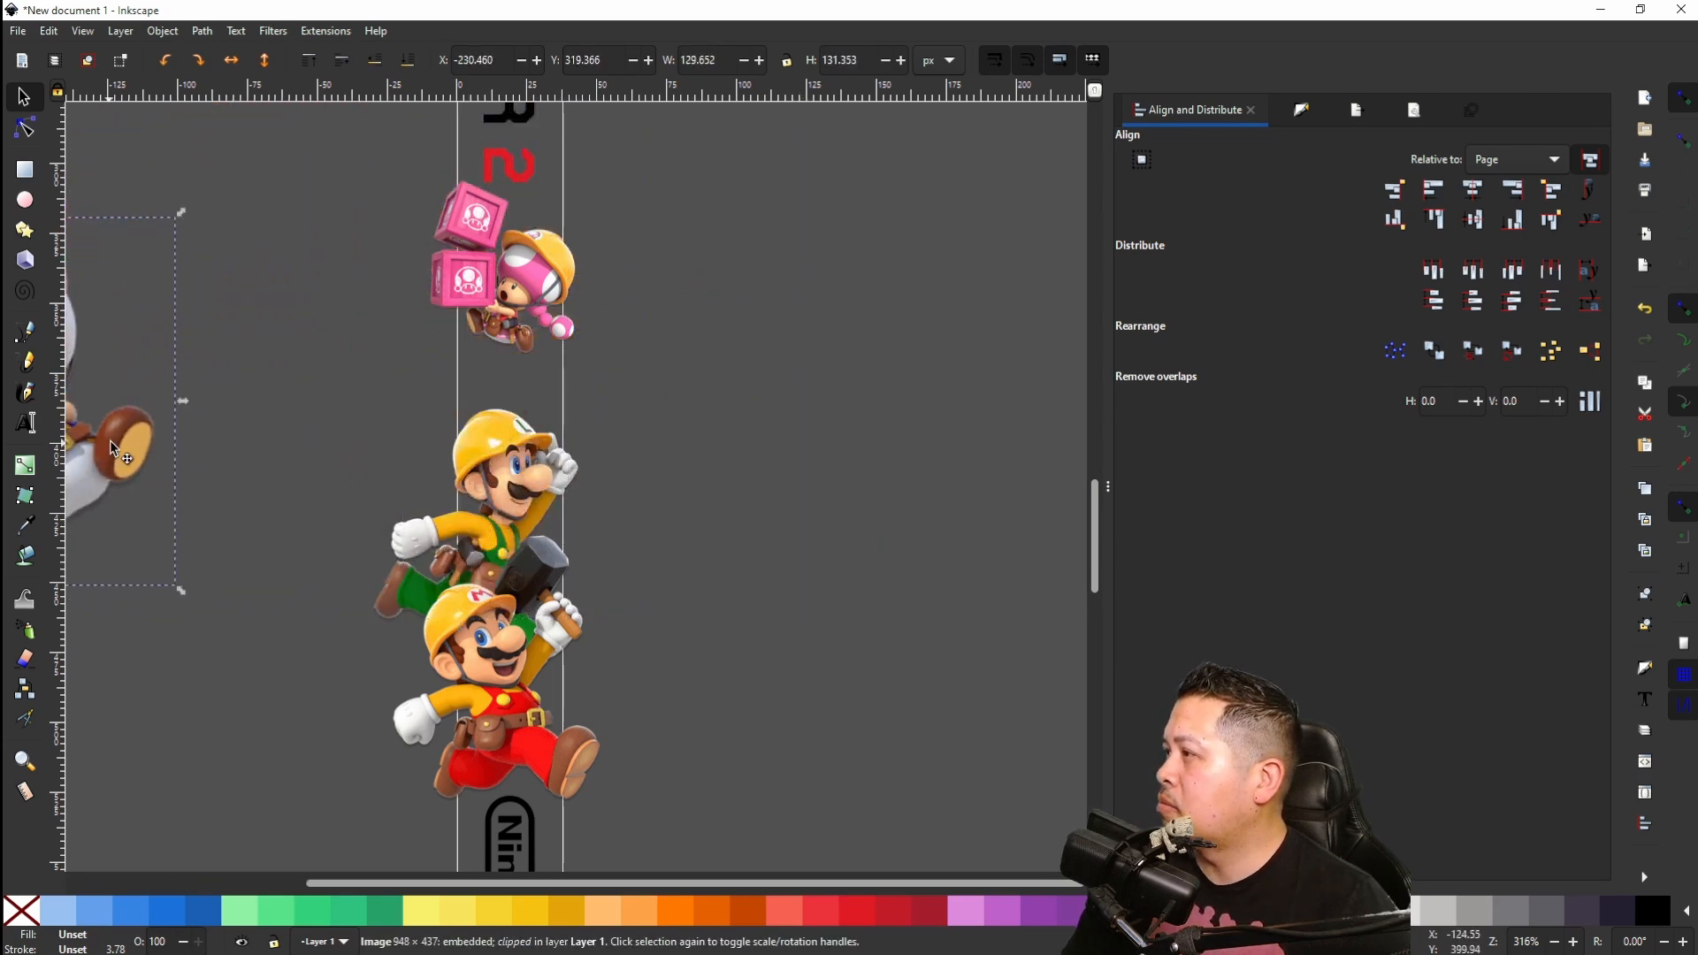
pyautogui.moveTo(110, 440); pyautogui.dragTo(575, 336)
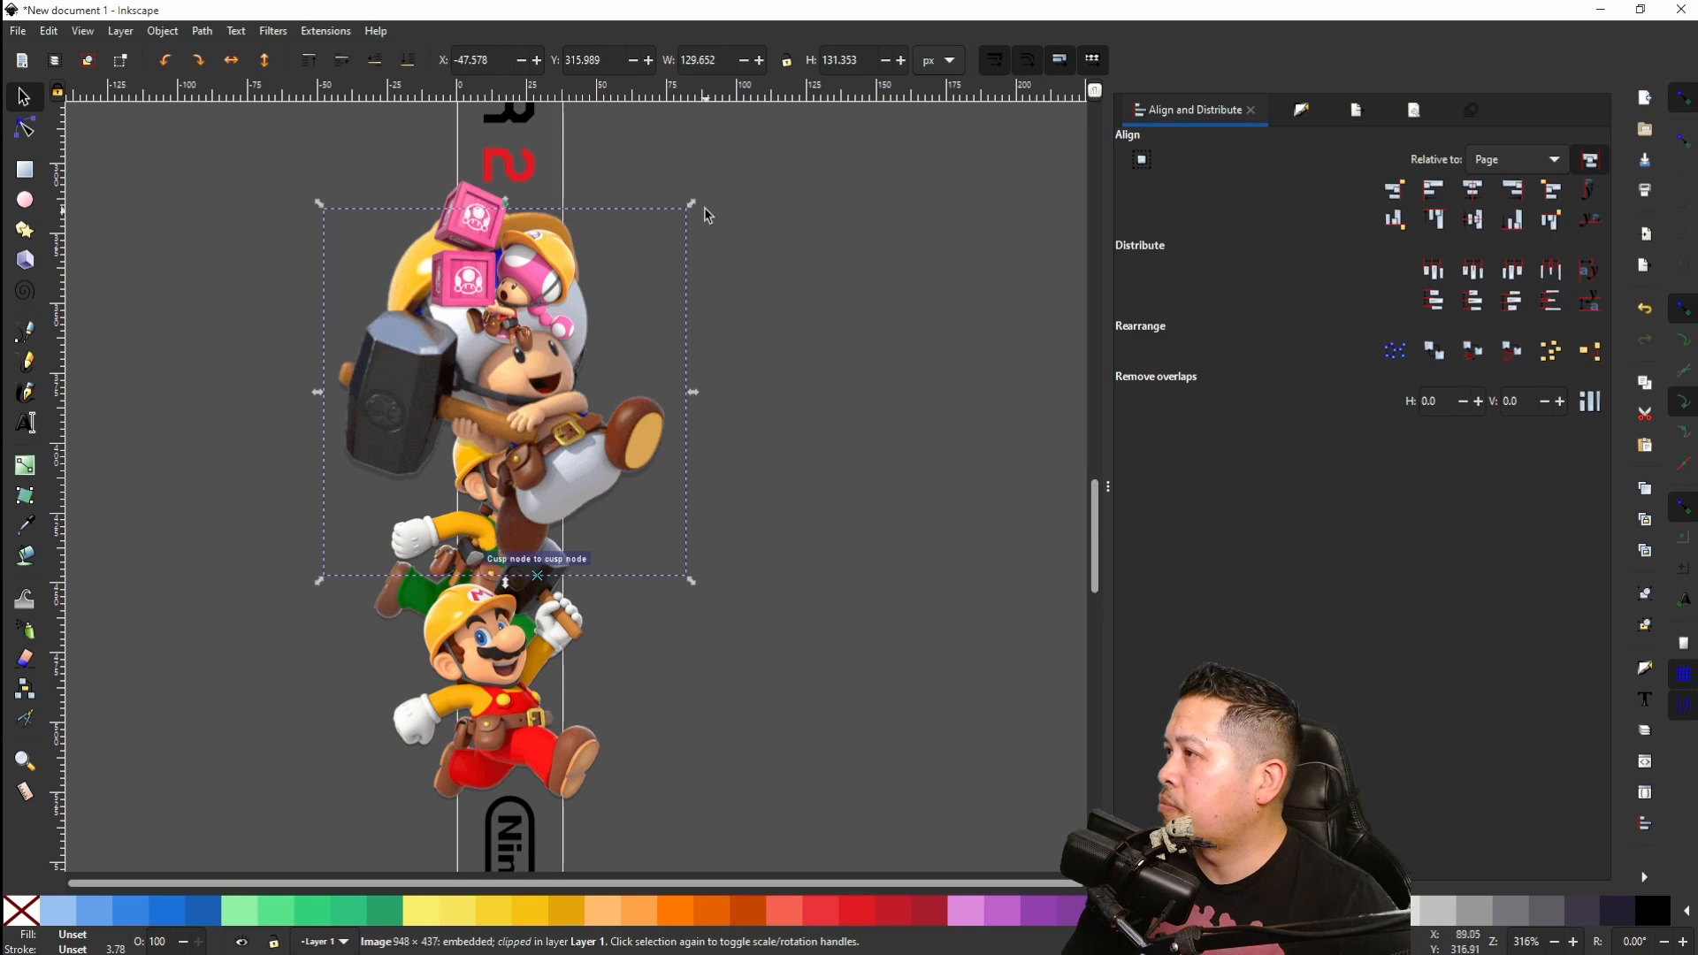
pyautogui.moveTo(692, 204); pyautogui.dragTo(471, 426)
pyautogui.moveTo(399, 499); pyautogui.dragTo(464, 383)
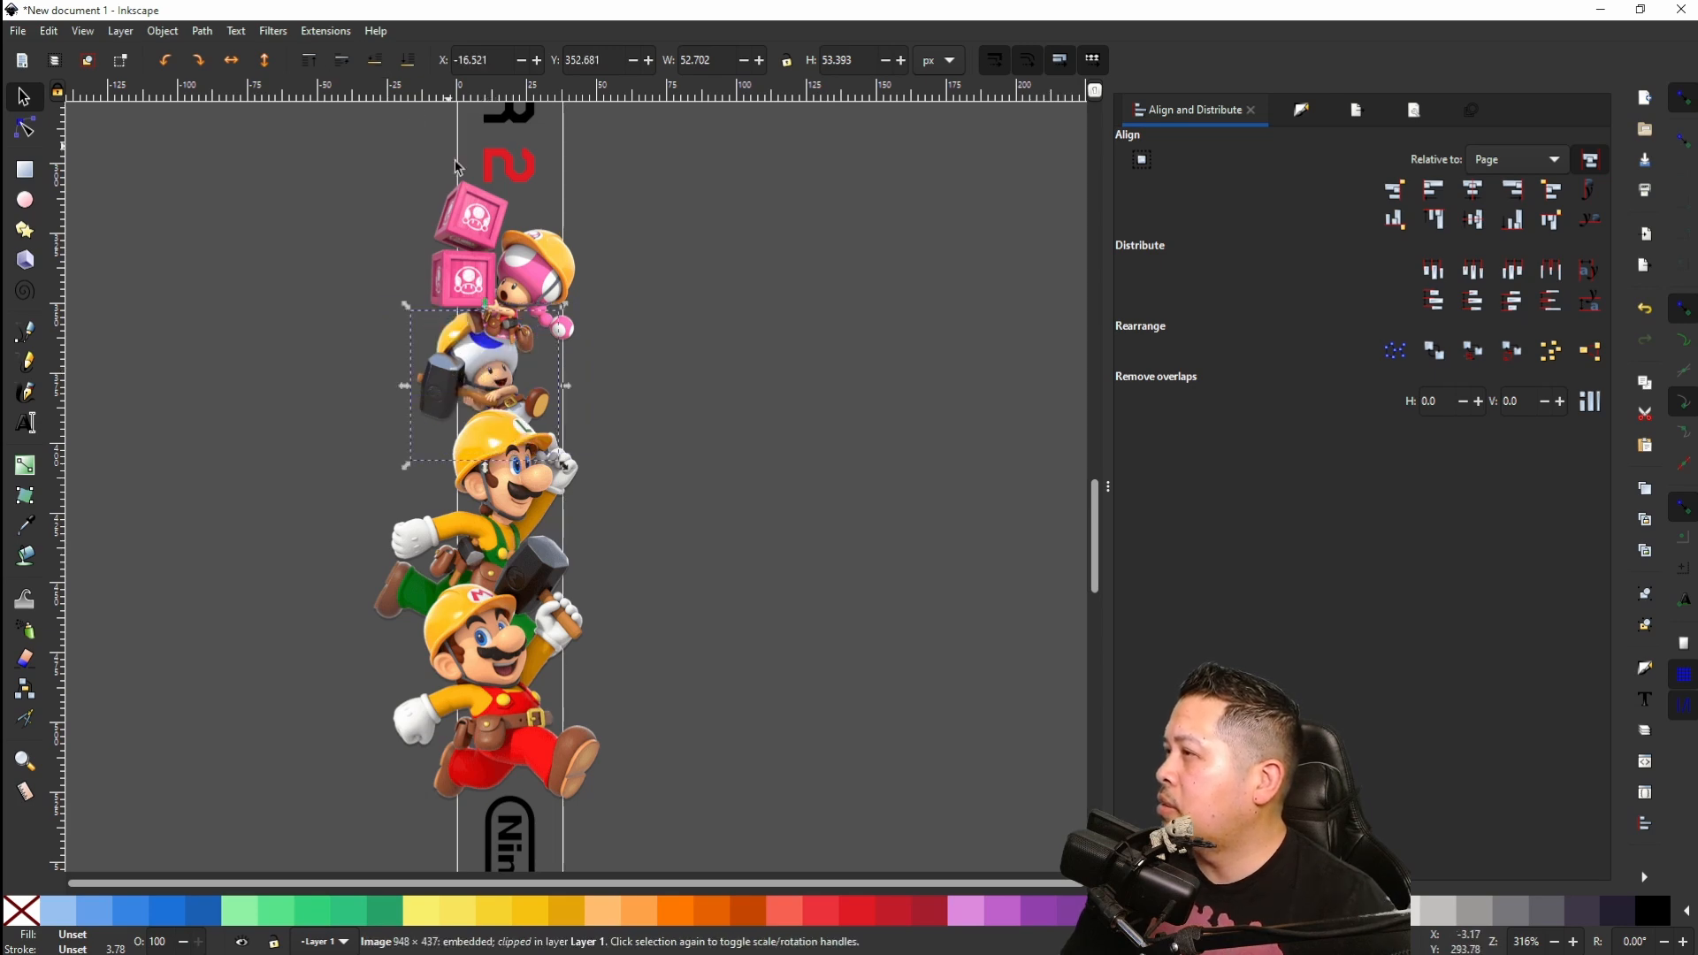
# Step: Lower Toadette behind Toad and shift Toad further right and down so that he tucks behind Luigi's helmet
pyautogui.click(525, 274)
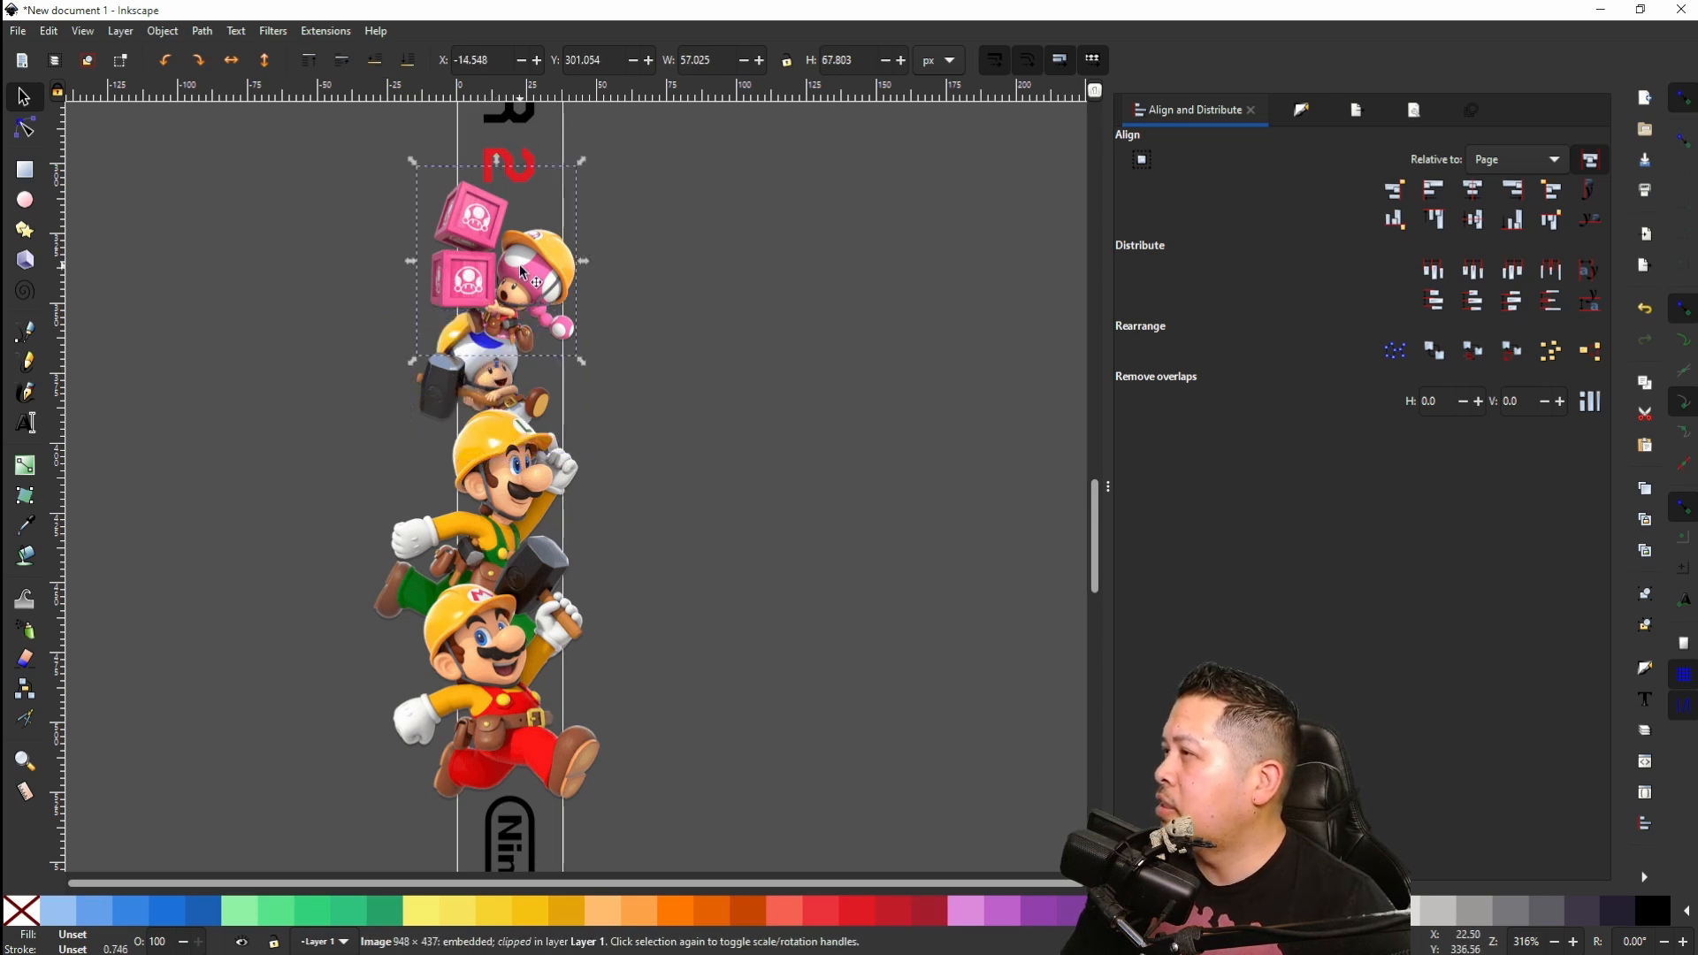
pyautogui.click(374, 62)
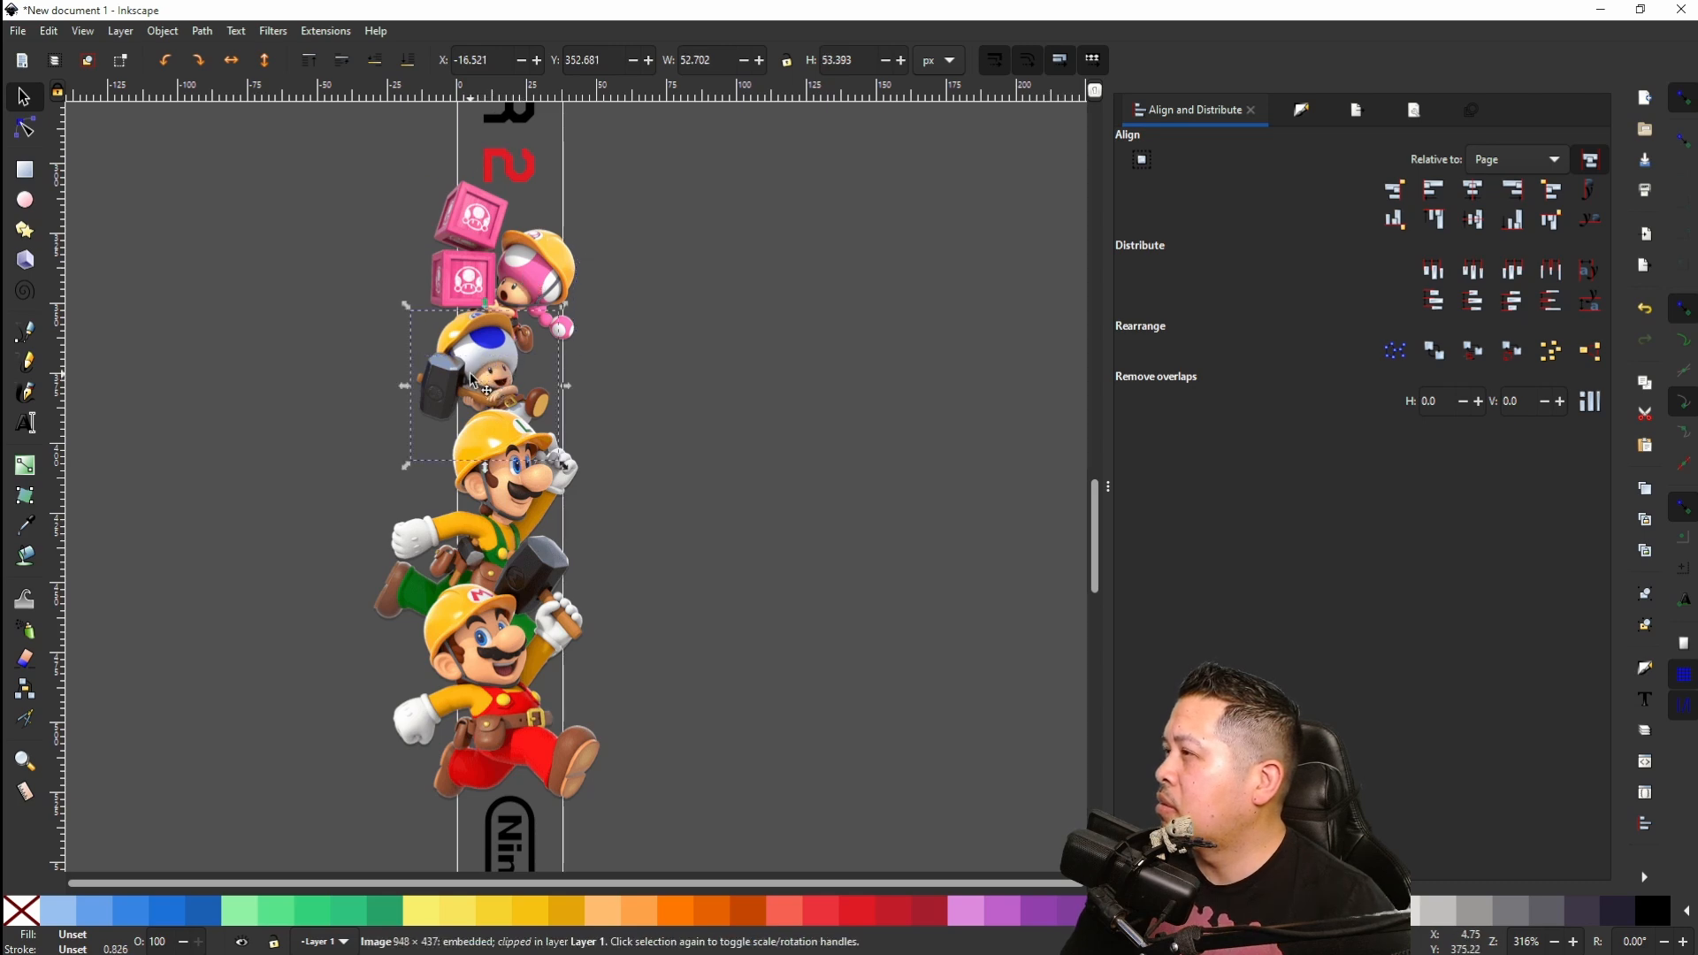
pyautogui.moveTo(489, 385); pyautogui.dragTo(516, 392)
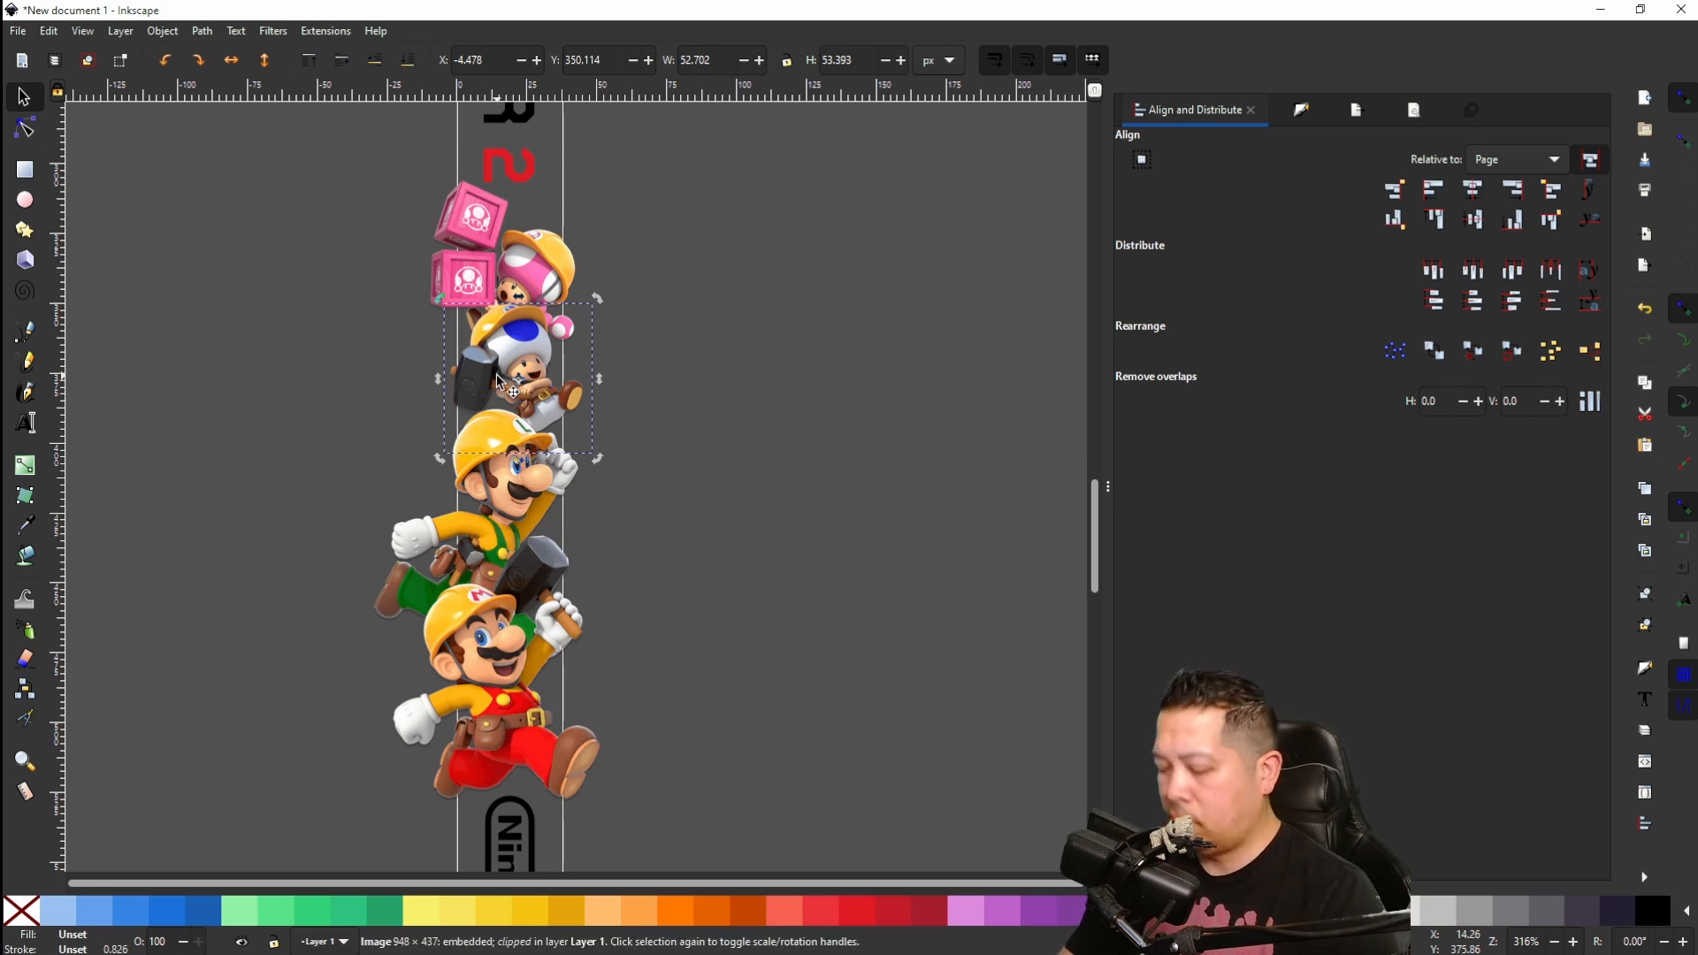
pyautogui.press('Down')
pyautogui.press('Down')
pyautogui.press('Down')
pyautogui.press('Down')
pyautogui.press('Down')
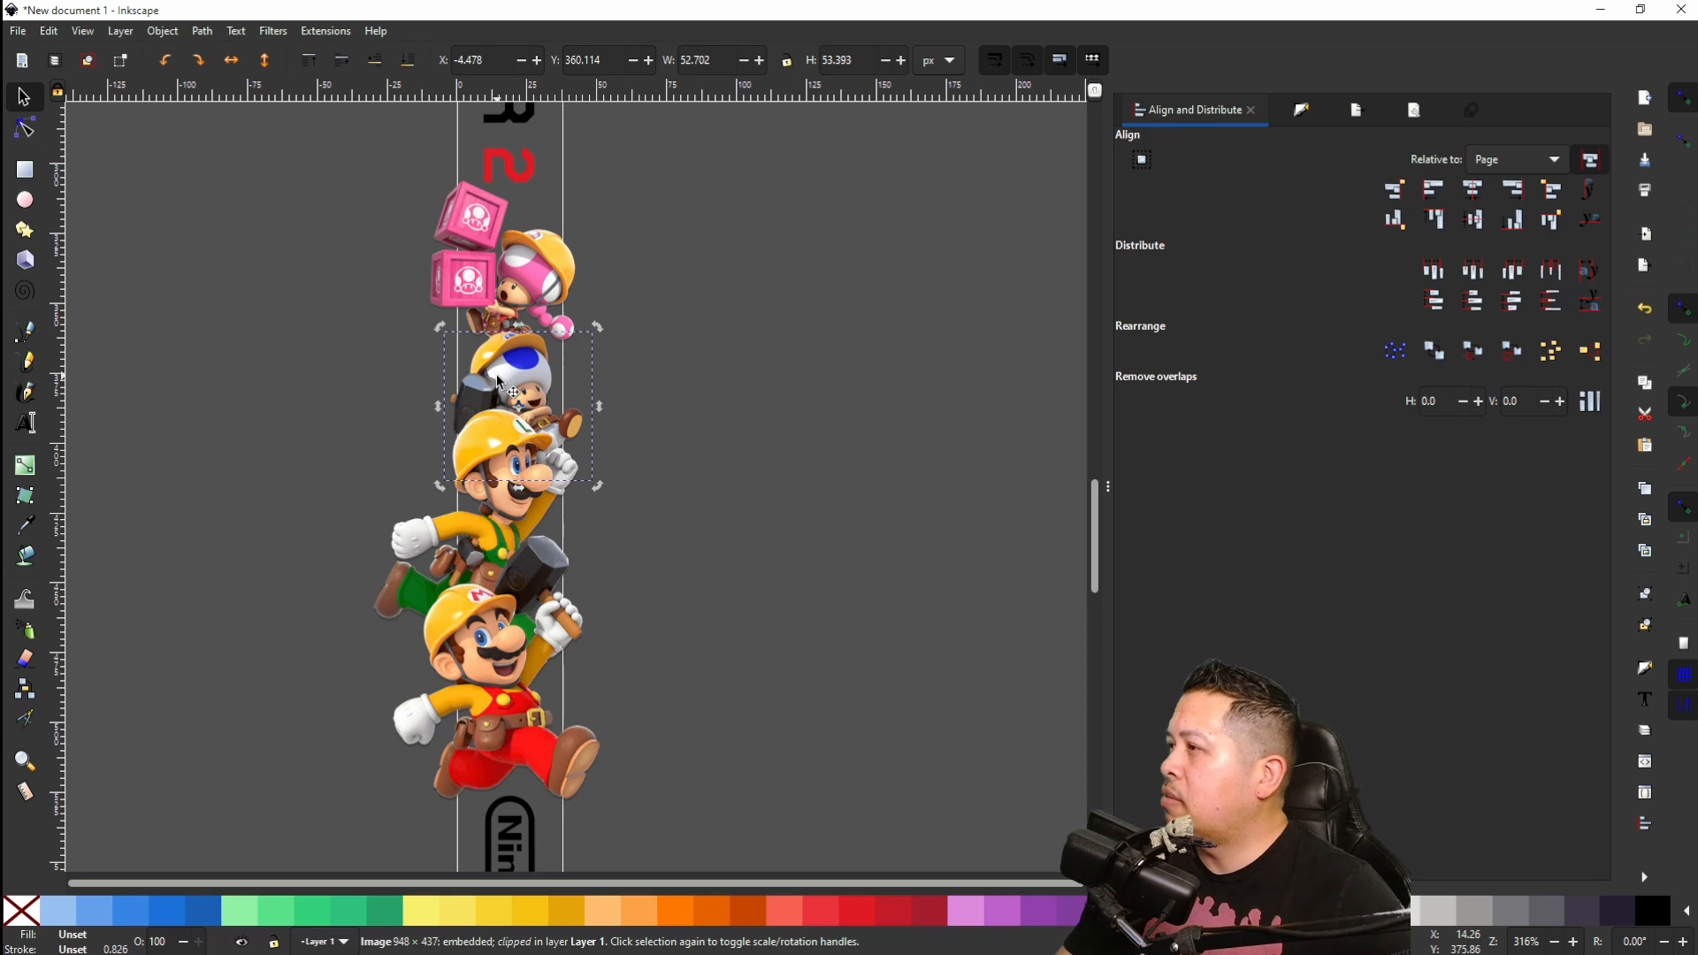
# Step: Shrink the SUPER MARIO MAKER 2 title group to about 20 × 248 px and centre it horizontally on the page
pyautogui.scroll(-6, 500, 382)
pyautogui.scroll(8, 519, 461)
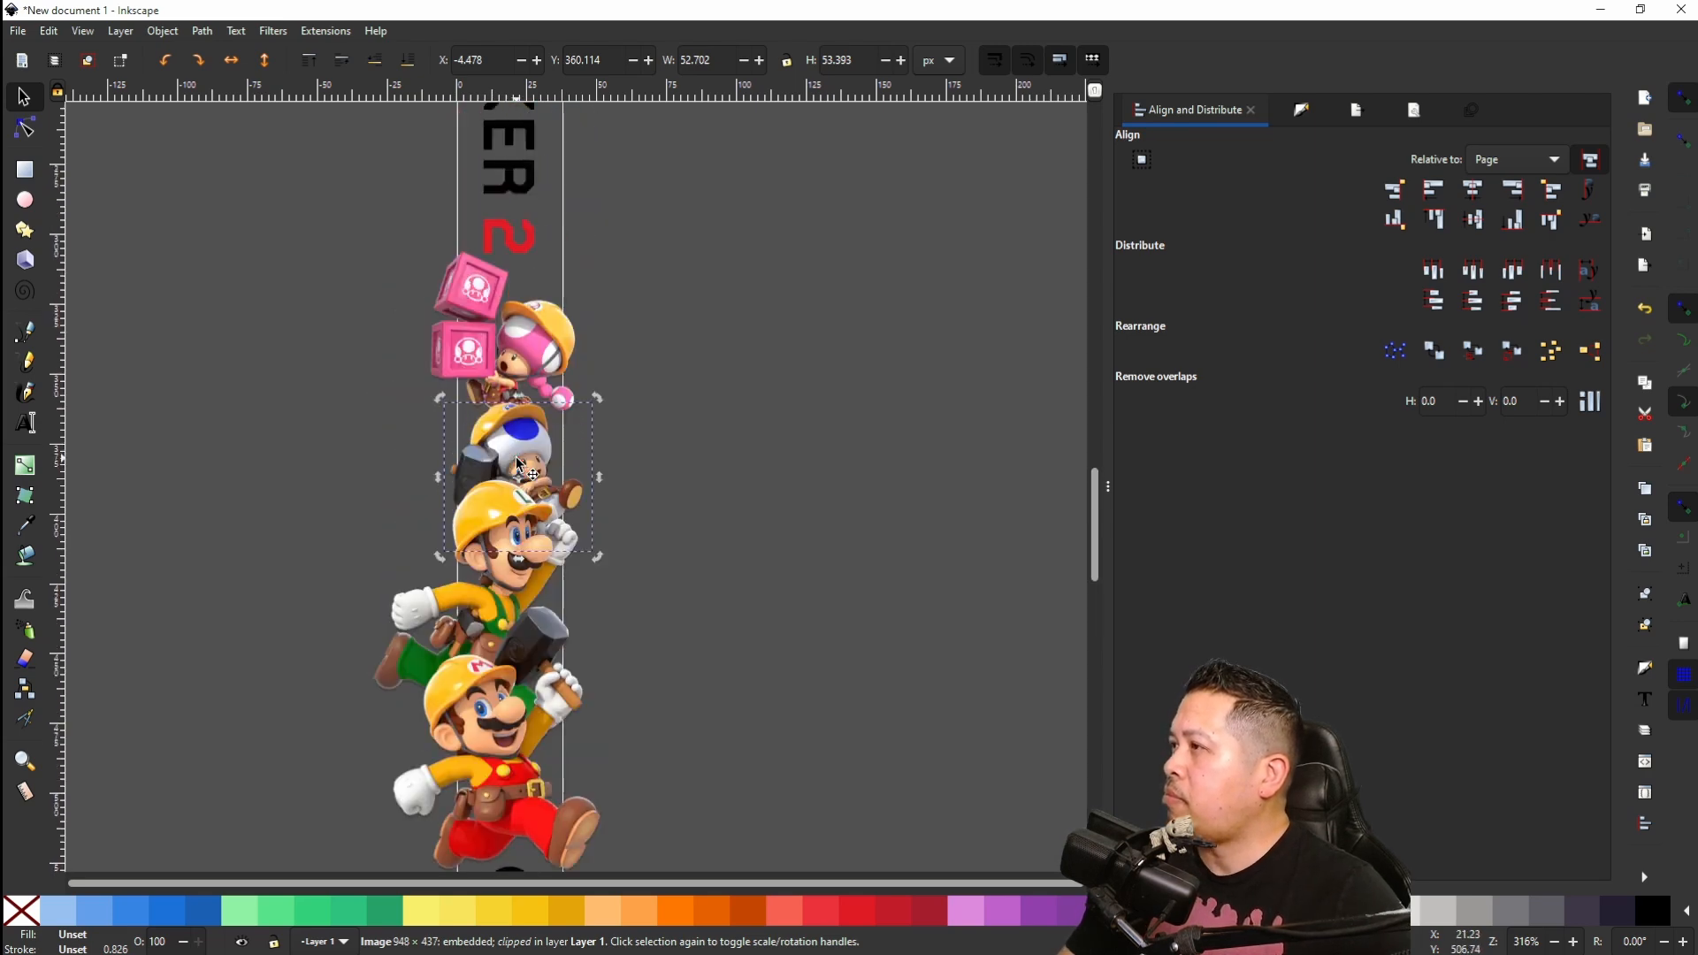
pyautogui.scroll(10, 518, 461)
pyautogui.scroll(-4, 509, 326)
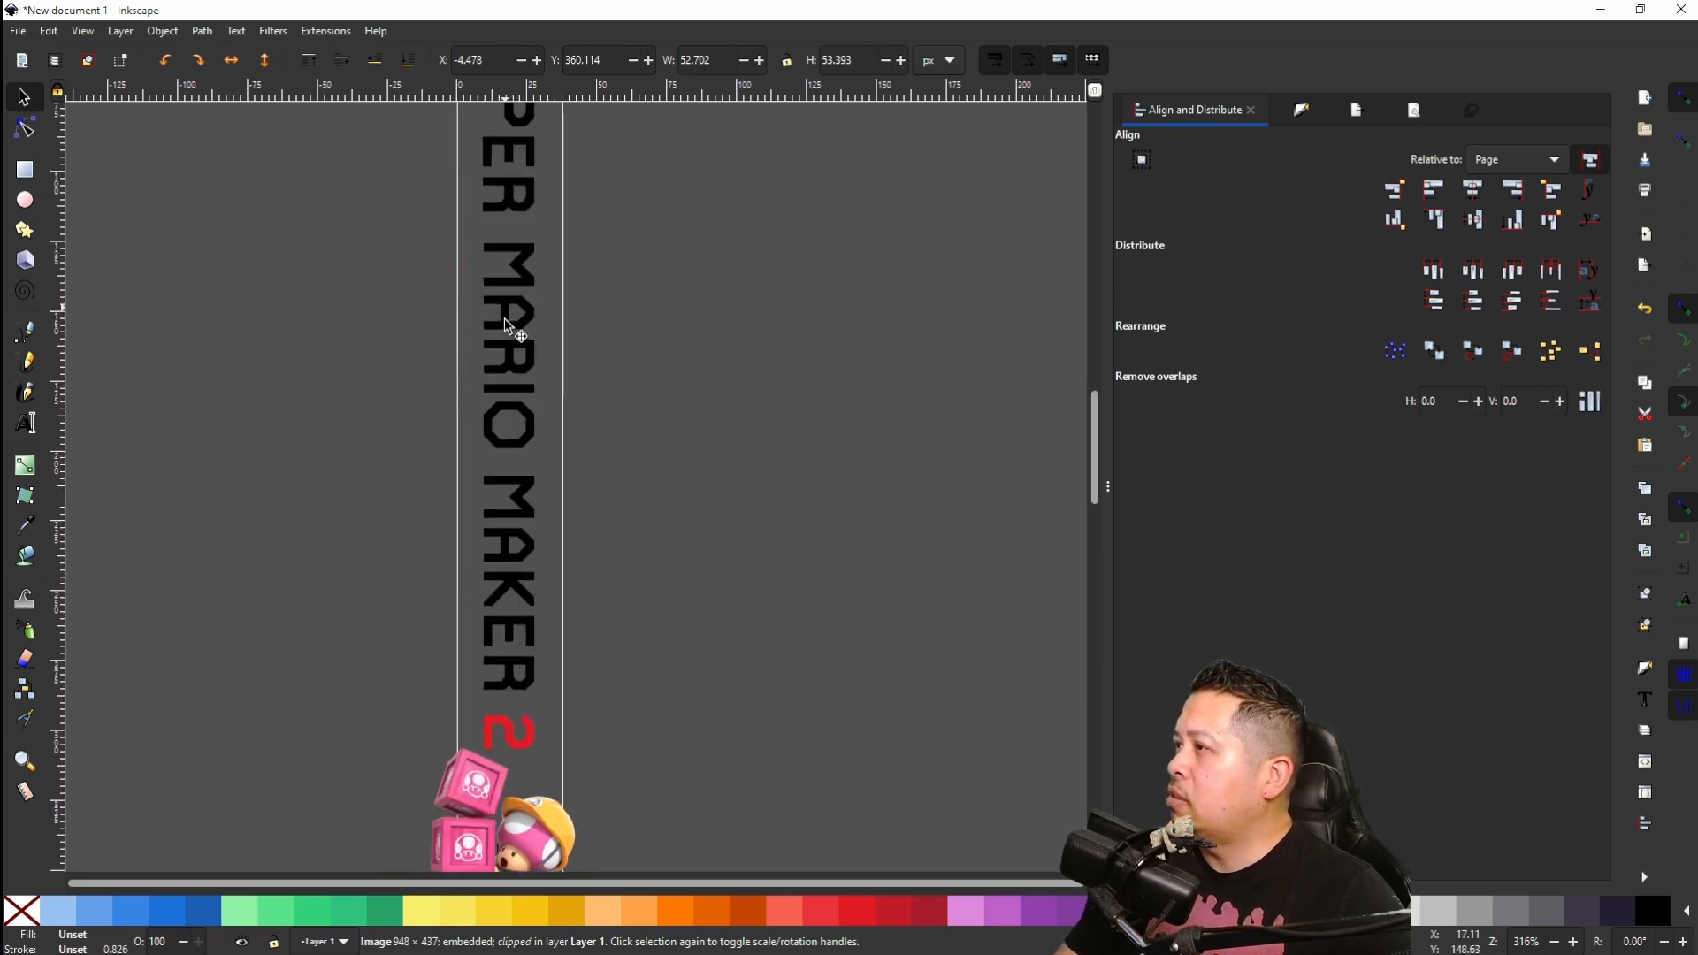
pyautogui.scroll(-5, 508, 327)
pyautogui.click(518, 391)
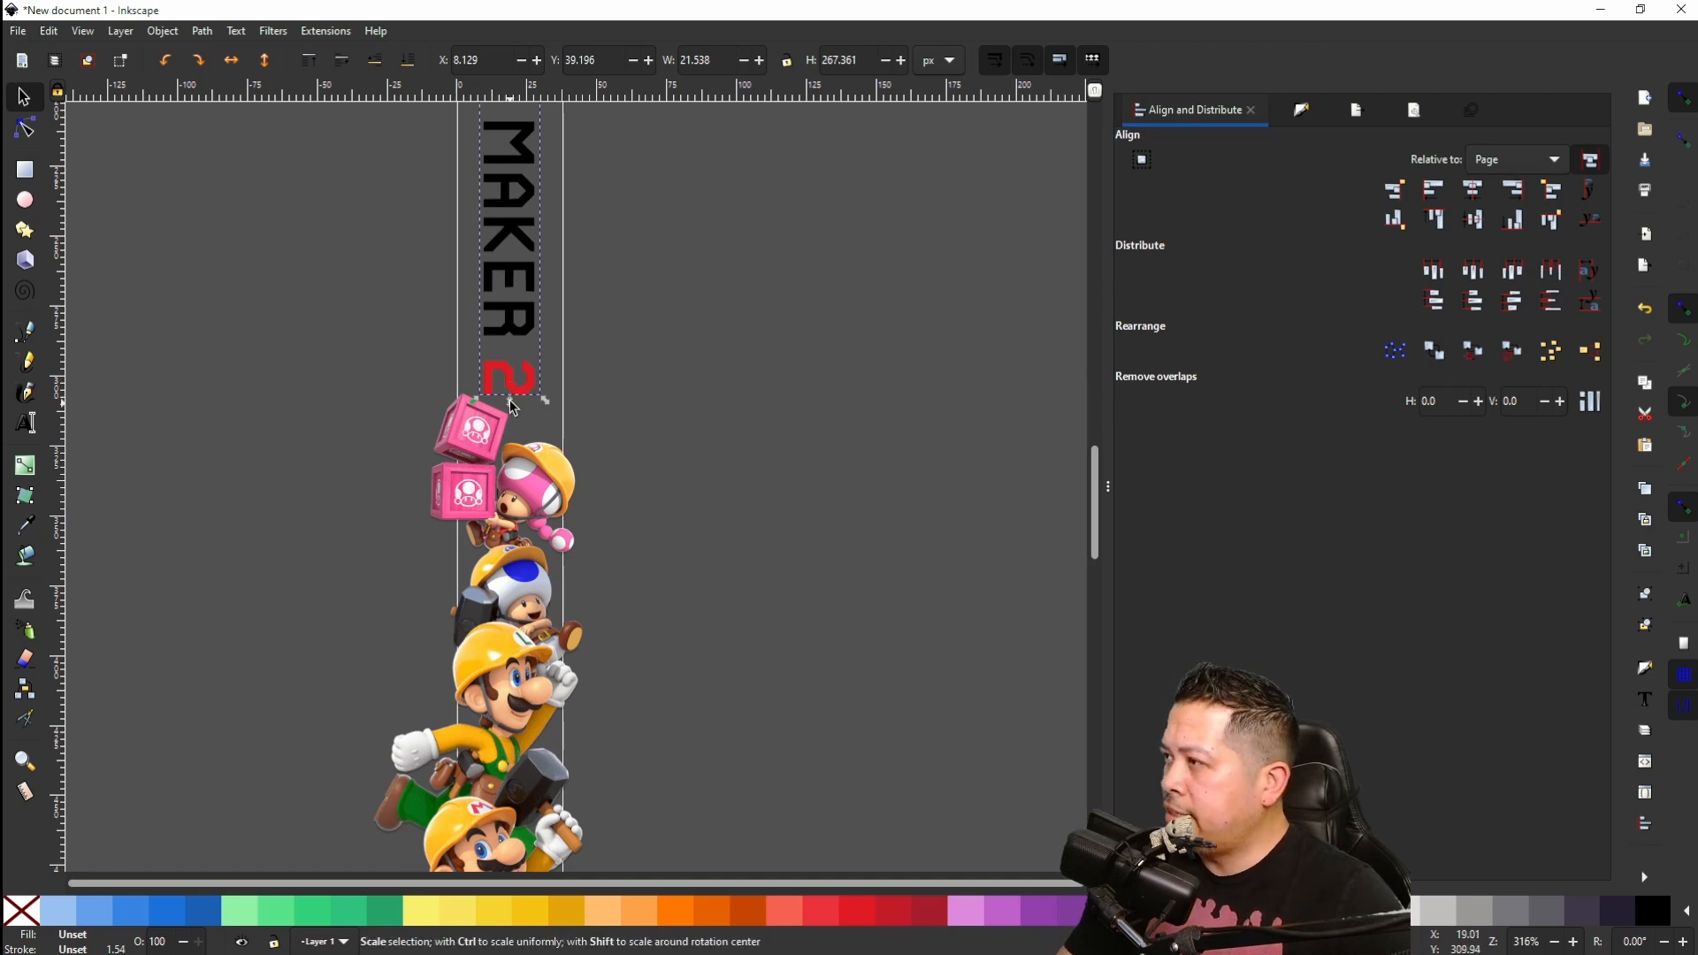
pyautogui.moveTo(514, 408); pyautogui.dragTo(521, 350)
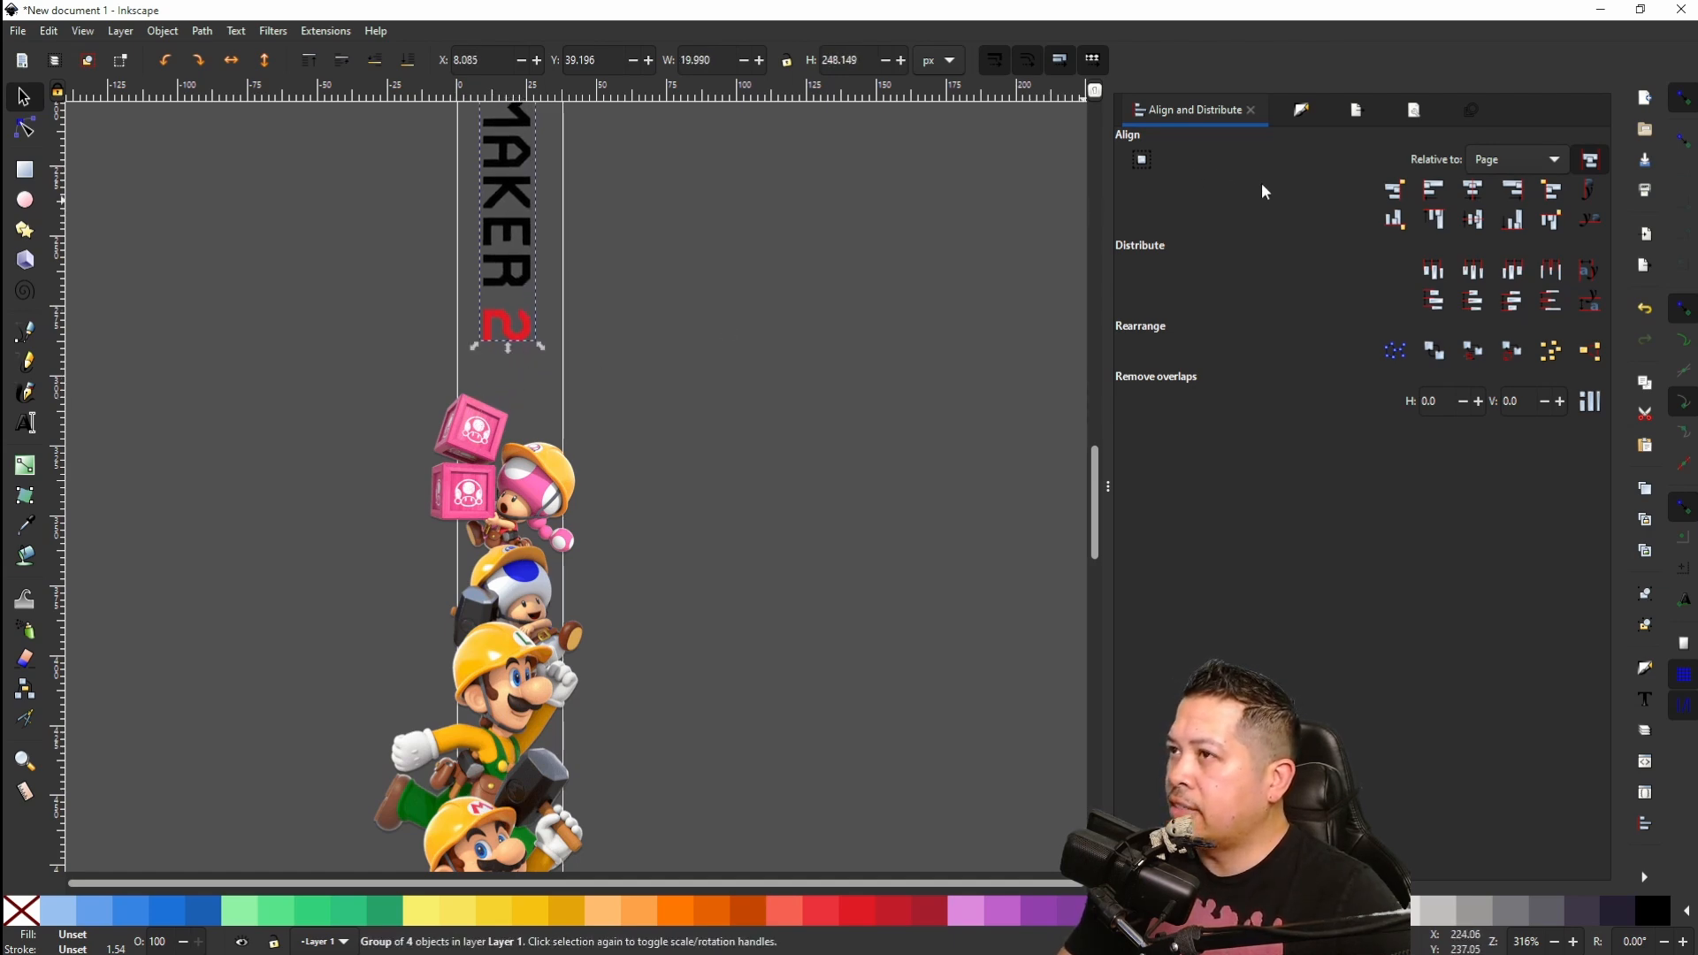
pyautogui.click(1474, 190)
# Step: Move Toadette and Toad together 16 px up towards the title and 4 px to the left
pyautogui.click(514, 486)
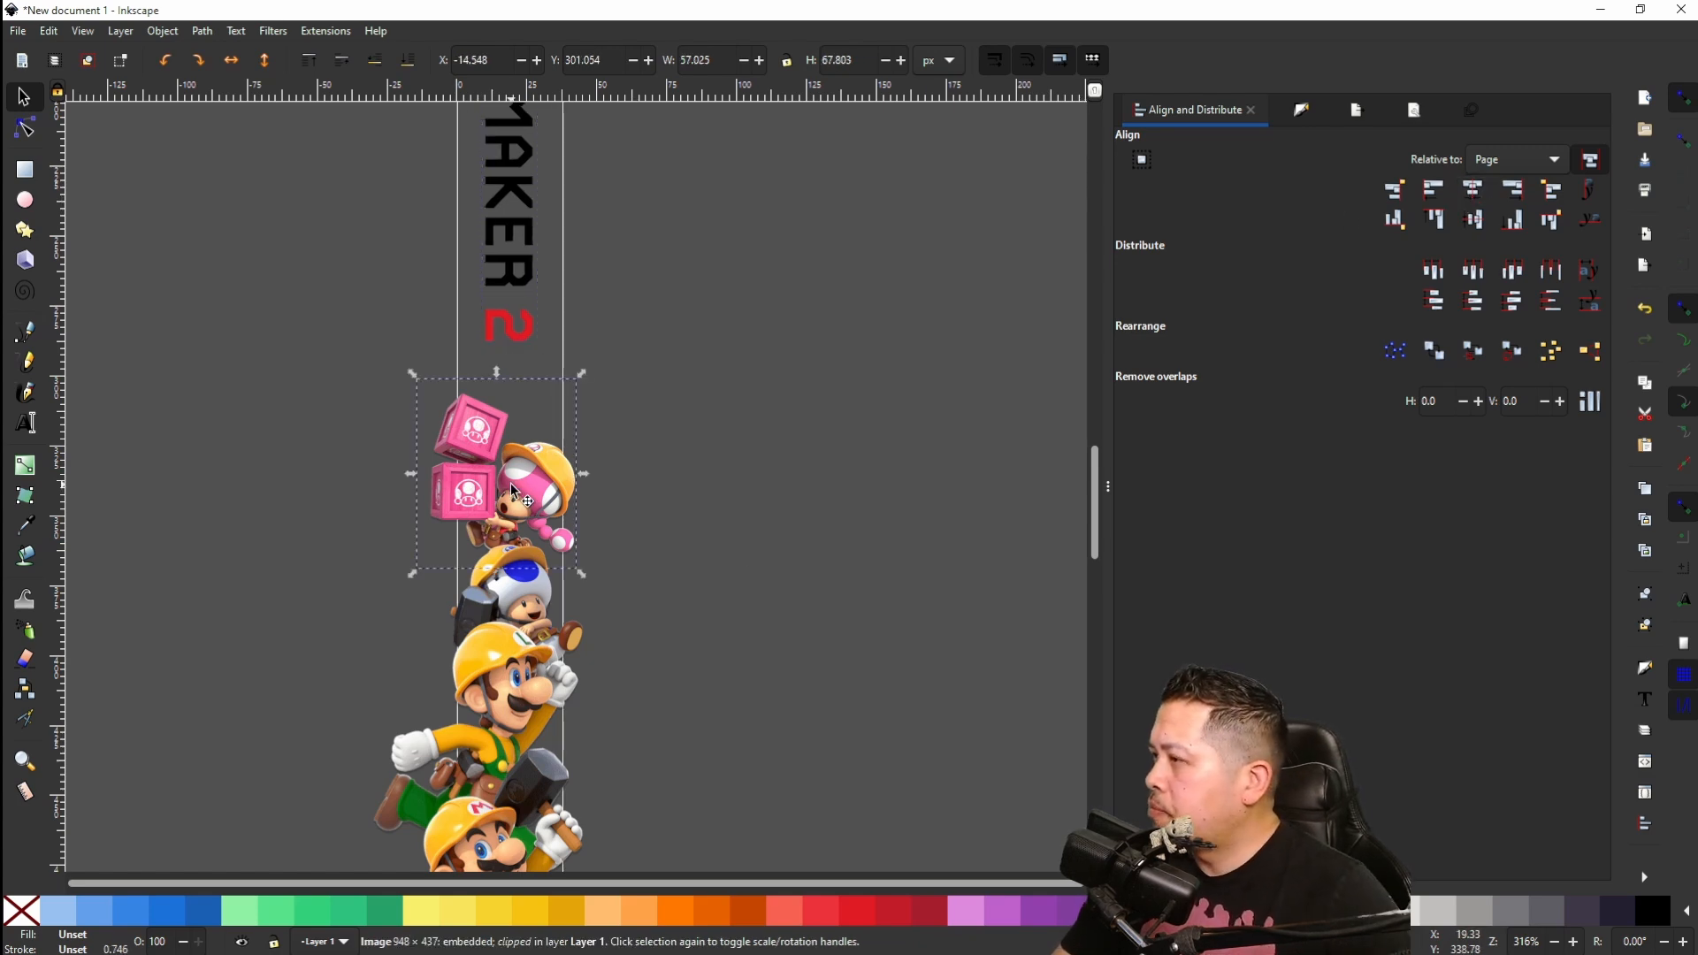
pyautogui.keyDown('shift'); pyautogui.click(521, 593); pyautogui.keyUp('shift')
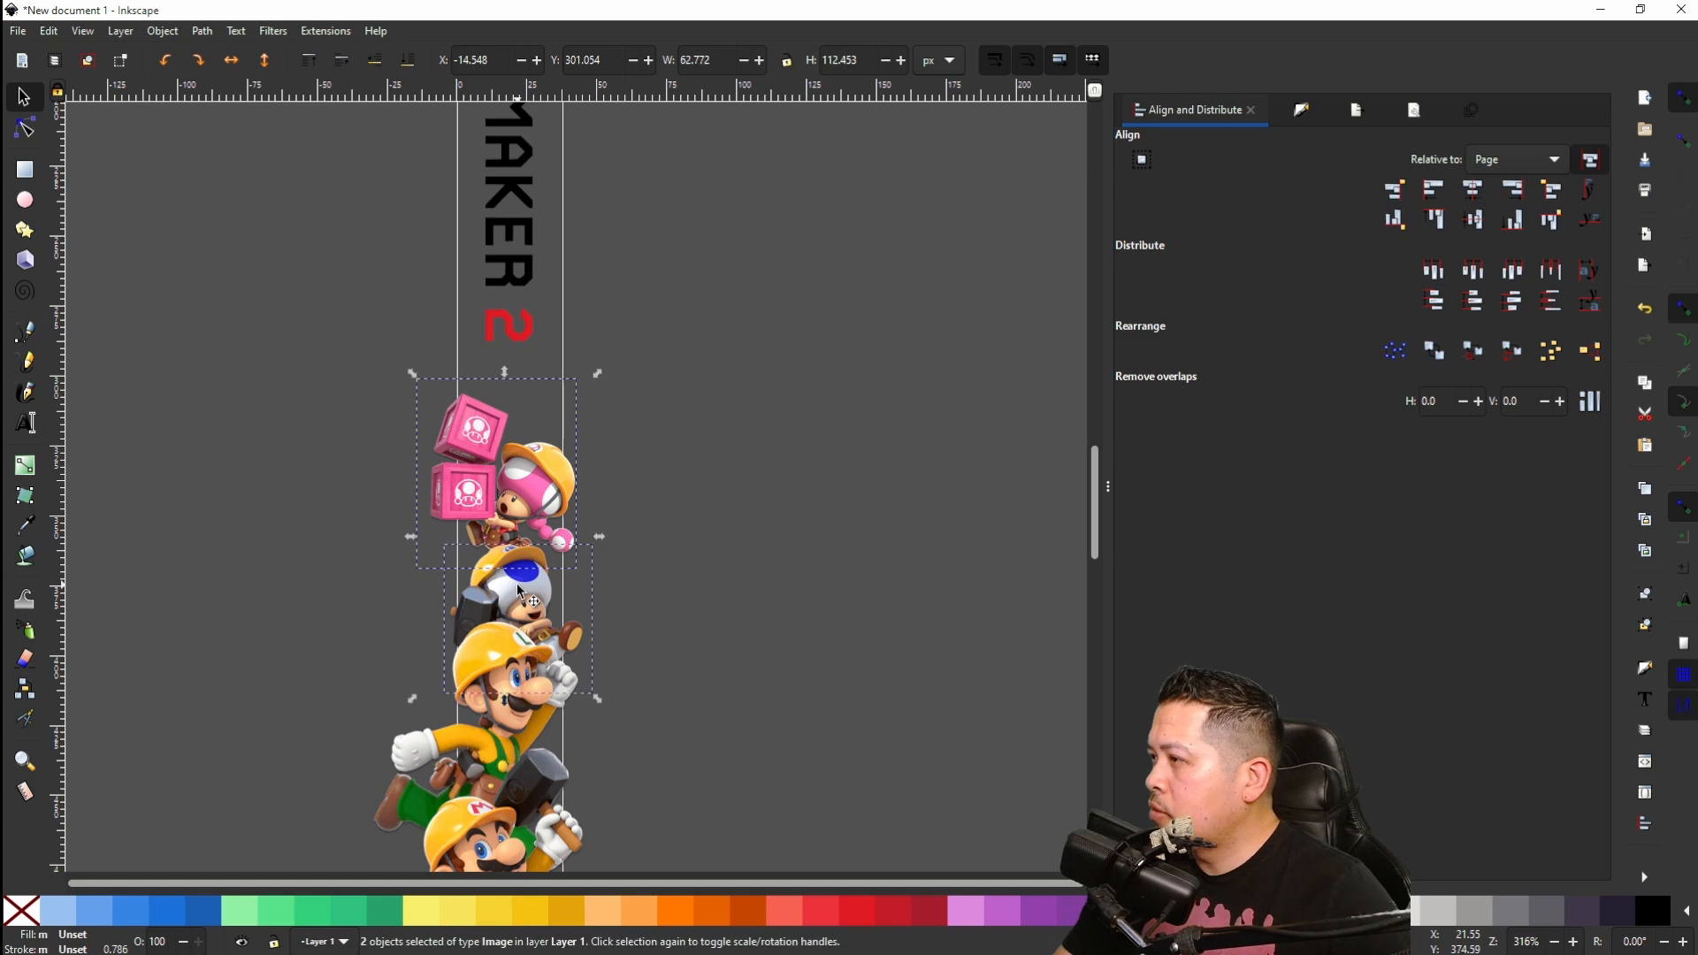
pyautogui.press('Up')
pyautogui.press('Up')
pyautogui.press('Up')
pyautogui.press('Up')
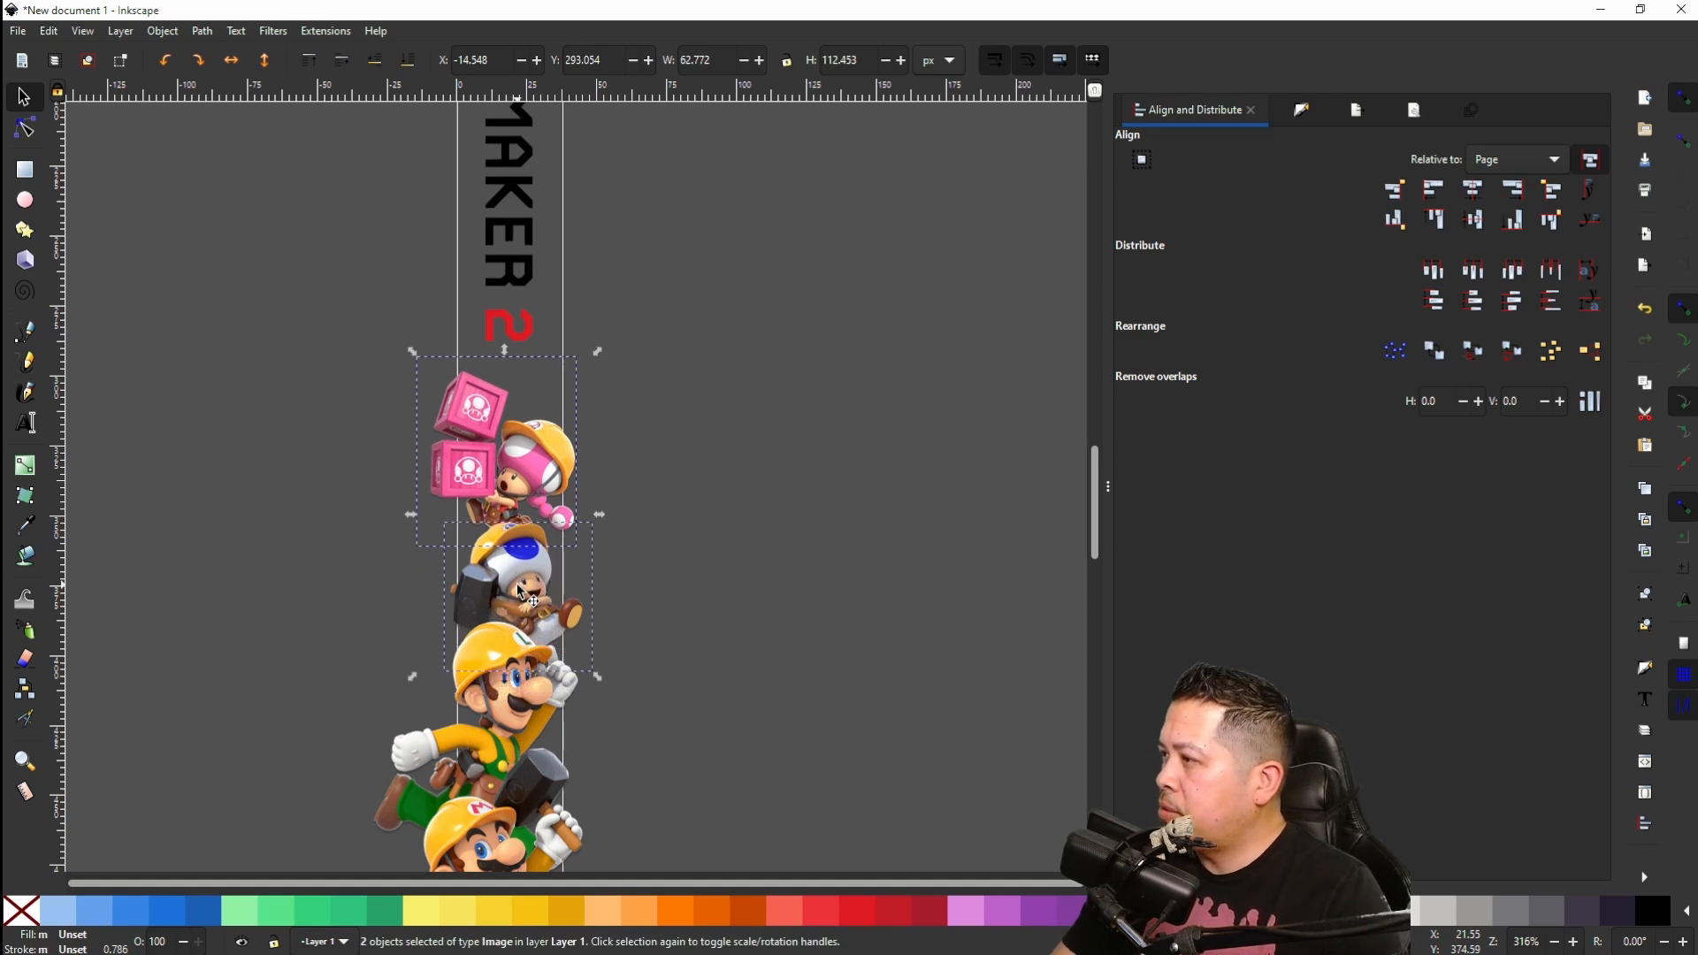
pyautogui.press('Up')
pyautogui.press('Up')
pyautogui.press('Up')
pyautogui.press('Up')
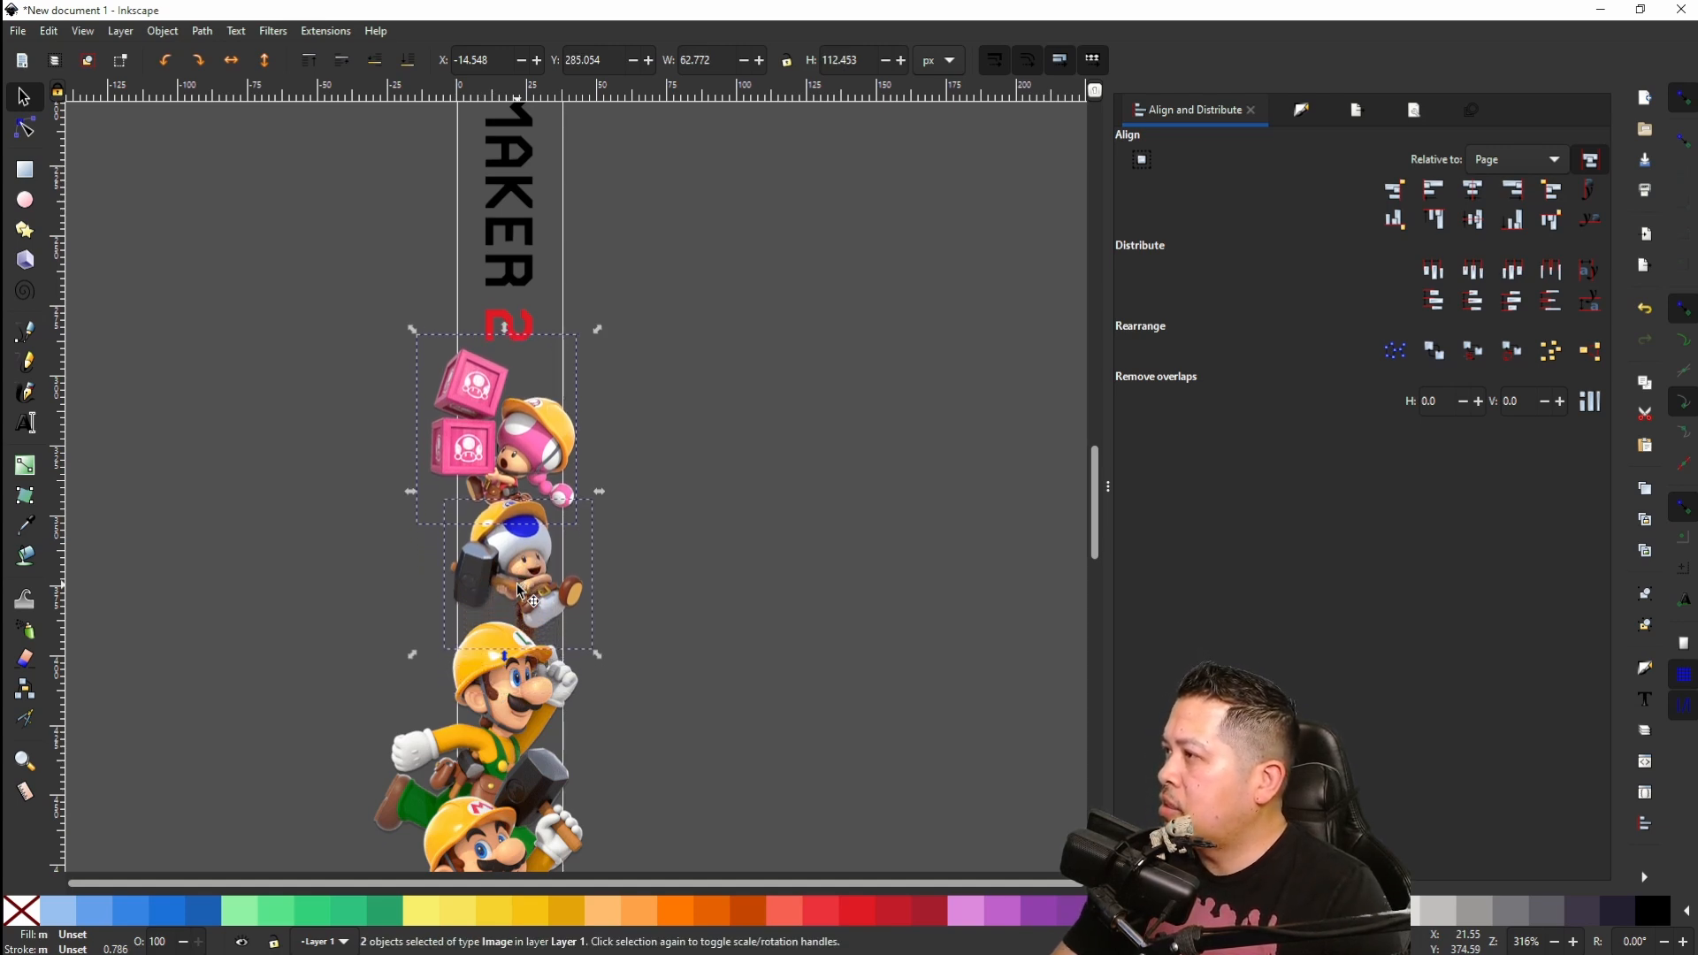
pyautogui.press('Left')
pyautogui.press('Left')
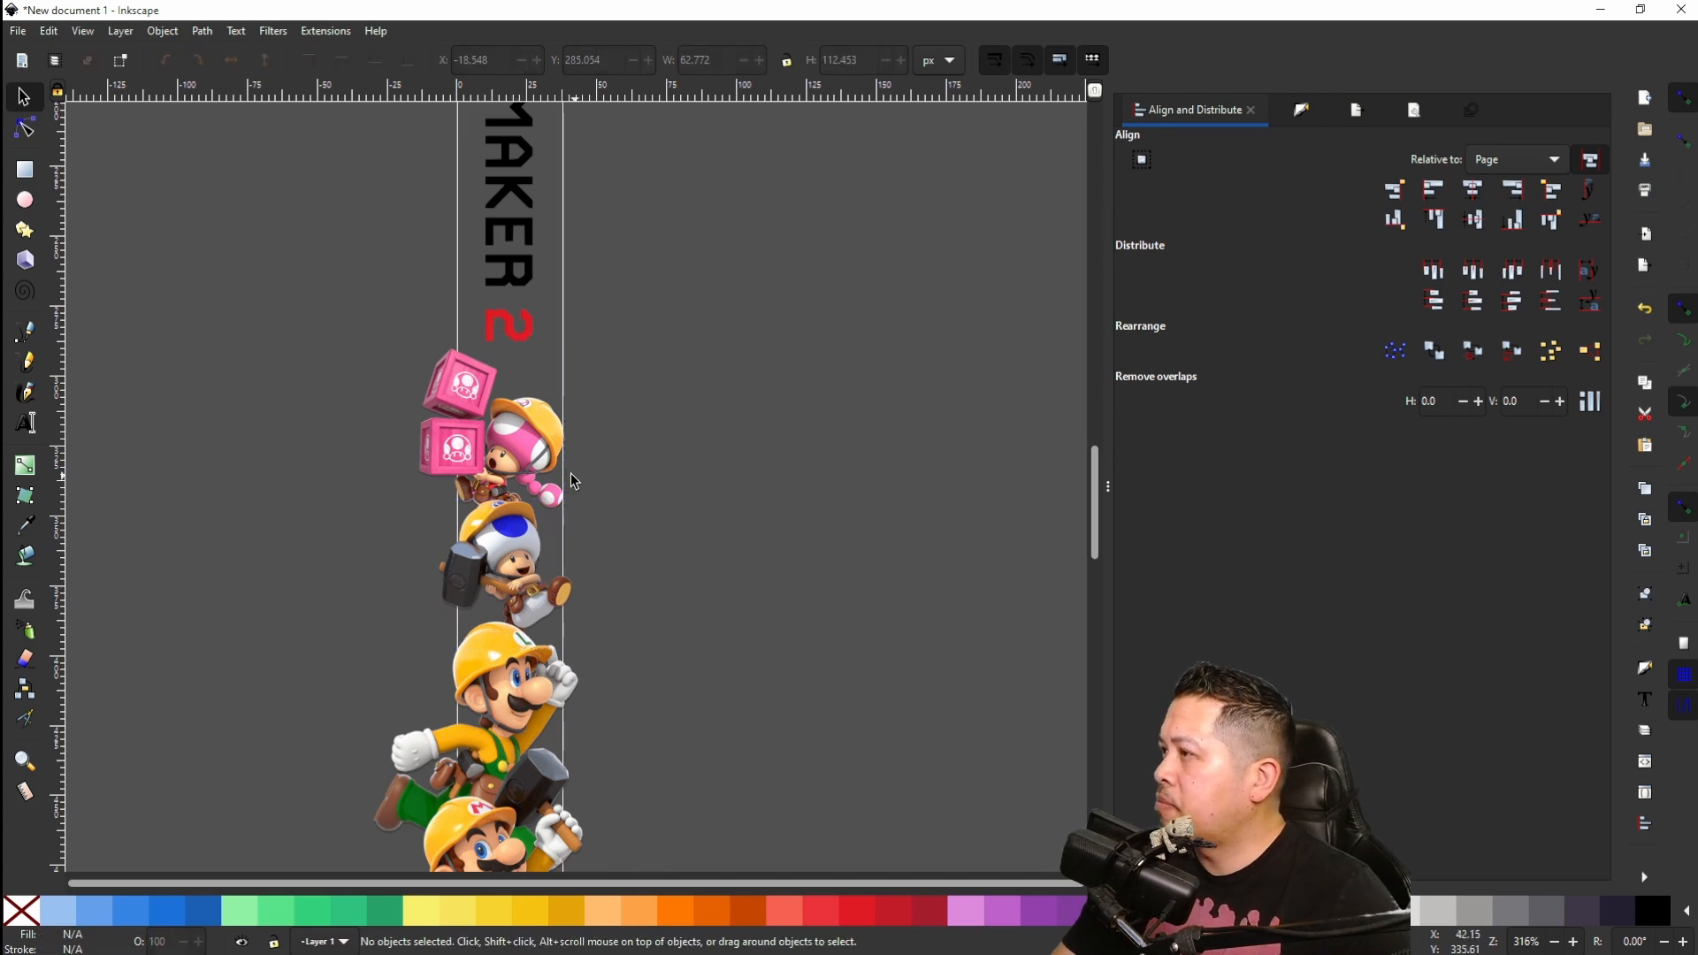
# Step: Move Toadette alone 4 px to the right and 4 px up, closer to the title's red 2
pyautogui.click(543, 453)
pyautogui.press('Right')
pyautogui.press('Right')
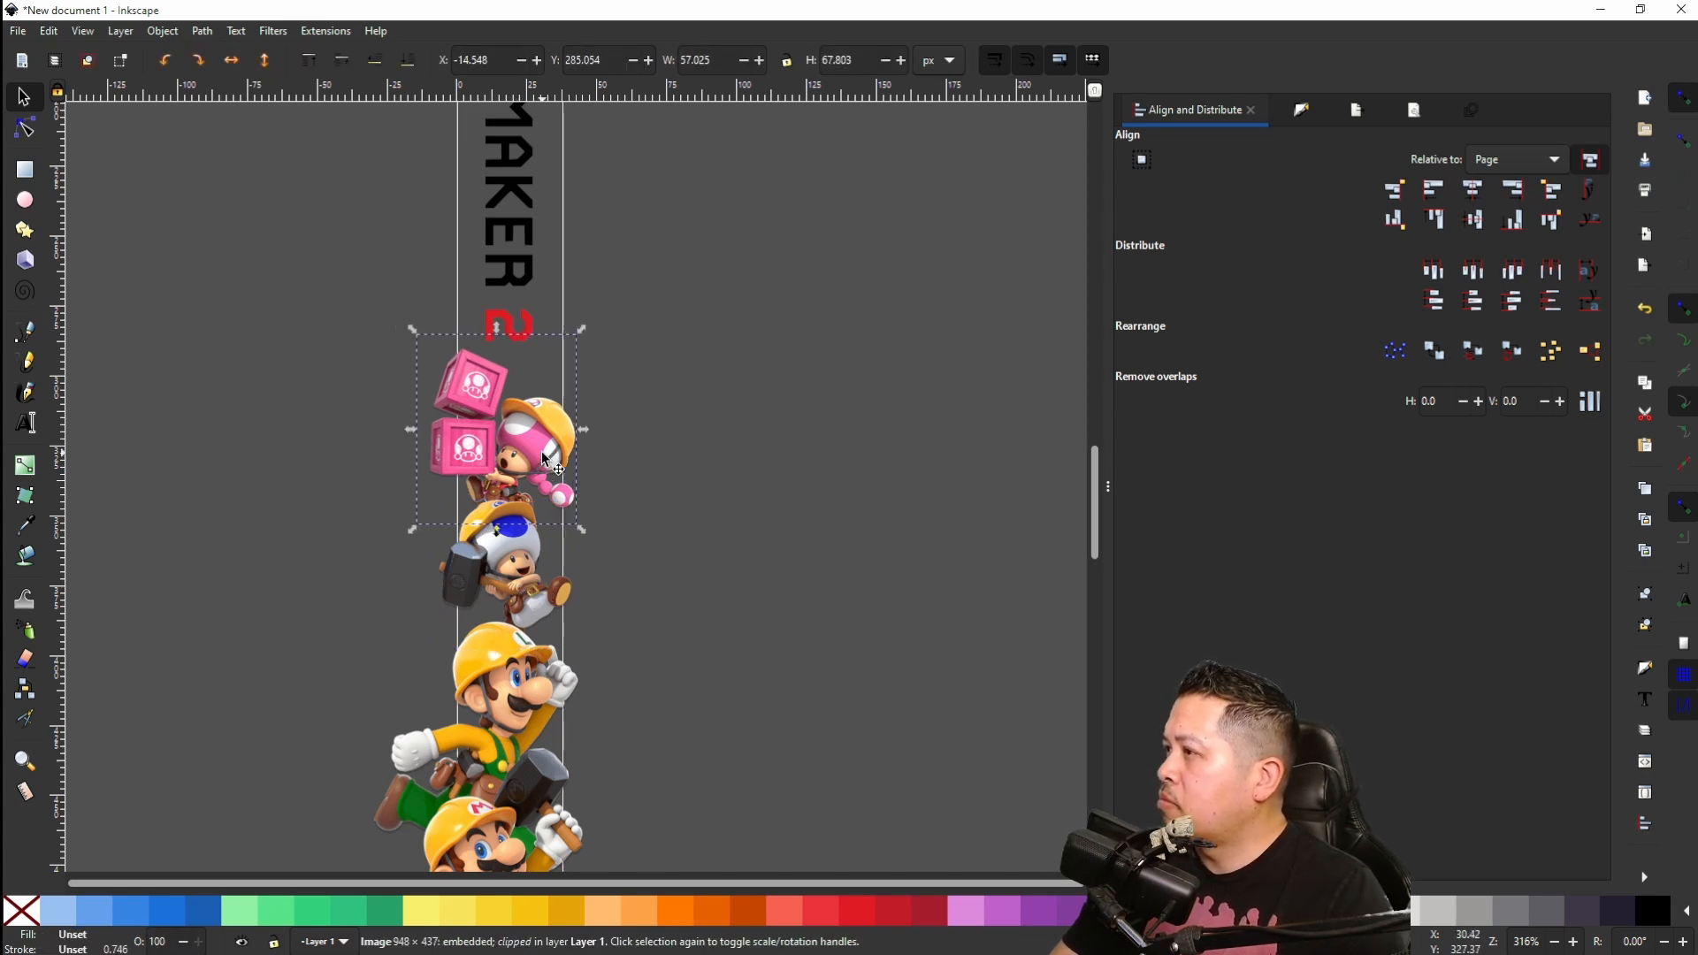
pyautogui.press('Up')
pyautogui.press('Up')
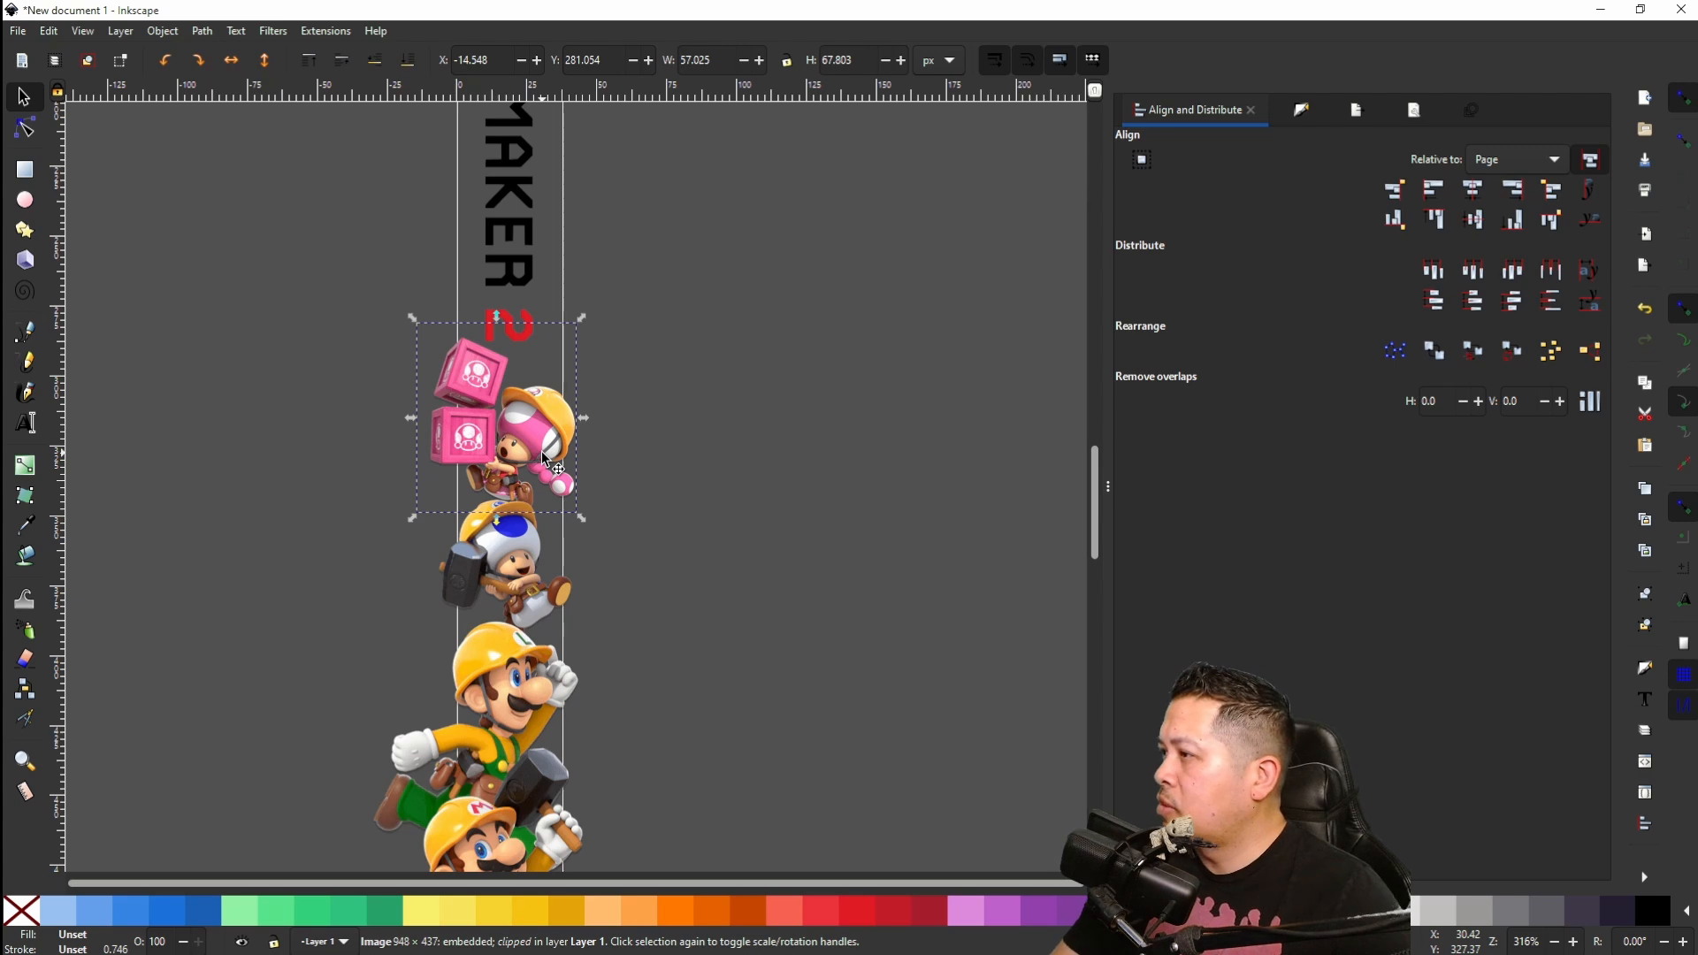
pyautogui.scroll(-6, 549, 464)
pyautogui.scroll(3, 553, 469)
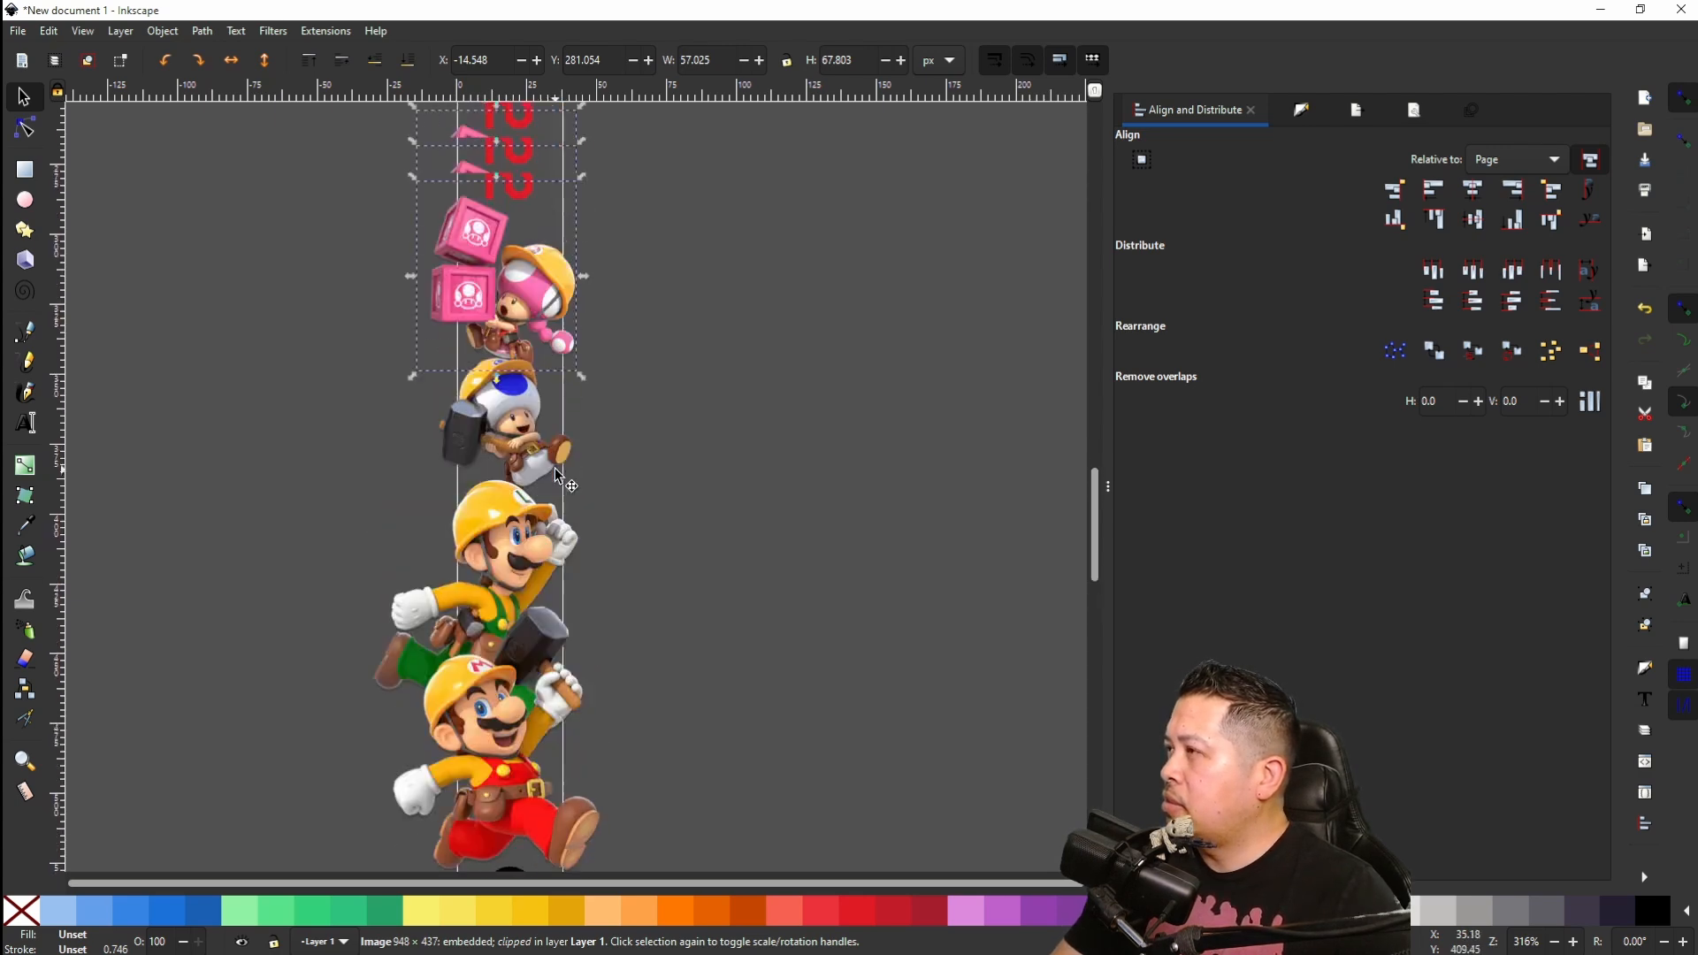
pyautogui.scroll(3, 554, 468)
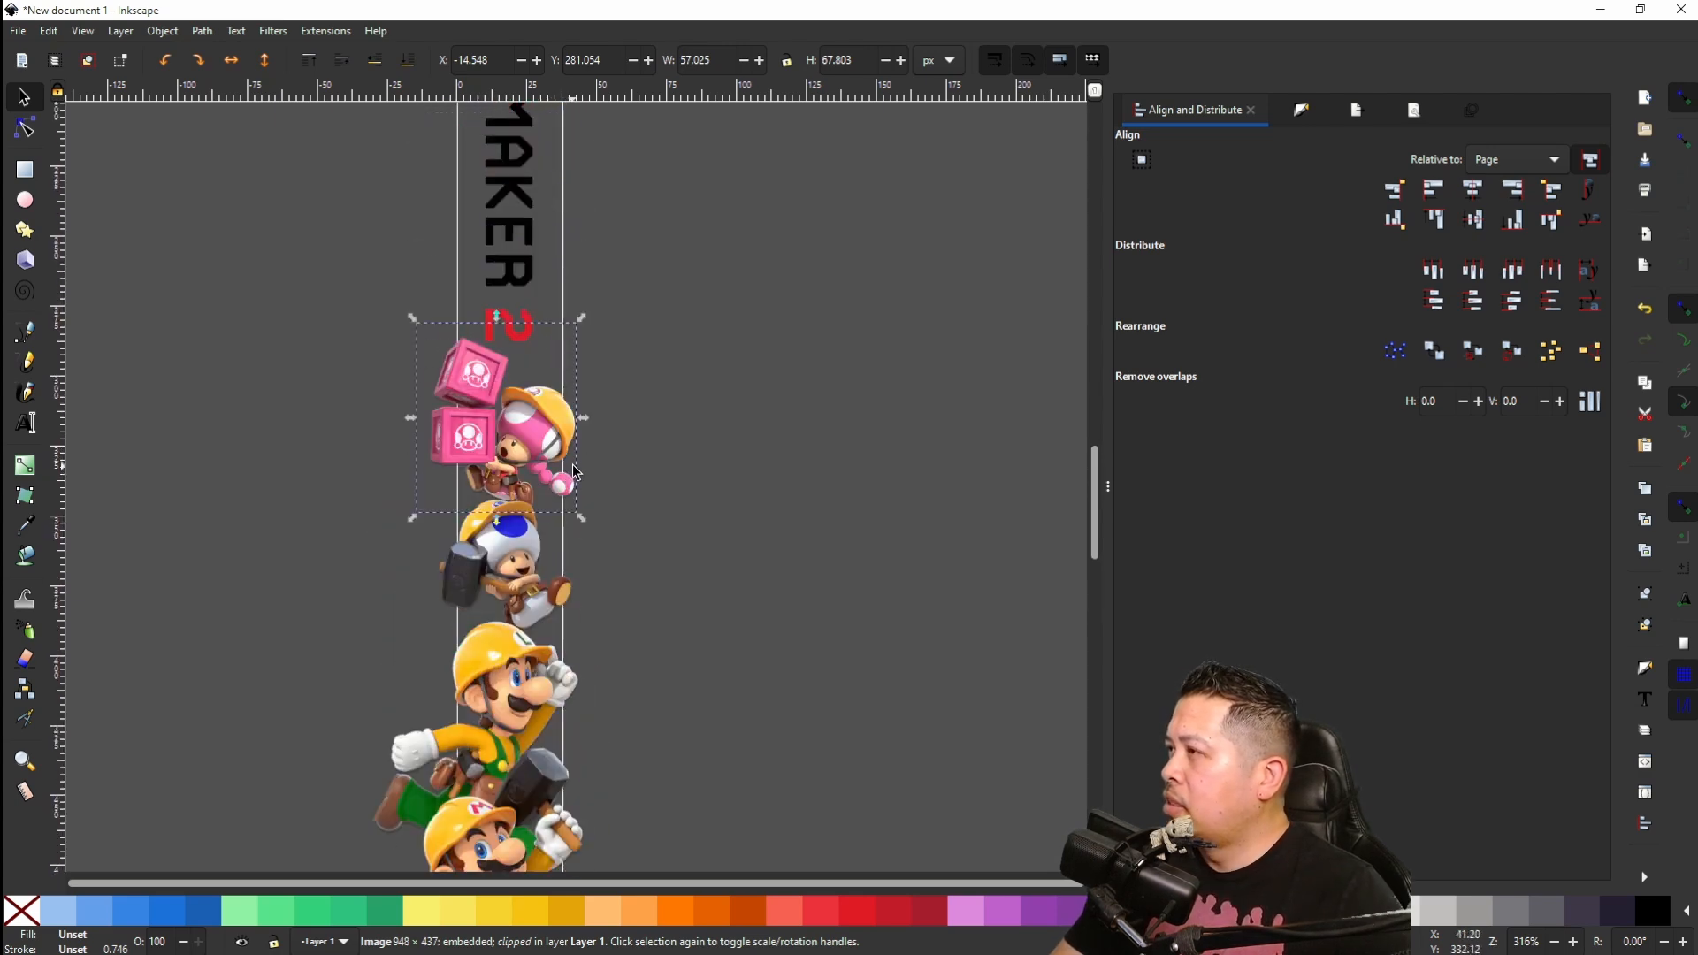
# Step: Add a text object reading TM in capitals on the canvas beside the spine strip
pyautogui.click(29, 425)
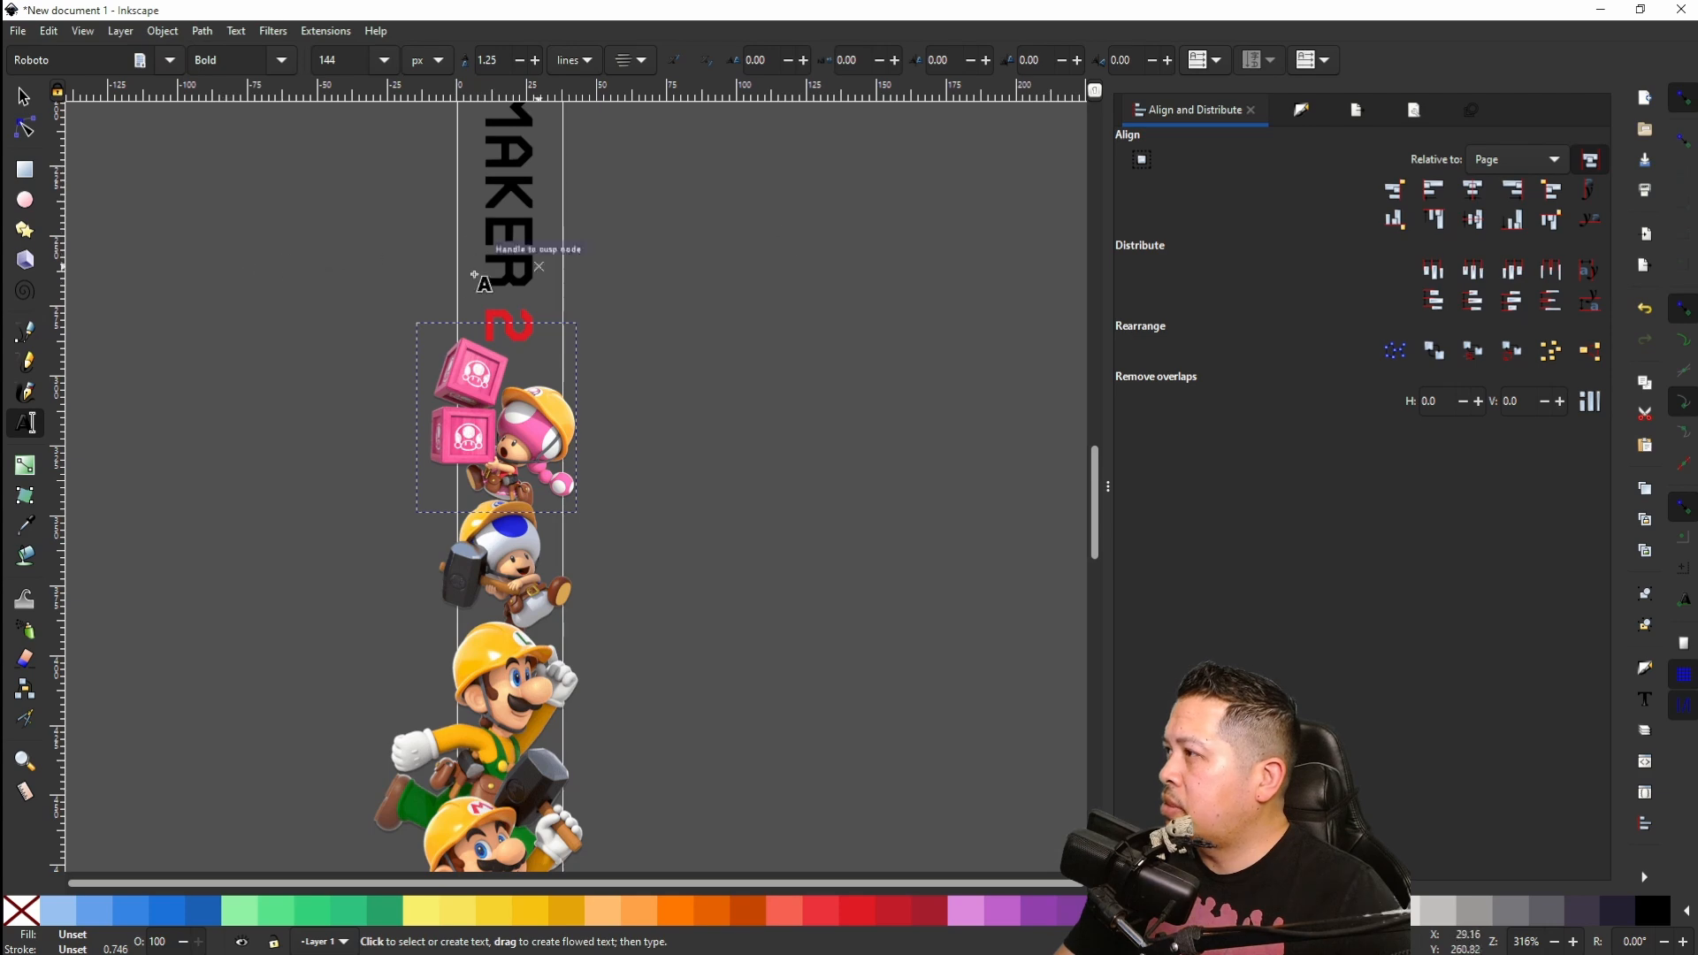
pyautogui.press('Escape')
pyautogui.click(737, 304)
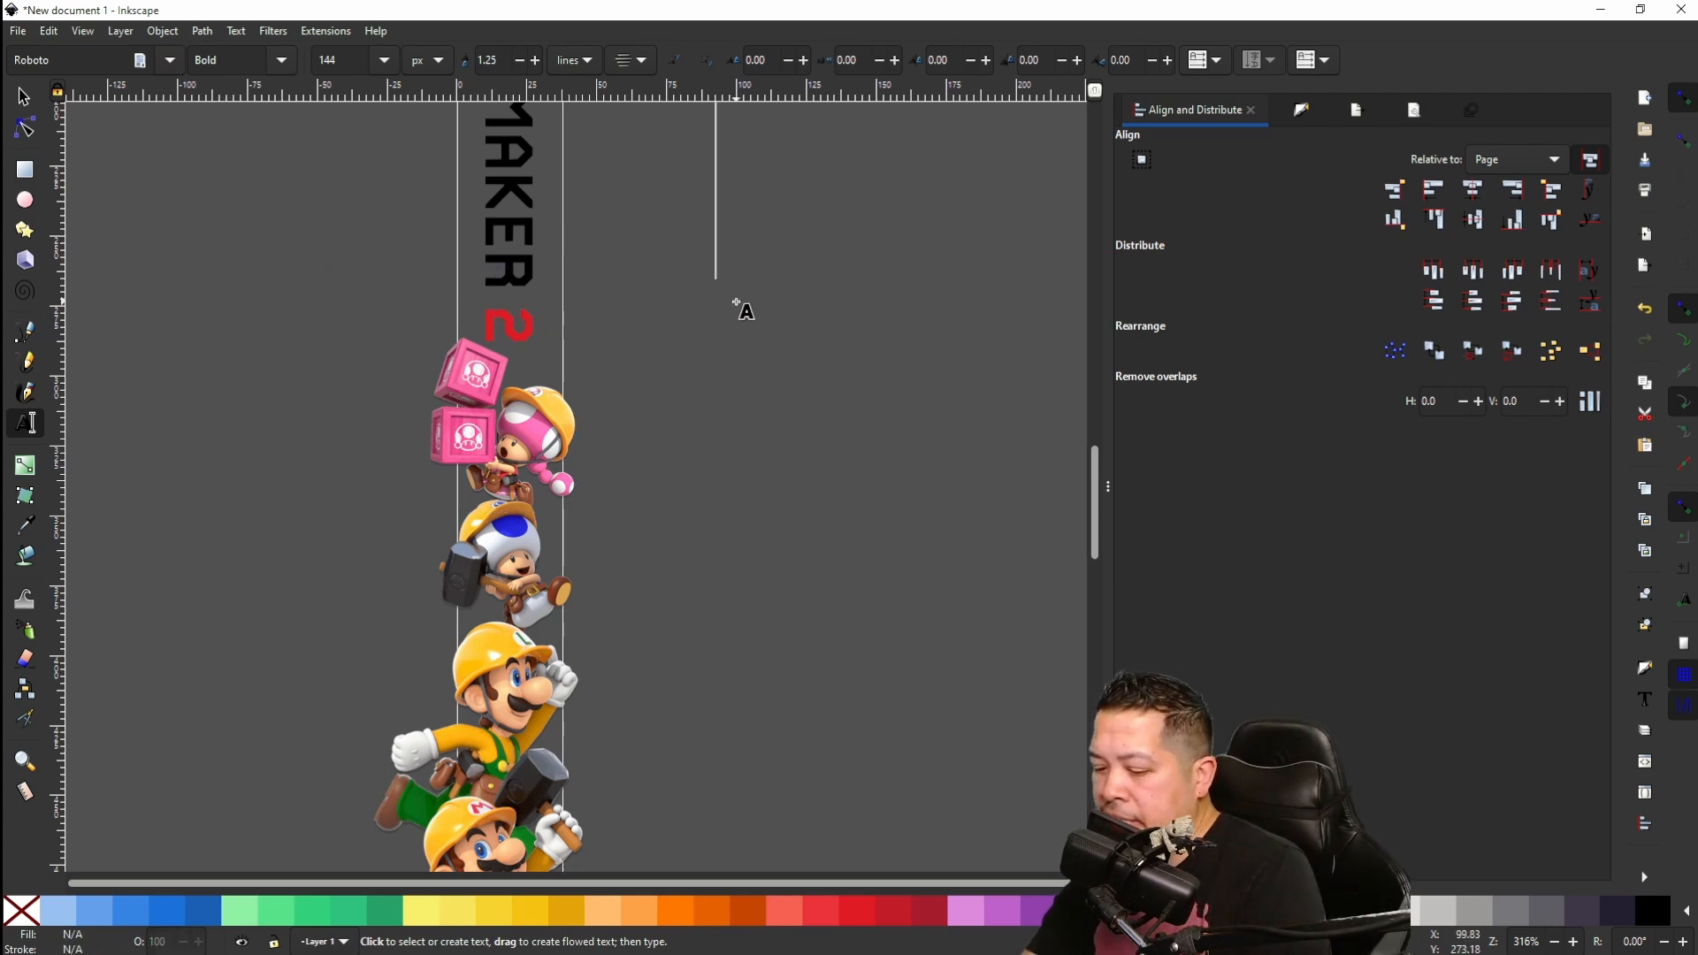
pyautogui.write('tm')
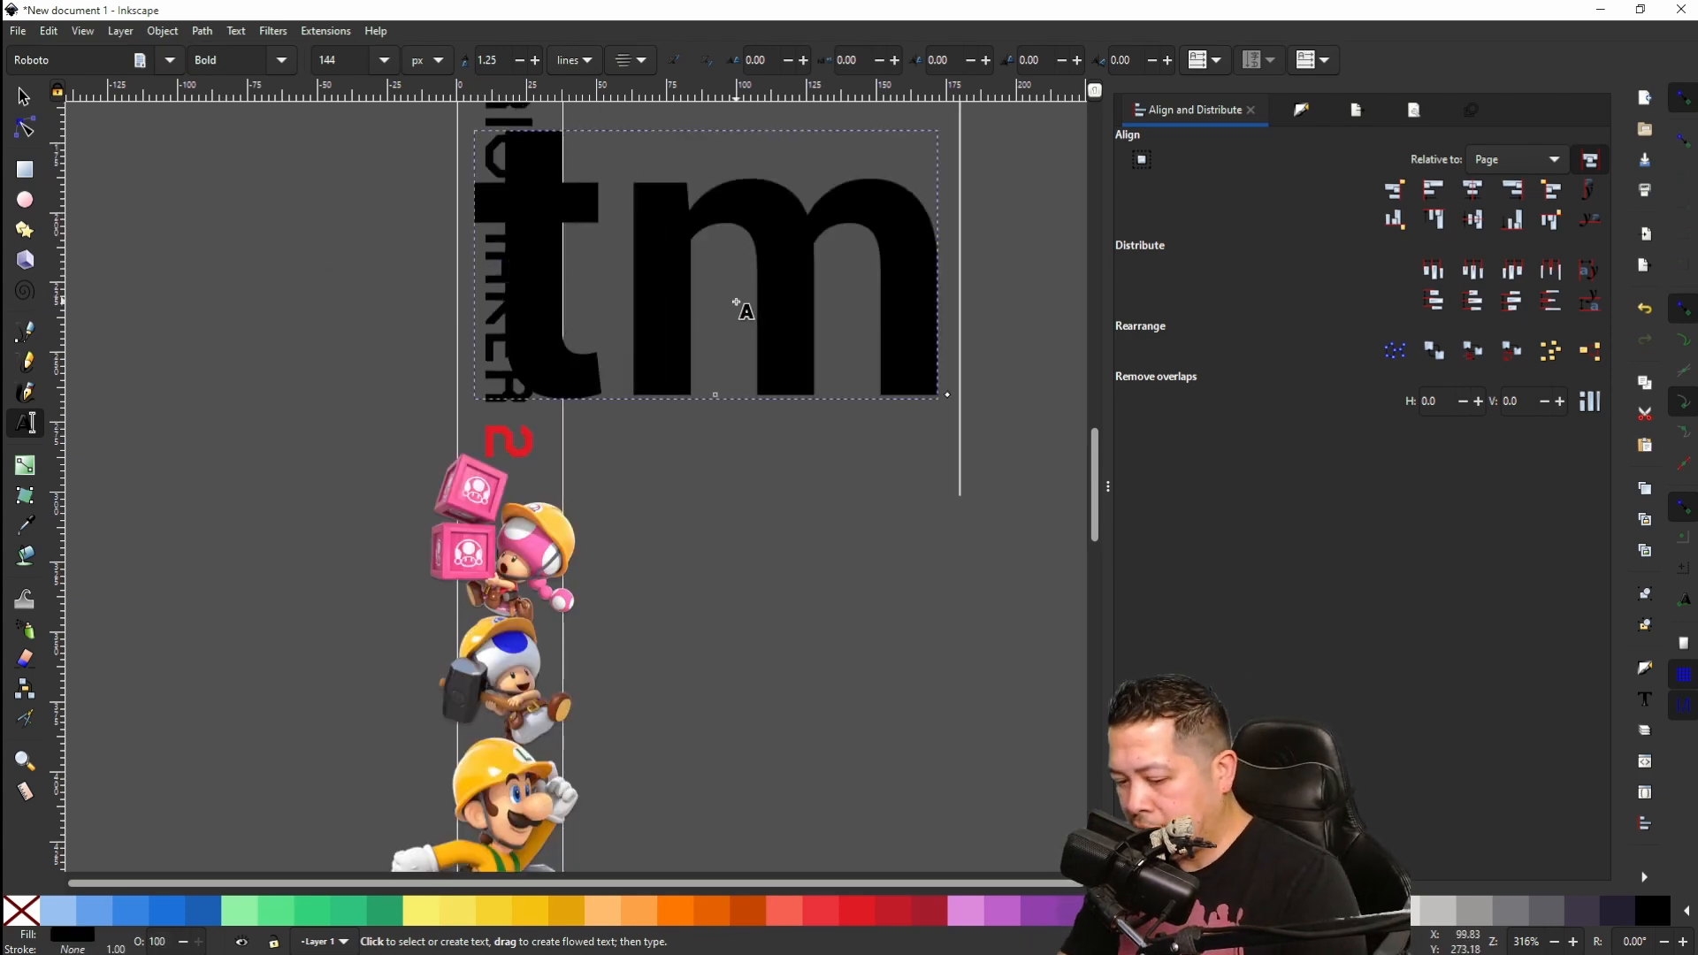
pyautogui.press('BackSpace')
pyautogui.press('BackSpace')
pyautogui.write('tm')
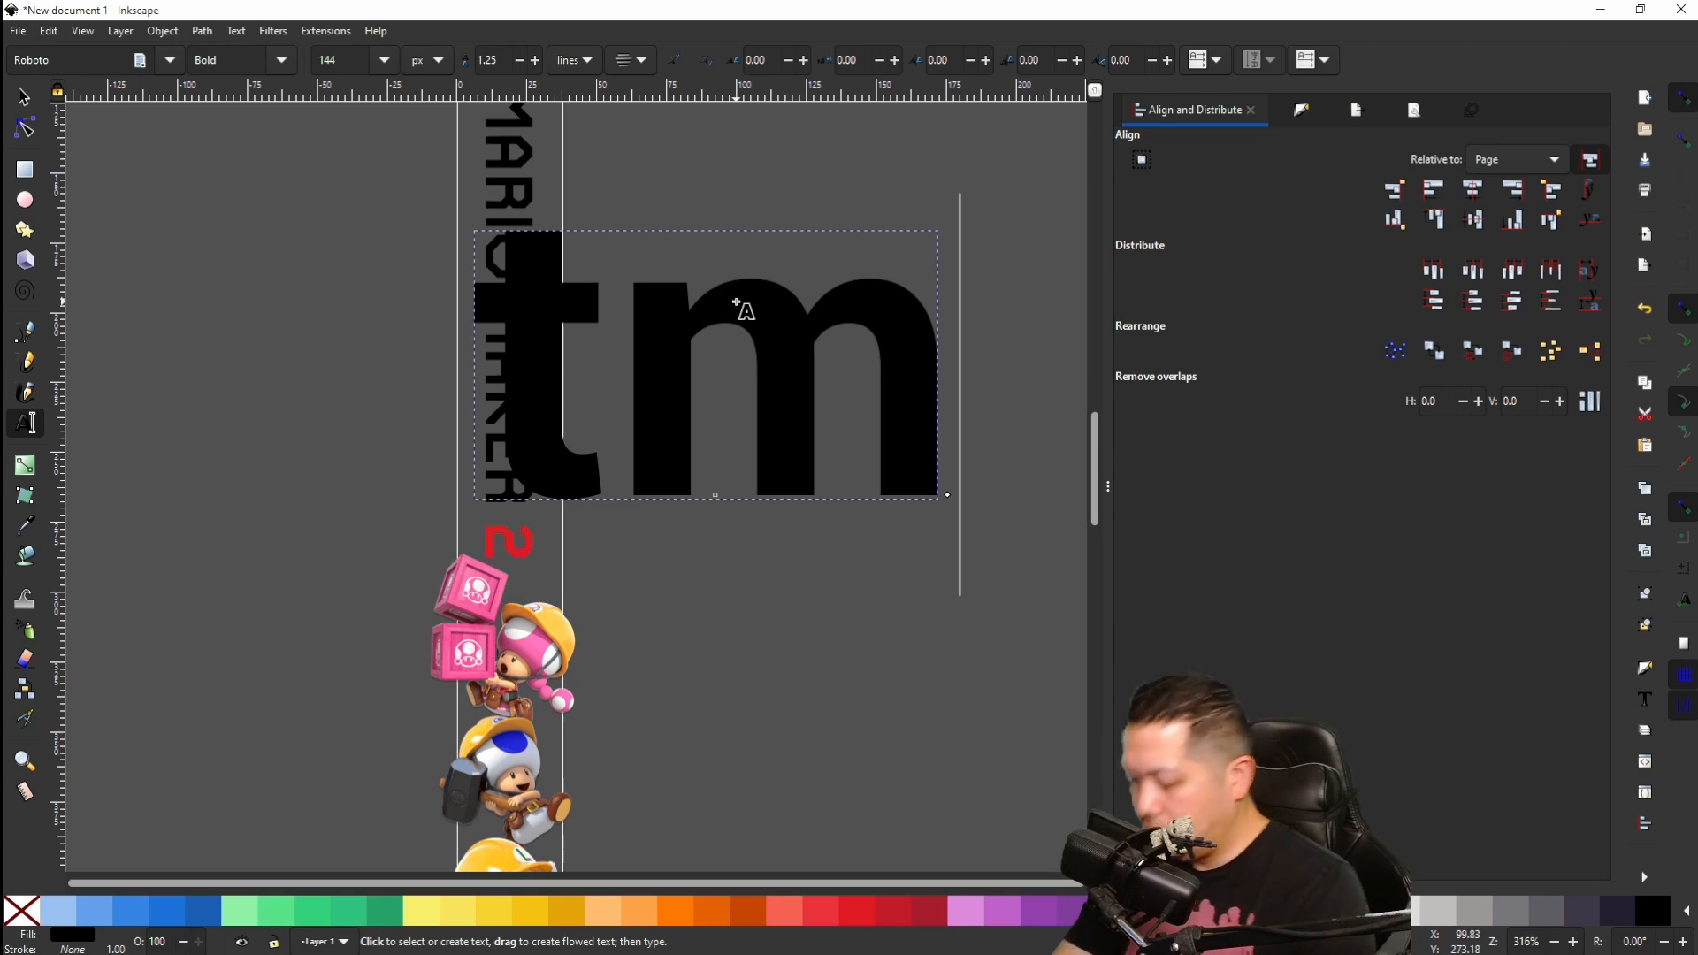
pyautogui.press('BackSpace')
pyautogui.press('BackSpace')
pyautogui.write('TM')
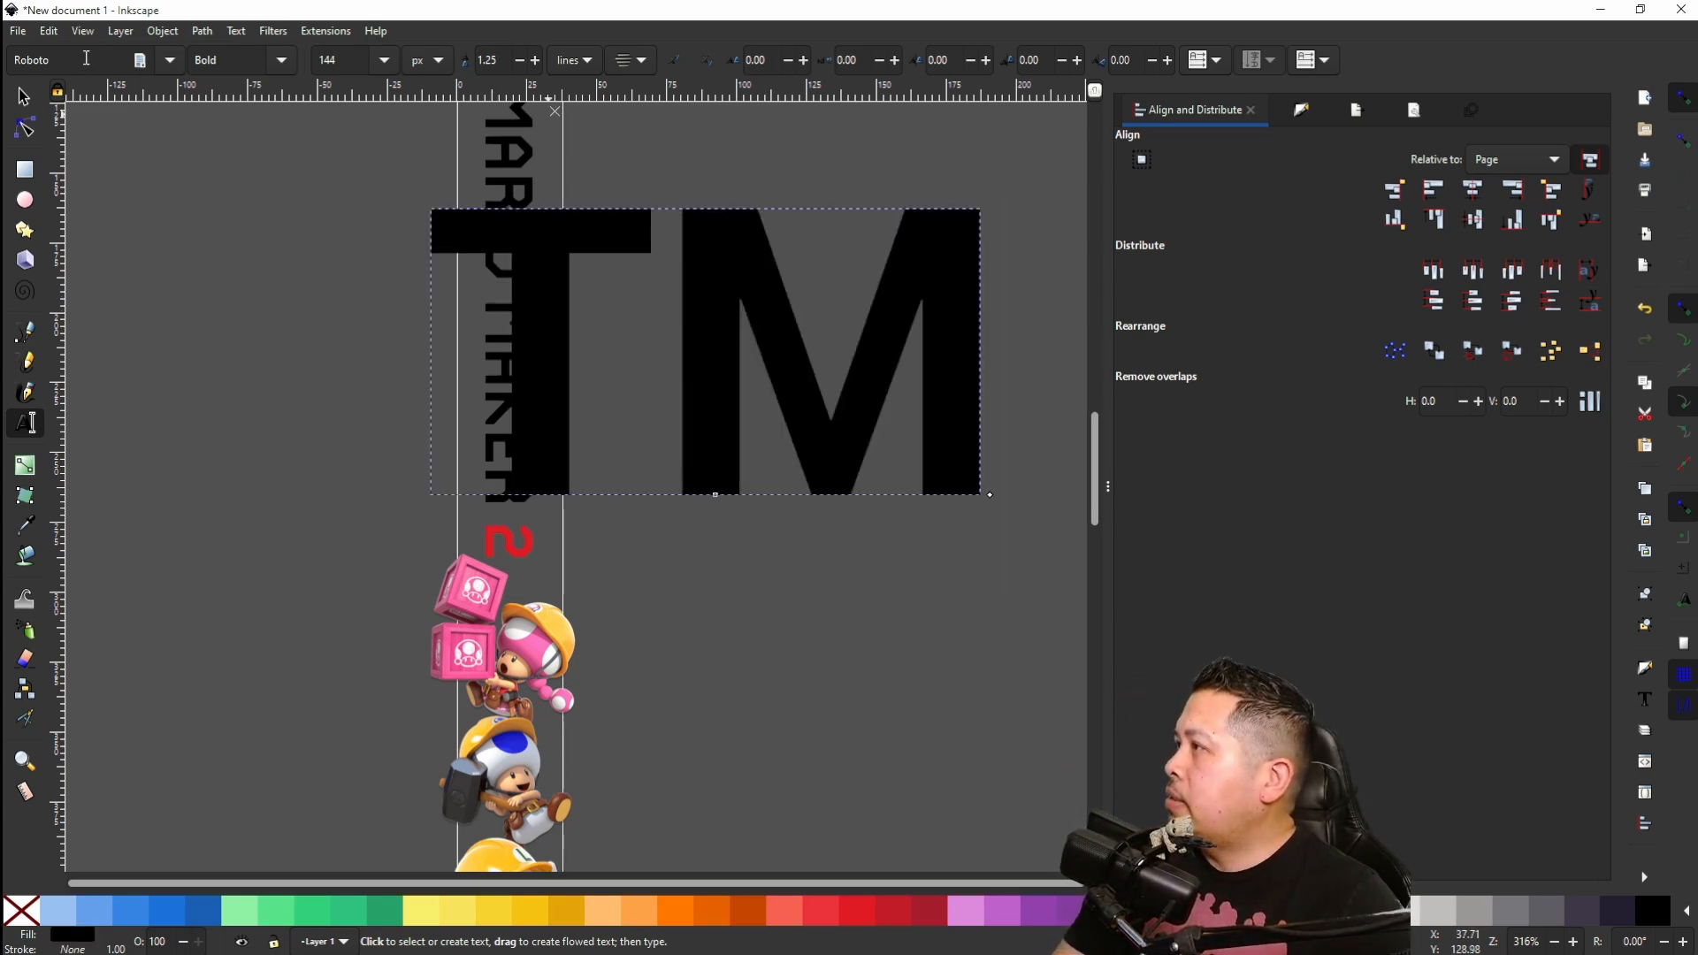
# Step: Change the TM text's font to Times New Roman and rotate the text 90° clockwise
pyautogui.click(168, 59)
pyautogui.scroll(-10, 47, 512)
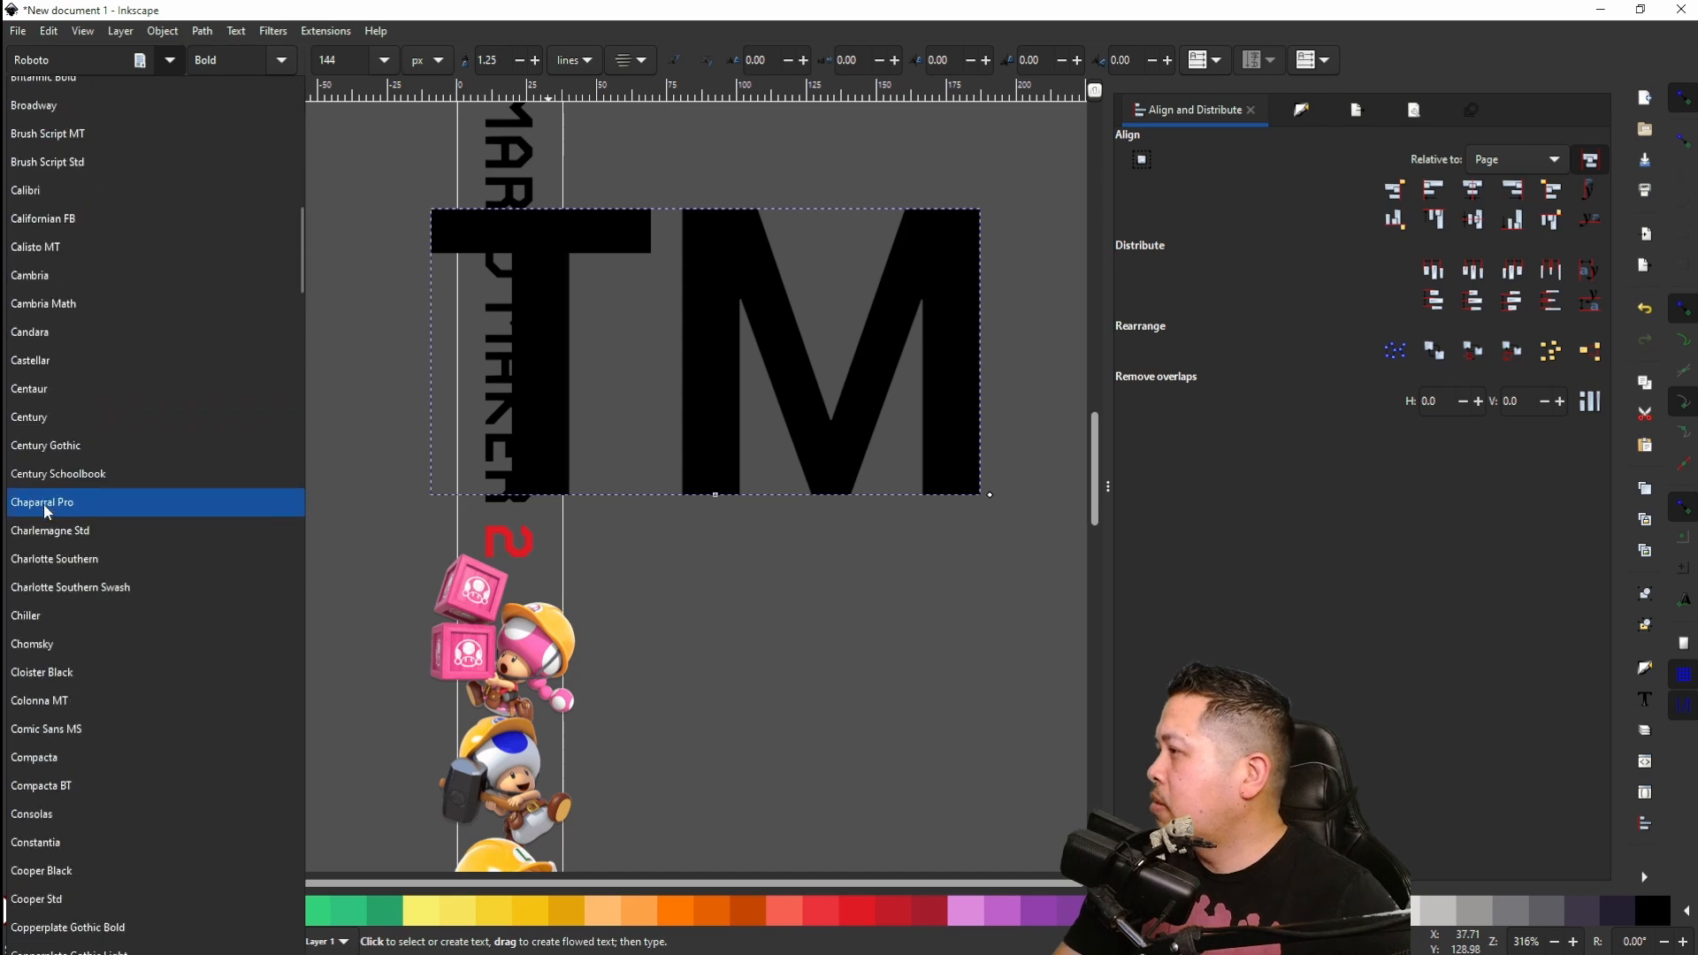
pyautogui.scroll(-15, 47, 511)
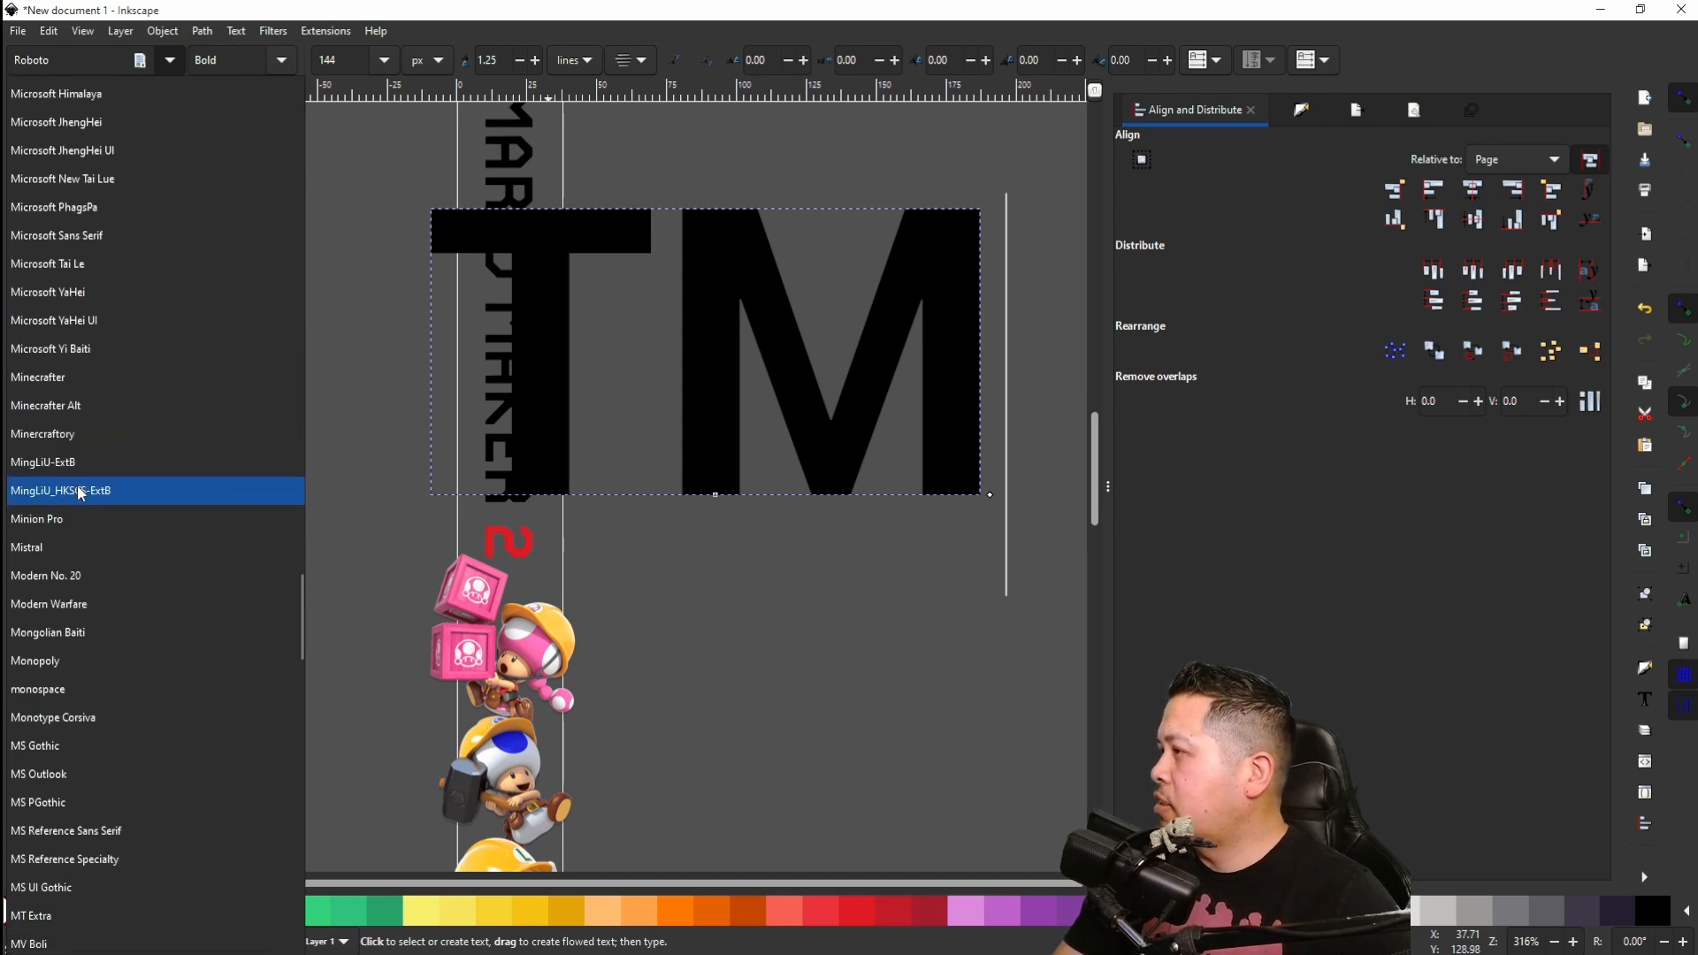
pyautogui.scroll(-15, 77, 485)
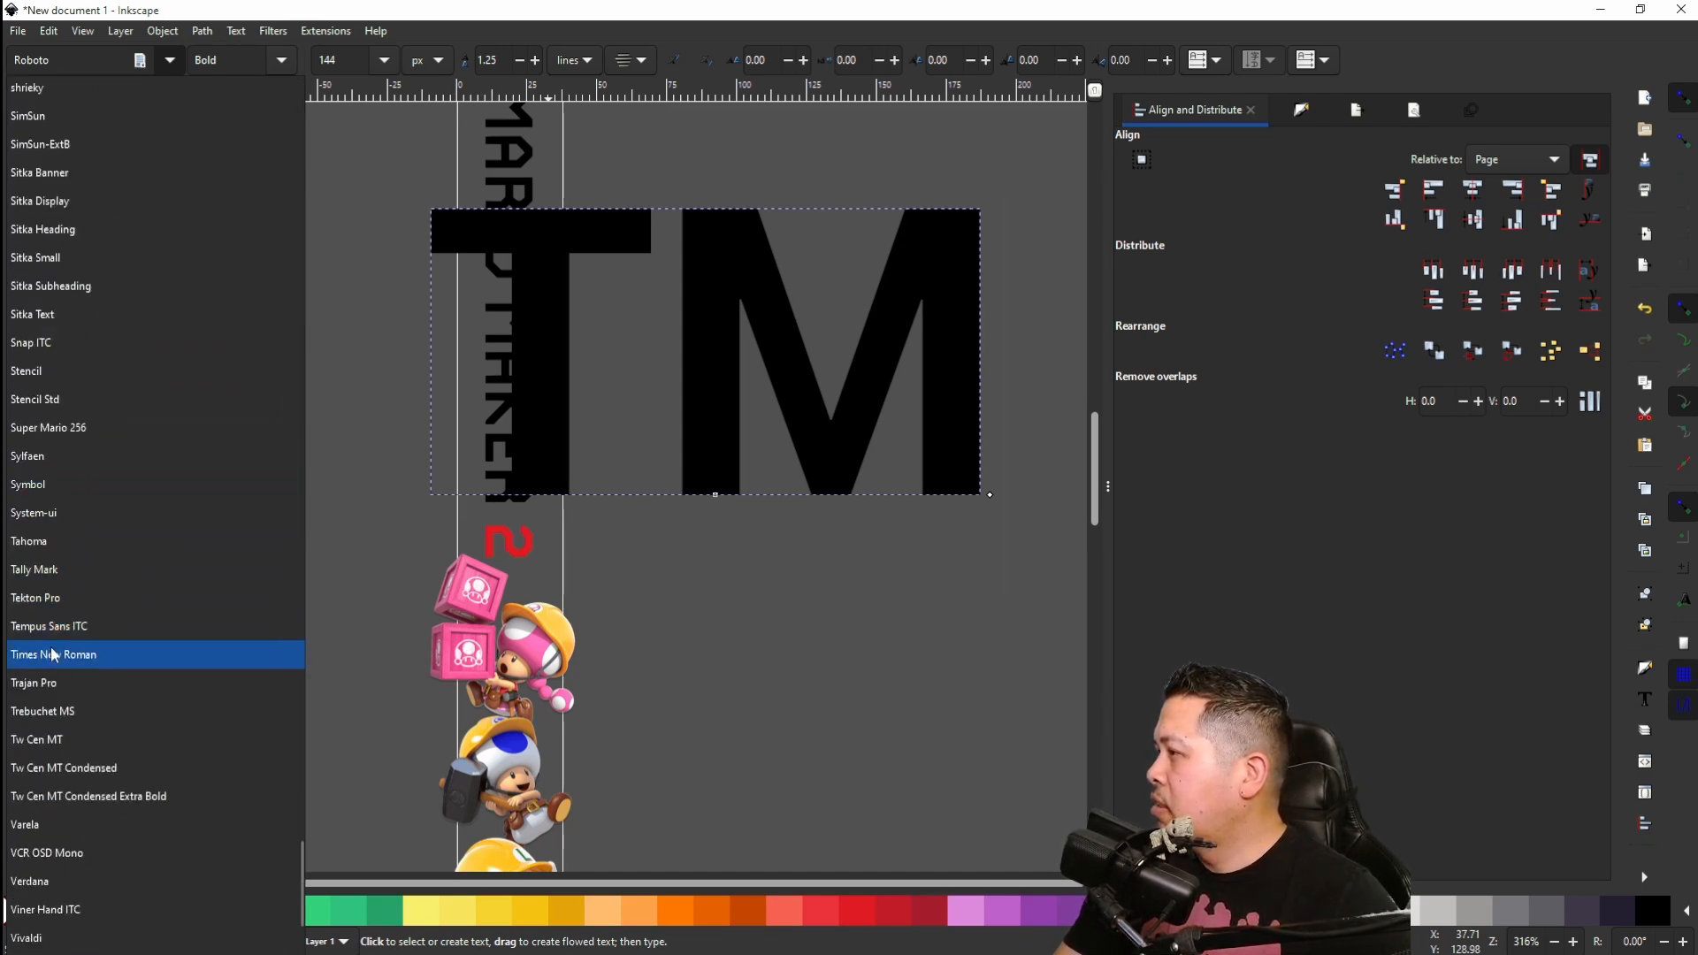
pyautogui.click(53, 655)
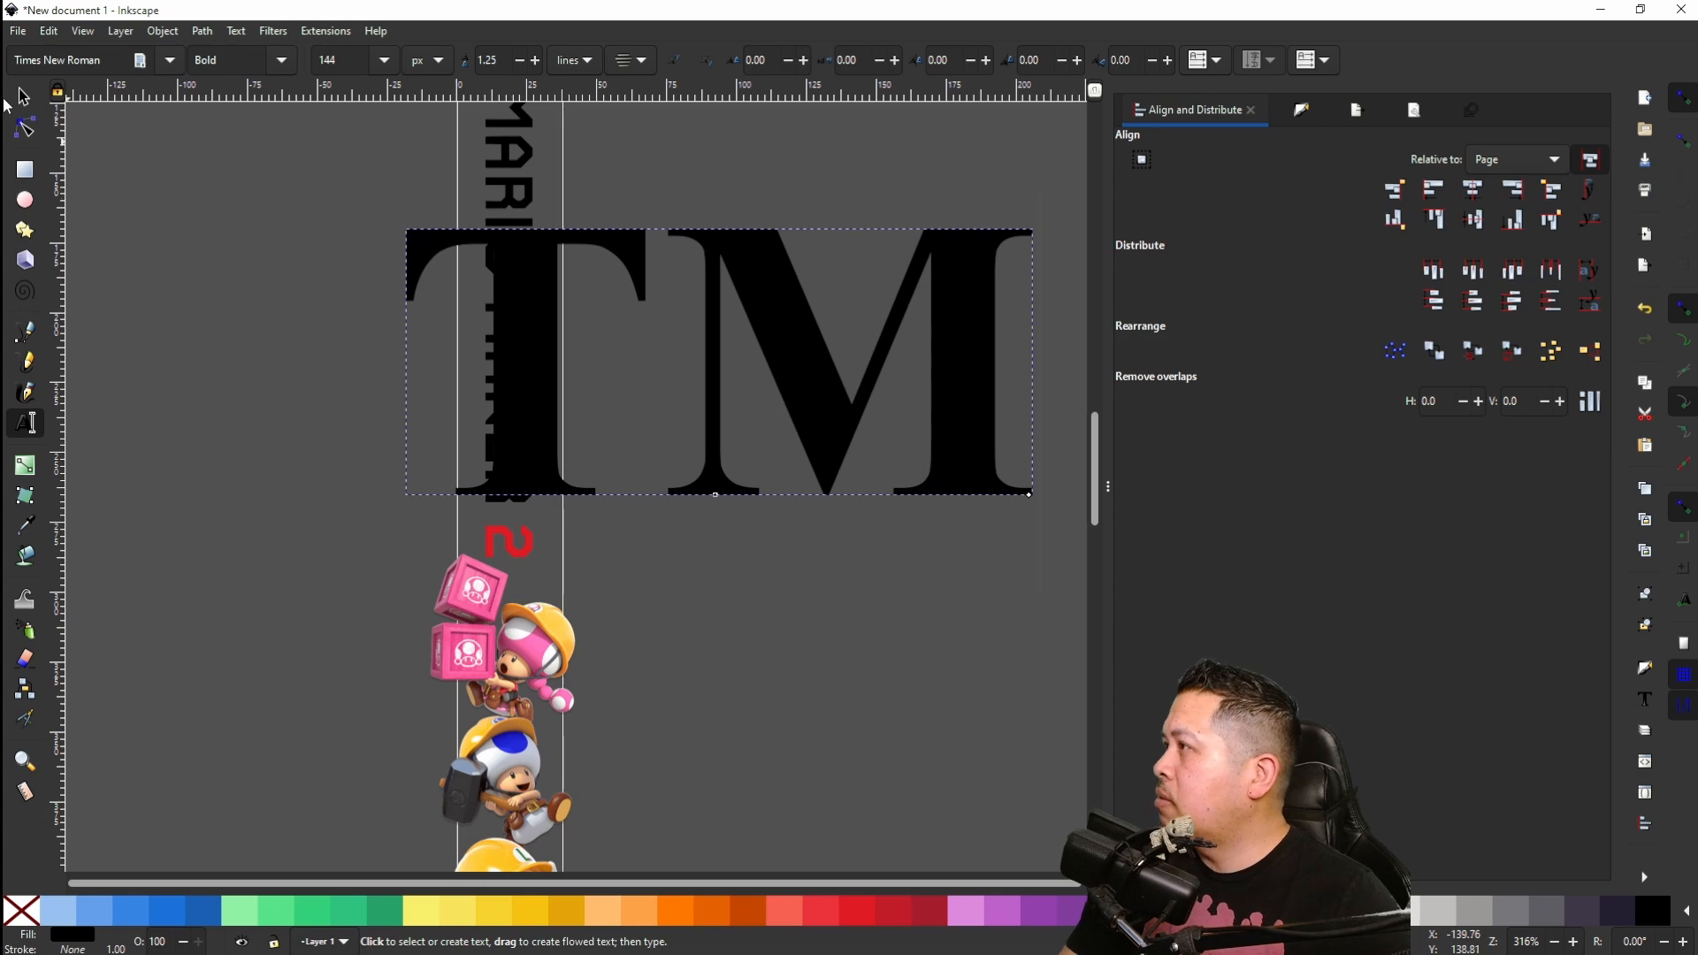
pyautogui.click(16, 99)
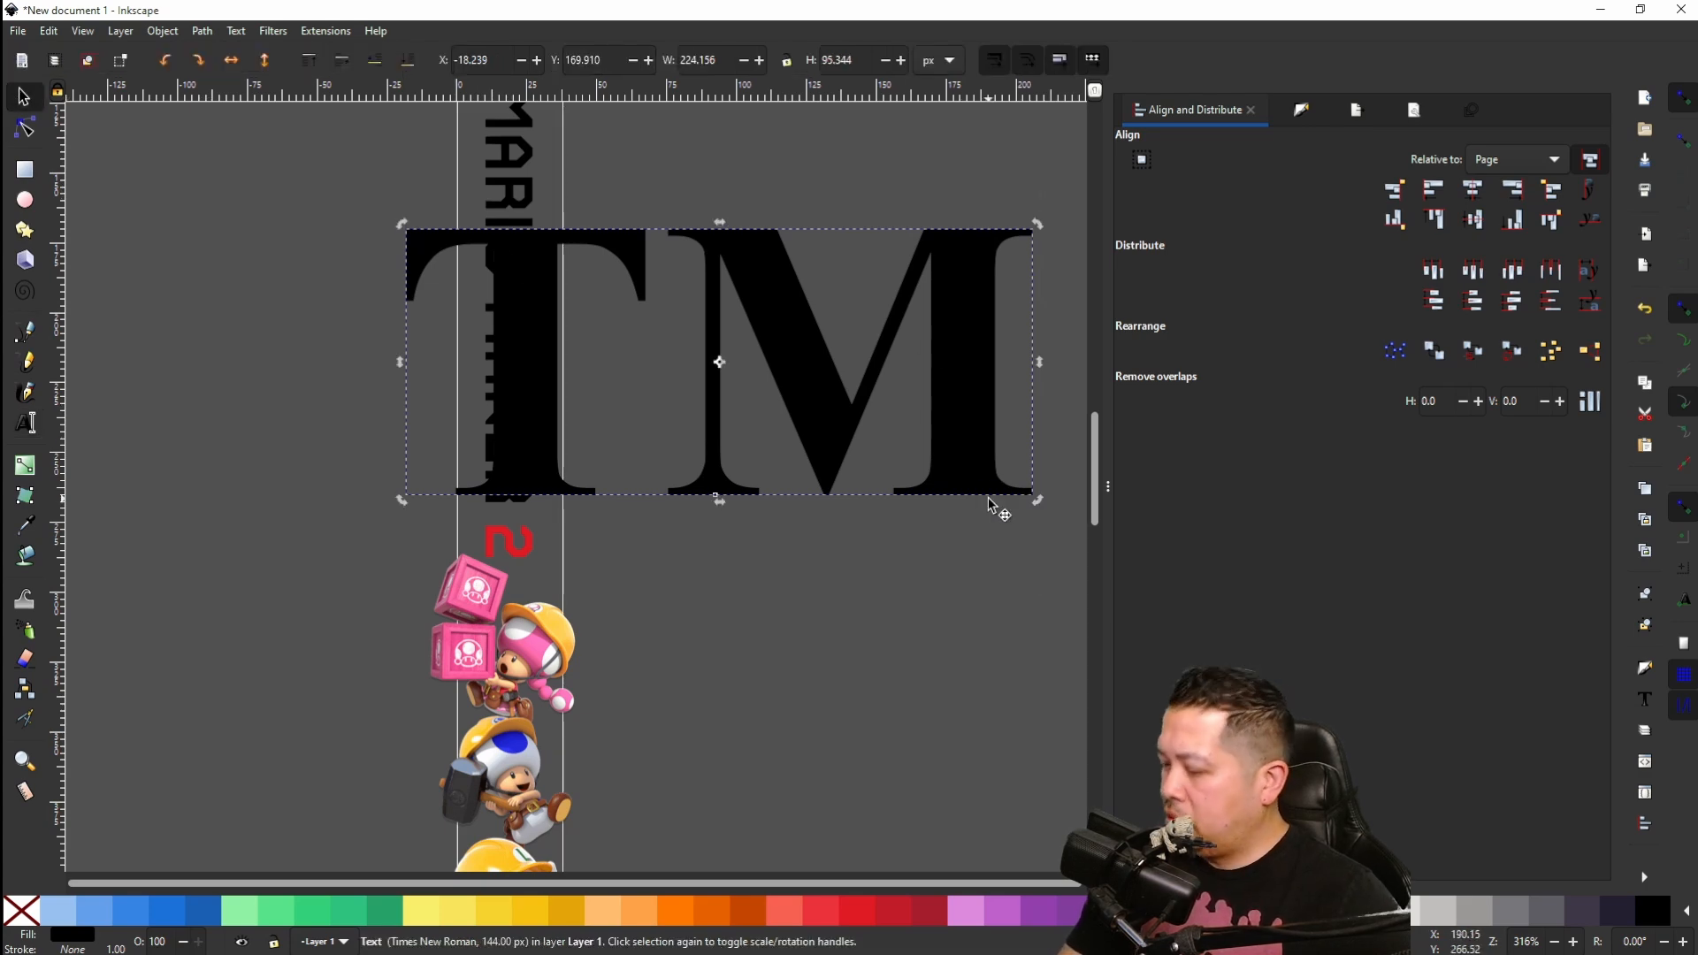
pyautogui.moveTo(1037, 501); pyautogui.dragTo(650, 632)
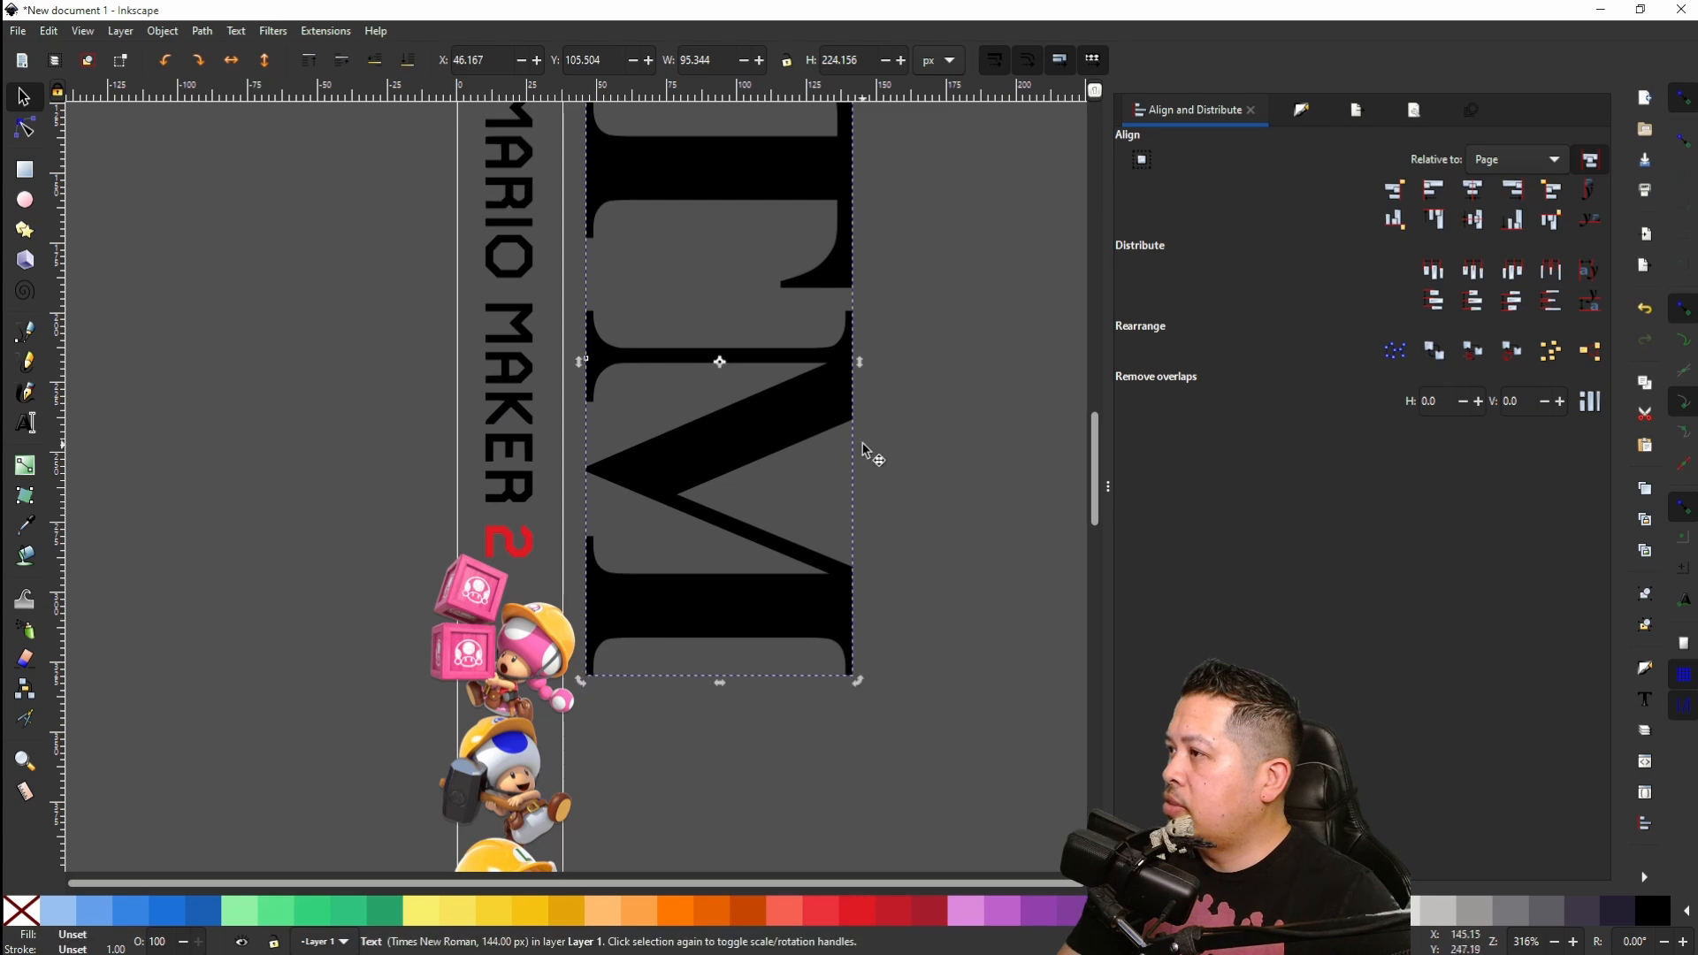
# Step: Scale the TM text down to about 3.8 × 8.8 px and place it between the title's R and red 2
pyautogui.moveTo(860, 363); pyautogui.dragTo(202, 534)
pyautogui.scroll(5, 599, 366)
pyautogui.scroll(-3, 203, 534)
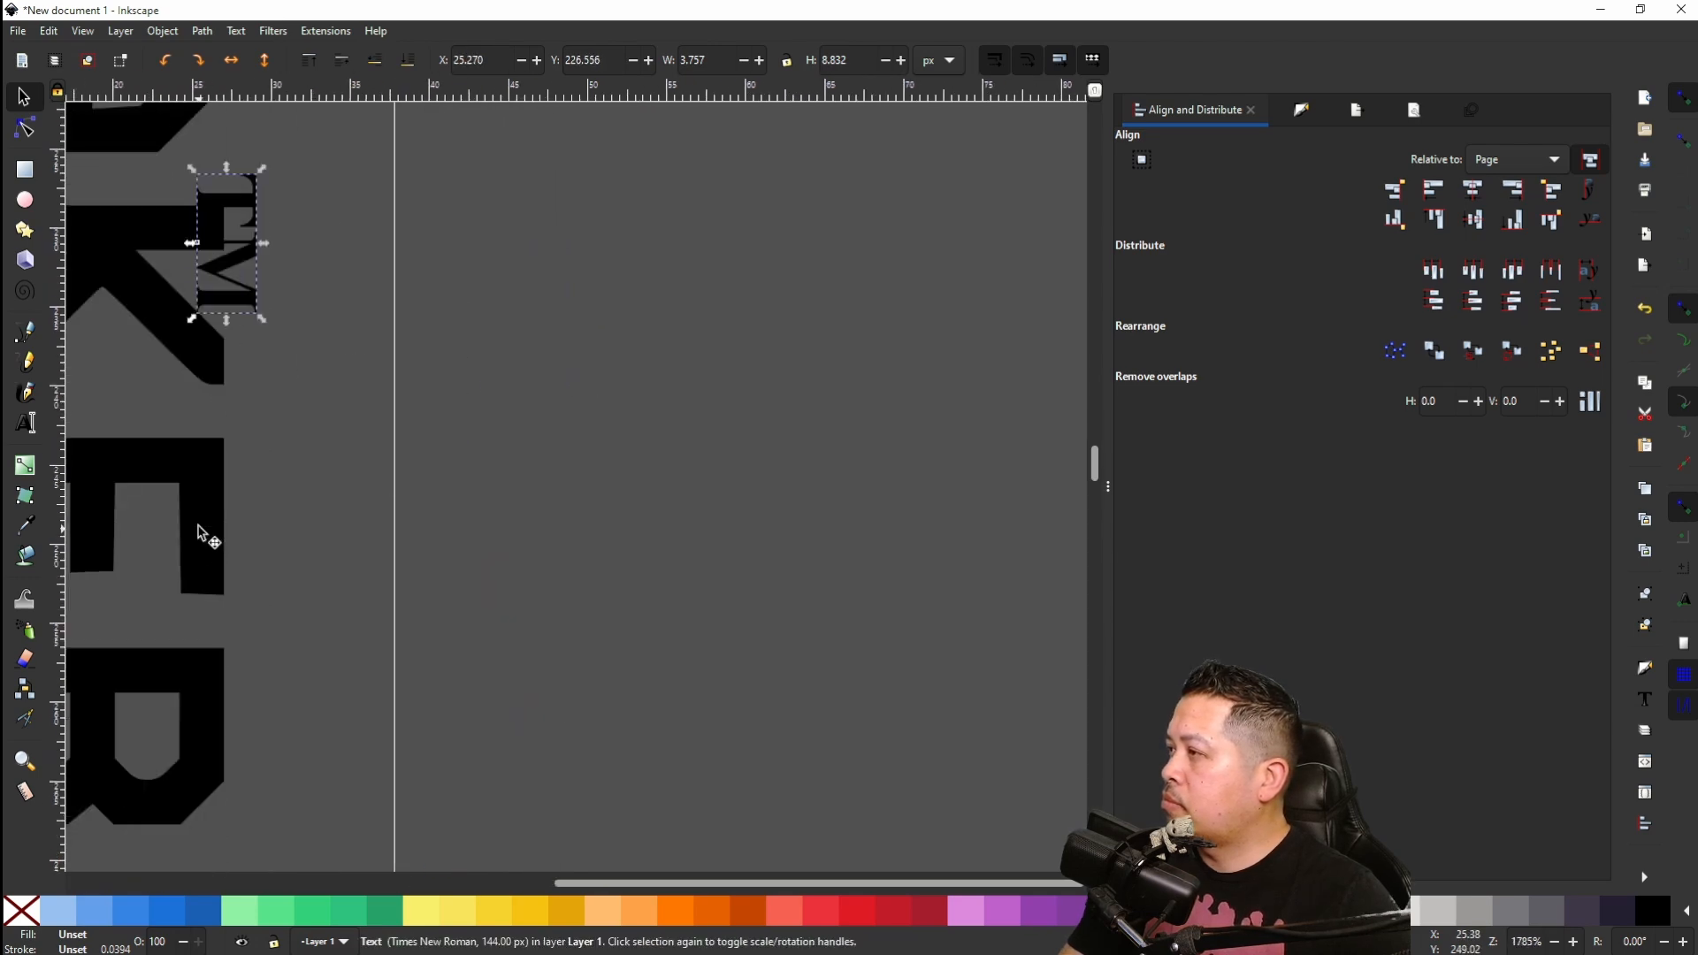
pyautogui.moveTo(253, 293); pyautogui.dragTo(173, 870)
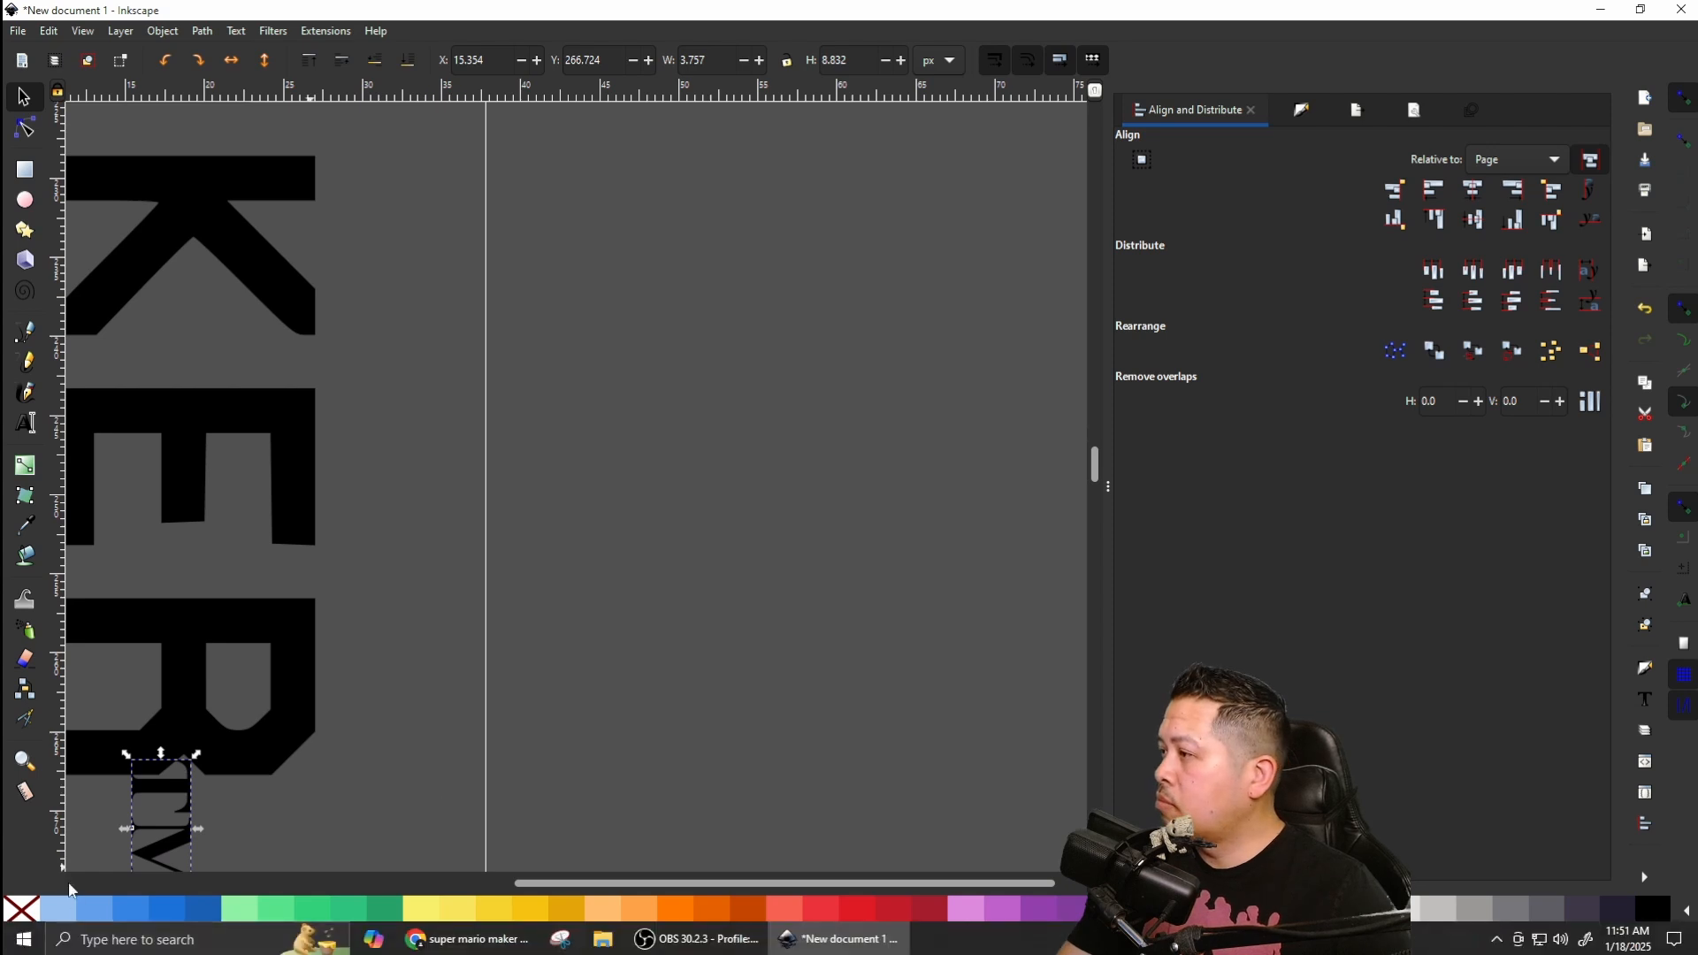
pyautogui.moveTo(620, 883); pyautogui.dragTo(172, 883)
pyautogui.scroll(-3, 398, 553)
pyautogui.hscroll(3, 333, 511)
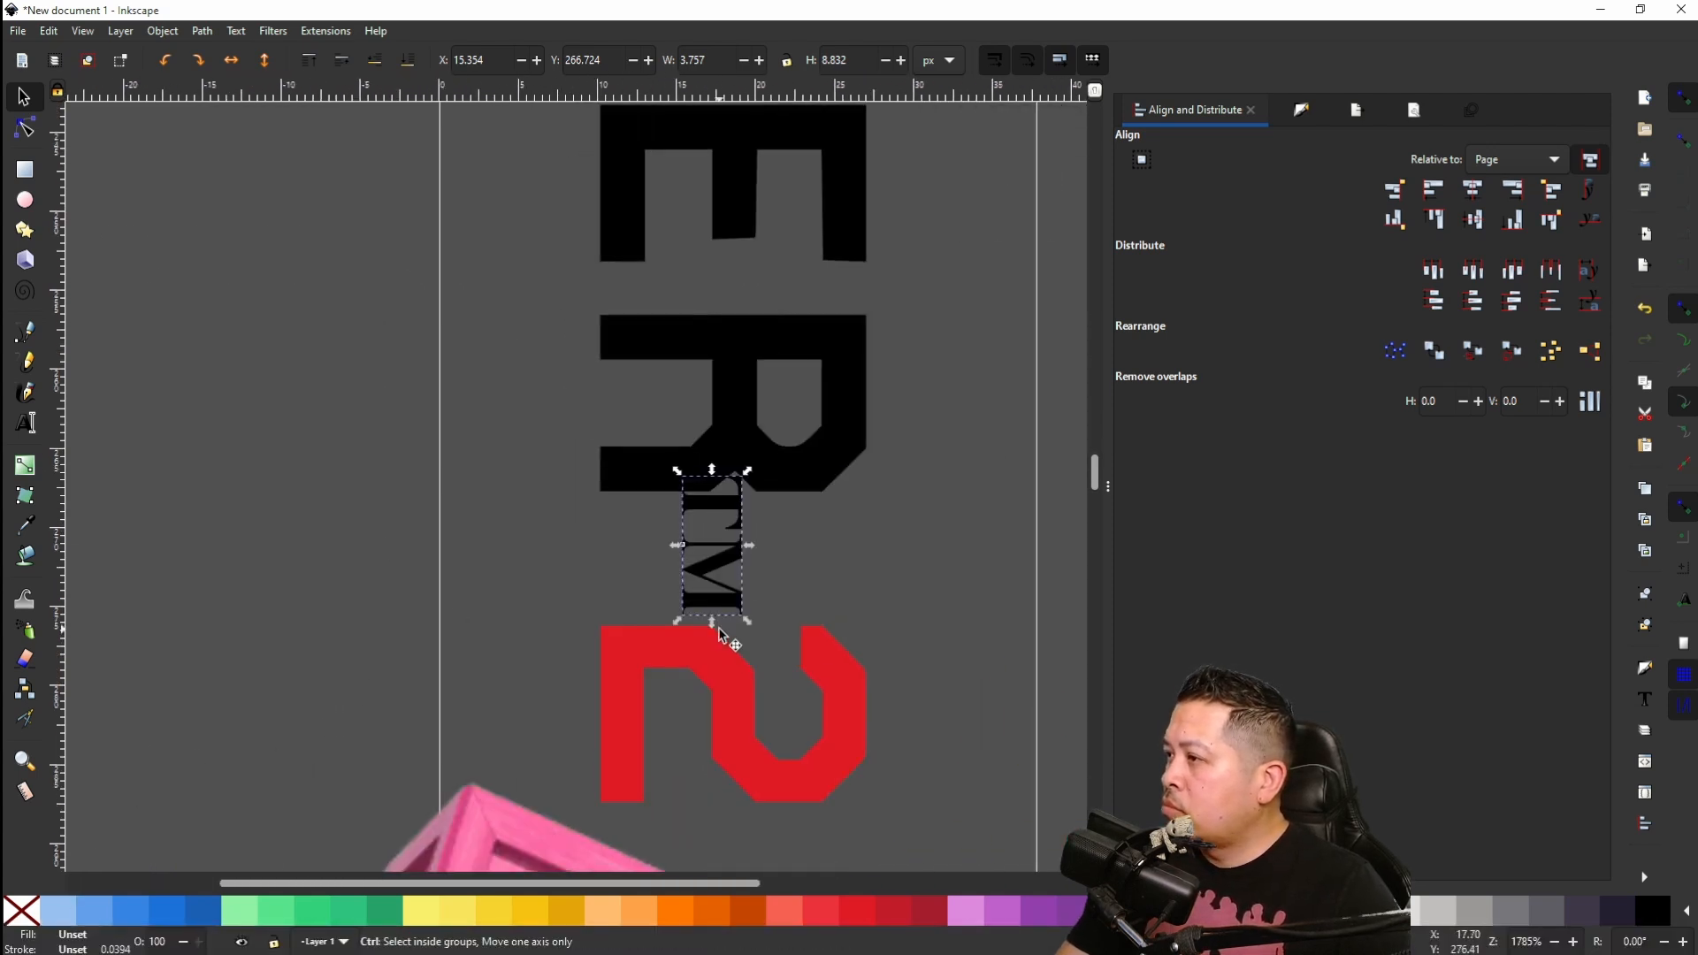
# Step: Shrink the TM text to about 1.1 × 2.6 px and position it just below the R, flush with the letter's left edge
pyautogui.moveTo(750, 546); pyautogui.dragTo(376, 403)
pyautogui.scroll(4, 699, 549)
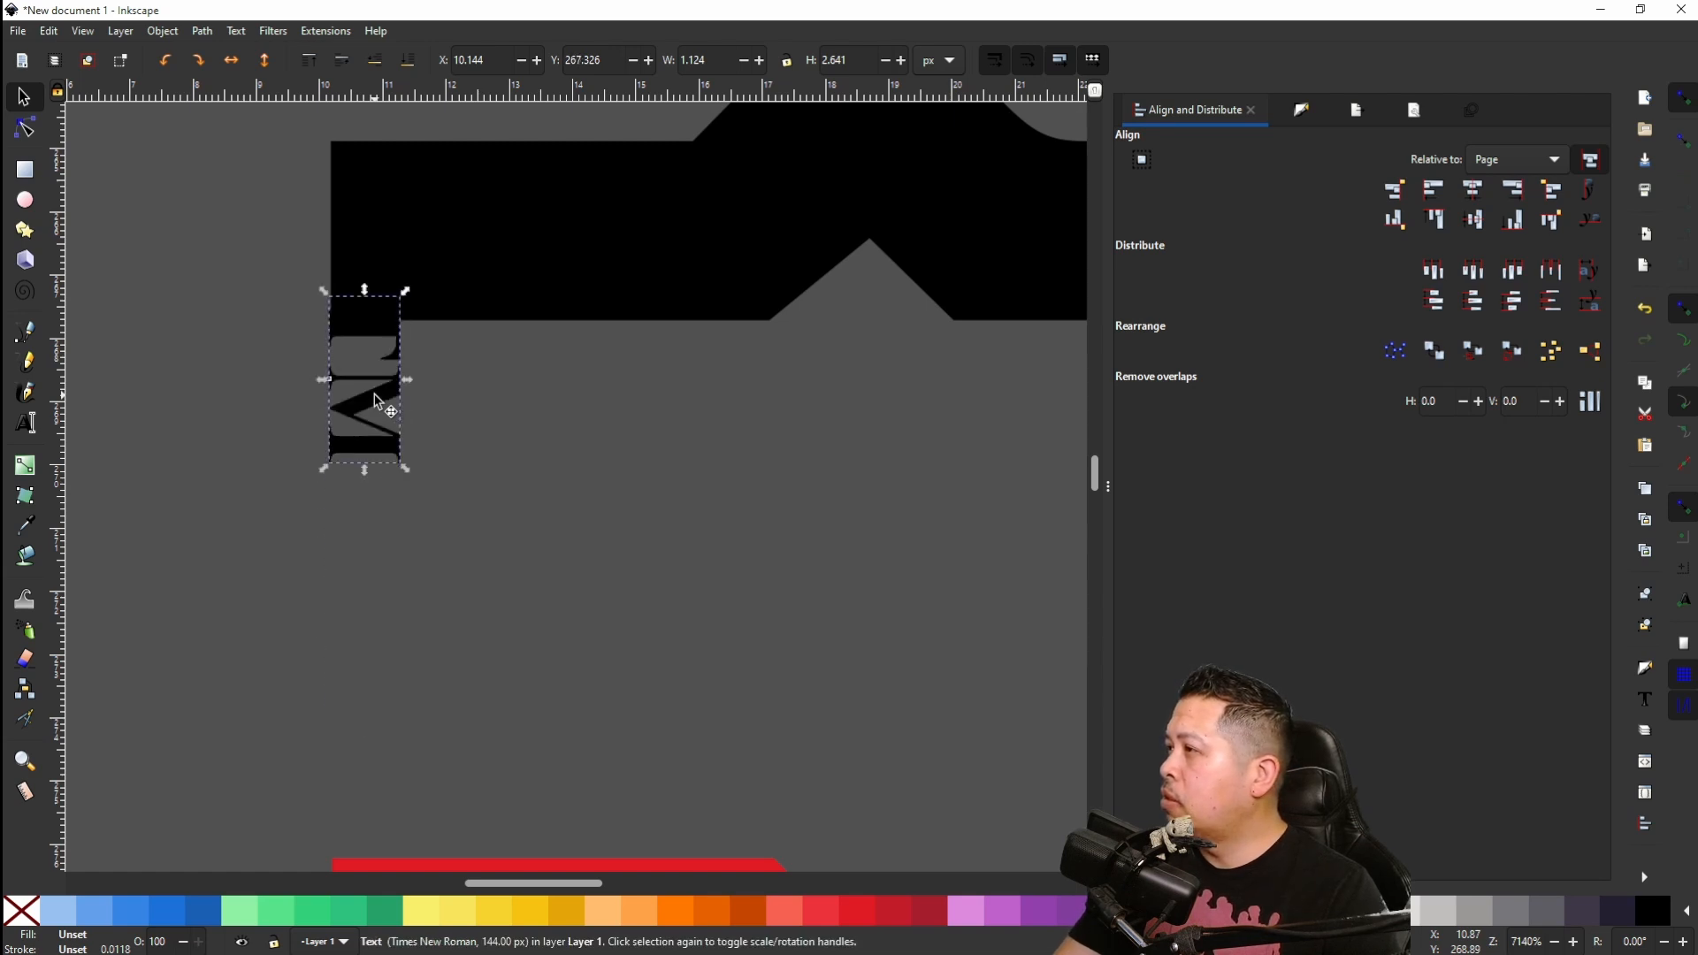
pyautogui.press('Down')
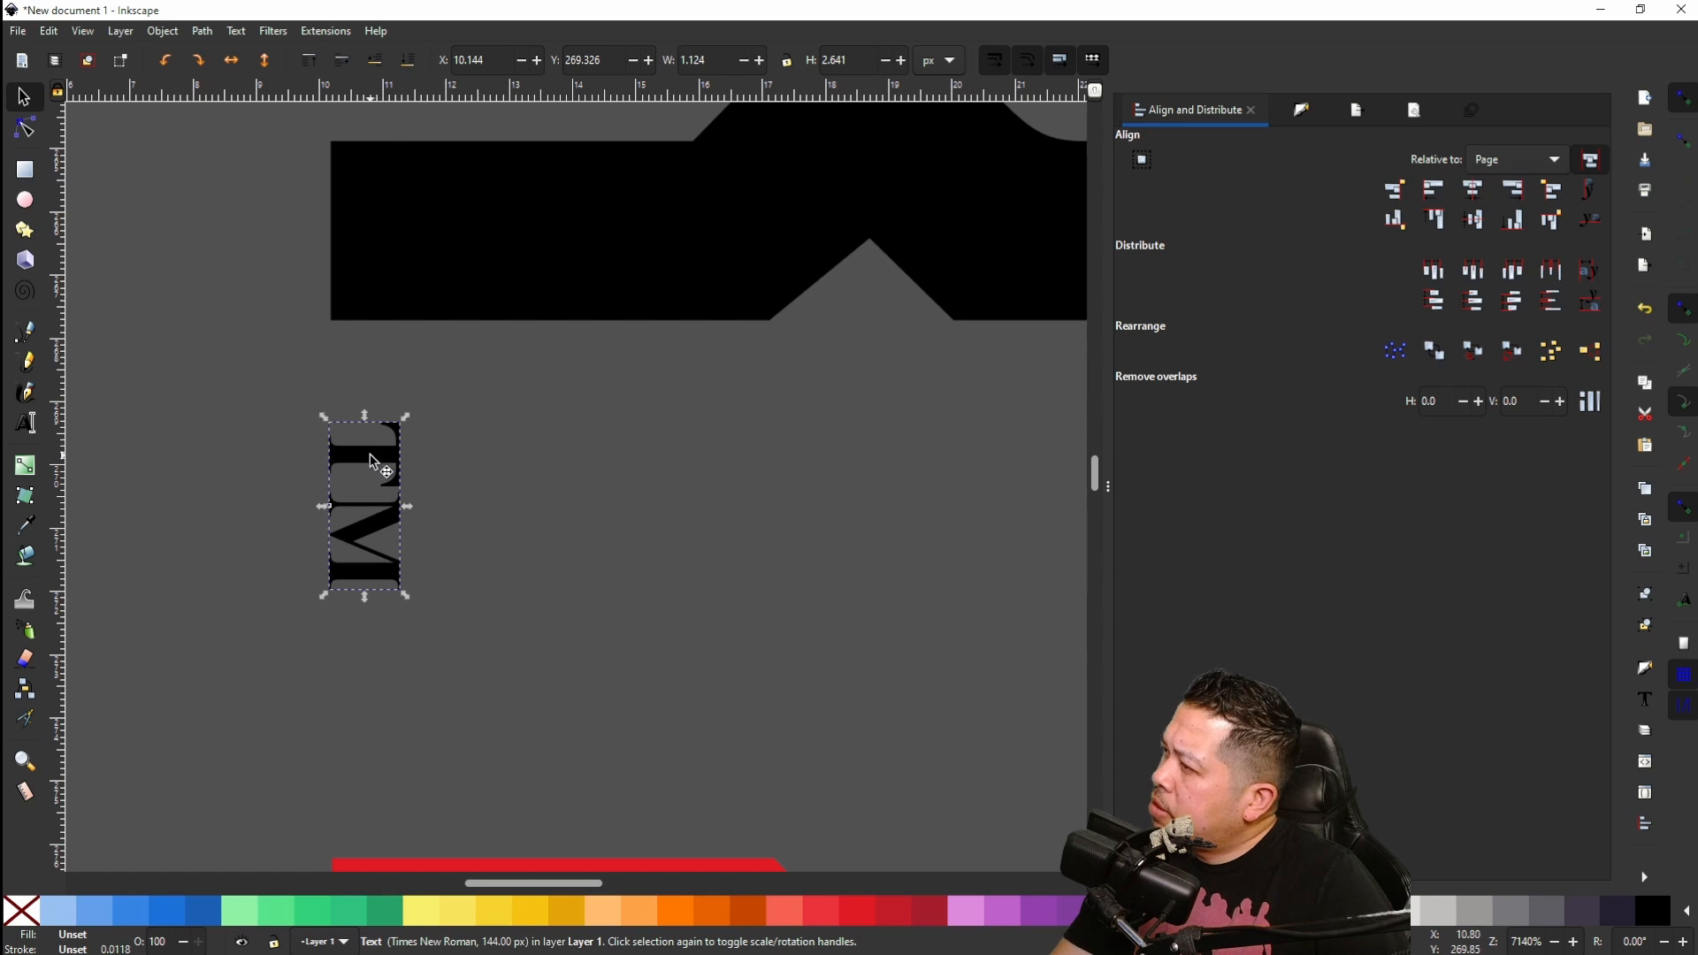
pyautogui.moveTo(373, 461); pyautogui.dragTo(373, 408)
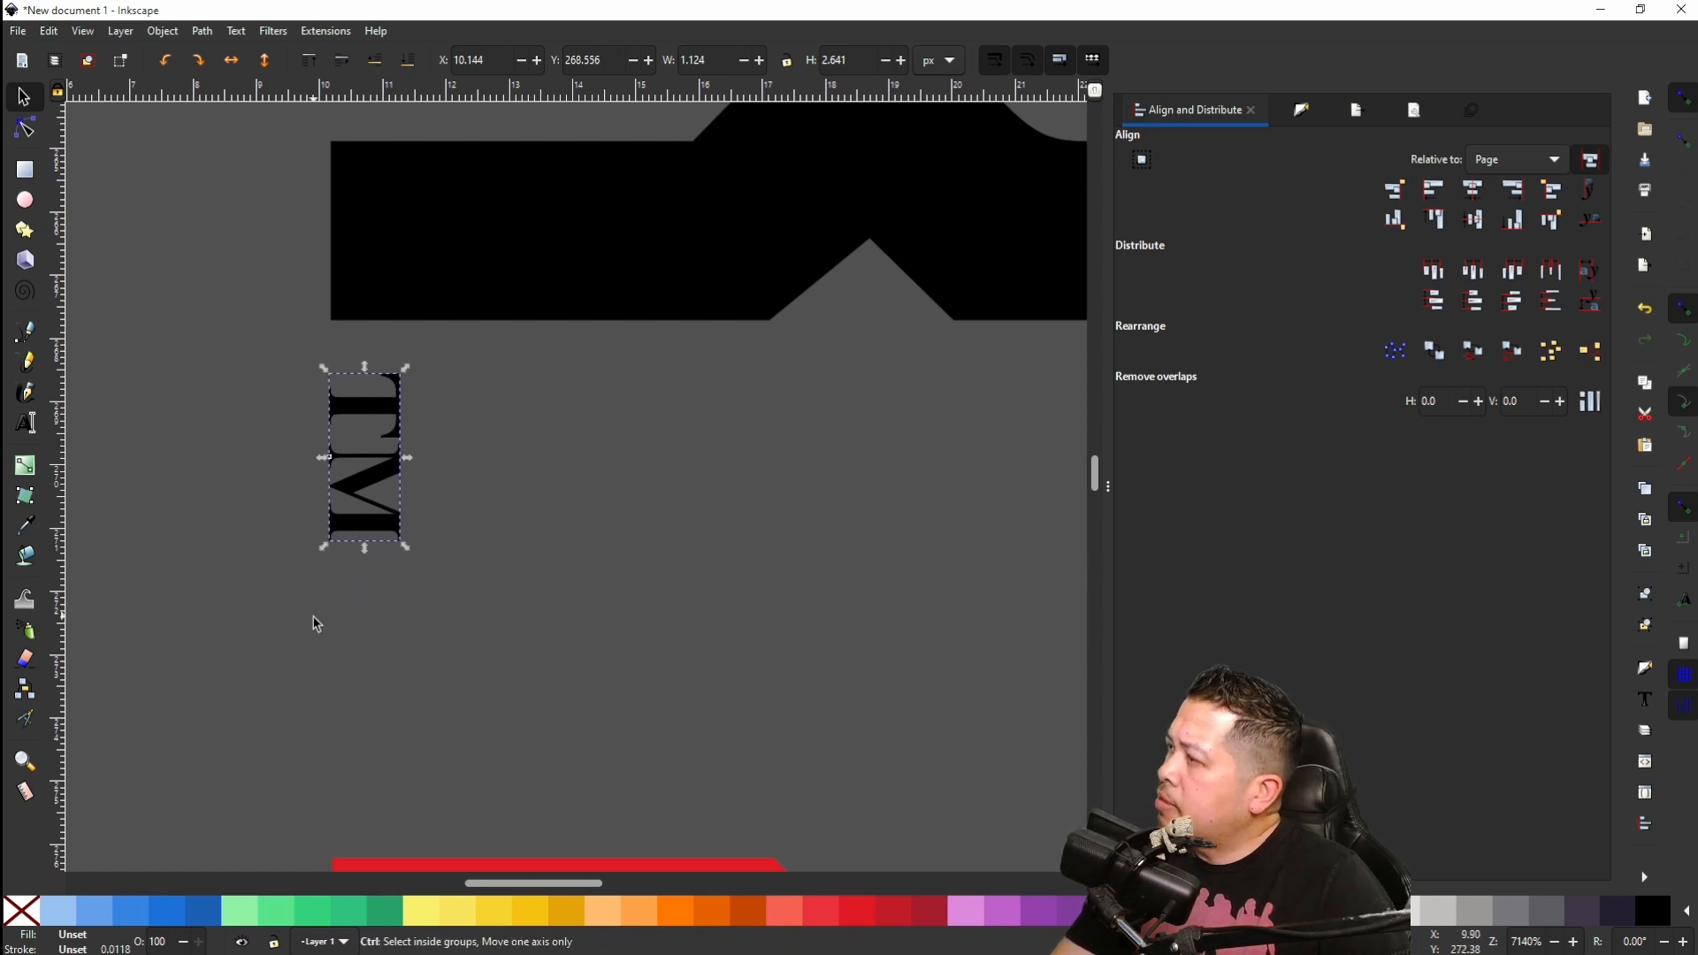
pyautogui.scroll(-10, 315, 621)
pyautogui.click(503, 791)
pyautogui.scroll(-3, 500, 787)
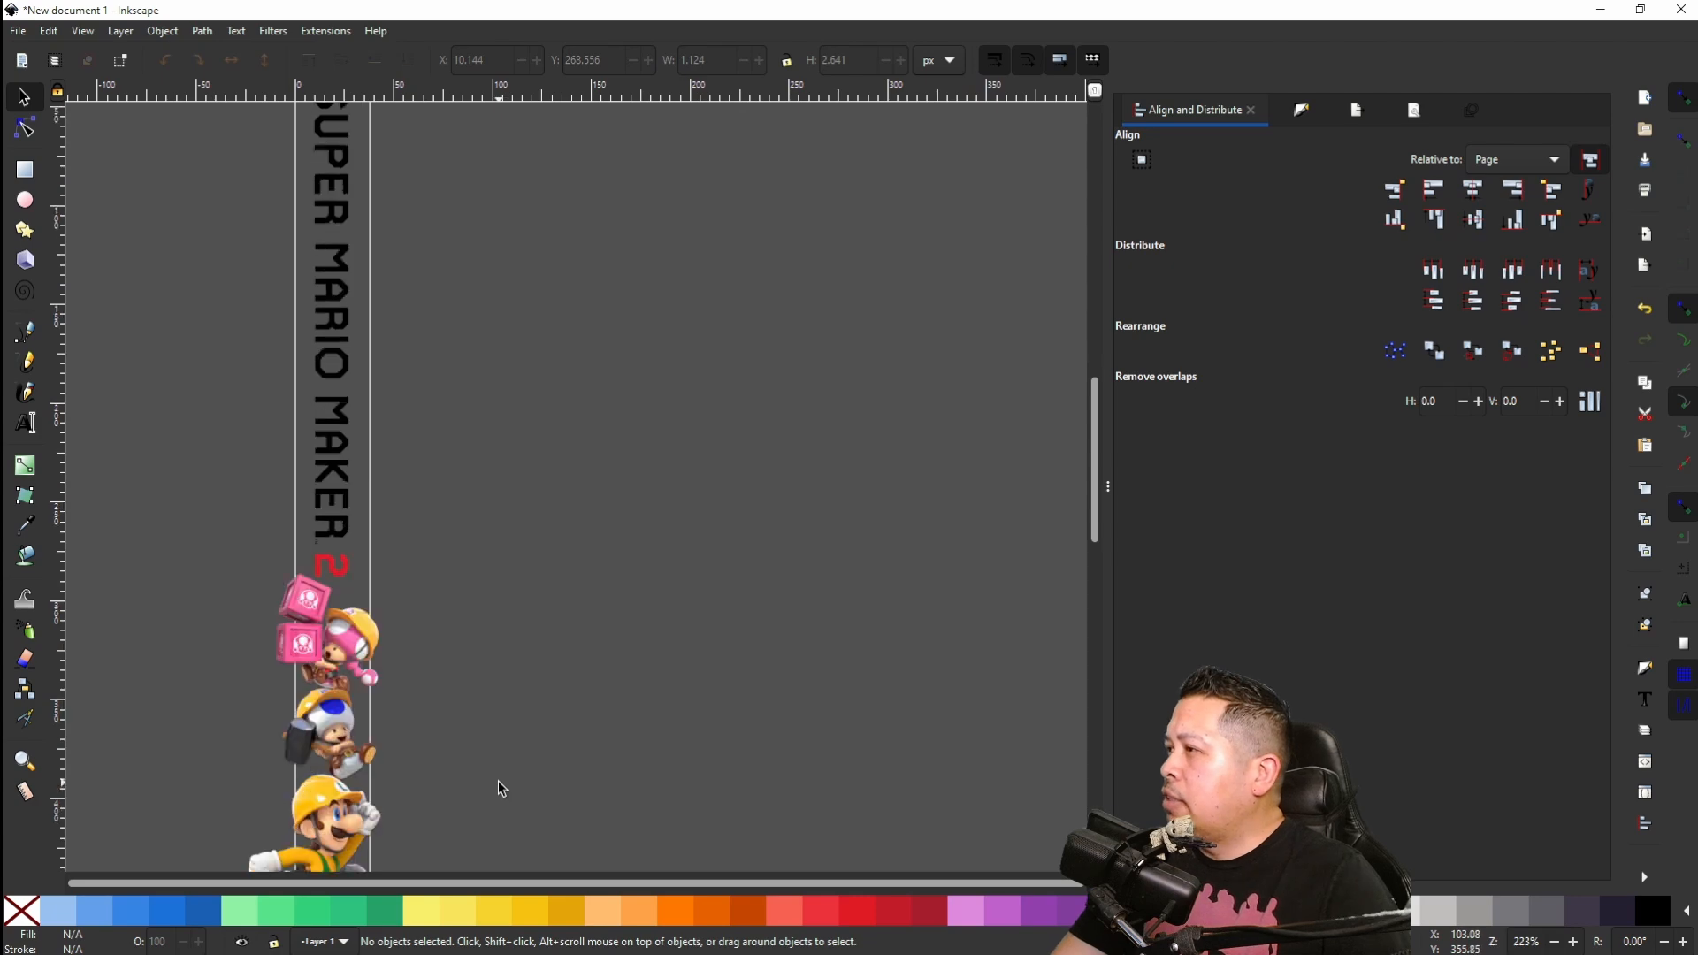
# Step: Draw a tall rectangle about 55 × 320 px on the canvas beside the spine strip
pyautogui.scroll(1, 486, 757)
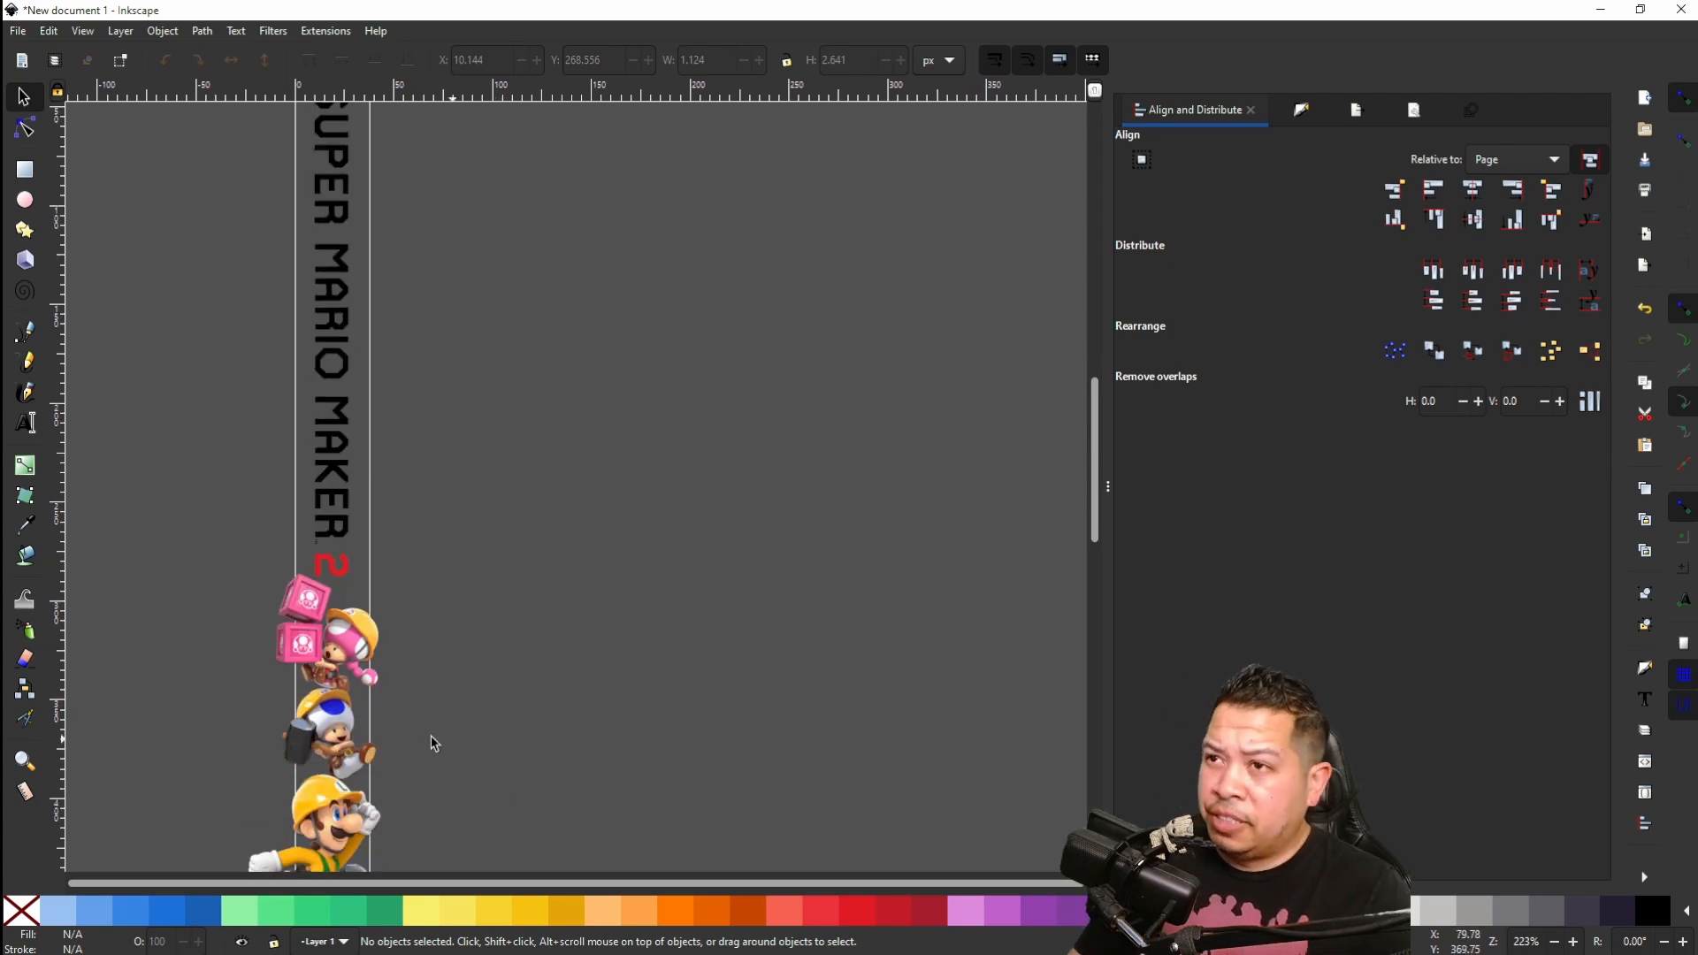
pyautogui.keyDown('ctrl'); pyautogui.scroll(4, 389, 555); pyautogui.keyUp('ctrl')
pyautogui.keyDown('ctrl'); pyautogui.scroll(-6, 389, 555); pyautogui.keyUp('ctrl')
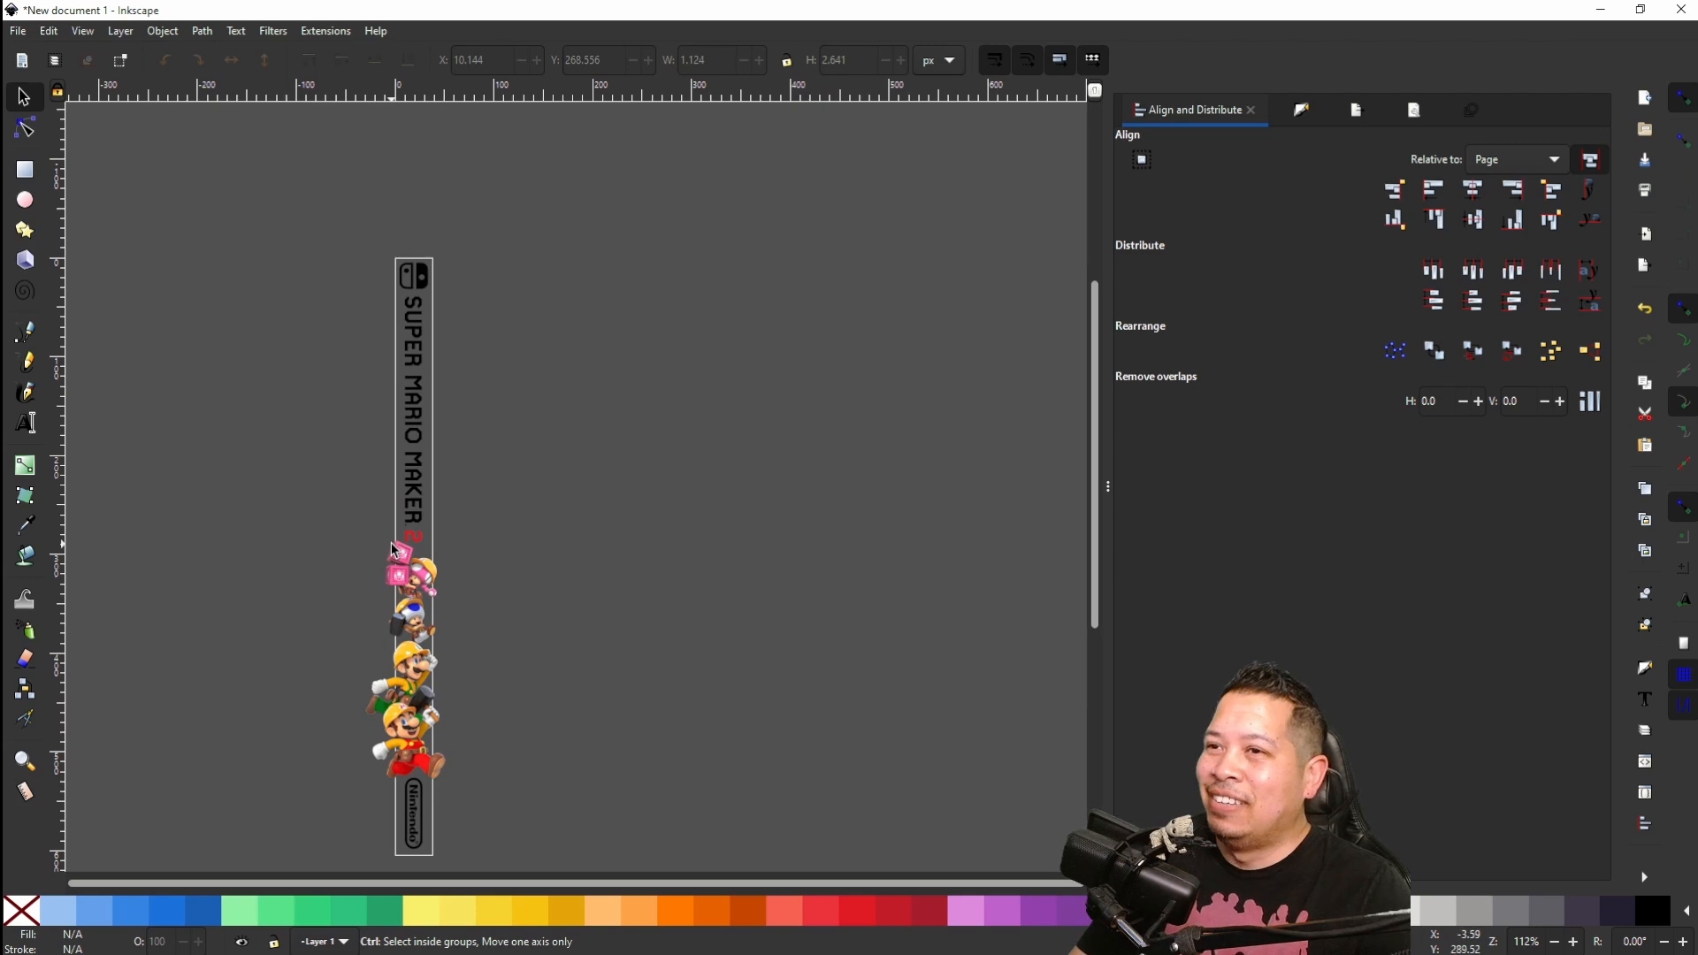
pyautogui.keyDown('ctrl'); pyautogui.scroll(2, 581, 605); pyautogui.keyUp('ctrl')
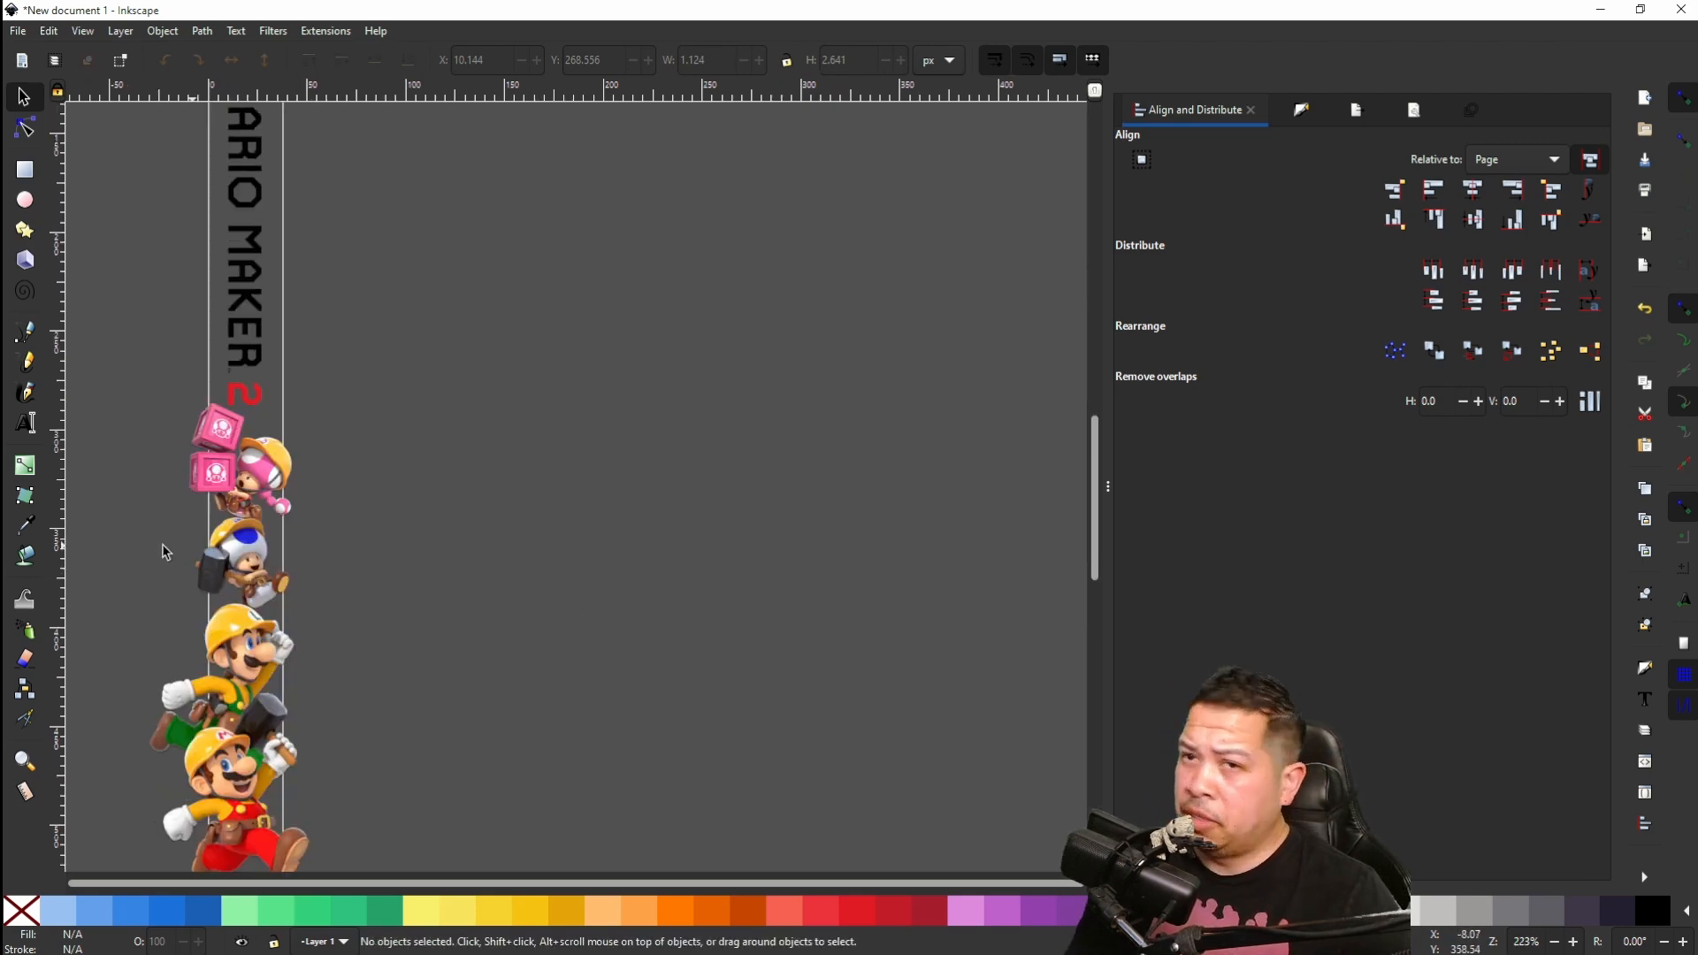
pyautogui.click(33, 171)
pyautogui.scroll(5, 463, 459)
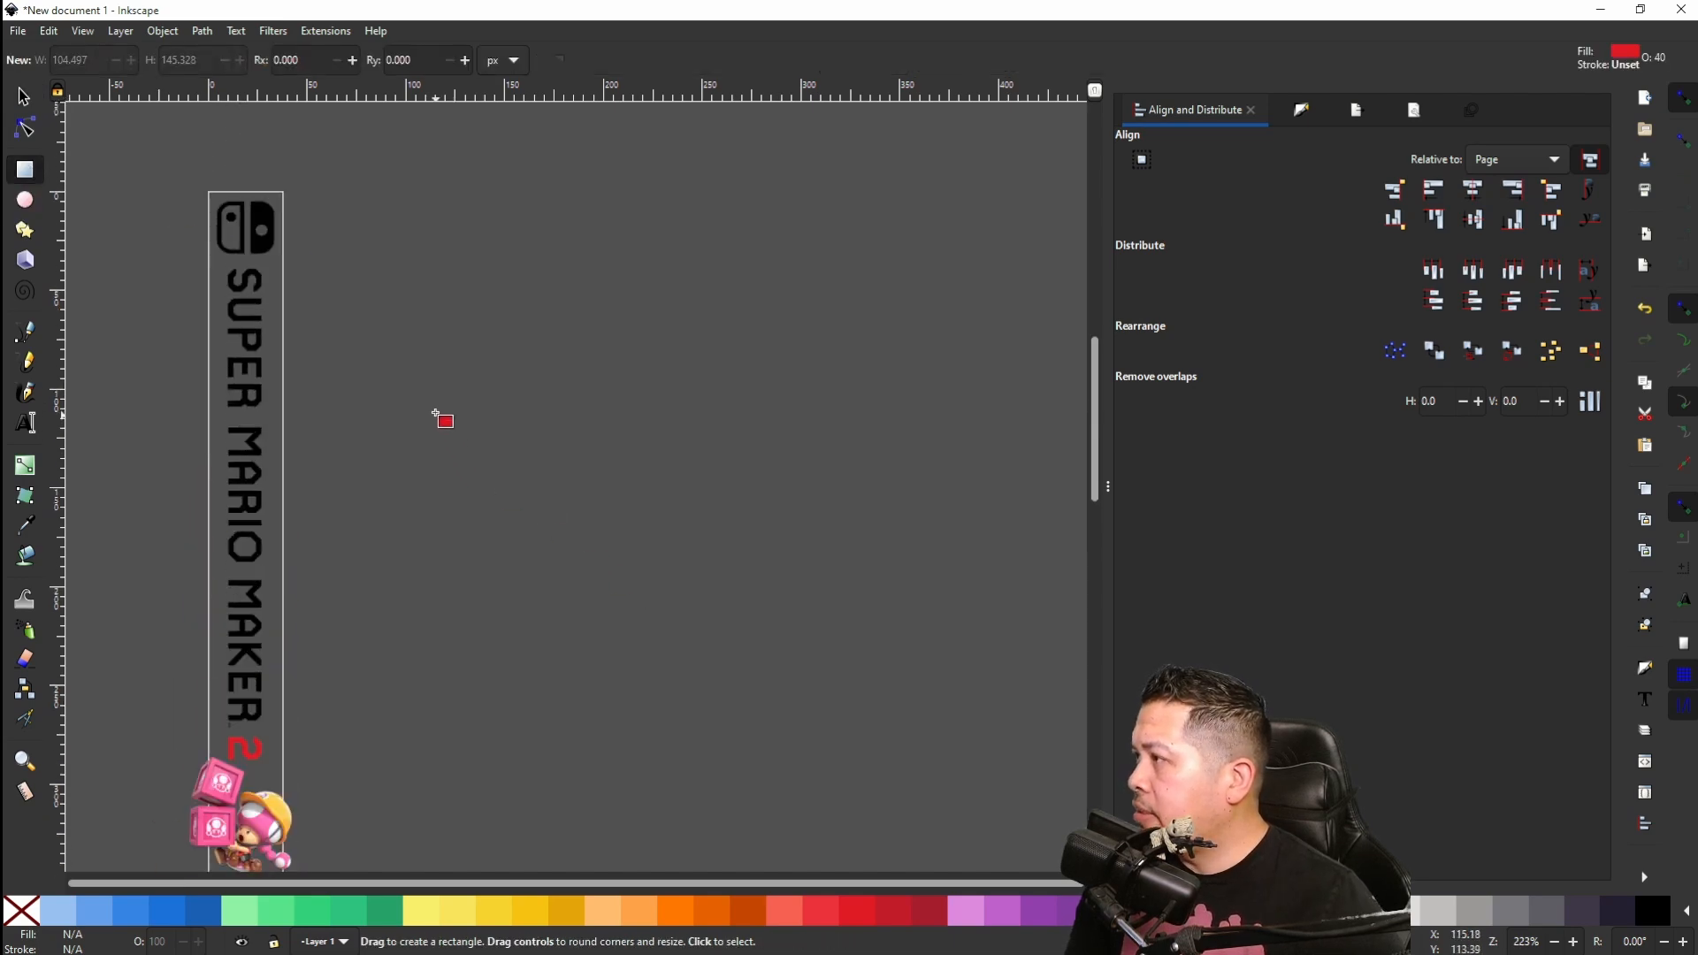
pyautogui.moveTo(386, 196)
pyautogui.mouseDown()
pyautogui.moveTo(448, 348)
pyautogui.moveTo(495, 828)
pyautogui.mouseUp()
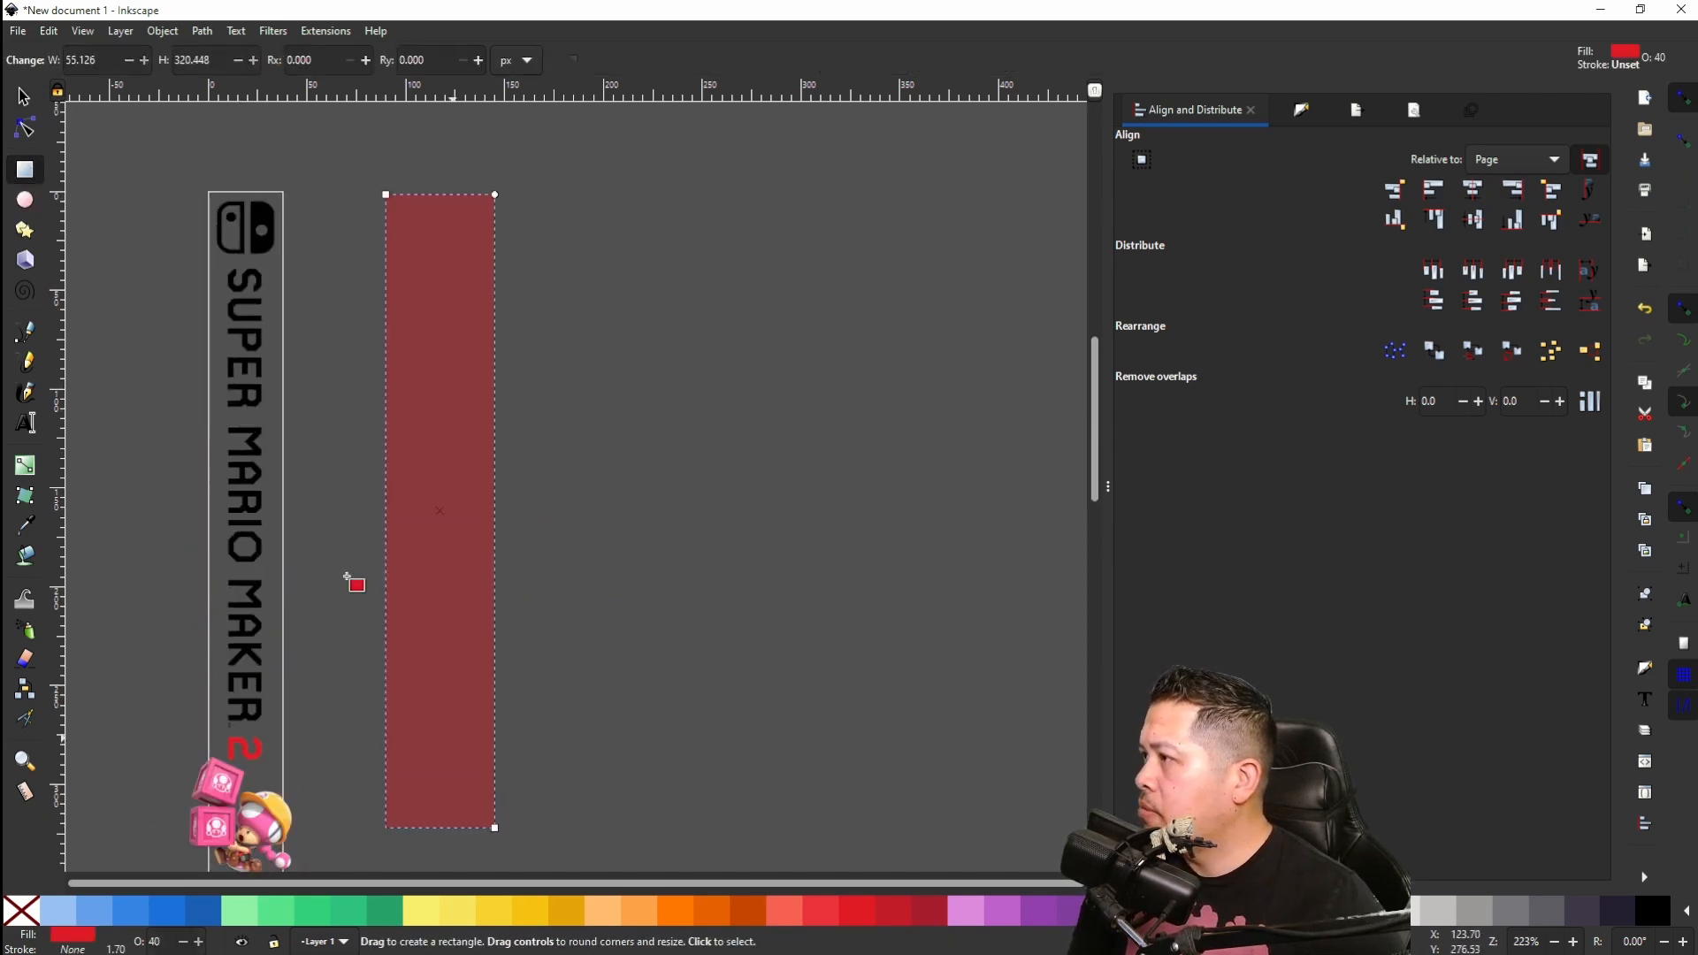
pyautogui.click(24, 96)
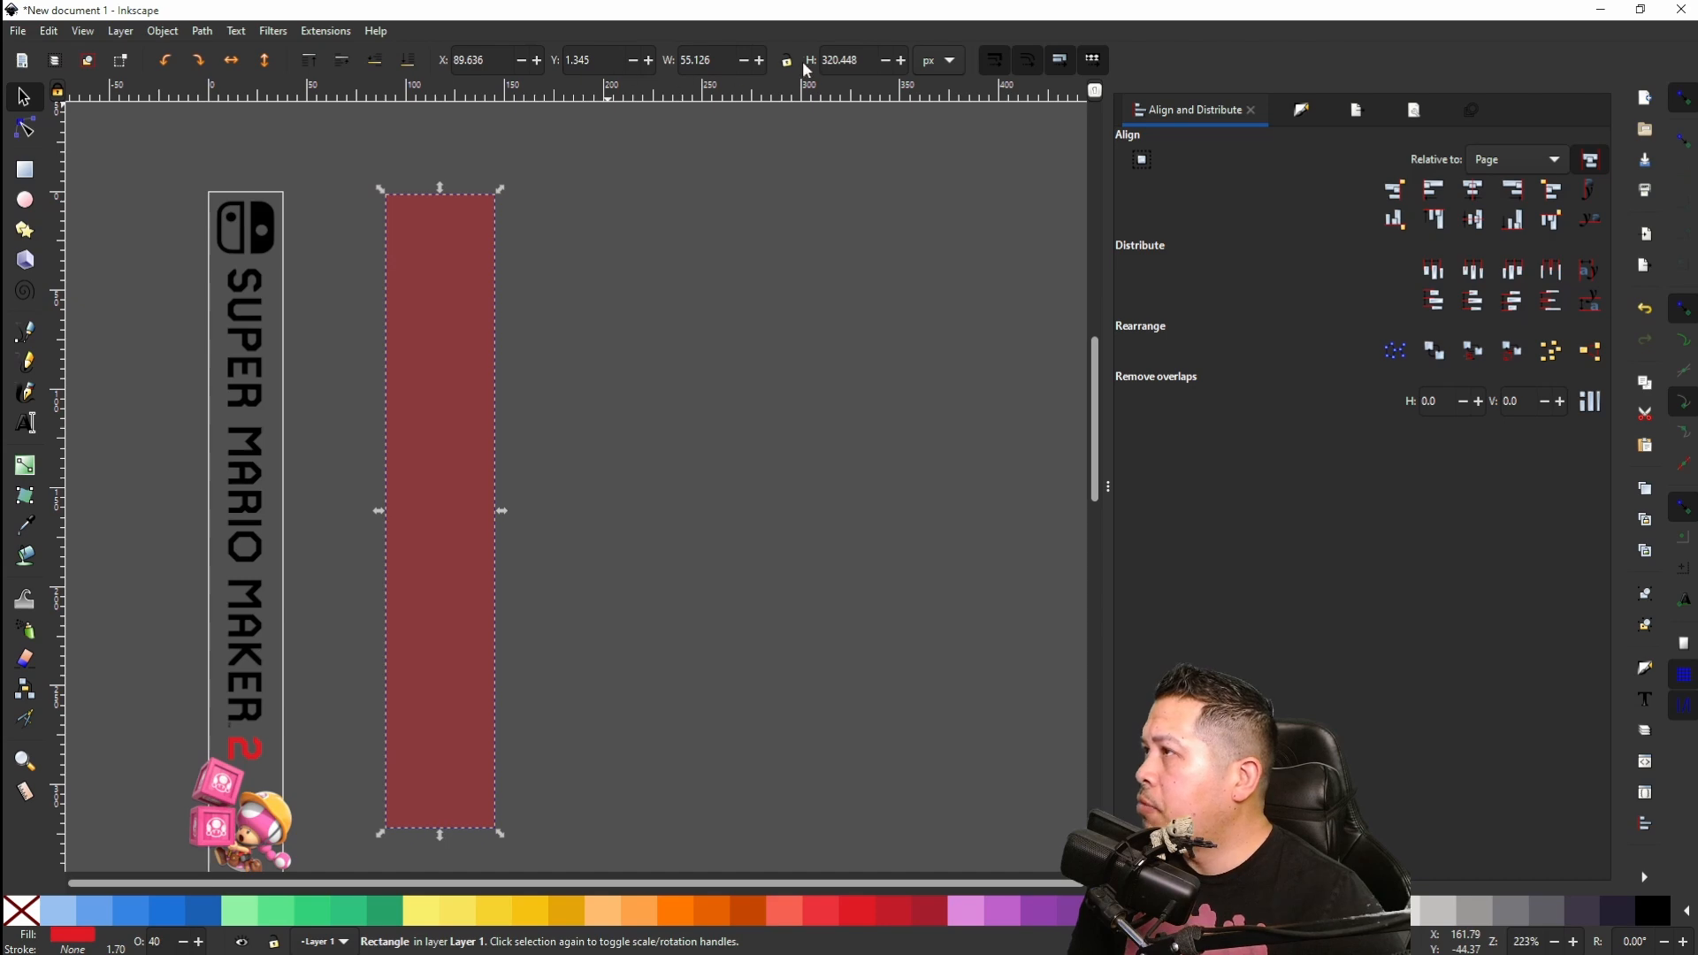
# Step: Switch the units to mm and set the rectangle's size to 10 mm wide and 160 mm high
pyautogui.click(962, 65)
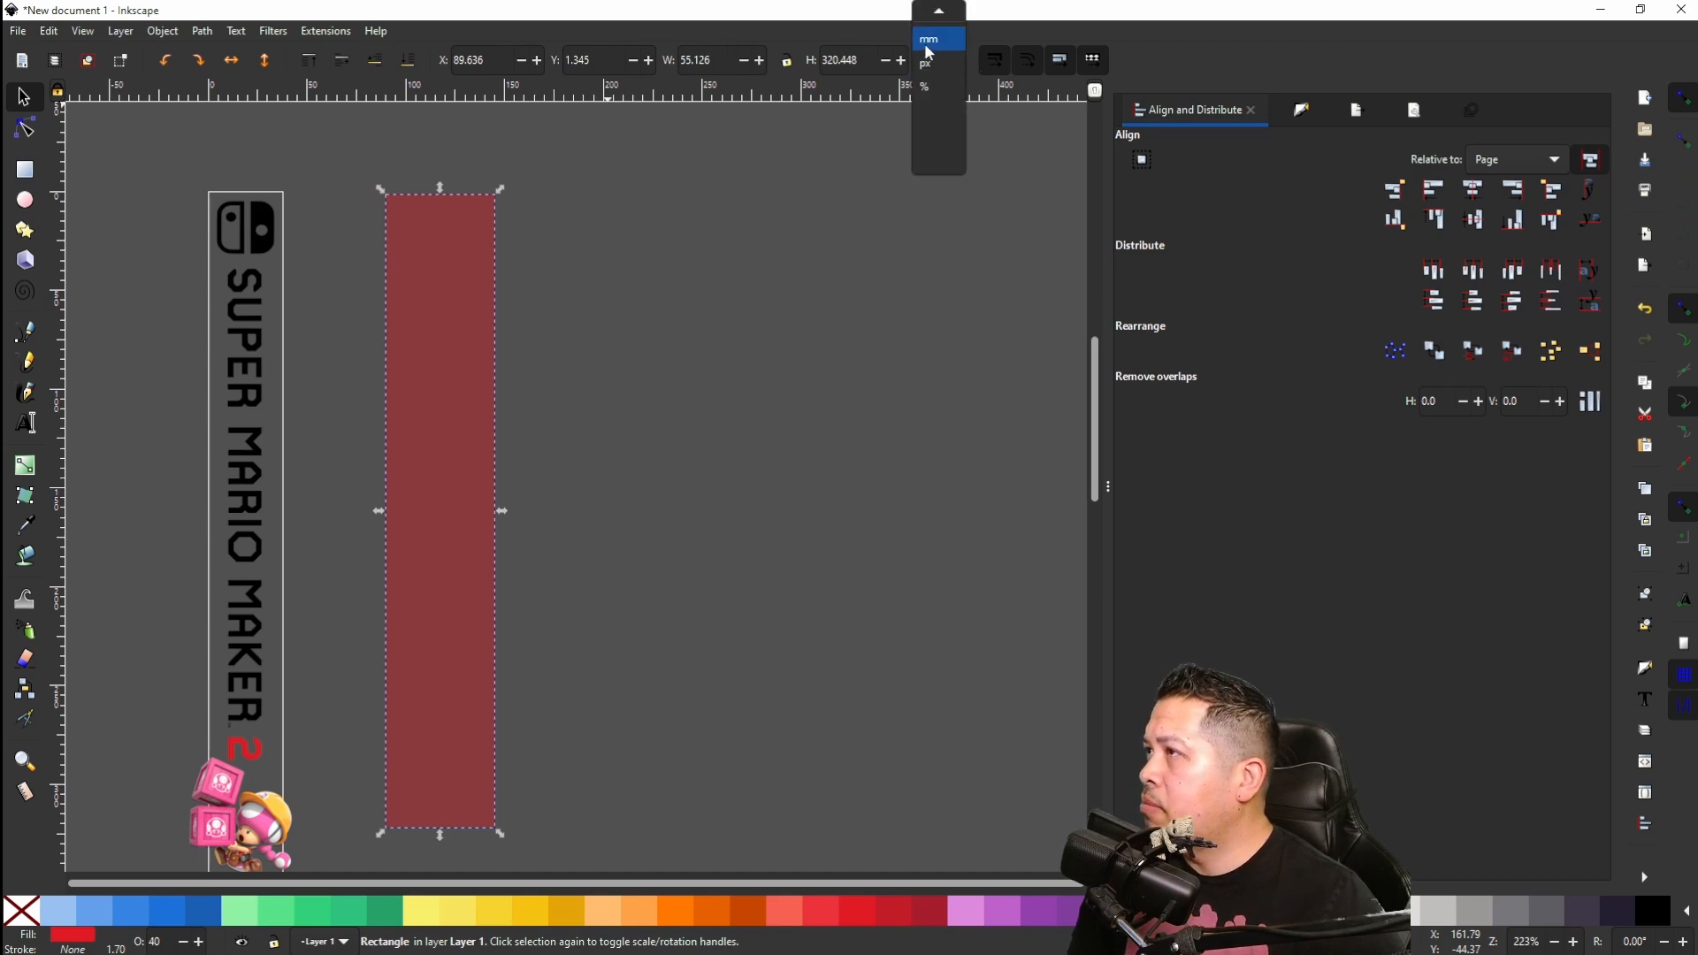
pyautogui.click(929, 55)
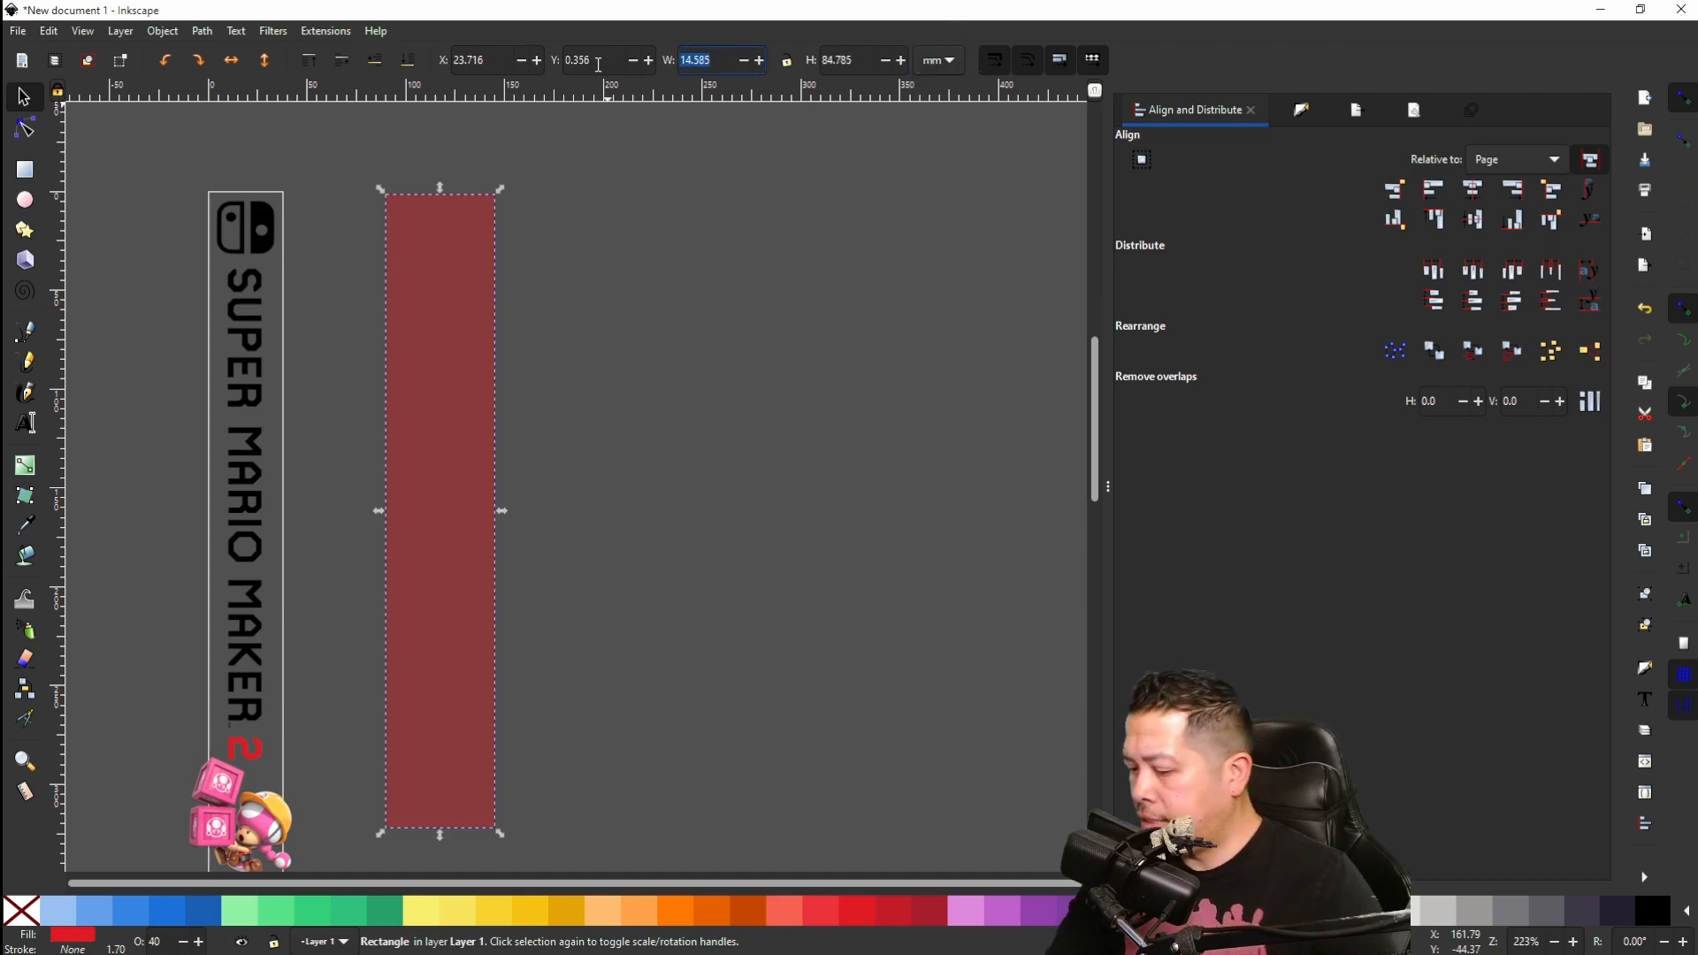
pyautogui.write('10')
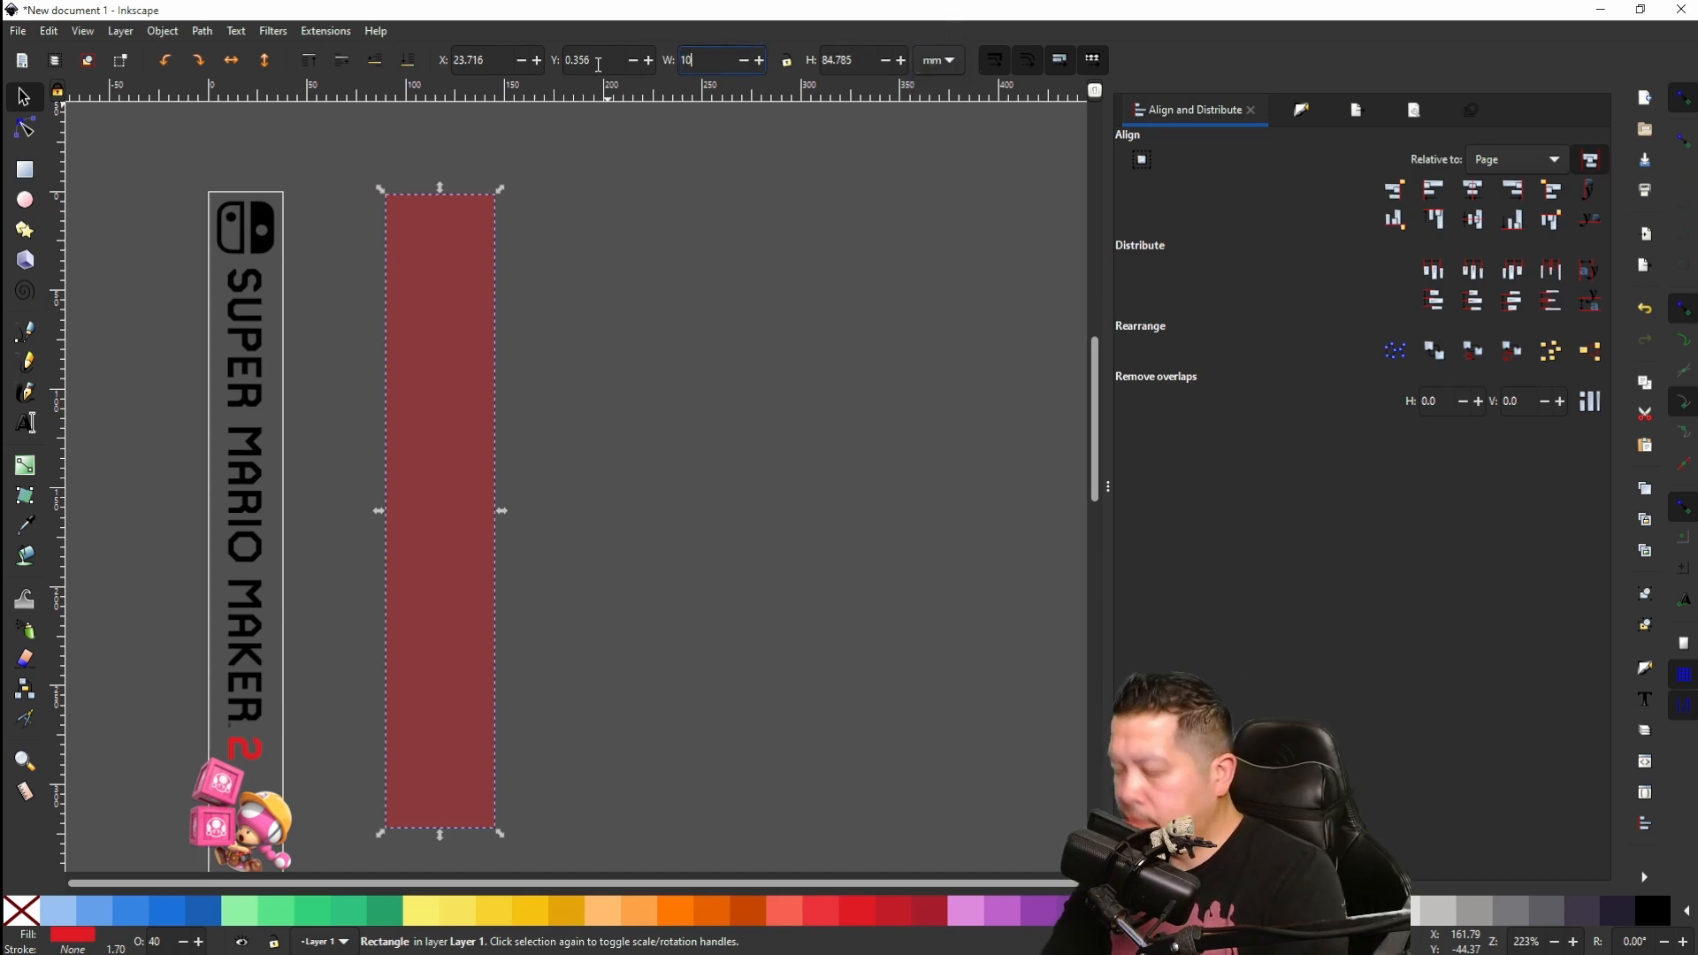
pyautogui.click(859, 63)
pyautogui.write('160')
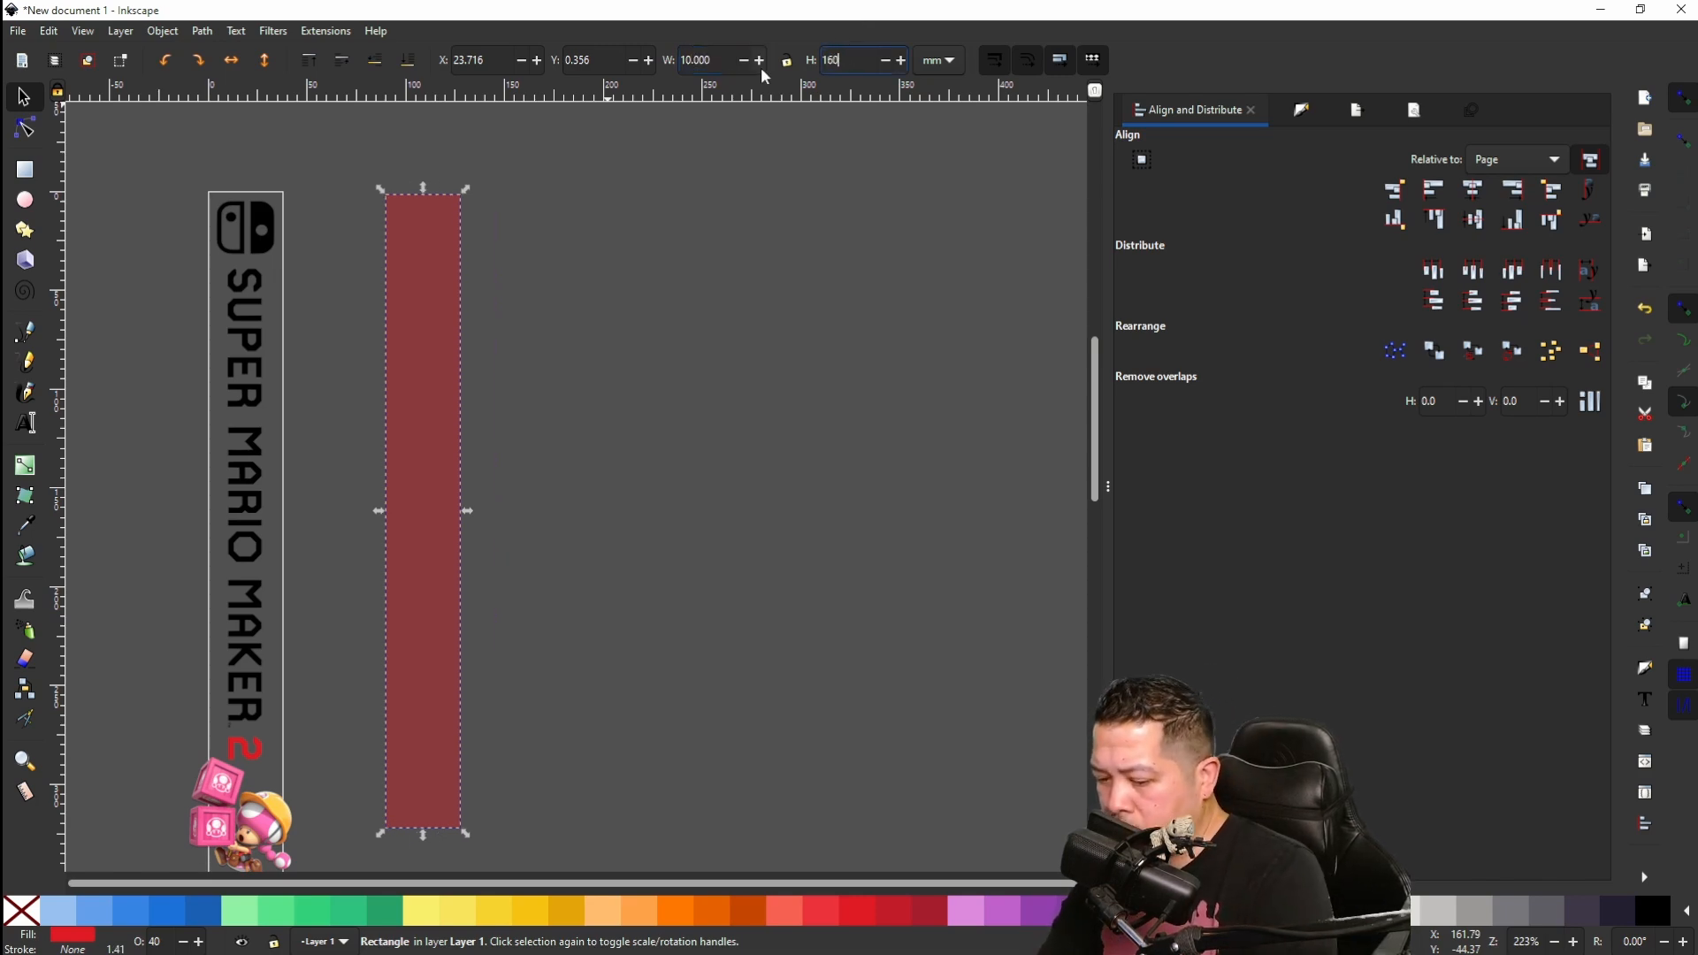
pyautogui.press('Return')
pyautogui.click(480, 605)
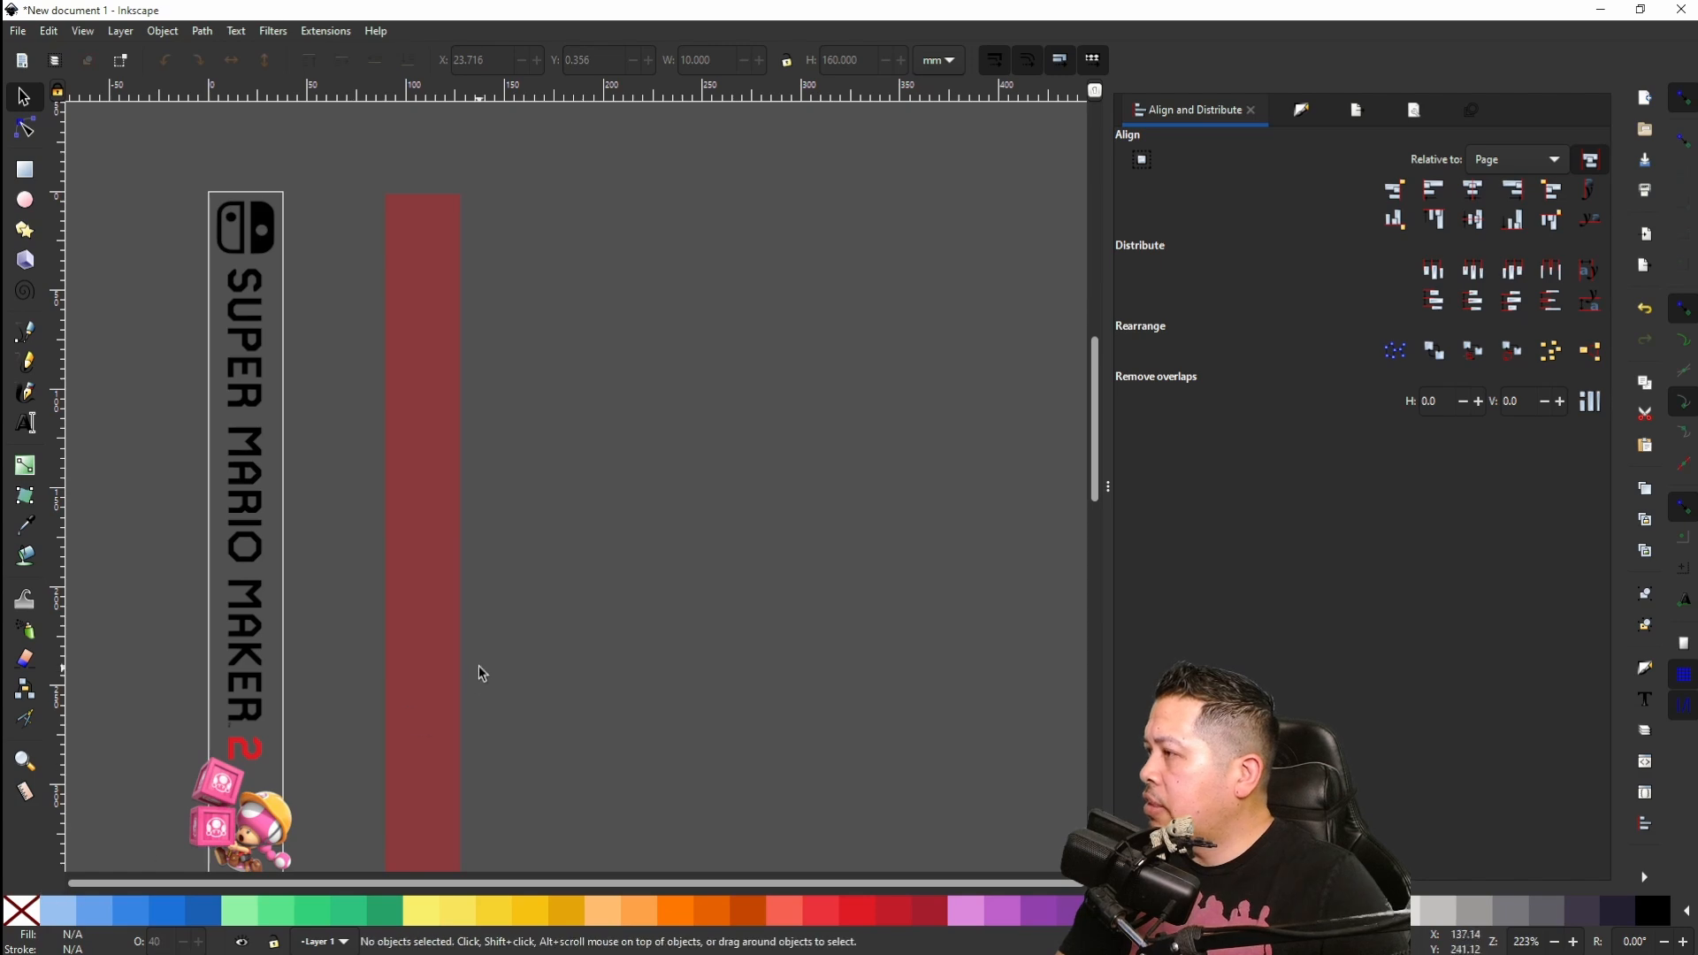
# Step: Set the rectangle's opacity to 100 and fill it with the yellow sampled from Luigi's sleeve
pyautogui.click(410, 729)
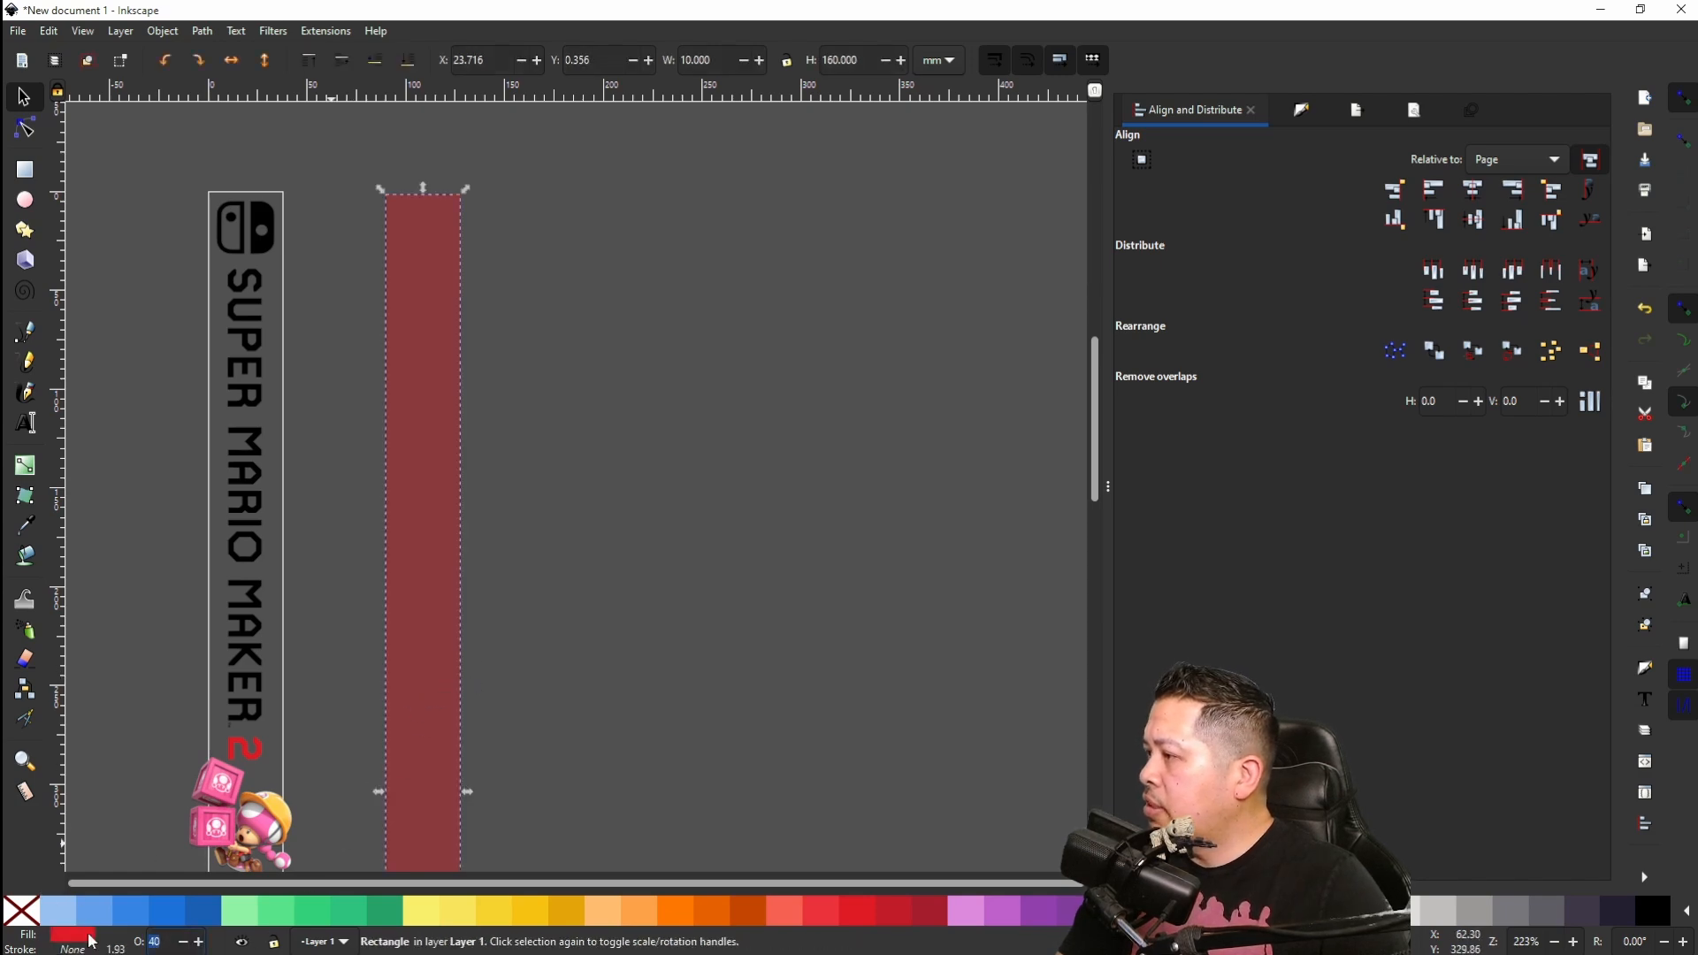
pyautogui.write('100')
pyautogui.press('Return')
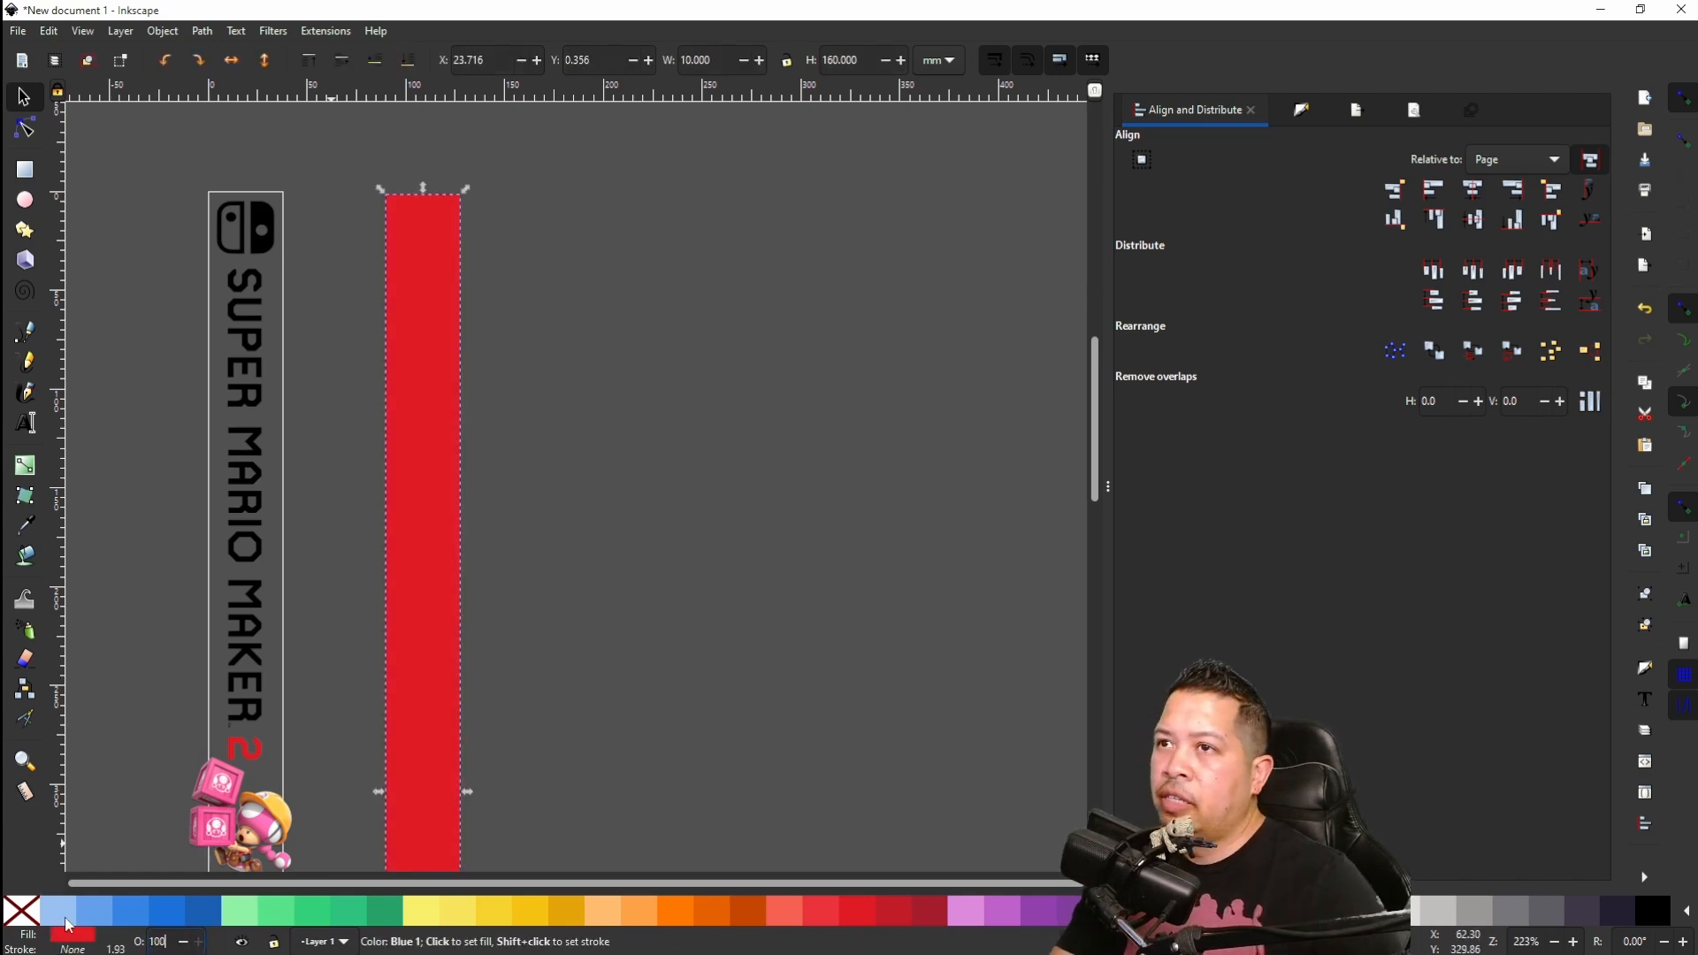
pyautogui.scroll(-10, 285, 708)
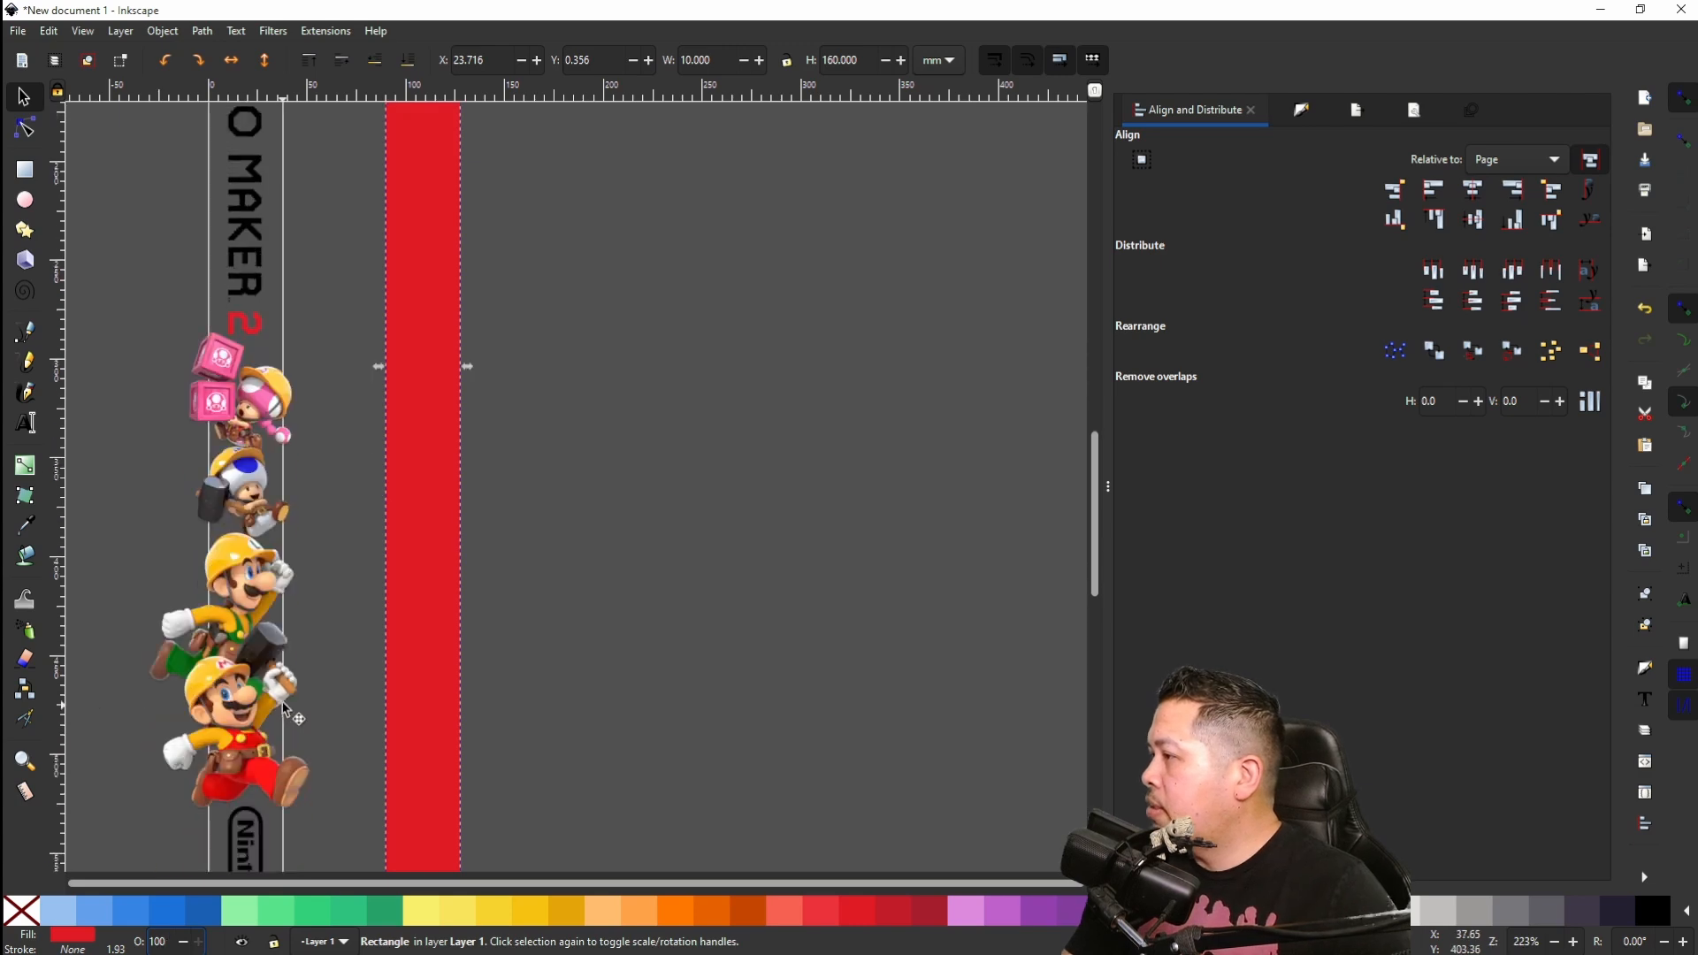
pyautogui.click(24, 525)
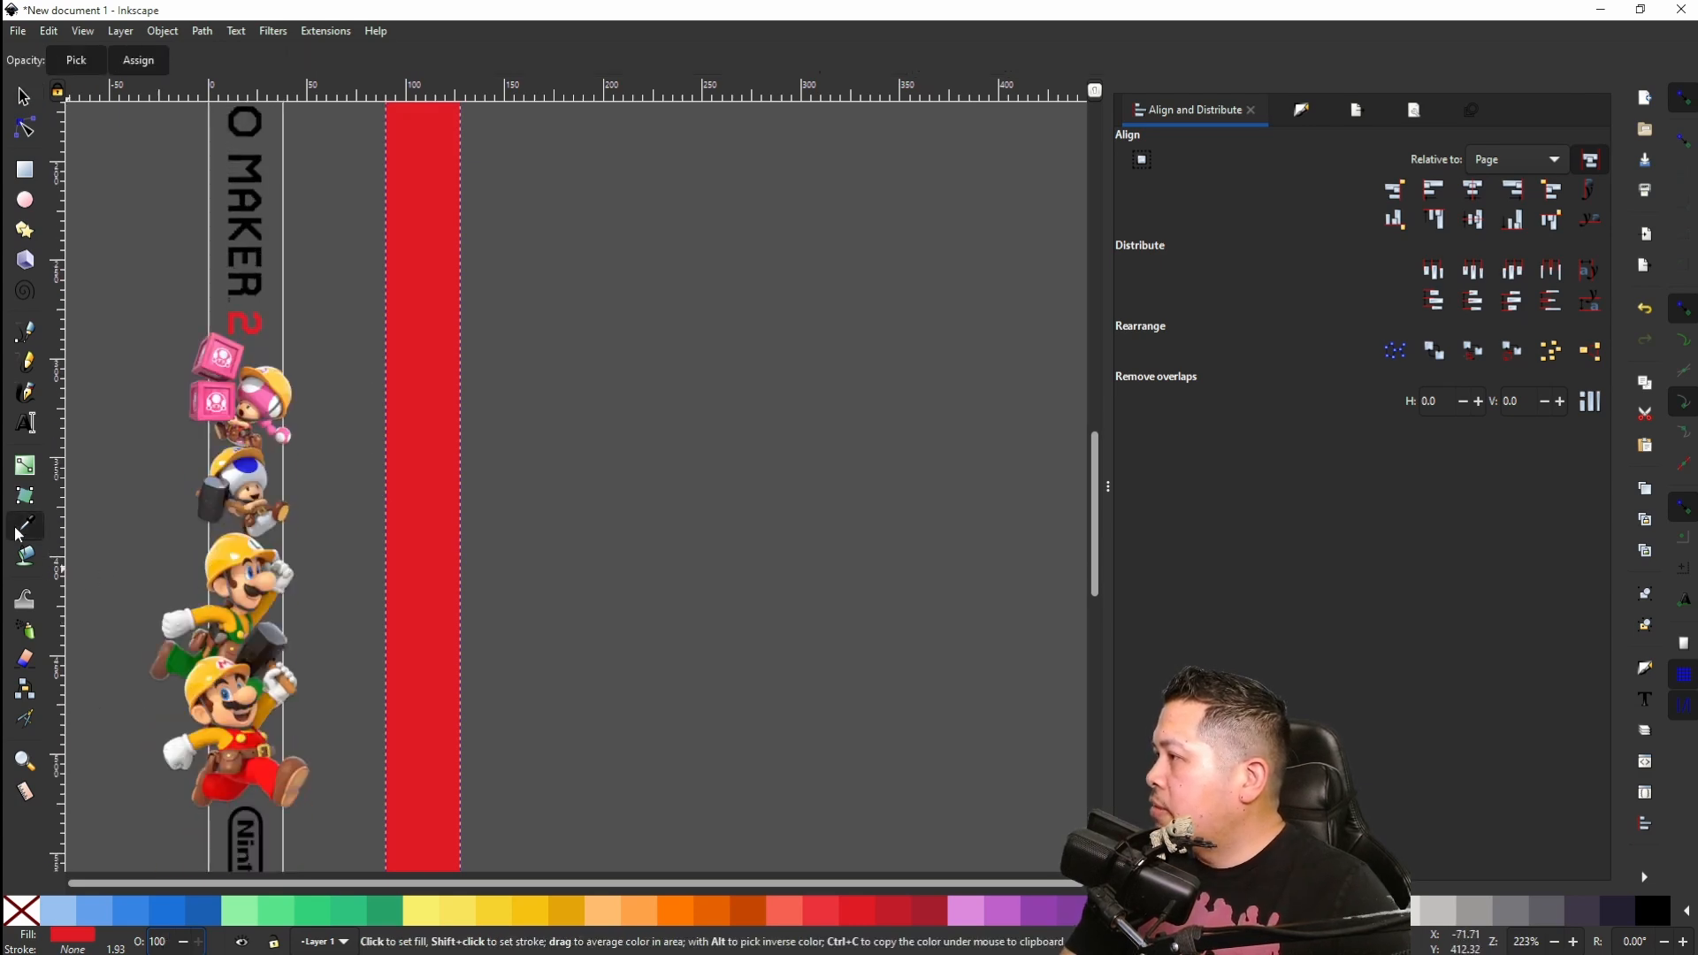
pyautogui.click(223, 619)
pyautogui.press('s')
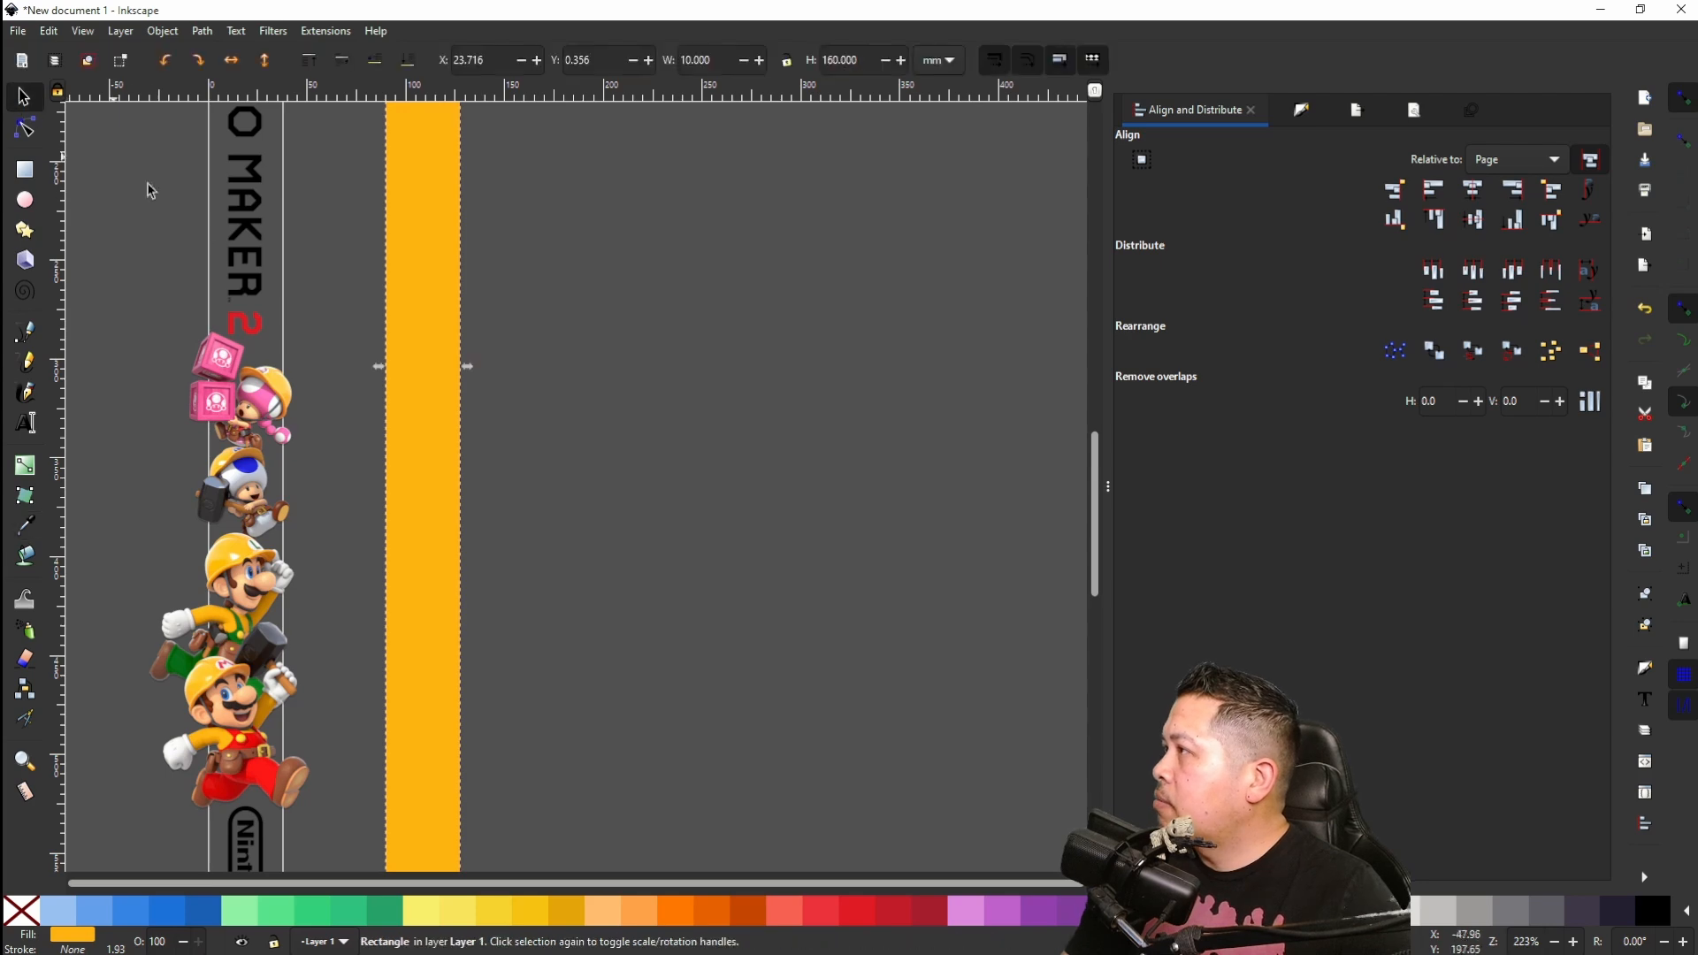
# Step: Move the yellow rectangle over the spine strip and send it to the bottom, behind the title and characters
pyautogui.moveTo(447, 412); pyautogui.dragTo(259, 425)
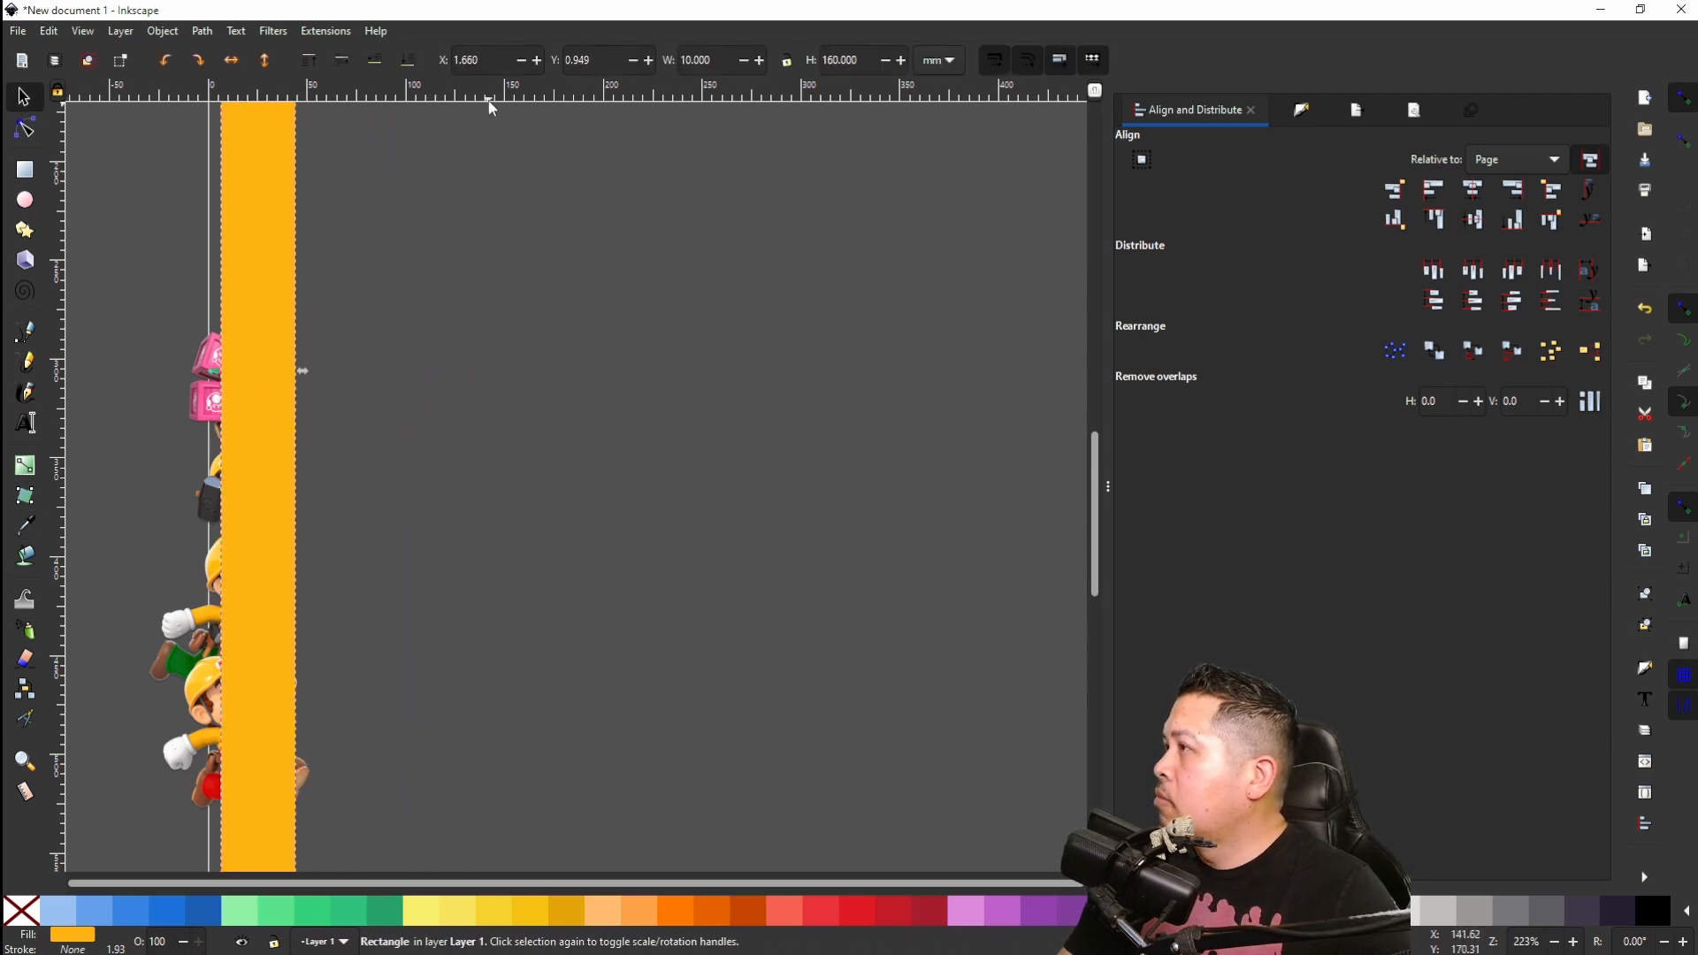
pyautogui.click(408, 60)
pyautogui.scroll(5, 470, 510)
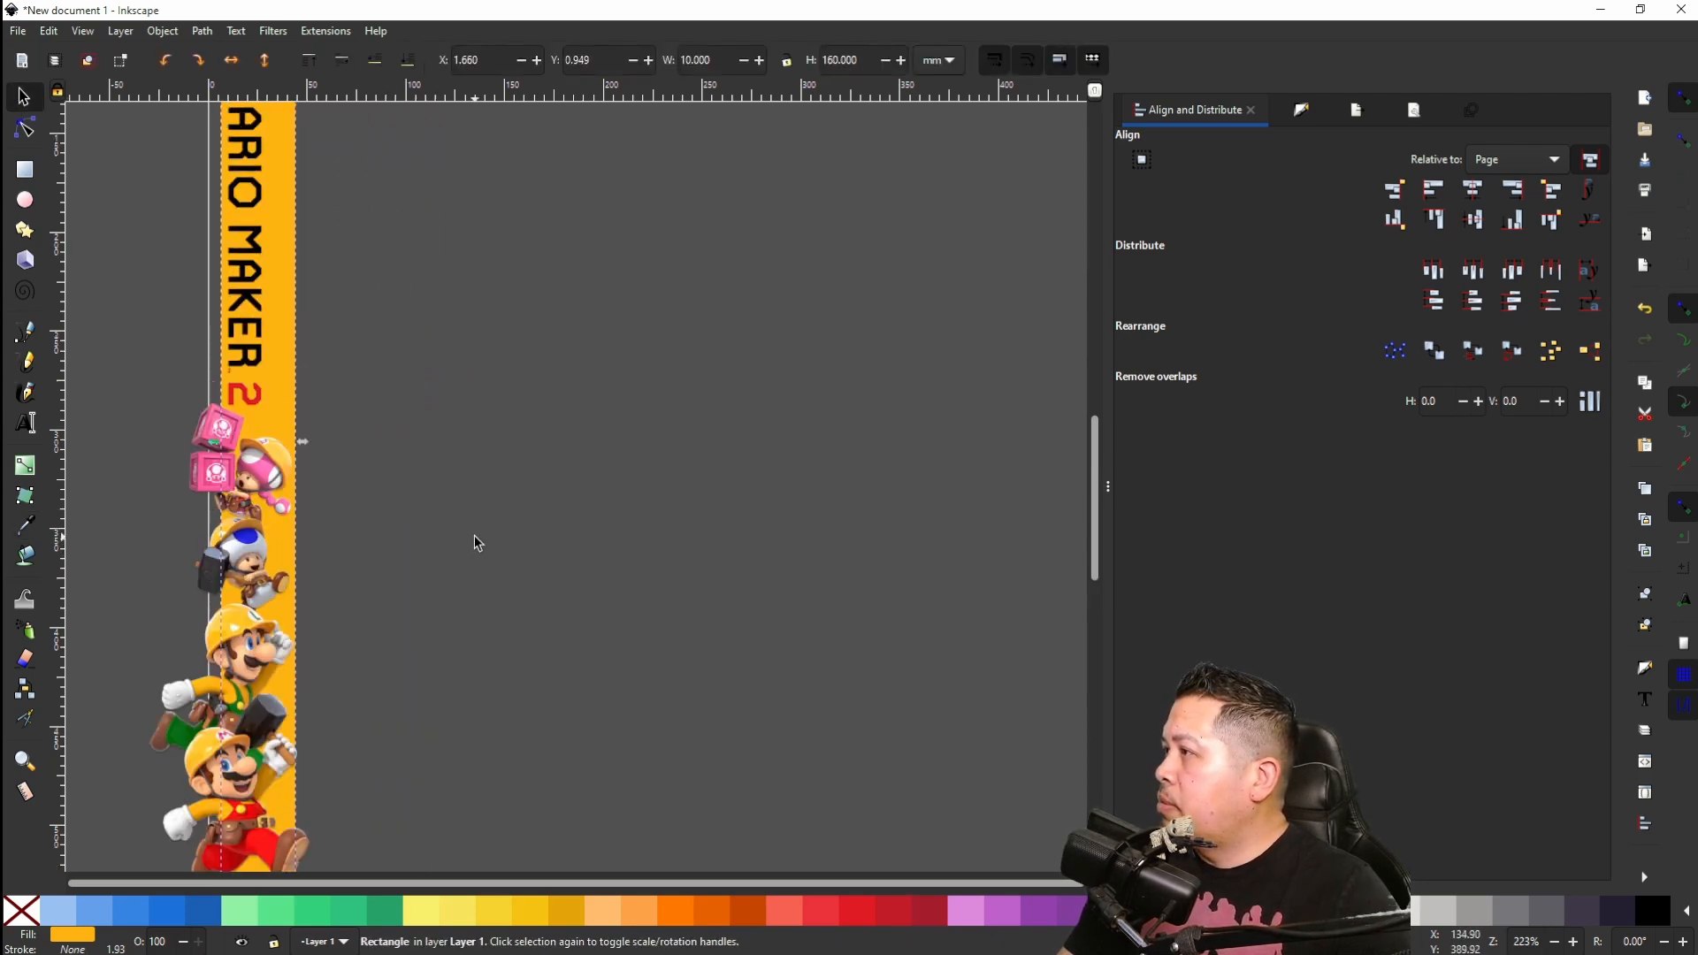
# Step: Centre the yellow rectangle on the page both horizontally and vertically
pyautogui.click(1473, 190)
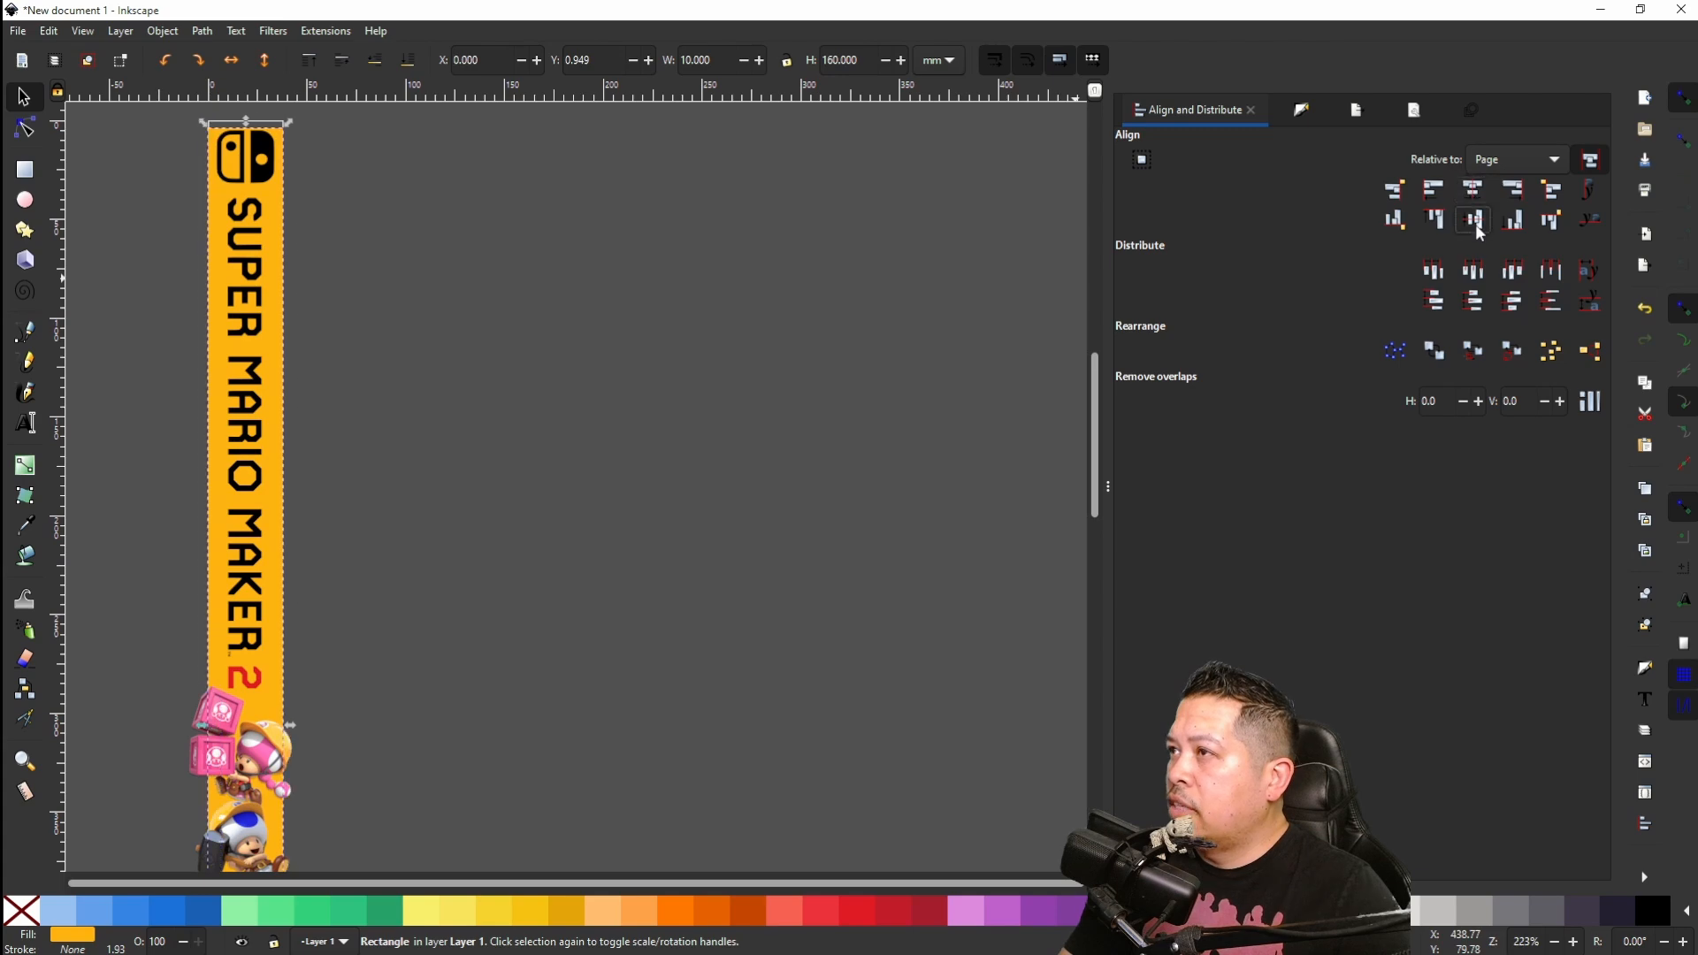
pyautogui.click(1473, 219)
pyautogui.hscroll(-5, 189, 516)
pyautogui.scroll(-5, 277, 504)
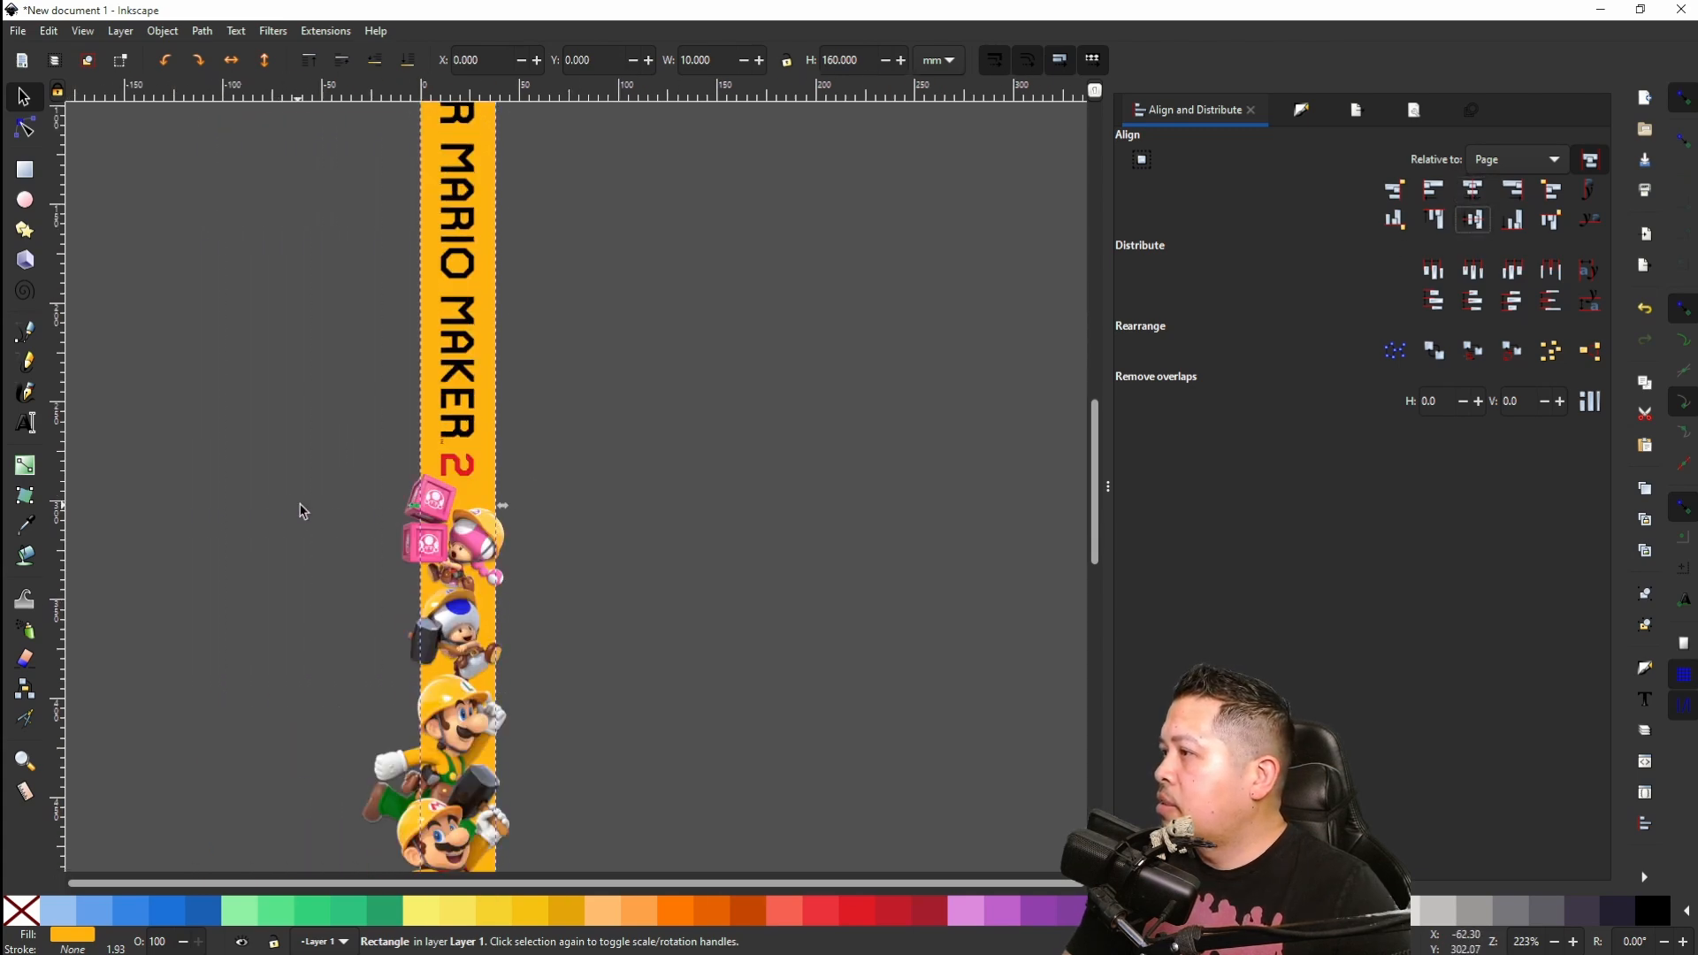
pyautogui.click(764, 617)
# Step: Draw a square about 66 × 66 px on the canvas beside the yellow spine
pyautogui.scroll(-5, 585, 725)
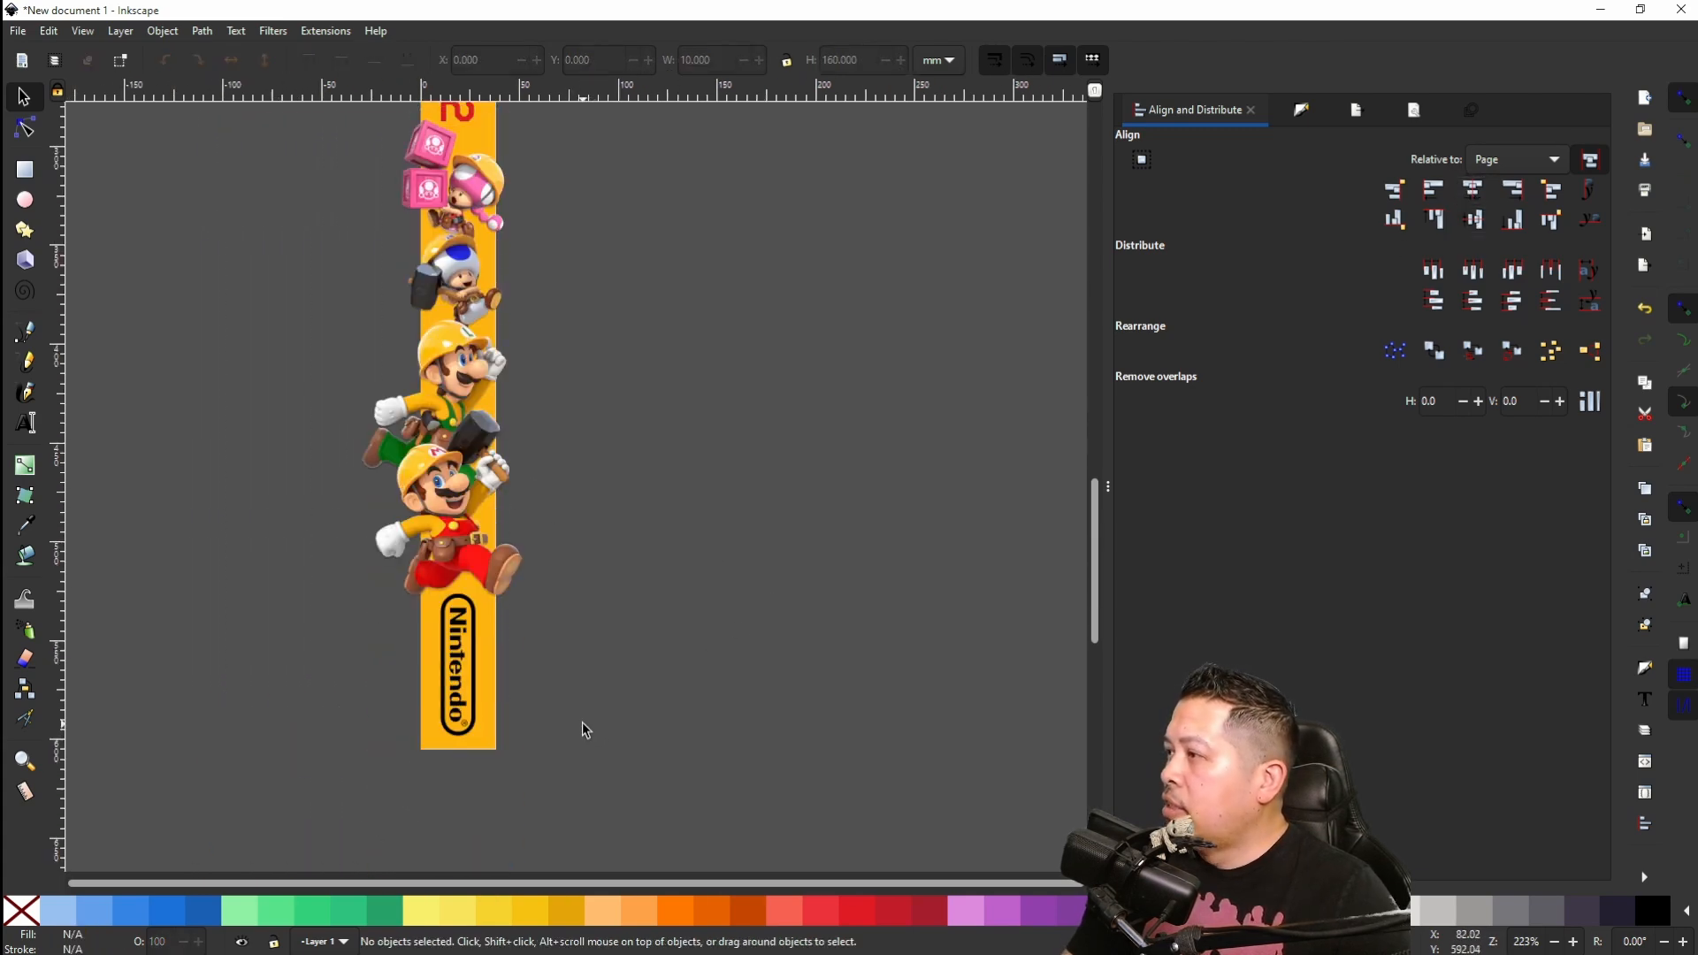
pyautogui.scroll(10, 583, 724)
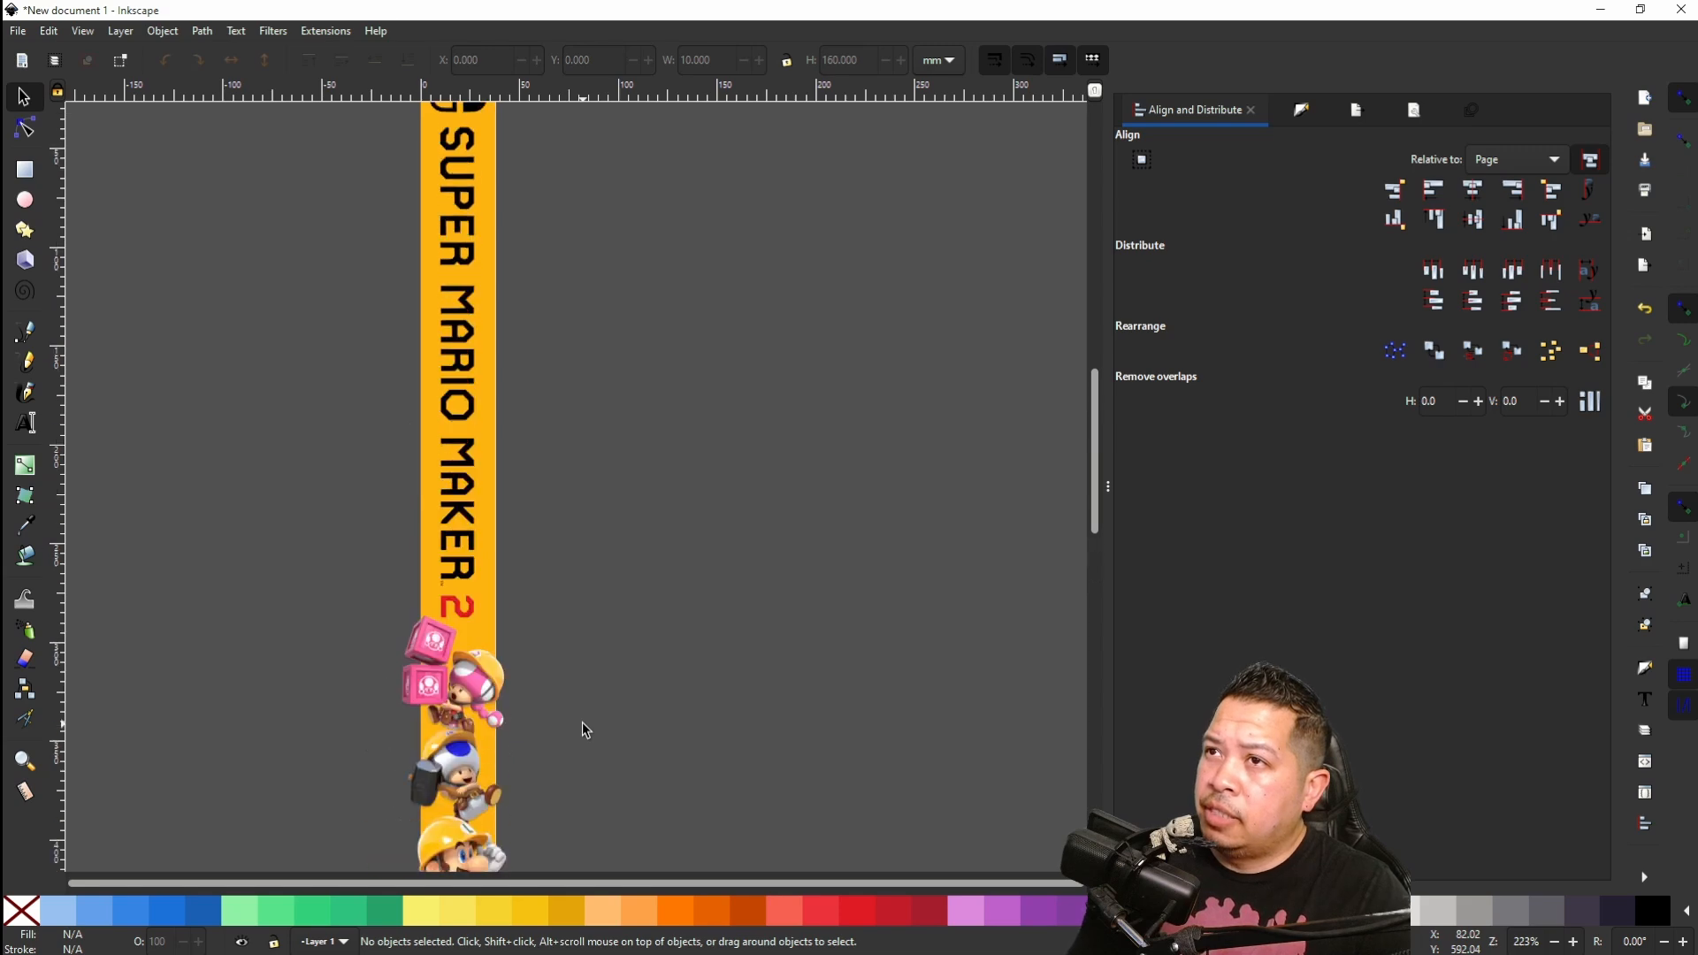
pyautogui.scroll(-5, 583, 727)
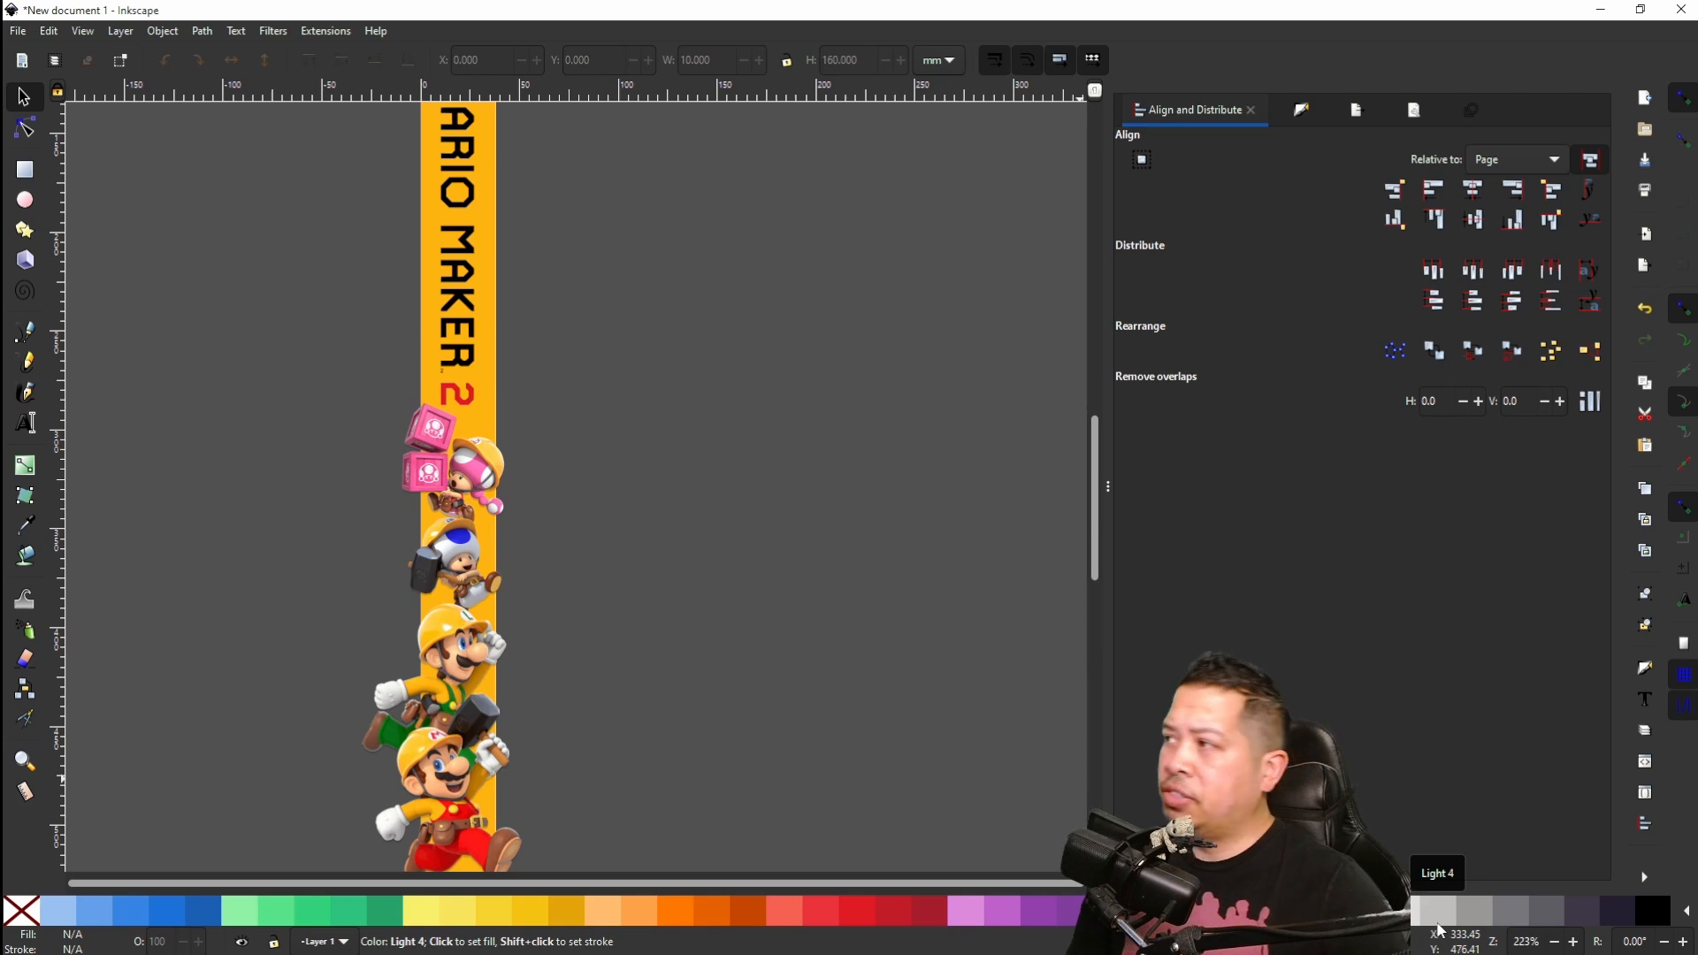
pyautogui.moveTo(1402, 954)
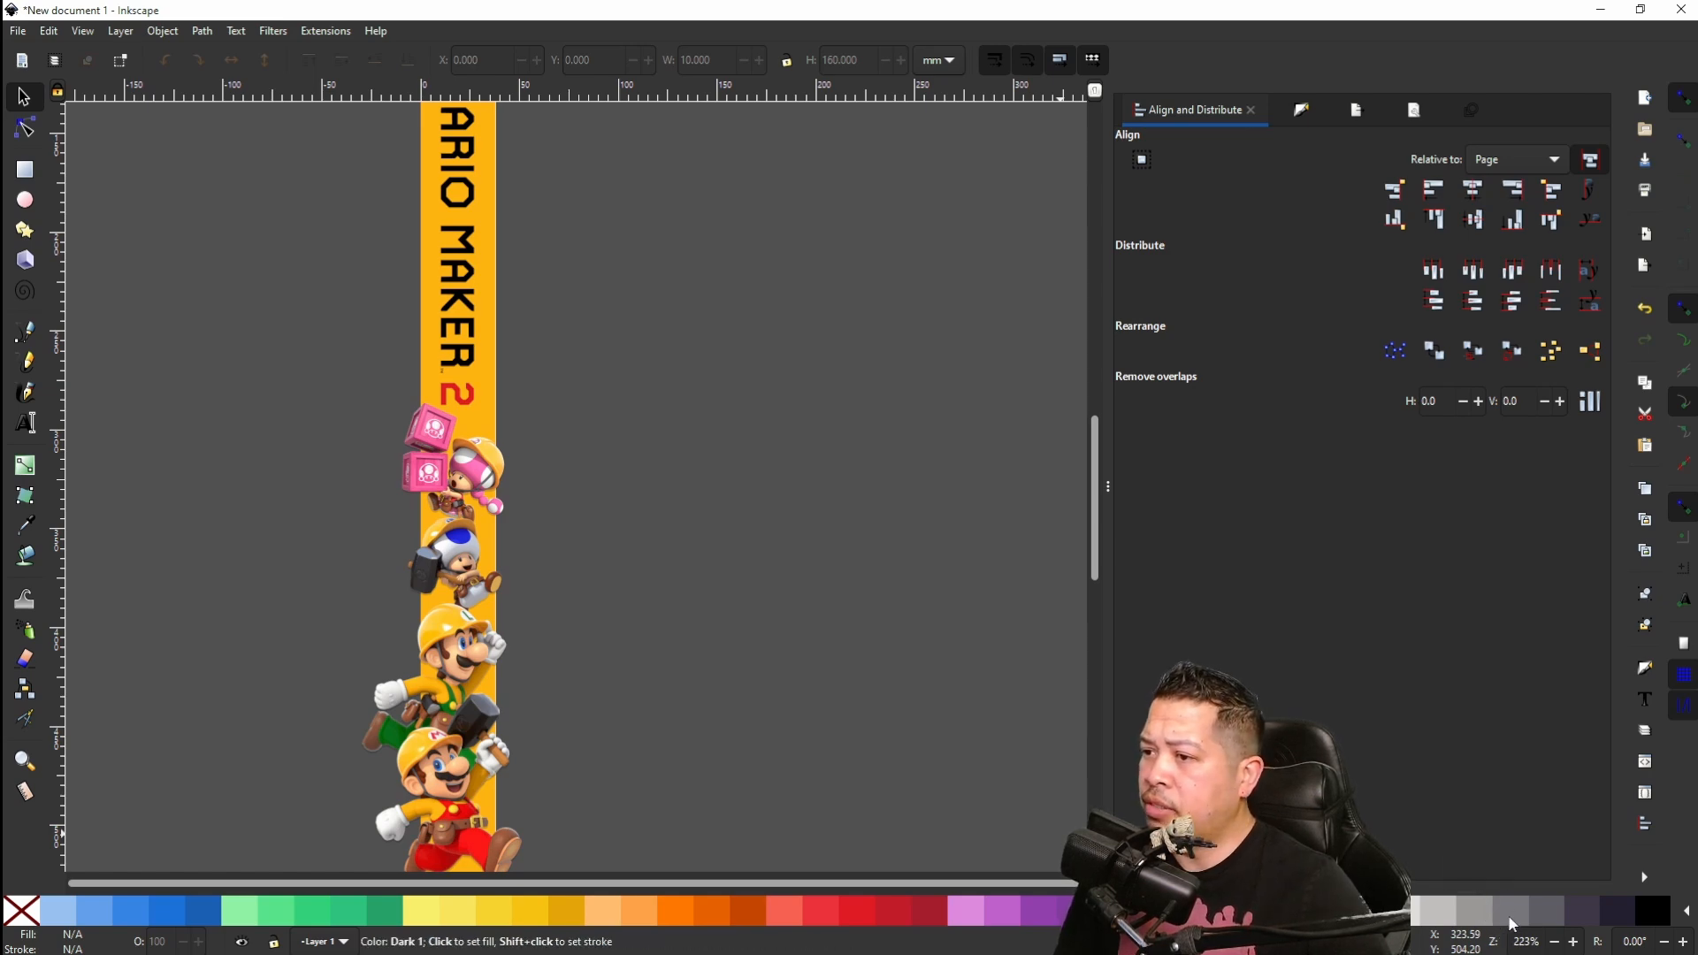
pyautogui.click(25, 169)
pyautogui.moveTo(701, 324); pyautogui.dragTo(832, 456)
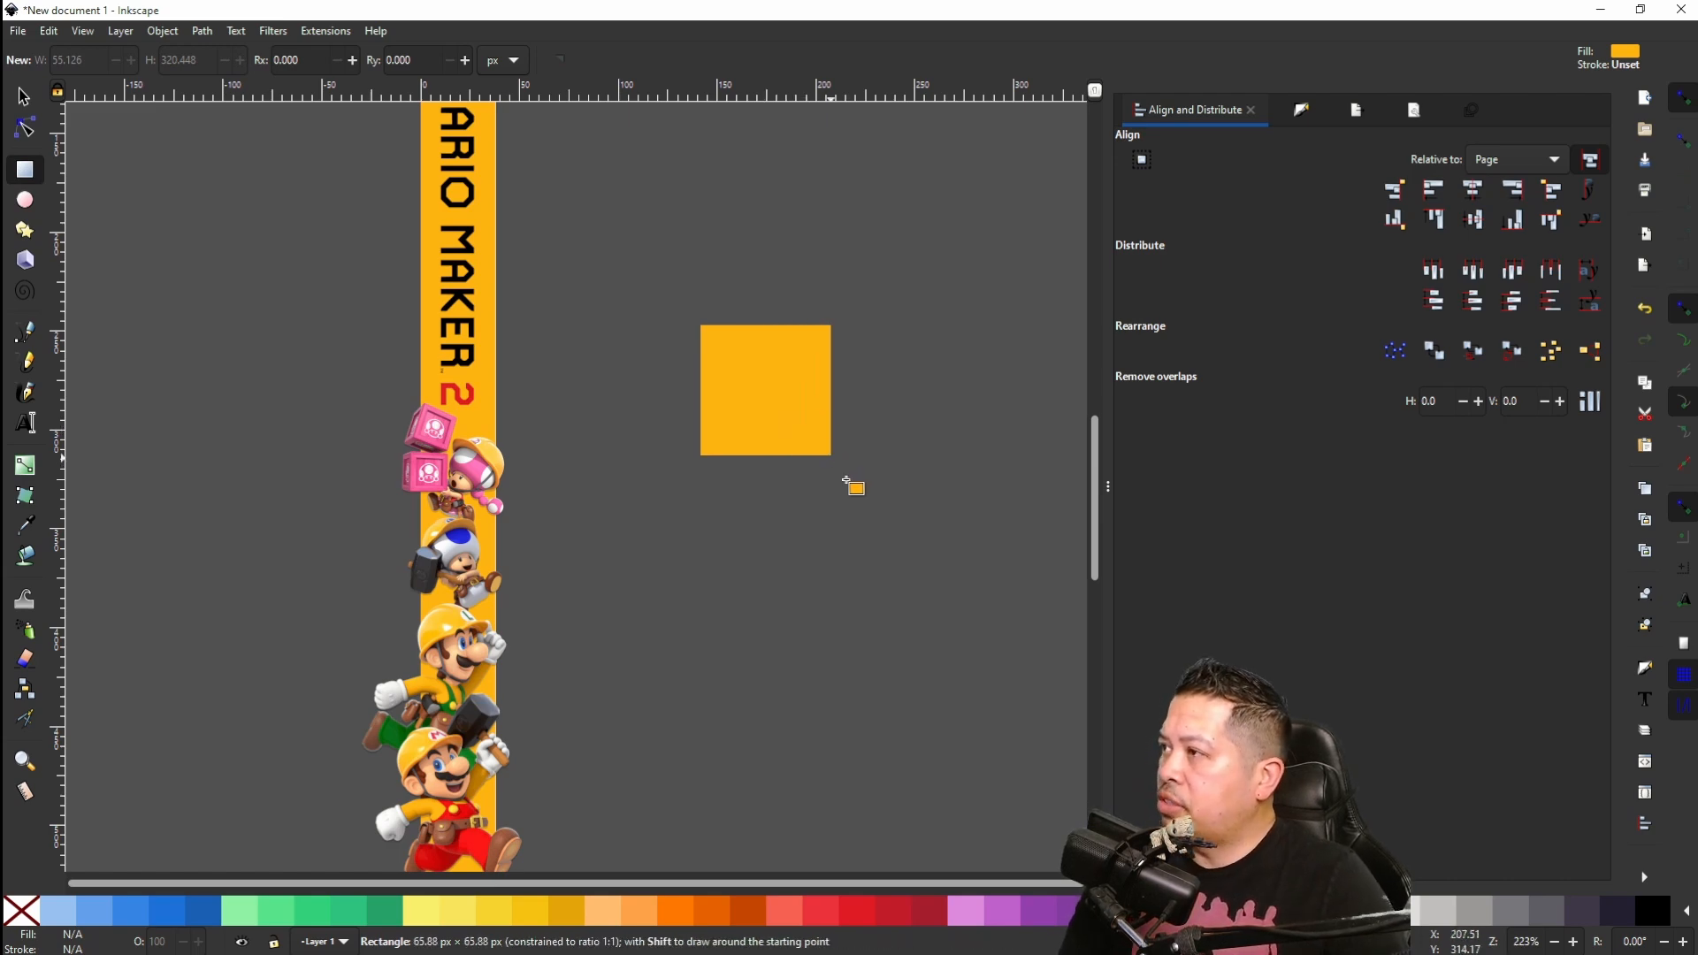
# Step: Give the square a Light 5 grey stroke and remove its fill
pyautogui.keyDown('shift'); pyautogui.click(1477, 917); pyautogui.keyUp('shift')
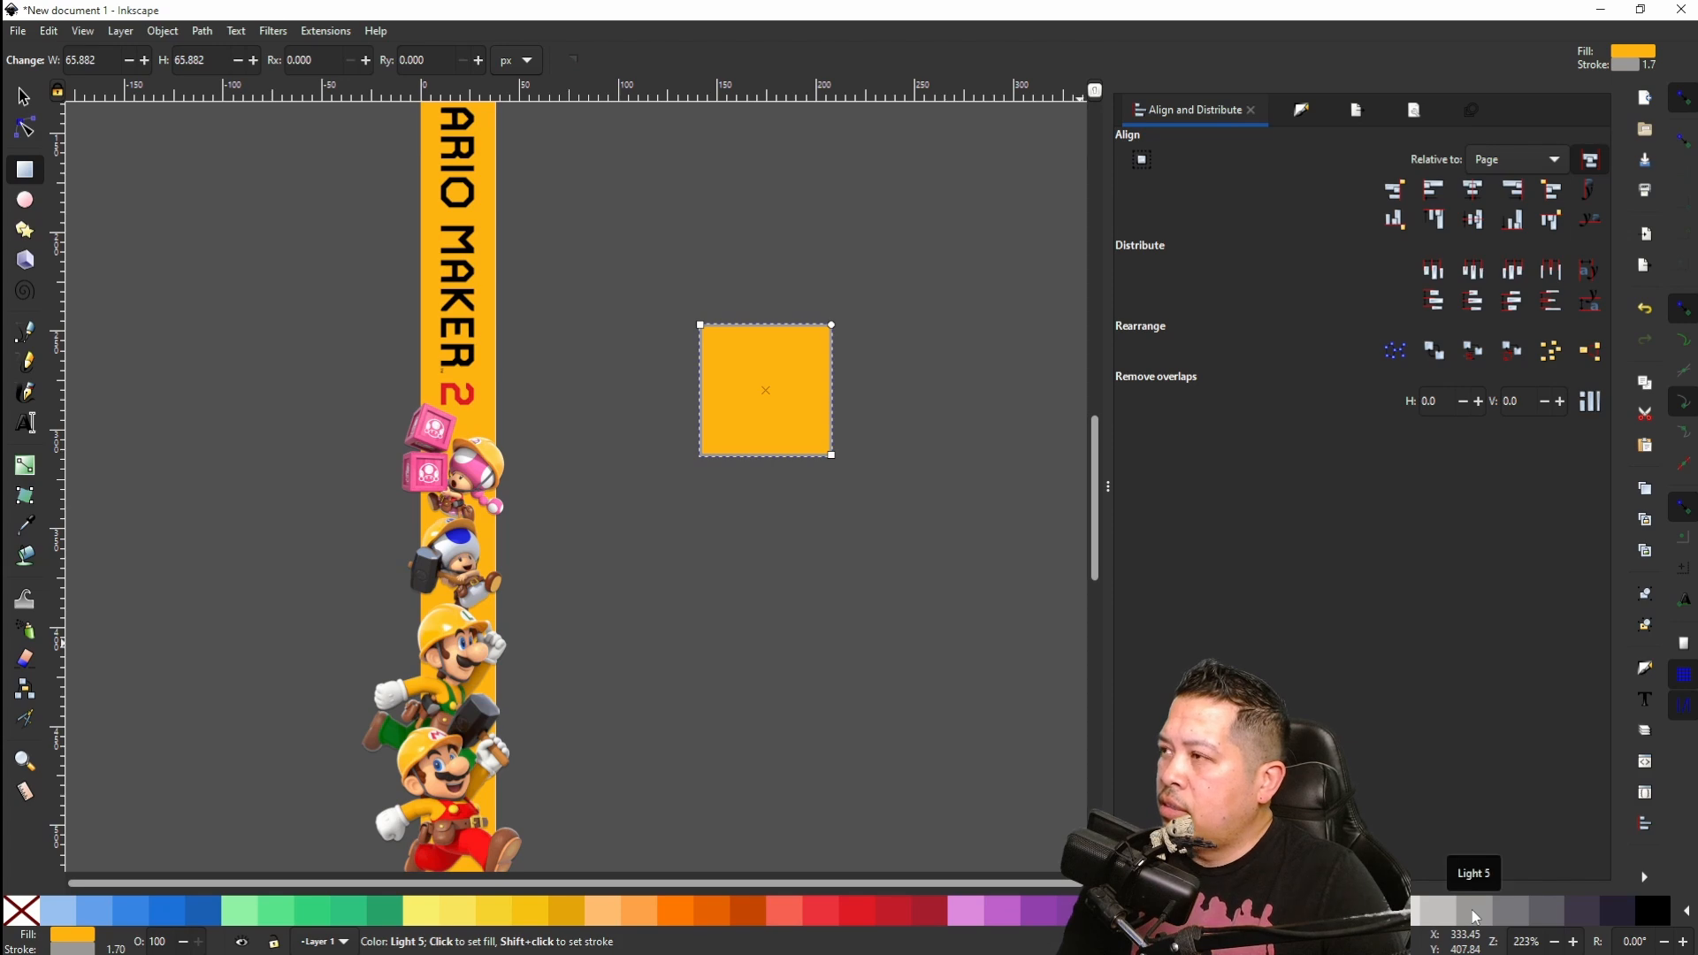
pyautogui.click(23, 919)
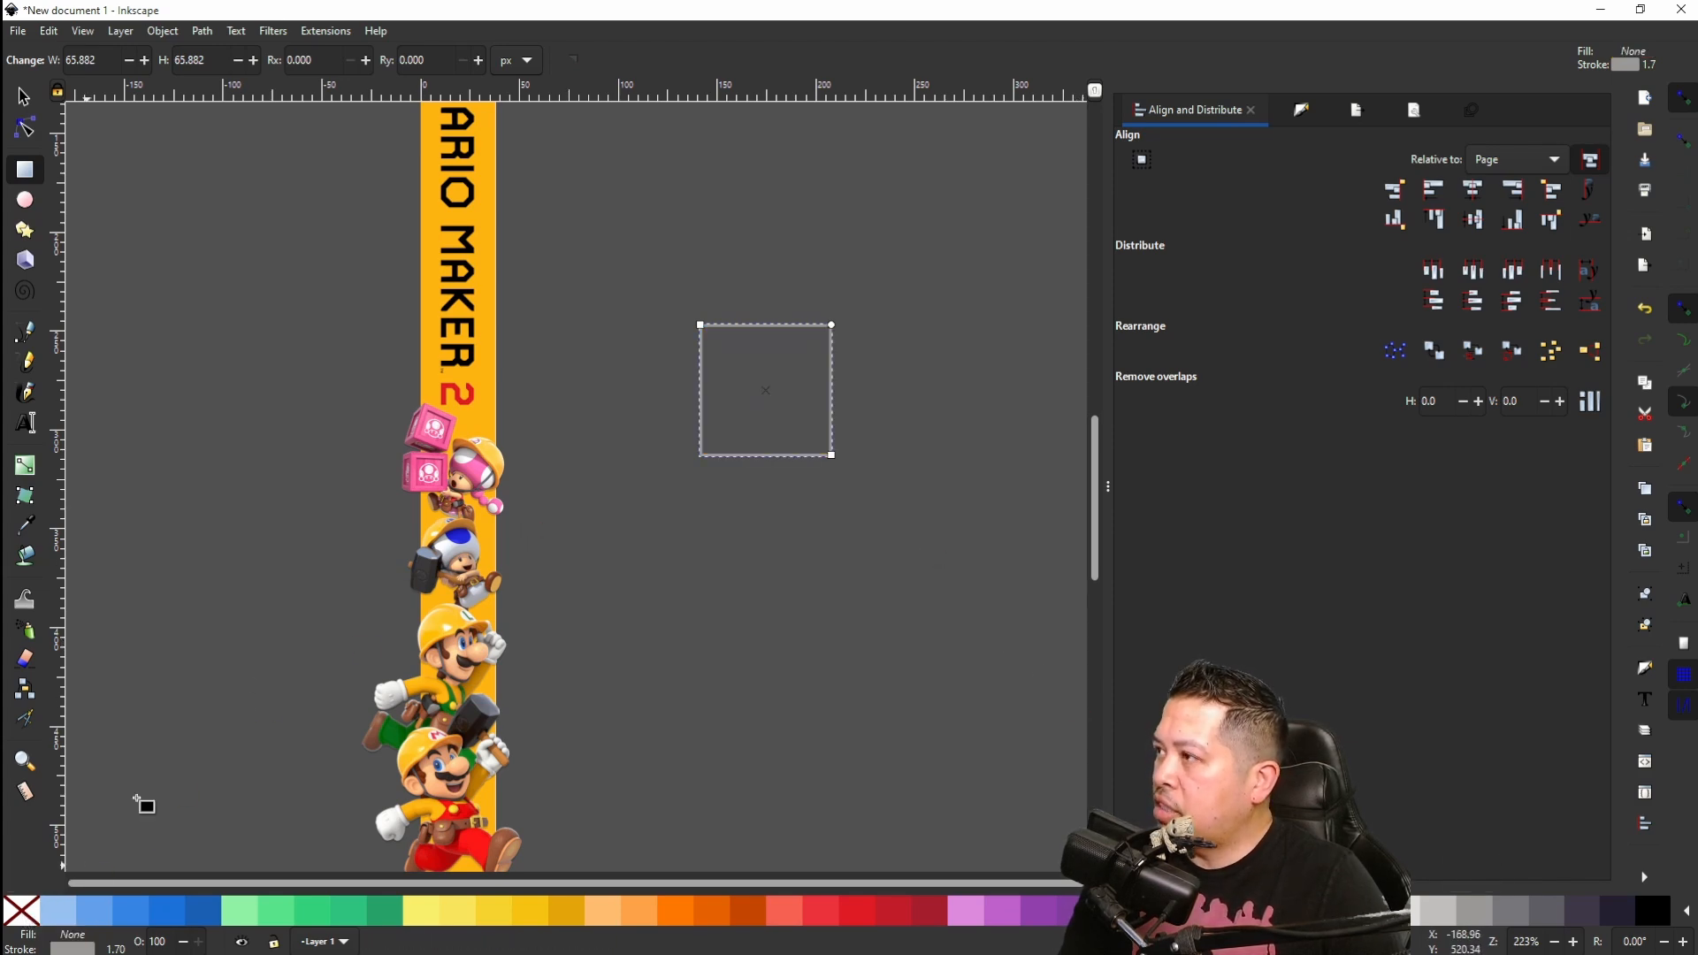
pyautogui.click(29, 101)
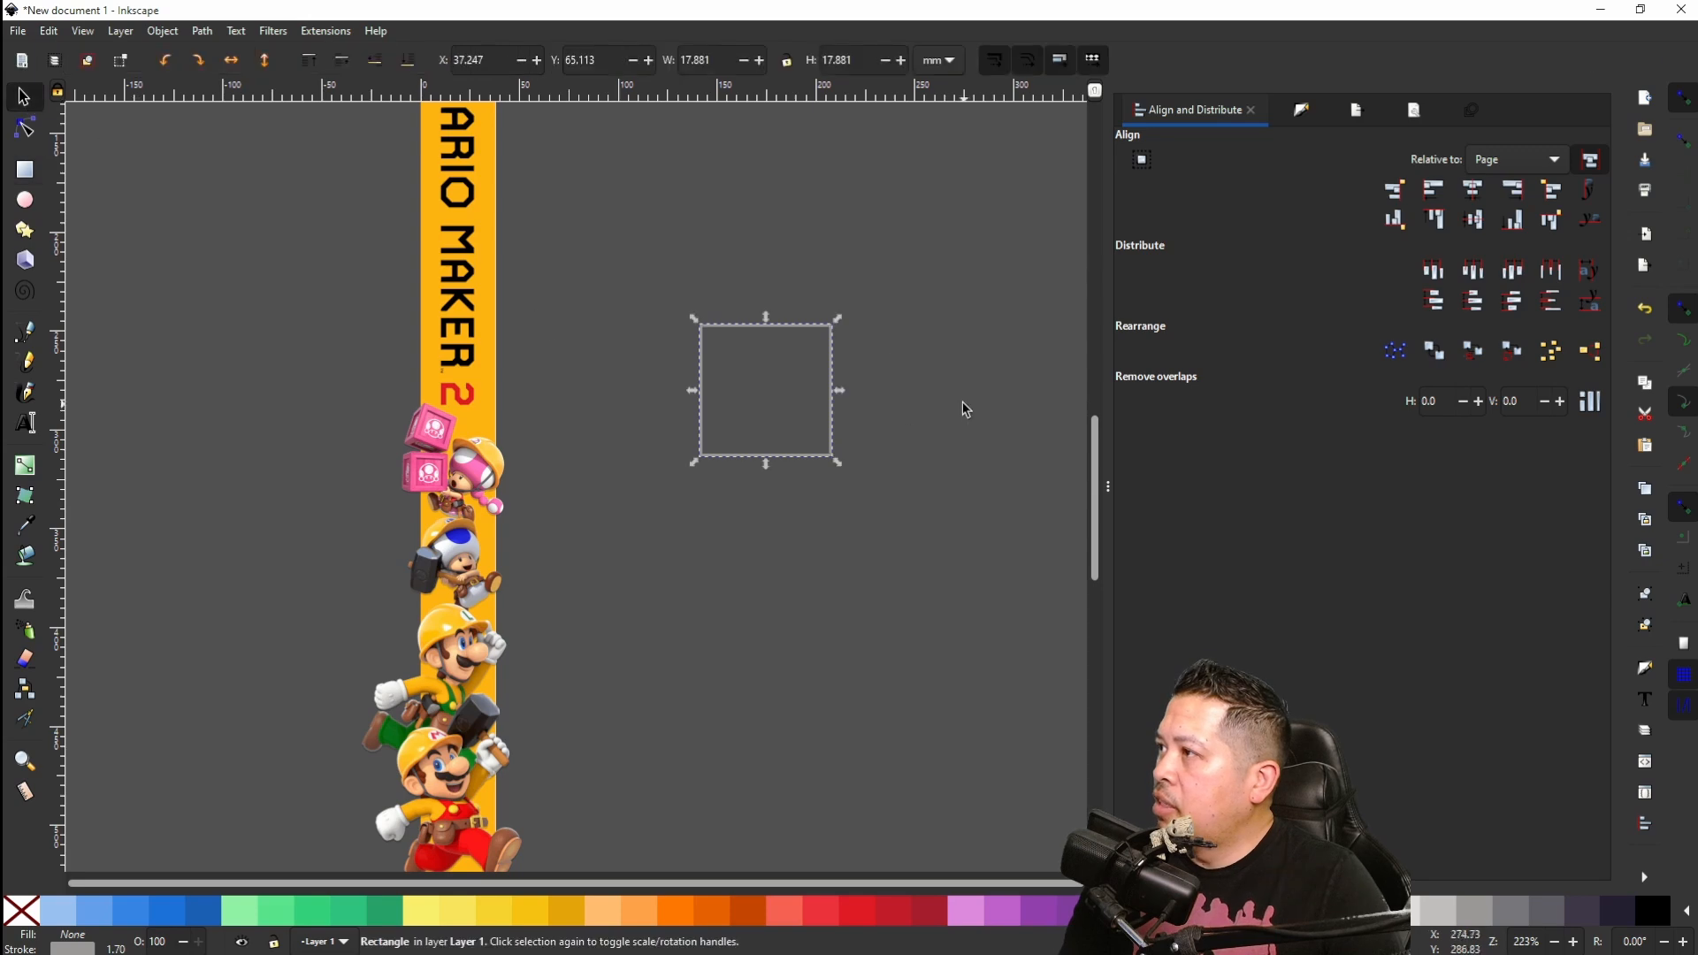
# Step: Move the grey square closer to the spine and snap a pasted copy of it against its right edge
pyautogui.moveTo(794, 337); pyautogui.dragTo(710, 341)
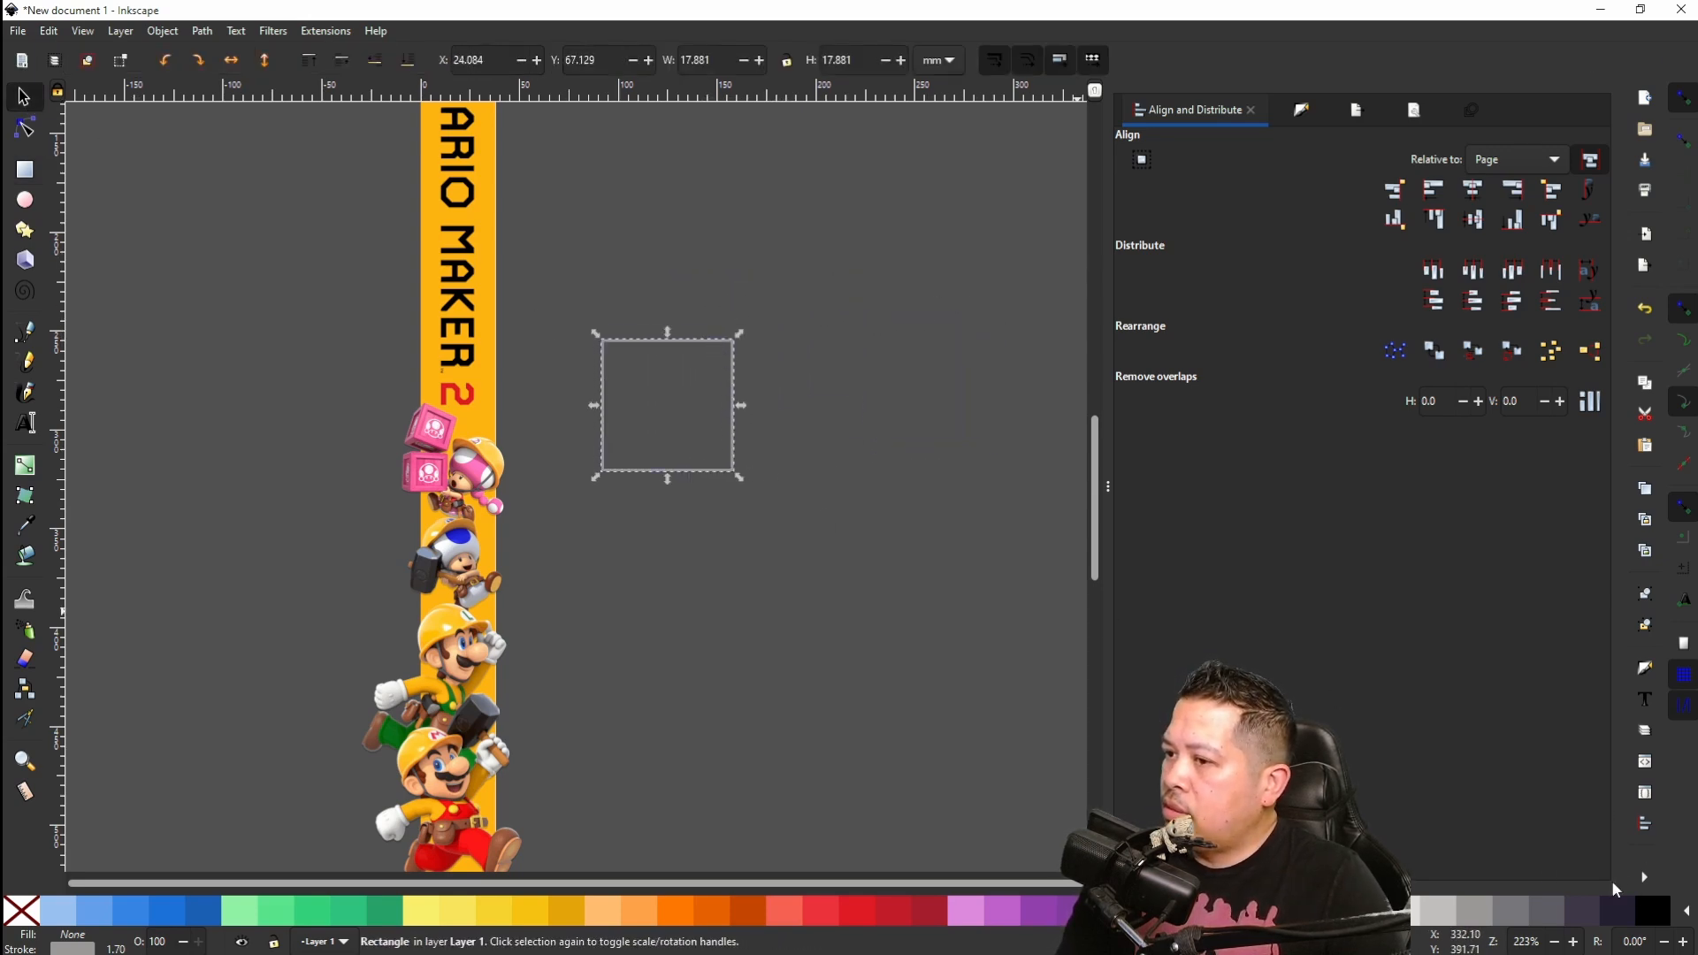
pyautogui.rightClick(737, 353)
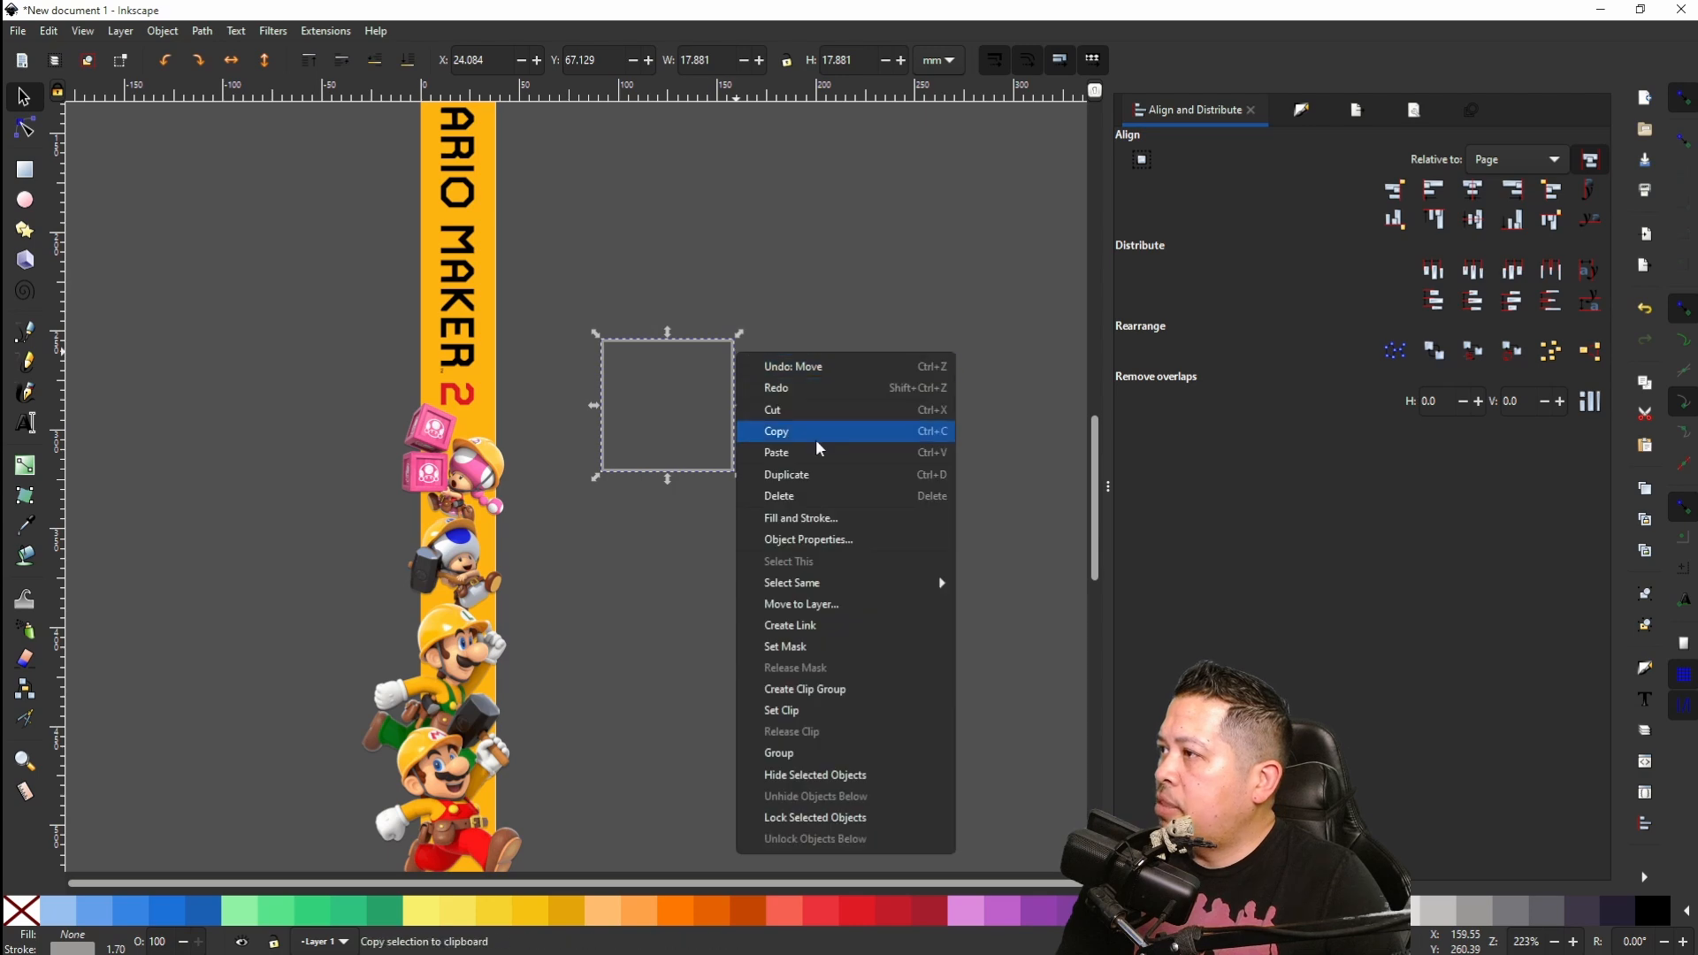
pyautogui.click(809, 430)
pyautogui.rightClick(782, 398)
pyautogui.click(863, 497)
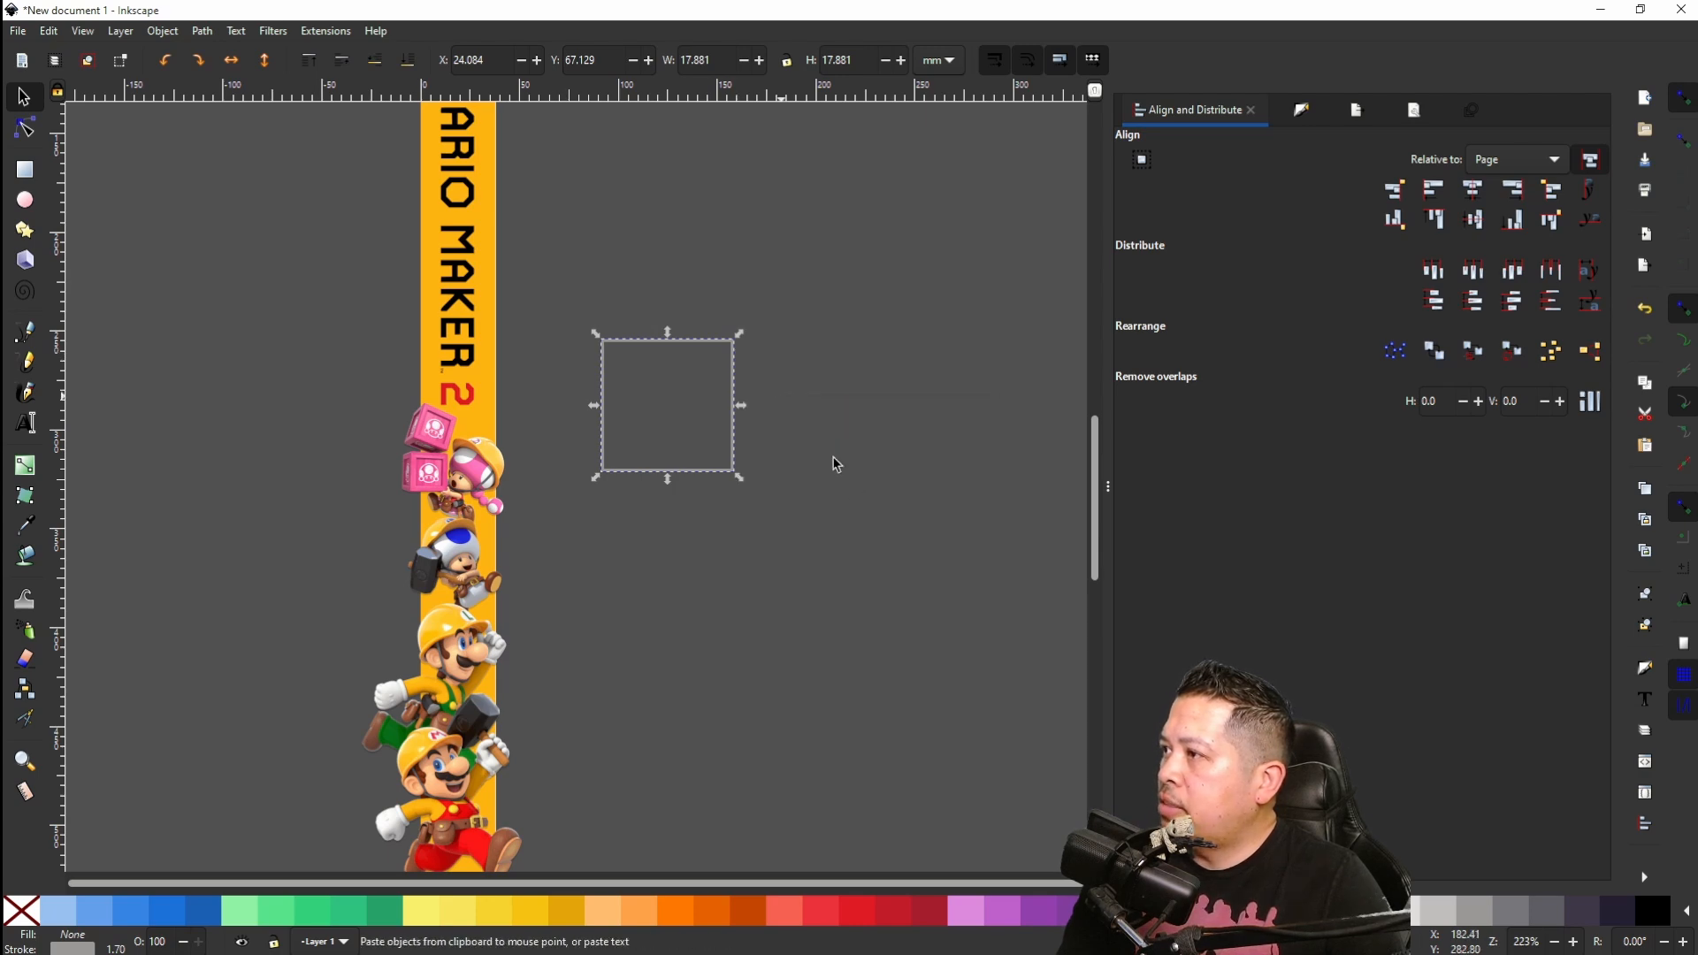
pyautogui.moveTo(860, 412); pyautogui.dragTo(824, 354)
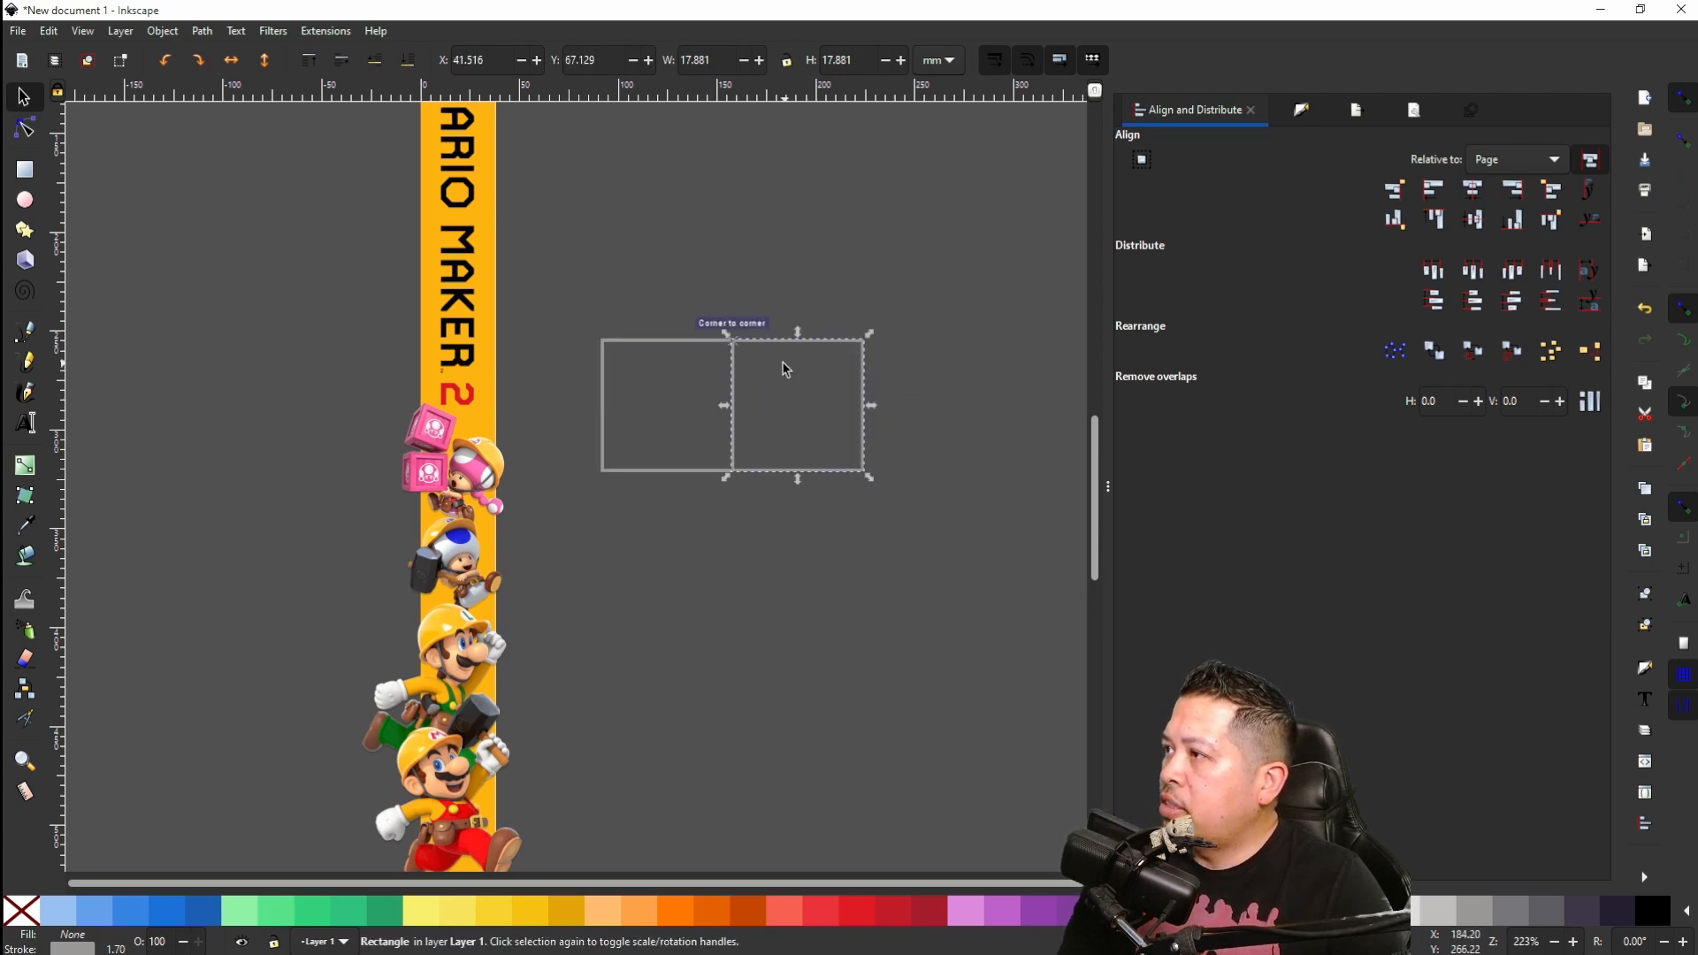
# Step: Copy both squares together and snap the pasted pair onto the right end to form a row of four
pyautogui.keyDown('shift'); pyautogui.click(684, 339); pyautogui.keyUp('shift')
pyautogui.rightClick(737, 340)
pyautogui.click(808, 417)
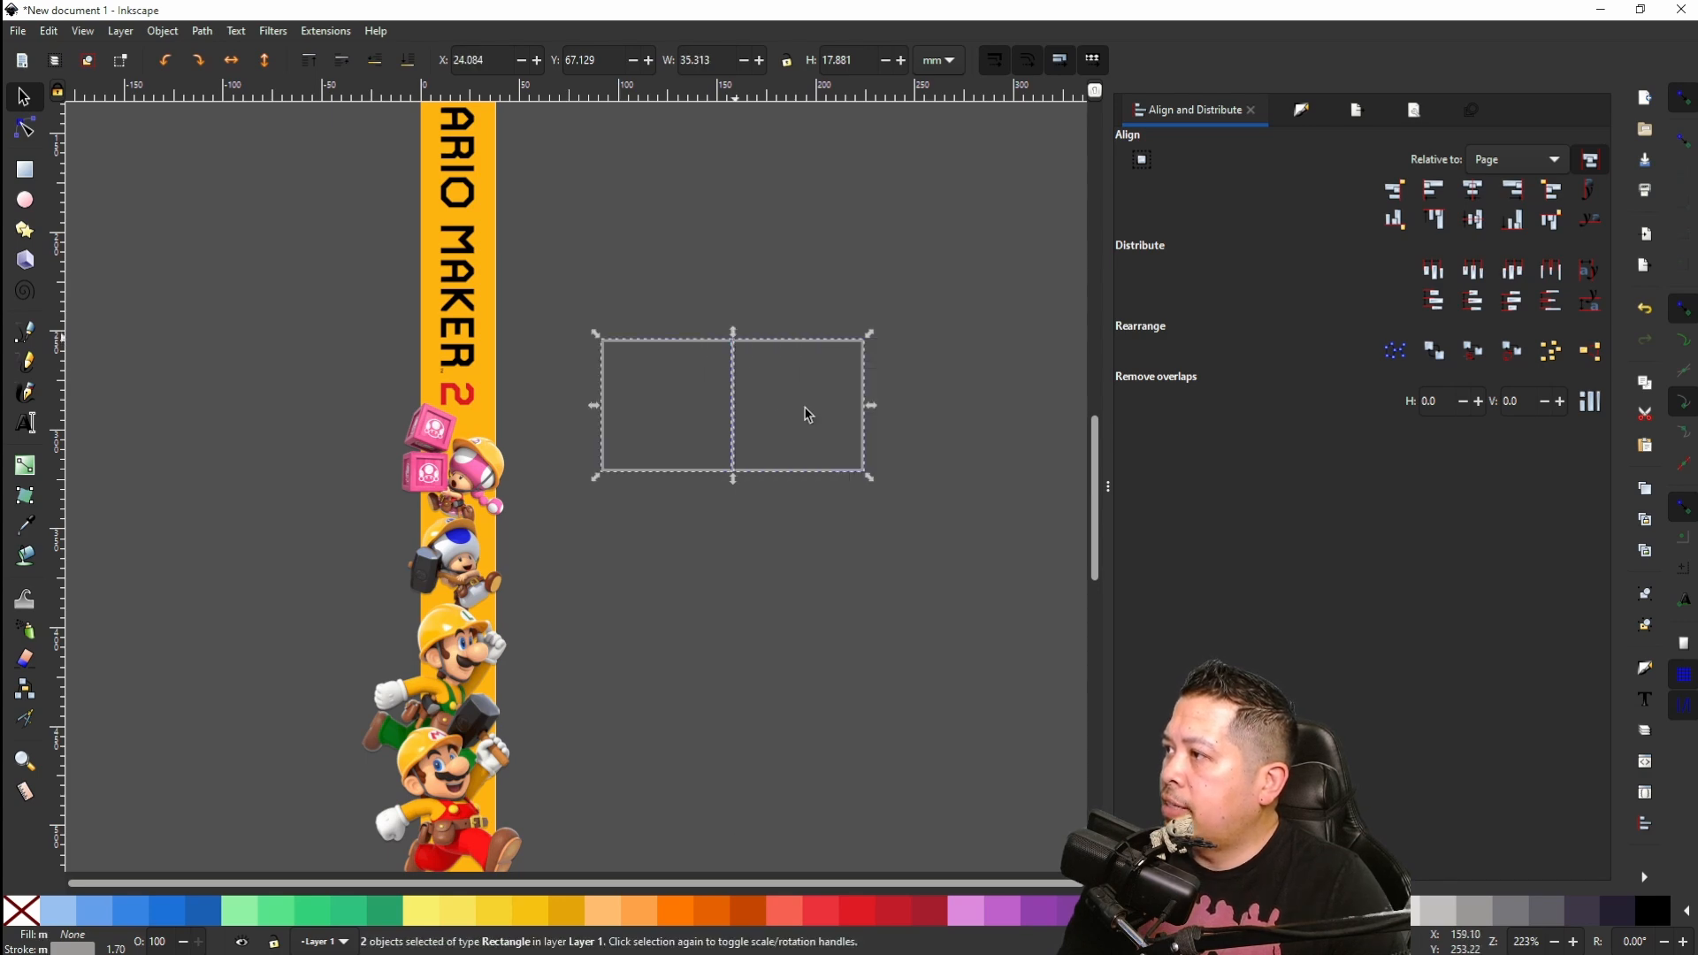
pyautogui.rightClick(731, 559)
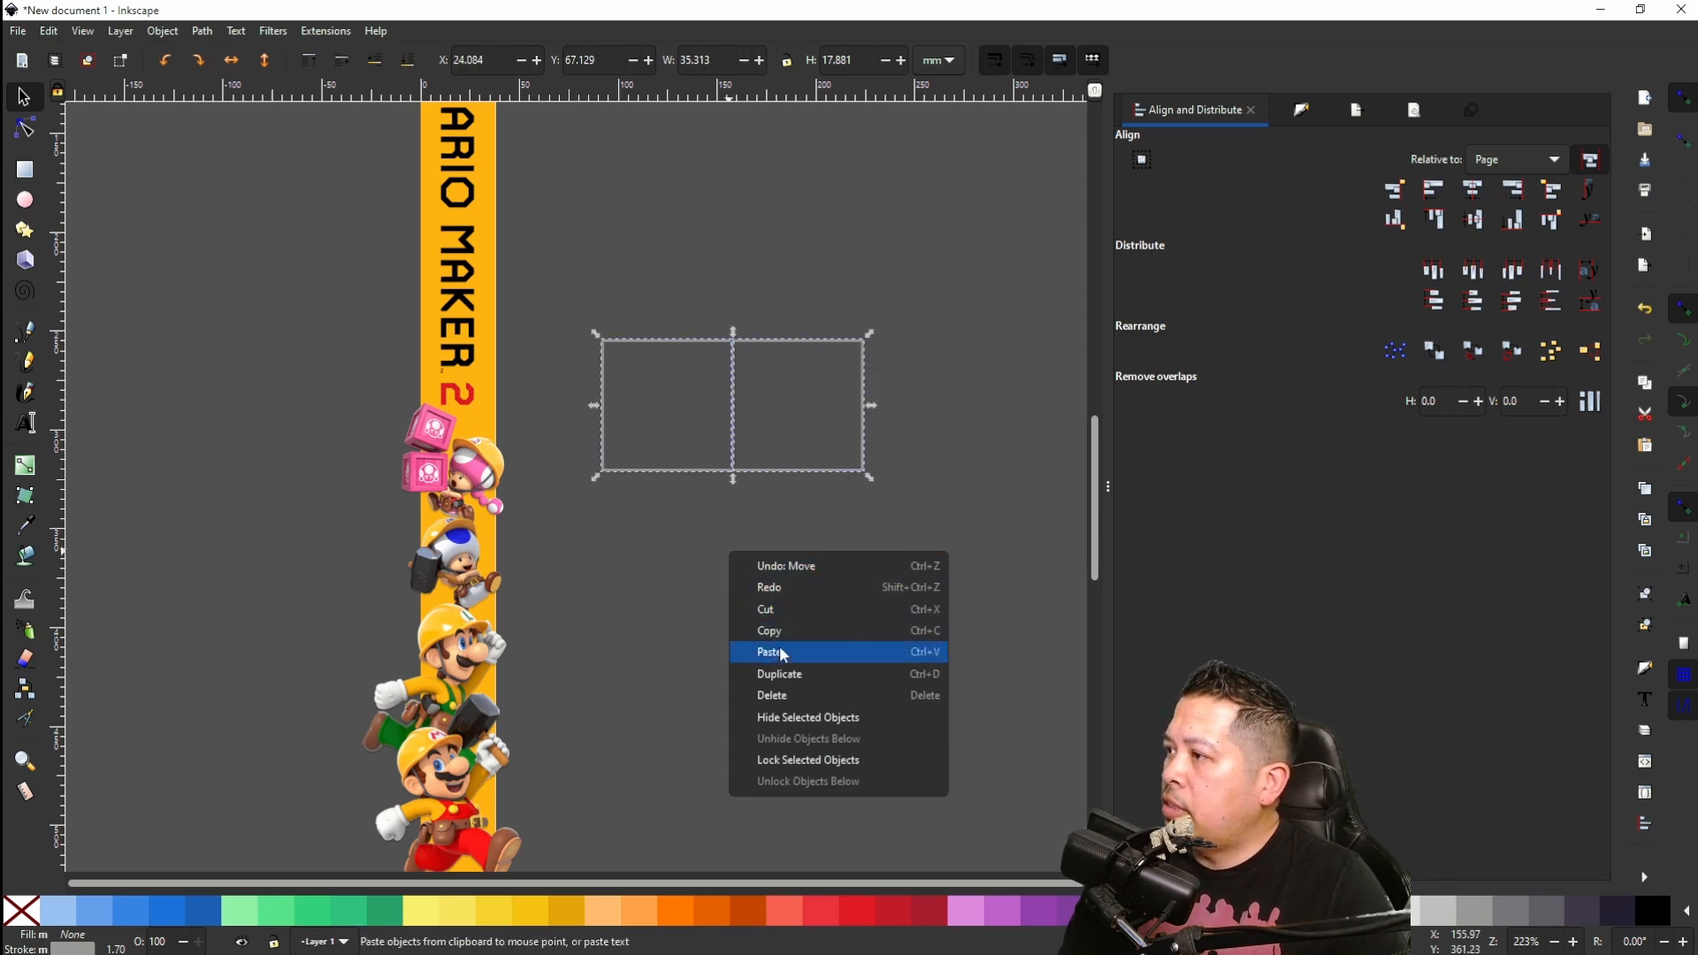
pyautogui.click(776, 650)
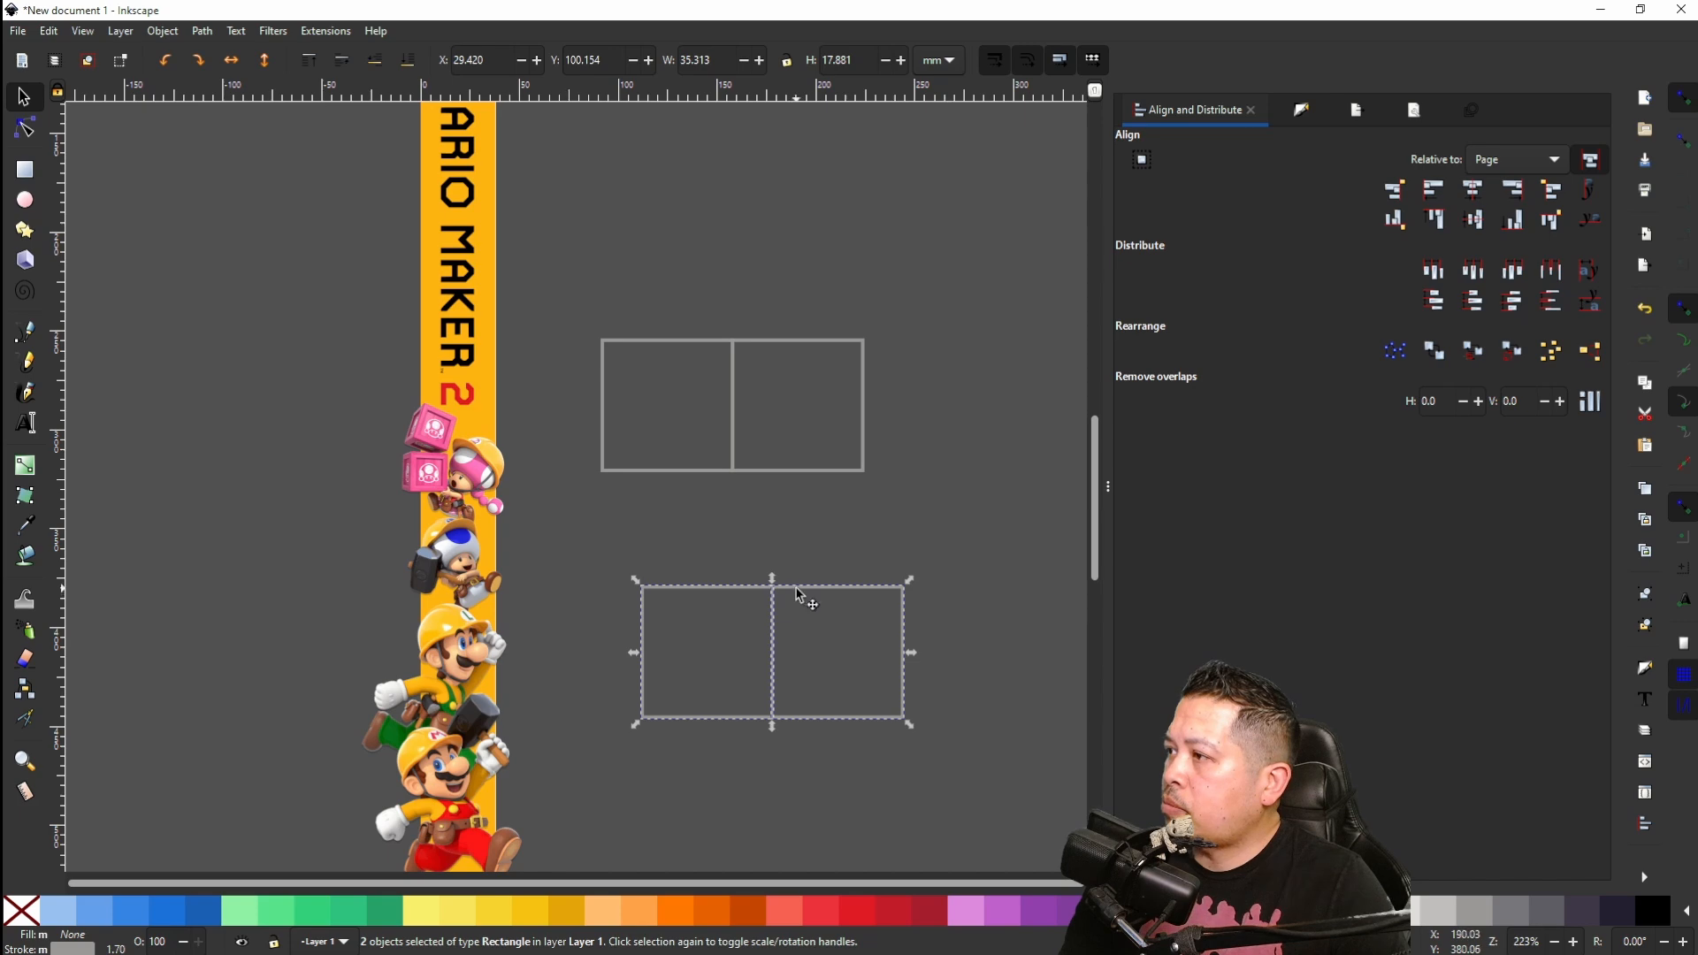
pyautogui.moveTo(799, 595); pyautogui.dragTo(1023, 353)
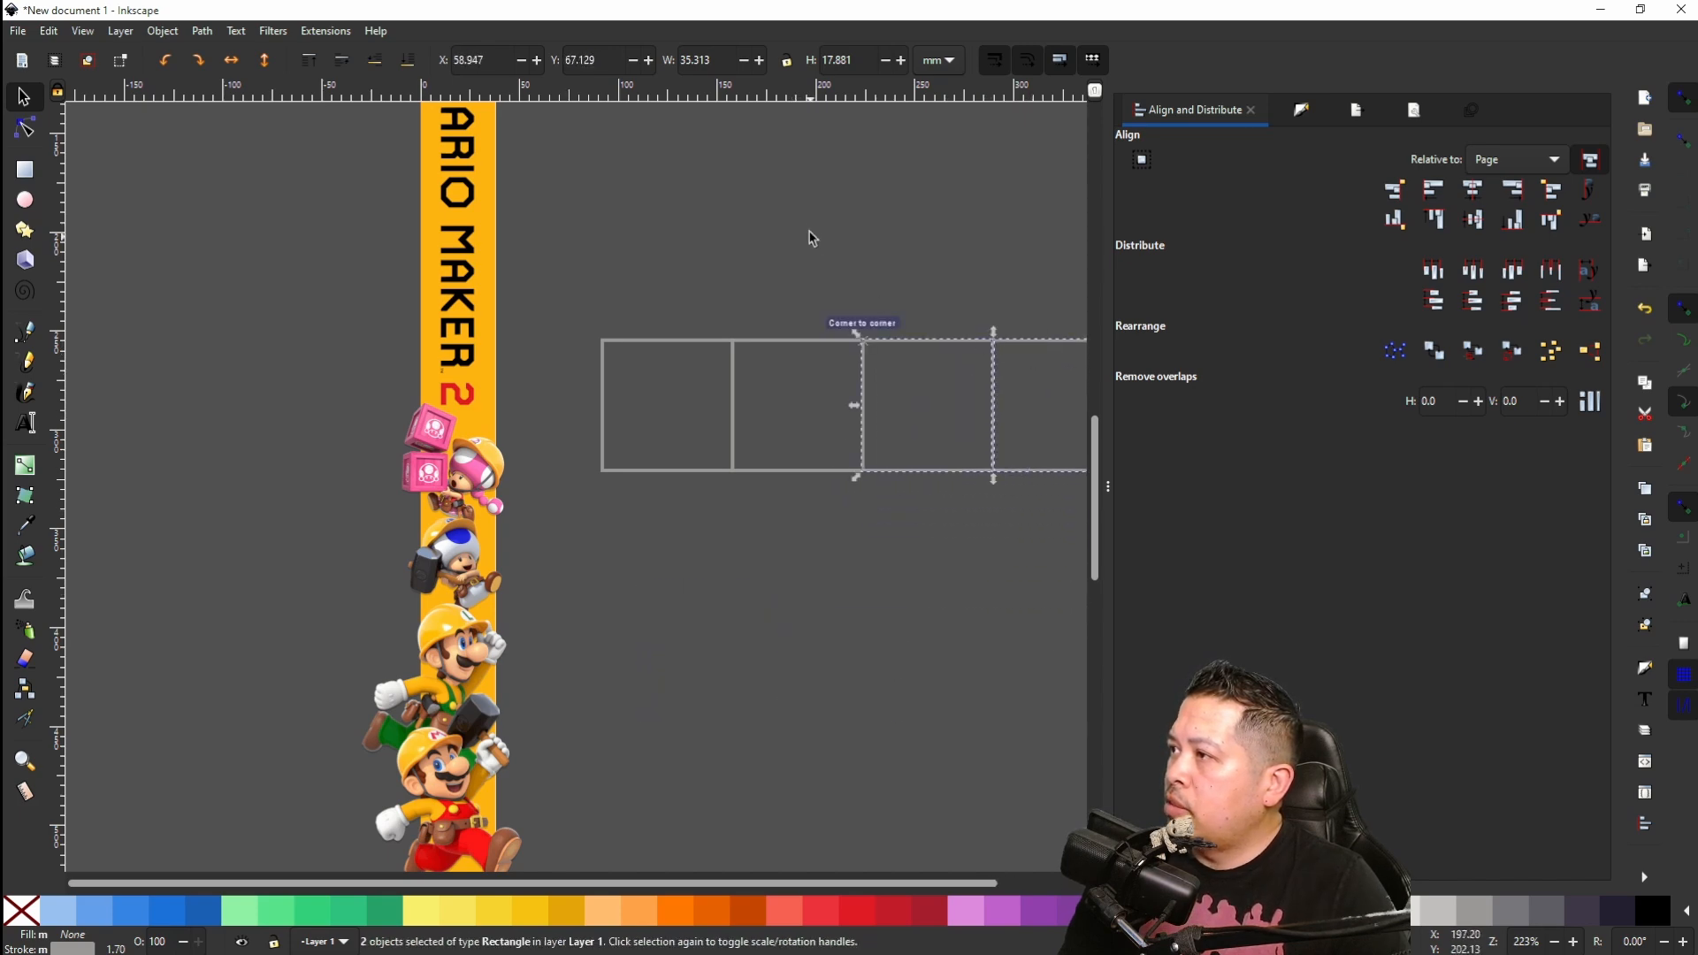
pyautogui.click(812, 239)
pyautogui.hscroll(4, 752, 352)
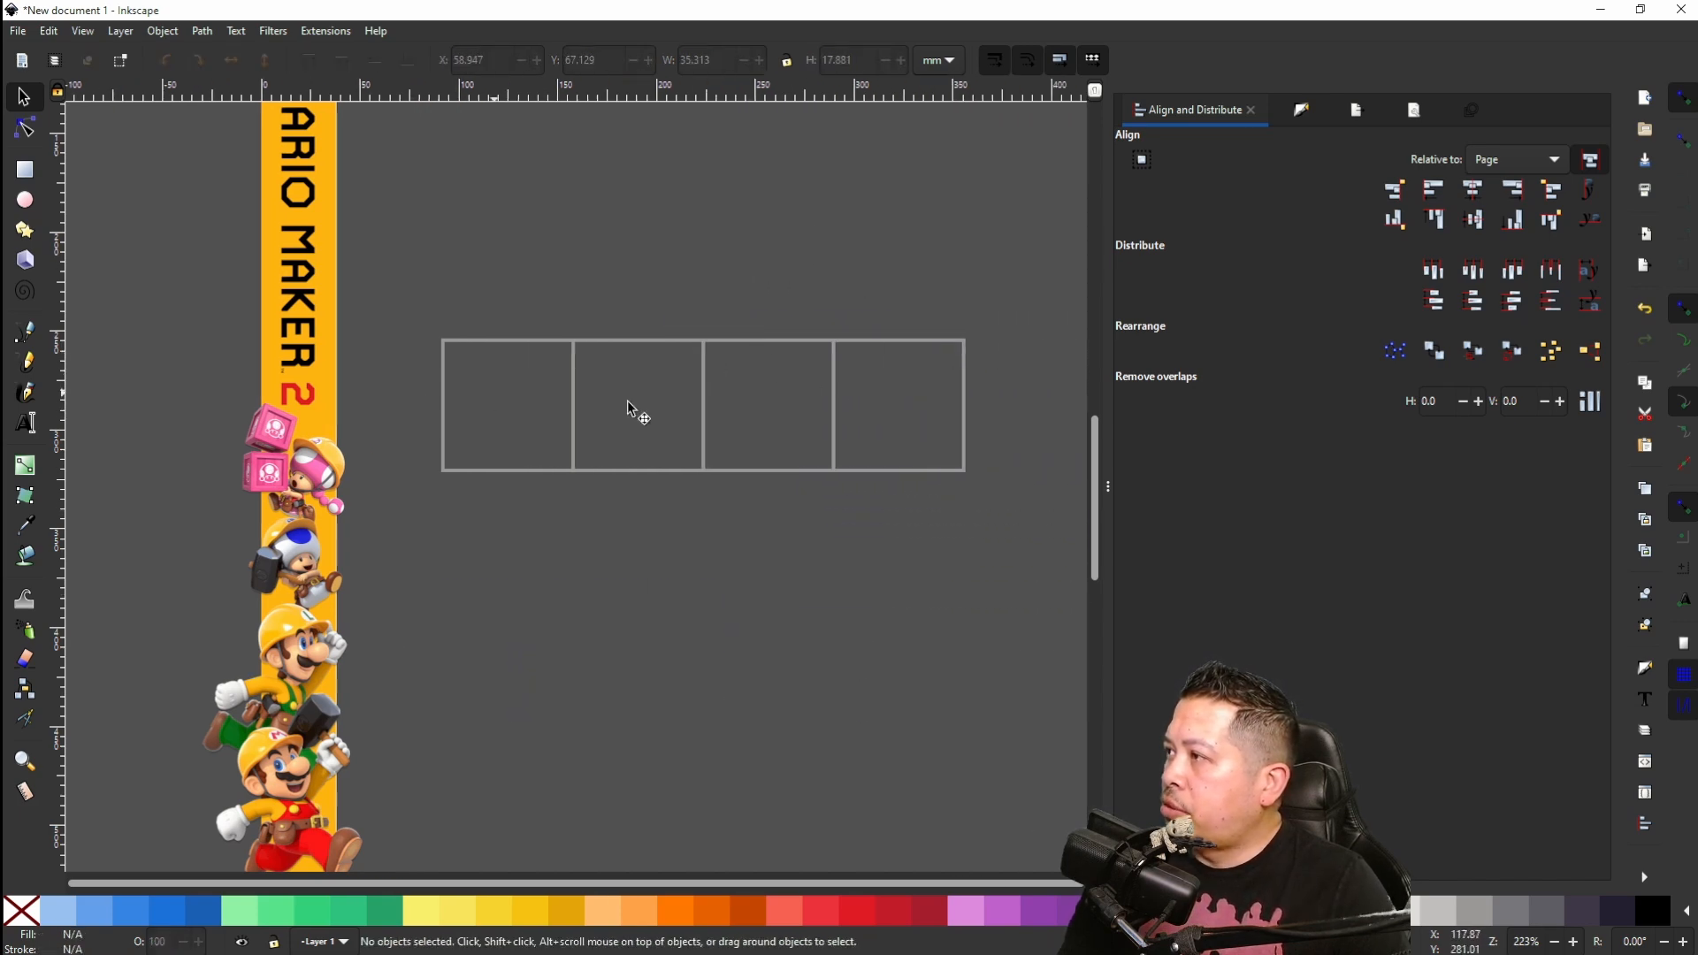
# Step: Move the fourth square beneath the third and fill the second row with two pasted squares, making a 3 × 2 grid
pyautogui.click(908, 351)
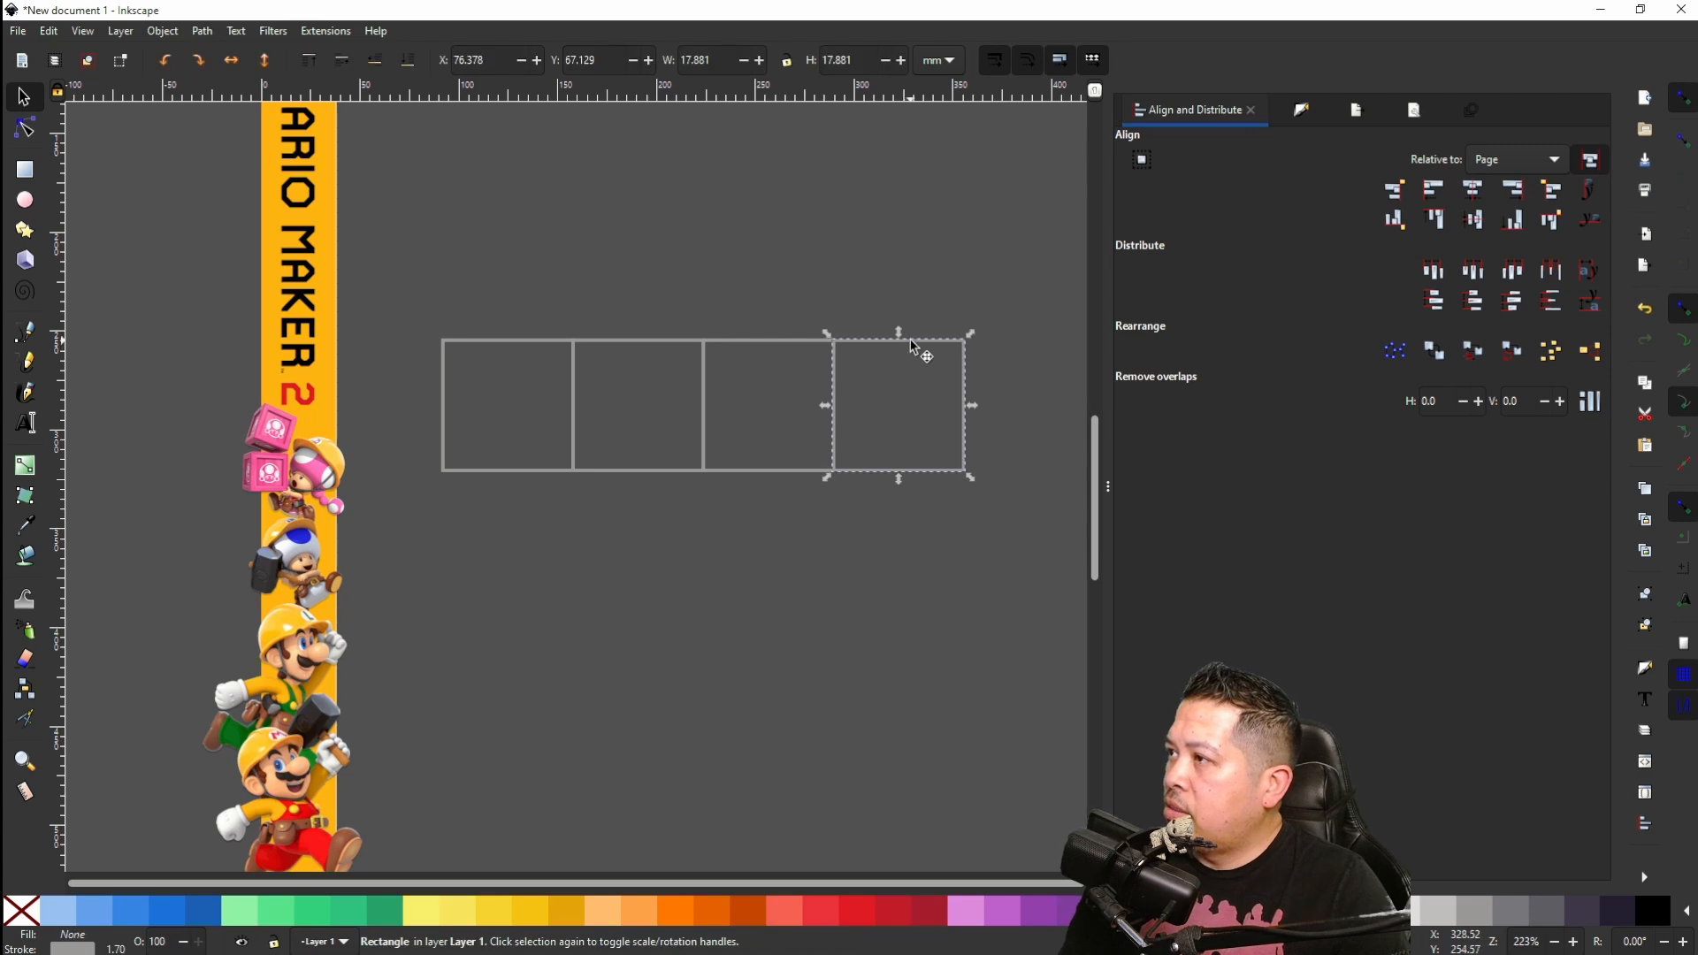
pyautogui.moveTo(910, 350); pyautogui.dragTo(779, 488)
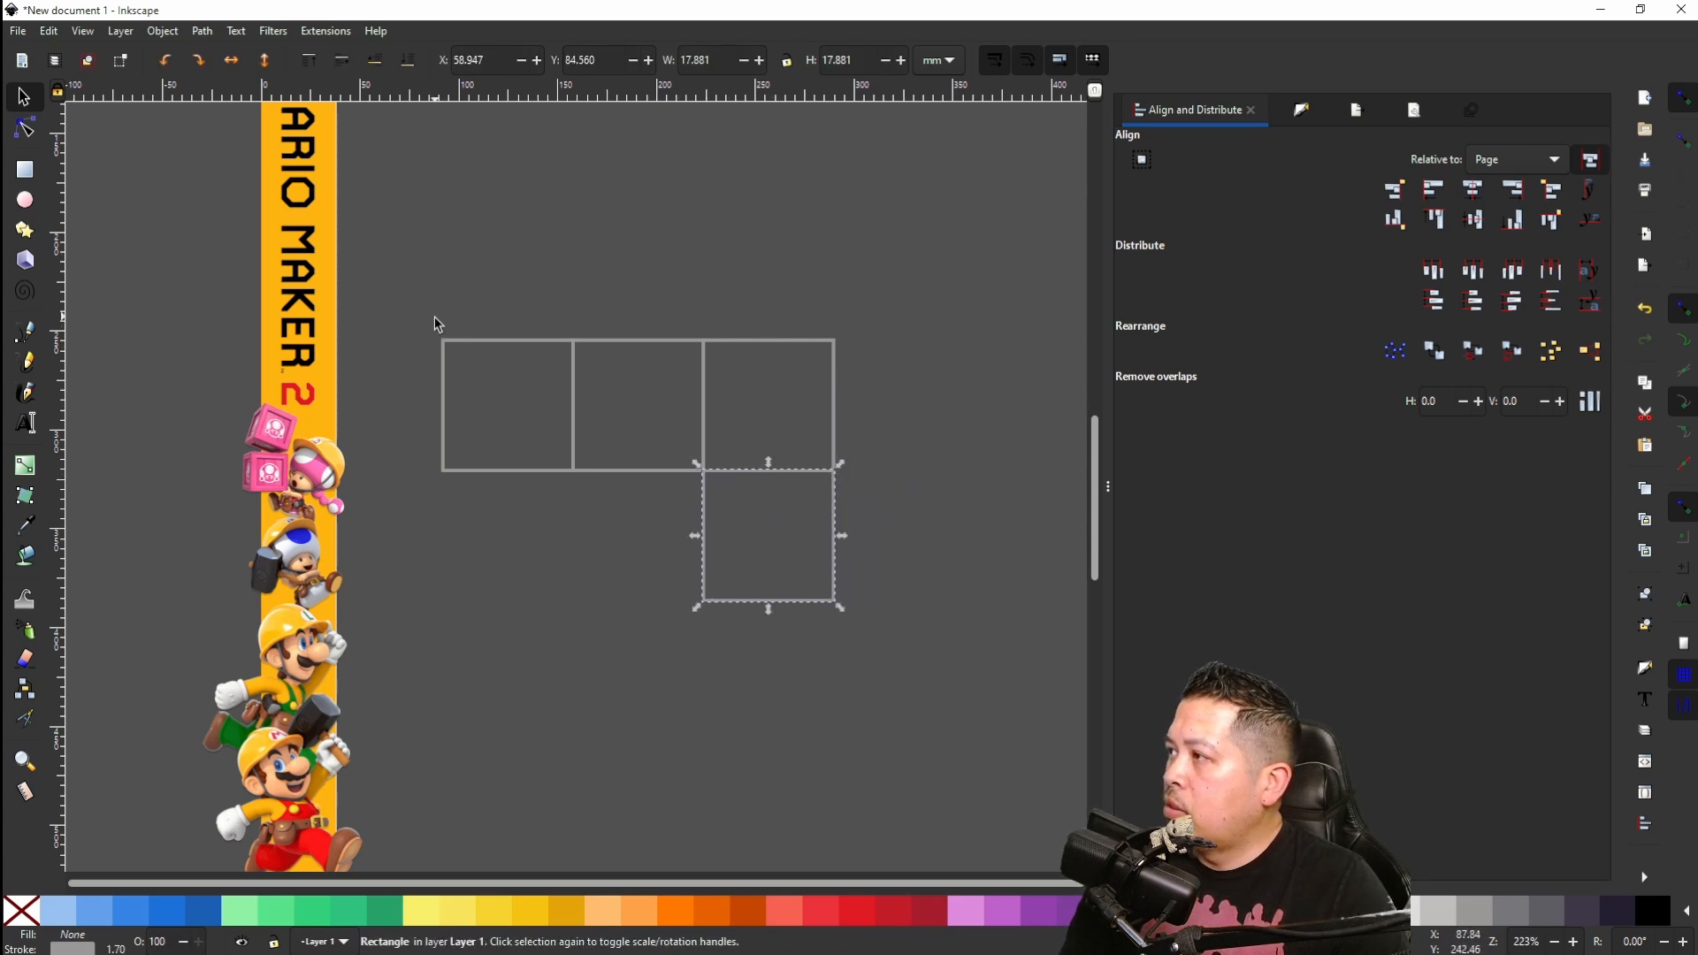
pyautogui.click(453, 367)
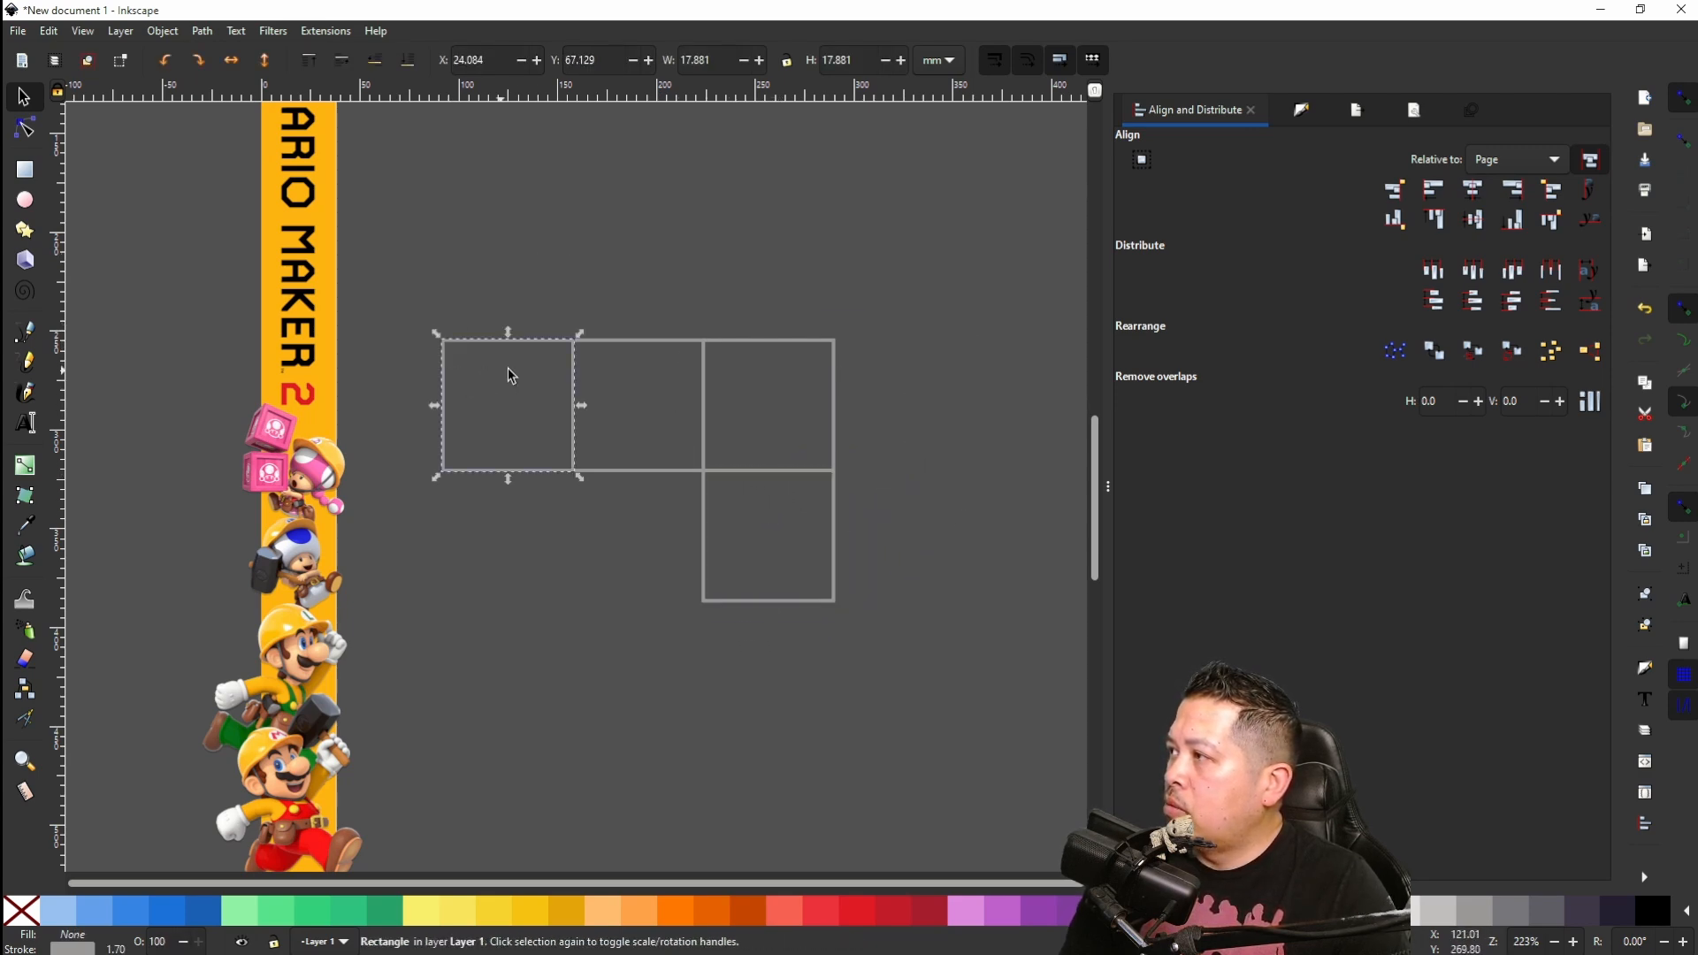
pyautogui.keyDown('shift'); pyautogui.click(663, 347); pyautogui.keyUp('shift')
pyautogui.keyDown('shift'); pyautogui.click(782, 354); pyautogui.keyUp('shift')
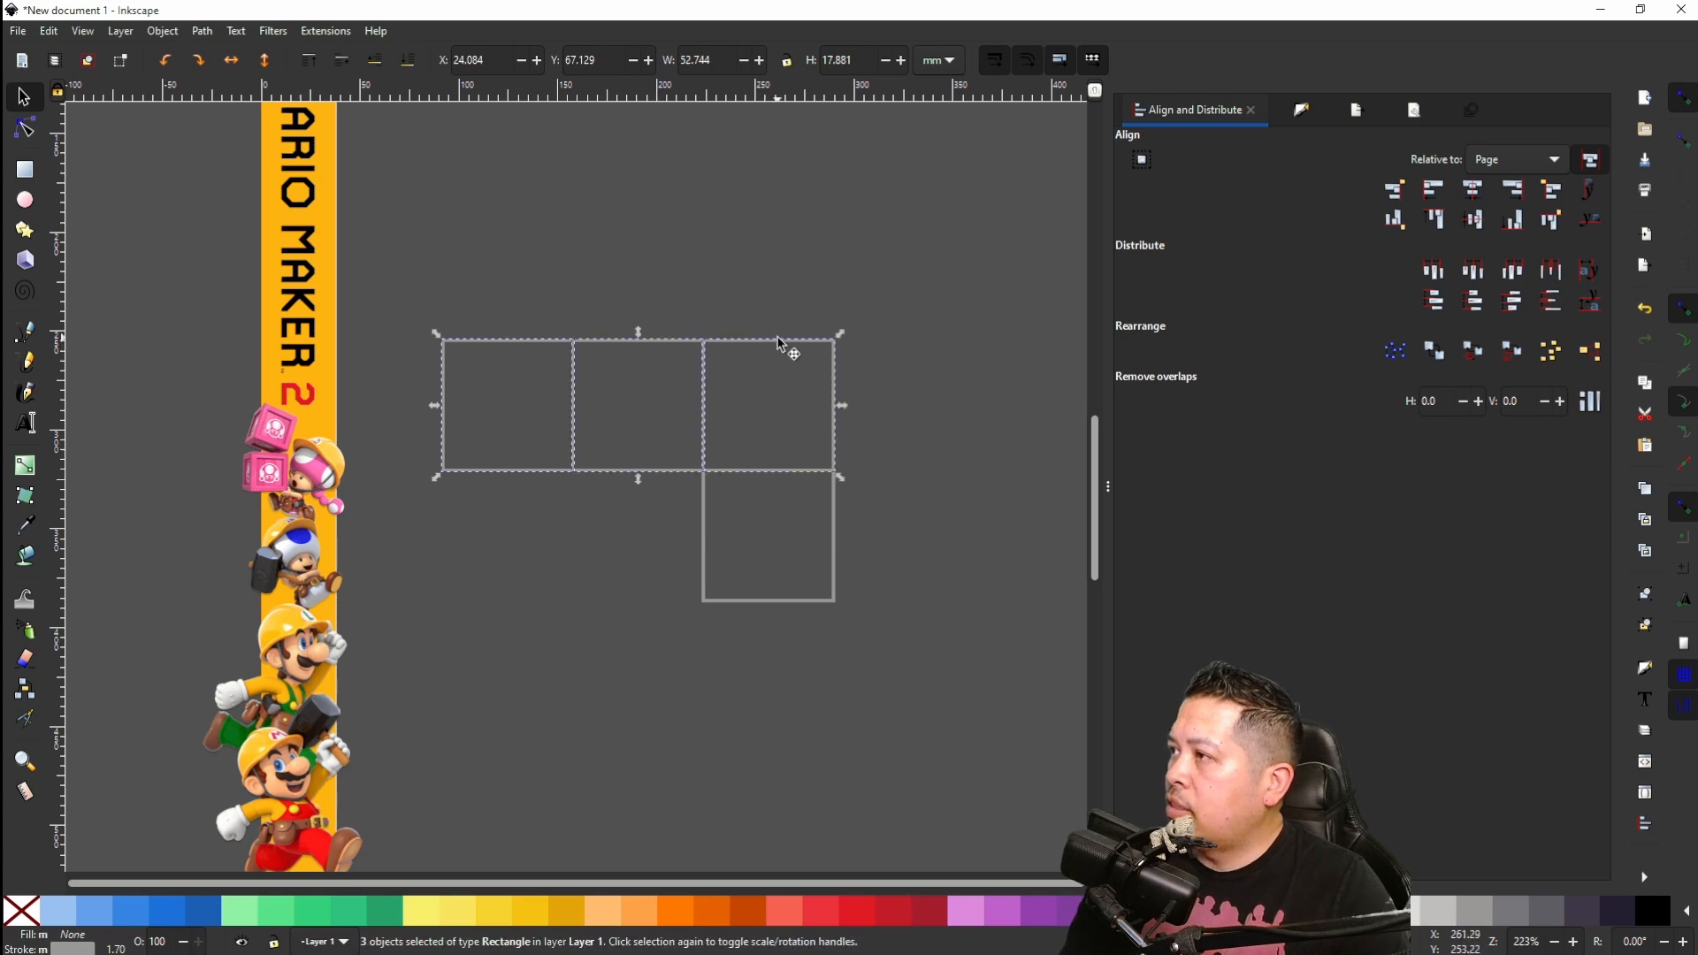
pyautogui.rightClick(780, 345)
pyautogui.click(836, 448)
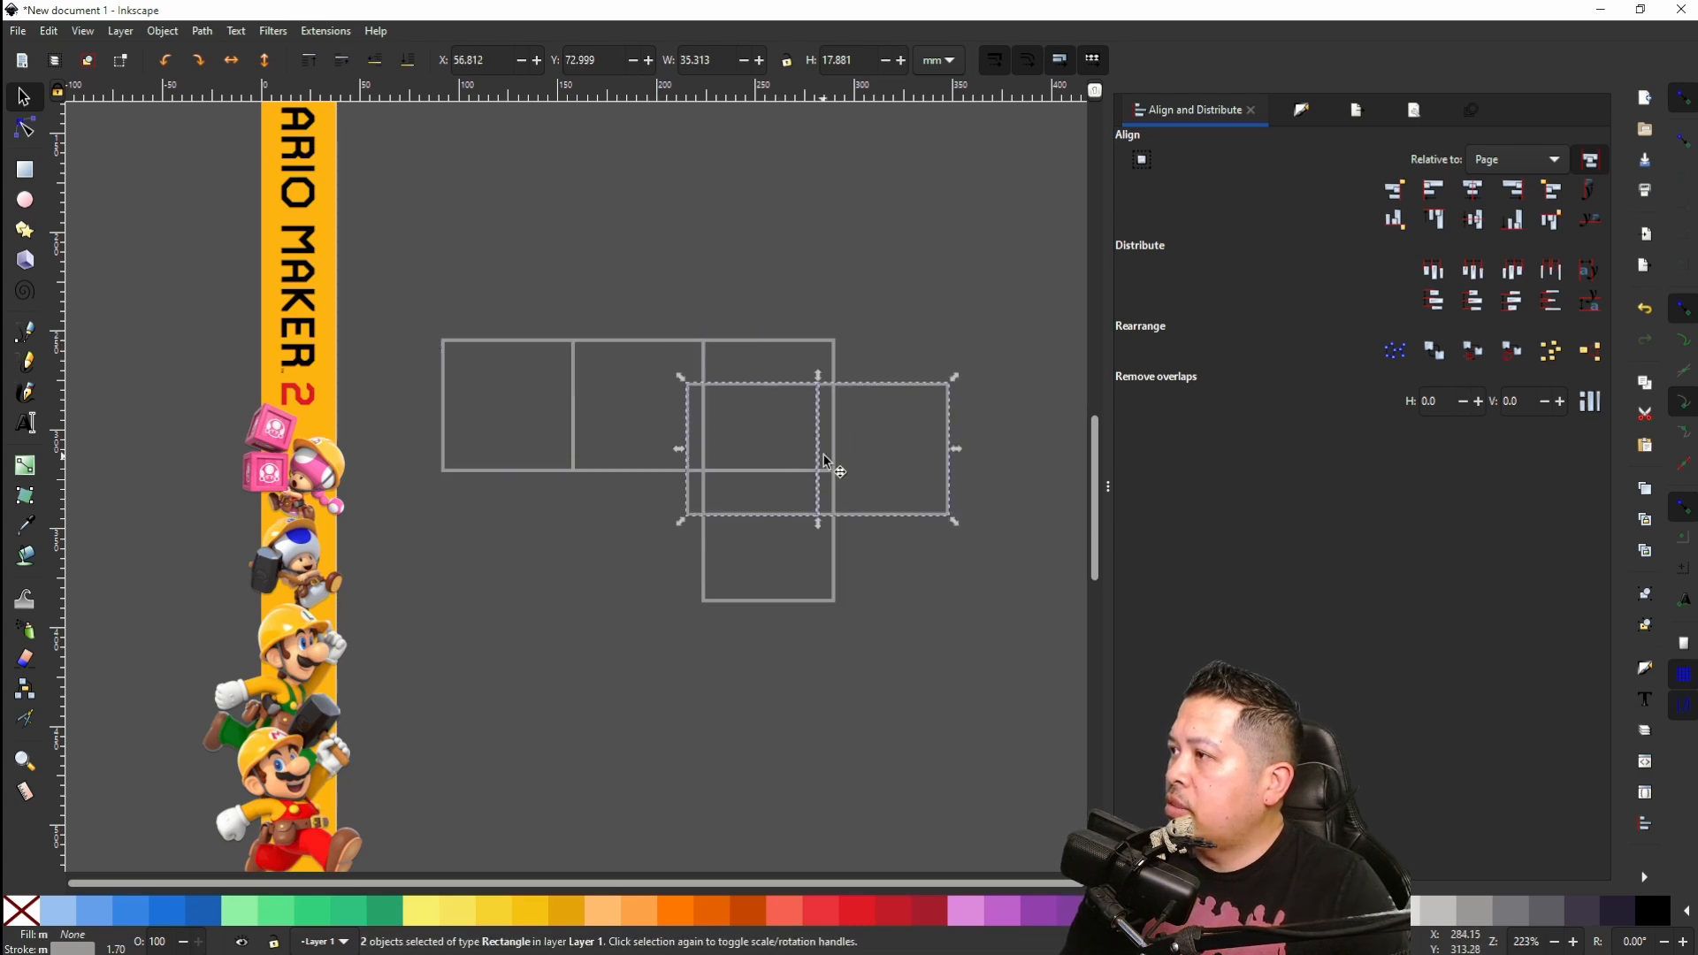
pyautogui.moveTo(882, 391); pyautogui.dragTo(637, 486)
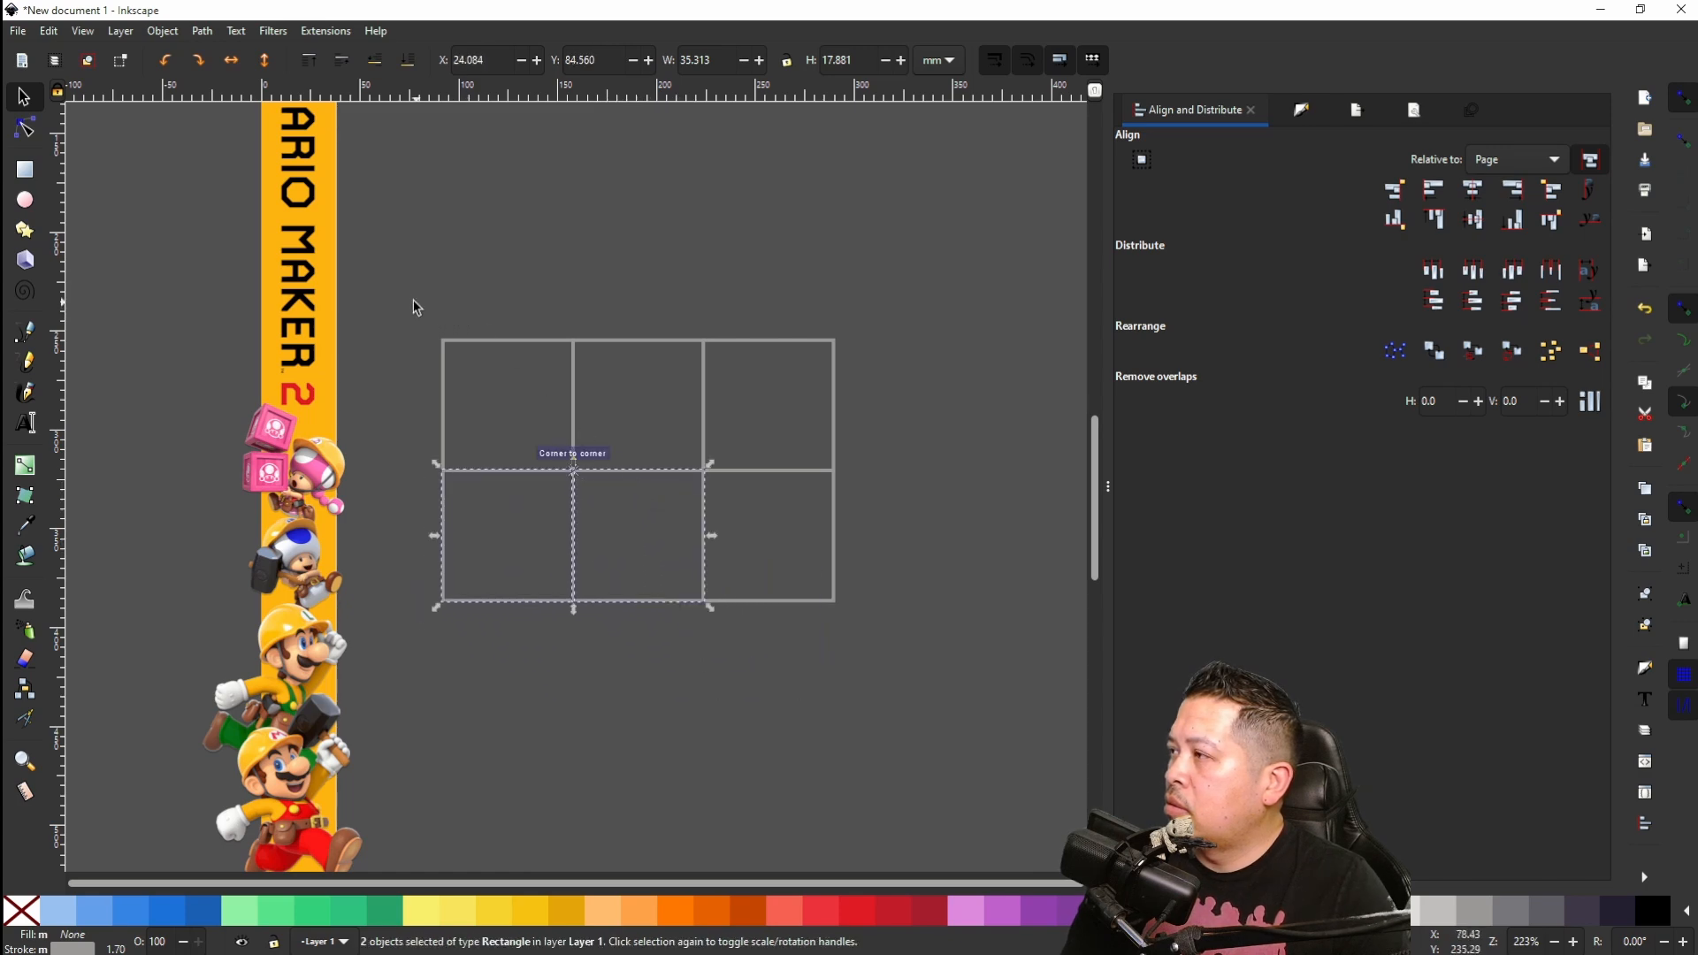
# Step: Copy the whole 3 × 2 grid and snap the pasted copy directly below it to form a 3 × 4 grid
pyautogui.moveTo(408, 298); pyautogui.dragTo(907, 643)
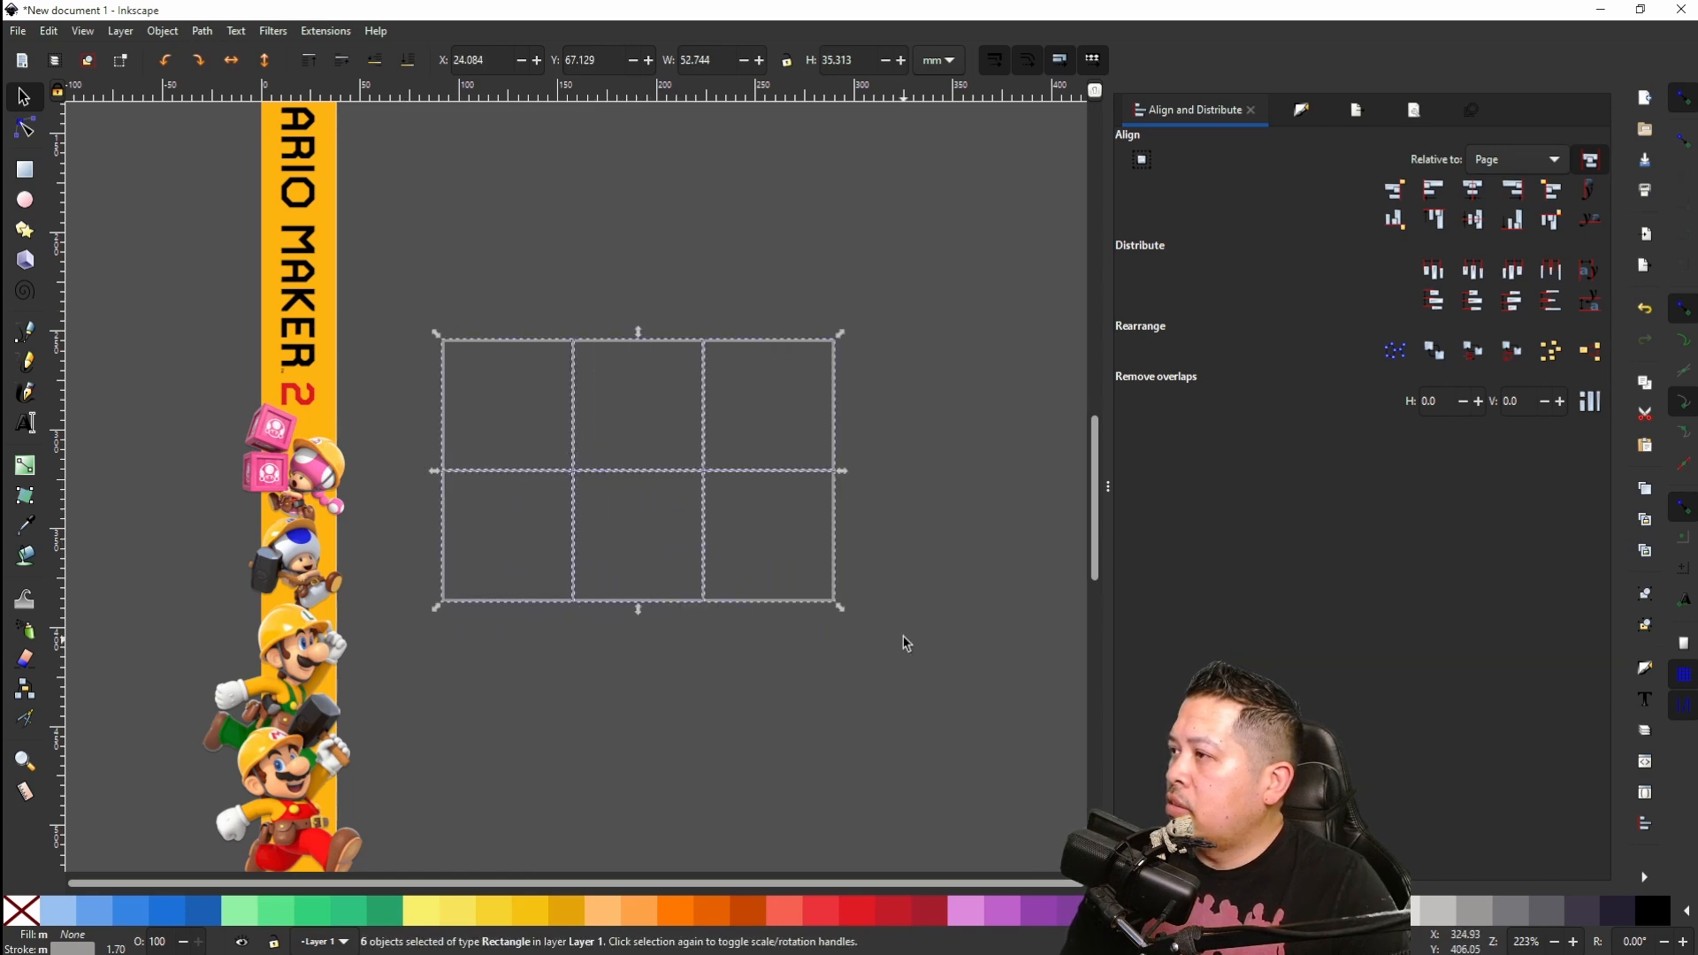
pyautogui.rightClick(695, 345)
pyautogui.click(725, 424)
pyautogui.rightClick(705, 480)
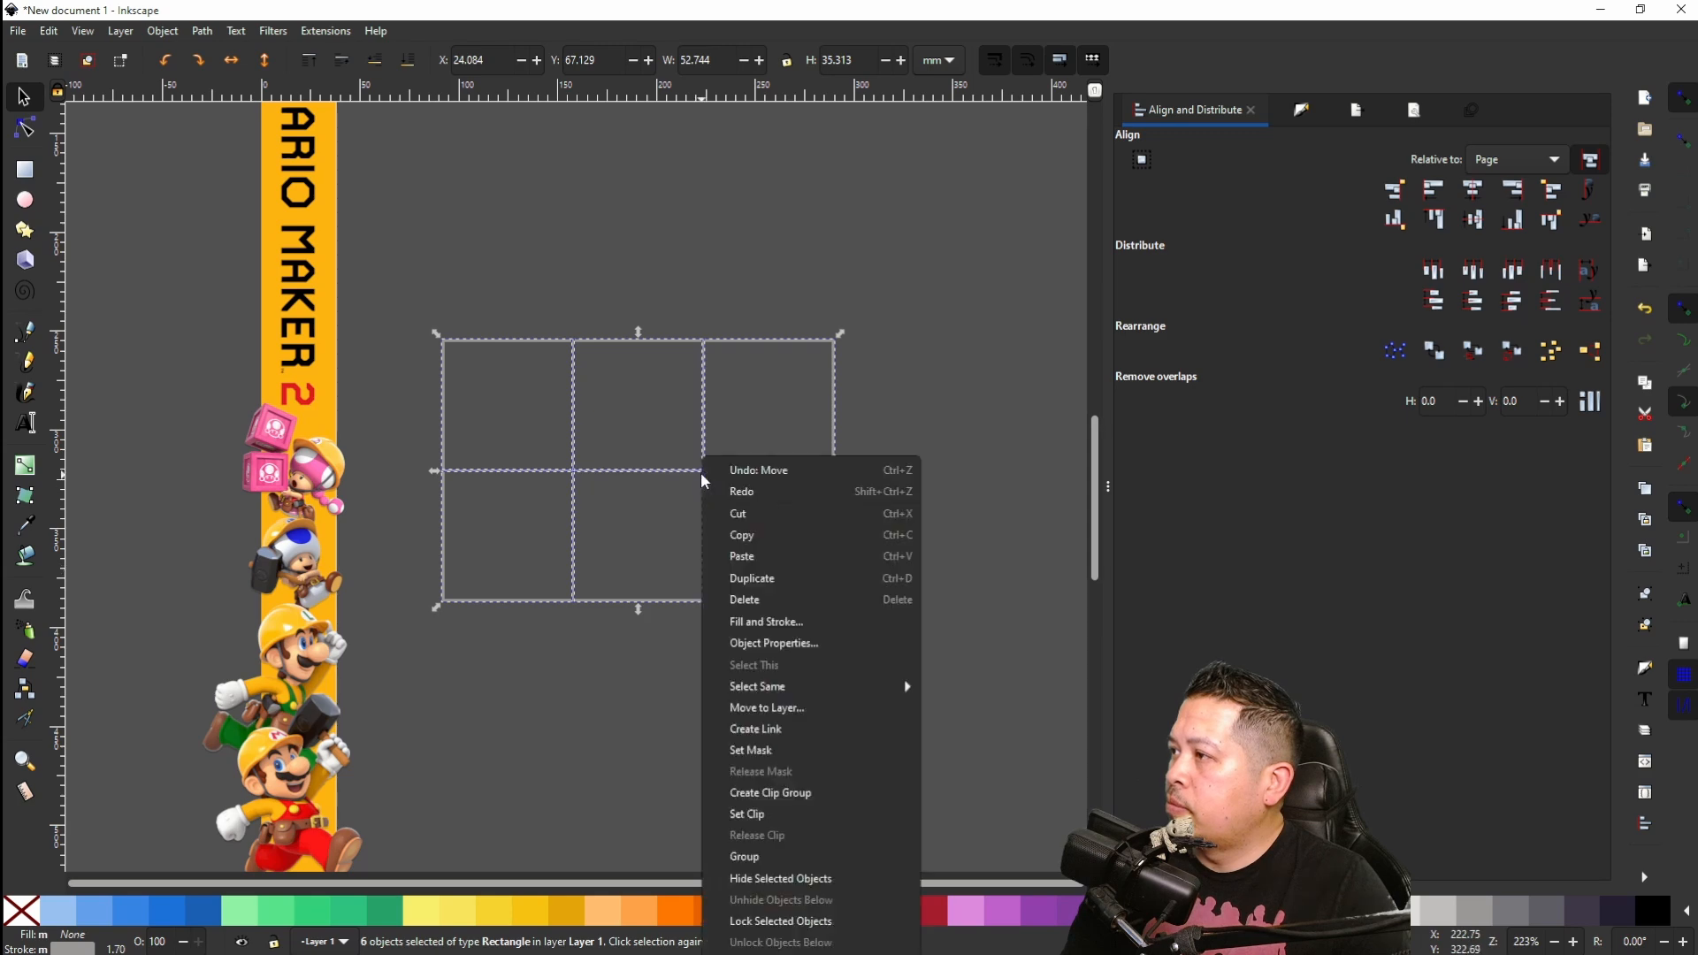
pyautogui.click(746, 557)
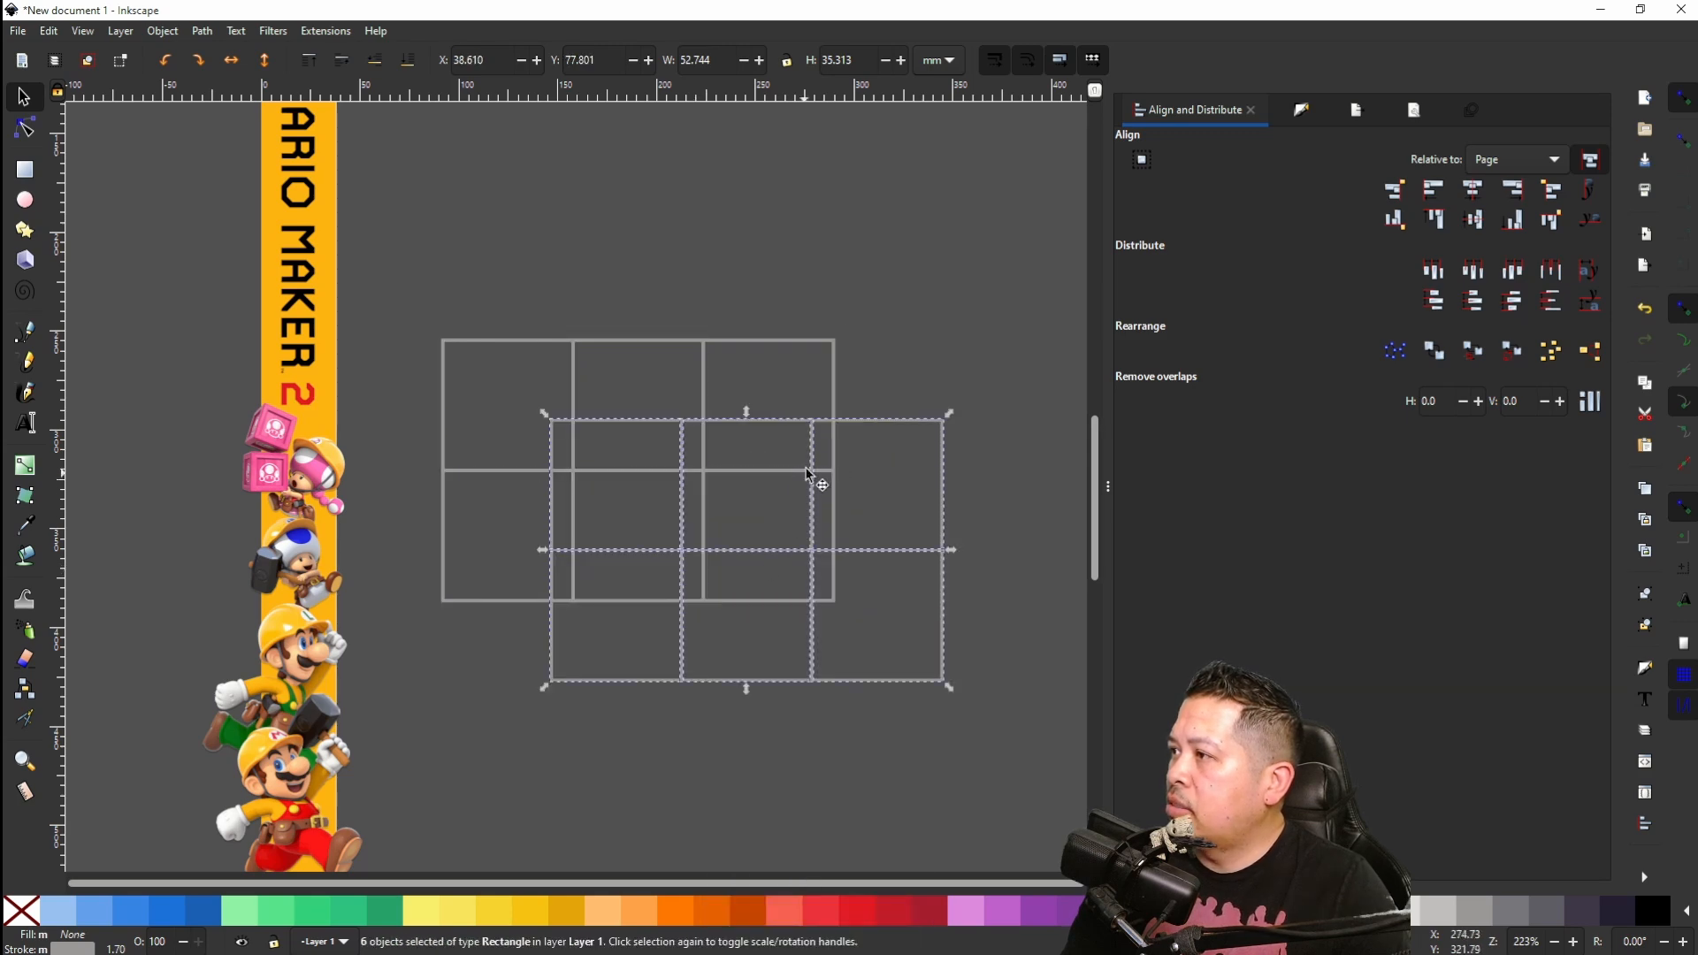
pyautogui.moveTo(896, 429); pyautogui.dragTo(786, 620)
pyautogui.scroll(-8, 750, 576)
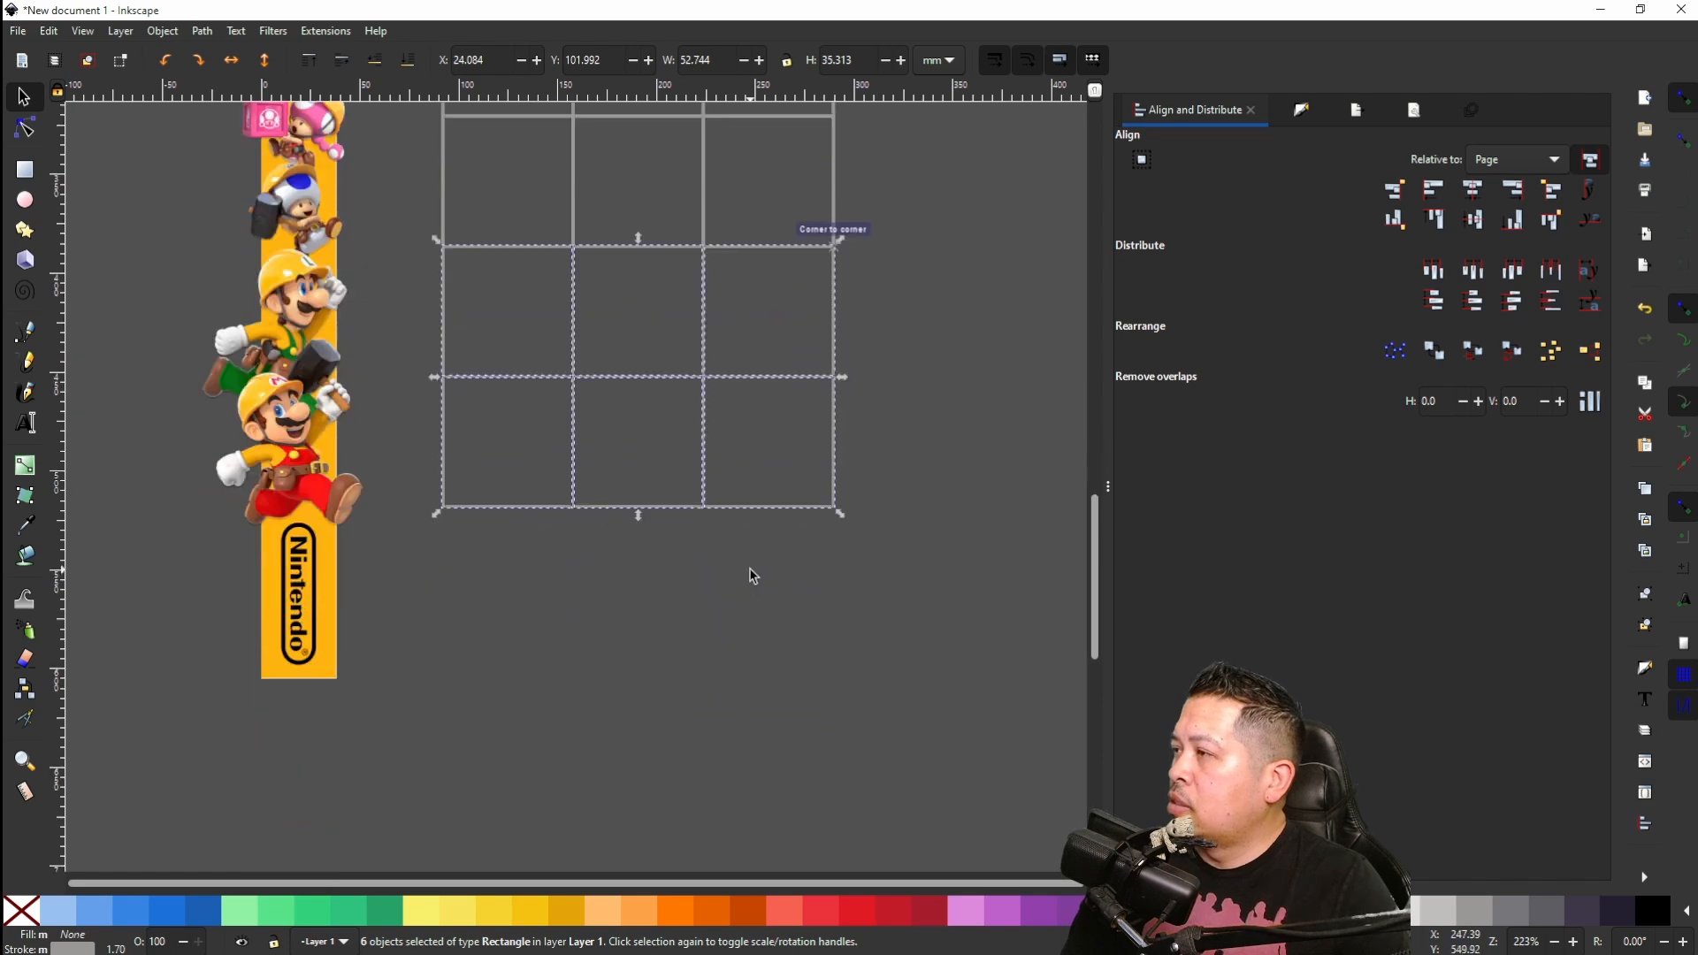
# Step: Move the 3 × 4 grid up near the spine's top end and snap a pasted copy beneath it, making eight rows
pyautogui.scroll(-4, 753, 569)
pyautogui.moveTo(782, 399); pyautogui.dragTo(655, 603)
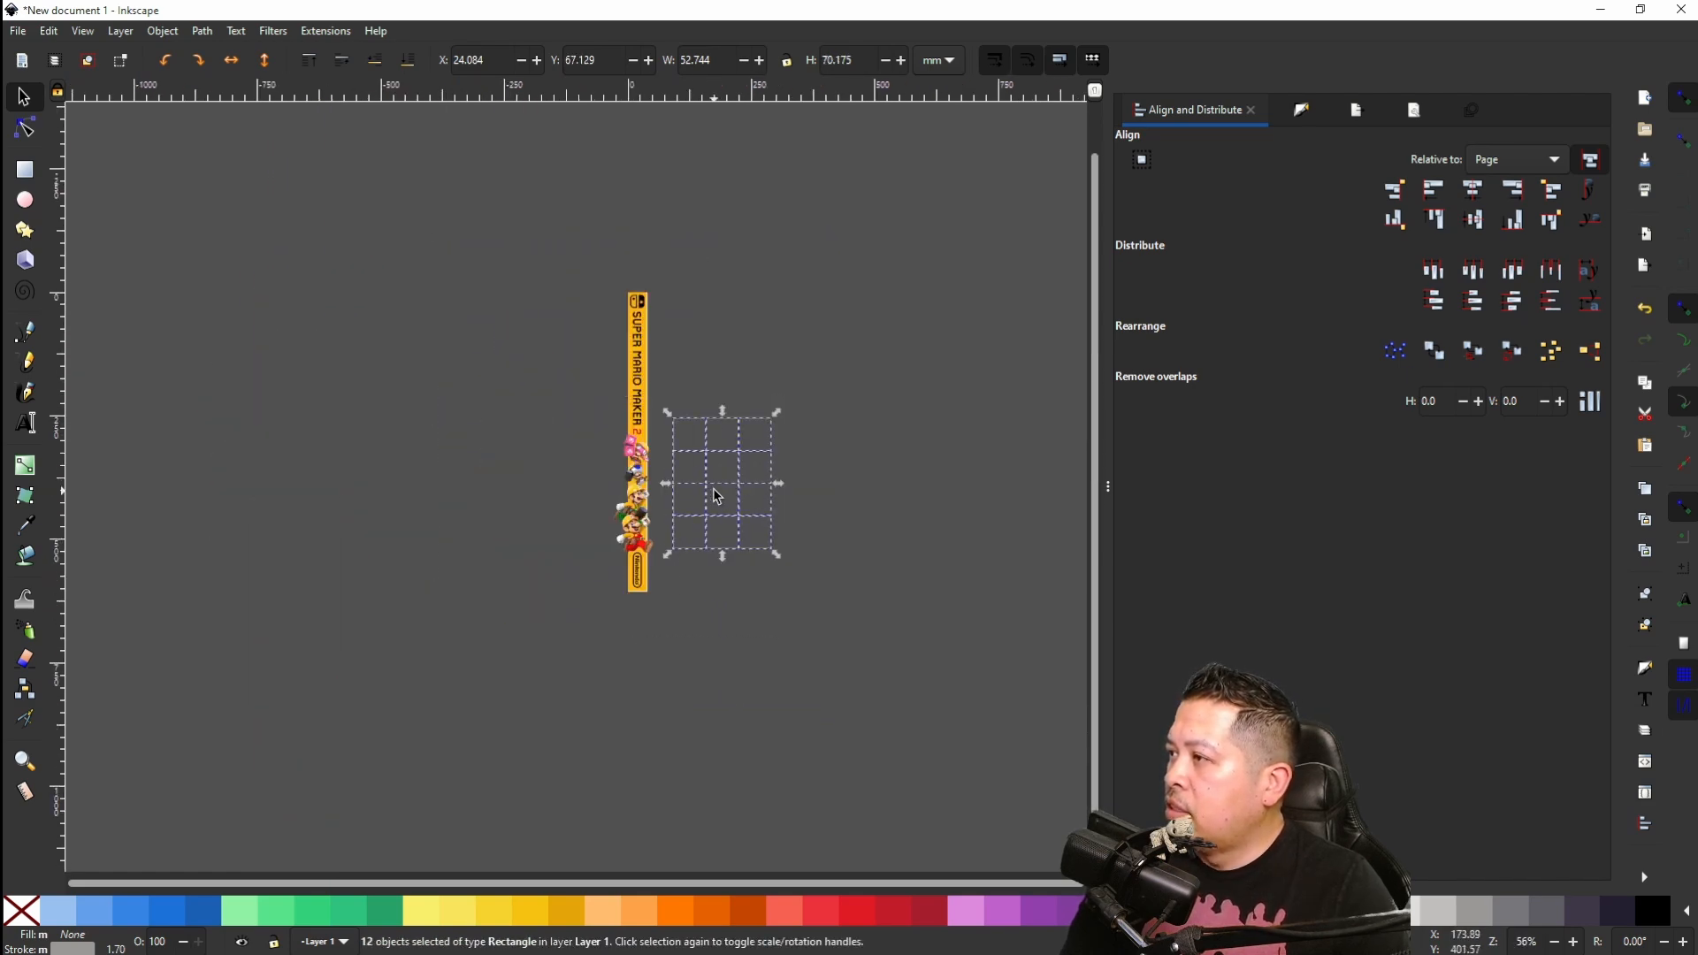
pyautogui.moveTo(722, 482); pyautogui.dragTo(770, 338)
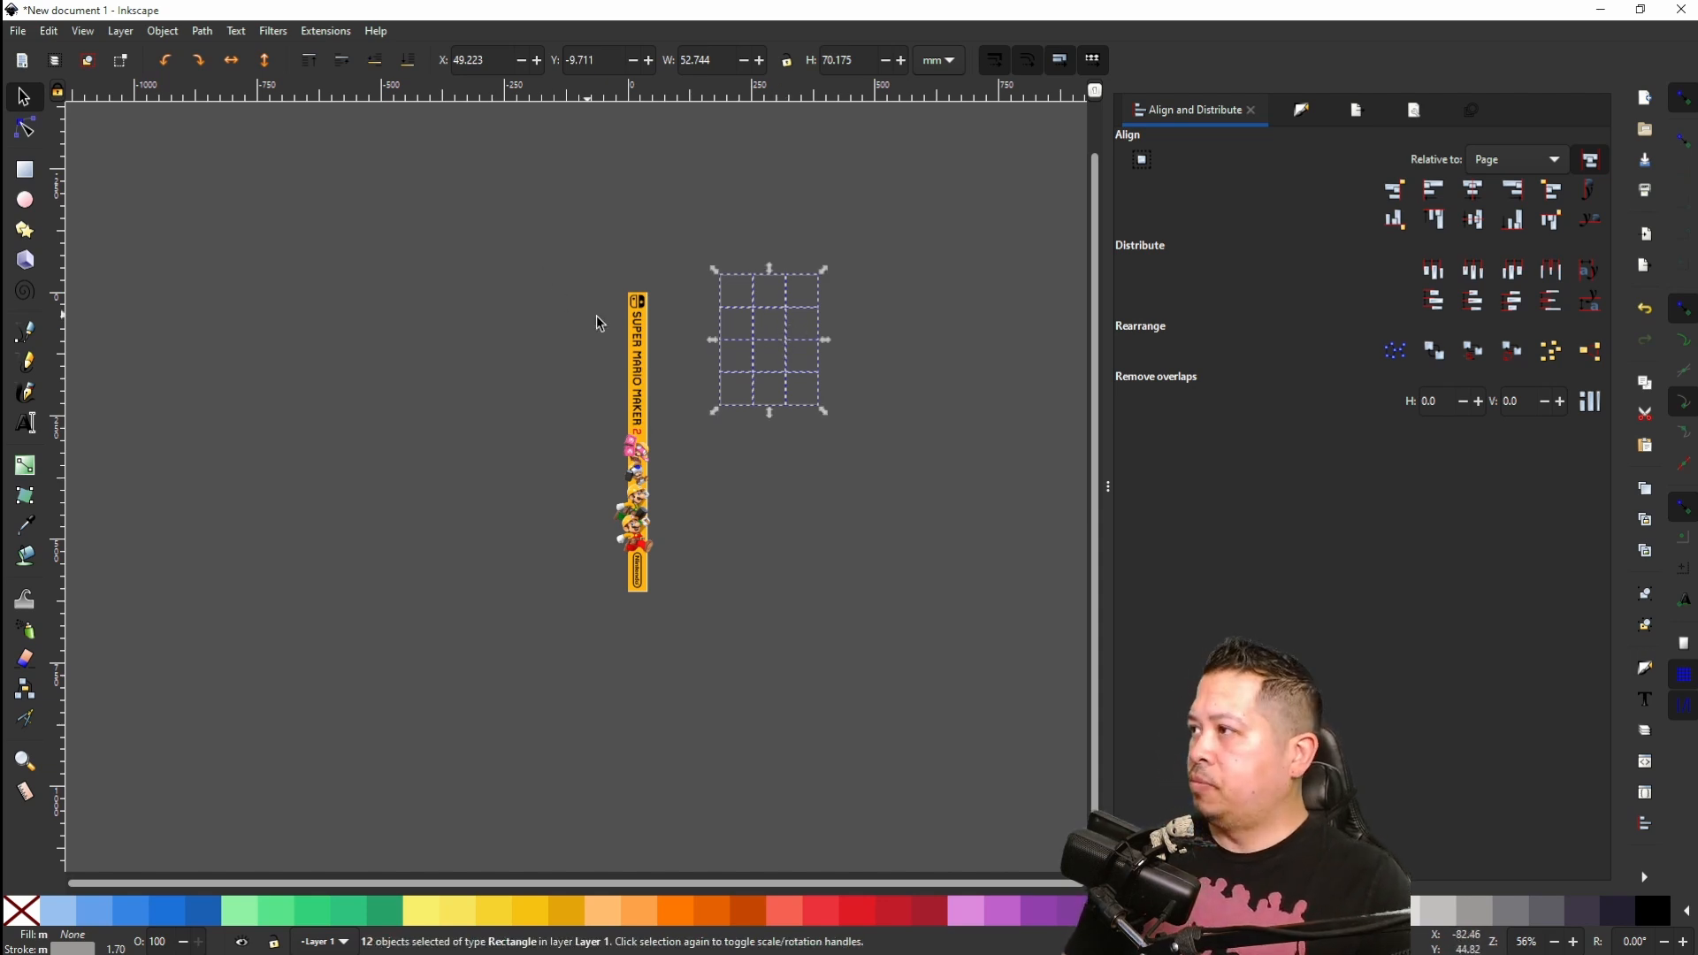
pyautogui.rightClick(782, 320)
pyautogui.click(818, 402)
pyautogui.rightClick(819, 500)
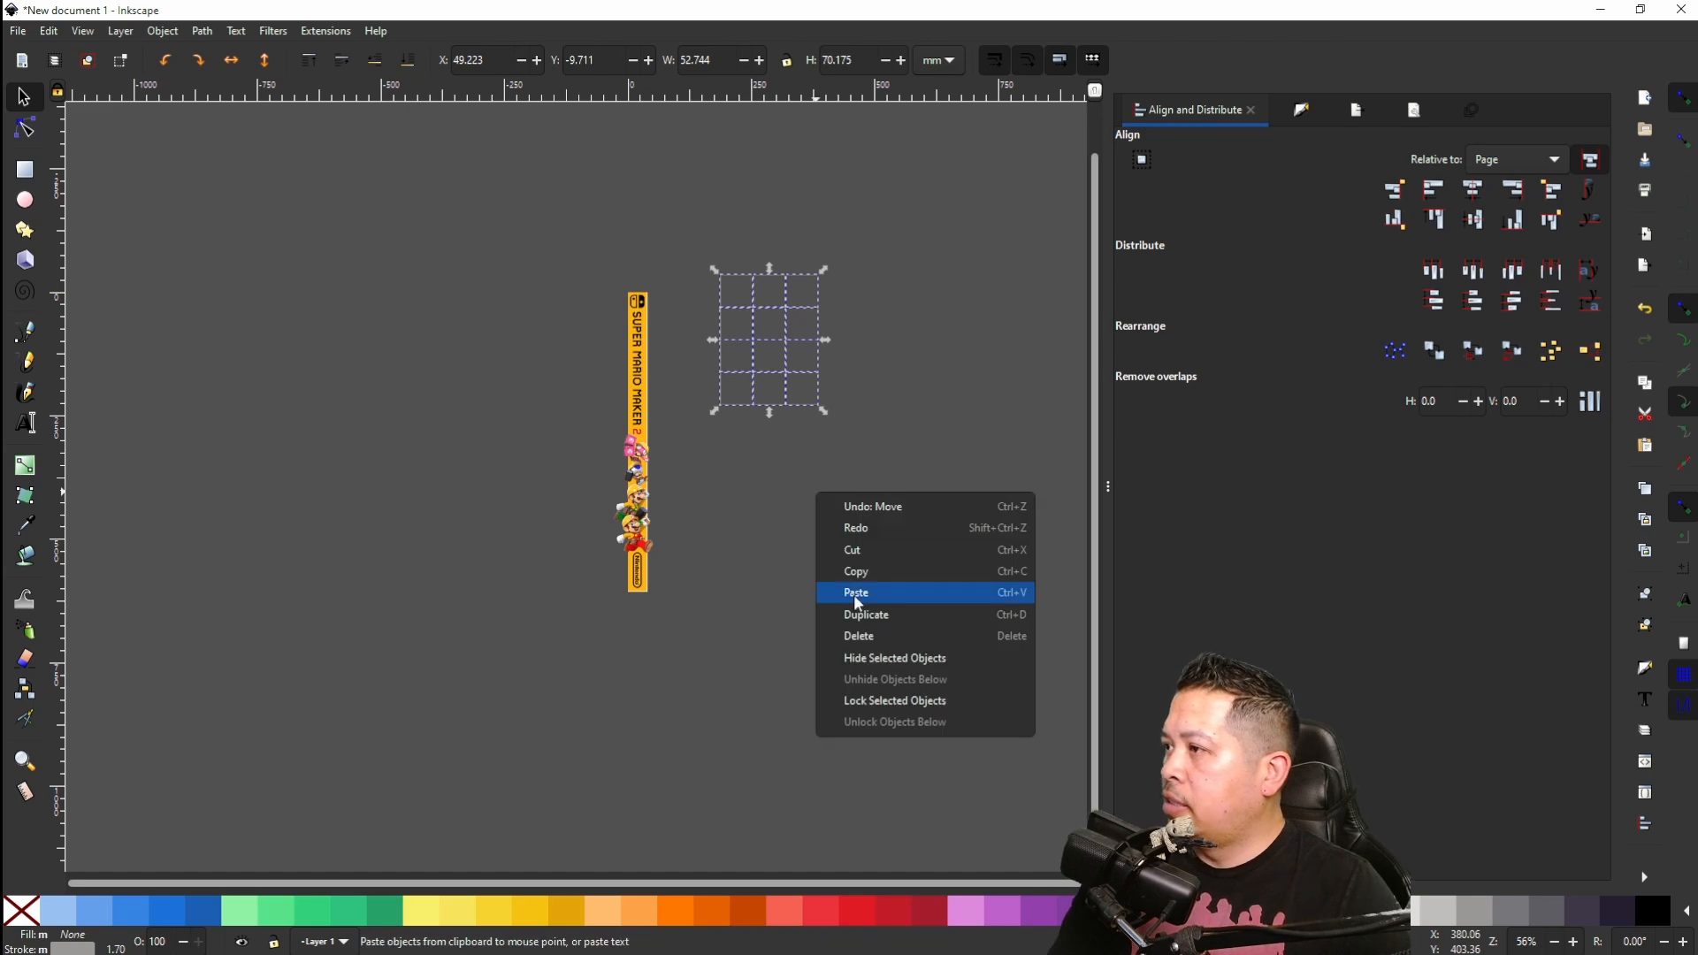
pyautogui.click(855, 592)
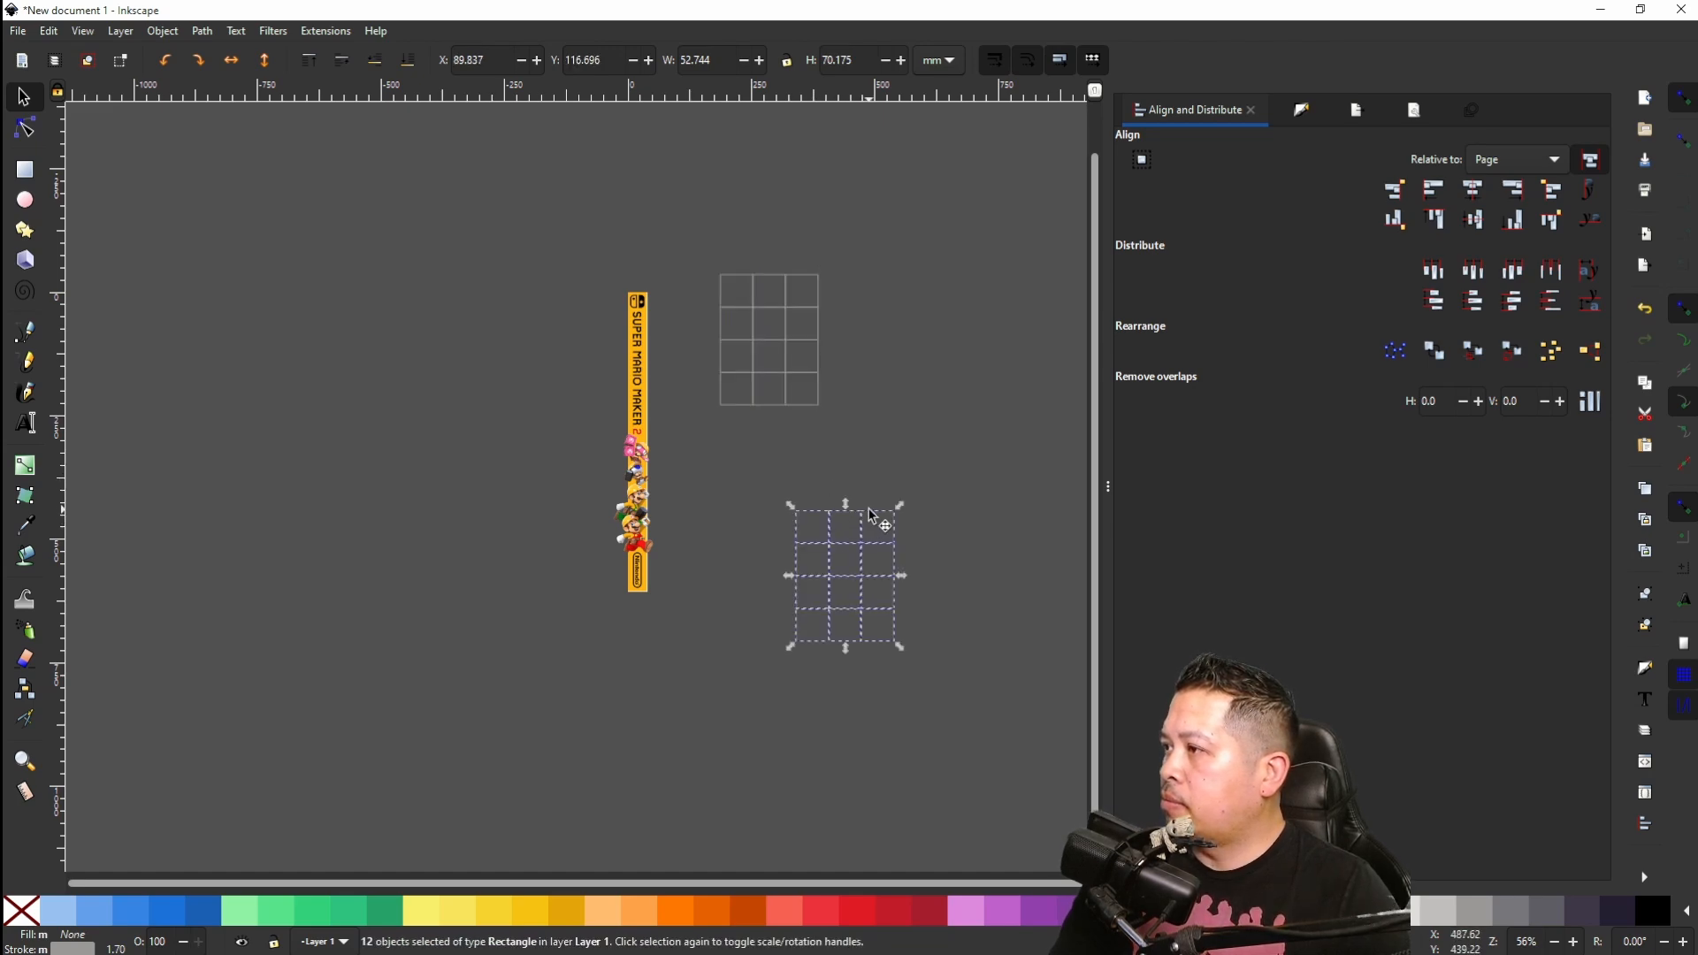
pyautogui.moveTo(872, 511); pyautogui.dragTo(794, 404)
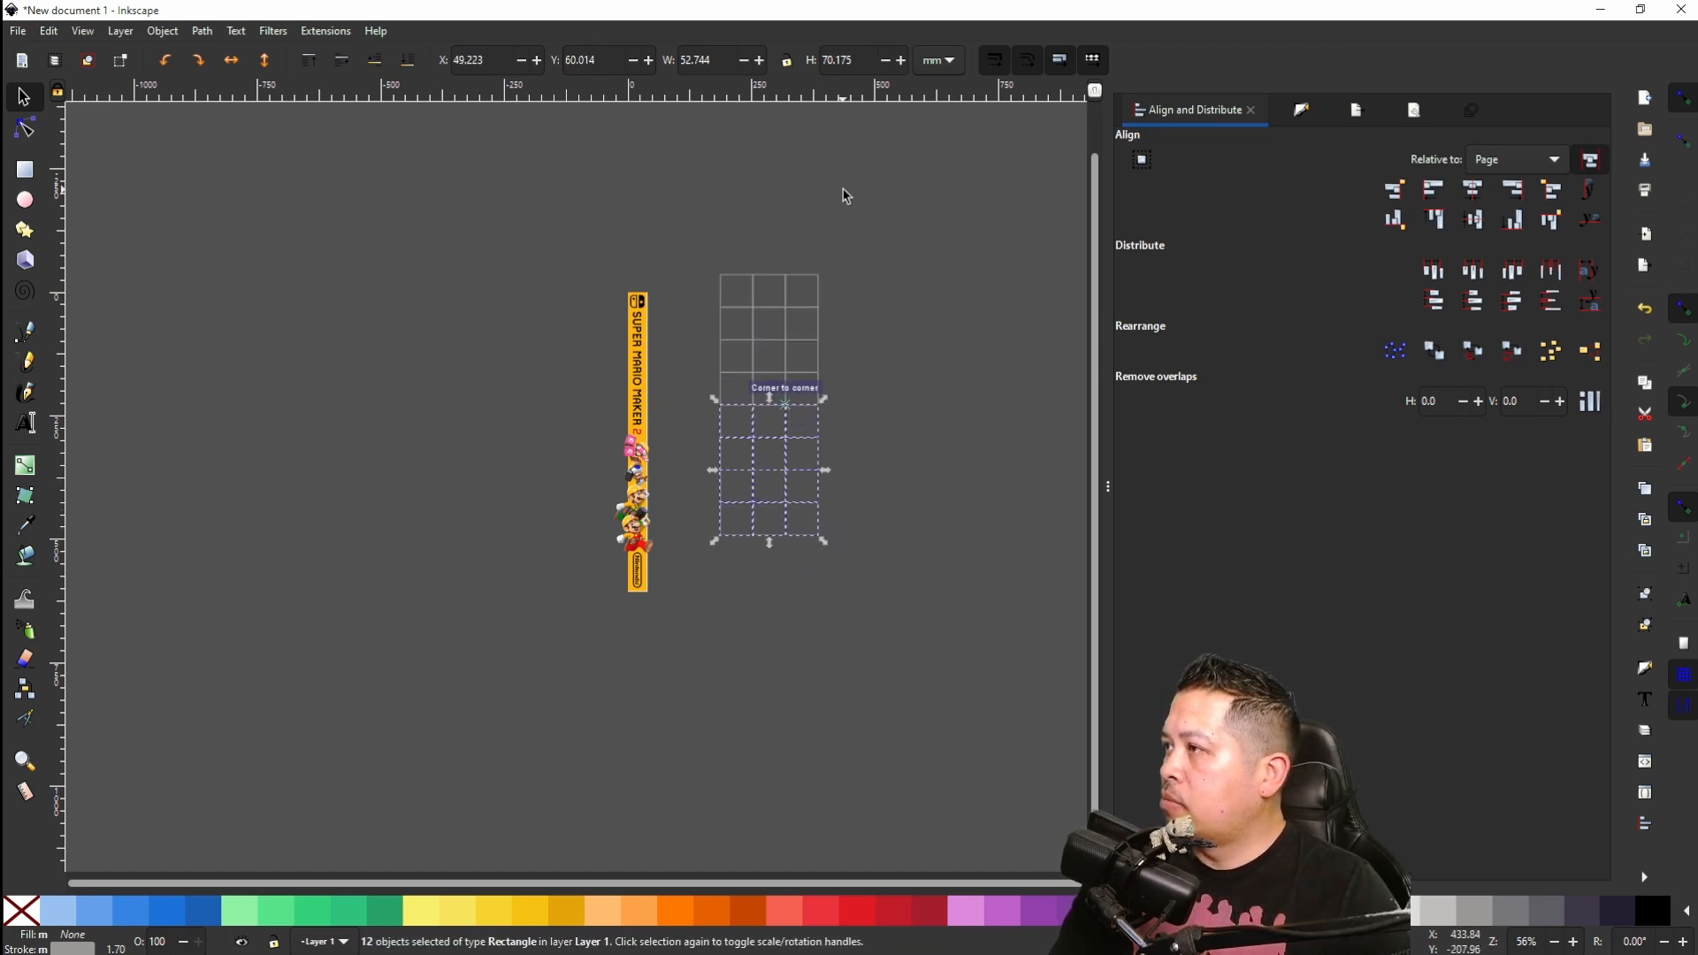
# Step: Copy all eight rows of squares and snap the pasted copy underneath to extend the grid to sixteen rows
pyautogui.moveTo(858, 212); pyautogui.dragTo(703, 595)
pyautogui.rightClick(770, 406)
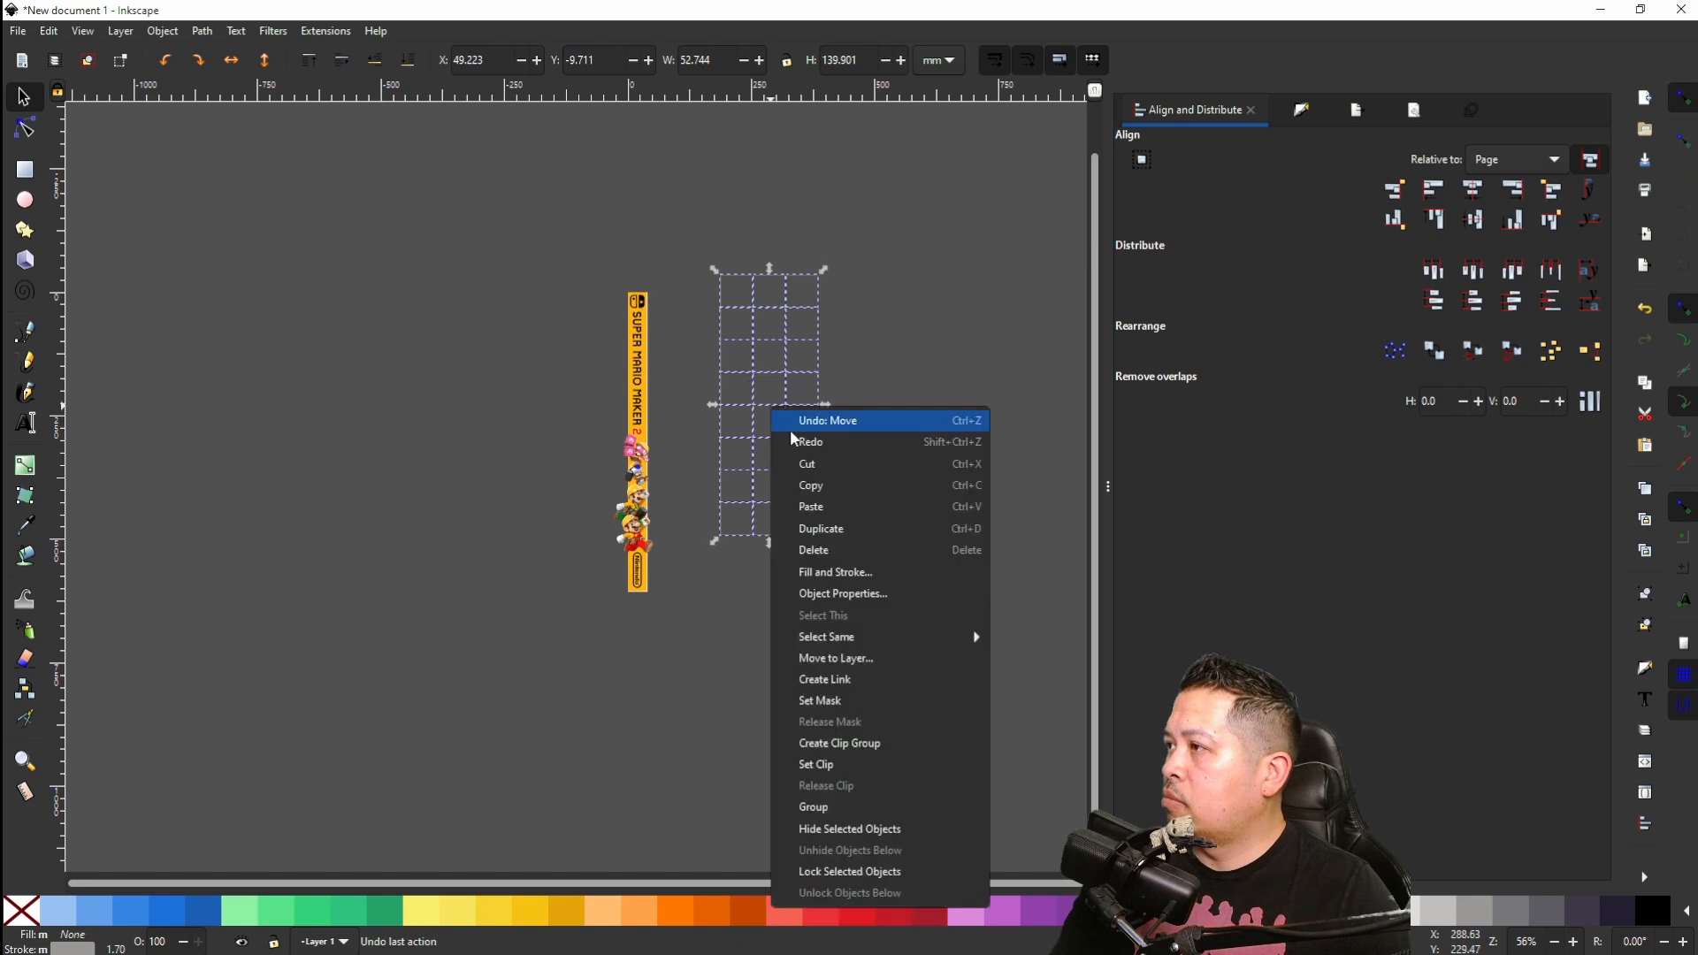
pyautogui.click(839, 500)
pyautogui.rightClick(892, 421)
pyautogui.click(901, 522)
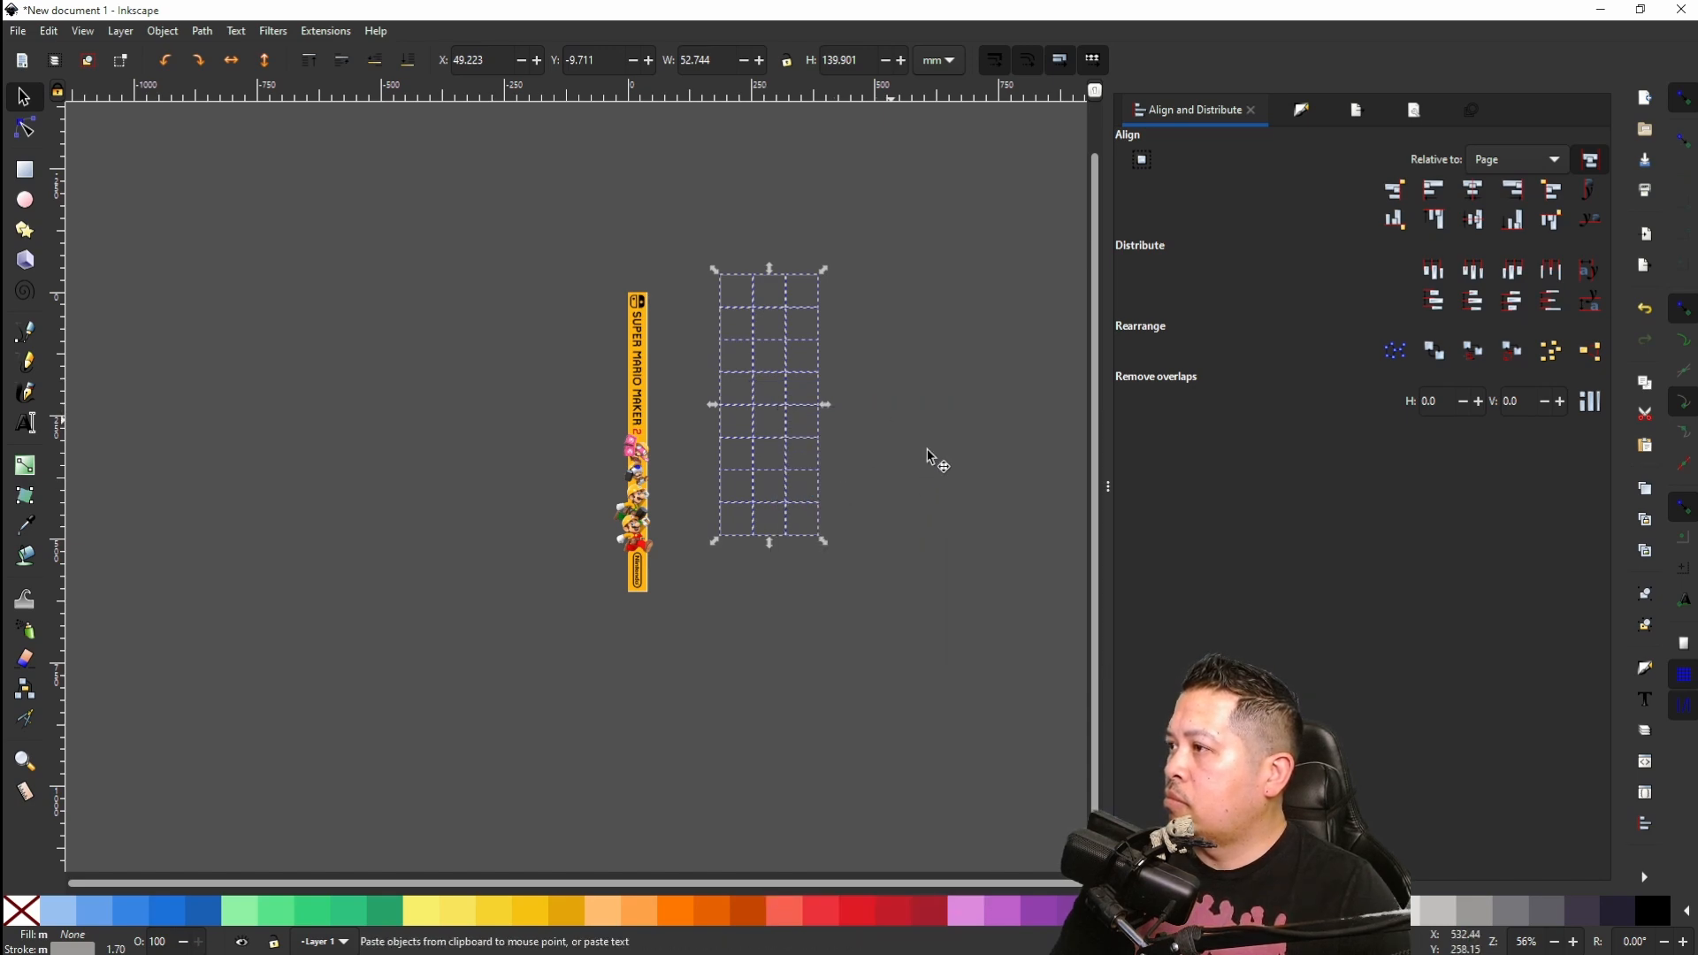
pyautogui.moveTo(937, 438); pyautogui.dragTo(794, 605)
# Step: Duplicate the sixteen-row grid and snap the copy to its lower edge, extending the column to thirty-two rows
pyautogui.moveTo(863, 218); pyautogui.dragTo(677, 847)
pyautogui.rightClick(789, 409)
pyautogui.click(836, 482)
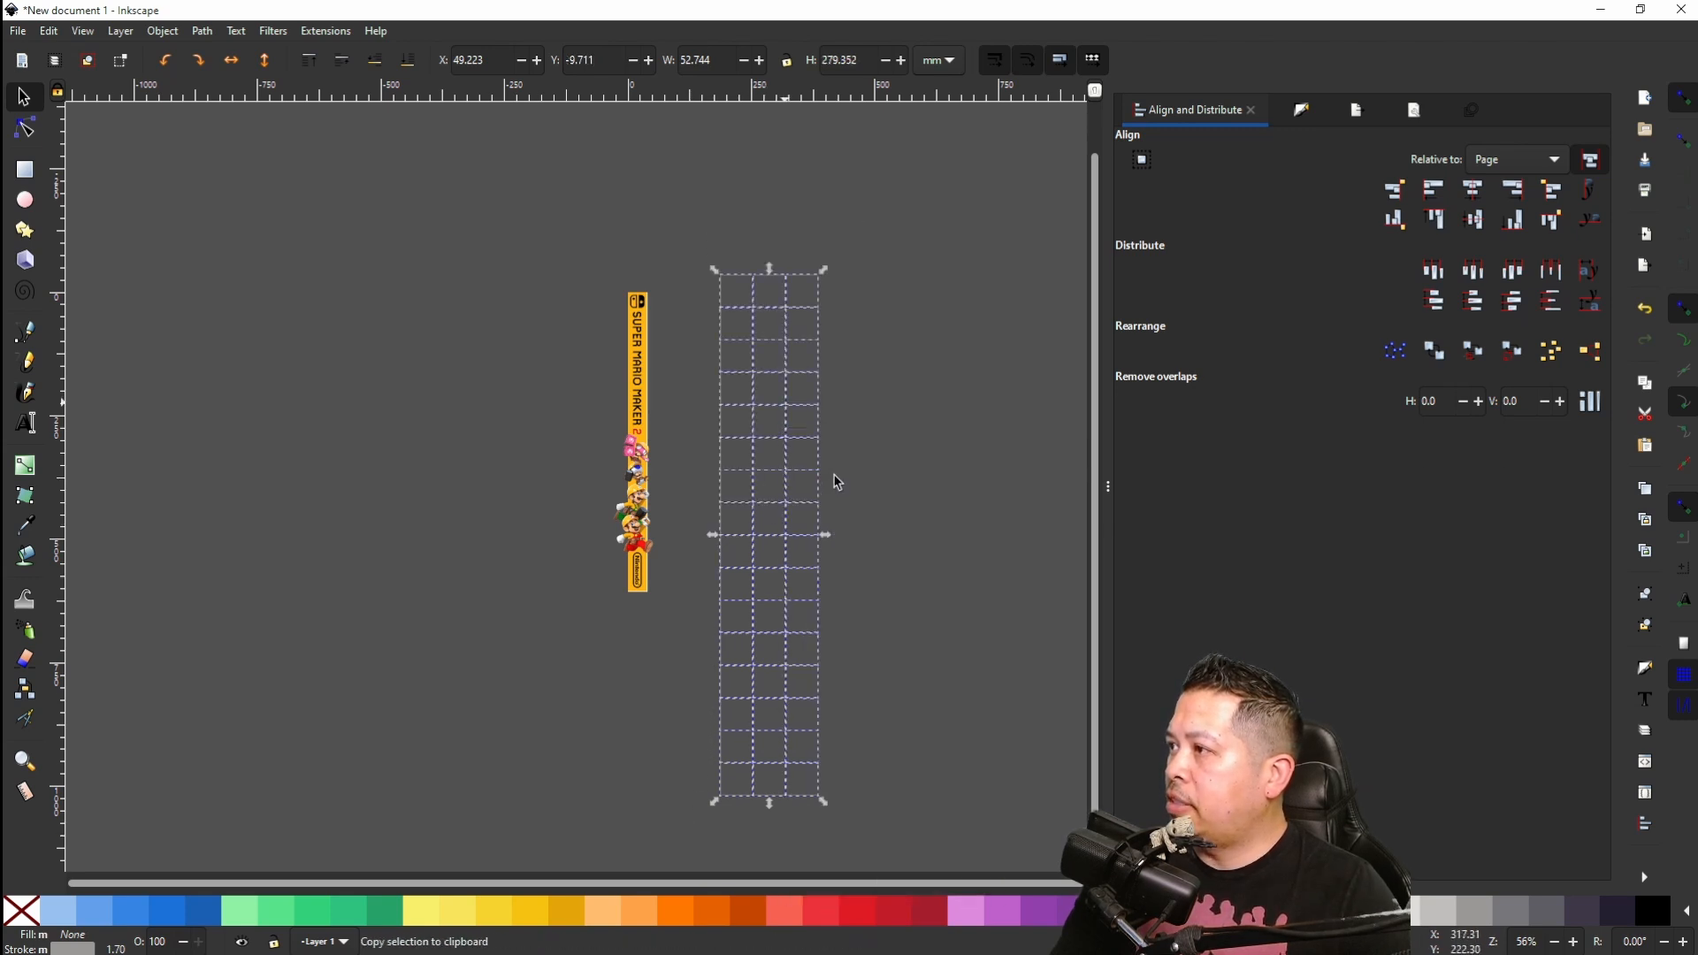
pyautogui.rightClick(981, 297)
pyautogui.click(1011, 394)
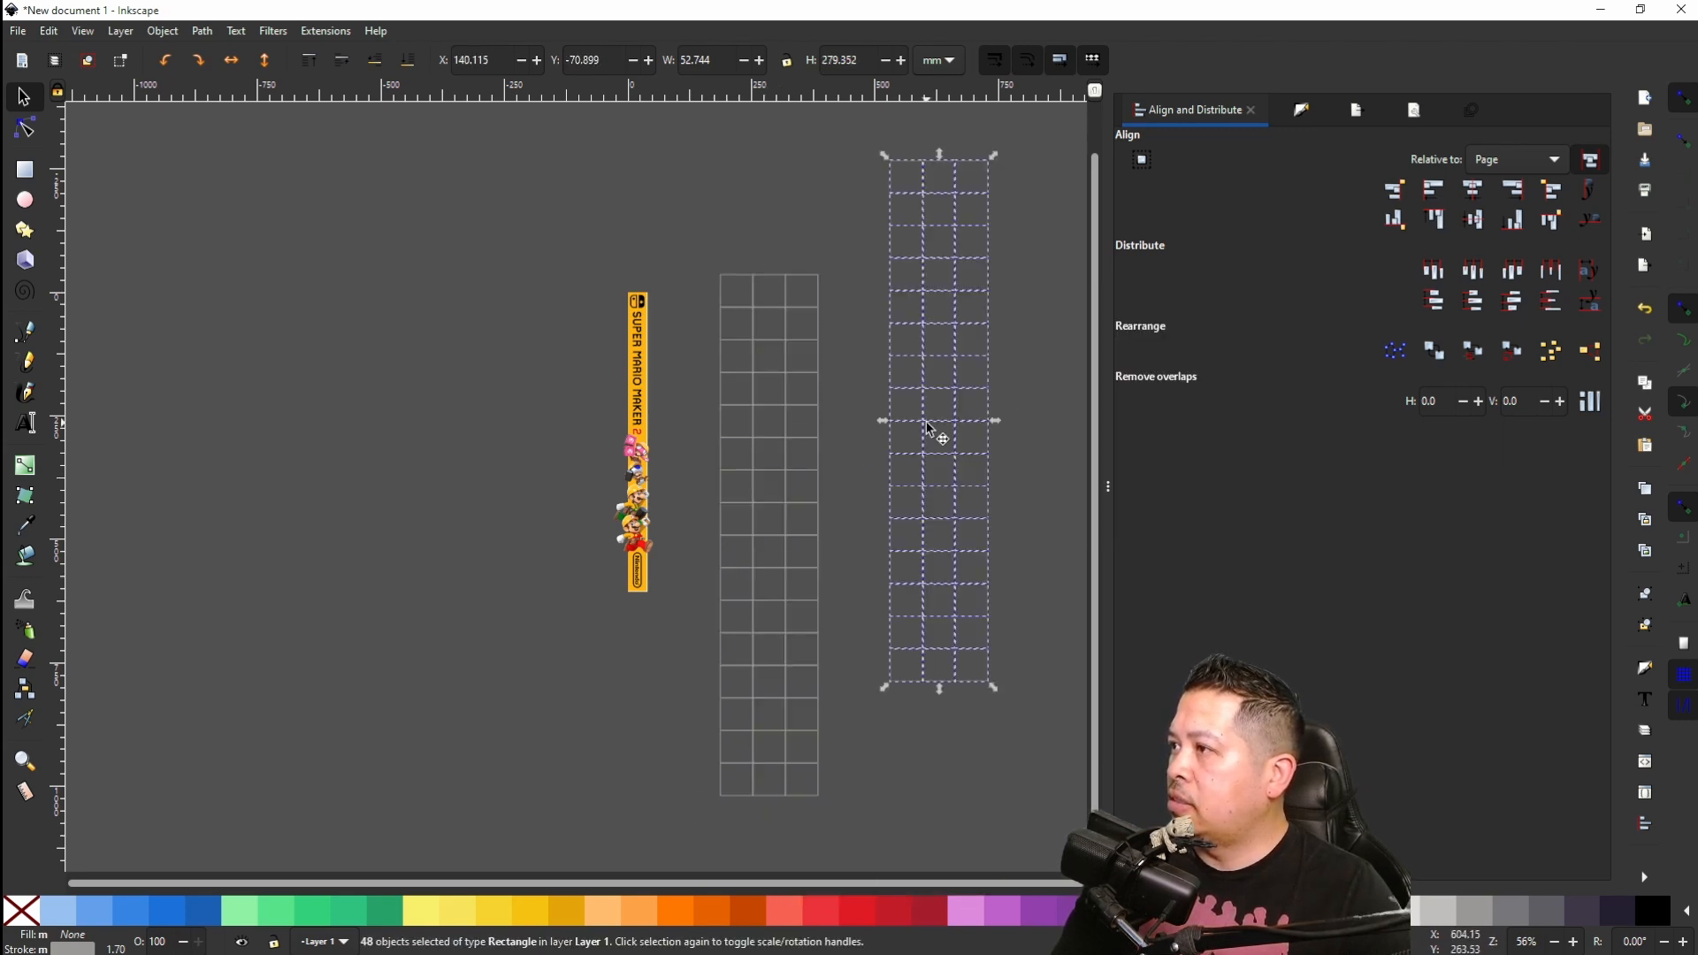
pyautogui.scroll(-4, 938, 398)
pyautogui.moveTo(952, 320); pyautogui.dragTo(752, 855)
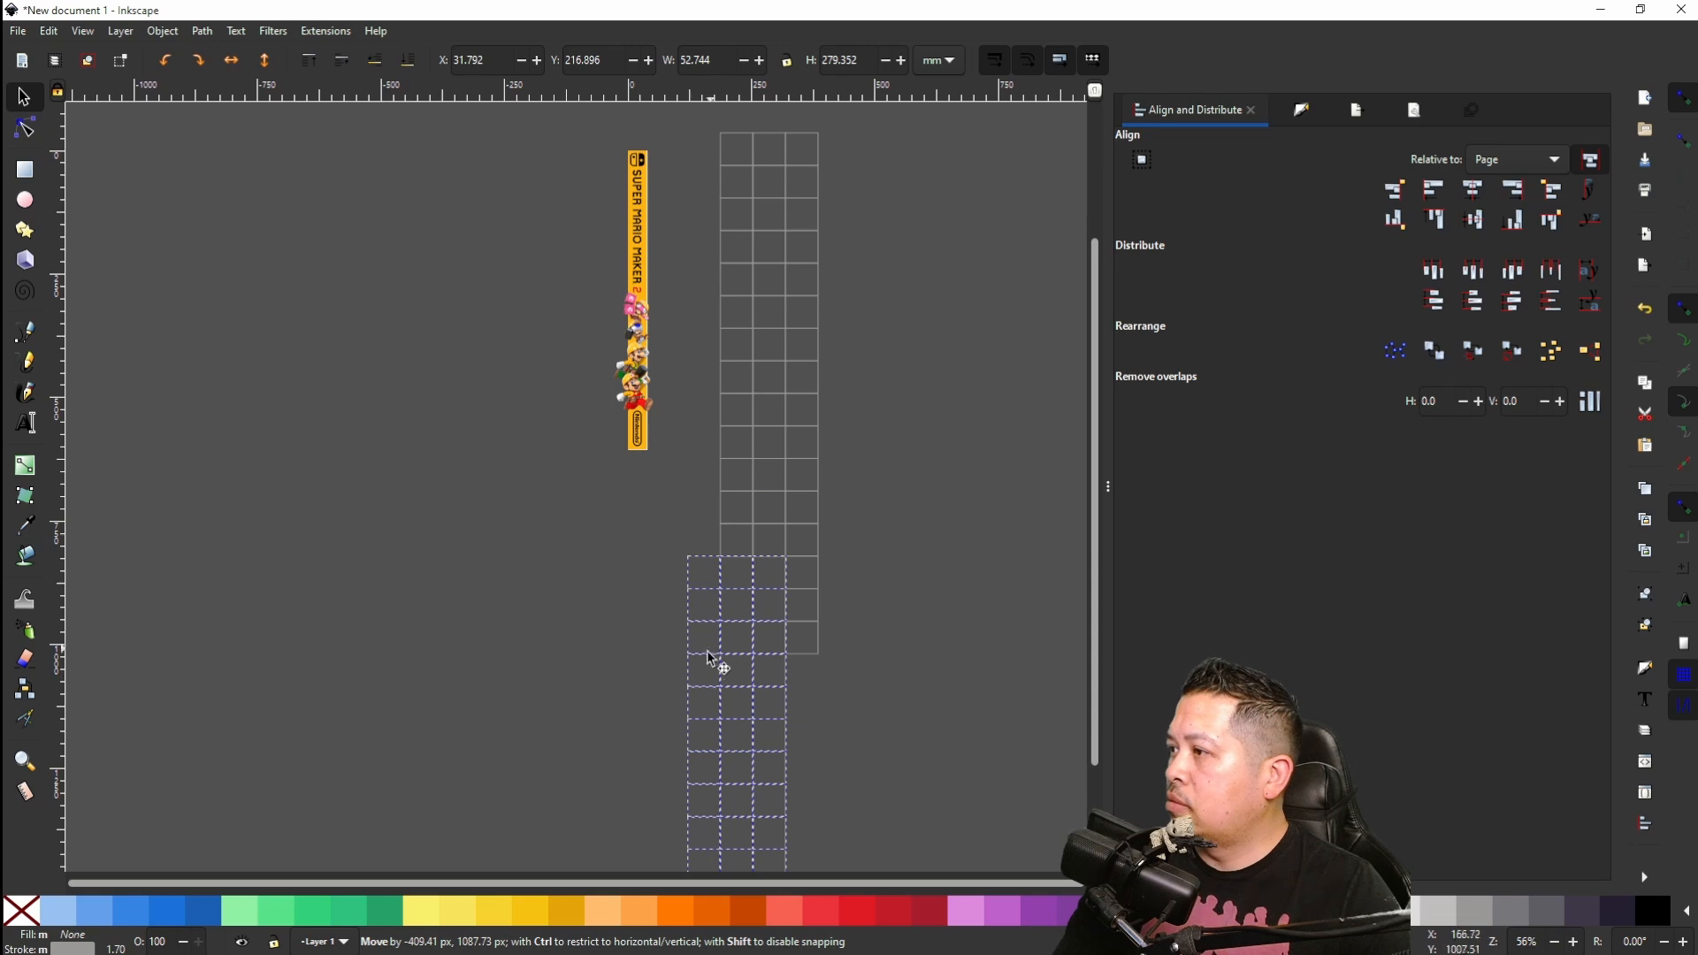
pyautogui.moveTo(713, 667); pyautogui.dragTo(951, 632)
pyautogui.scroll(-5, 933, 597)
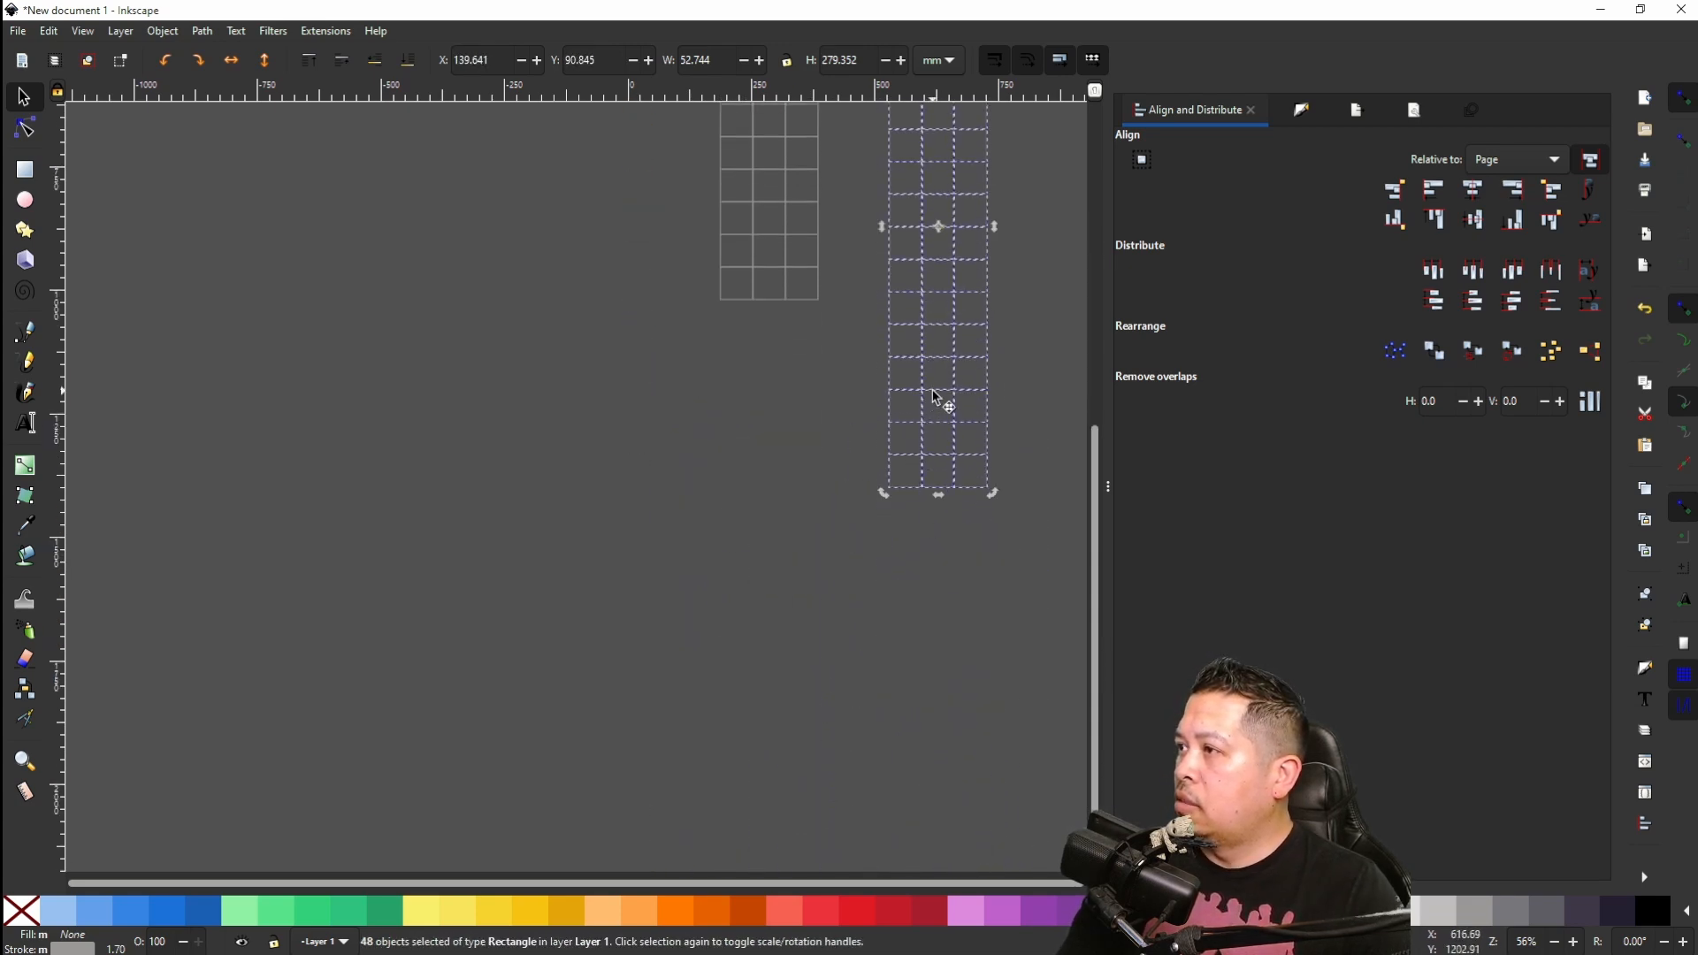
pyautogui.moveTo(936, 397); pyautogui.dragTo(763, 686)
pyautogui.keyDown('ctrl'); pyautogui.scroll(-2, 762, 688); pyautogui.keyUp('ctrl')
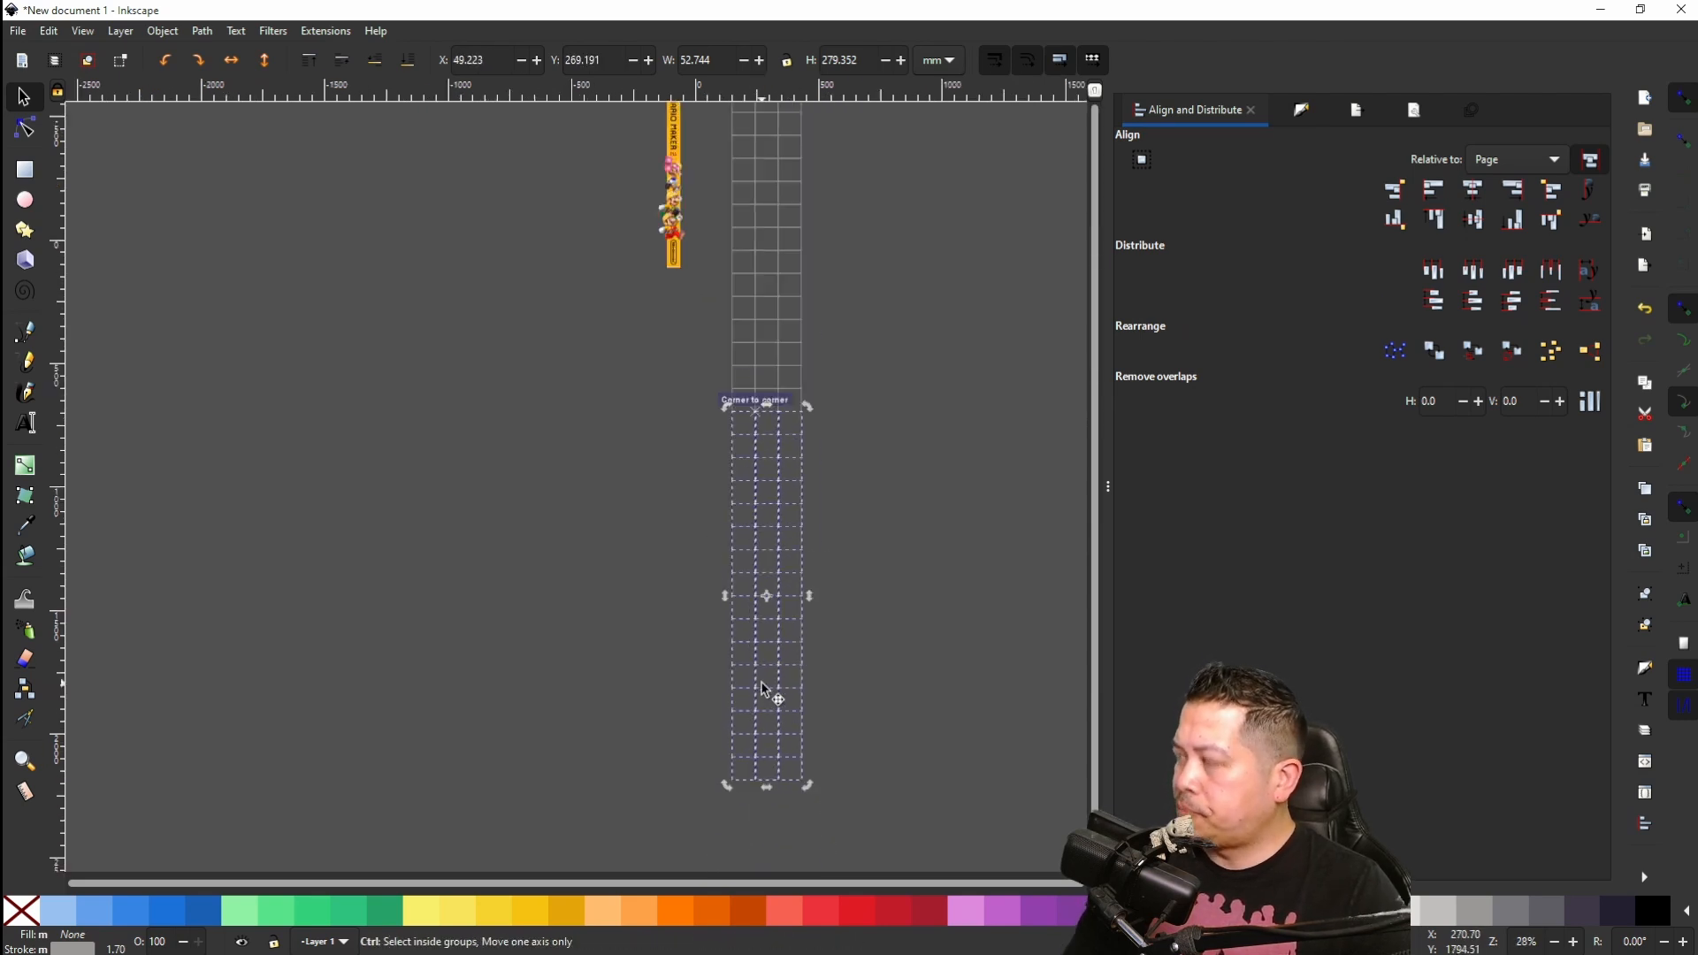
# Step: Select every square in the thirty-two-row grid and group them into one object
pyautogui.moveTo(814, 204); pyautogui.dragTo(733, 814)
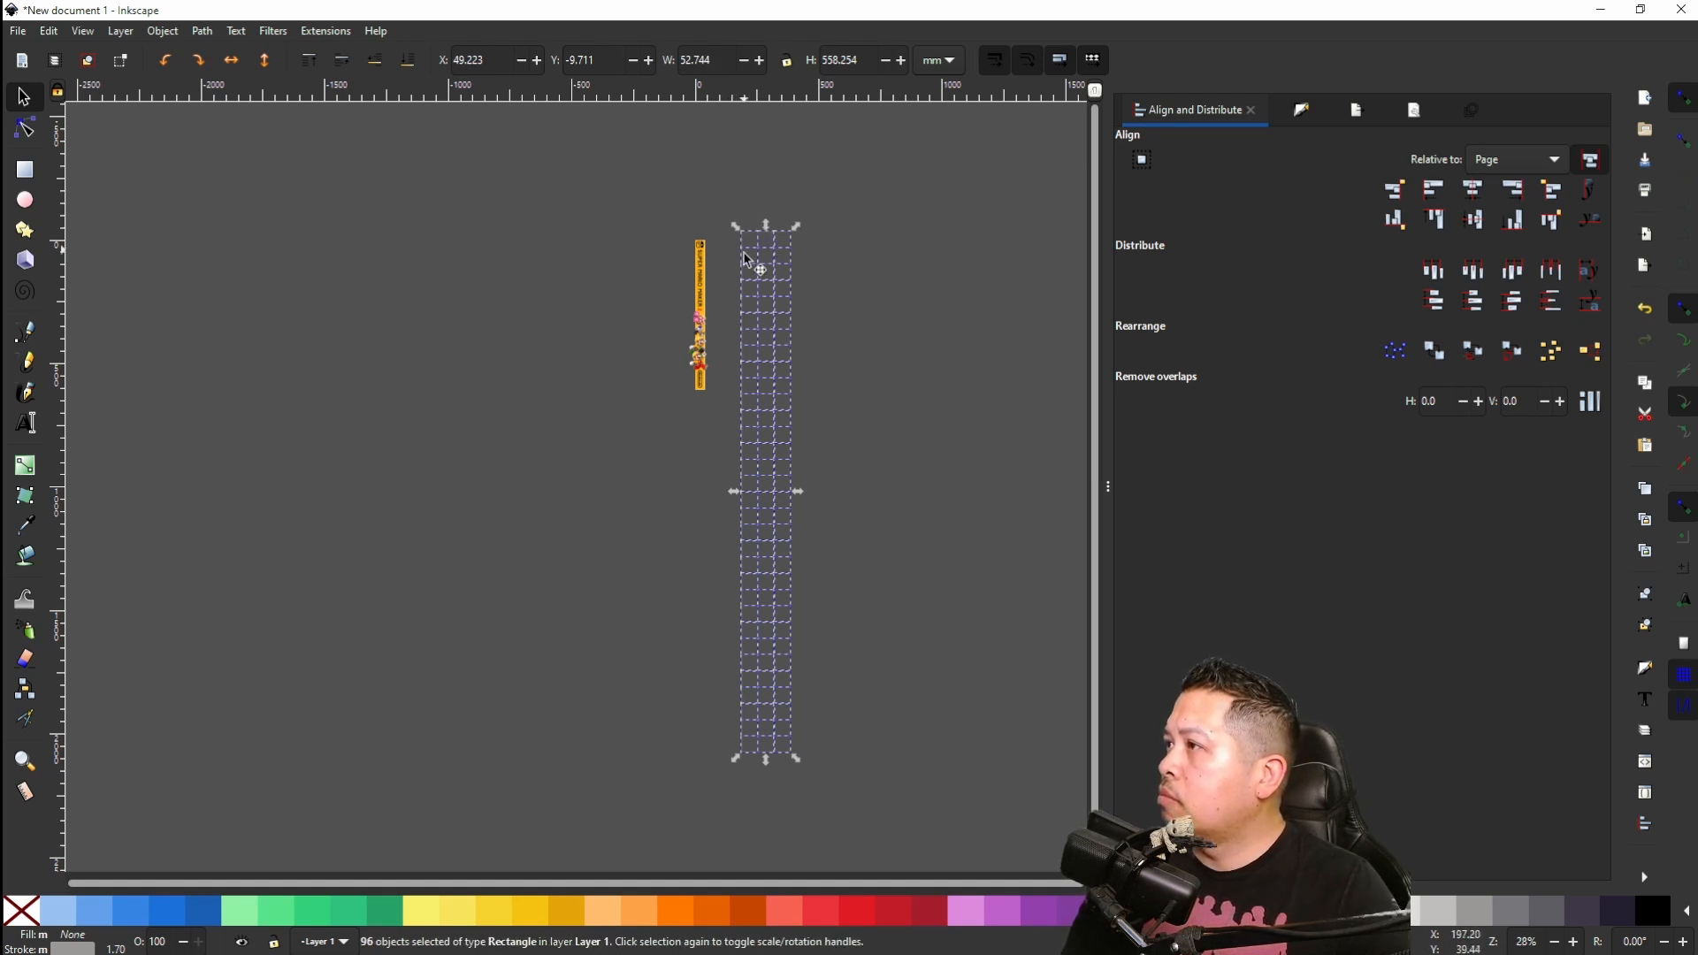
pyautogui.click(164, 36)
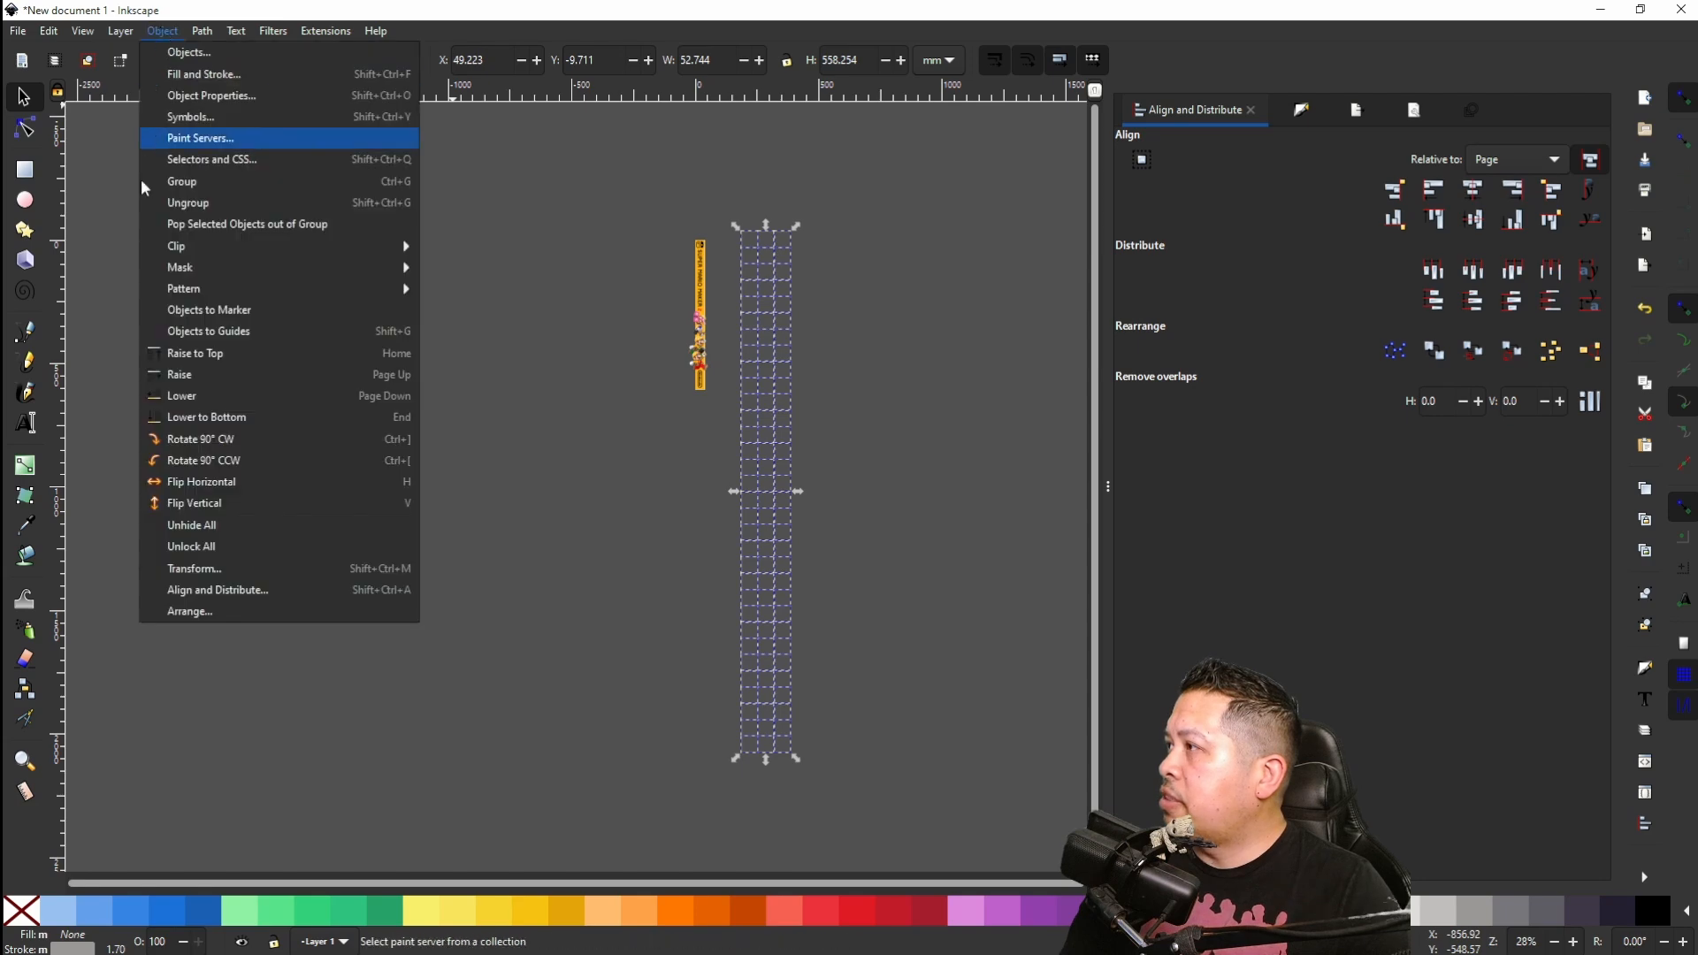
pyautogui.click(196, 186)
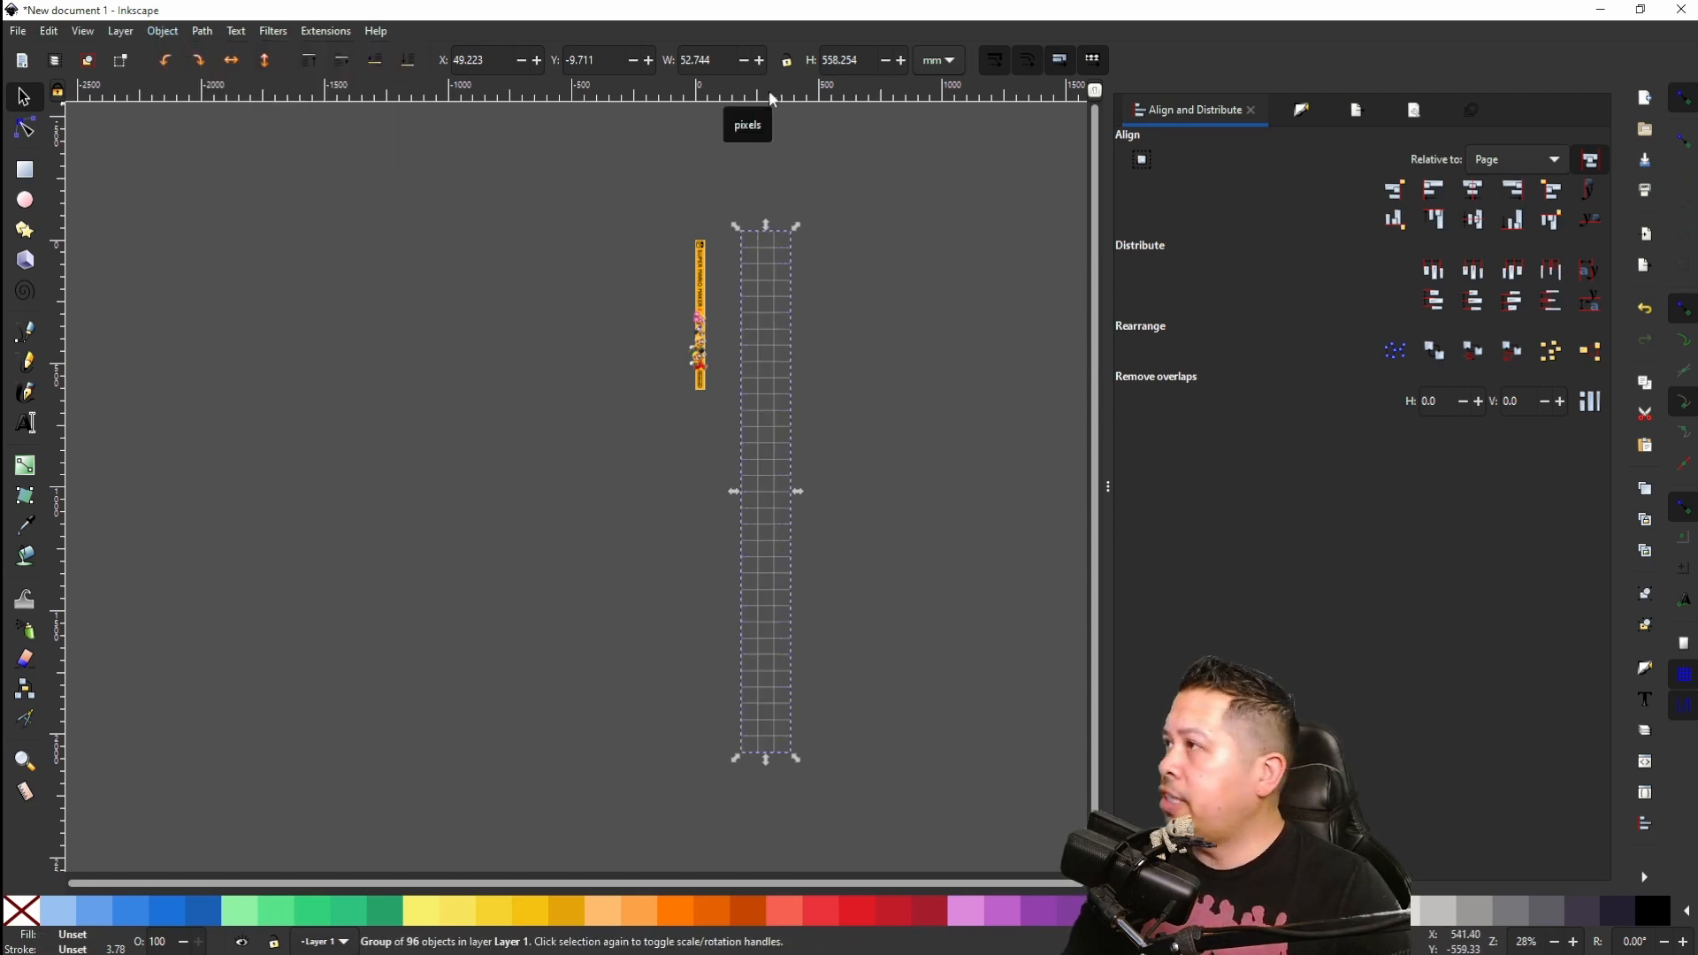
# Step: Resize the grouped grid to 10 mm wide and 160 mm high
pyautogui.moveTo(724, 60); pyautogui.dragTo(681, 60)
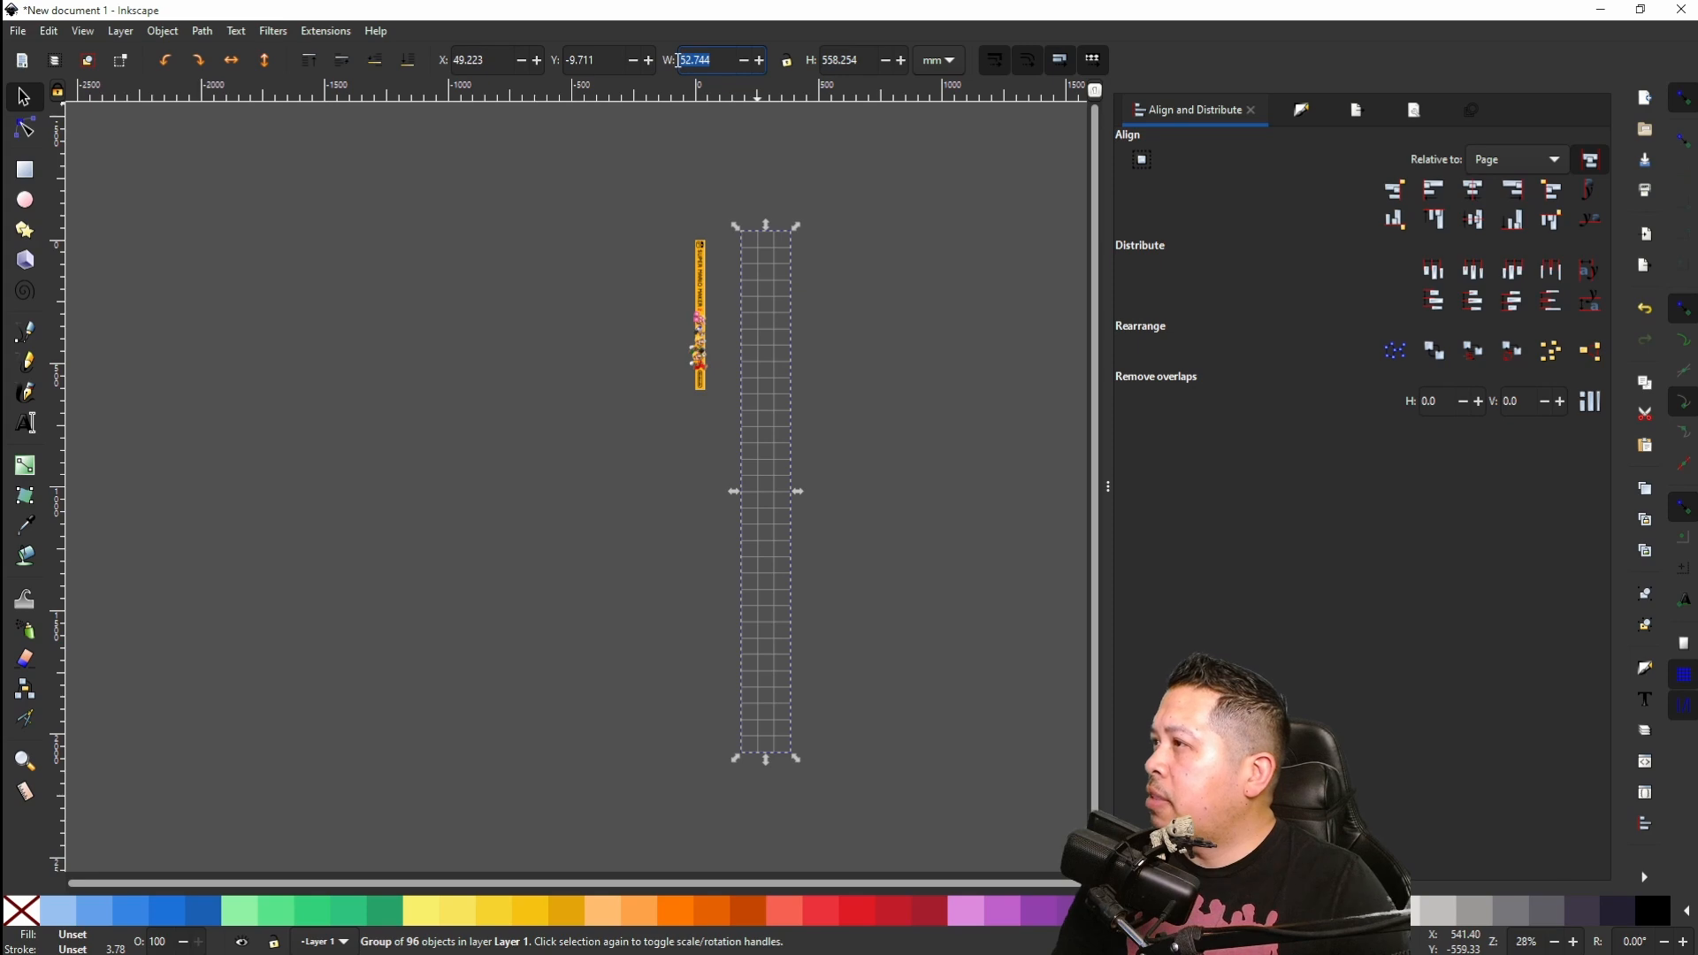
pyautogui.write('10')
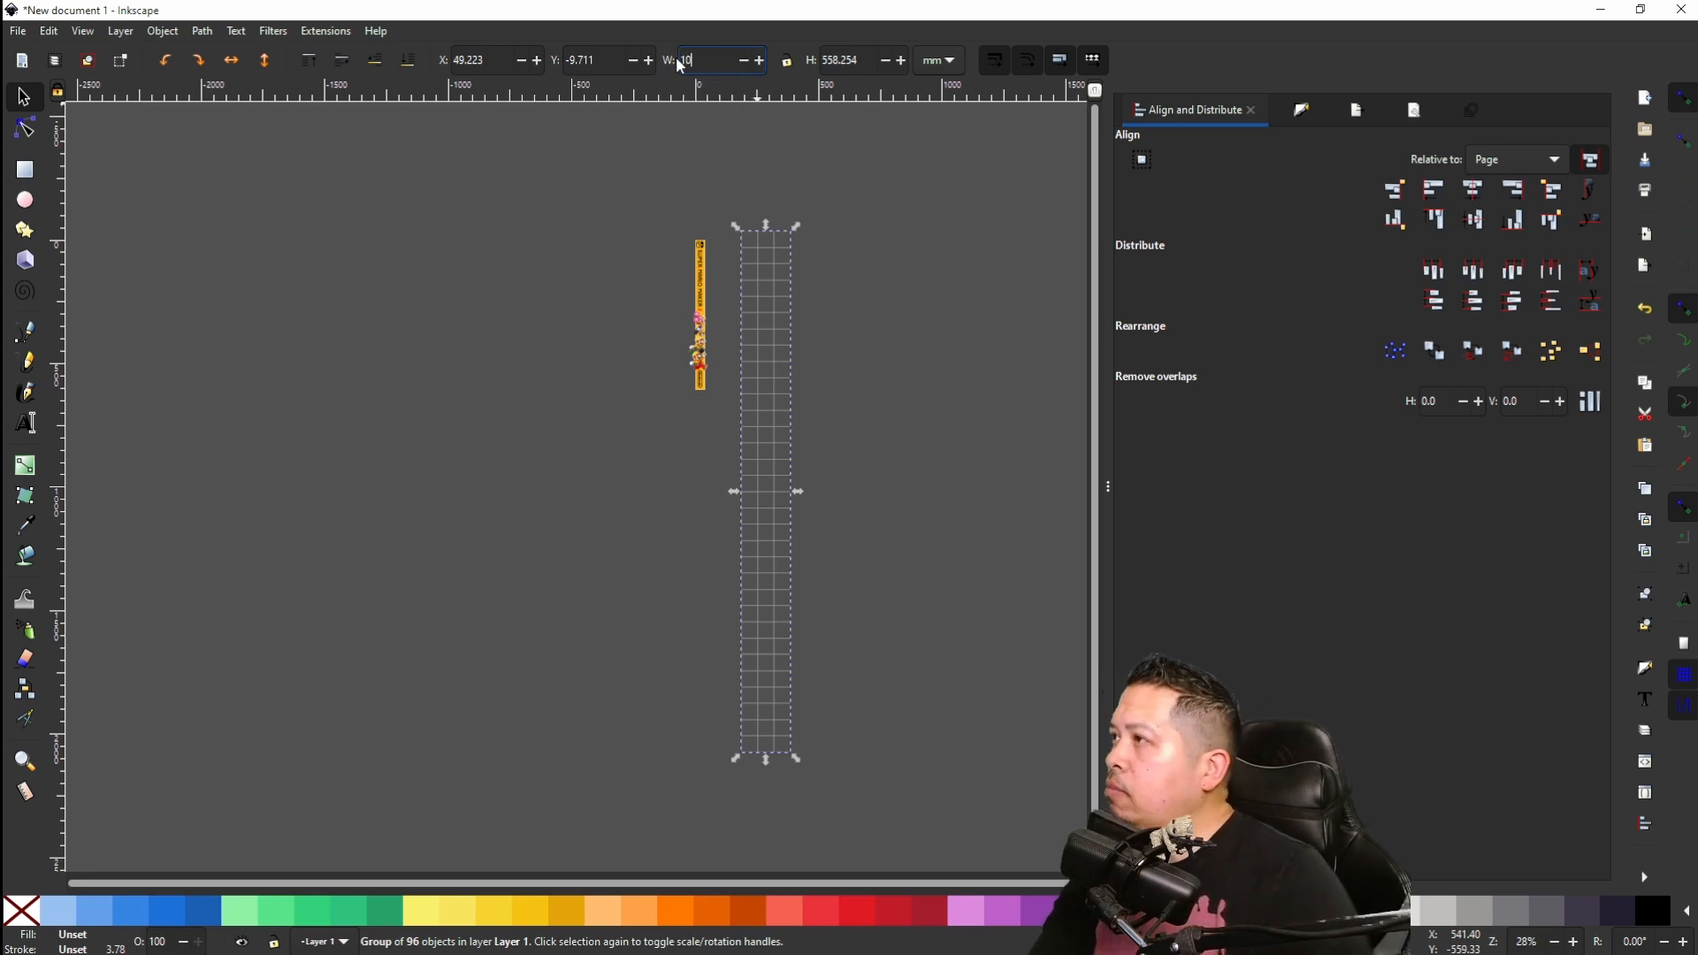
pyautogui.press('Tab')
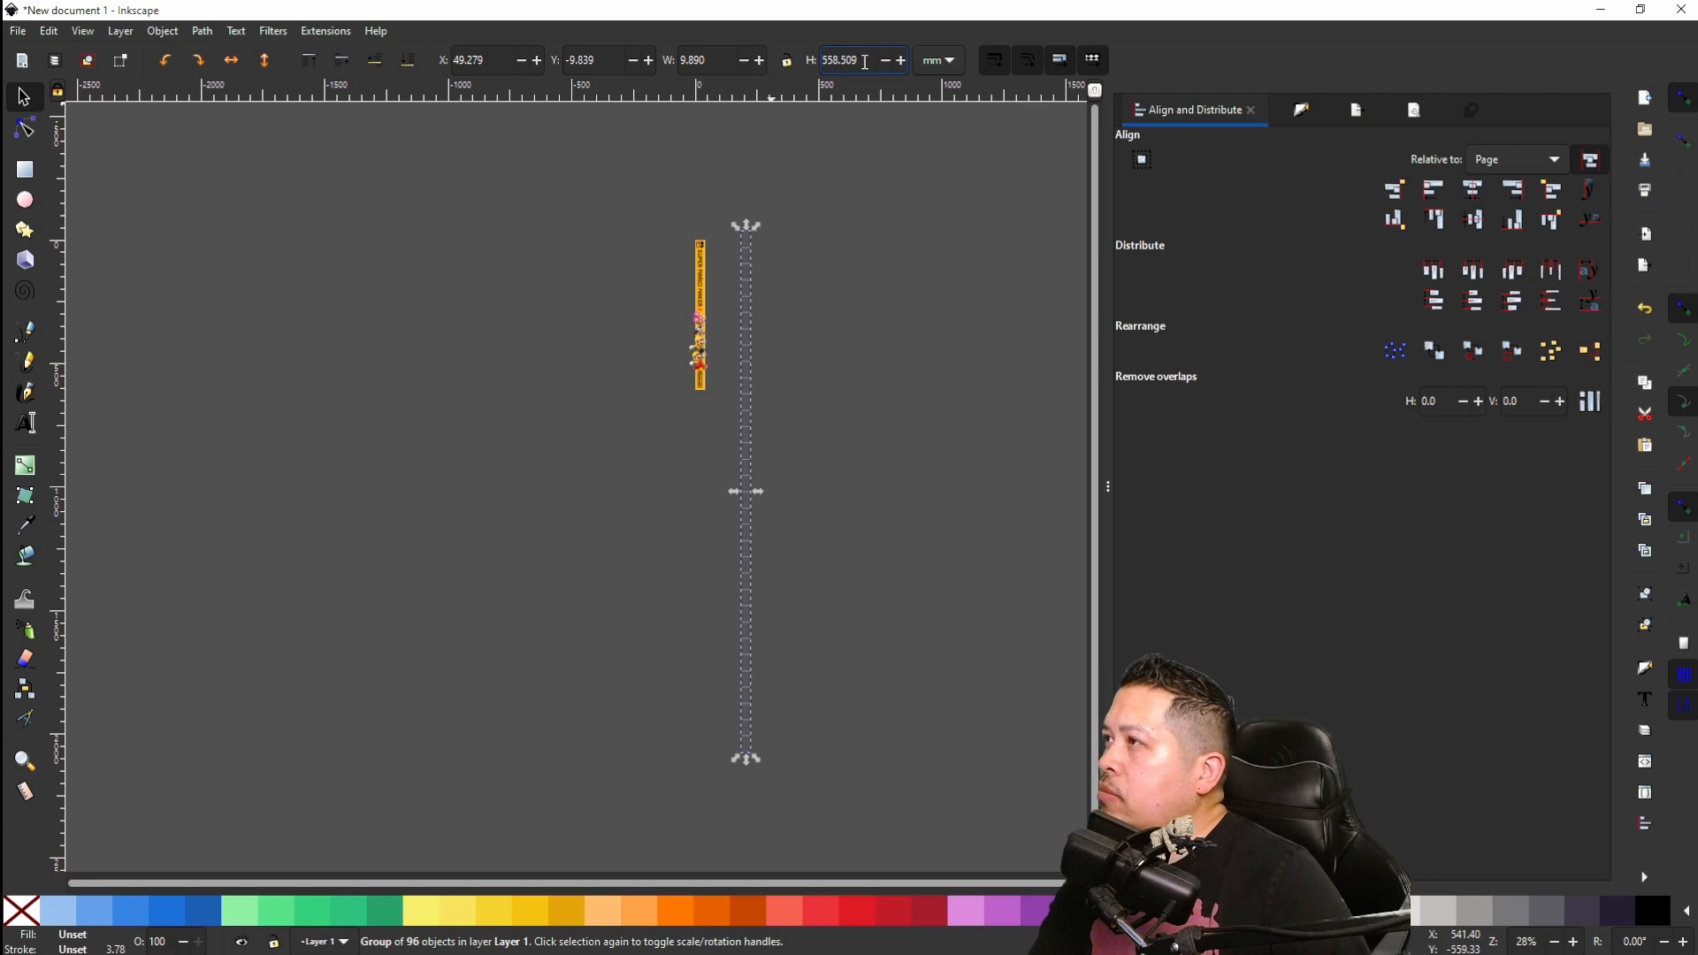
pyautogui.write('160')
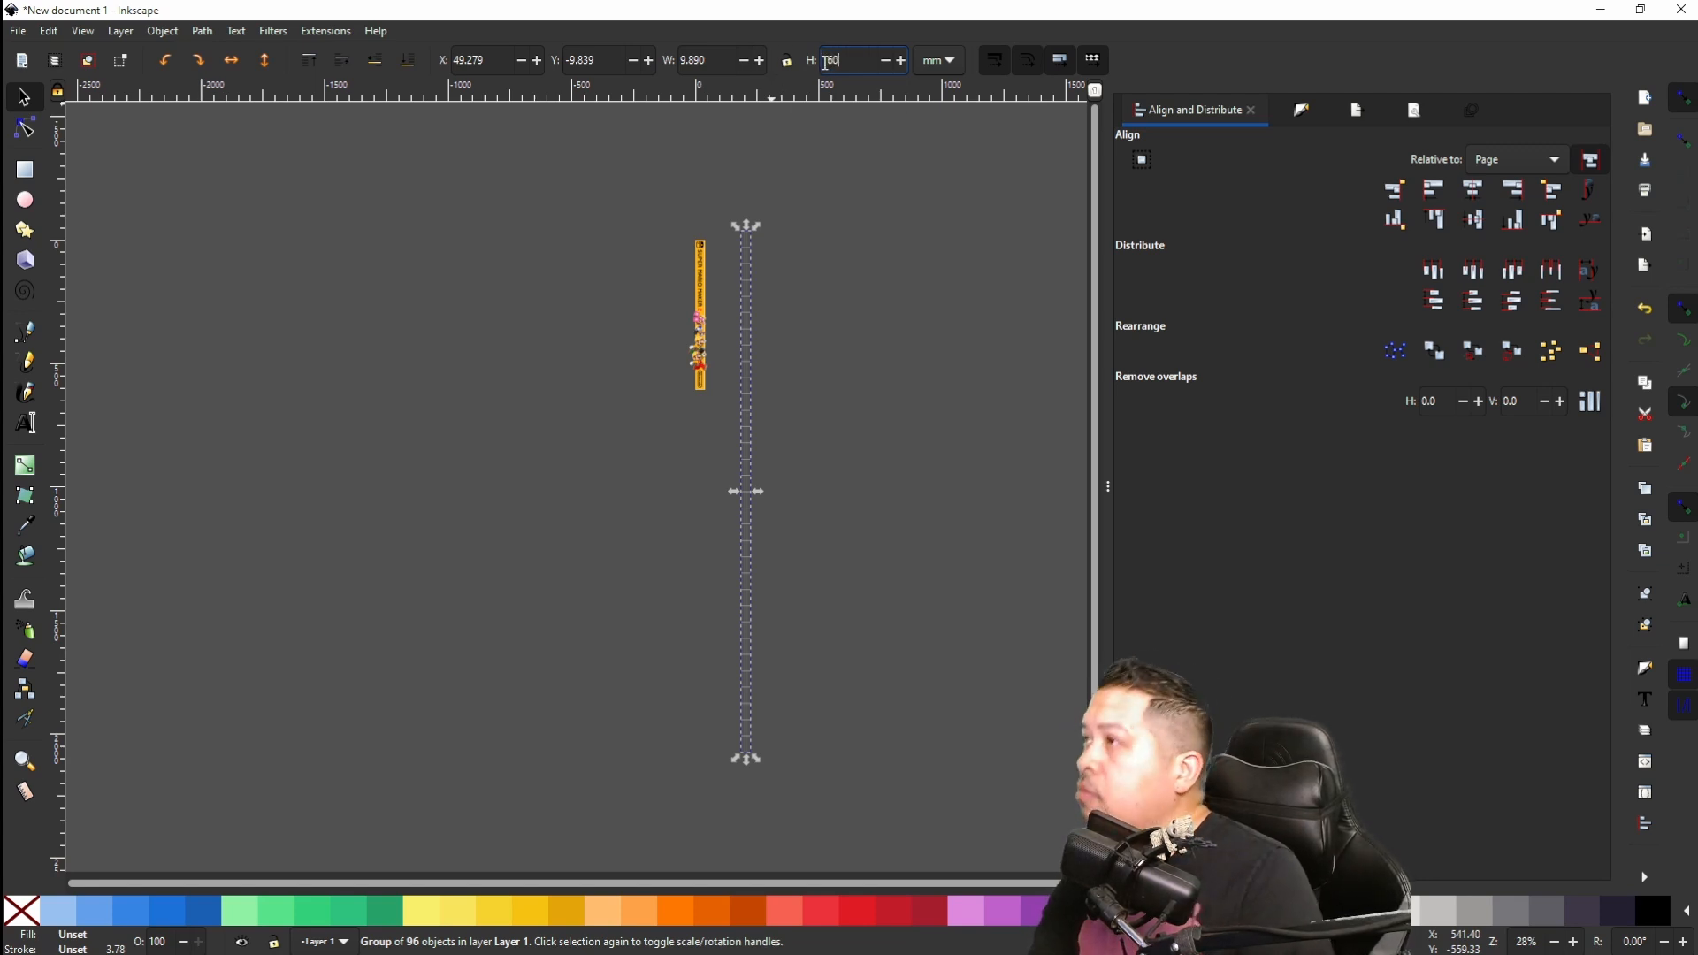
pyautogui.press('Return')
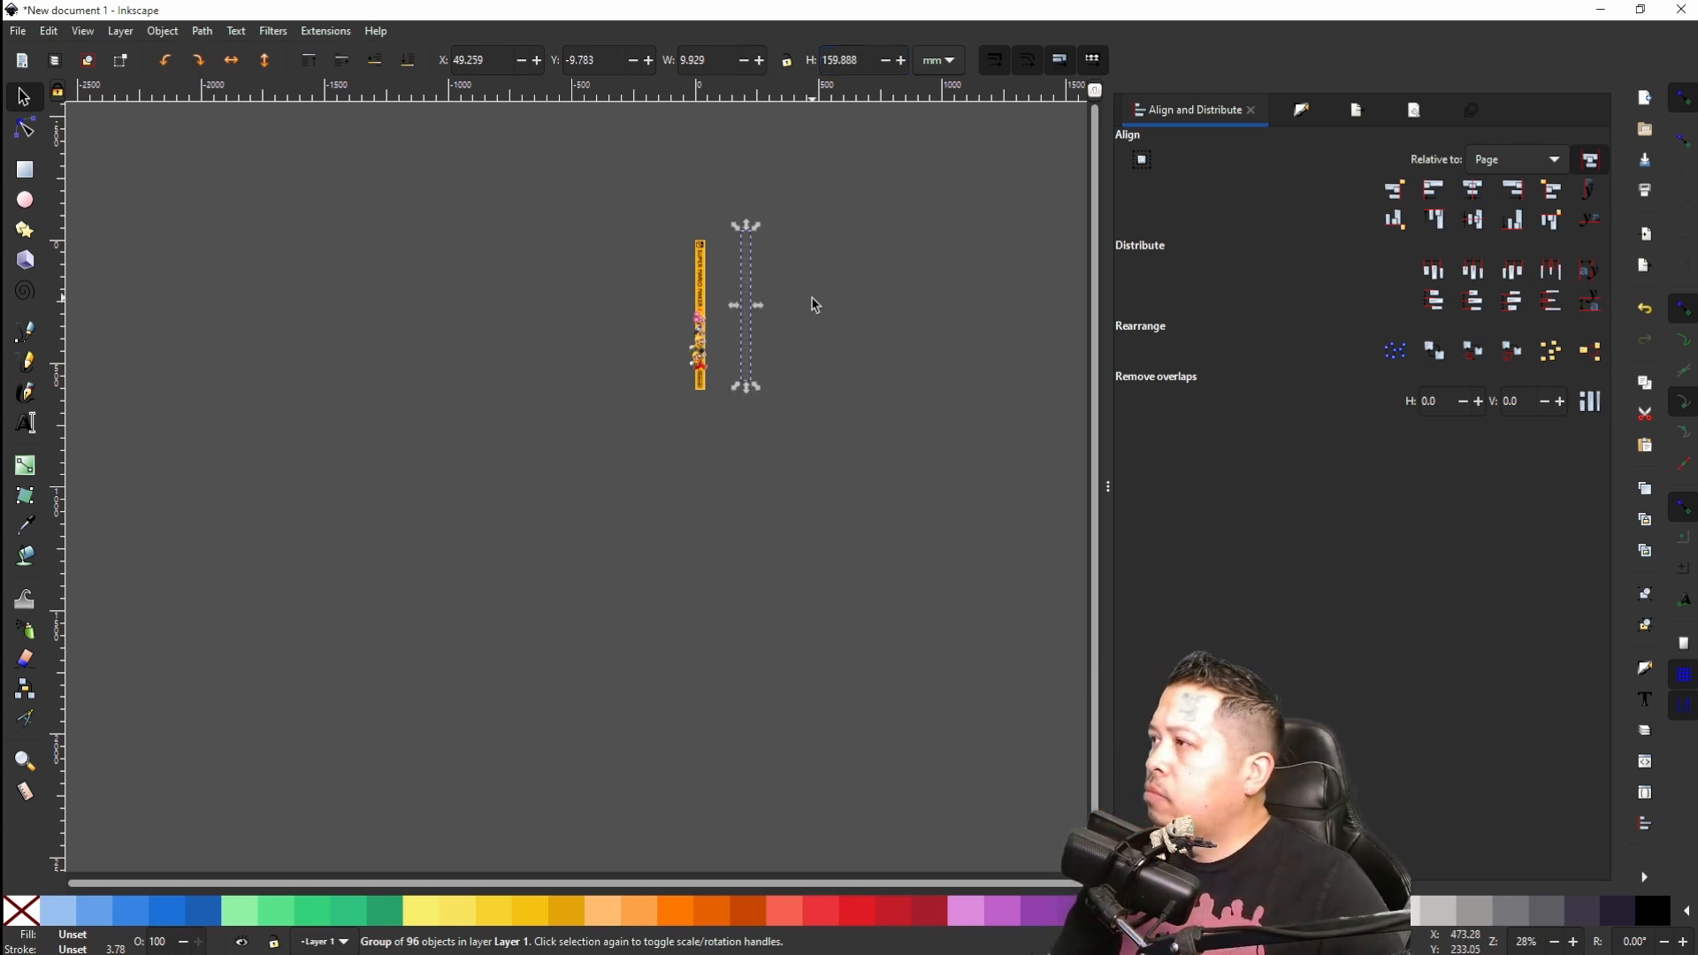
# Step: Centre the resized grid group on the page both horizontally and vertically
pyautogui.press('3')
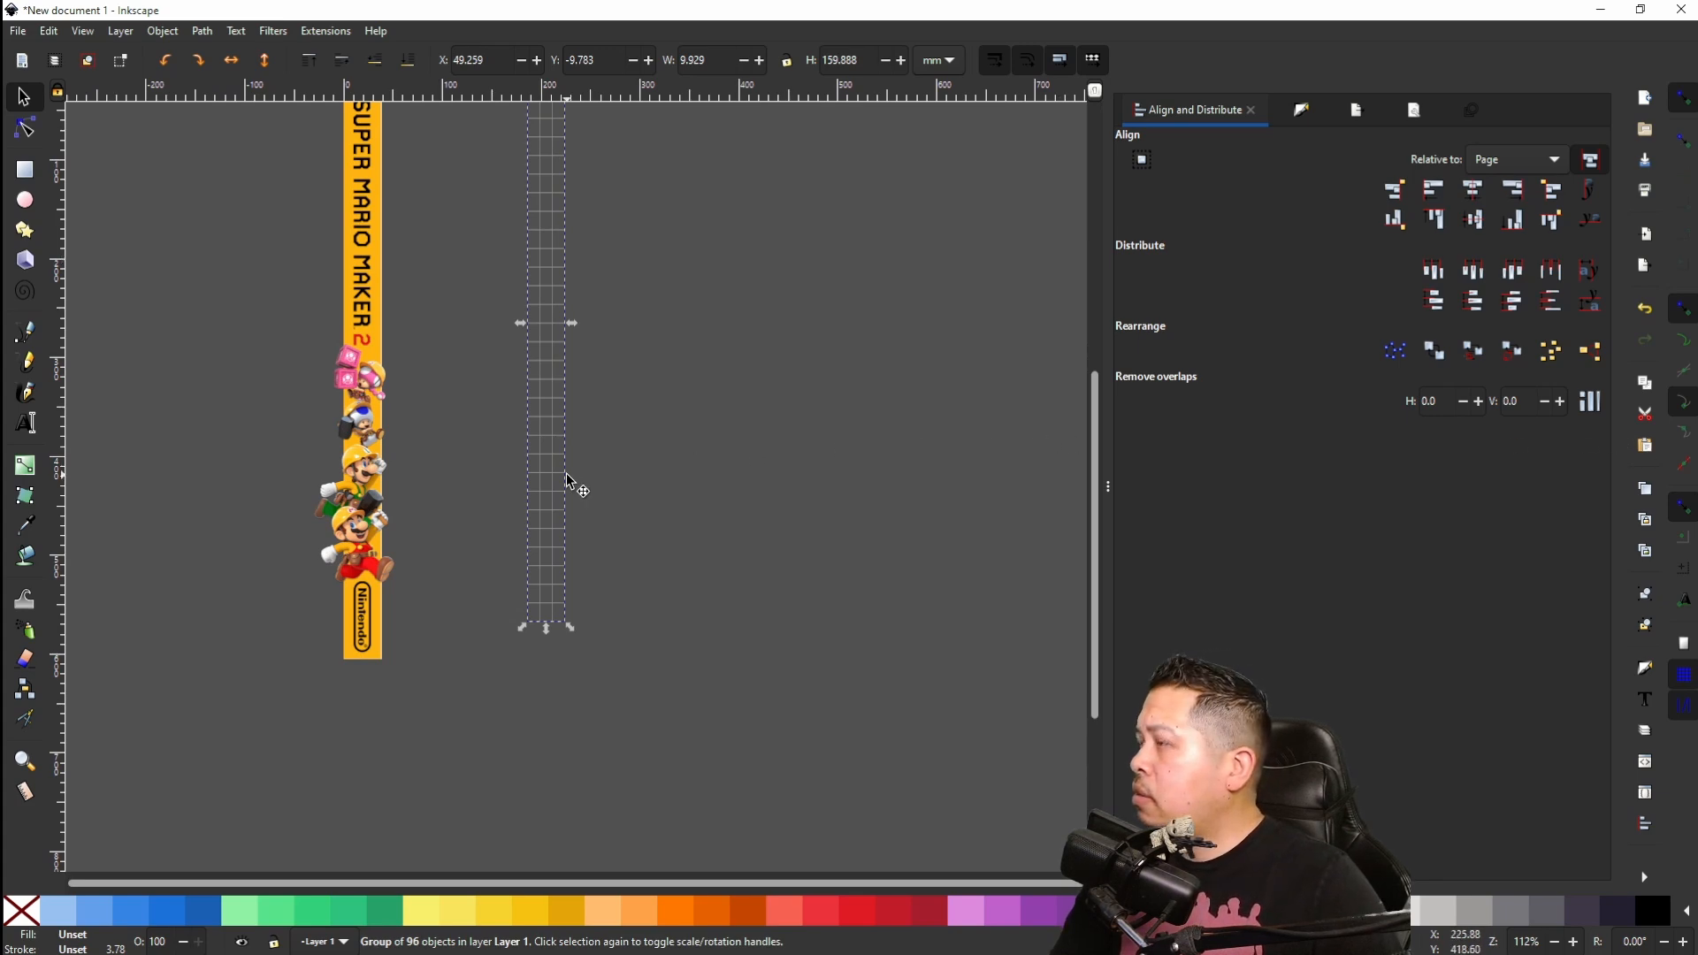
pyautogui.click(1479, 192)
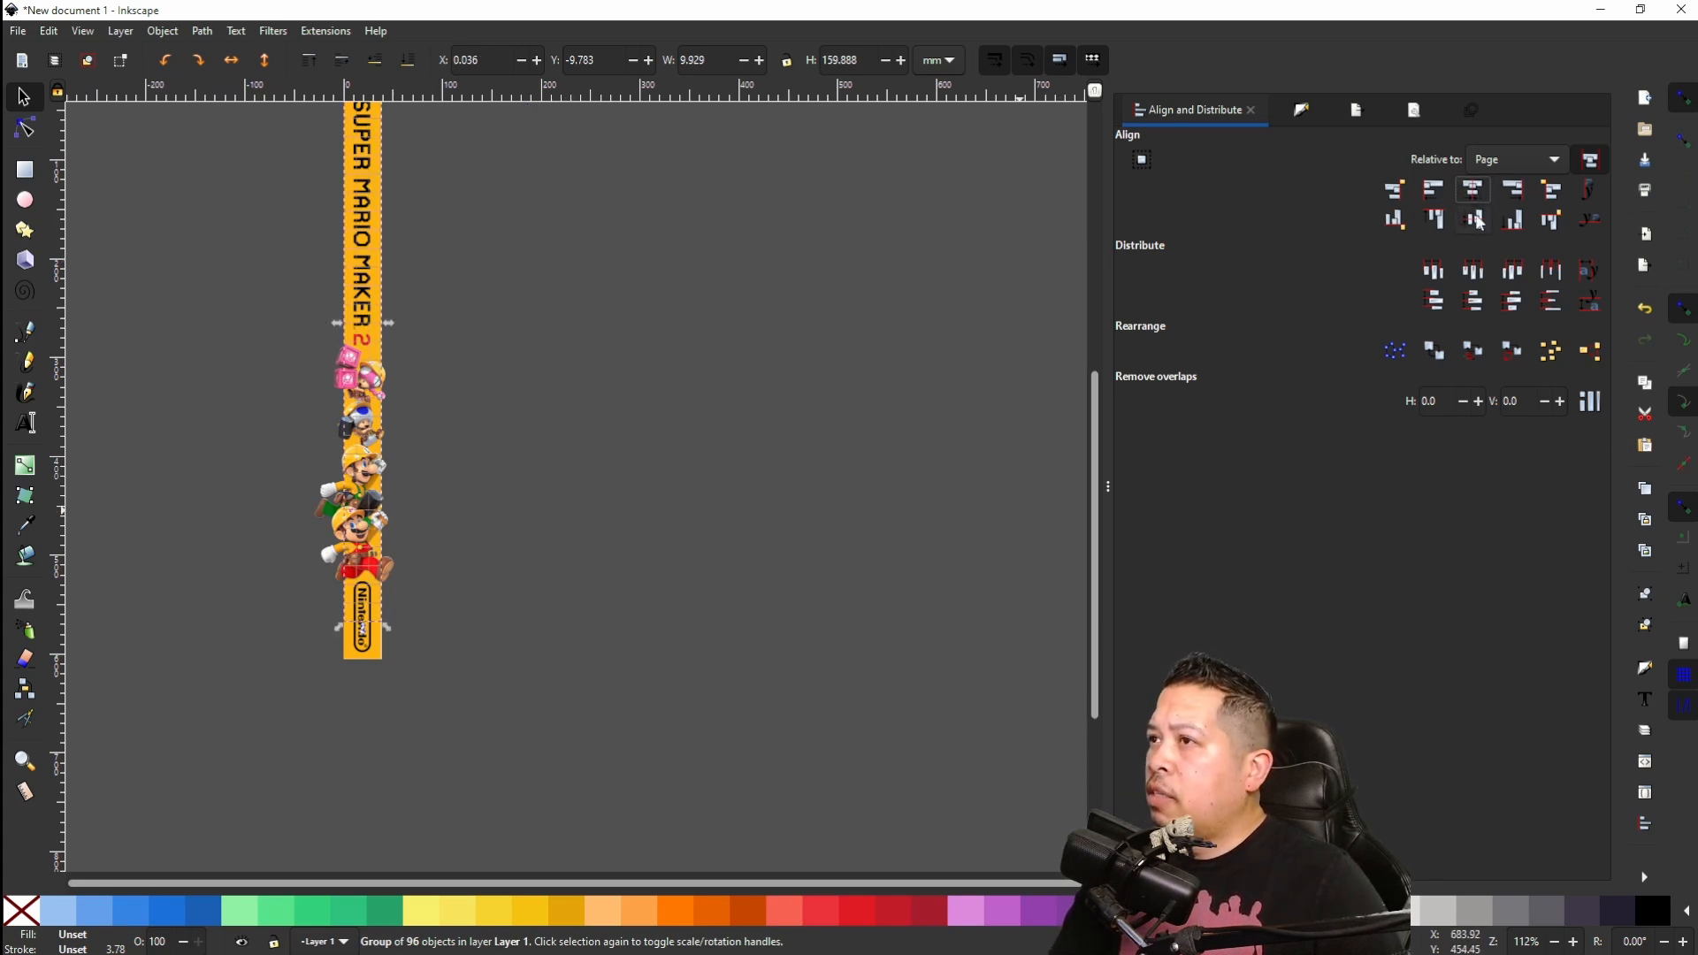
pyautogui.click(1477, 221)
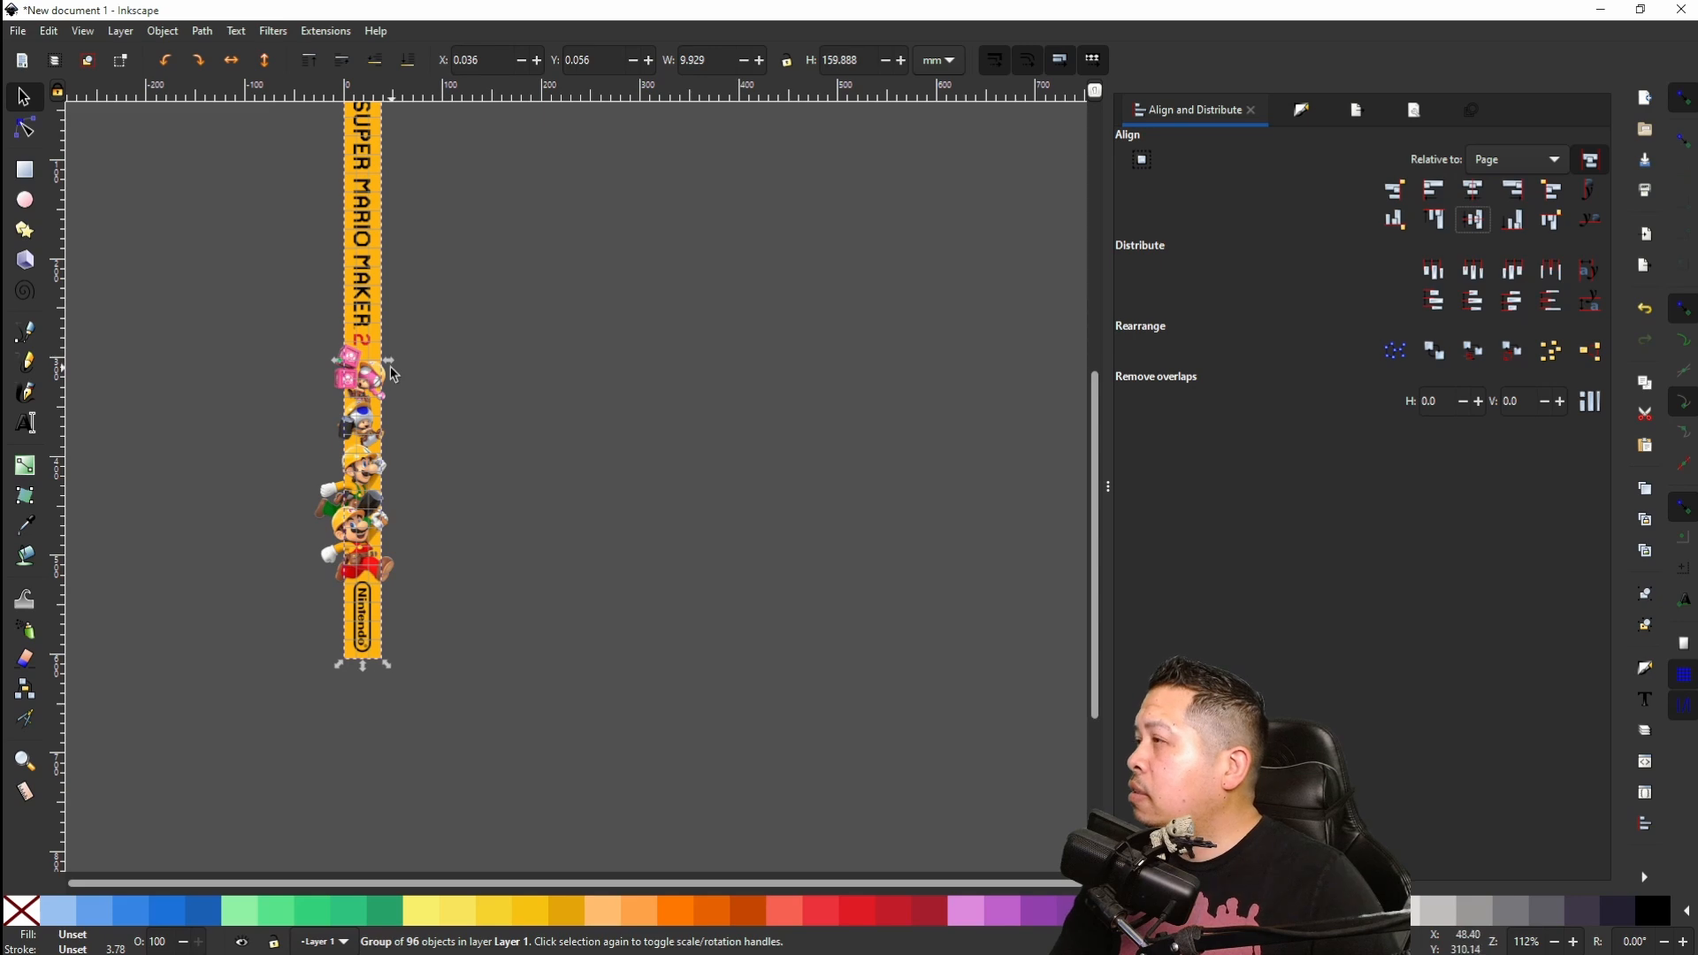
# Step: Send the grid group to the bottom of the stack and raise it one level, above the yellow background and behind the artwork
pyautogui.hscroll(-5, 504, 324)
pyautogui.keyDown('ctrl'); pyautogui.scroll(4, 680, 497); pyautogui.keyUp('ctrl')
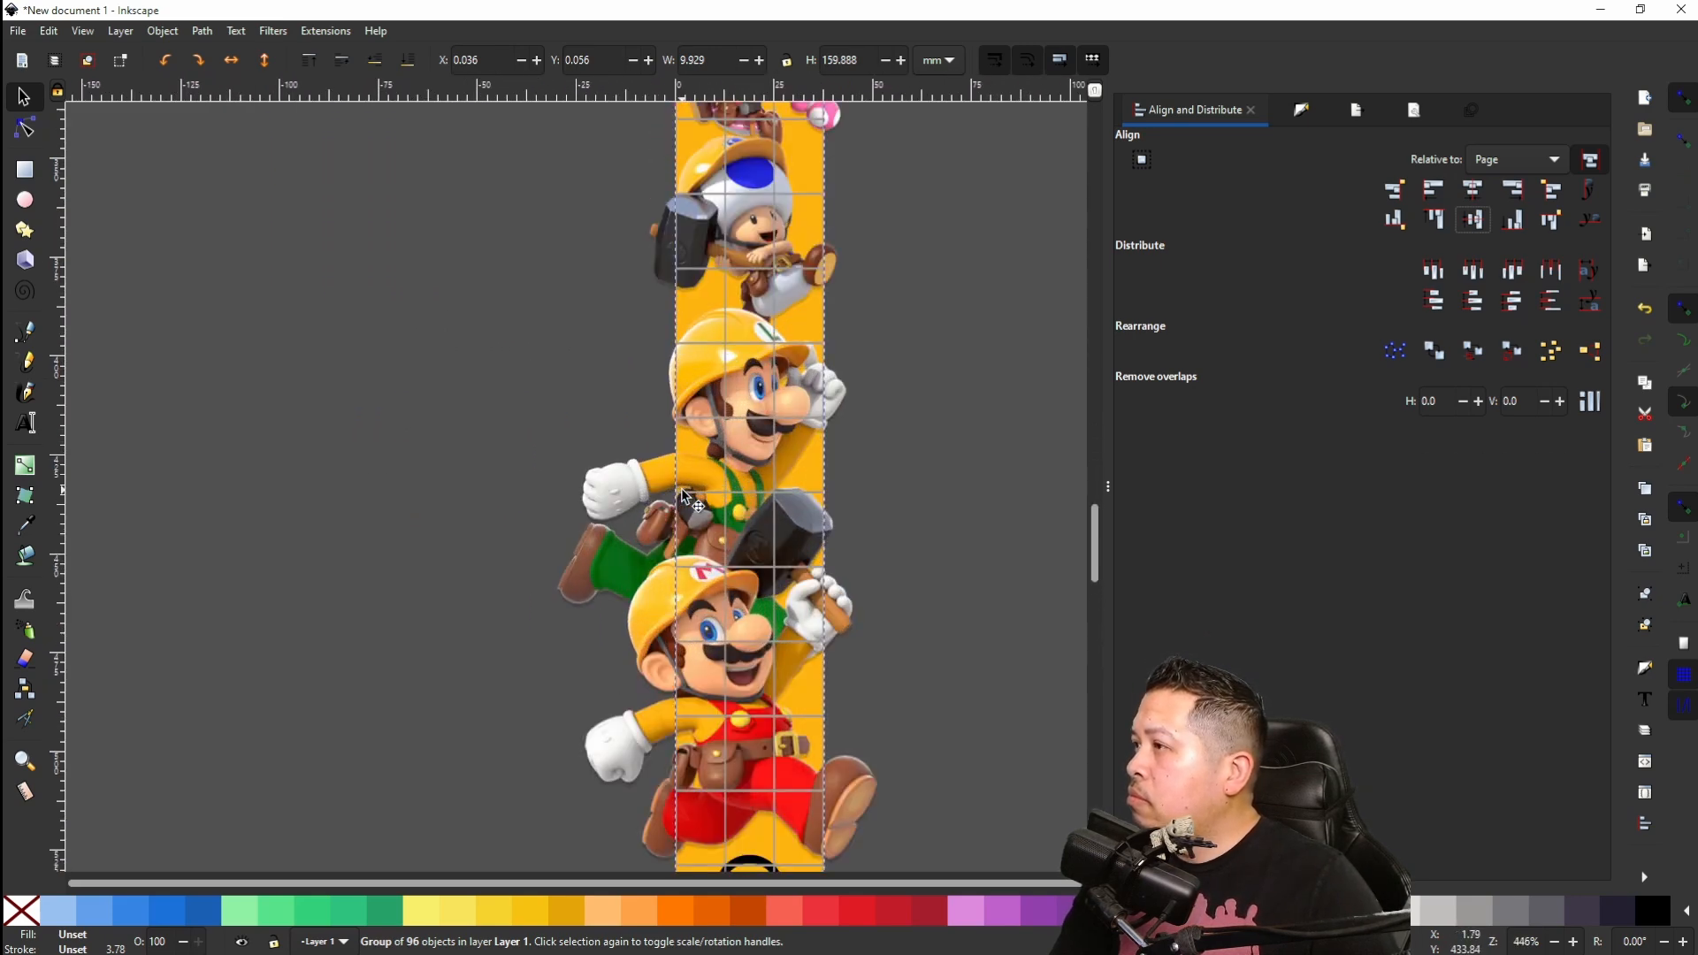
pyautogui.scroll(20, 715, 461)
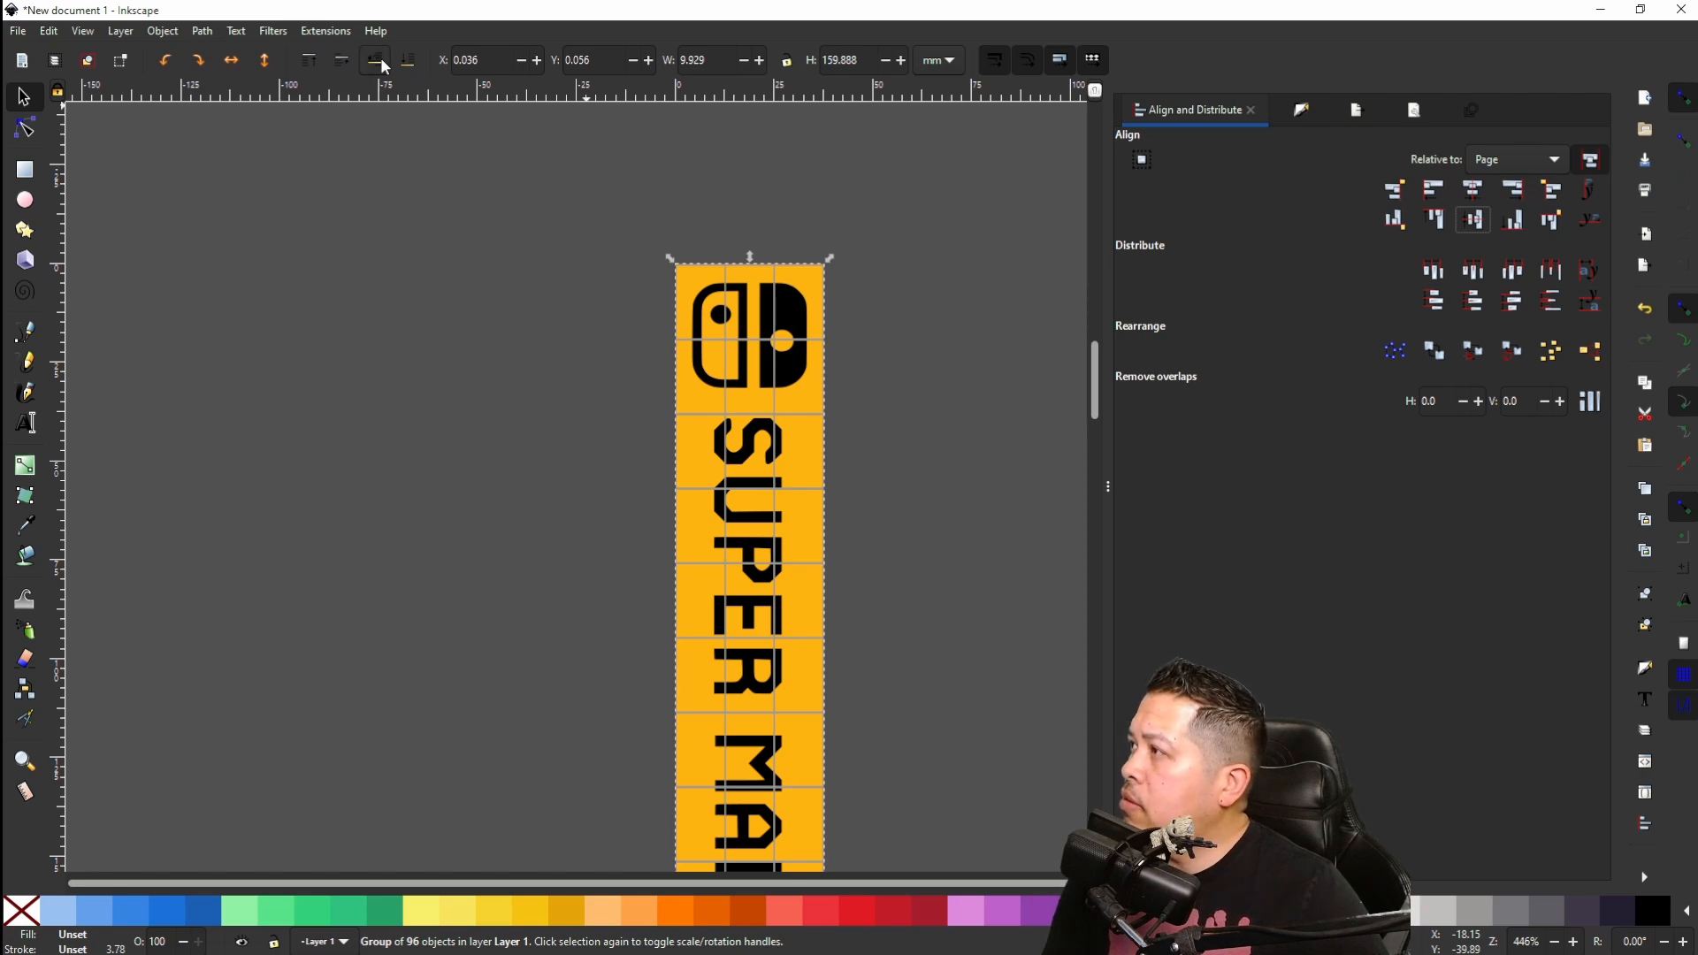
pyautogui.click(404, 60)
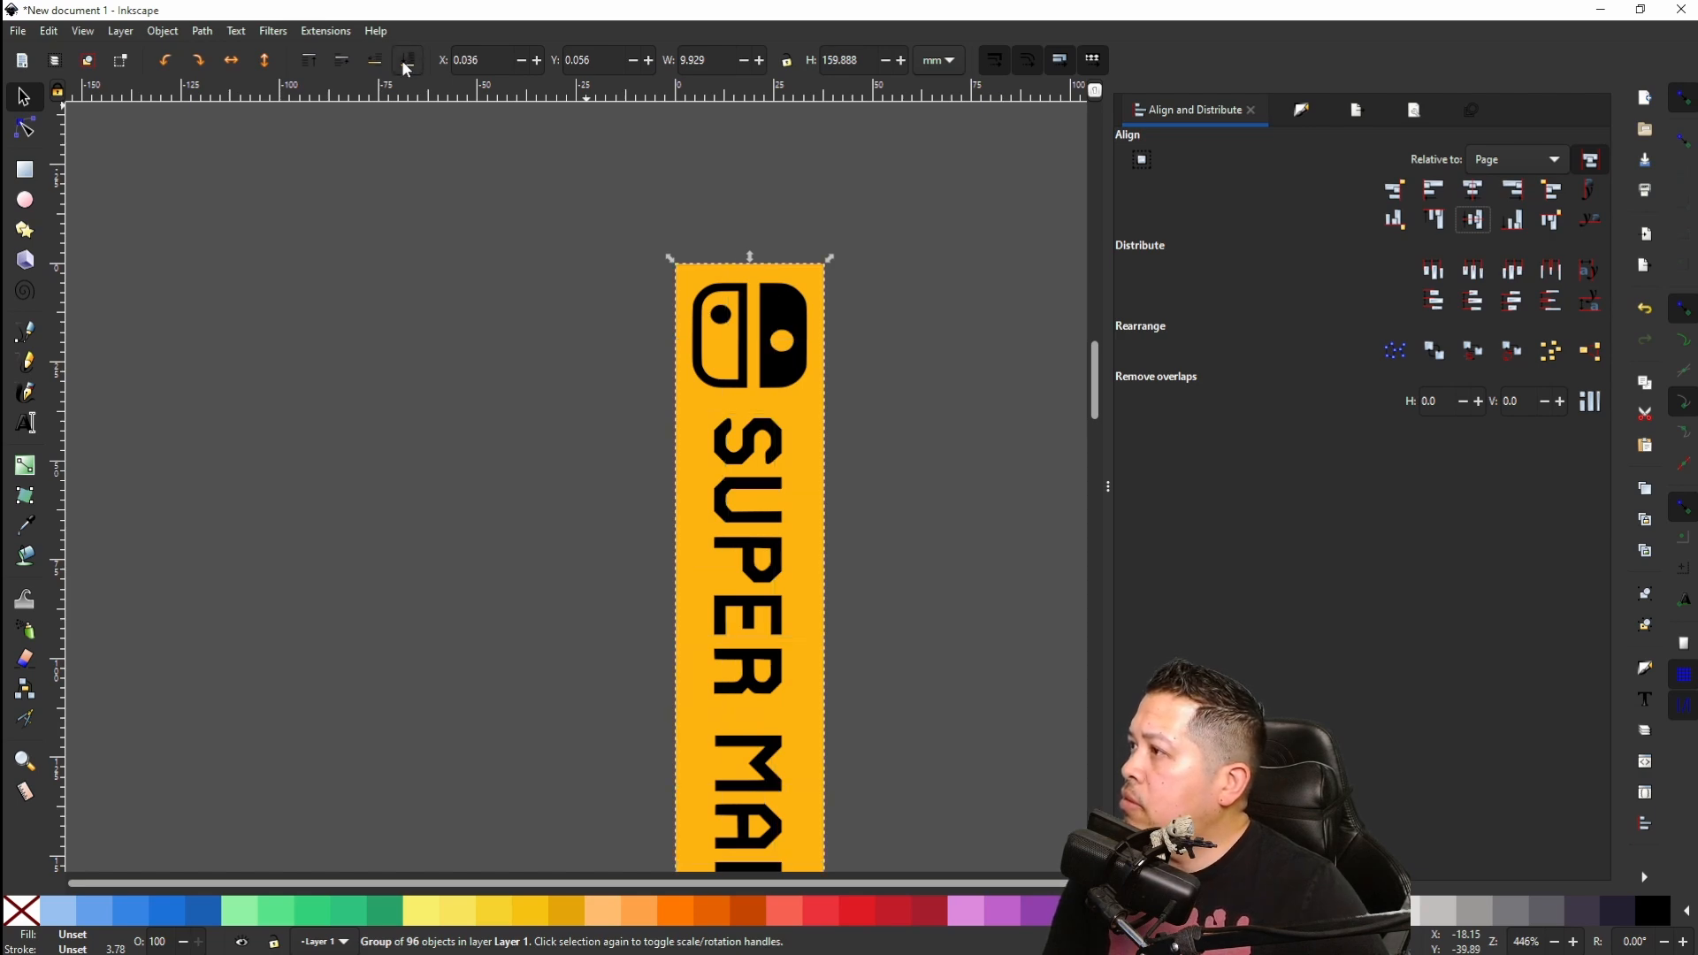
pyautogui.click(341, 62)
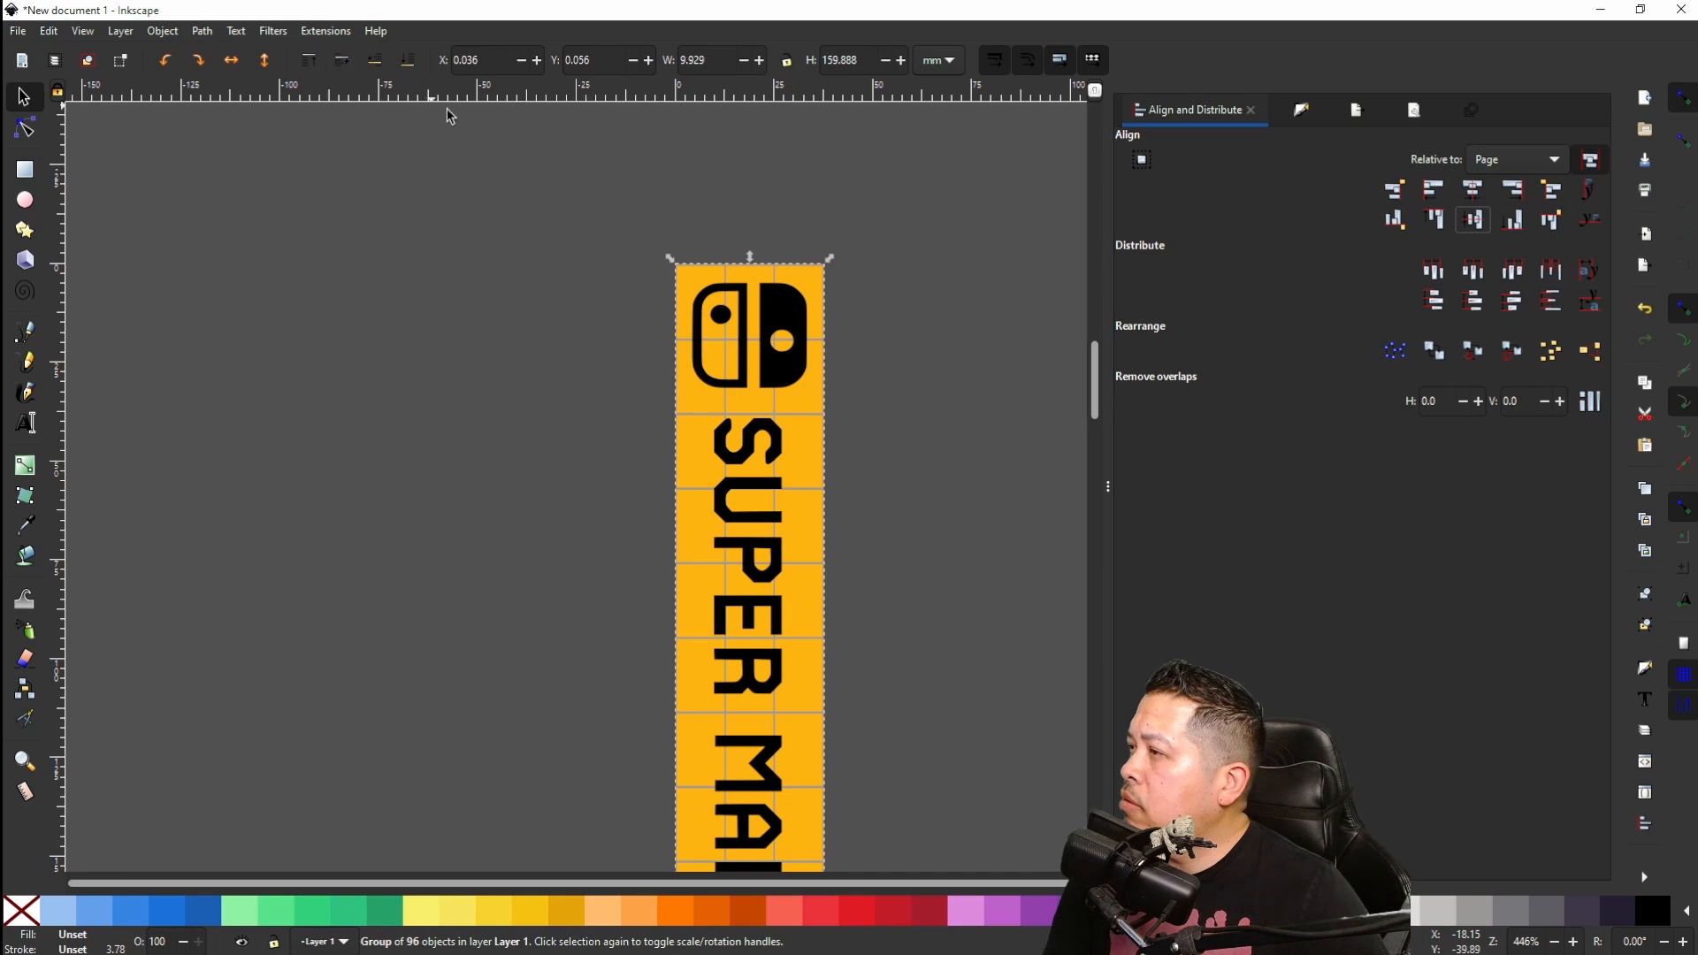
# Step: Check how the grid lines run behind the title, characters and Nintendo logo along the whole spine
pyautogui.scroll(-12, 976, 475)
pyautogui.scroll(-15, 975, 467)
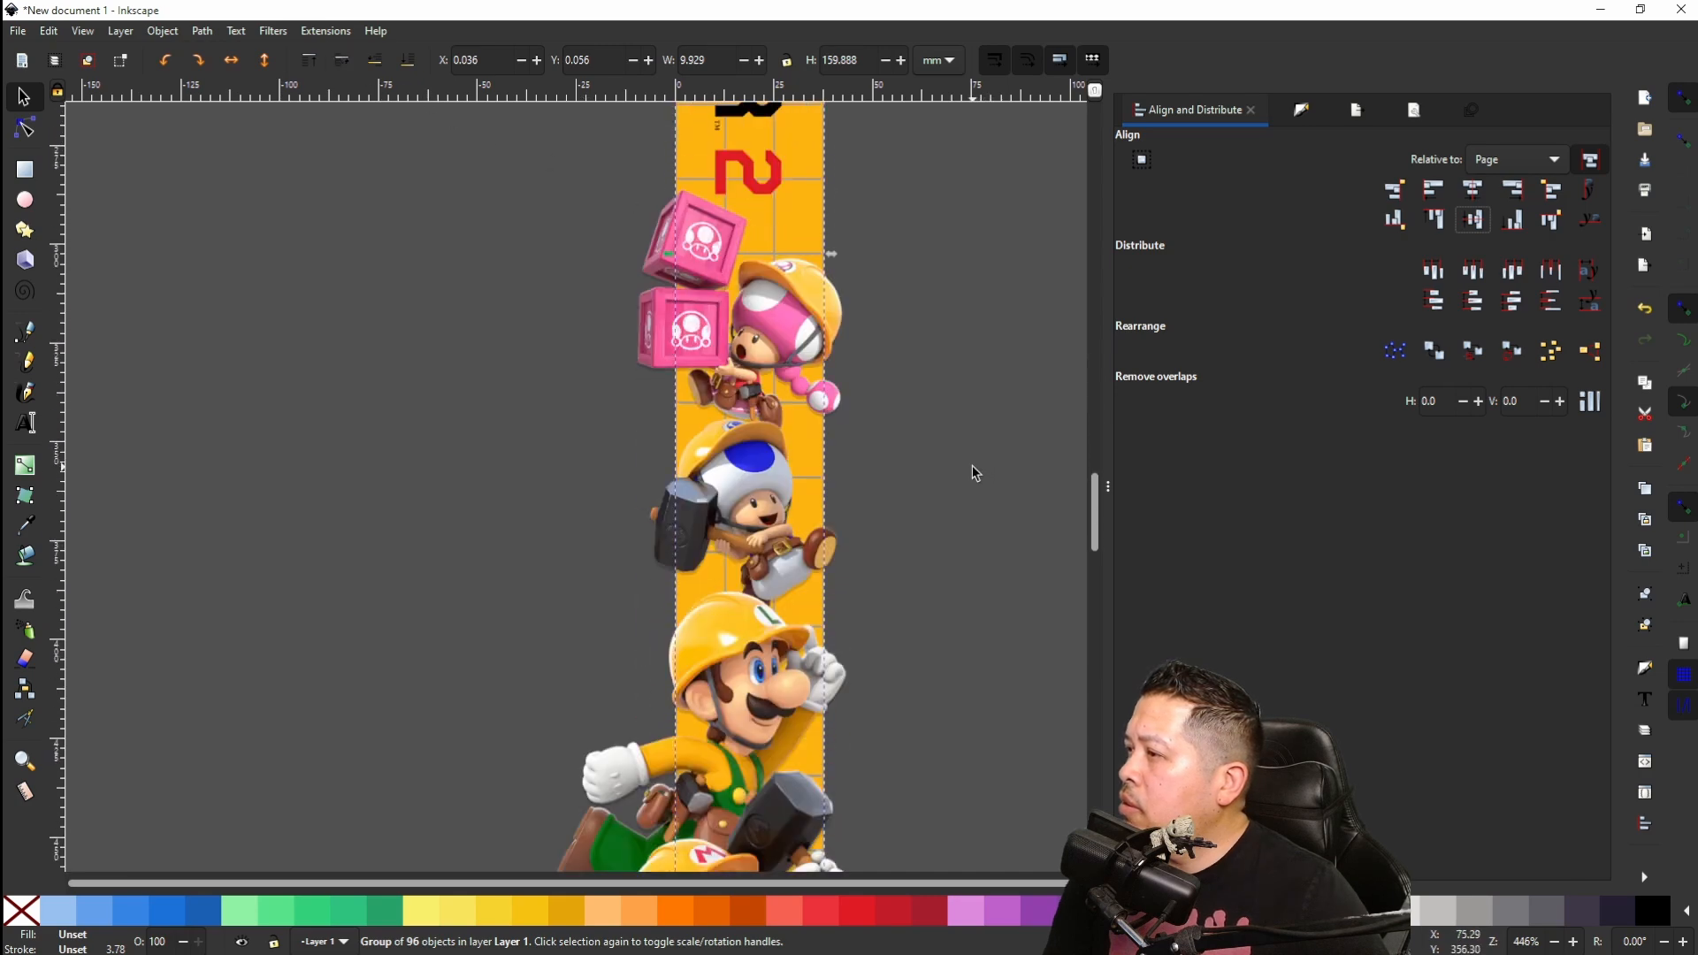
pyautogui.scroll(-3, 974, 473)
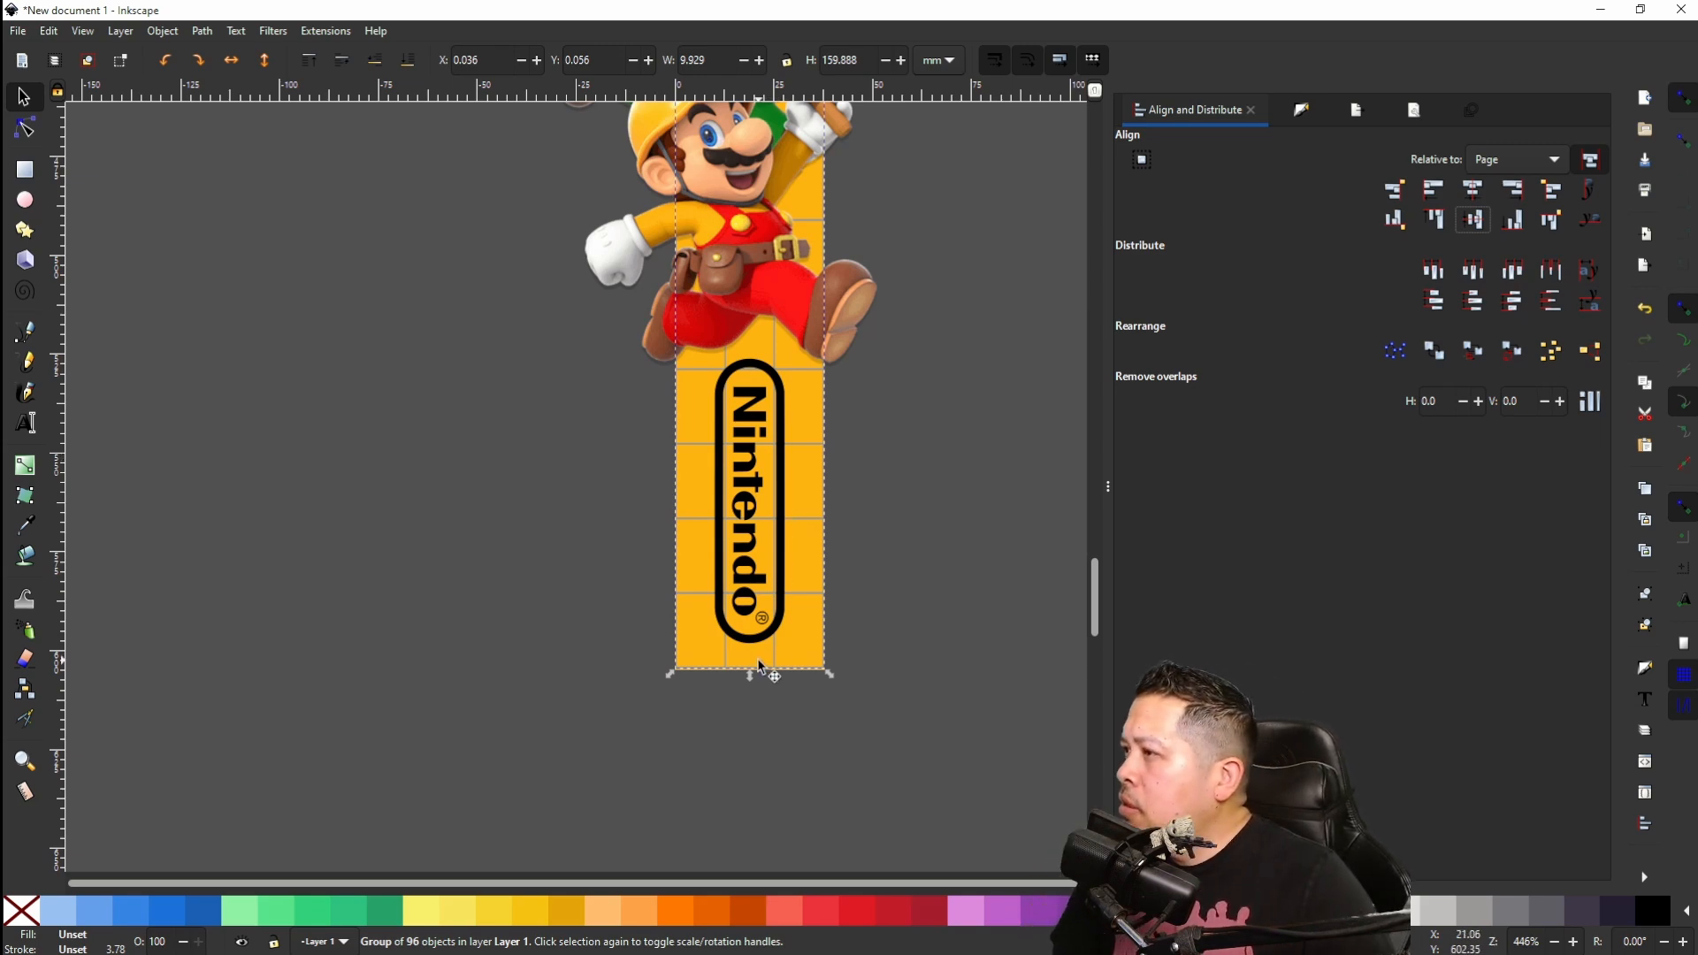
pyautogui.scroll(9, 751, 655)
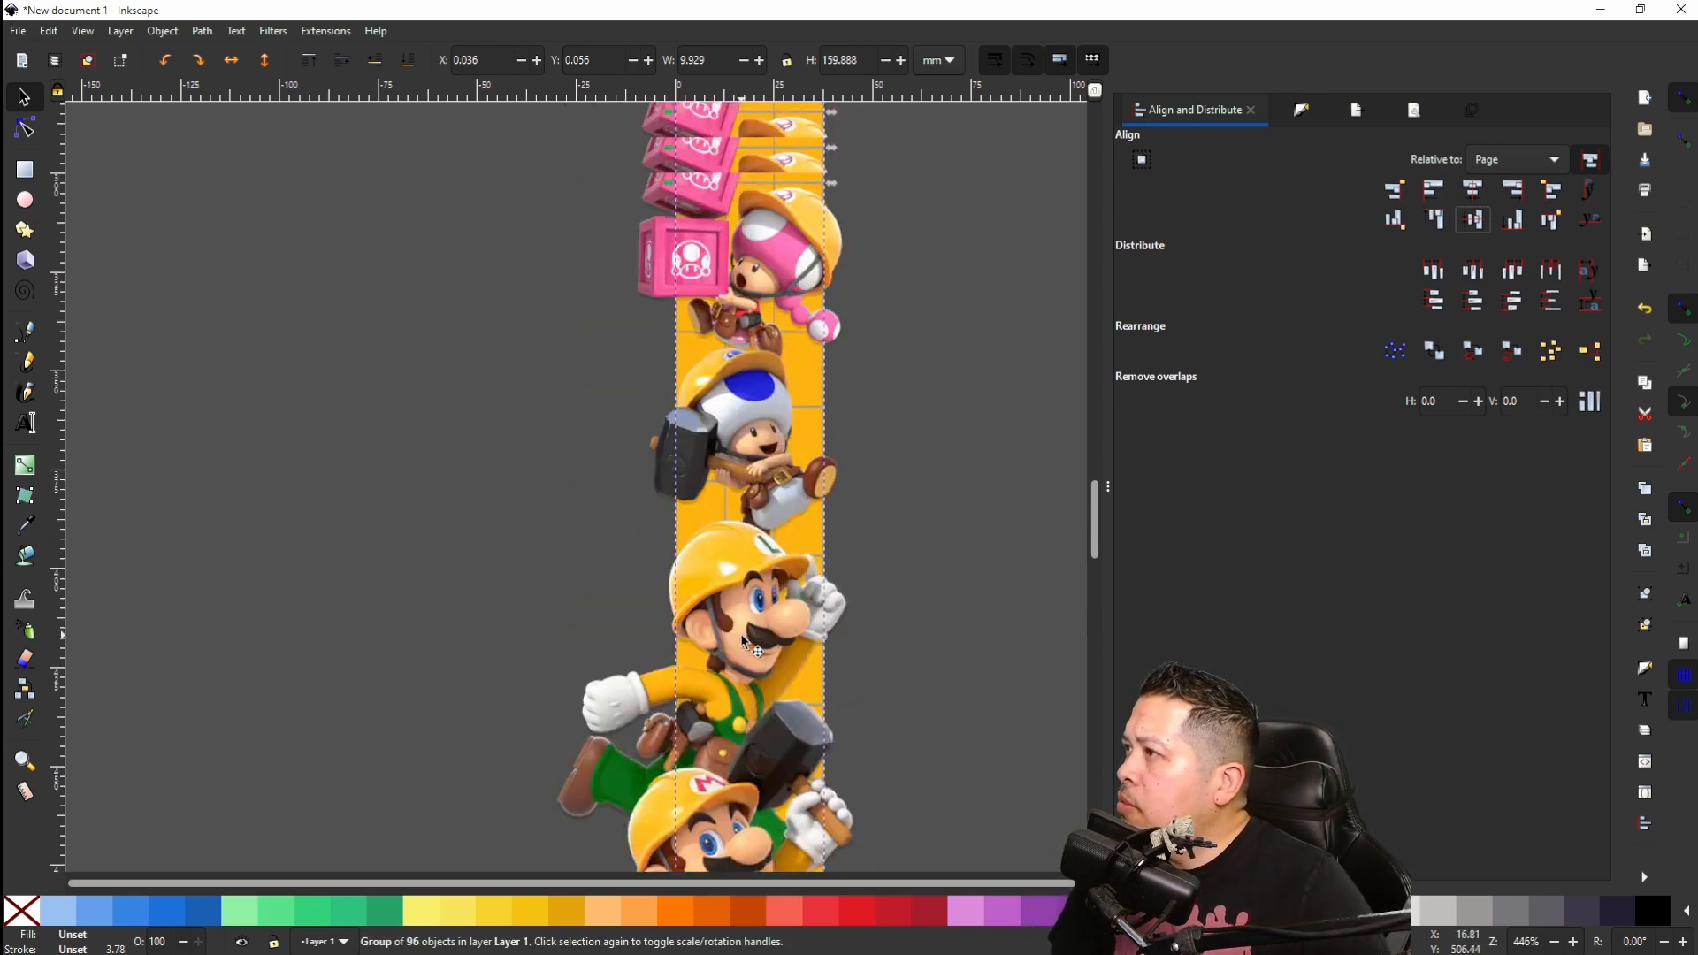
pyautogui.scroll(15, 745, 637)
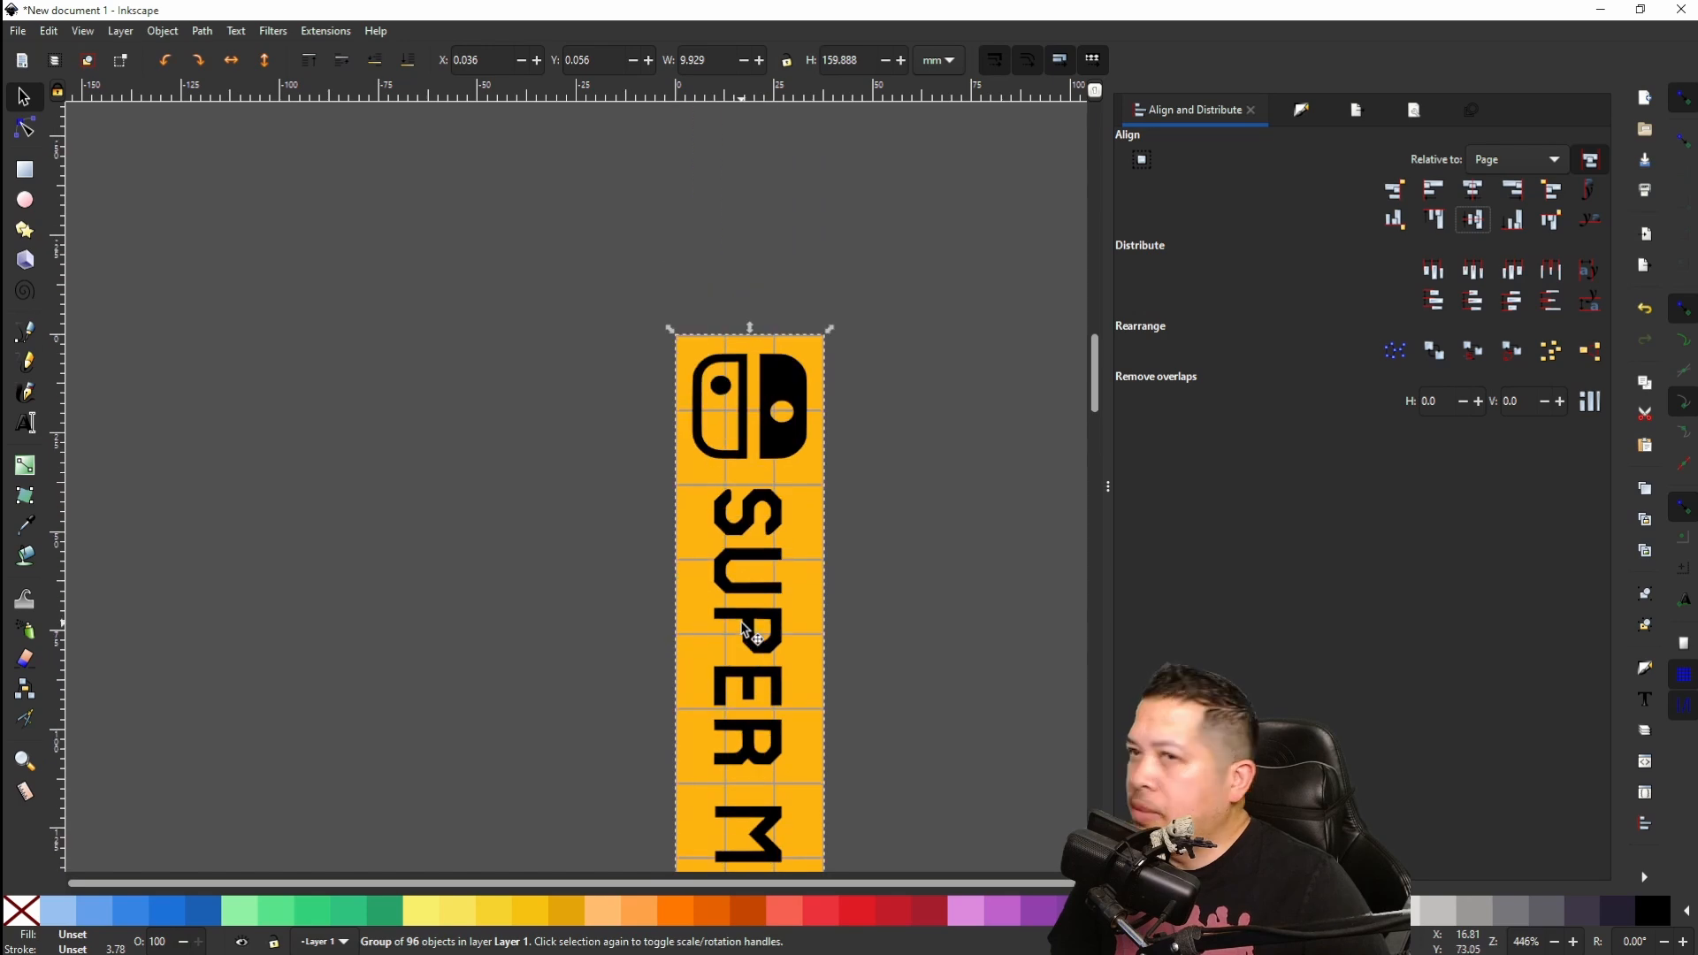
pyautogui.scroll(-17, 743, 629)
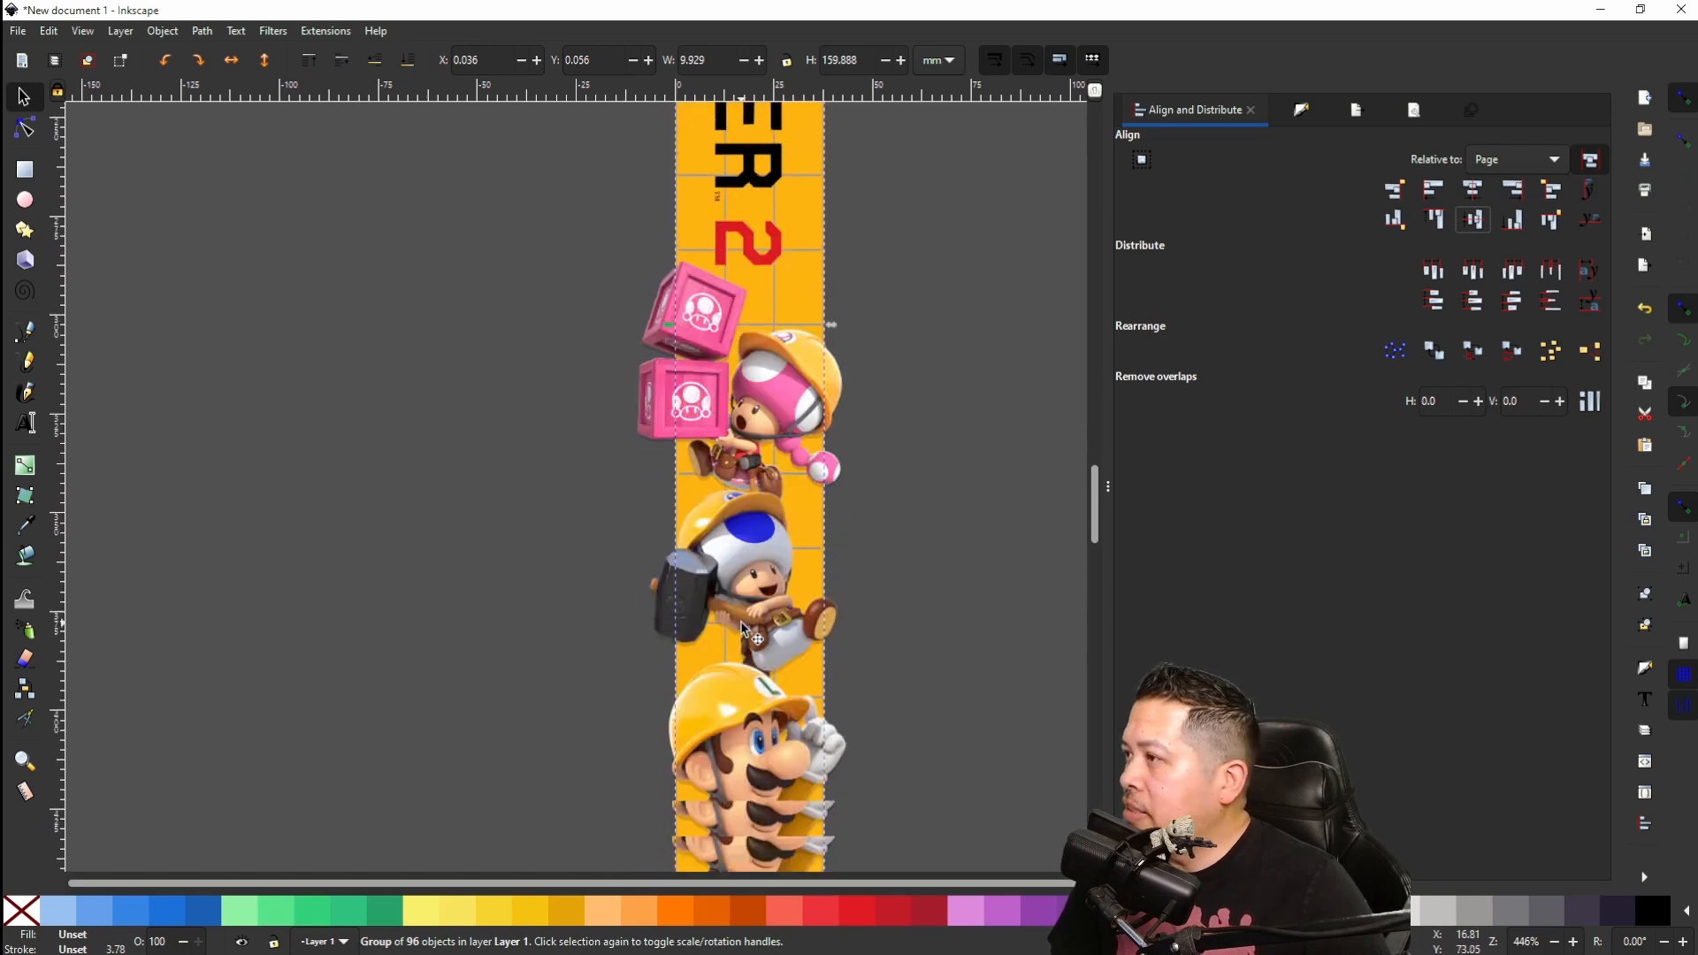
pyautogui.scroll(-12, 743, 624)
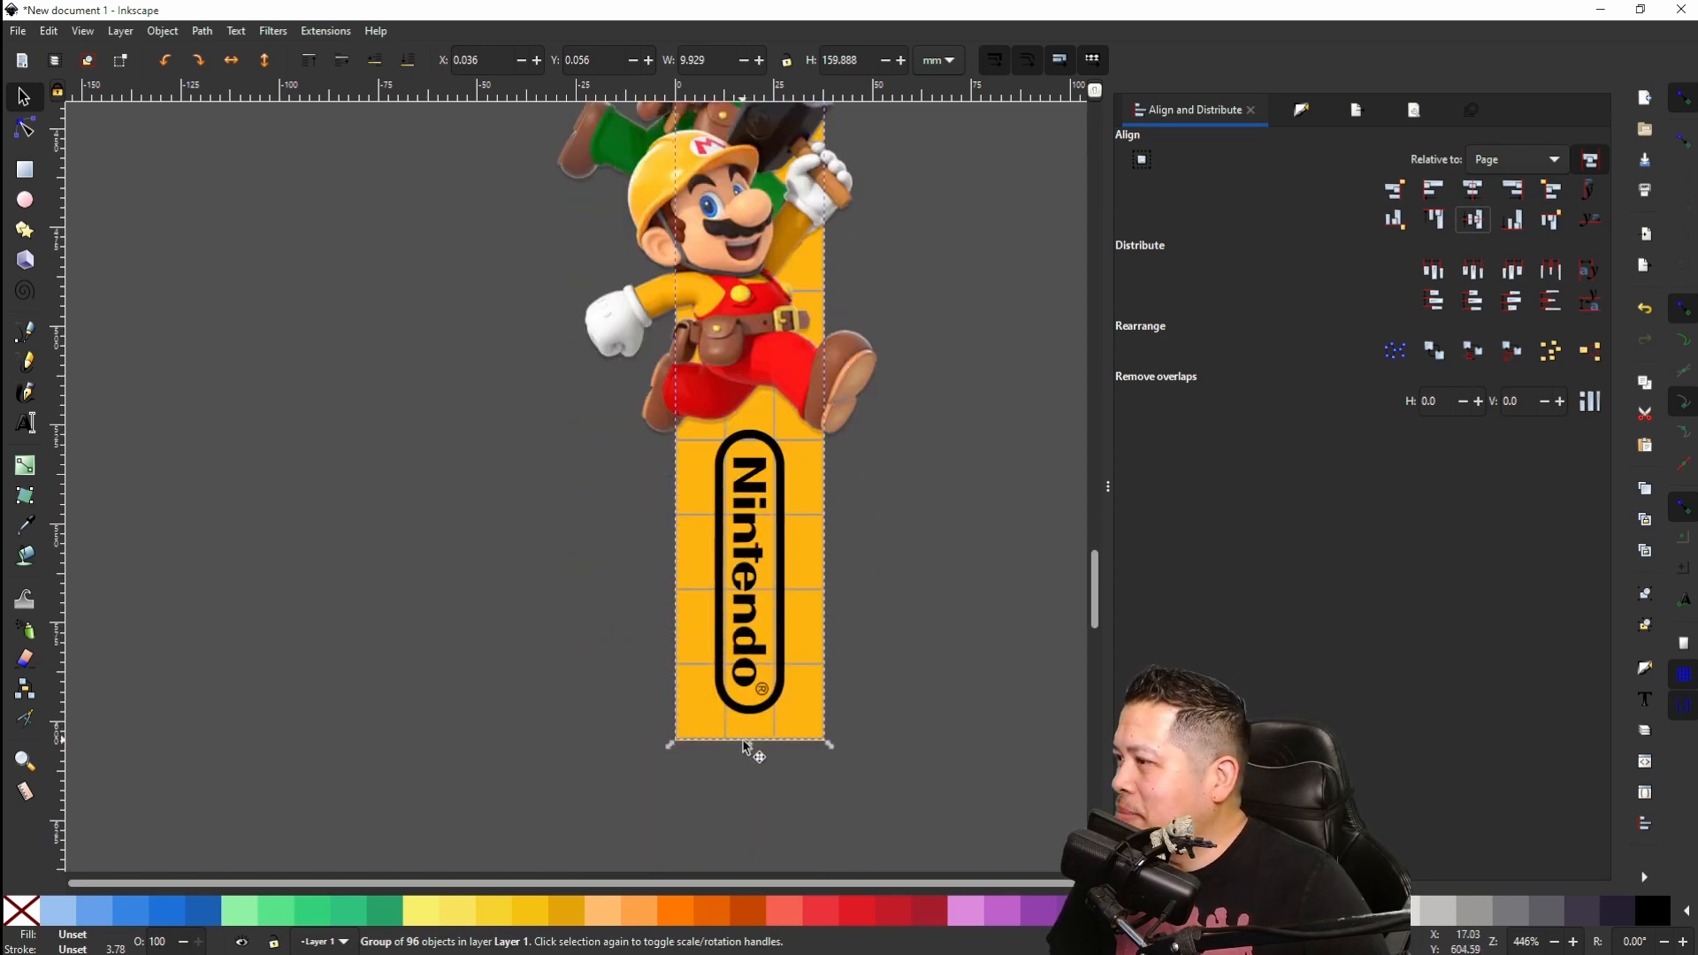
# Step: Shorten the grid group from its lower edge to about 134 mm high, ending behind the Mario figure
pyautogui.moveTo(749, 752); pyautogui.dragTo(793, 312)
pyautogui.scroll(20, 793, 311)
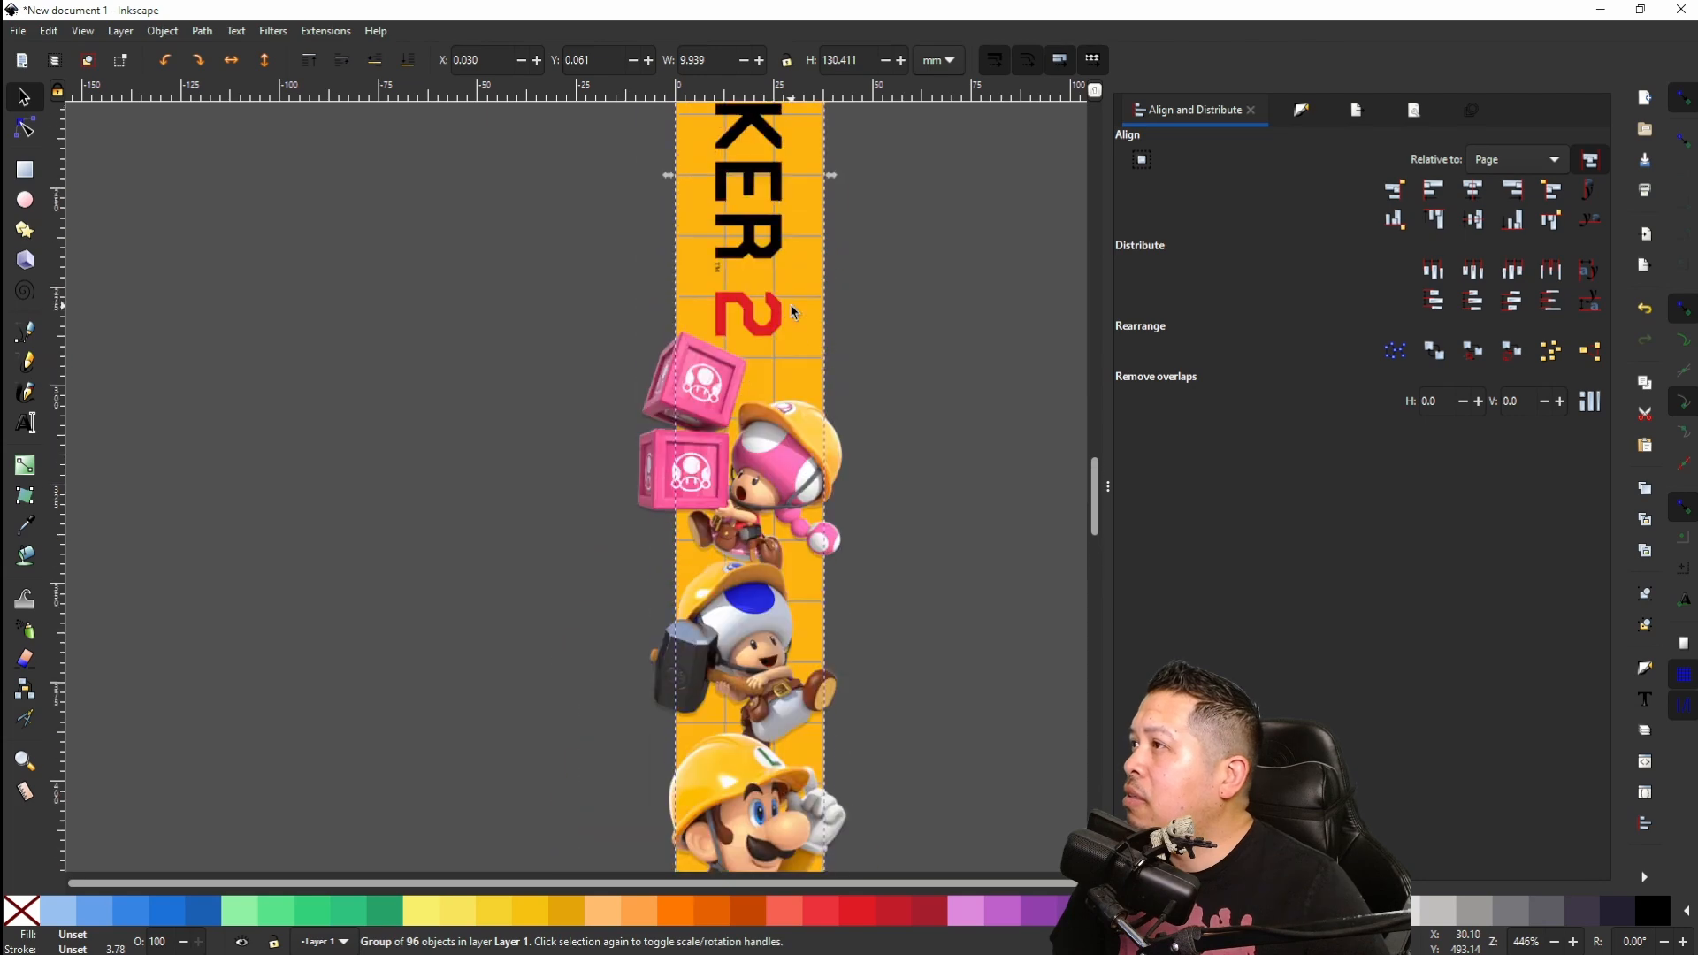
pyautogui.scroll(8, 793, 312)
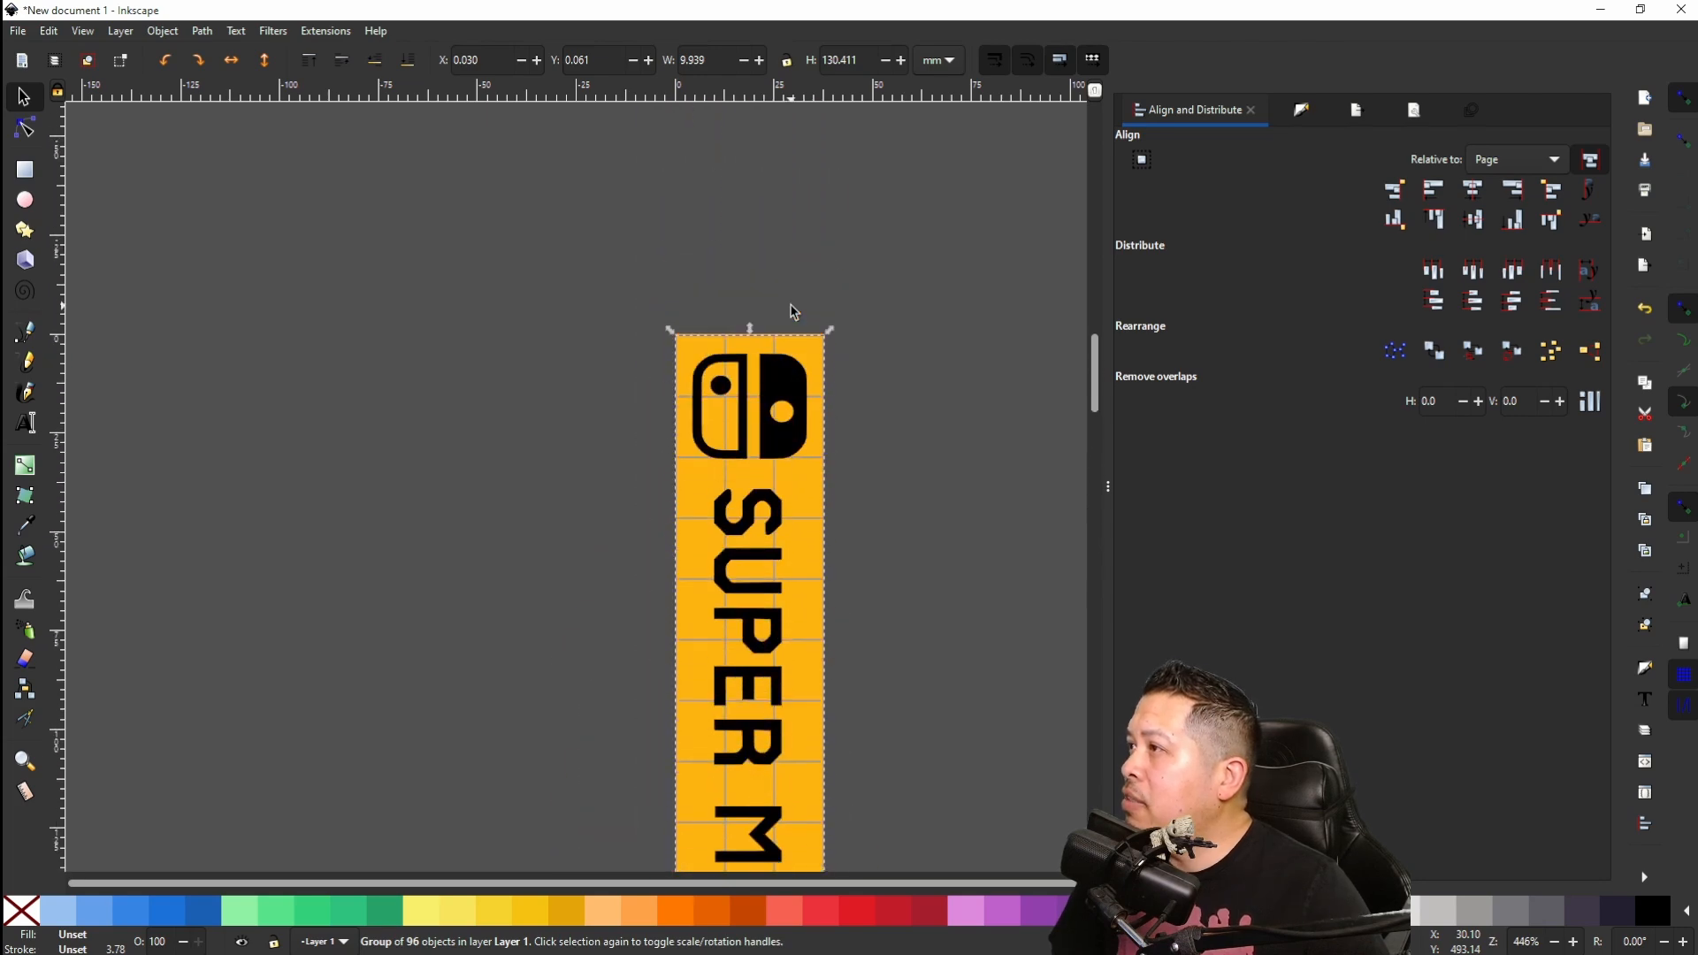
pyautogui.scroll(-20, 792, 308)
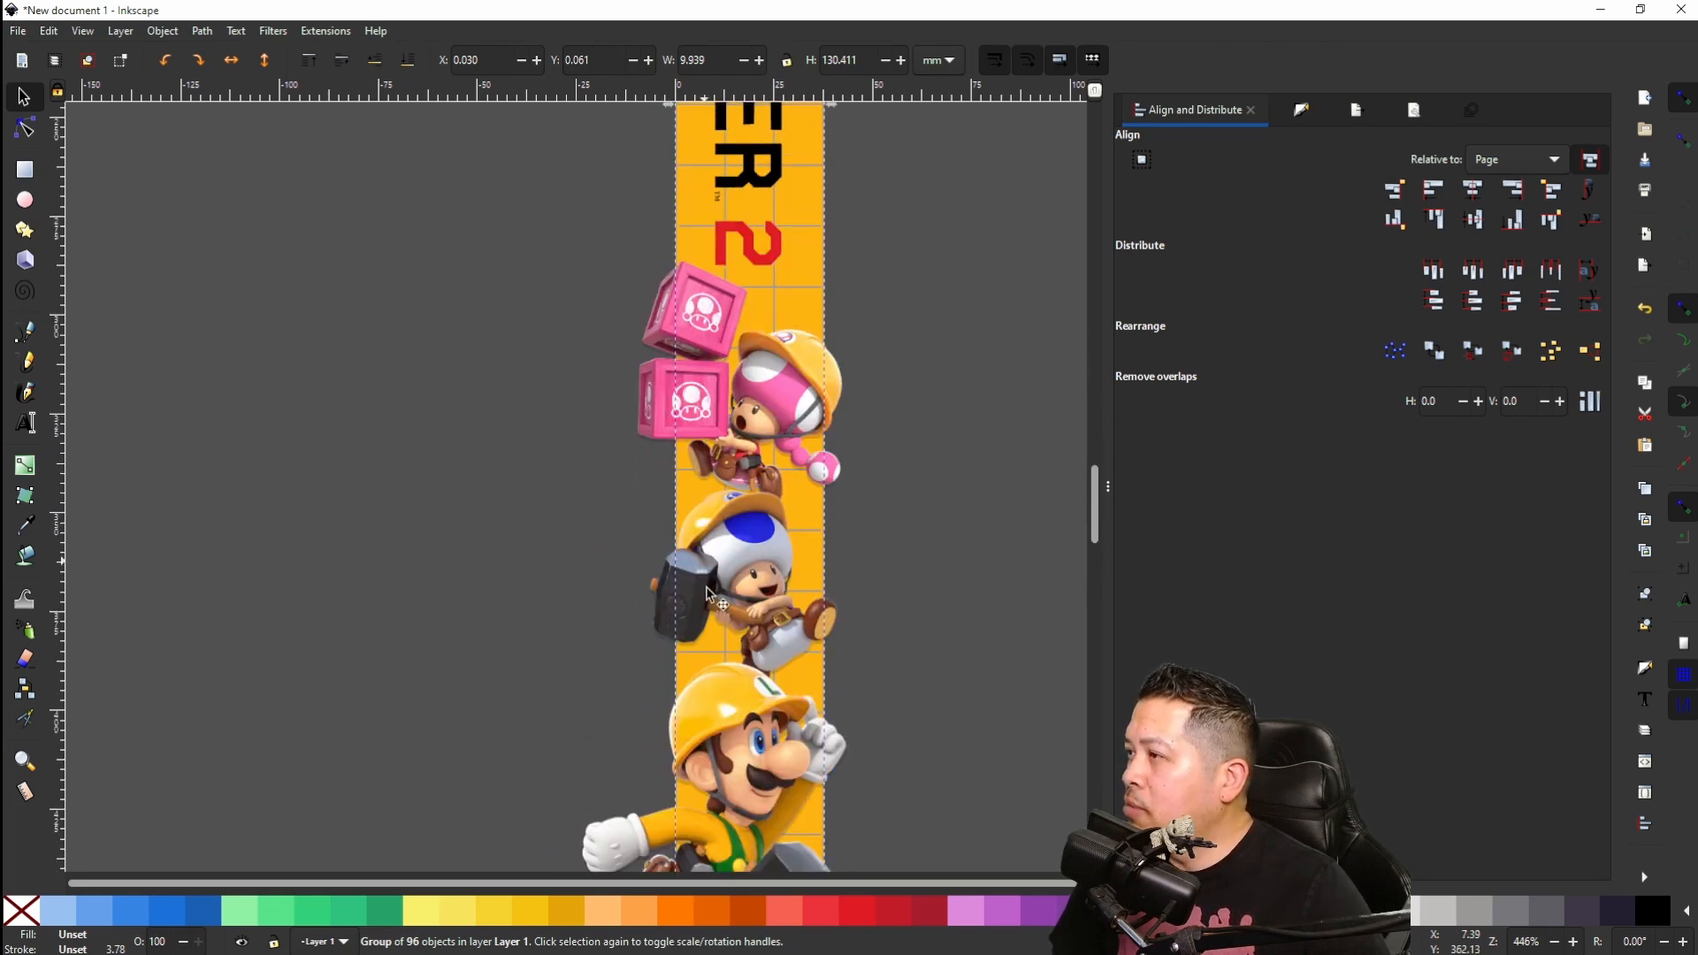
pyautogui.scroll(-10, 732, 739)
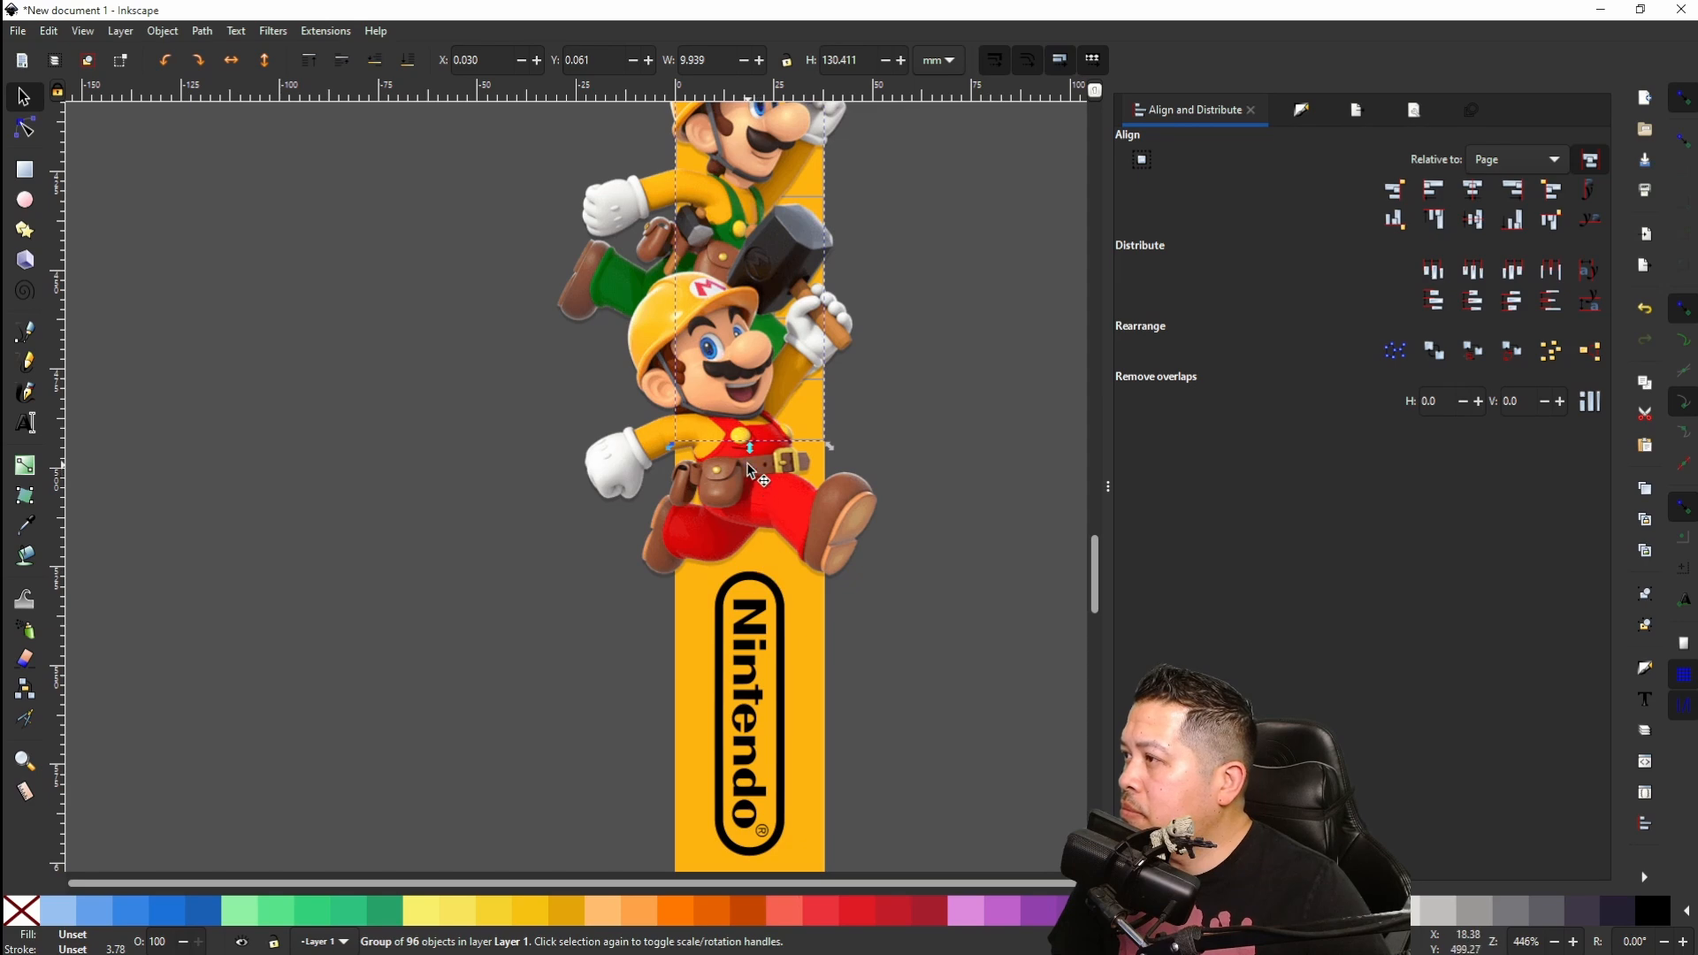
pyautogui.moveTo(753, 453); pyautogui.dragTo(751, 507)
# Step: Inspect the shortened grid's spacing and lower edge along the full length of the spine
pyautogui.scroll(-15, 750, 503)
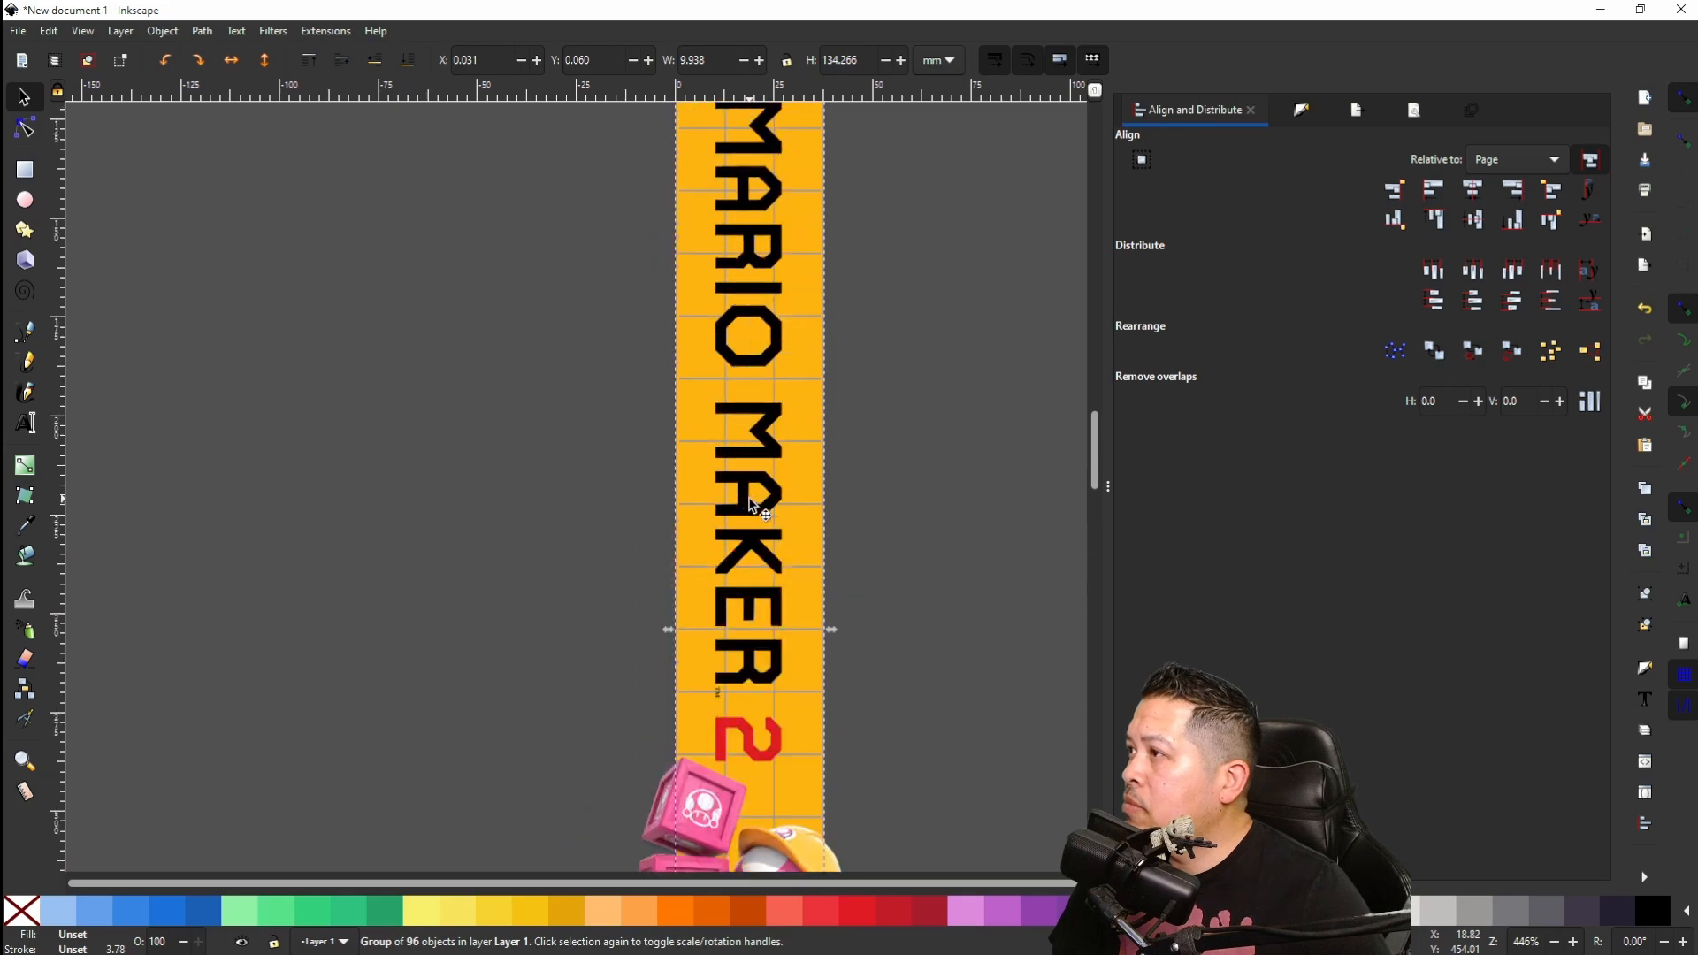
pyautogui.scroll(15, 750, 499)
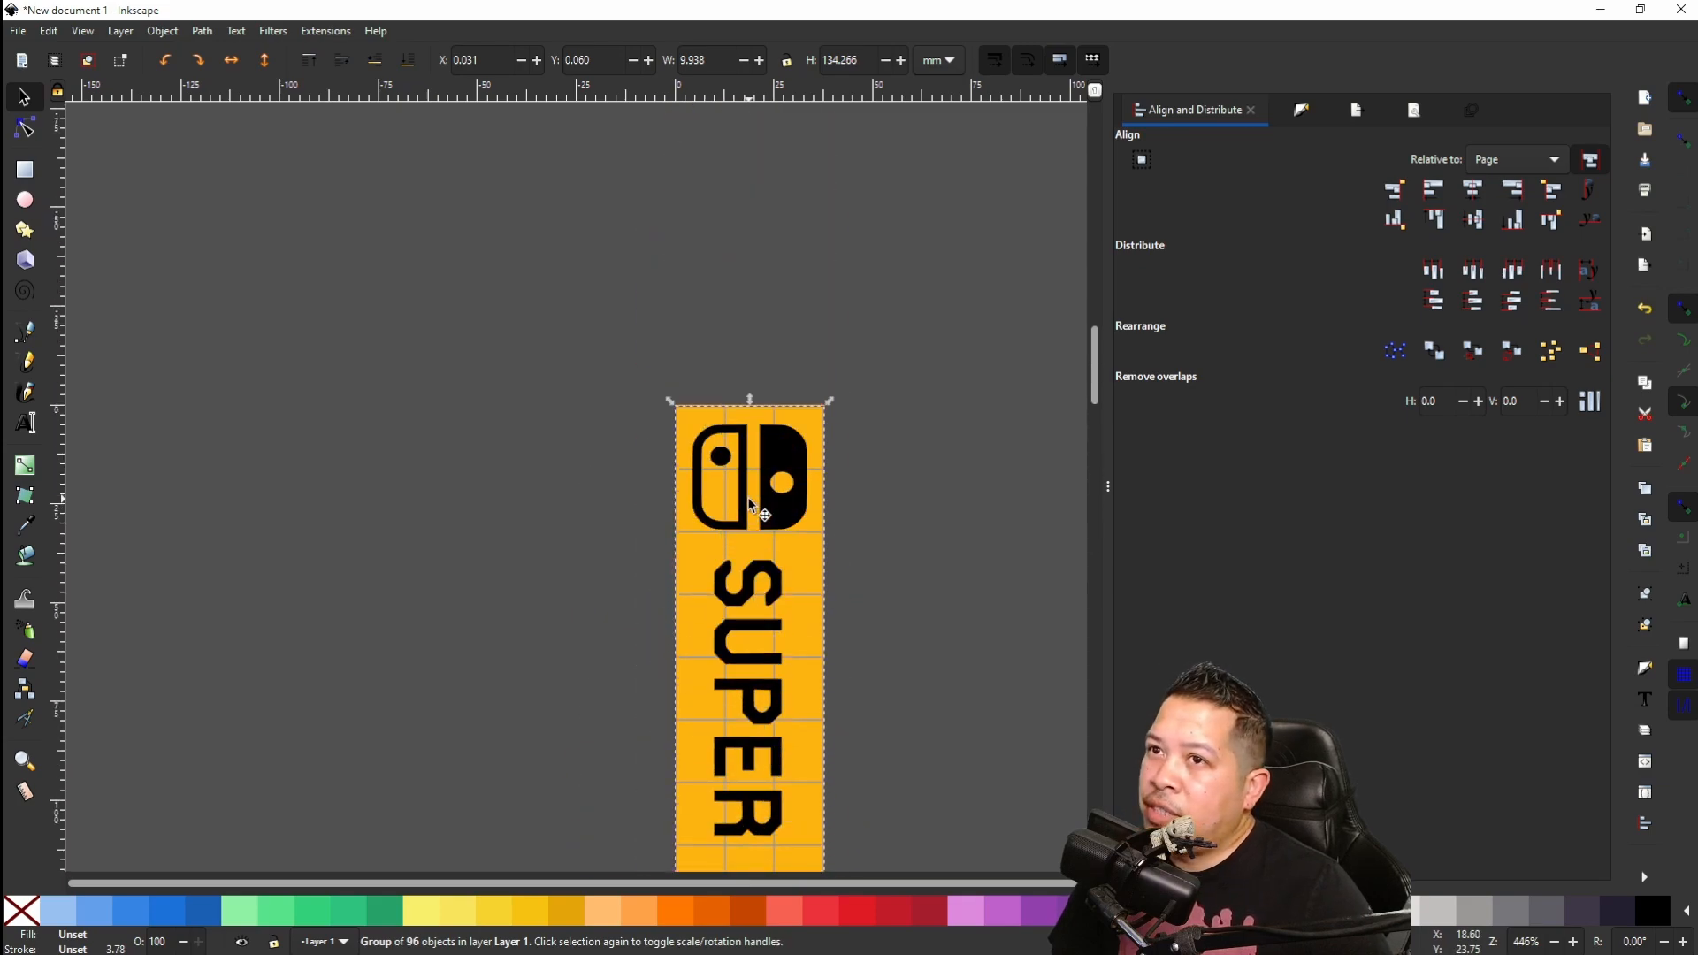
pyautogui.scroll(-20, 749, 499)
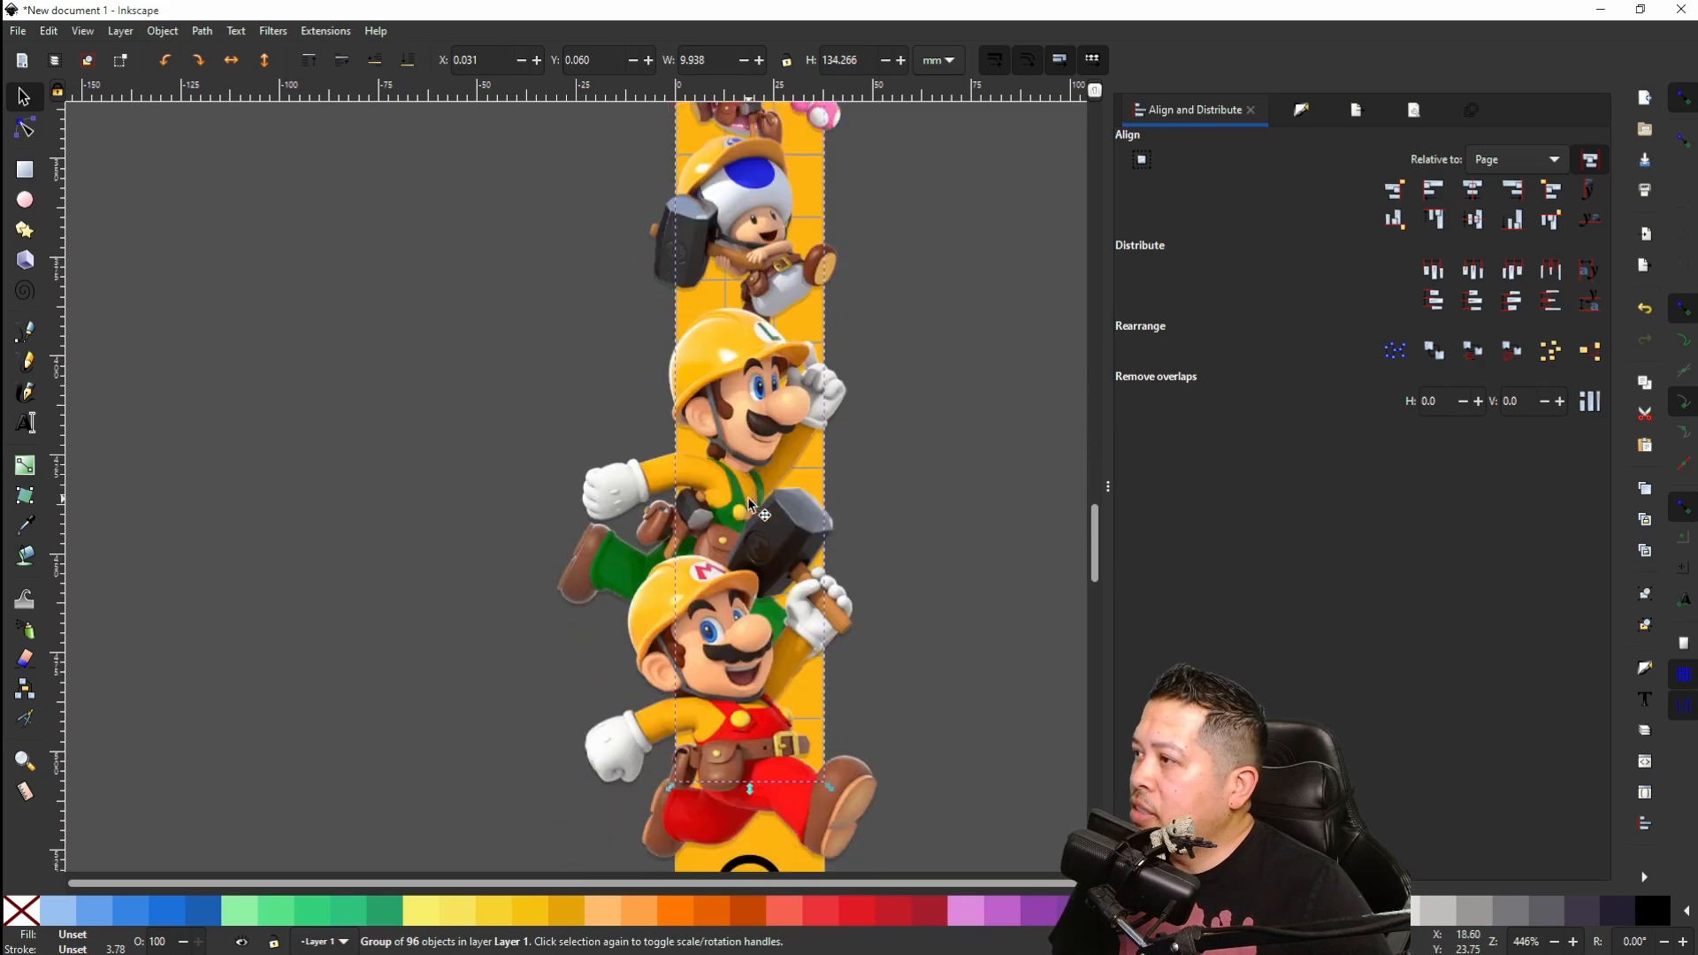
pyautogui.scroll(-10, 749, 499)
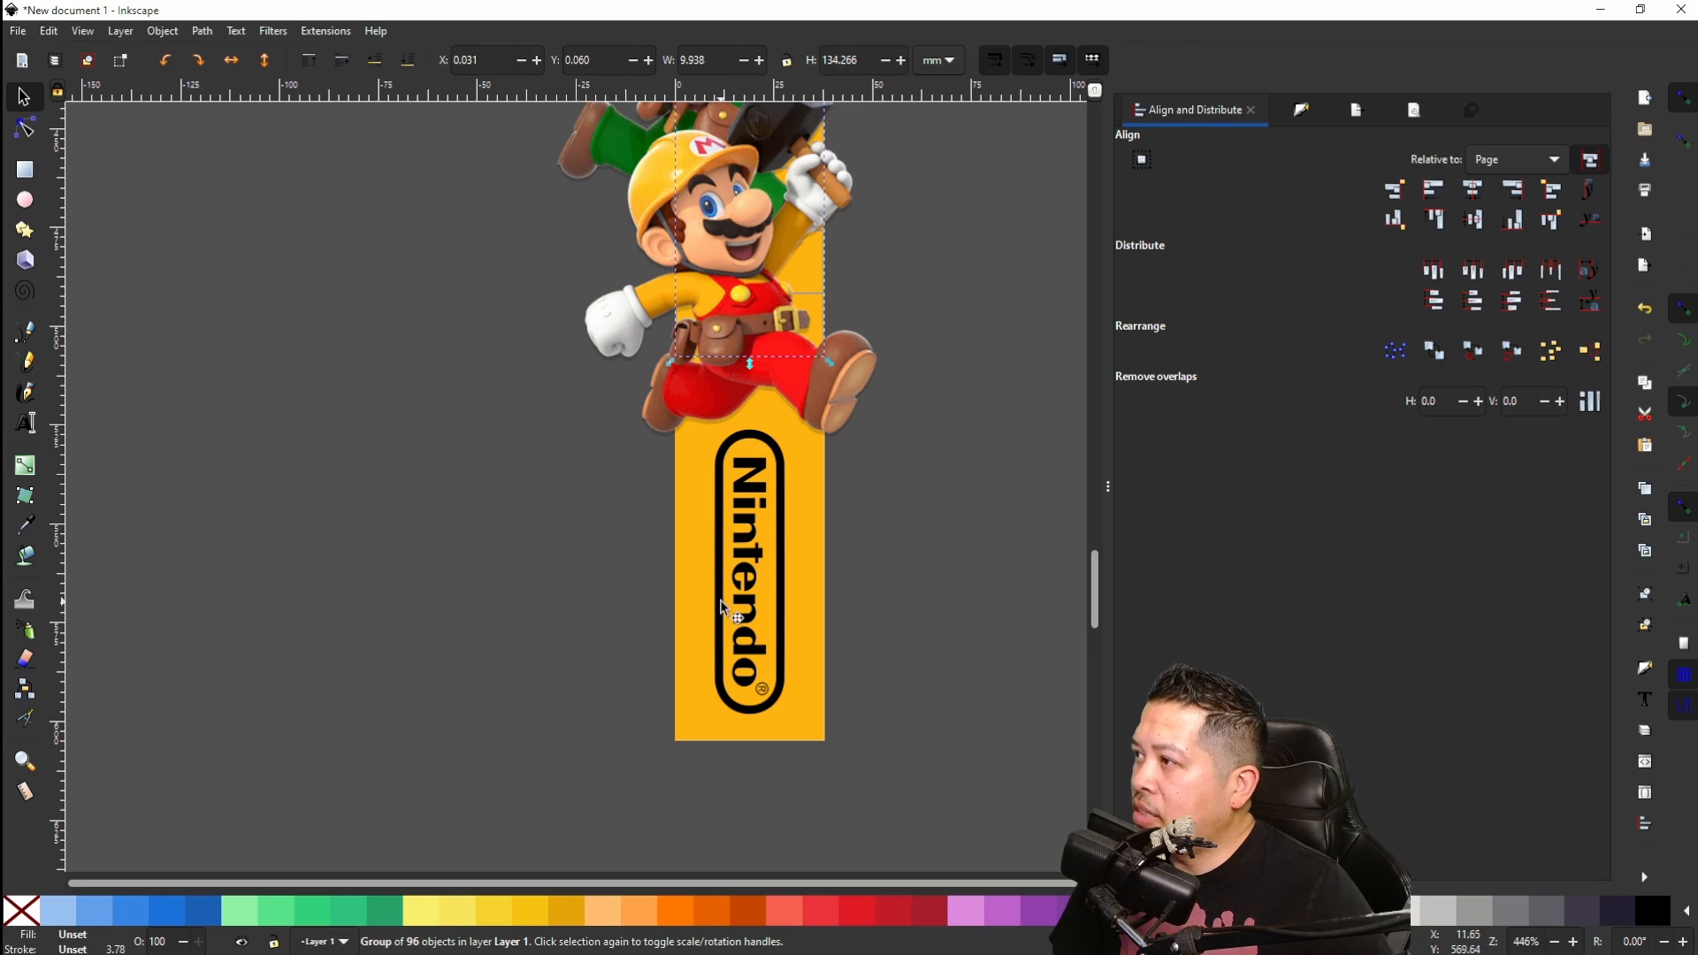
pyautogui.scroll(8, 715, 600)
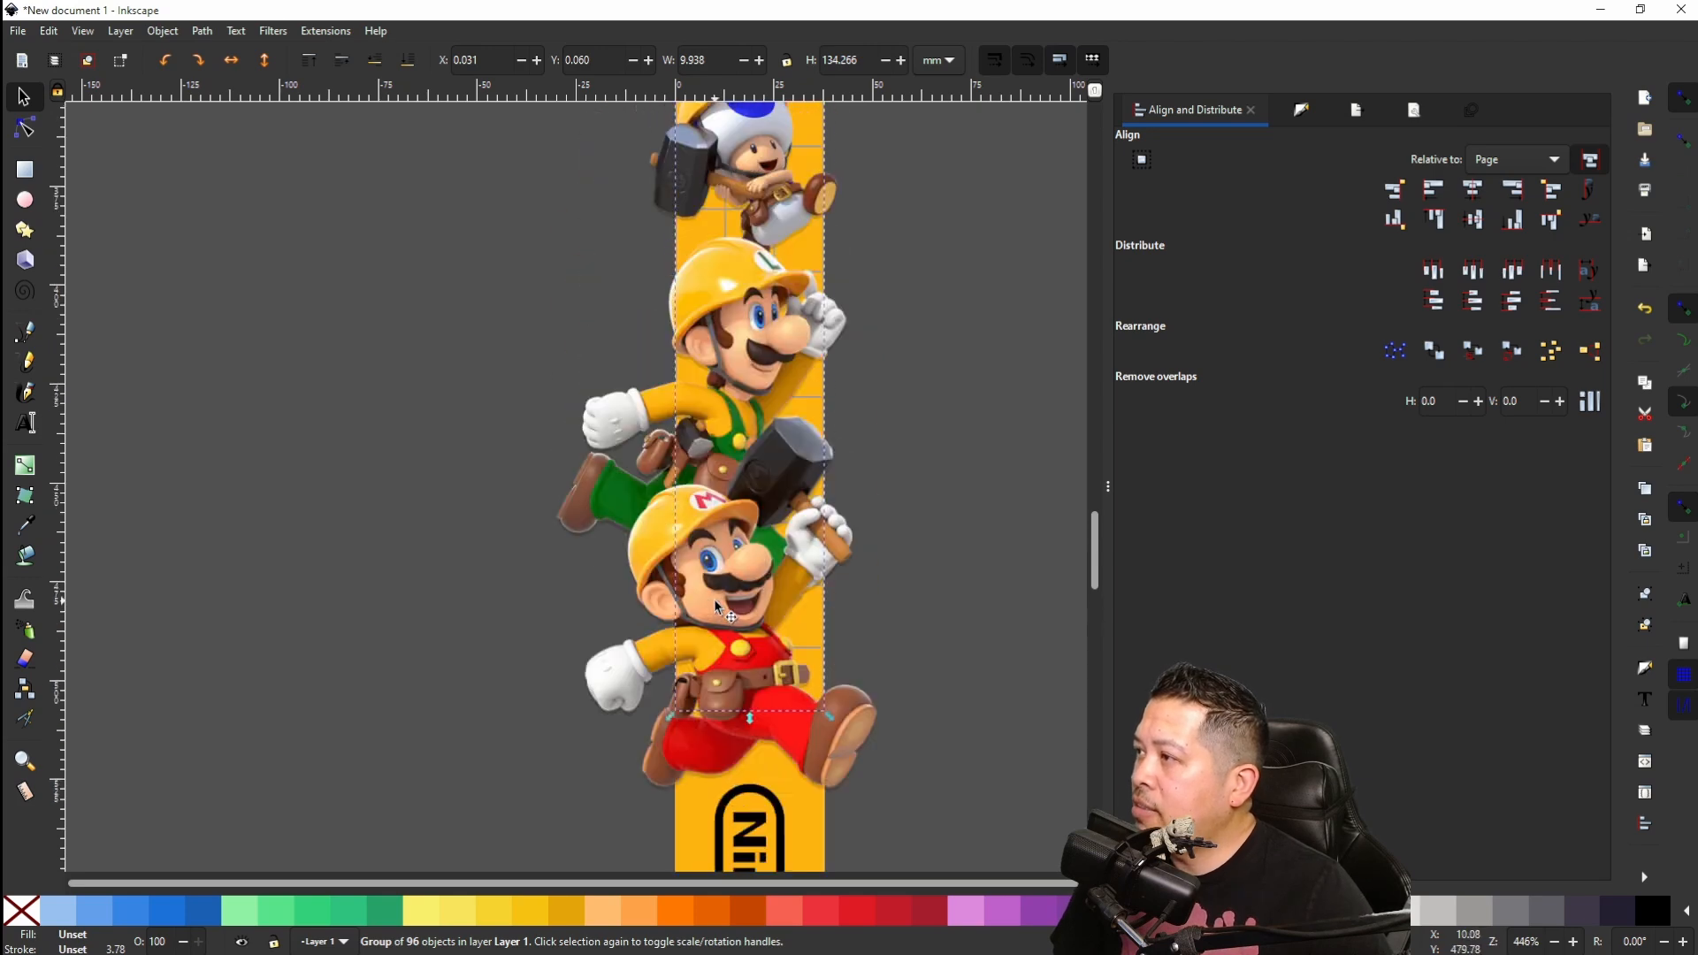
pyautogui.scroll(-8, 714, 598)
pyautogui.scroll(8, 714, 598)
pyautogui.scroll(20, 713, 598)
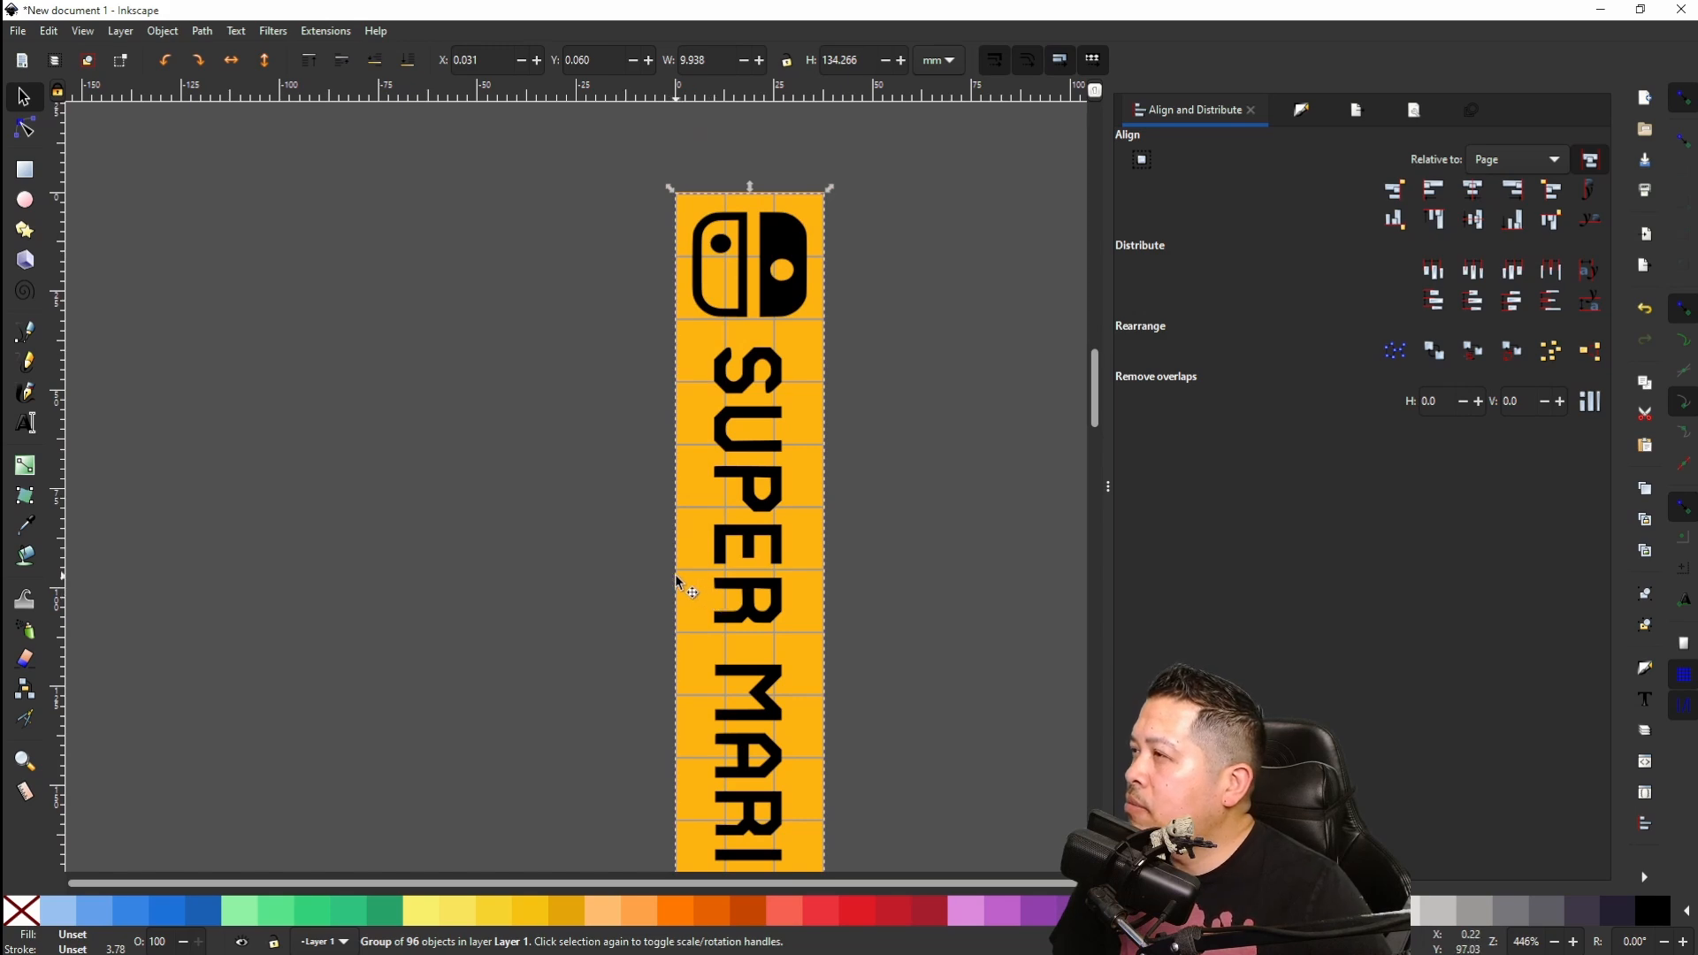
pyautogui.scroll(-20, 679, 584)
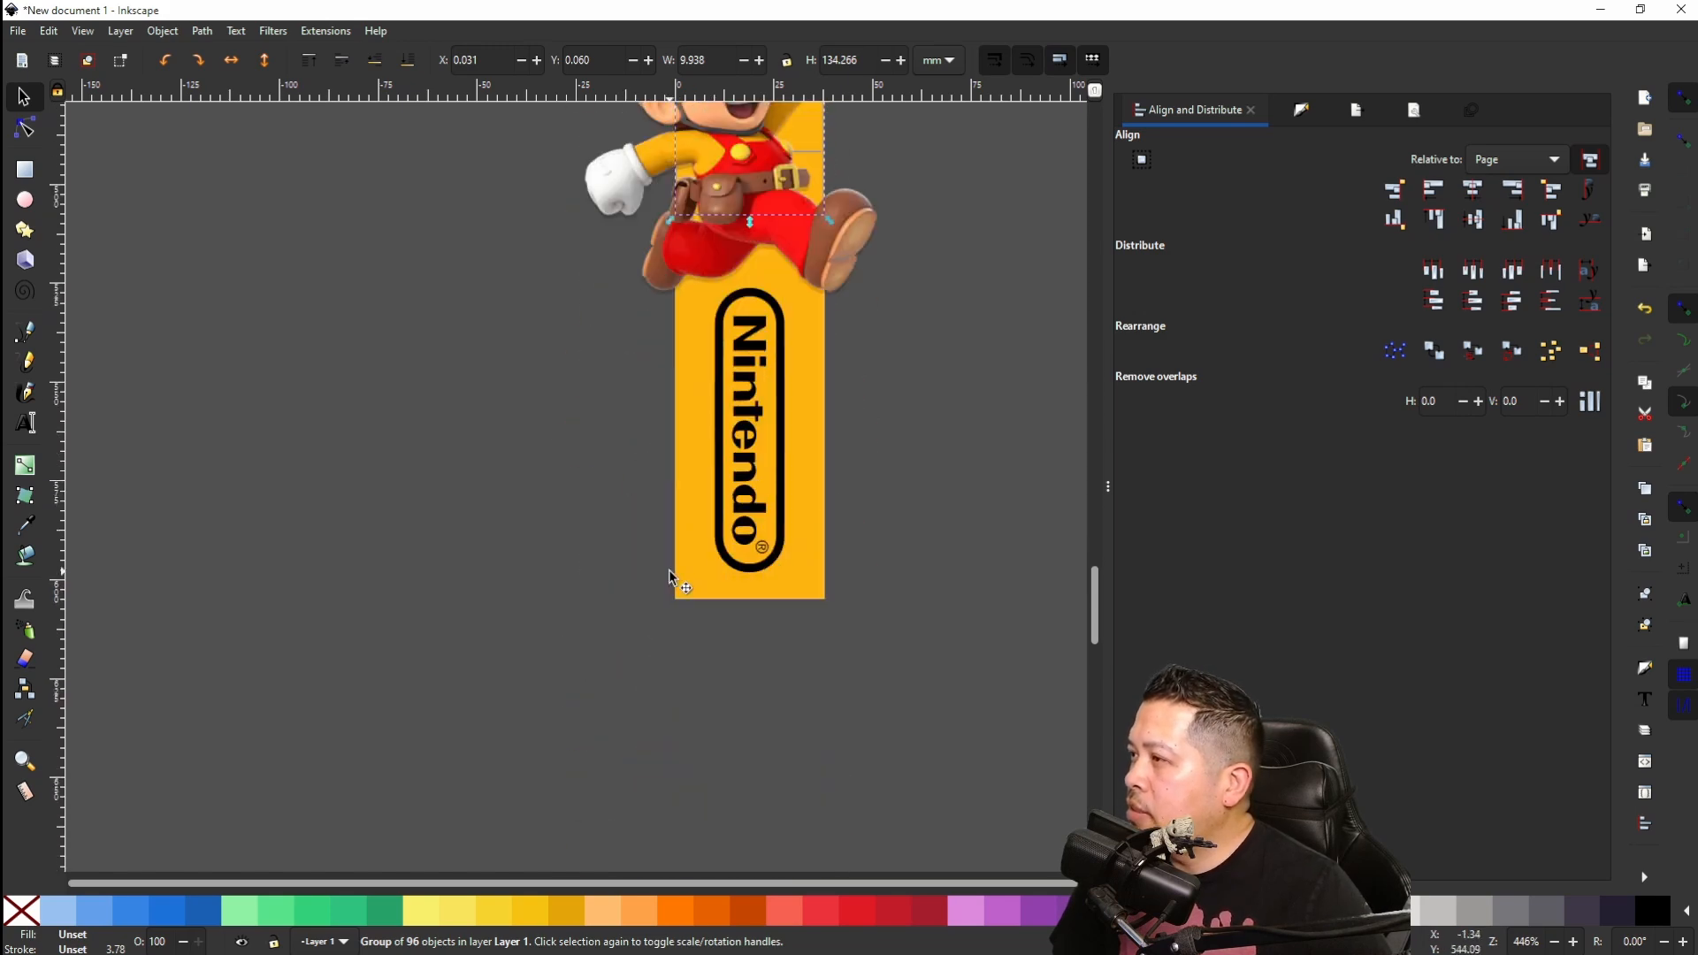
pyautogui.scroll(10, 672, 580)
pyautogui.scroll(8, 670, 577)
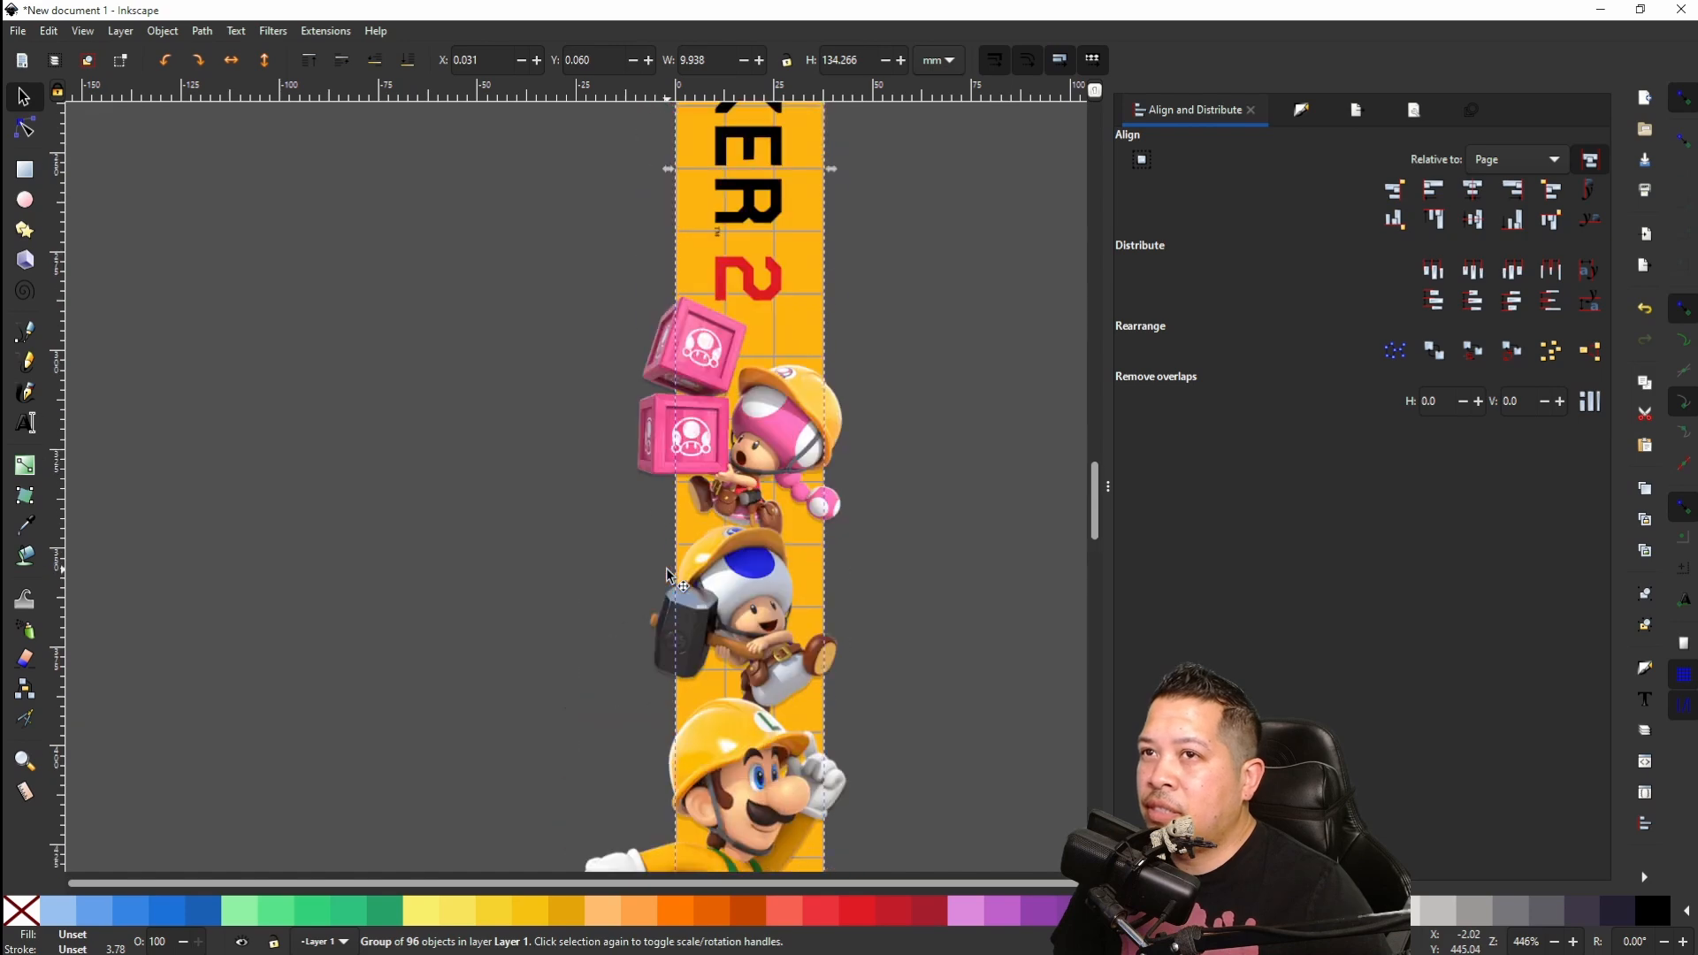
pyautogui.scroll(10, 670, 576)
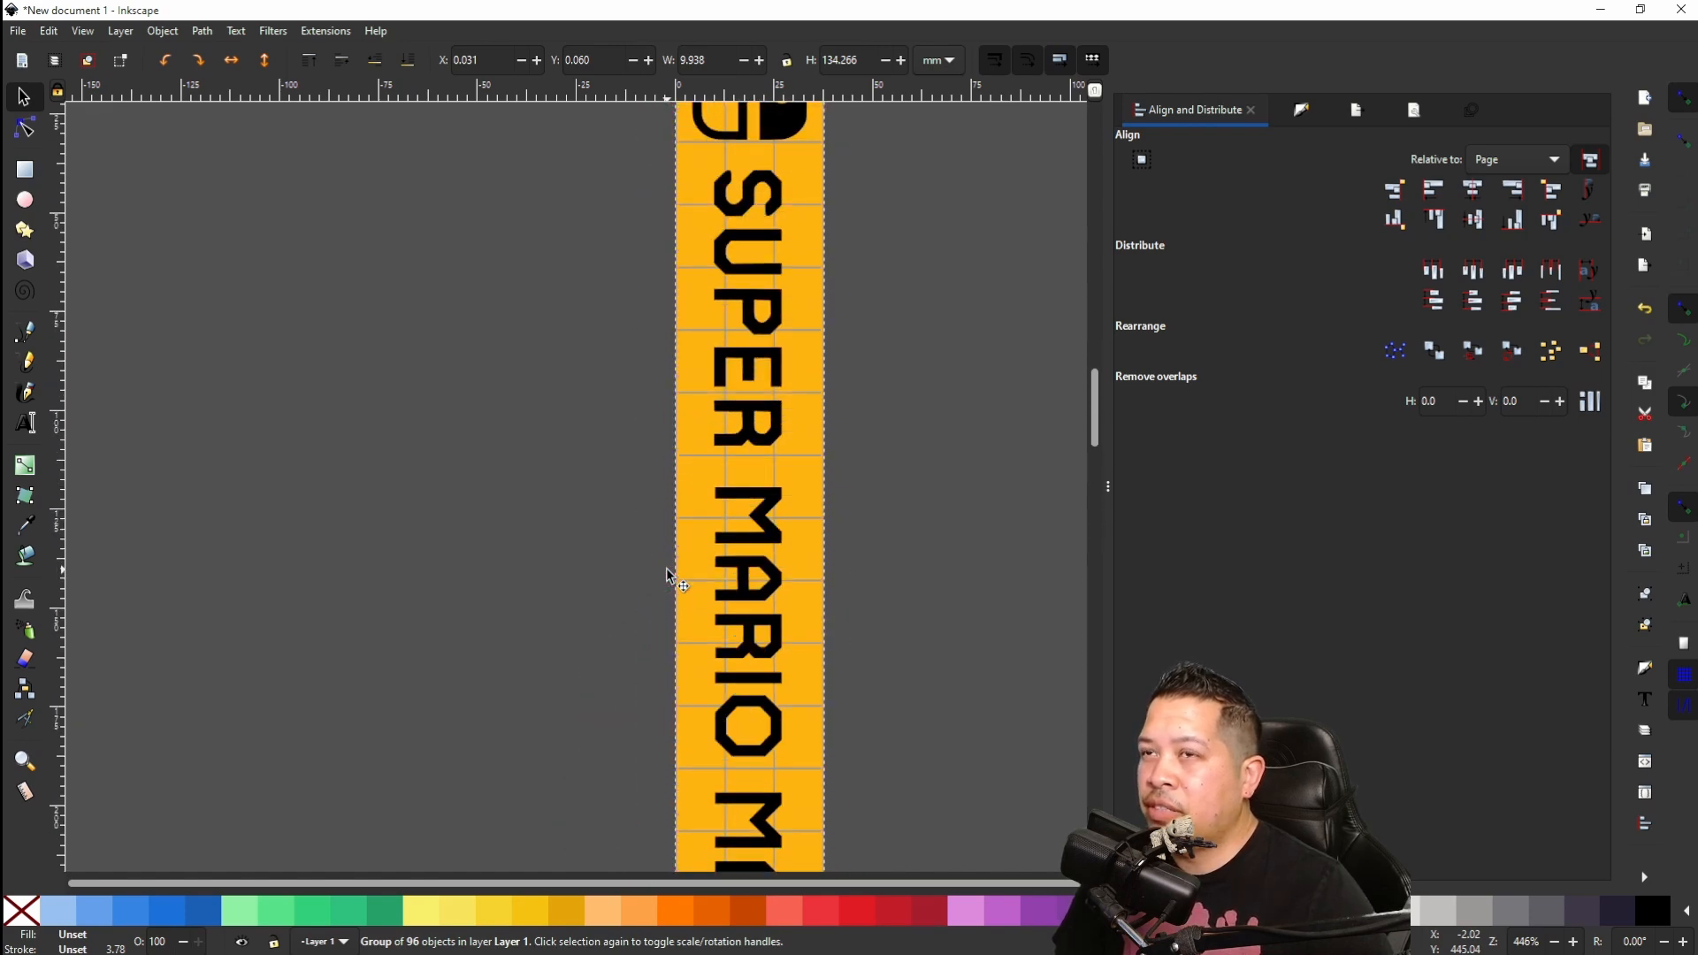
pyautogui.scroll(4, 612, 522)
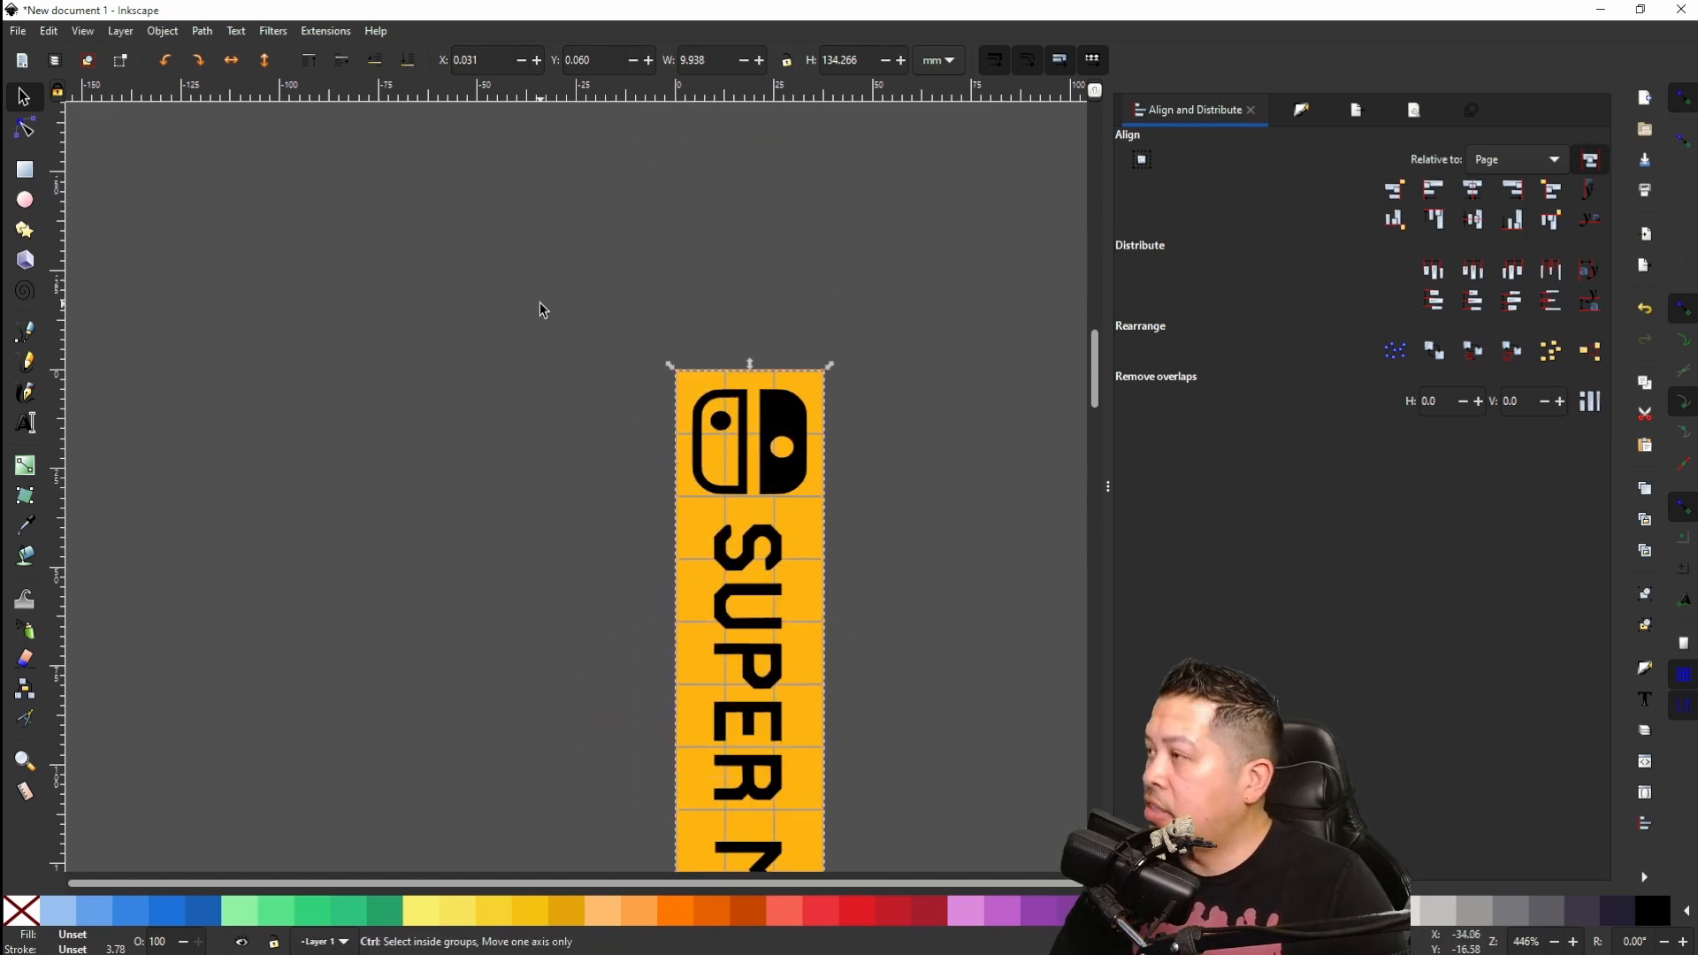
# Step: Select all the spine artwork, including background, grid, characters, title and logos, and group it into one object
pyautogui.keyDown('ctrl'); pyautogui.scroll(-6, 539, 310); pyautogui.keyUp('ctrl')
pyautogui.keyDown('ctrl'); pyautogui.scroll(2, 543, 309); pyautogui.keyUp('ctrl')
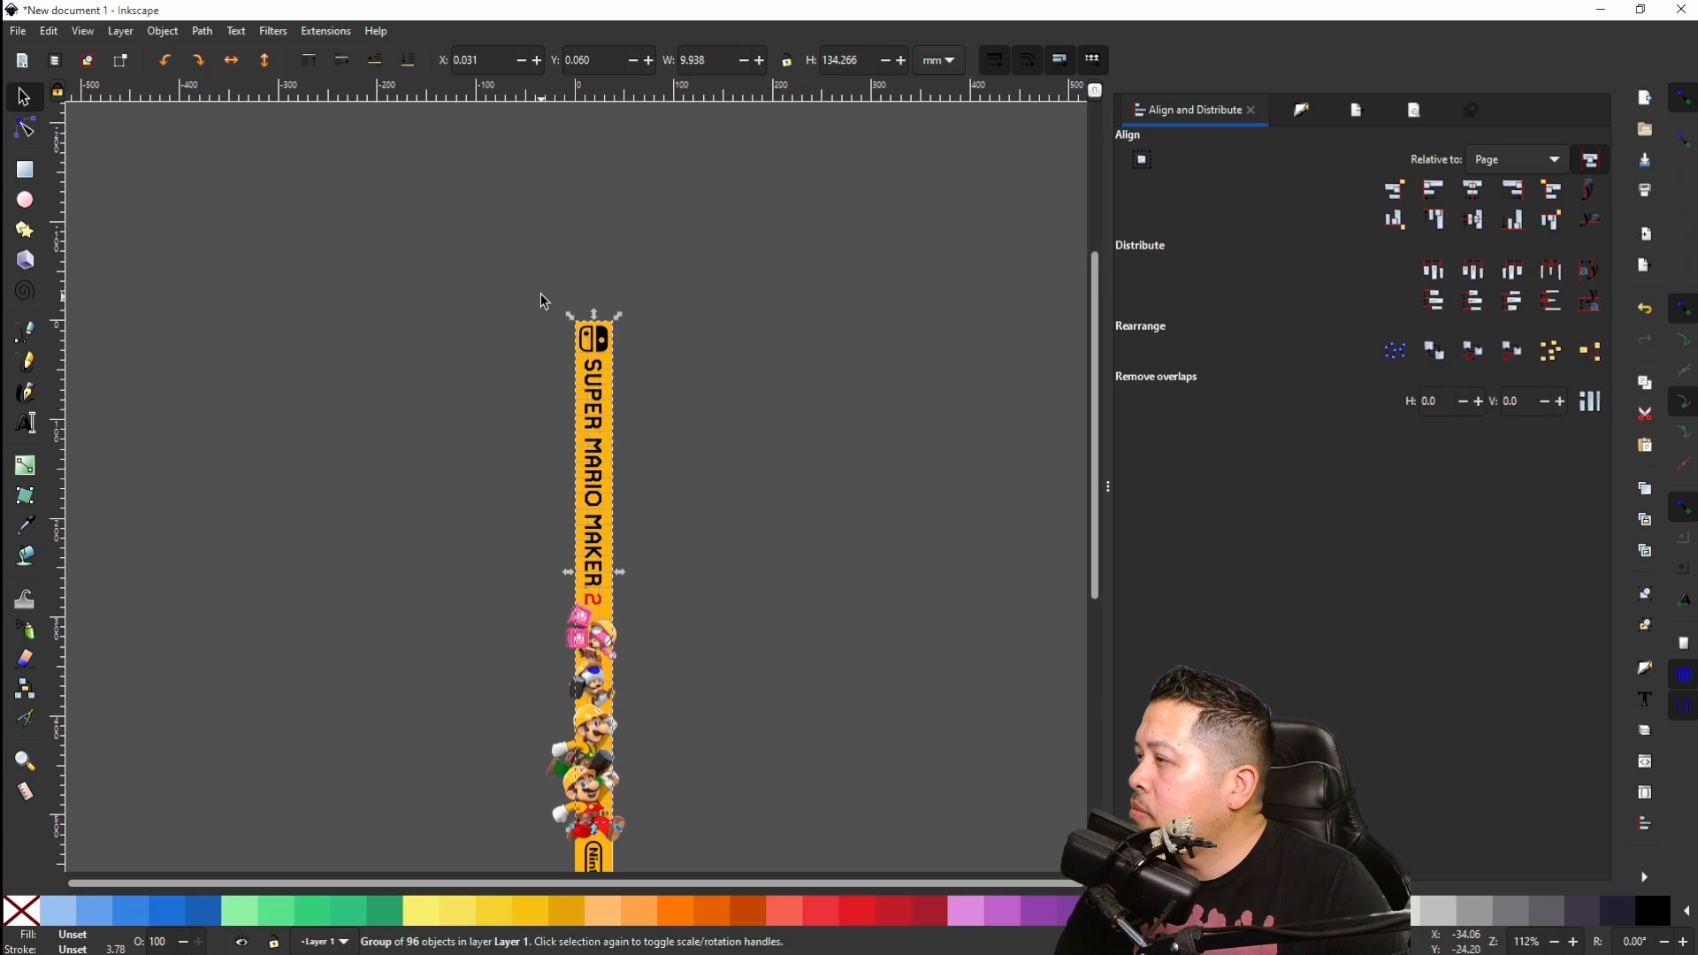
pyautogui.moveTo(518, 262); pyautogui.dragTo(747, 818)
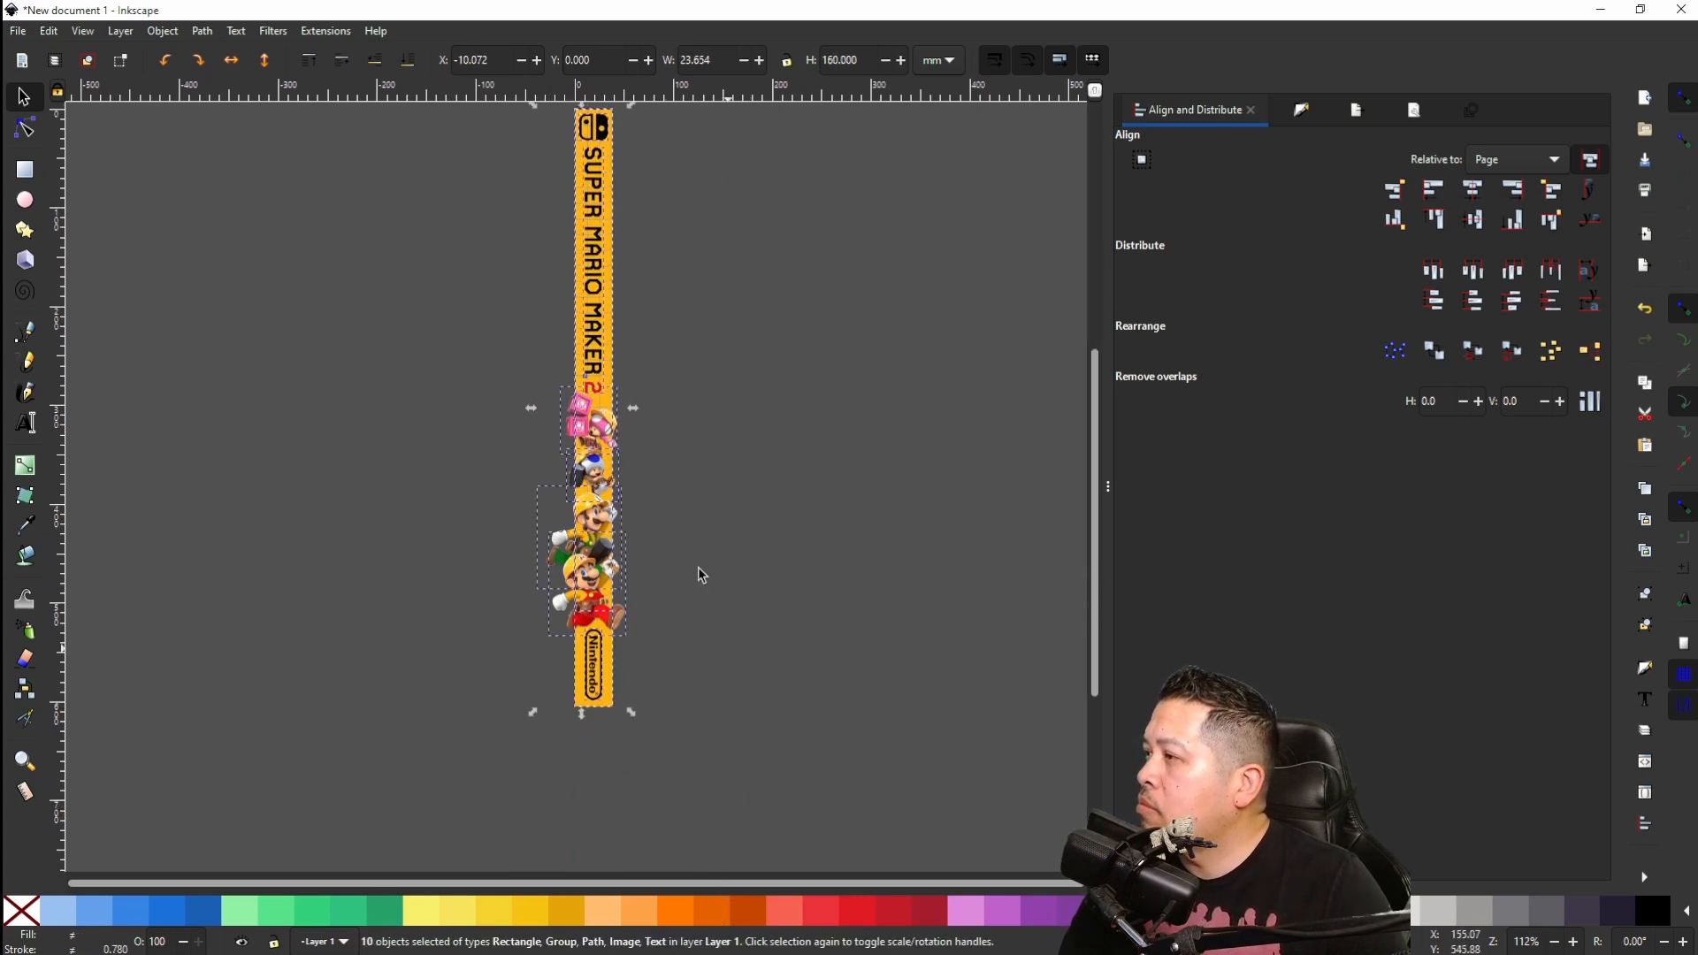
pyautogui.click(165, 32)
pyautogui.click(217, 181)
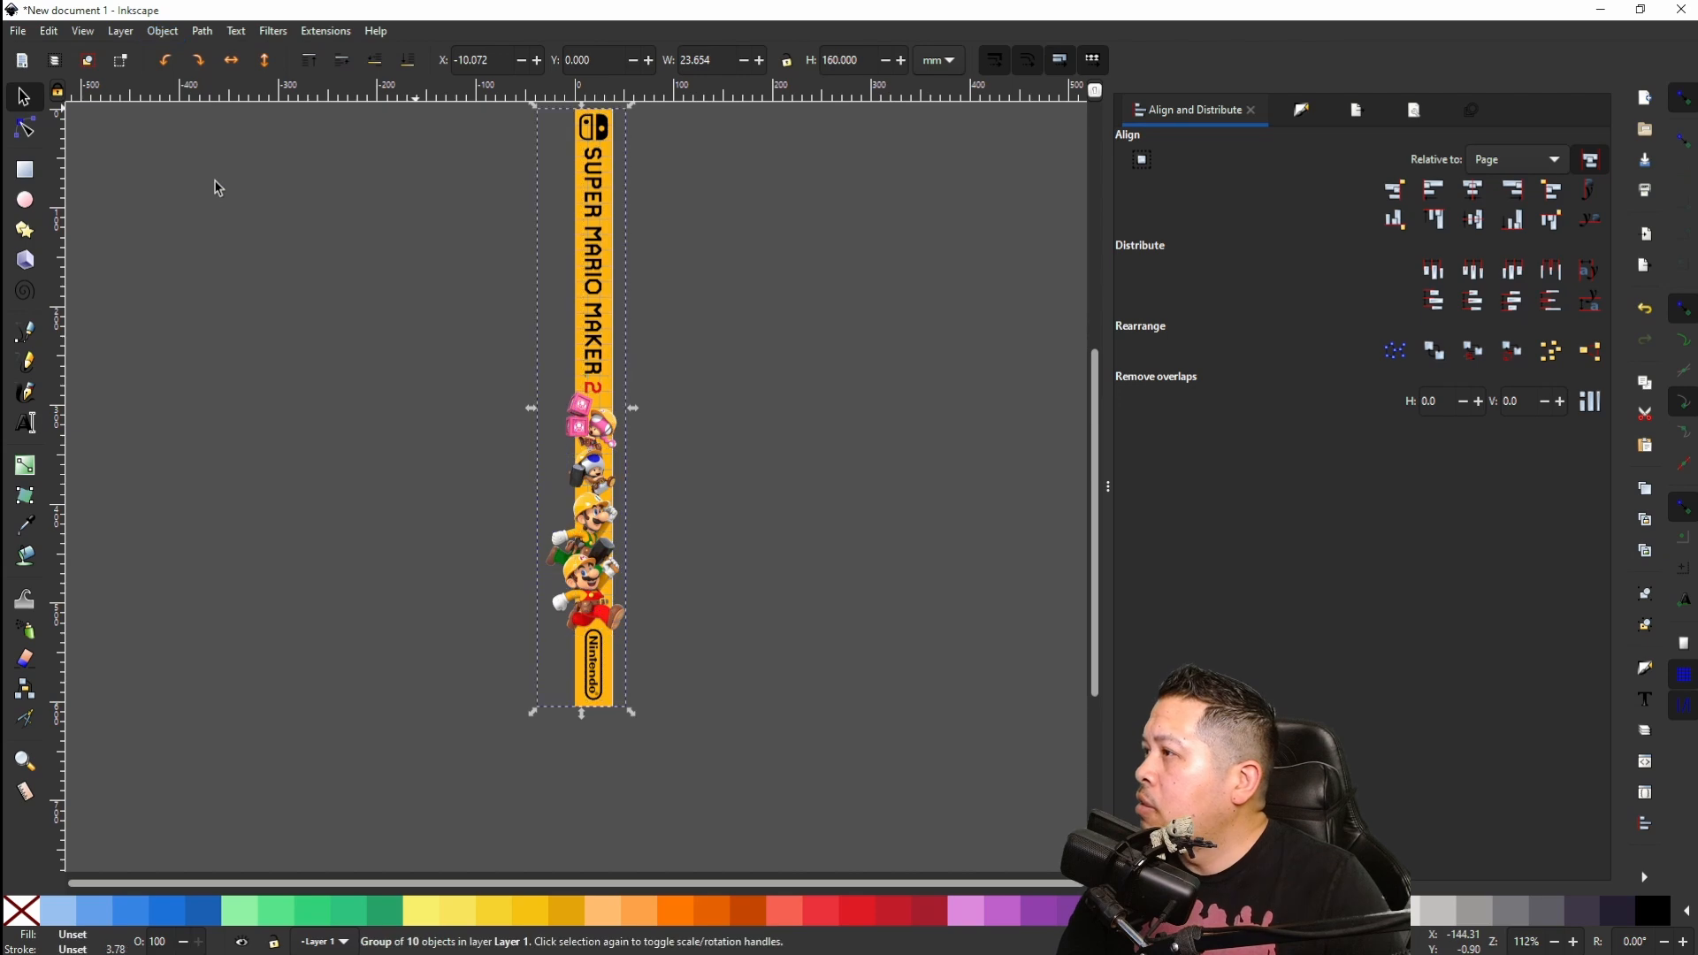
# Step: Draw a vertical rectangle about 16 mm by 158 mm beside the spine, filled red with no stroke
pyautogui.click(468, 323)
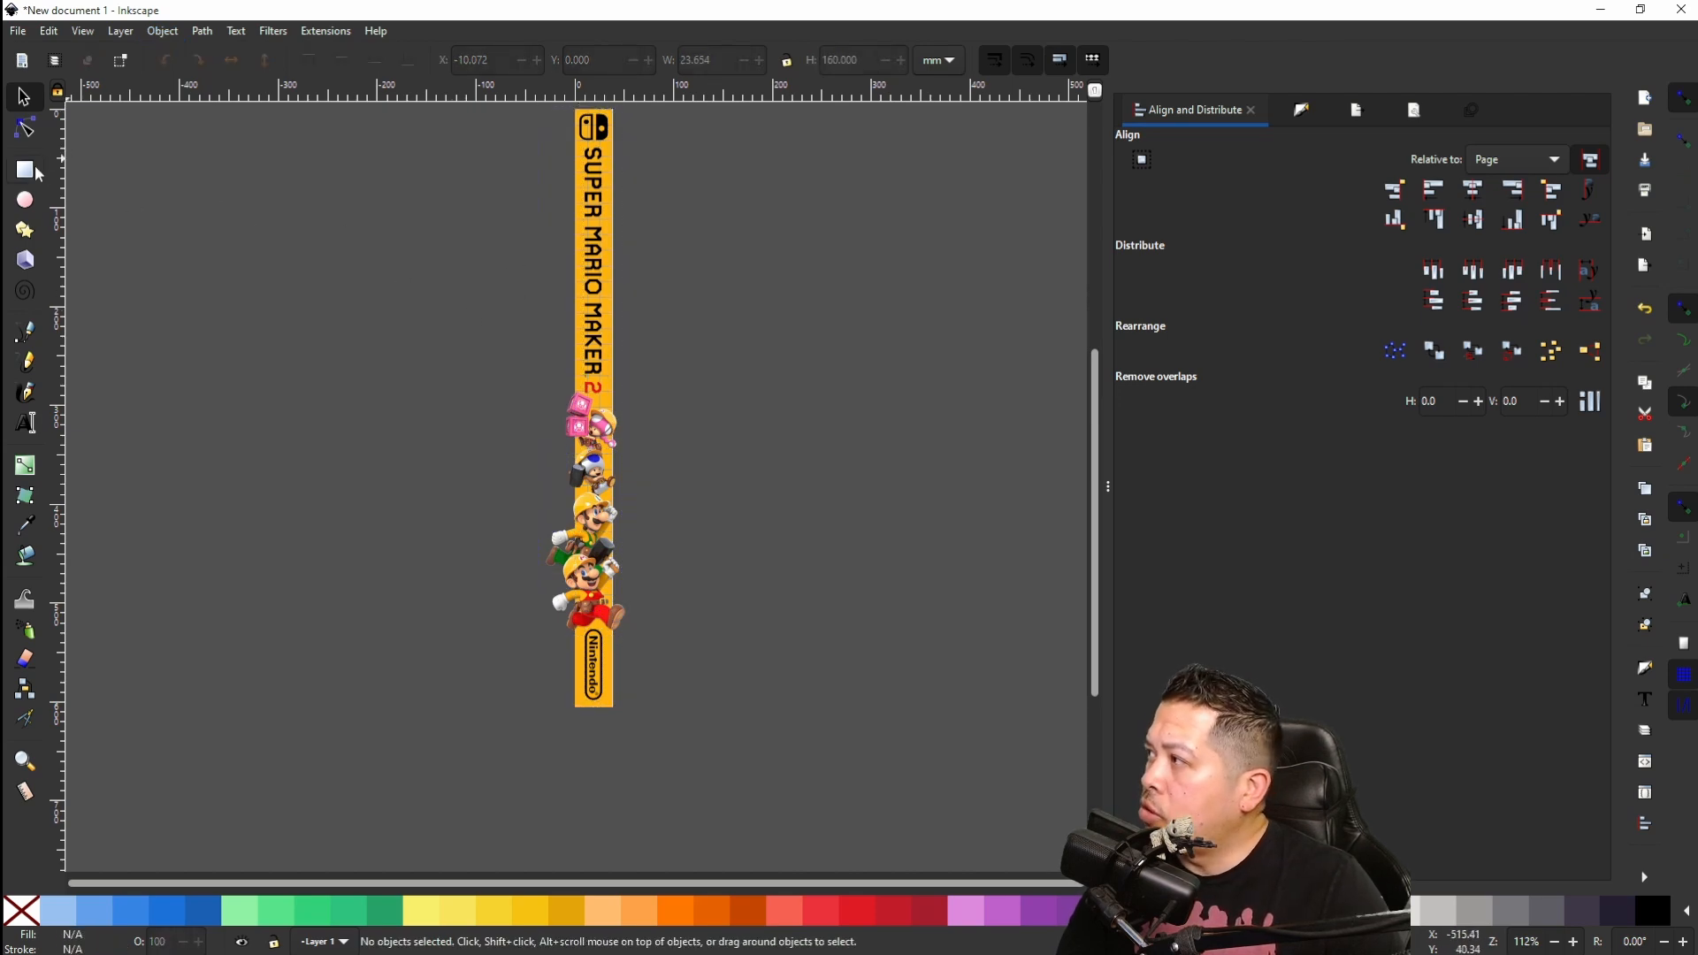
pyautogui.click(35, 169)
pyautogui.moveTo(690, 118); pyautogui.dragTo(750, 709)
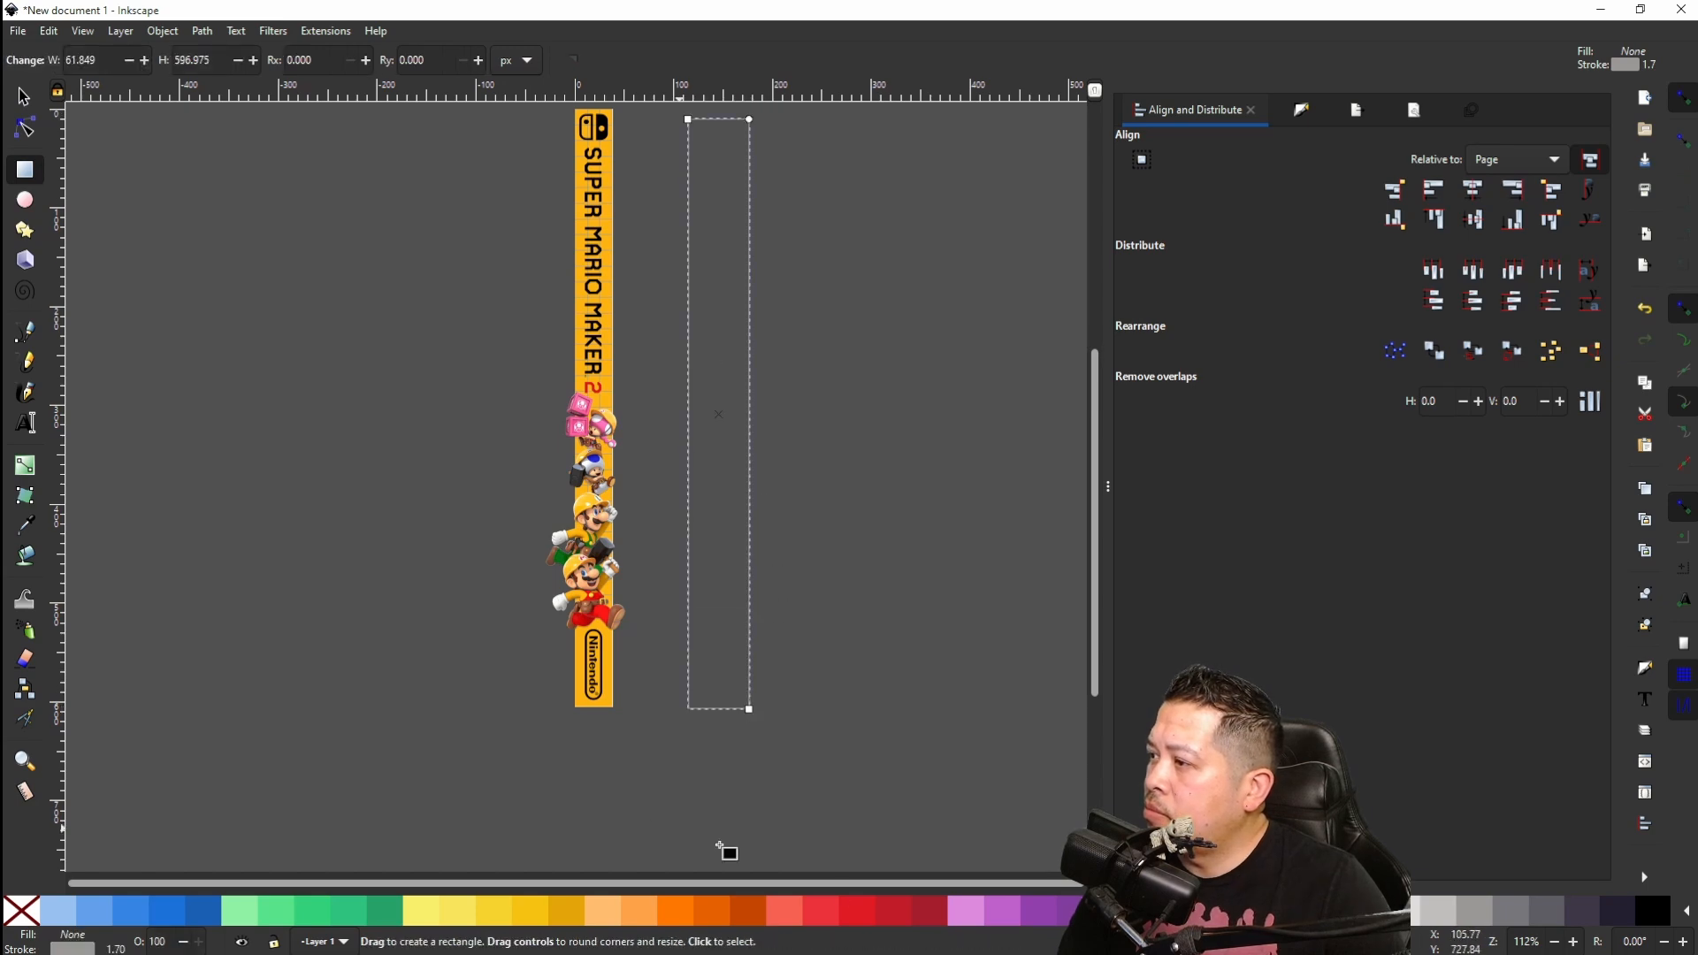
pyautogui.click(888, 902)
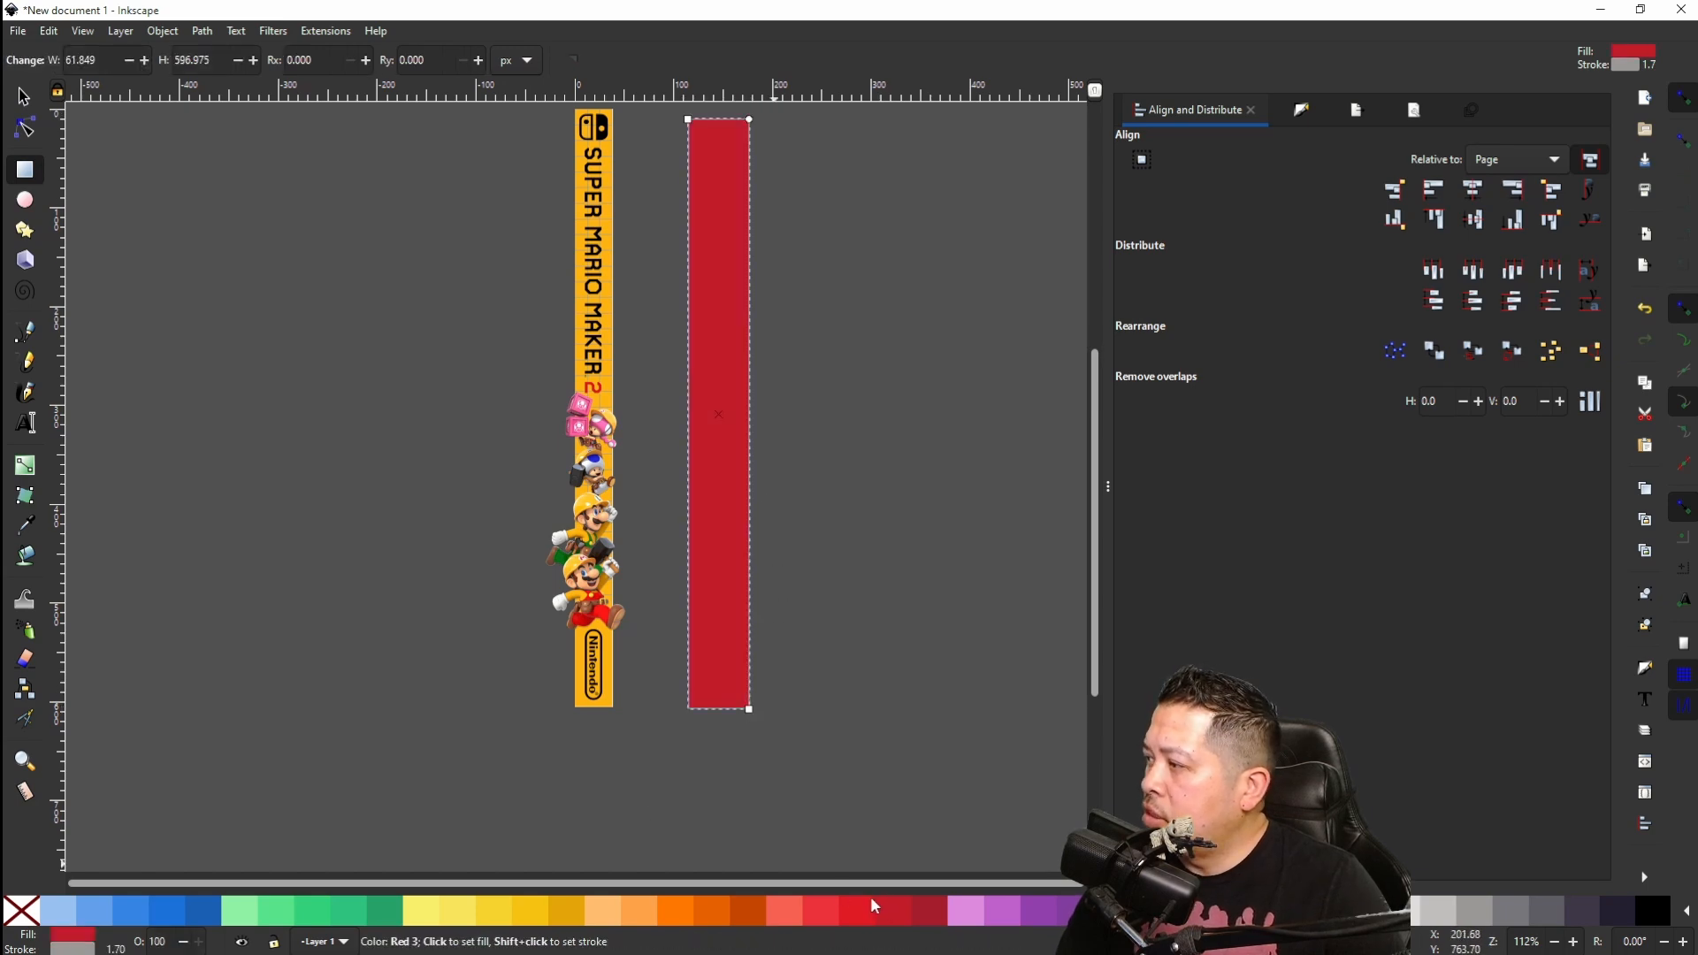
pyautogui.keyDown('shift'); pyautogui.click(19, 913); pyautogui.keyUp('shift')
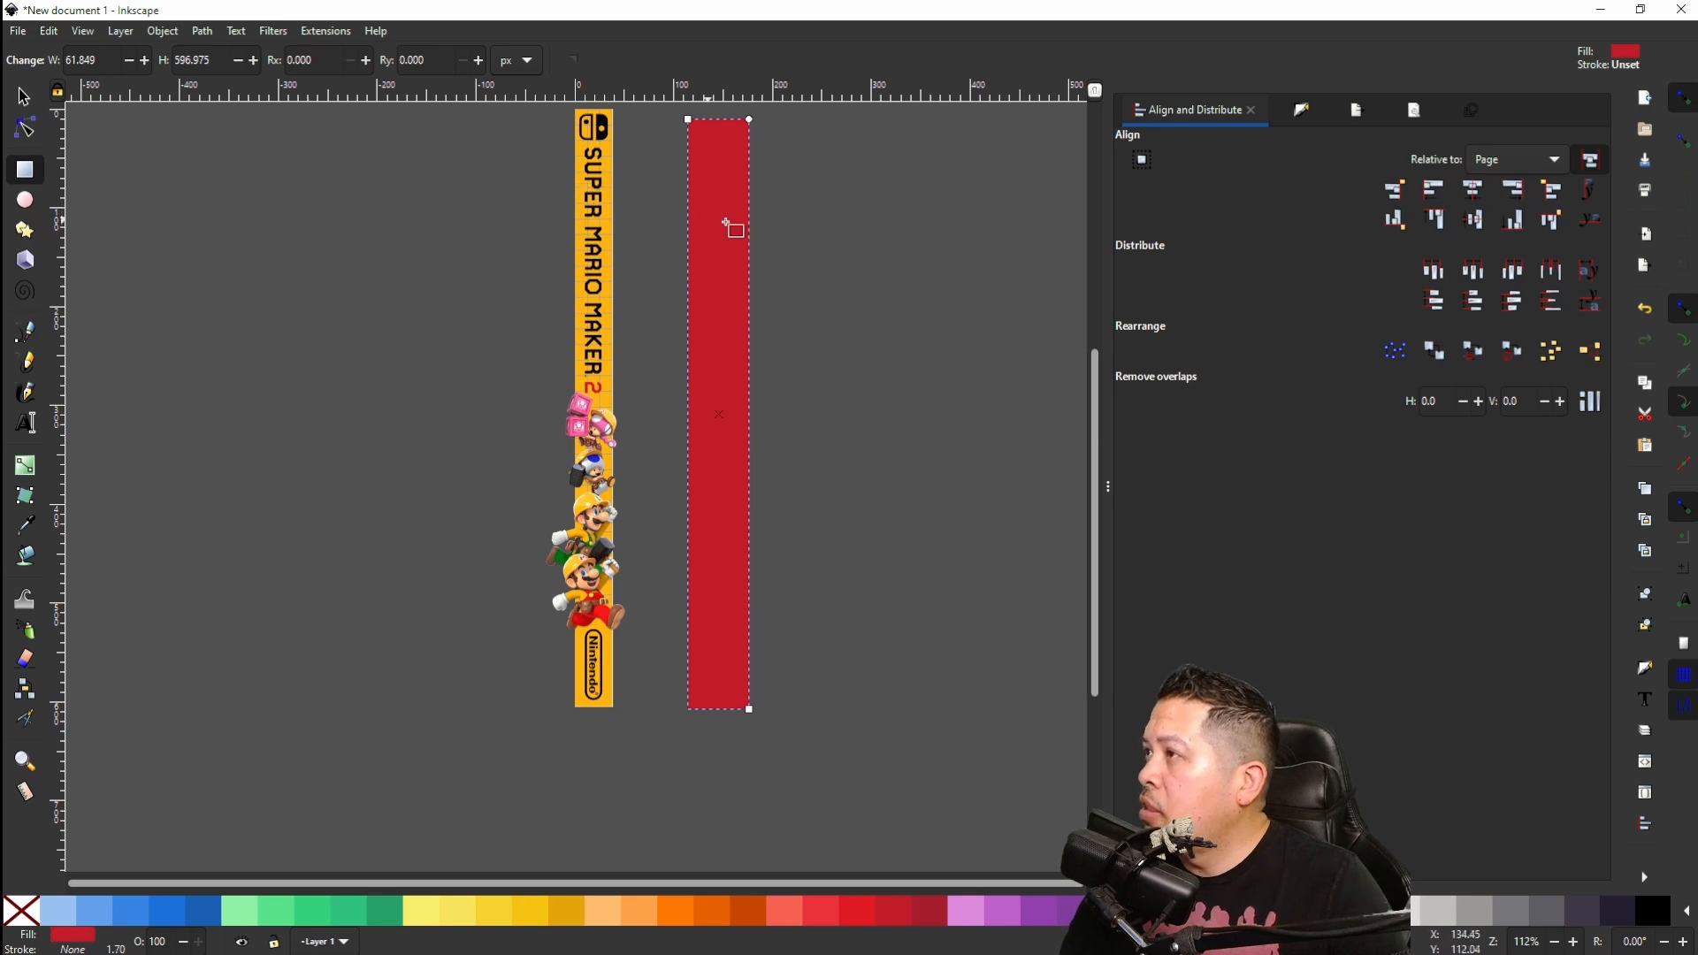
# Step: Resize the red rectangle to 10 mm wide by 160 mm high and center it on the page both ways
pyautogui.click(34, 105)
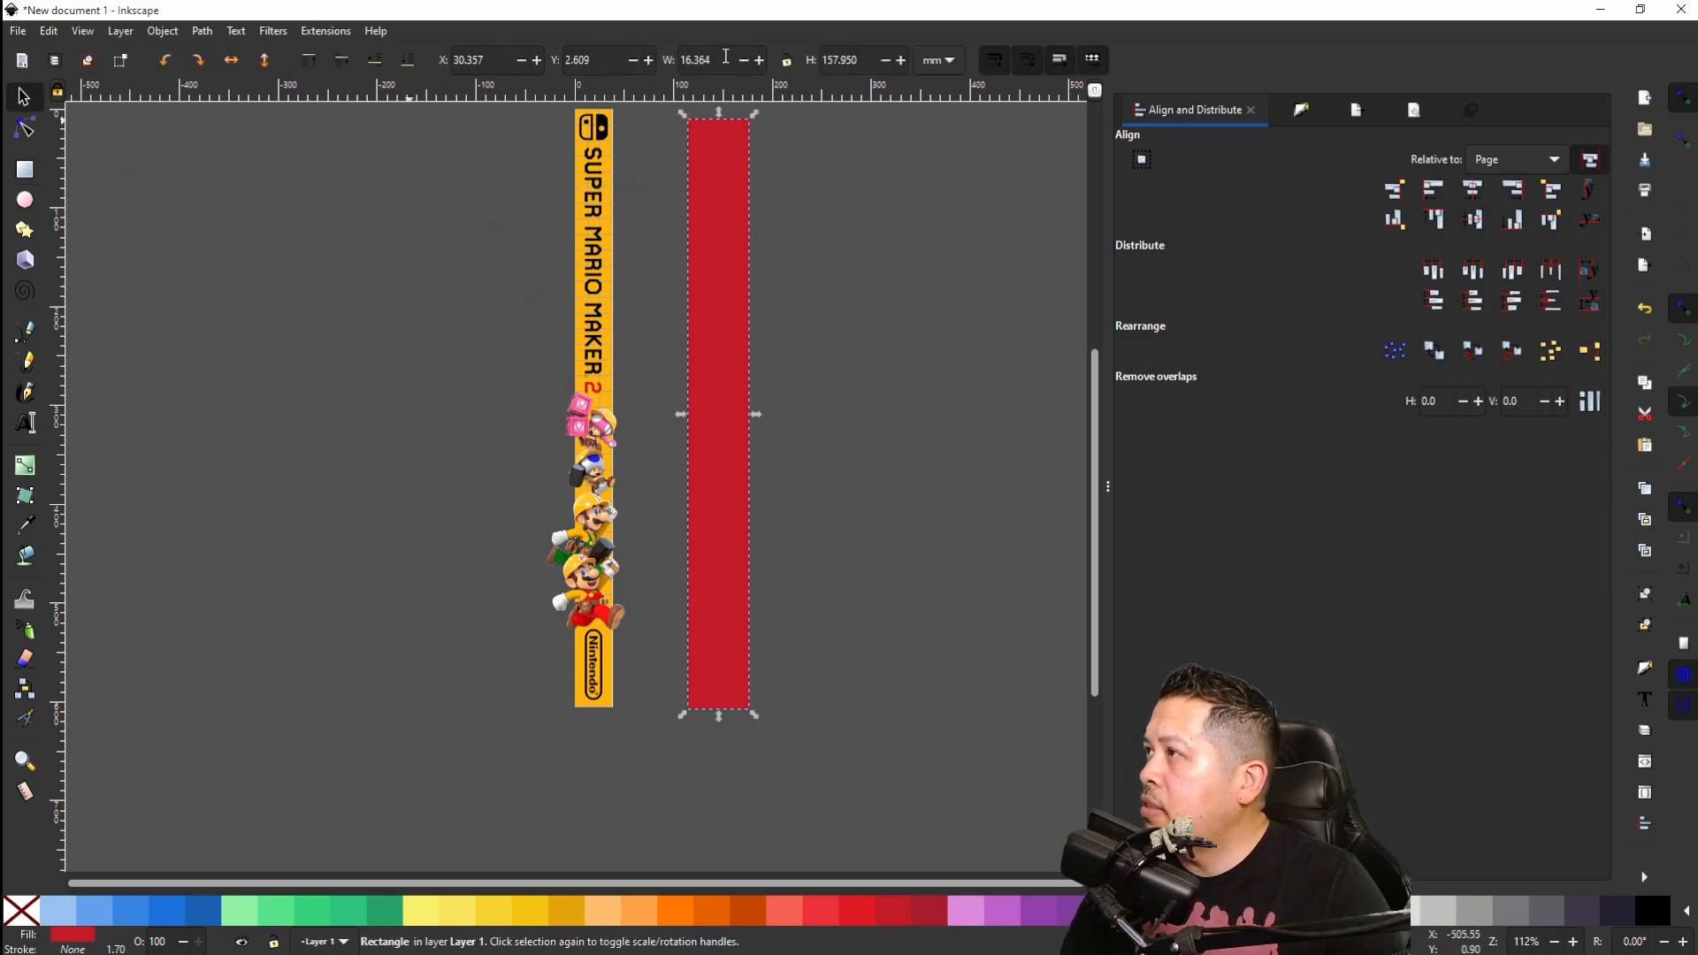
pyautogui.write('10')
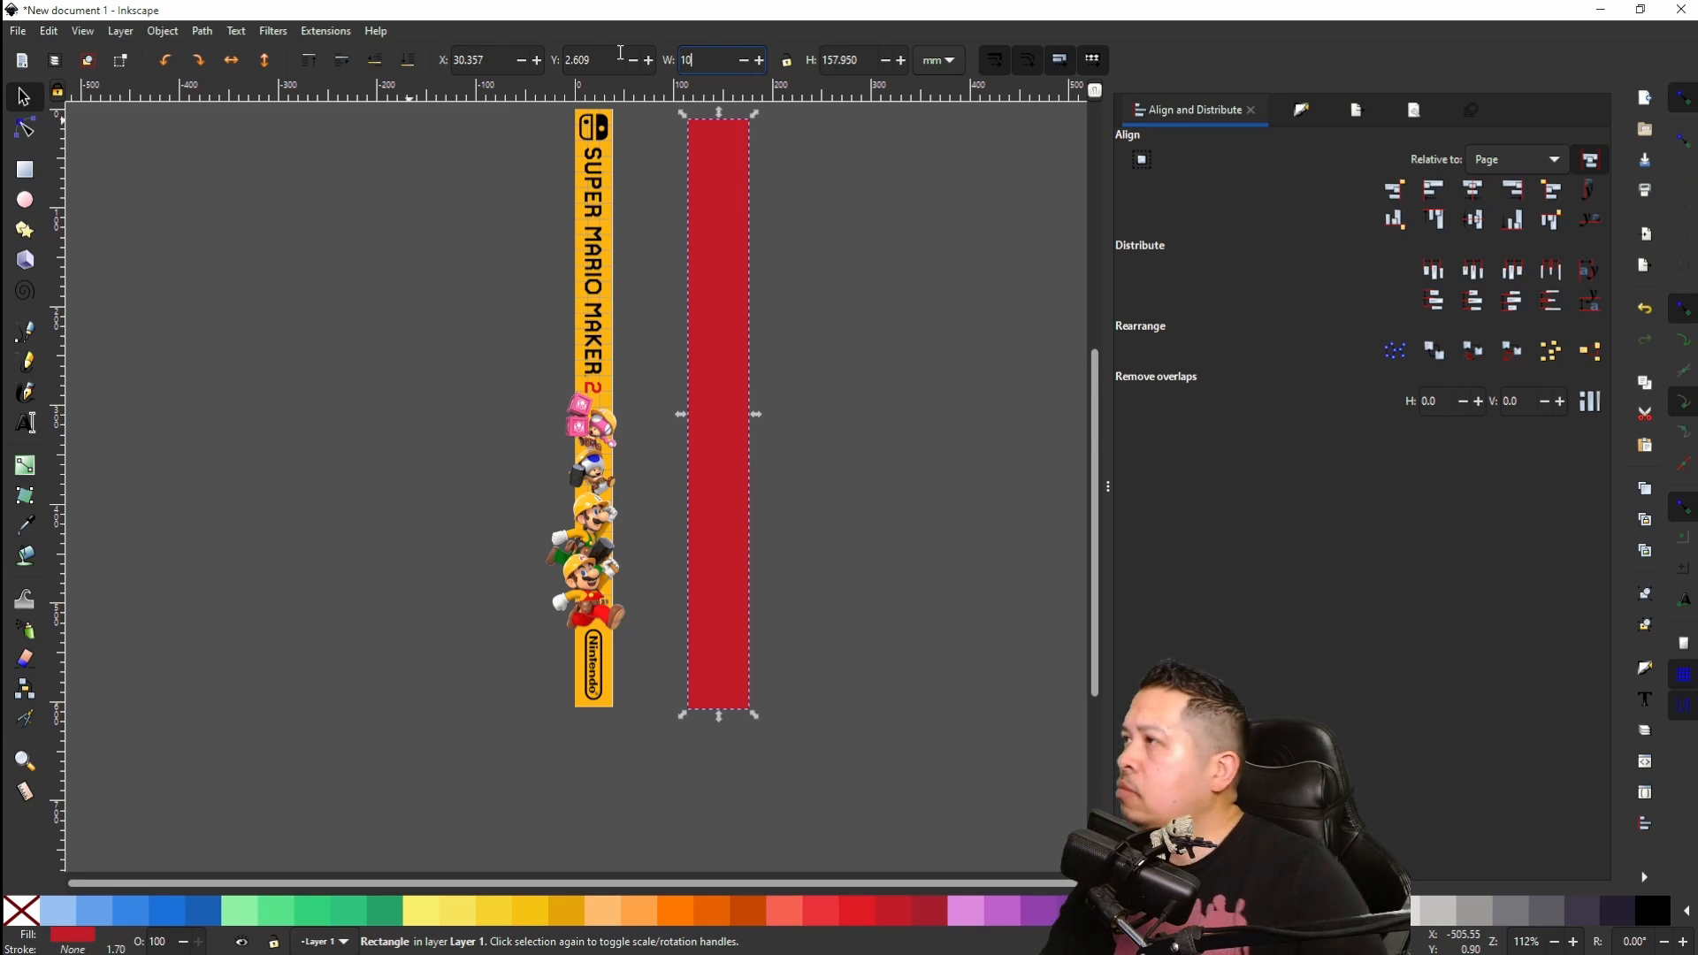
pyautogui.press('Tab')
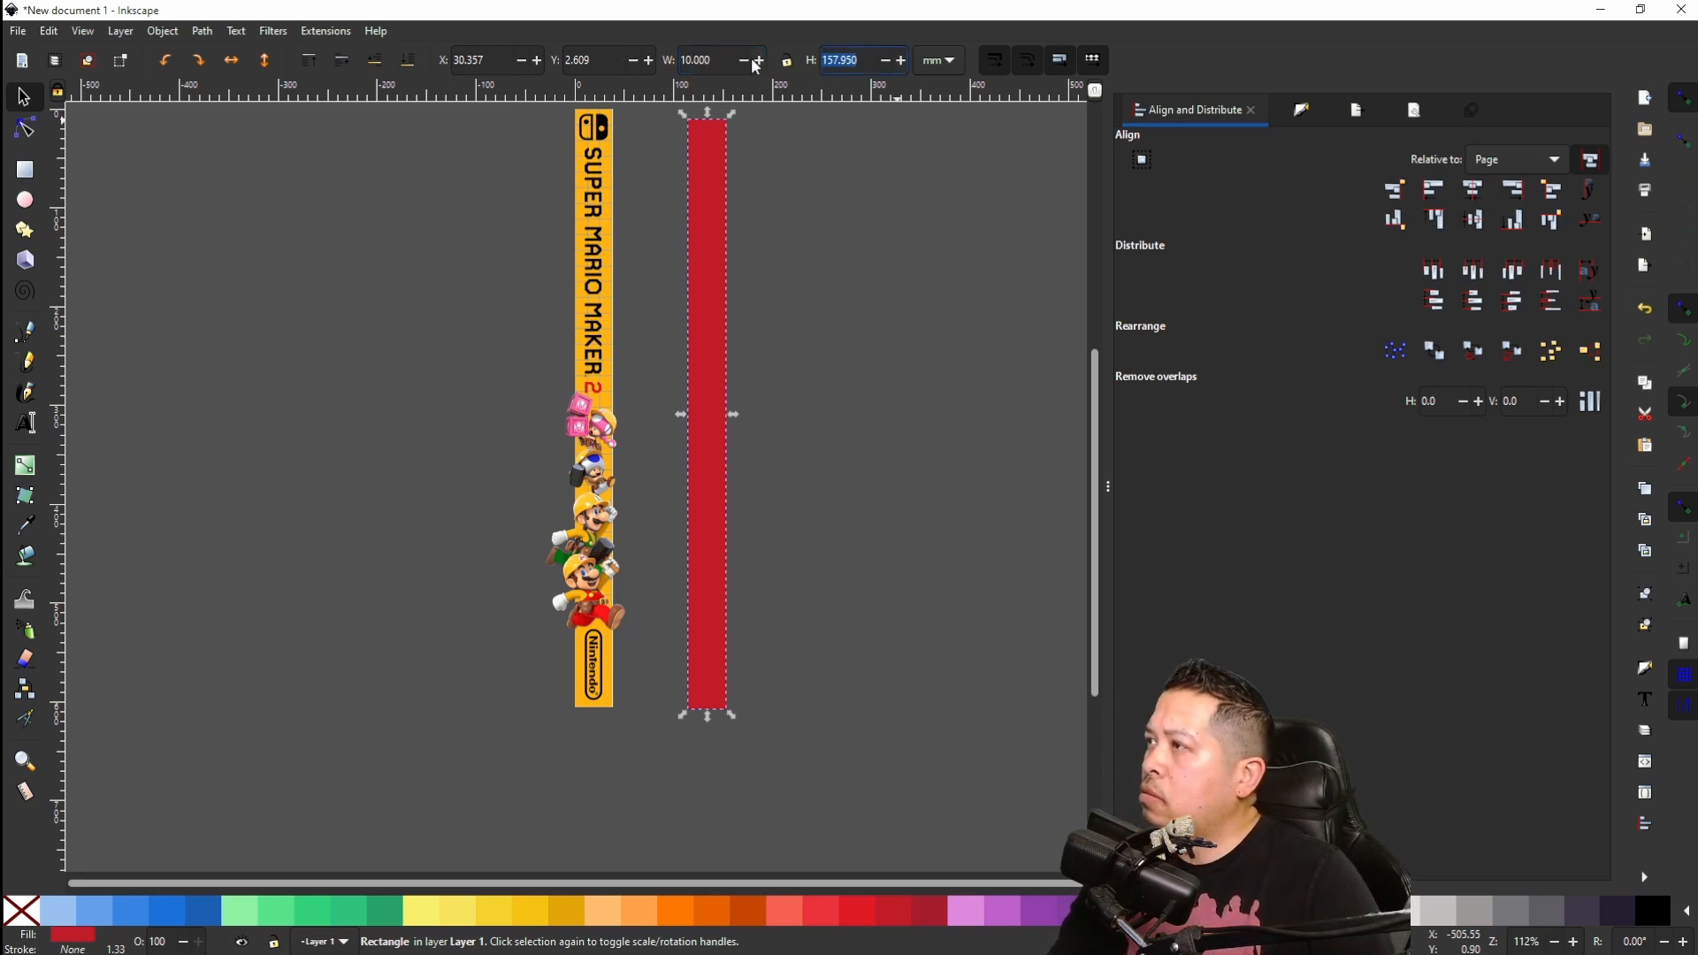
pyautogui.write('160')
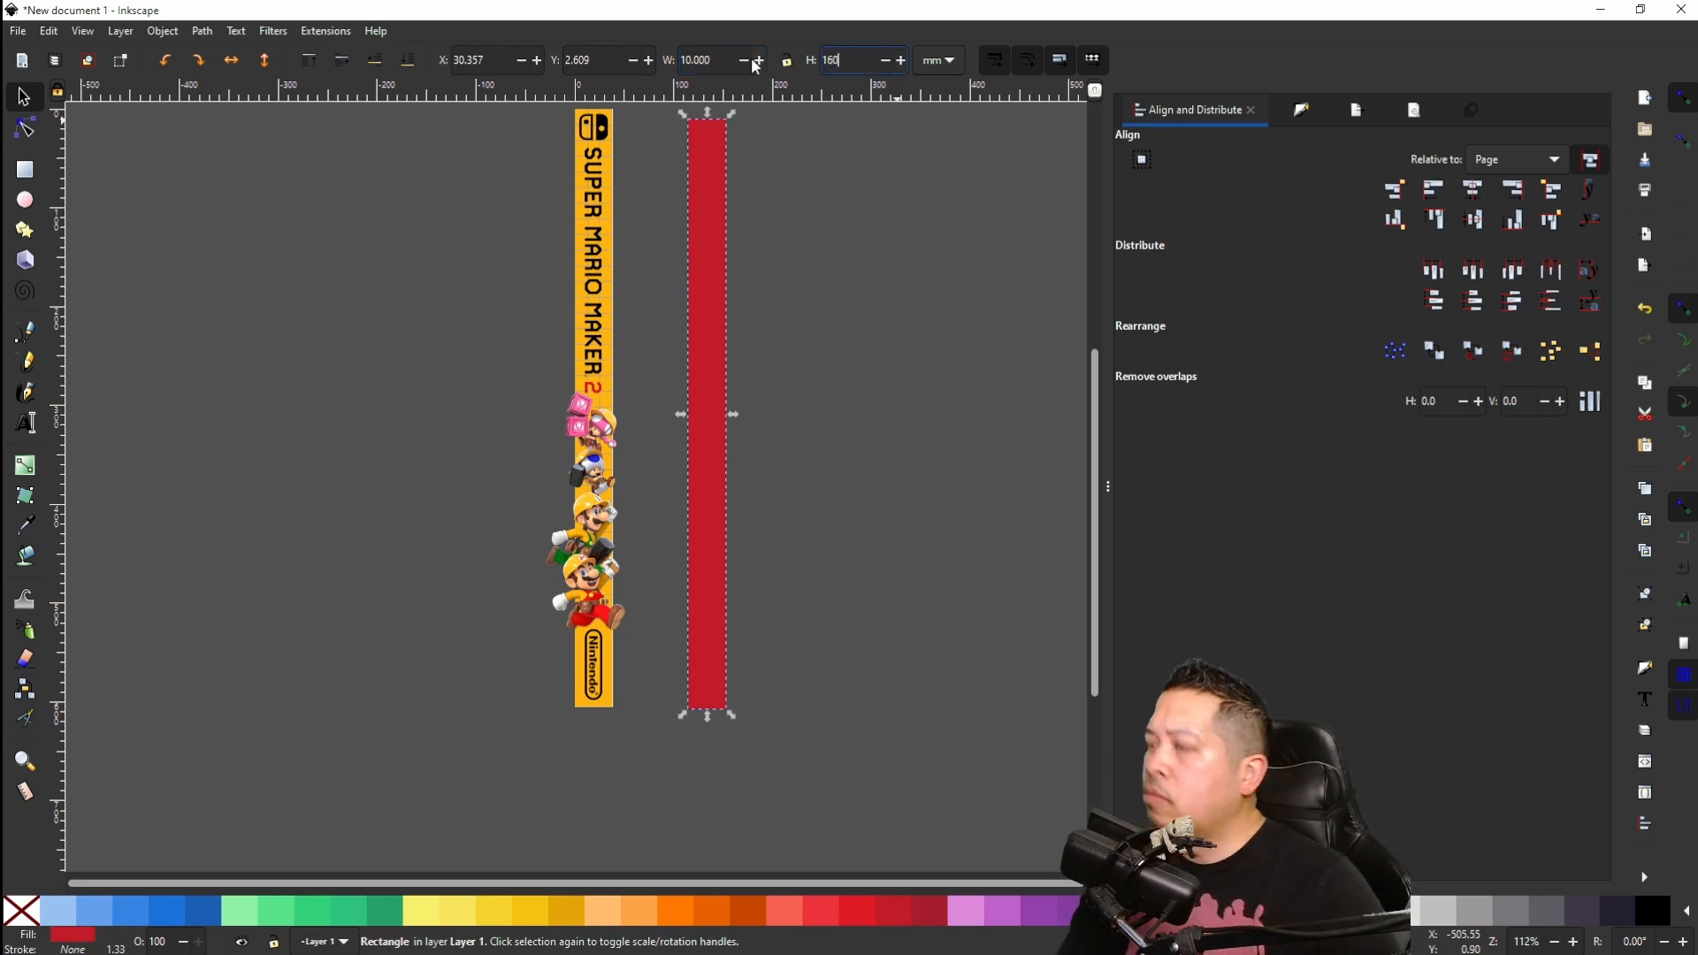
pyautogui.press('Return')
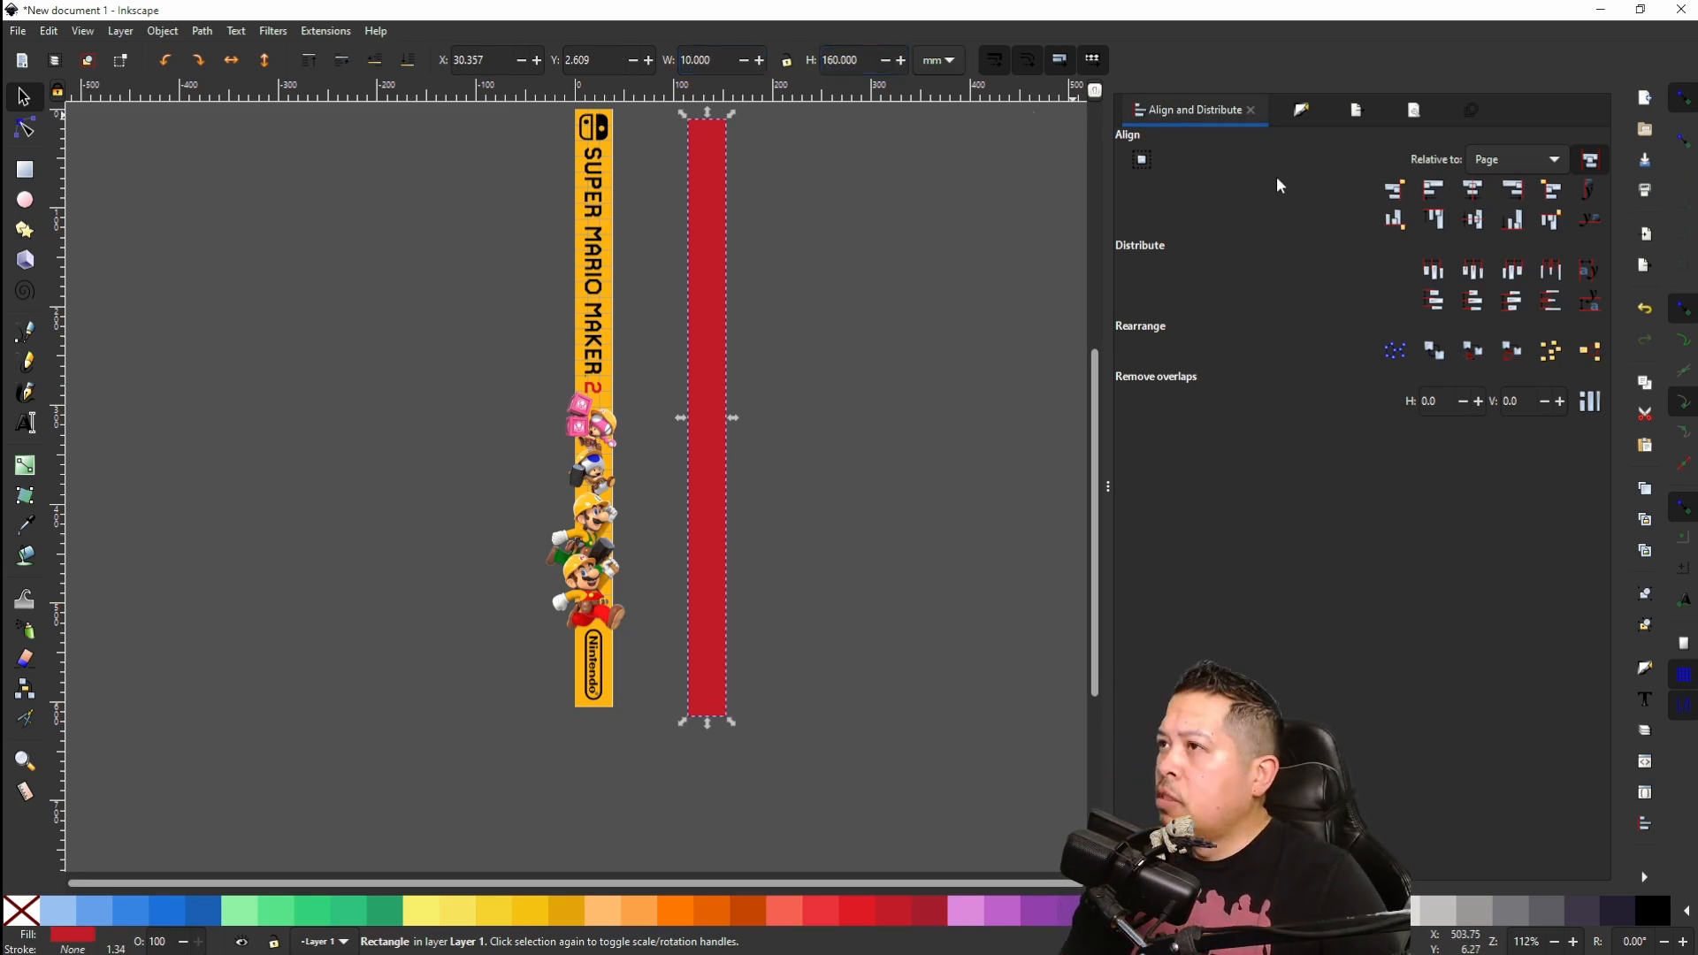
pyautogui.click(1473, 190)
pyautogui.click(1475, 220)
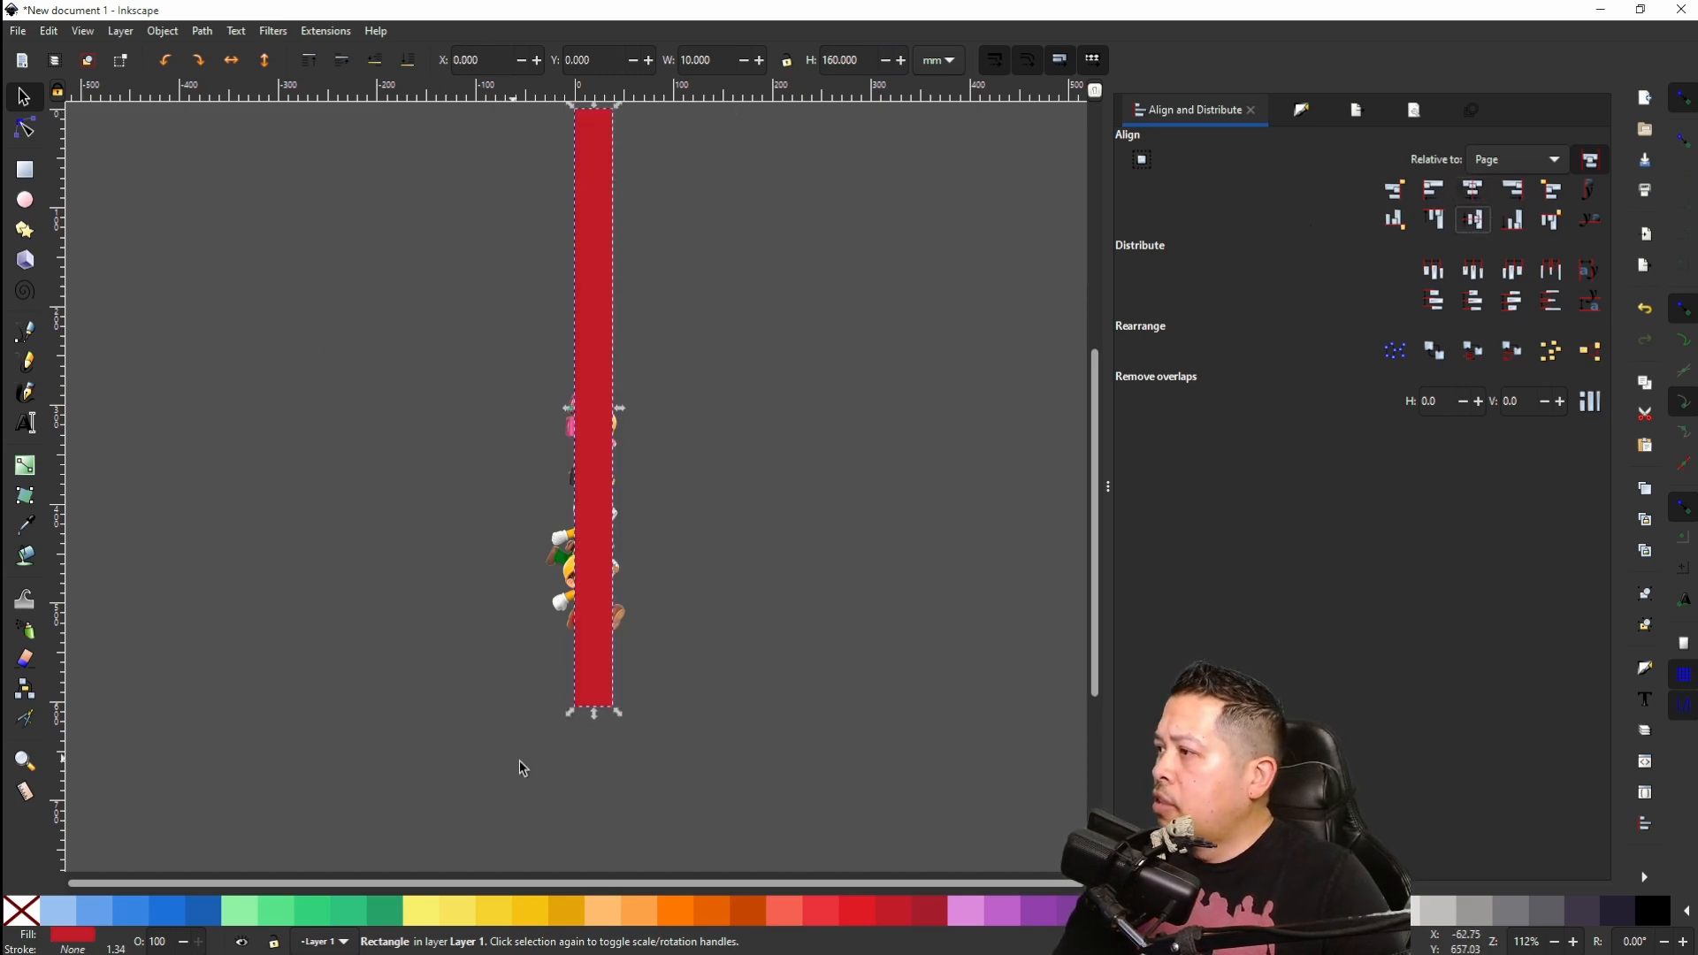
# Step: Clip the grouped spine artwork to the red rectangle on top of it
pyautogui.moveTo(523, 768); pyautogui.dragTo(689, 307)
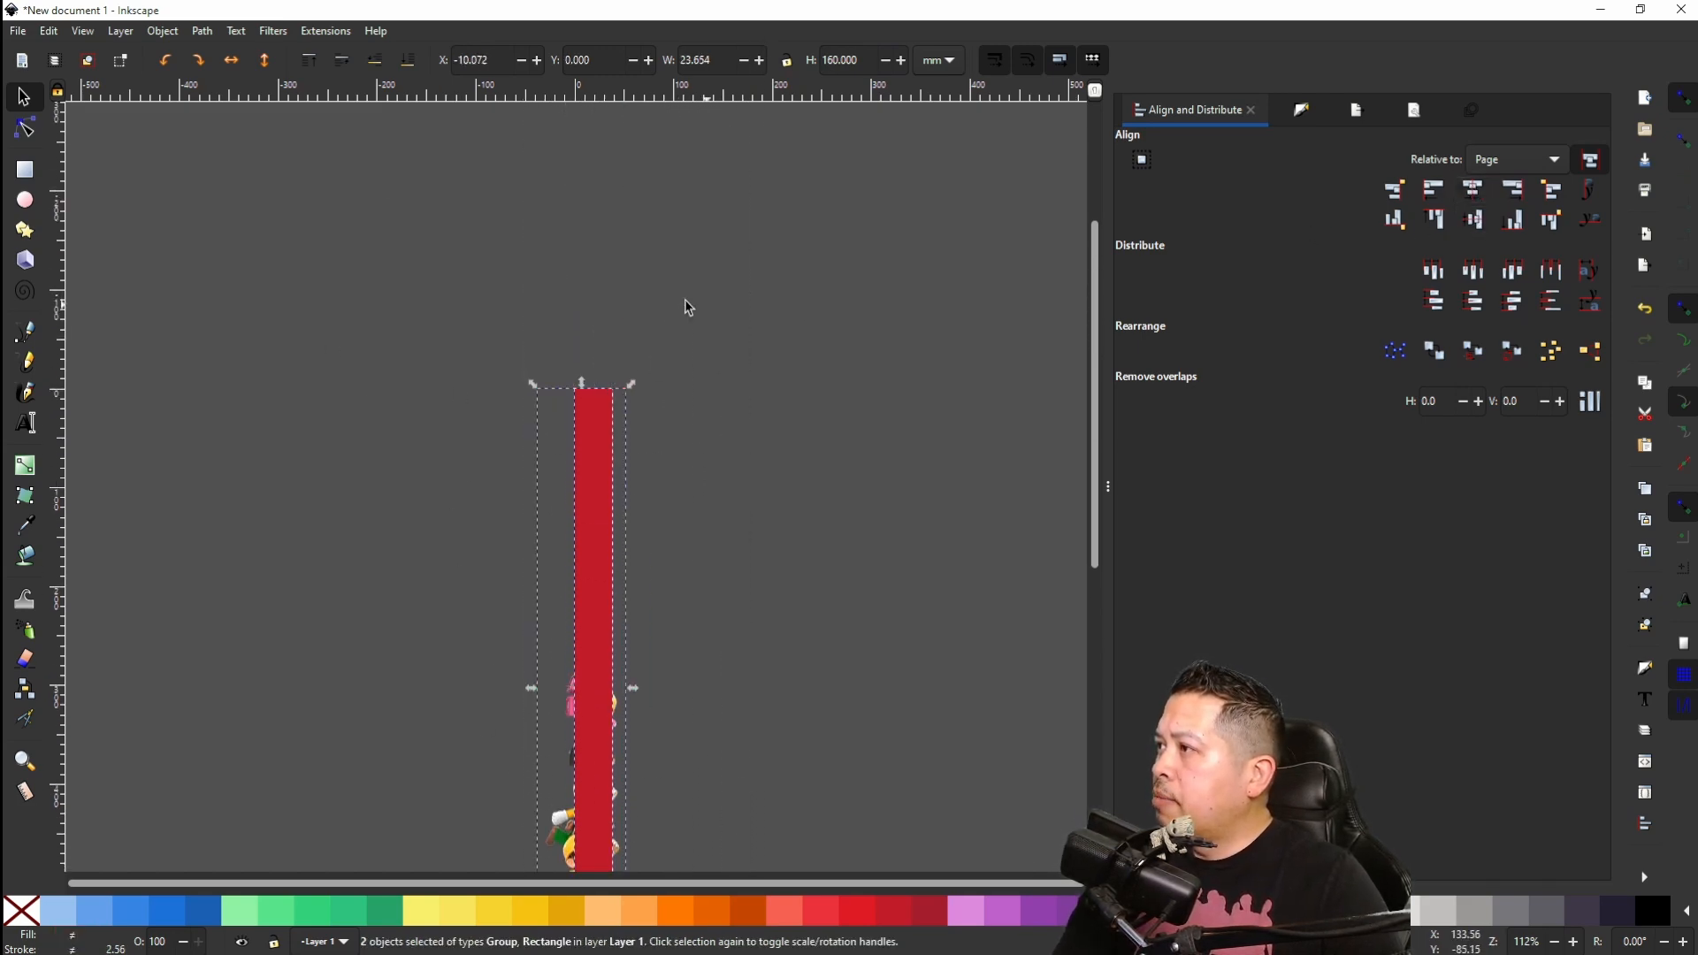
pyautogui.click(162, 32)
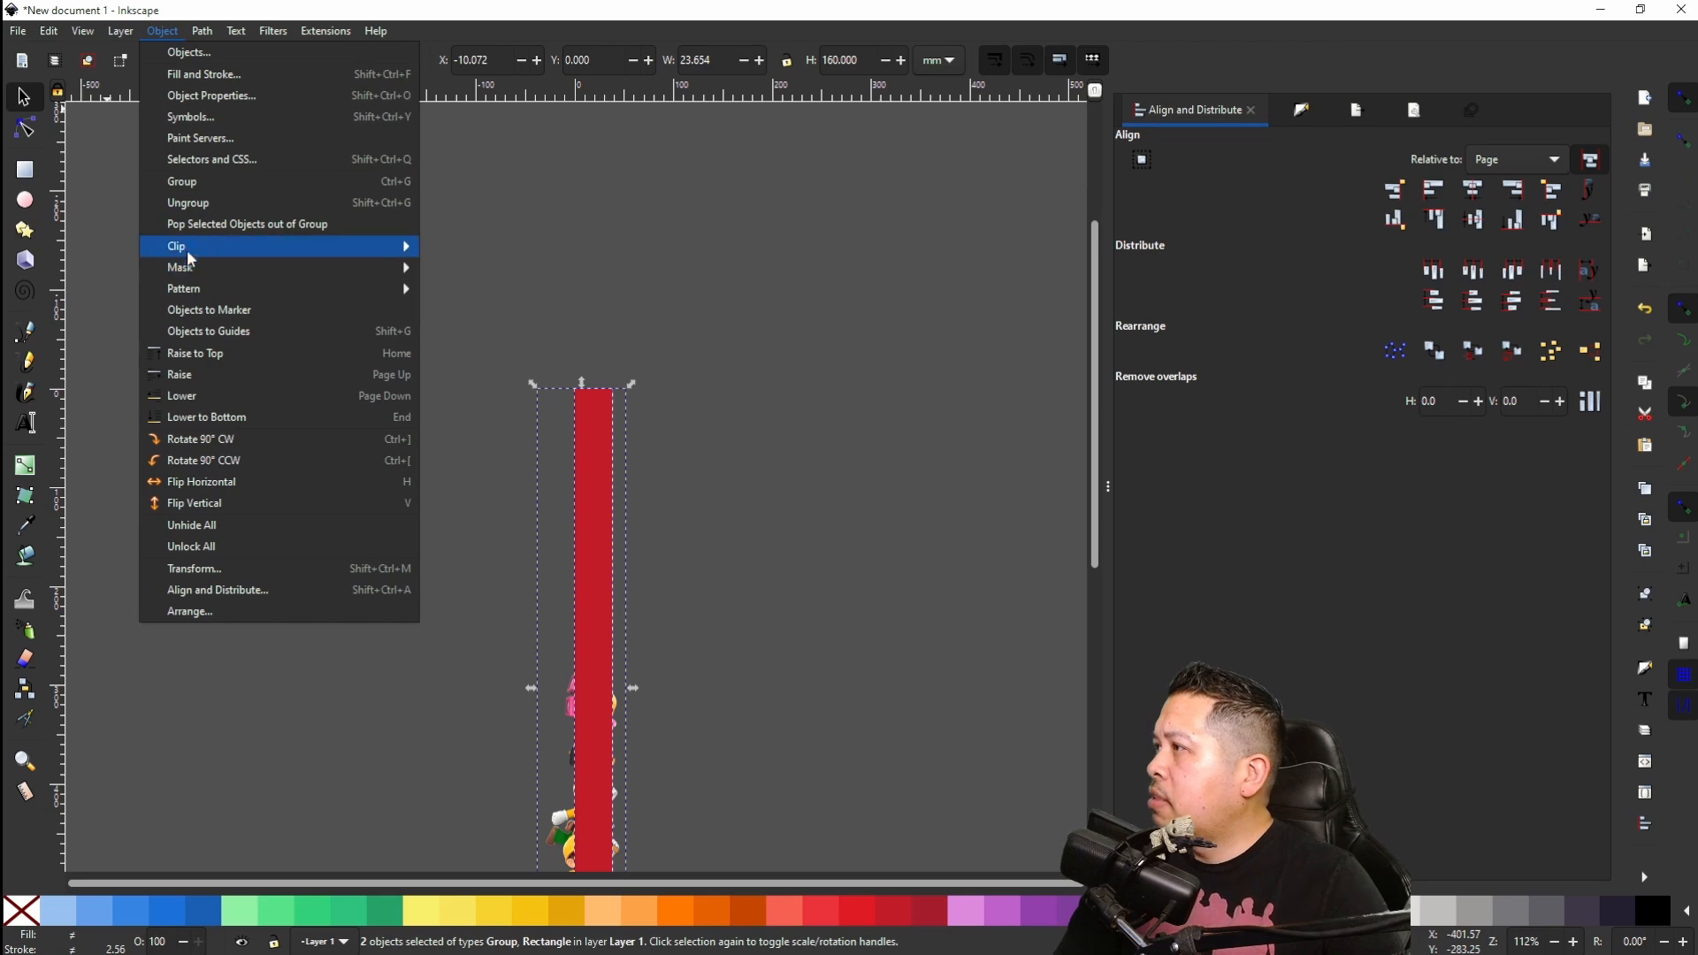
pyautogui.moveTo(202, 250)
pyautogui.click(460, 247)
# Step: Inspect the clipped spine along its full length, checking the title, character edges, grid and Nintendo logo
pyautogui.scroll(-5, 655, 610)
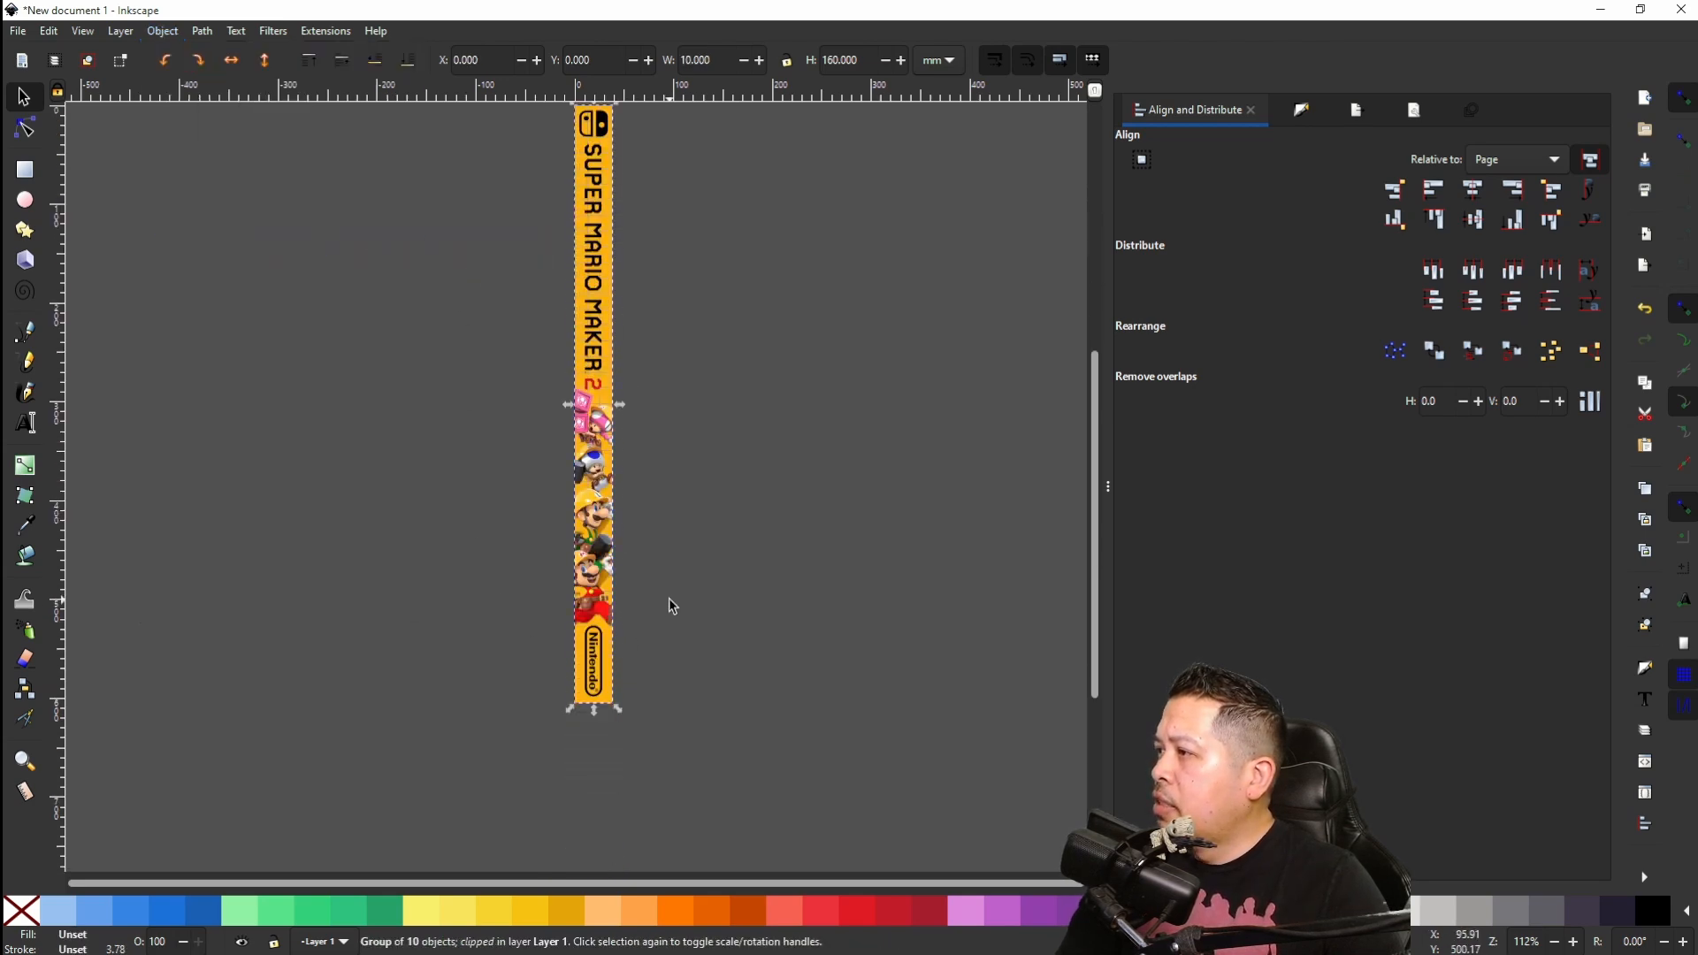
pyautogui.scroll(1, 619, 495)
pyautogui.scroll(3, 617, 465)
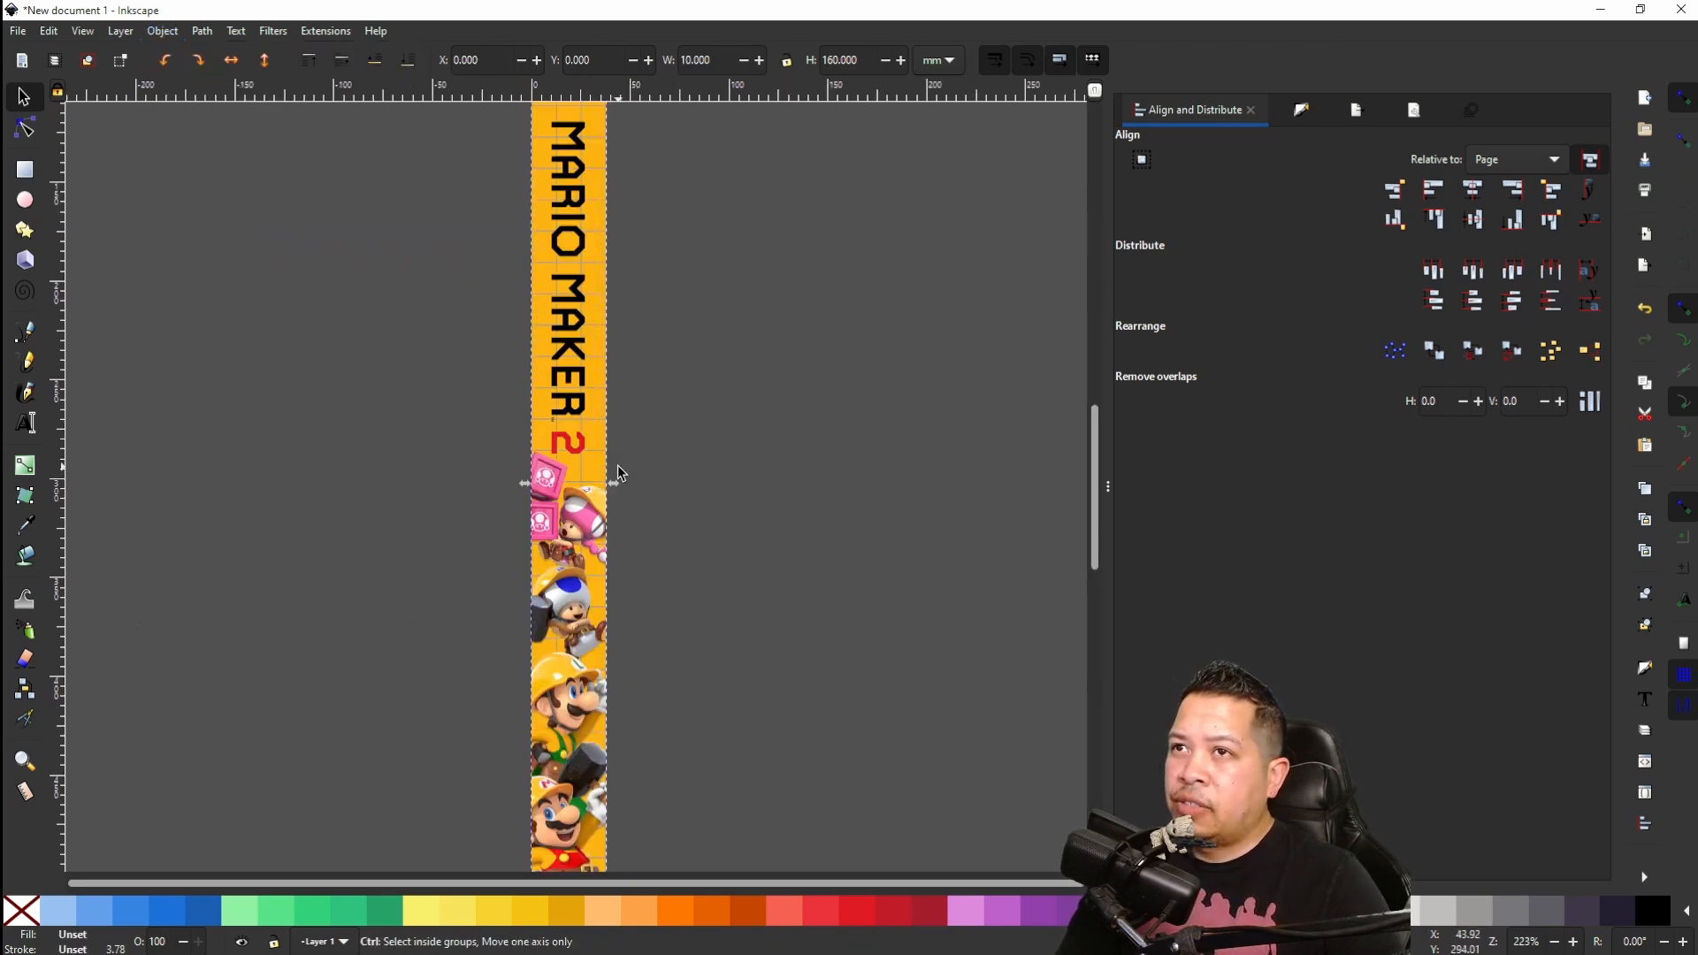
pyautogui.scroll(-10, 617, 465)
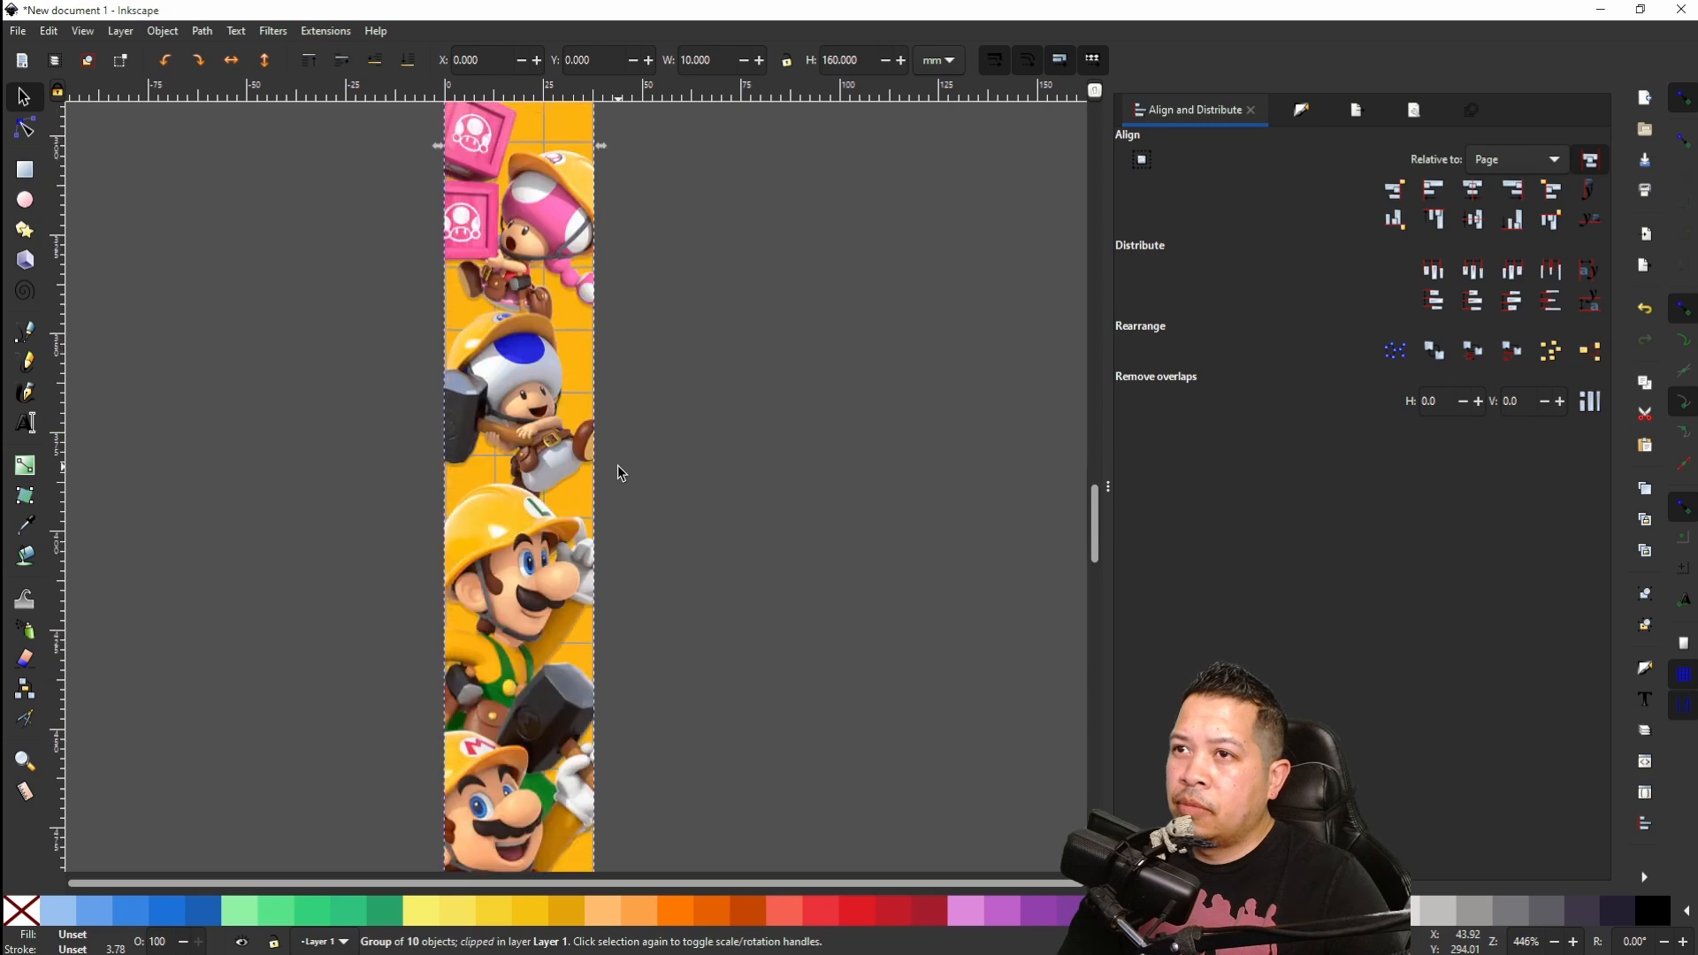
pyautogui.scroll(-3, 617, 465)
pyautogui.scroll(-4, 617, 465)
pyautogui.scroll(2, 618, 465)
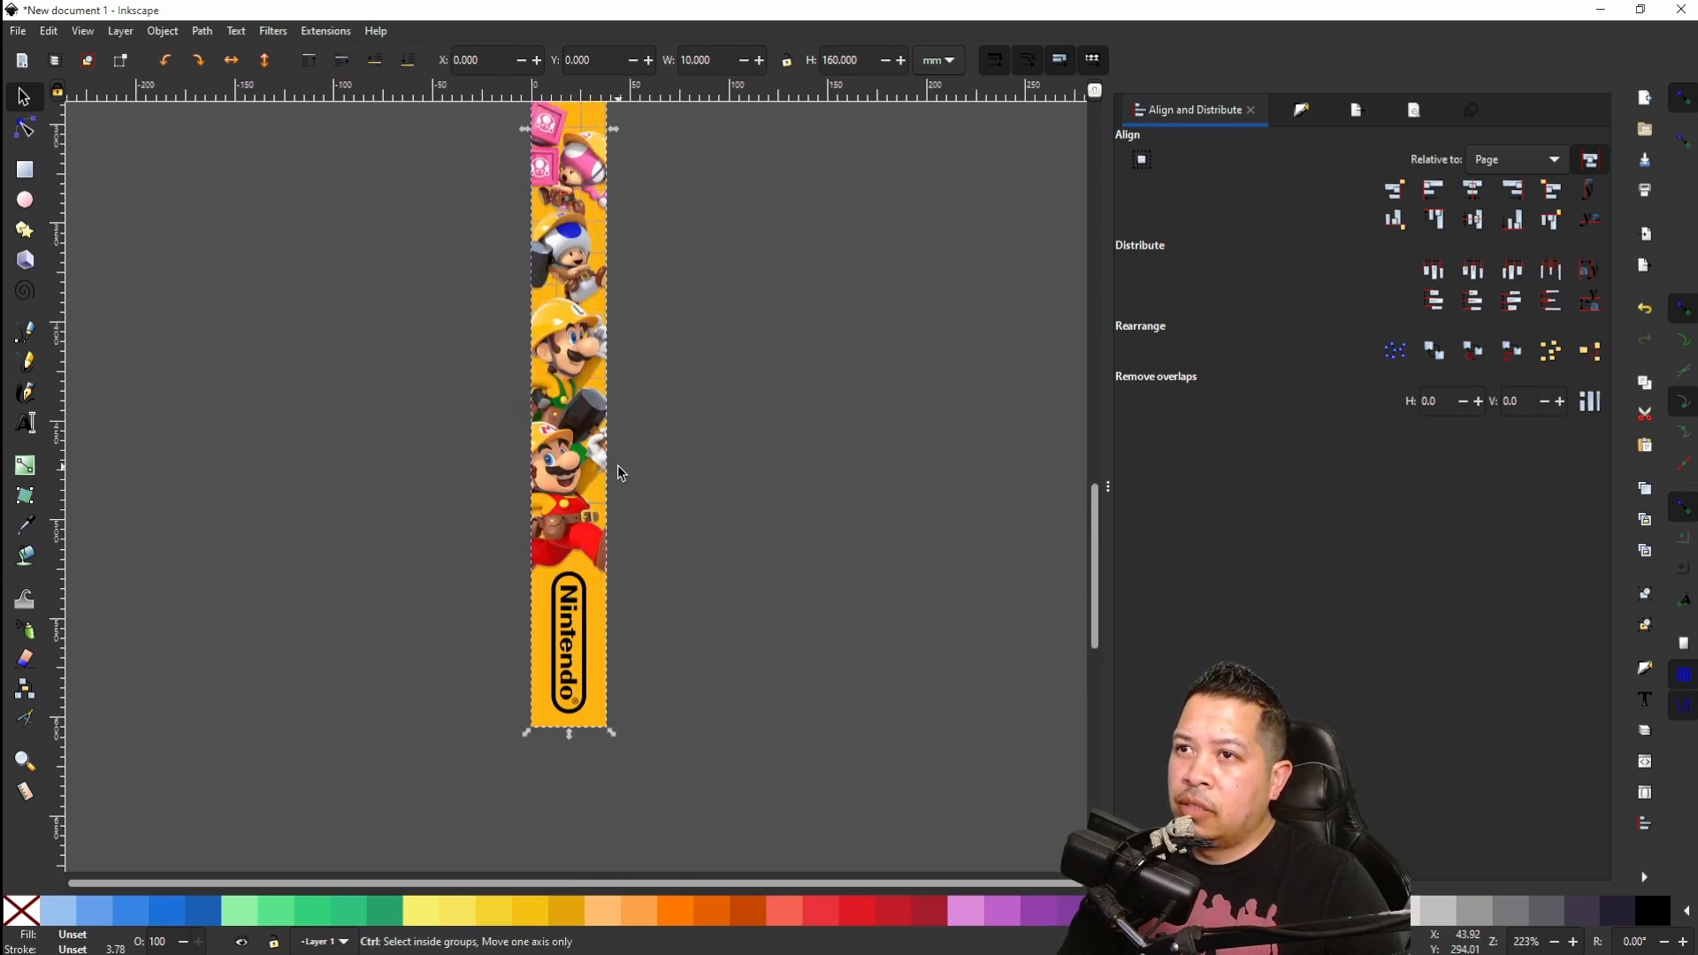
pyautogui.scroll(10, 617, 465)
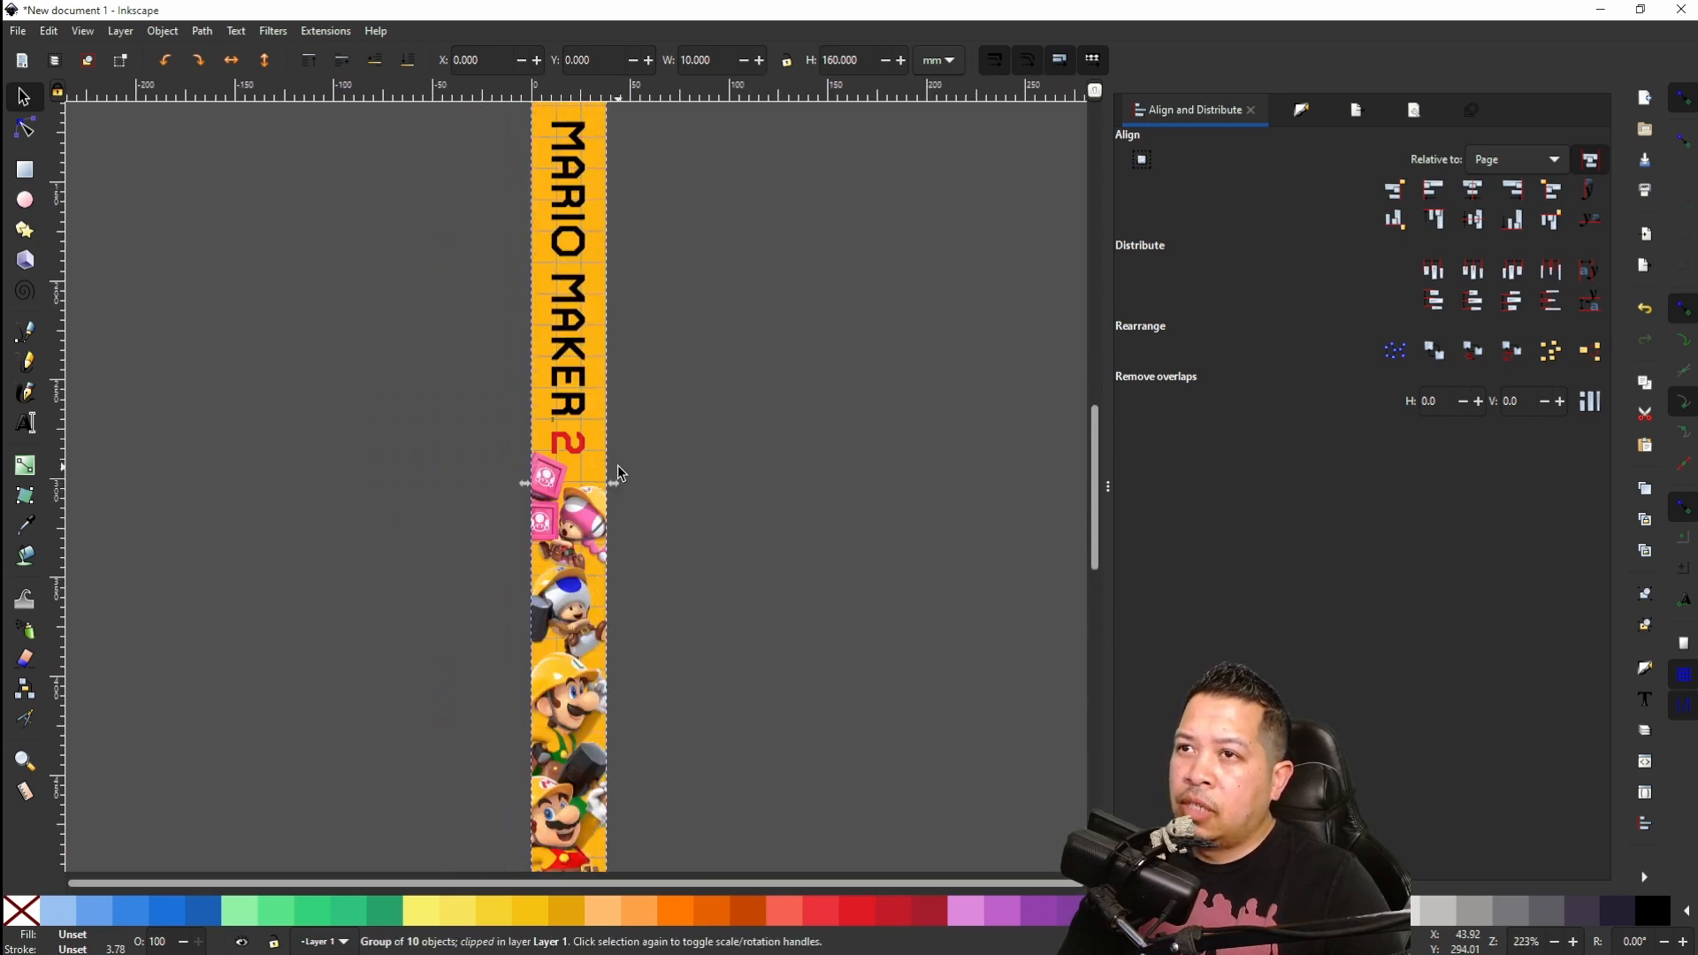
pyautogui.scroll(-12, 617, 465)
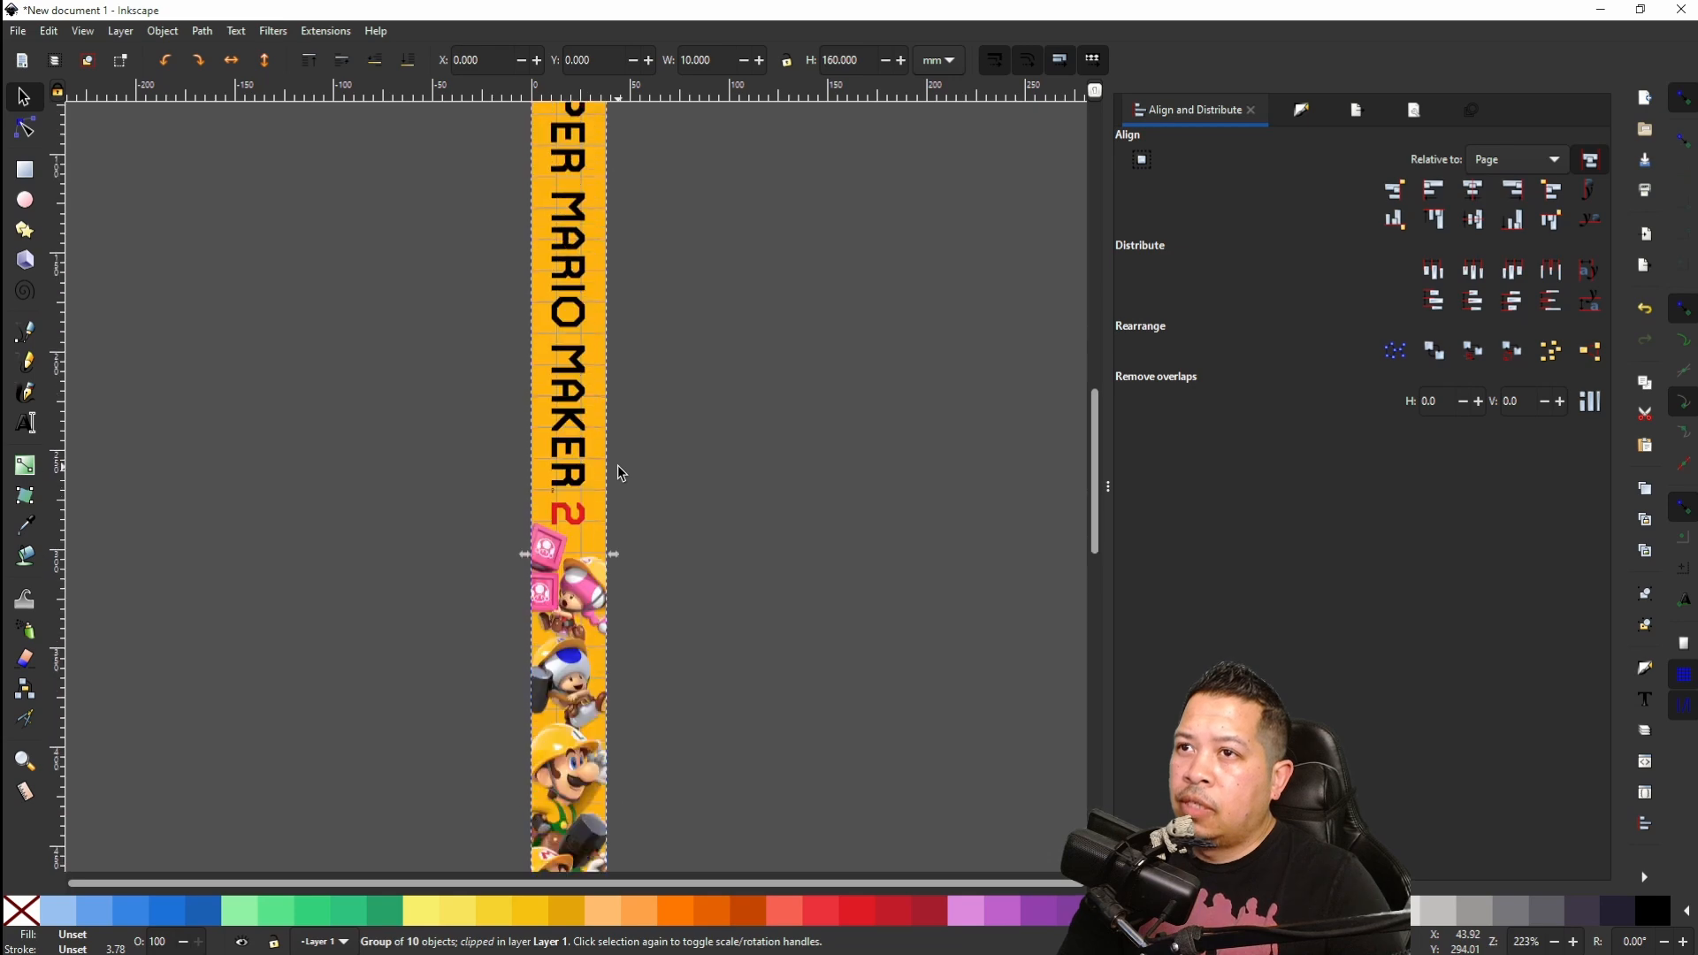
pyautogui.scroll(7, 617, 465)
pyautogui.scroll(6, 618, 465)
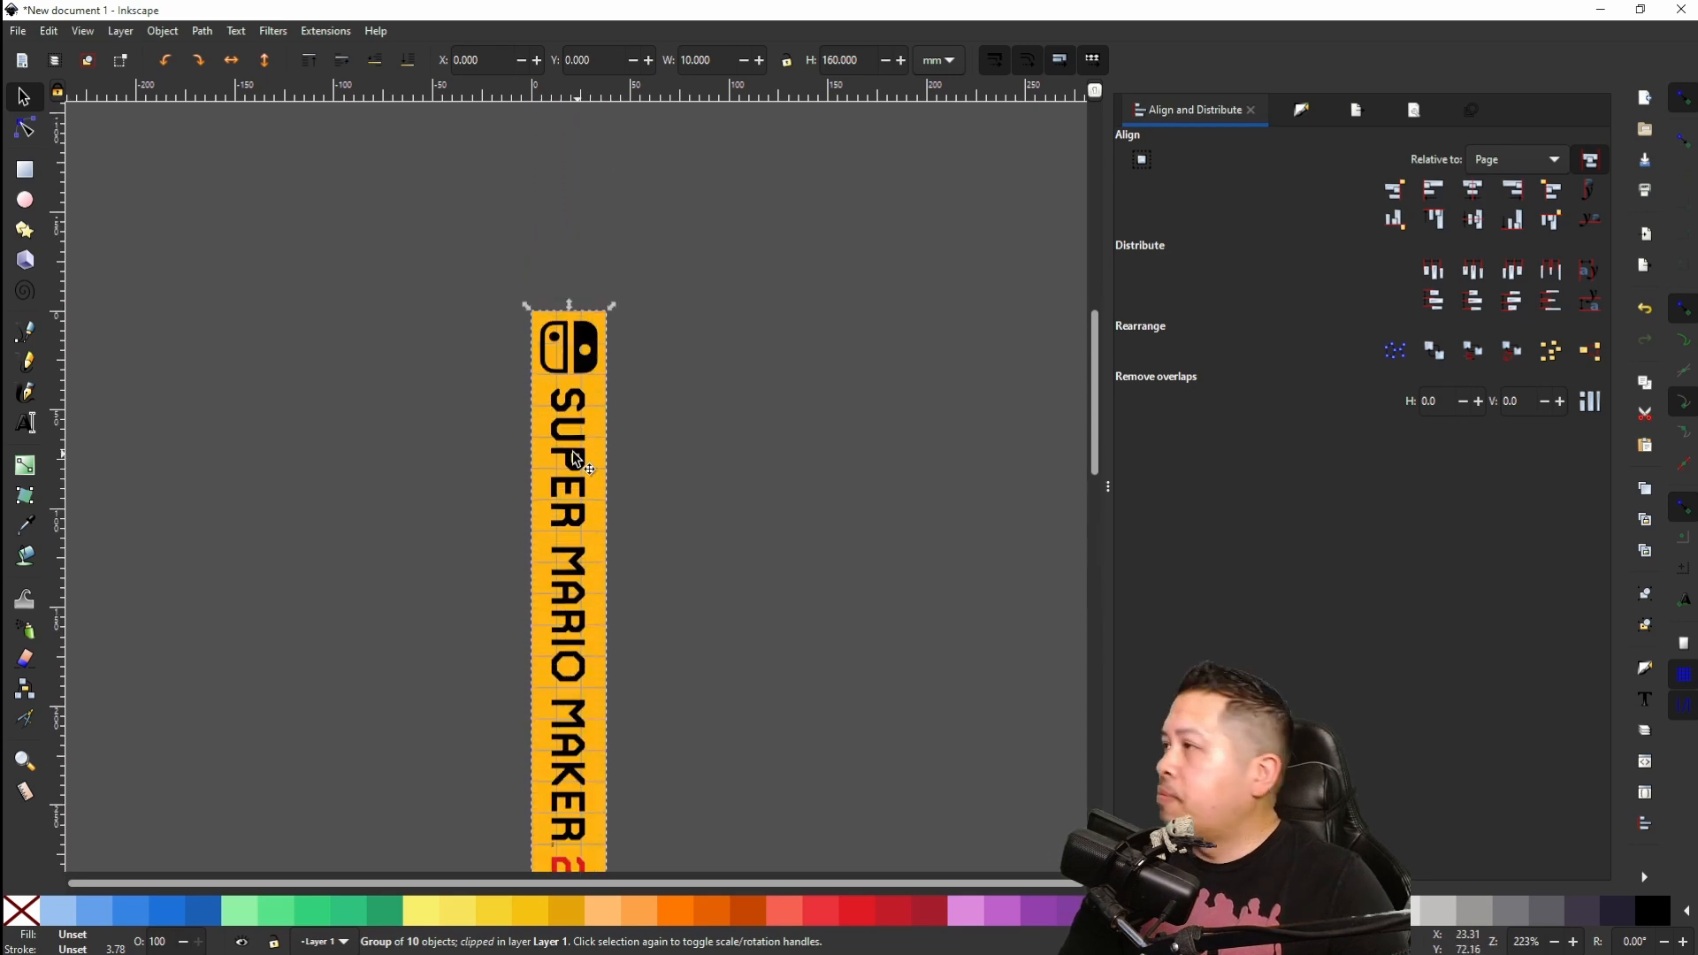
# Step: Save the spine as a PDF named SUPER MARIO MAKER 2 SPINE, accepting the default PDF output options
pyautogui.click(16, 30)
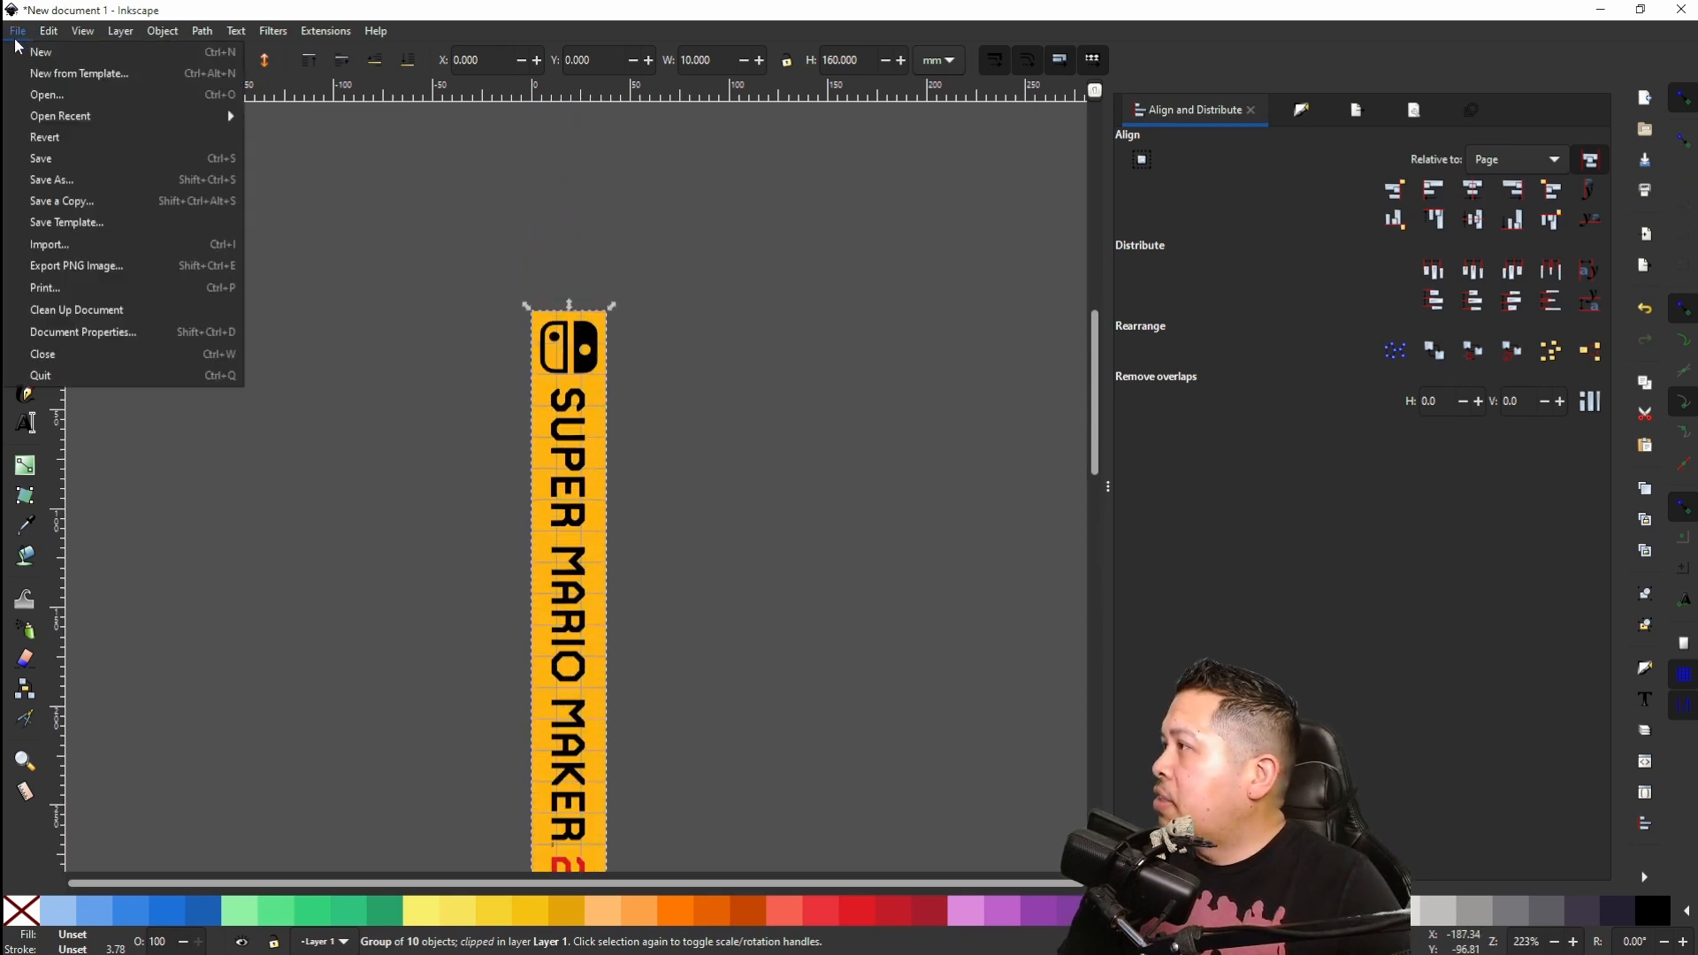
pyautogui.click(72, 181)
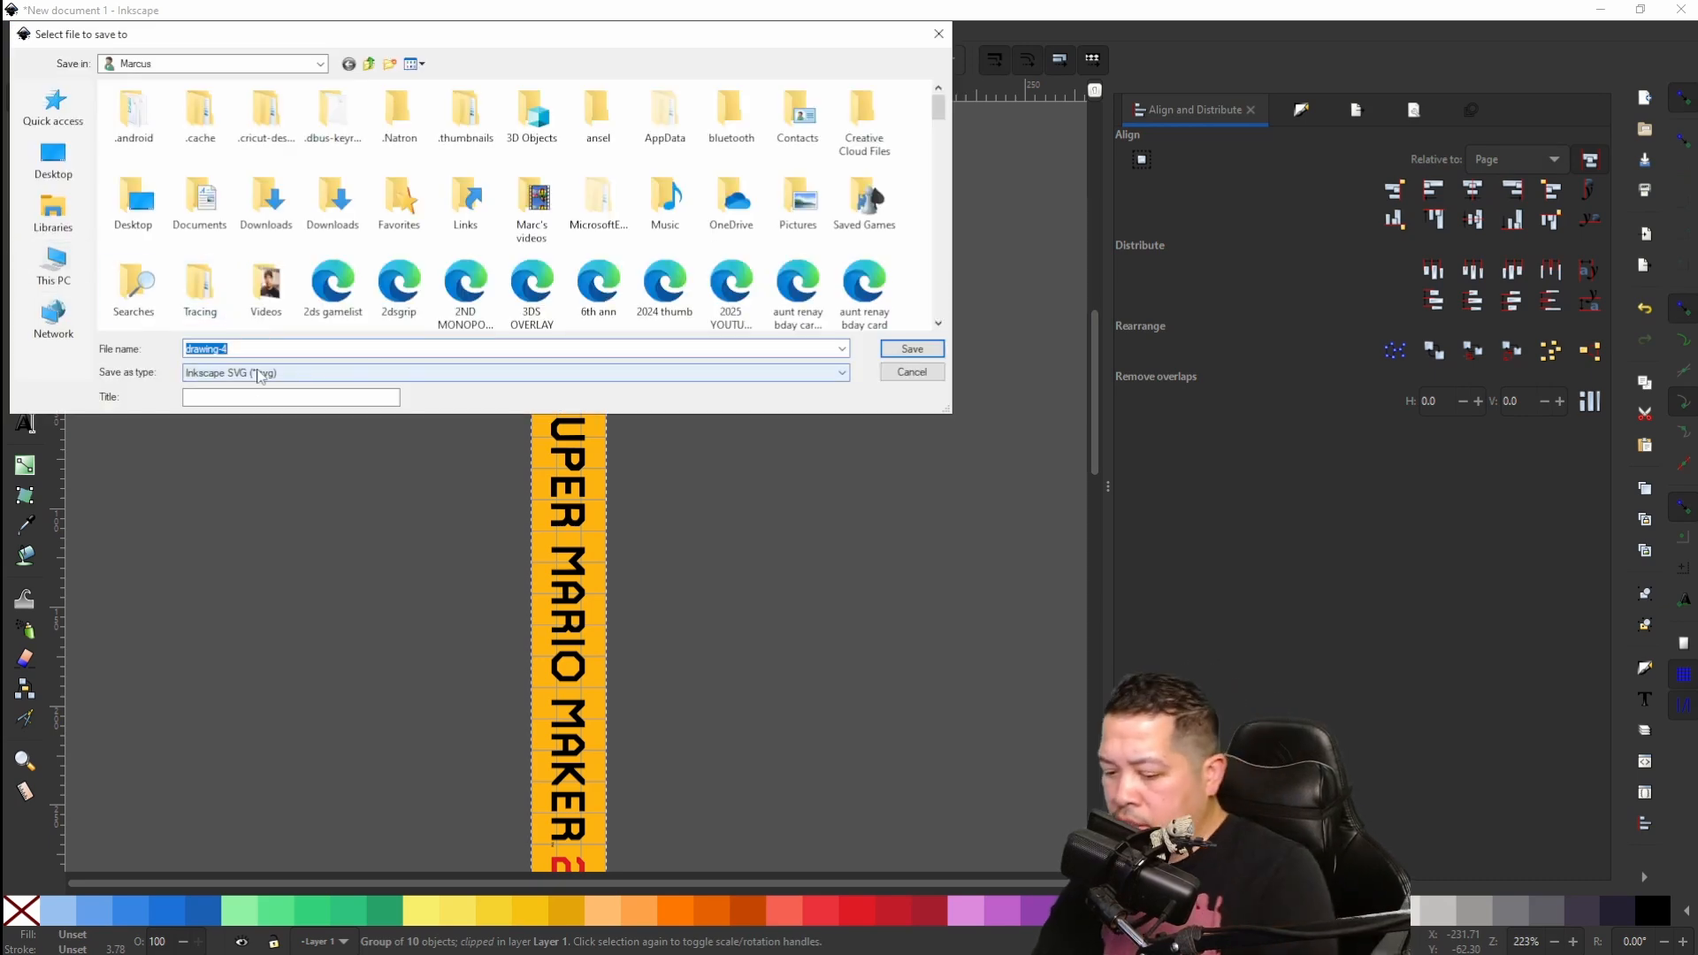
pyautogui.write('SUPER')
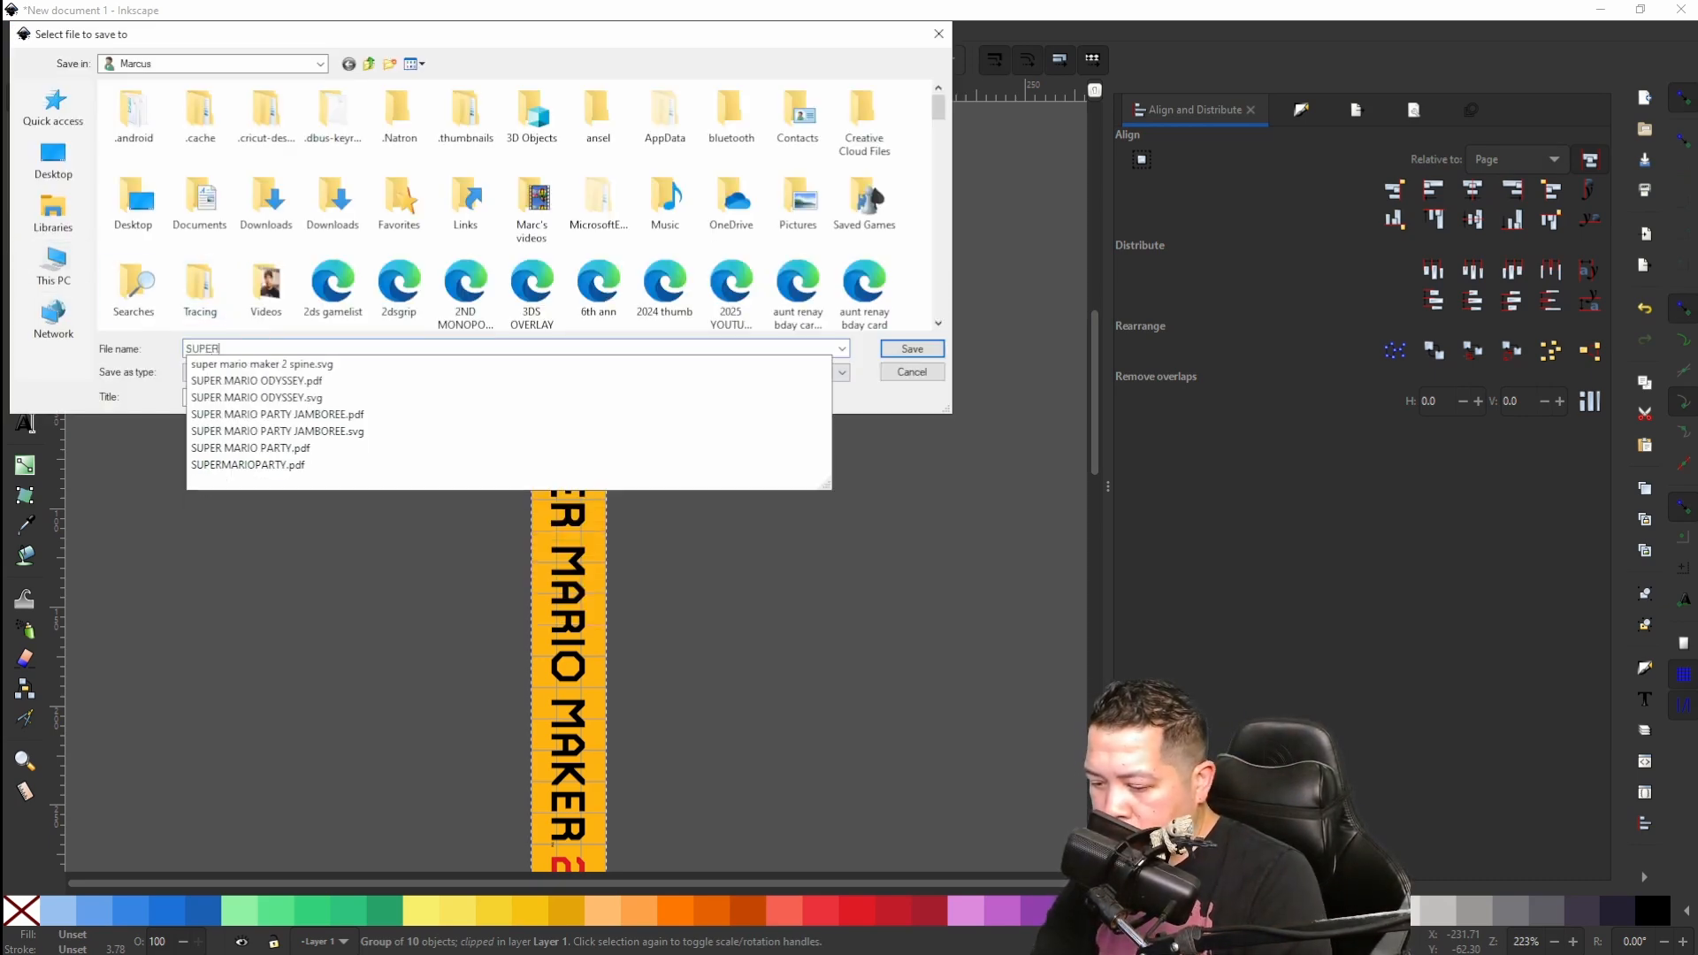
pyautogui.write(' MARIO ')
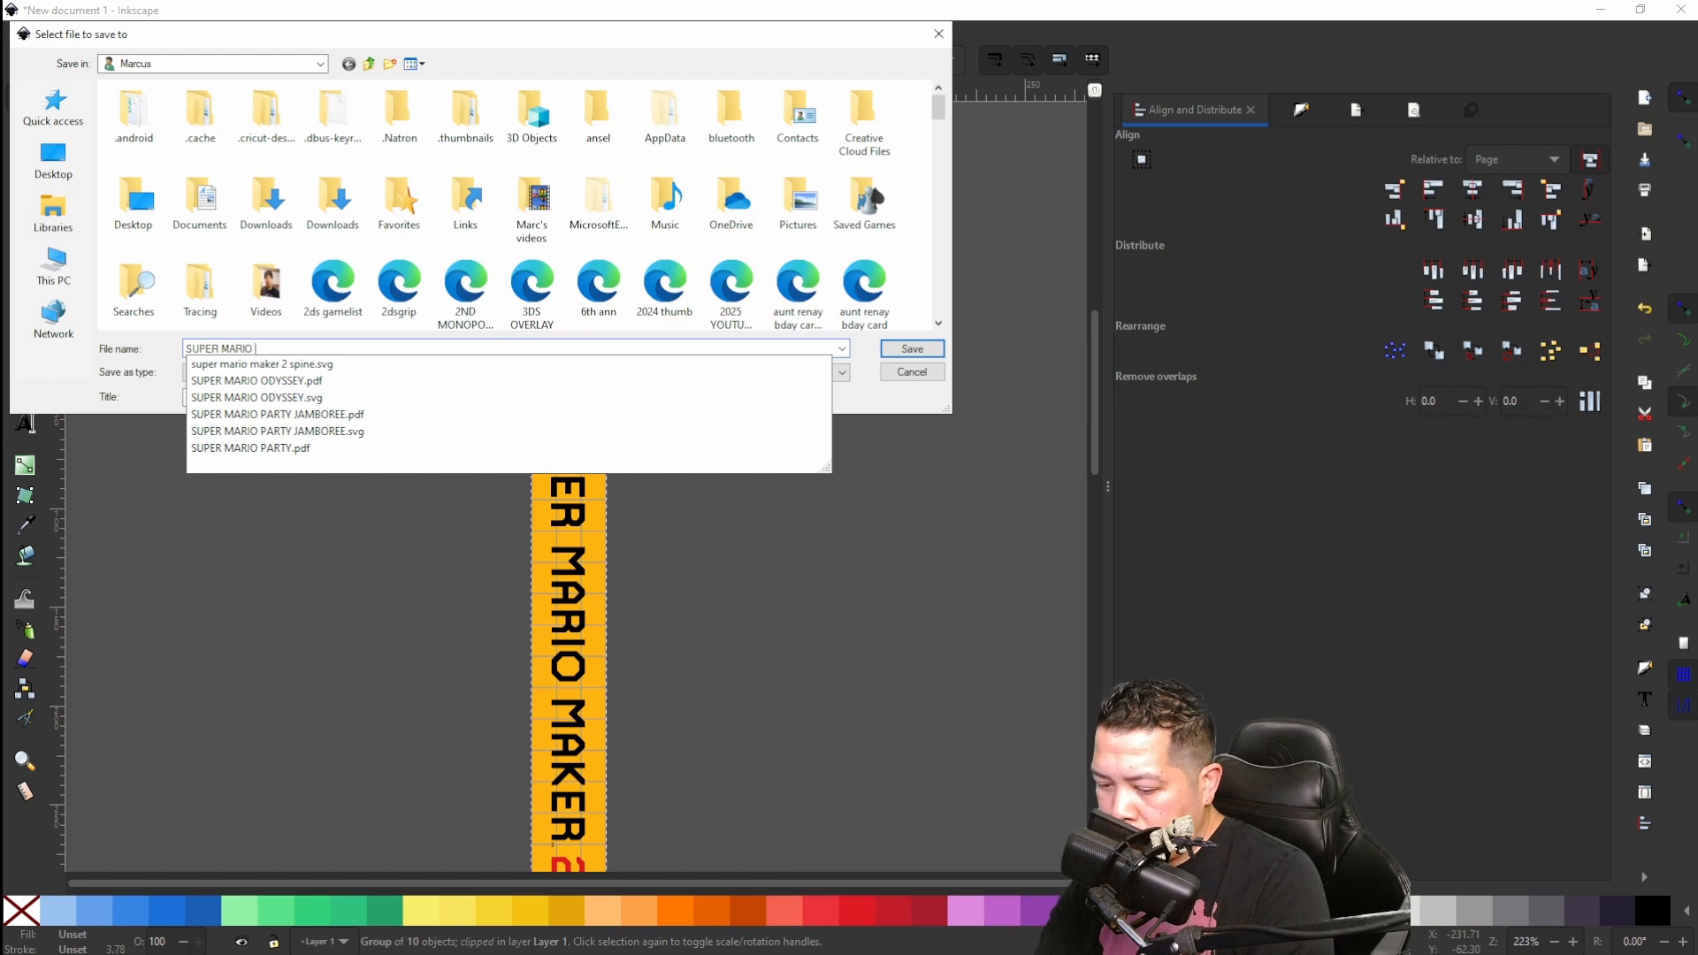
pyautogui.write('MAKER 2 SPINE')
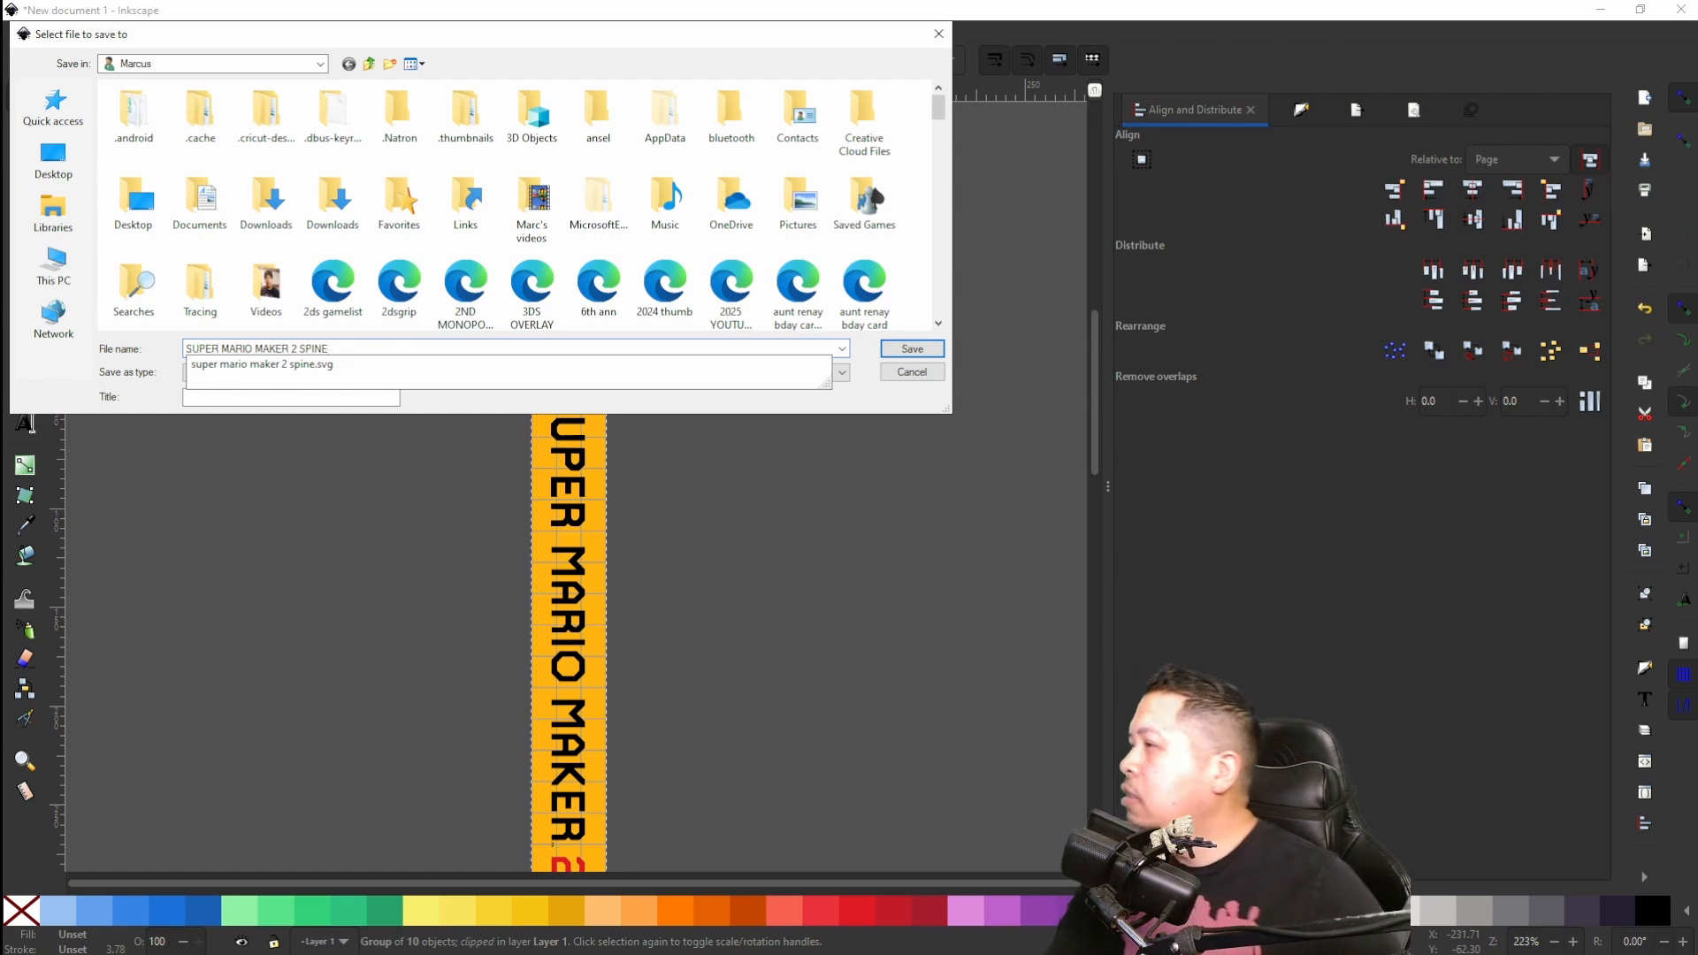
pyautogui.click(836, 375)
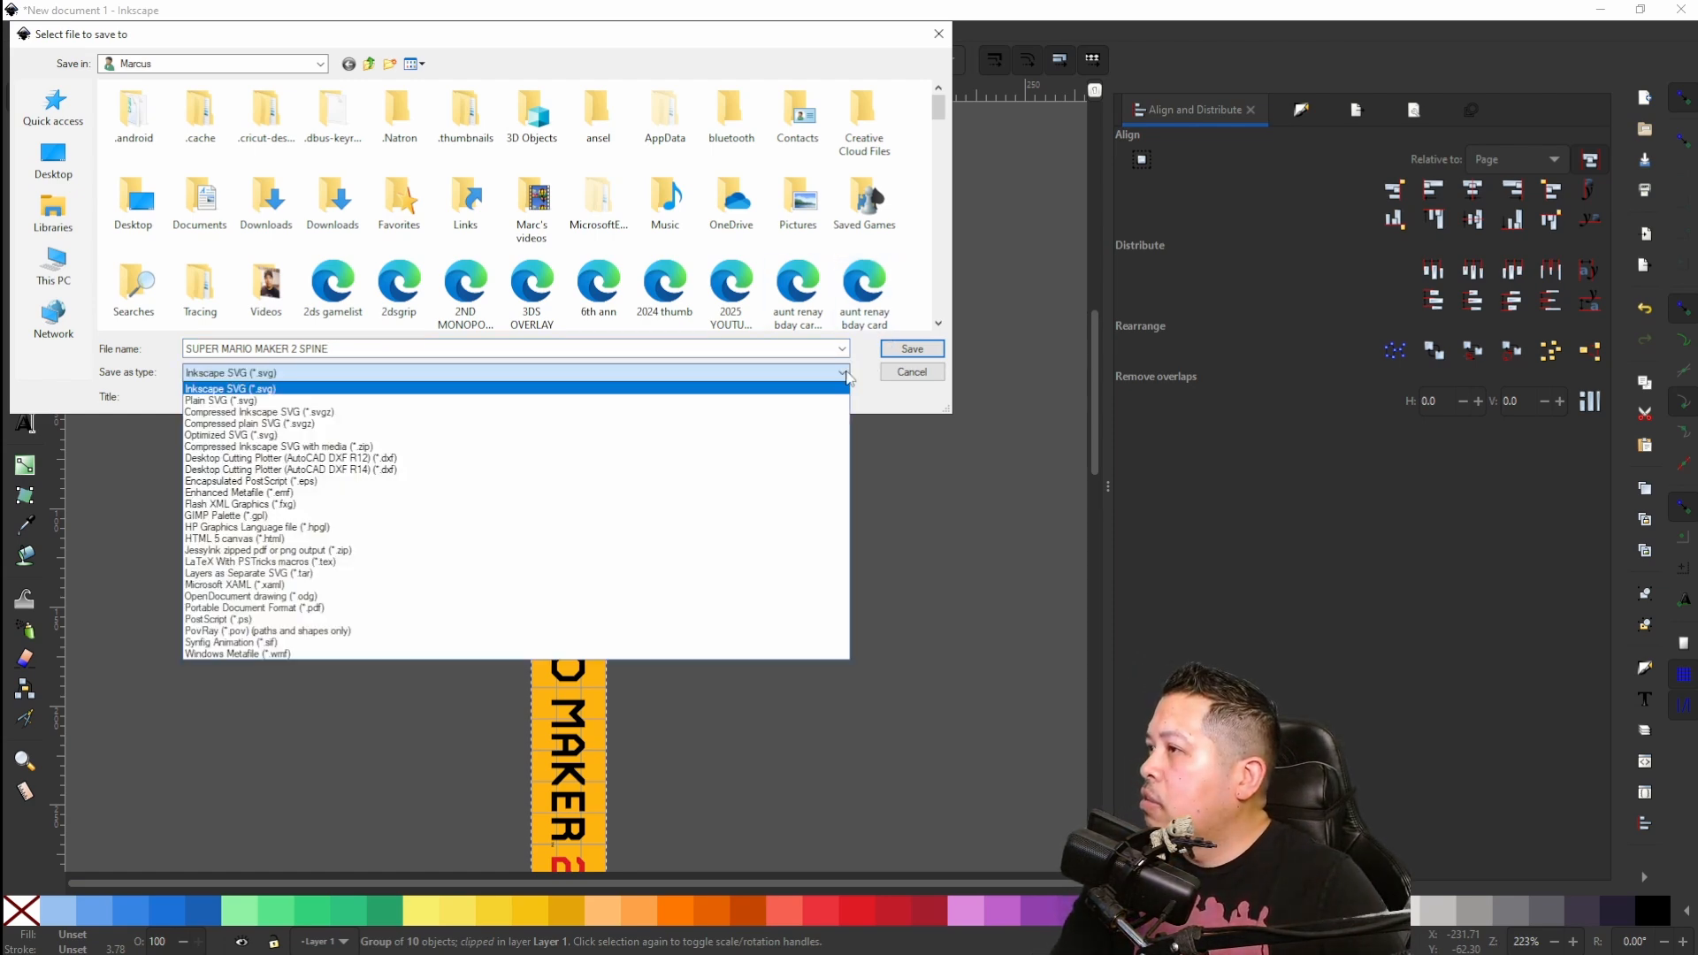
pyautogui.click(382, 610)
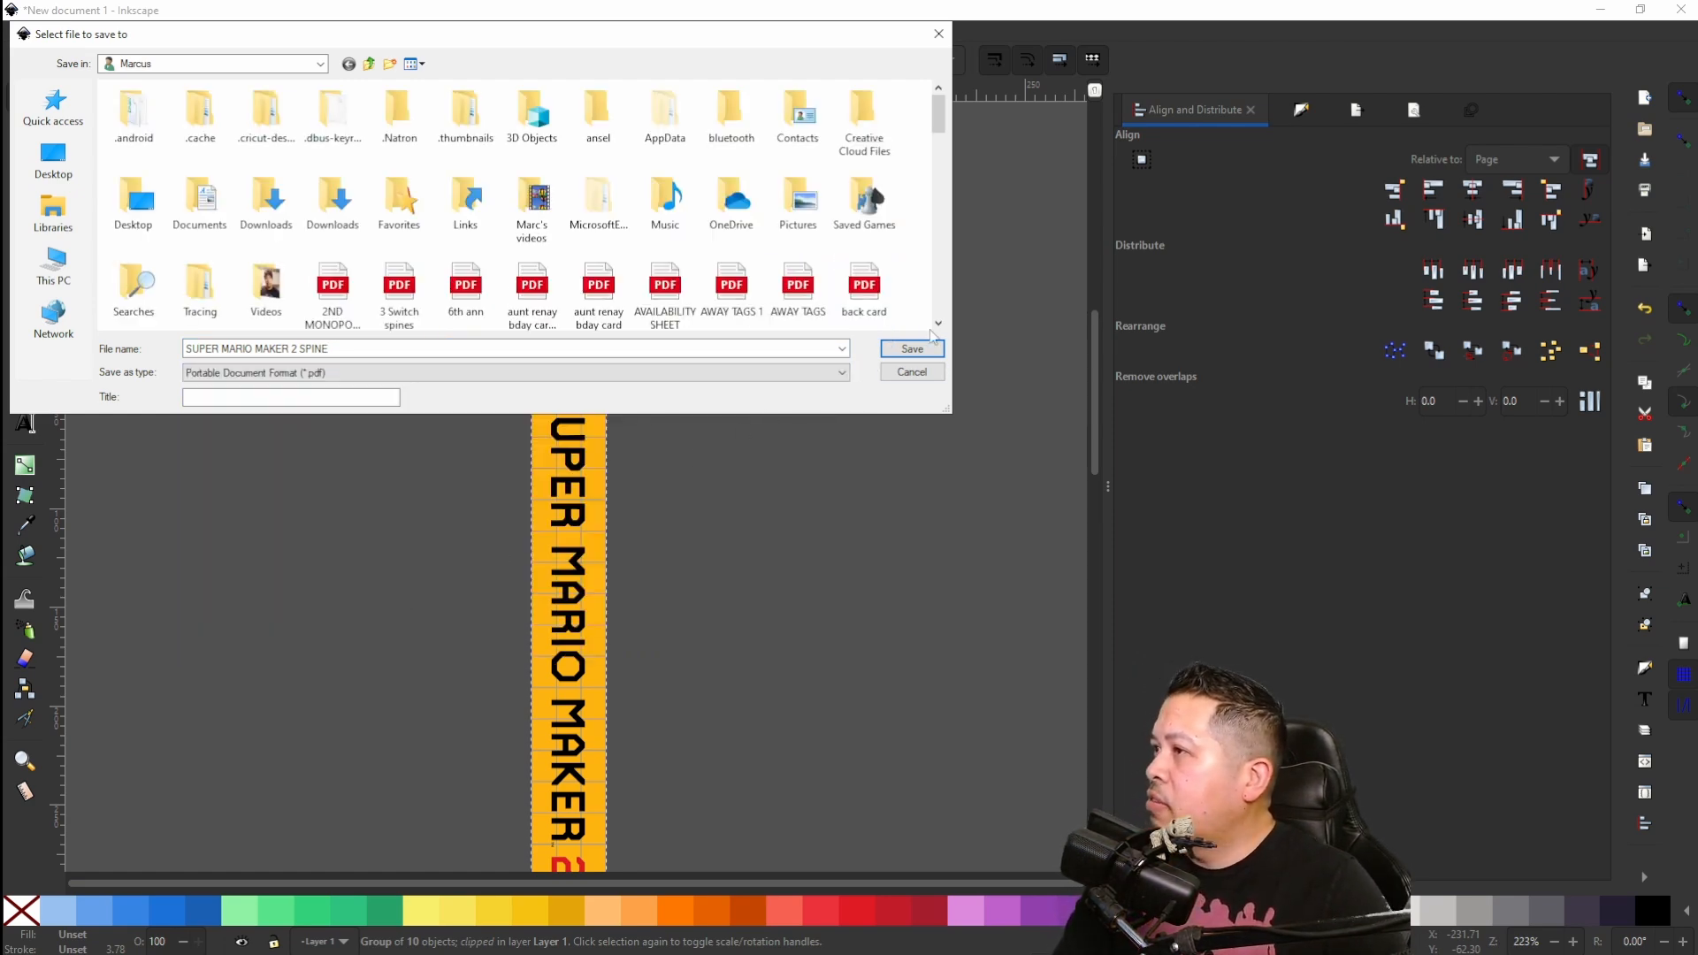
pyautogui.click(912, 349)
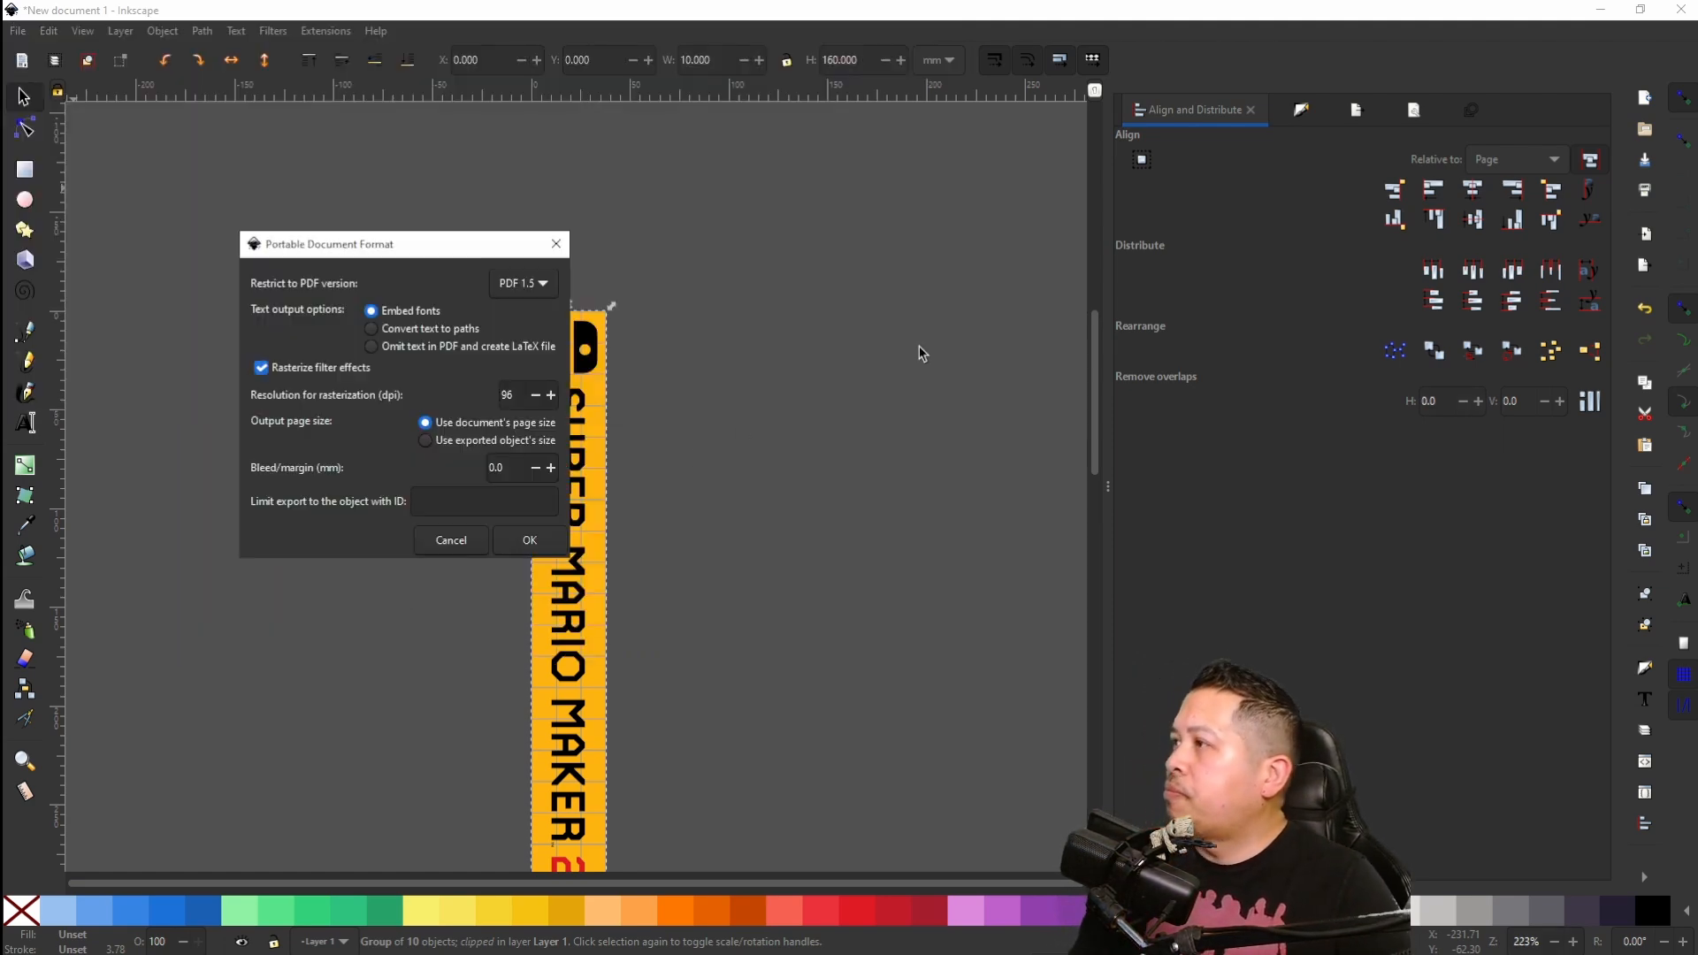
pyautogui.click(550, 542)
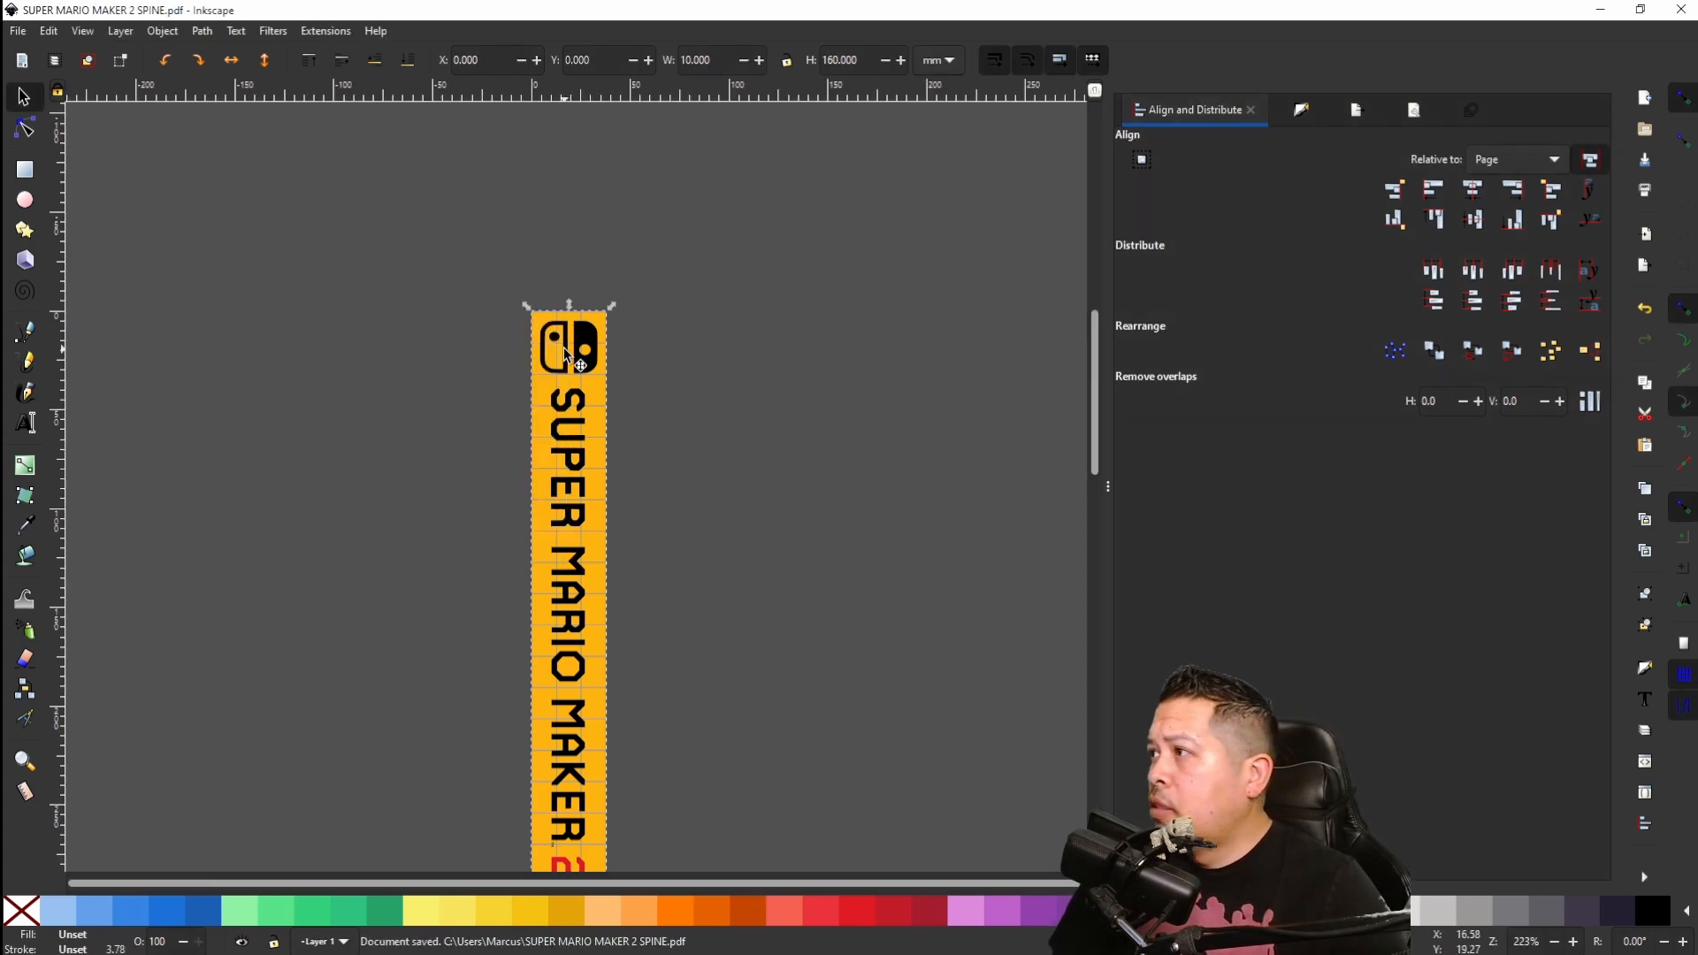
pyautogui.scroll(-15, 651, 478)
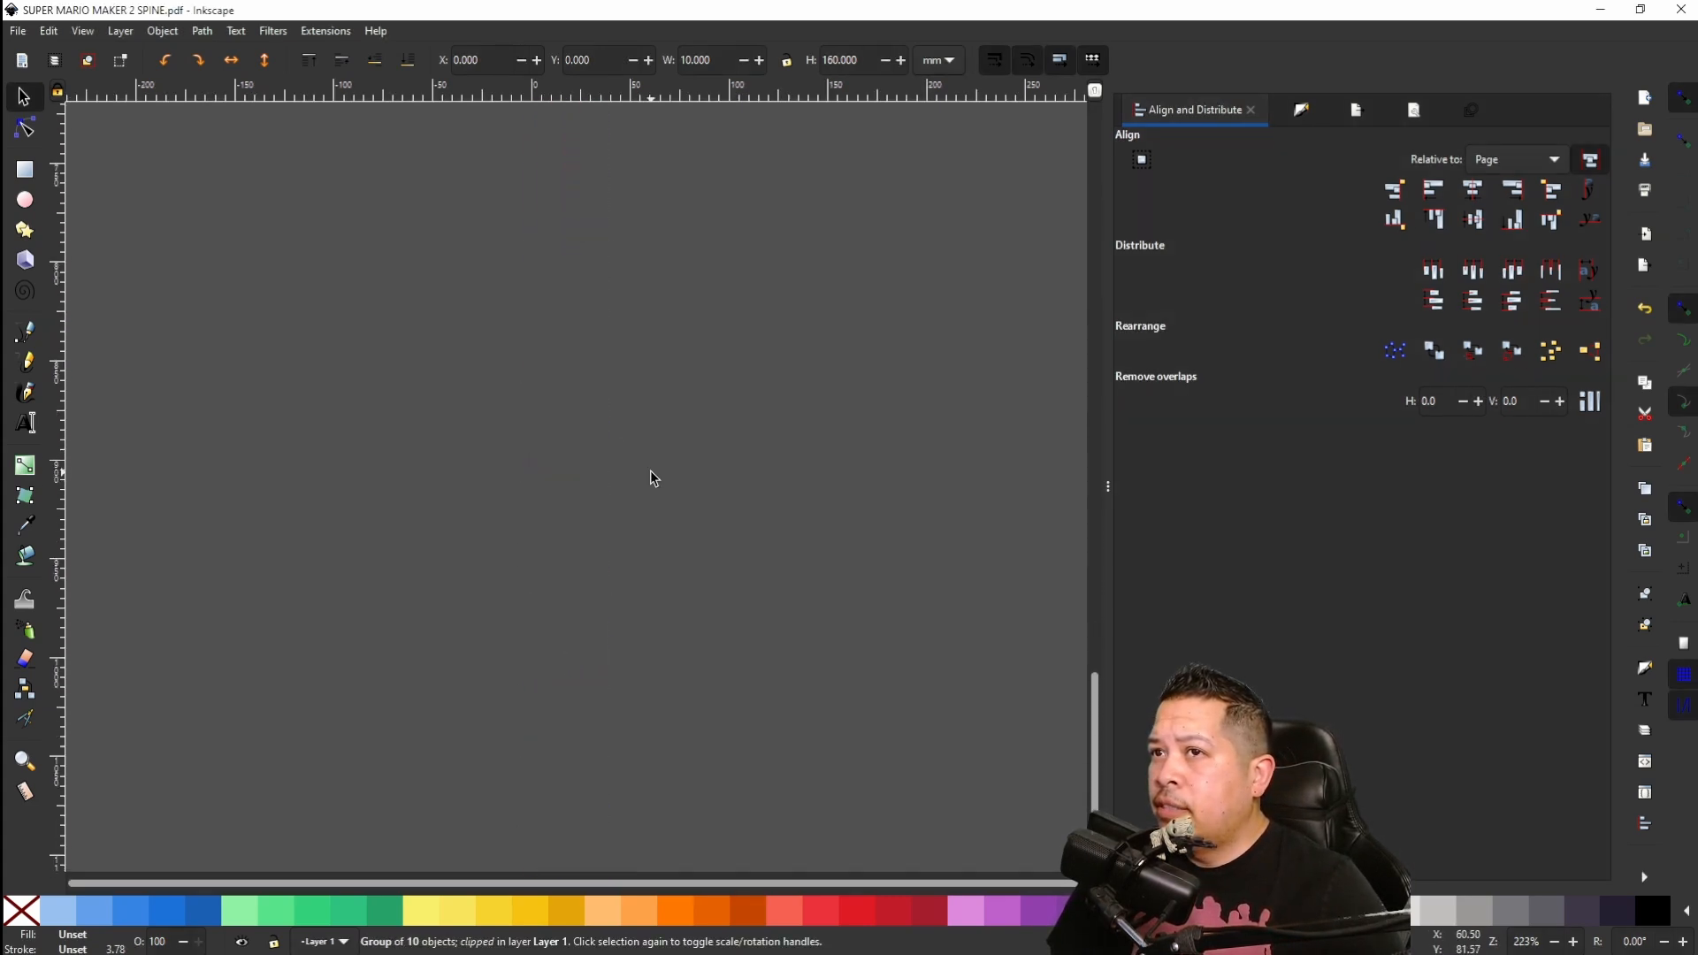
pyautogui.scroll(15, 652, 478)
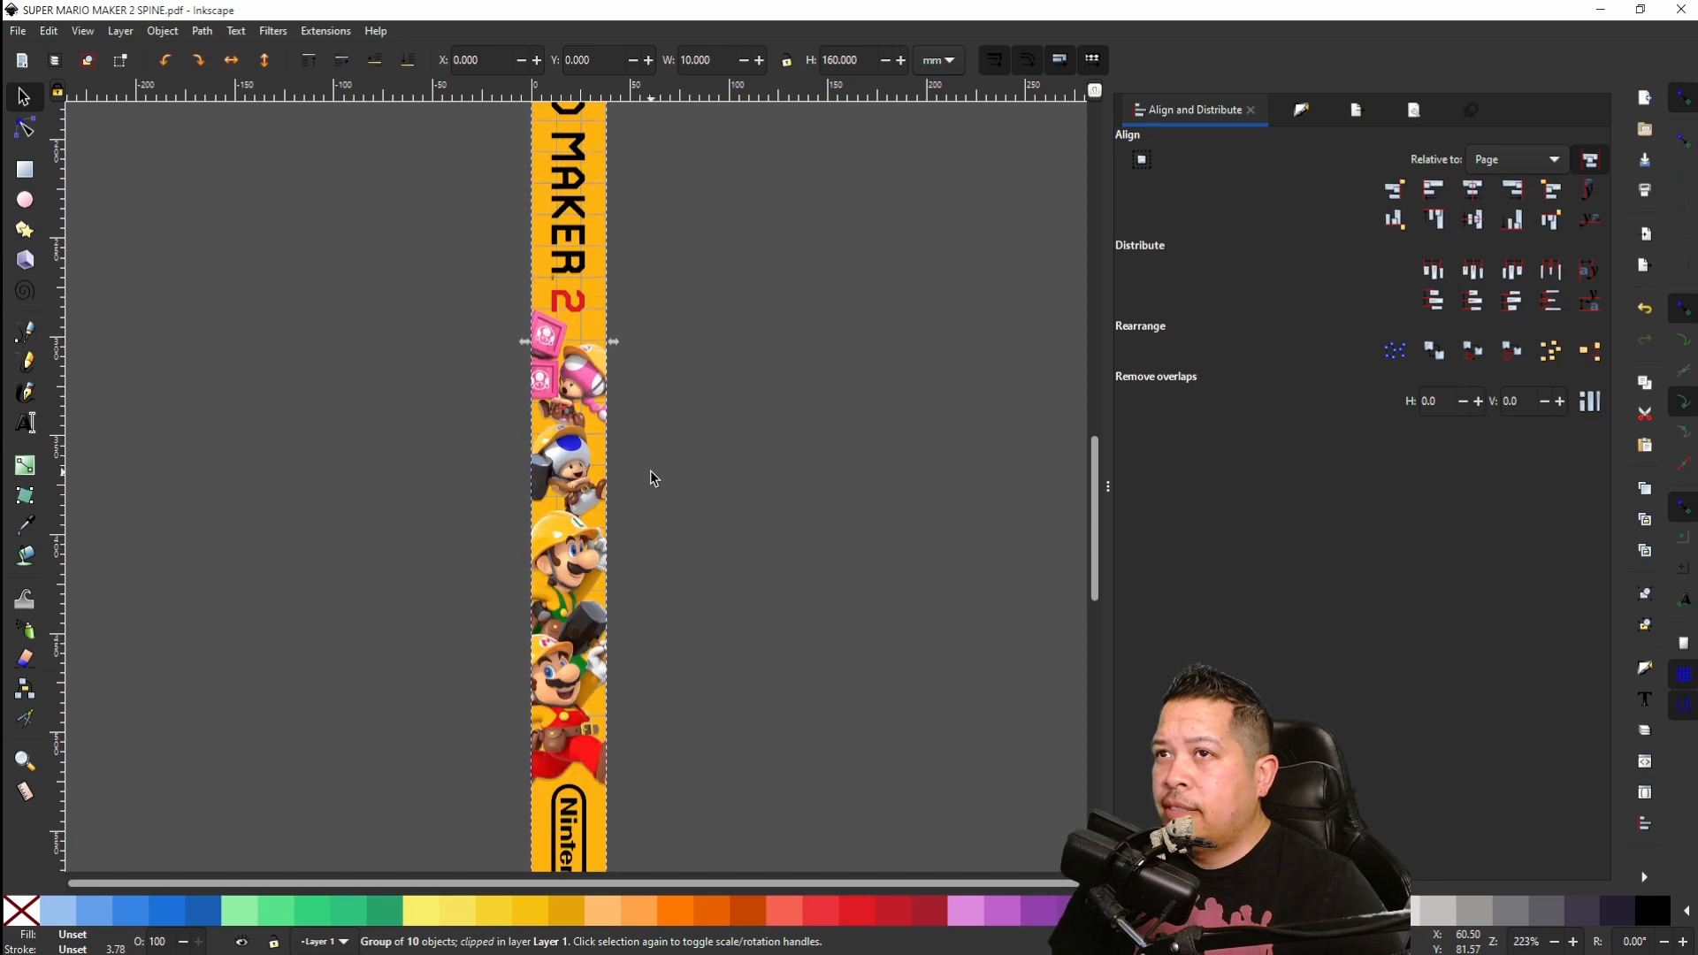
pyautogui.scroll(6, 645, 463)
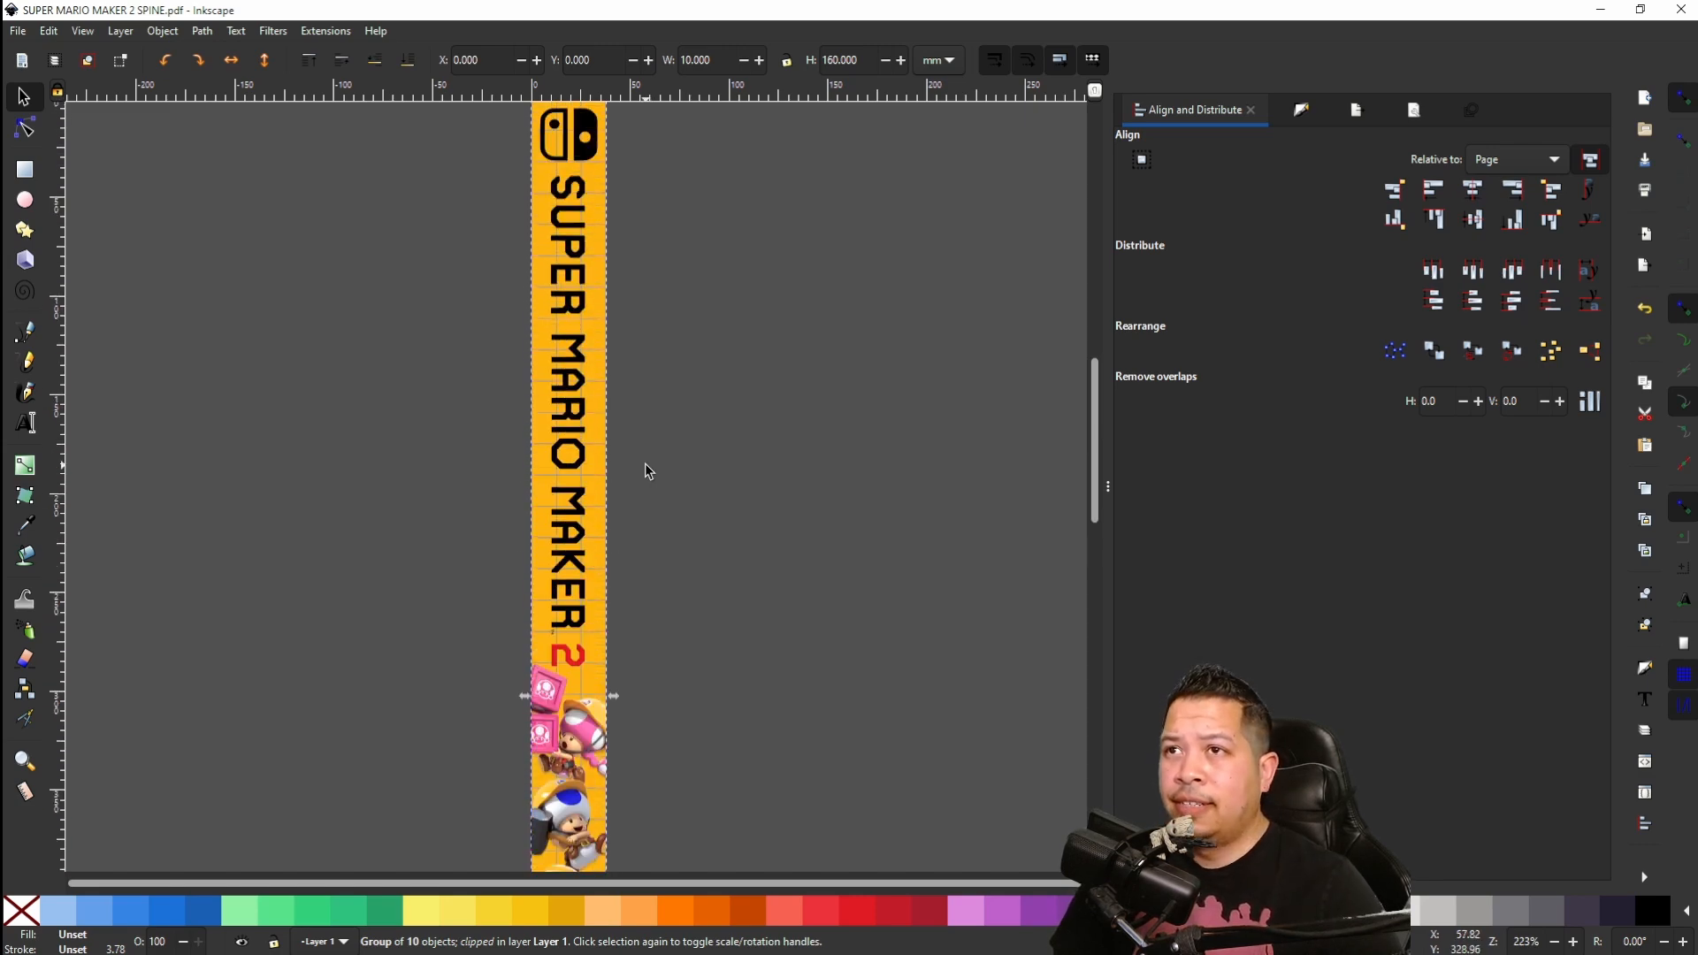